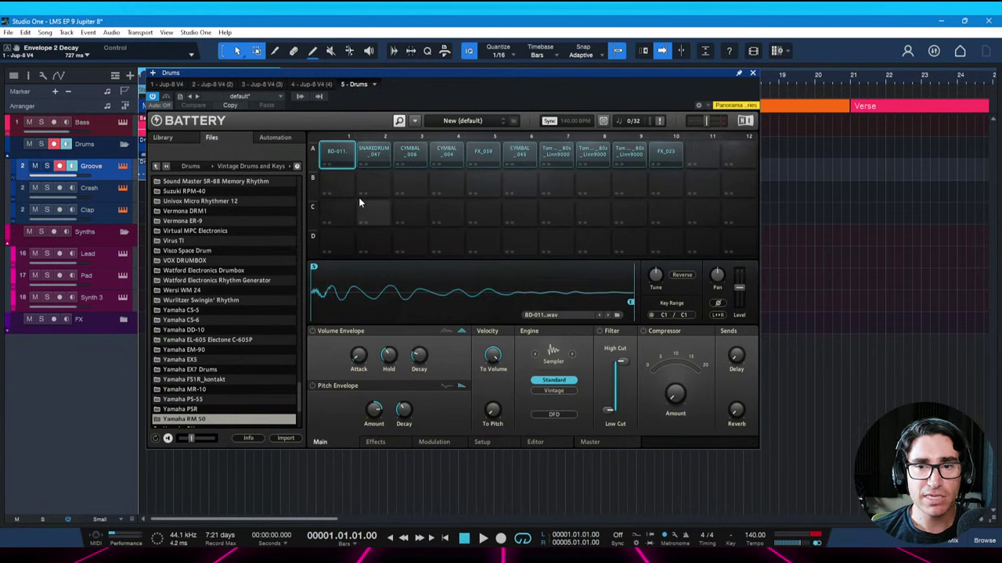
# Audition the BD-011 kick sample in cell A1 several times
pyautogui.click(337, 156)
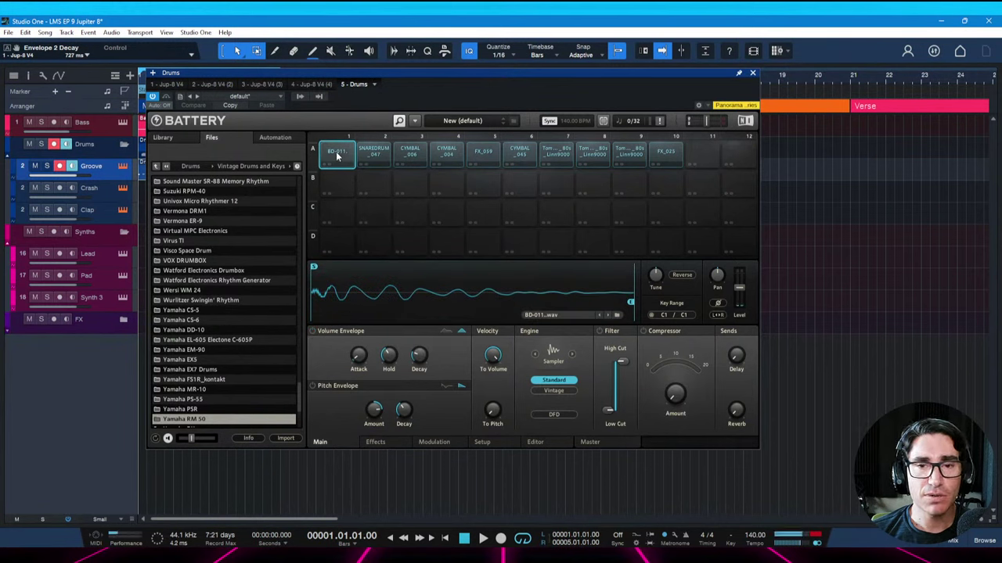
pyautogui.click(336, 156)
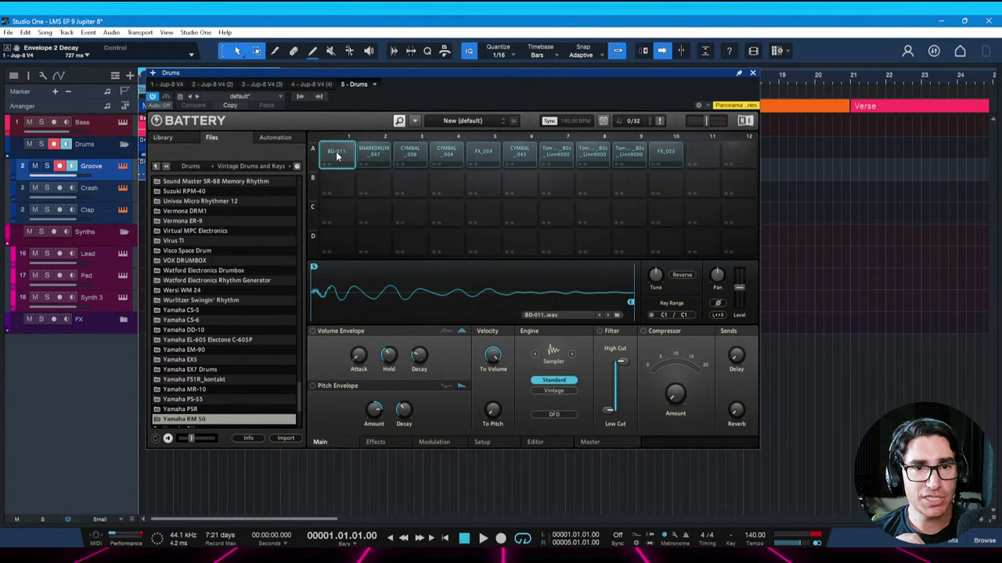
pyautogui.click(337, 156)
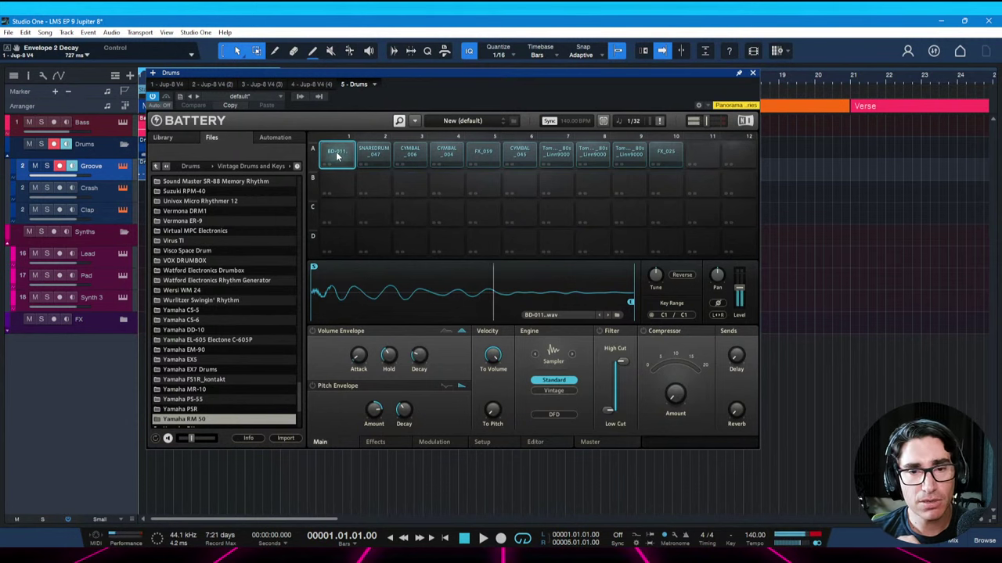
pyautogui.click(336, 156)
pyautogui.click(336, 155)
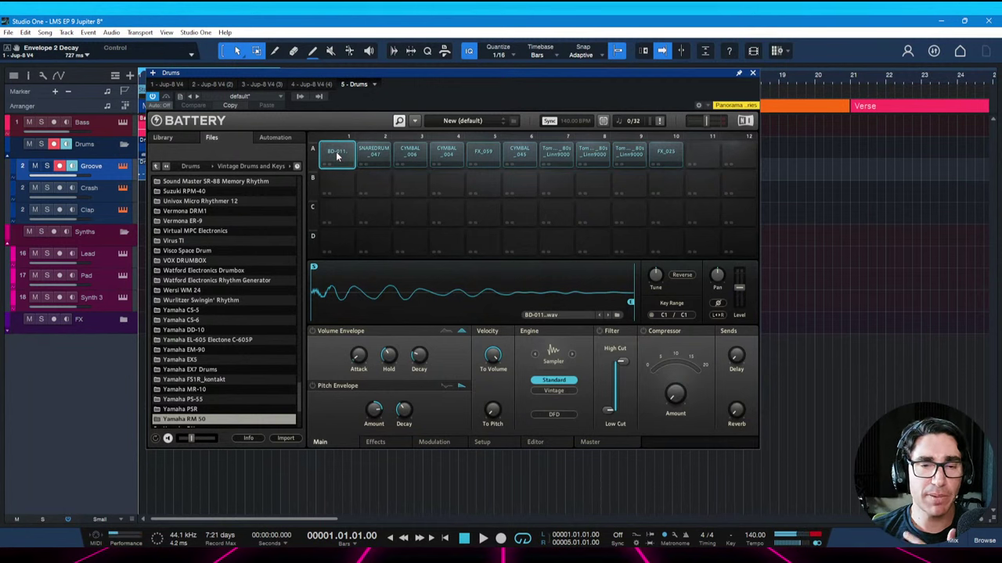
pyautogui.click(336, 156)
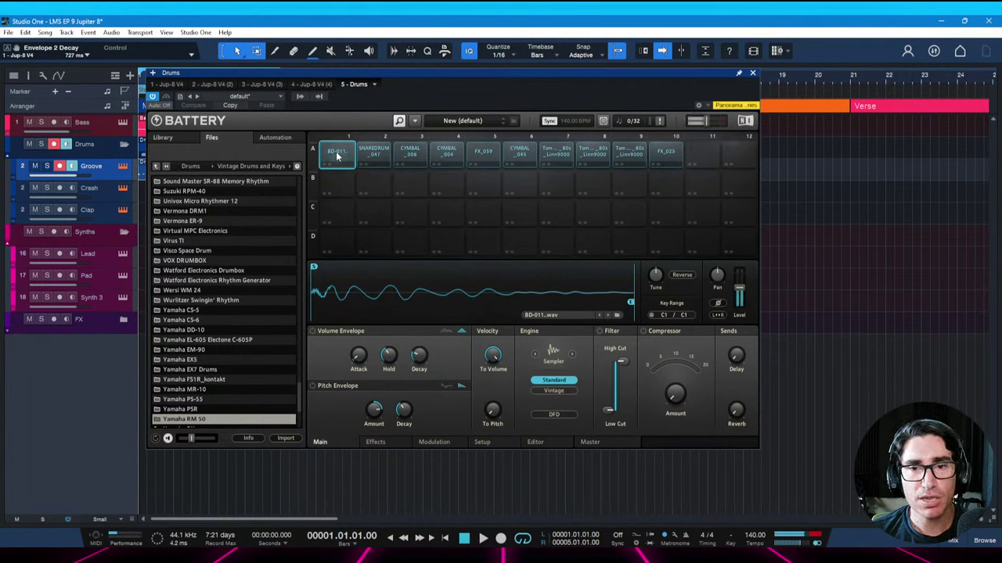
pyautogui.click(336, 156)
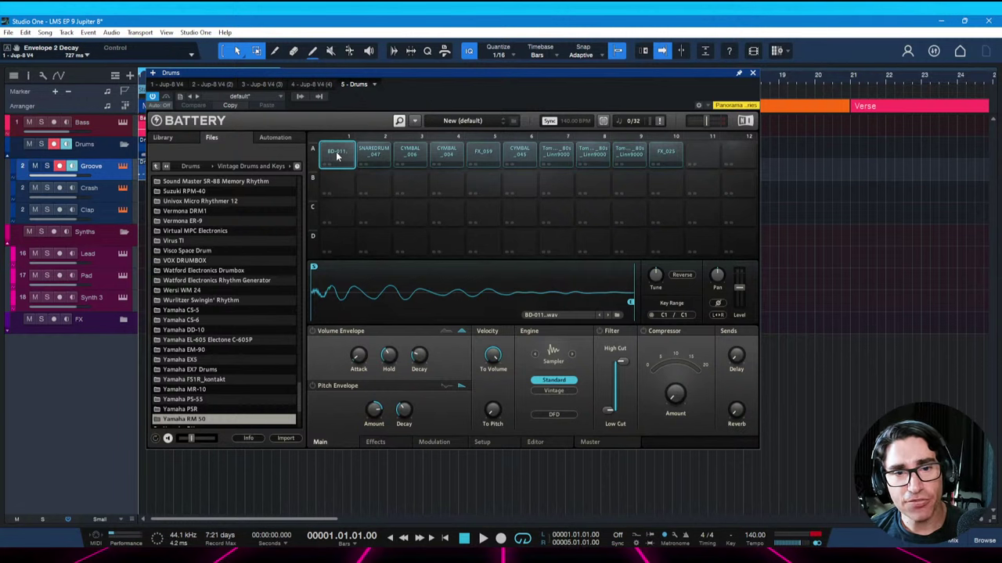
# Enable the volume envelope on the BD-011 kick cell and audition the shaped sound
pyautogui.click(337, 156)
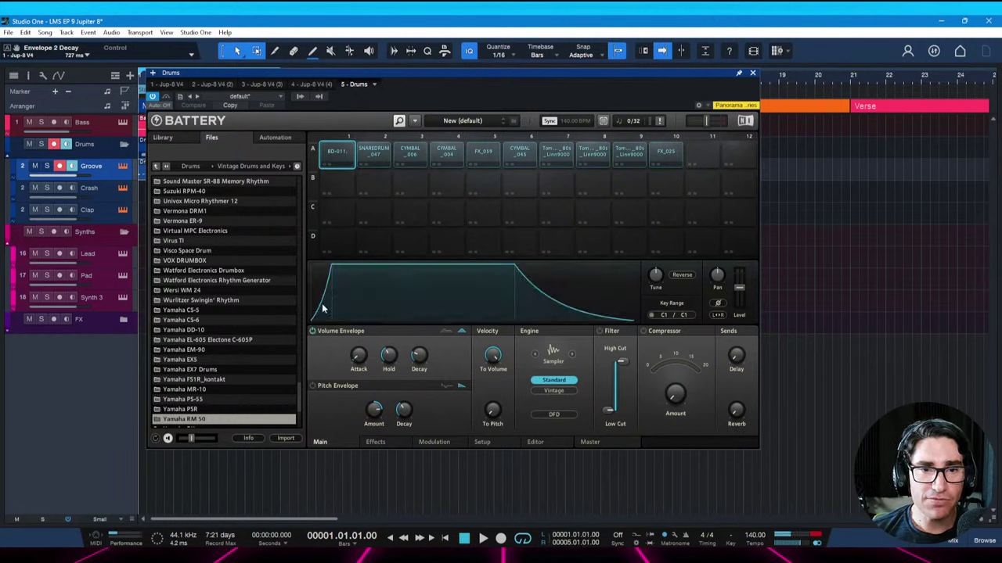
pyautogui.click(337, 156)
pyautogui.click(337, 157)
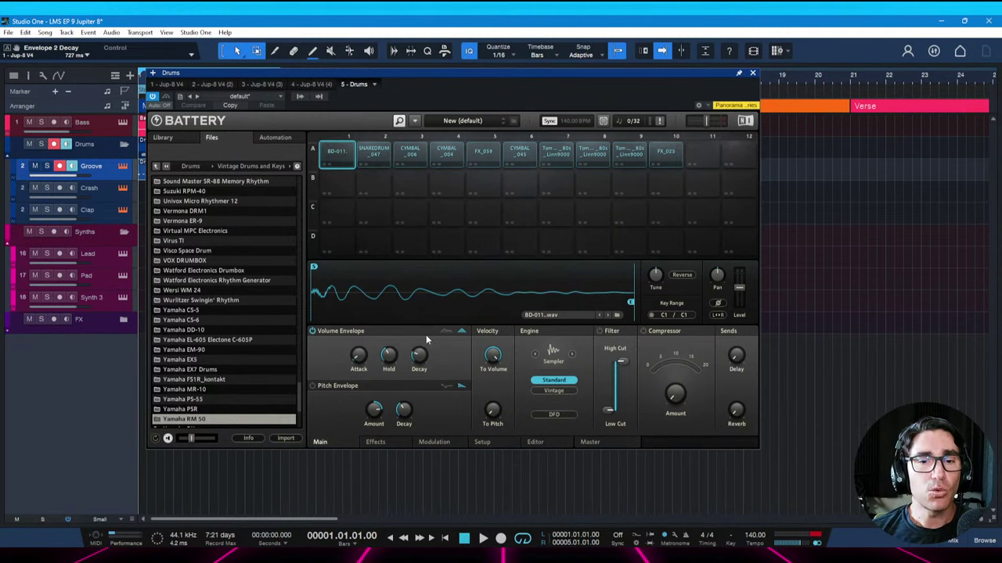
pyautogui.moveTo(419, 332)
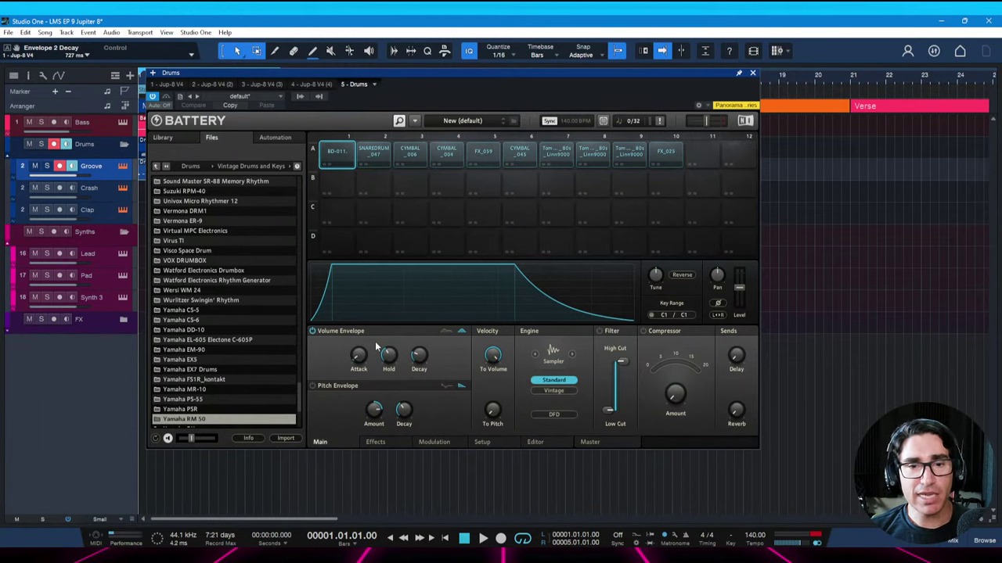
pyautogui.moveTo(421, 355)
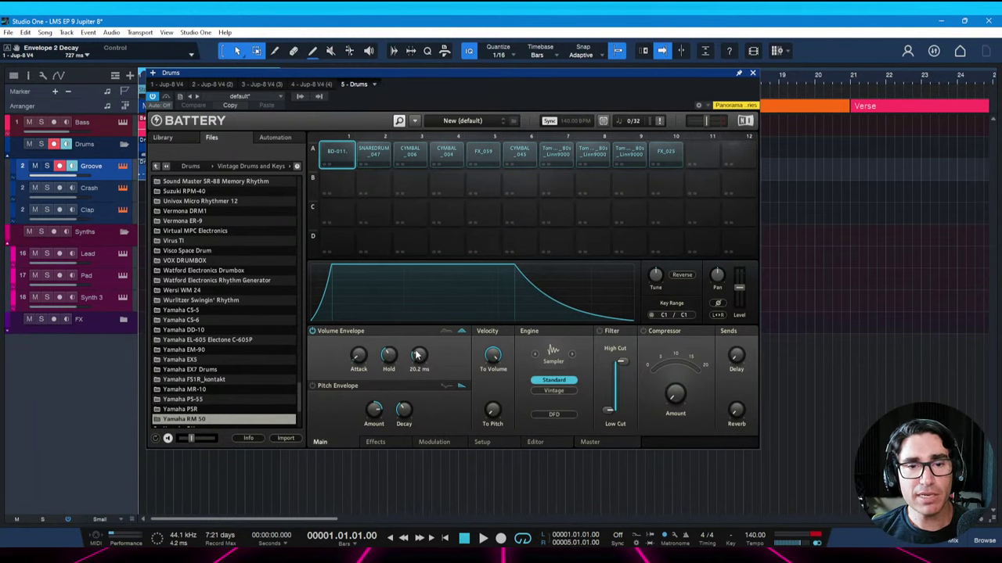
pyautogui.click(345, 159)
pyautogui.click(345, 159)
# Enable the volume envelope on the SNAREDRUM_047 cell, raise its hold, shorten its decay and audition the snare
pyautogui.click(373, 154)
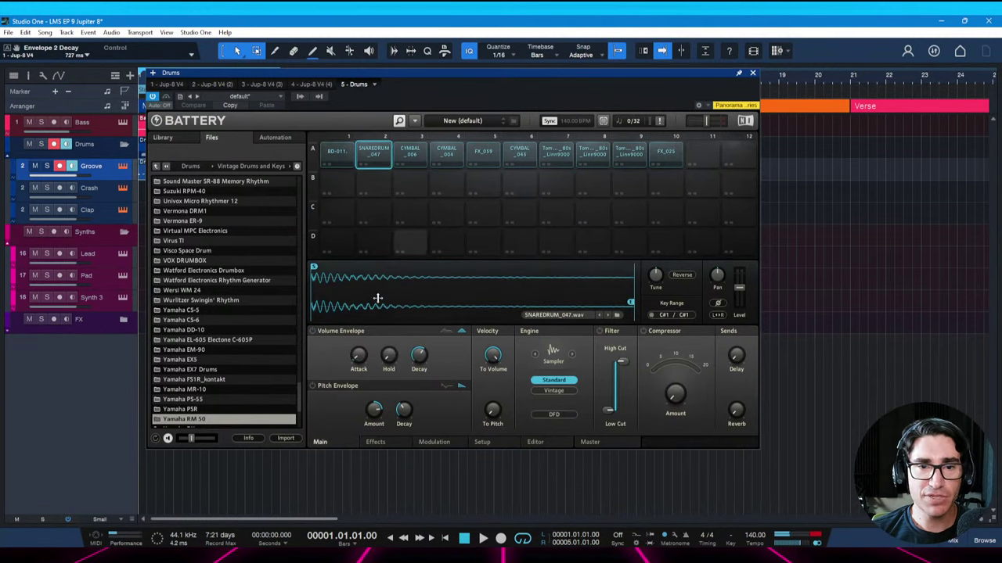
pyautogui.click(313, 331)
pyautogui.moveTo(388, 354); pyautogui.dragTo(419, 350)
pyautogui.click(375, 153)
pyautogui.click(374, 155)
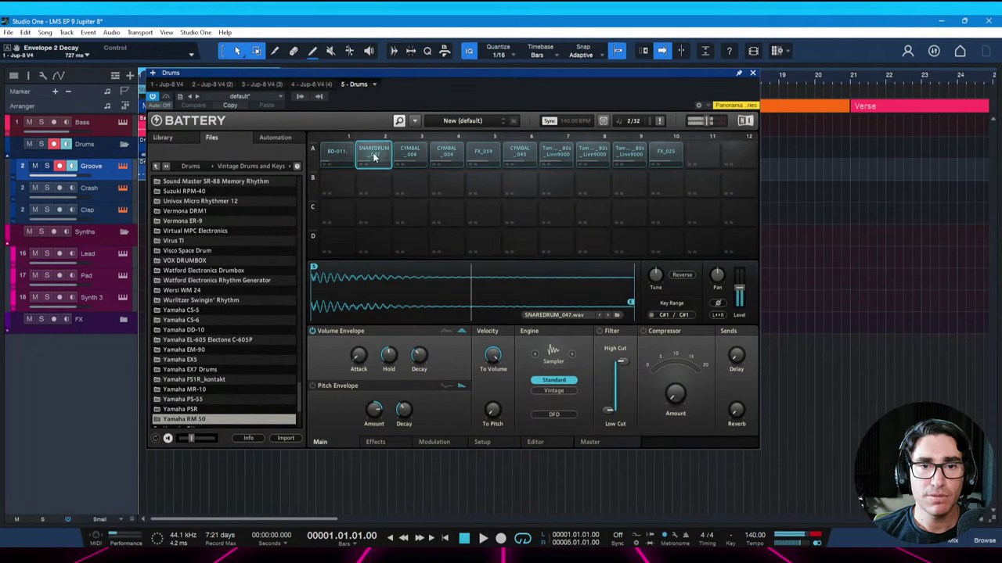
# Play the groove to check the snare's volume envelope, save the song and close the drum instrument's window
pyautogui.press('space')
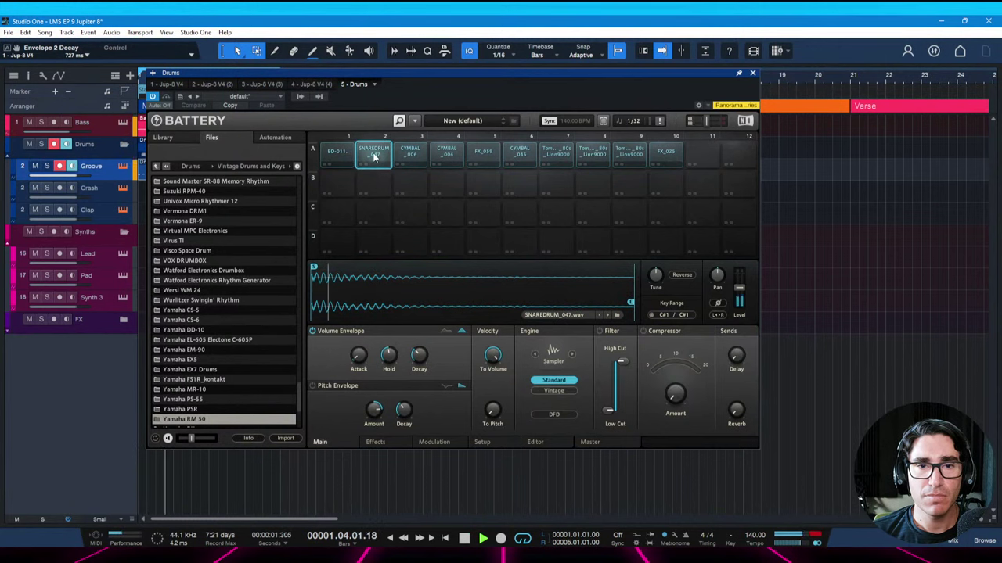
pyautogui.moveTo(340, 373)
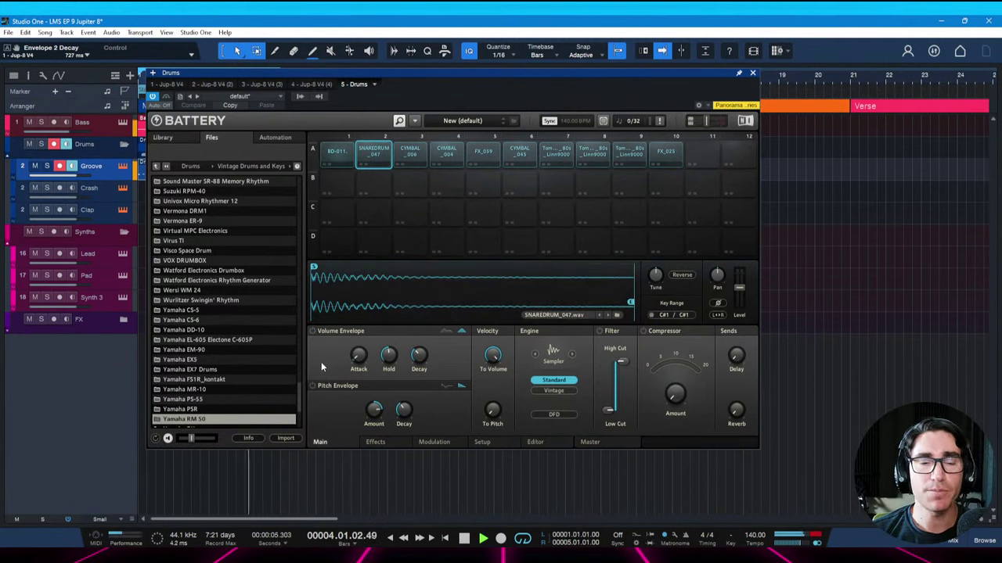
pyautogui.press('space')
pyautogui.hotkey('ctrl', 's')
pyautogui.click(753, 73)
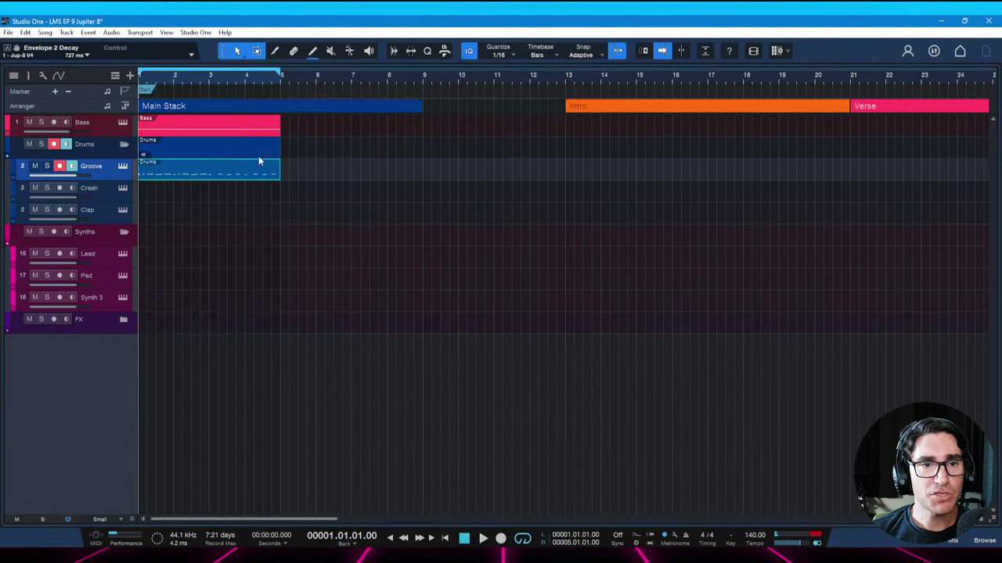
# Duplicate the closed and open hat notes from bars 1–2 into bars 3–4 of the Groove drum part and play it back
pyautogui.doubleClick(192, 177)
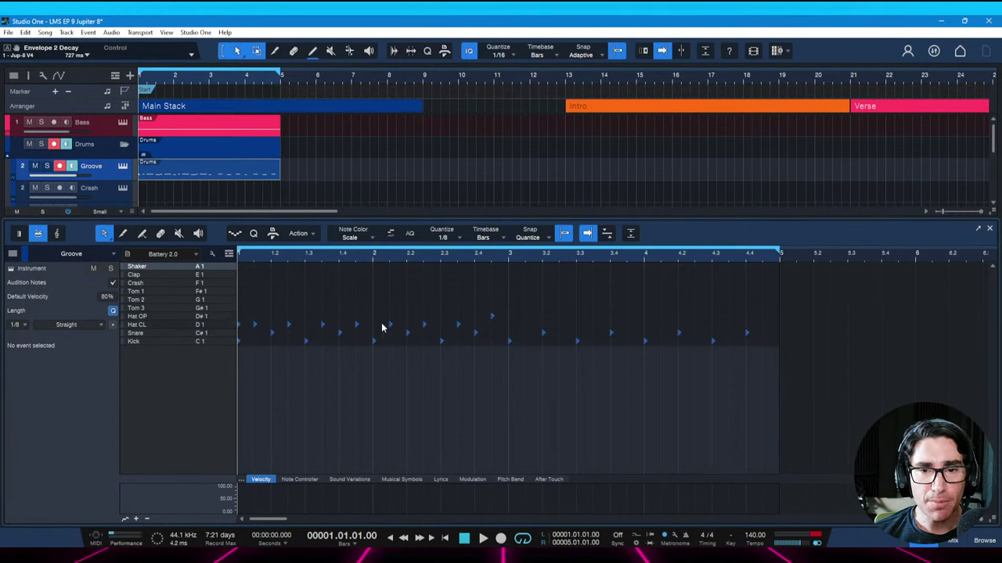
pyautogui.moveTo(509, 330); pyautogui.dragTo(238, 309)
pyautogui.press('d')
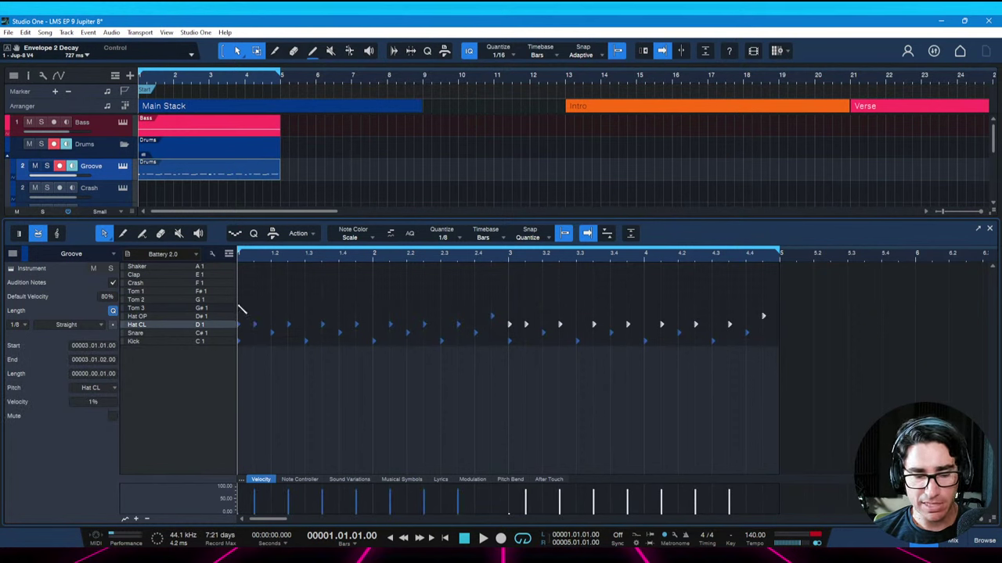
pyautogui.press('space')
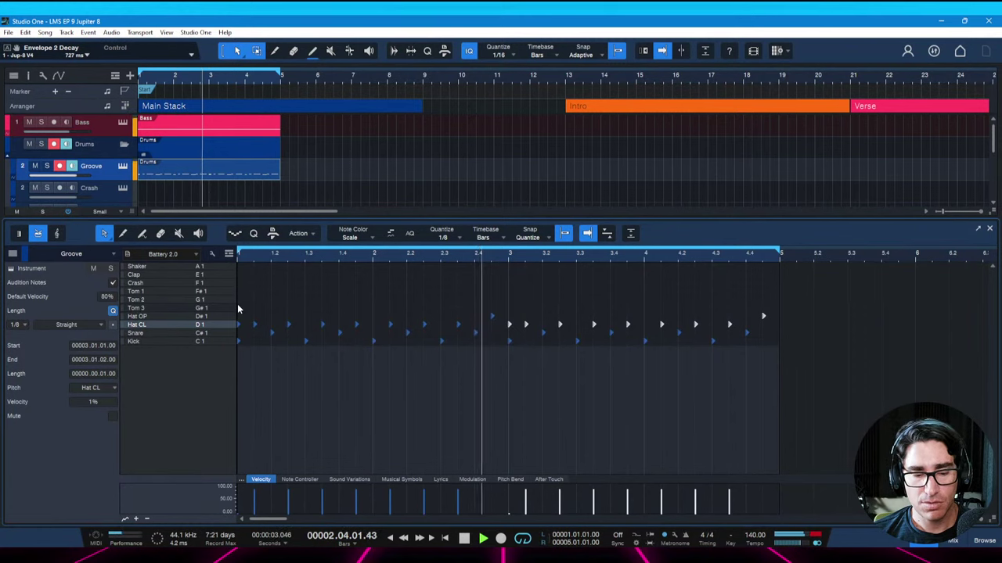
pyautogui.press('space')
# Mute the Bass channel in the mixer and inspect the band settings of the Kick channel's Pro-Q 3 EQ
pyautogui.press('F3')
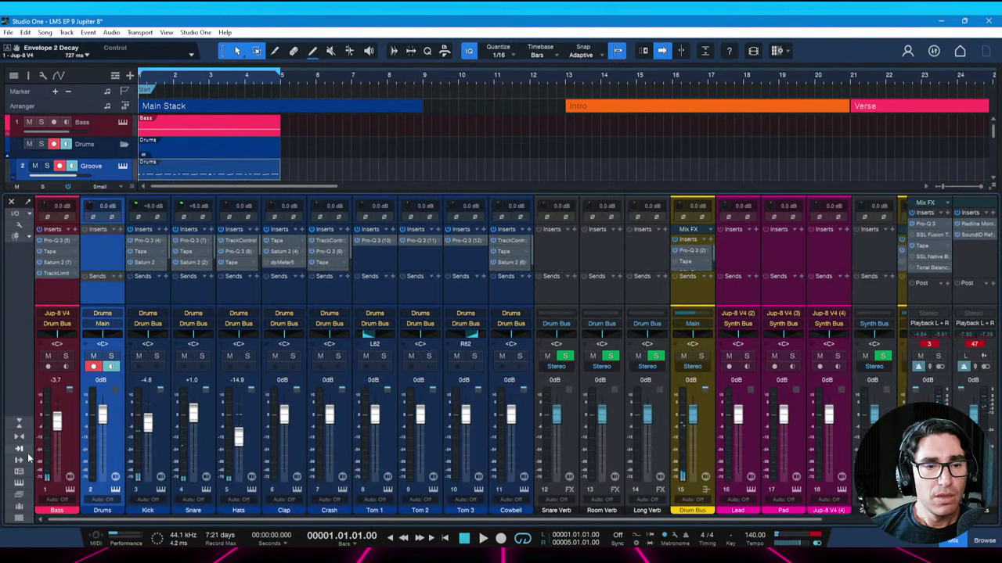
pyautogui.click(48, 357)
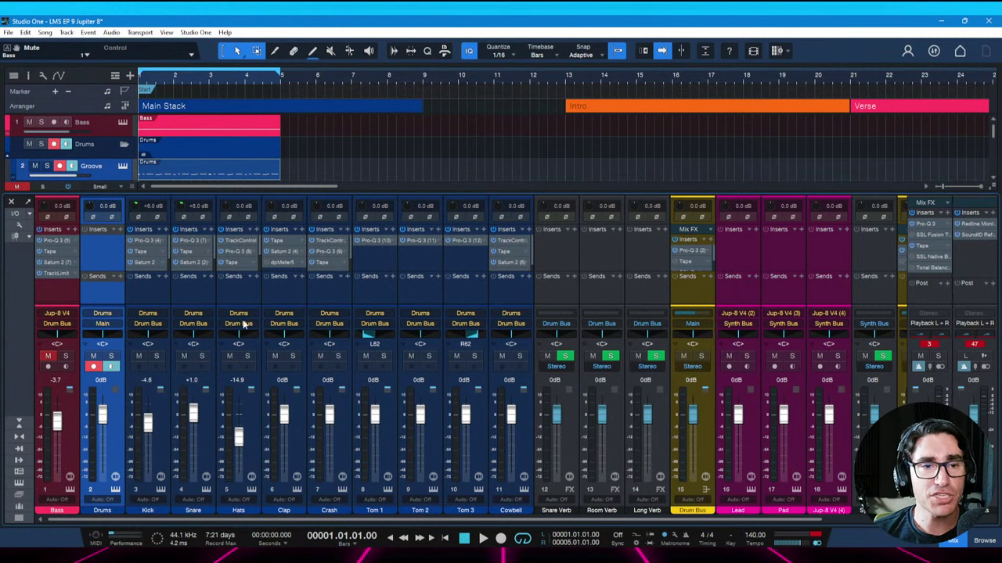
pyautogui.click(143, 243)
pyautogui.moveTo(300, 192)
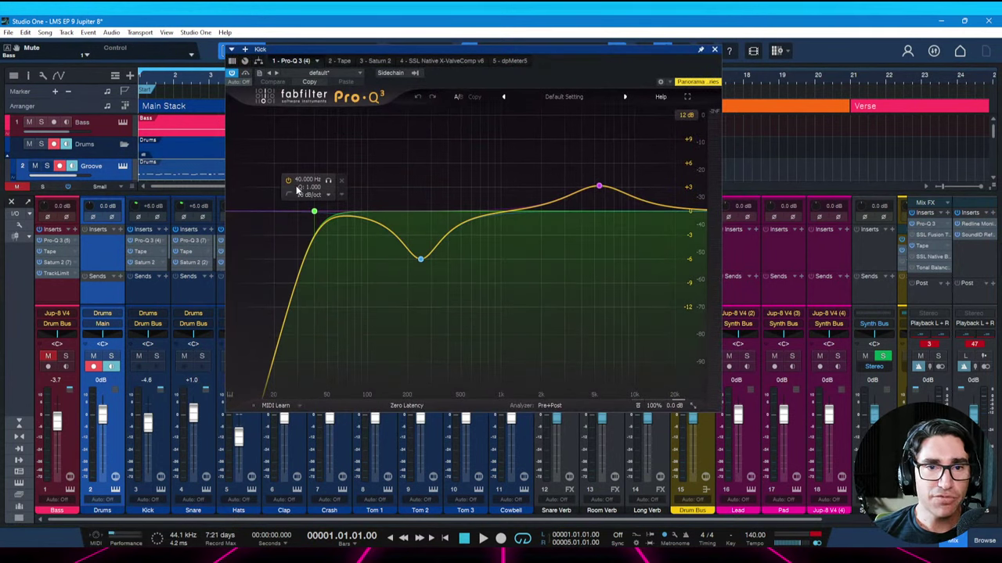
pyautogui.moveTo(420, 259)
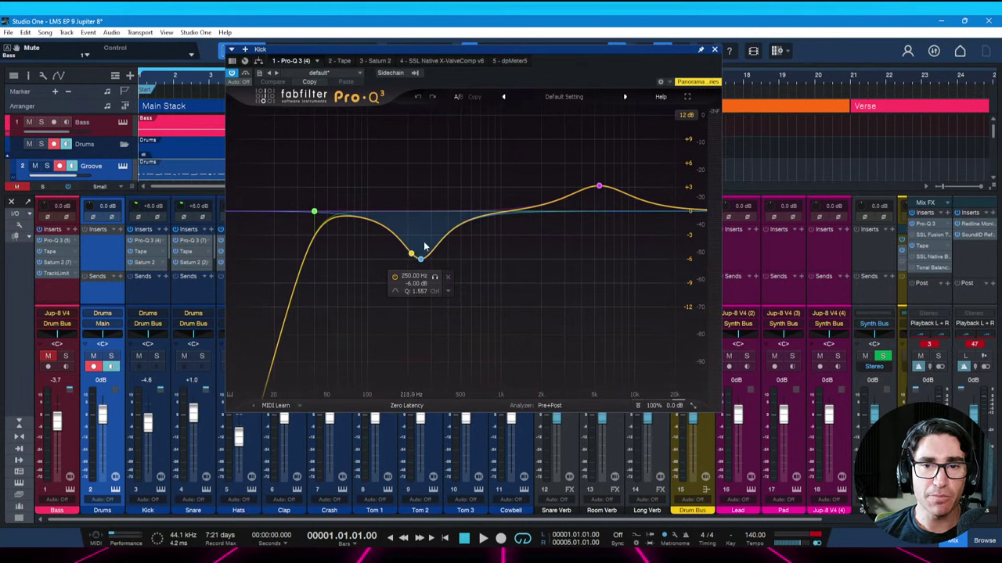
pyautogui.moveTo(599, 196)
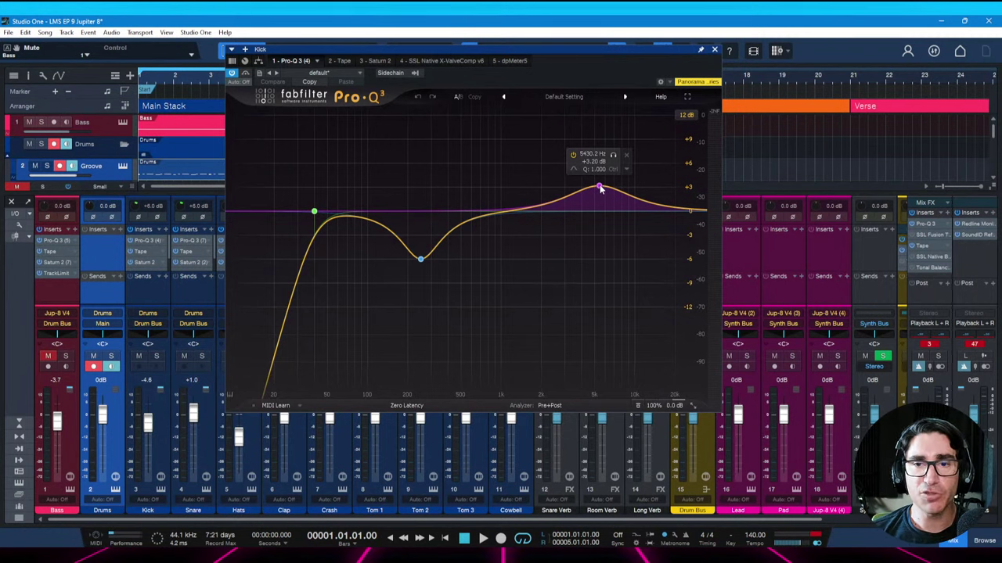
# Bring up the Kick channel's Tape plugin, start playback and solo the Kick channel
pyautogui.click(340, 61)
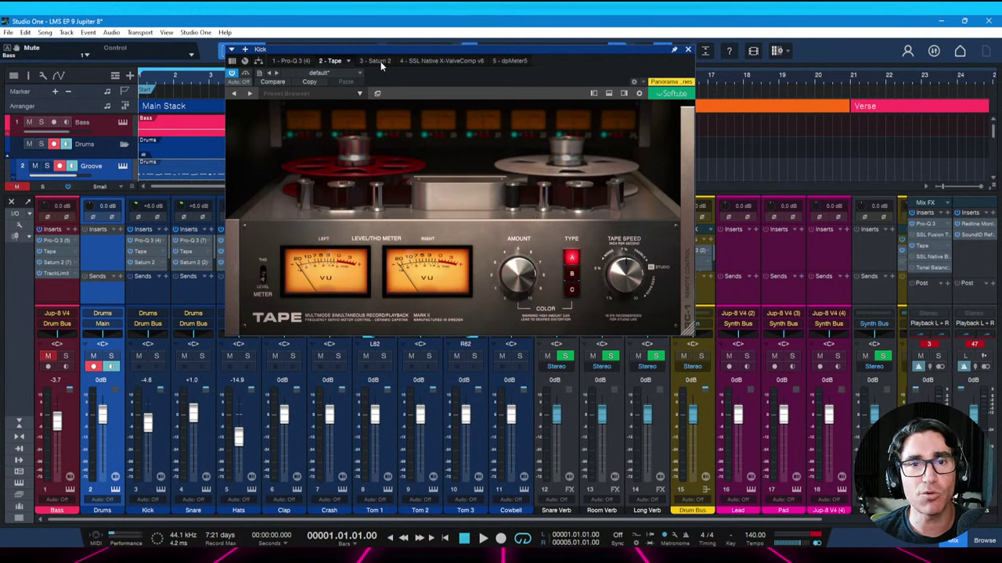
pyautogui.click(295, 62)
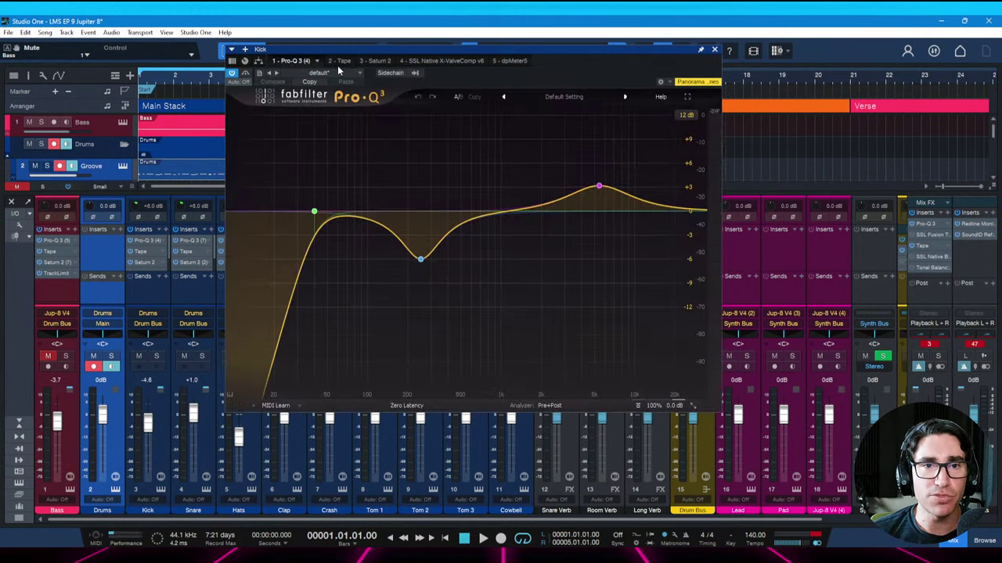
pyautogui.click(340, 60)
pyautogui.press('space')
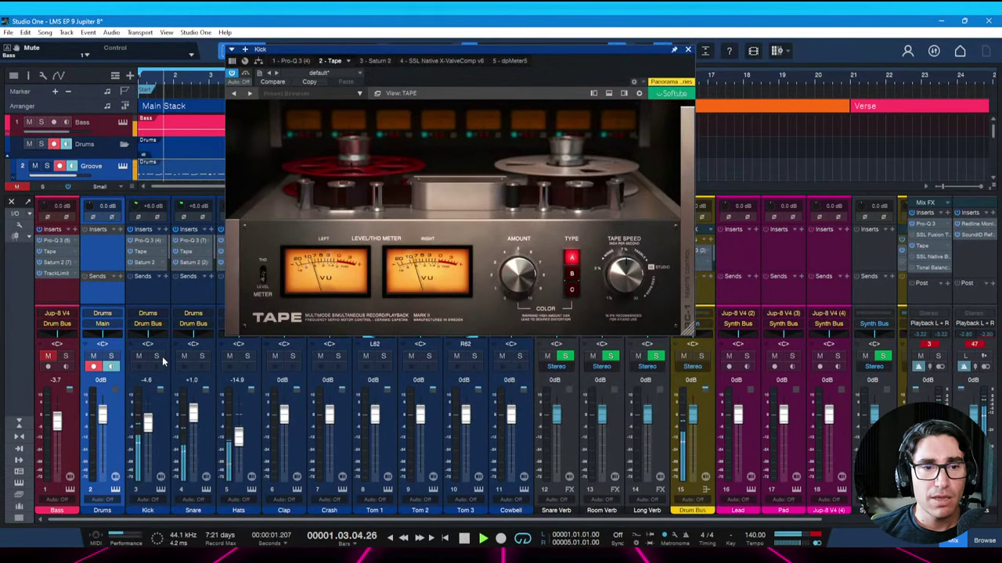
pyautogui.click(155, 356)
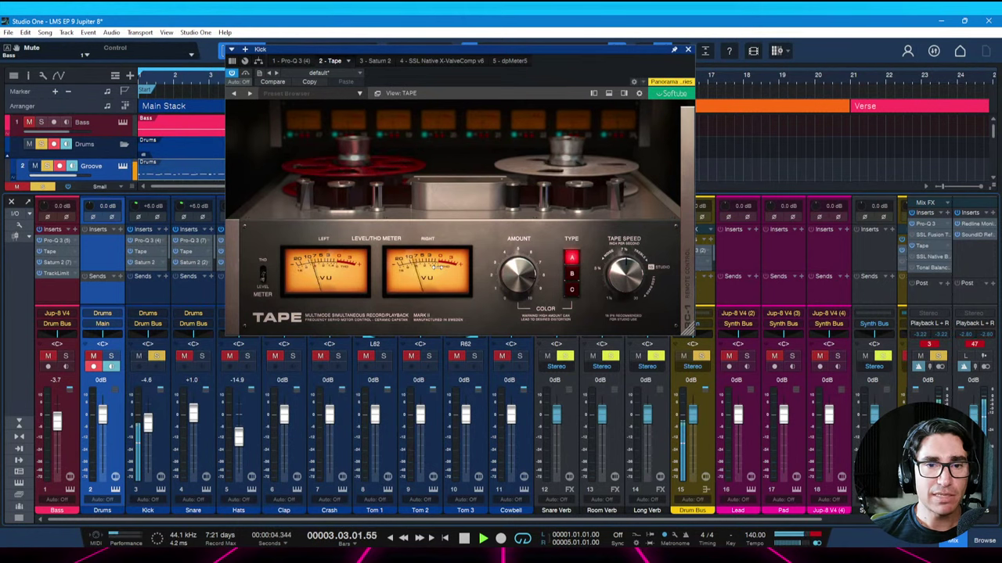
# Set the drive of the Kick channel's Saturn 2 to 38.2% during playback, then stop the song
pyautogui.click(381, 60)
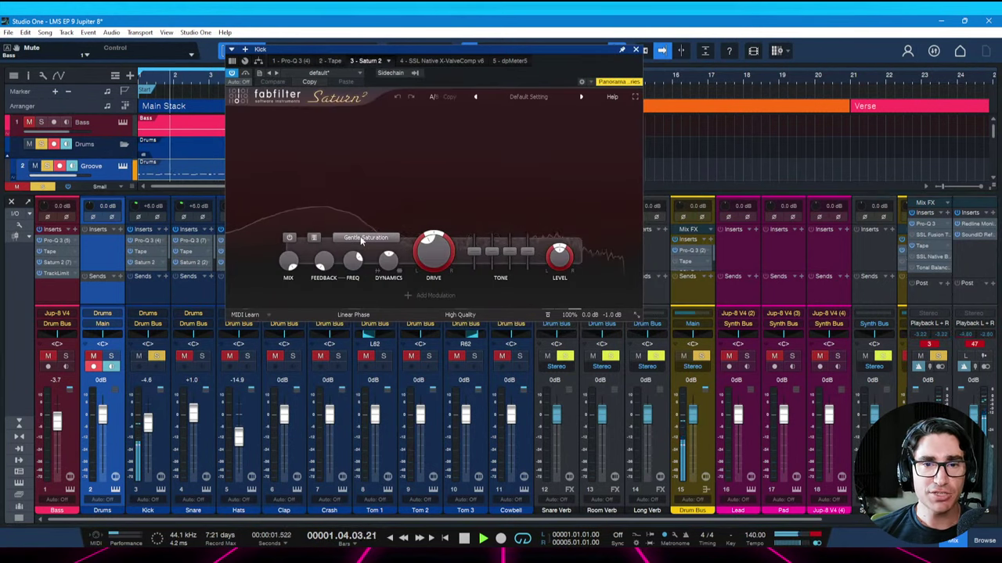
pyautogui.moveTo(433, 250)
pyautogui.moveTo(435, 251); pyautogui.dragTo(431, 218)
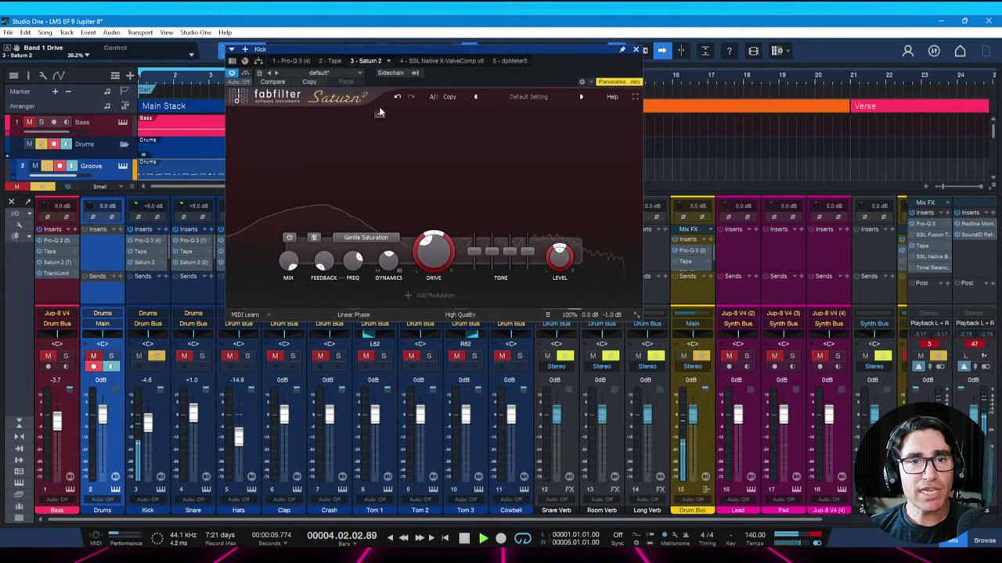
pyautogui.press('space')
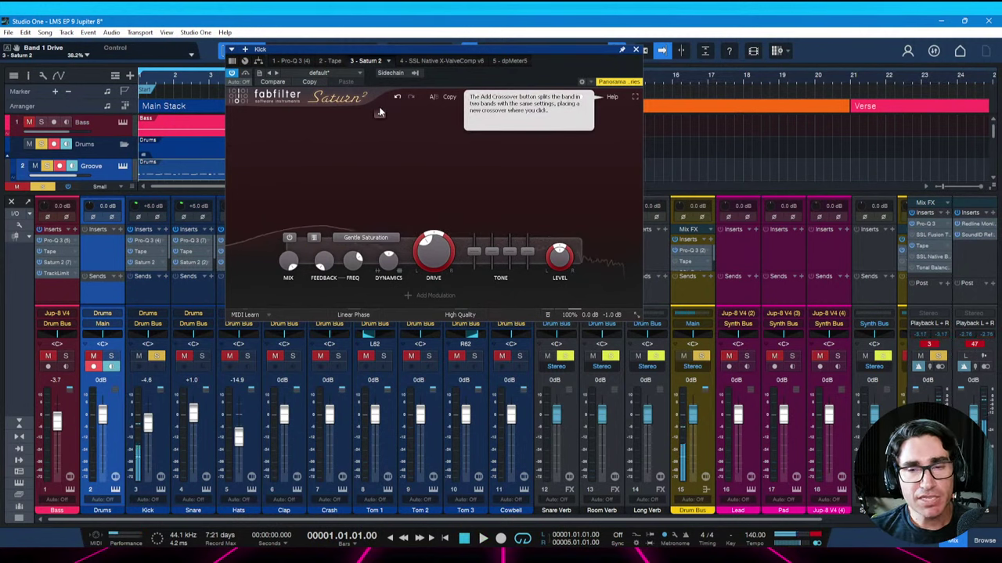
# Compare the soloed kick with Saturn 2 and Tape bypassed and engaged, and bring up its SSL Native X-ValveComp compressor
pyautogui.press('space')
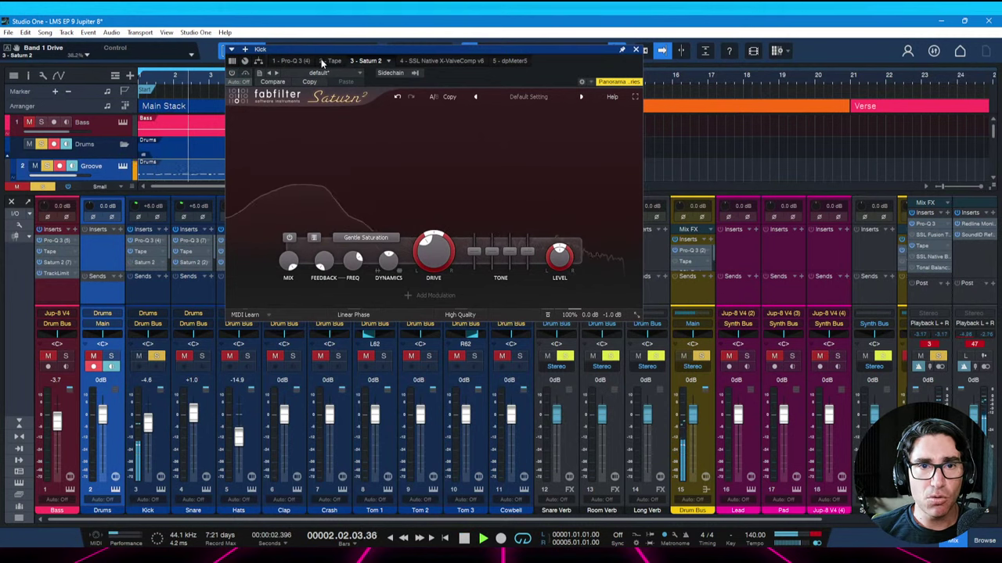
pyautogui.click(233, 81)
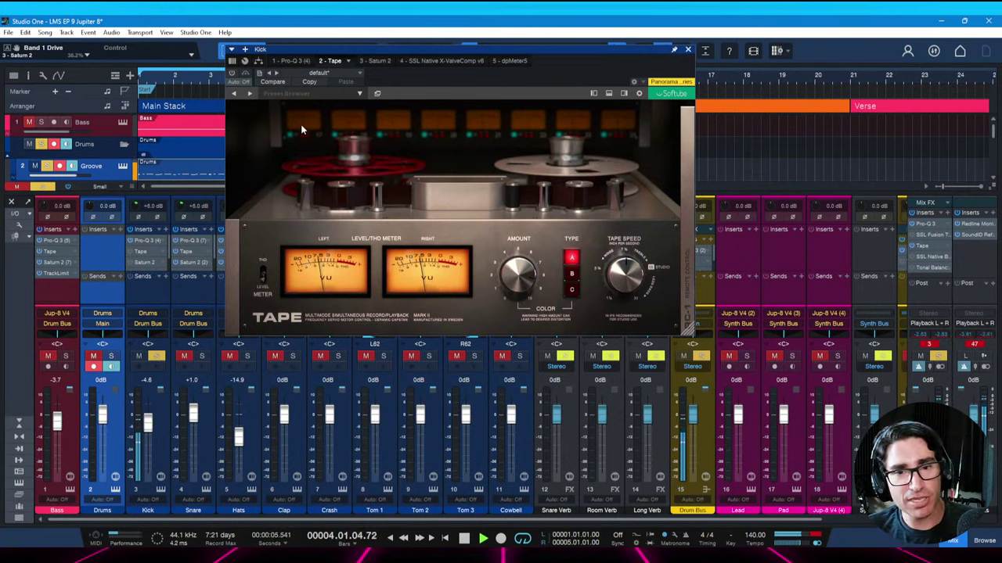
pyautogui.press('space')
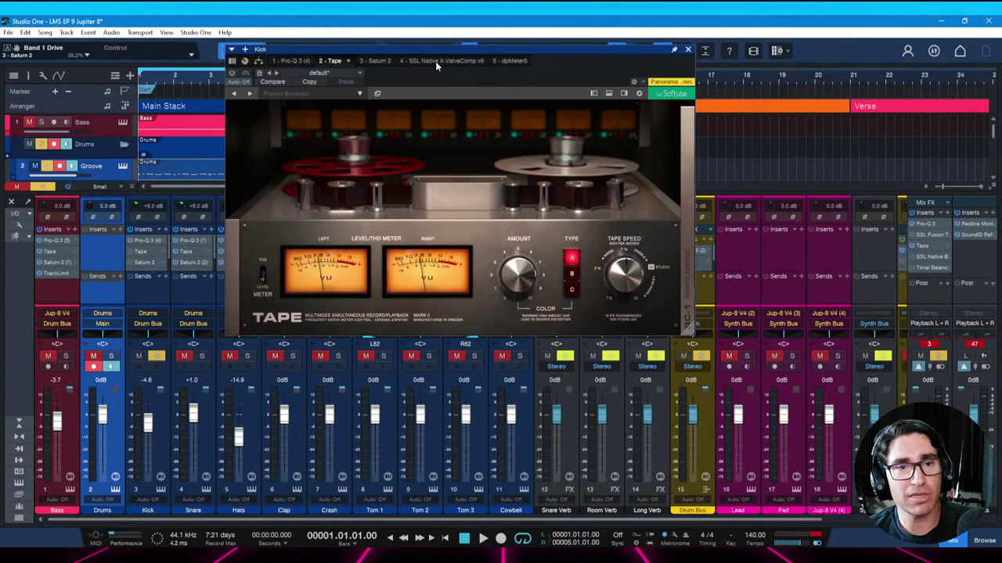
pyautogui.click(379, 61)
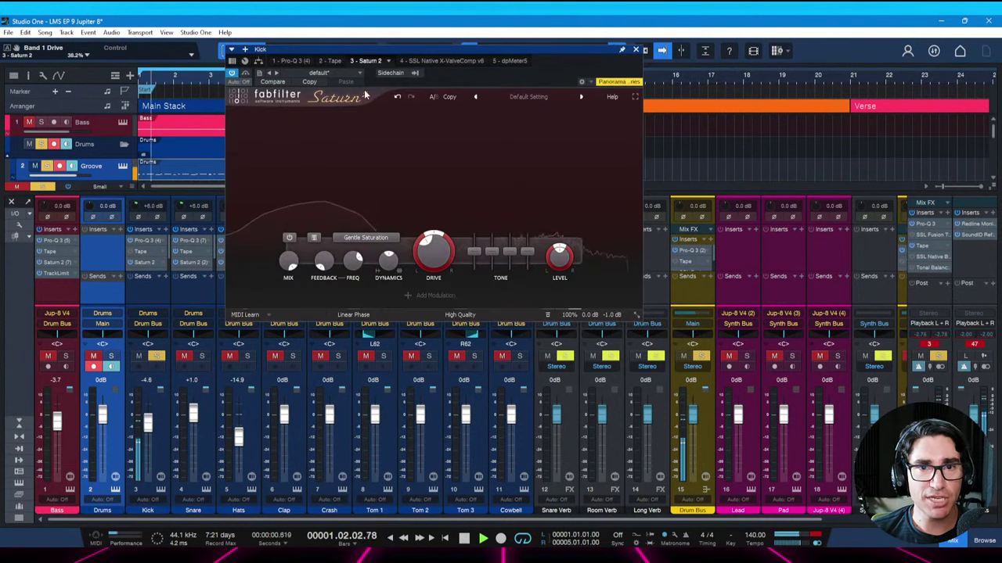
pyautogui.click(440, 61)
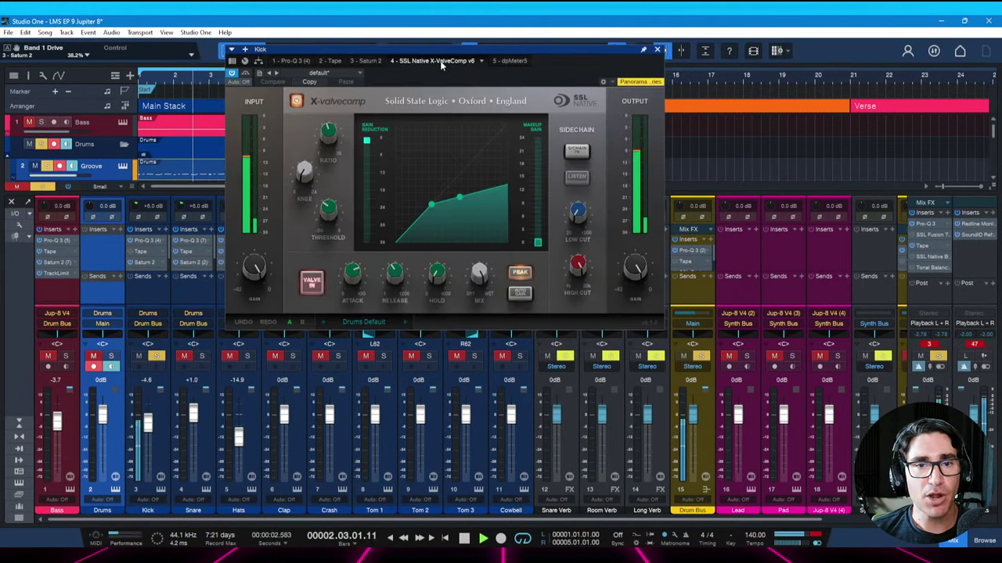
# Check the Kick compressor's threshold, replay the soloed kick, read its levels in dpMeter5 and stop playback
pyautogui.press('space')
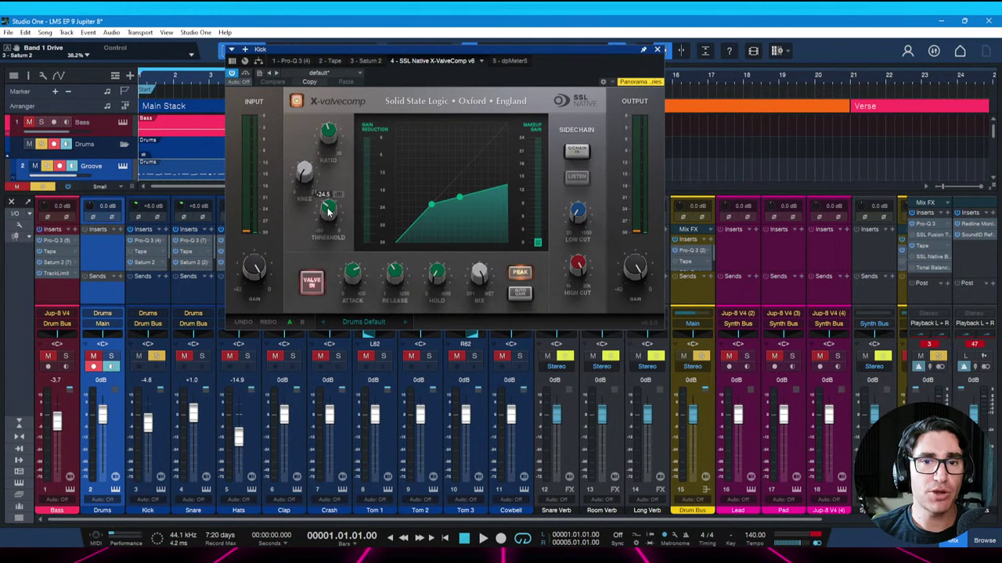
pyautogui.press('space')
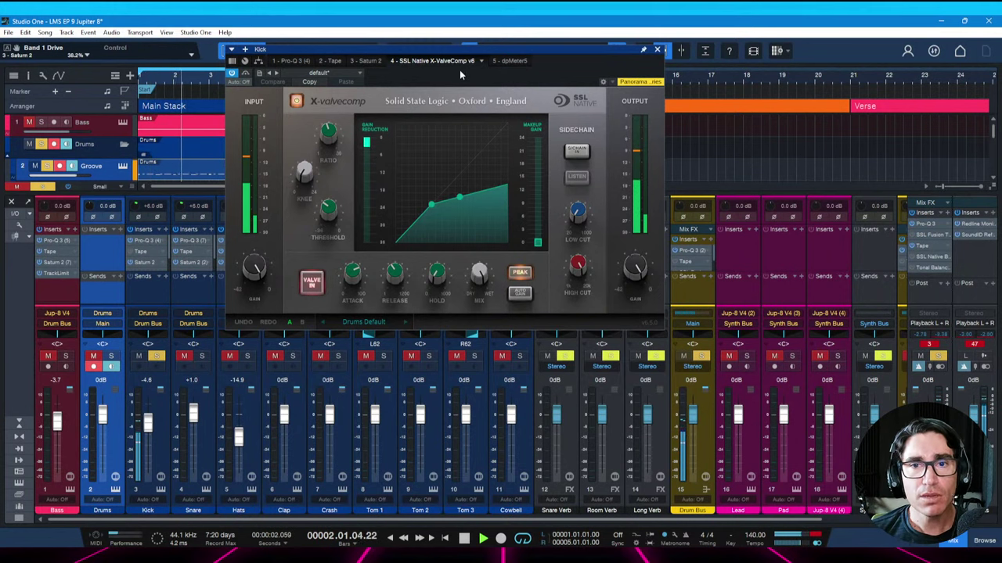
pyautogui.click(510, 61)
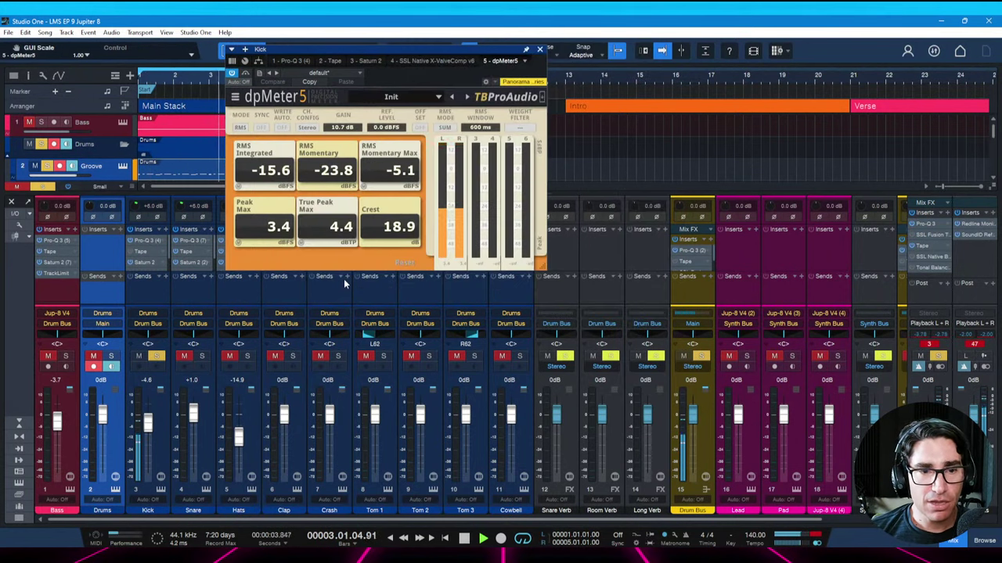
pyautogui.press('space')
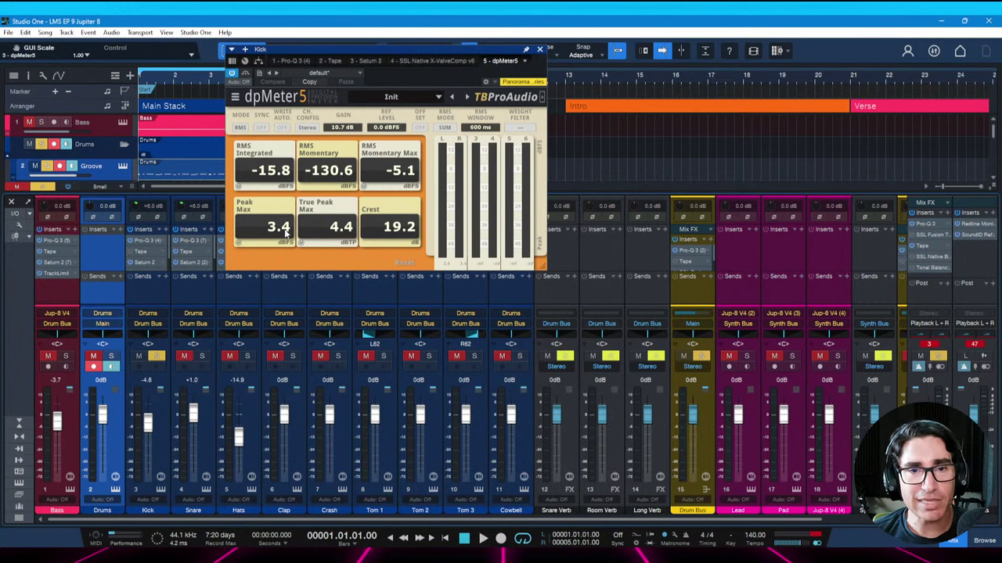
# Close the Kick effects window, switch the solo from Kick to Snare during playback and bring up the Snare channel's Pro-Q 3
pyautogui.click(535, 53)
pyautogui.press('space')
pyautogui.click(156, 356)
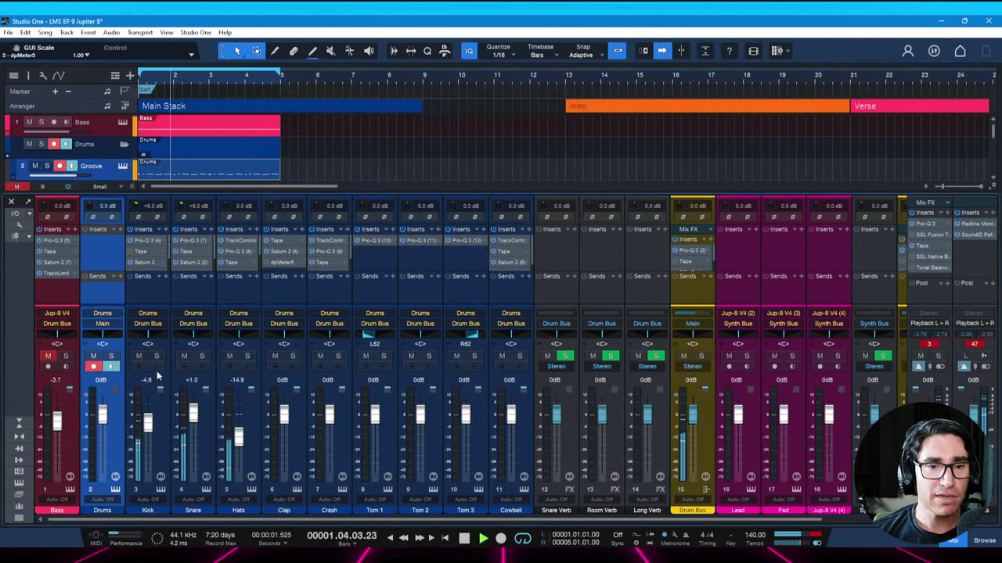
pyautogui.click(201, 357)
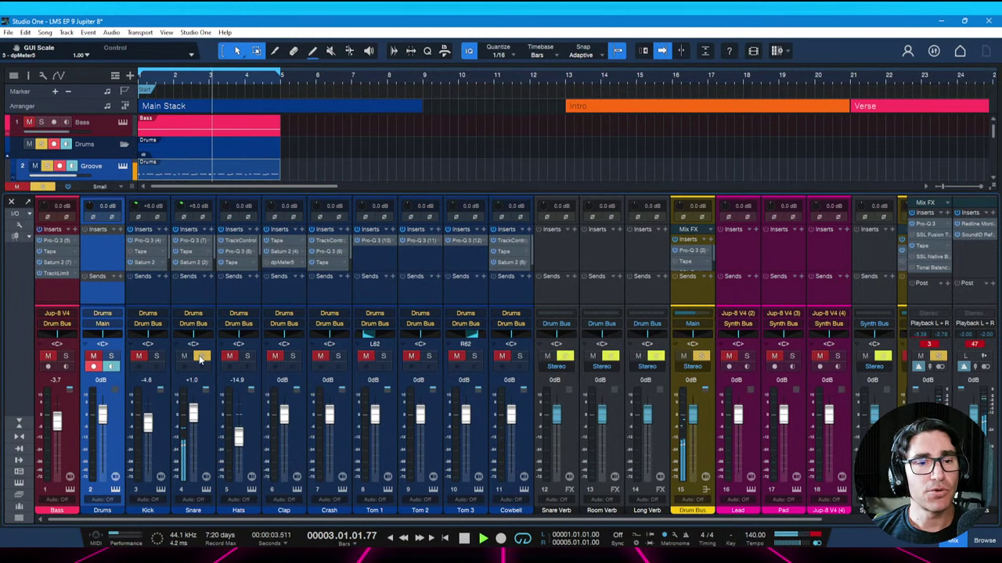
pyautogui.click(191, 242)
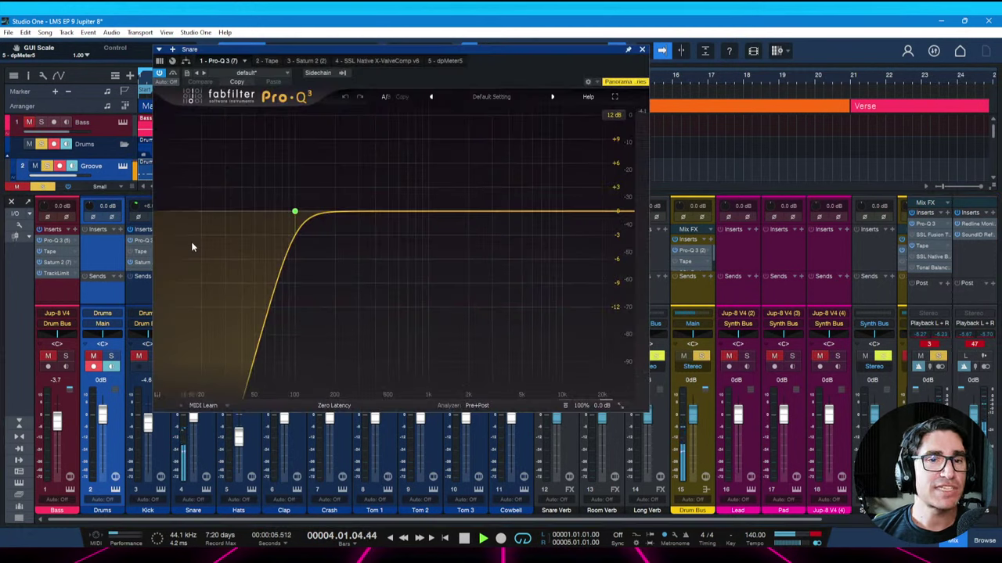
# Add a bell band to the Snare channel's Pro-Q 3 and set its frequency to 250 Hz
pyautogui.moveTo(274, 173)
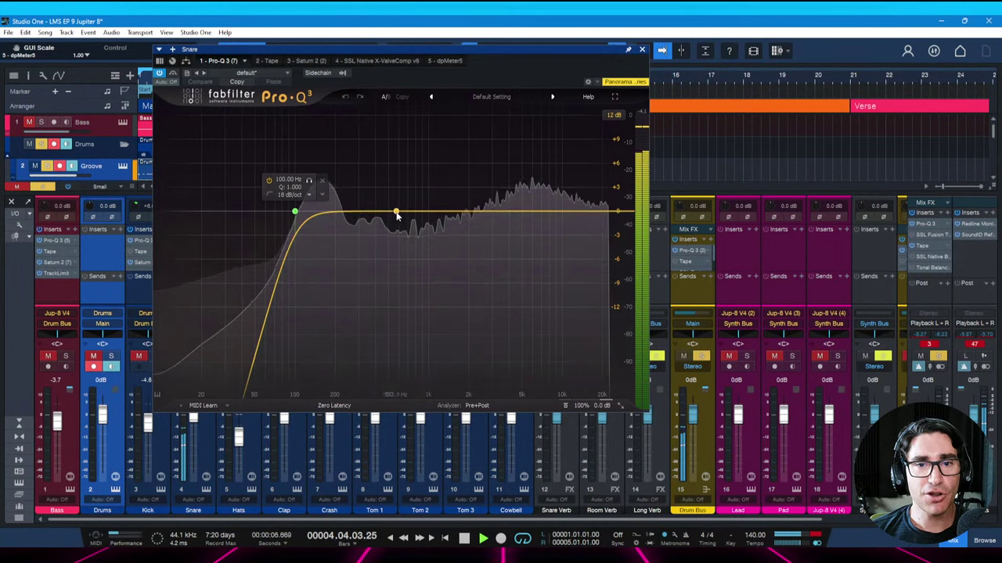
pyautogui.click(395, 212)
pyautogui.doubleClick(389, 179)
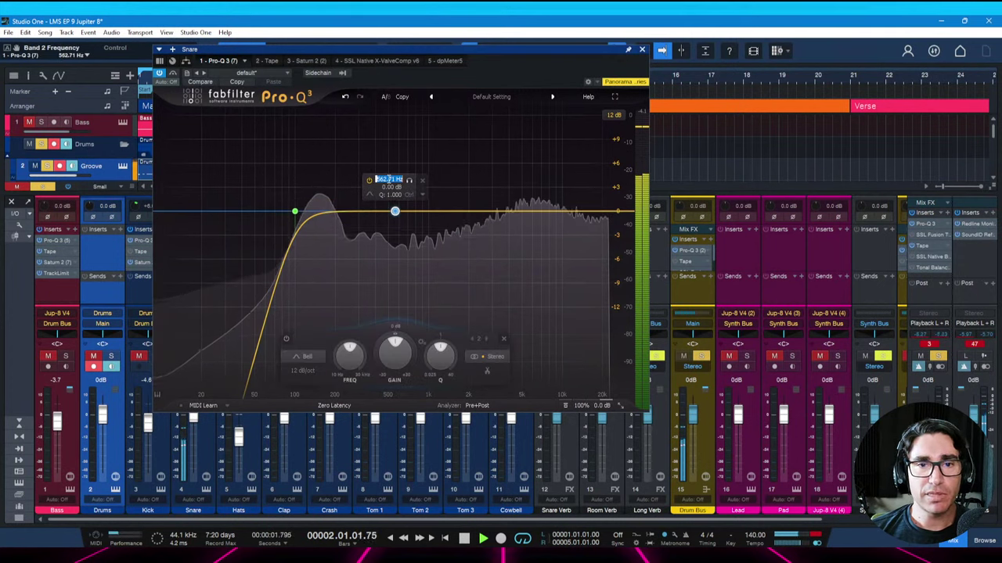
pyautogui.write('250')
pyautogui.press('Return')
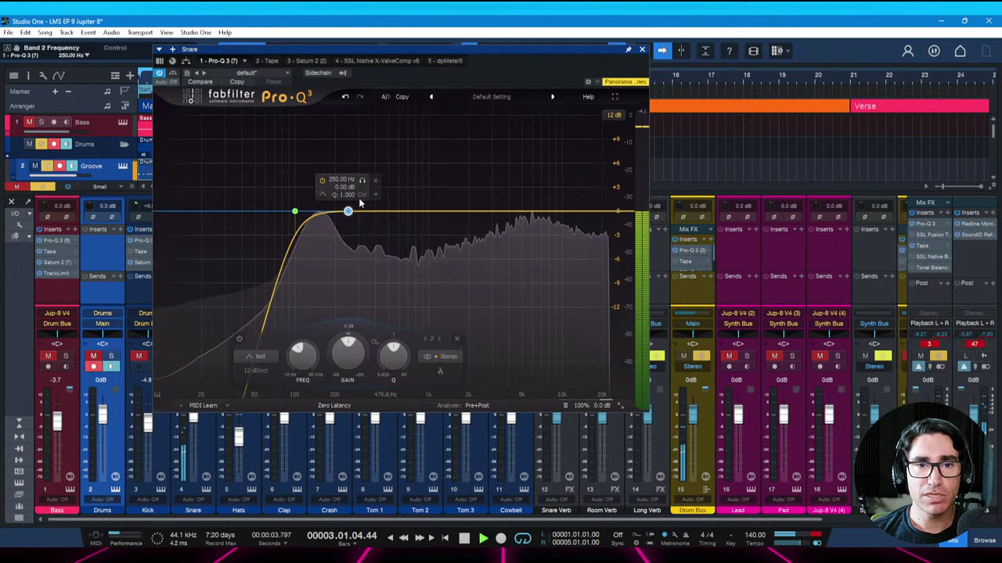
# Shape the snare's low-mid band to about -4.43 dB at 259 Hz with Q 2.609, audition it, and add a high-frequency band boosted 0.72 dB
pyautogui.scroll(6, 347, 216)
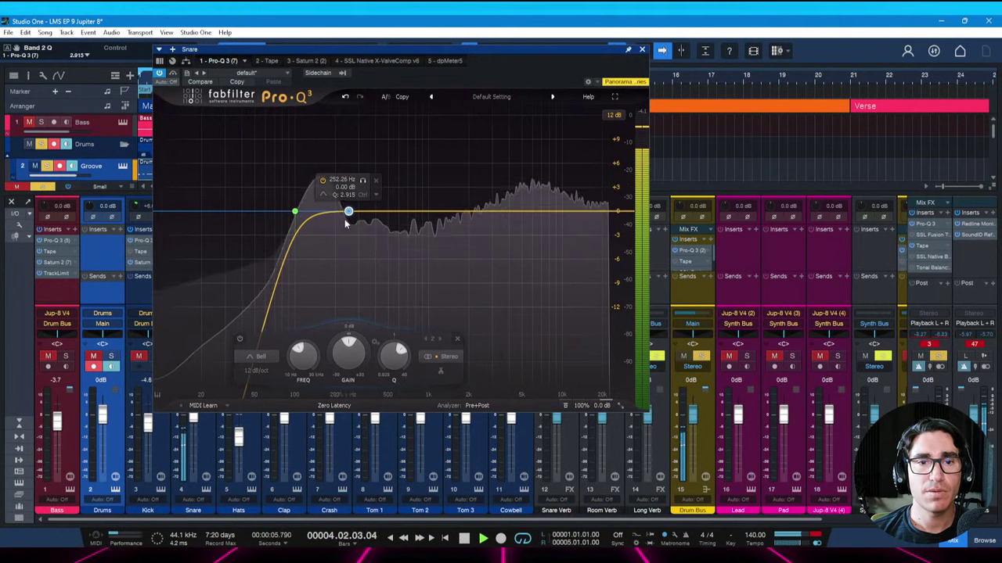
pyautogui.moveTo(348, 212); pyautogui.dragTo(350, 246)
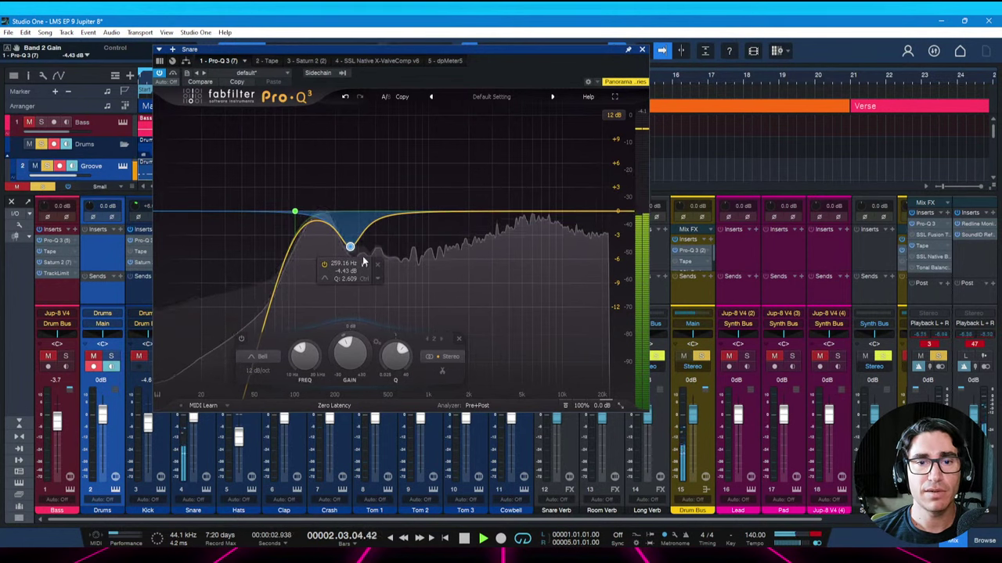
pyautogui.click(364, 266)
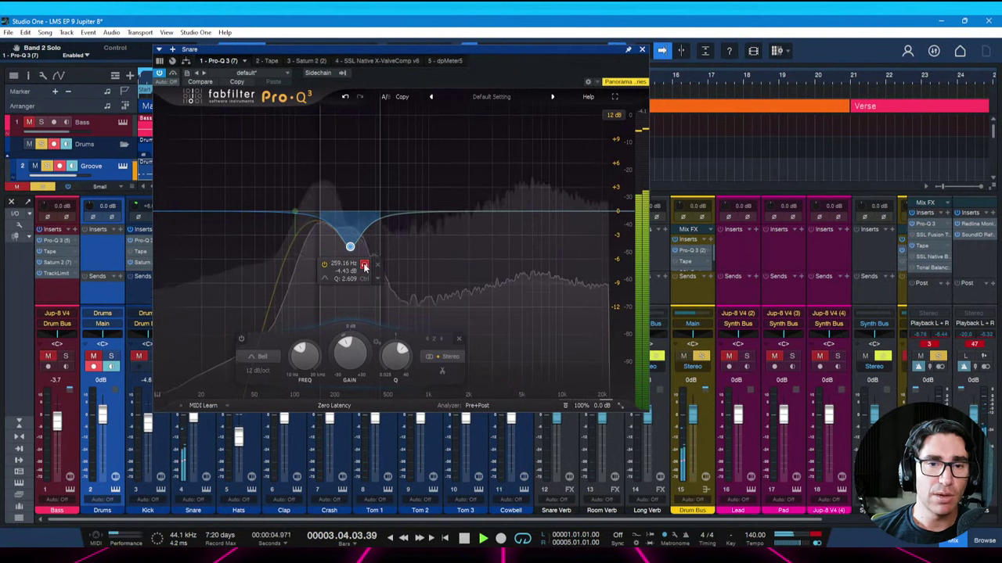
pyautogui.click(364, 266)
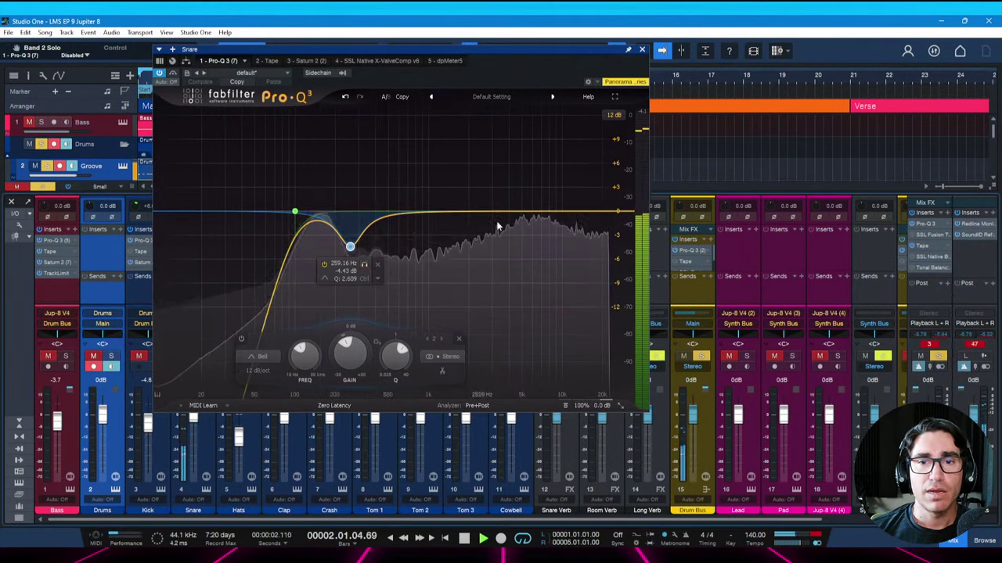
pyautogui.moveTo(535, 212)
pyautogui.mouseDown()
pyautogui.moveTo(535, 191)
pyautogui.moveTo(533, 206)
pyautogui.mouseUp()
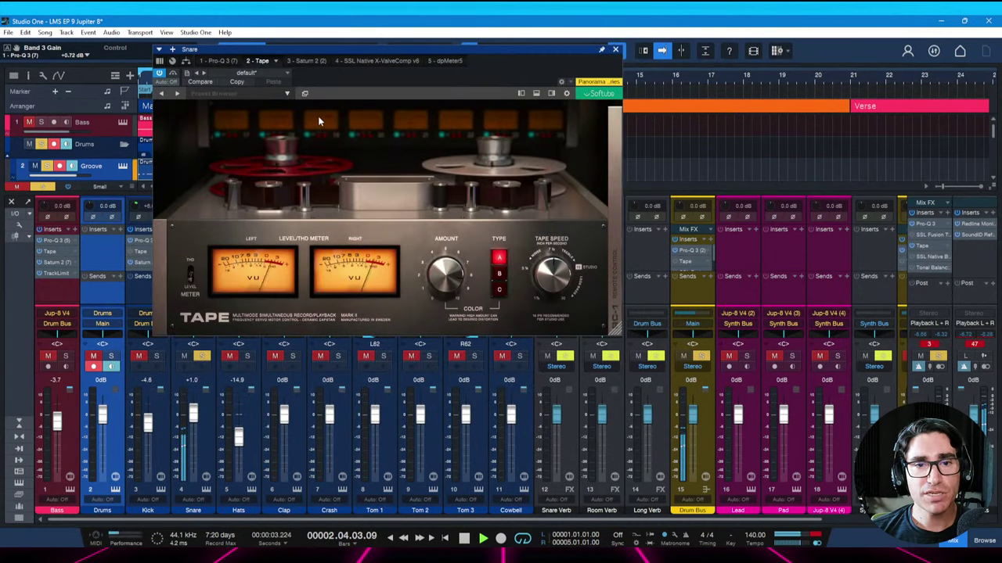
# Review the snare's Saturn 2, then enable its SSL Native X-ValveComp and set the threshold to -8.60 dB
pyautogui.click(303, 61)
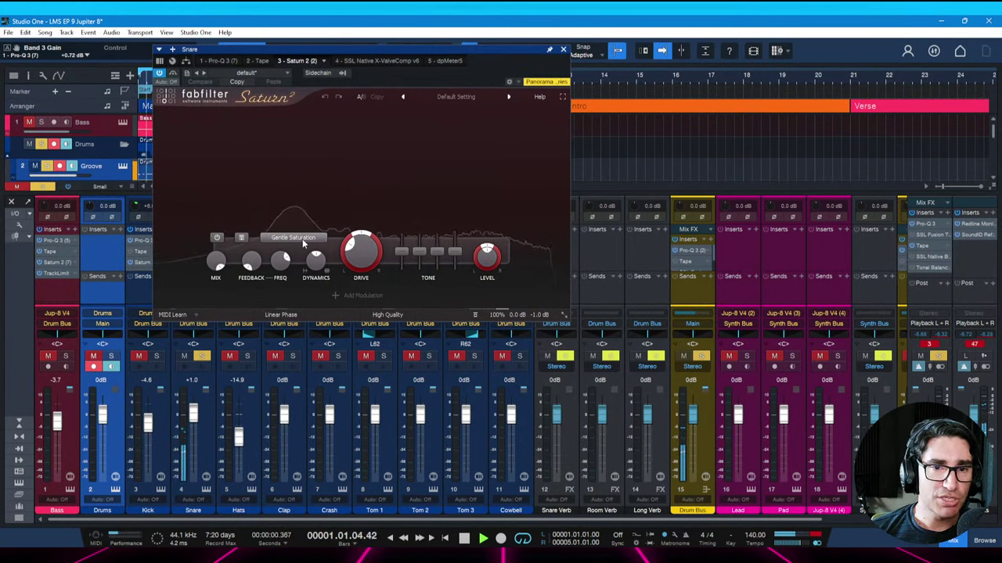
pyautogui.click(368, 61)
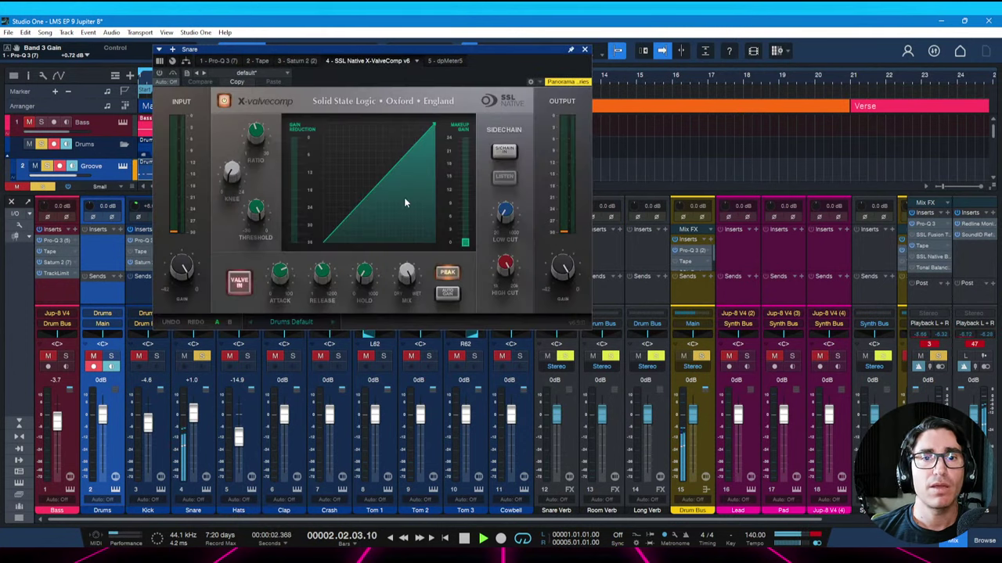
pyautogui.click(161, 72)
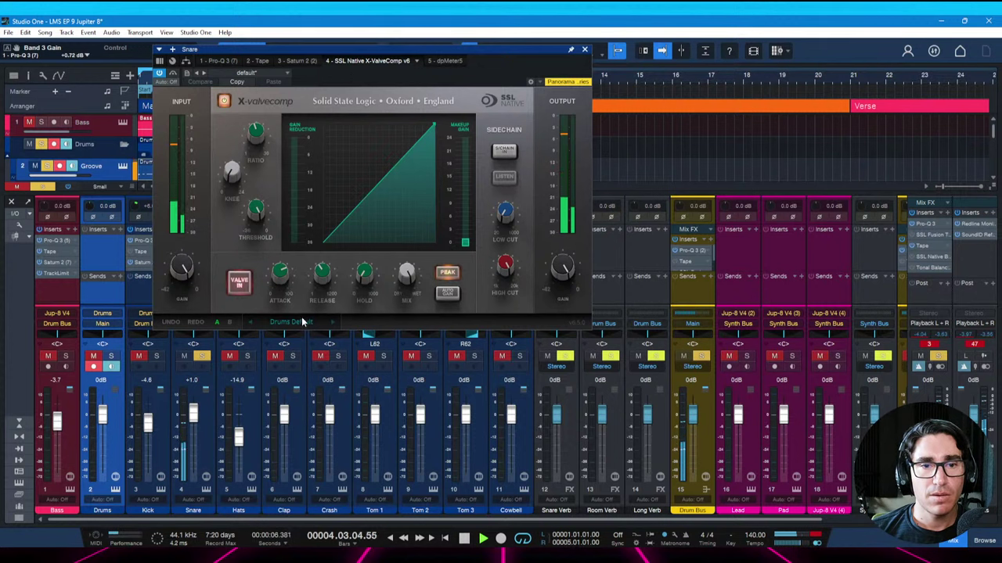
pyautogui.moveTo(316, 272)
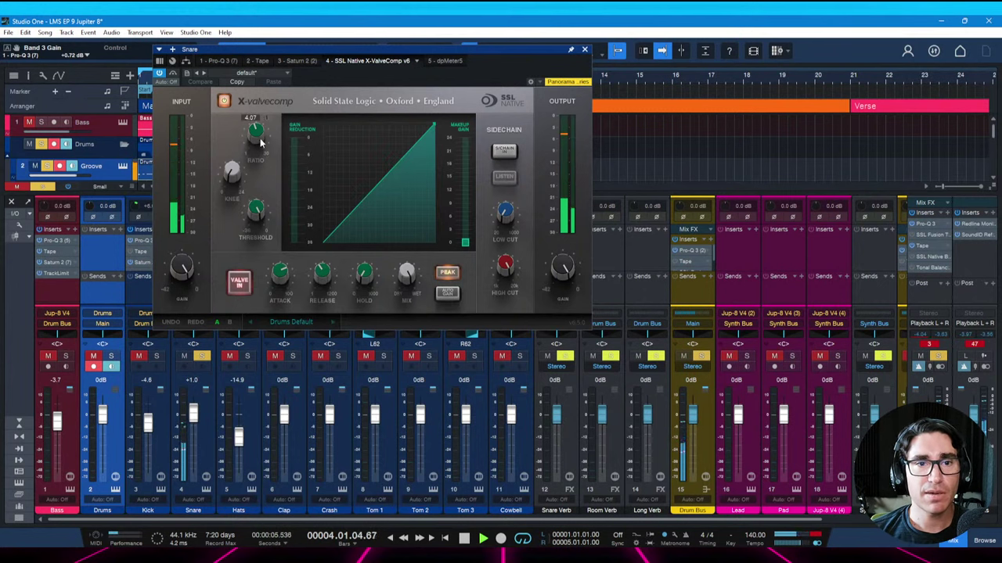
pyautogui.moveTo(232, 174)
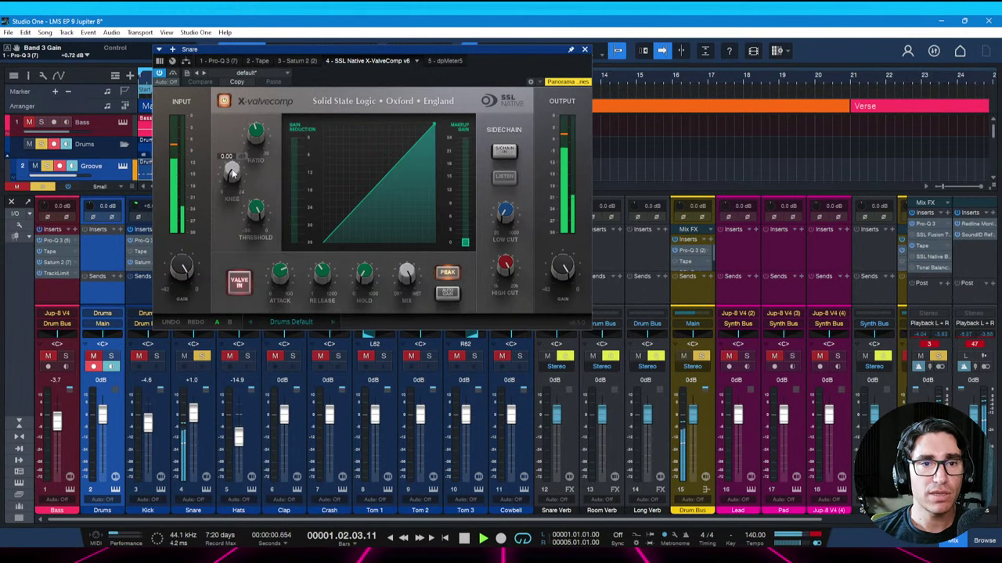
pyautogui.moveTo(257, 208); pyautogui.dragTo(255, 235)
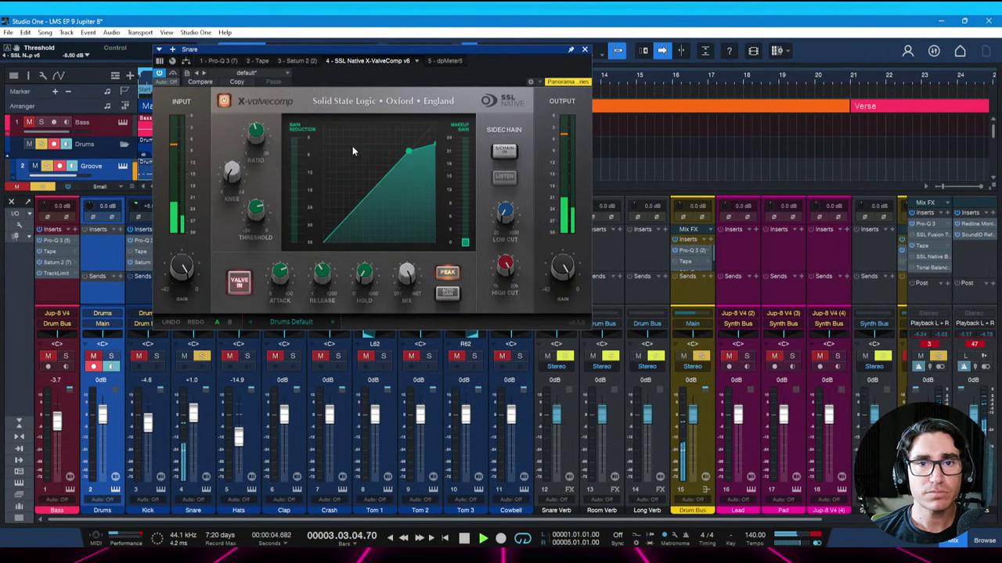
# Glance at the snare's dpMeter5, try compressor ratios near 1.13 and 1.18, and set the X-ValveComp ratio to 4.00
pyautogui.click(442, 61)
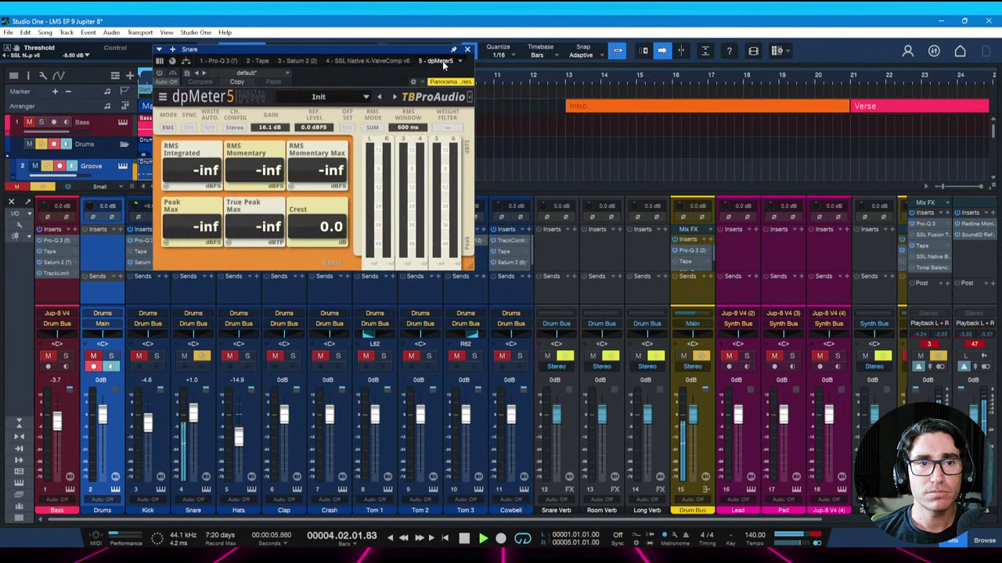
pyautogui.click(384, 60)
pyautogui.moveTo(254, 137); pyautogui.dragTo(254, 151)
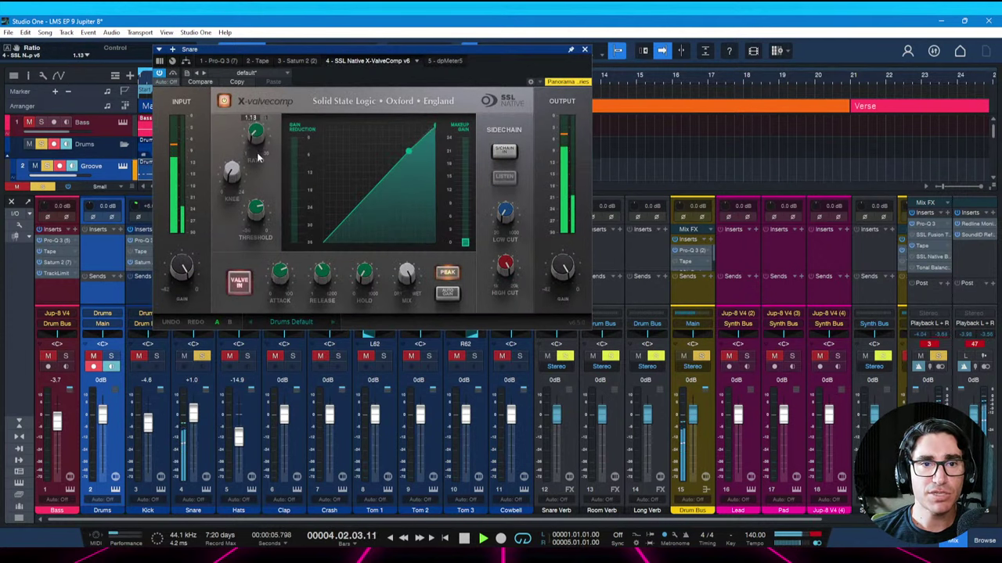
pyautogui.moveTo(260, 165); pyautogui.dragTo(263, 163)
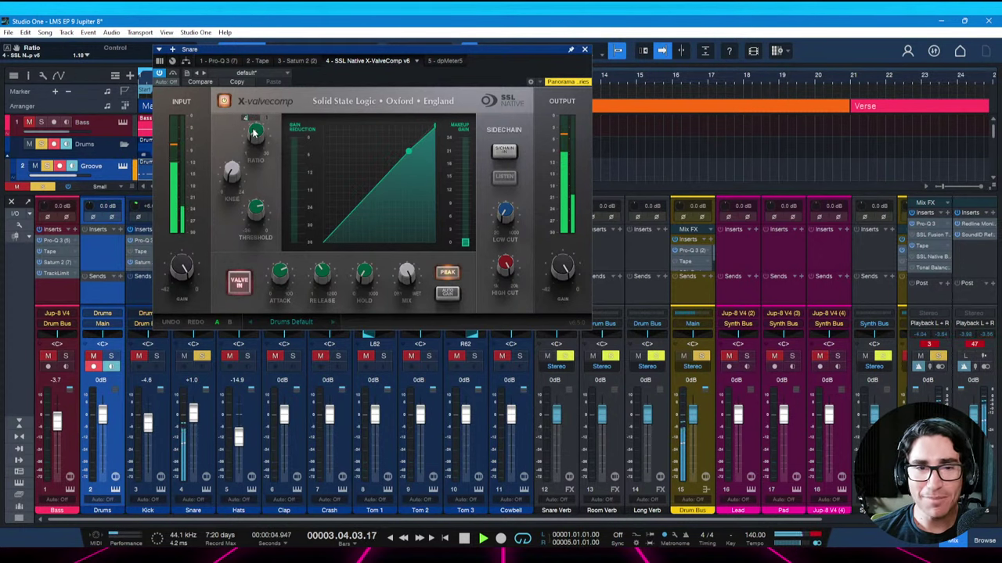
pyautogui.moveTo(254, 133); pyautogui.dragTo(254, 131)
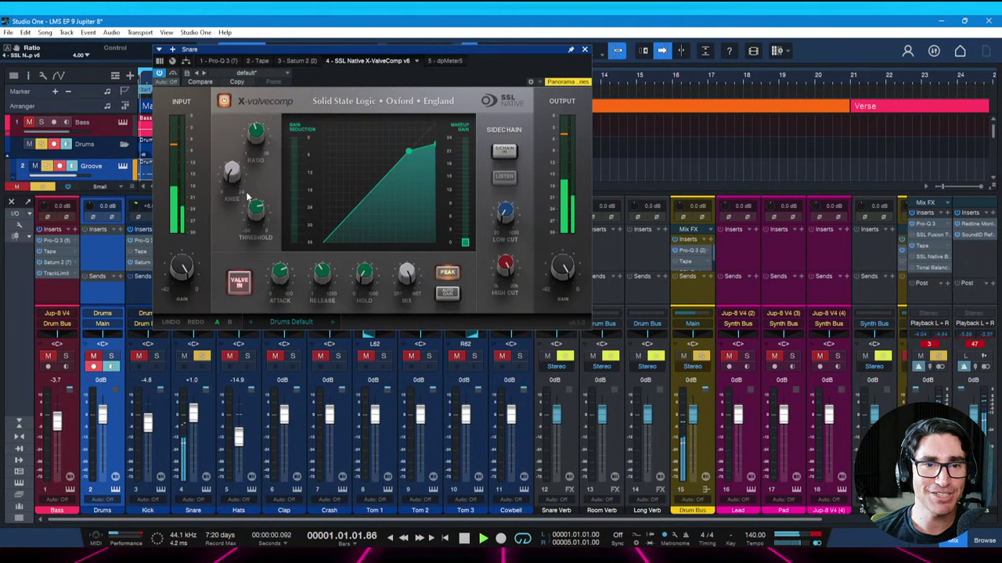
# Lower the snare compressor's threshold by ear to -27.1 dB while the loop plays
pyautogui.moveTo(255, 201); pyautogui.dragTo(245, 247)
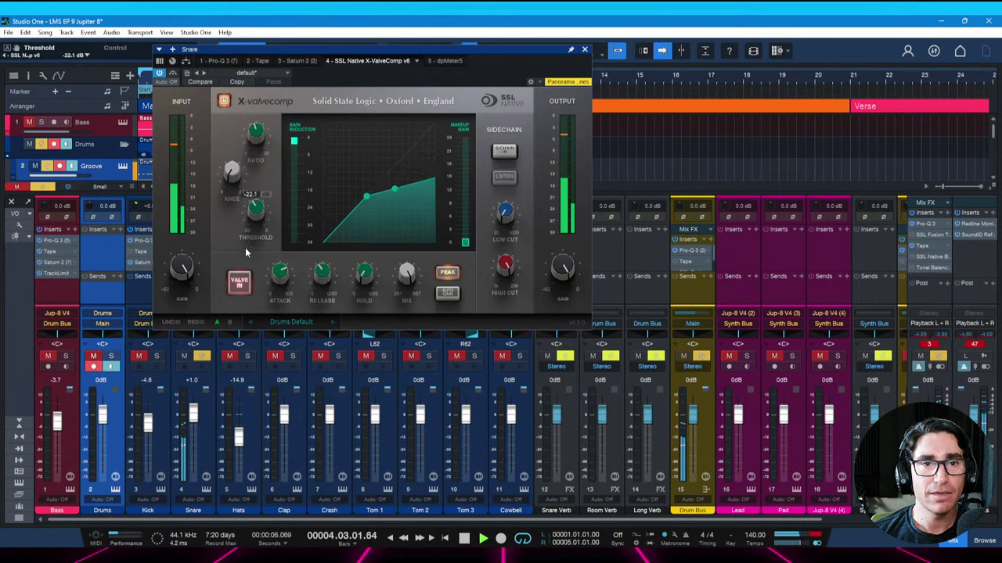
pyautogui.moveTo(257, 208); pyautogui.dragTo(246, 233)
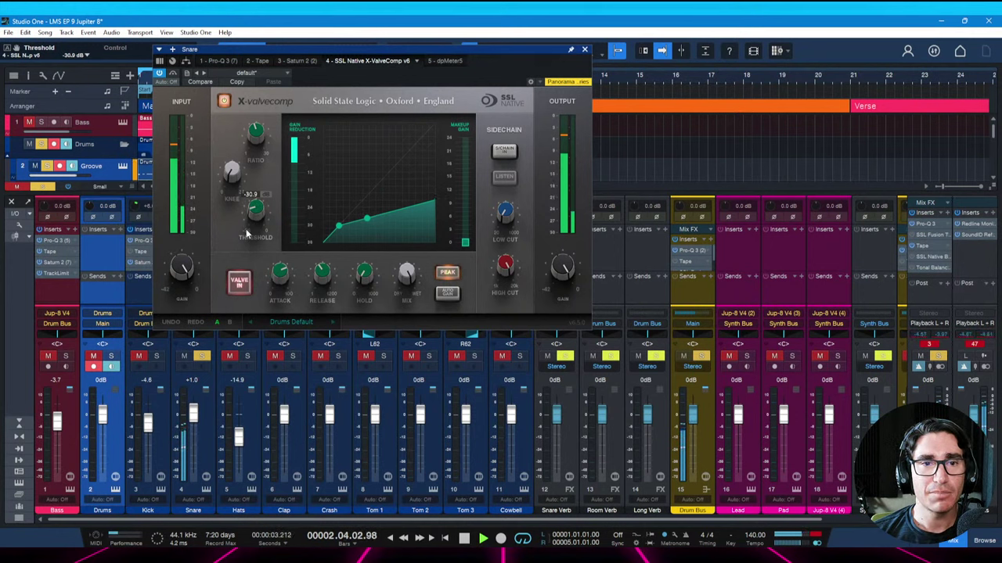
pyautogui.moveTo(246, 233); pyautogui.dragTo(249, 216)
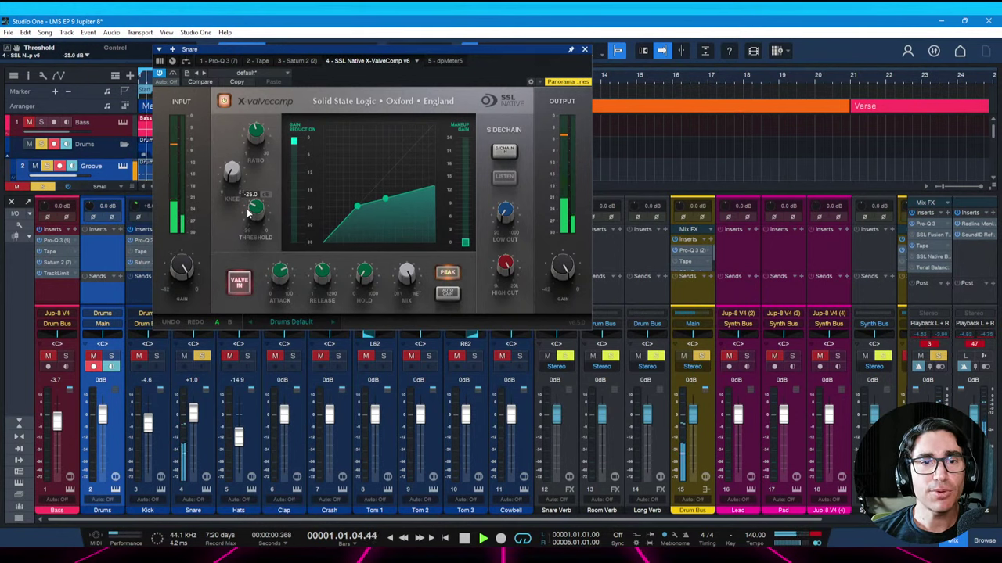
pyautogui.scroll(1, 249, 211)
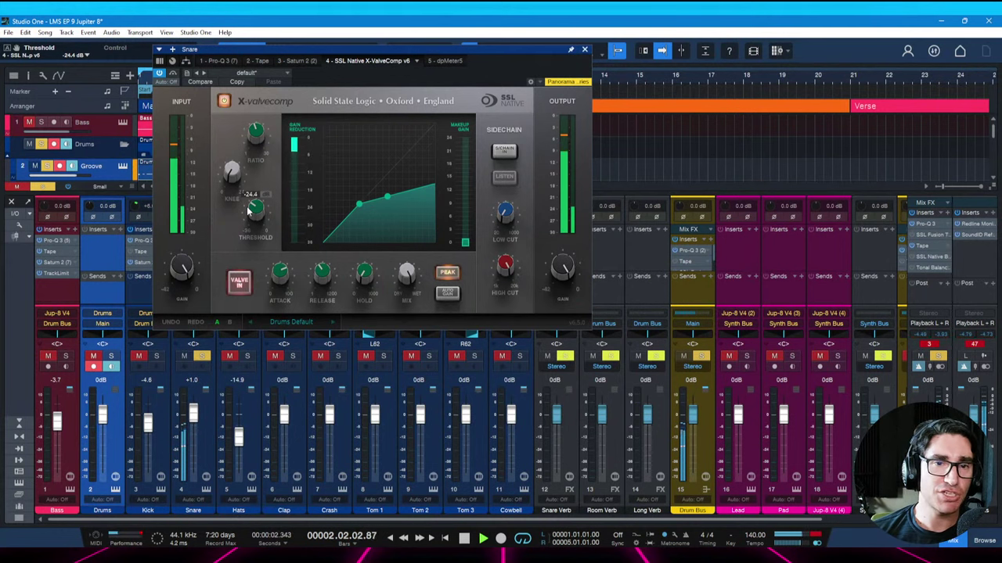
pyautogui.scroll(-4, 249, 212)
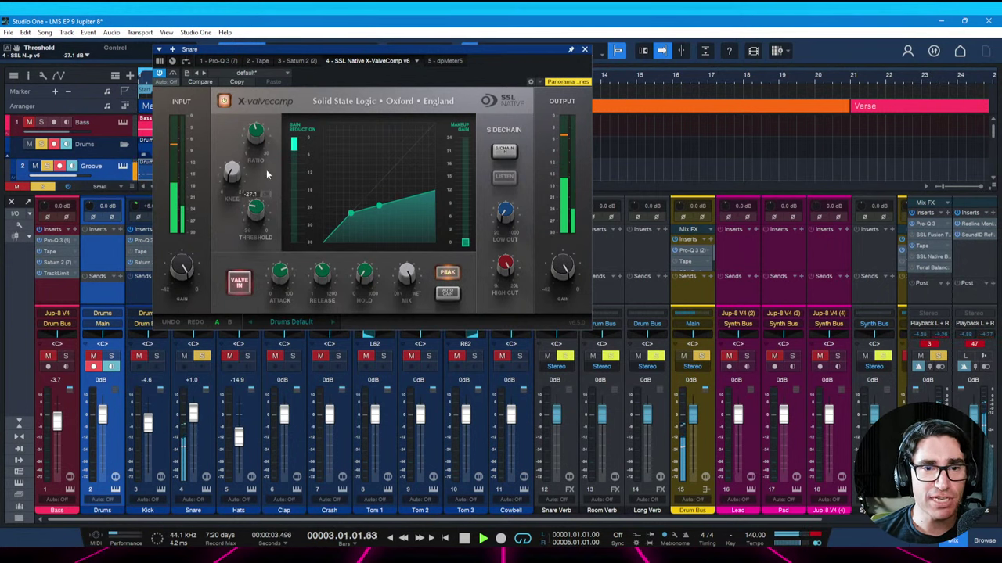
# Set the snare compressor's makeup gain to 1.20 dB and compare the sound with the compressor bypassed and engaged
pyautogui.click(225, 102)
pyautogui.moveTo(465, 239); pyautogui.dragTo(465, 235)
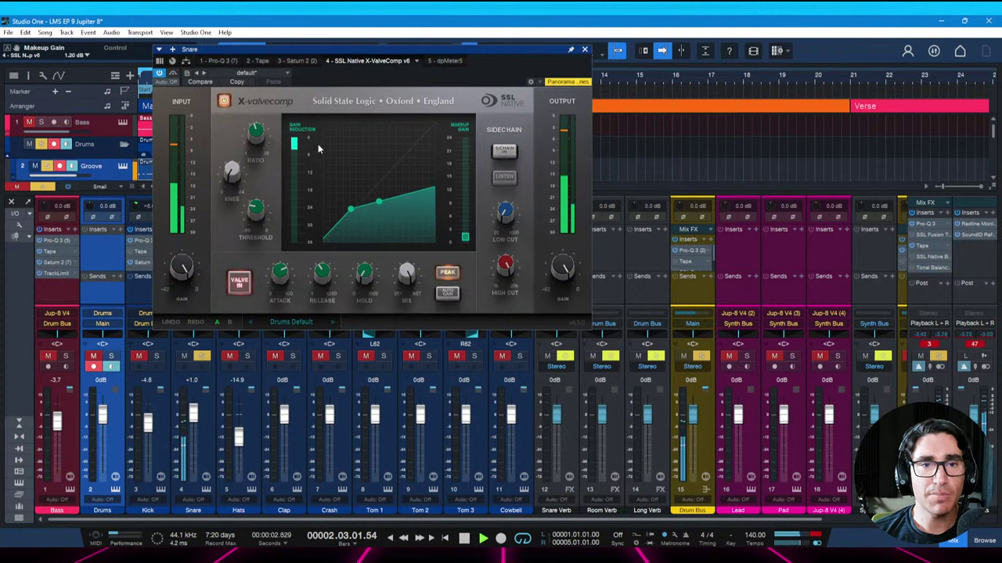
pyautogui.click(226, 102)
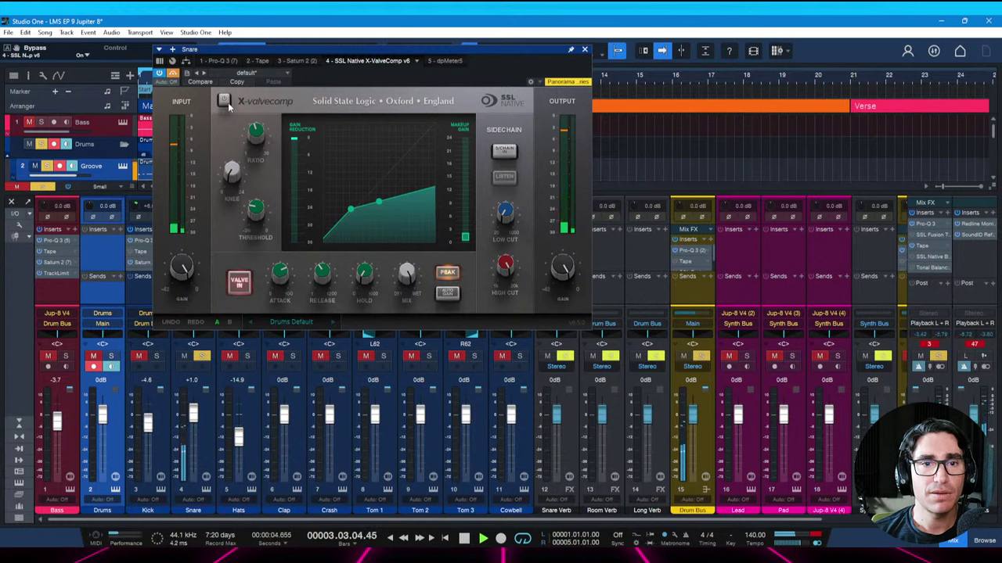
pyautogui.click(226, 102)
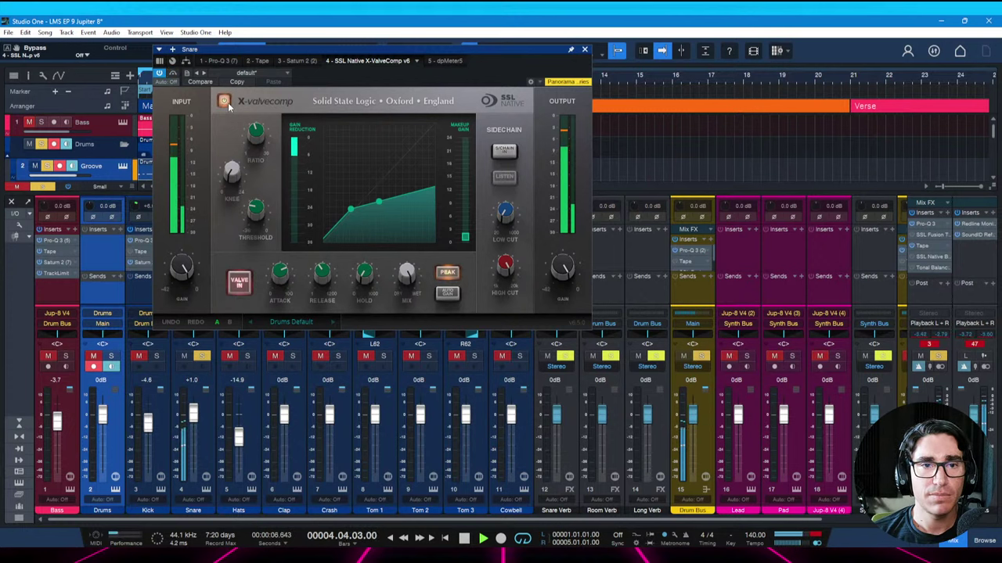
# Save the song, bring up the Snare channel's dpMeter5 and stop playback
pyautogui.hotkey('ctrl', 's')
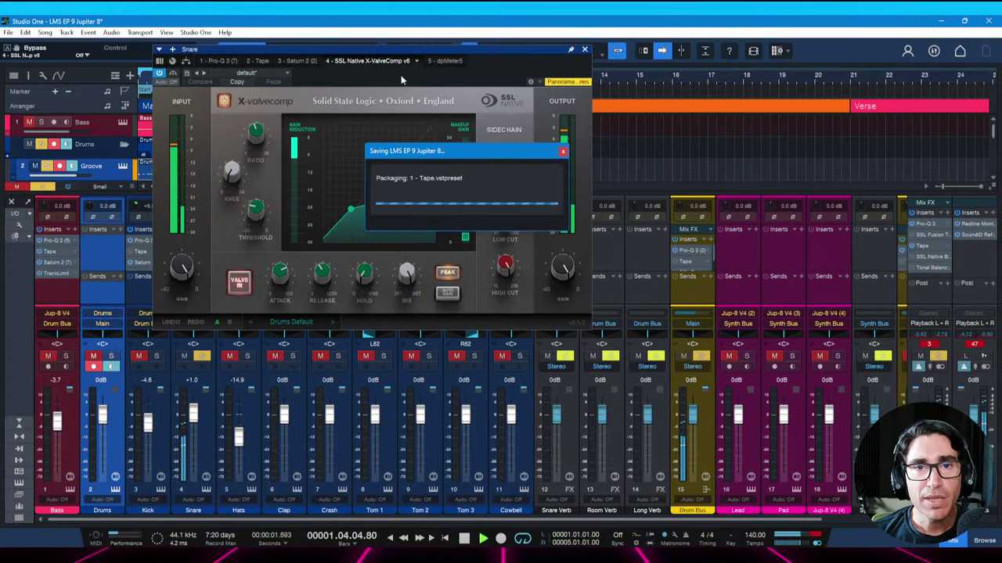
pyautogui.click(447, 61)
pyautogui.press('space')
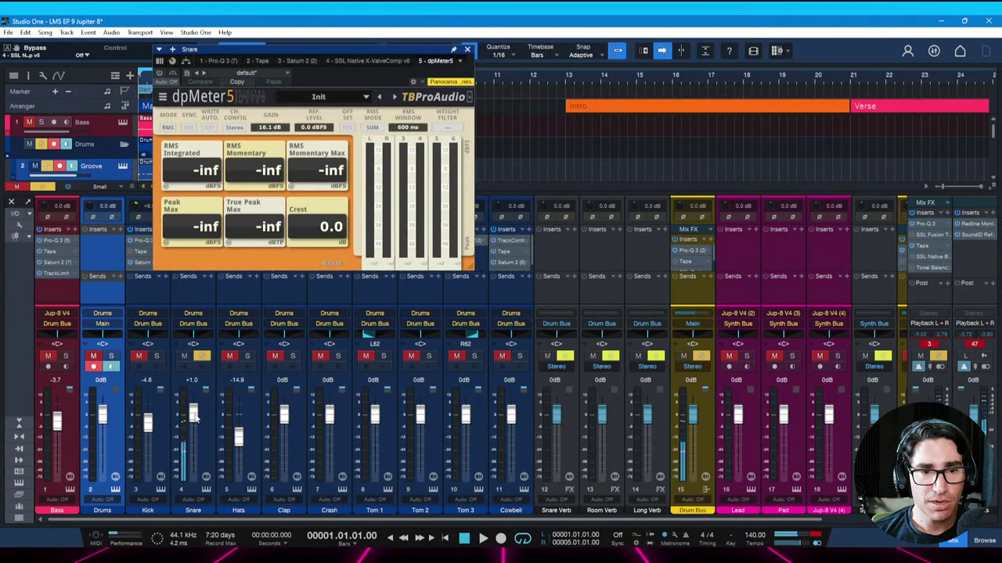
# Reset the Snare fader to 0 dB and set the gain in its dpMeter5 to 0.0 dB
pyautogui.keyDown('alt'); pyautogui.click(194, 415); pyautogui.keyUp('alt')
pyautogui.moveTo(318, 52); pyautogui.dragTo(331, 56)
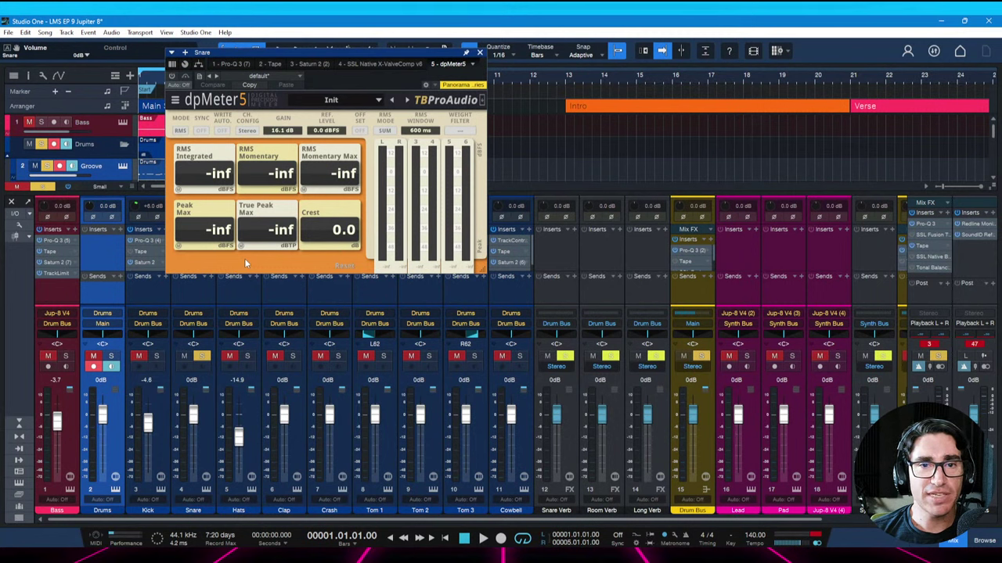
pyautogui.doubleClick(283, 131)
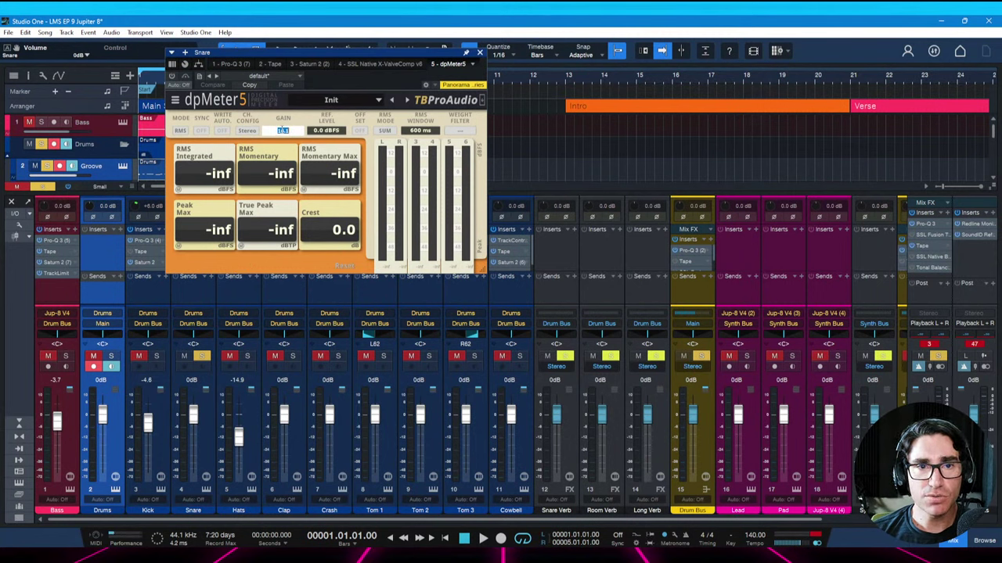
pyautogui.press('Return')
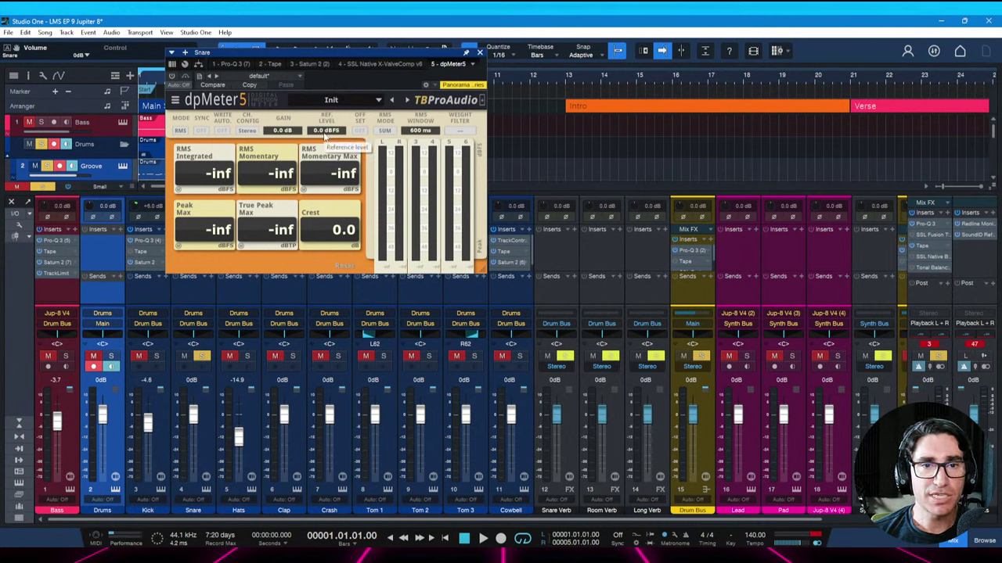
# Play the loop and match the snare's Peak Max to the 0.0 dBFS reference level in dpMeter5
pyautogui.press('space')
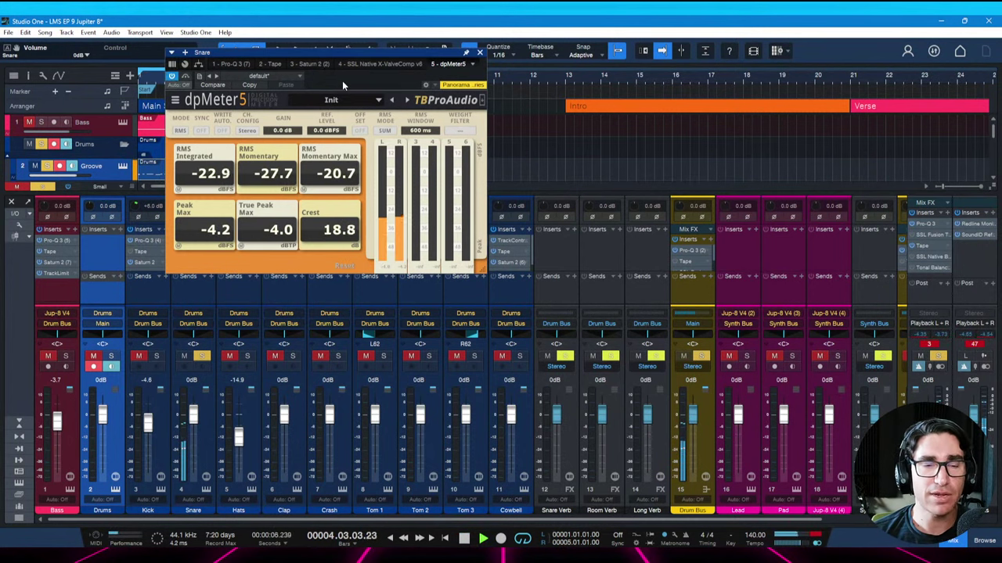
pyautogui.click(178, 247)
pyautogui.press('space')
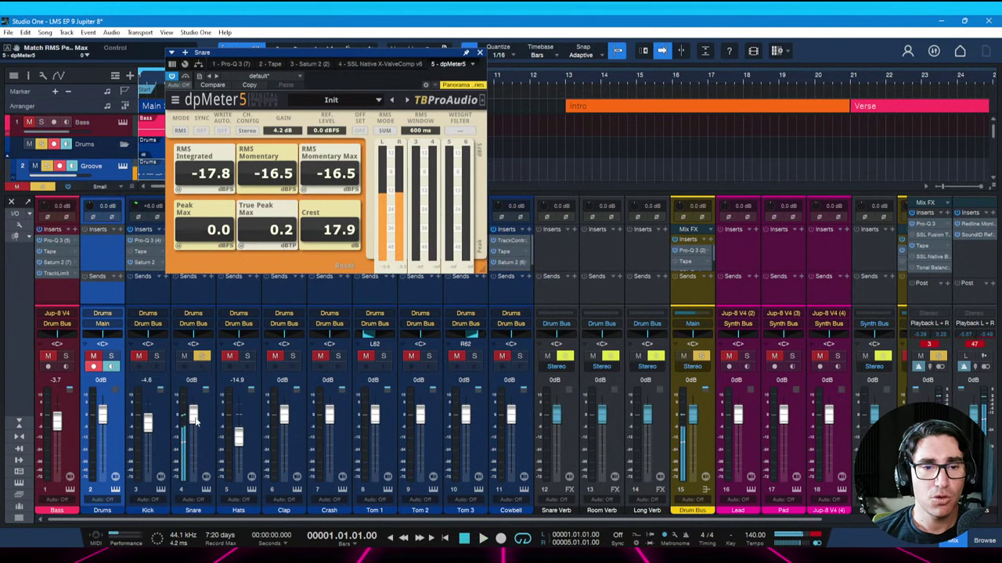
# Lower the Snare fader to -3.7 dB, unsoloing the channel to balance it by ear against the full drum loop
pyautogui.moveTo(196, 421); pyautogui.dragTo(195, 424)
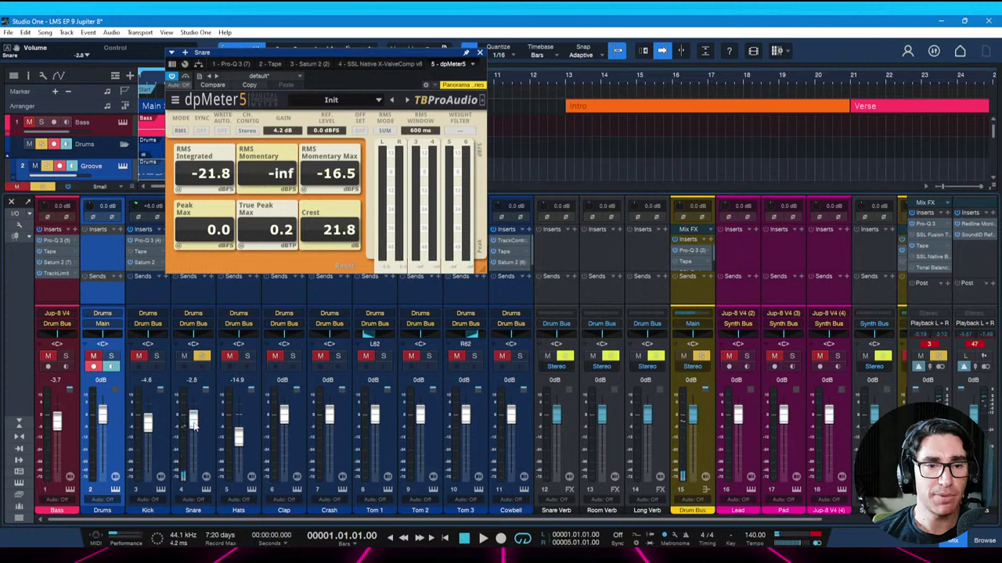
pyautogui.click(480, 53)
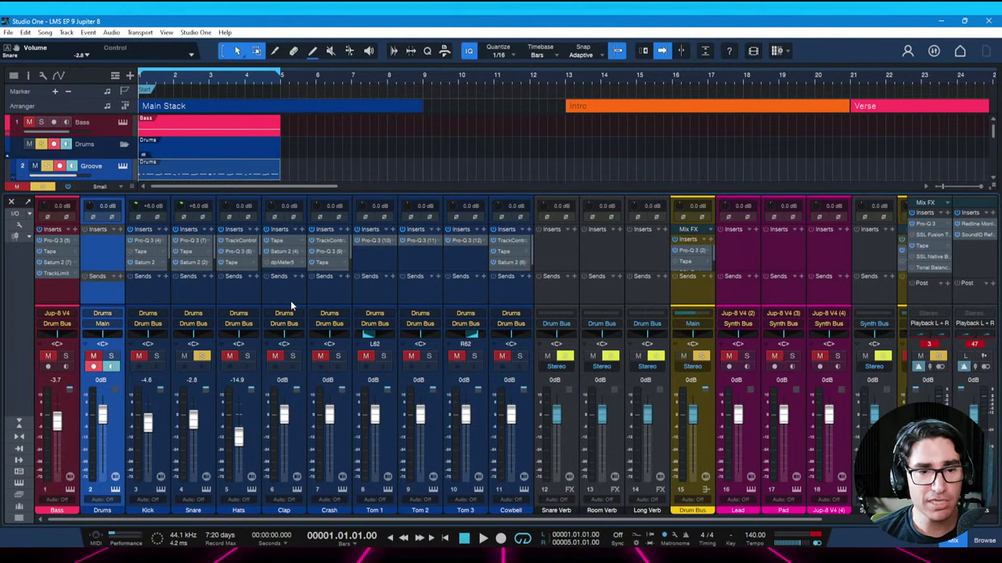
pyautogui.click(201, 356)
pyautogui.press('space')
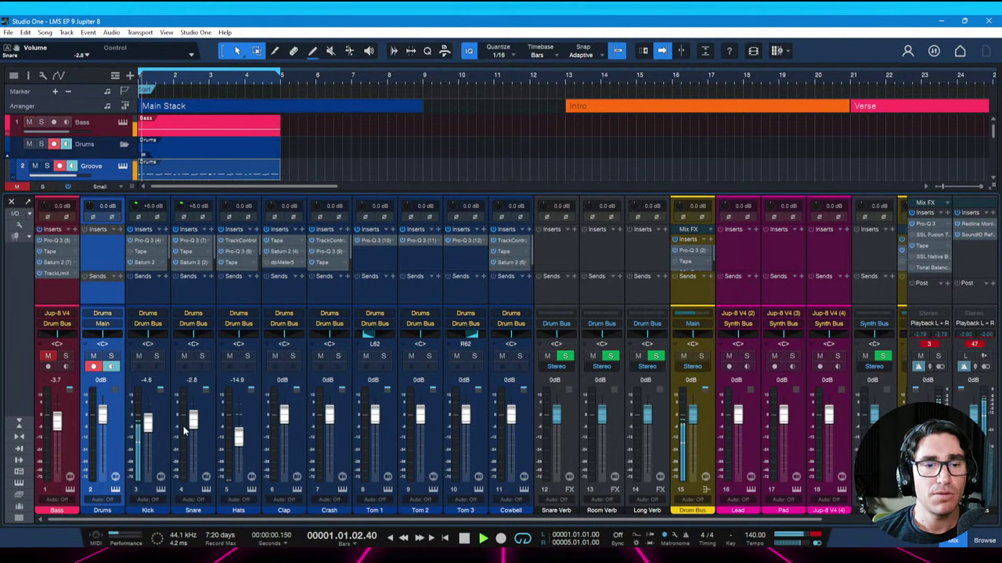
pyautogui.moveTo(190, 427); pyautogui.dragTo(191, 432)
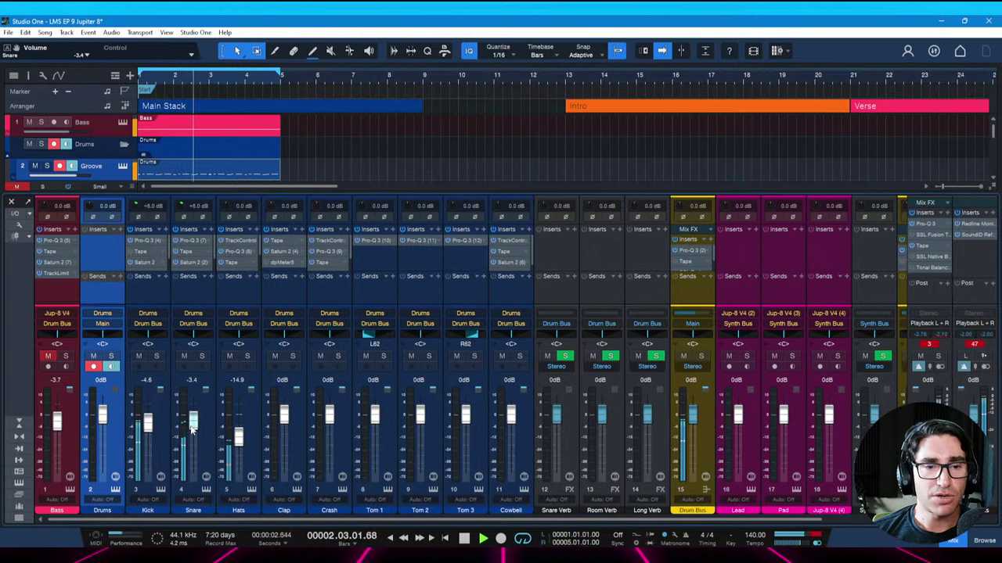
pyautogui.click(250, 417)
pyautogui.press('space')
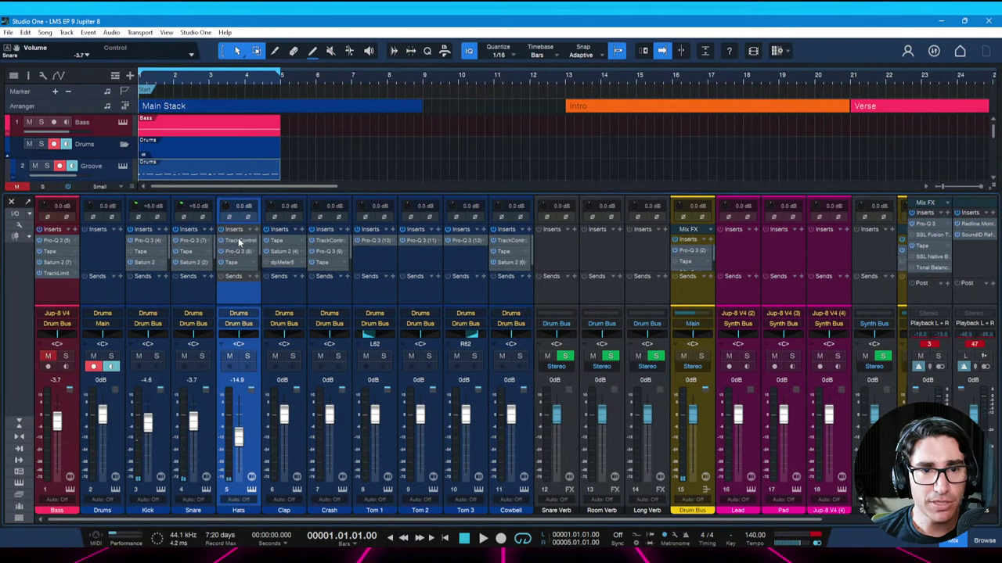
# Open the Hats channel's TrackControl, switch to its Pro-Q 3 and start playback of the loop
pyautogui.click(239, 242)
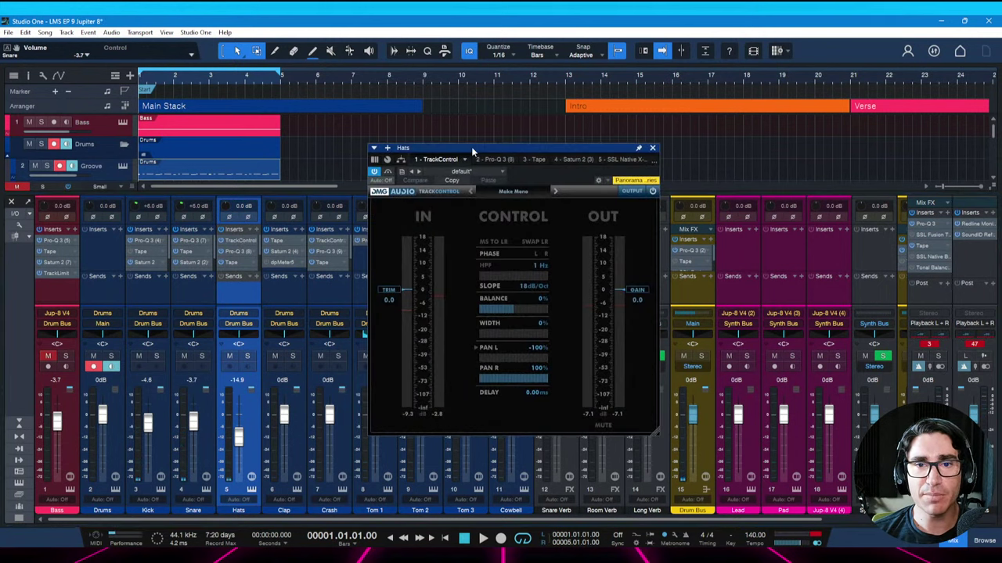
pyautogui.moveTo(496, 152); pyautogui.dragTo(418, 143)
pyautogui.click(410, 149)
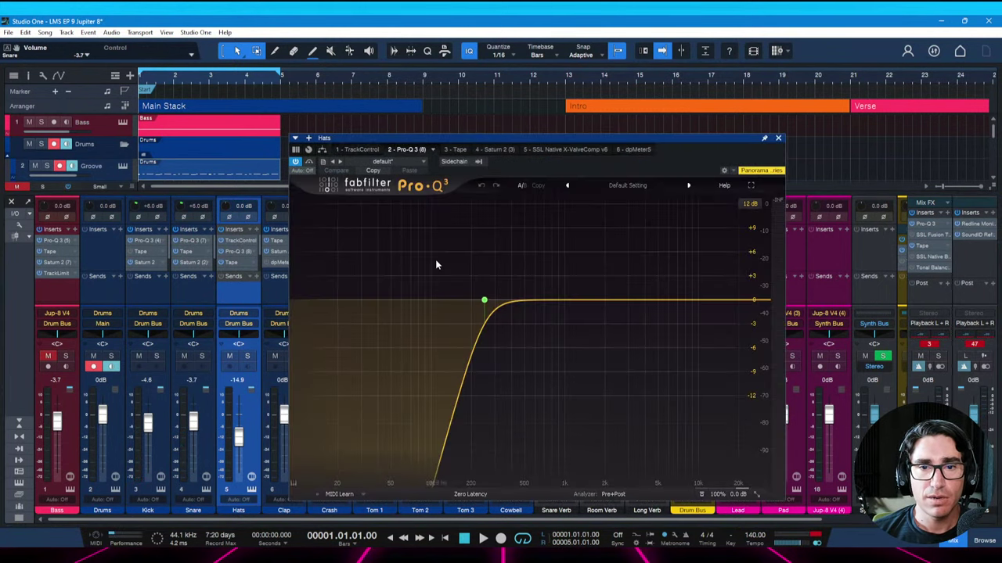
pyautogui.moveTo(572, 143); pyautogui.dragTo(545, 121)
pyautogui.press('space')
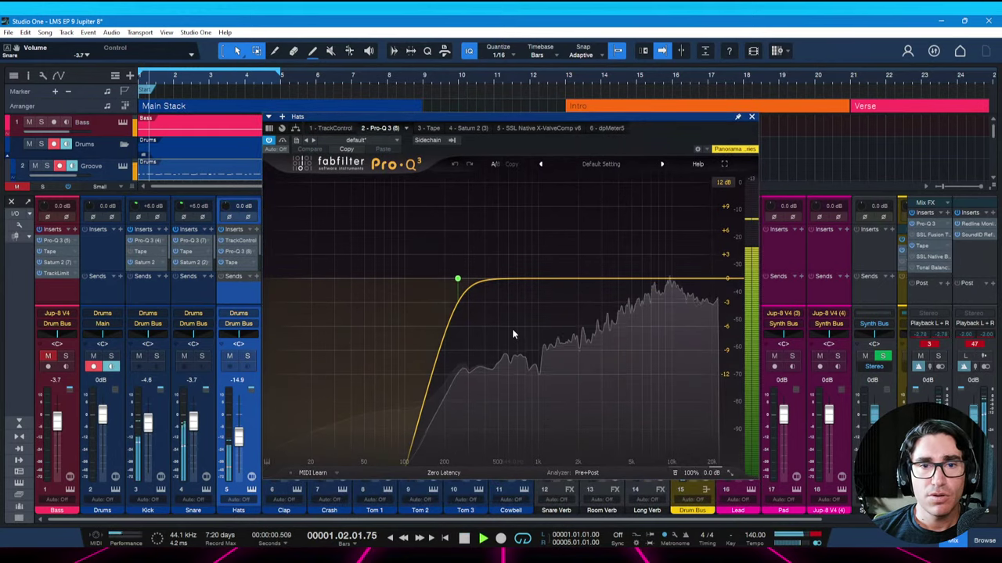
# Solo the Hats channel, raise its fader to -3.4 dB and restart the loop
pyautogui.click(246, 356)
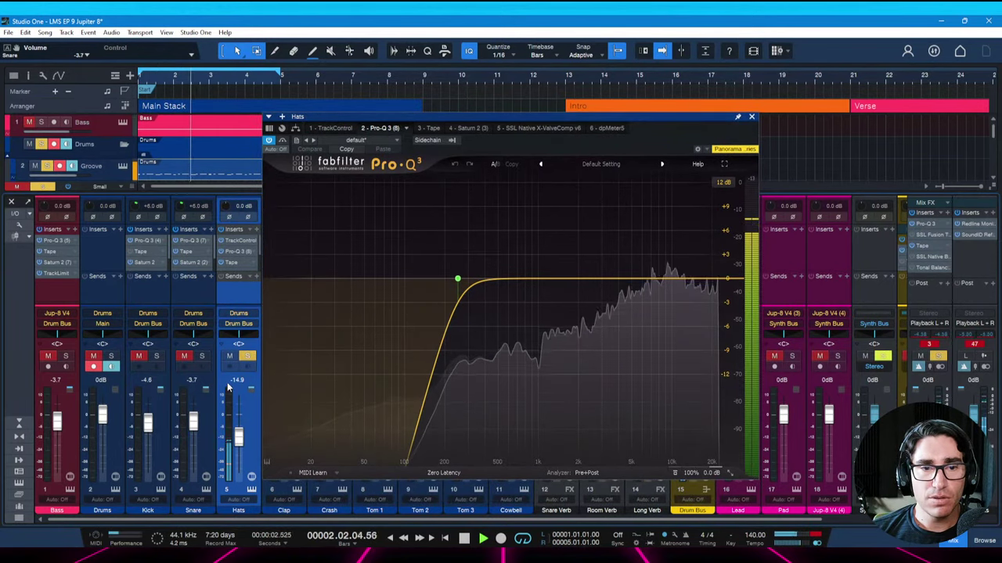
pyautogui.moveTo(239, 436); pyautogui.dragTo(239, 427)
pyautogui.press('space')
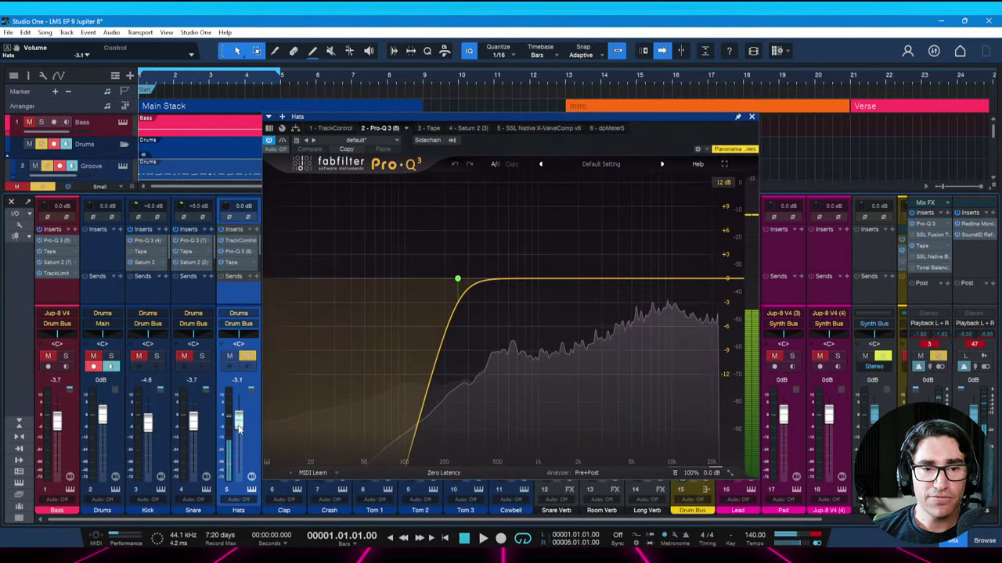
pyautogui.press('space')
# Raise the hats' low cut in Pro-Q 3 to 722.69 Hz and briefly solo the band to hear what it removes
pyautogui.moveTo(458, 281)
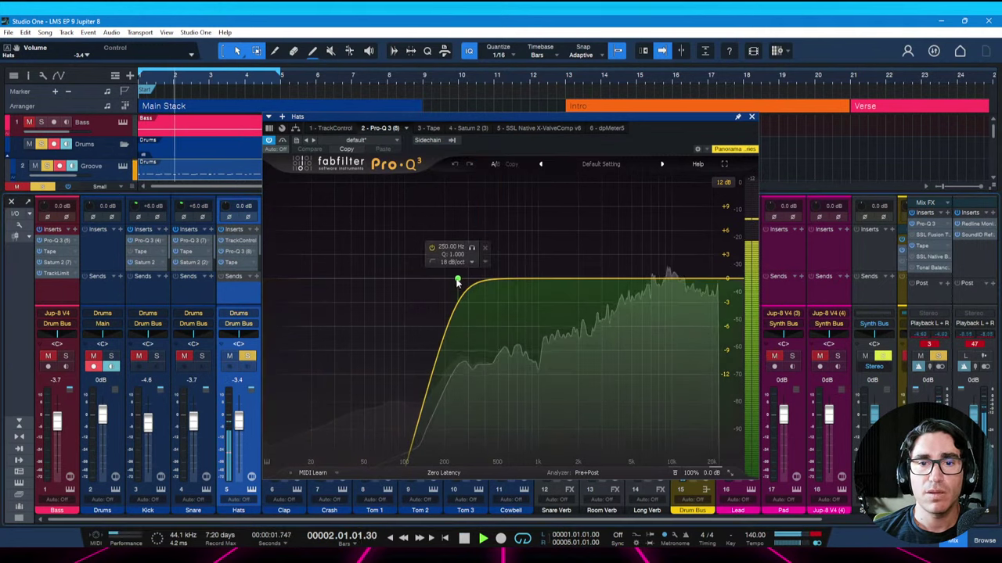
pyautogui.moveTo(458, 281); pyautogui.dragTo(518, 286)
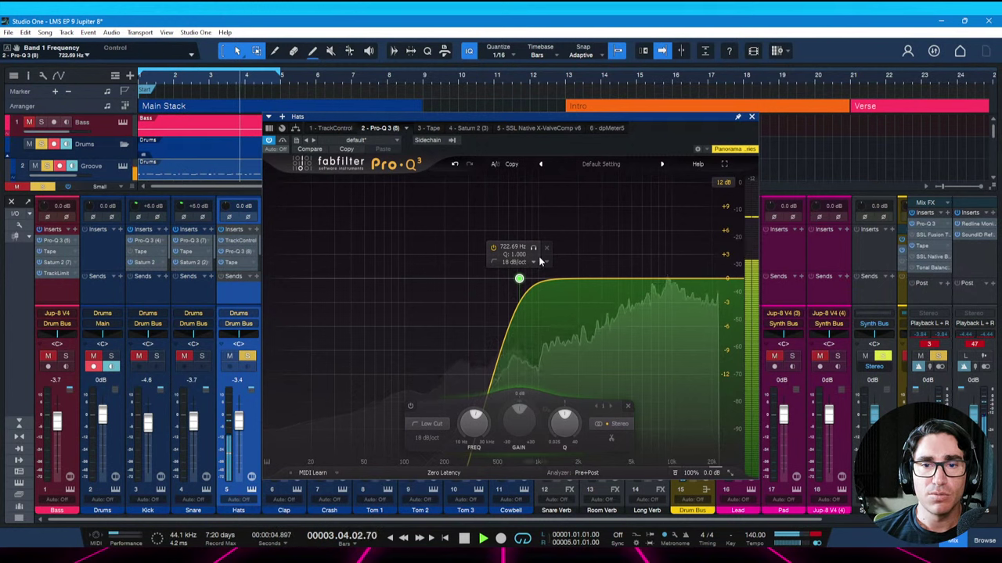
pyautogui.click(534, 248)
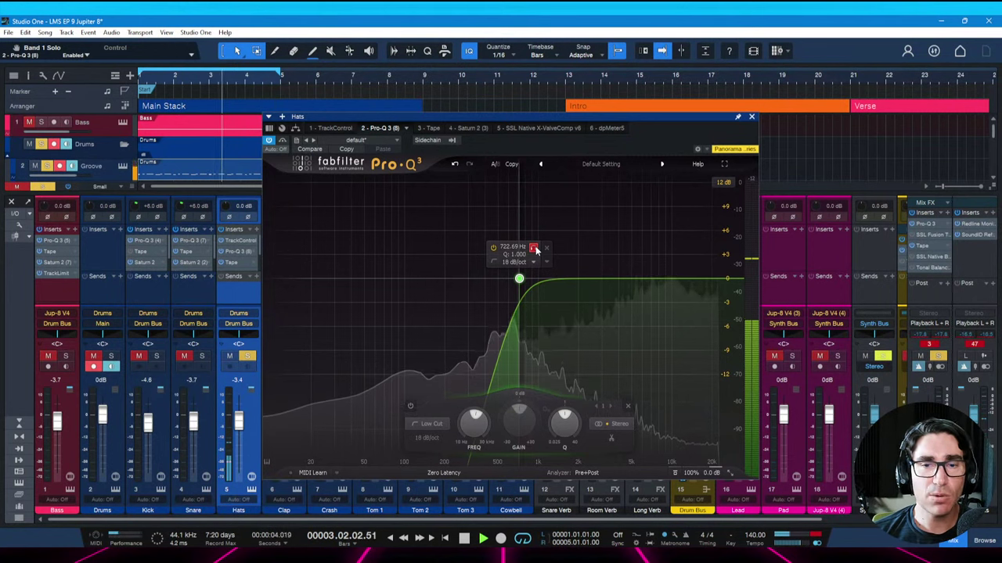
pyautogui.click(534, 248)
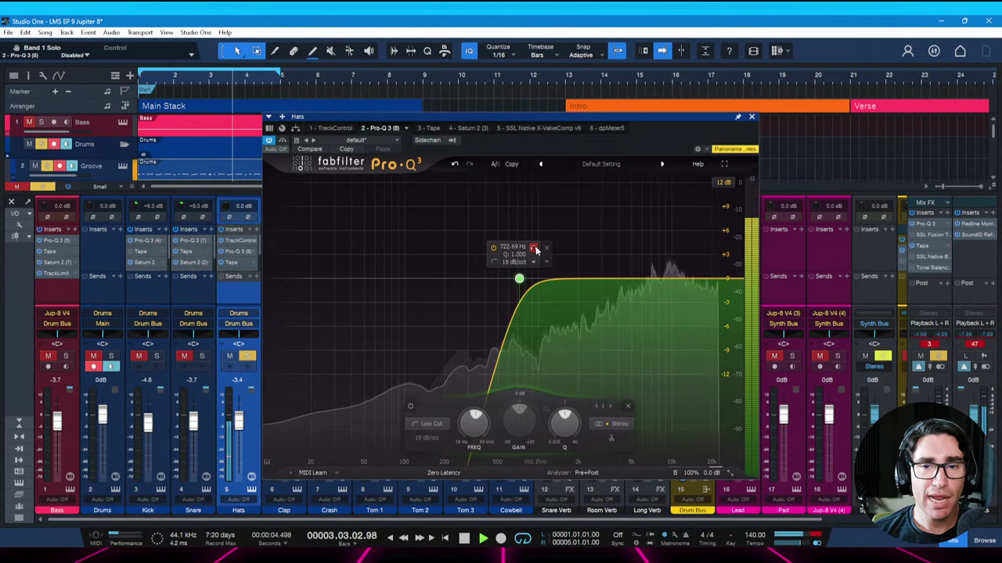
pyautogui.doubleClick(664, 275)
pyautogui.moveTo(664, 274)
pyautogui.mouseDown()
pyautogui.moveTo(662, 231)
pyautogui.moveTo(662, 275)
pyautogui.mouseUp()
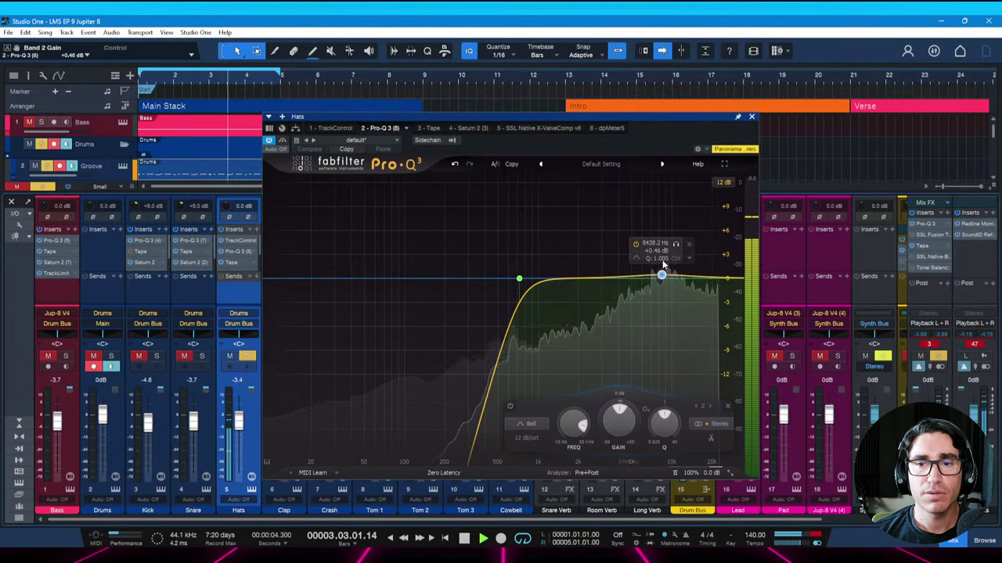
pyautogui.click(689, 243)
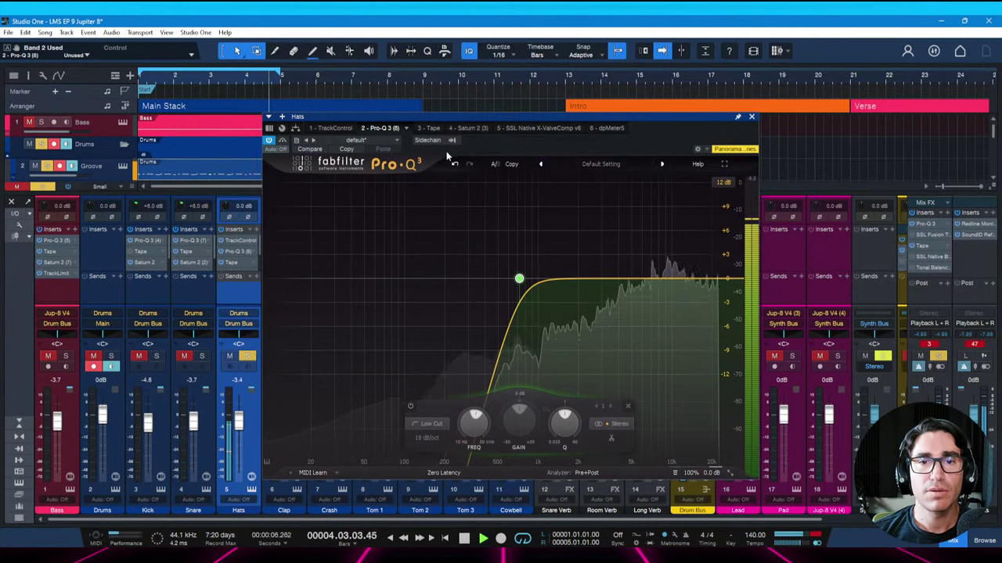
# Look at the hats' Tape plug-in and set the drive in their Saturn 2 to 37.0%
pyautogui.click(433, 128)
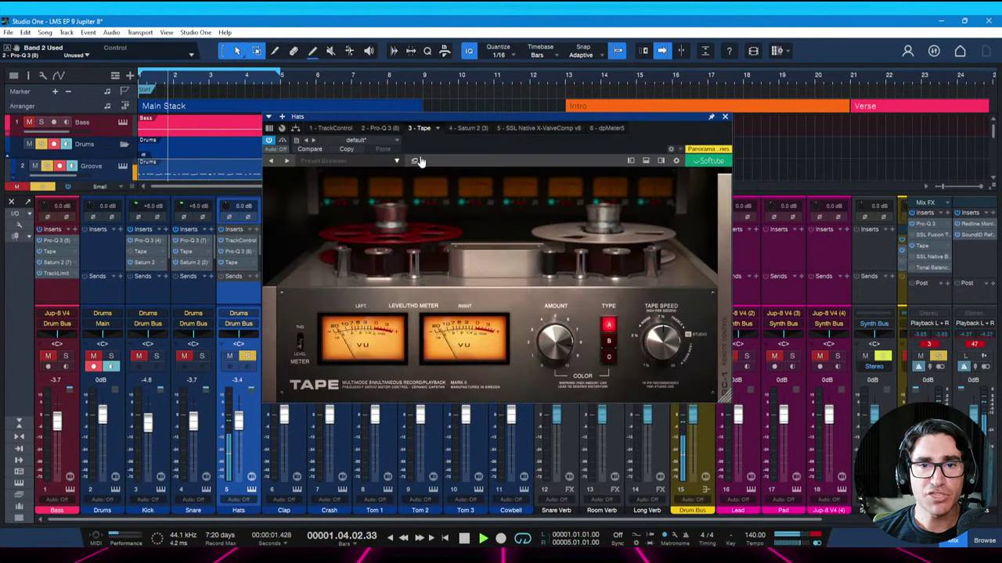
pyautogui.click(471, 127)
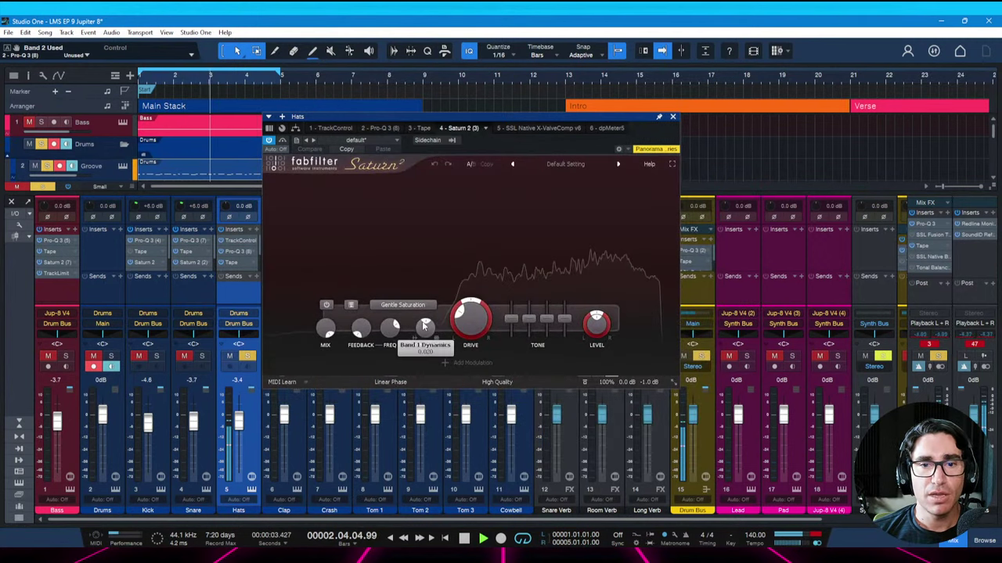
pyautogui.moveTo(467, 329)
pyautogui.mouseDown()
pyautogui.moveTo(472, 264)
pyautogui.moveTo(469, 313)
pyautogui.mouseUp()
# Bring up the hats' X-ValveComp, stop playback and set its attack to 3.0 ms
pyautogui.click(526, 128)
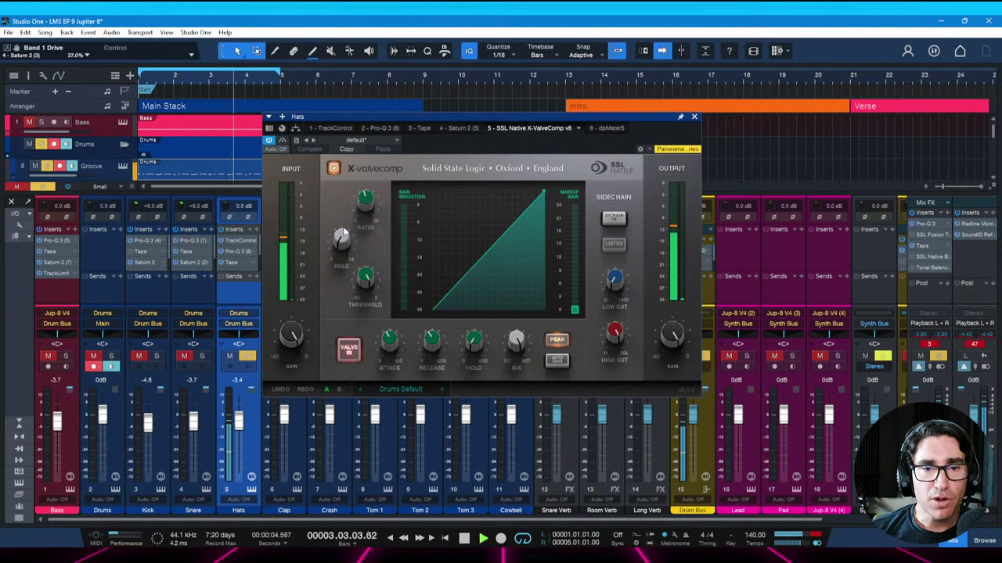
pyautogui.moveTo(386, 344)
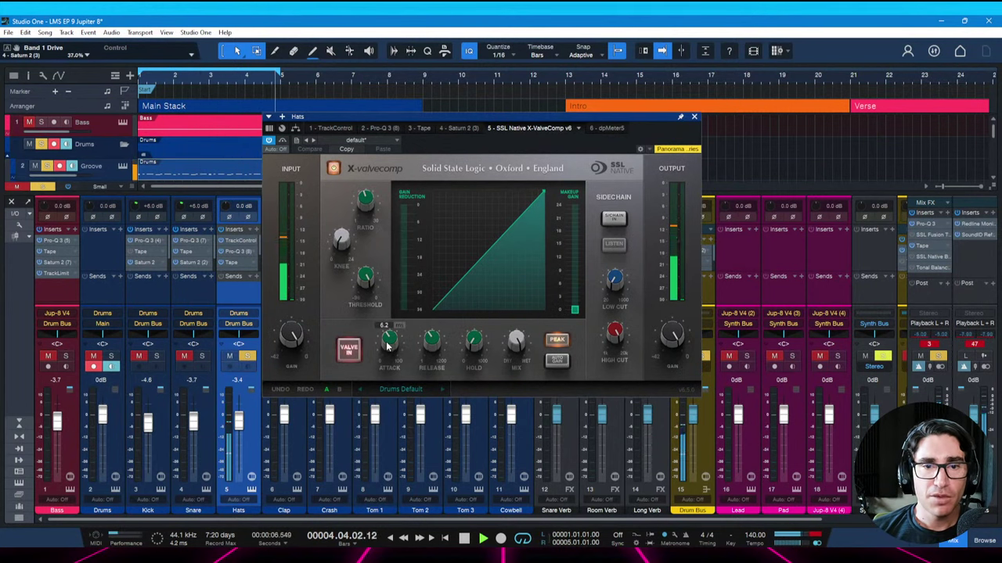
pyautogui.press('space')
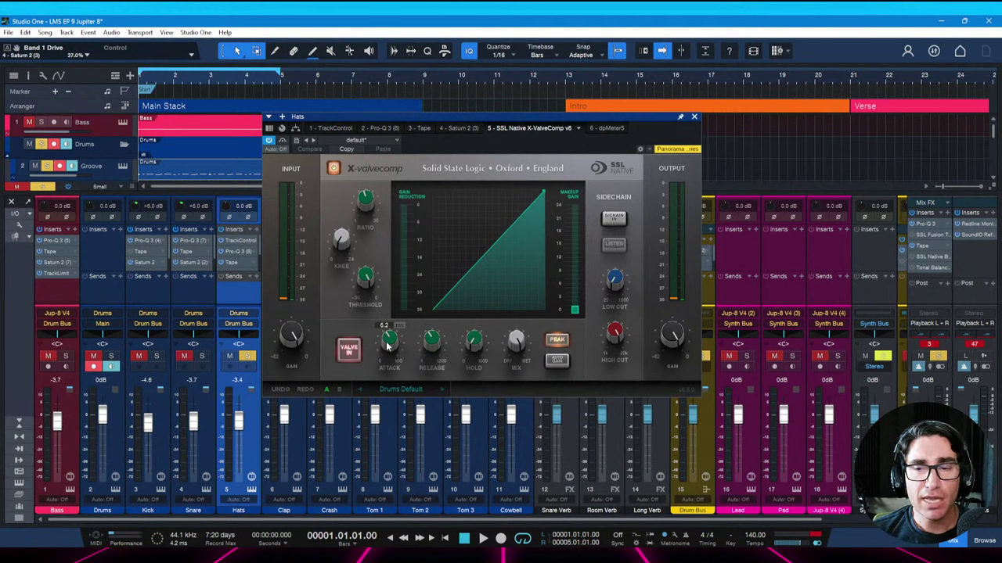
pyautogui.moveTo(386, 343); pyautogui.dragTo(390, 348)
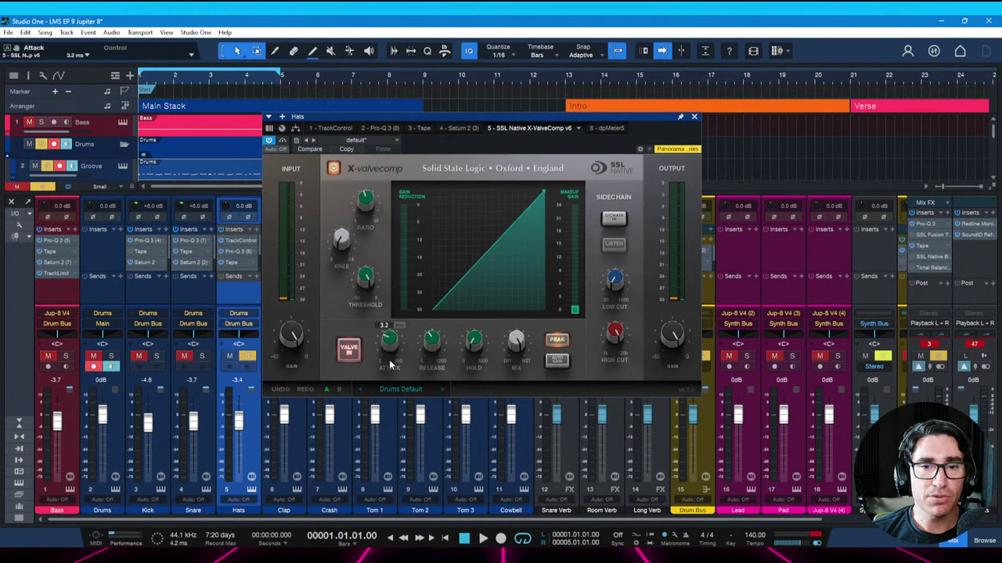
pyautogui.moveTo(436, 342)
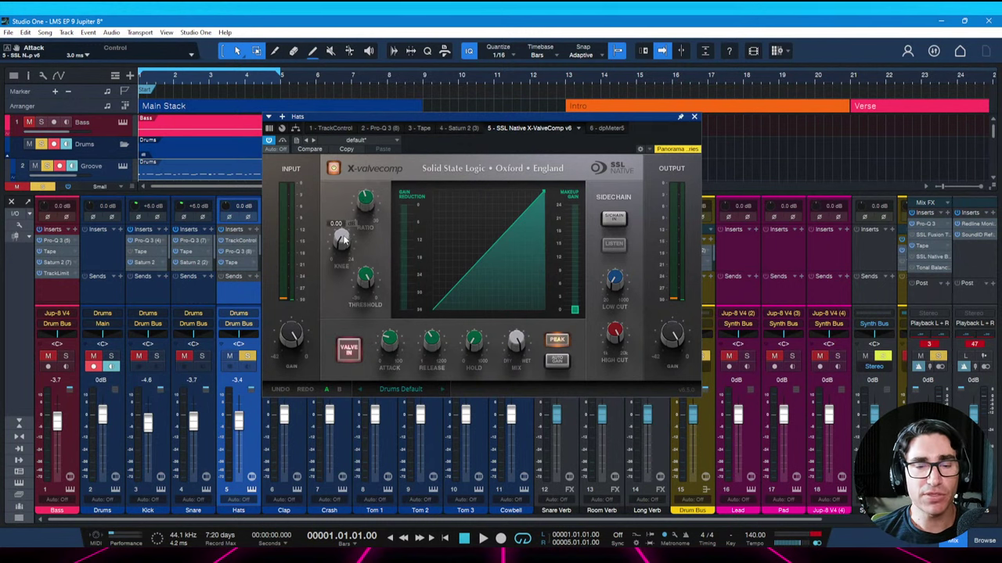
# With the loop playing, glance at the hats' dpMeter5 and lower their X-ValveComp threshold to -27.8 dB
pyautogui.press('space')
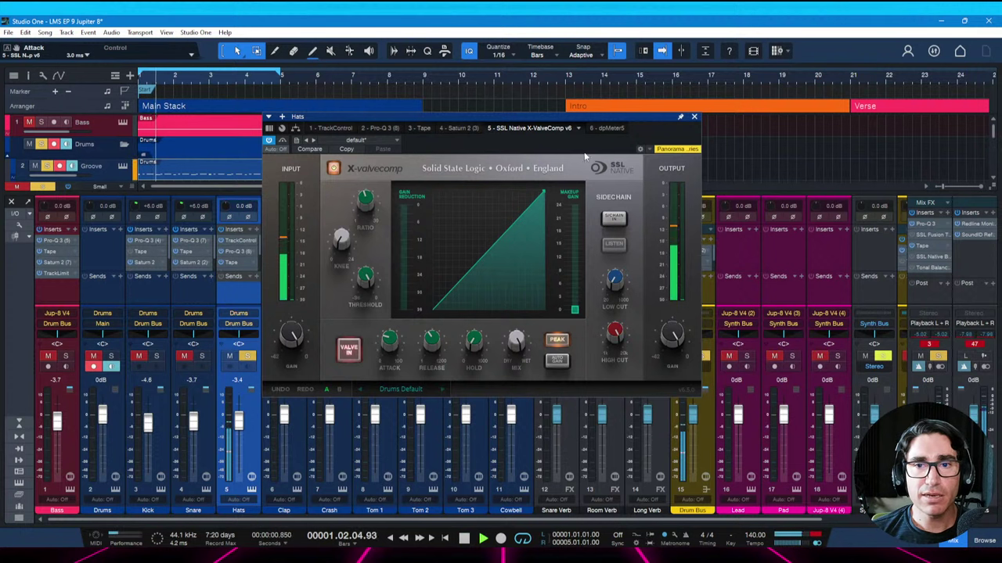
pyautogui.click(607, 127)
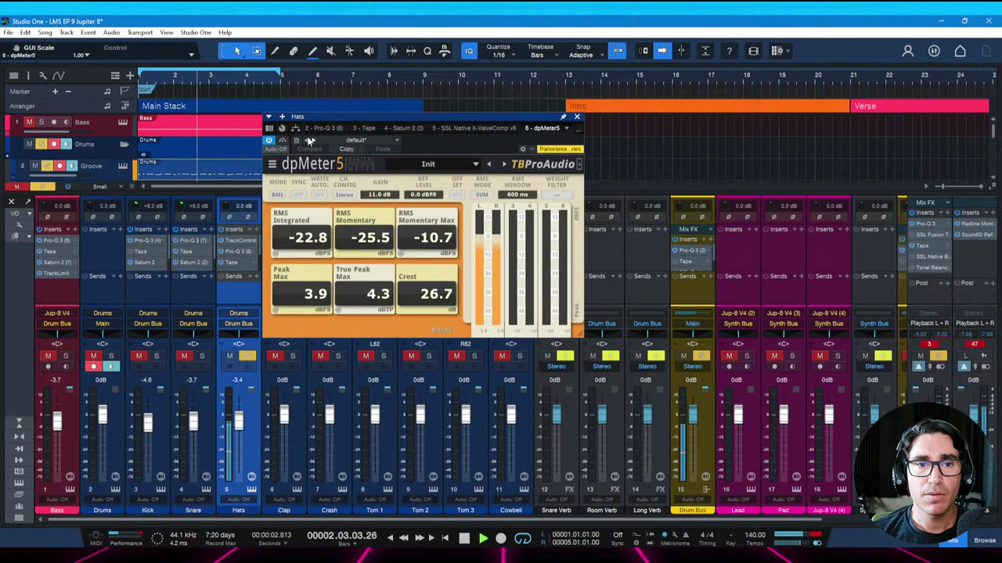
pyautogui.click(492, 129)
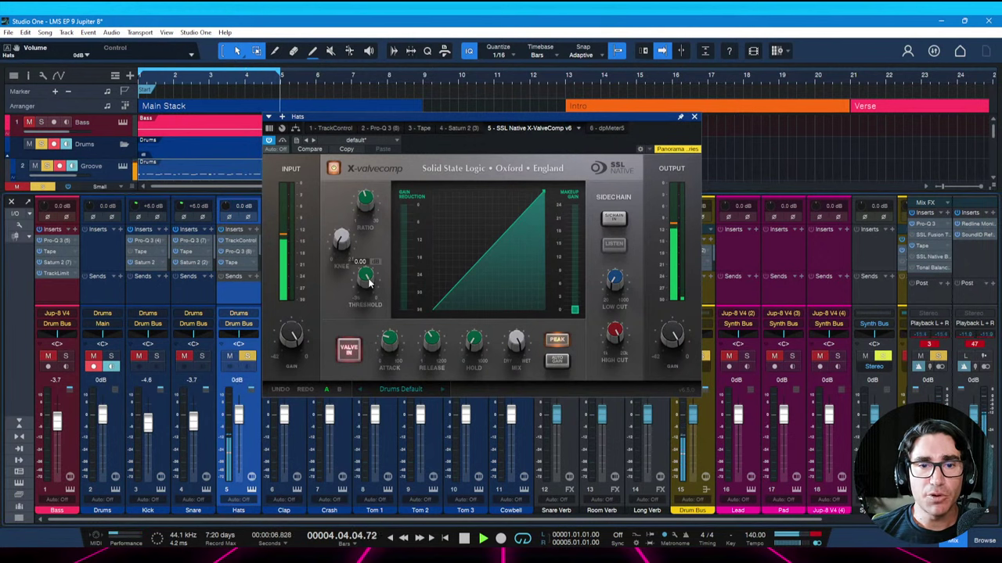
pyautogui.moveTo(364, 275); pyautogui.dragTo(365, 325)
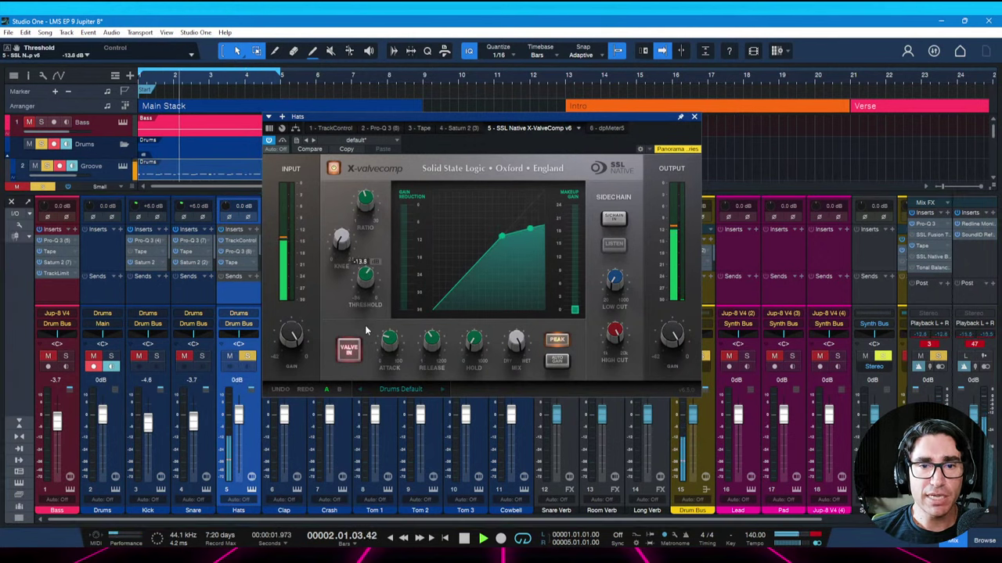
pyautogui.moveTo(365, 274); pyautogui.dragTo(357, 321)
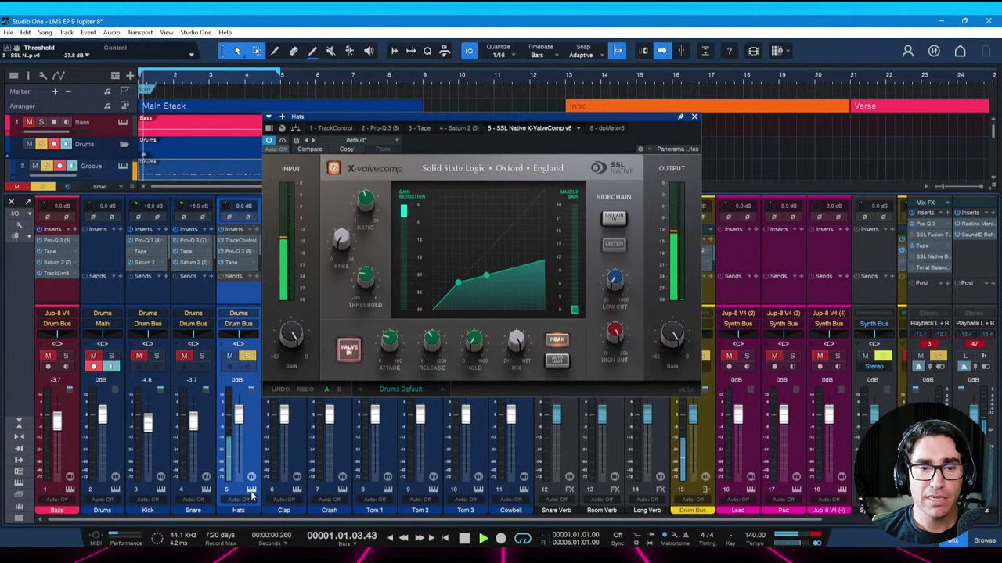
# Lower the level of the CYMBAL_004 cell in the Drums instrument, Battery, to -4.1 dB and close the instrument
pyautogui.click(123, 144)
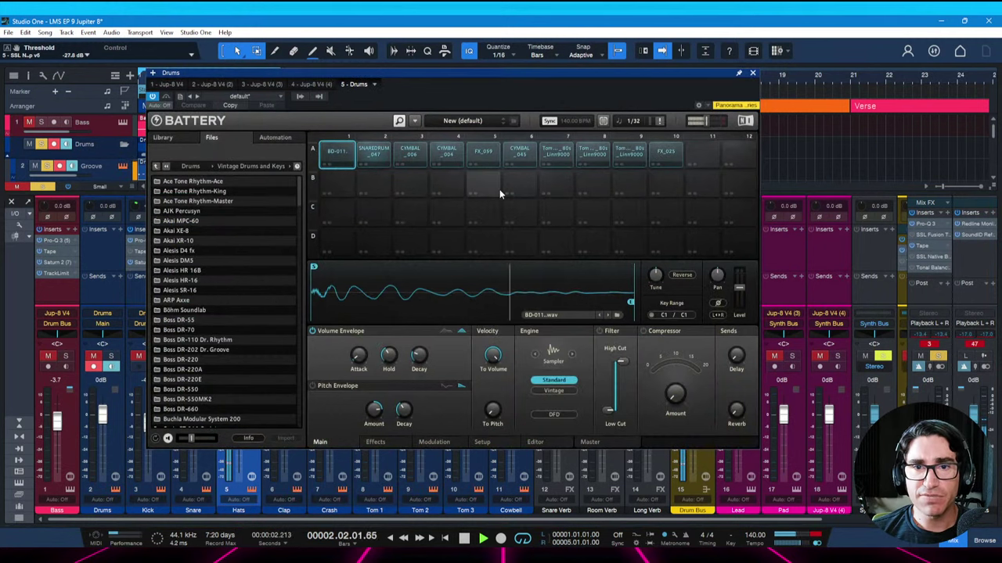
pyautogui.click(448, 154)
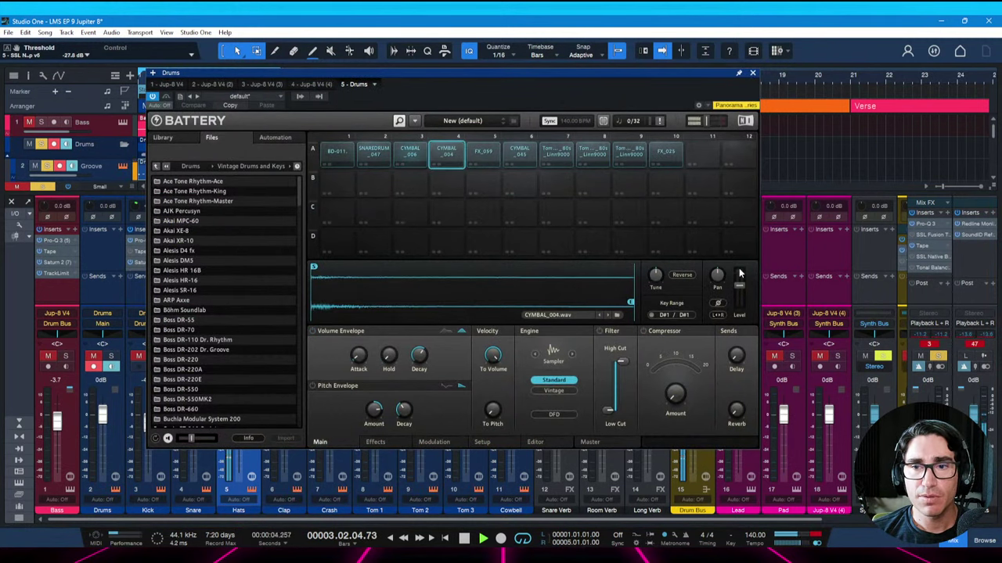
pyautogui.moveTo(741, 292); pyautogui.dragTo(741, 308)
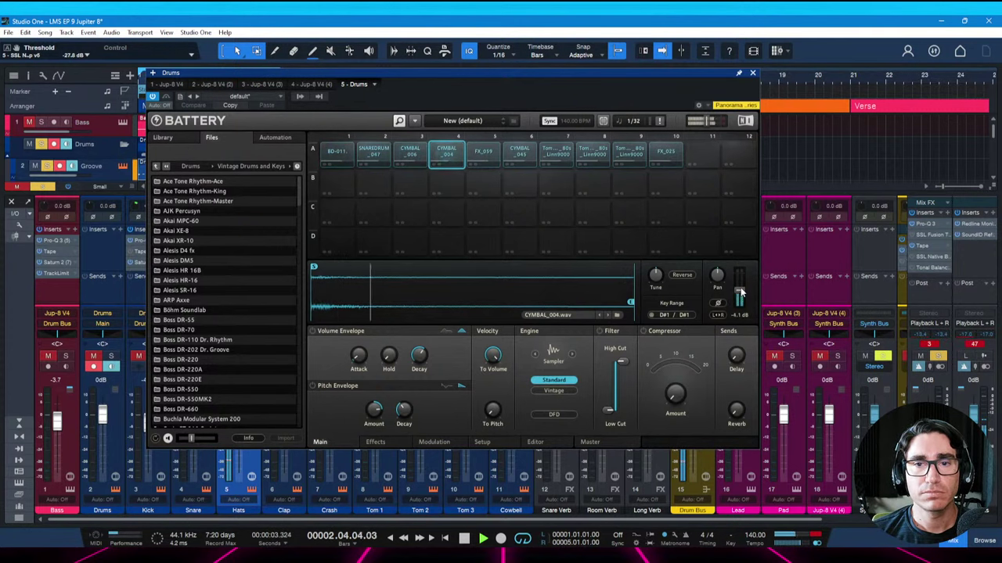
pyautogui.click(753, 74)
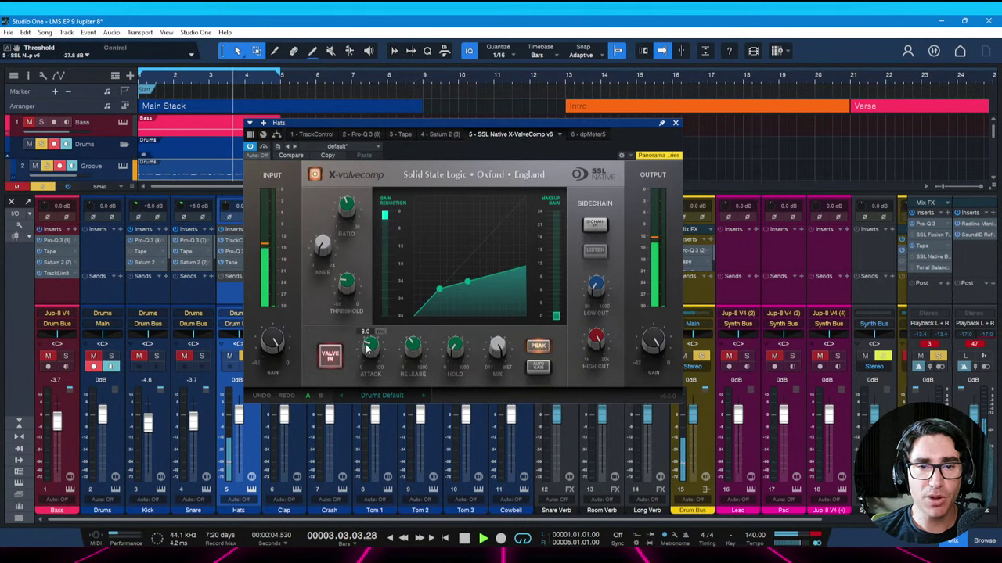
# Lower the hats' X-ValveComp threshold to -30.8 dB and check the level in their dpMeter5
pyautogui.moveTo(374, 332)
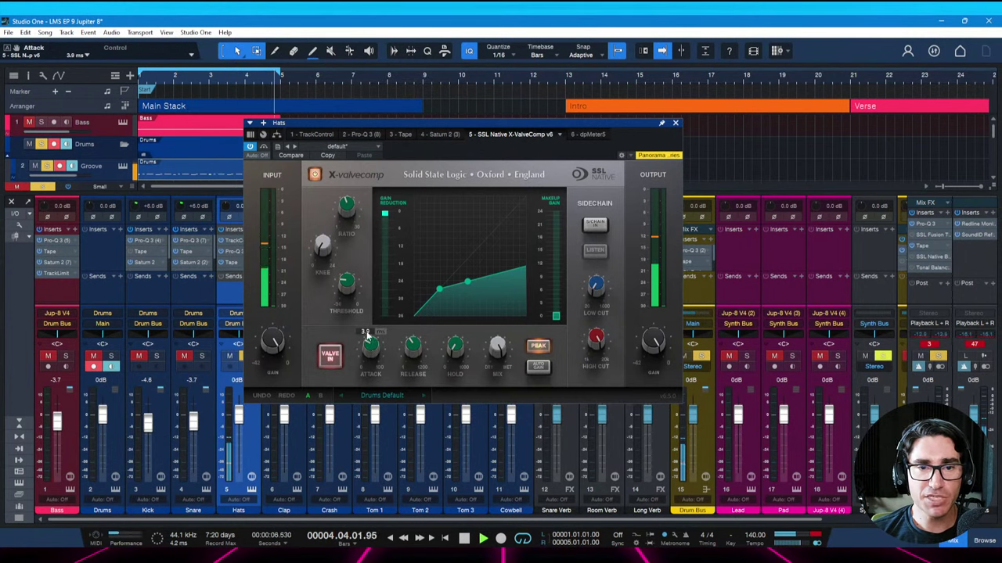
pyautogui.moveTo(346, 280)
pyautogui.mouseDown()
pyautogui.moveTo(351, 255)
pyautogui.moveTo(345, 297)
pyautogui.mouseUp()
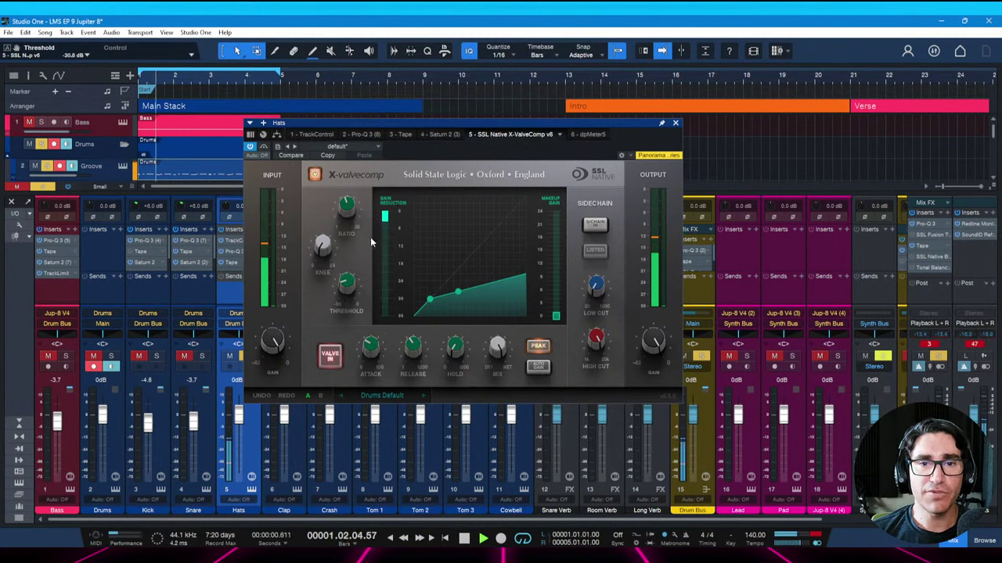
pyautogui.click(592, 135)
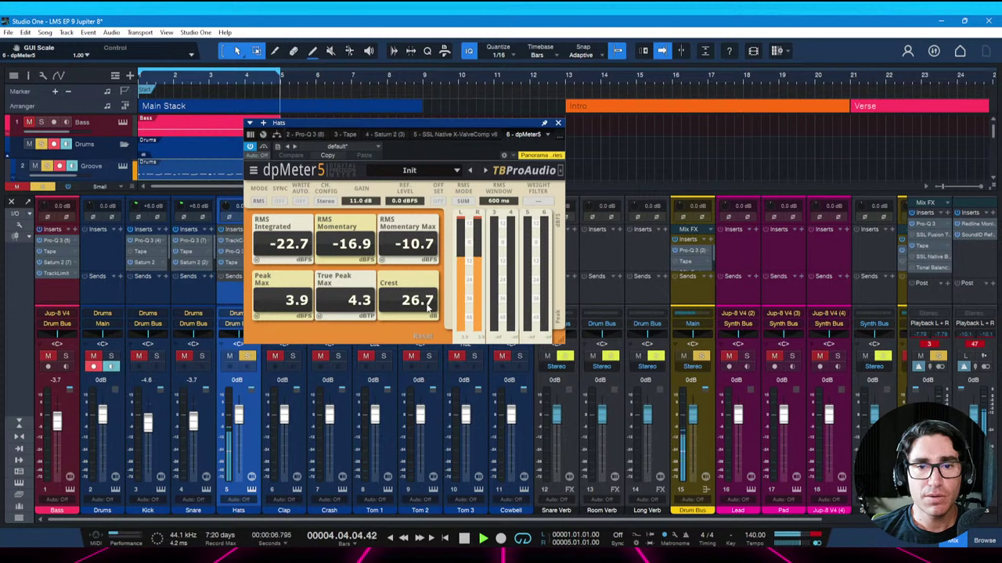
# Reset the hats' dpMeter5 gain to 0.0 dB, replay the loop to measure it, and match Peak Max for 12.7 dB of gain
pyautogui.press('space')
pyautogui.keyDown('ctrl'); pyautogui.click(365, 202); pyautogui.keyUp('ctrl')
pyautogui.press('space')
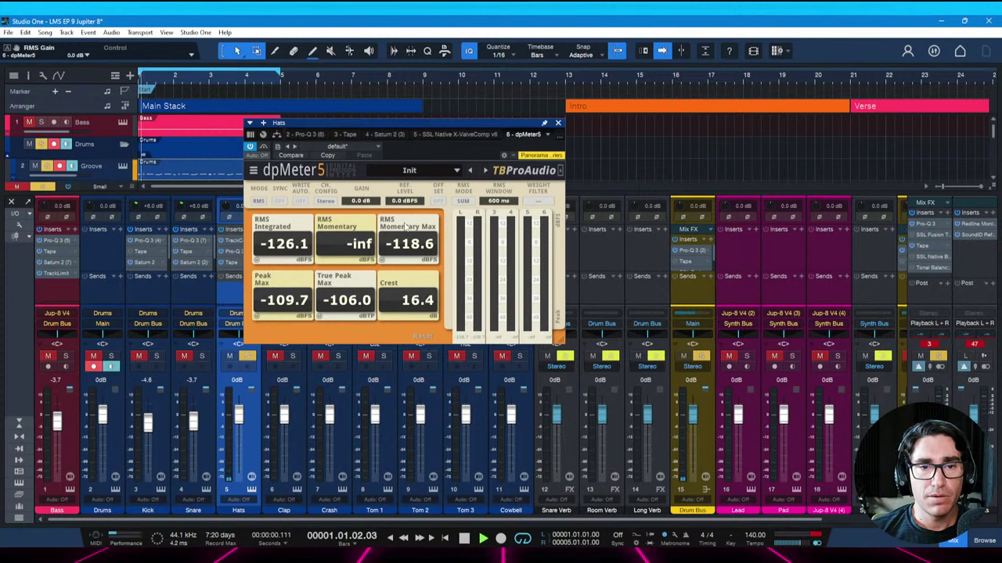
pyautogui.press('space')
pyautogui.click(256, 316)
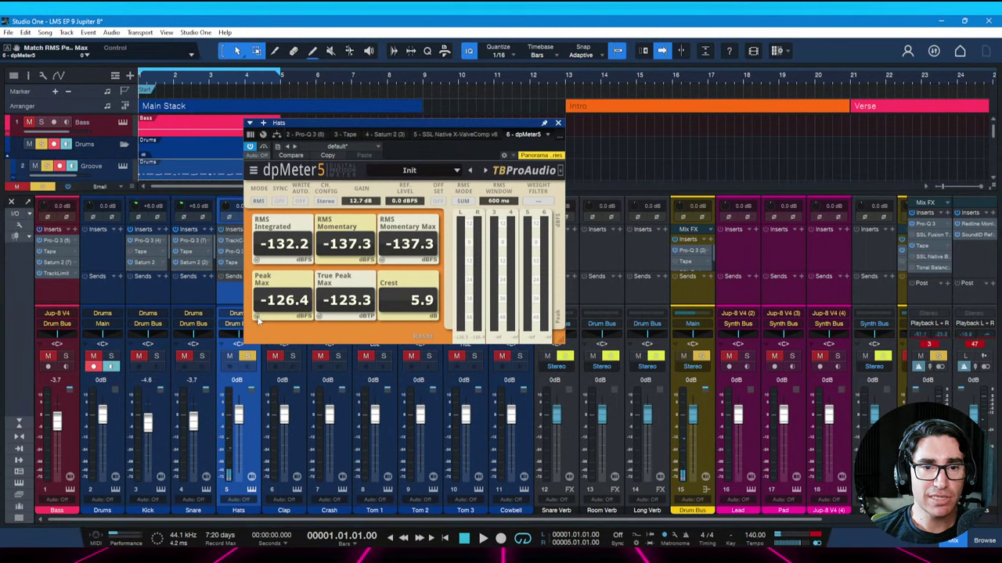
pyautogui.press('space')
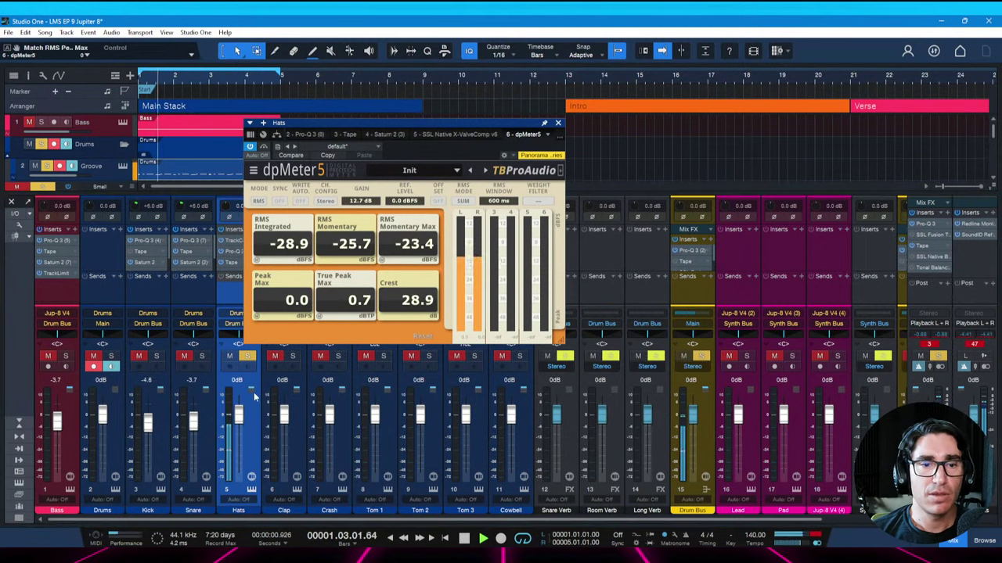
# Bring the other drums back into the playing loop, lower the Hats fader to -6.9 dB, and save the song
pyautogui.moveTo(238, 414); pyautogui.dragTo(239, 423)
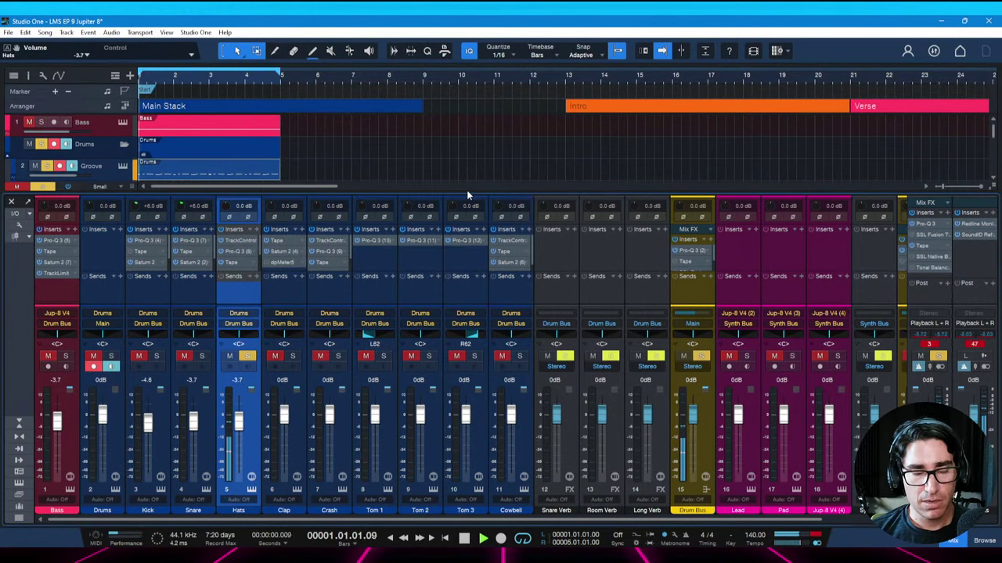
pyautogui.press('space')
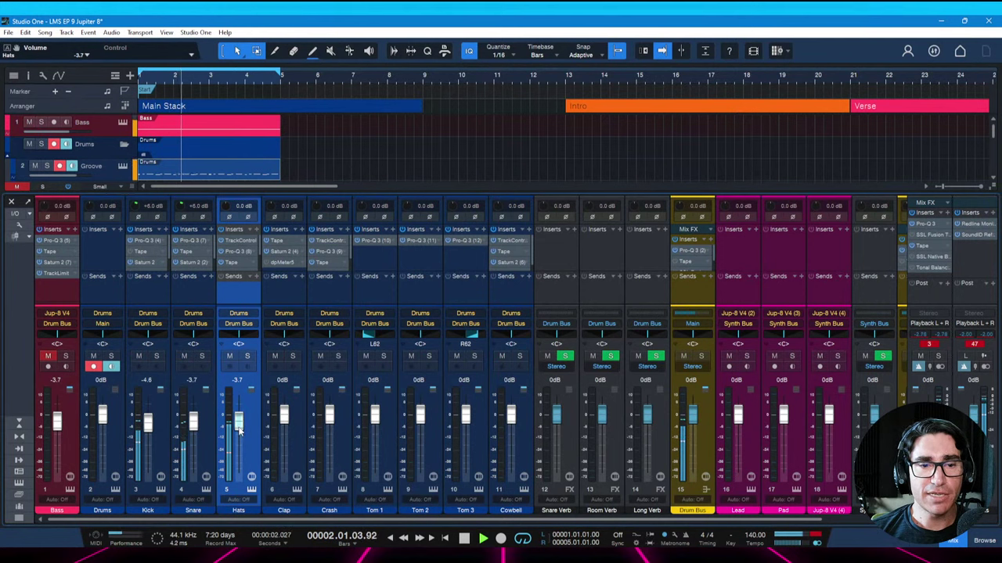
pyautogui.moveTo(239, 428); pyautogui.dragTo(240, 437)
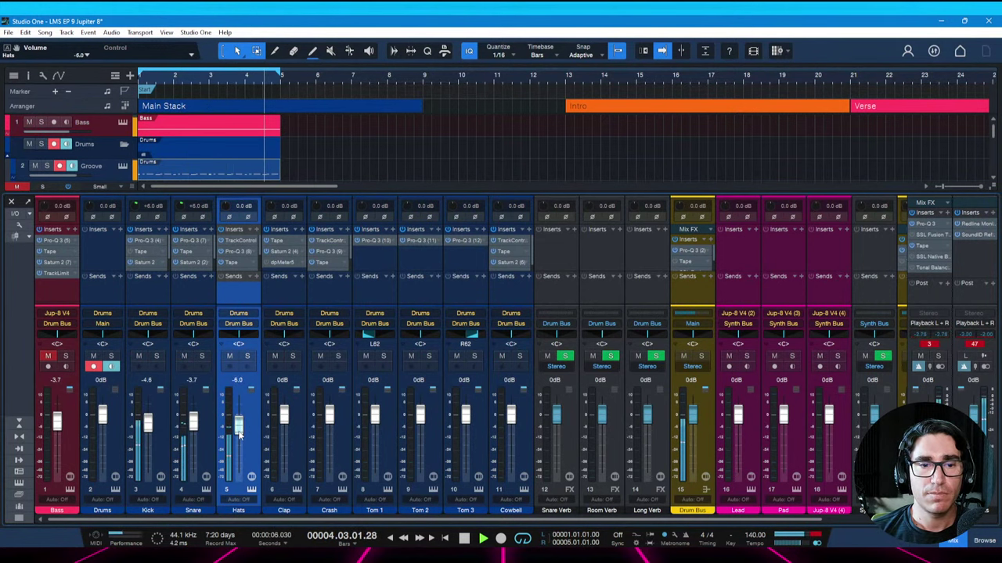
pyautogui.hotkey('ctrl', 's')
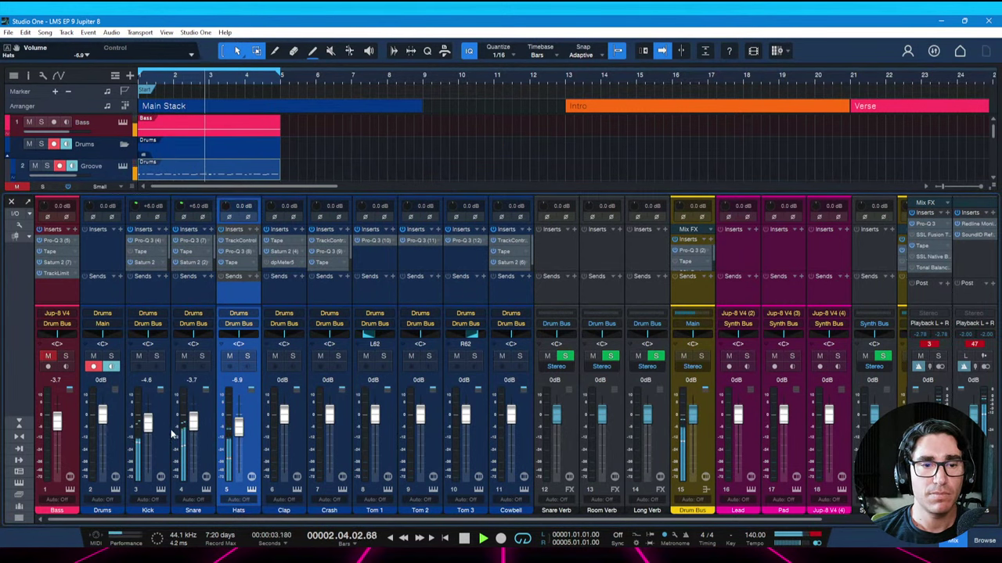
# Balance the faders at -5.7 dB for Kick, -4.0 dB for Snare and -6.3 dB for Hats, save, and stop playback
pyautogui.moveTo(148, 424); pyautogui.dragTo(148, 427)
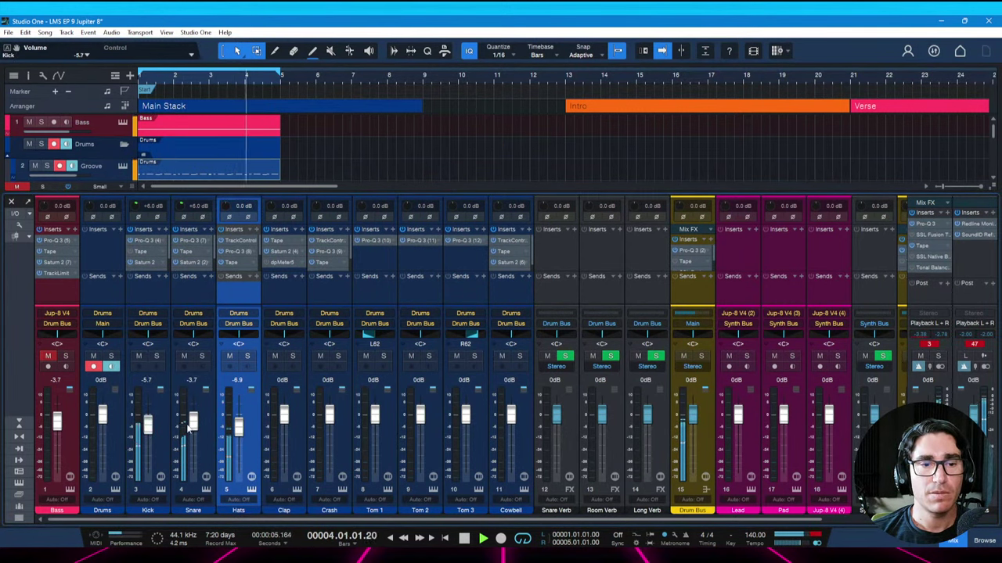
pyautogui.moveTo(192, 423); pyautogui.dragTo(238, 427)
pyautogui.hotkey('ctrl', 's')
pyautogui.hotkey('ctrl', 's')
pyautogui.press('space')
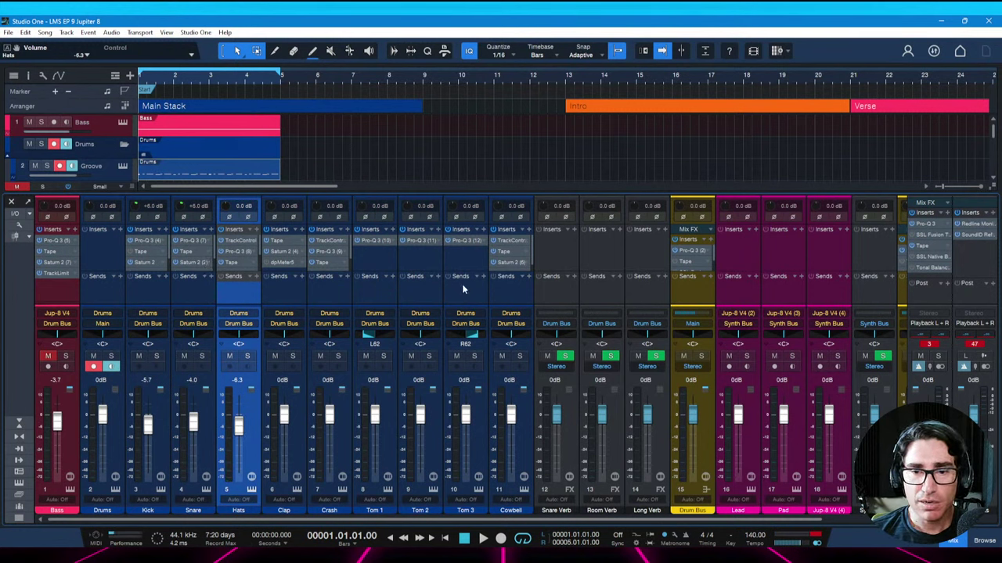
# Insert the Pulse reverb on the Room Verb channel
pyautogui.click(623, 254)
pyautogui.click(619, 229)
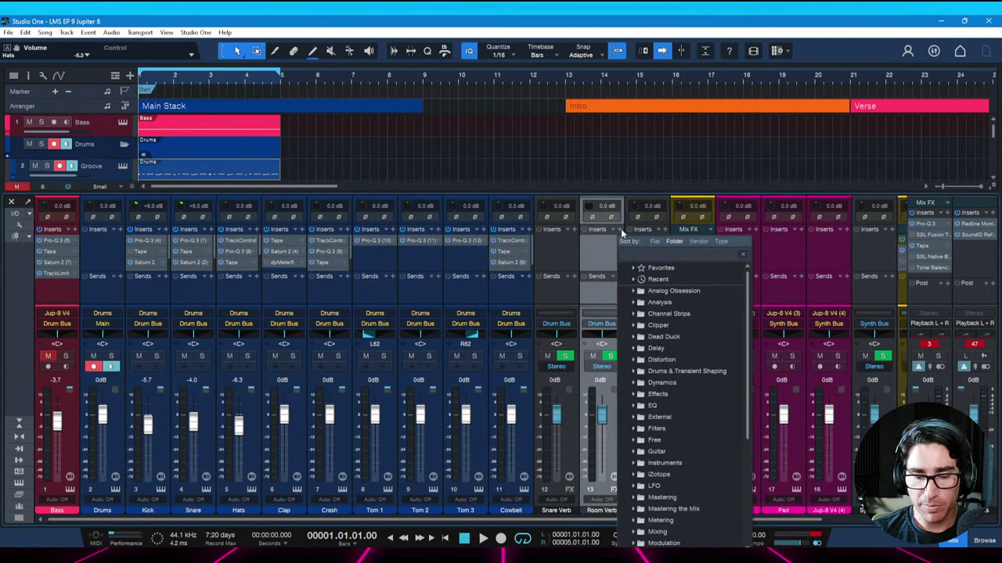
pyautogui.write('pul')
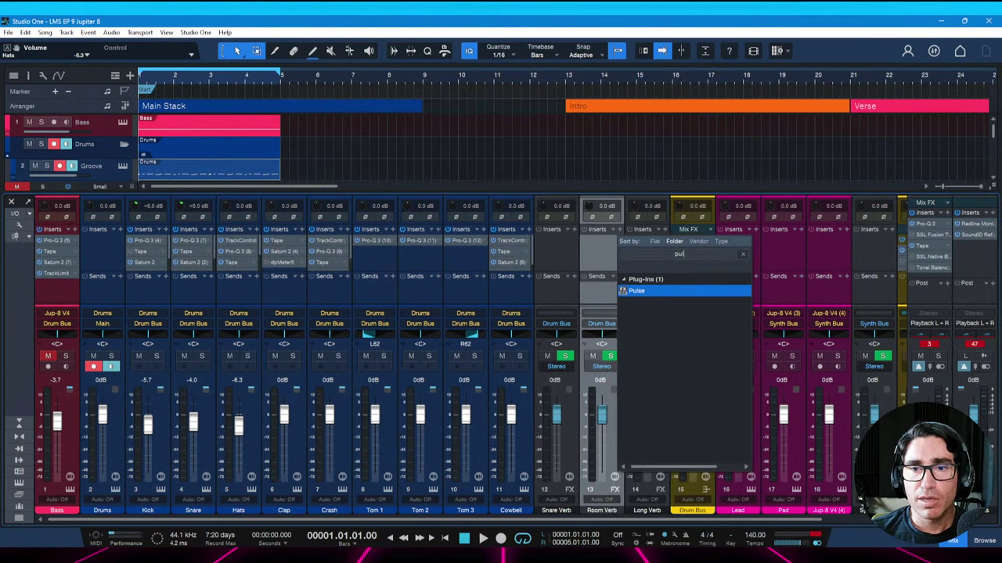
pyautogui.press('Return')
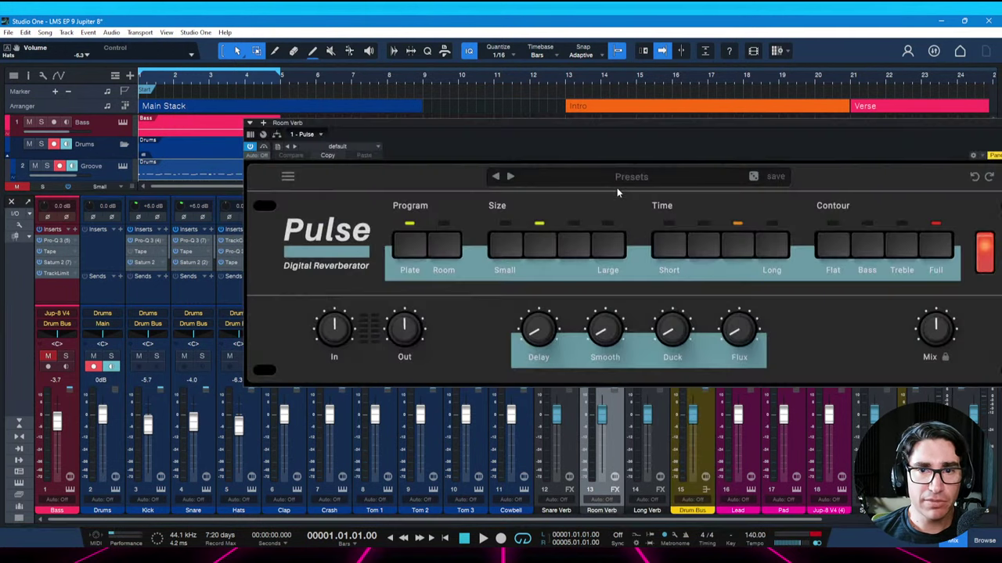
# Set Pulse to the Room program with Small size, Short time and a fully wet mix, add a little delay, and close it
pyautogui.moveTo(594, 128); pyautogui.dragTo(447, 133)
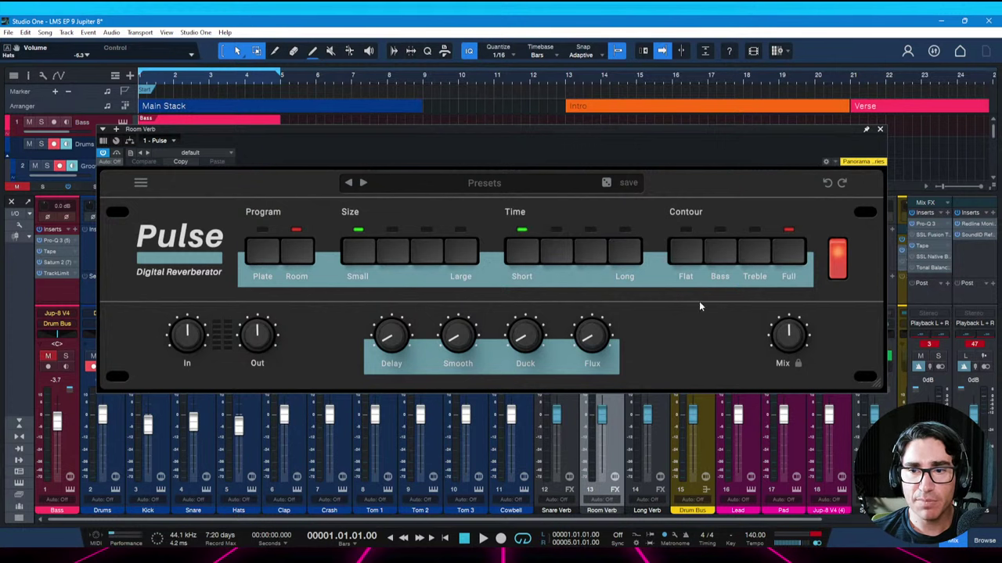
pyautogui.moveTo(790, 336); pyautogui.dragTo(792, 256)
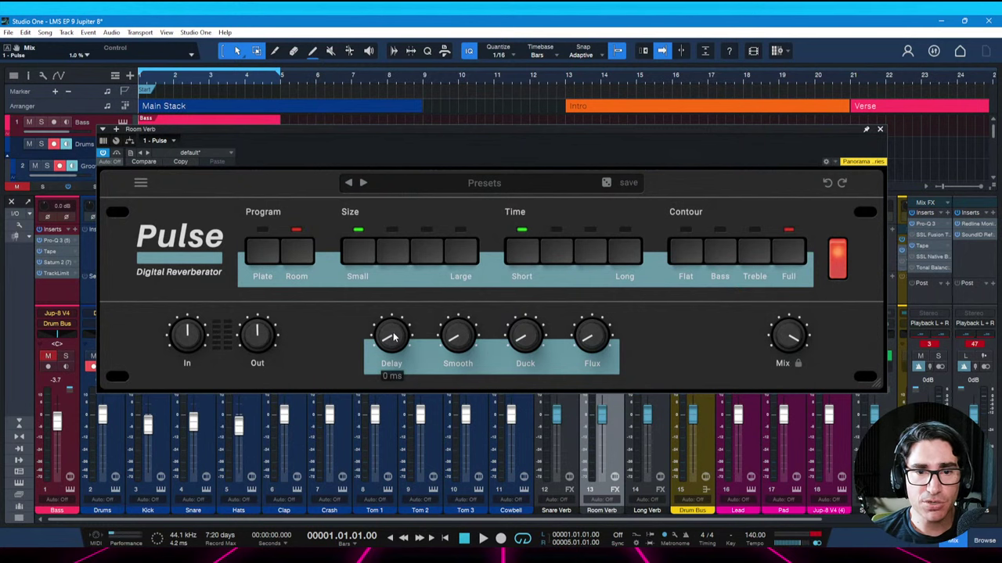
pyautogui.click(880, 129)
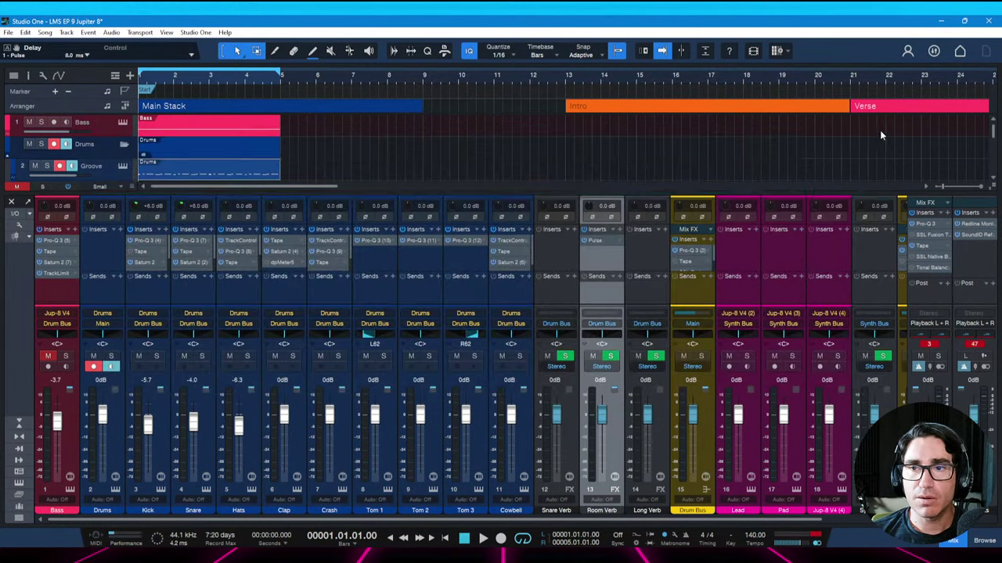
# With the loop playing, add a send from the Snare channel to Room Verb and adjust its send level
pyautogui.press('space')
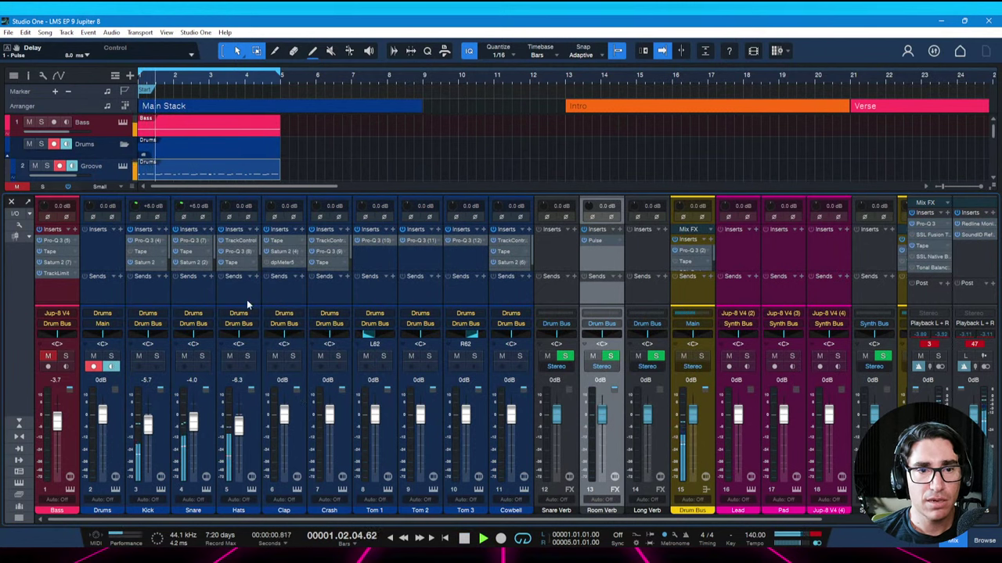
pyautogui.click(210, 276)
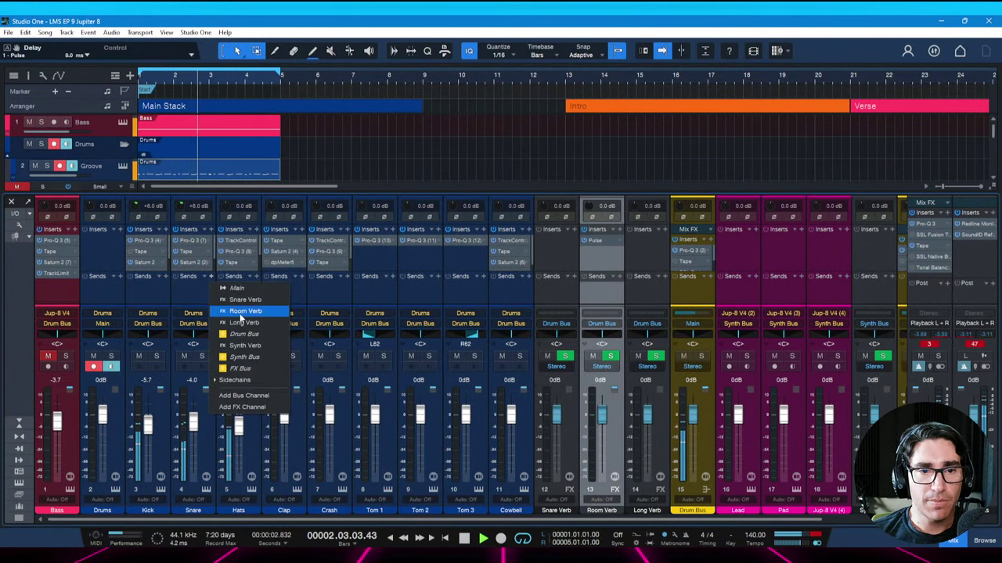
pyautogui.click(239, 312)
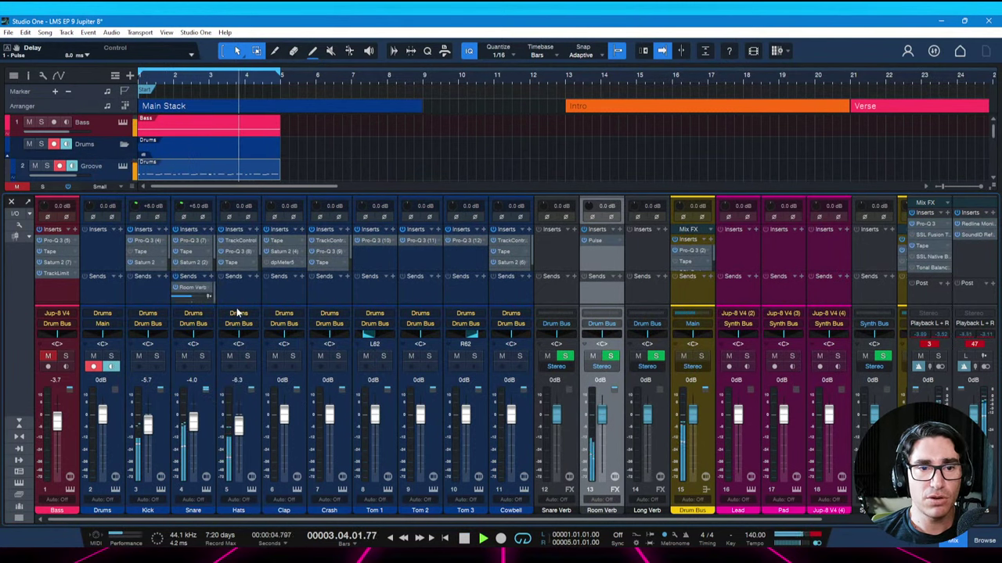
pyautogui.moveTo(206, 299); pyautogui.dragTo(194, 302)
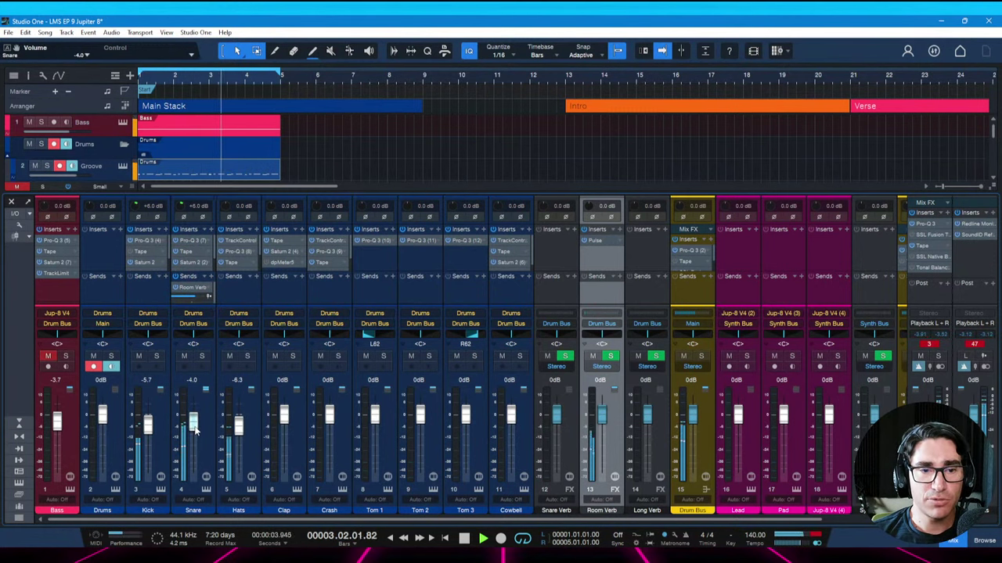
# Lower the Snare fader to -7.5 dB and save the song
pyautogui.moveTo(195, 431); pyautogui.dragTo(196, 436)
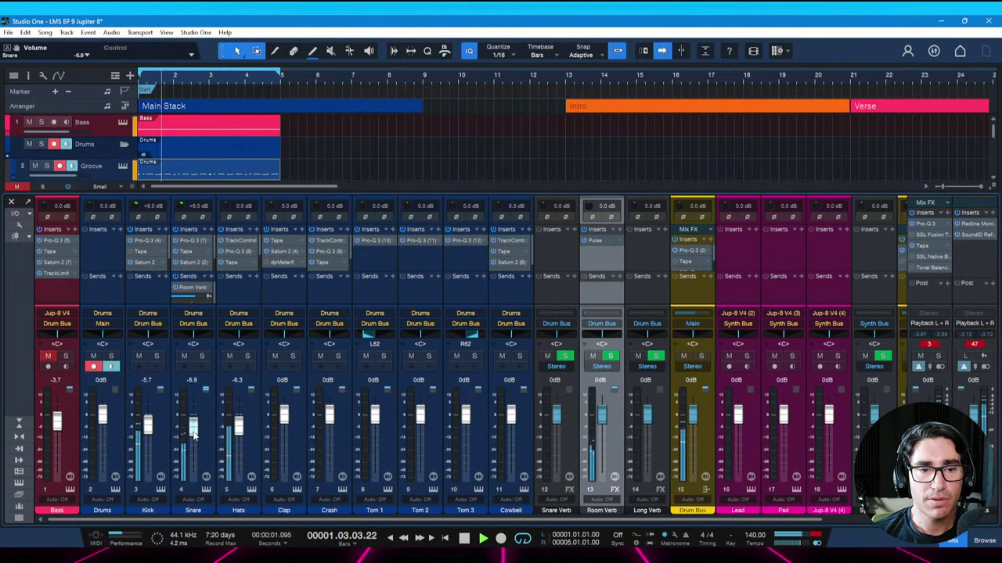
pyautogui.scroll(-1, 195, 436)
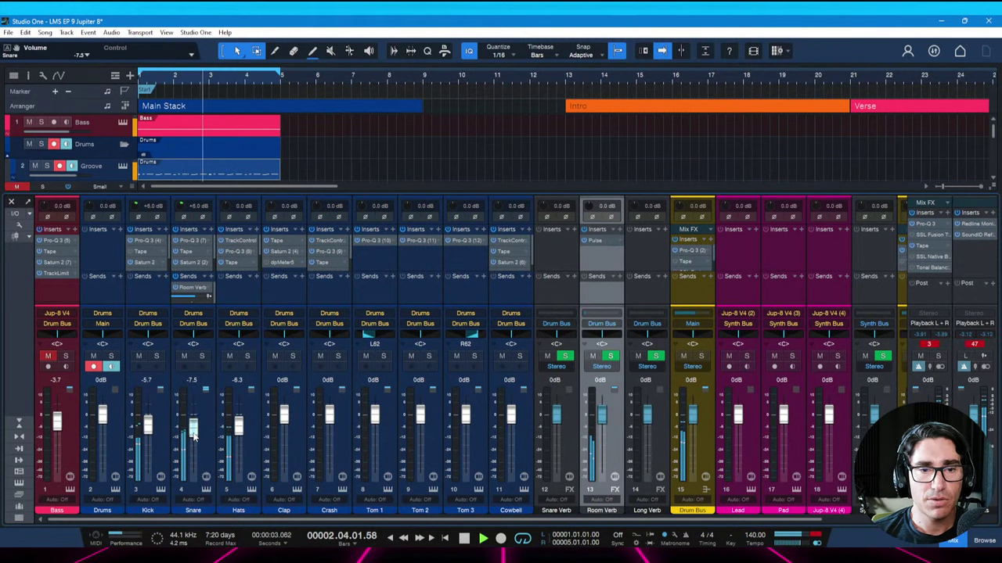
pyautogui.hotkey('ctrl', 's')
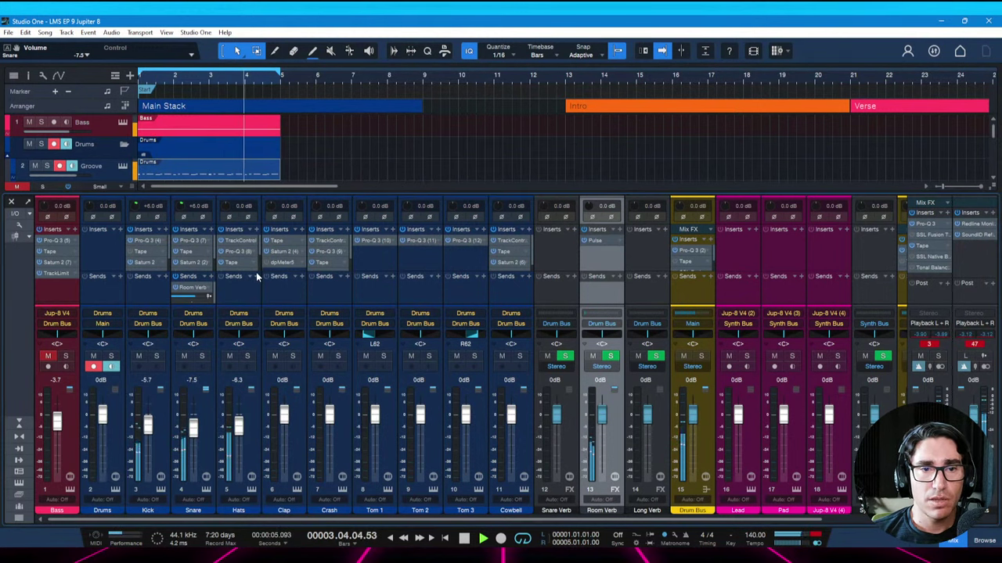
# Add a send from the Hats channel to Room Verb and set the send level to -2.0 dB
pyautogui.click(256, 276)
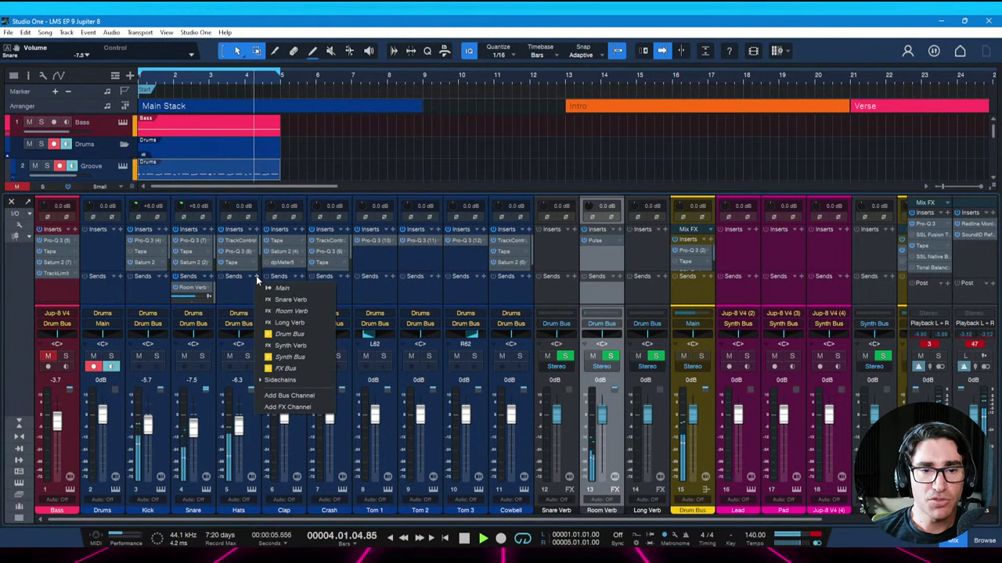
pyautogui.click(291, 313)
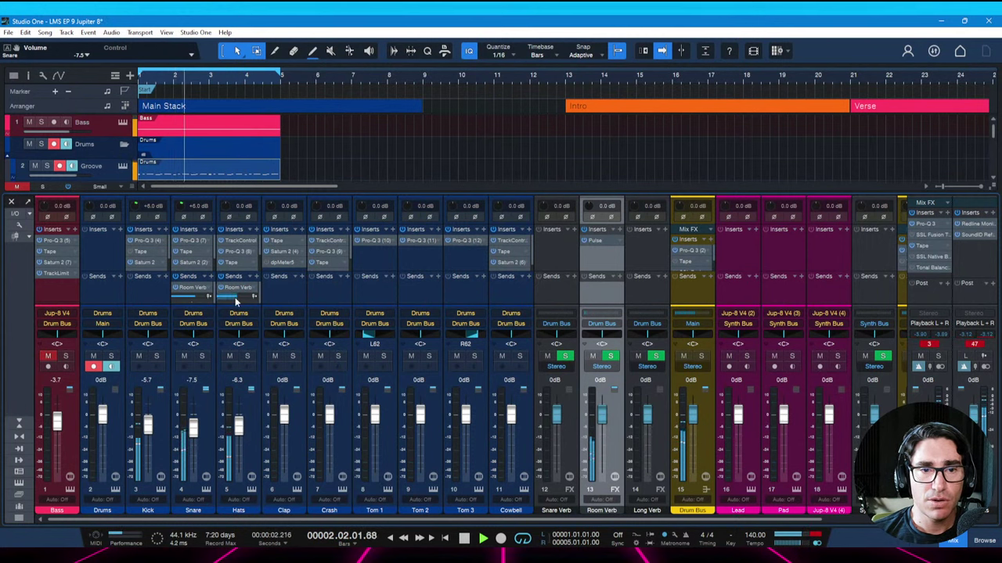
pyautogui.moveTo(239, 300)
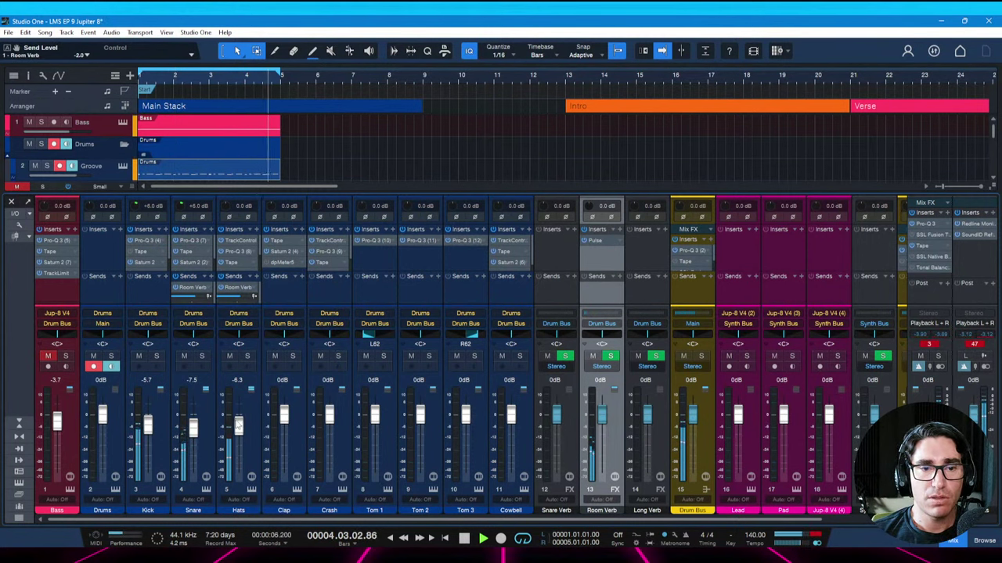
# Lower the Hats fader to -7.5 dB and save the song
pyautogui.moveTo(239, 425); pyautogui.dragTo(239, 429)
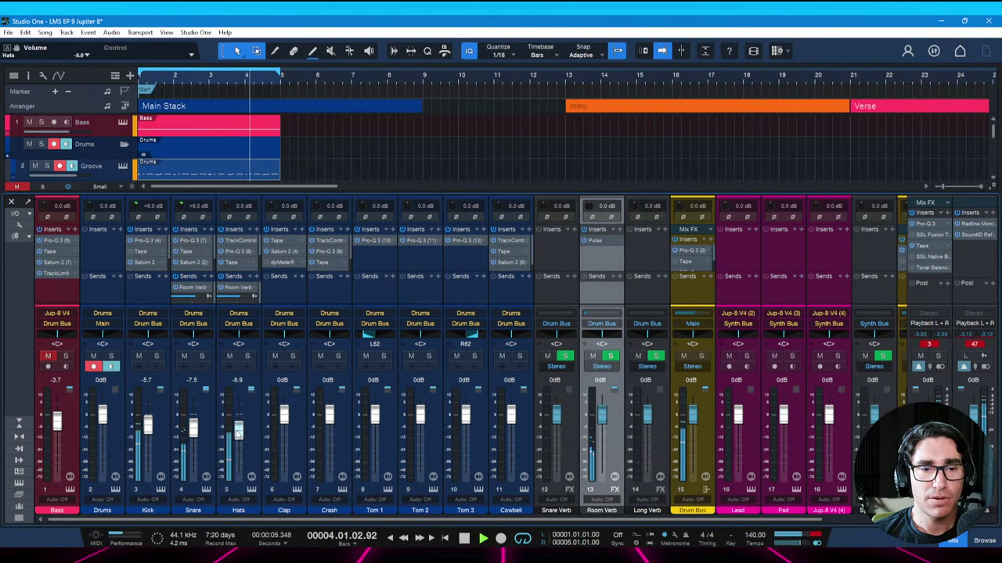
pyautogui.hotkey('ctrl', 's')
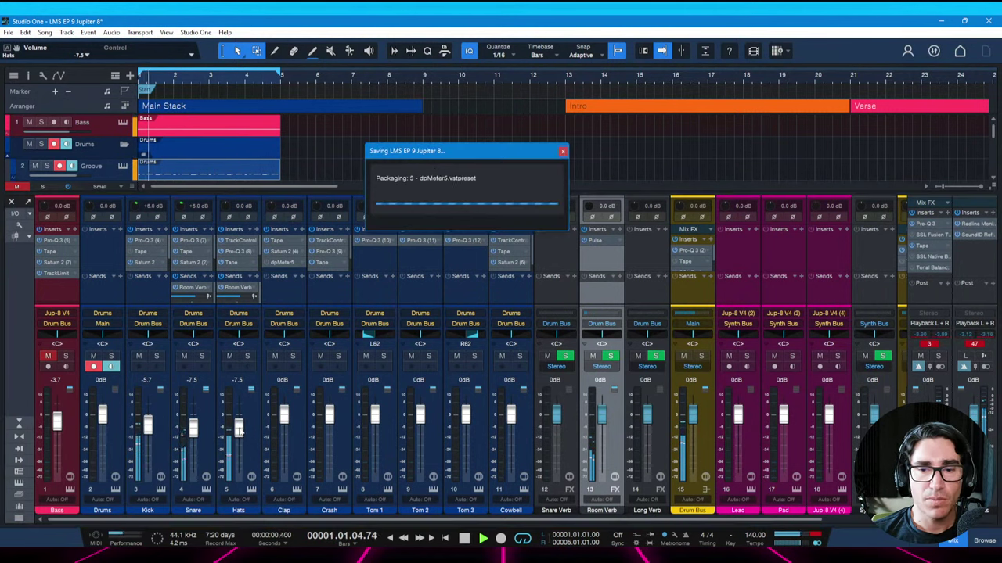
# Set the Contour of the Pulse reverb on the Room Verb channel to Flat, save the song and close the plugin
pyautogui.click(594, 242)
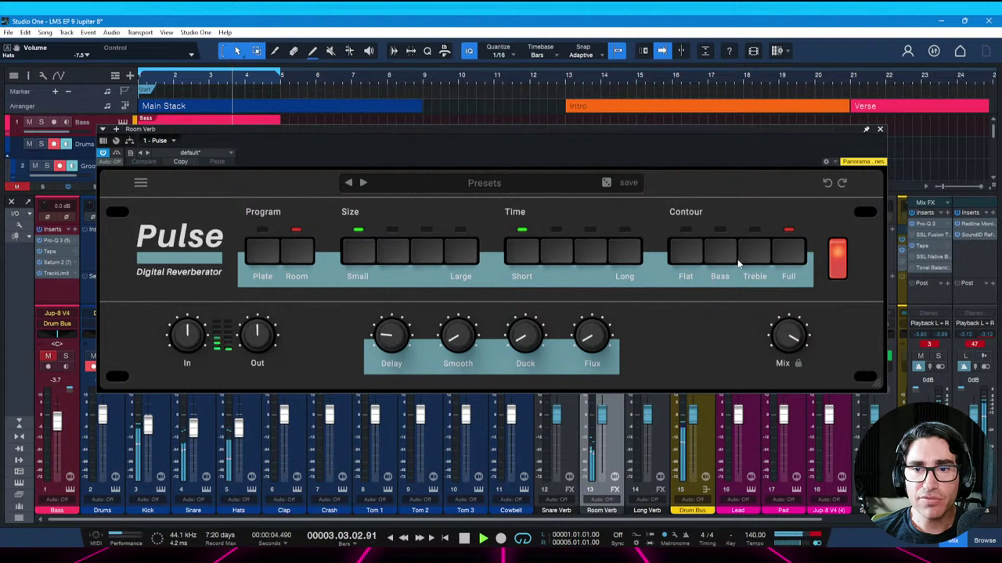
pyautogui.click(687, 251)
pyautogui.hotkey('ctrl', 's')
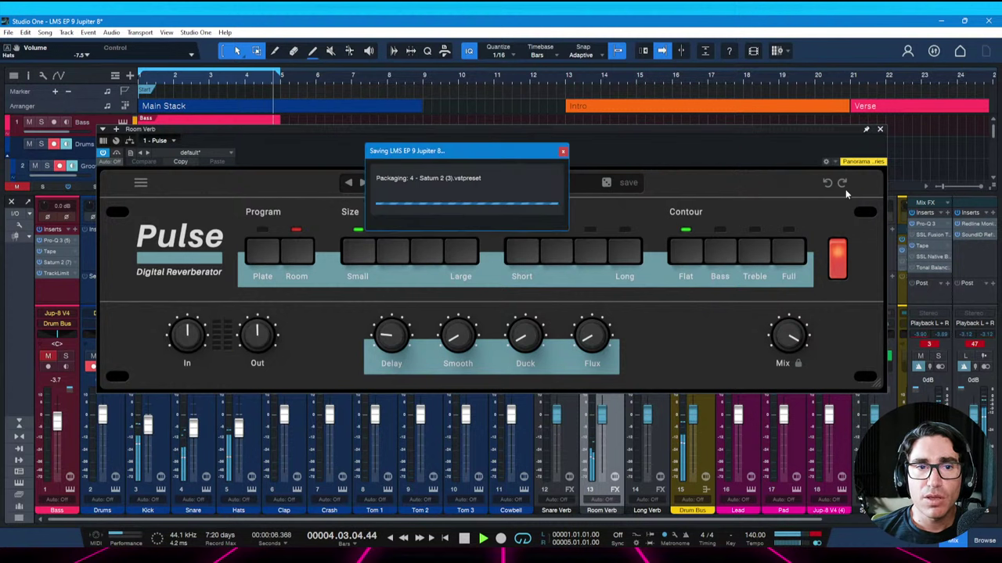
pyautogui.click(880, 130)
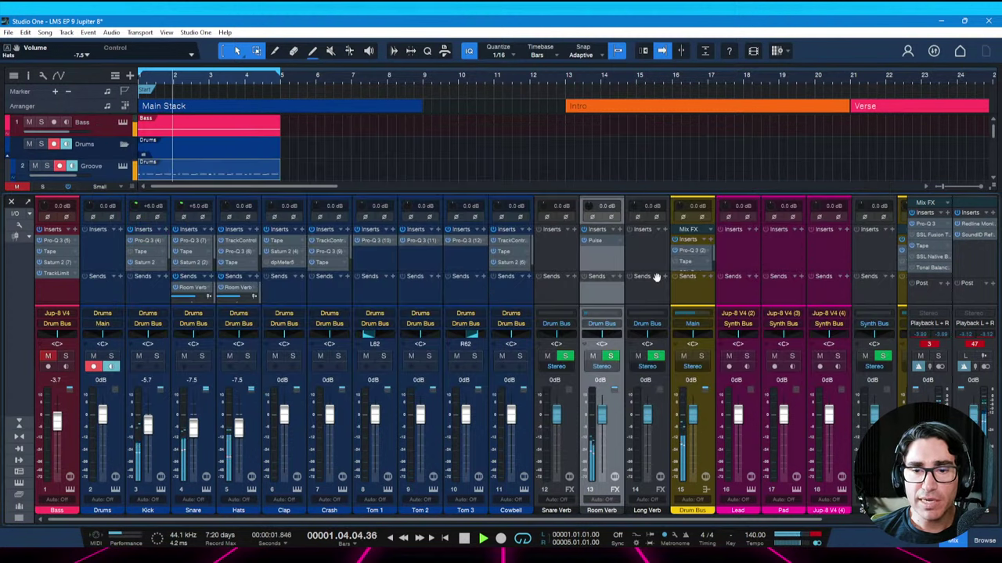
# Add Pro EQ after Pulse on the Room Verb channel and enable its low cut at 168 Hz, comparing with the filter bypassed
pyautogui.click(618, 229)
pyautogui.press('Return')
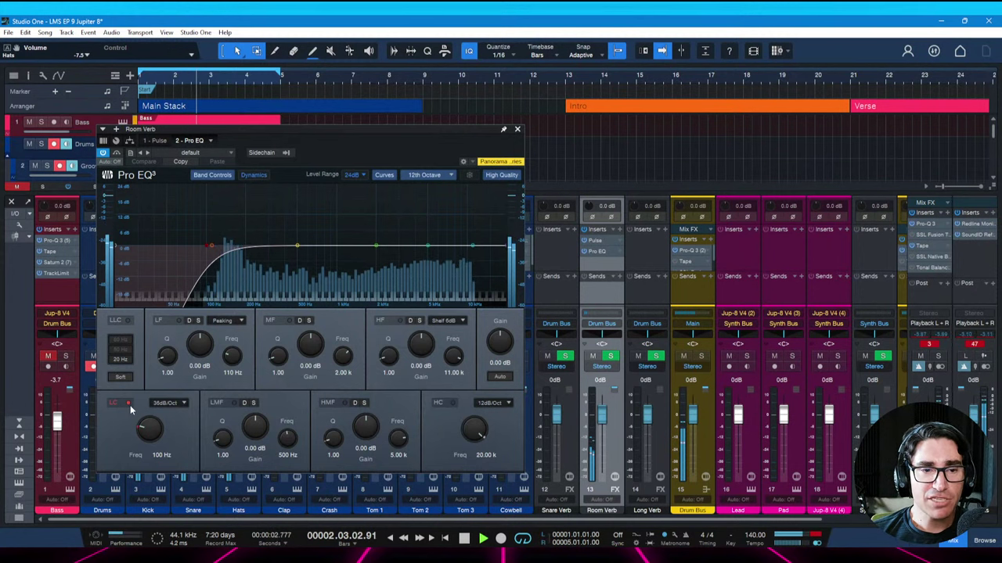
pyautogui.moveTo(130, 408); pyautogui.dragTo(149, 432)
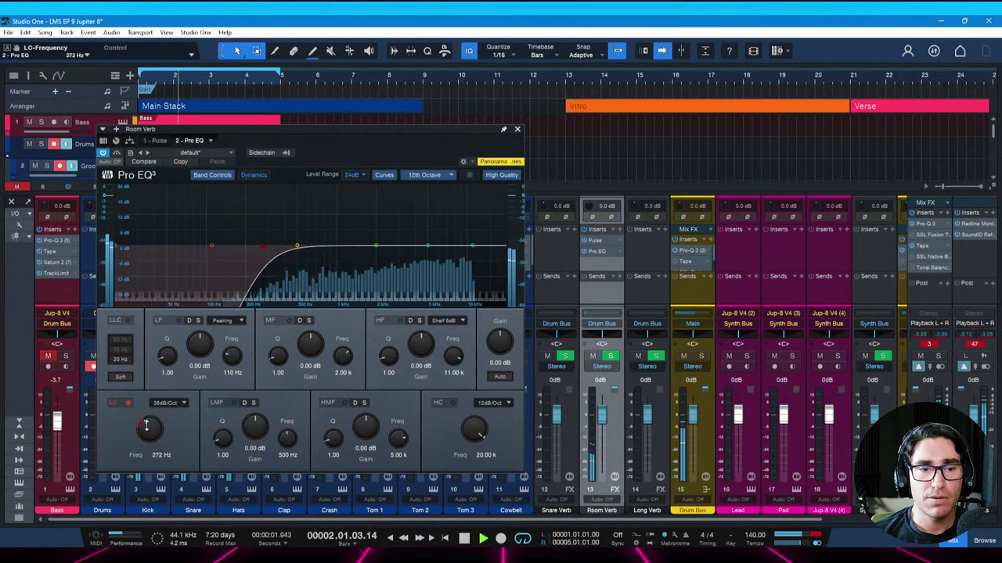
pyautogui.click(127, 407)
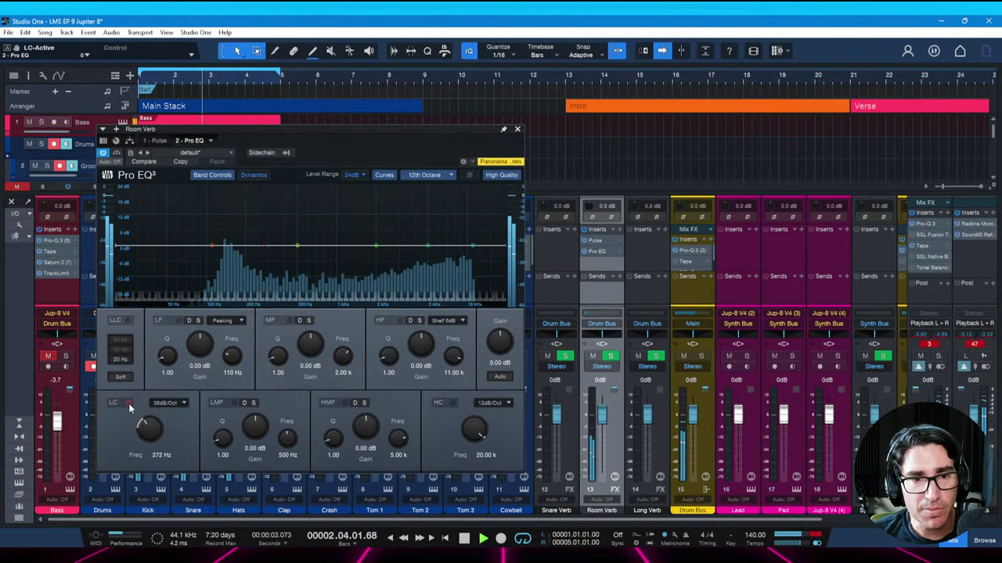
pyautogui.click(128, 403)
pyautogui.moveTo(144, 427); pyautogui.dragTo(143, 439)
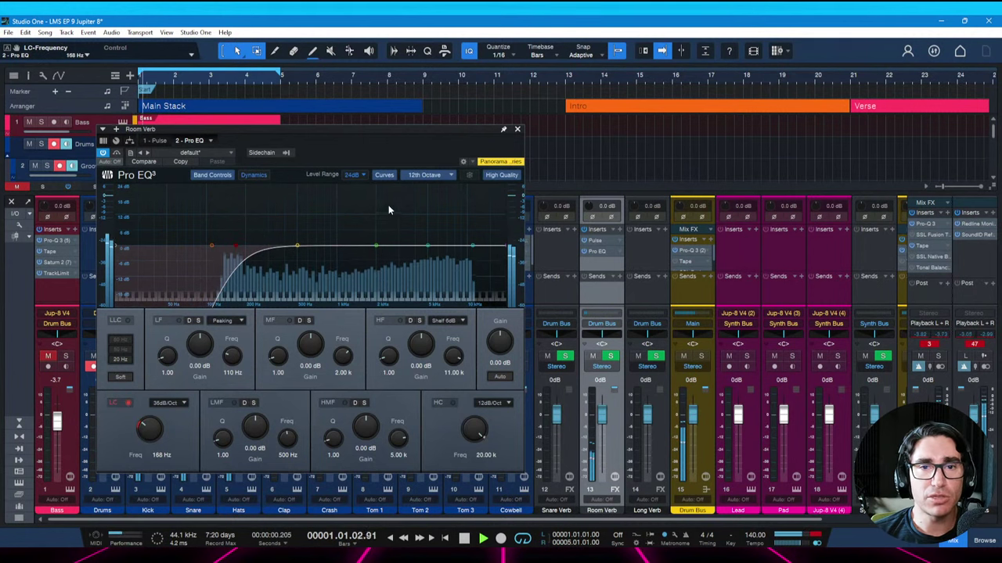
pyautogui.moveTo(383, 130); pyautogui.dragTo(389, 131)
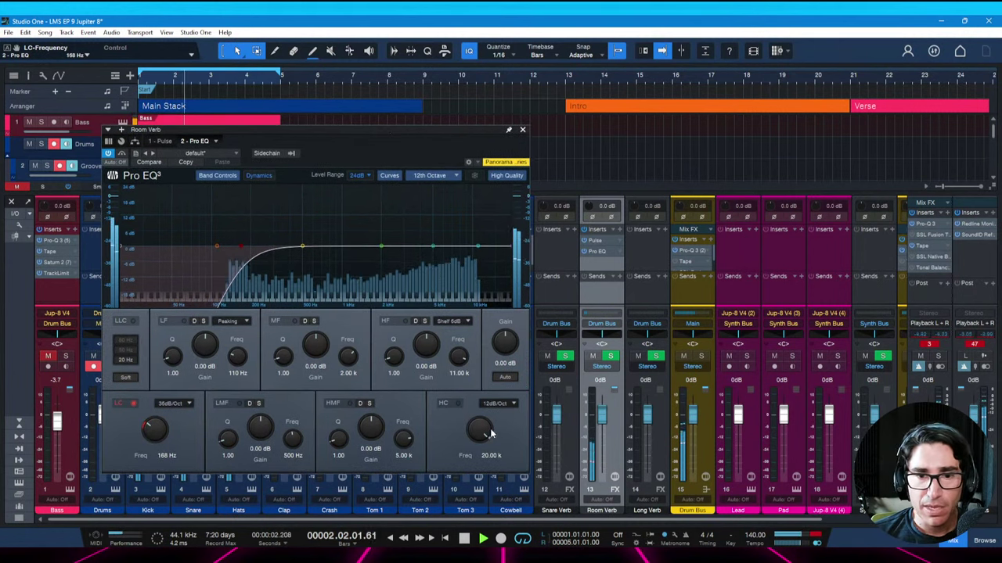
# Enable the Room Verb EQ's high cut with a 24 dB/Oct slope at about 6.86 kHz, save and close the EQ
pyautogui.click(458, 404)
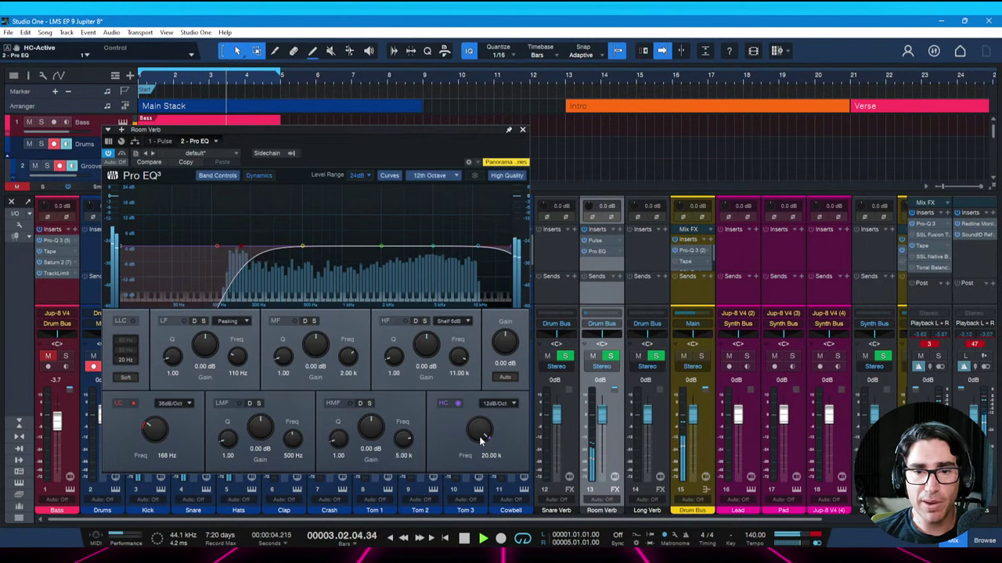
pyautogui.click(496, 405)
pyautogui.click(507, 436)
pyautogui.moveTo(479, 429); pyautogui.dragTo(486, 449)
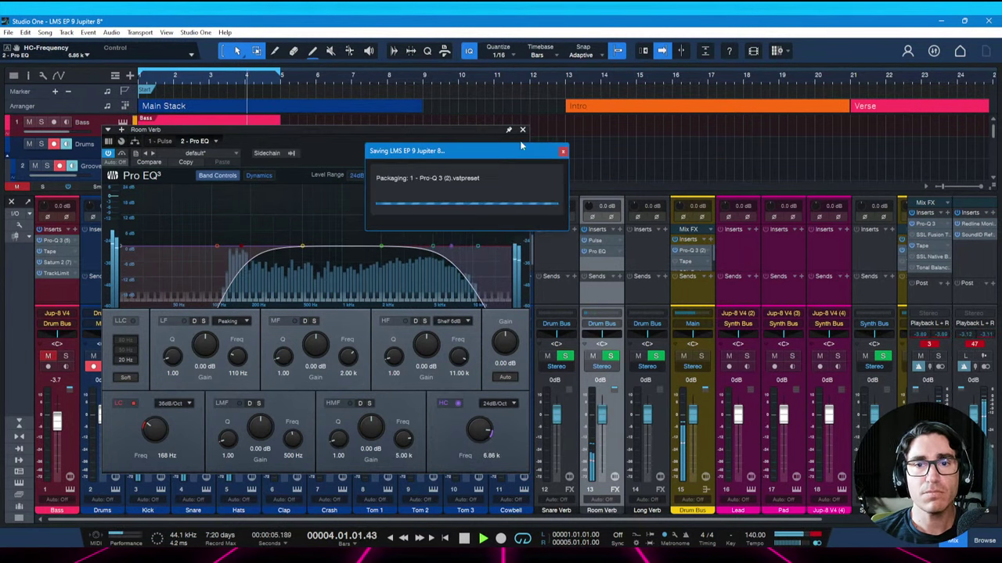
pyautogui.click(522, 130)
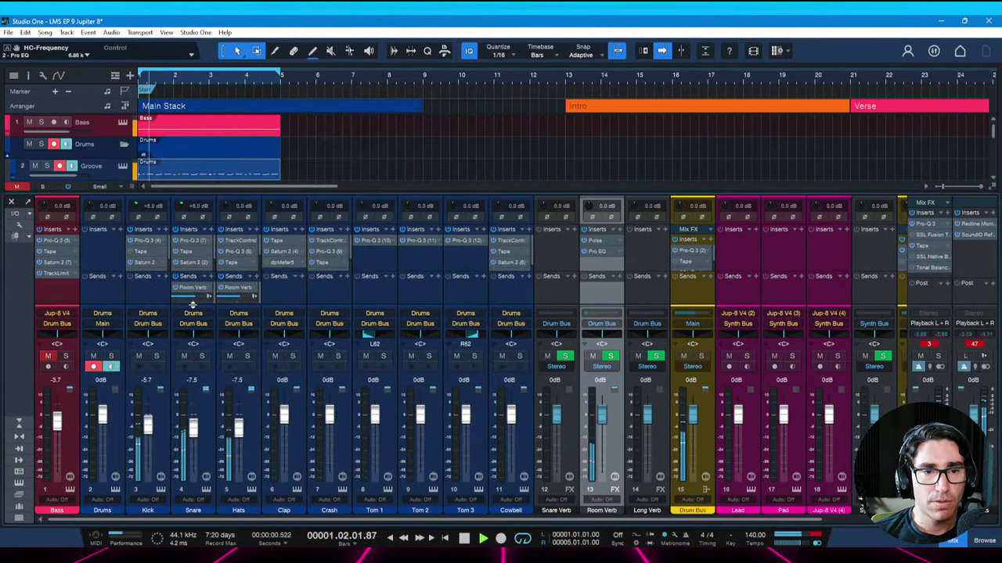
# Lower the Room Verb send levels to -6.7 dB on Snare and -8.0 dB on Hats, then save the song
pyautogui.moveTo(188, 301)
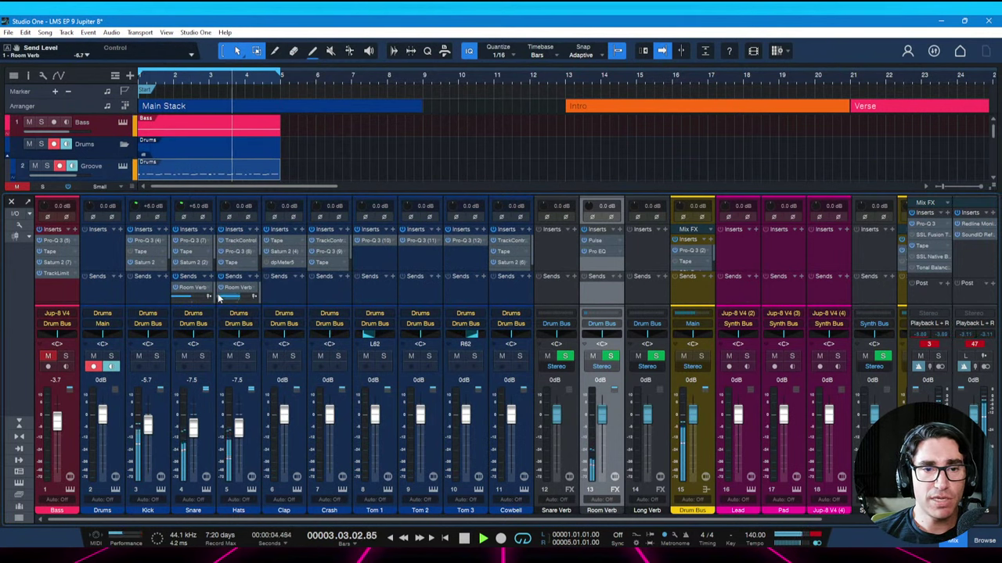
pyautogui.moveTo(238, 300)
pyautogui.moveTo(238, 301); pyautogui.dragTo(233, 301)
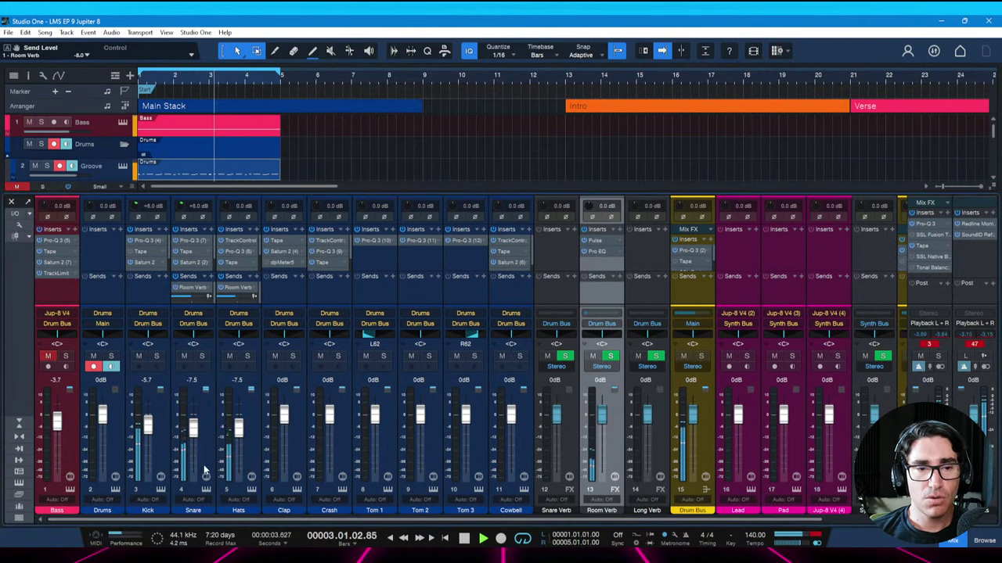
# Rebalance the drum faders to -6.6 dB for Kick, -6.0 dB for Snare and -8.1 dB for Hats, save and stop playback
pyautogui.moveTo(147, 428); pyautogui.dragTo(196, 435)
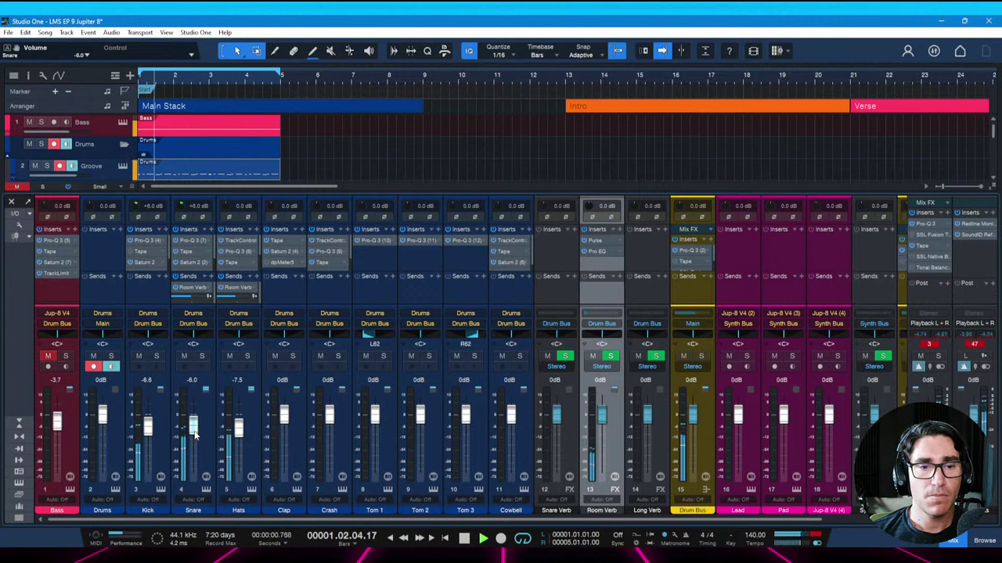
pyautogui.moveTo(238, 429); pyautogui.dragTo(239, 436)
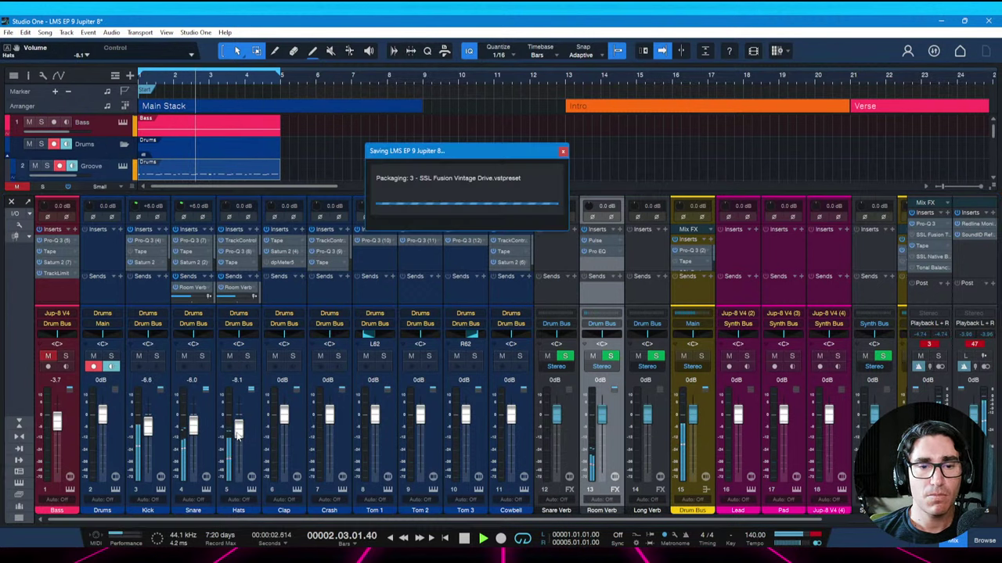
pyautogui.press('space')
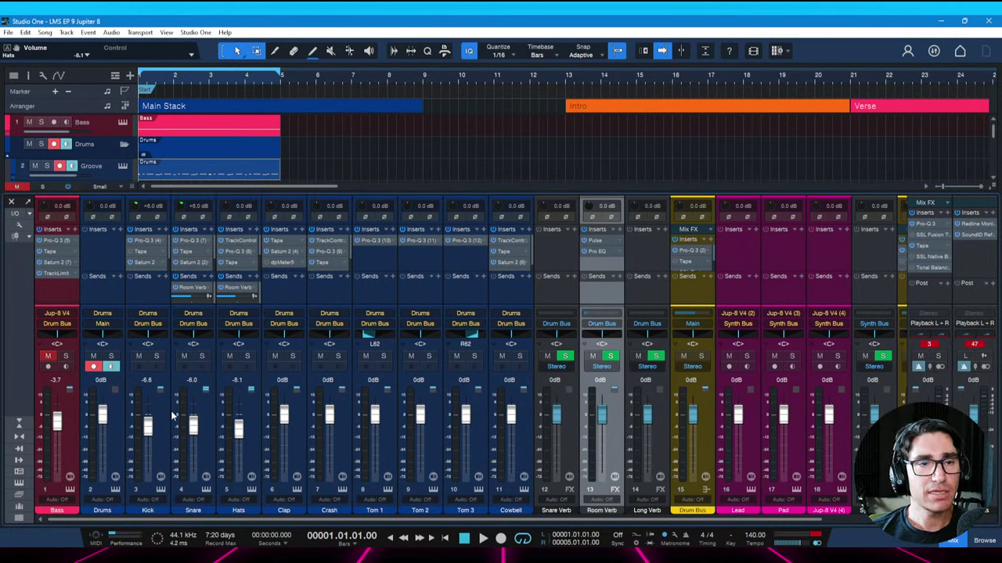
# Unmute the Bass during playback, lower its fader to -4.6 dB, save the song and stop playback
pyautogui.press('space')
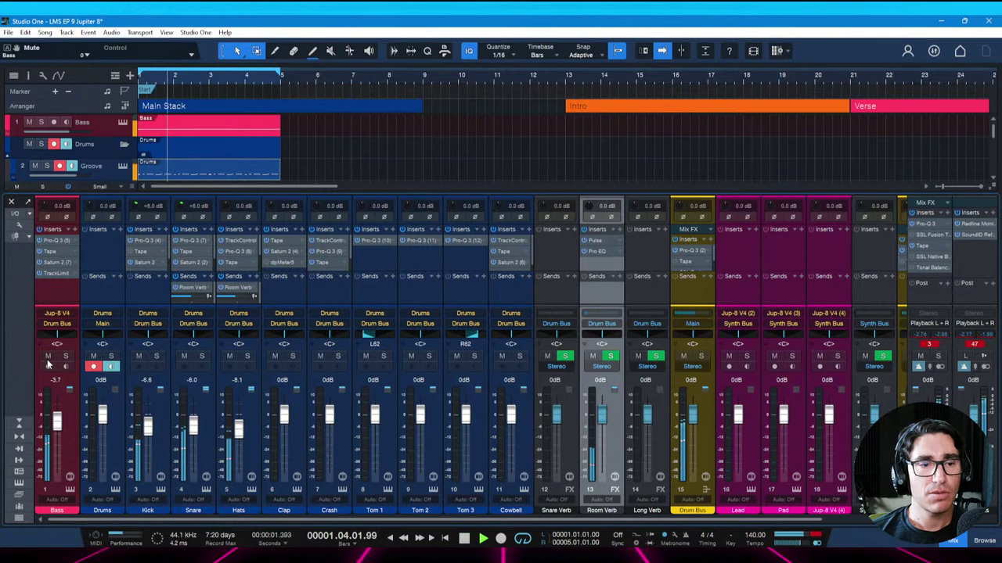
pyautogui.hotkey('ctrl', 's')
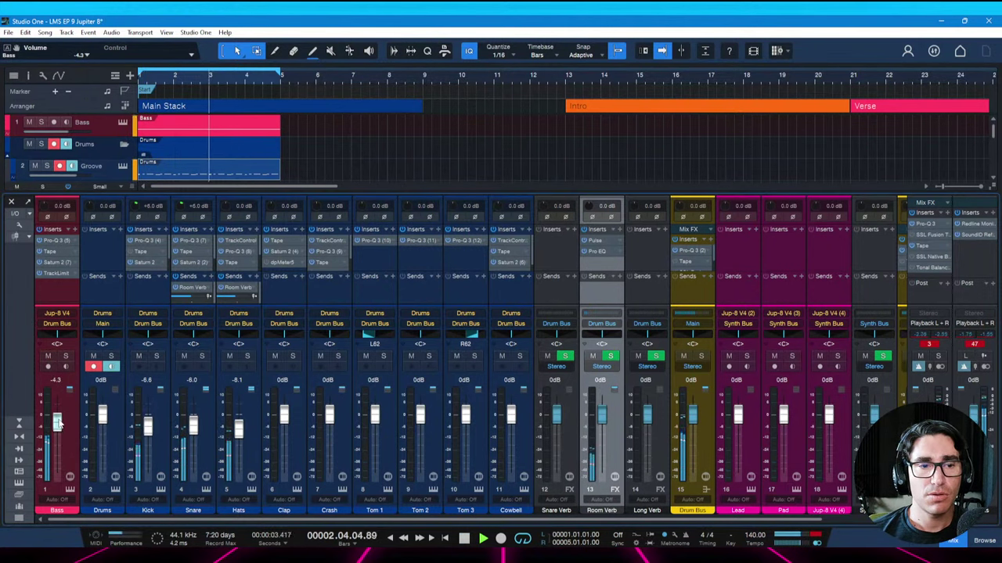
pyautogui.moveTo(56, 423); pyautogui.dragTo(57, 425)
pyautogui.hotkey('ctrl', 's')
pyautogui.press('space')
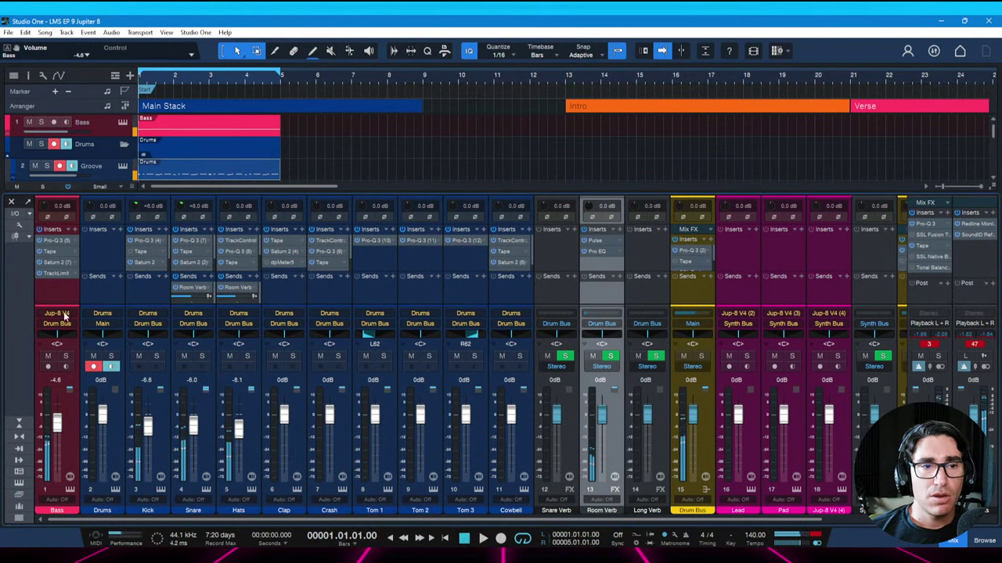
# Add a bell band at 250 Hz in the Bass channel's Pro-Q 3
pyautogui.click(51, 244)
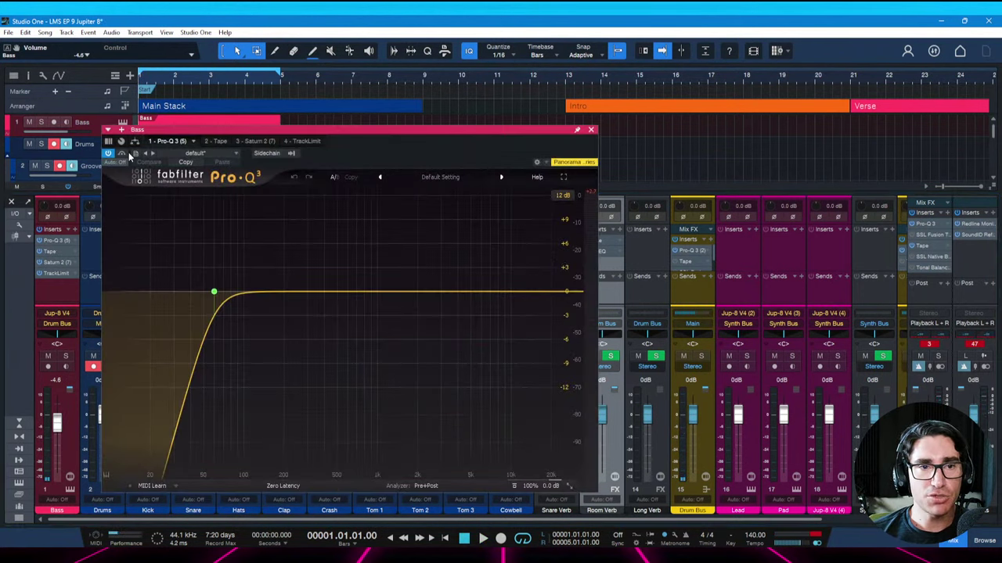
pyautogui.moveTo(213, 305)
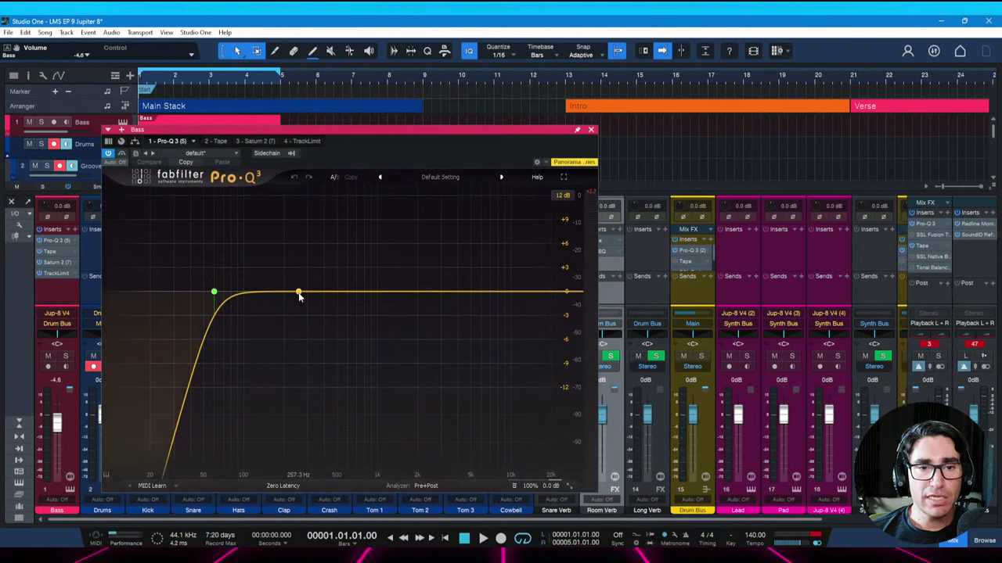
pyautogui.click(298, 293)
pyautogui.doubleClick(294, 262)
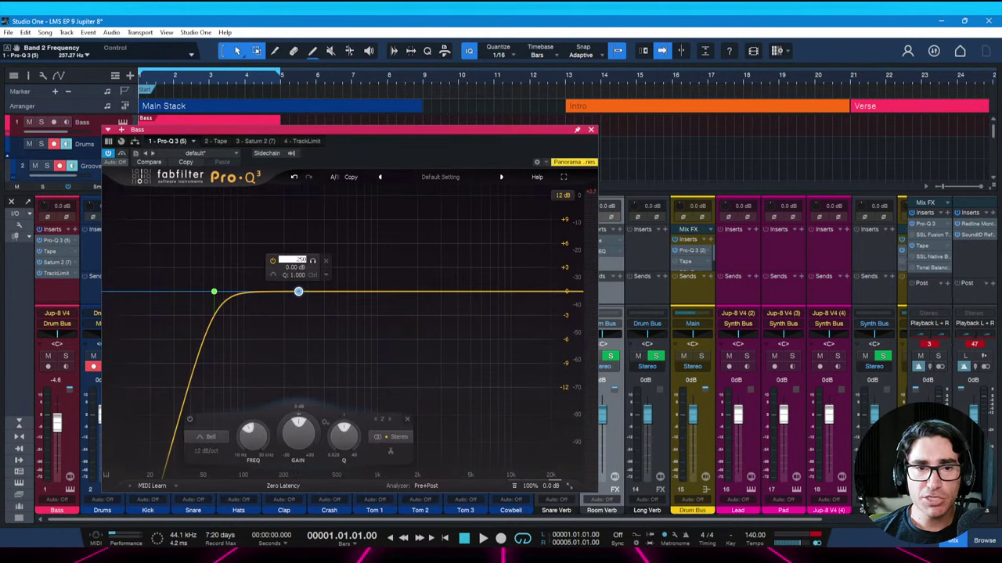
pyautogui.write('250')
pyautogui.press('Return')
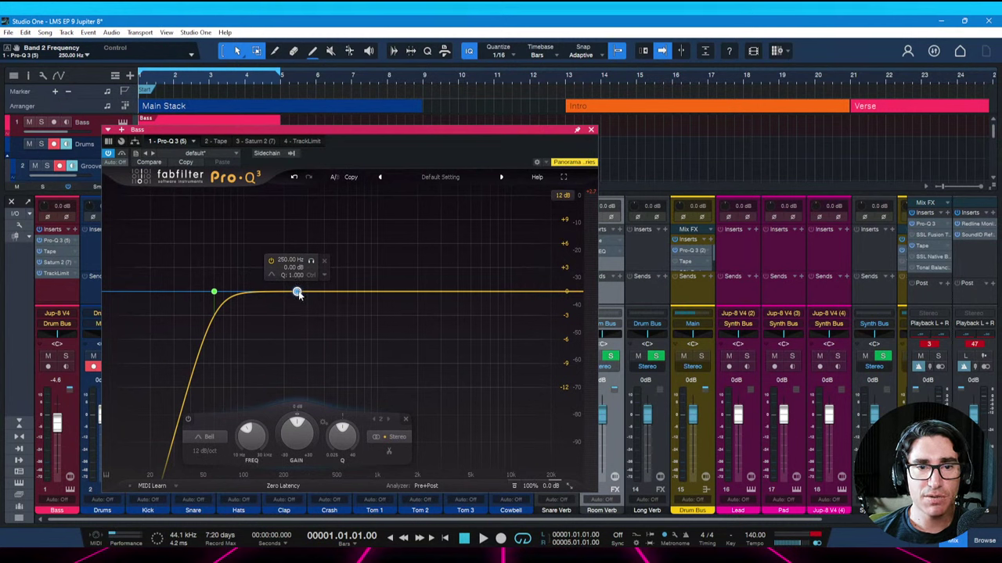
# Cut the new Bass EQ band by about 3.2 dB near 259 Hz with a Q of about 2.4, and audition it soloed during playback
pyautogui.moveTo(297, 294); pyautogui.dragTo(301, 311)
pyautogui.scroll(4, 299, 302)
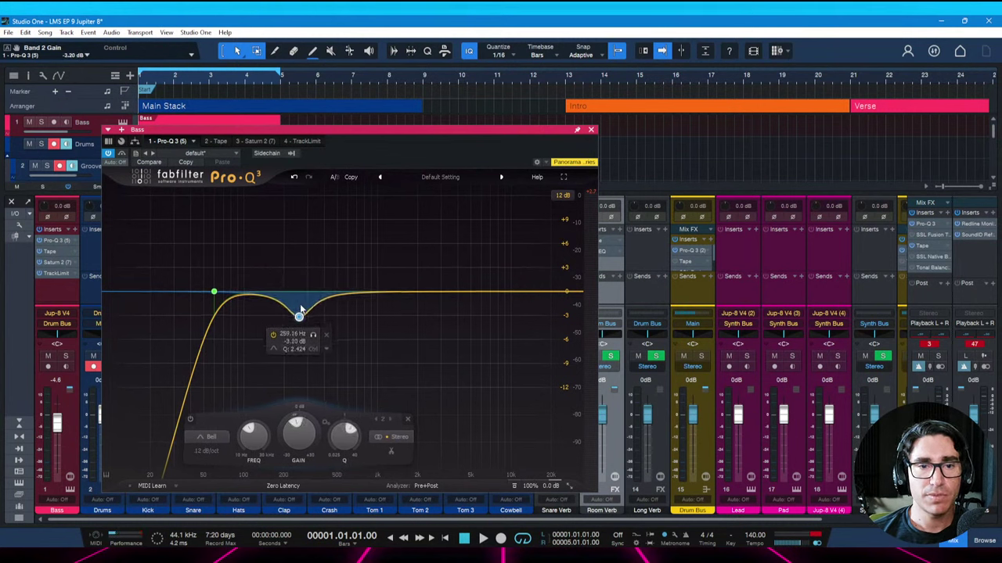
pyautogui.press('space')
pyautogui.click(313, 335)
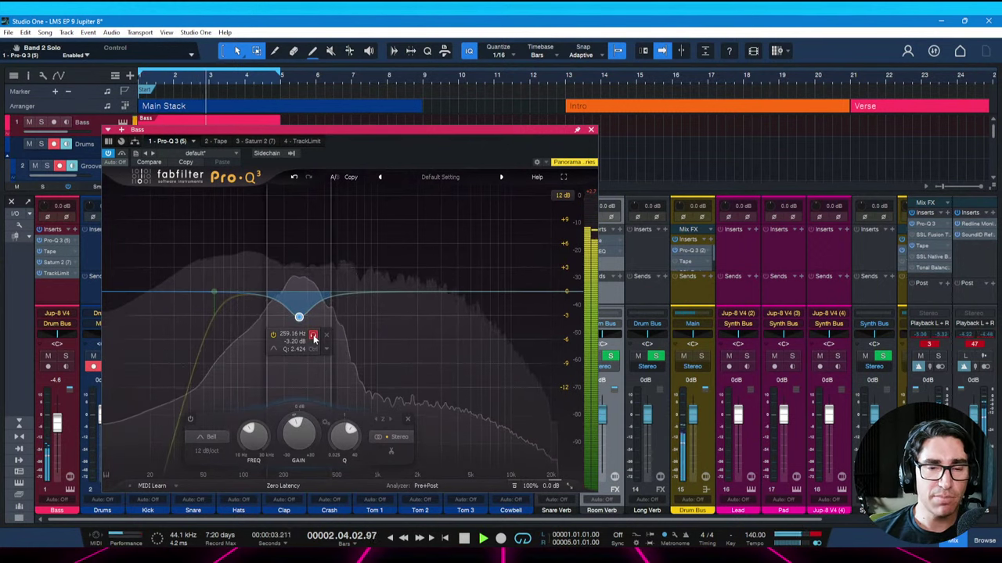
pyautogui.click(313, 335)
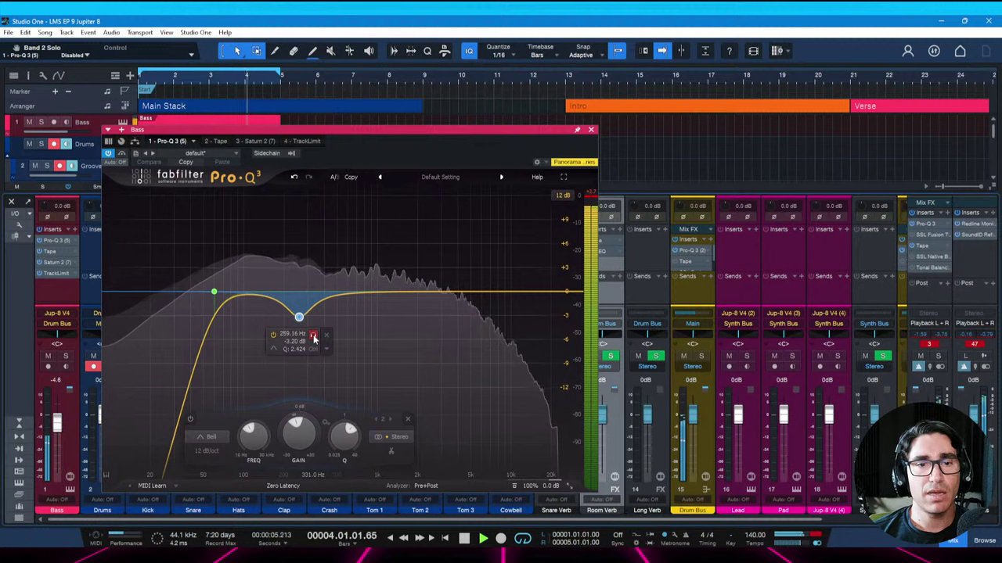
pyautogui.press('space')
# Review the Bass channel's Tape plugin and set the drive in its Saturn 2 to 31% while the loop plays
pyautogui.click(219, 142)
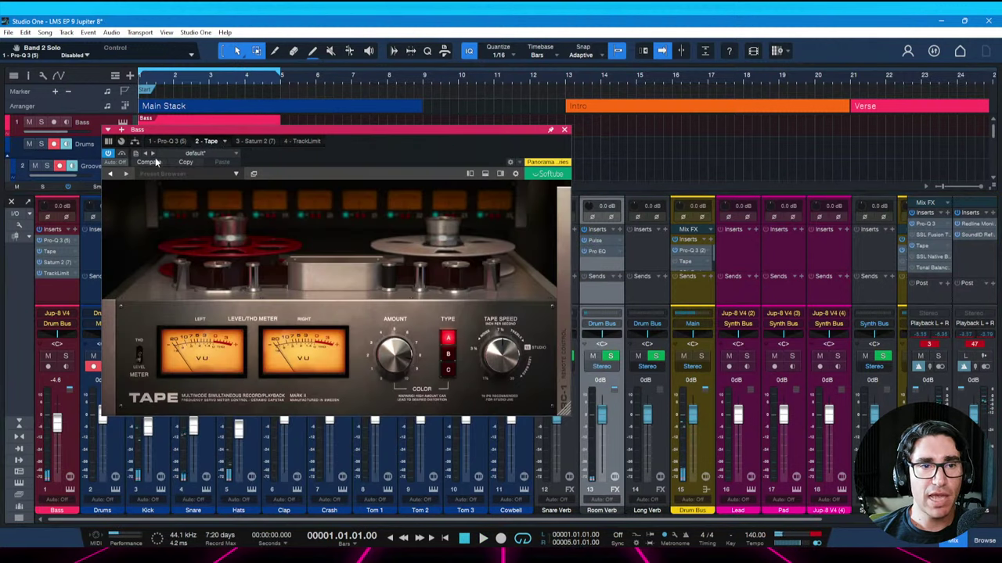
pyautogui.press('space')
pyautogui.click(255, 141)
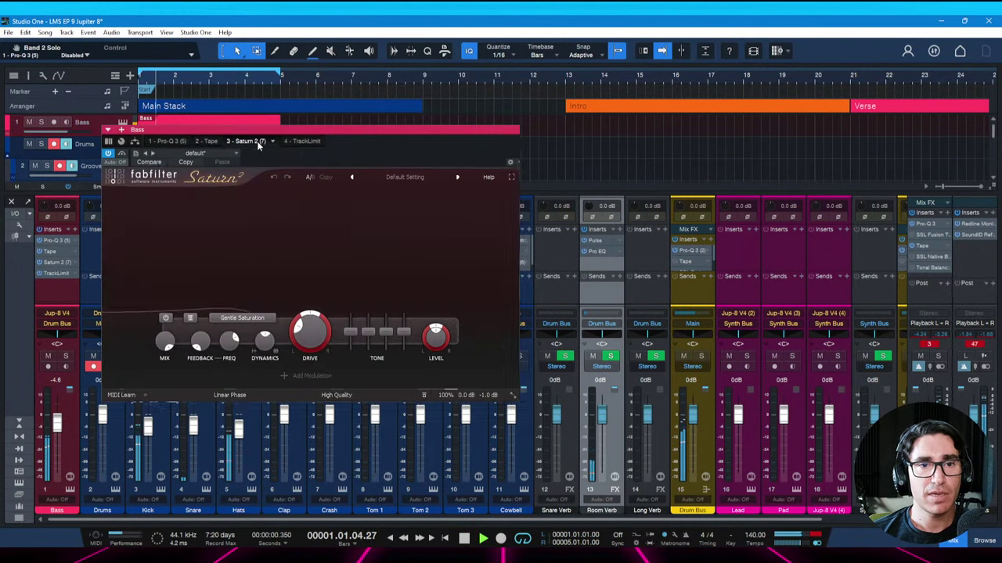
pyautogui.moveTo(309, 346); pyautogui.dragTo(309, 337)
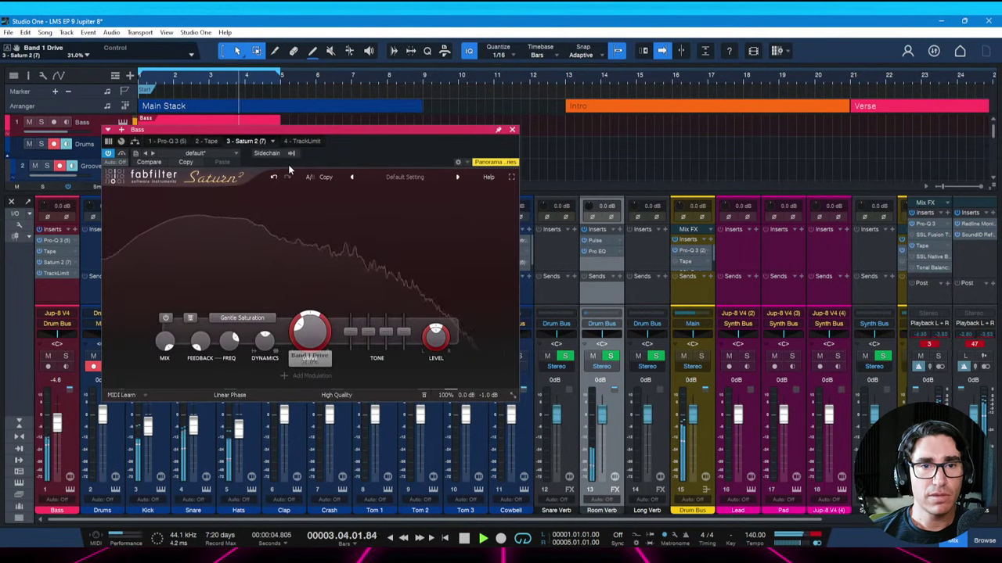
pyautogui.press('space')
# Check the Bass channel's TrackLimit during playback, close it, save the song and stop playback
pyautogui.click(310, 140)
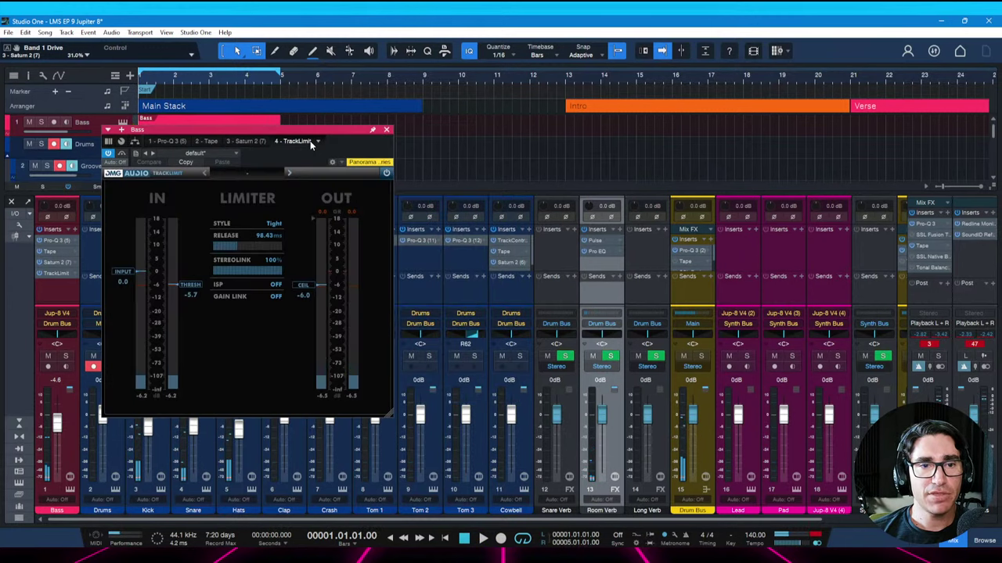
pyautogui.press('space')
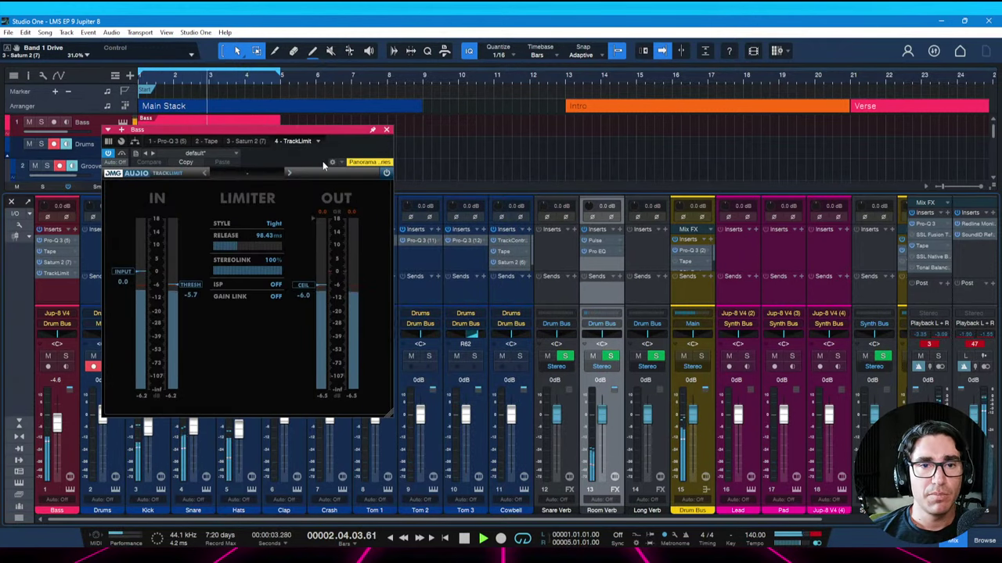
pyautogui.click(386, 130)
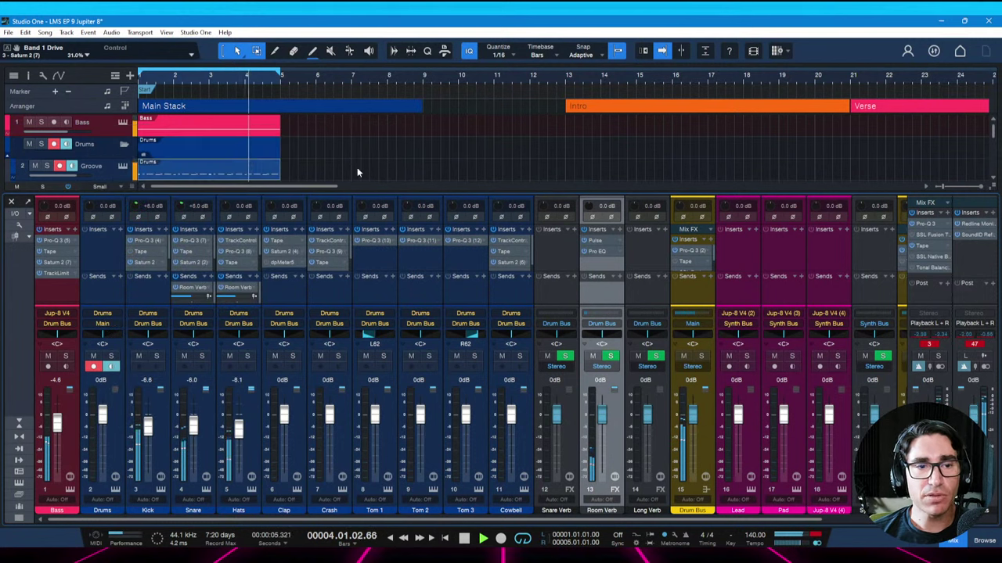
pyautogui.hotkey('ctrl', 's')
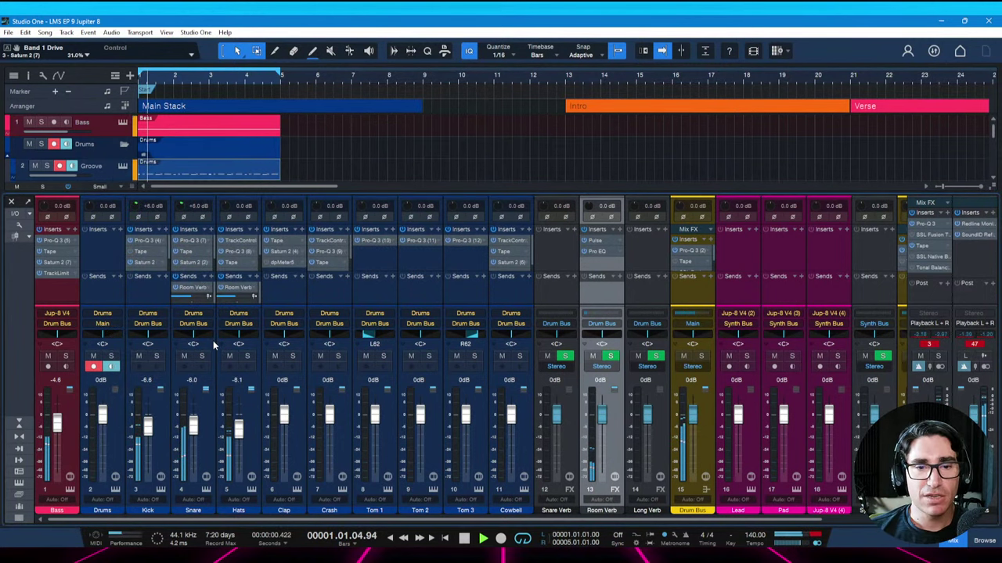
pyautogui.press('space')
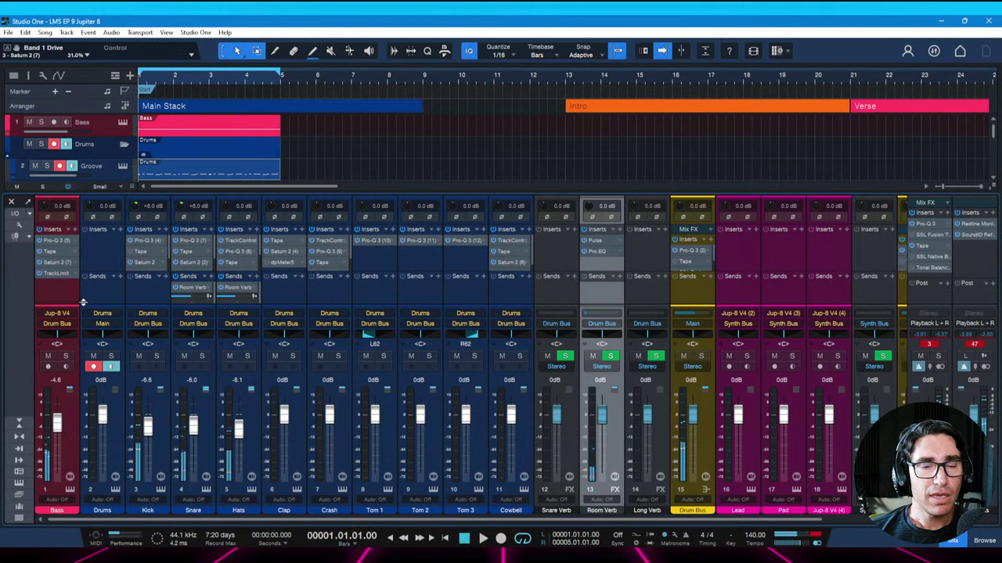
# Insert ShaperBox 3 on the Bass channel and add its Volume shaper in the sidechain version
pyautogui.click(76, 230)
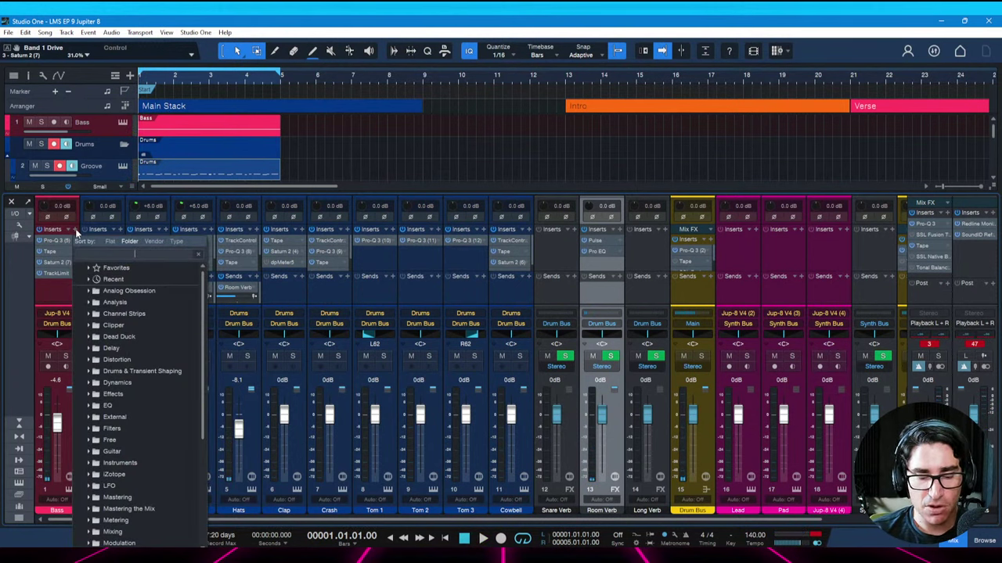
pyautogui.write('sid')
pyautogui.press('BackSpace')
pyautogui.press('BackSpace')
pyautogui.press('BackSpace')
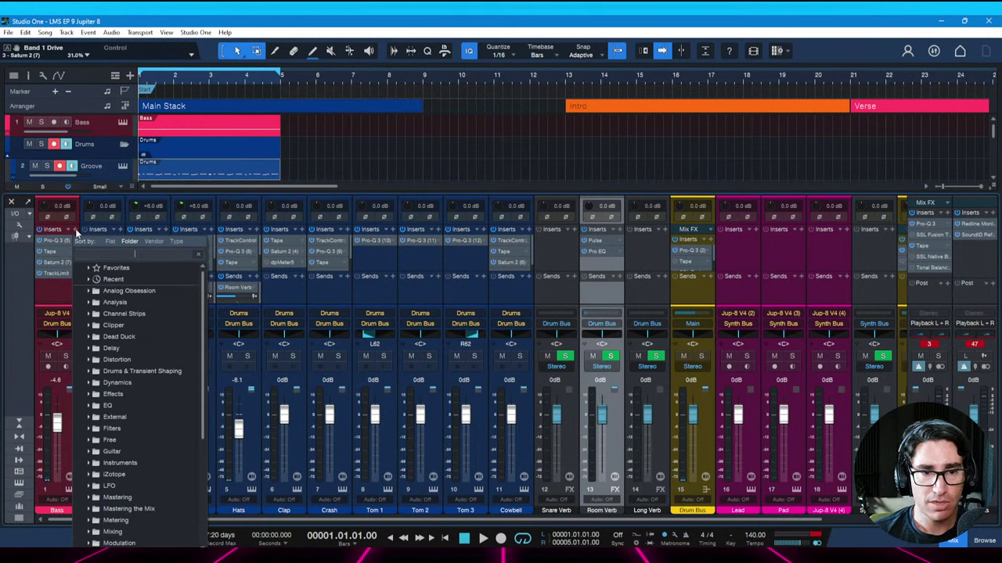
pyautogui.write('shap')
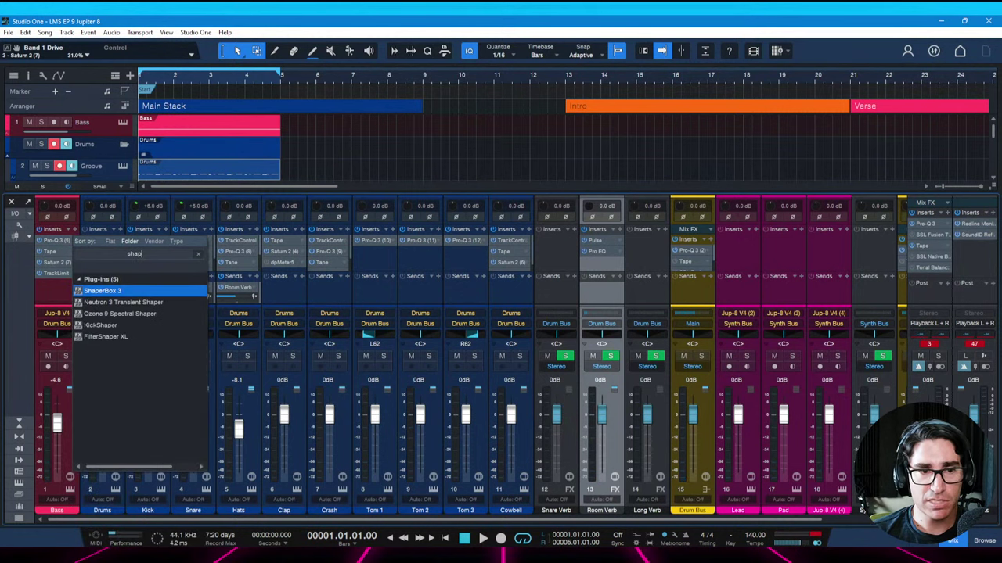
pyautogui.press('Down')
pyautogui.press('Down')
pyautogui.press('Down')
pyautogui.press('Down')
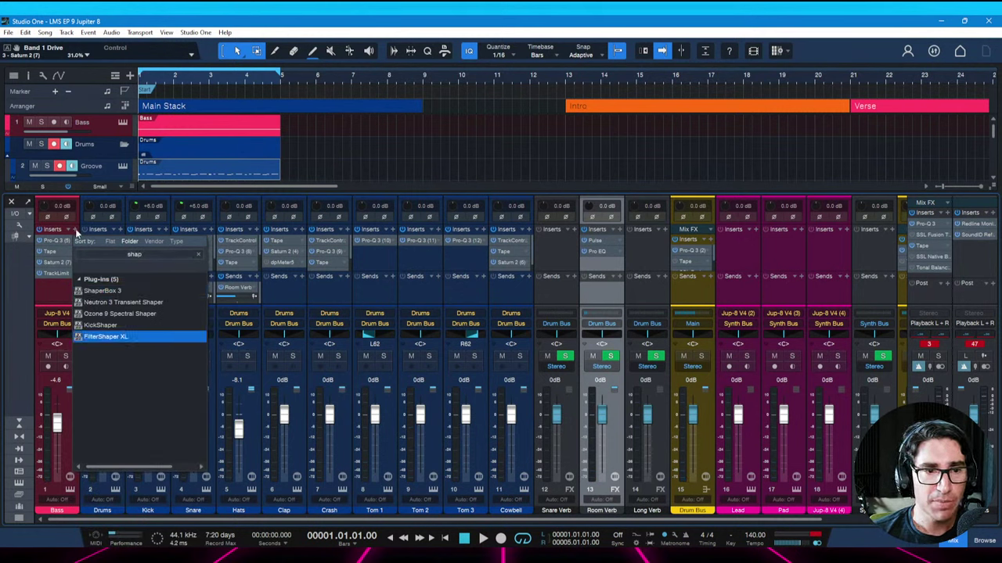
pyautogui.press('Up')
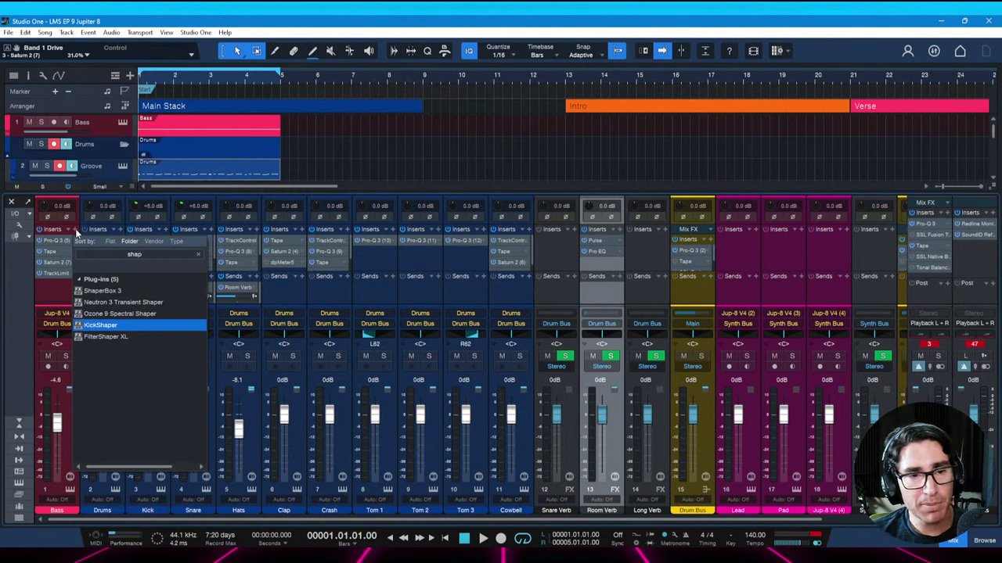
pyautogui.press('Up')
pyautogui.press('Up')
pyautogui.press('Up')
pyautogui.press('Return')
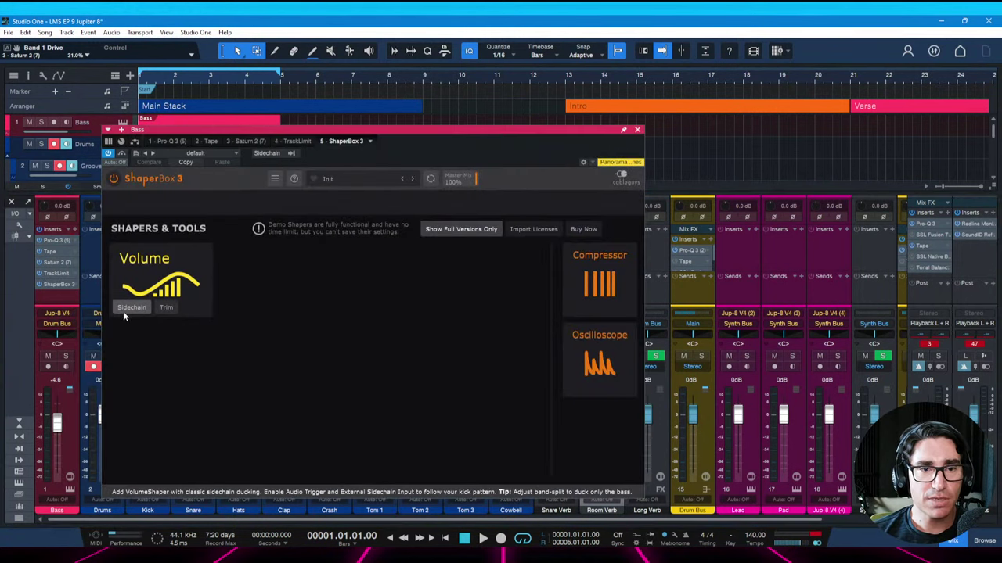
pyautogui.click(132, 308)
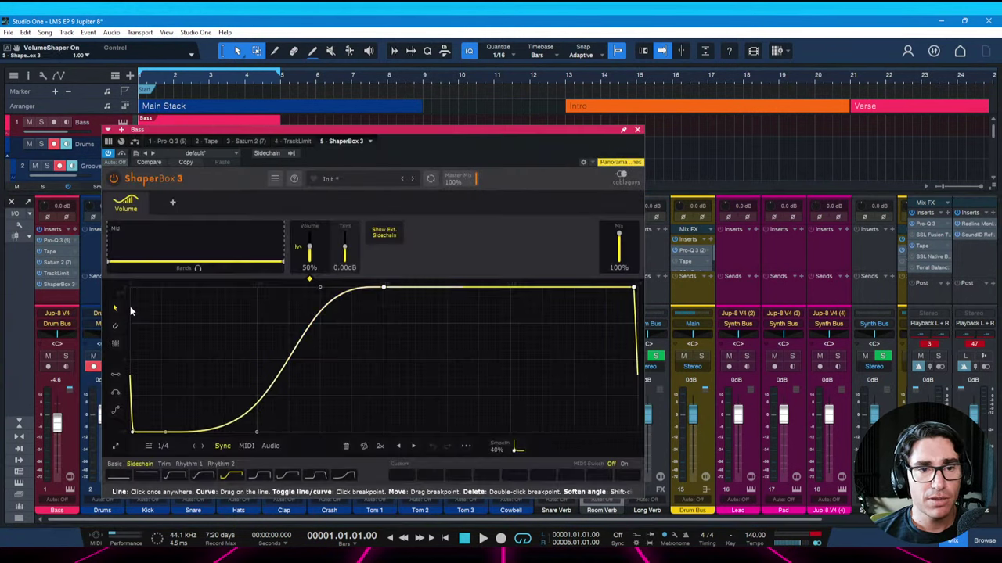
pyautogui.moveTo(405, 131); pyautogui.dragTo(429, 112)
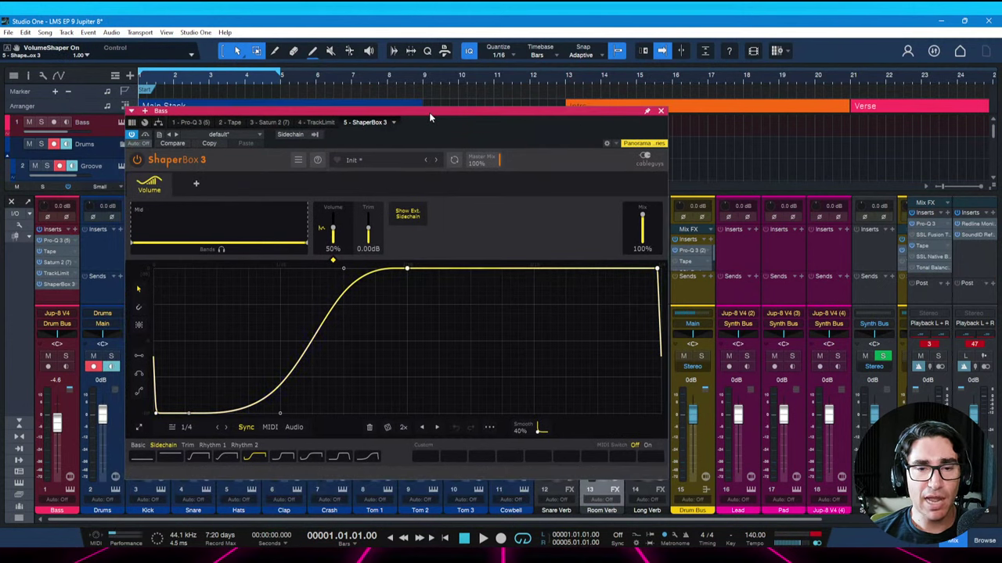
# Audition ShaperBox's sidechain curves during playback, choose Sidechain 4, then close the plugin, stop playback and save the song
pyautogui.press('space')
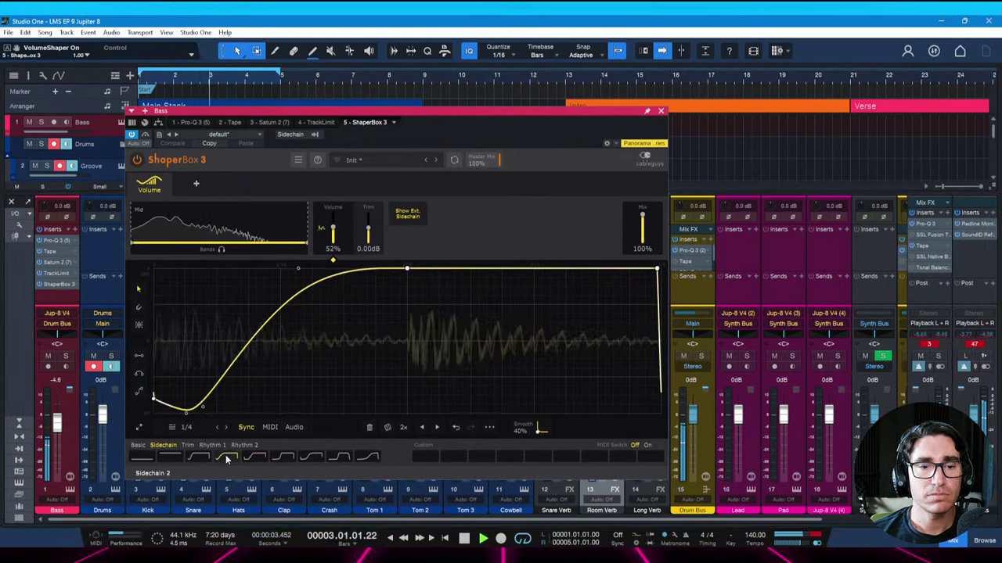
pyautogui.click(284, 458)
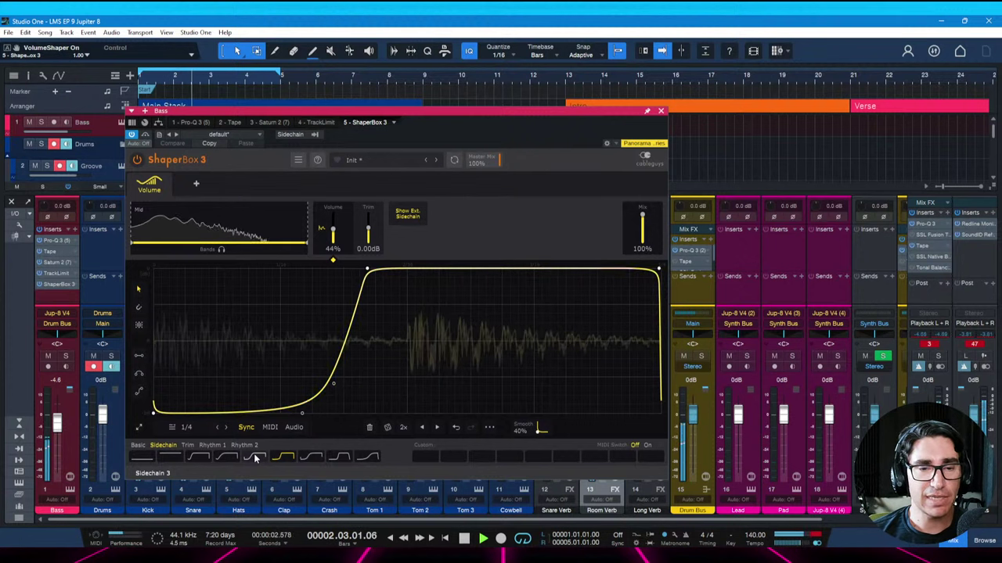
pyautogui.click(230, 458)
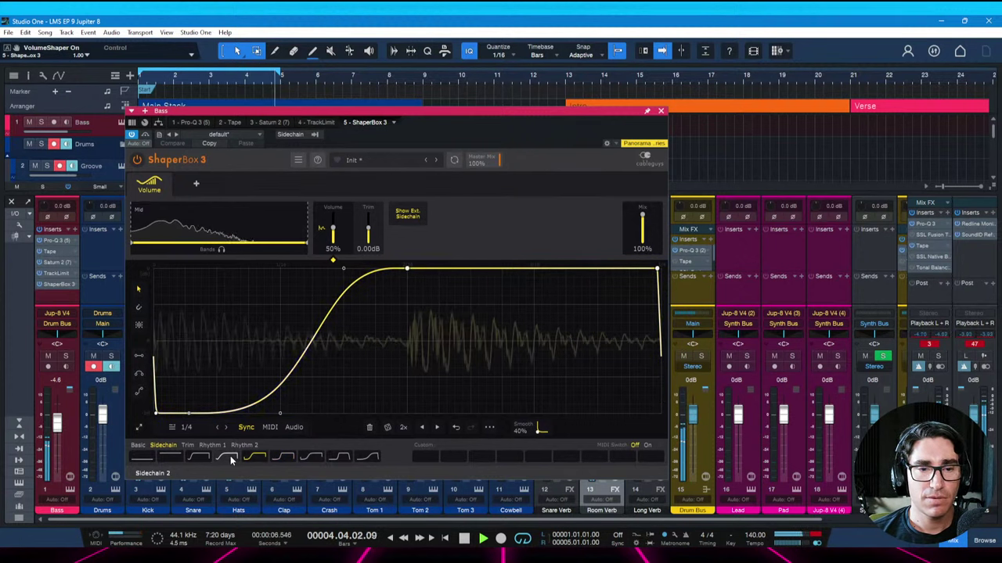
pyautogui.click(200, 456)
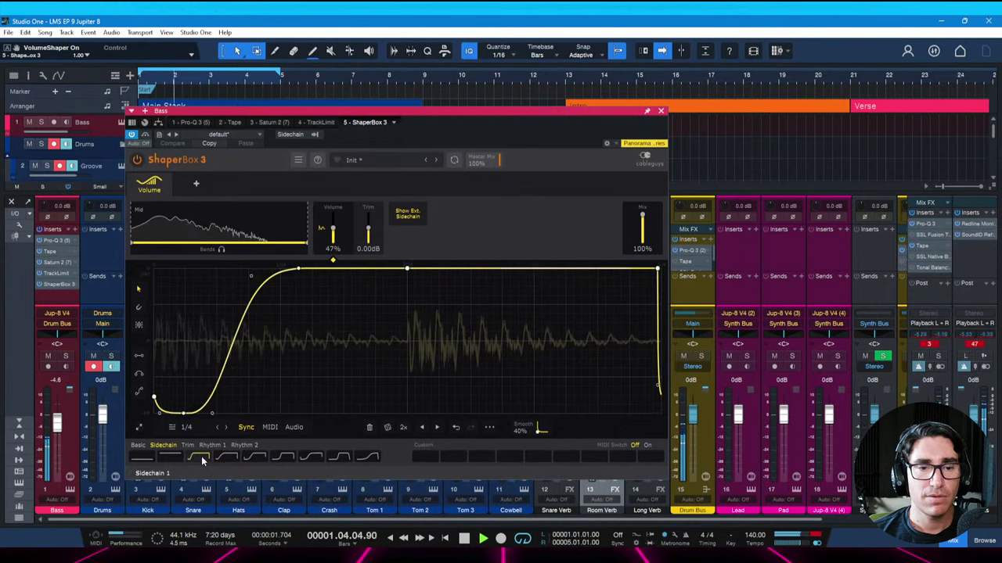
pyautogui.click(255, 458)
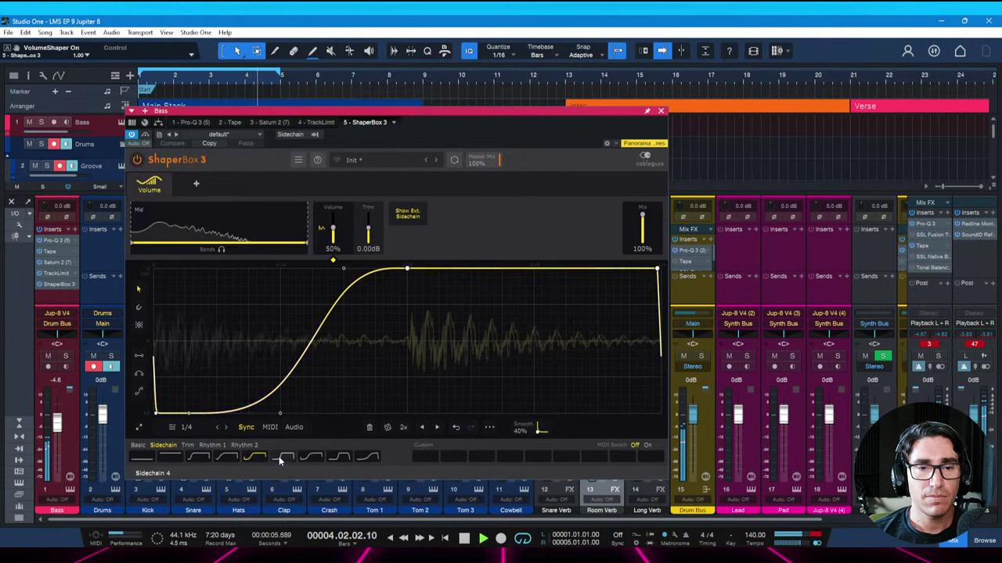
pyautogui.click(282, 457)
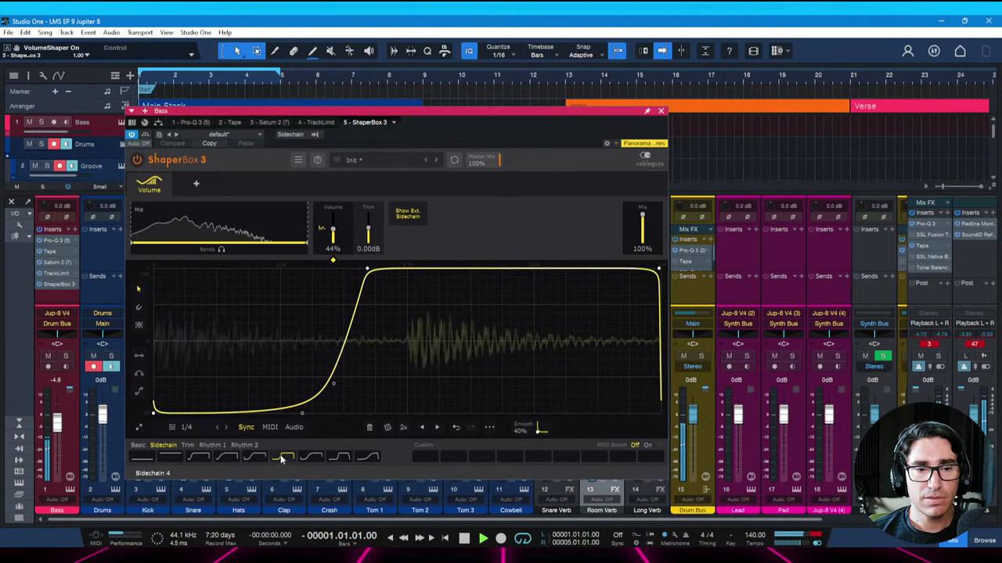
pyautogui.click(660, 110)
pyautogui.press('space')
pyautogui.hotkey('ctrl', 's')
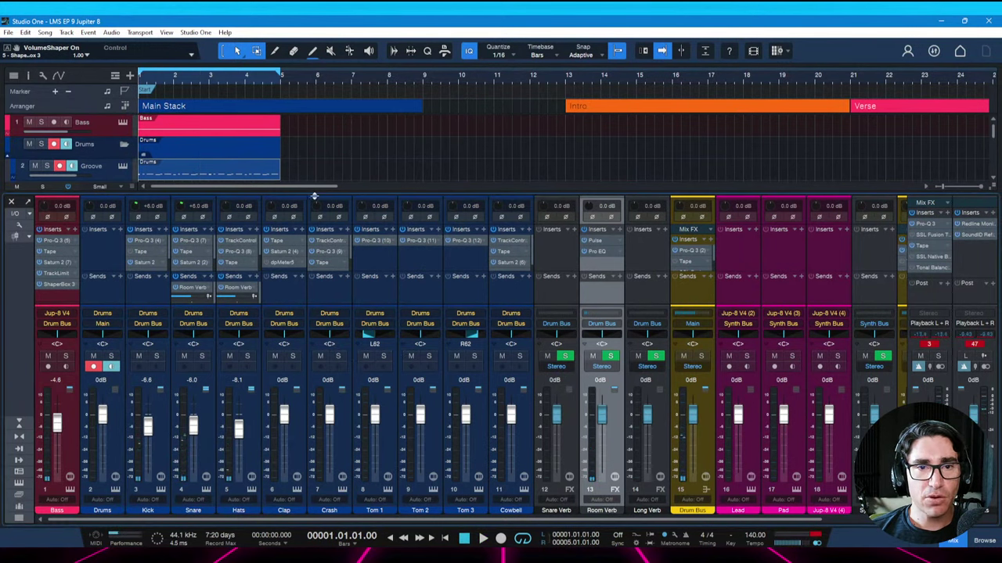
# Shrink the mixer to show more tracks in the arrangement, save the song, and play the loop briefly
pyautogui.moveTo(314, 196); pyautogui.dragTo(314, 278)
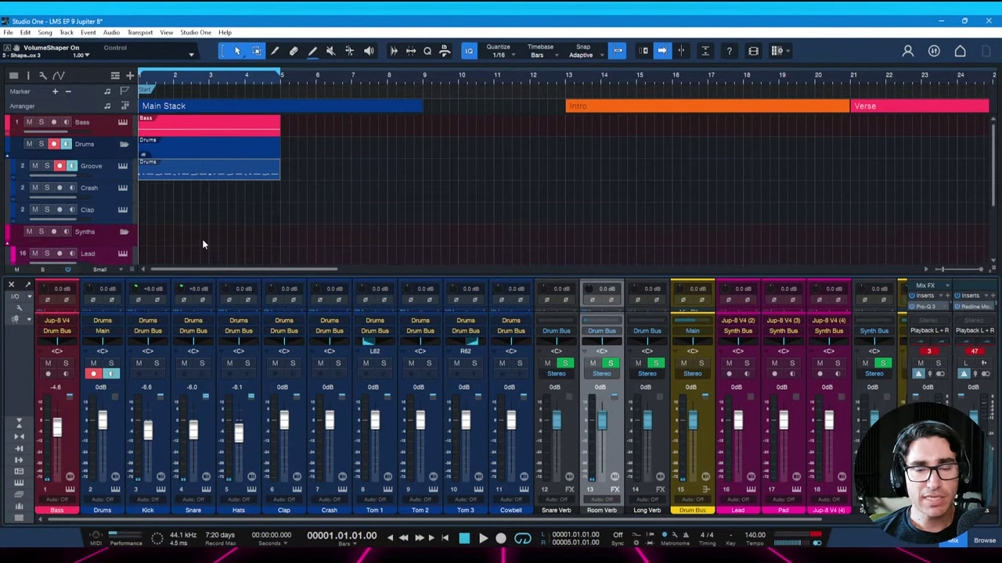
pyautogui.hotkey('ctrl', 's')
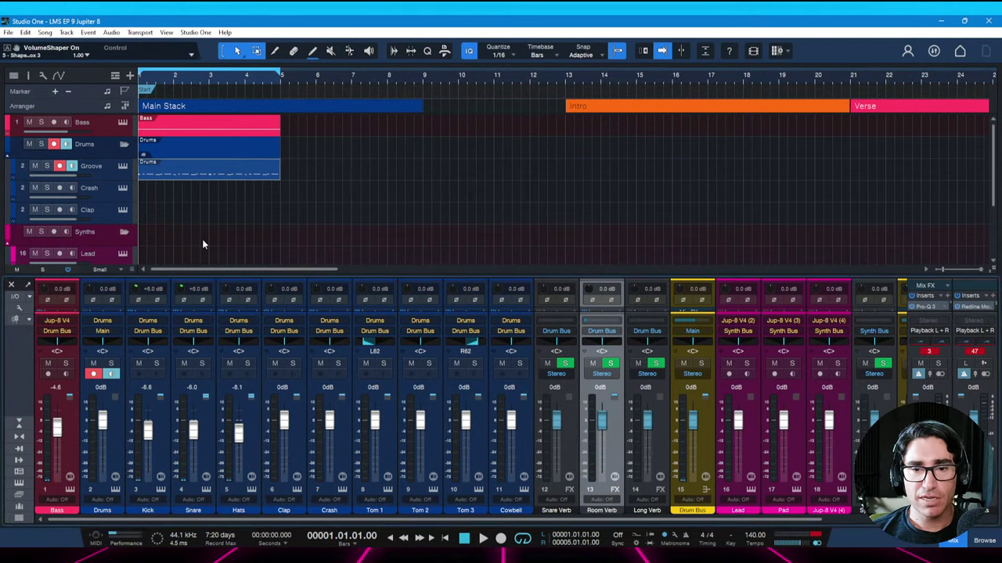
pyautogui.press('space')
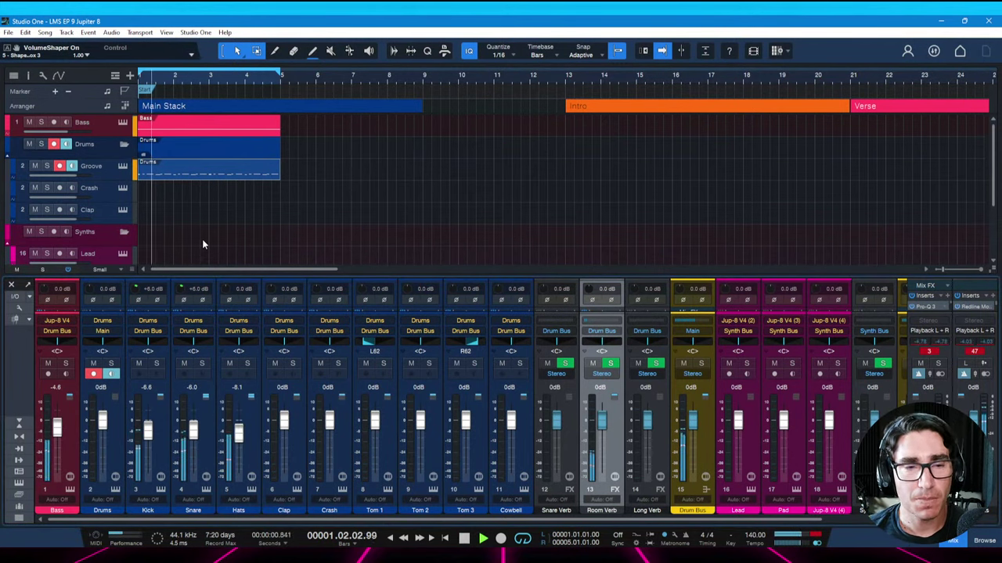
pyautogui.press('space')
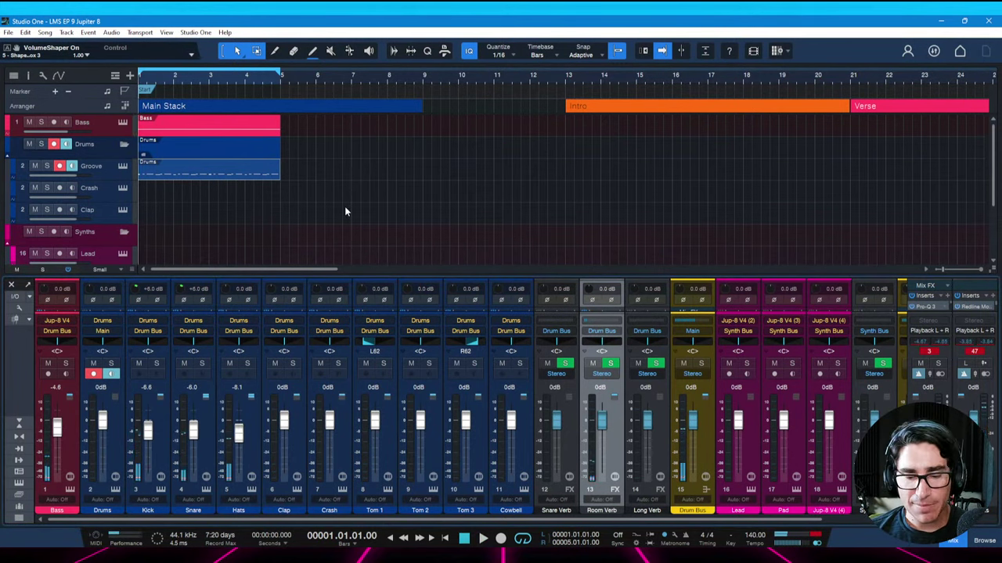
# Check the planned chord progression in the song notes, save the song, and close the notes
pyautogui.hotkey('ctrl', 'shift', 'i')
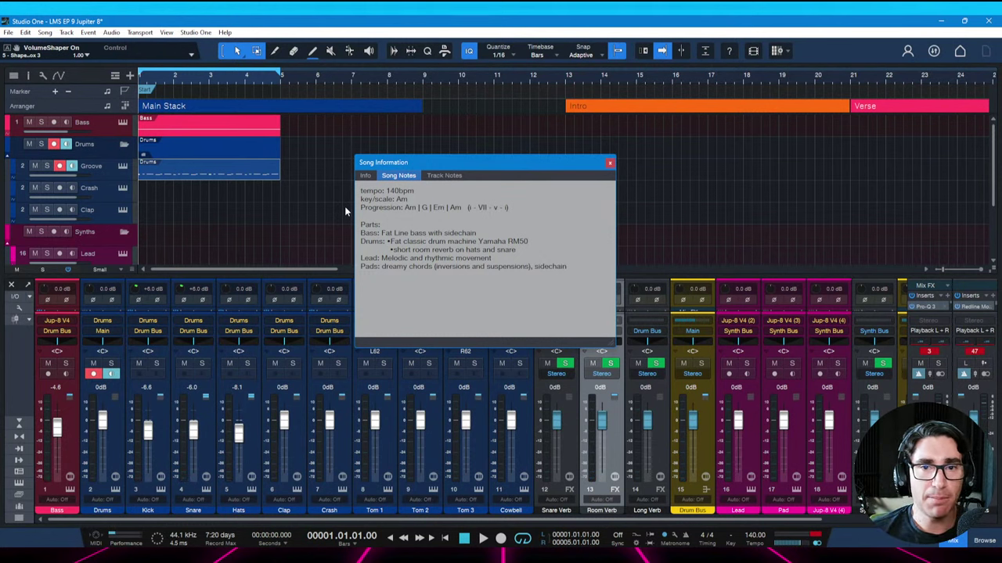
pyautogui.hotkey('ctrl', 's')
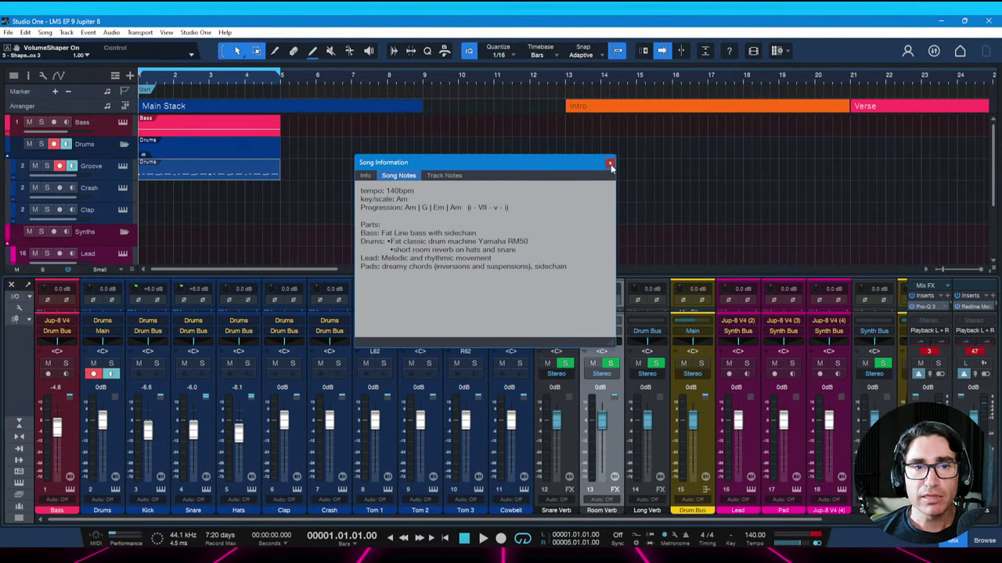
pyautogui.click(610, 164)
# Open the Bass part for note editing in an enlarged editor and transpose the bar 2 notes down to G1
pyautogui.doubleClick(191, 134)
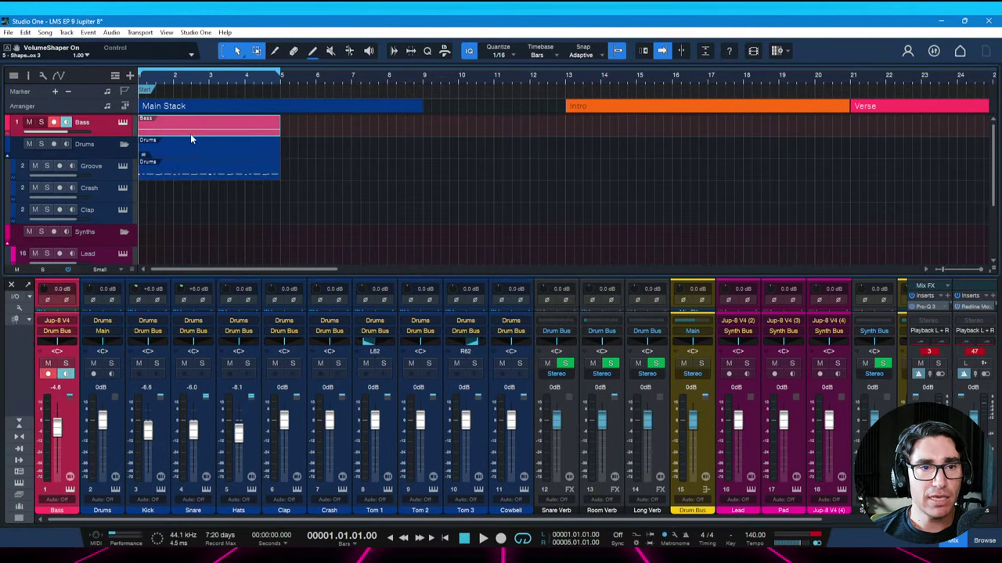
pyautogui.moveTo(284, 225); pyautogui.dragTo(274, 172)
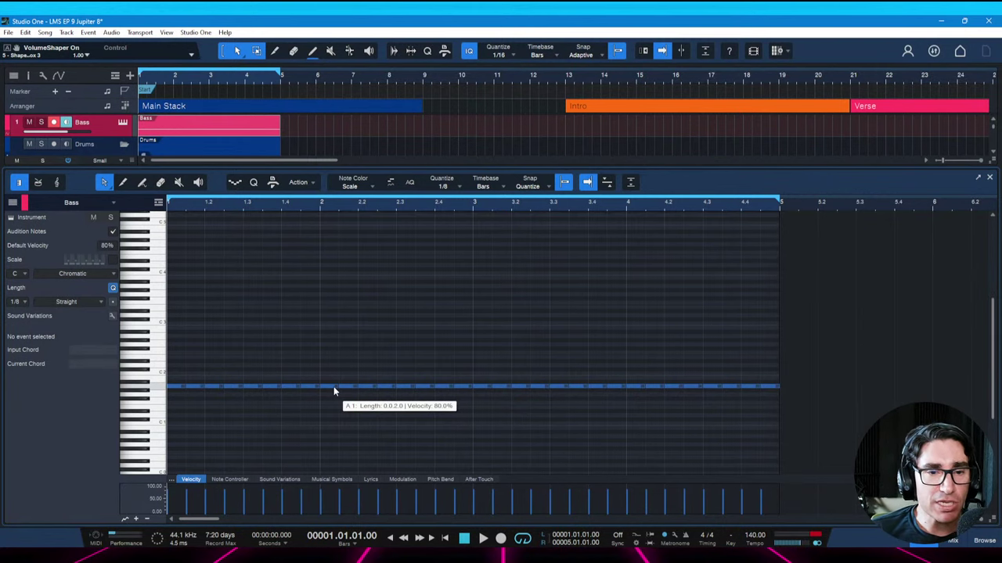
pyautogui.moveTo(322, 382); pyautogui.dragTo(473, 401)
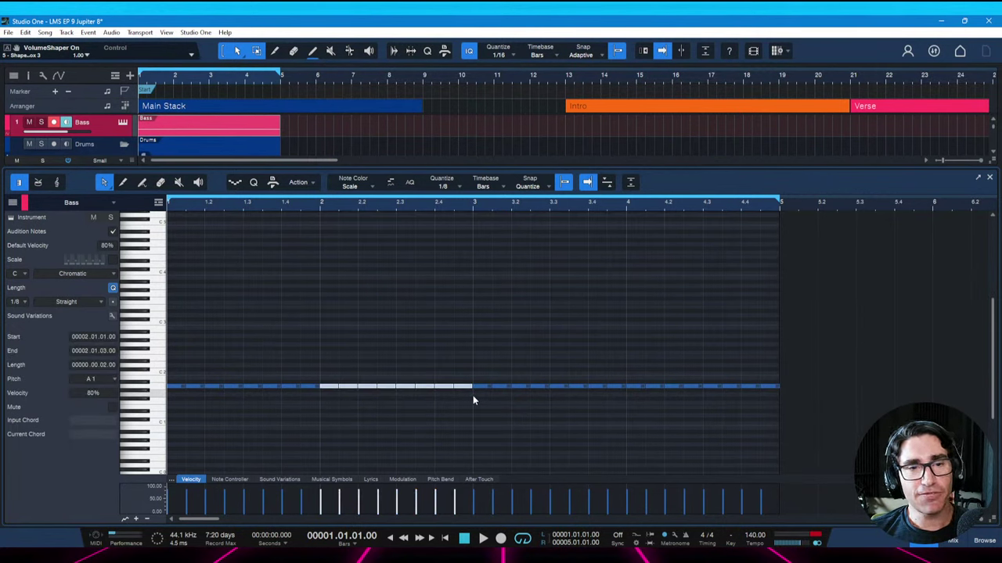
pyautogui.press('Down')
pyautogui.press('Down')
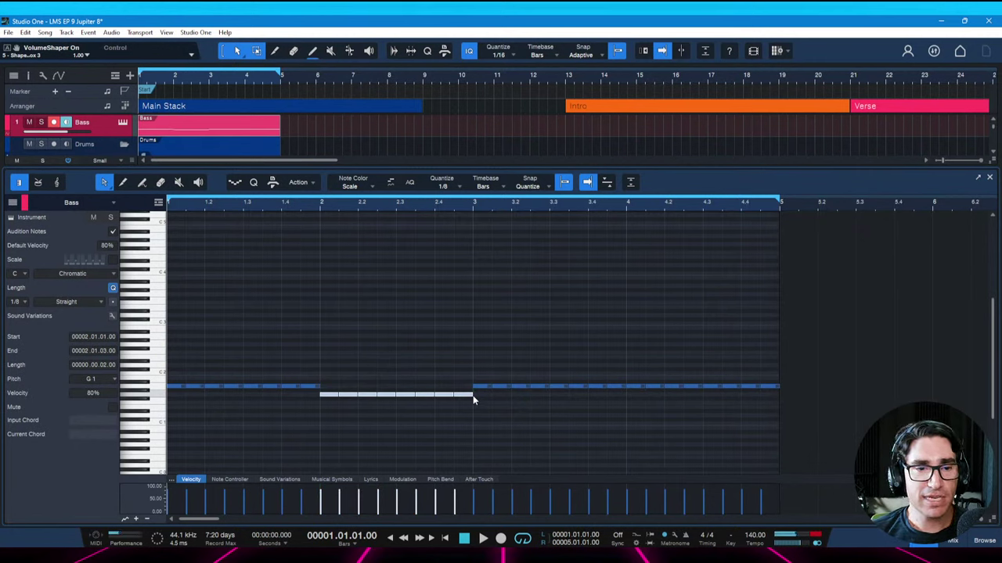
# Transpose the Bass notes in bar 3 down to E1 and deselect them
pyautogui.moveTo(470, 380); pyautogui.dragTo(628, 396)
pyautogui.press('Down')
pyautogui.press('Down')
pyautogui.press('Down')
pyautogui.press('Down')
pyautogui.press('Down')
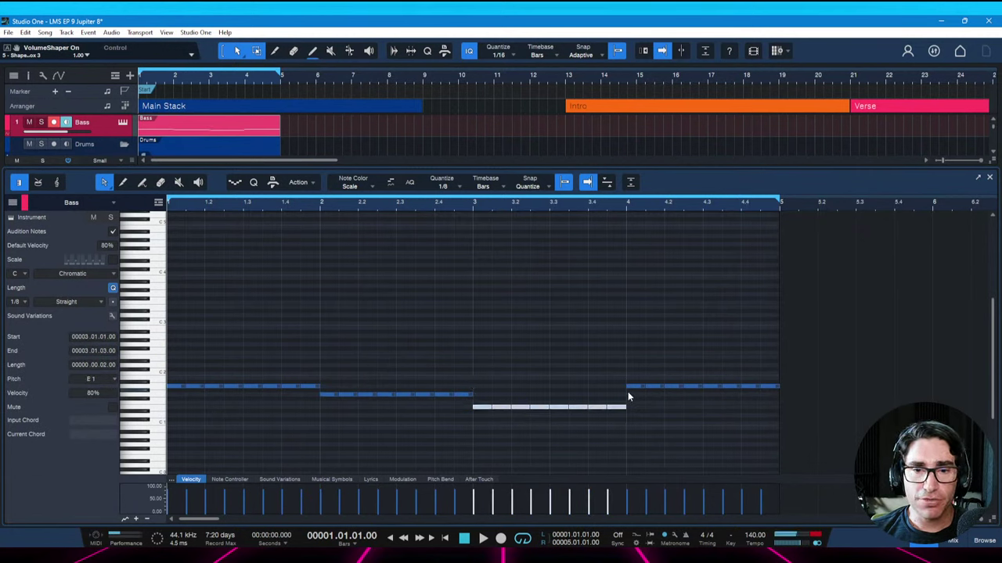
pyautogui.click(619, 379)
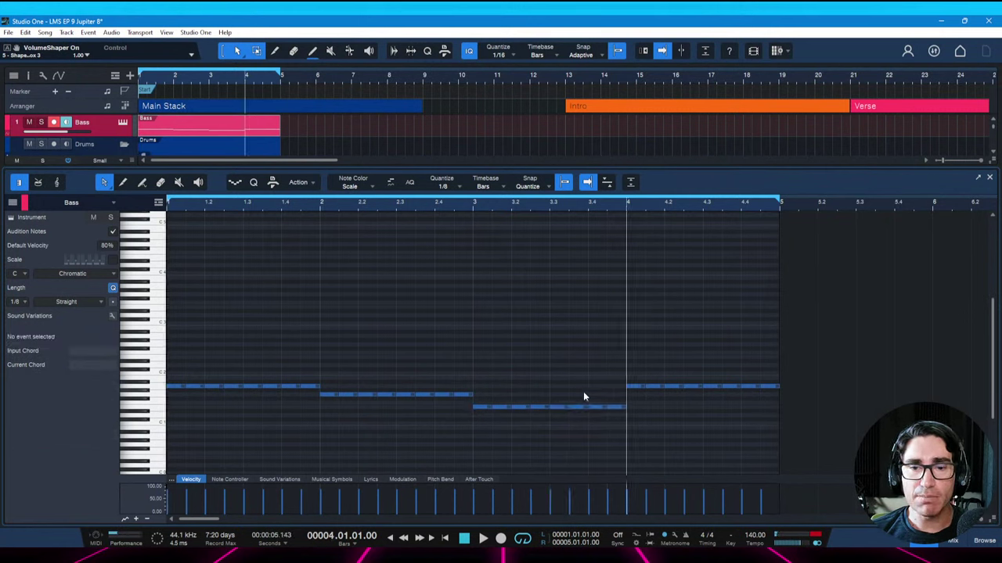
# Save the song and play the Bass progression from the start of the loop
pyautogui.hotkey('ctrl', 's')
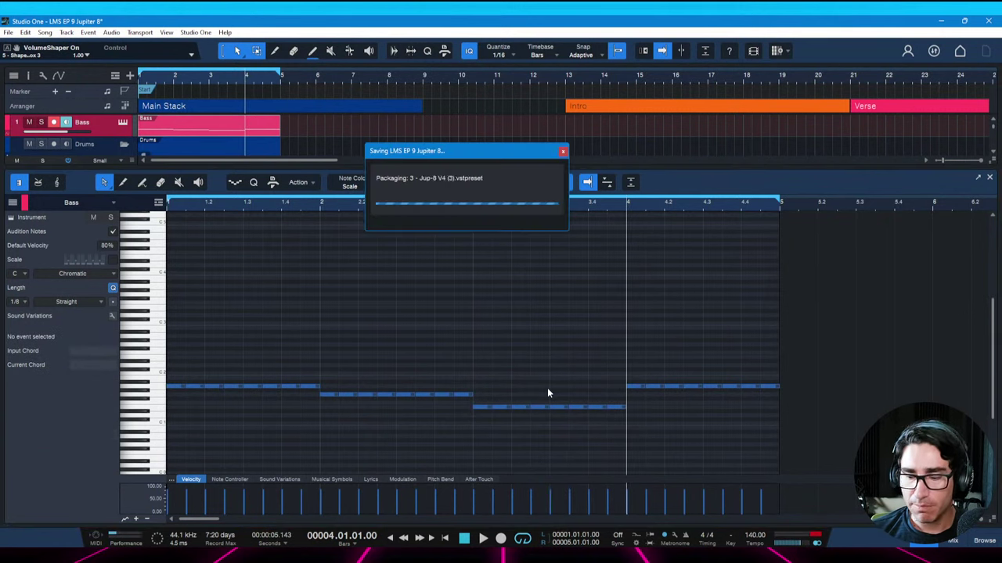
pyautogui.press('Home')
pyautogui.press('space')
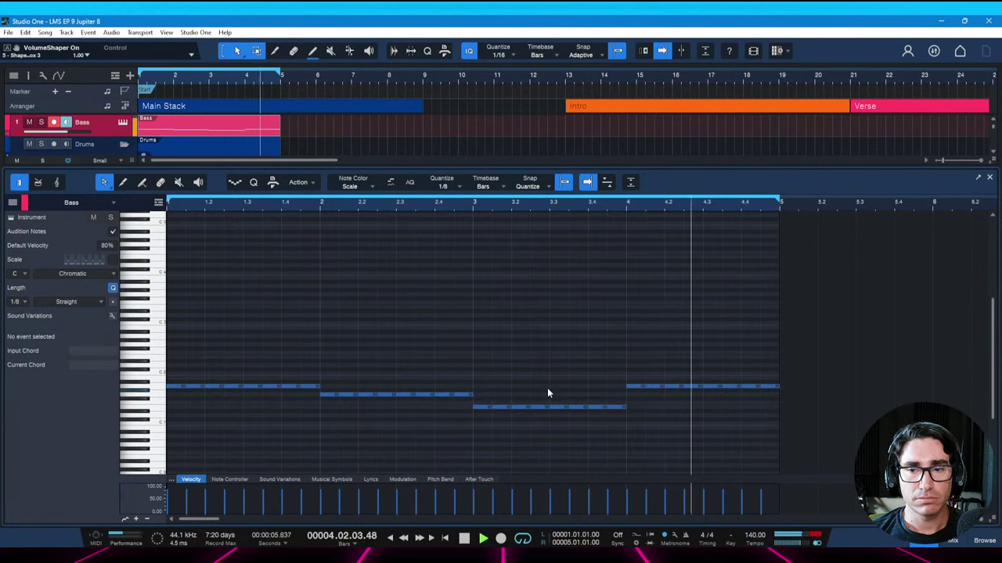
pyautogui.press('space')
# Transpose the Bass notes in bar 4 down to F1, play the loop and save the song
pyautogui.moveTo(627, 381); pyautogui.dragTo(773, 394)
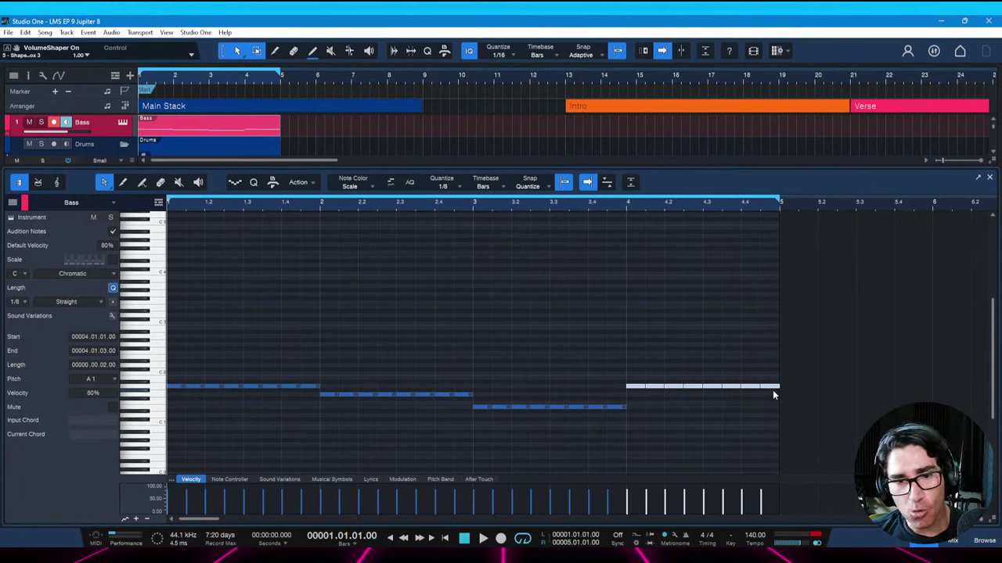
pyautogui.press('Down')
pyautogui.press('Down')
pyautogui.press('Down')
pyautogui.press('Down')
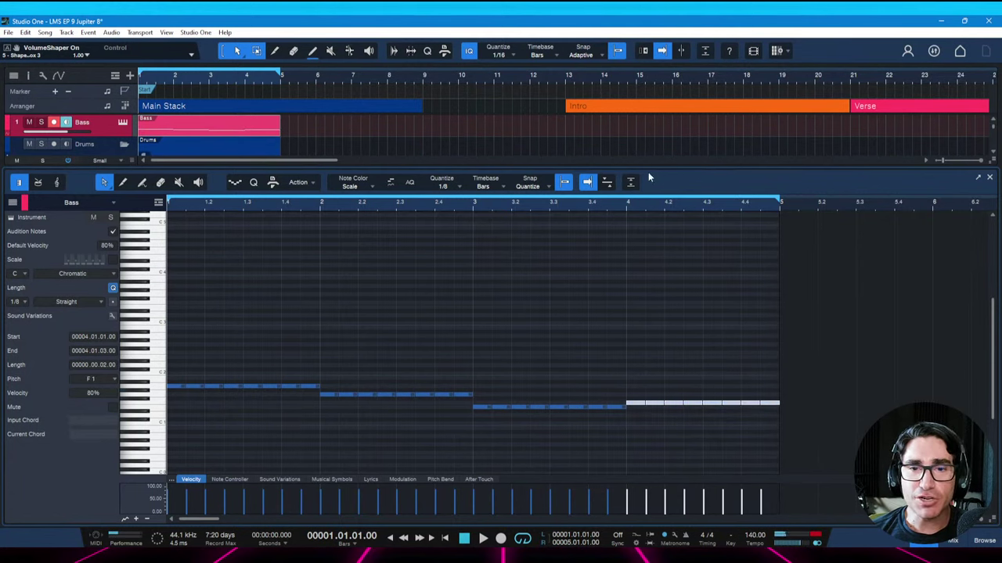
pyautogui.click(466, 205)
pyautogui.press('space')
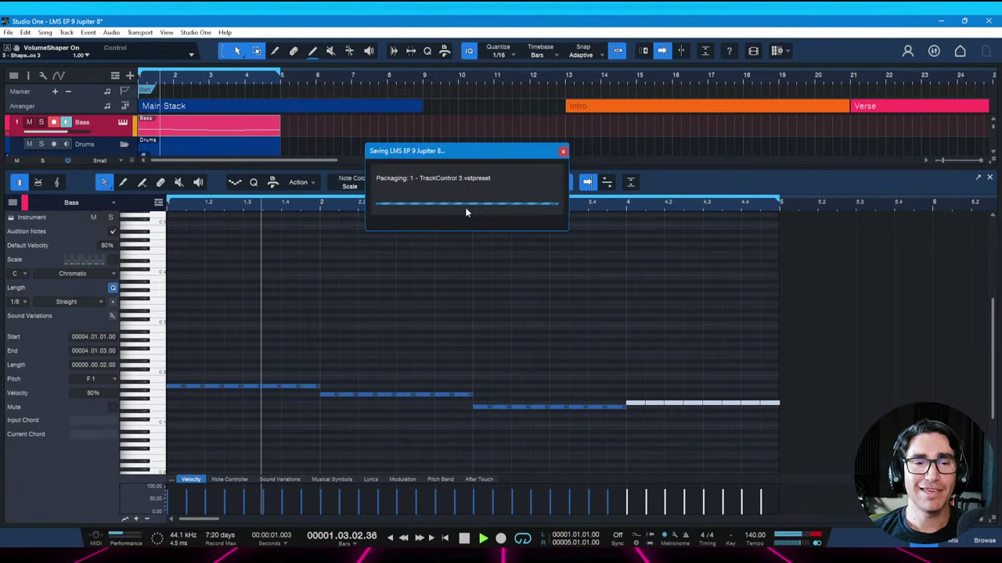
# Set the Envelope 2 decay in the Bass's Jup-8 V to 1163 ms during playback, close it, save the song and stop playback
pyautogui.click(123, 124)
pyautogui.moveTo(814, 251); pyautogui.dragTo(814, 260)
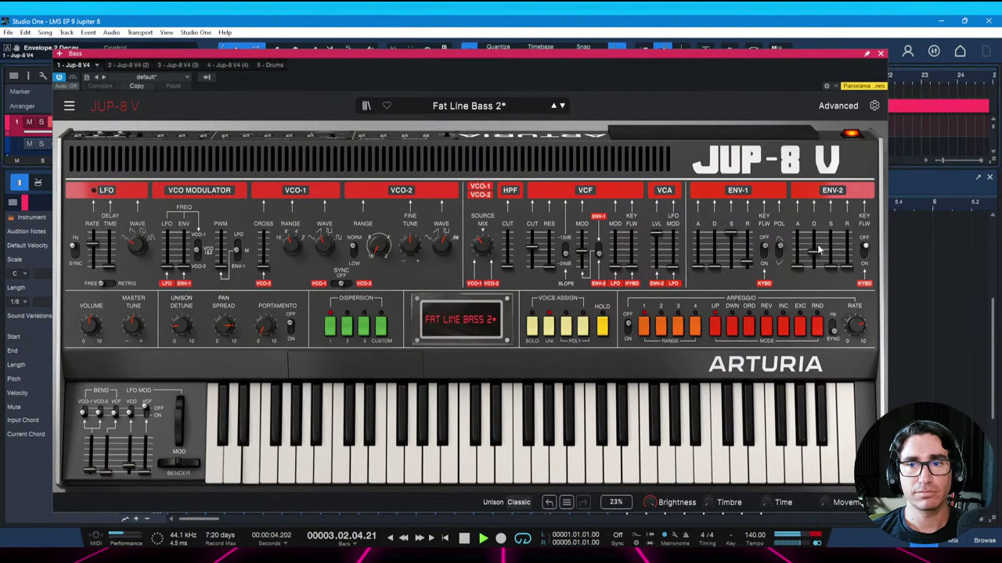
pyautogui.click(882, 55)
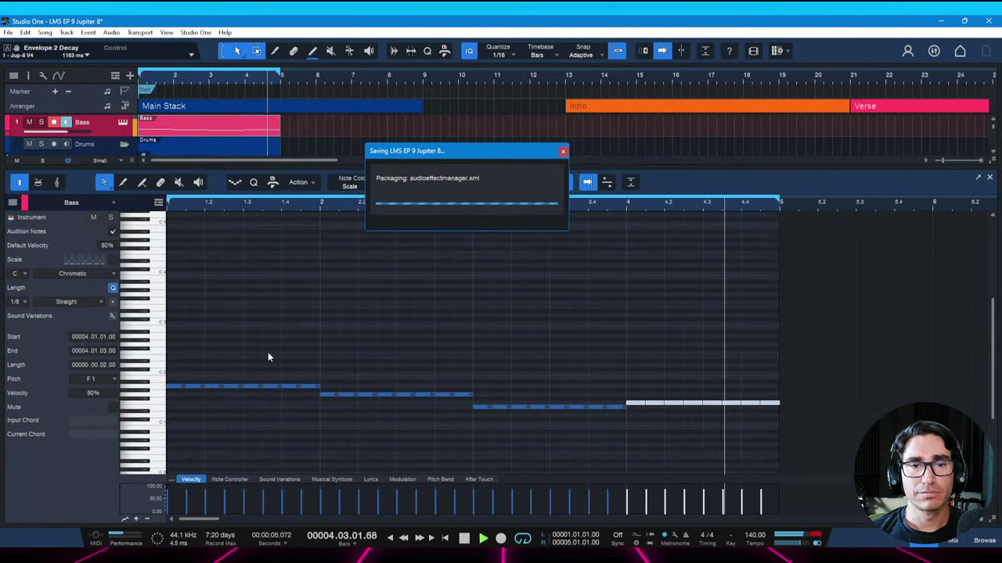
pyautogui.press('space')
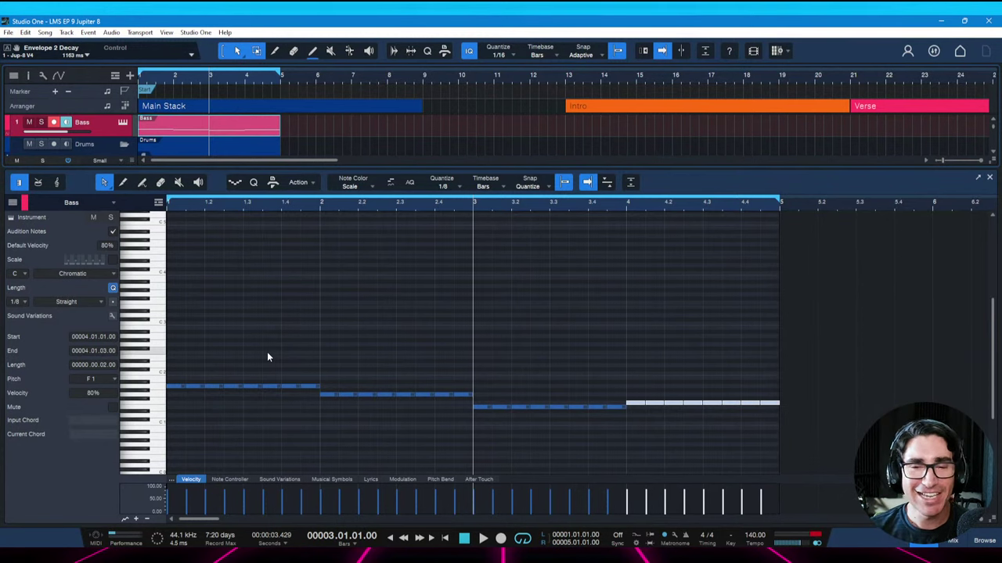
# Create an empty part on the Pad track spanning bars 1 to 4 and open it for note editing
pyautogui.press(',')
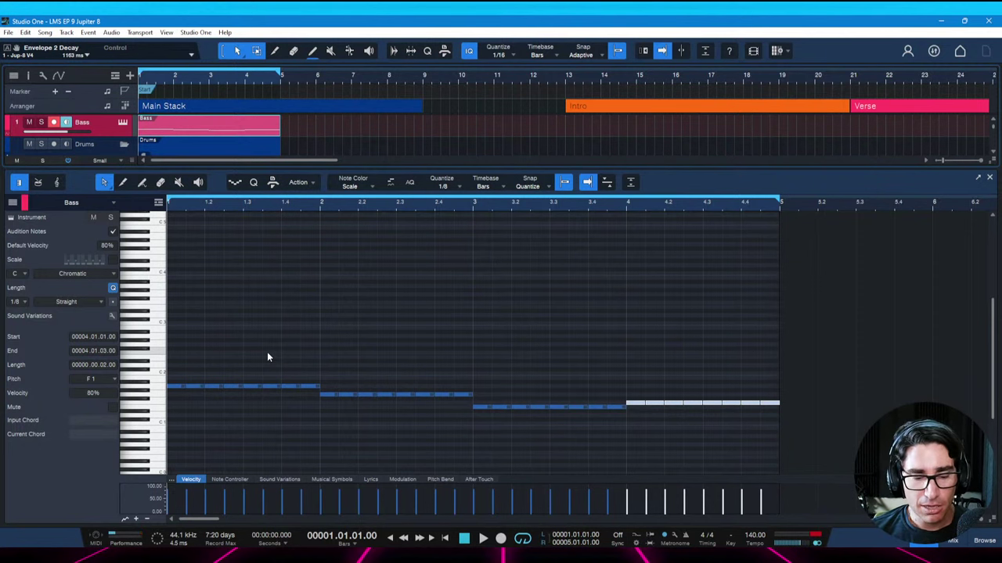
pyautogui.press('F3')
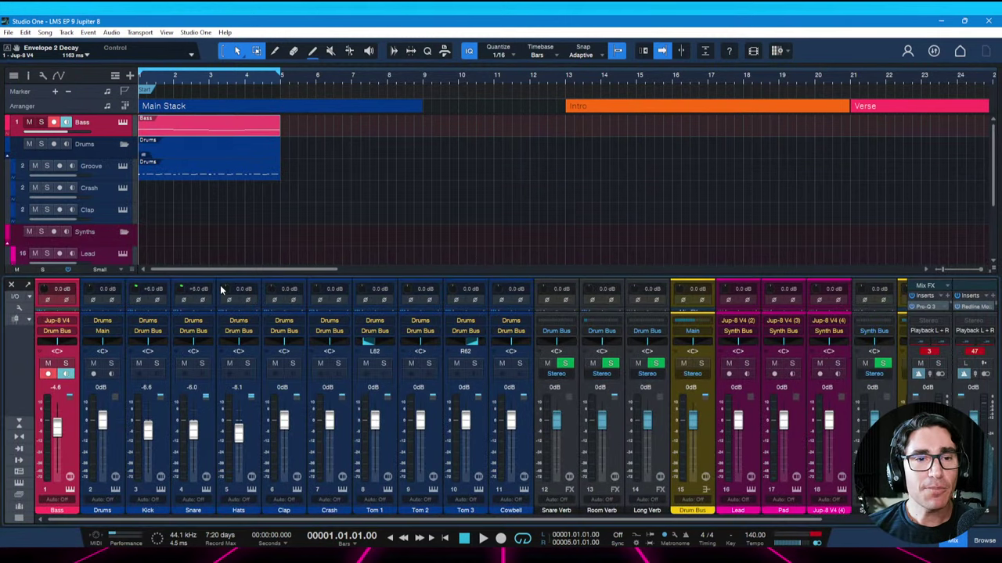
pyautogui.scroll(-3, 117, 231)
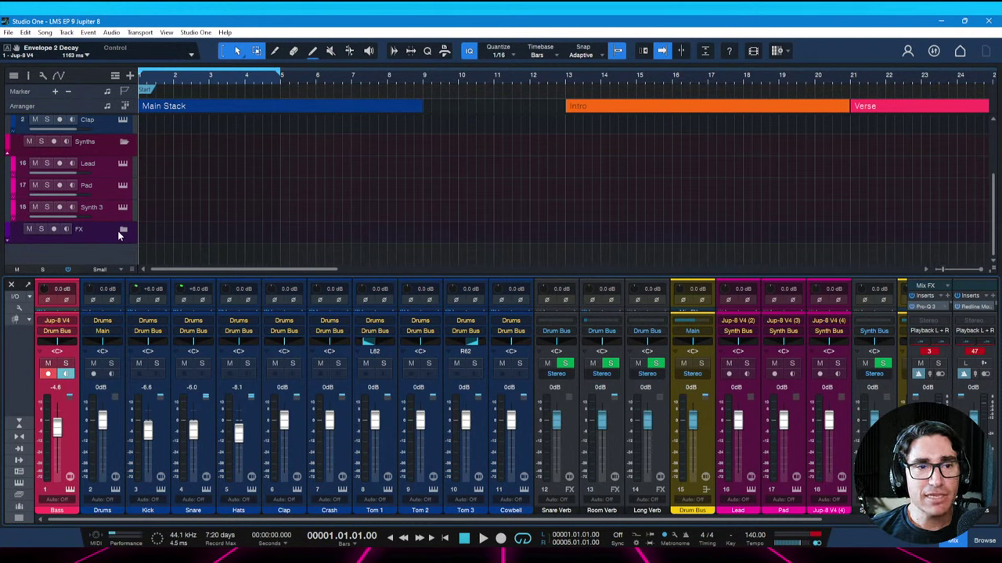
pyautogui.click(100, 188)
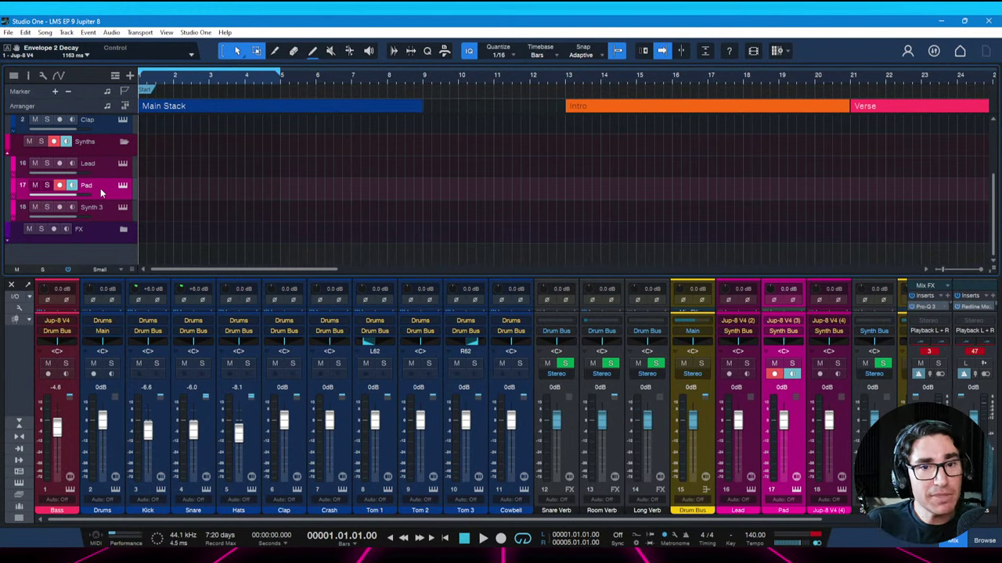
pyautogui.doubleClick(141, 197)
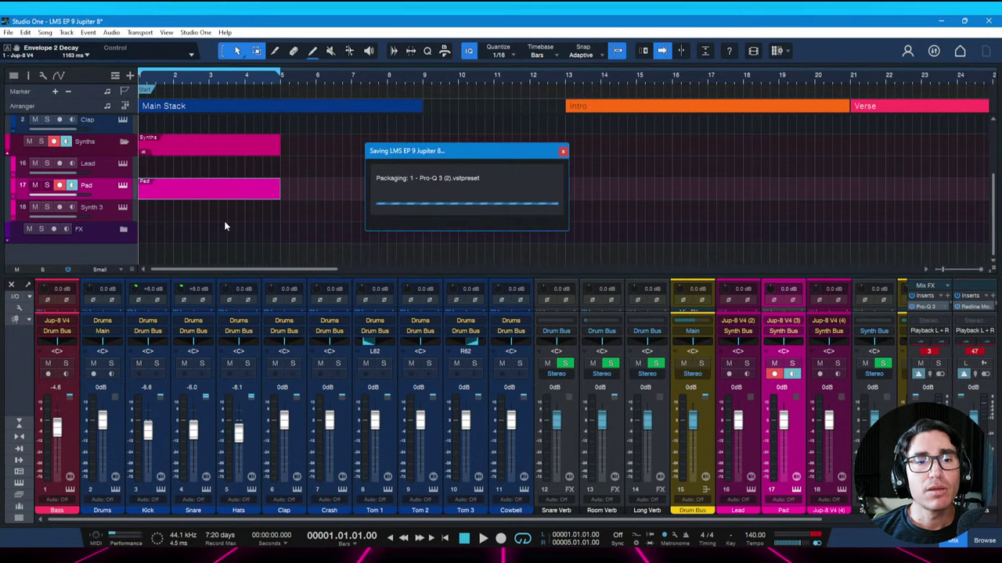
pyautogui.doubleClick(183, 198)
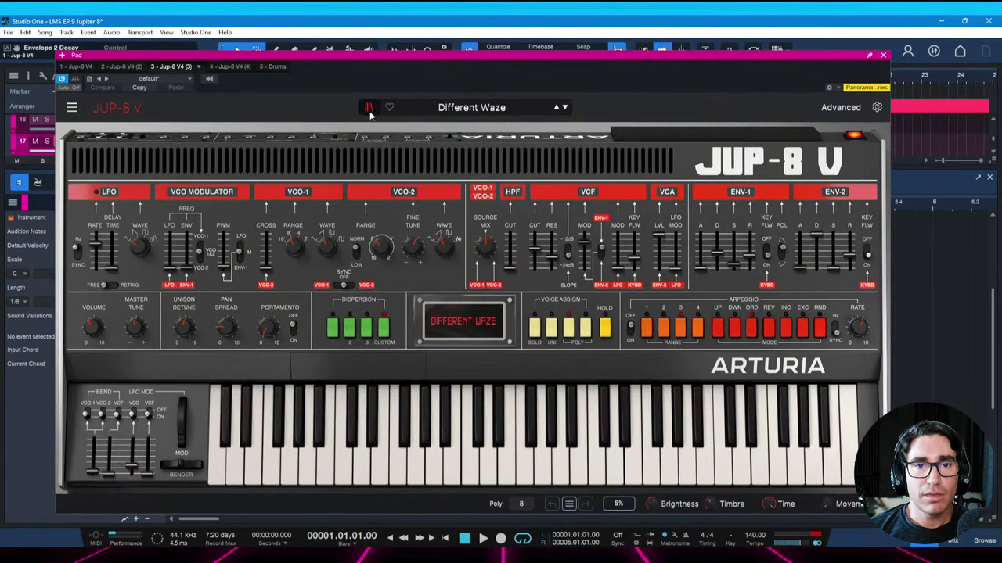
# Browse the User bank of presets in the Pad's Jup-8 V and sort them by type
pyautogui.click(369, 108)
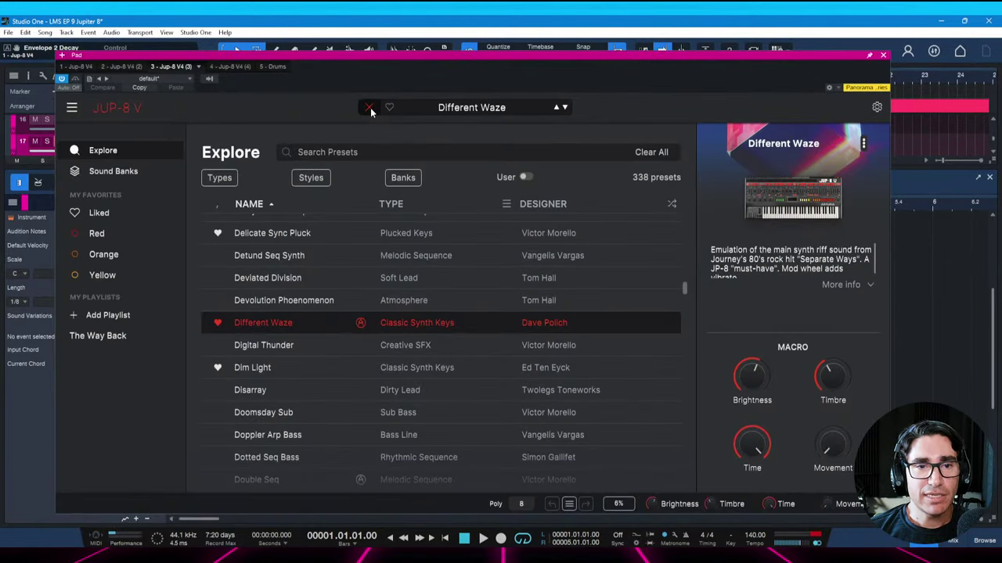
pyautogui.click(403, 178)
pyautogui.click(364, 224)
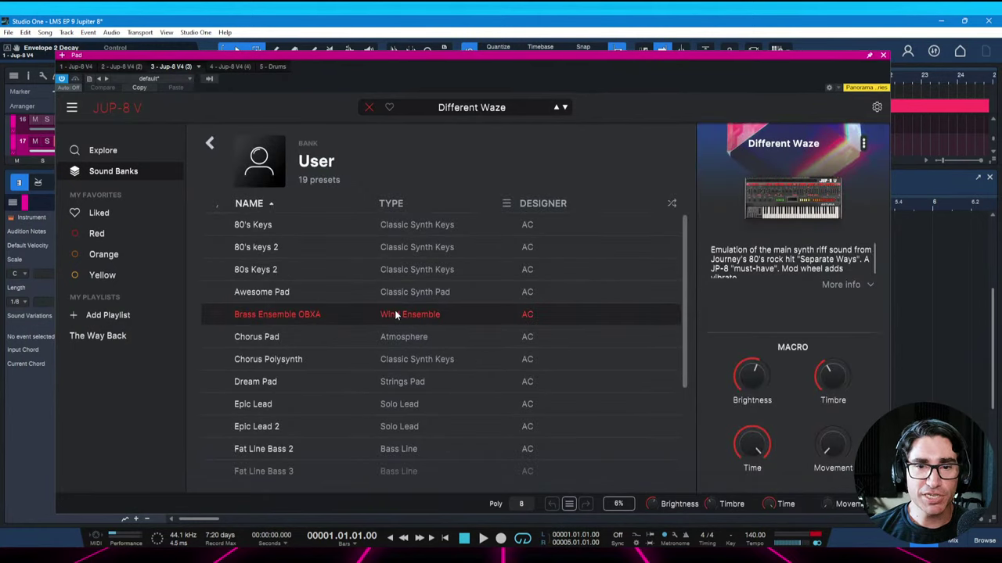
pyautogui.scroll(-3, 396, 315)
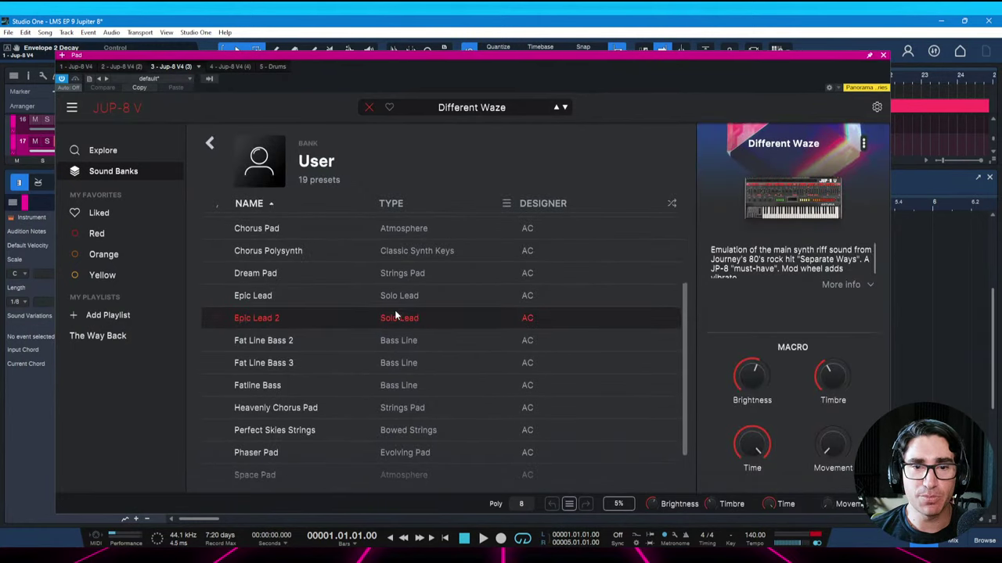
pyautogui.scroll(-2, 395, 314)
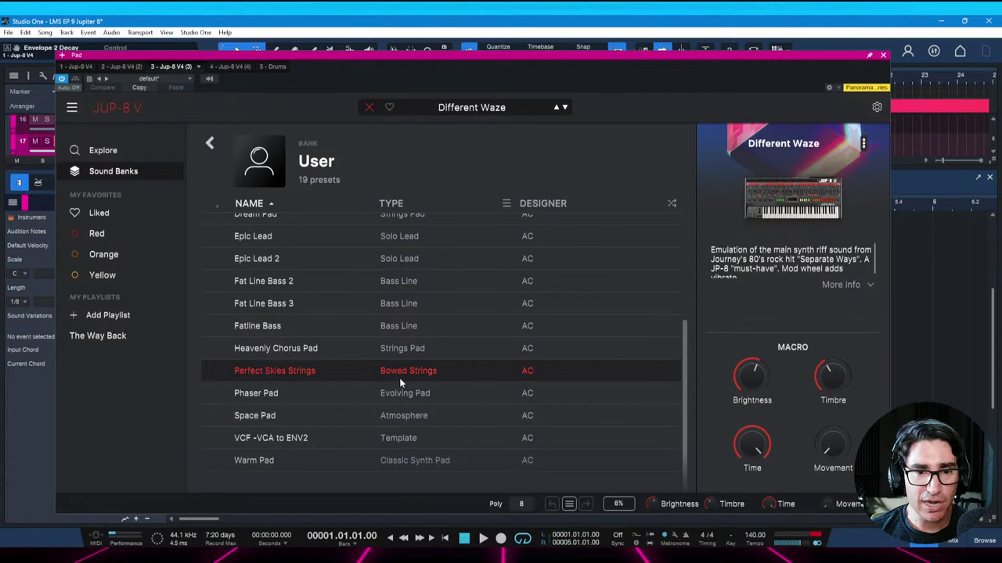
pyautogui.click(391, 204)
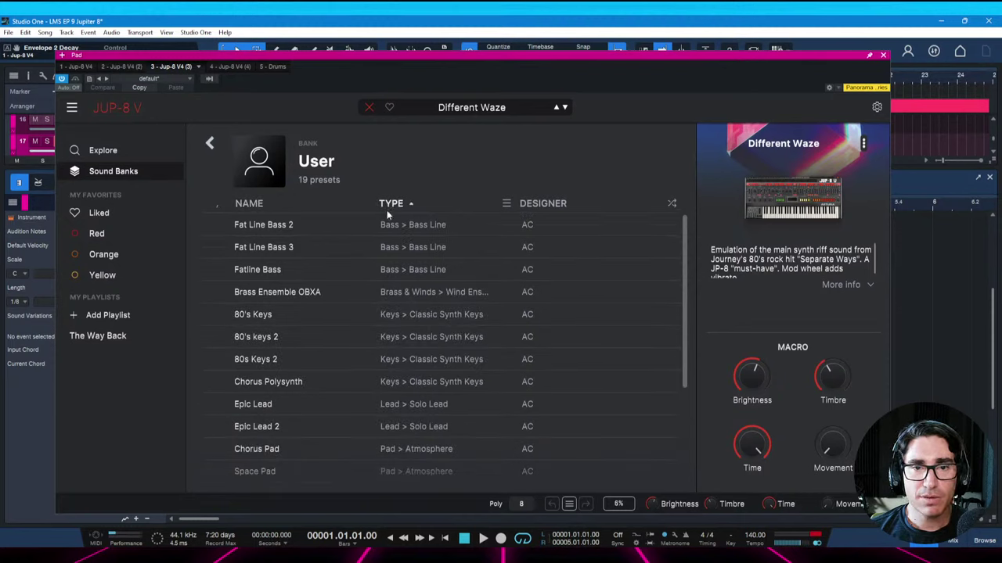
# Load the Phaser Pad preset into the Pad's Jup-8 V, audition it, close the instrument and save the song
pyautogui.click(285, 319)
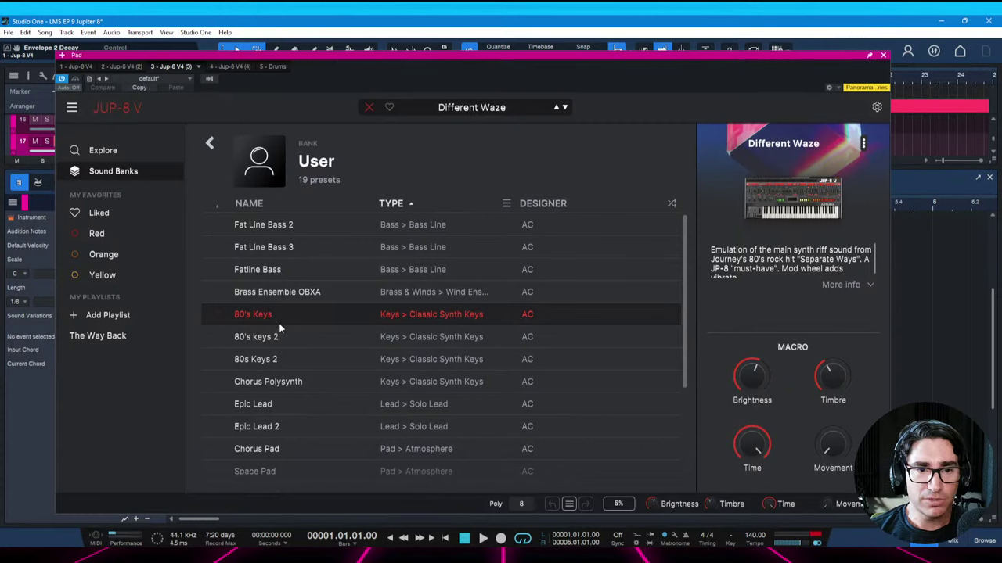
pyautogui.click(358, 405)
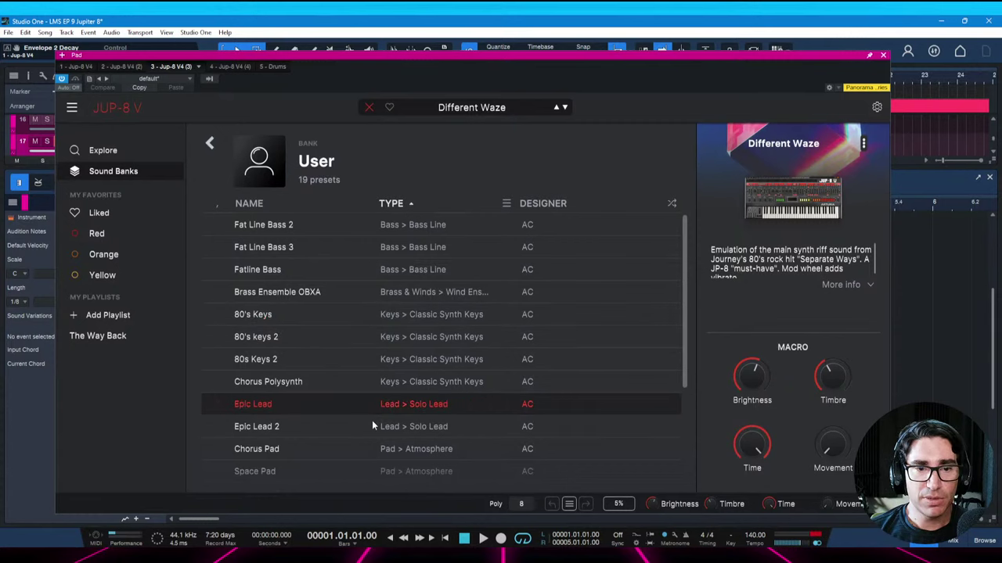
pyautogui.scroll(-1, 372, 421)
pyautogui.click(405, 443)
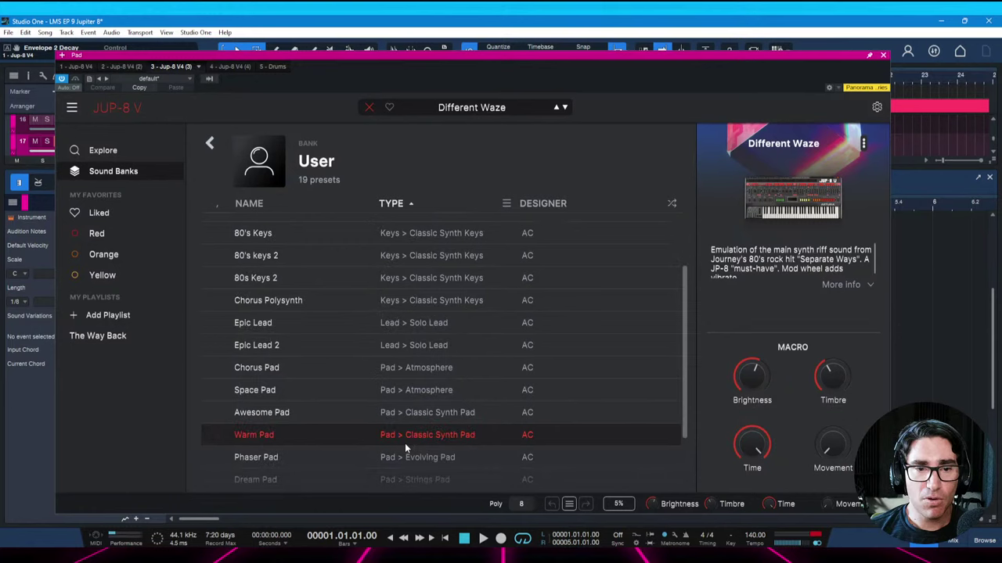
pyautogui.doubleClick(405, 457)
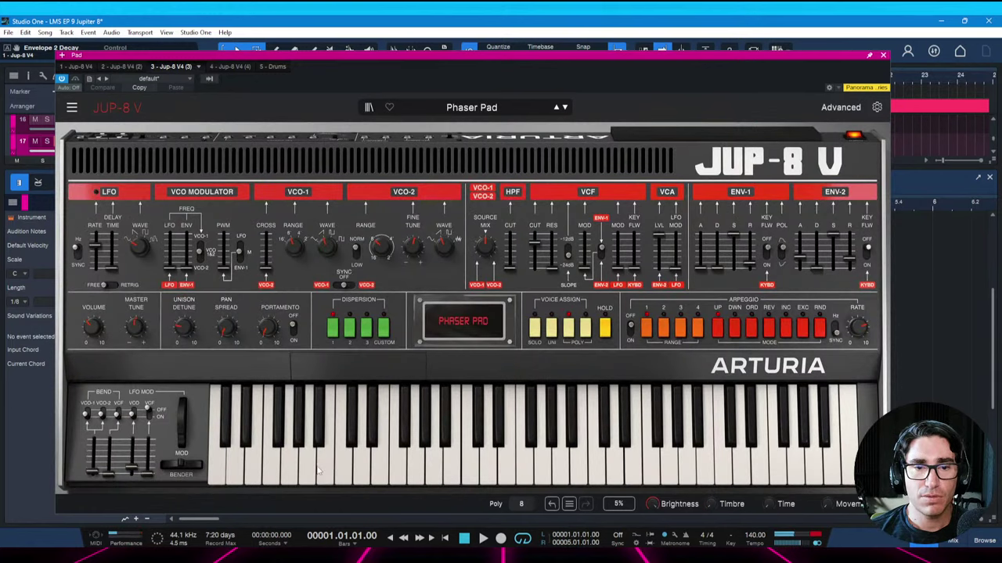
pyautogui.click(348, 470)
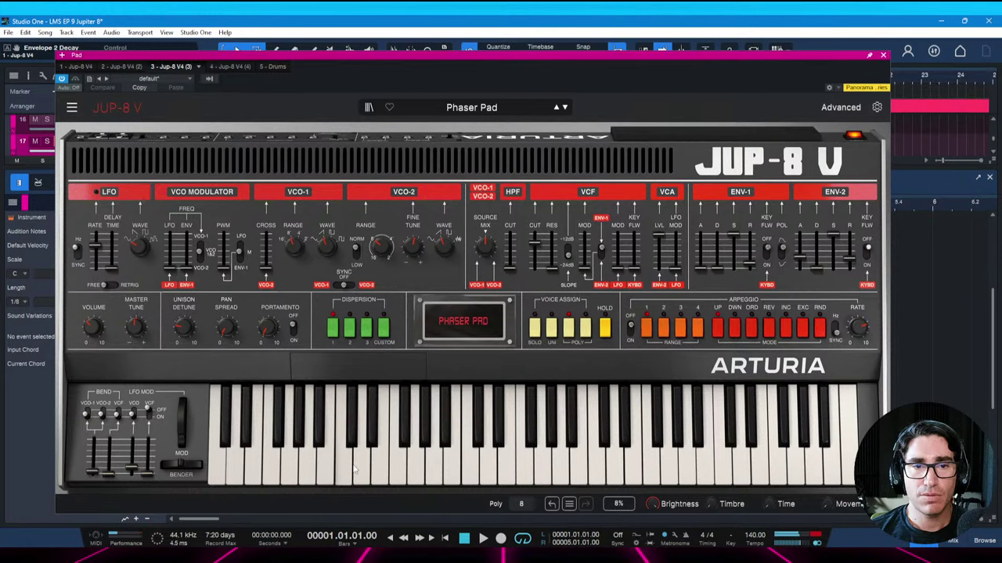
pyautogui.hotkey('ctrl', 's')
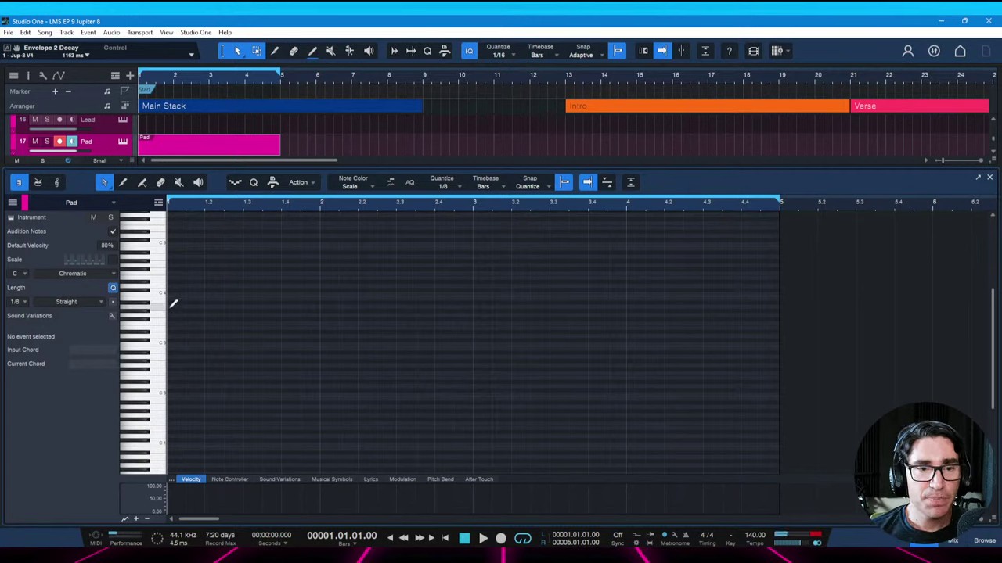
# Enter a one-bar A minor chord (A3, C4, E4) in bar 1 of the Pad part and save the song
pyautogui.moveTo(174, 304); pyautogui.dragTo(319, 315)
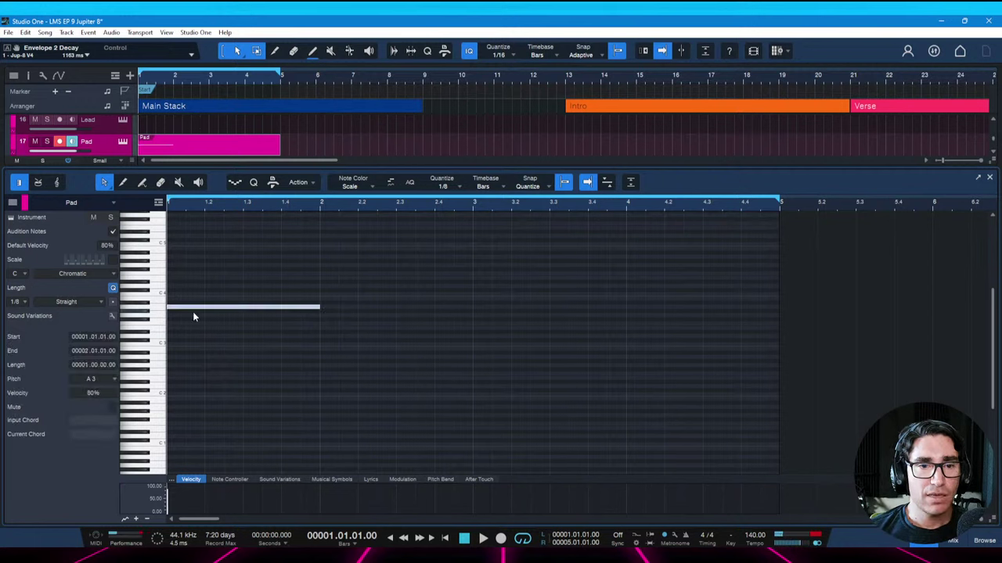
pyautogui.moveTo(193, 313); pyautogui.dragTo(188, 284)
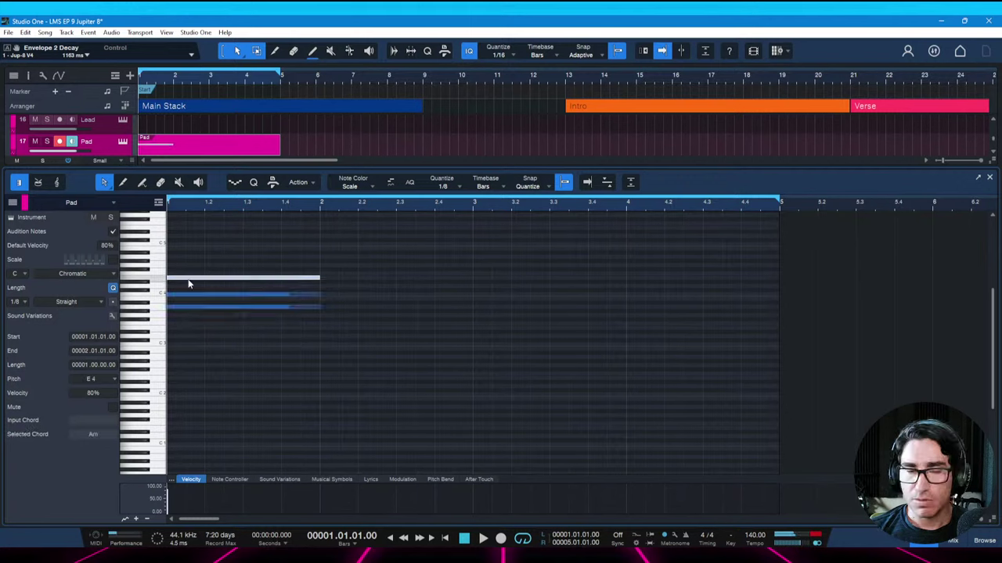
pyautogui.press('f')
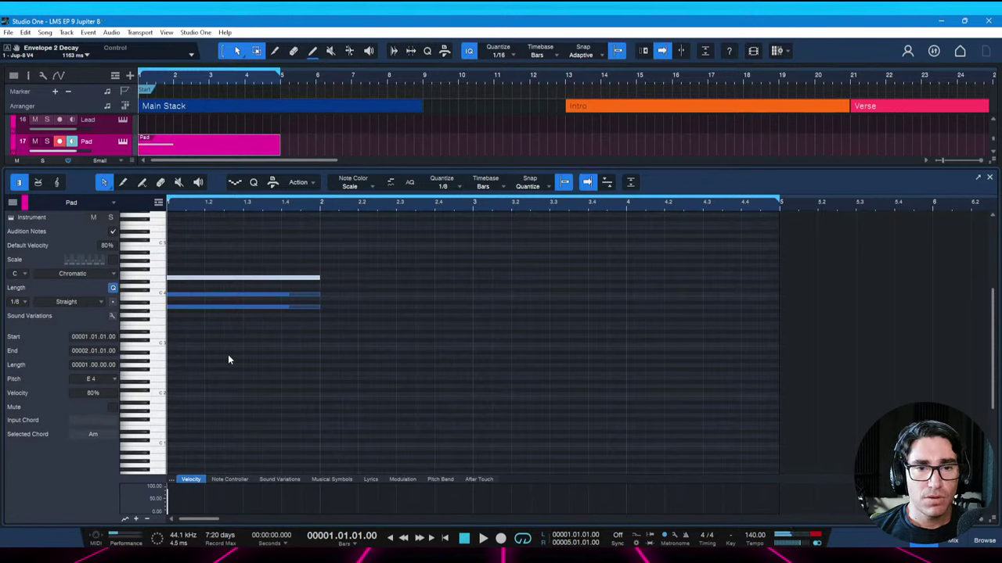
# Duplicate the Pad chord into bar 2, transpose it down two semitones and raise its middle note to B3 for G major
pyautogui.hotkey('ctrl', 'a')
pyautogui.press('d')
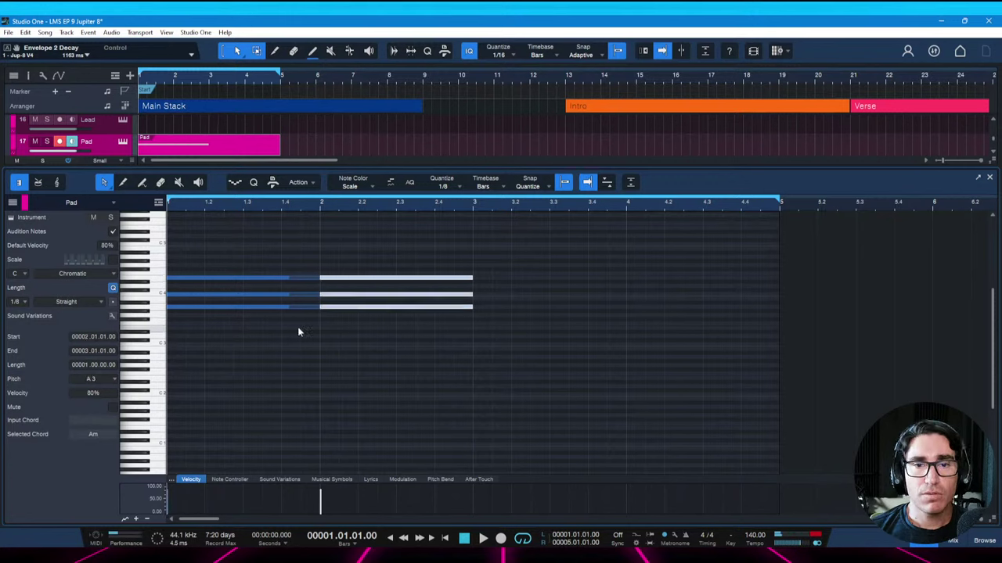
pyautogui.press('space')
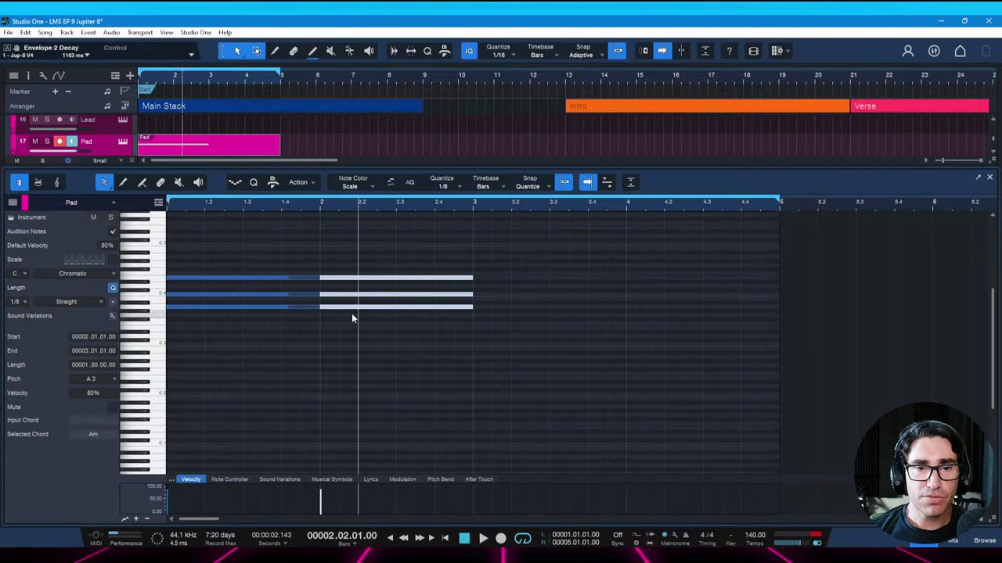
pyautogui.press('space')
pyautogui.press('Down')
pyautogui.press('Down')
pyautogui.click(341, 308)
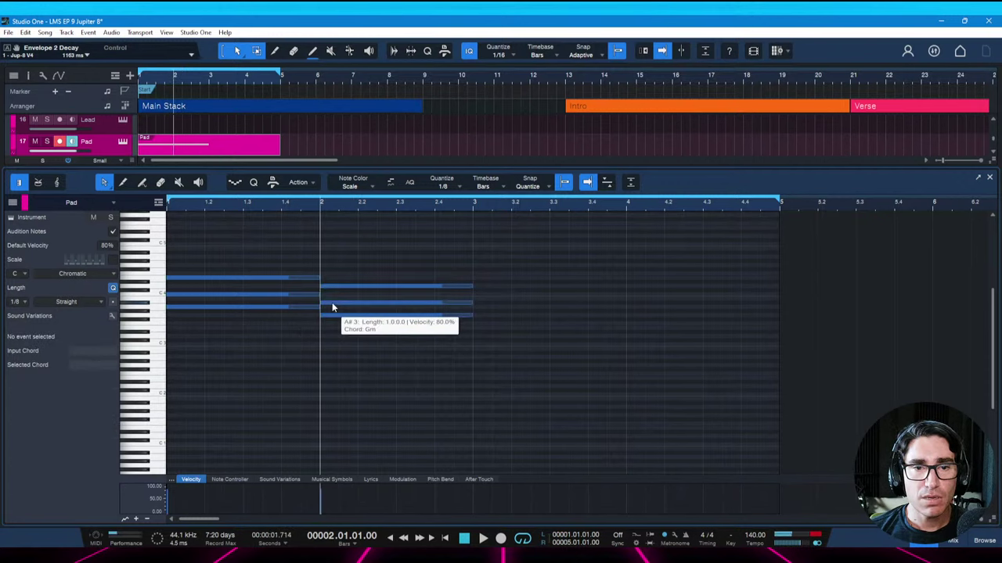
# Duplicate the bar 2 Pad chord into bar 3, transpose it down three semitones and lower its middle note to G3 for E minor
pyautogui.moveTo(331, 251); pyautogui.dragTo(396, 367)
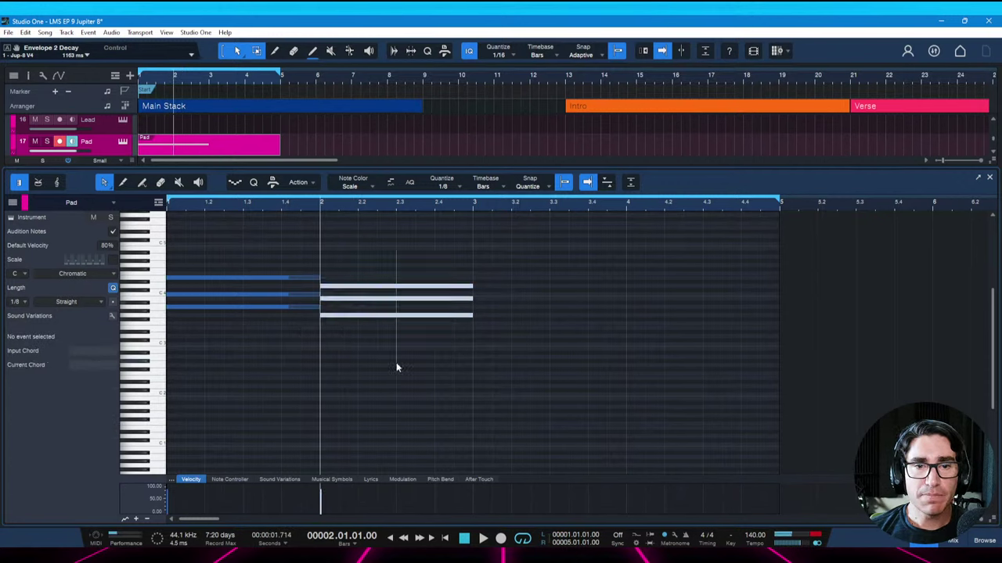
pyautogui.hotkey('ctrl', 'd')
pyautogui.press('Down')
pyautogui.press('Down')
pyautogui.press('Down')
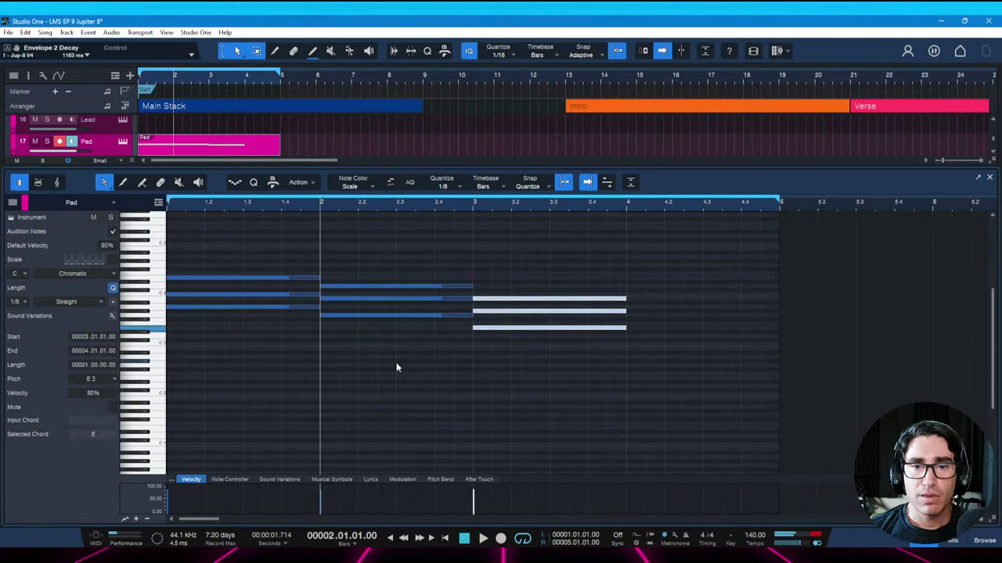
pyautogui.click(486, 312)
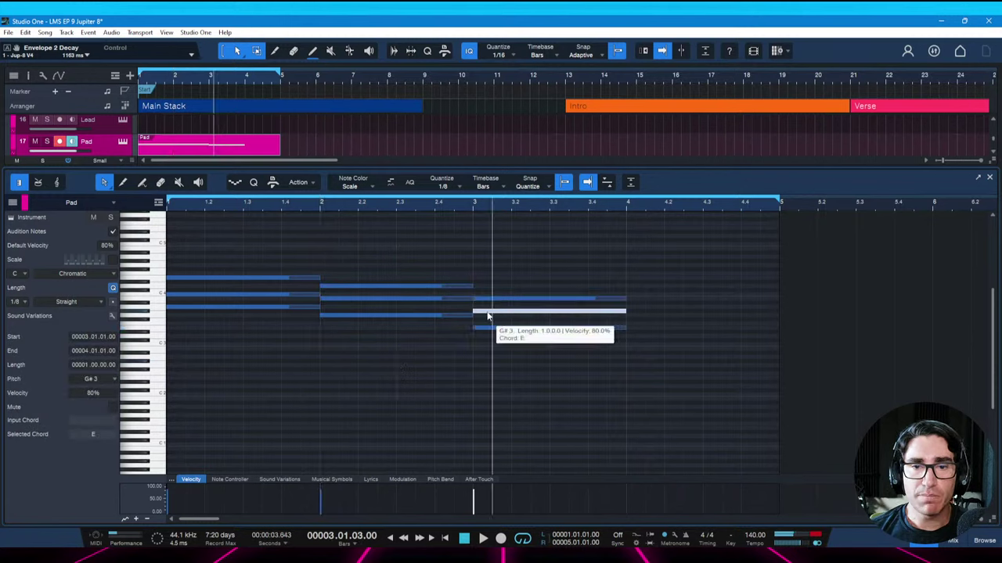
pyautogui.press('Down')
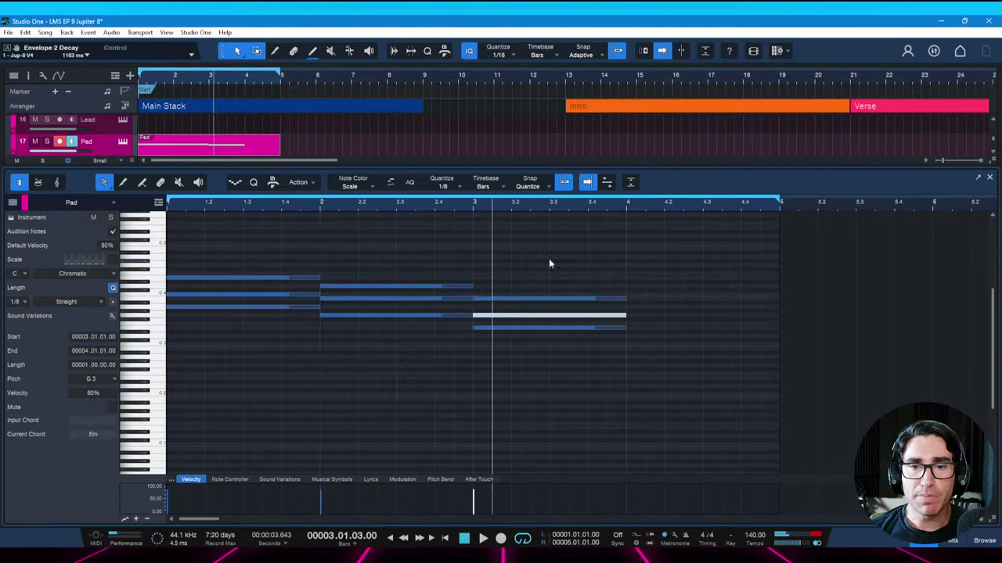
# Duplicate the bar 3 Pad chord into bar 4, transpose it up one semitone and raise its middle note to A3 for F major
pyautogui.moveTo(549, 258); pyautogui.dragTo(547, 353)
pyautogui.hotkey('ctrl', 'd')
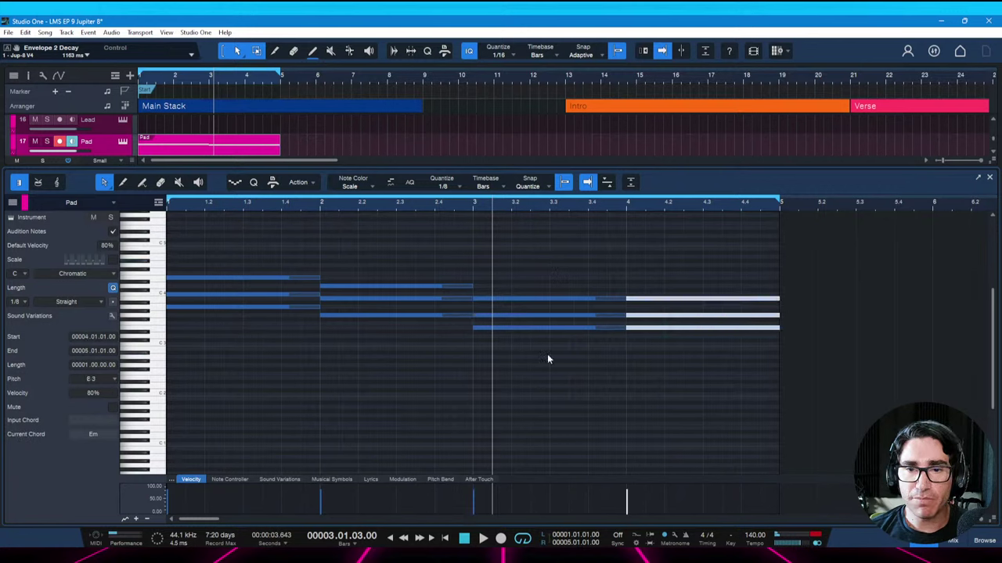
pyautogui.press('Up')
pyautogui.click(638, 312)
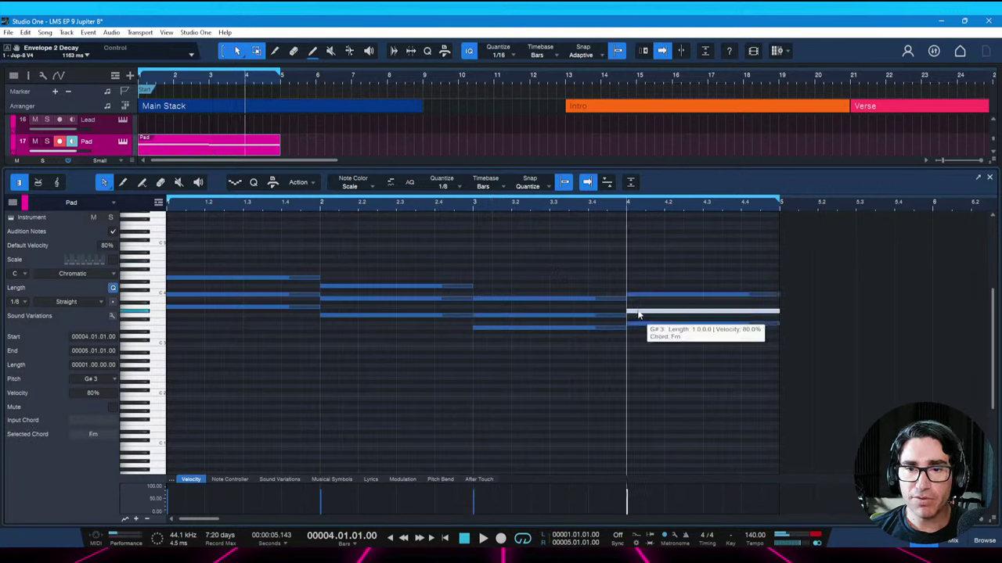
pyautogui.moveTo(638, 314); pyautogui.dragTo(638, 306)
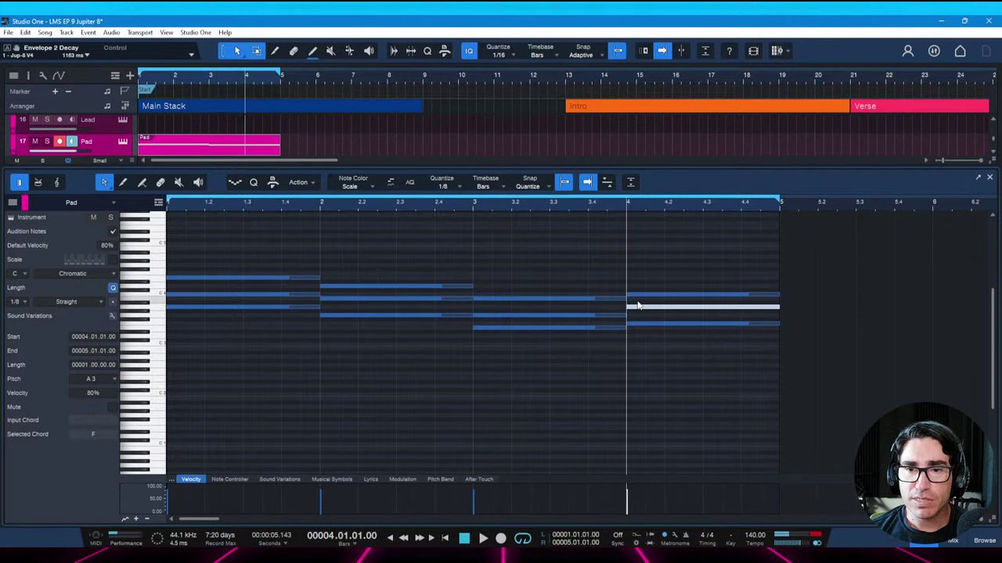
# Save the song, play the Pad chord progression from the start of the loop, then stop playback and deselect the note
pyautogui.click(602, 202)
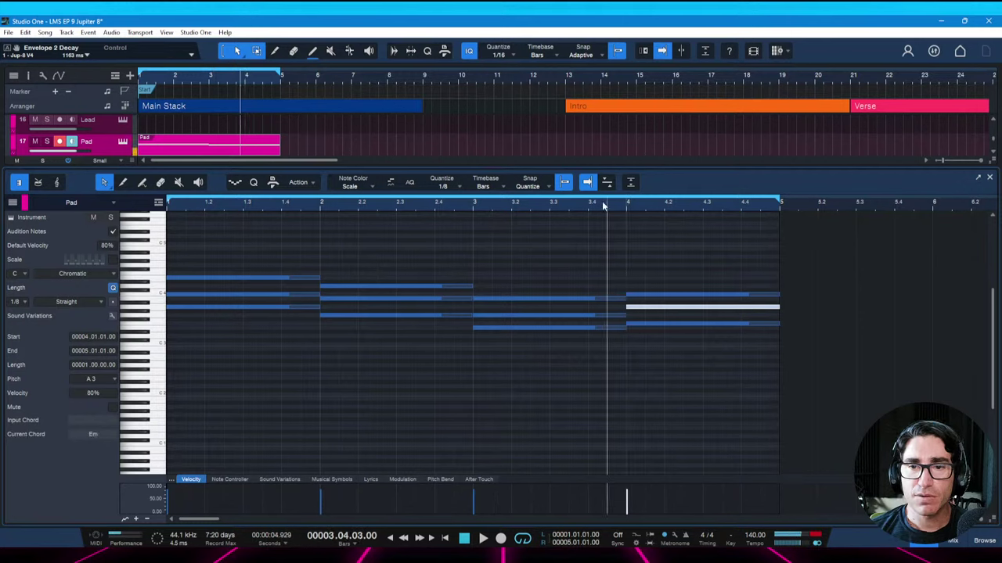
pyautogui.press(',')
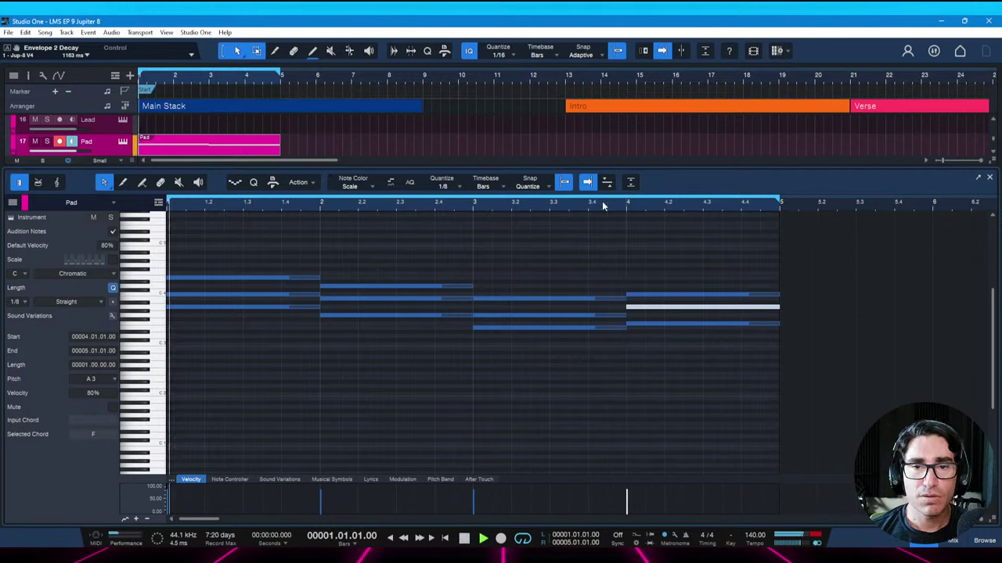
pyautogui.press('space')
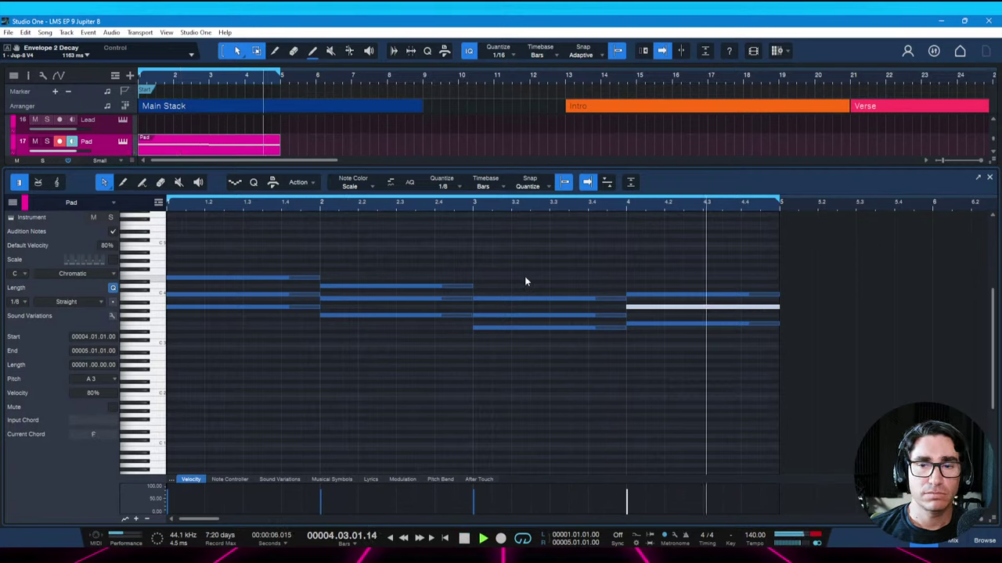
pyautogui.press('space')
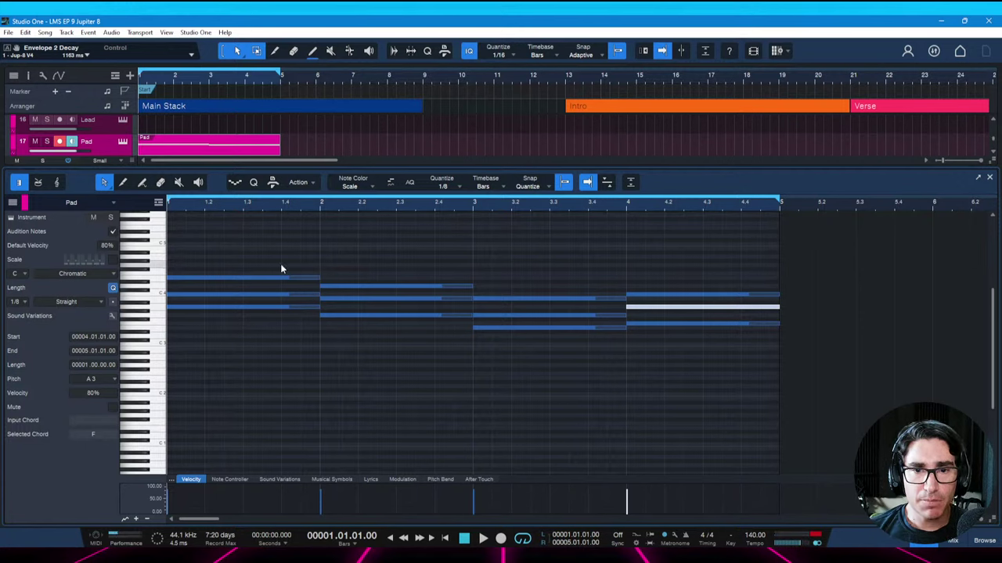
pyautogui.moveTo(243, 245); pyautogui.dragTo(471, 245)
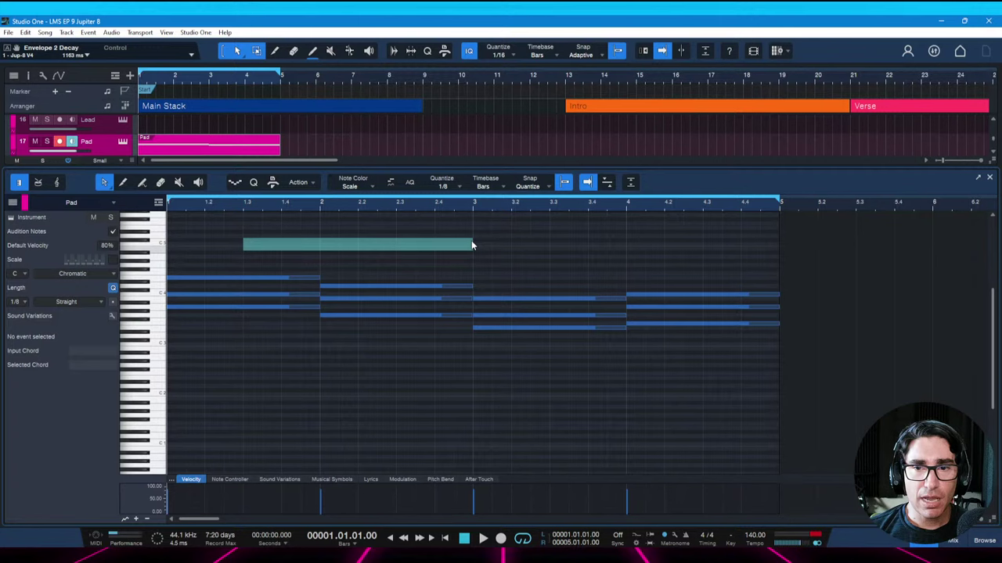
# Move the top notes of the Pad chords in bars 1 and 2 down an octave to E3 and D3, and play the progression
pyautogui.hotkey('ctrl', 'z')
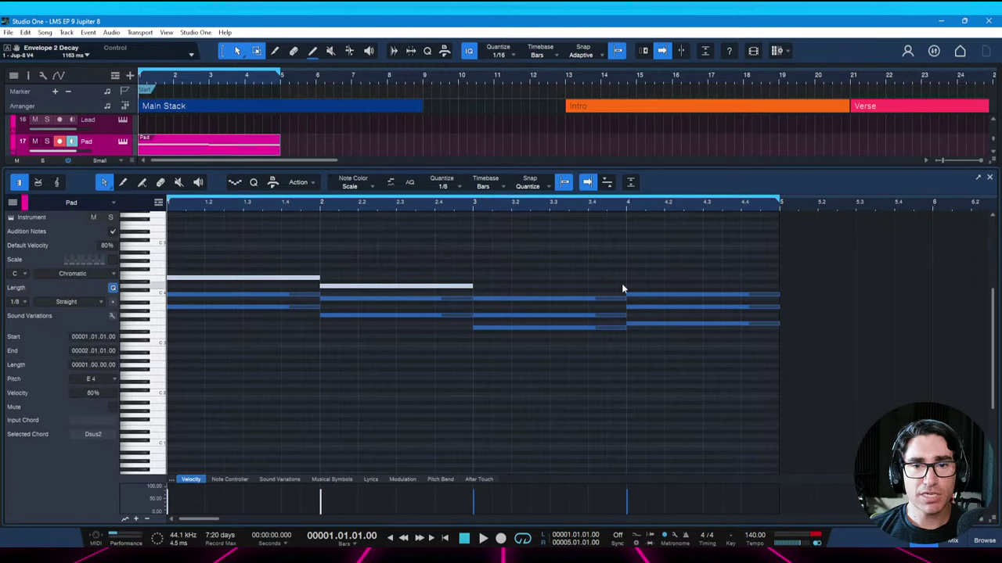
pyautogui.hotkey('alt', 'shift', 'Down')
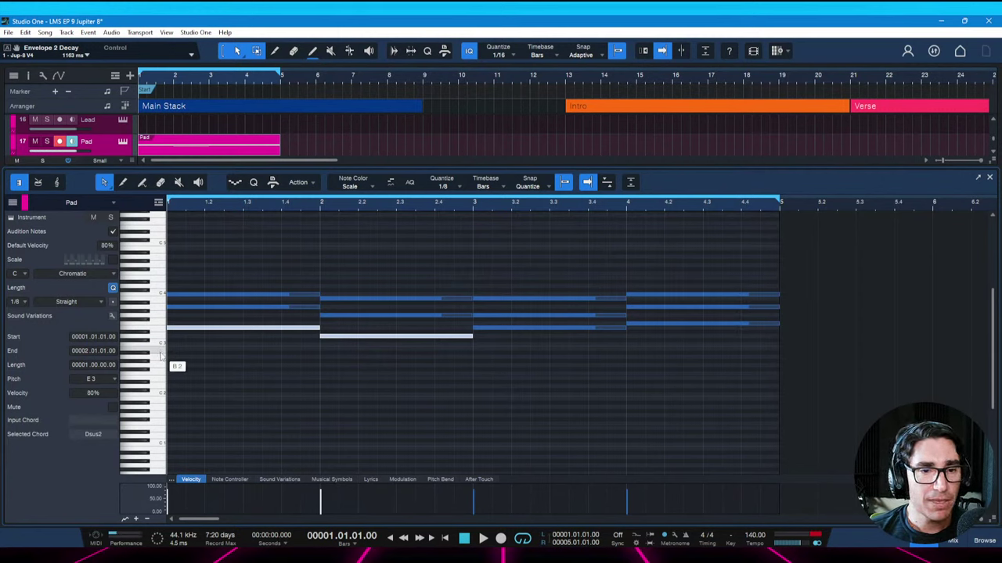
pyautogui.press('space')
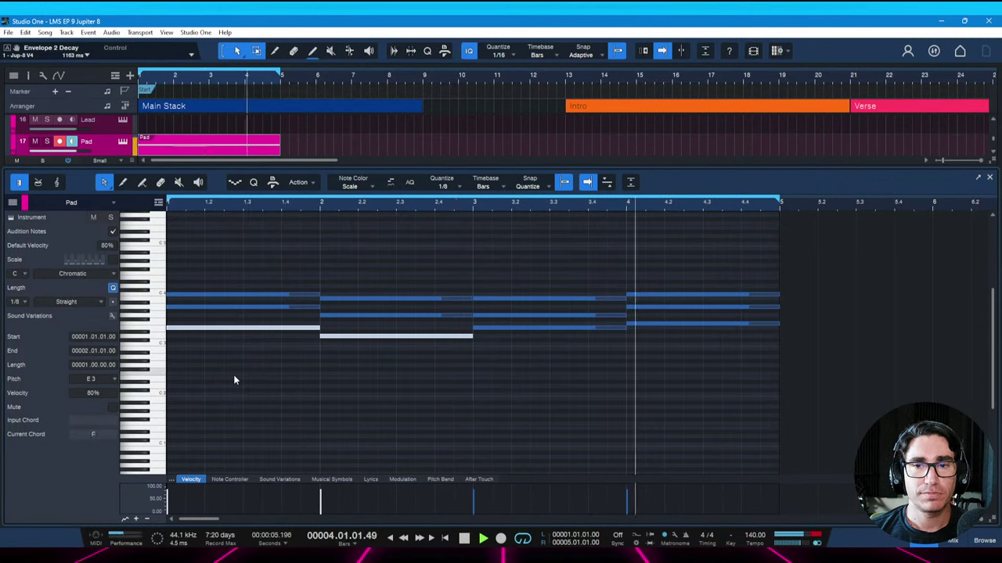
pyautogui.press('space')
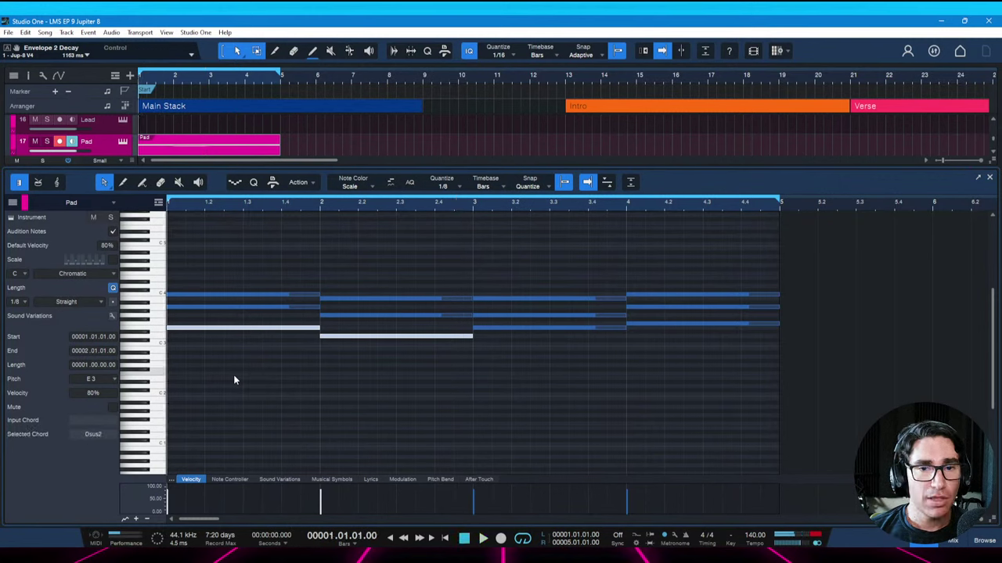
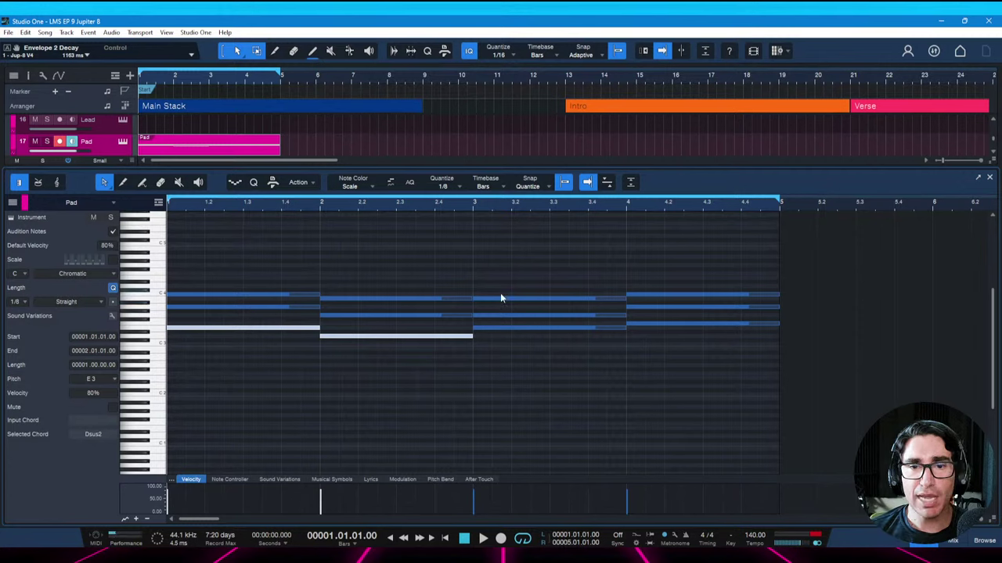
# Lower the top note of the bar 1 Pad chord to B3 and listen to the progression from the start
pyautogui.click(307, 299)
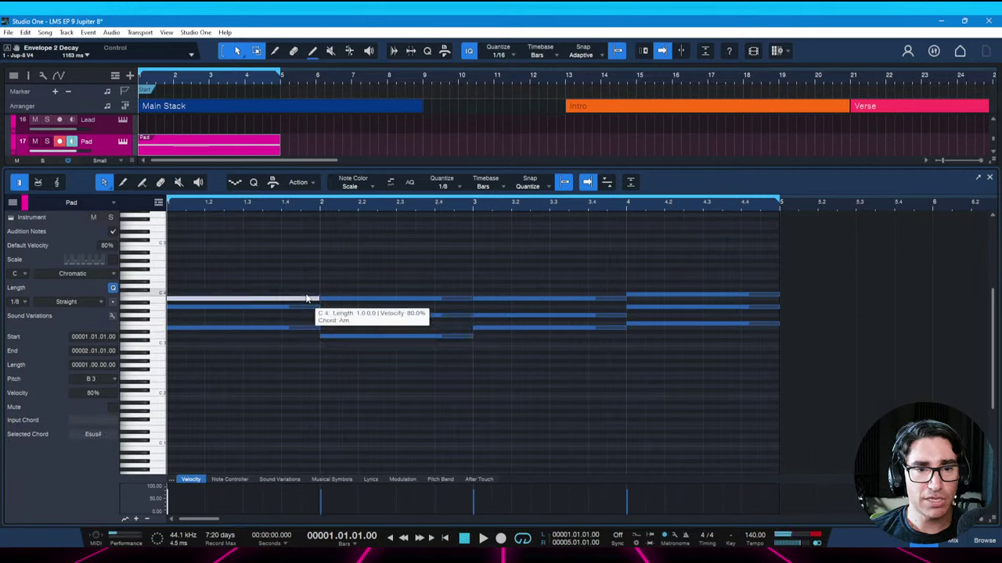
pyautogui.press('space')
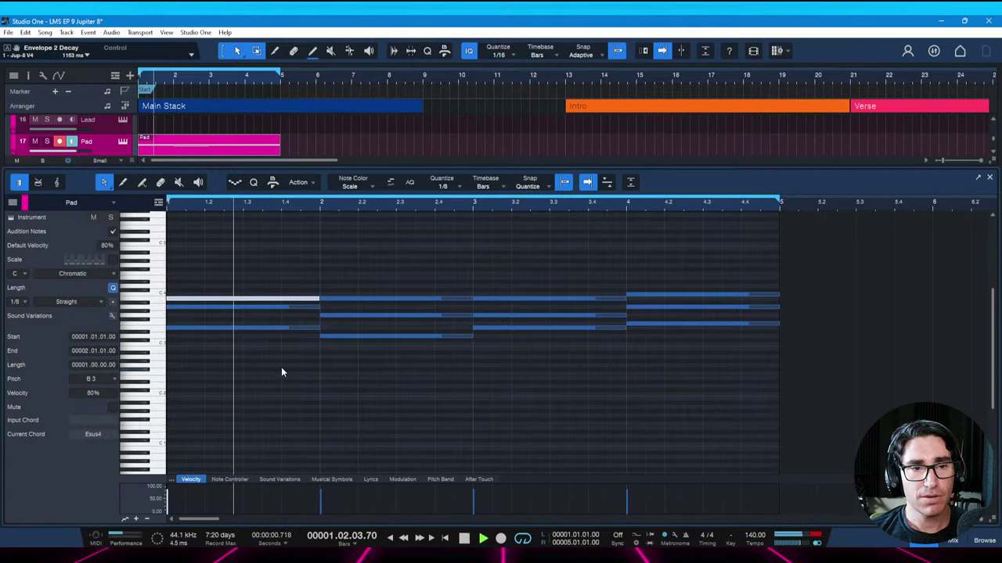
pyautogui.press('space')
pyautogui.press('space')
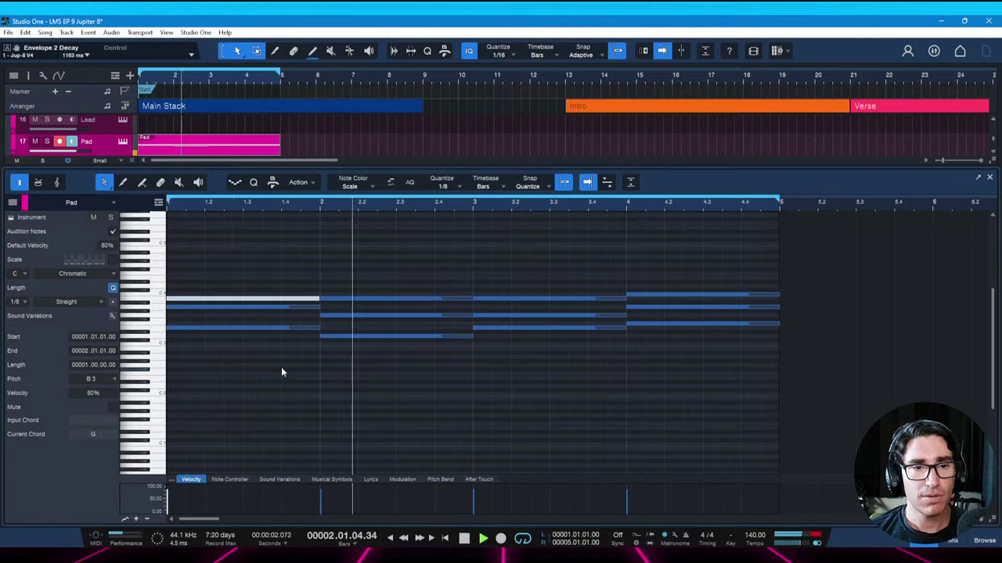
pyautogui.press('space')
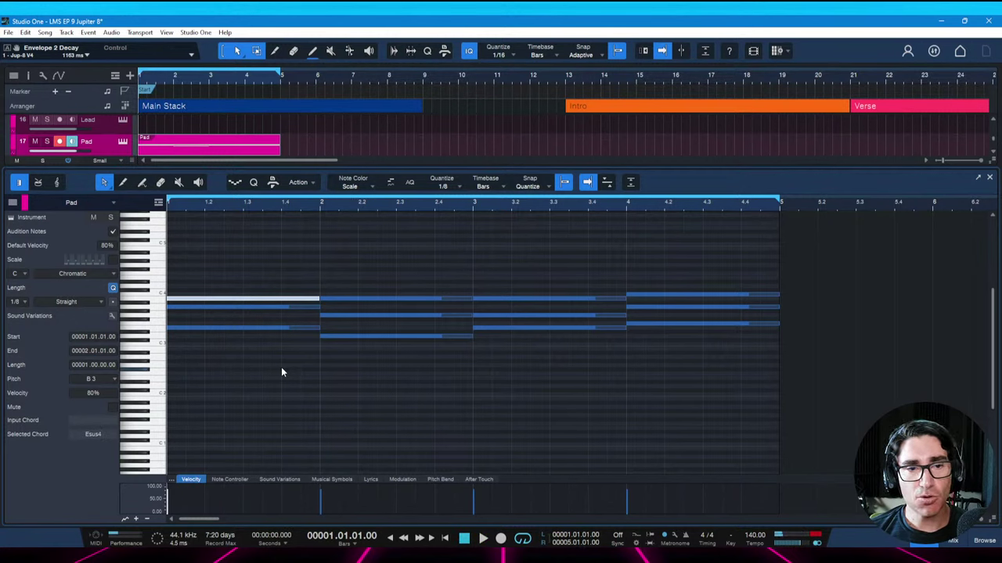
pyautogui.press('space')
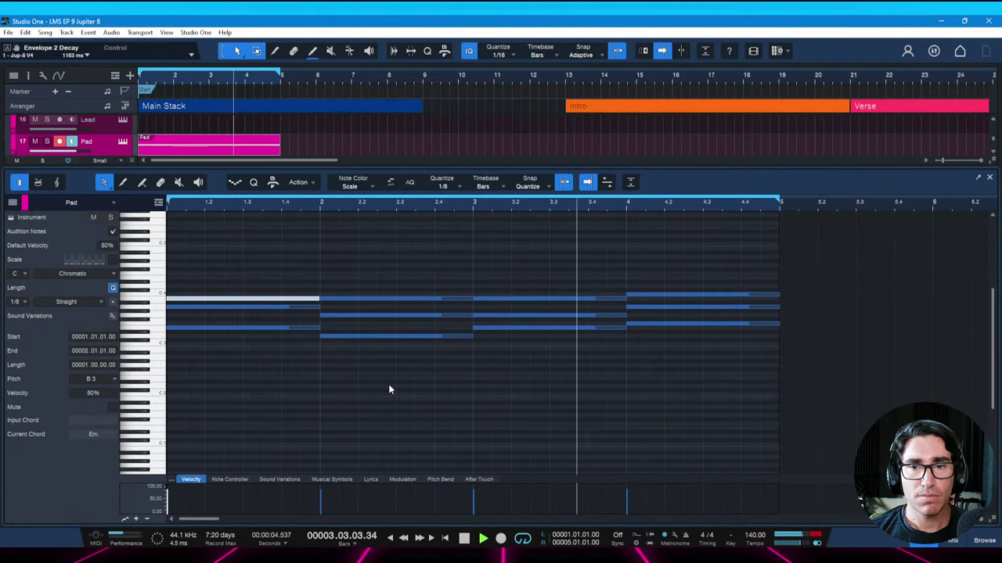
pyautogui.press('space')
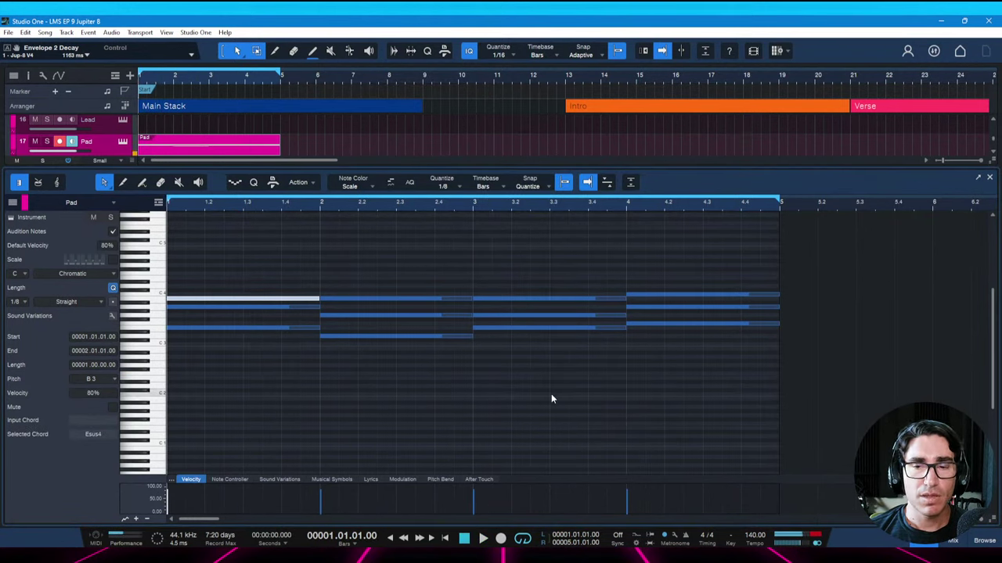
# Try lowering the top note of the bar 4 Pad chord to B3, listen to it, and return the note to C4
pyautogui.click(641, 295)
pyautogui.hotkey('alt', 'Down')
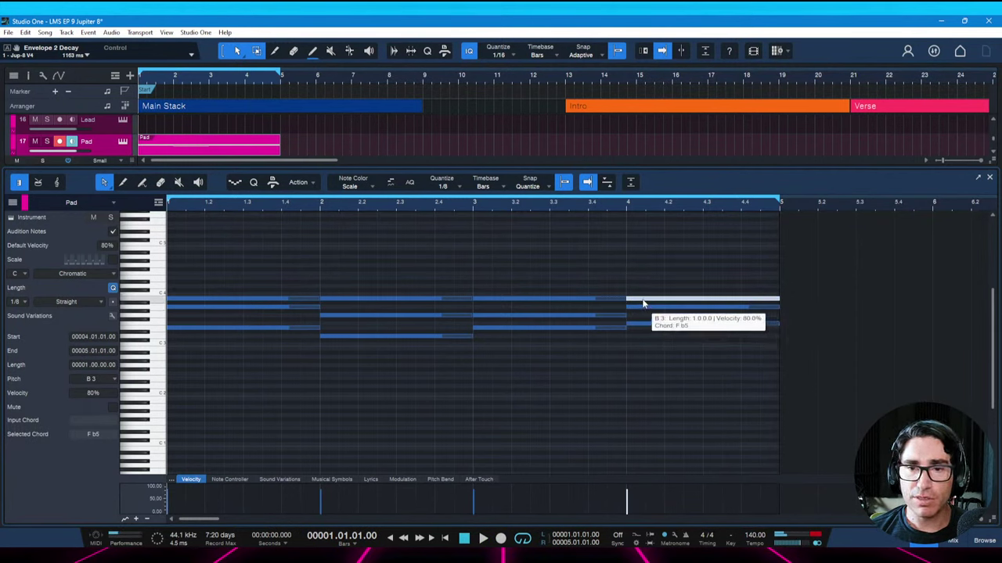
pyautogui.click(537, 206)
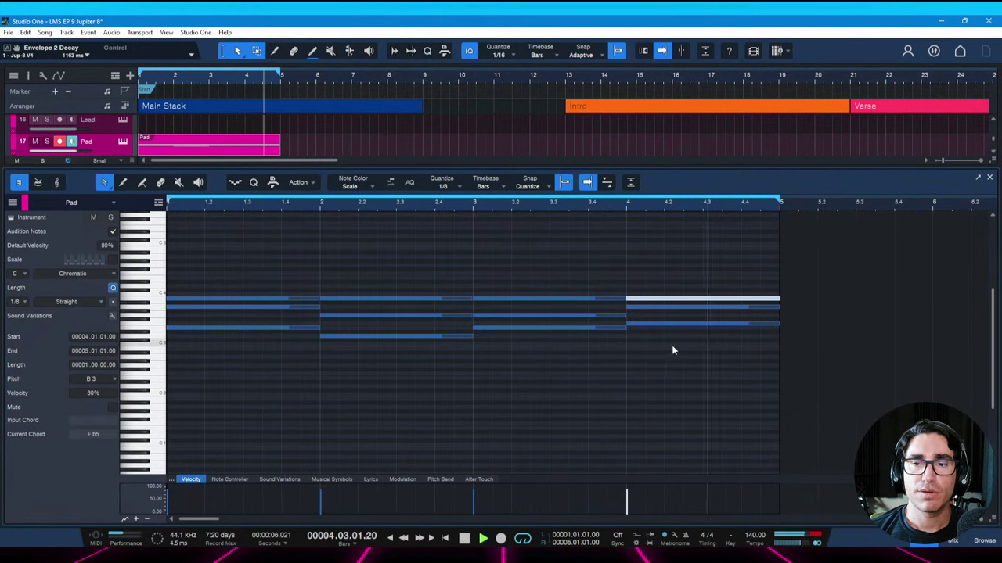
pyautogui.press('space')
pyautogui.hotkey('alt', 'Up')
# Save the song and play the Pad progression from the start of the loop
pyautogui.hotkey('ctrl', 's')
pyautogui.press('Home')
pyautogui.press('space')
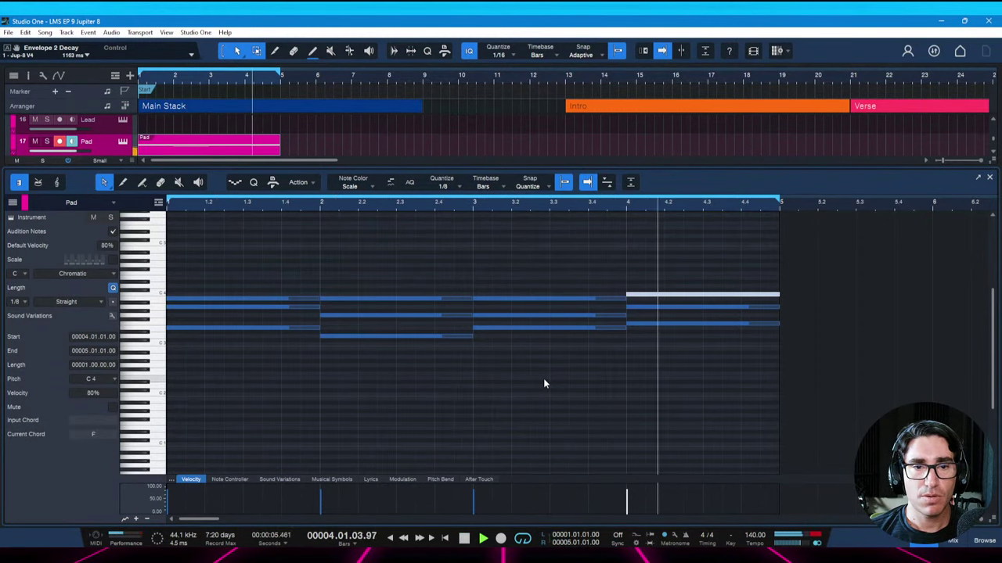
pyautogui.press('space')
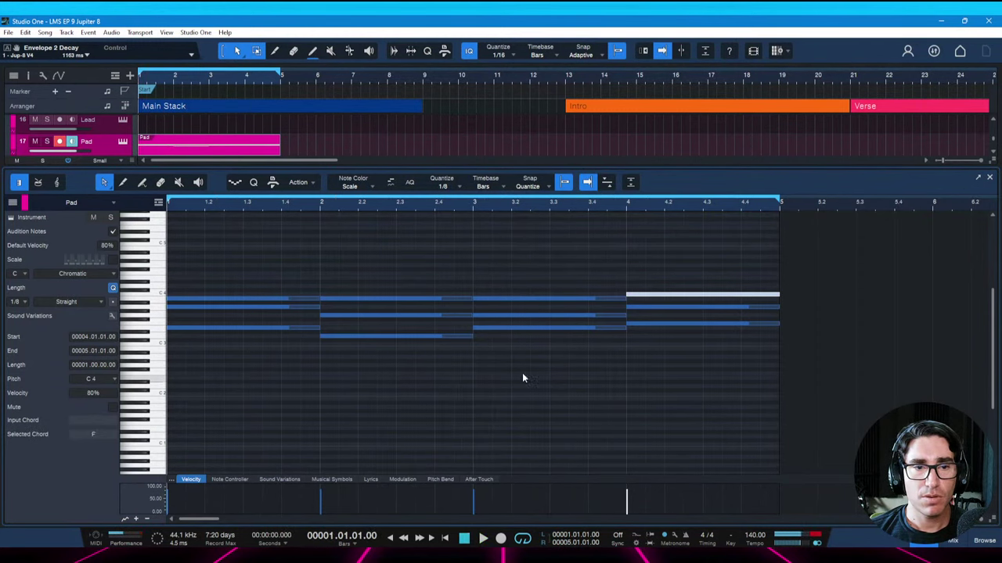
# Raise the bottom note of the bar 2 Pad chord two semitones to E3 and play the progression
pyautogui.click(342, 339)
pyautogui.press('Up')
pyautogui.press('Up')
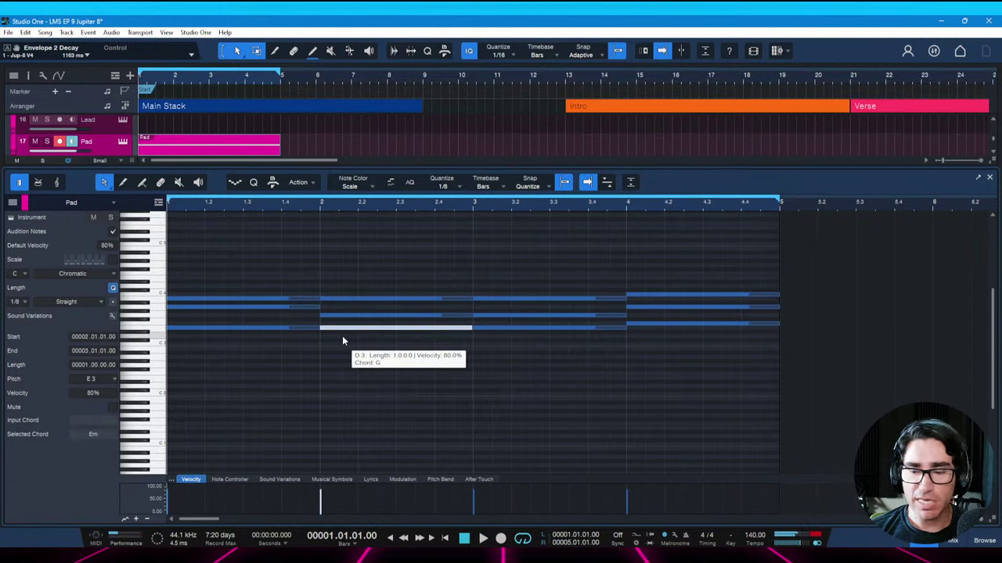
pyautogui.press('space')
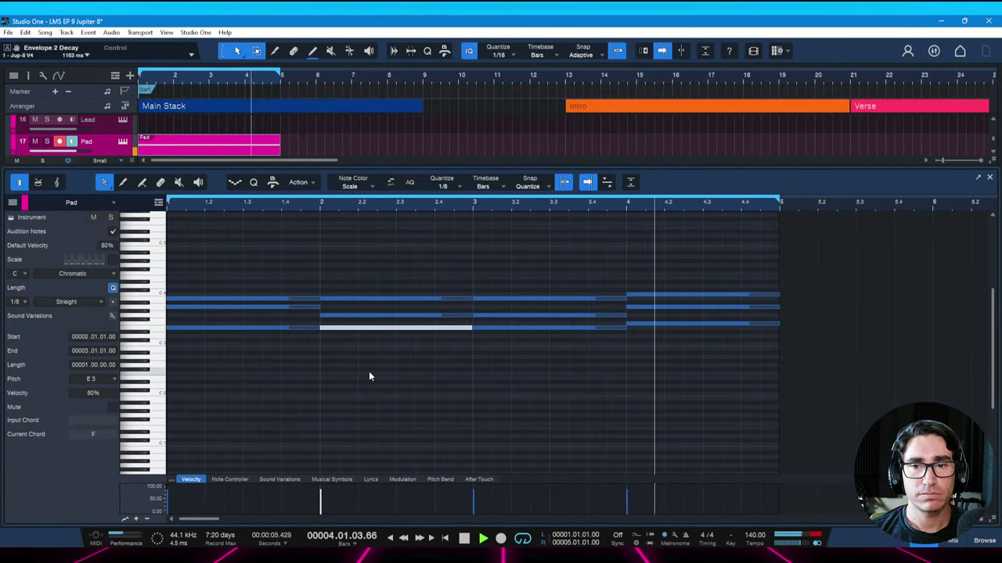
pyautogui.press('space')
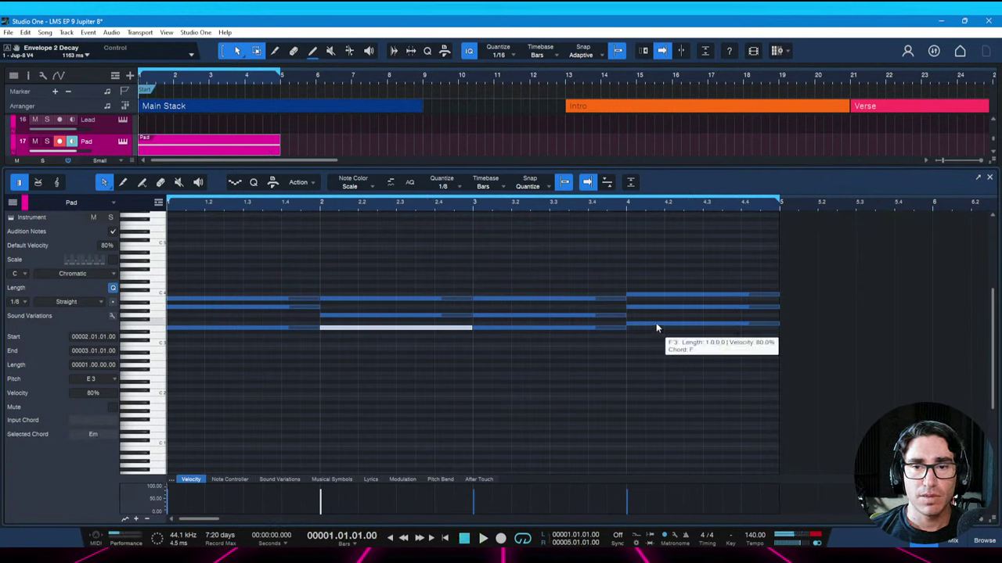
# Lower the bottom note of the bar 4 Pad chord to E3, save the song and listen to the progression
pyautogui.click(656, 324)
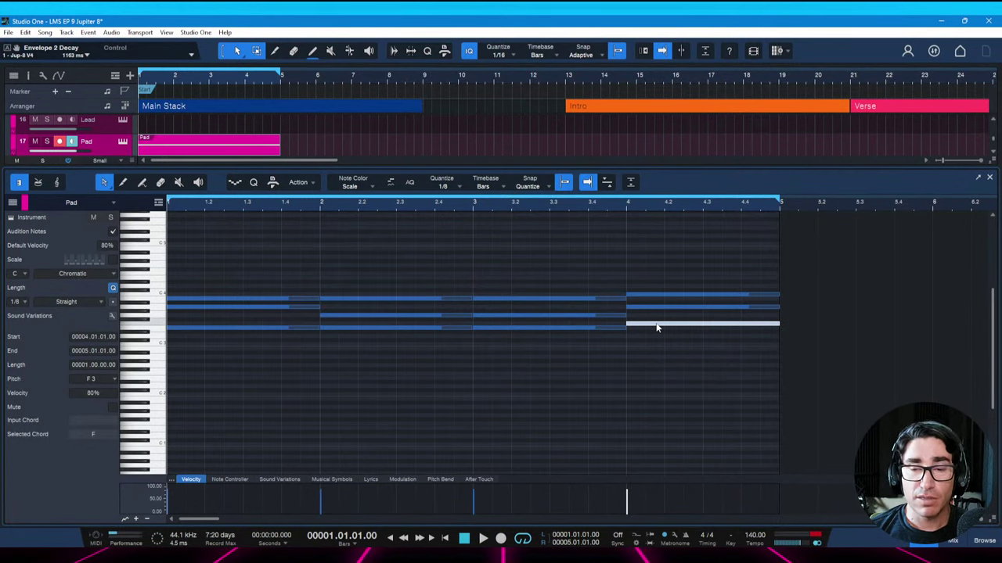
pyautogui.moveTo(657, 323); pyautogui.dragTo(656, 327)
pyautogui.press('space')
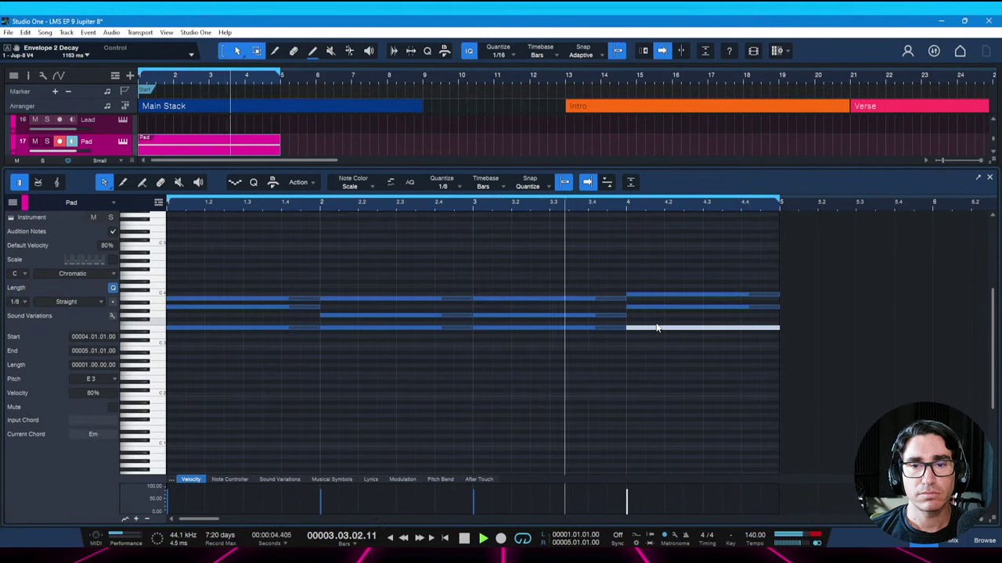
pyautogui.press('space')
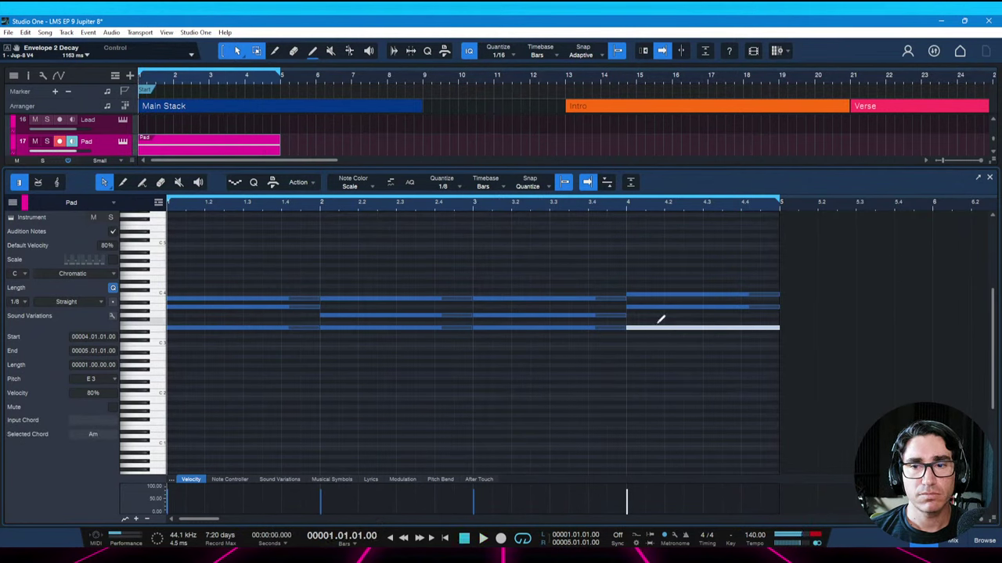
pyautogui.hotkey('ctrl', 's')
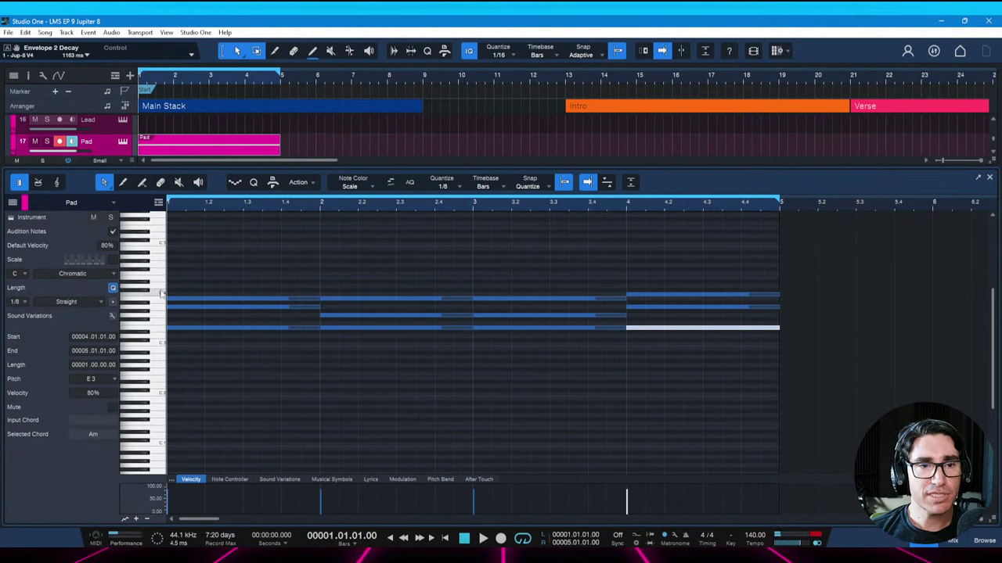
pyautogui.press('space')
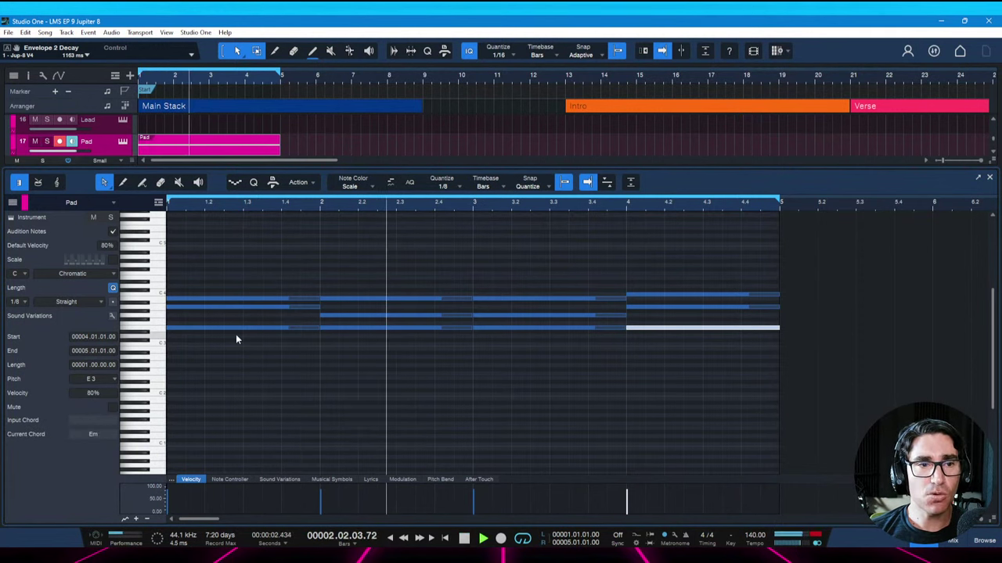
pyautogui.press('space')
# Open the preset browser of the Pad's Jup-8 V at the User bank's pad sounds and start loop playback
pyautogui.click(9, 220)
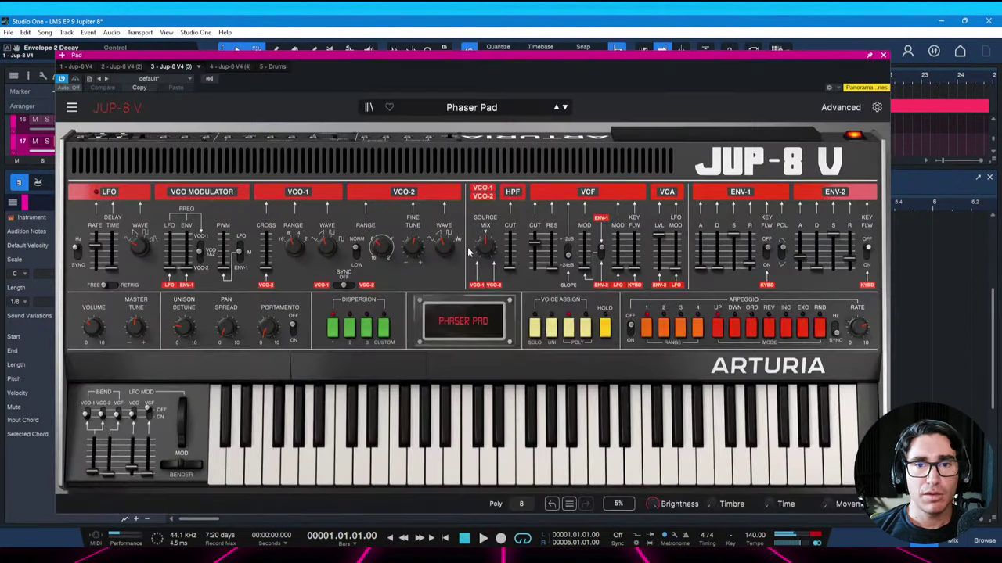
pyautogui.click(369, 110)
pyautogui.click(411, 269)
pyautogui.click(412, 296)
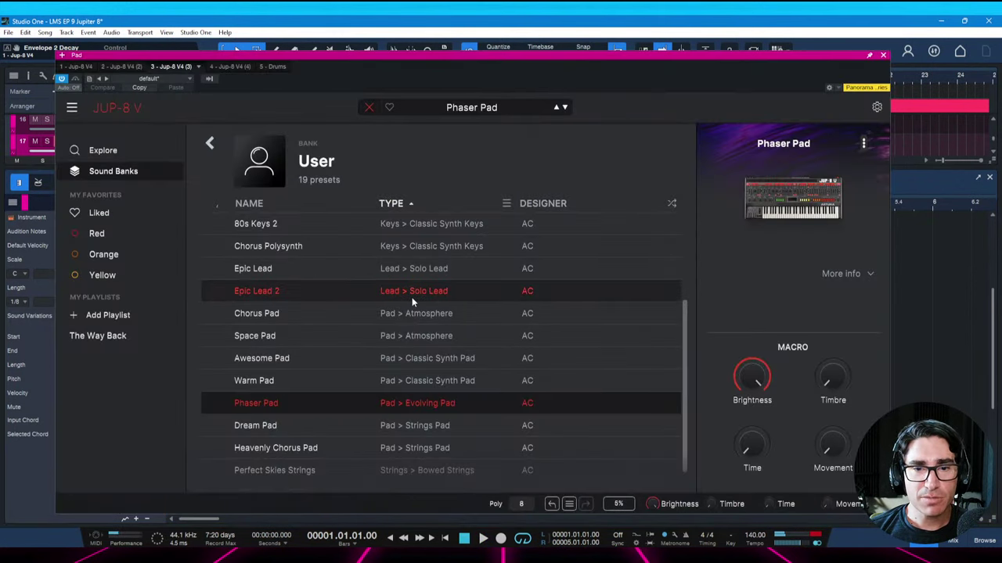
pyautogui.press('space')
pyautogui.click(412, 342)
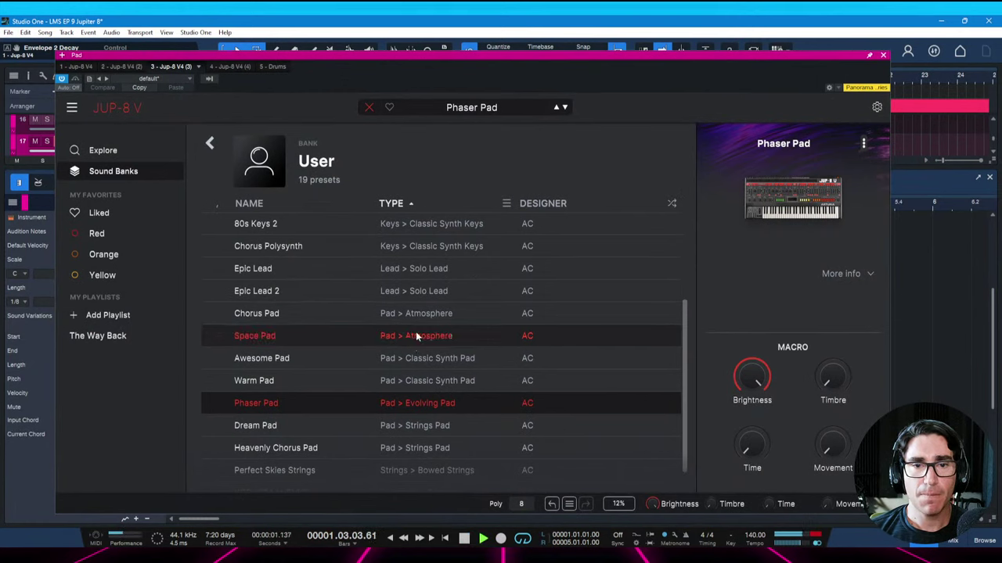
# Audition the Chorus Pad, Space Pad, Awesome Pad and Warm Pad presets while the loop plays
pyautogui.click(412, 314)
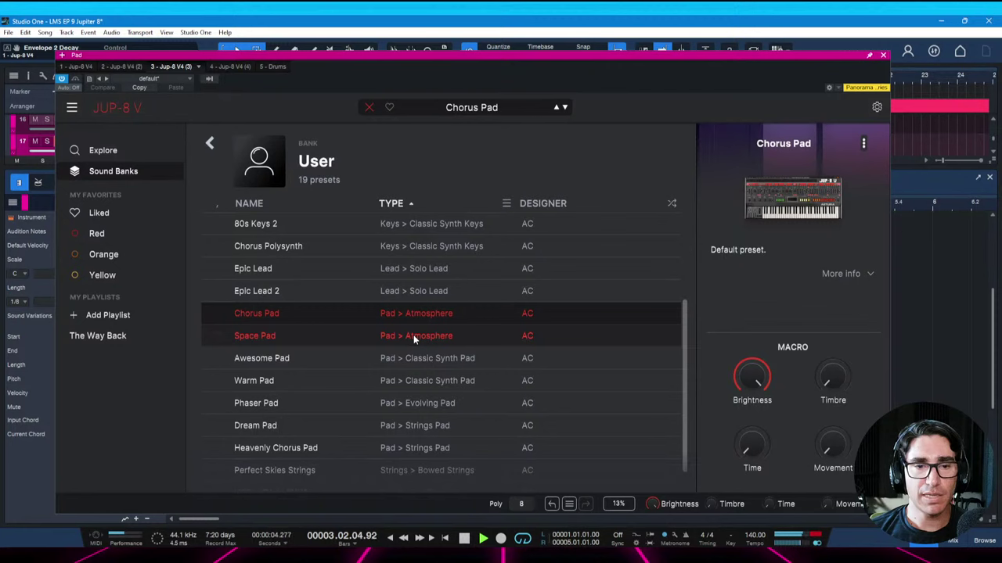
pyautogui.click(413, 335)
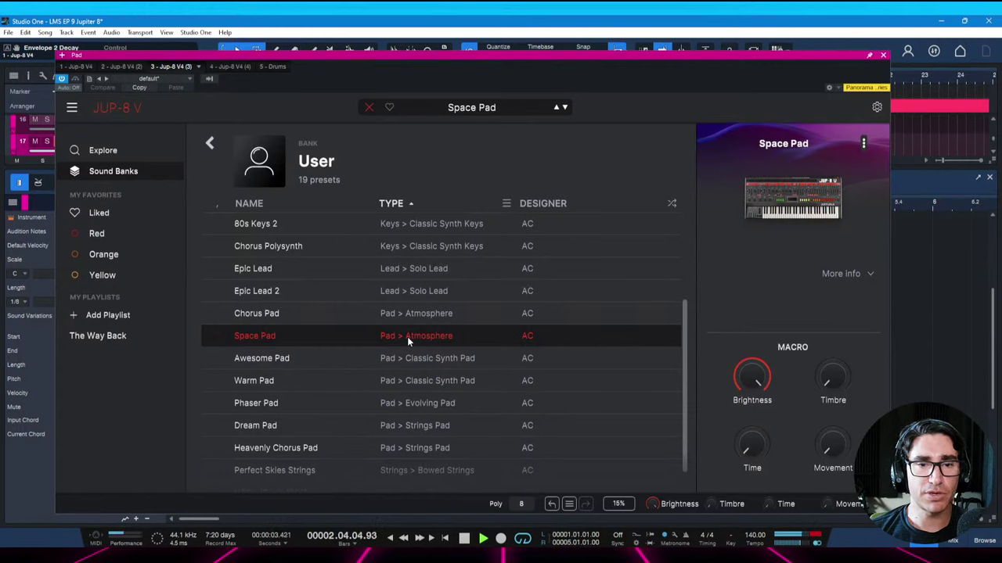
pyautogui.click(406, 356)
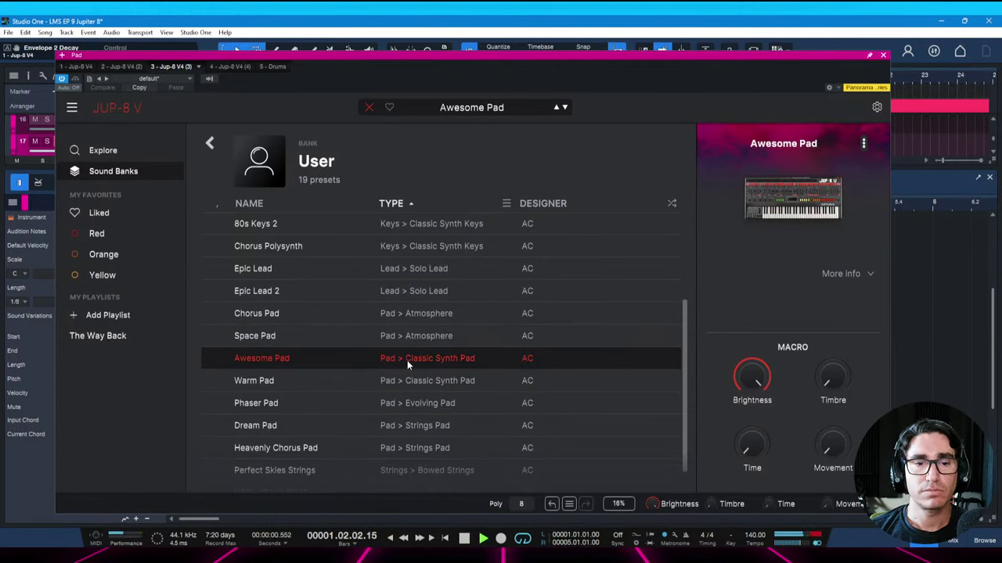
pyautogui.click(403, 380)
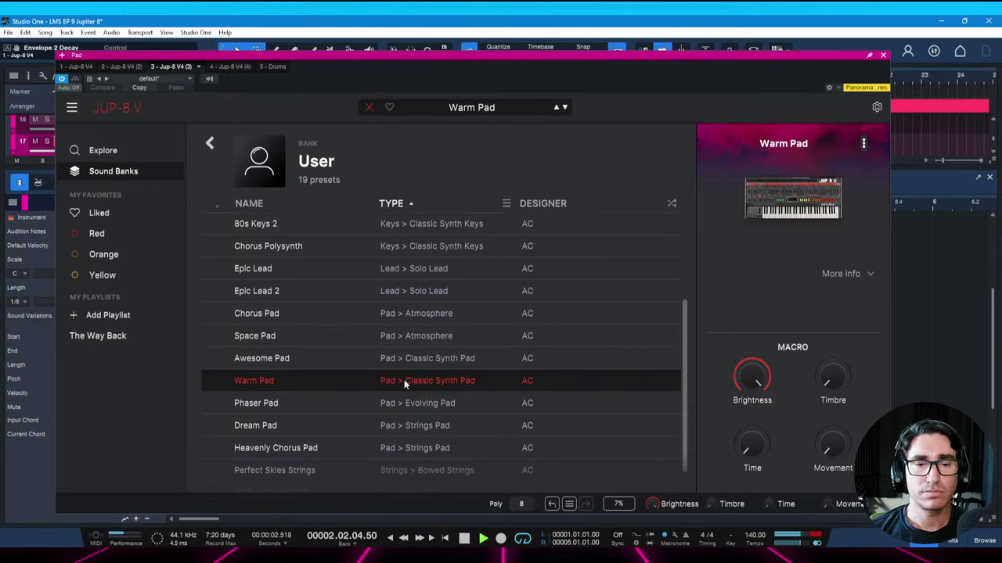
# Compare the Dream Pad, Heavenly Chorus Pad and Perfect Skies Strings presets during playback, and load Dream Pad for the Pad track
pyautogui.click(403, 424)
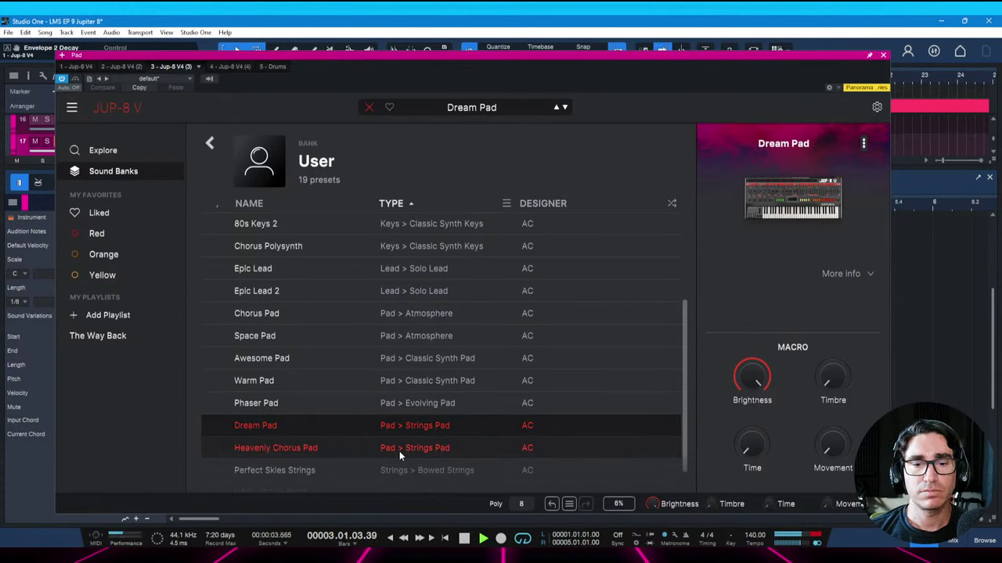
pyautogui.click(399, 451)
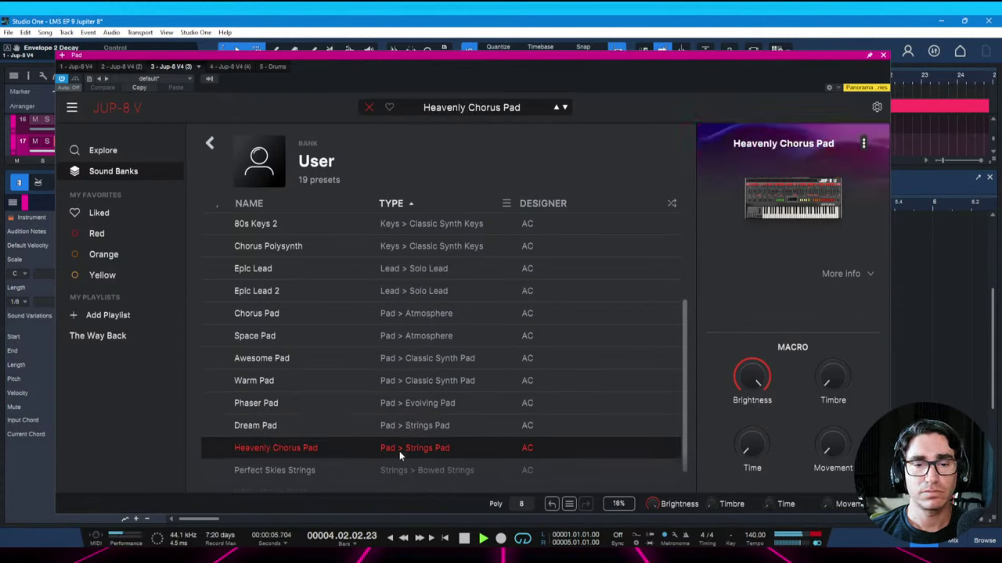
pyautogui.moveTo(687, 370); pyautogui.dragTo(686, 396)
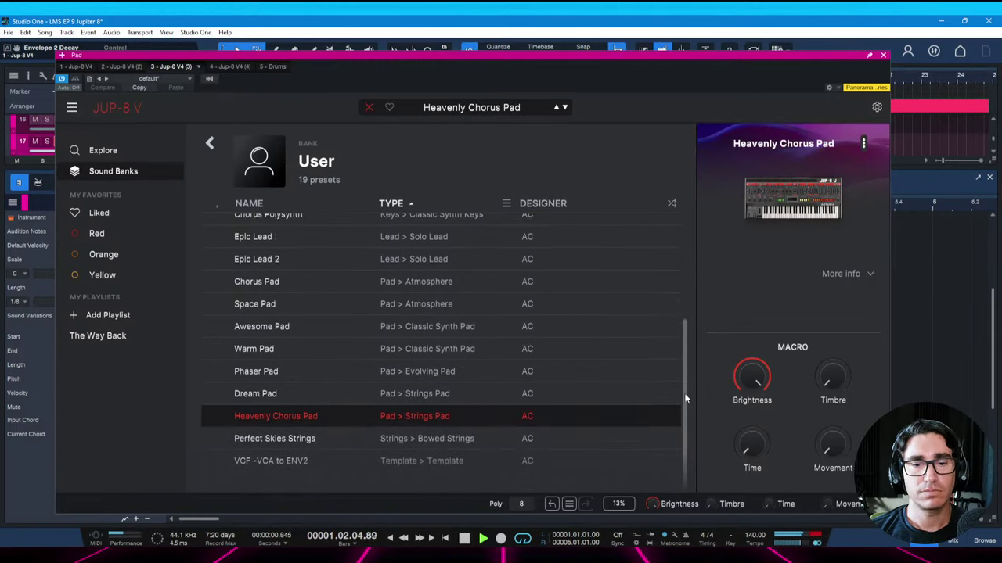
pyautogui.click(413, 443)
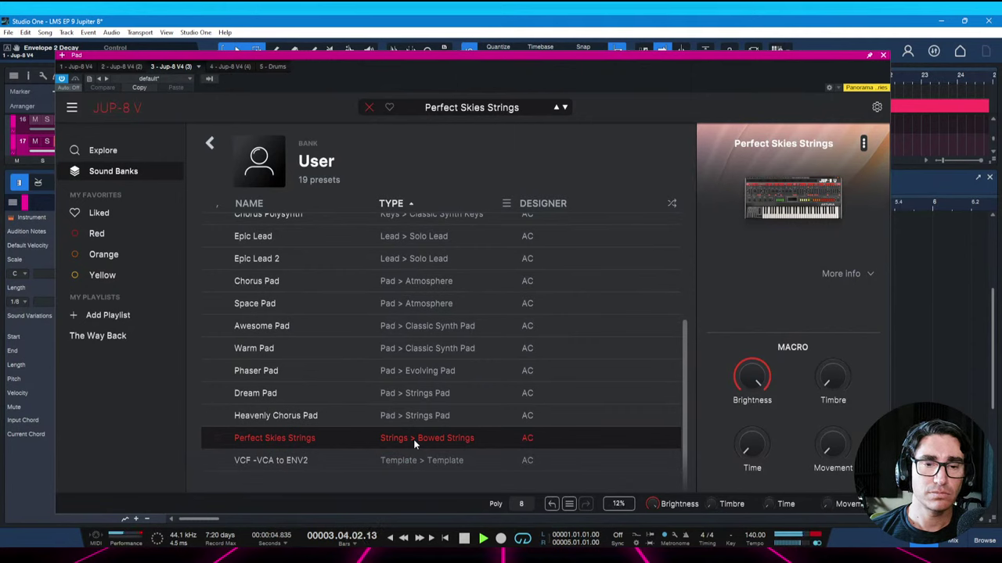
pyautogui.click(401, 393)
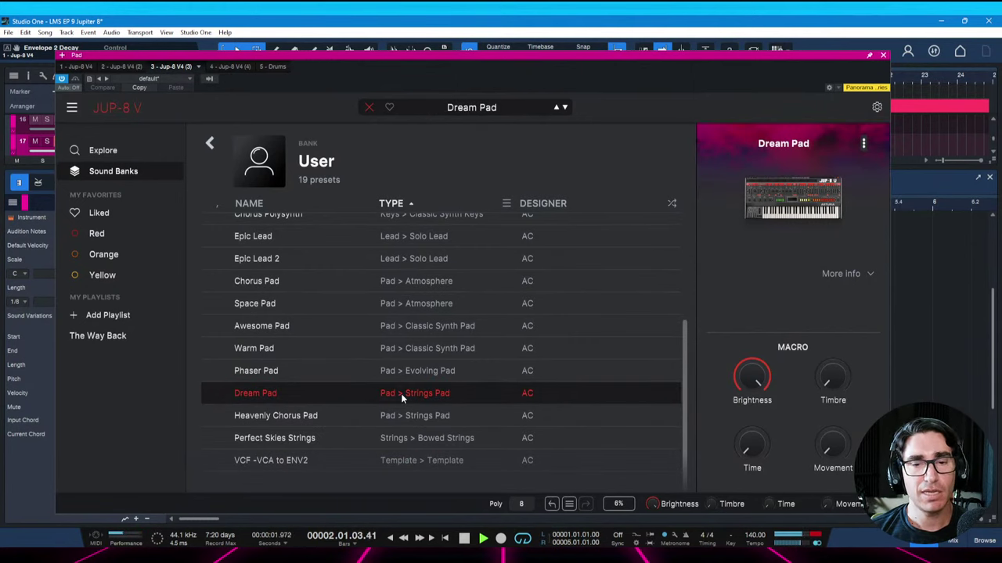
# Audition the Warm Pad, Awesome Pad, Space Pad and Chorus Pad presets again while the loop plays
pyautogui.click(398, 348)
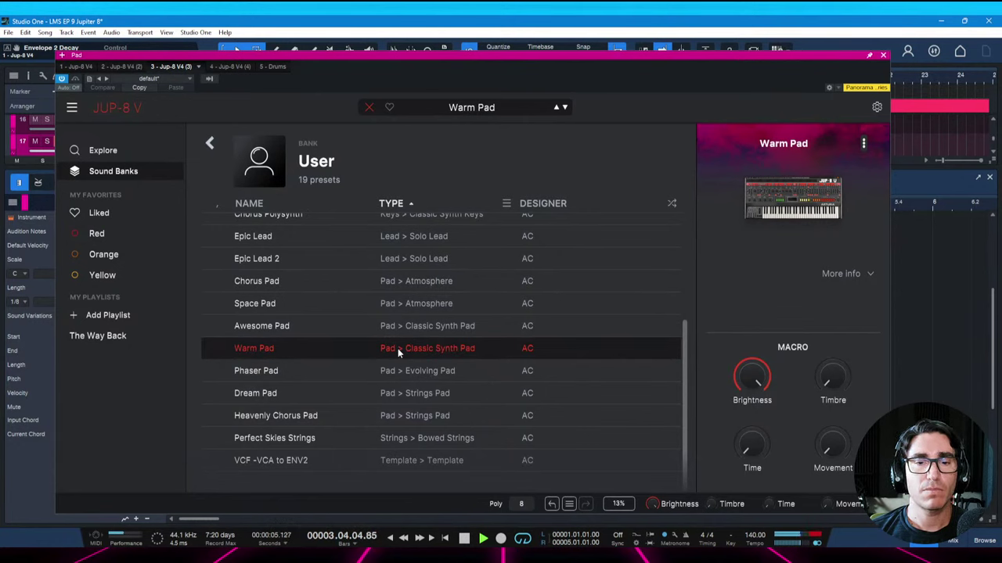
pyautogui.click(398, 328)
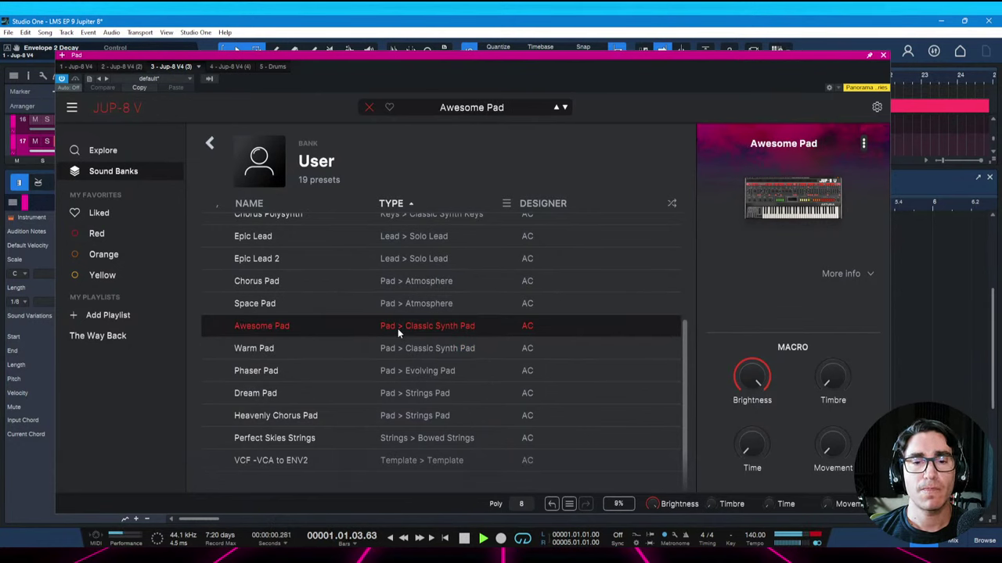
pyautogui.click(397, 309)
pyautogui.click(399, 288)
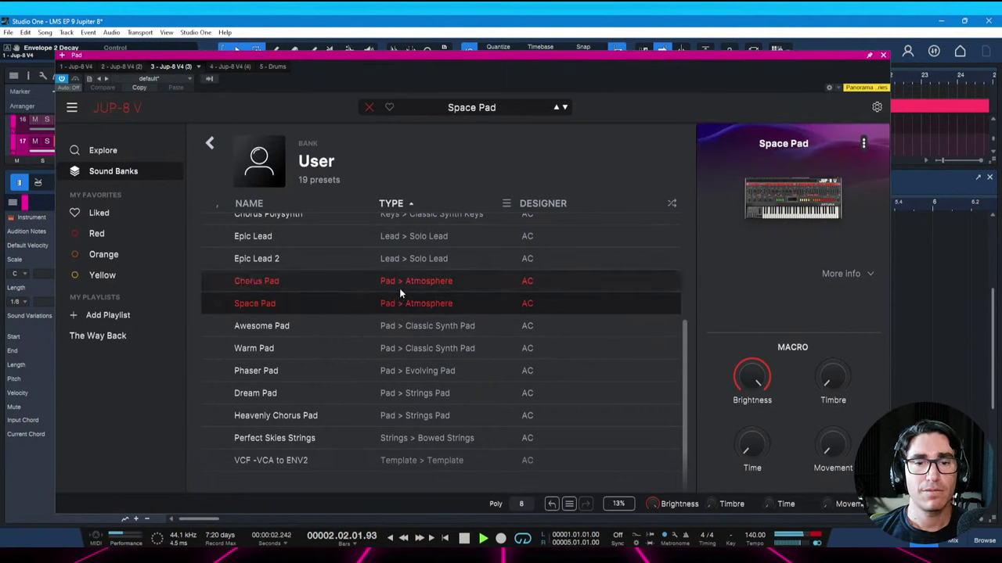
pyautogui.click(393, 352)
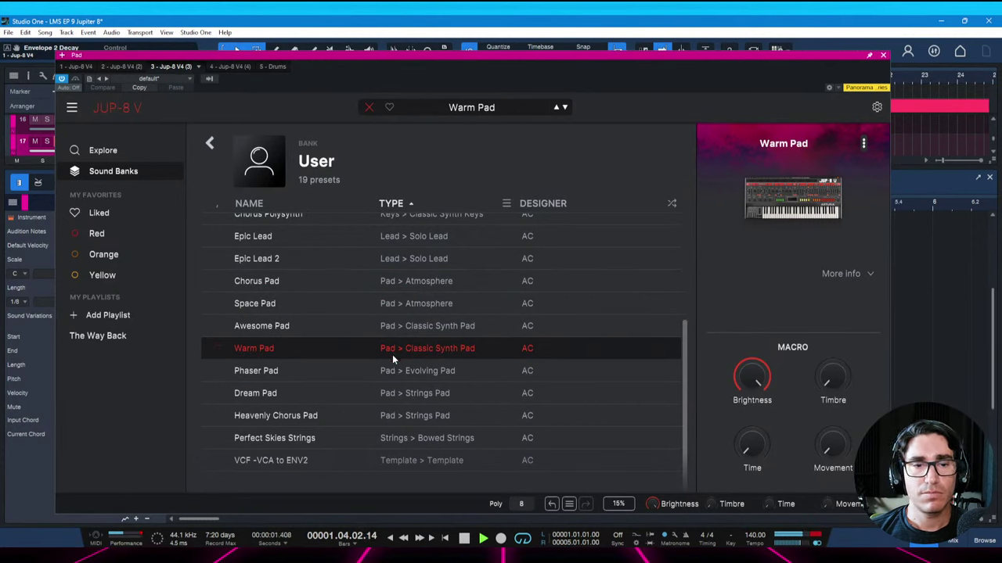
# Load the Phaser Pad preset for the Pad track, set its ENV-2 release to about 107 ms and close the synth
pyautogui.click(389, 370)
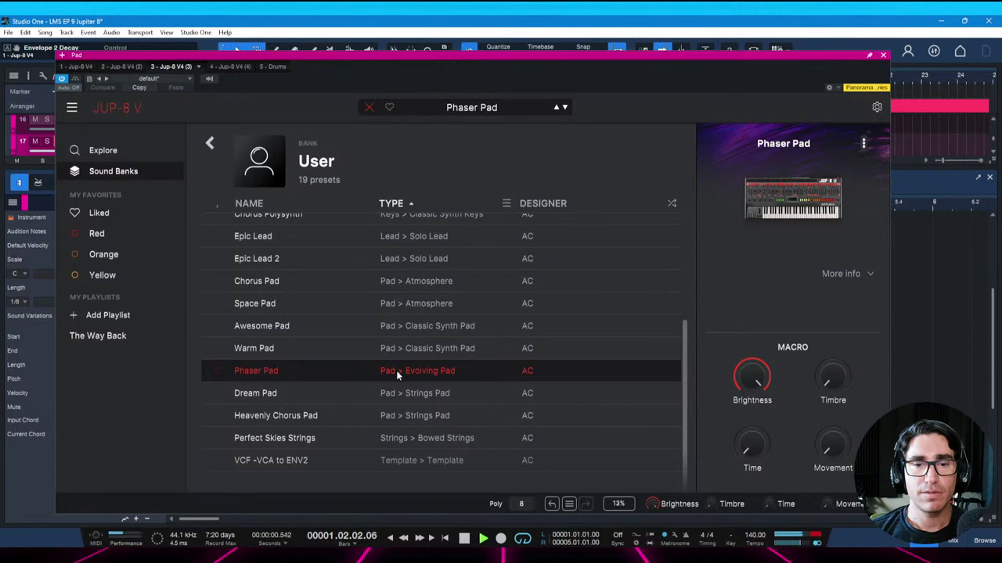
pyautogui.doubleClick(396, 370)
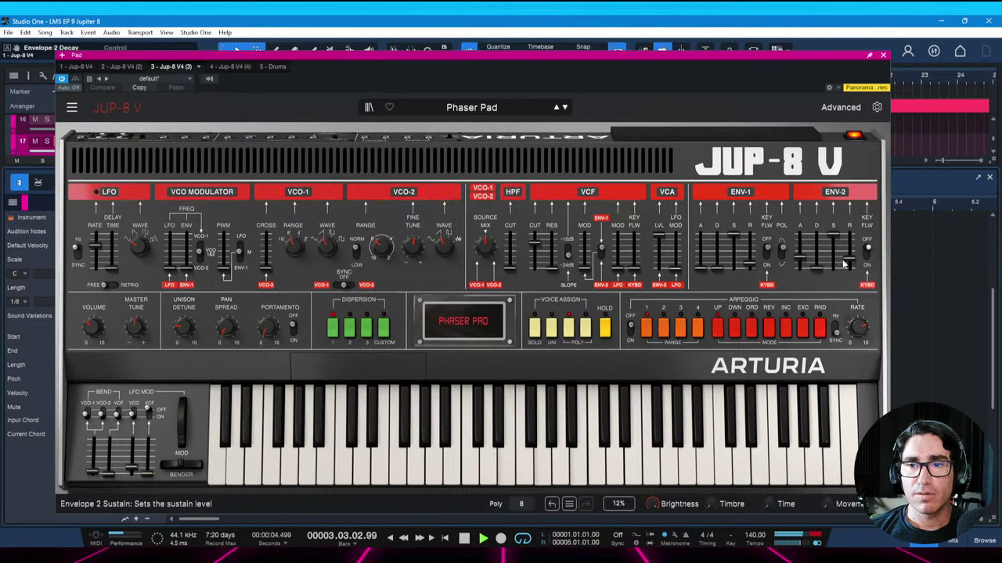
pyautogui.moveTo(853, 264); pyautogui.dragTo(853, 260)
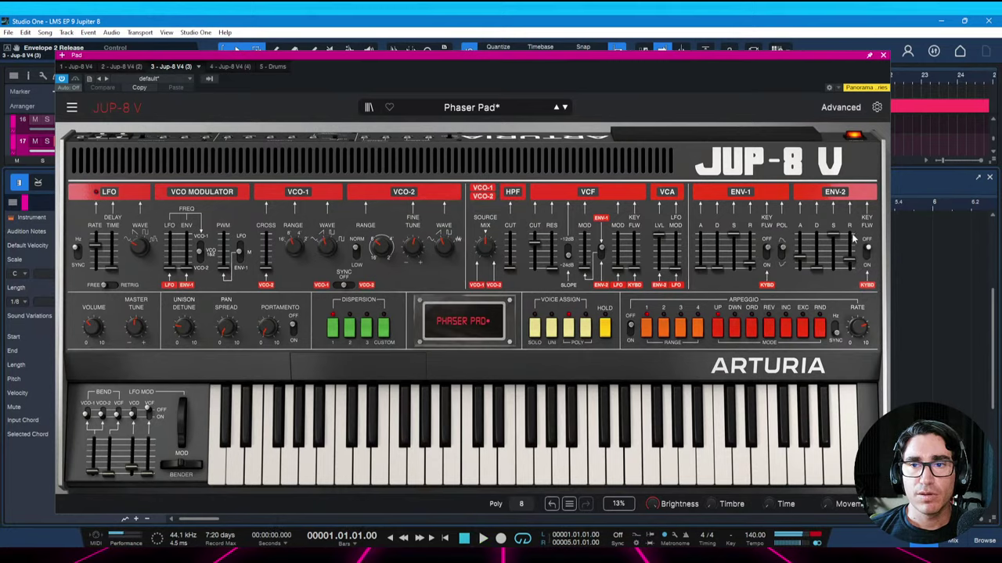
pyautogui.click(882, 55)
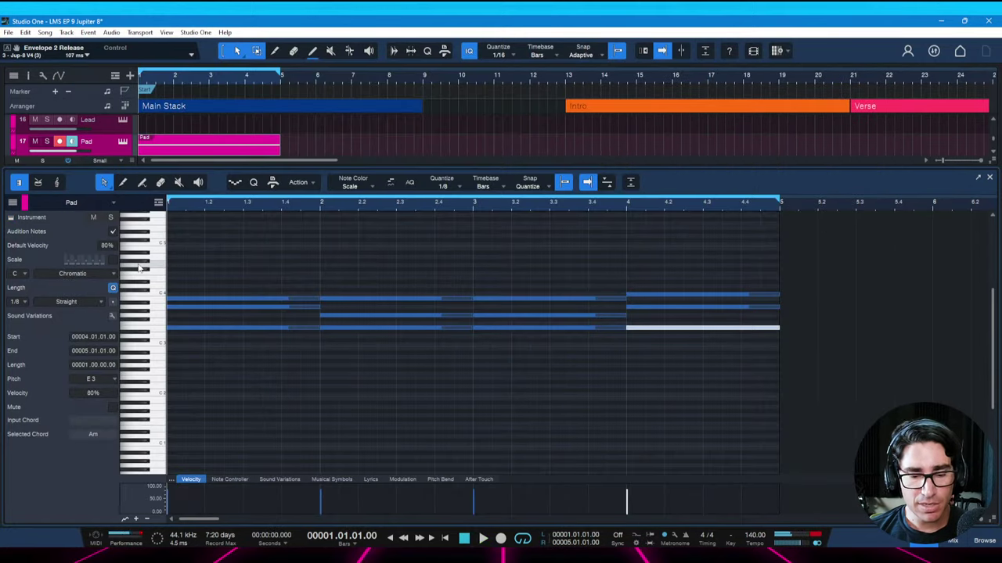
# Show the Pad track's inspector and insert a Pro EQ on its channel
pyautogui.press('F5')
pyautogui.press('F4')
pyautogui.press('F5')
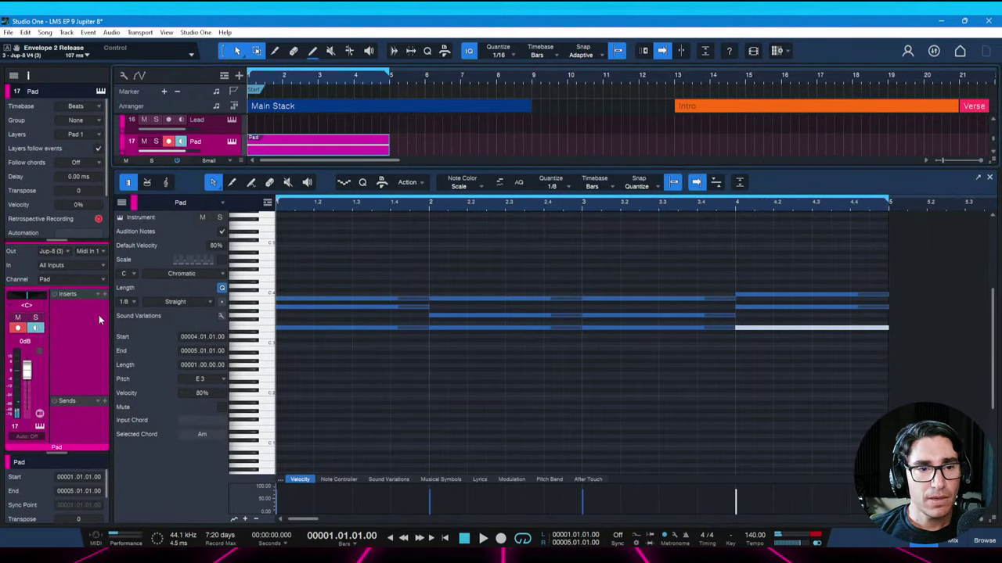
pyautogui.click(105, 295)
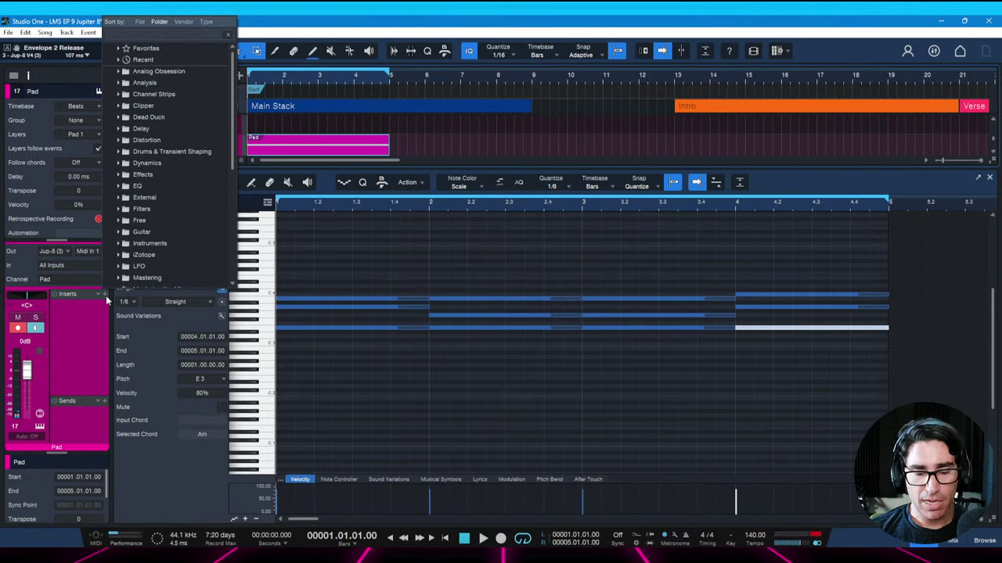
pyautogui.write('pro')
pyautogui.press('Return')
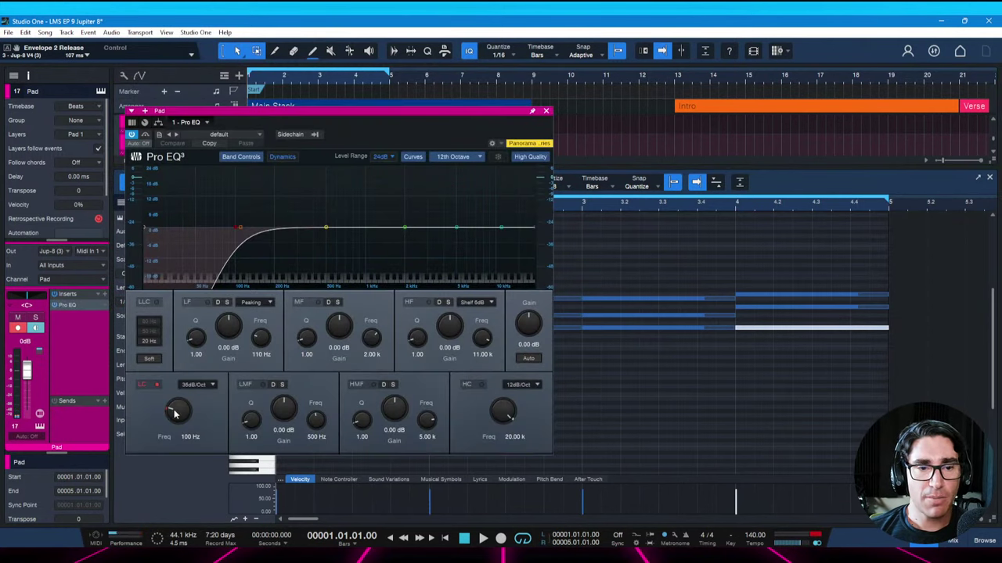
# Set the Pro EQ's 36 dB/Oct low cut to about 221 Hz and listen to the filtered pad
pyautogui.moveTo(176, 413); pyautogui.dragTo(179, 401)
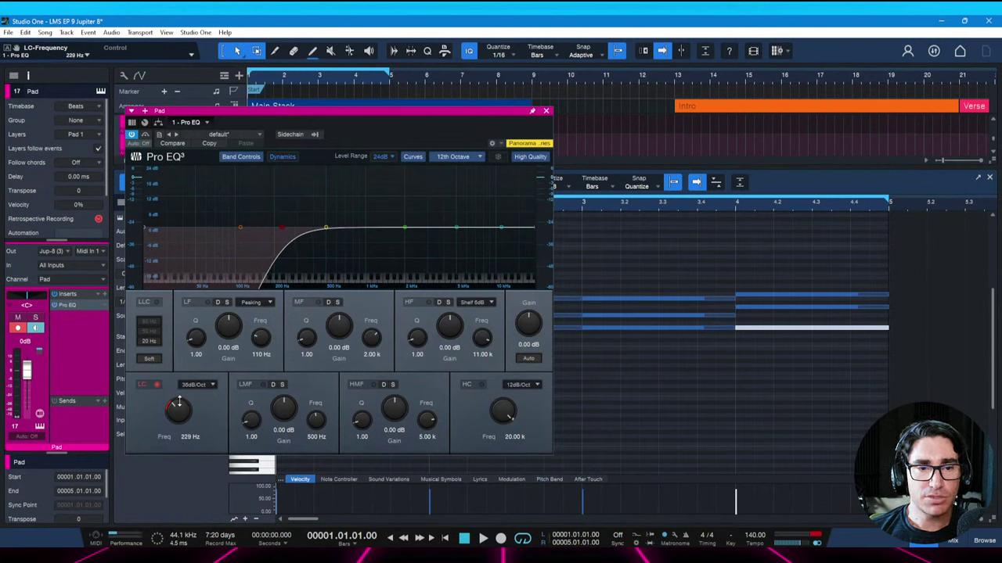
pyautogui.press('space')
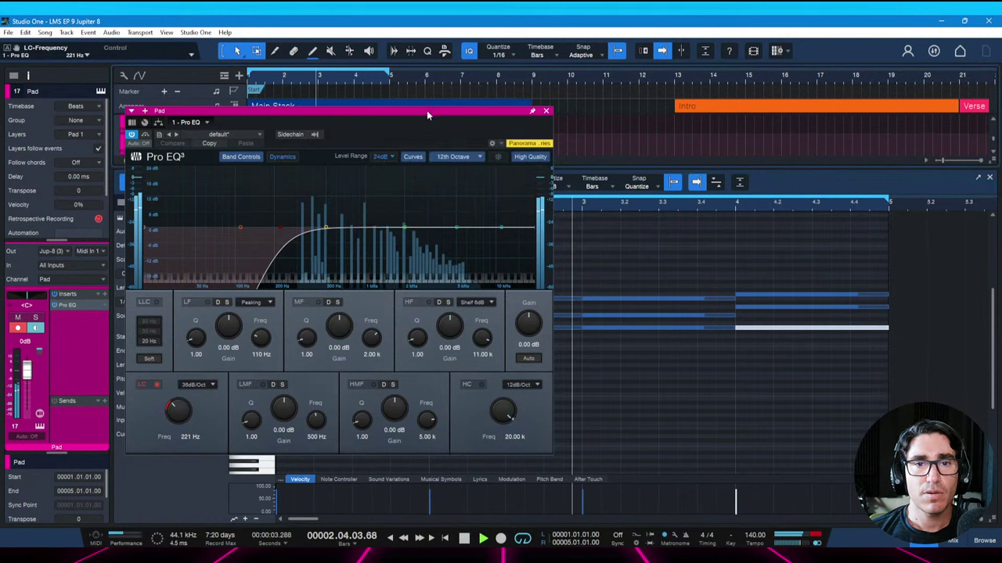
pyautogui.moveTo(427, 111); pyautogui.dragTo(443, 112)
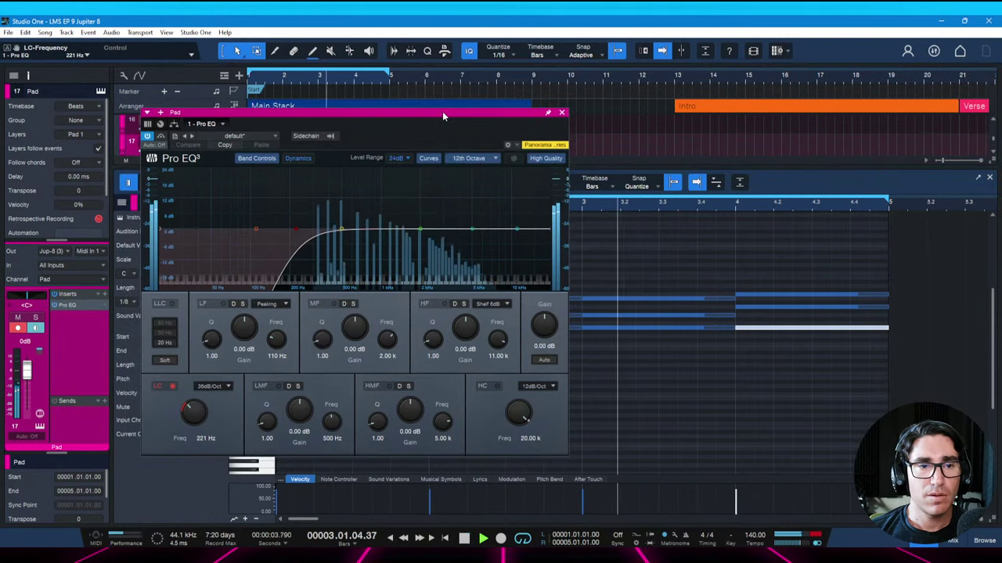
pyautogui.press('space')
# Insert the Softube Tape plug-in after the Pro EQ and raise its color amount to about 6.7 during playback
pyautogui.click(105, 298)
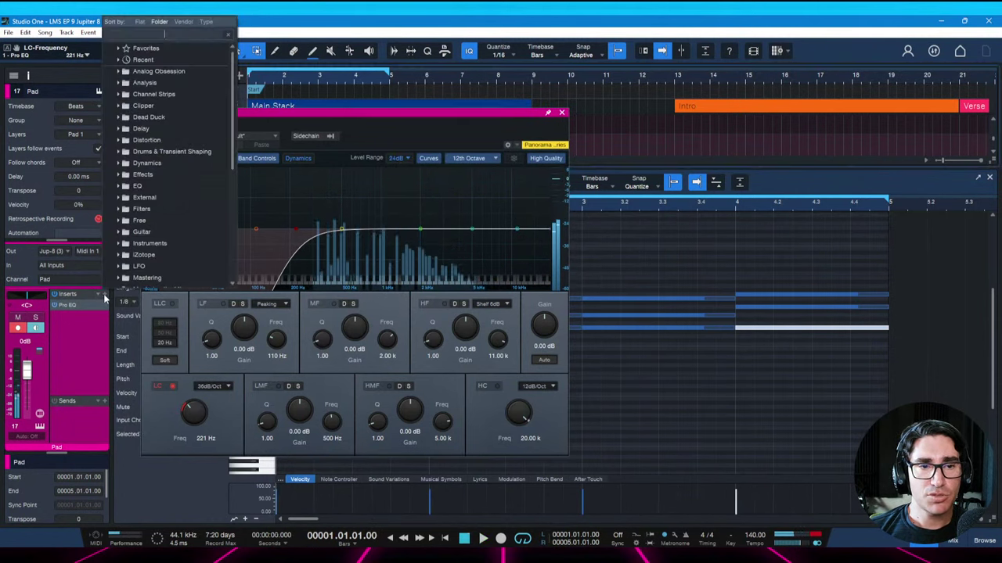
pyautogui.write('tape')
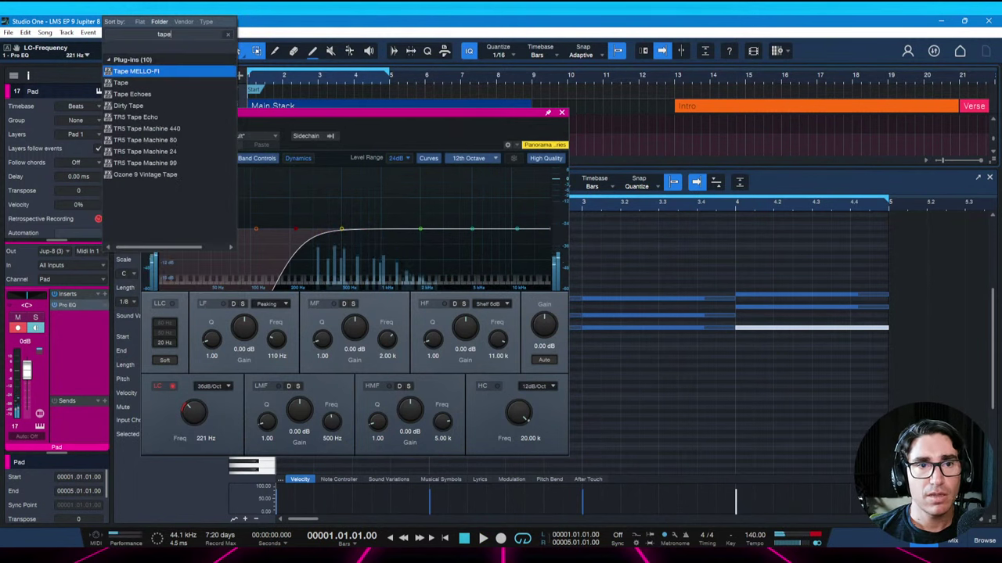
pyautogui.press('Down')
pyautogui.press('Return')
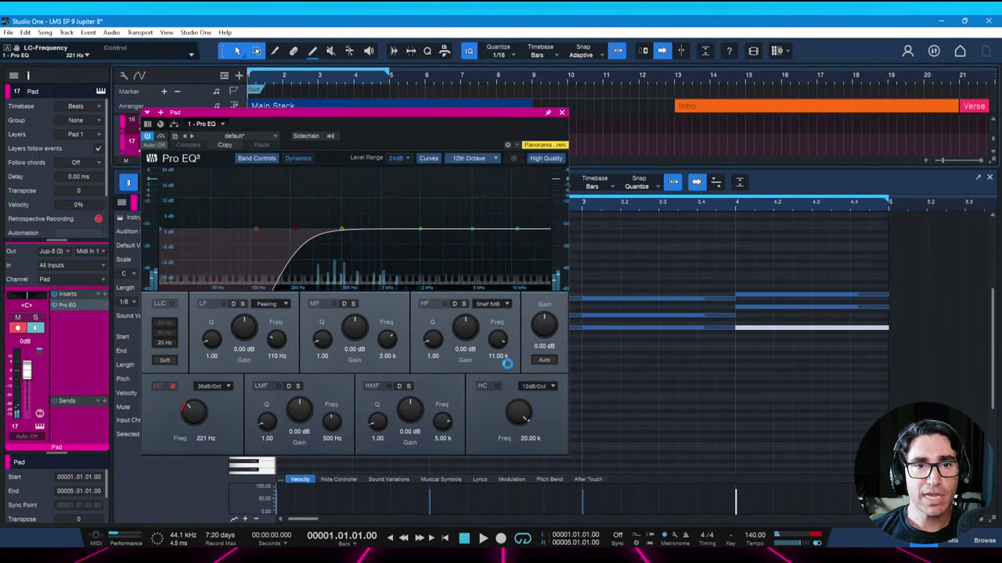
pyautogui.press('space')
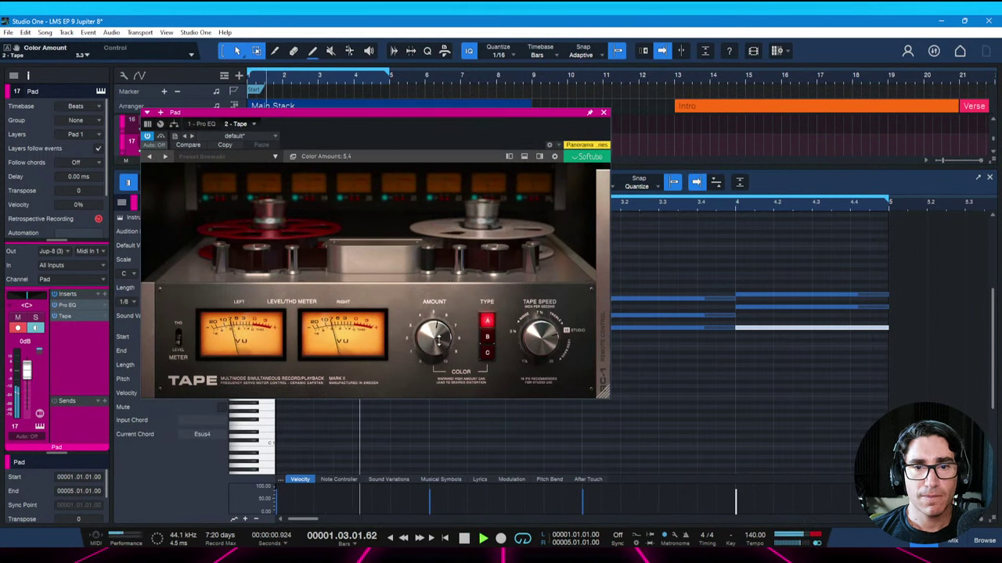
pyautogui.moveTo(439, 339); pyautogui.dragTo(439, 323)
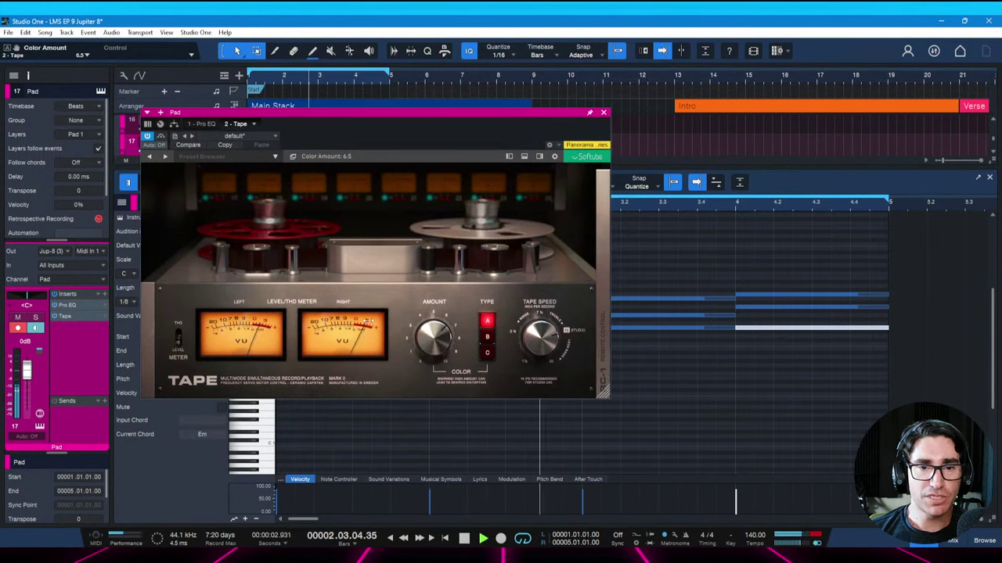
pyautogui.moveTo(539, 350); pyautogui.dragTo(539, 331)
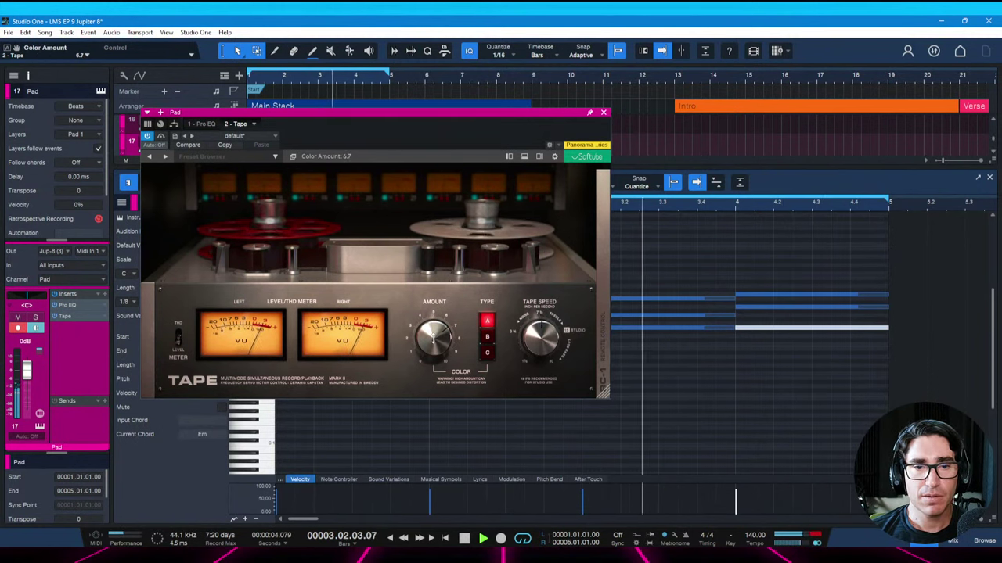
# Insert Saturn 2 after Tape on the Pad channel and set its band style to Gentle Saturation
pyautogui.click(104, 295)
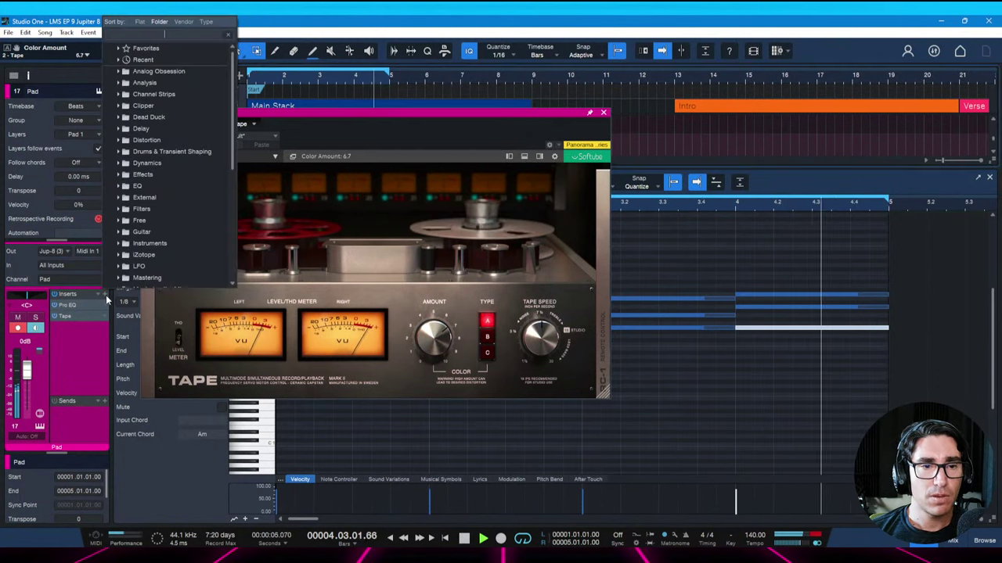
pyautogui.click(105, 295)
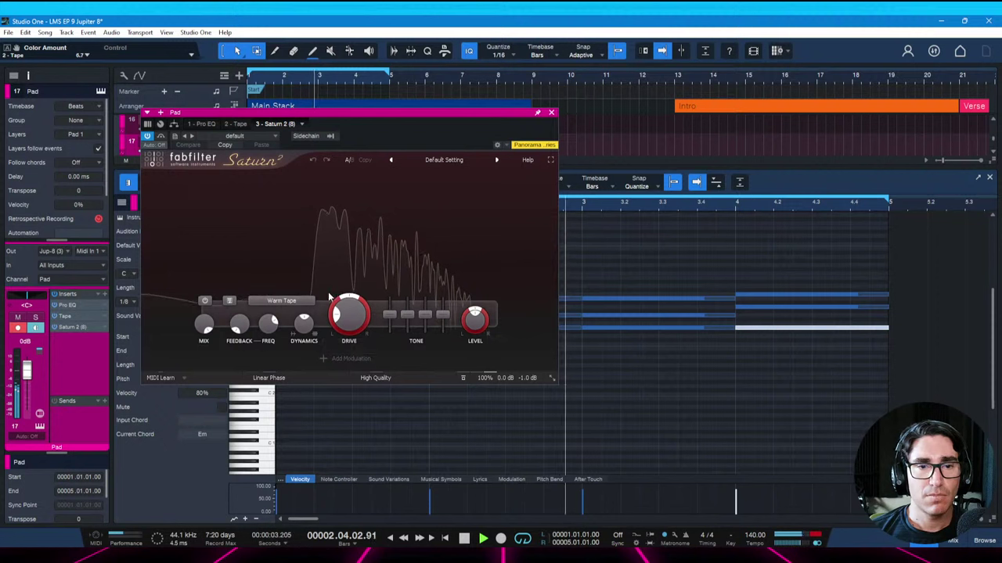
pyautogui.click(281, 301)
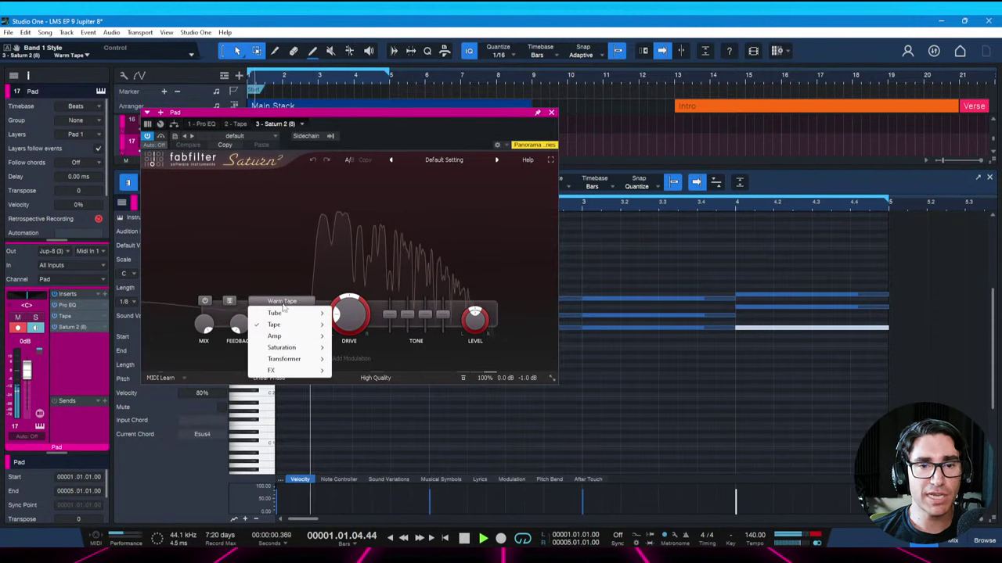
pyautogui.moveTo(290, 347)
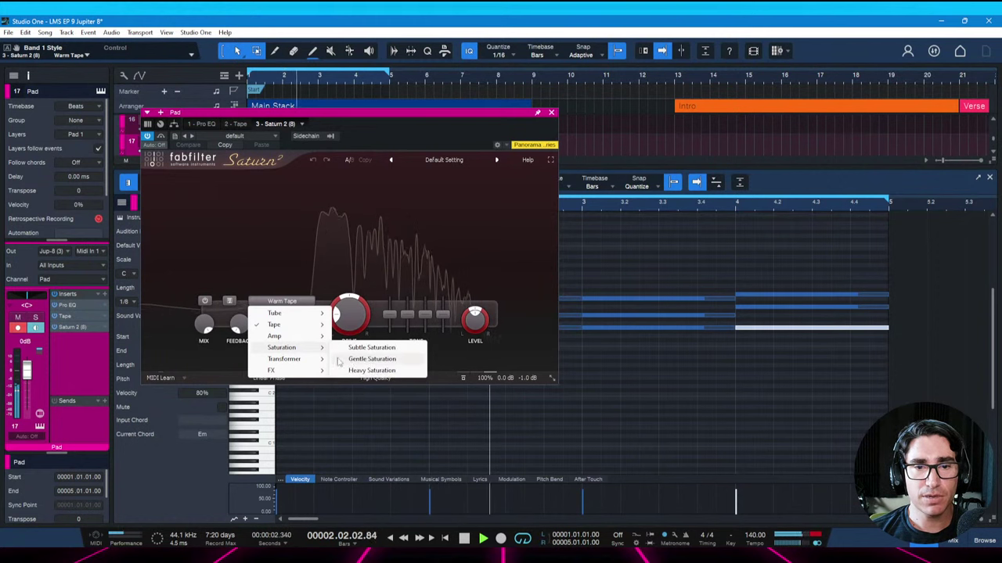
pyautogui.click(368, 358)
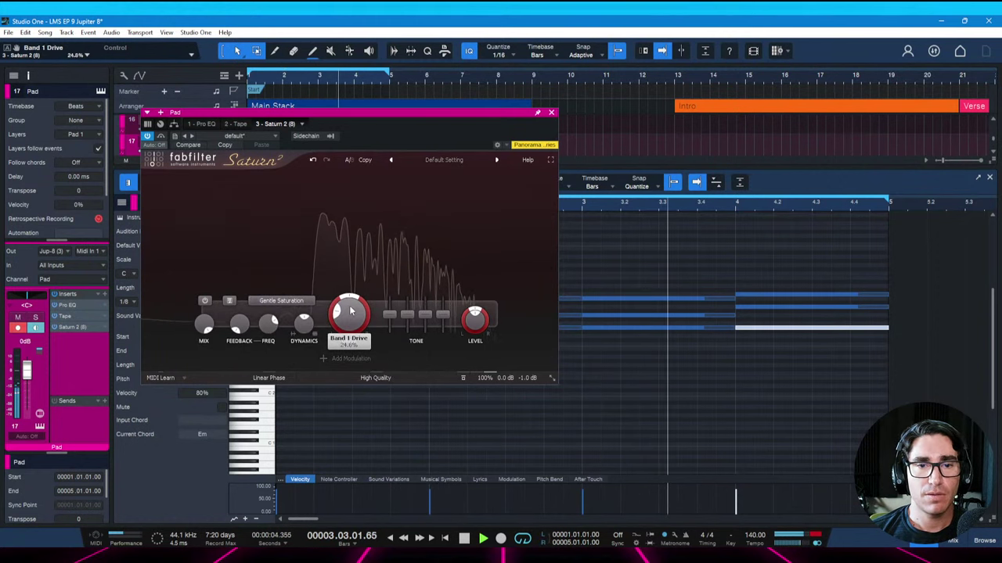
# Raise Saturn 2's drive to about 31.5%, save the song and check the saturated pad
pyautogui.moveTo(351, 311); pyautogui.dragTo(348, 278)
pyautogui.hotkey('ctrl', 's')
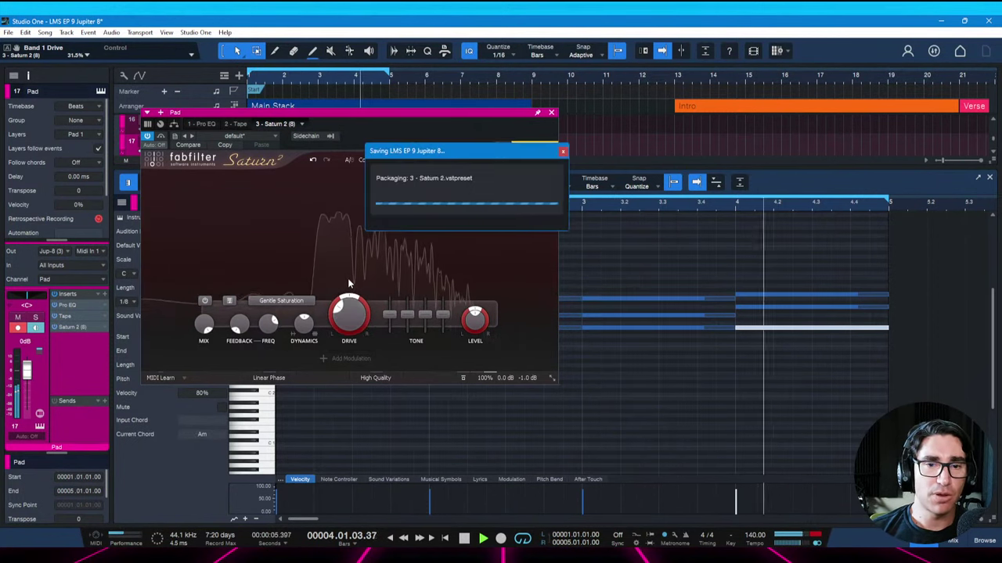
pyautogui.moveTo(349, 112); pyautogui.dragTo(353, 114)
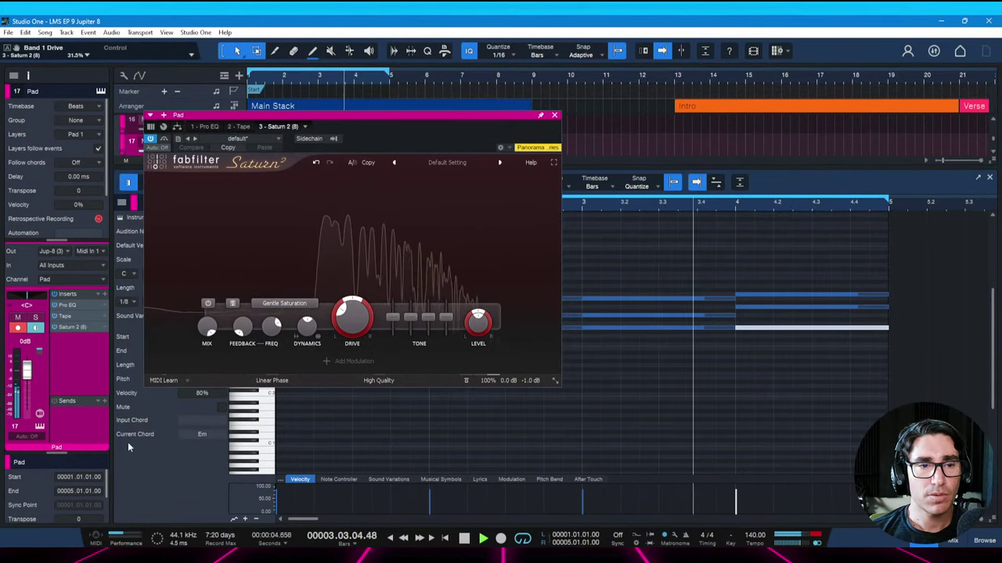
pyautogui.press('space')
# Insert ShaperBox 3 on the Pad channel with a sidechain volume shaper and choose the steeper ducking curve while listening
pyautogui.click(105, 295)
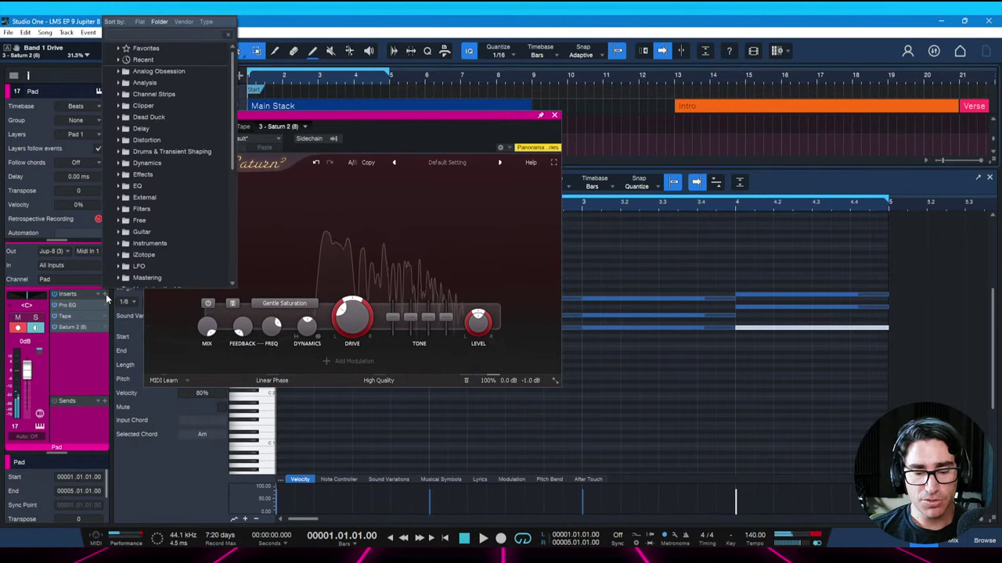
pyautogui.write('shap')
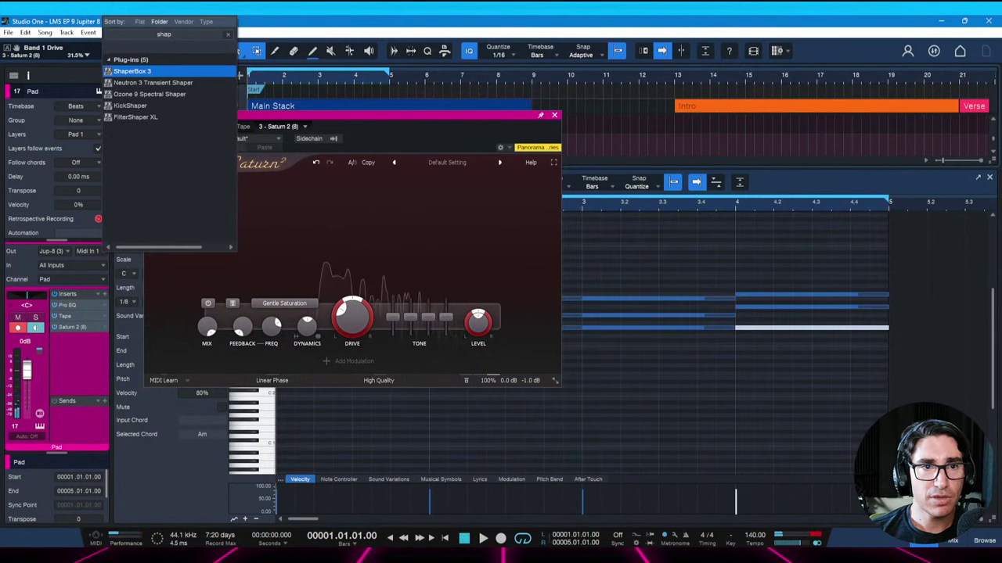
pyautogui.press('Return')
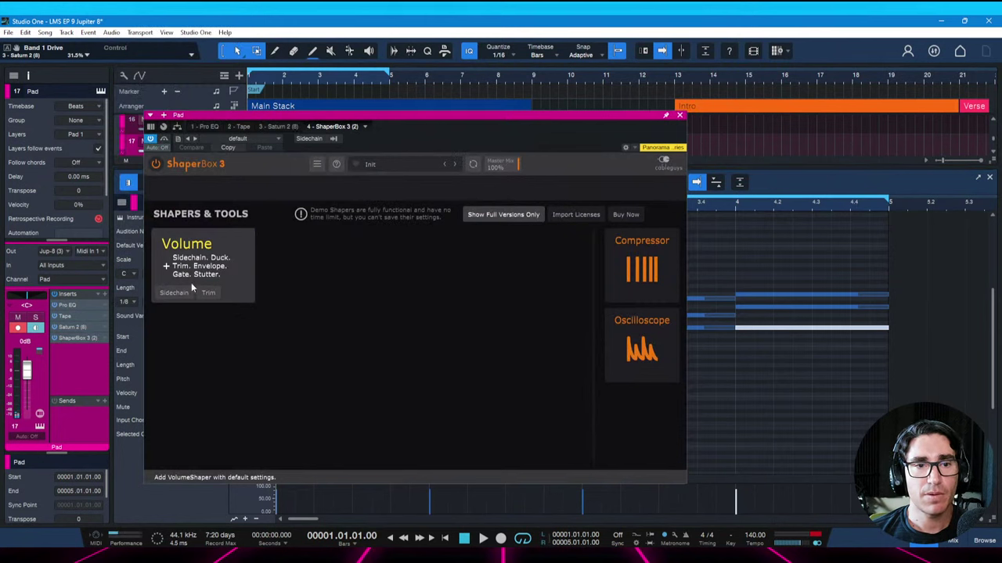
pyautogui.click(174, 292)
pyautogui.press('space')
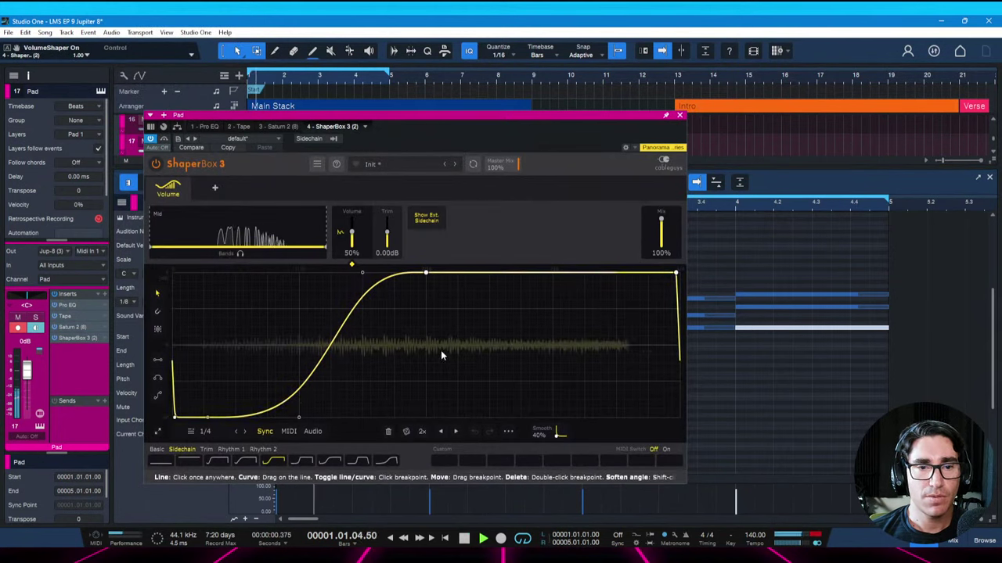
pyautogui.click(290, 465)
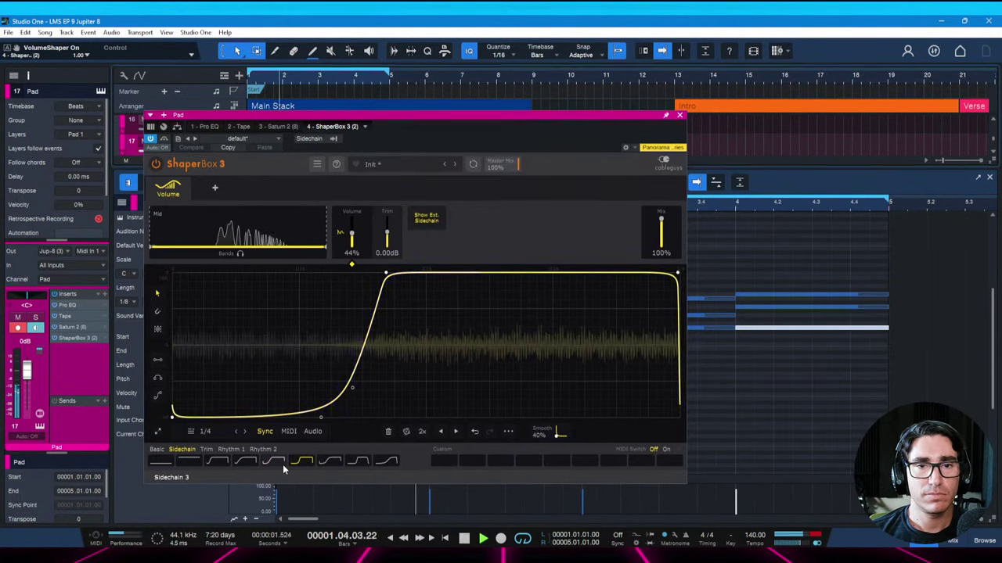
pyautogui.press('space')
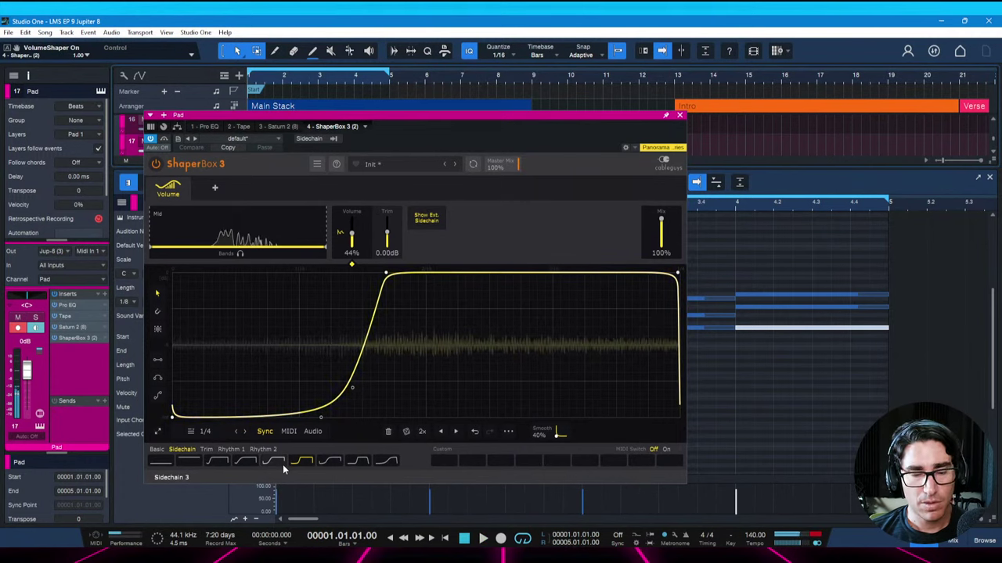
# Show the mixer, close the ShaperBox window and bring the Bass and drum tracks into view in the arrangement
pyautogui.press('F3')
pyautogui.click(680, 115)
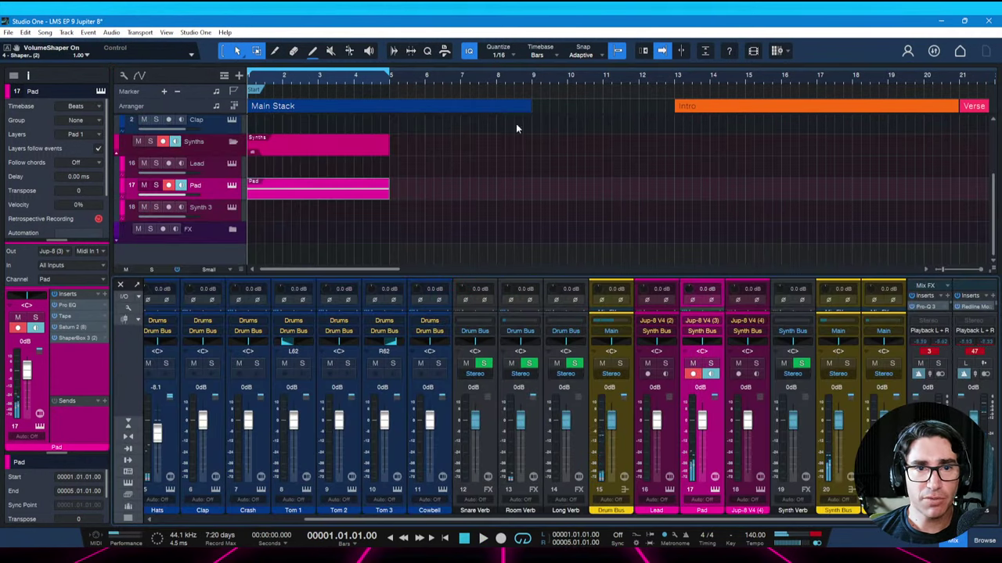
pyautogui.scroll(4, 211, 141)
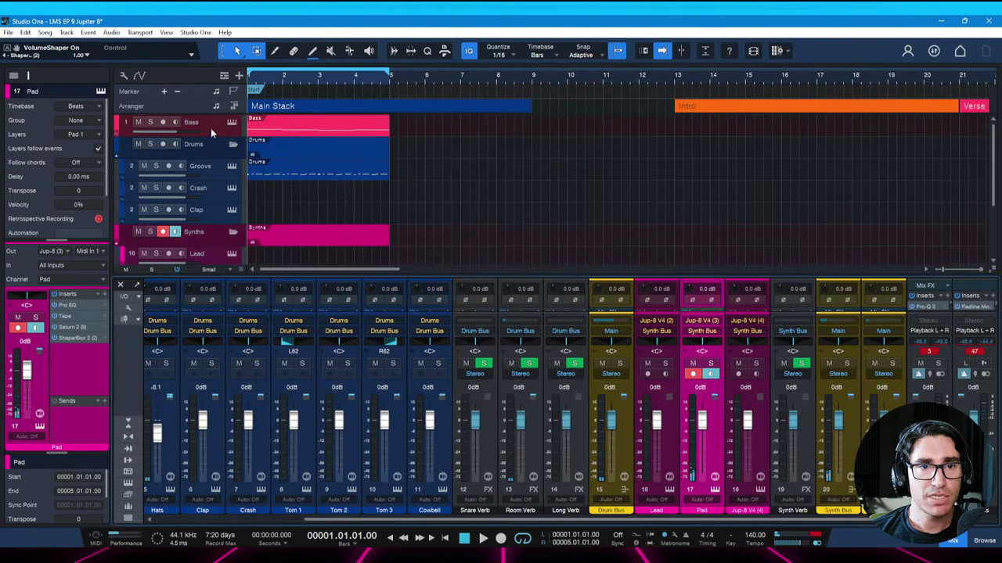
# Move ShaperBox 3 ahead of TrackLimit in the Bass insert chain, then check its volume curve and close its window
pyautogui.click(211, 125)
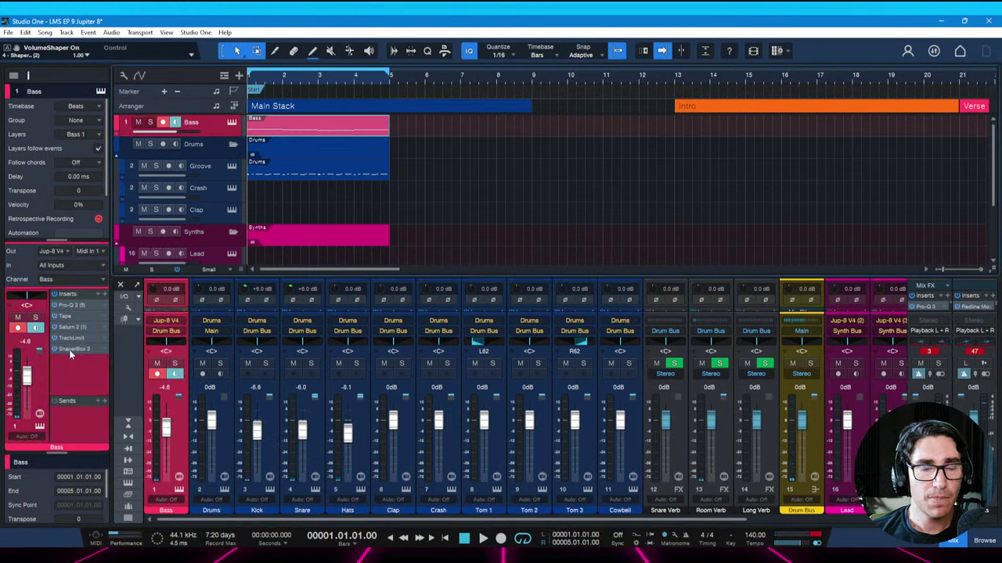
pyautogui.moveTo(69, 347); pyautogui.dragTo(73, 343)
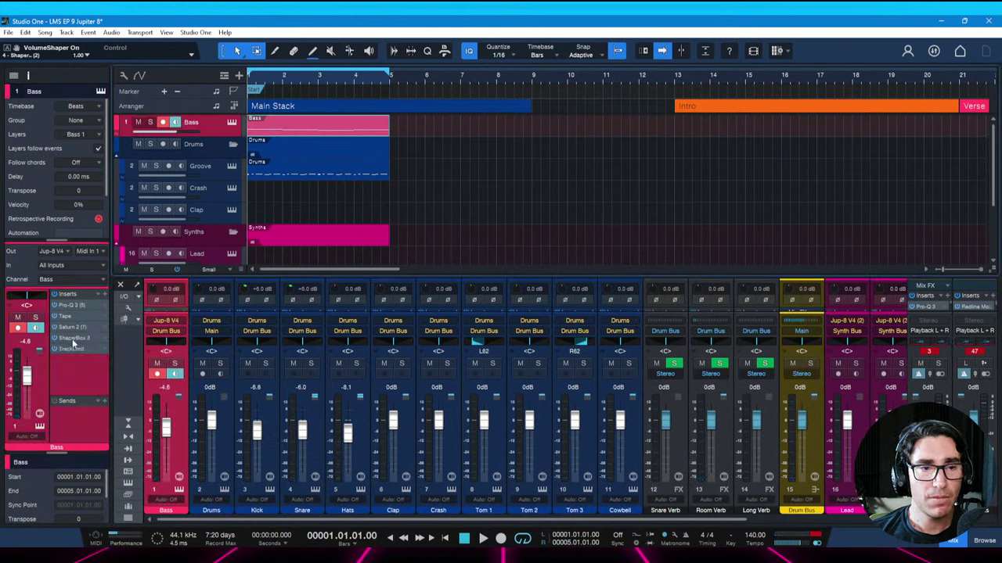
pyautogui.doubleClick(91, 339)
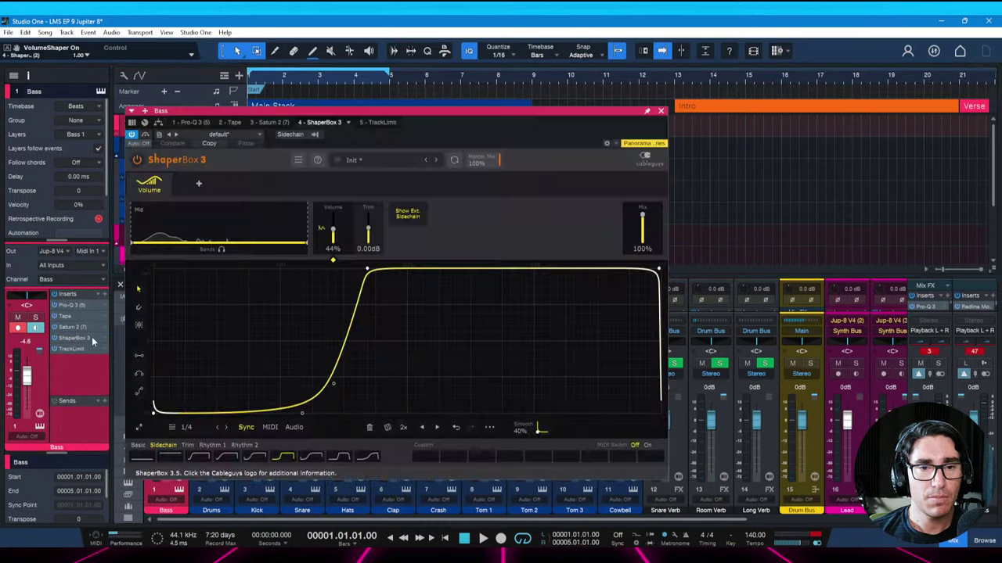
pyautogui.click(661, 113)
# Play the loop and examine the Pad channel's ShaperBox 3 ducking curve against the Bass and drums
pyautogui.press('space')
pyautogui.scroll(-3, 212, 235)
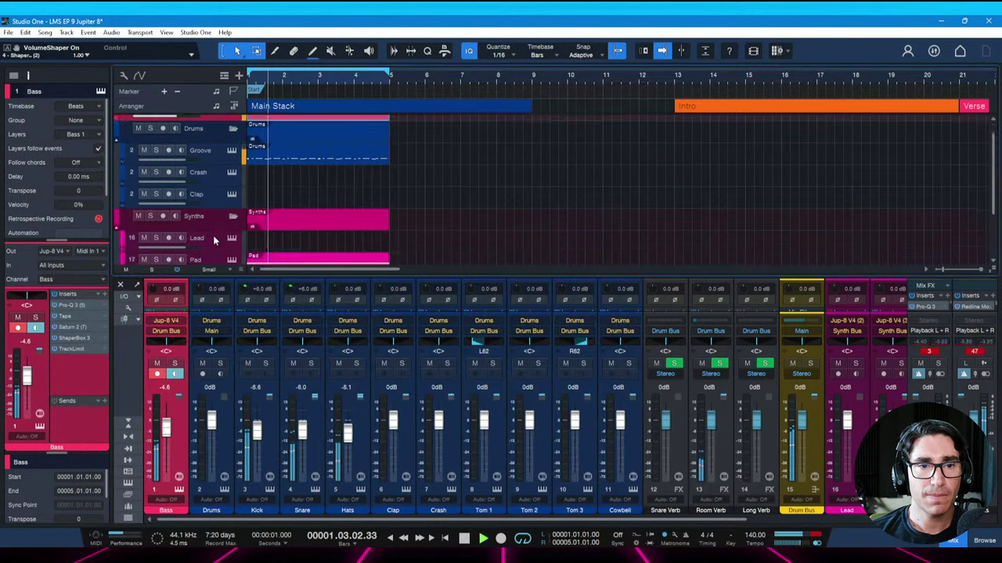
pyautogui.click(206, 222)
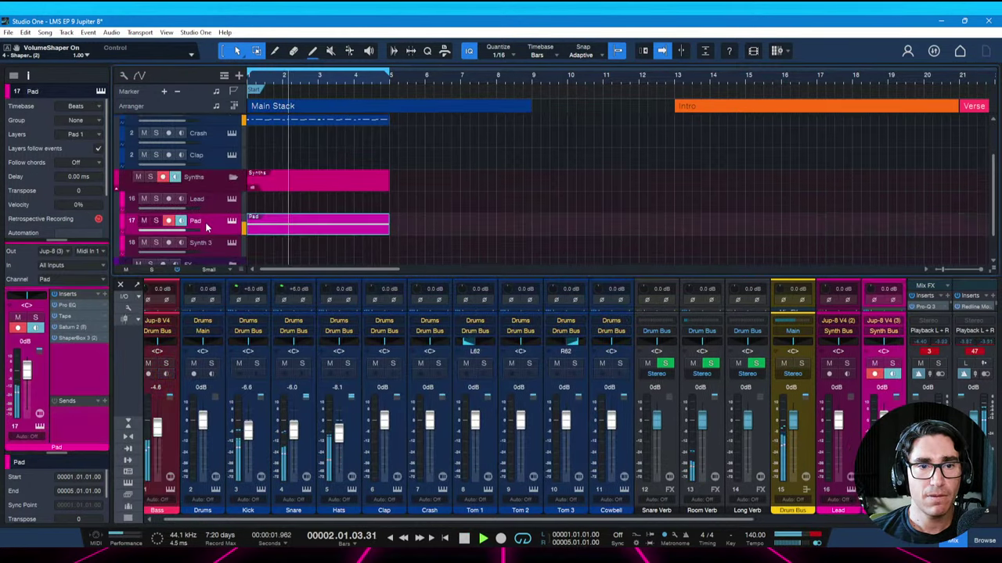
pyautogui.doubleClick(74, 337)
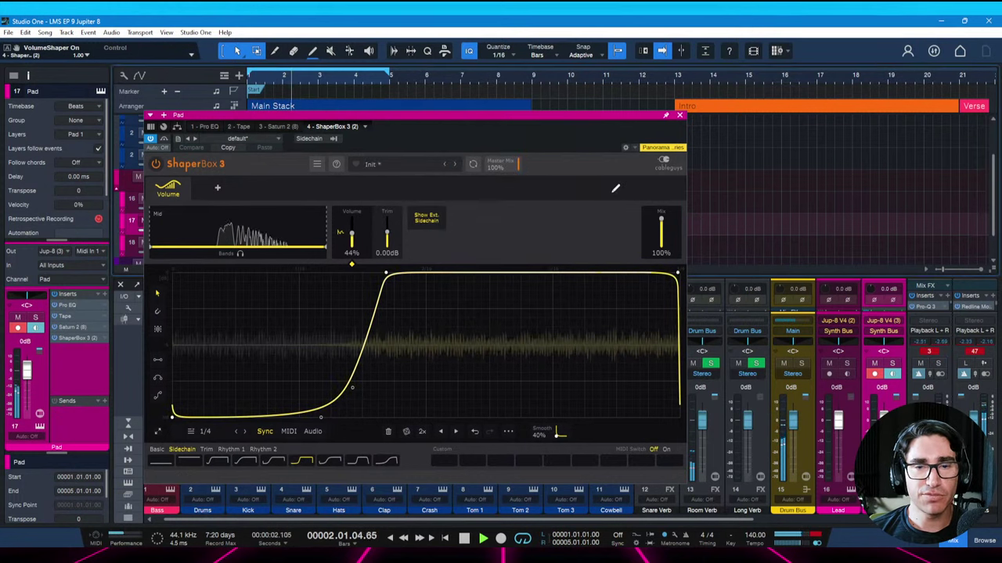
pyautogui.moveTo(342, 124); pyautogui.dragTo(376, 118)
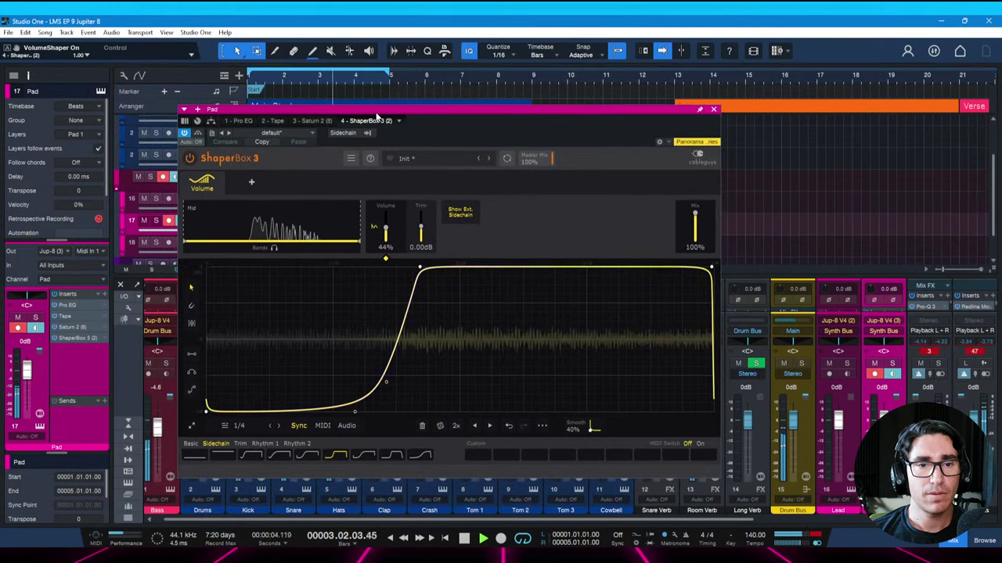
pyautogui.press('space')
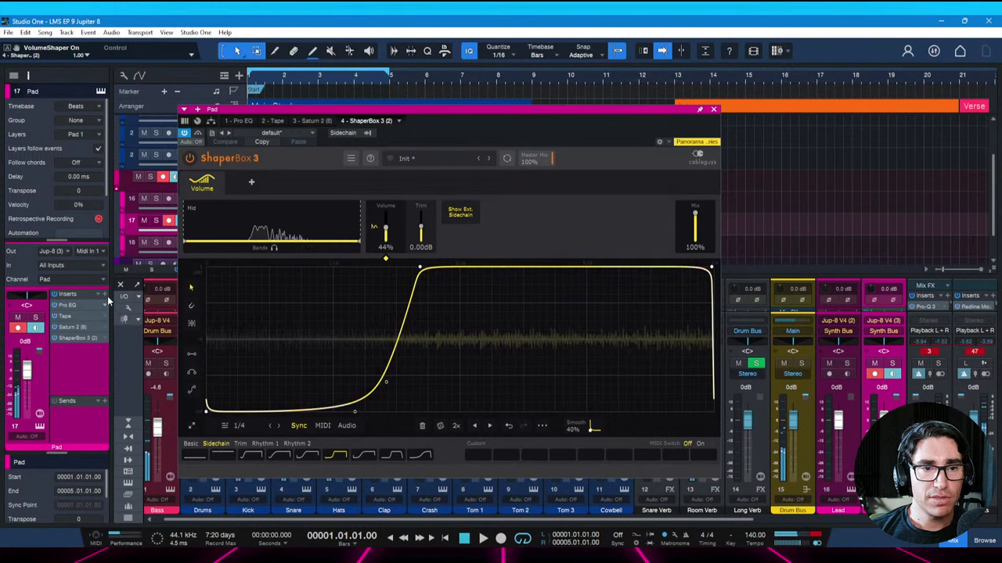
# Insert dpMeter5 at the end of the Pad channel's effects chain and save the song
pyautogui.click(105, 295)
pyautogui.write('dp')
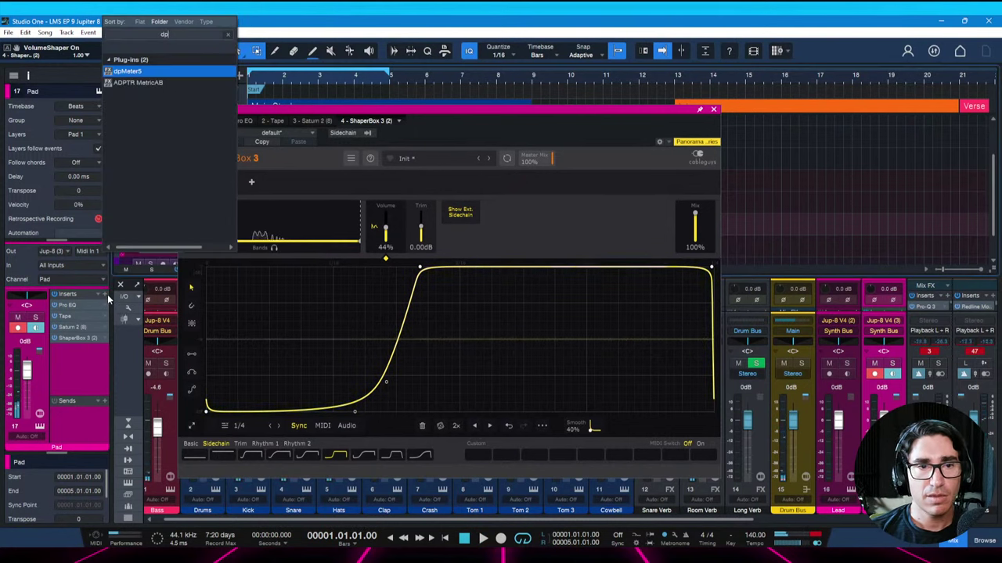
pyautogui.press('Return')
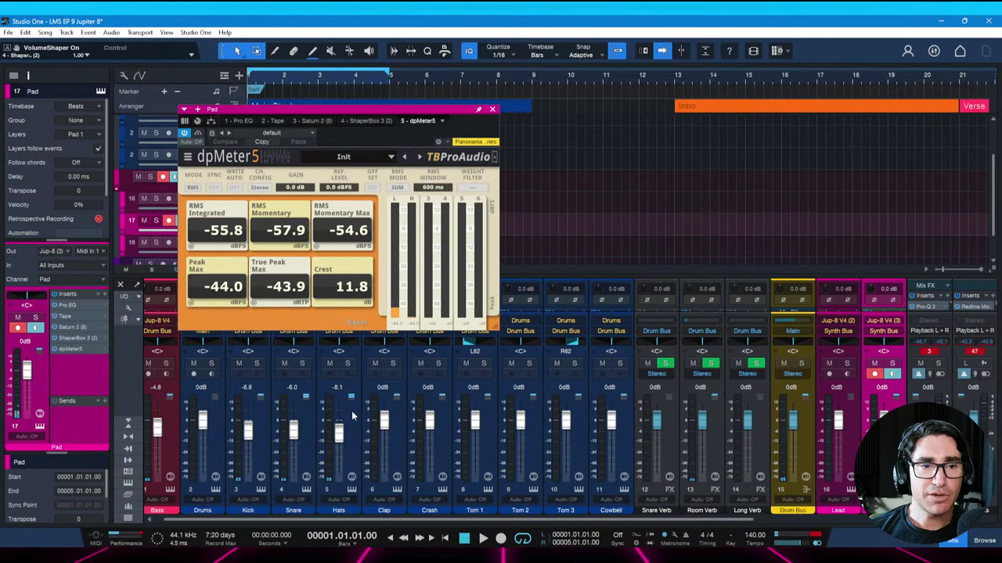
pyautogui.hotkey('ctrl', 's')
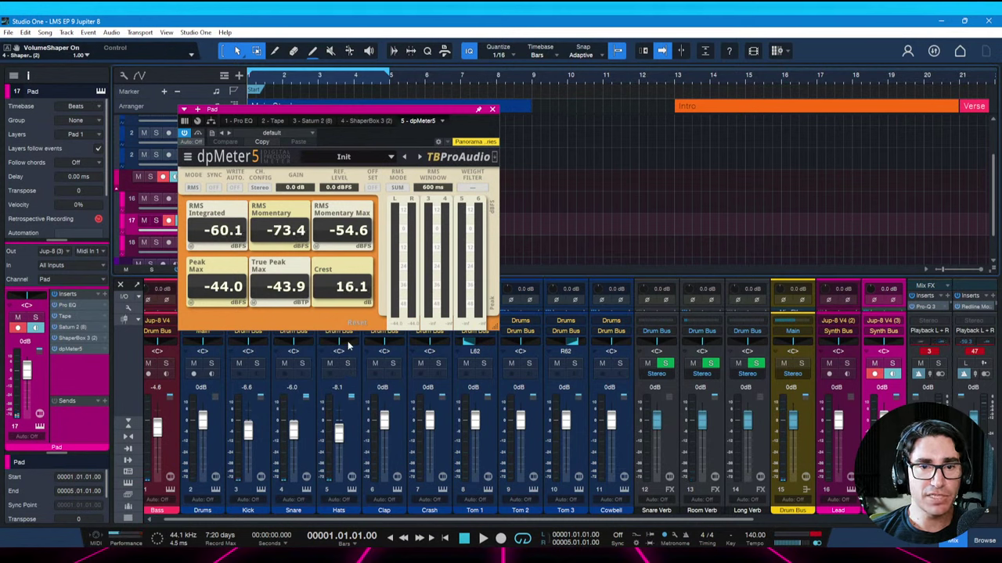
# Reset dpMeter5, measure the playing Pad and match the gain to its maximum peak, for a 10.4 dB gain
pyautogui.click(355, 323)
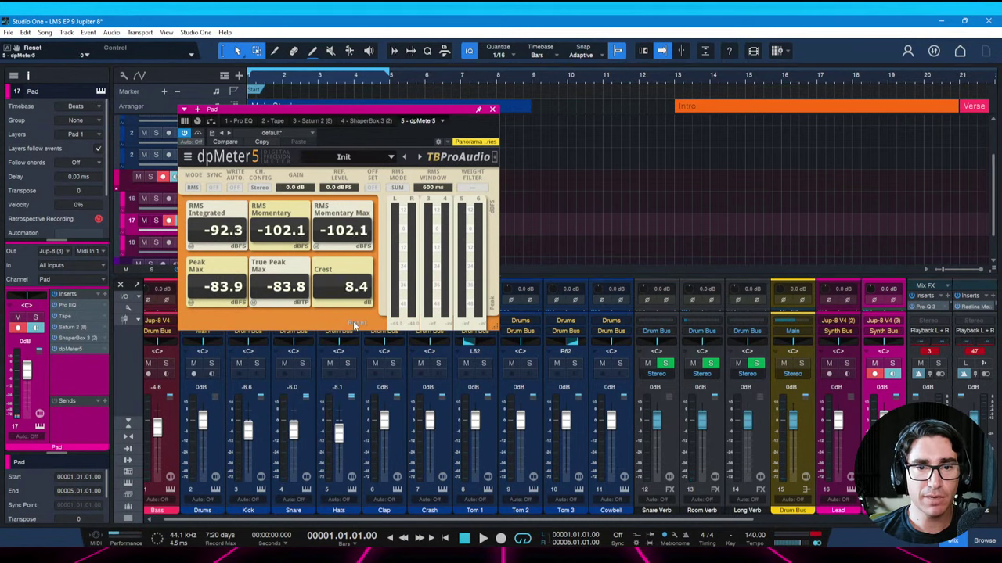
pyautogui.press('space')
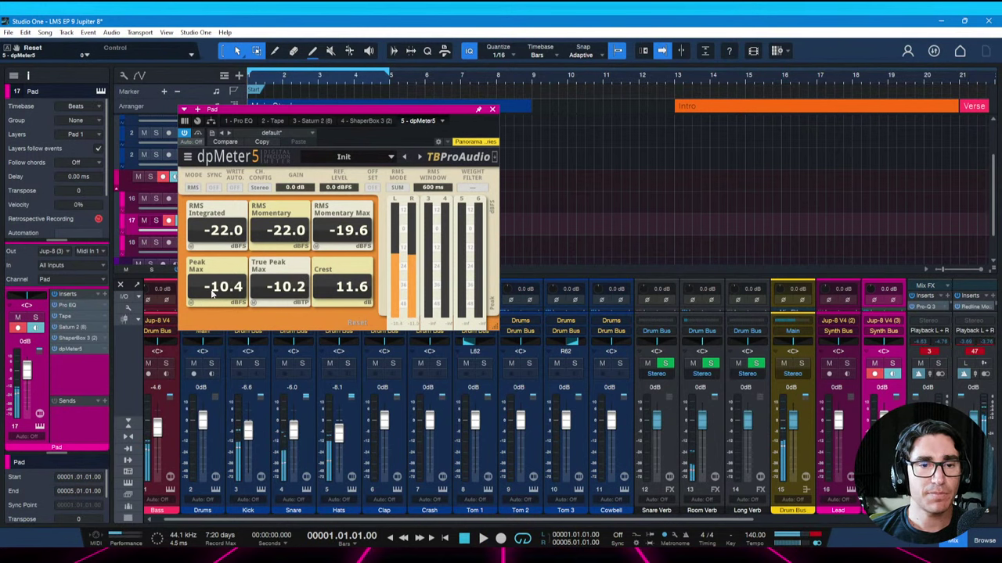
pyautogui.click(190, 302)
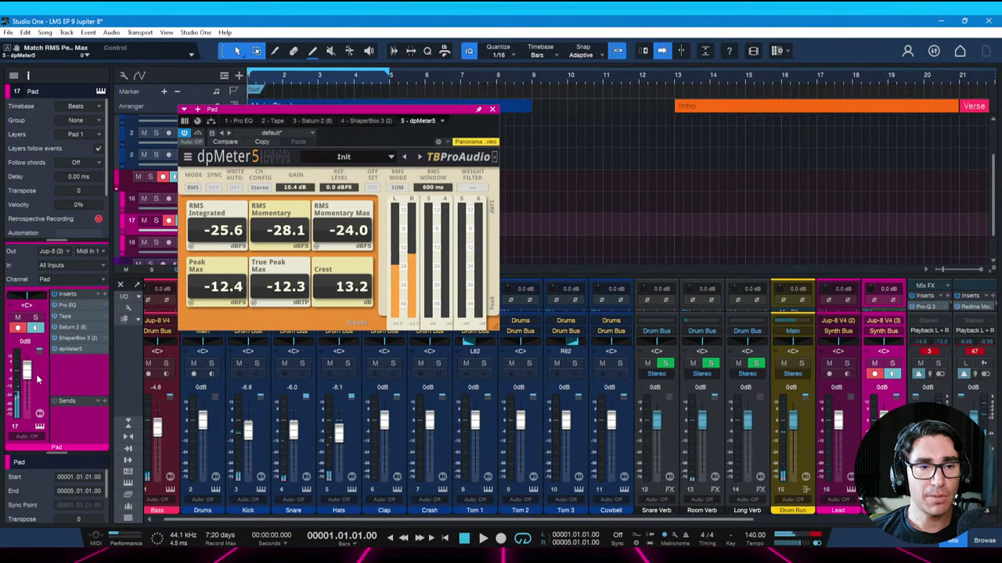
# Lower the Pad channel's volume to -9.1 dB while listening to the loop, and close dpMeter5
pyautogui.moveTo(27, 376); pyautogui.dragTo(29, 379)
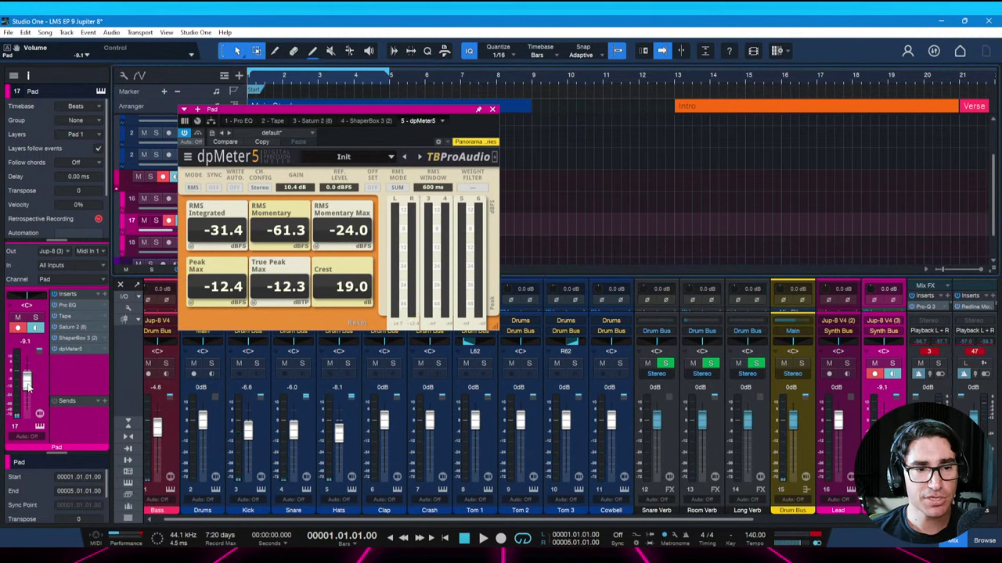
pyautogui.press('space')
pyautogui.moveTo(28, 387); pyautogui.dragTo(28, 381)
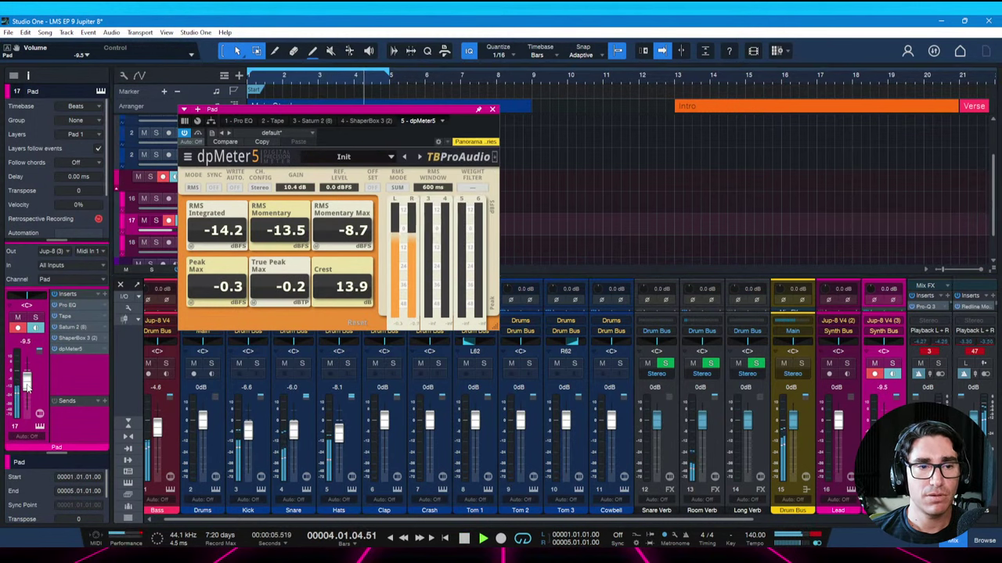
pyautogui.moveTo(28, 387); pyautogui.dragTo(27, 386)
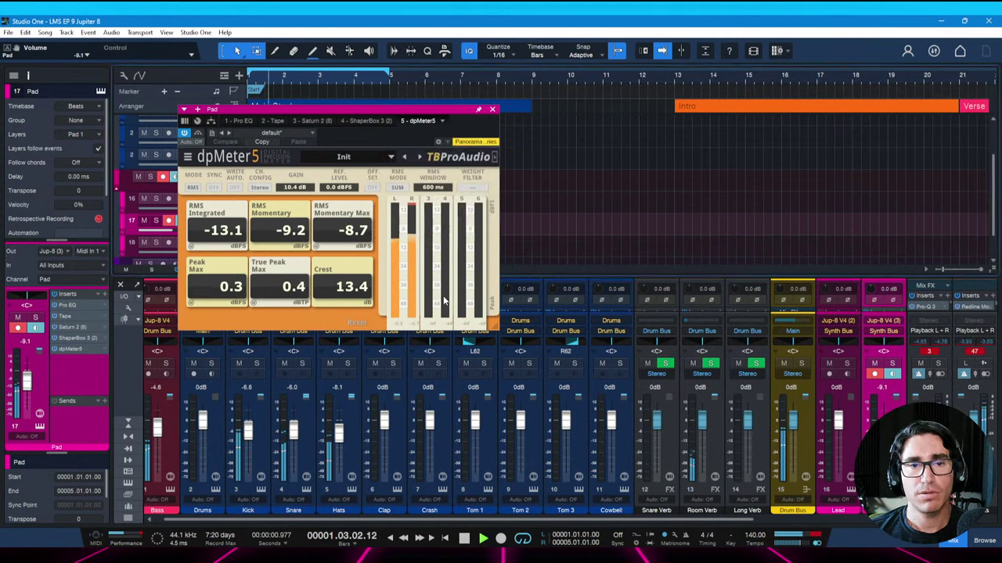
pyautogui.click(492, 110)
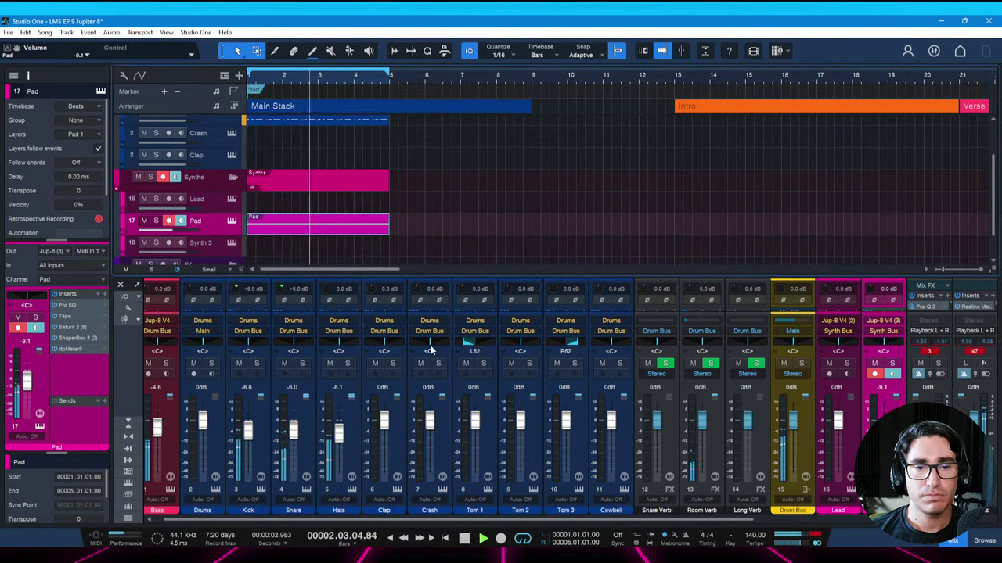
# Open the advanced effects of the Pad's Jup-8 V and raise the Phaser's dry/wet amount while listening
pyautogui.click(39, 426)
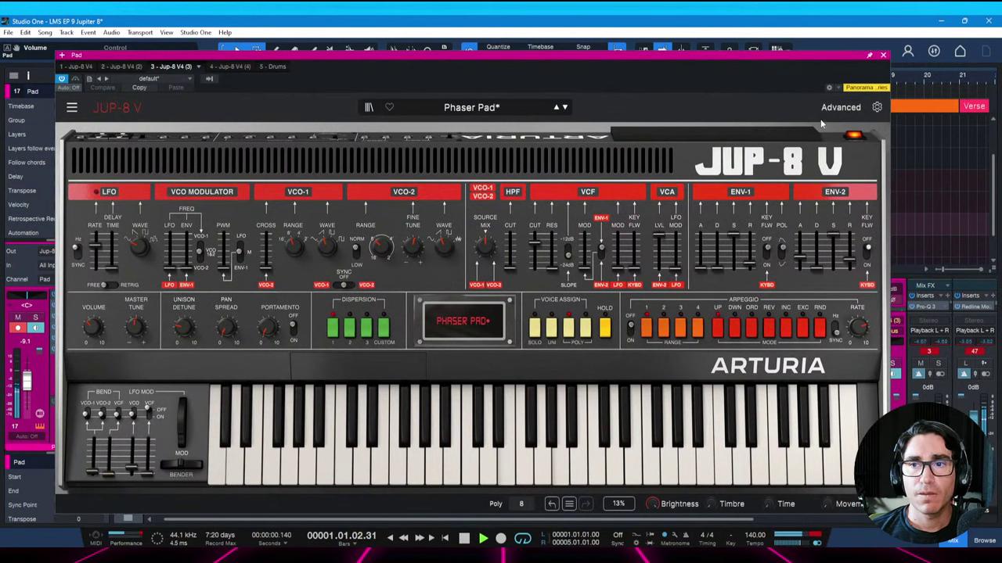
pyautogui.click(824, 109)
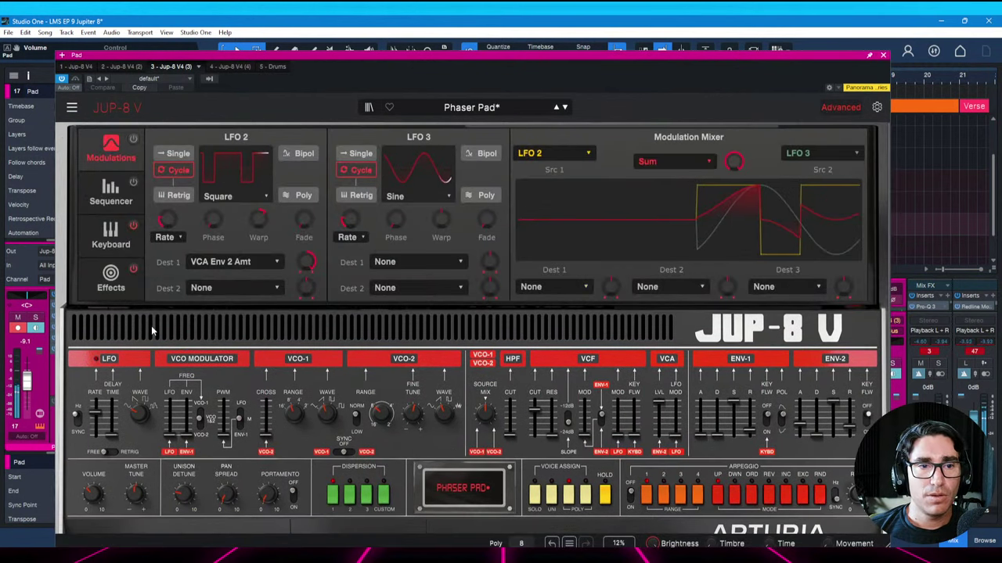
pyautogui.click(116, 285)
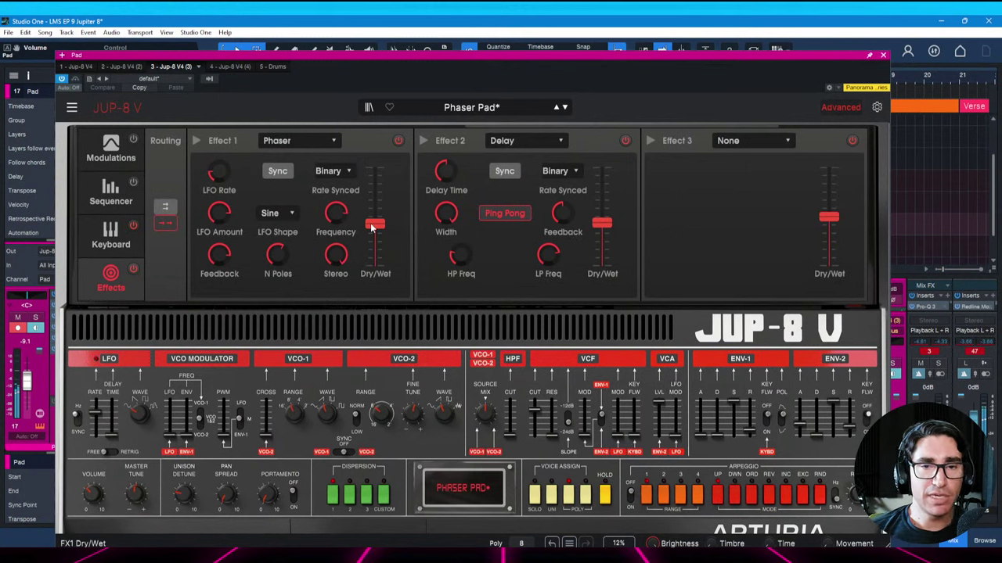
pyautogui.moveTo(376, 229)
pyautogui.moveTo(377, 227); pyautogui.dragTo(377, 204)
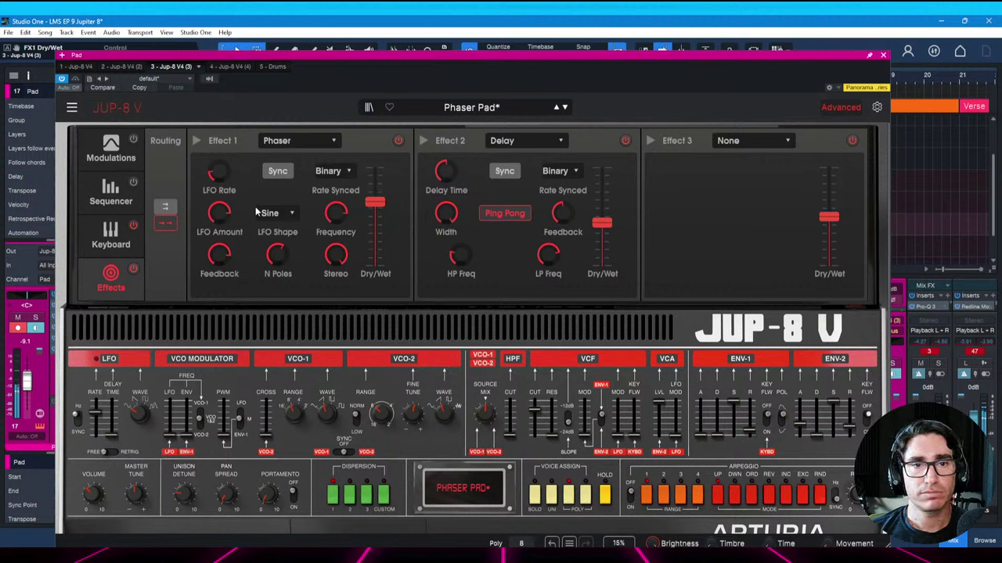
# Sync the Phaser's LFO rate to the tempo at 4 bars and raise its dry/wet amount slightly
pyautogui.moveTo(232, 171)
pyautogui.click(278, 171)
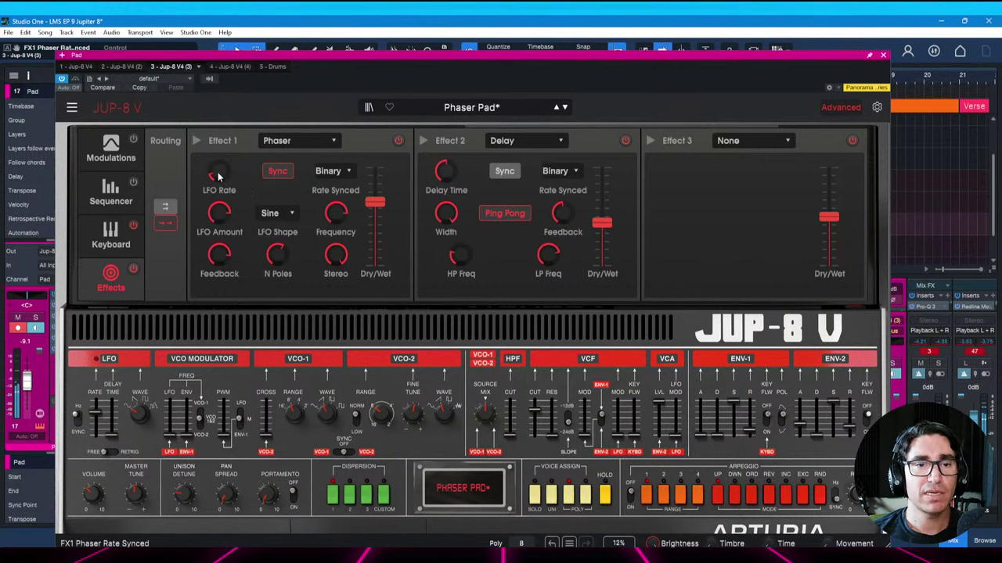
pyautogui.moveTo(220, 175)
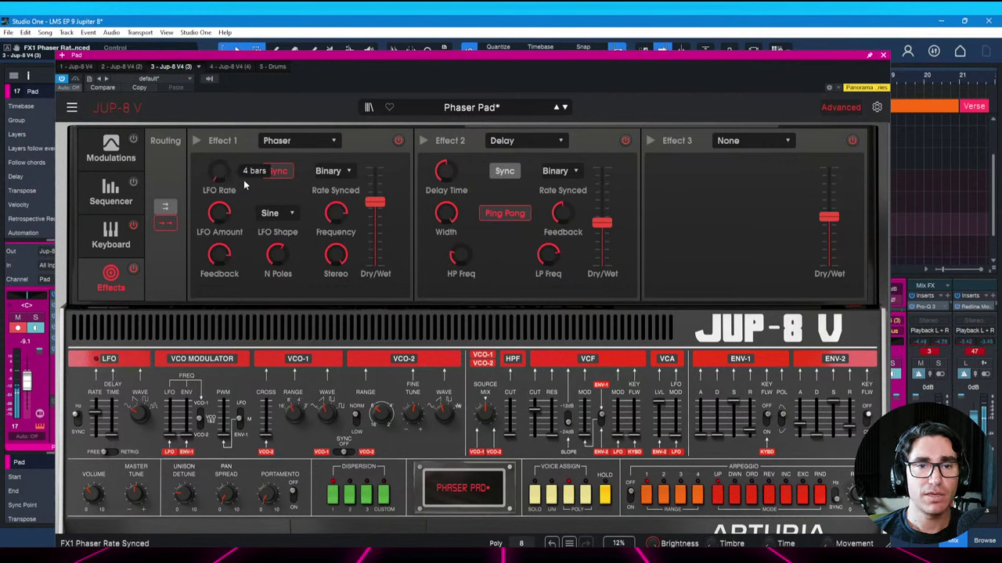
pyautogui.moveTo(376, 203); pyautogui.dragTo(375, 198)
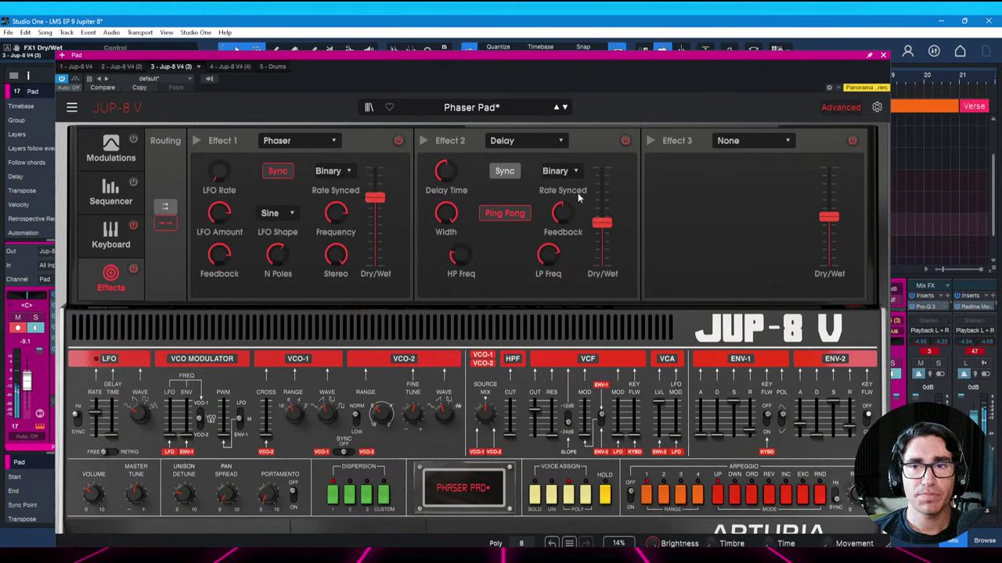
# Turn off the Jup-8 V's built-in Delay effect, close the instrument, save the song and stop playback
pyautogui.click(625, 143)
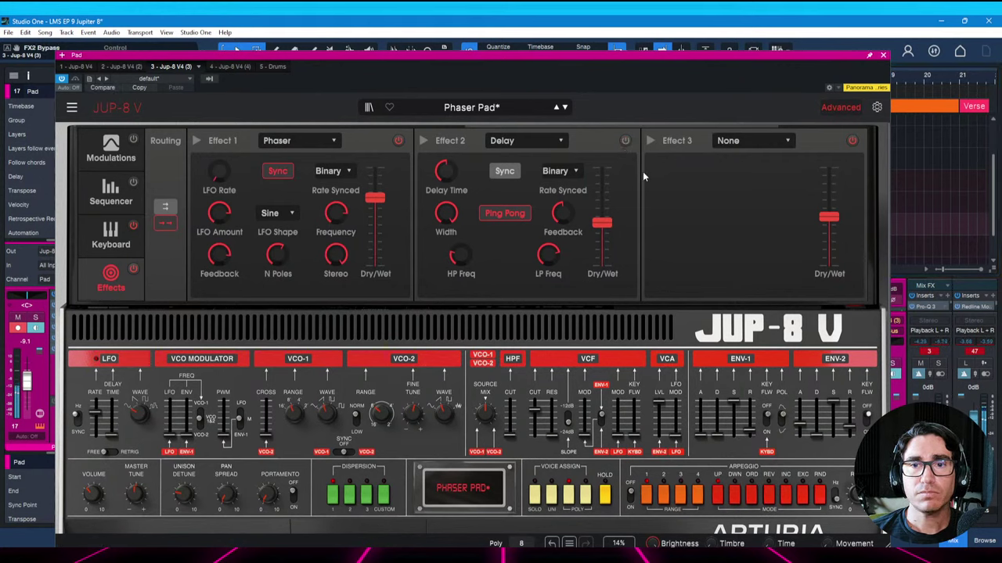
pyautogui.click(883, 57)
pyautogui.hotkey('ctrl', 's')
pyautogui.press('space')
# Insert the Replika XT delay on the Pad channel and save the song
pyautogui.click(104, 294)
pyautogui.write('repli')
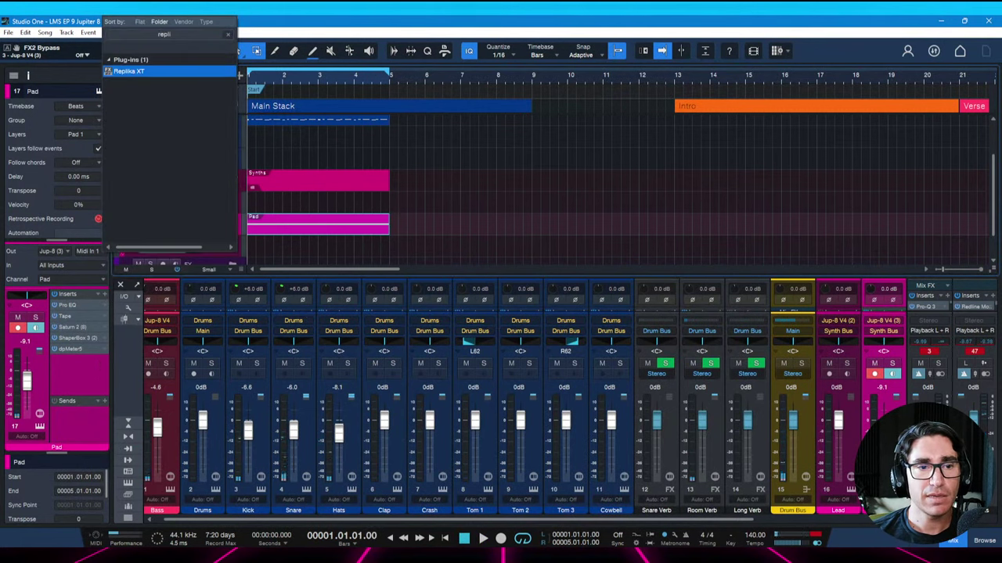
pyautogui.press('Return')
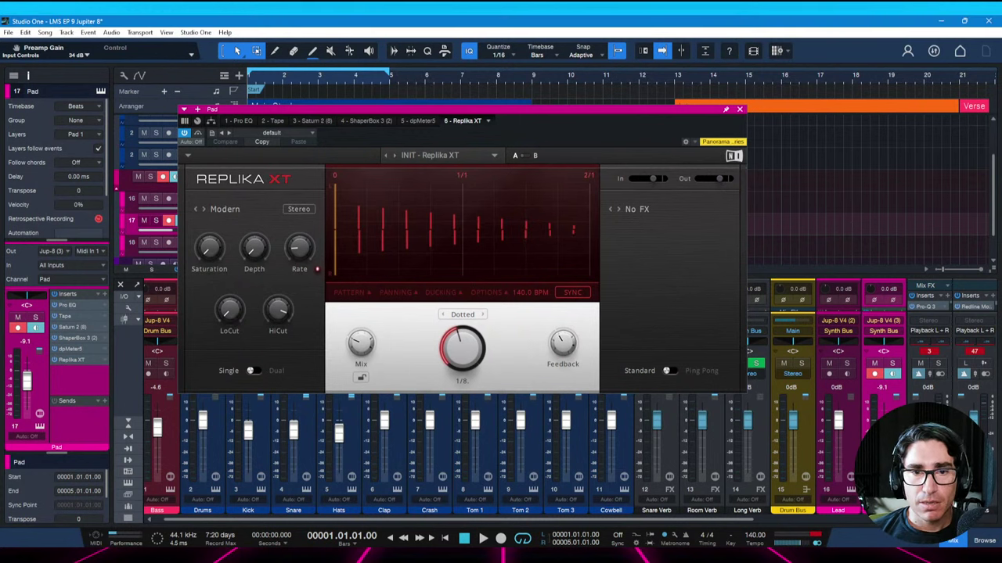
pyautogui.hotkey('ctrl', 's')
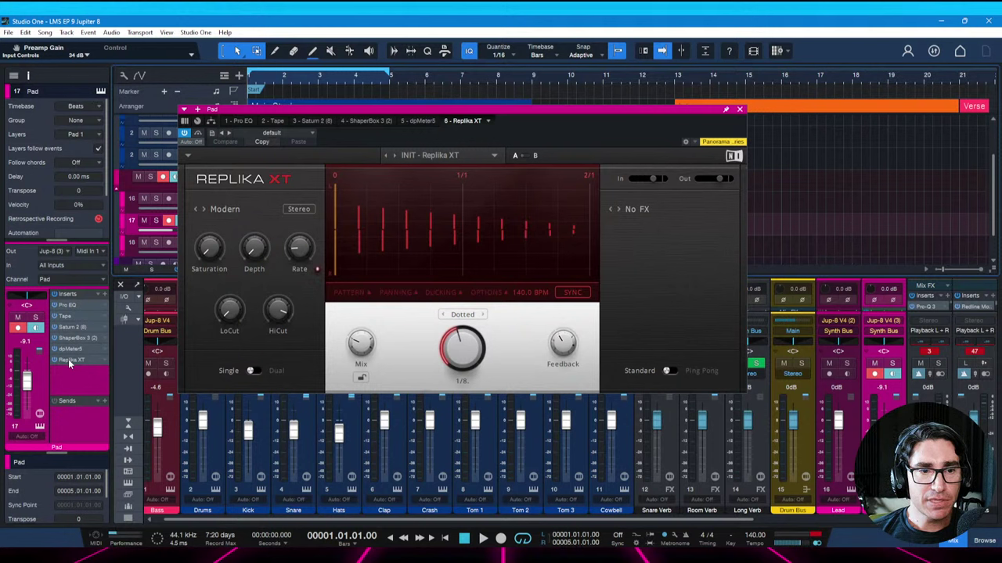
# Move Replika XT ahead of ShaperBox 3 in the Pad's insert chain and expand its quick controls
pyautogui.moveTo(69, 361); pyautogui.dragTo(69, 338)
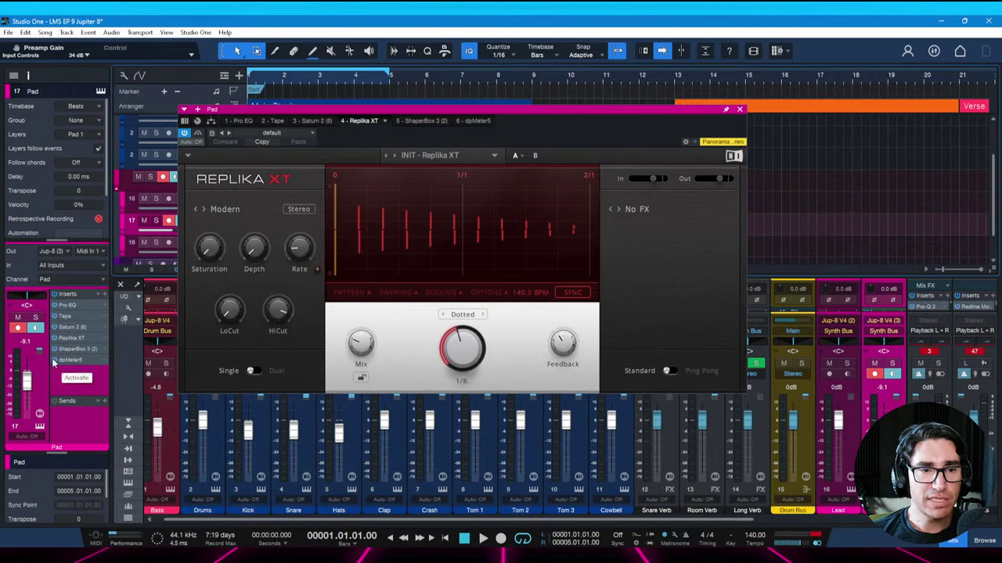
pyautogui.click(53, 362)
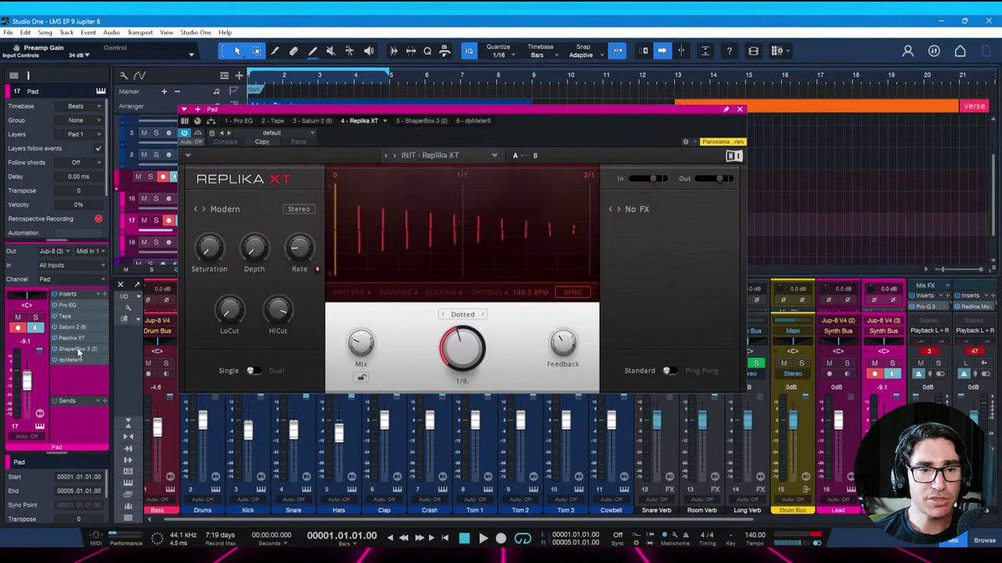
pyautogui.click(71, 338)
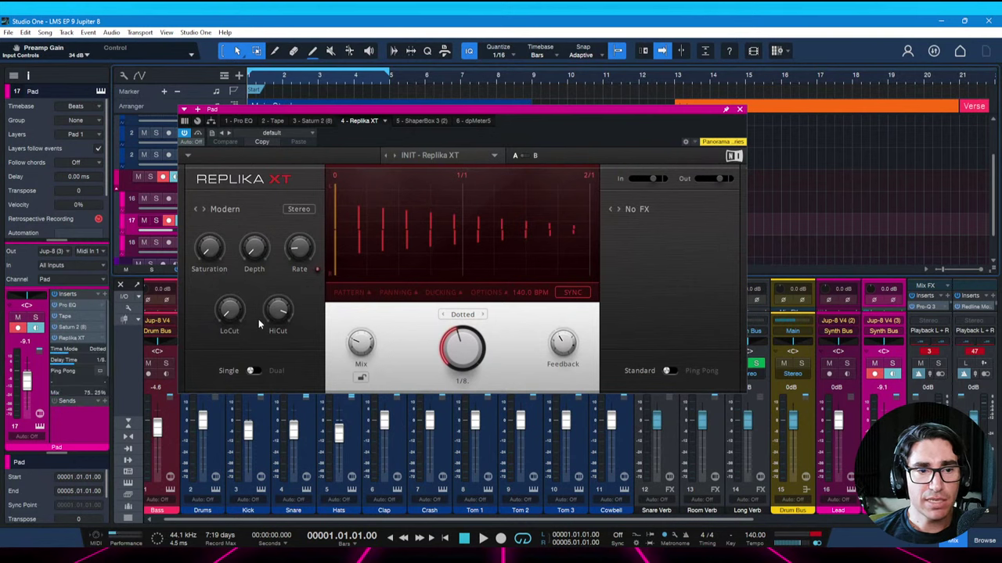
# Listen to the Pad soloed and set Replika XT's Mix to 68% / 32%
pyautogui.press('space')
pyautogui.moveTo(532, 121); pyautogui.dragTo(516, 121)
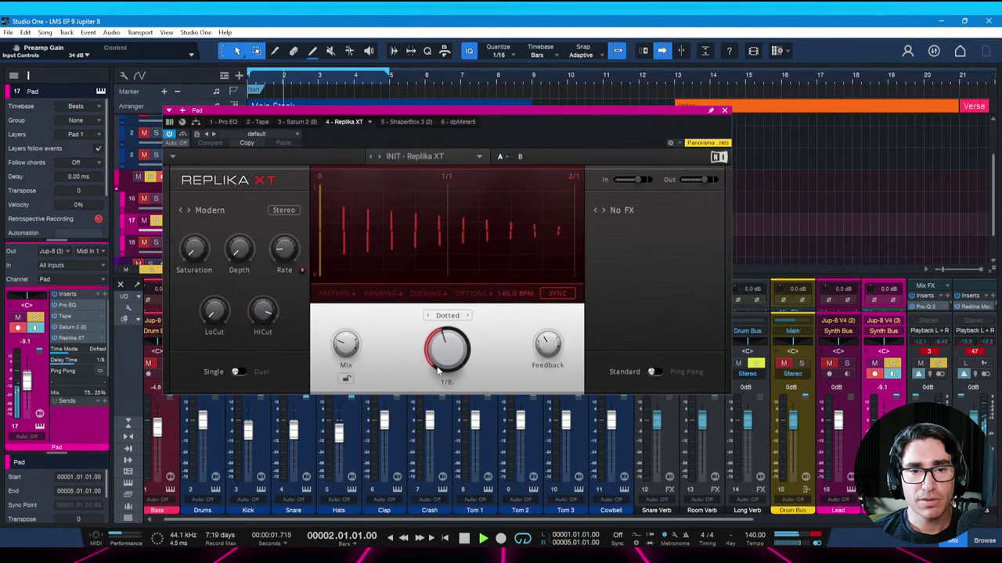
pyautogui.moveTo(346, 350)
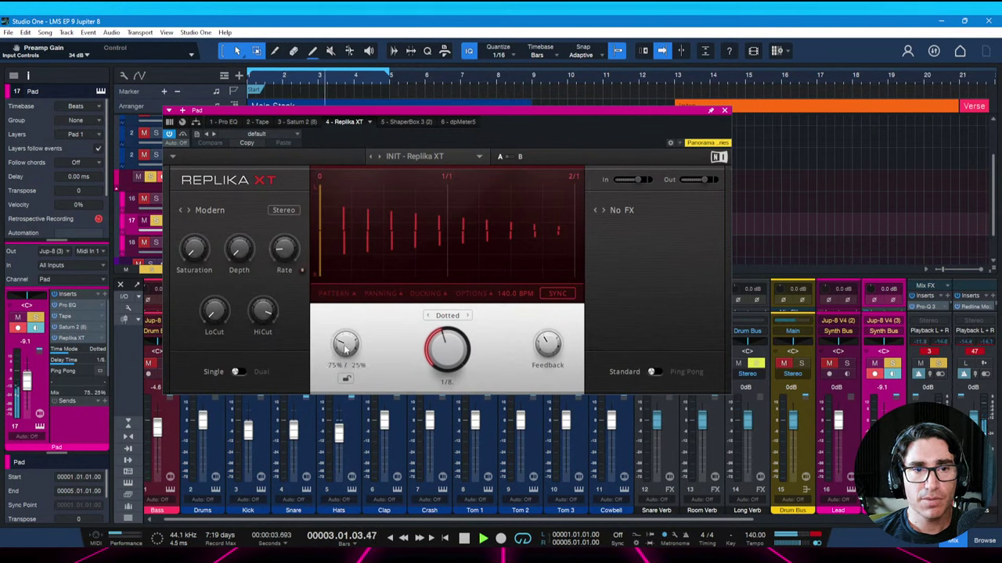
pyautogui.scroll(-3, 346, 350)
pyautogui.press('space')
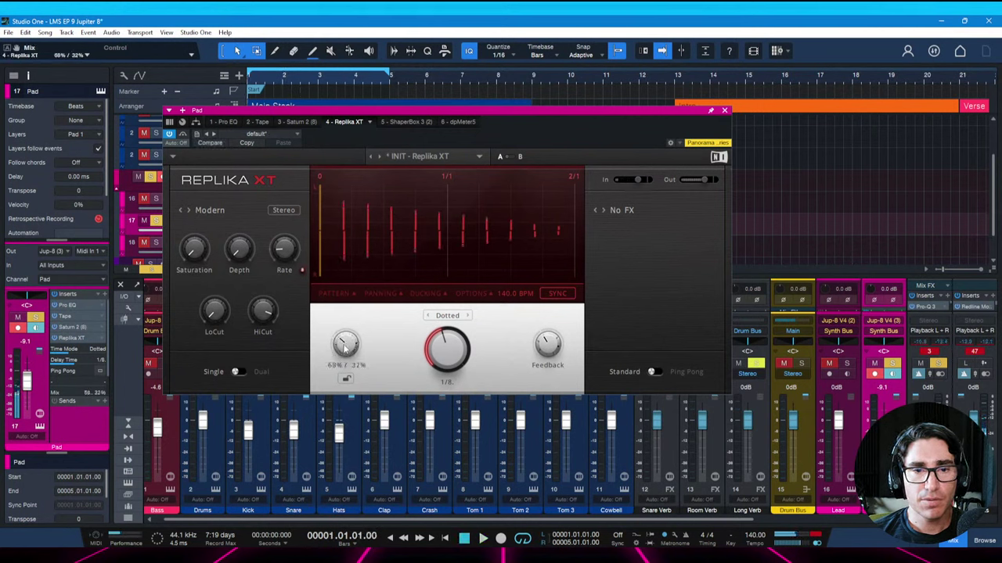
# Set Replika XT's Mix to 65% / 35% and fine-tune its Feedback, comparing the Pad with the delay bypassed during playback
pyautogui.scroll(-1, 346, 349)
pyautogui.press('space')
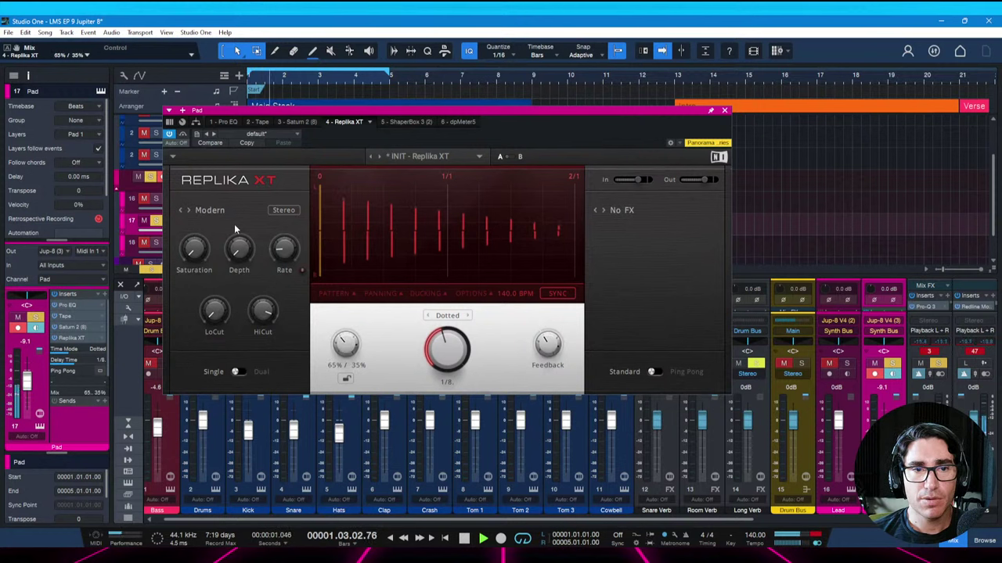
pyautogui.click(169, 135)
pyautogui.scroll(-3, 346, 344)
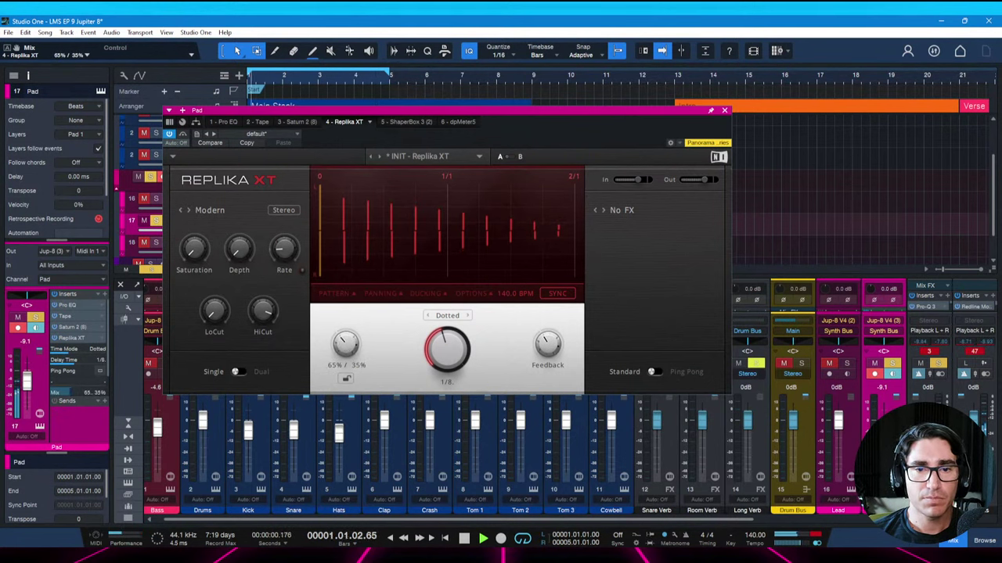
pyautogui.moveTo(547, 344)
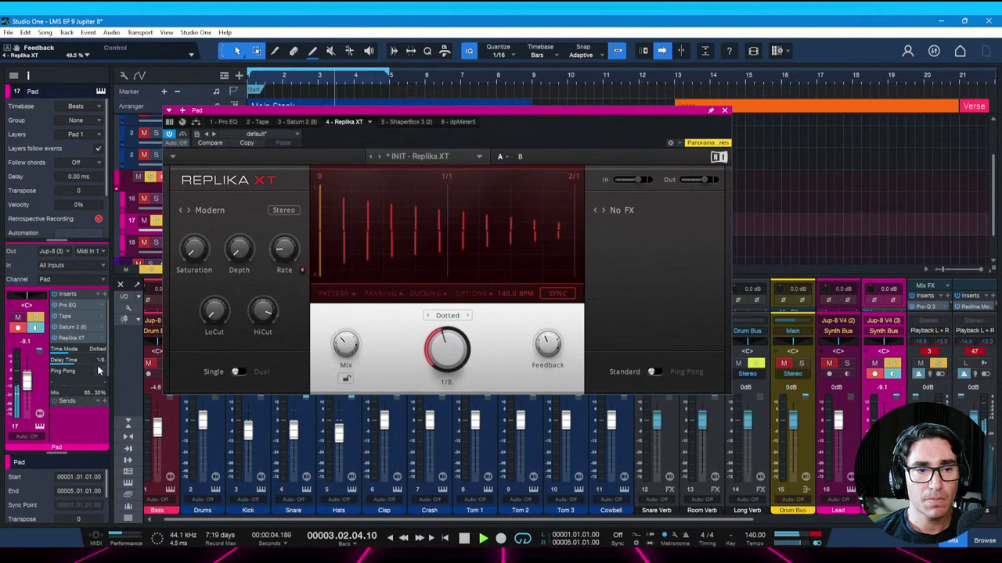
# Collapse Replika XT's quick controls on the Pad channel, set its Mix to 78% / 22% and save the song
pyautogui.click(102, 344)
pyautogui.click(121, 367)
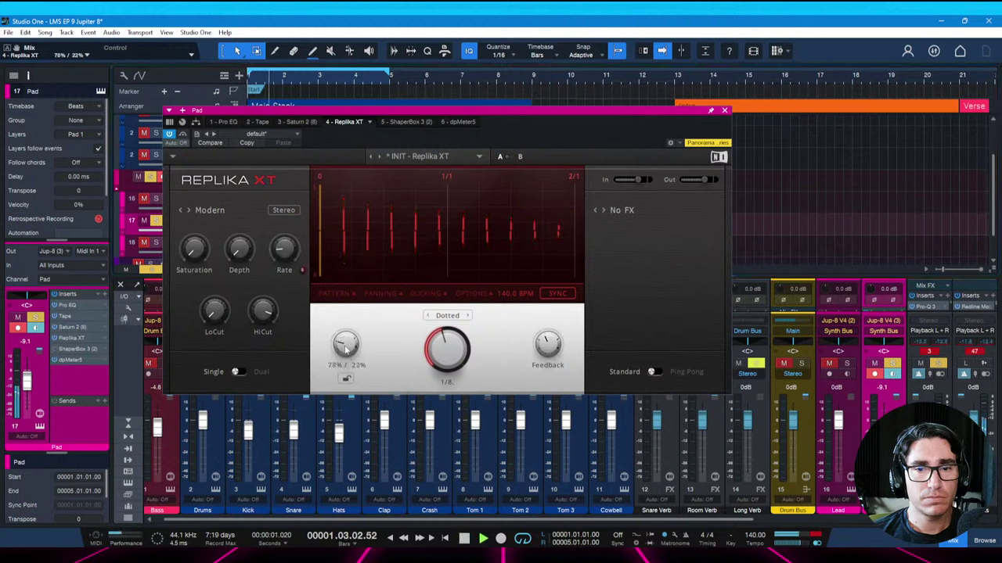
pyautogui.press('space')
pyautogui.press('space')
pyautogui.press('space')
pyautogui.press('space')
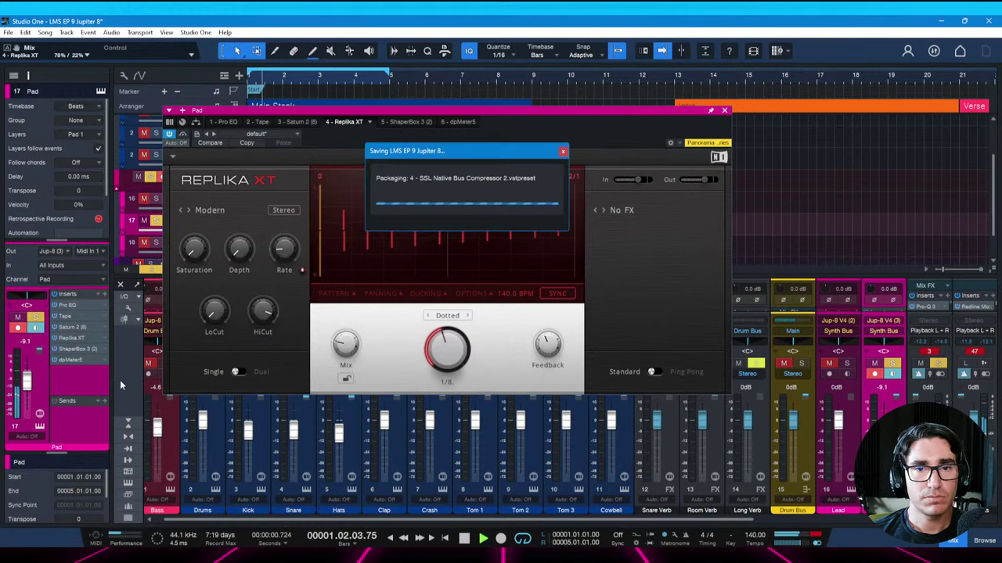
# Filter the Pad's delay repeats by lowering Replika XT's HiCut and raising its LoCut to 234 Hz, and stop playback
pyautogui.moveTo(229, 324)
pyautogui.moveTo(260, 313)
pyautogui.mouseDown()
pyautogui.moveTo(260, 324)
pyautogui.moveTo(263, 313)
pyautogui.mouseUp()
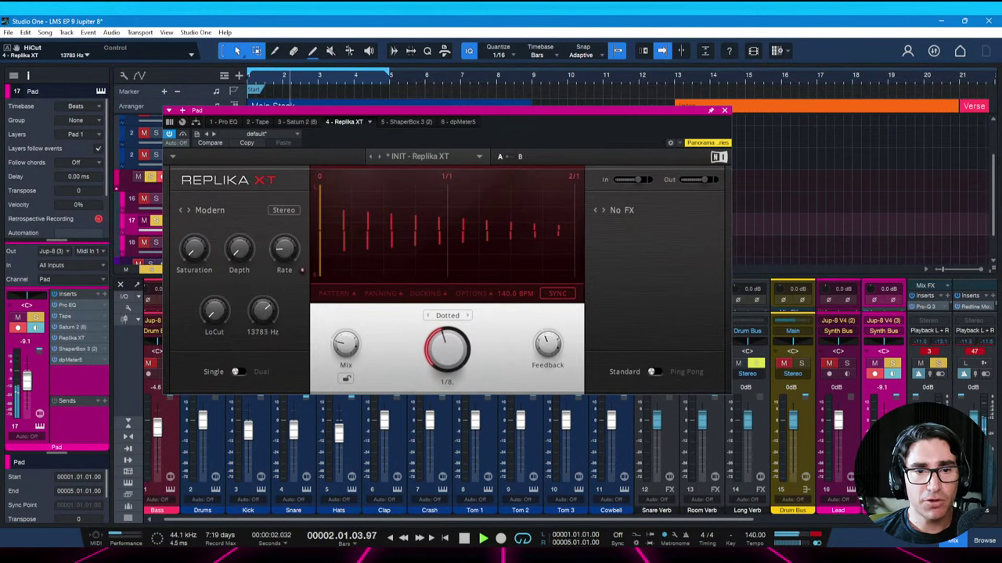
pyautogui.moveTo(214, 314); pyautogui.dragTo(214, 301)
pyautogui.press('space')
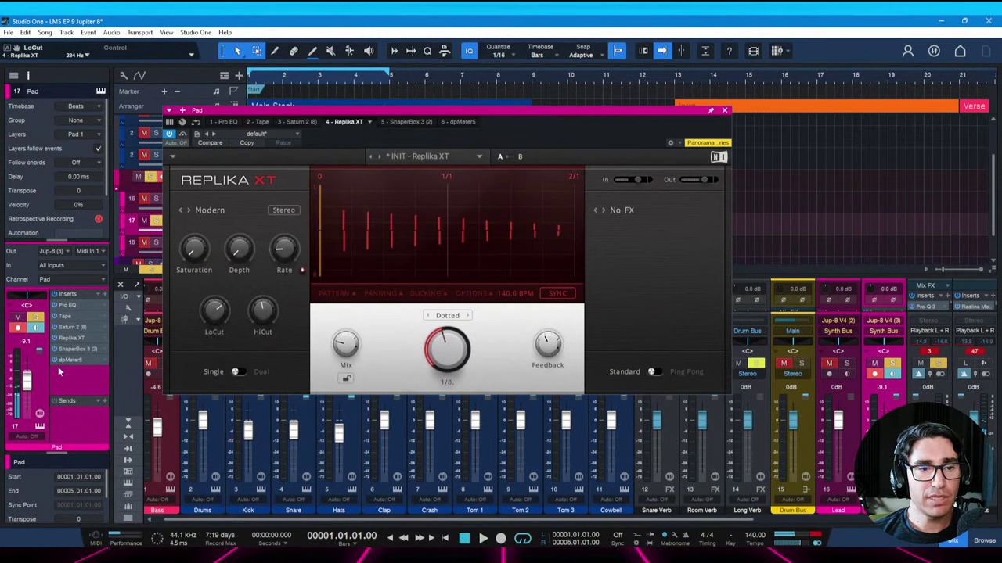
# Return the Pad channel's volume to 0 dB, reset its dpMeter5 readings and set the dpMeter5 gain to 0 dB
pyautogui.keyDown('alt'); pyautogui.click(30, 384); pyautogui.keyUp('alt')
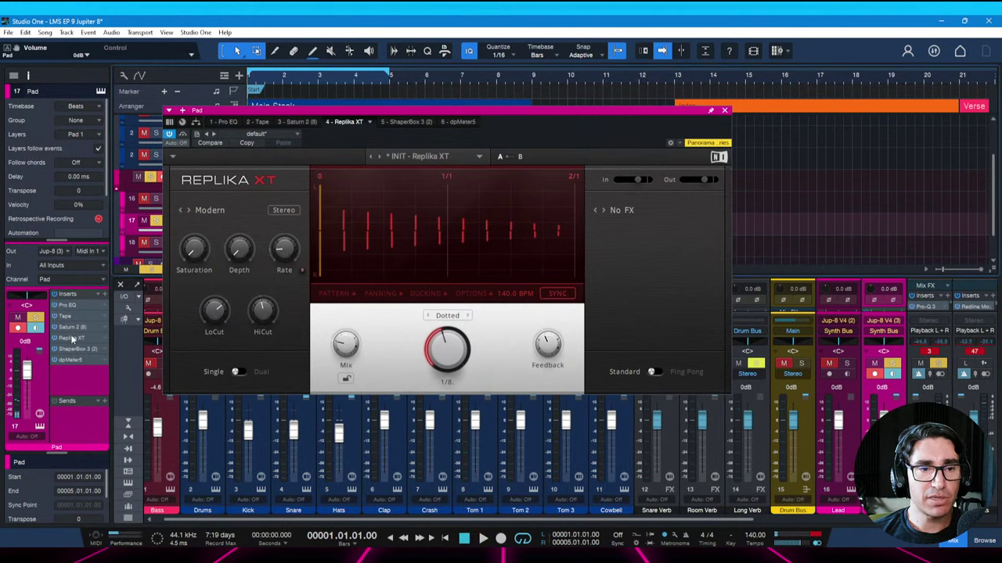
pyautogui.click(455, 121)
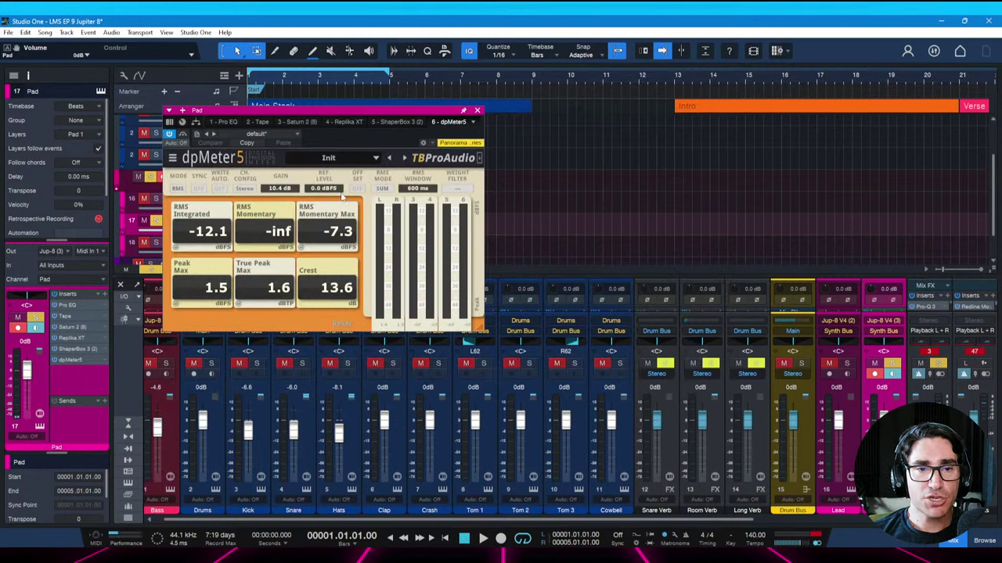
pyautogui.click(341, 323)
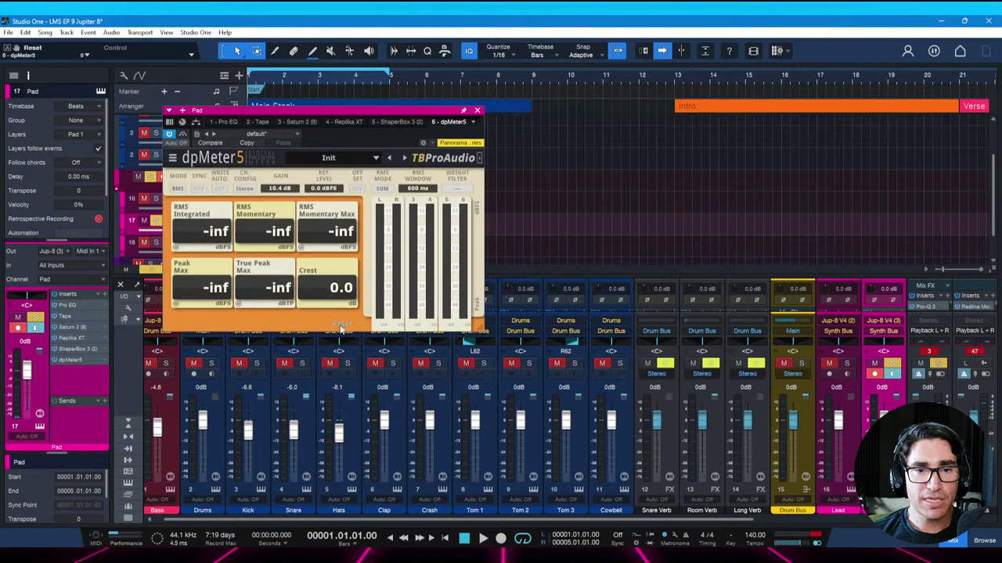
pyautogui.doubleClick(283, 194)
pyautogui.write('0')
pyautogui.press('Return')
# Play the loop and match the Pad's dpMeter5 gain to its maximum peak, then stop playback
pyautogui.press('space')
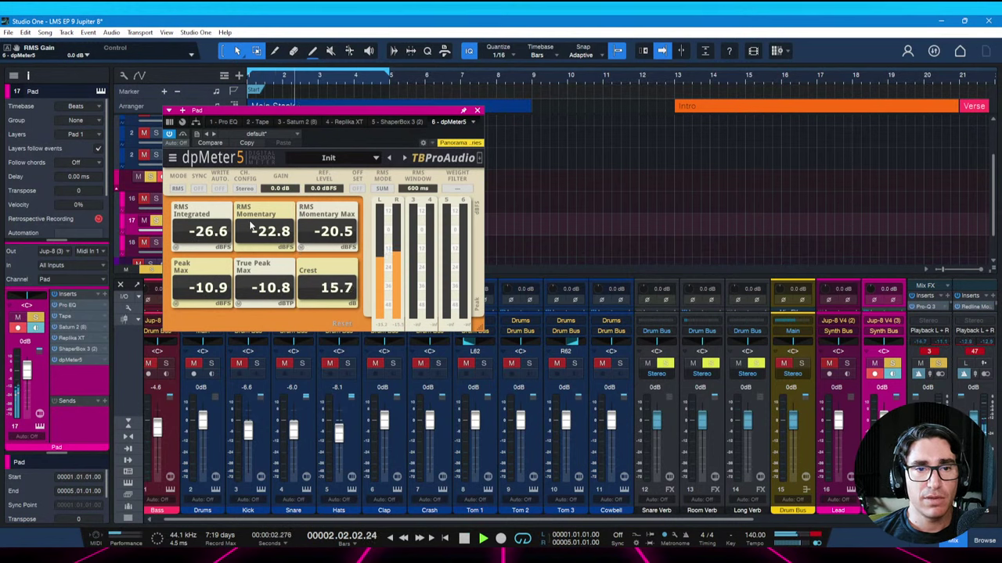
pyautogui.click(226, 290)
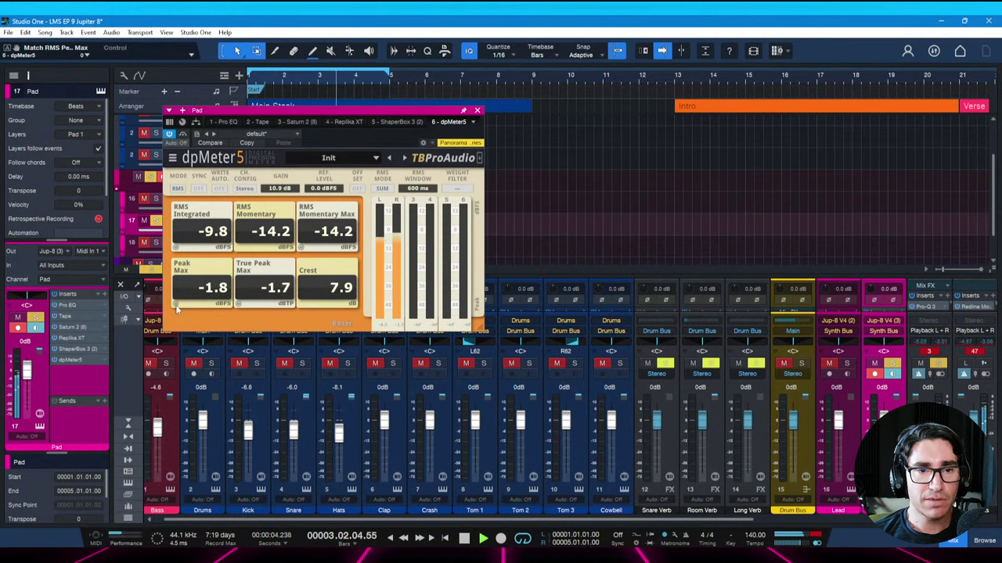
pyautogui.press('space')
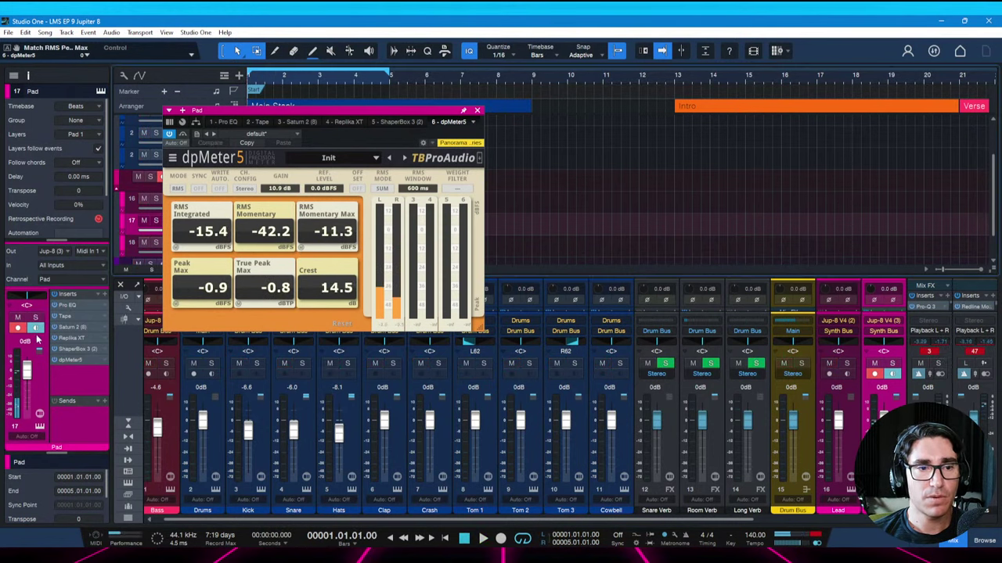
# Lower the Pad channel's volume to about -9.1 dB during playback, close the plug-in window and save the song
pyautogui.moveTo(30, 376); pyautogui.dragTo(27, 379)
pyautogui.press('space')
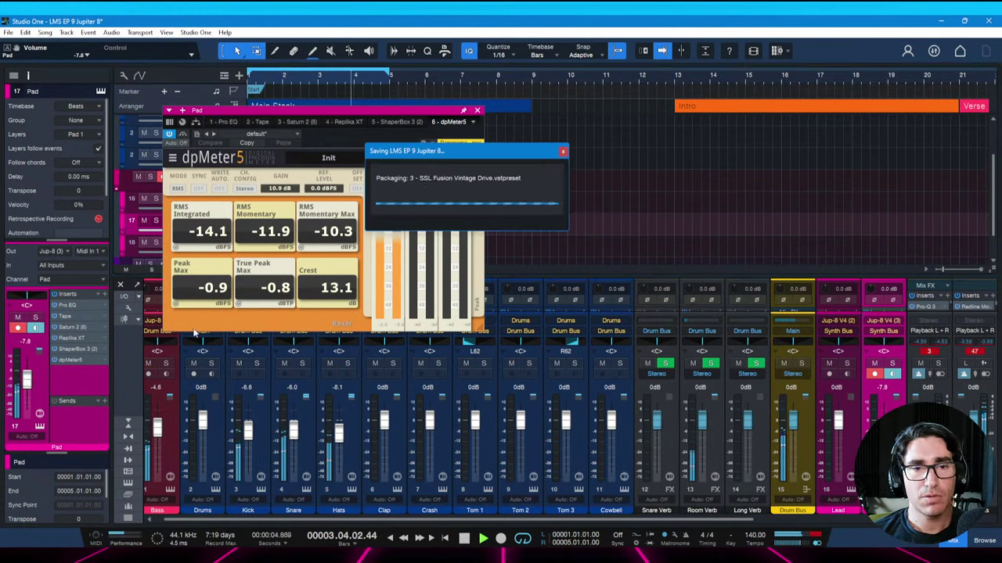
pyautogui.click(477, 111)
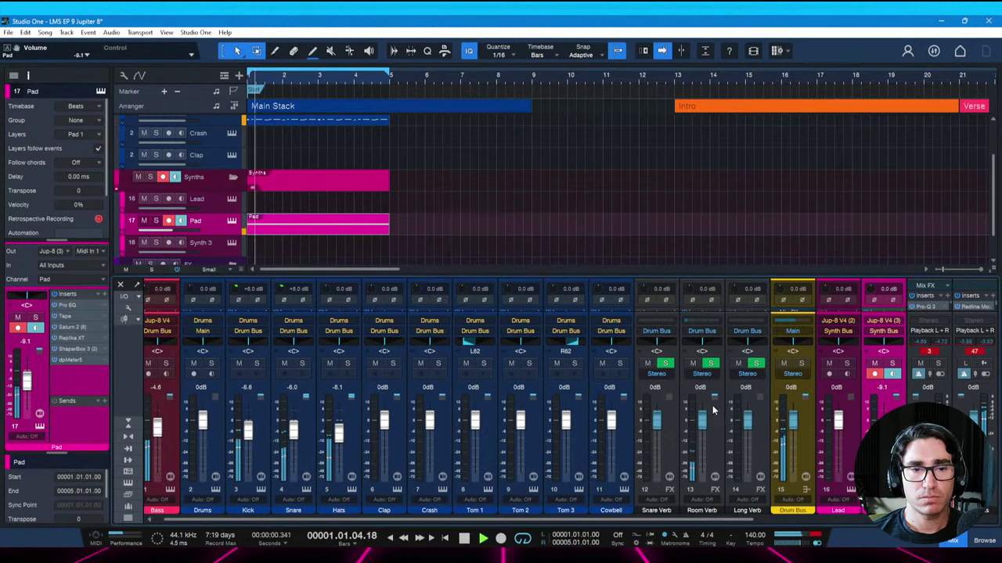
pyautogui.hotkey('ctrl', 's')
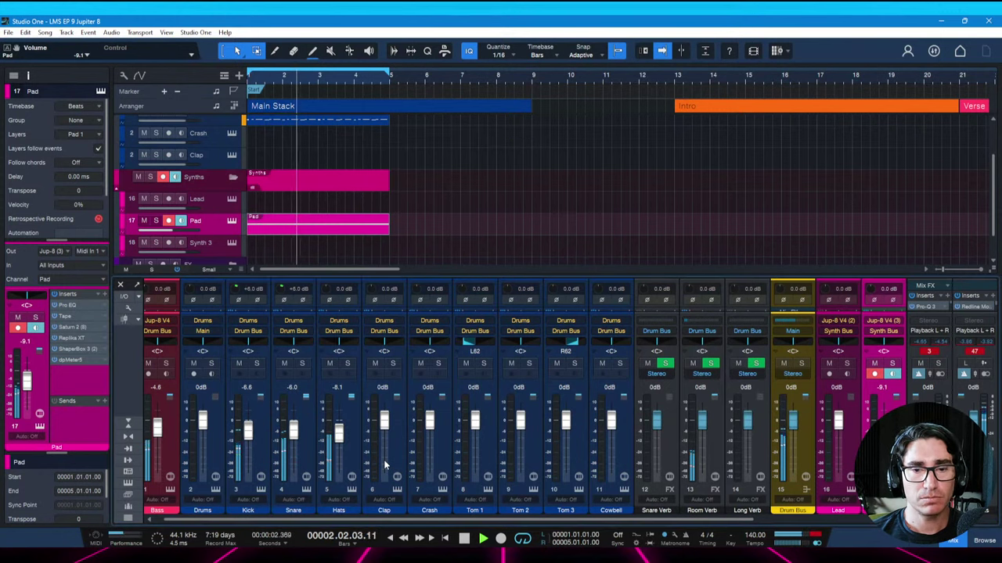
# Balance the channel levels to about -5.2 dB for Snare, -7.8 dB for Hats and -2.9 dB for Bass, and save the song
pyautogui.moveTo(368, 521); pyautogui.dragTo(347, 522)
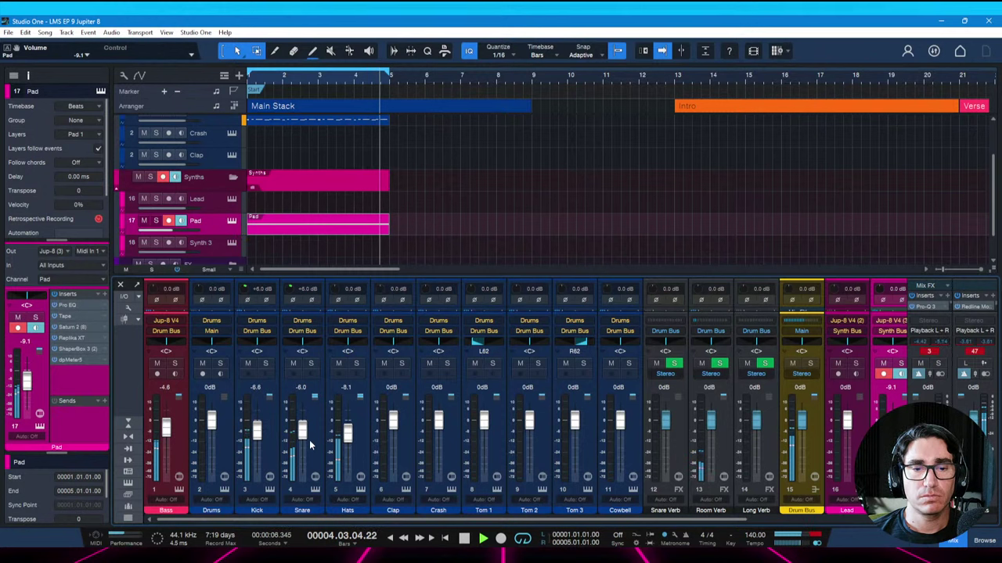
pyautogui.moveTo(295, 442); pyautogui.dragTo(349, 438)
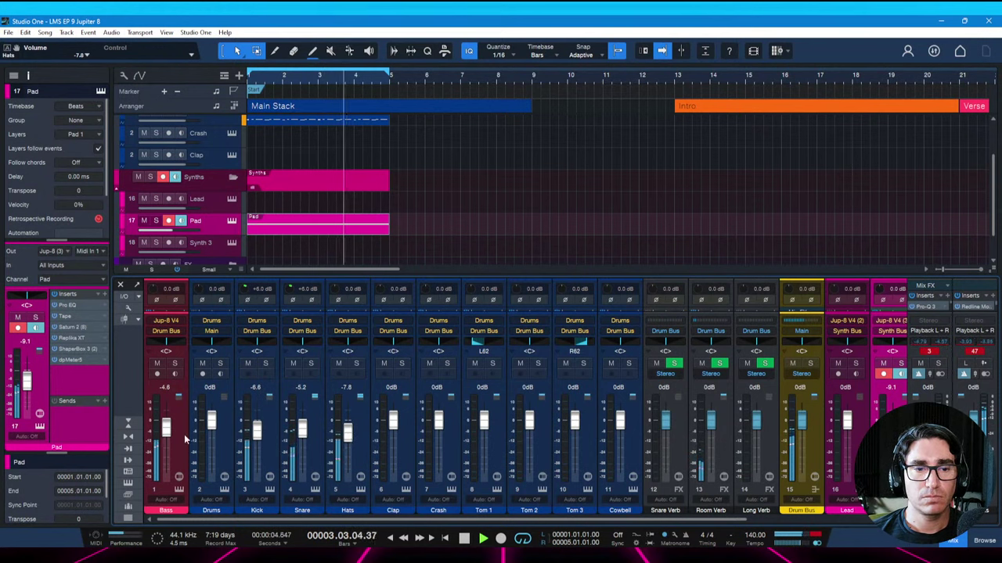
pyautogui.moveTo(166, 433); pyautogui.dragTo(166, 429)
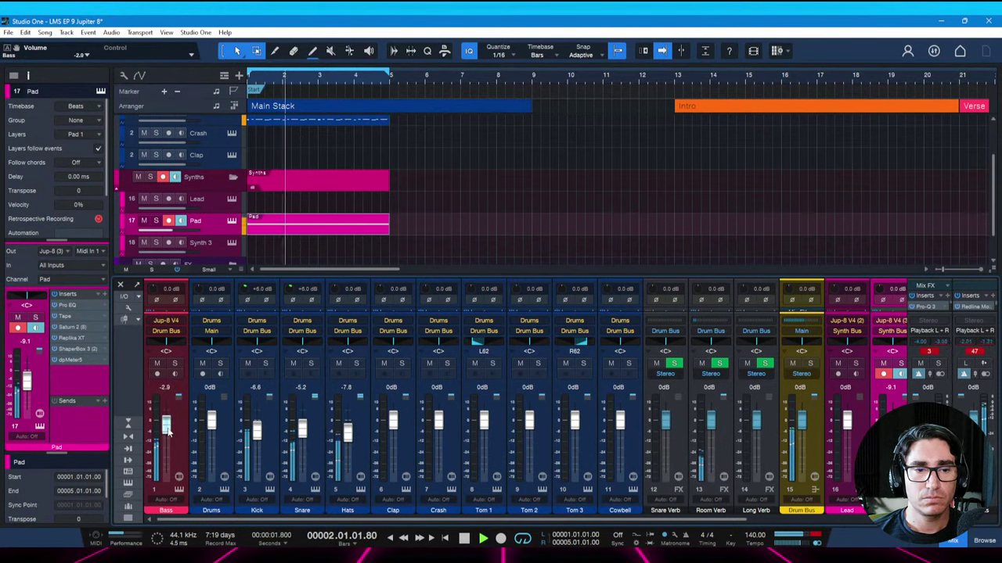
pyautogui.hotkey('ctrl', 's')
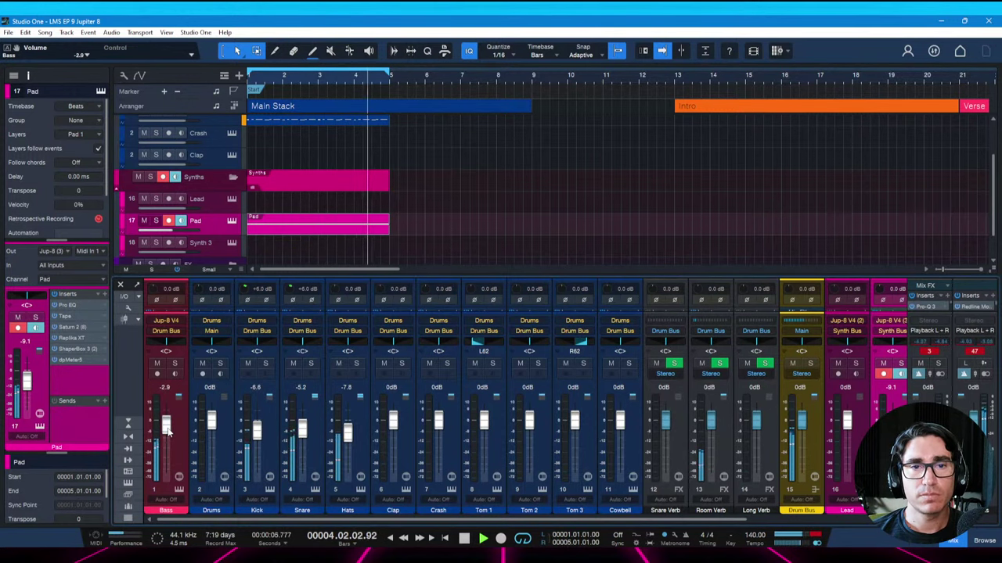
# Add kick notes half a beat after 2.4 and 4.3 in the Groove drum pattern, save the song and return to the arrangement
pyautogui.scroll(5, 360, 239)
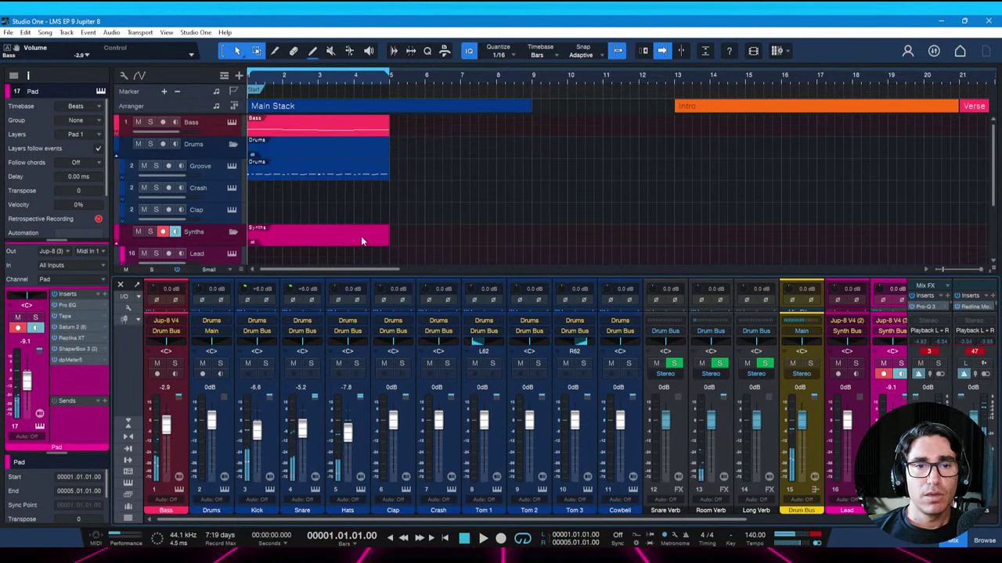
pyautogui.doubleClick(289, 173)
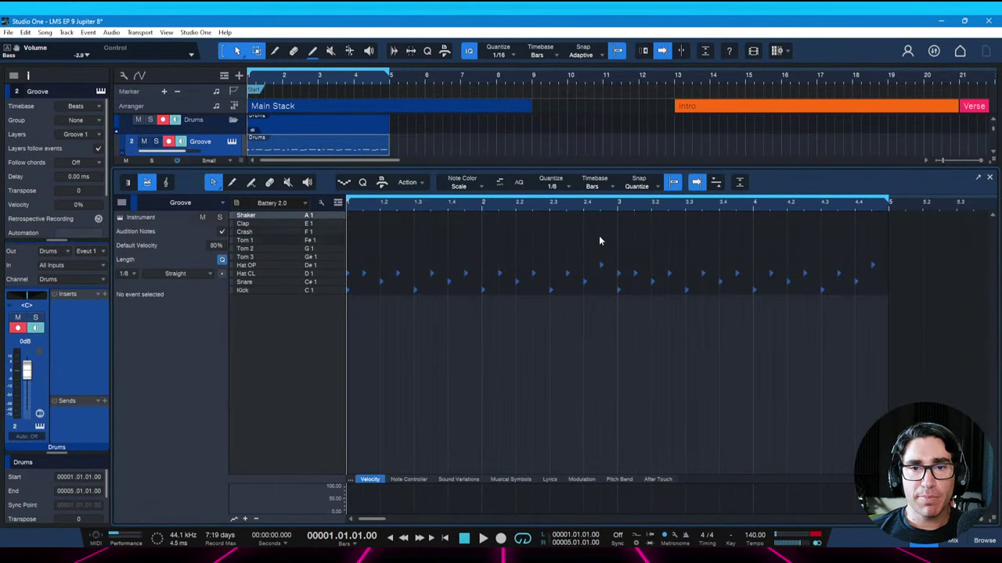
pyautogui.press('space')
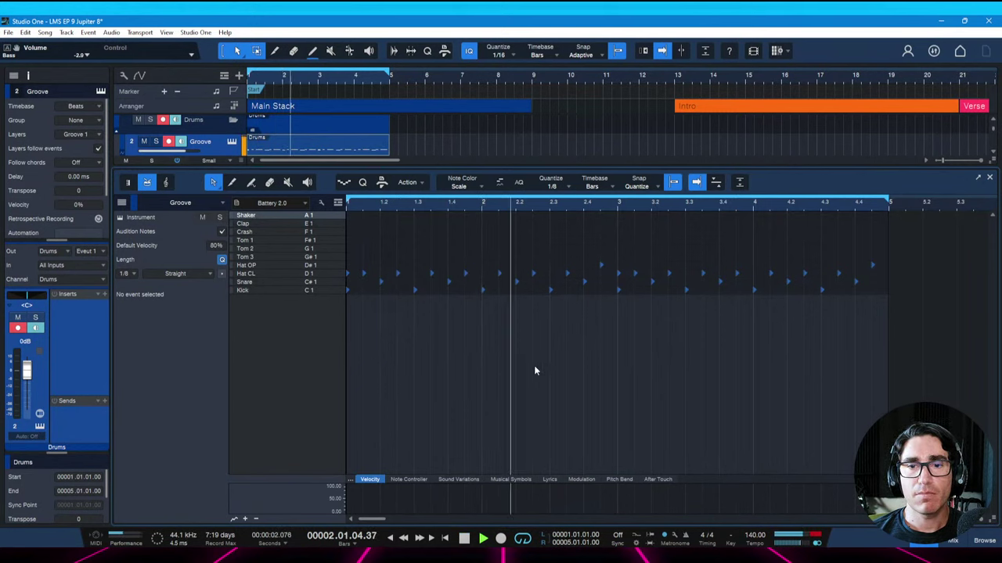
pyautogui.press('space')
pyautogui.press('space')
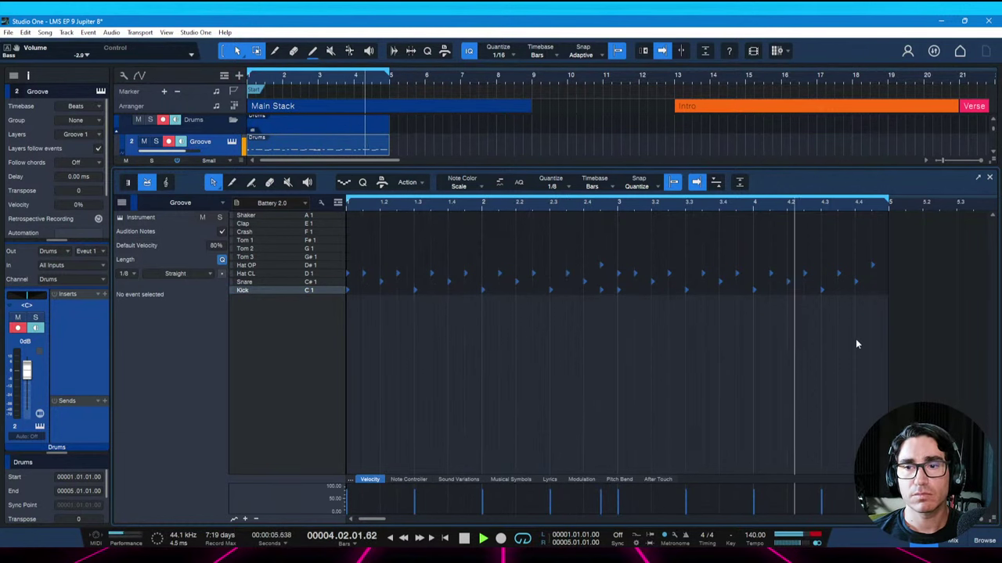
pyautogui.press('space')
pyautogui.press('space')
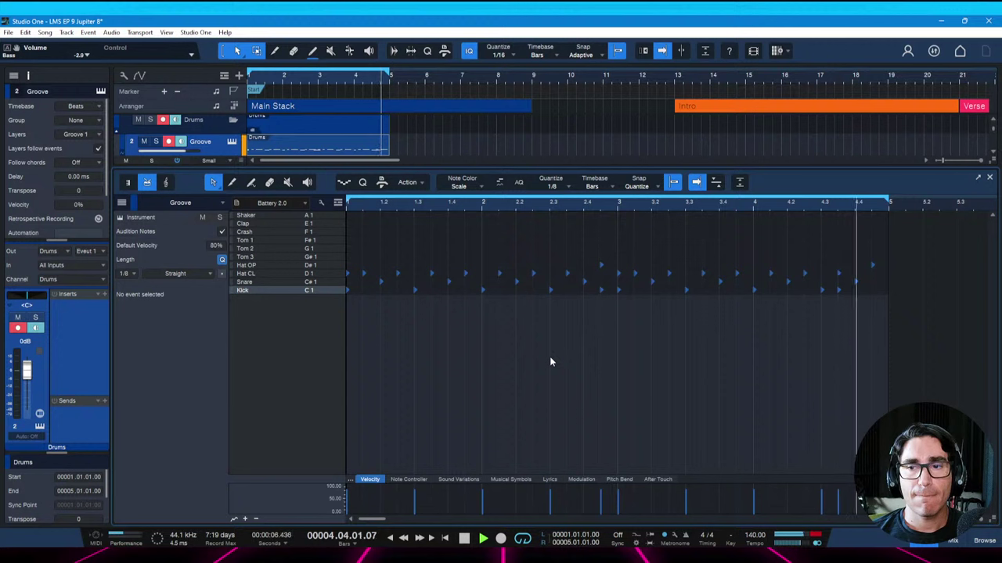
pyautogui.hotkey('ctrl', 's')
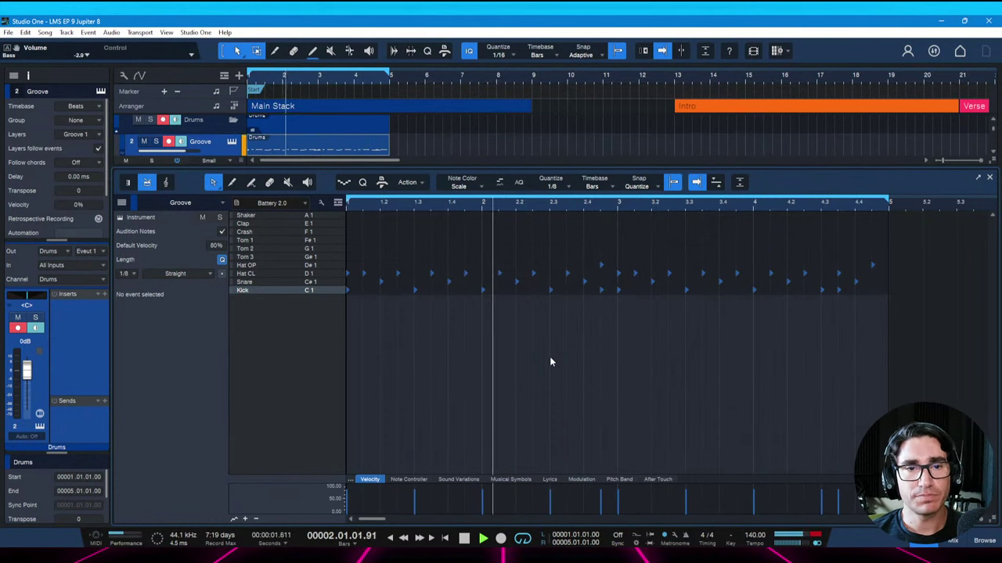
pyautogui.press('F2')
pyautogui.hotkey('ctrl', 's')
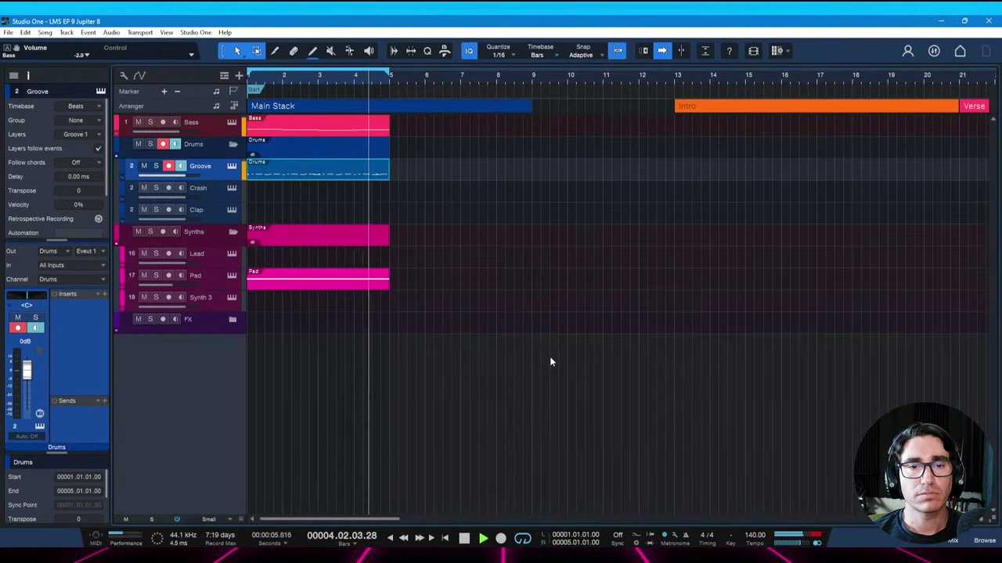
pyautogui.press('space')
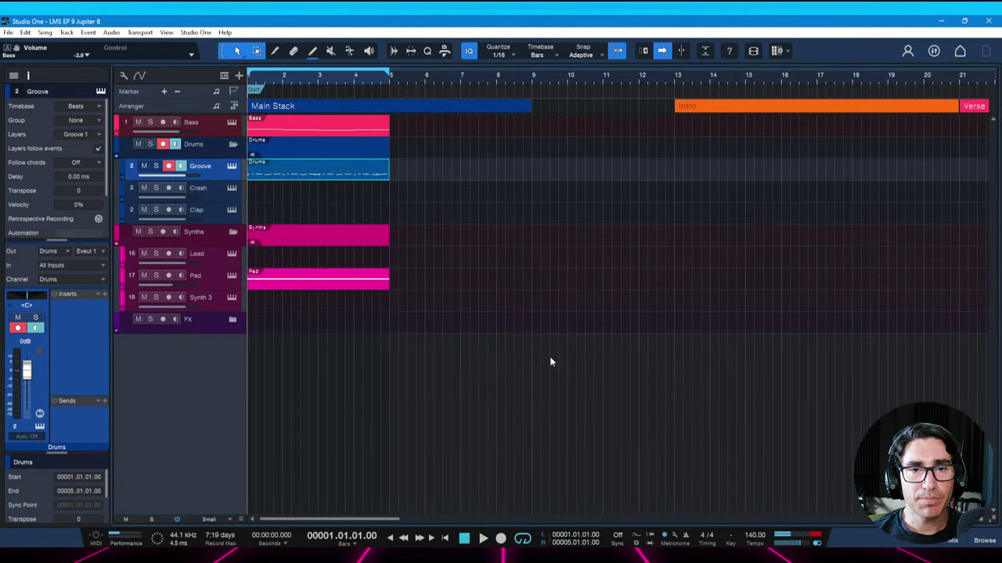
# Duplicate the Bass event so it fills bars 5 to 9 and extend the loop range to bar 9
pyautogui.click(311, 126)
pyautogui.press('d')
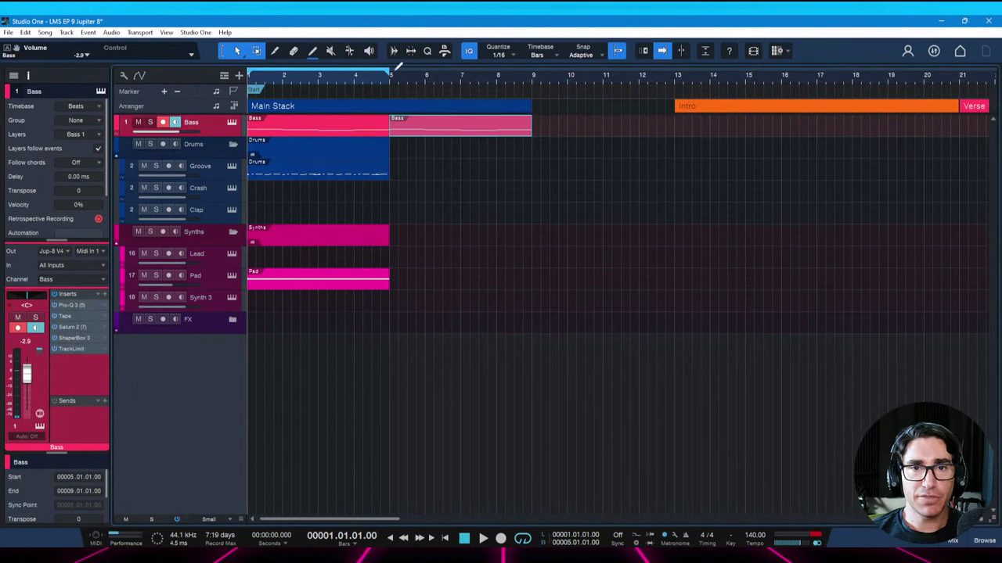
pyautogui.moveTo(389, 73)
pyautogui.mouseDown()
pyautogui.moveTo(523, 76)
pyautogui.moveTo(535, 99)
pyautogui.mouseUp()
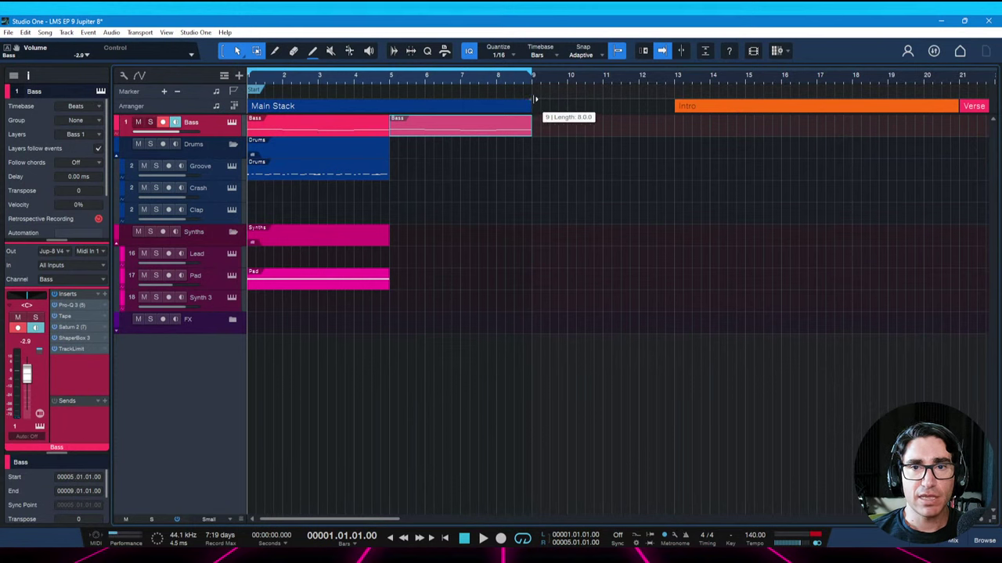
# Duplicate the Groove drum event and the Pad event into bars 5 to 9, and save the song
pyautogui.click(334, 170)
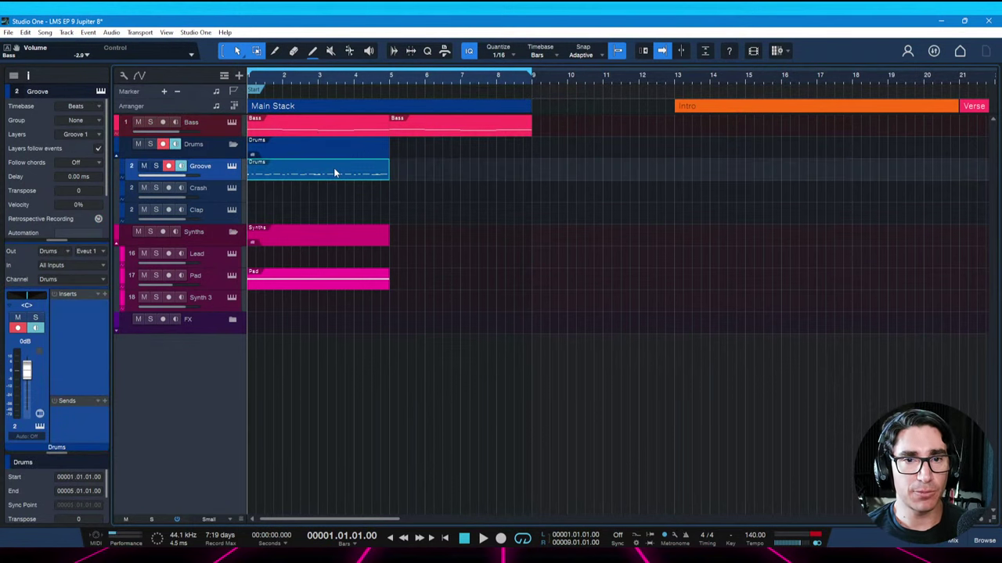
pyautogui.press('d')
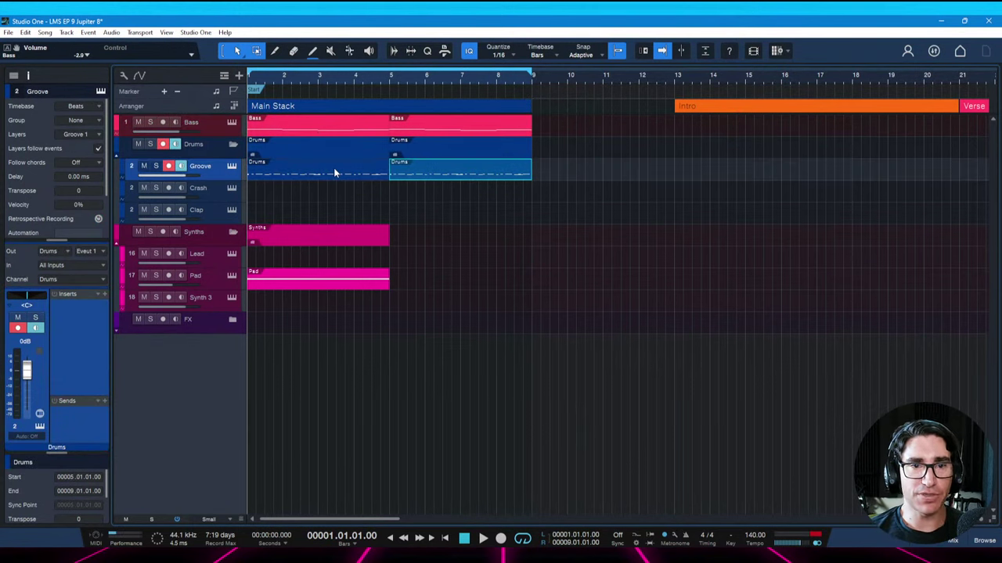
pyautogui.click(309, 285)
pyautogui.press('d')
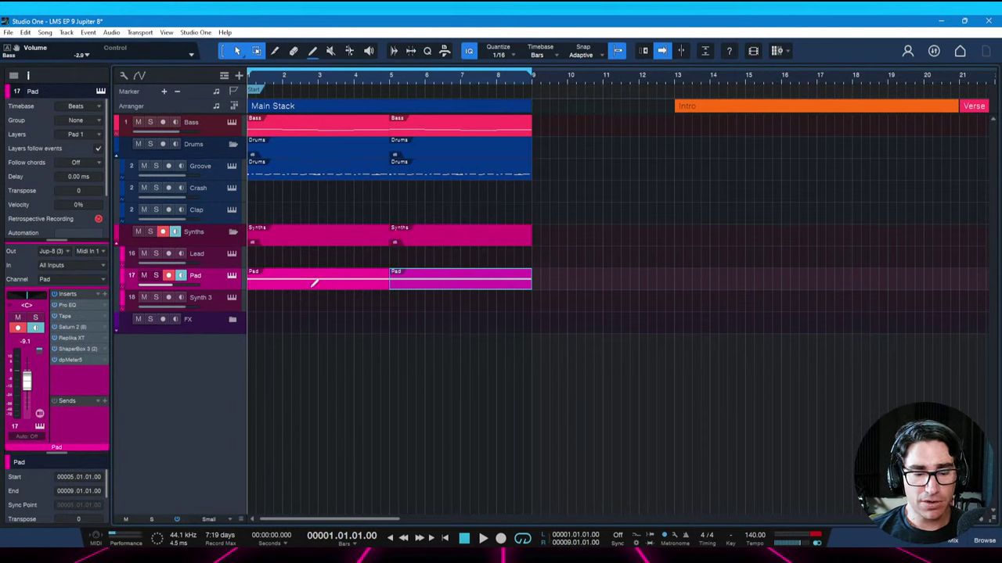
pyautogui.hotkey('ctrl', 's')
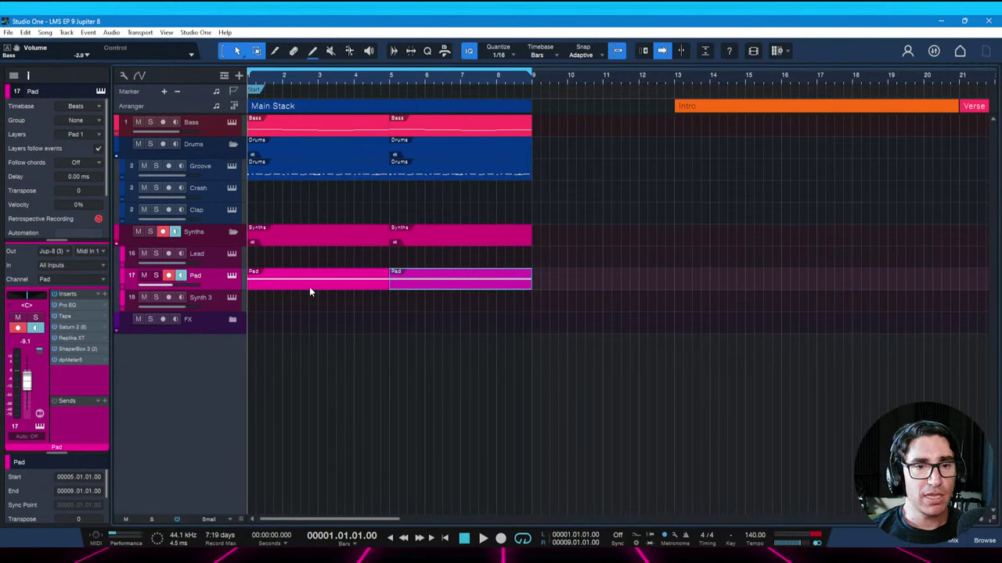
# Create an empty part on the Lead track spanning bars 1 to 9 and save the song
pyautogui.click(209, 257)
pyautogui.hotkey('ctrl', 's')
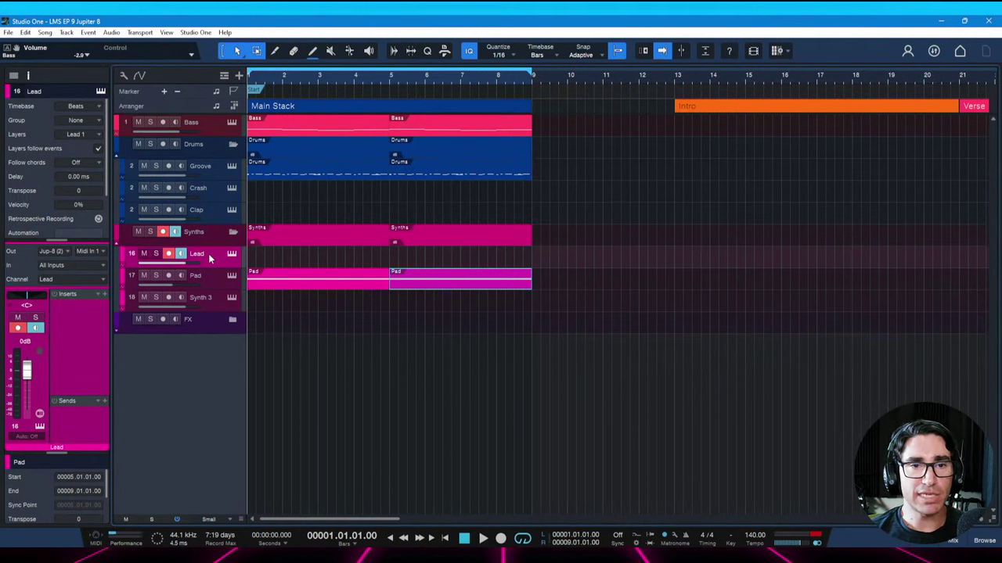
pyautogui.press('space')
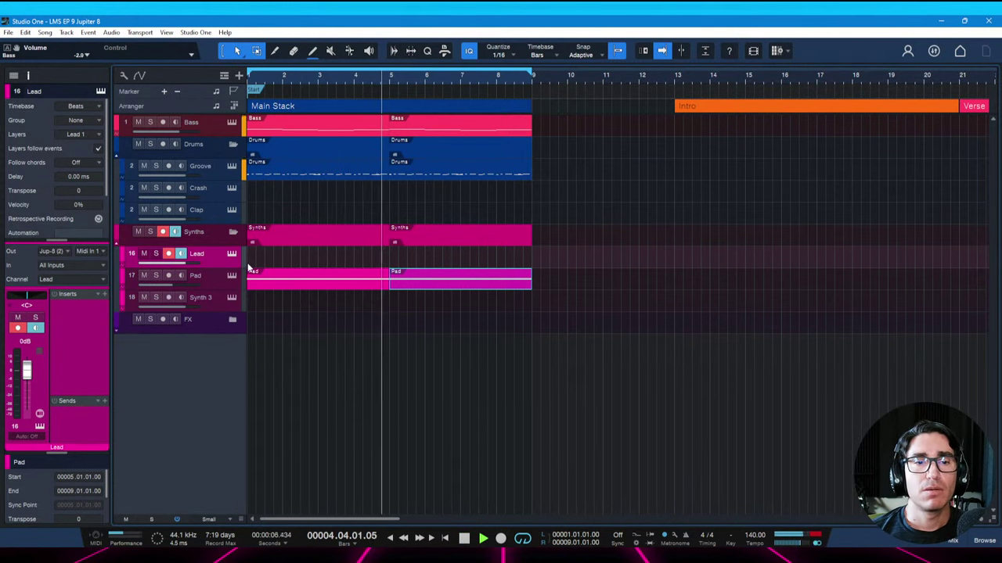
pyautogui.doubleClick(247, 261)
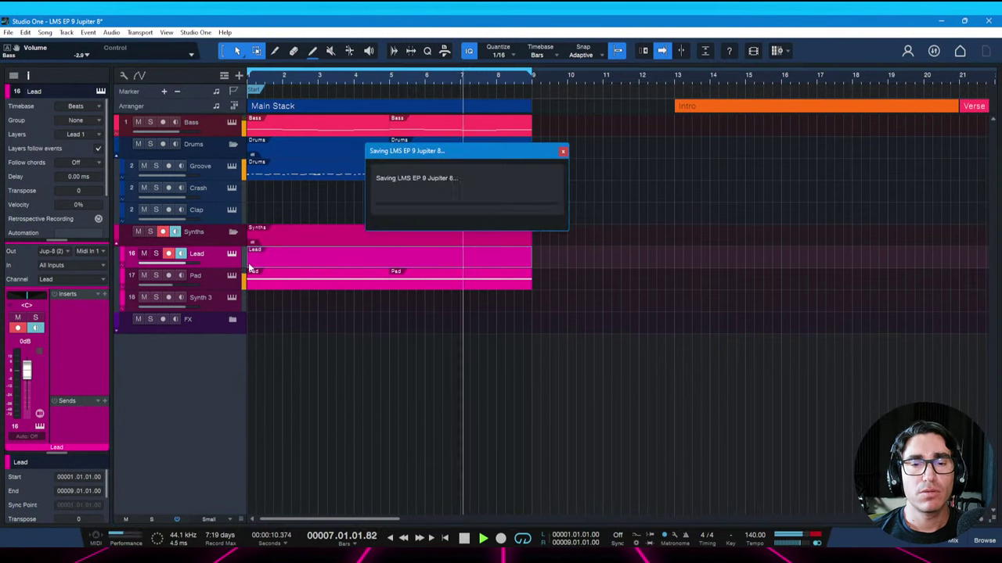
pyautogui.press('space')
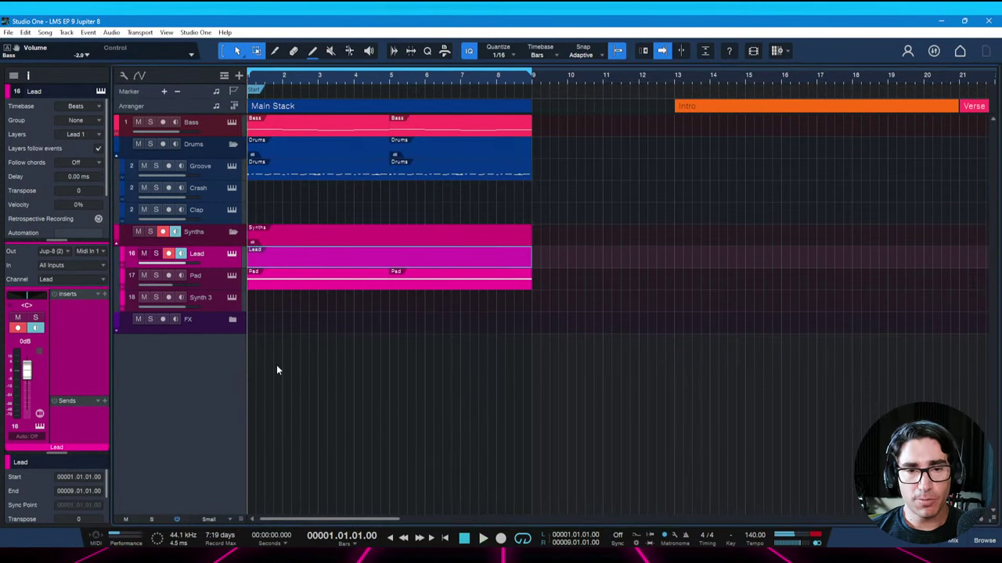
# Show the mixer enlarged with its insert racks and open the Drum Bus channel's Pro-Q 3 (2) for inspection
pyautogui.press('F3')
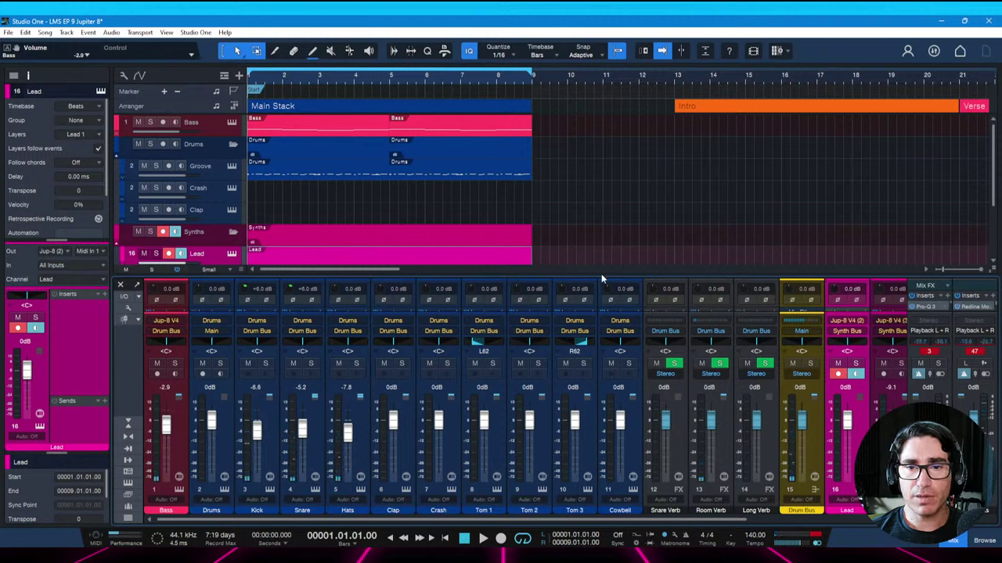
pyautogui.moveTo(599, 273); pyautogui.dragTo(566, 147)
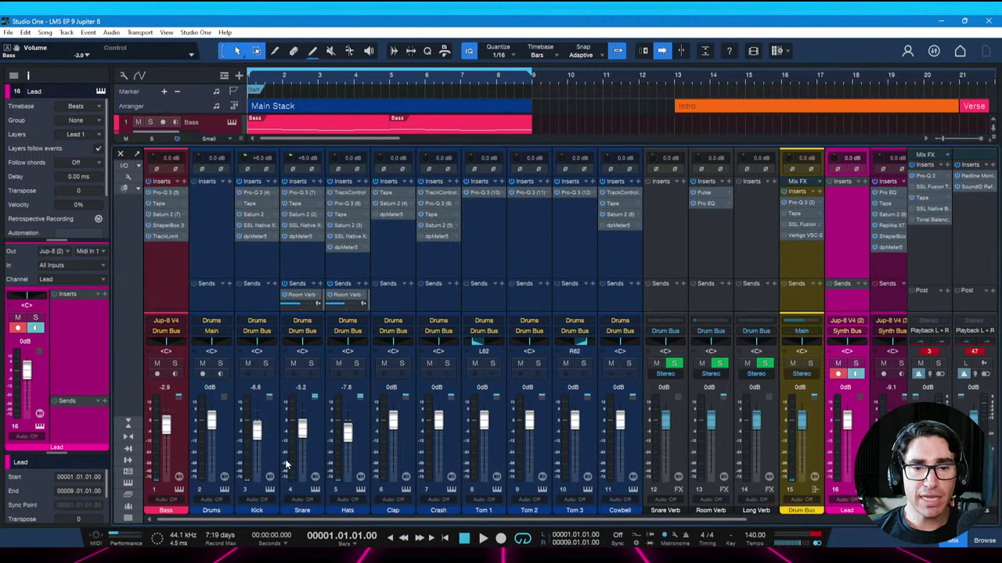
pyautogui.moveTo(602, 525); pyautogui.dragTo(667, 523)
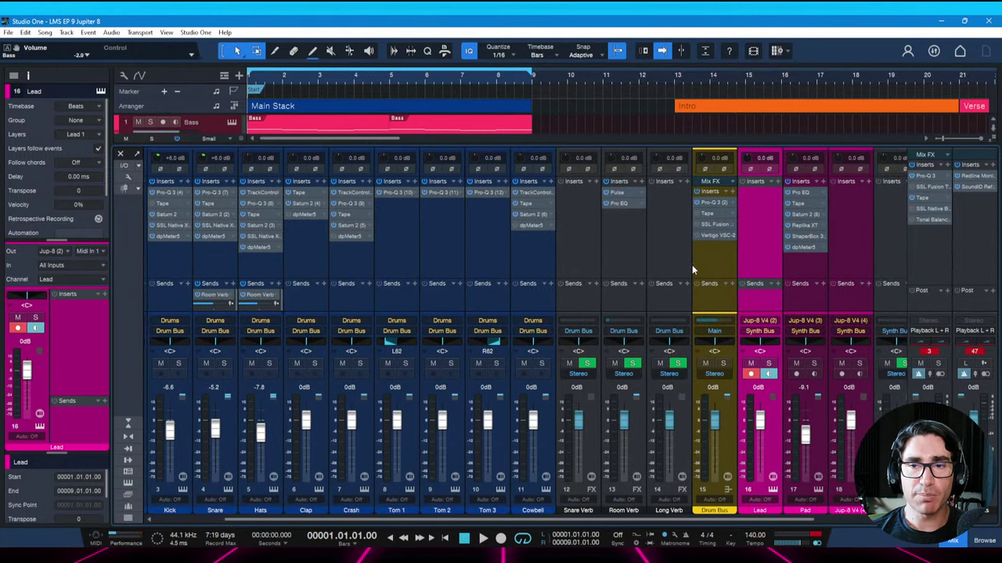
pyautogui.click(708, 206)
pyautogui.moveTo(511, 54); pyautogui.dragTo(511, 69)
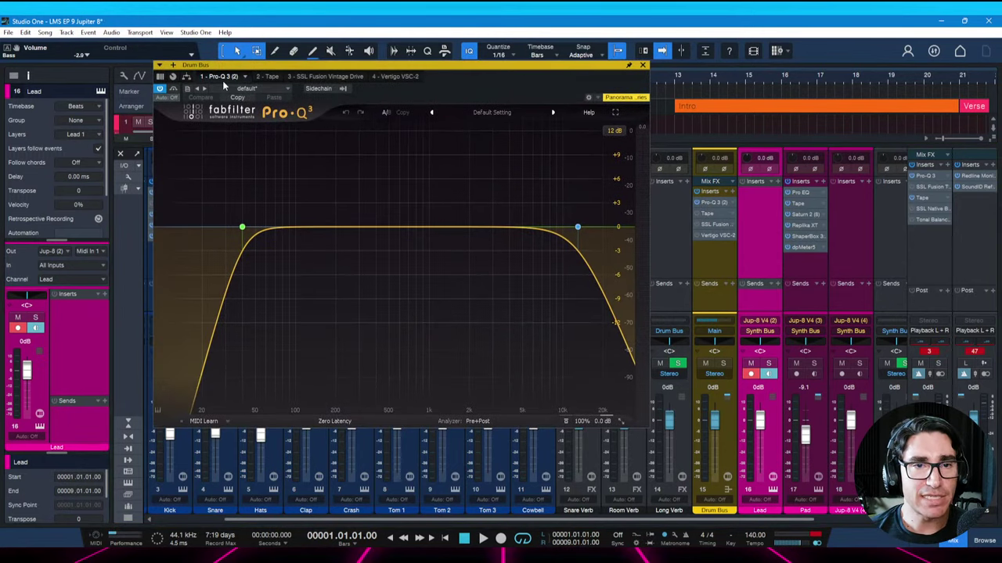
# Enable the Drum Bus's Tape insert, play the song and set the tape speed to 7 1/2 IPS
pyautogui.moveTo(240, 67); pyautogui.dragTo(241, 72)
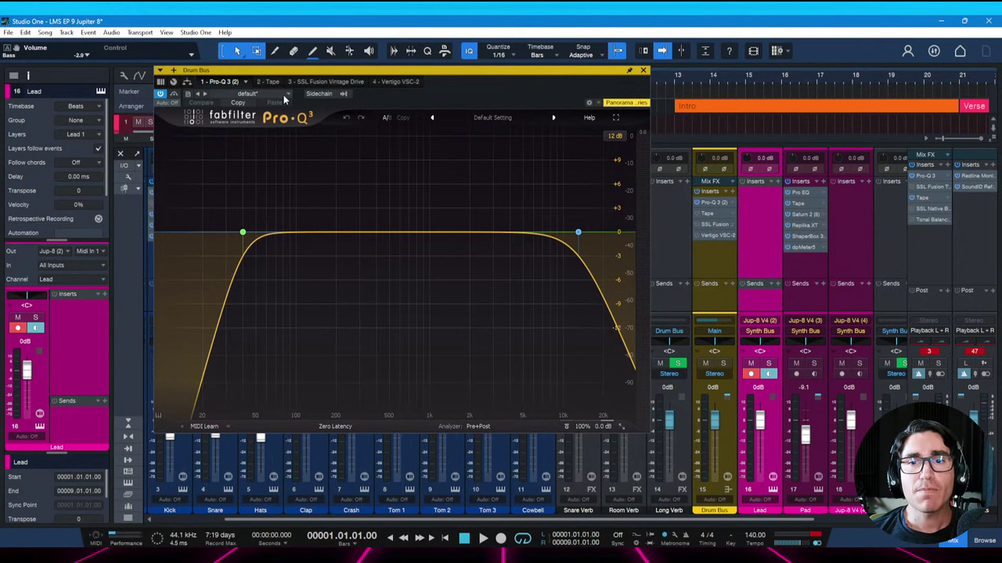
pyautogui.click(266, 81)
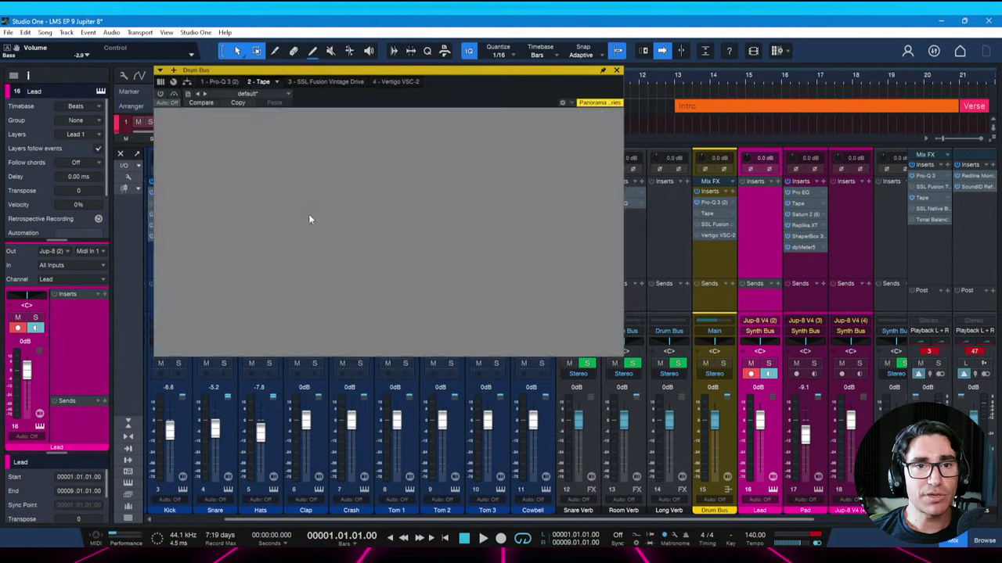
pyautogui.press('space')
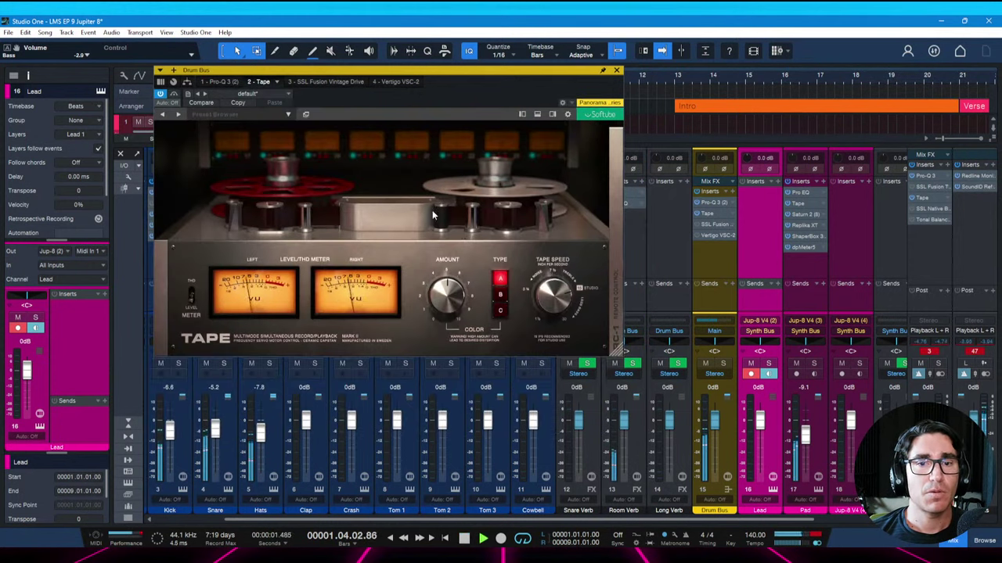
pyautogui.moveTo(445, 287); pyautogui.dragTo(460, 292)
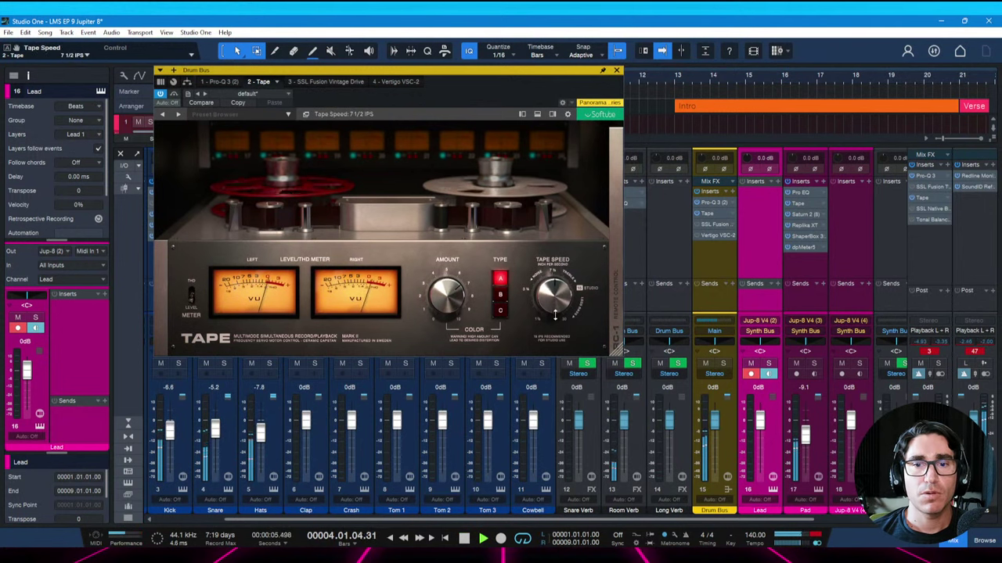
# Enable the Drum Bus's SSL Fusion Vintage Drive and set its drive to 5.5 and density to 5.6
pyautogui.click(319, 80)
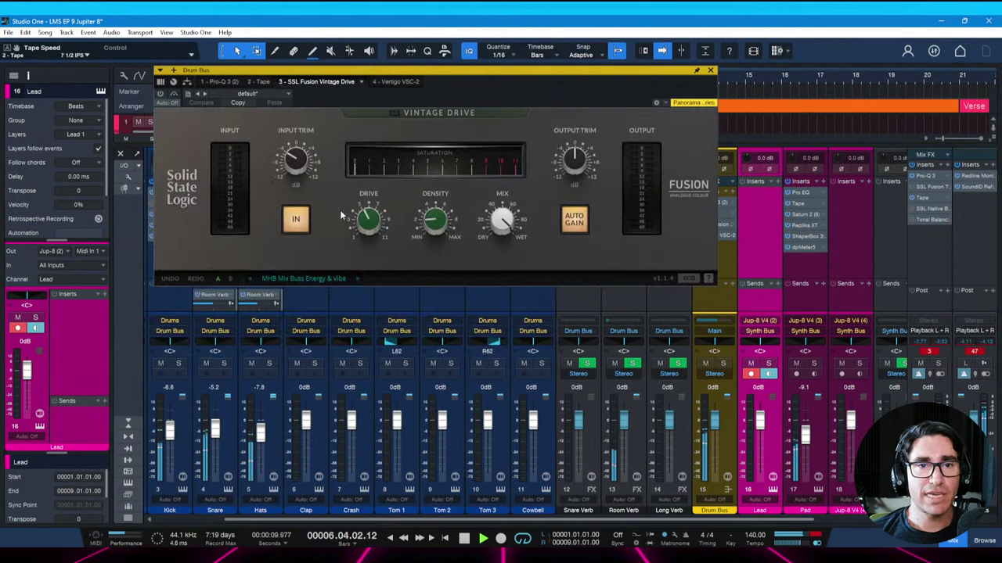
pyautogui.click(161, 93)
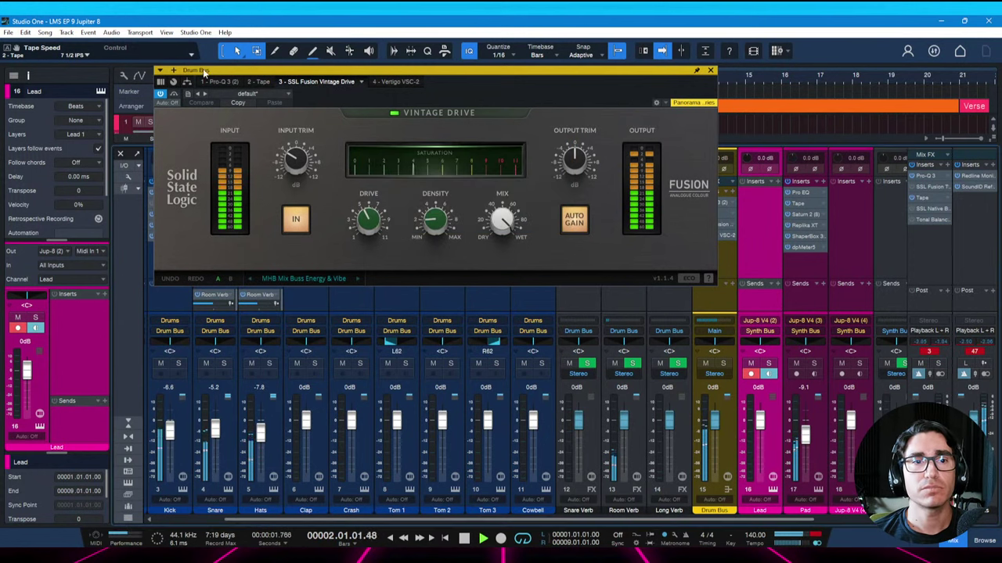
pyautogui.moveTo(367, 220)
pyautogui.mouseDown()
pyautogui.moveTo(363, 230)
pyautogui.moveTo(372, 220)
pyautogui.mouseUp()
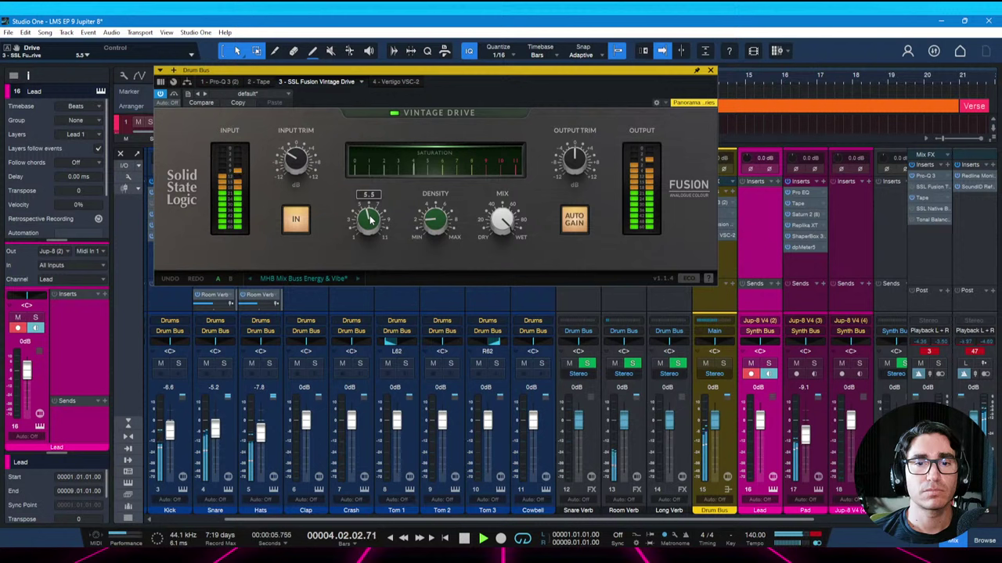
pyautogui.moveTo(434, 220); pyautogui.dragTo(435, 175)
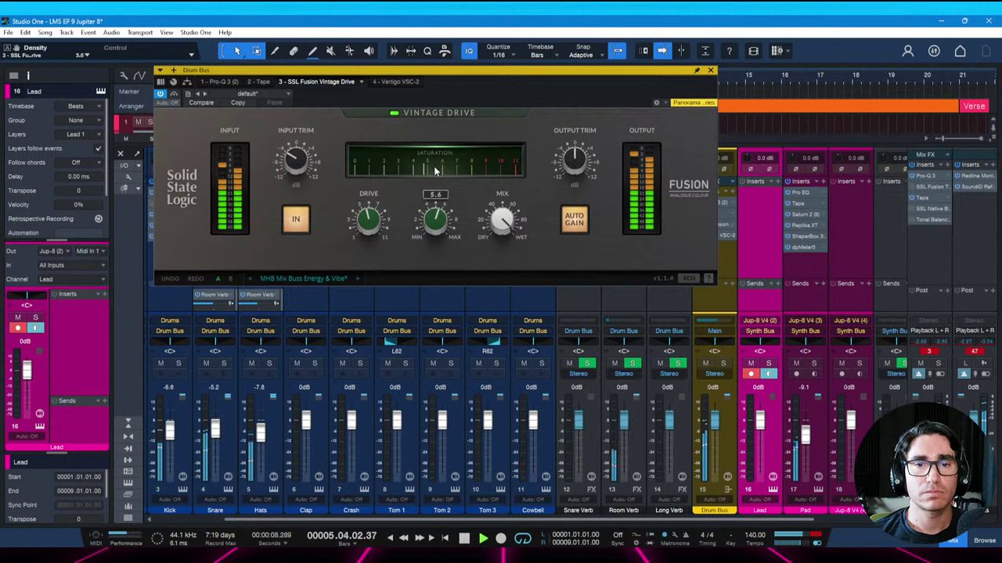
# Enable the Drum Bus's Vertigo VSC-2 compressor and set its channel A attack to 30 ms, ratio to 2:1 and release to 0.1 s
pyautogui.click(399, 83)
pyautogui.moveTo(502, 70); pyautogui.dragTo(488, 84)
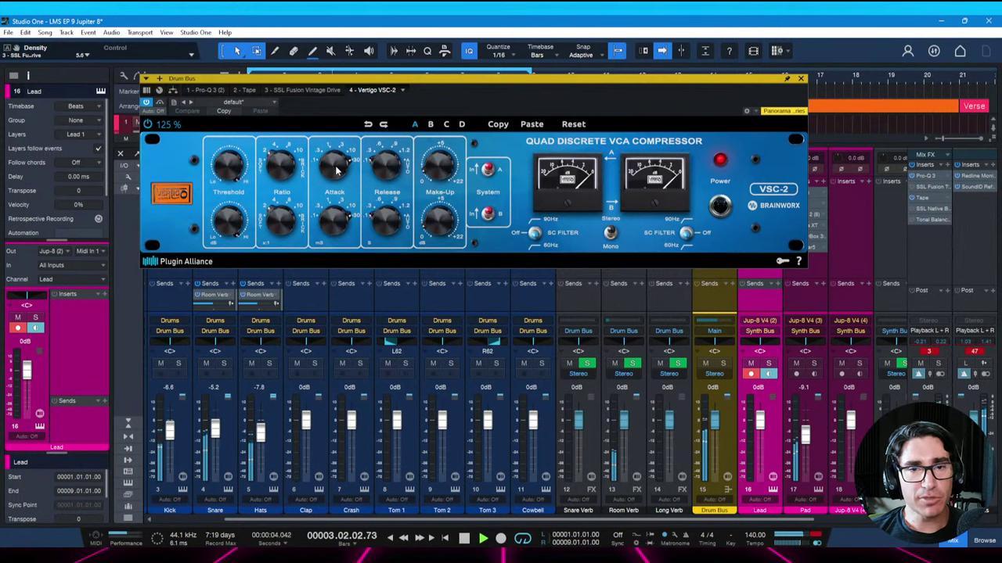
pyautogui.press('space')
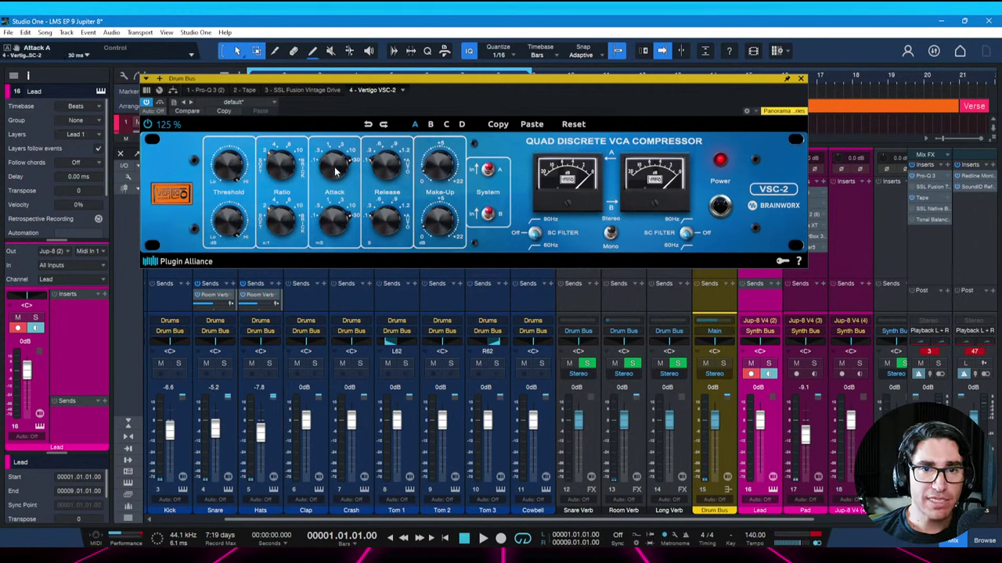
pyautogui.moveTo(335, 172)
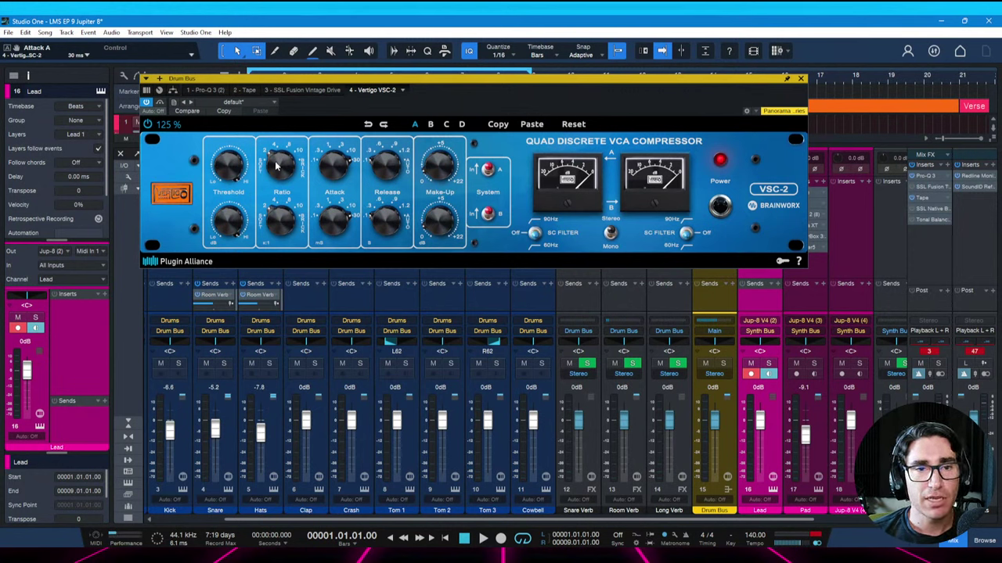
pyautogui.moveTo(275, 164); pyautogui.dragTo(280, 163)
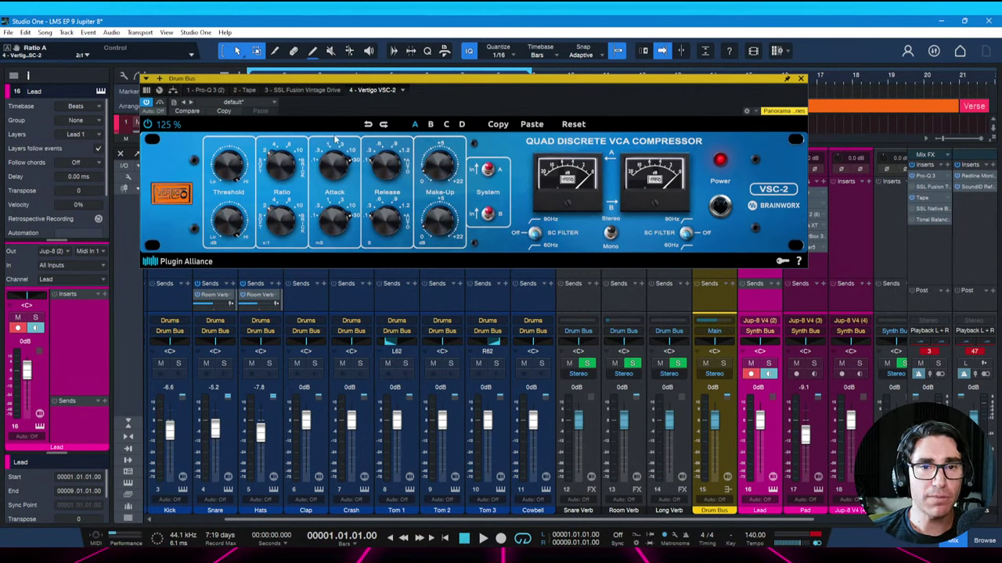
pyautogui.click(386, 171)
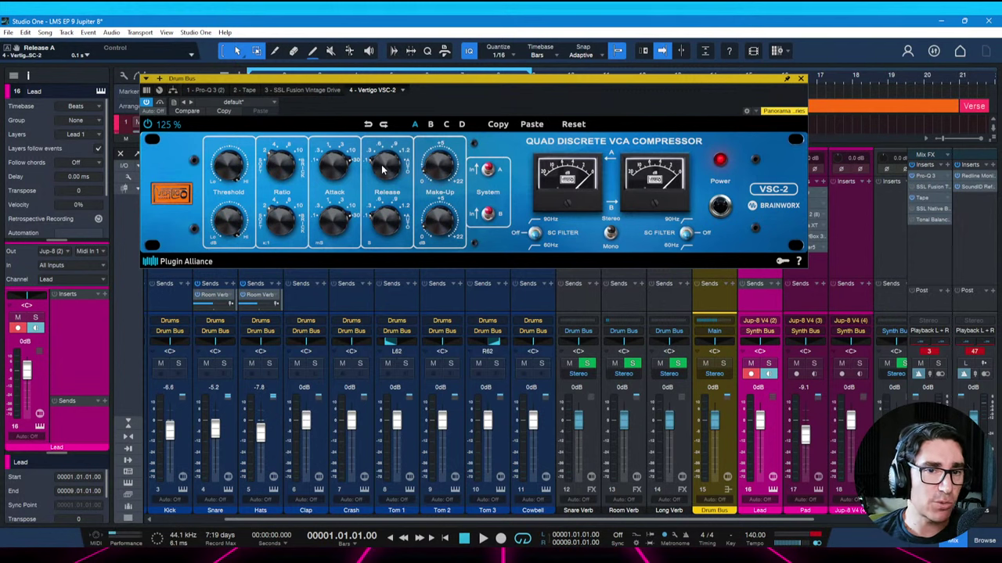
# Play the song and lower the VSC-2 compressor's channel A threshold to about -15.4 dB
pyautogui.press('space')
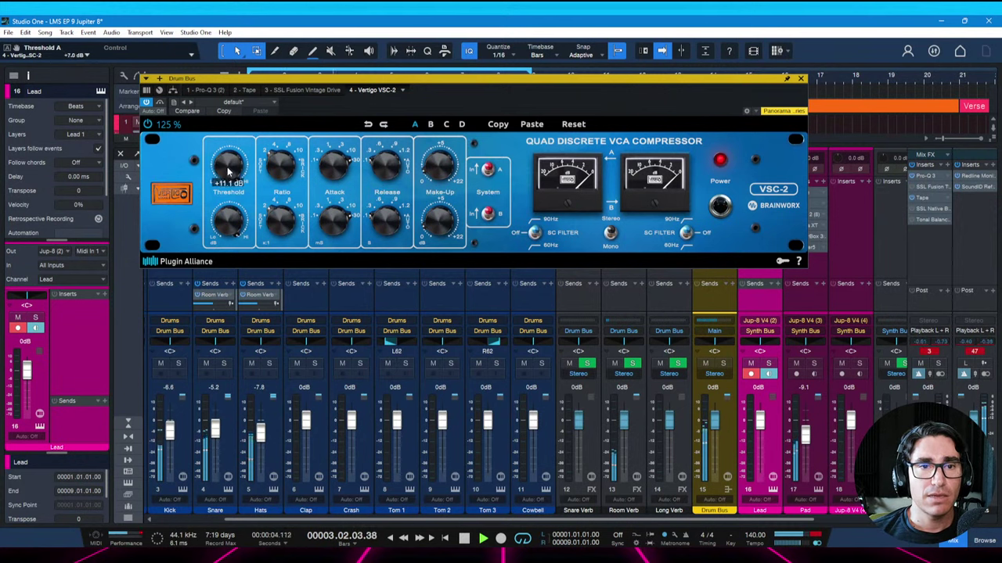
pyautogui.scroll(-6, 227, 182)
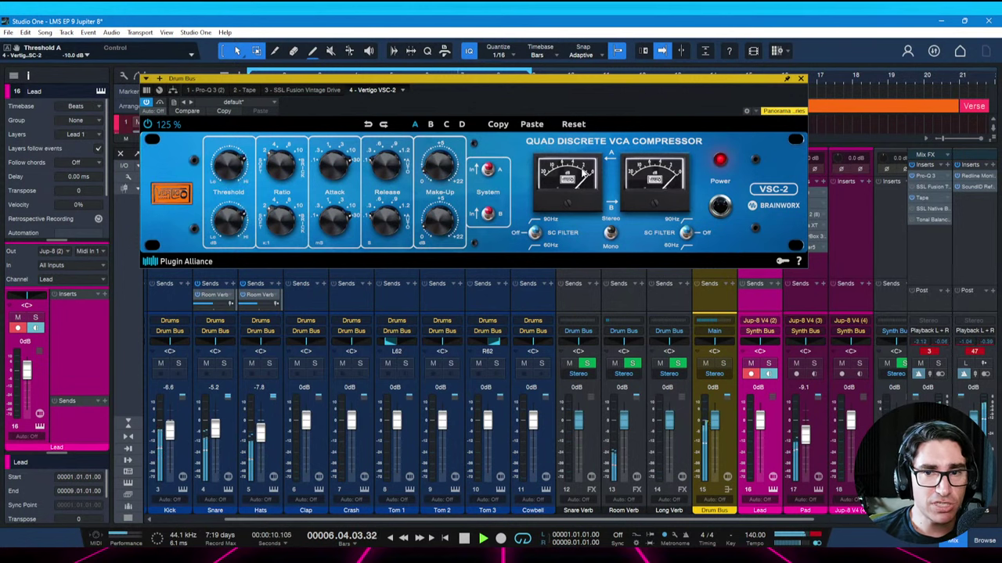
pyautogui.scroll(-3, 232, 178)
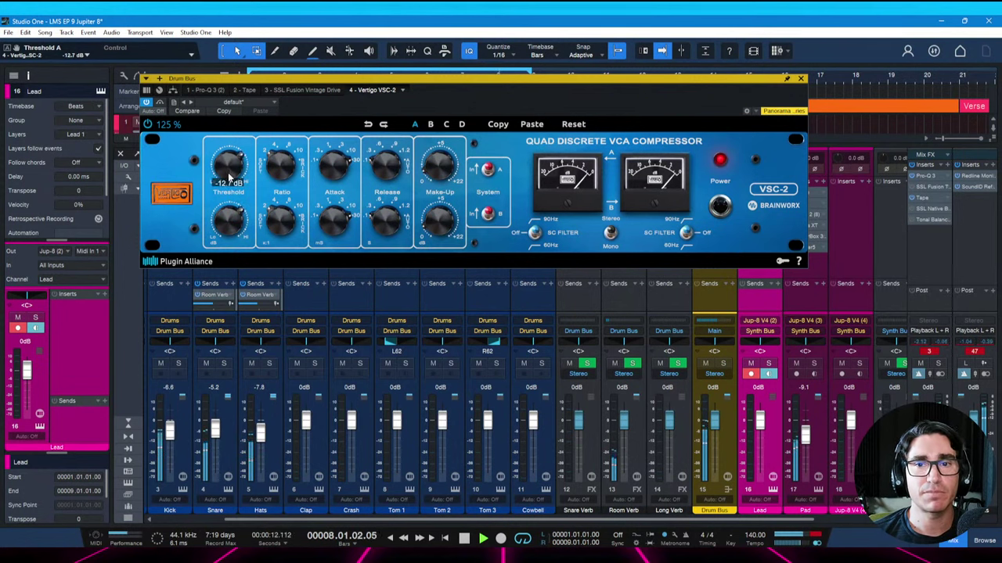
pyautogui.scroll(-3, 231, 176)
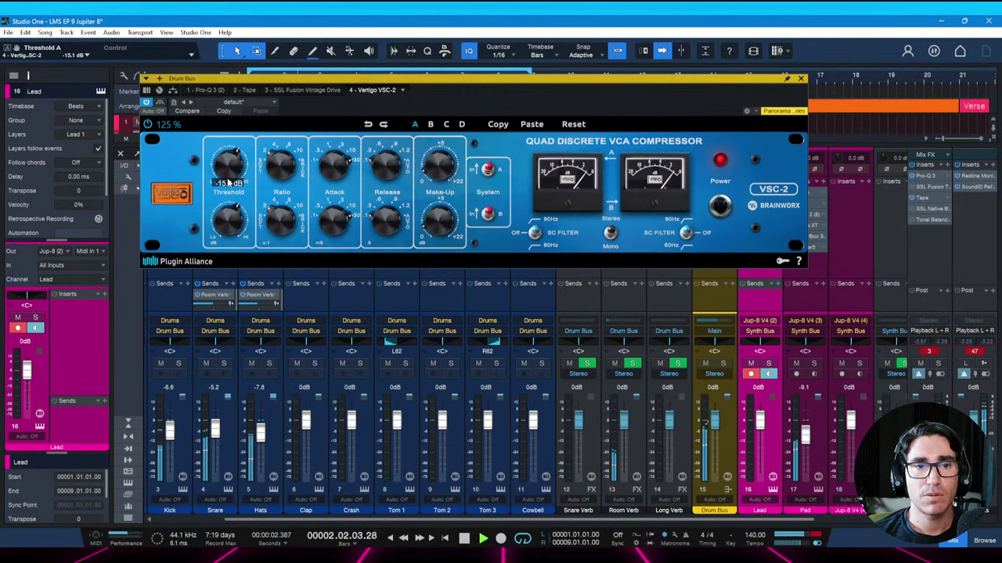
pyautogui.scroll(-2, 229, 177)
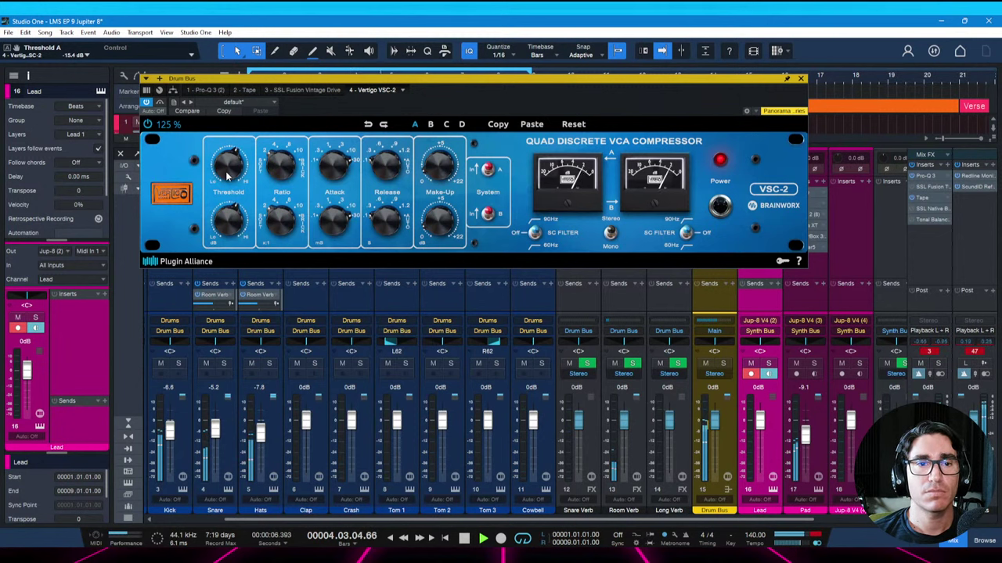
# Set the compressor's channel A make-up gain to +2.0 dB and compare the drums with it bypassed and active
pyautogui.click(159, 103)
pyautogui.click(160, 103)
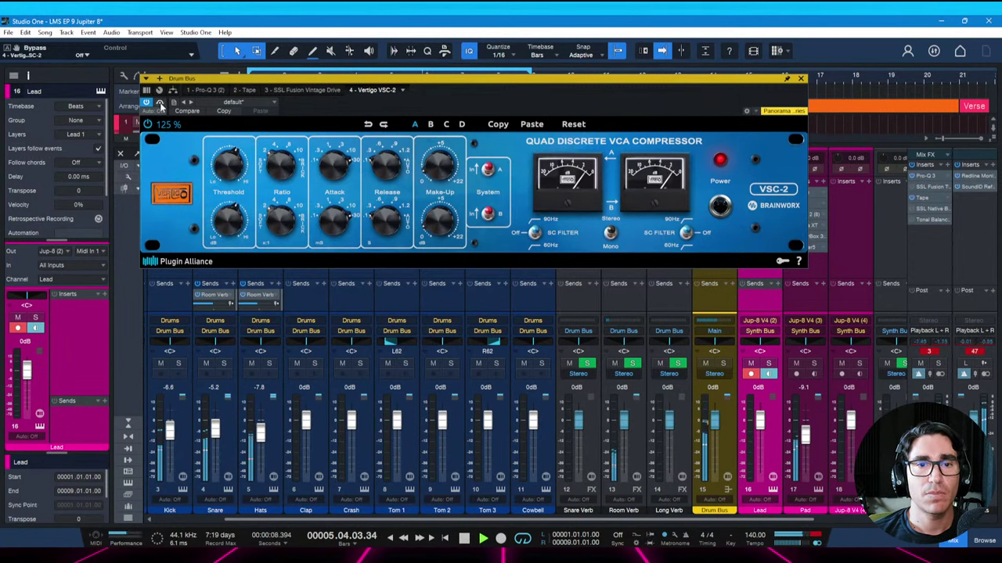
pyautogui.moveTo(438, 168)
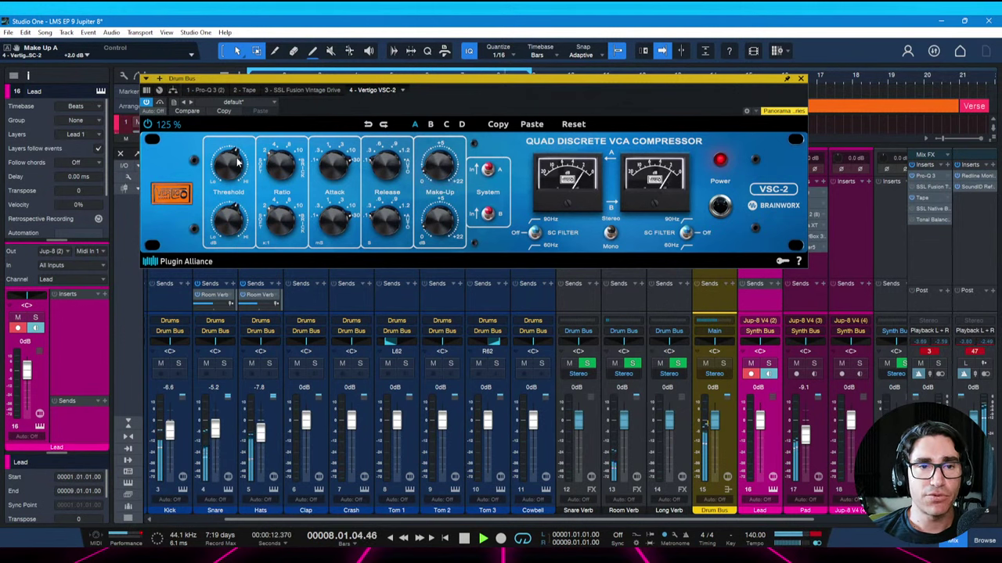
pyautogui.click(160, 104)
pyautogui.click(160, 104)
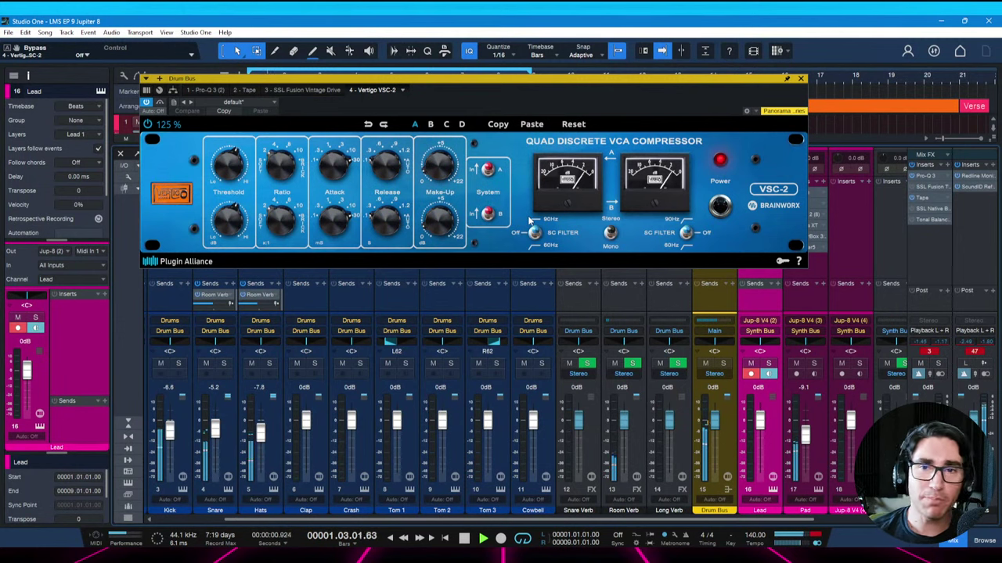
# Close the compressor, hide the mixer and open the empty Lead part for note editing
pyautogui.click(800, 79)
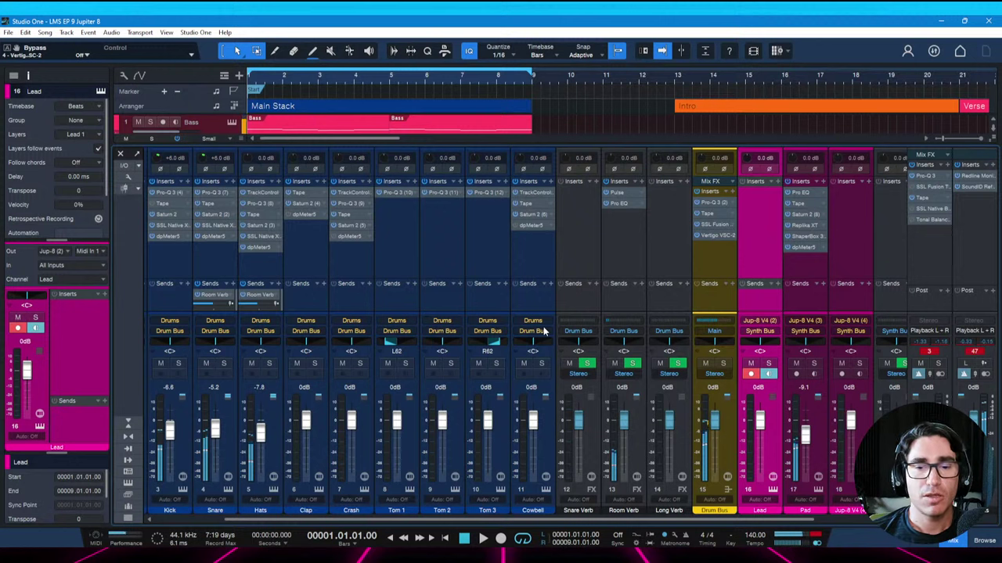
pyautogui.press('F3')
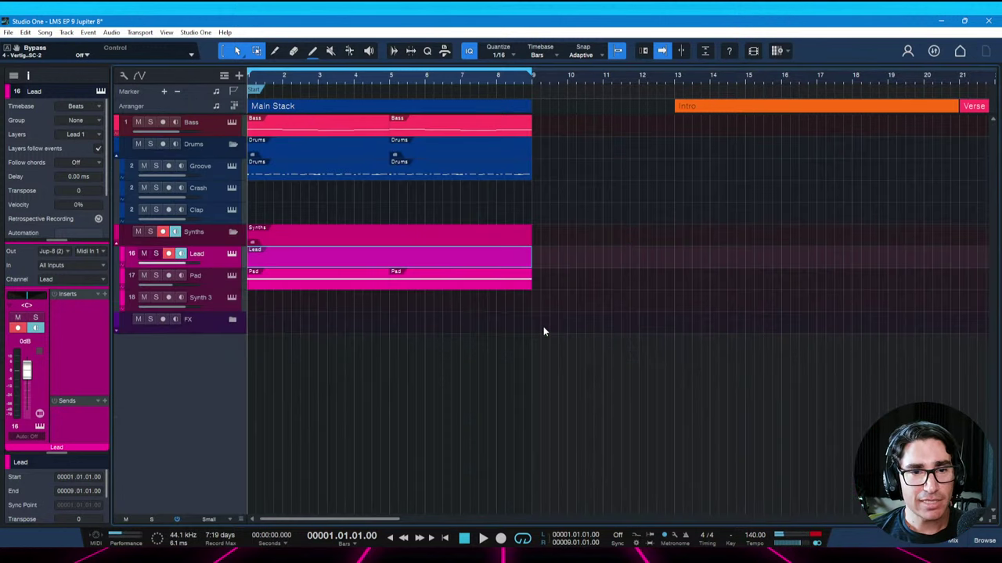
pyautogui.doubleClick(320, 258)
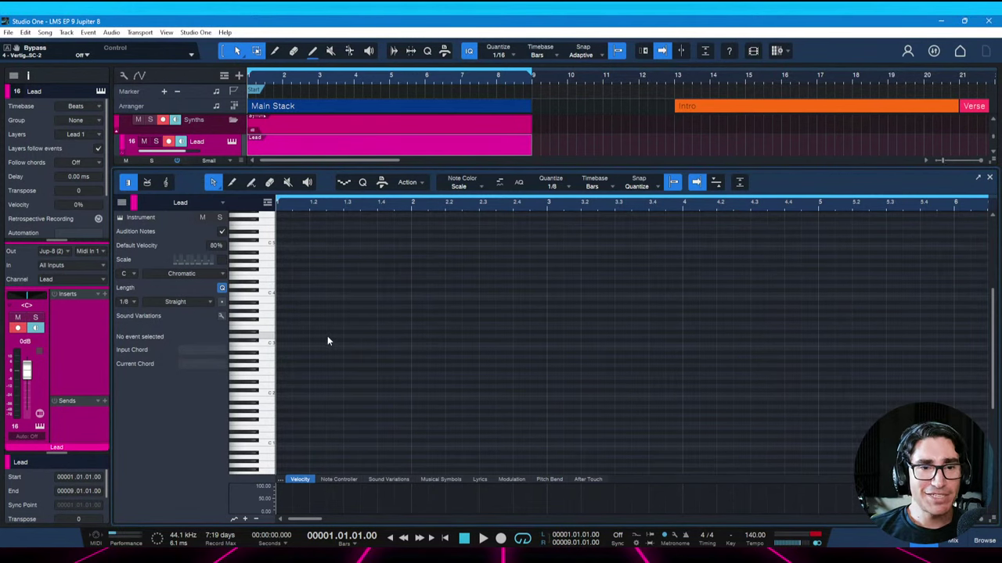
# With the song playing, sort the Lead synth's User sound bank by type and load the Epic Lead preset
pyautogui.press('space')
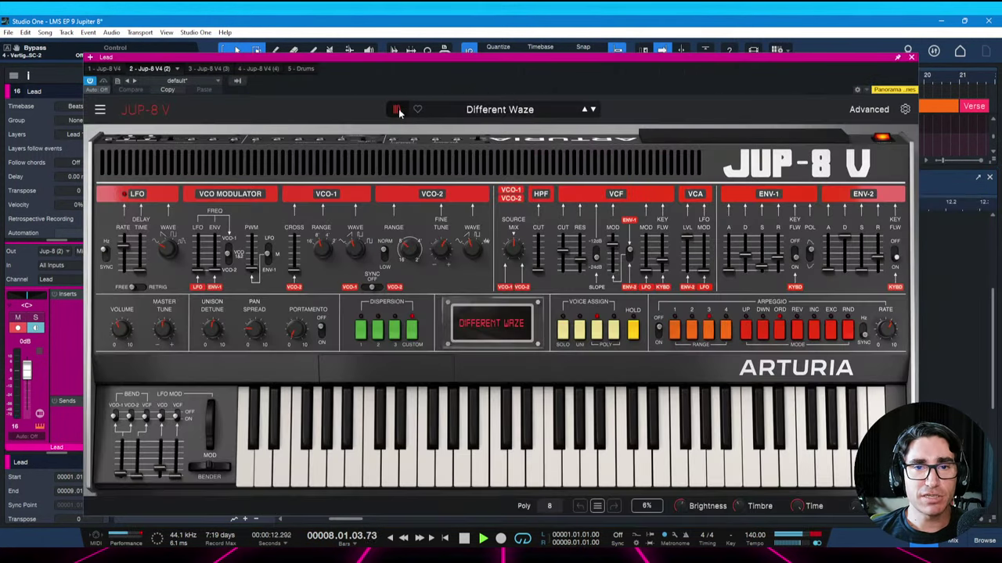
pyautogui.click(397, 110)
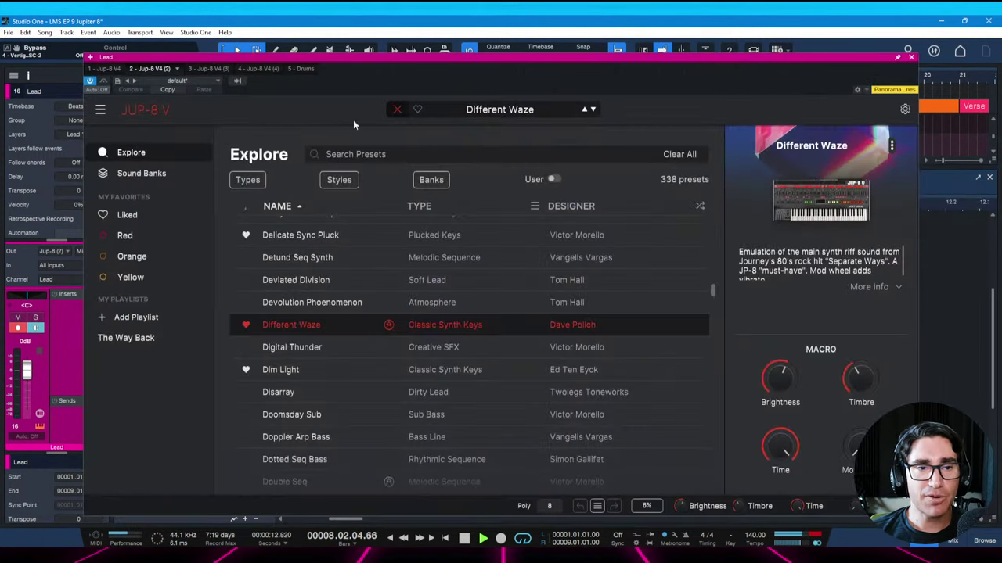
pyautogui.click(169, 179)
pyautogui.click(400, 251)
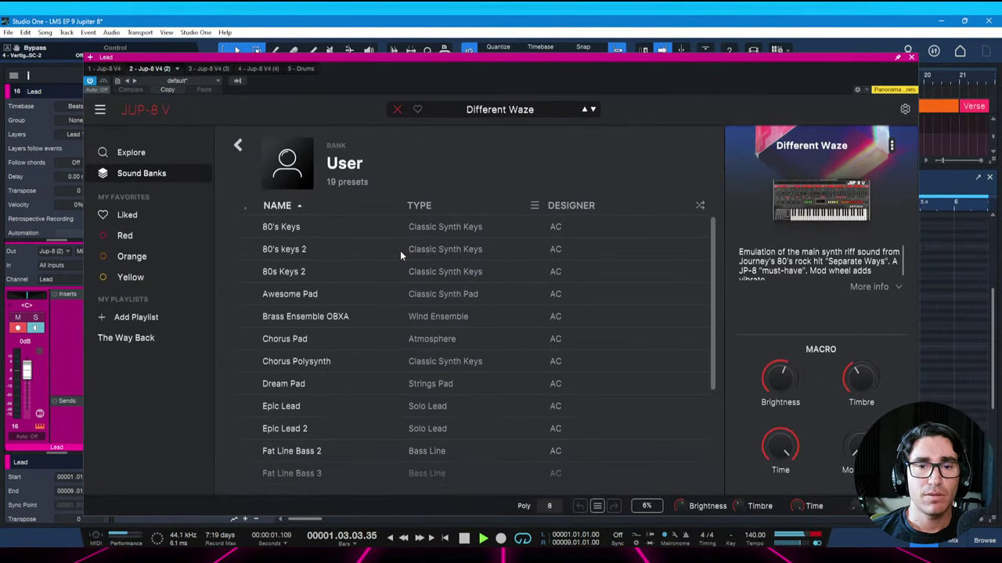
pyautogui.click(426, 205)
pyautogui.scroll(-1, 447, 399)
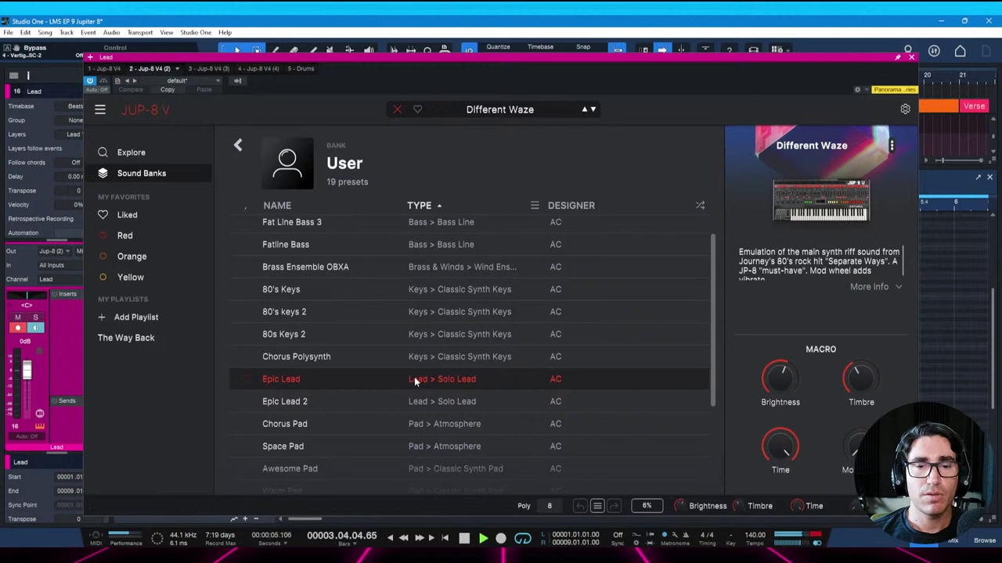
pyautogui.click(415, 381)
pyautogui.click(415, 381)
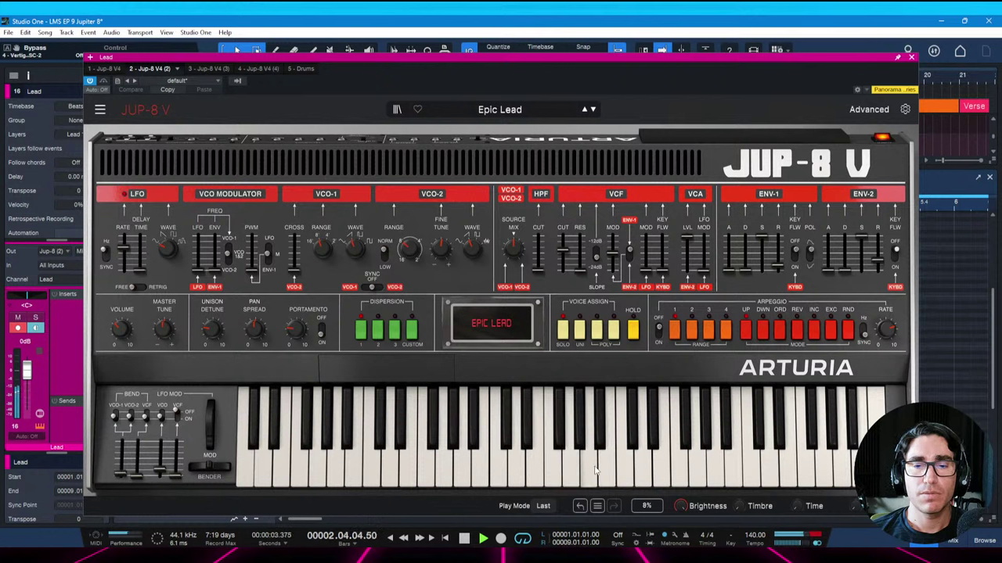
# Try the Epic Lead 2 and Chorus Pad presets on the Lead synth, and return to Epic Lead
pyautogui.click(594, 111)
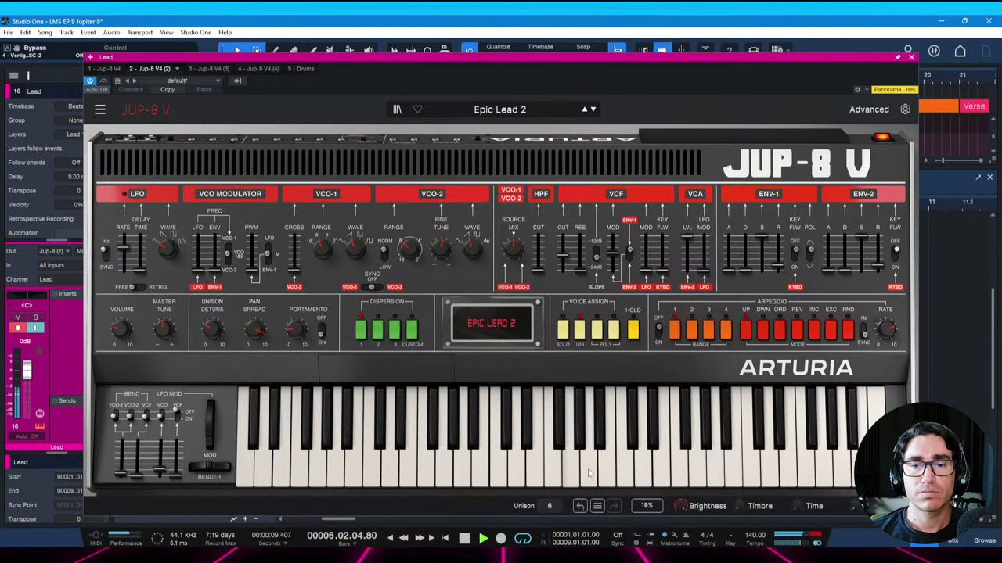
pyautogui.click(593, 111)
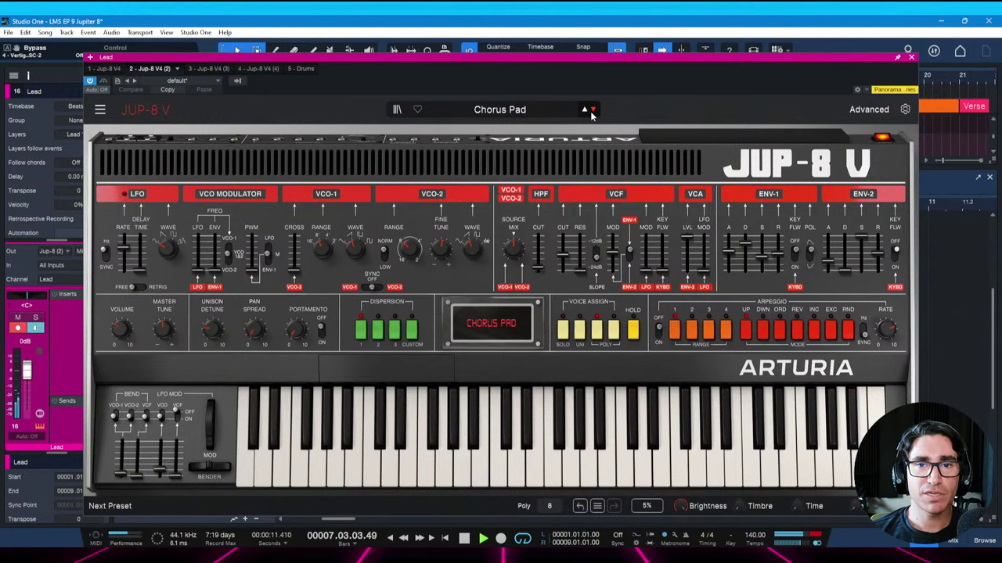
pyautogui.click(584, 109)
pyautogui.click(583, 109)
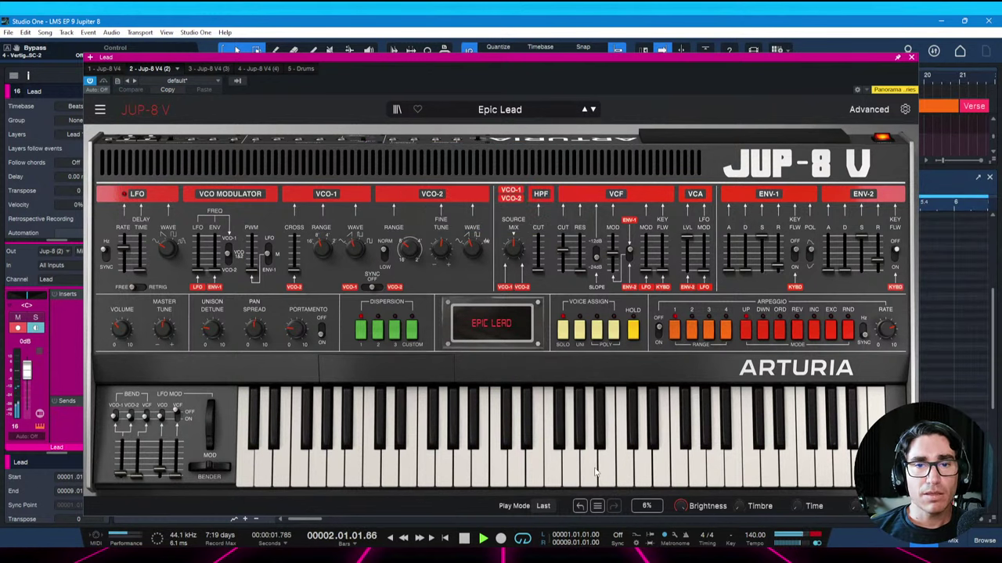
# Stop playback and open the Lead synth's advanced effects settings to examine the Epic Lead preset's effects
pyautogui.press('space')
pyautogui.moveTo(813, 57); pyautogui.dragTo(792, 56)
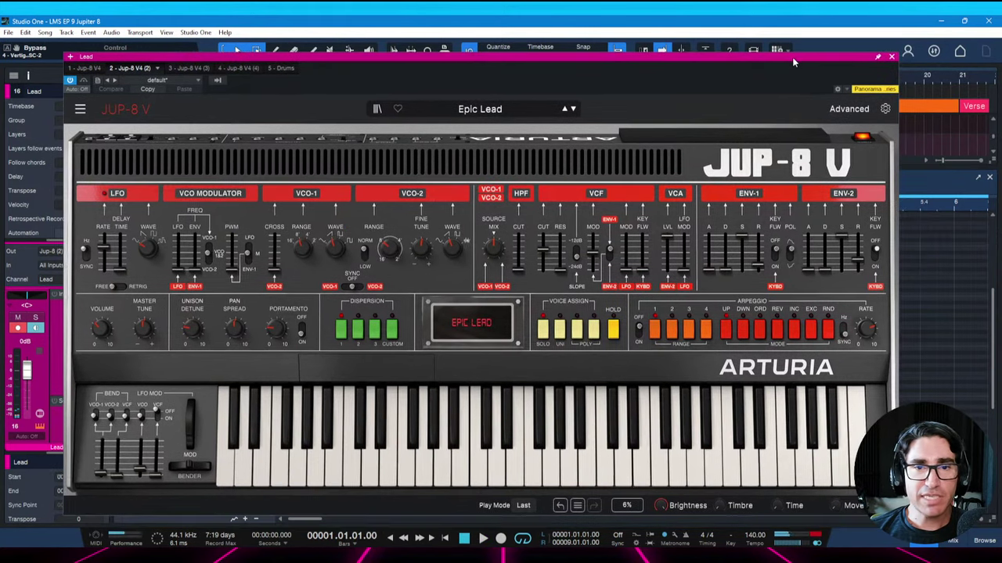
pyautogui.click(859, 110)
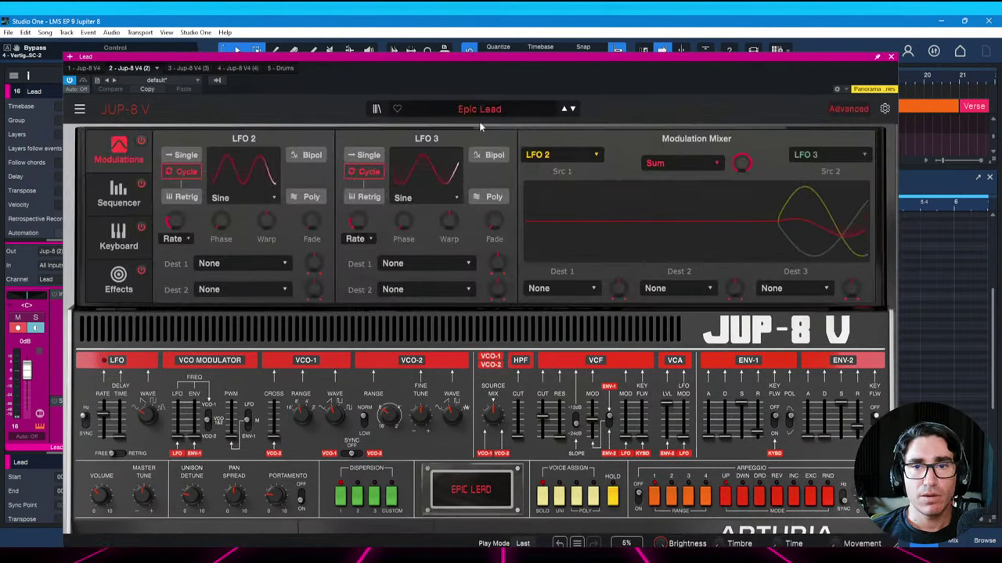
pyautogui.click(139, 290)
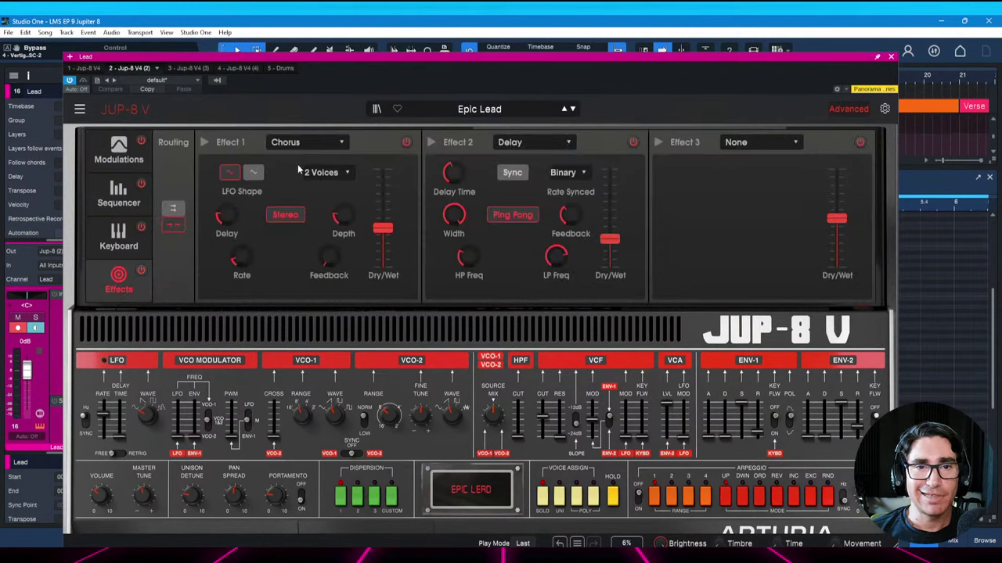
# Turn off the Delay effect in the Lead synth, close its window and audition the patch over the full eight-bar part
pyautogui.click(634, 146)
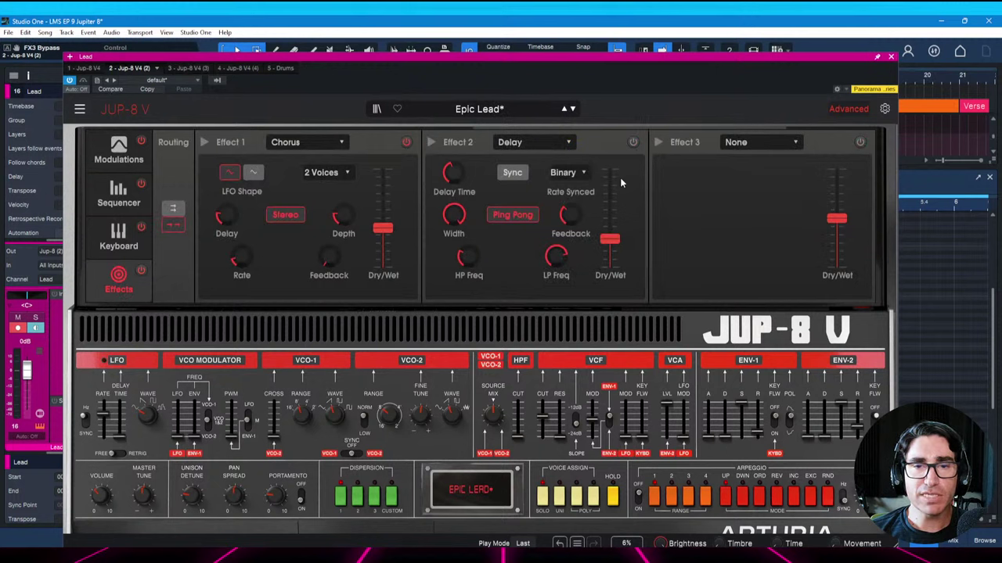
pyautogui.click(889, 57)
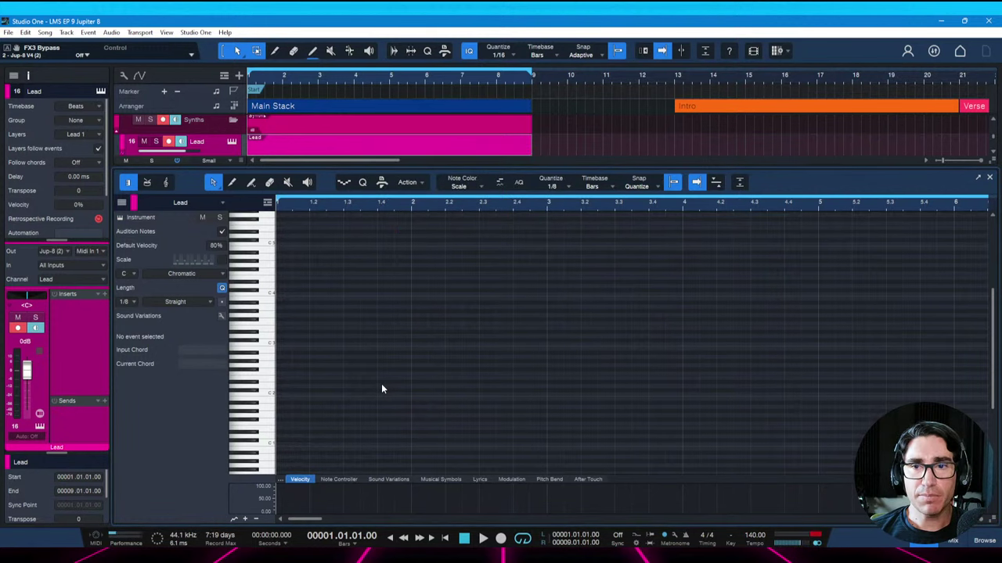
pyautogui.hotkey('shift', 'f')
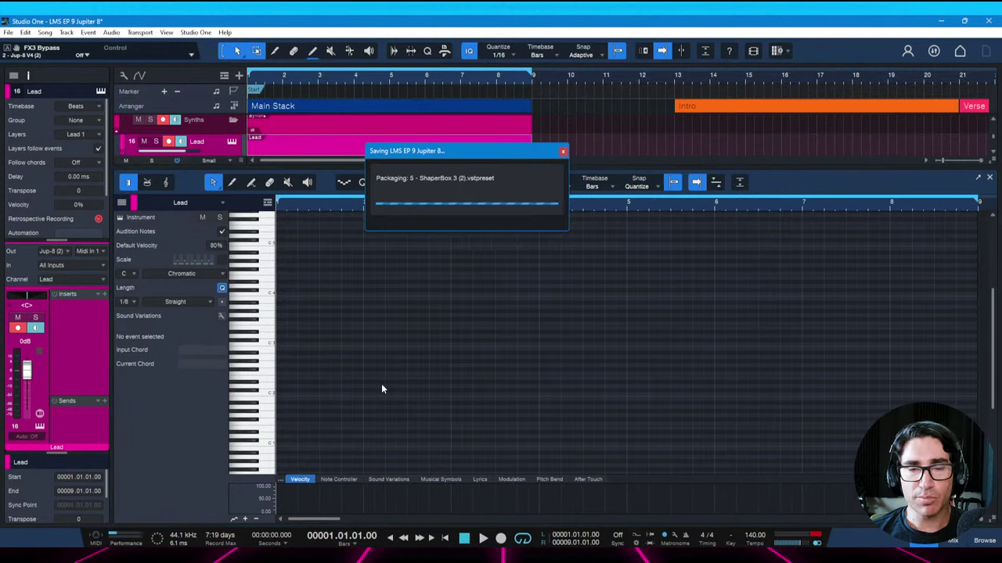
pyautogui.press('space')
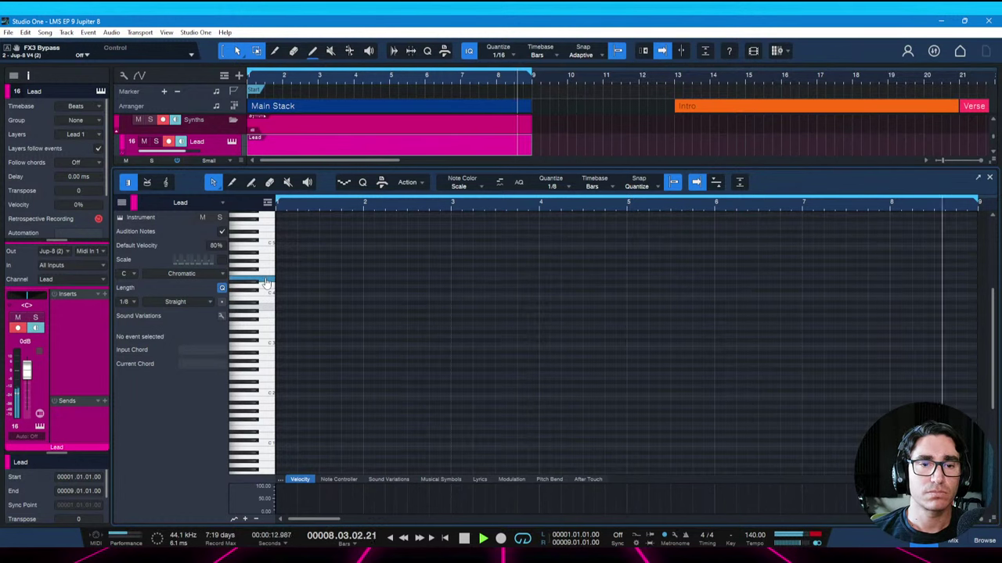
pyautogui.press('space')
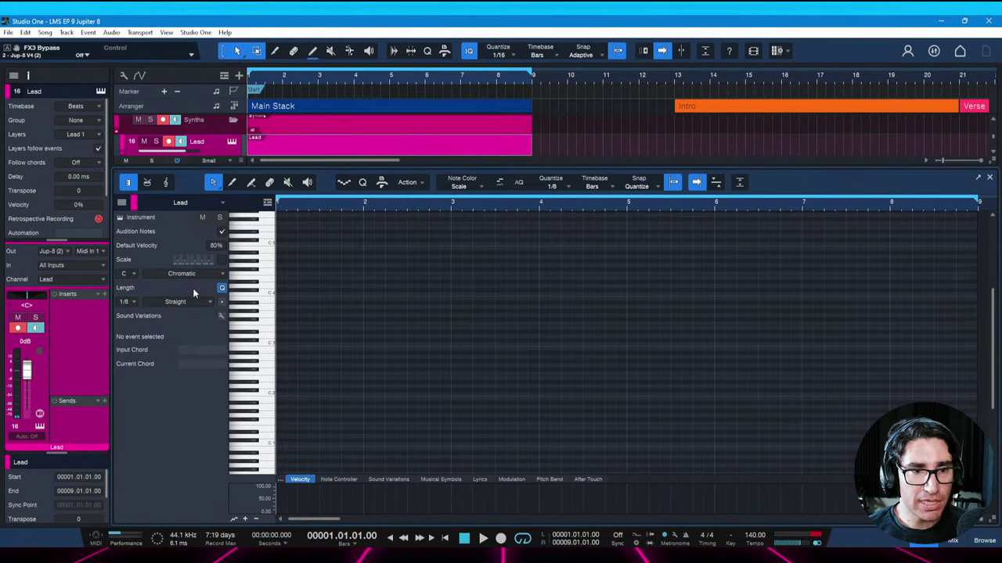
# Set the Lead part's editing scale to A Natural Minor and enable the scale
pyautogui.click(134, 275)
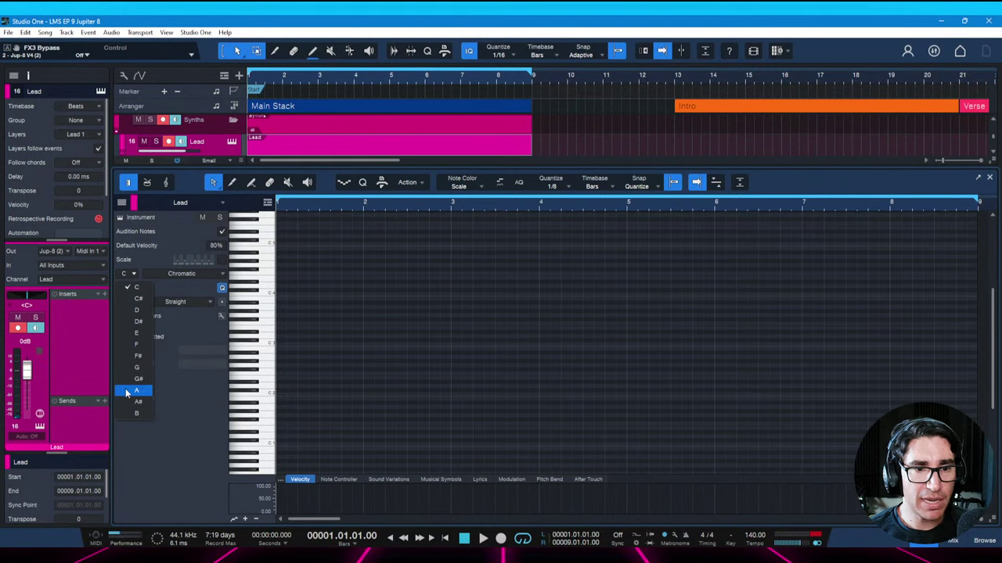
pyautogui.click(125, 388)
pyautogui.click(165, 274)
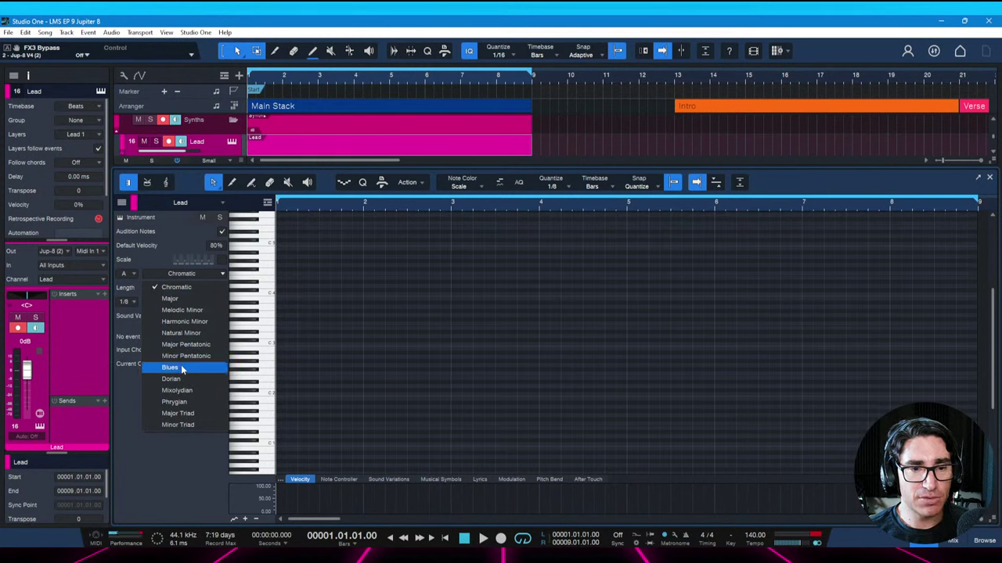
pyautogui.click(181, 333)
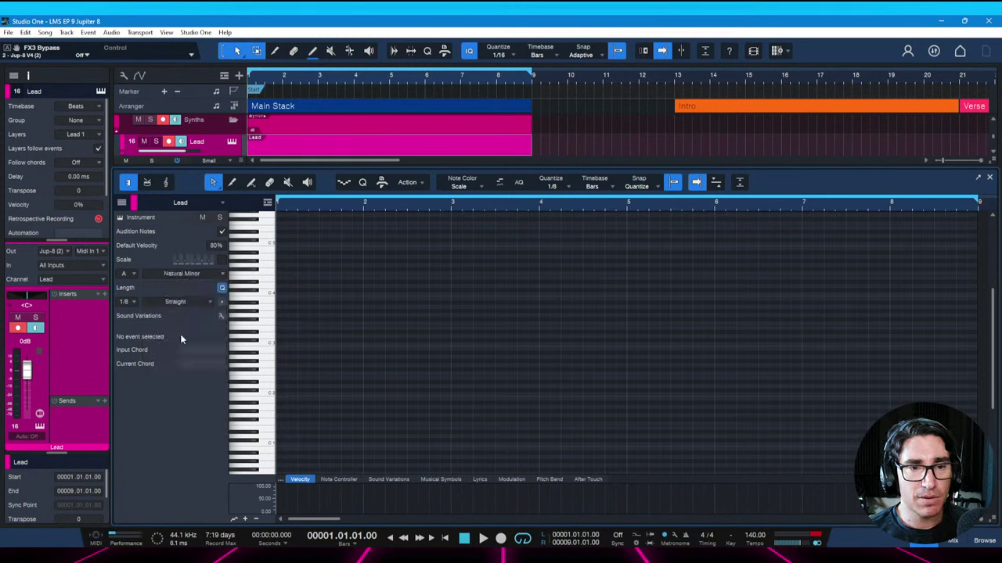
pyautogui.click(221, 260)
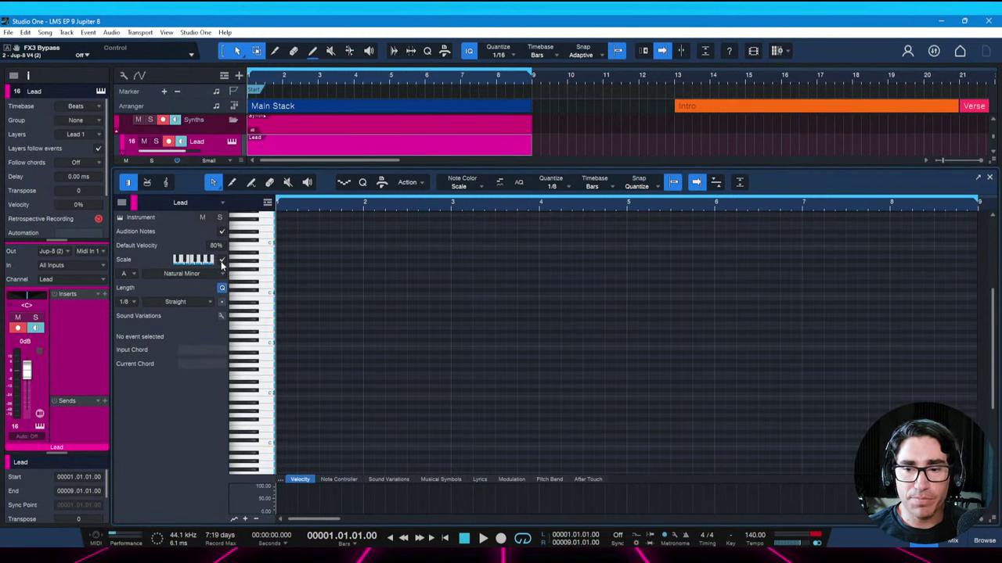
# Set the song key to Am, and switch the Lead part's scale off and back on
pyautogui.click(727, 540)
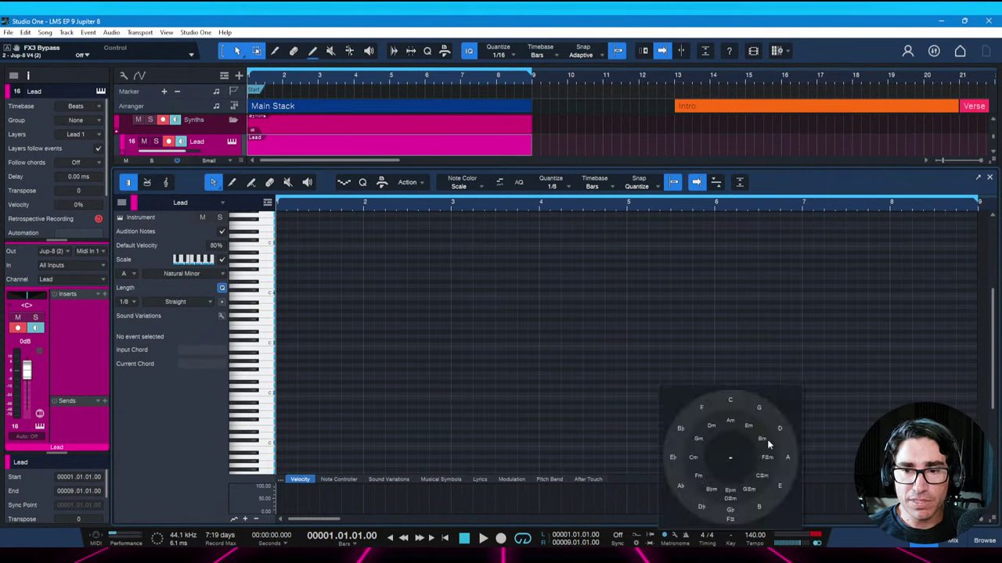
pyautogui.click(735, 419)
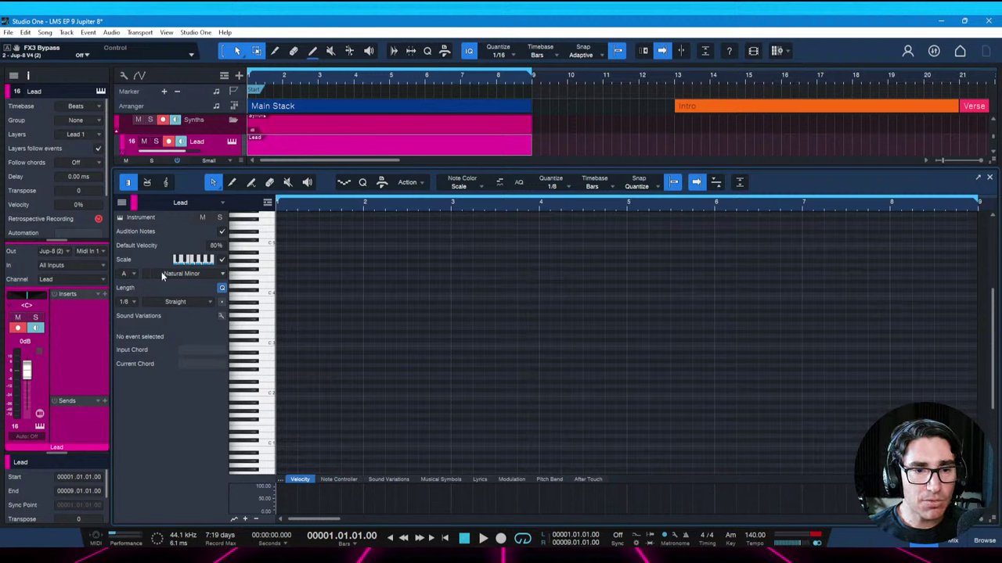
pyautogui.click(221, 275)
pyautogui.click(220, 272)
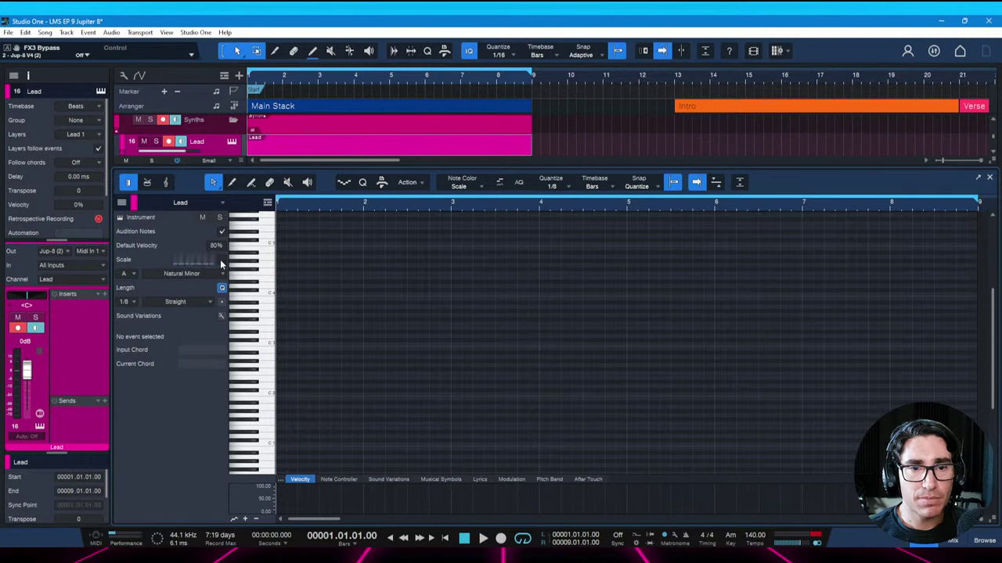
pyautogui.click(220, 262)
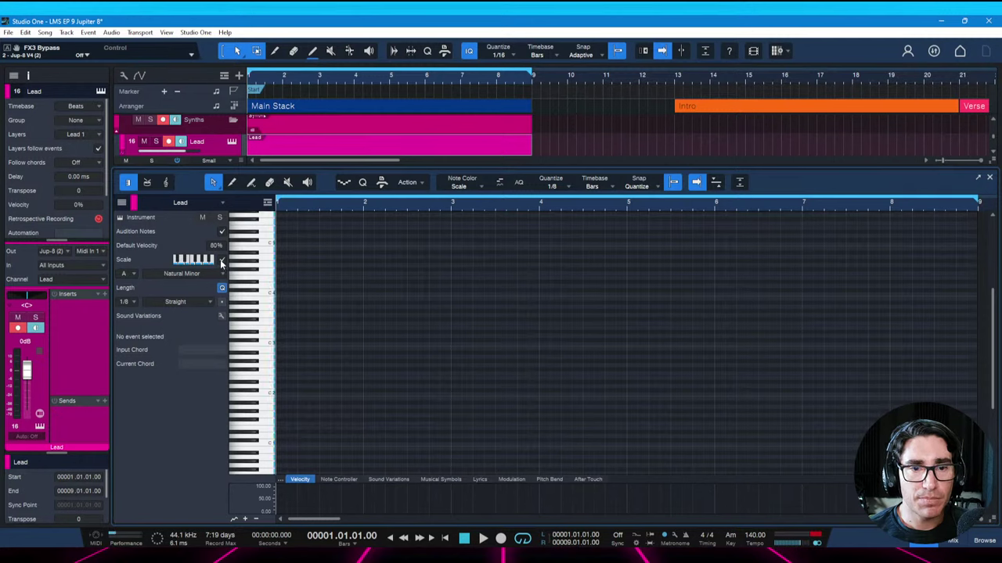
pyautogui.click(220, 259)
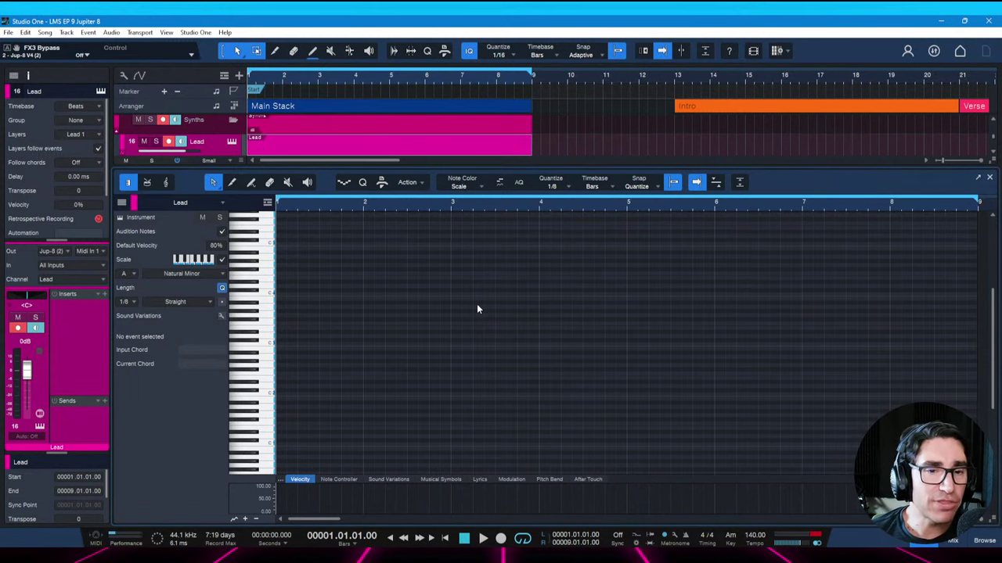
# Audition possible starting pitches on the editor's piano keys, around A3 and G4, and play the song's opening for comparison
pyautogui.click(264, 310)
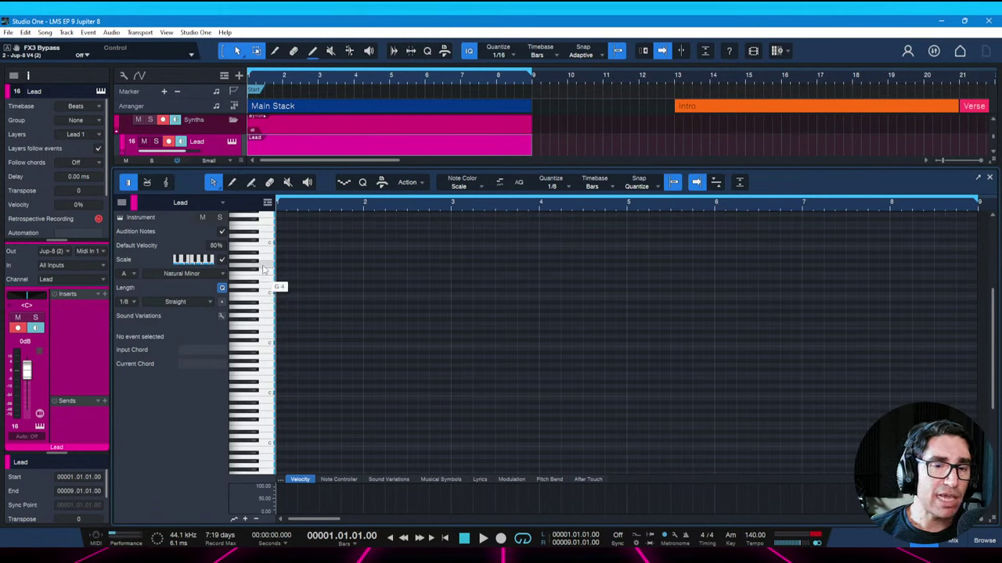
pyautogui.press('space')
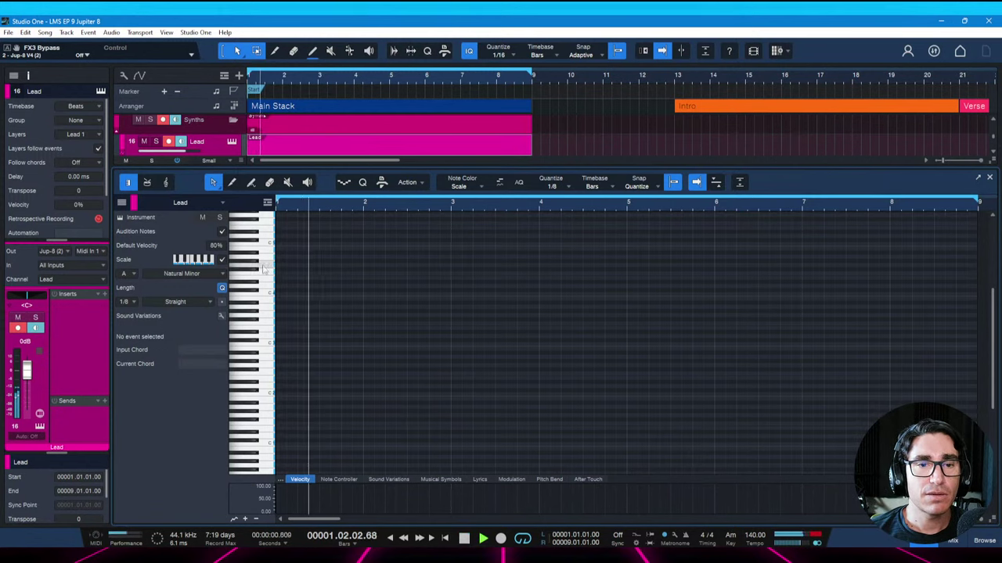
pyautogui.press('space')
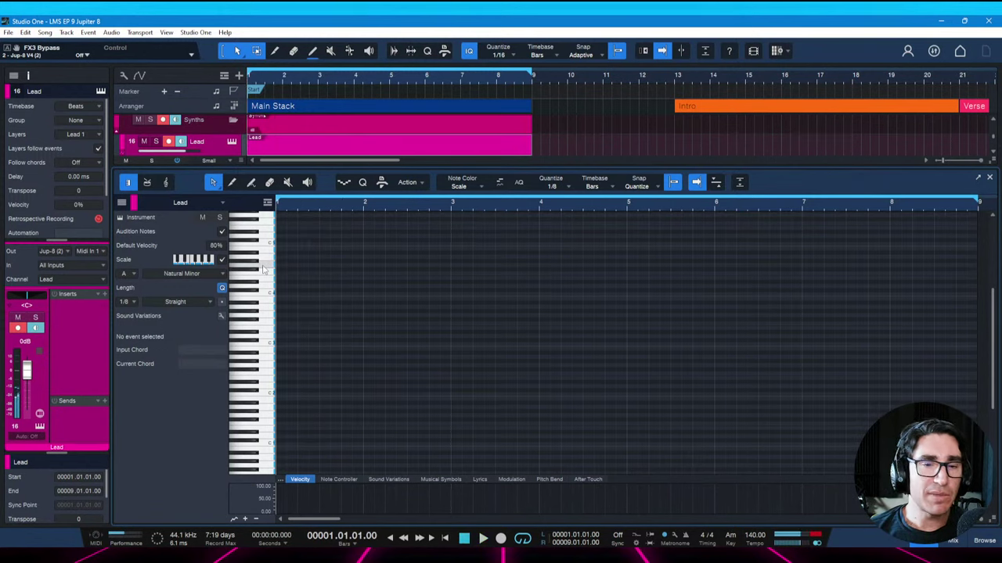
pyautogui.click(266, 313)
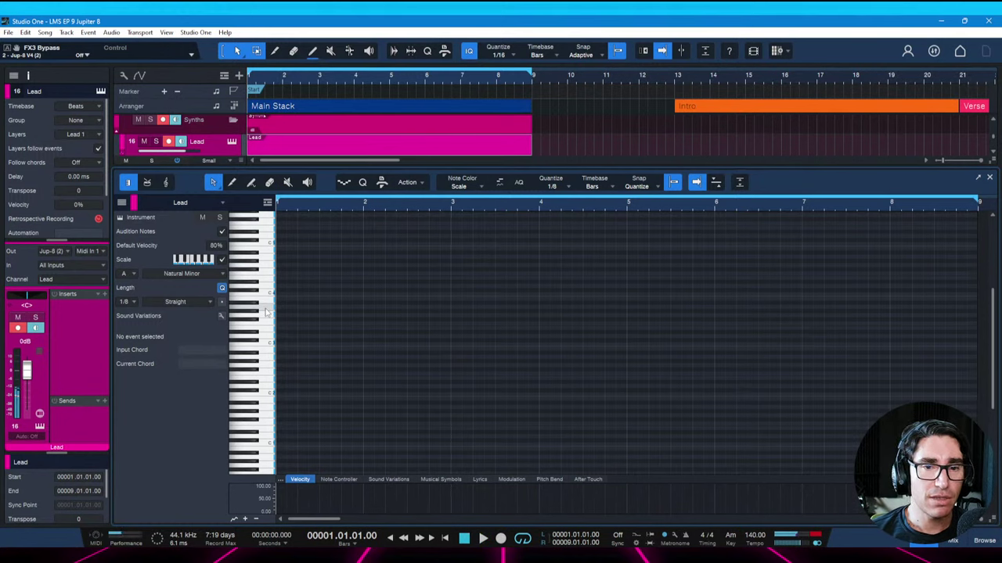
pyautogui.click(266, 313)
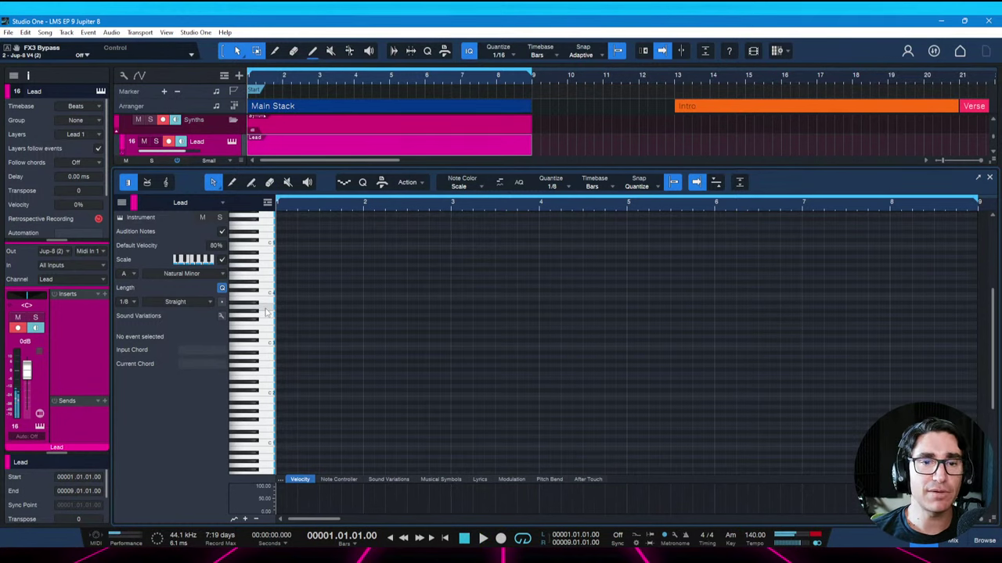
pyautogui.press('space')
pyautogui.press('space')
# Add an A3 note two beats long at the start of bar 1 of the Lead part and play it back
pyautogui.click(282, 307)
pyautogui.moveTo(288, 308); pyautogui.dragTo(318, 313)
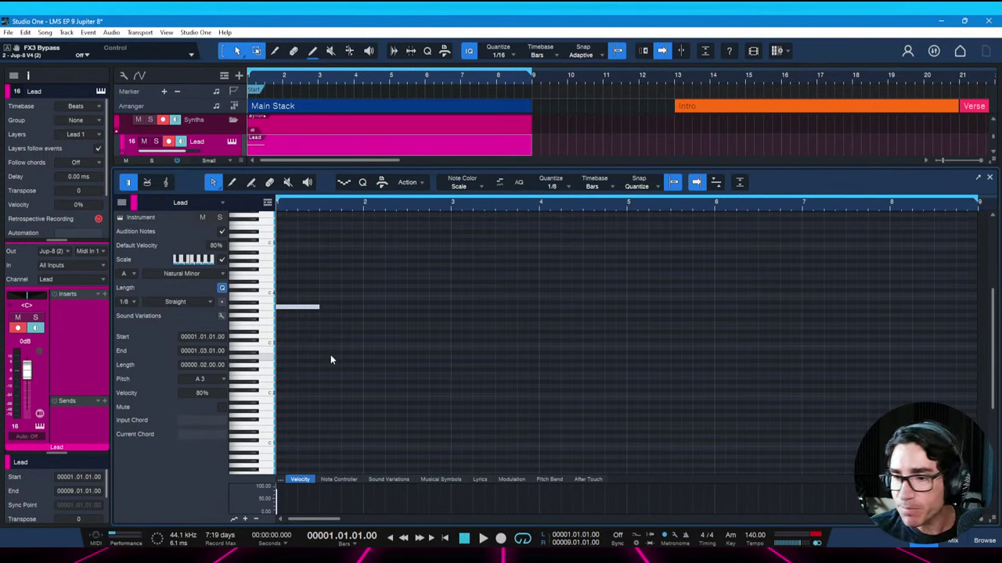
pyautogui.press('space')
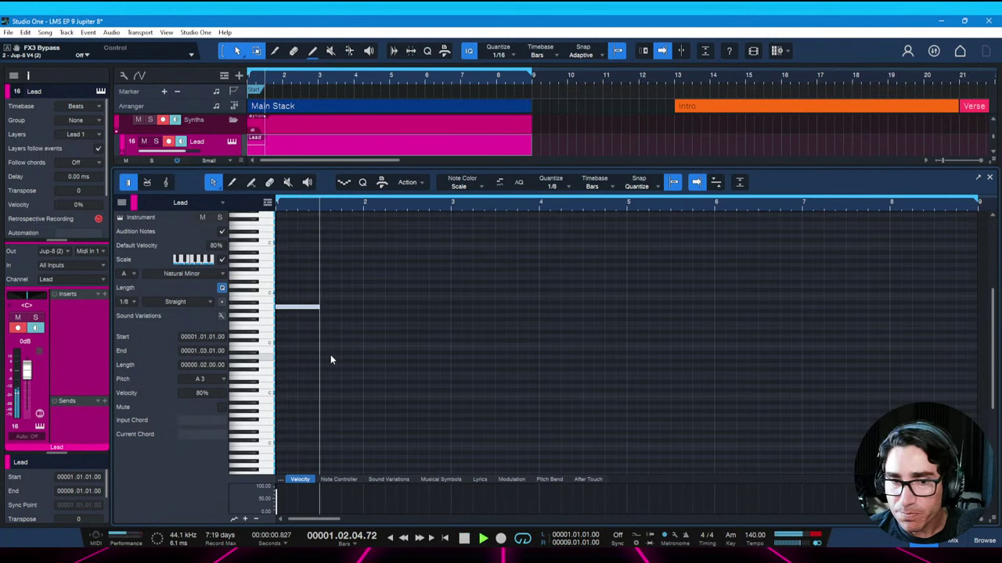
pyautogui.press('space')
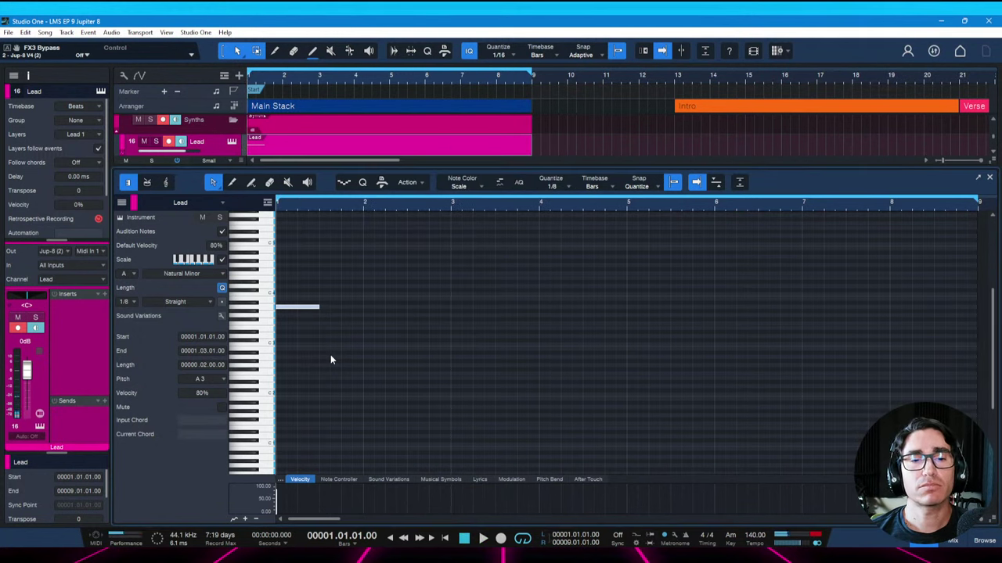
pyautogui.press('space')
pyautogui.press('space')
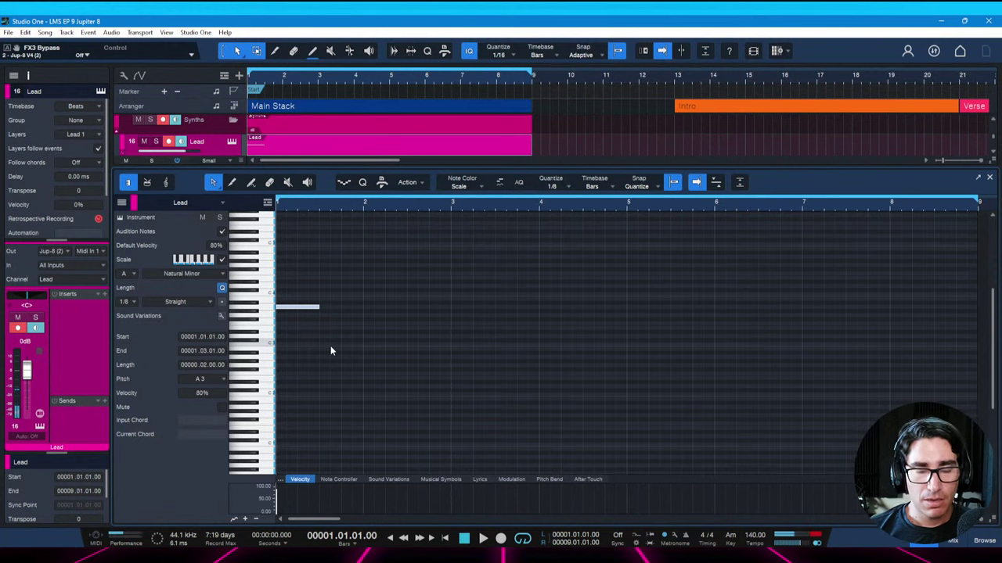
# Duplicate the A3 note to beat 3 of bar 1, transpose the copy up seven semitones to E4 and play the melody
pyautogui.press('d')
pyautogui.hotkey('alt', 'Up')
pyautogui.hotkey('alt', 'Up')
pyautogui.hotkey('alt', 'Up')
pyautogui.hotkey('alt', 'Up')
pyautogui.hotkey('alt', 'Up')
pyautogui.hotkey('alt', 'Up')
pyautogui.hotkey('alt', 'Up')
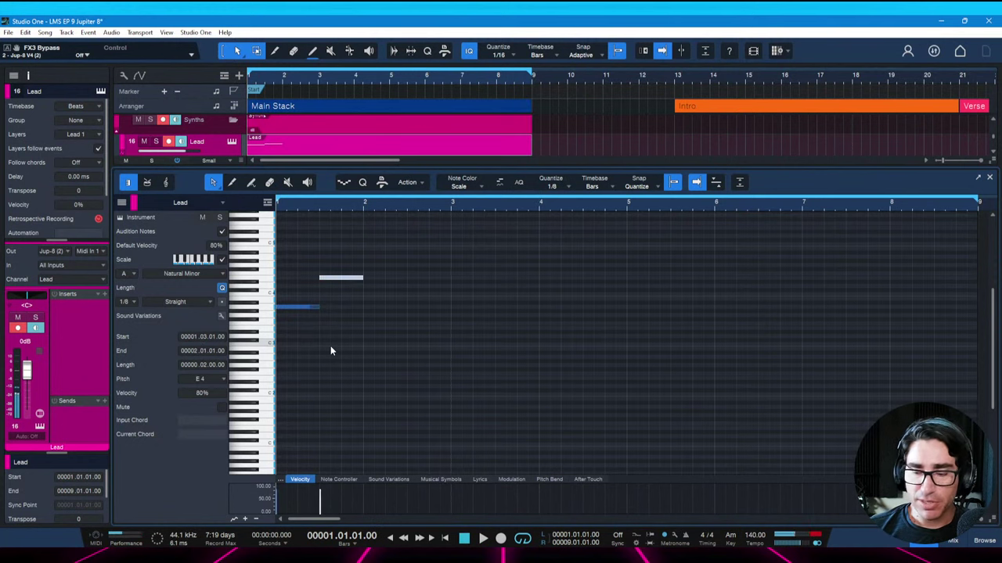
pyautogui.press('space')
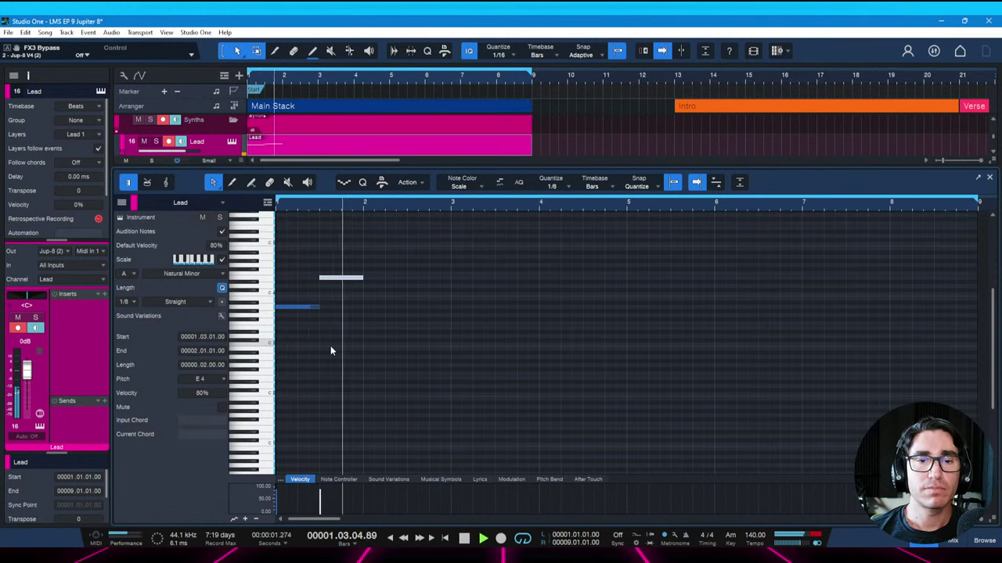
pyautogui.press('space')
# Shorten the E4 note to one beat and play the melody back
pyautogui.moveTo(362, 278); pyautogui.dragTo(338, 280)
pyautogui.press('space')
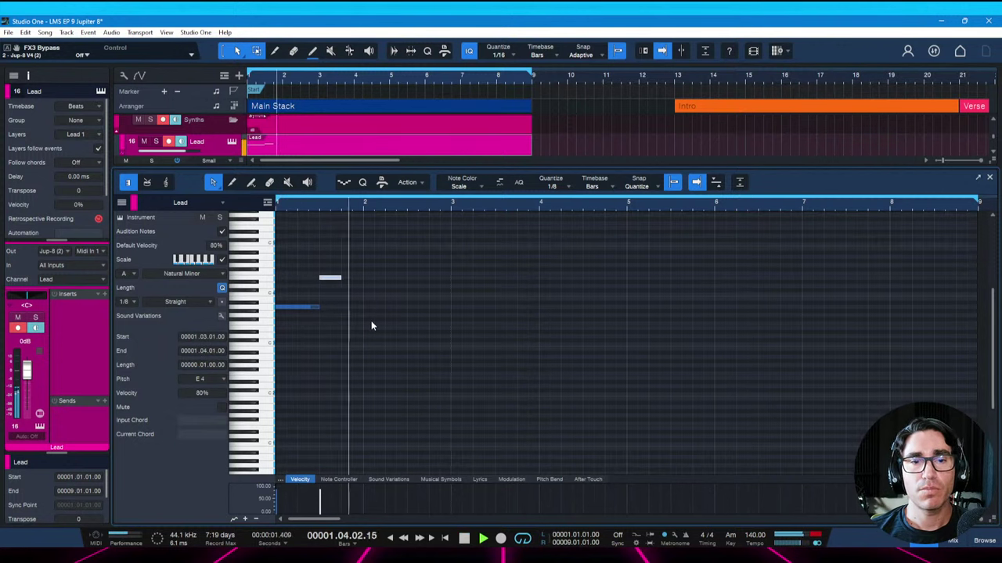
pyautogui.press('space')
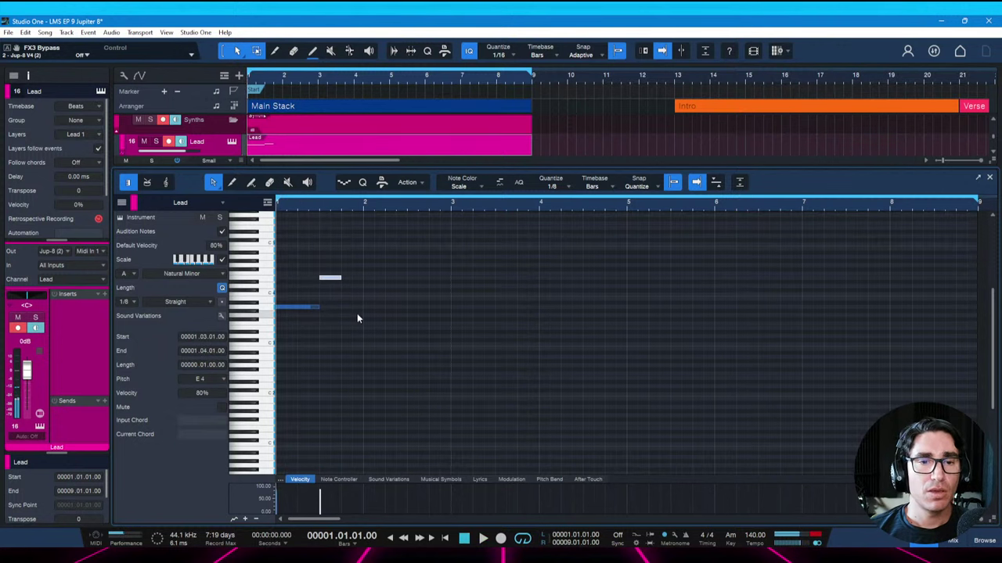
# Audition candidate pitches between A3 and E4, add a two-beat C4 note at 1.4.3 and play the melody
pyautogui.click(266, 310)
pyautogui.click(265, 280)
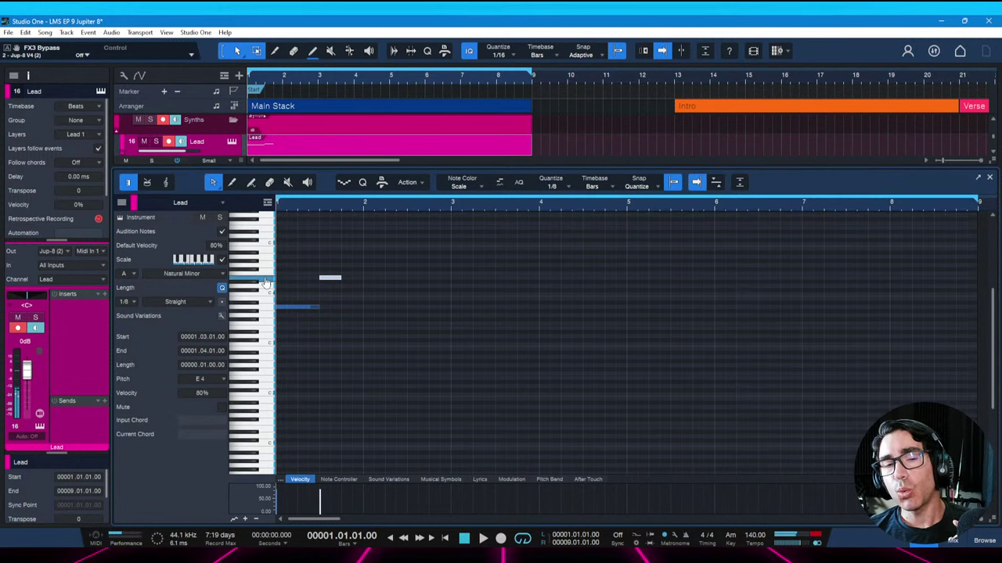
pyautogui.click(265, 287)
pyautogui.click(265, 293)
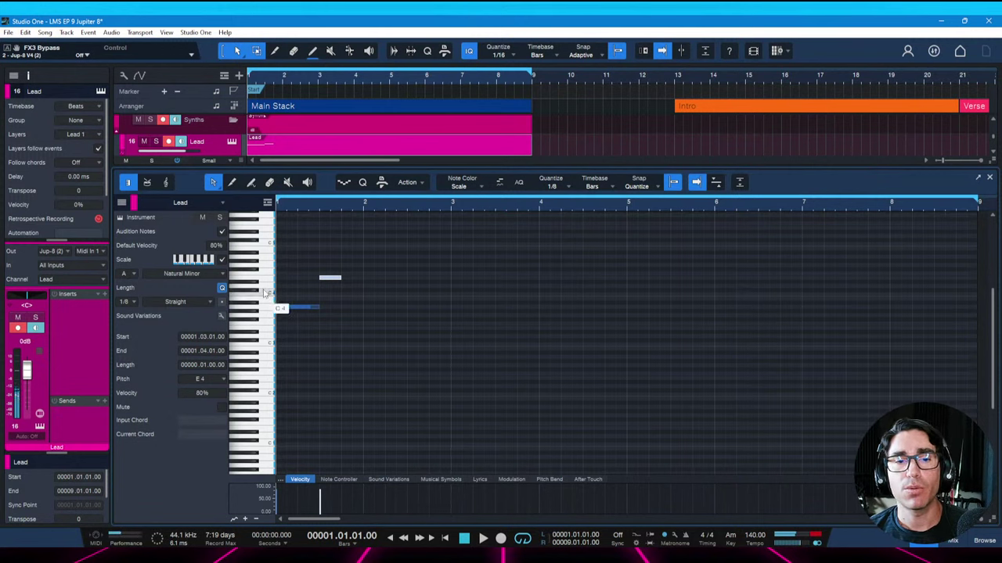
pyautogui.click(345, 294)
pyautogui.moveTo(351, 294); pyautogui.dragTo(375, 300)
pyautogui.press('space')
pyautogui.press('space')
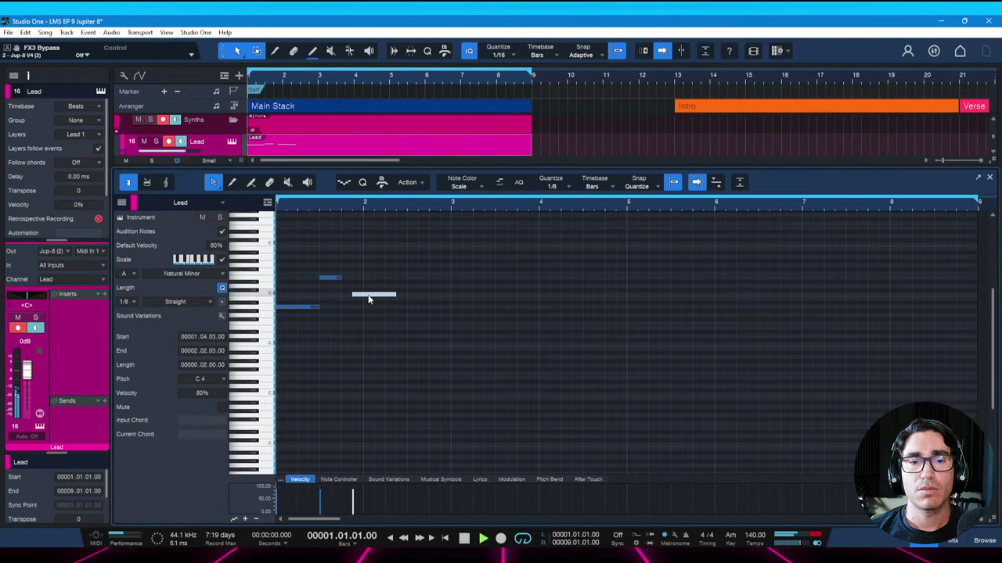
pyautogui.press('space')
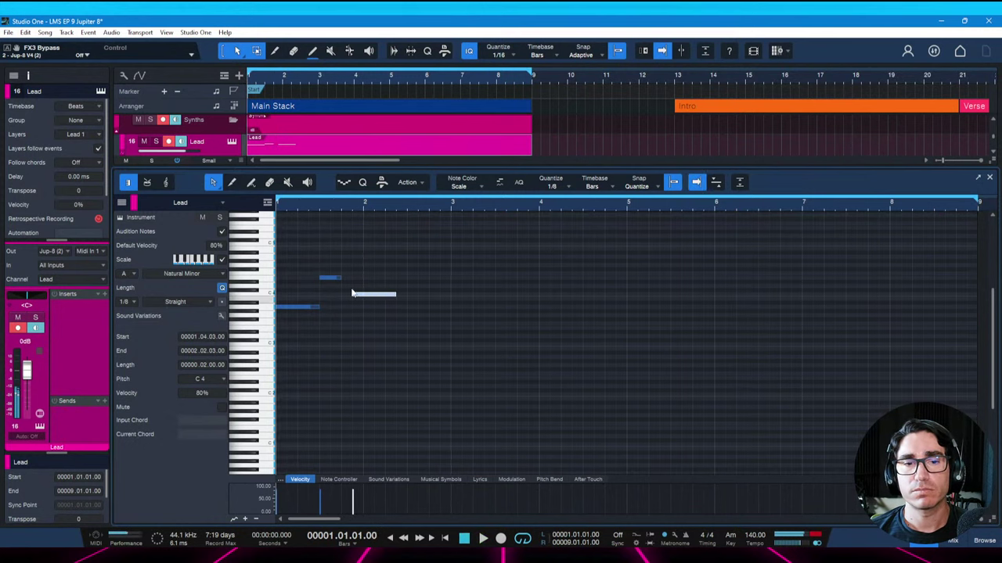
# Set the E4 note's length to one and a half beats so it meets the C4 note, play the melody and save the song
pyautogui.click(337, 278)
pyautogui.moveTo(338, 278); pyautogui.dragTo(352, 278)
pyautogui.press('space')
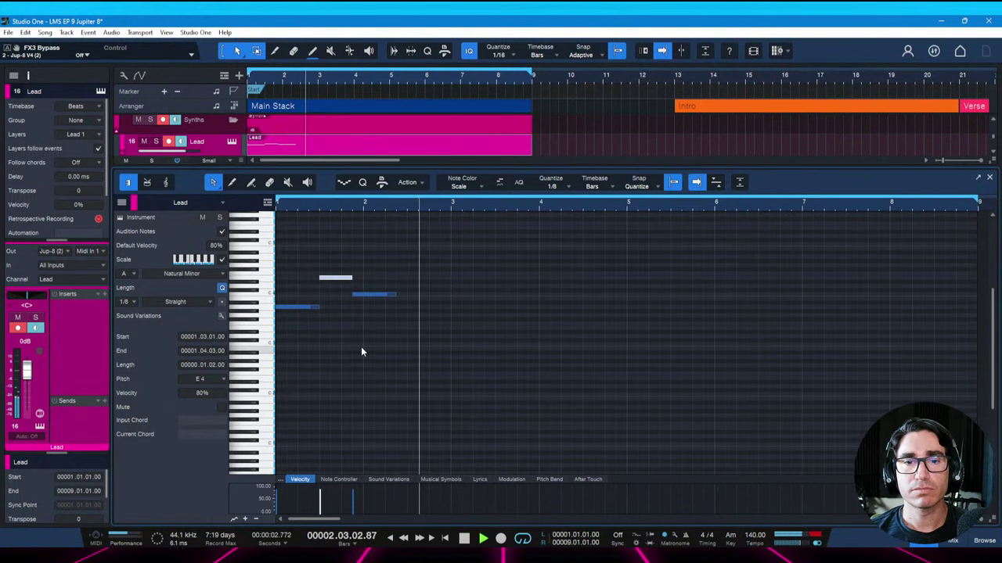
pyautogui.press('space')
pyautogui.hotkey('ctrl', 's')
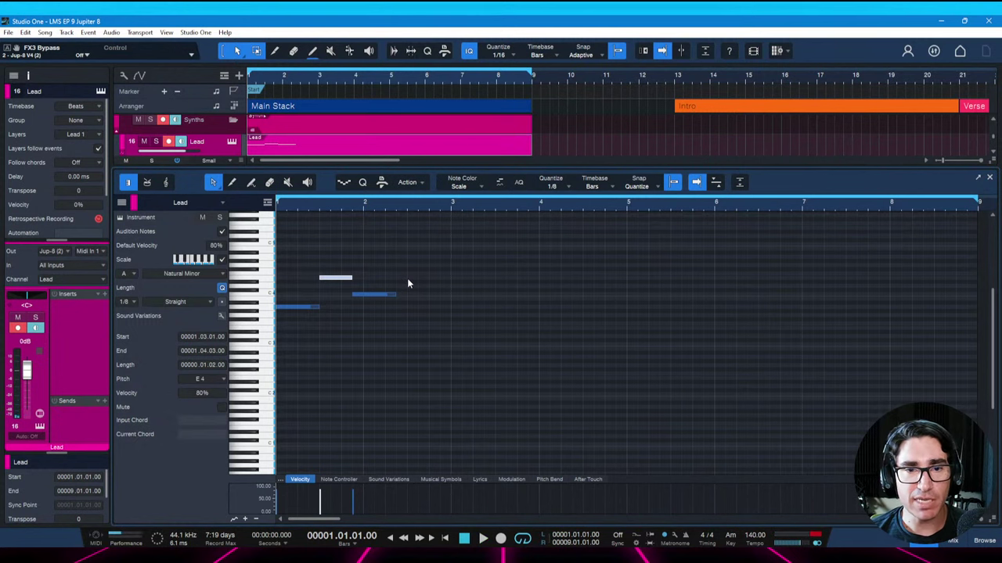
pyautogui.moveTo(375, 294)
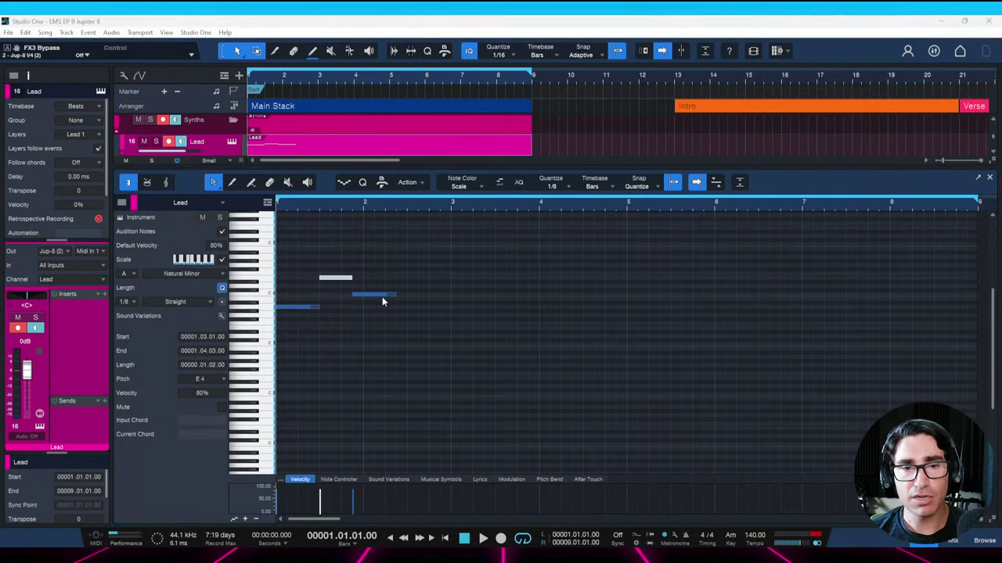
pyautogui.click(325, 323)
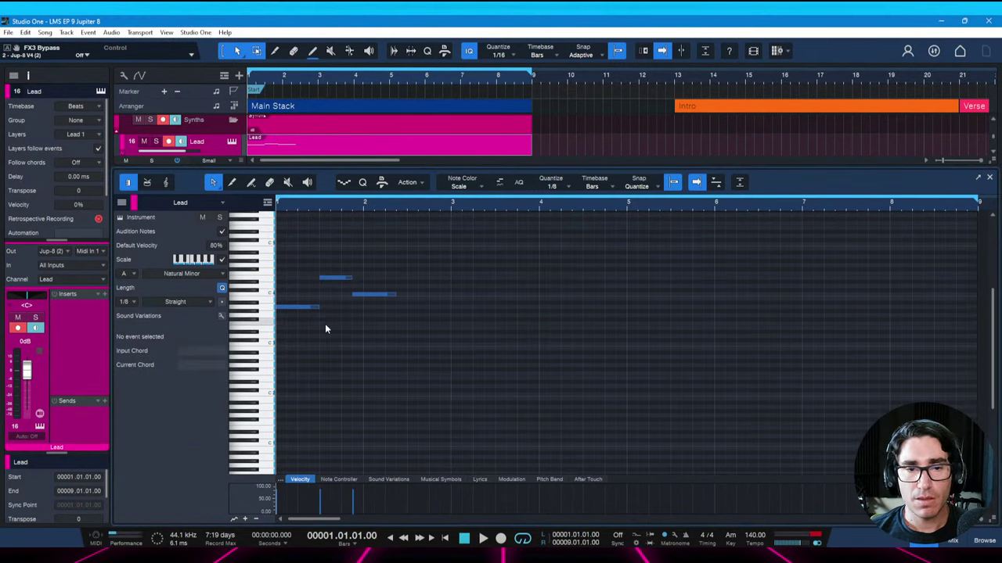
# Play the melody, transpose the third note up two semitones to D4, play it again and save the song
pyautogui.press('space')
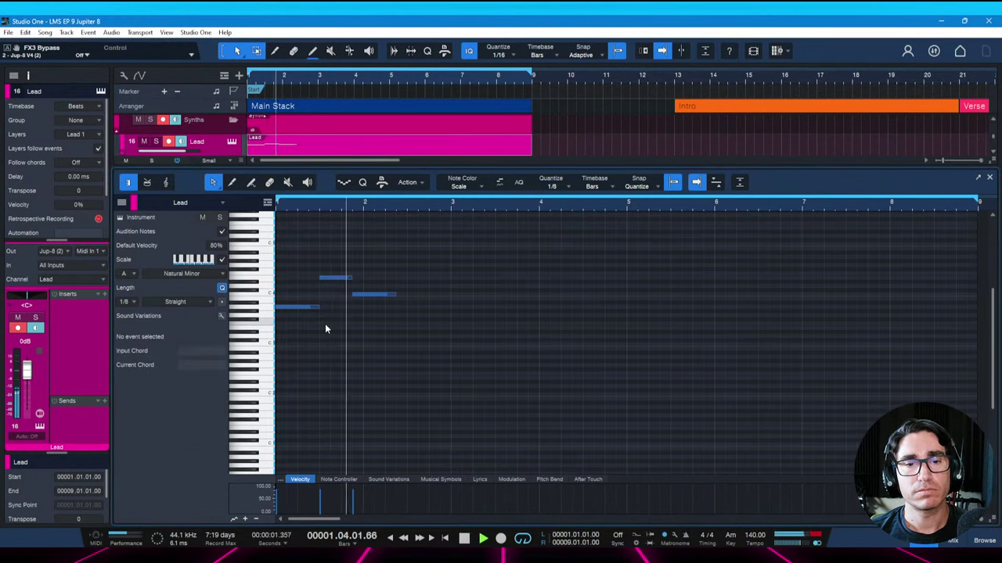
pyautogui.press('space')
pyautogui.click(368, 295)
pyautogui.press('Up')
pyautogui.press('Up')
pyautogui.press('space')
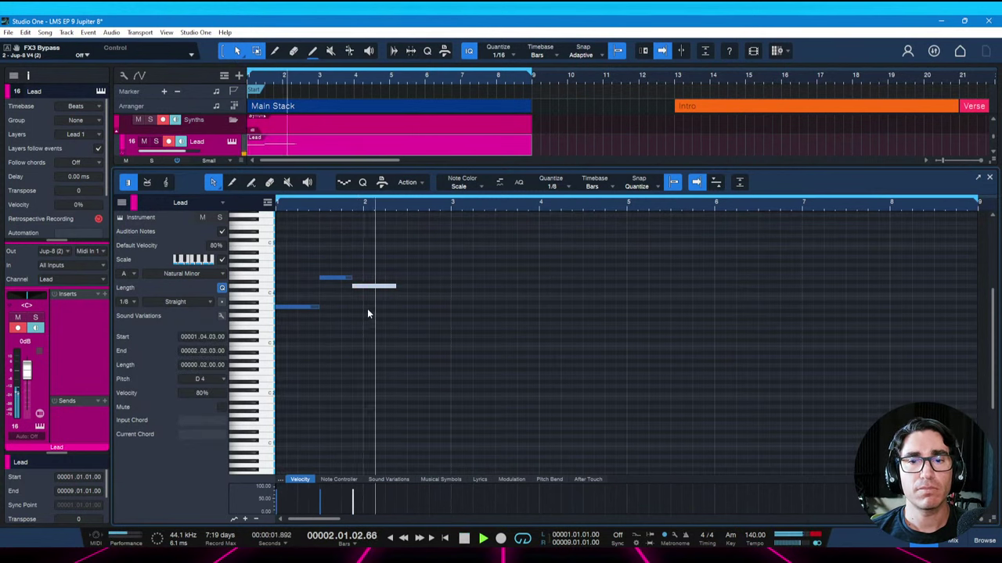
pyautogui.press('space')
pyautogui.hotkey('ctrl', 's')
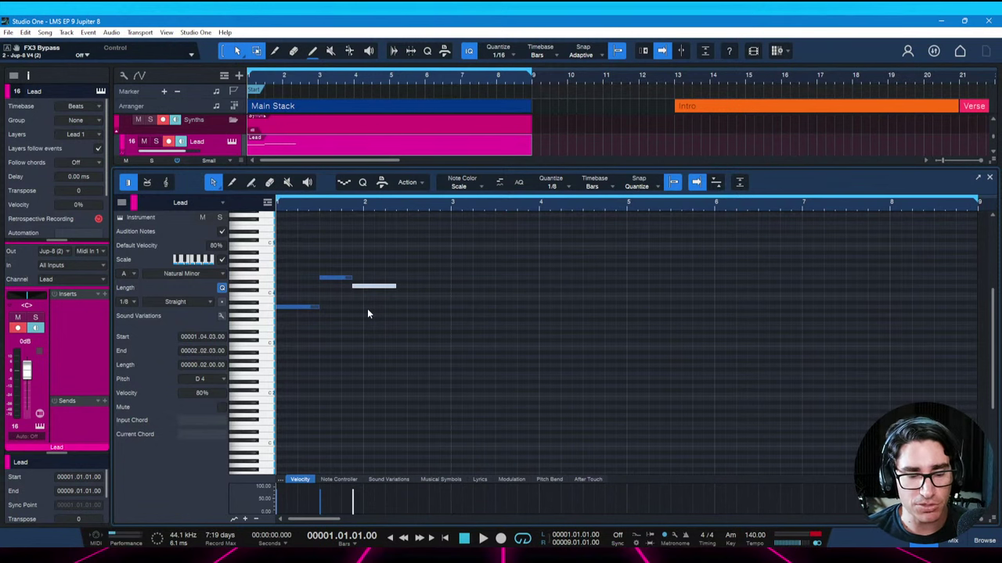
# Lengthen the D4 note to two and a half beats while playing the melody, and save the song
pyautogui.press('space')
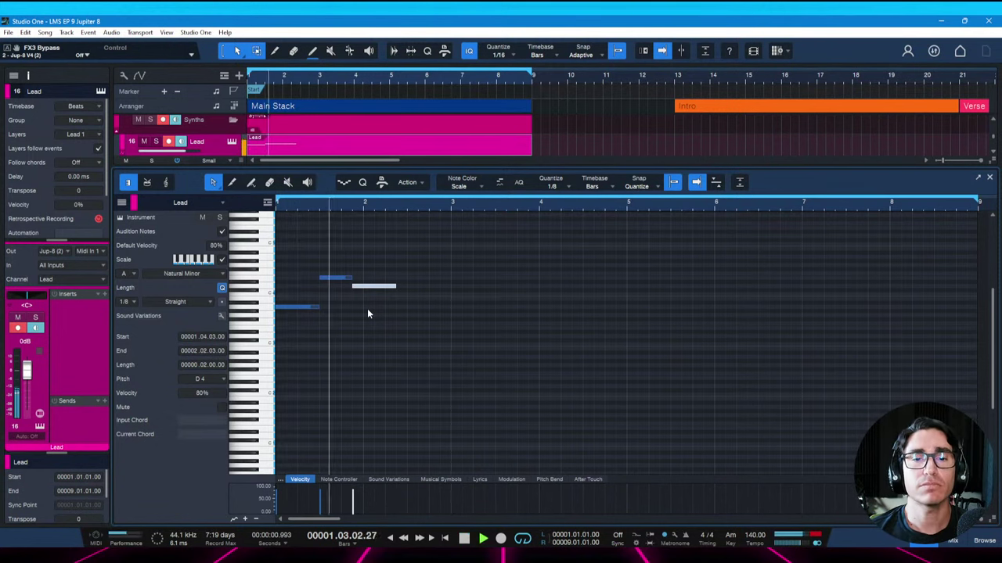
pyautogui.press('space')
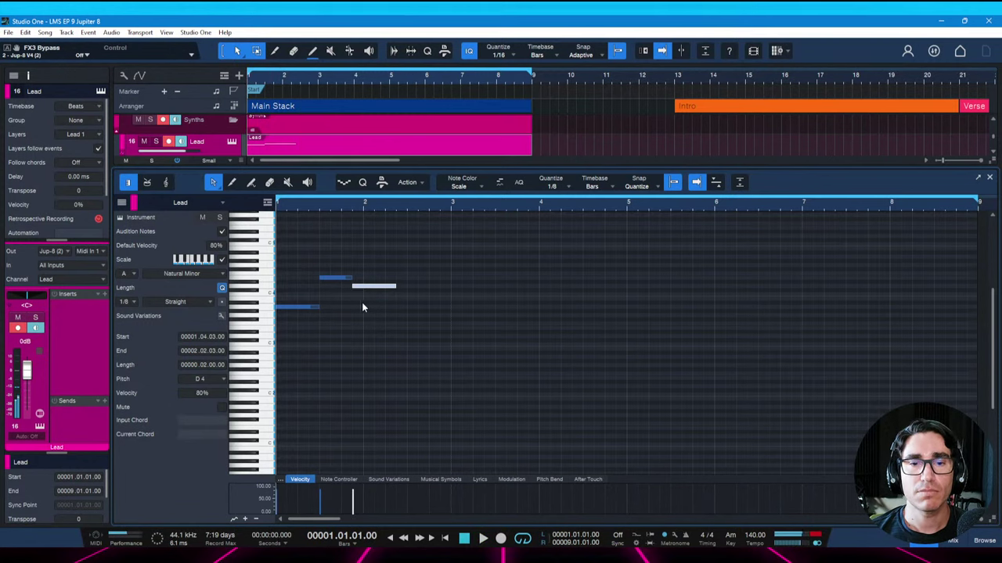
pyautogui.click(404, 287)
pyautogui.press('space')
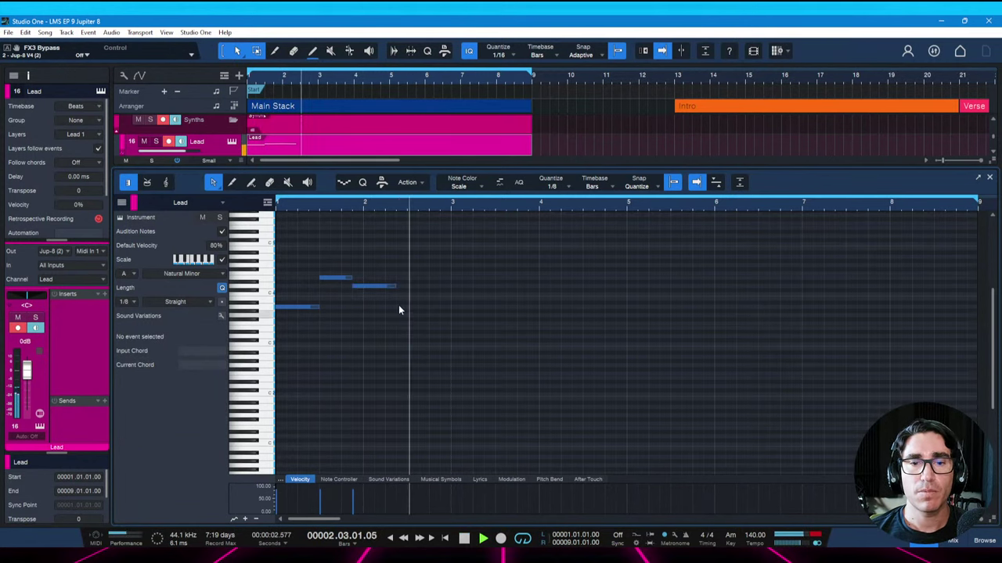
pyautogui.moveTo(395, 286); pyautogui.dragTo(407, 287)
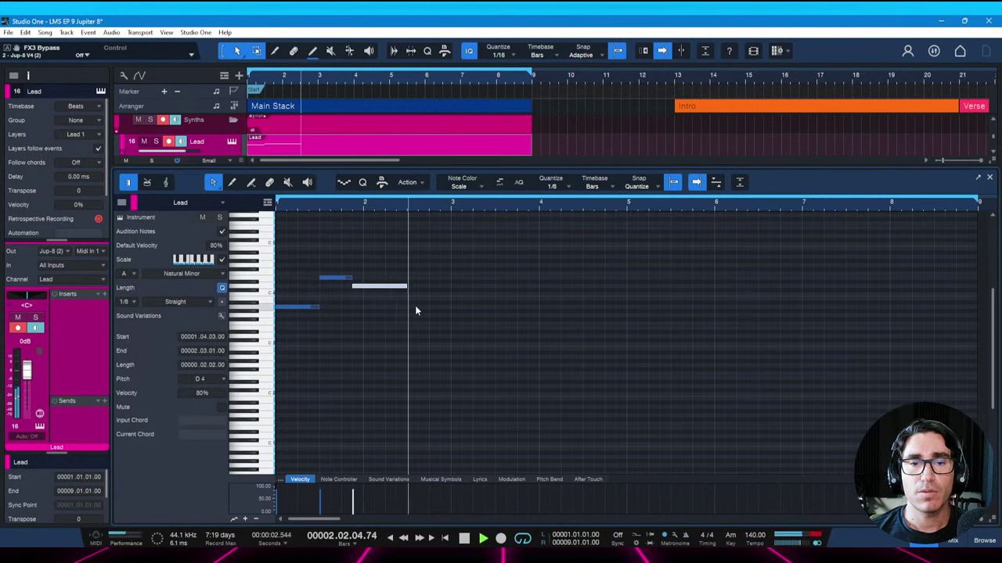
pyautogui.hotkey('ctrl', 's')
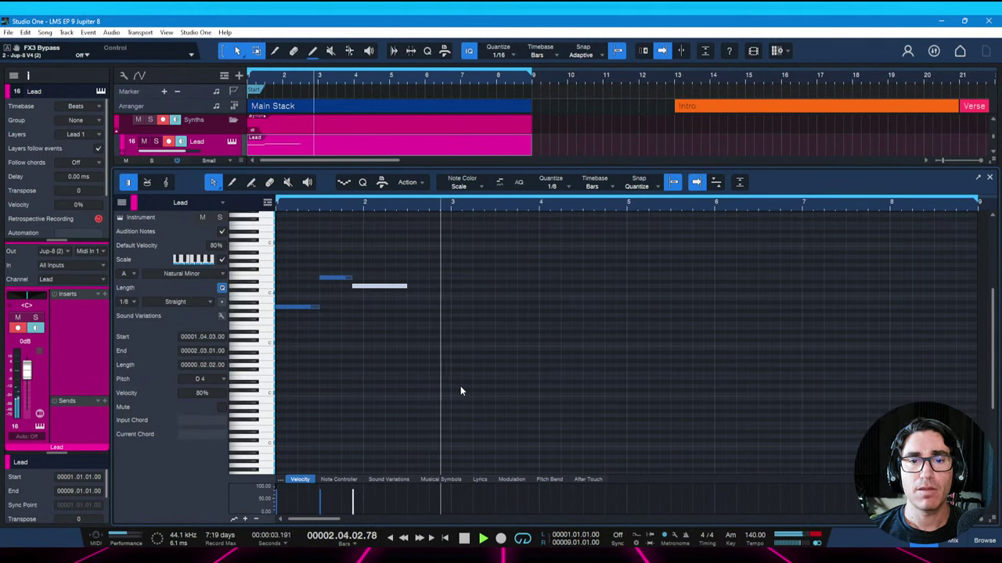
pyautogui.press('space')
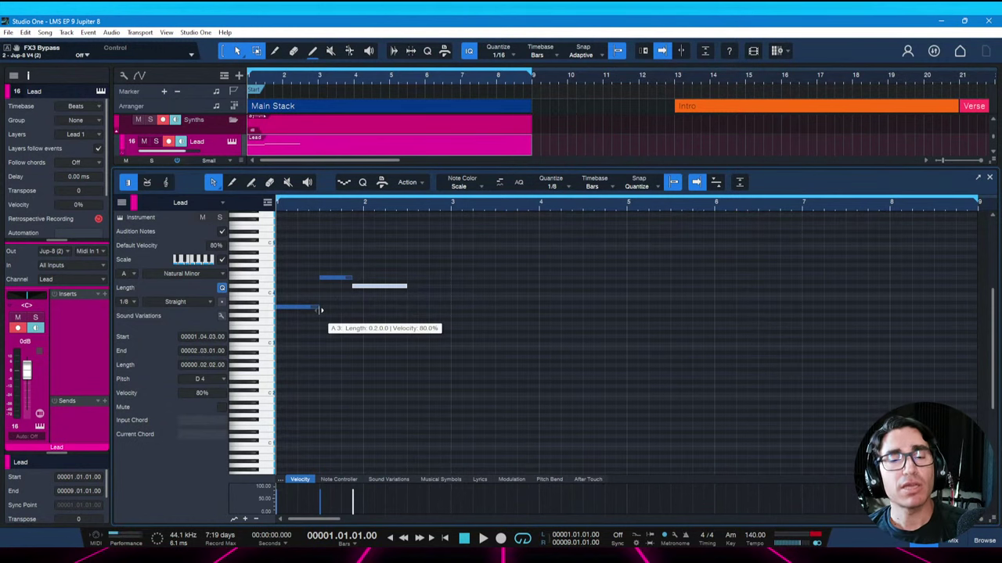
# Play the three-note melody from the start twice to judge the phrase
pyautogui.press('space')
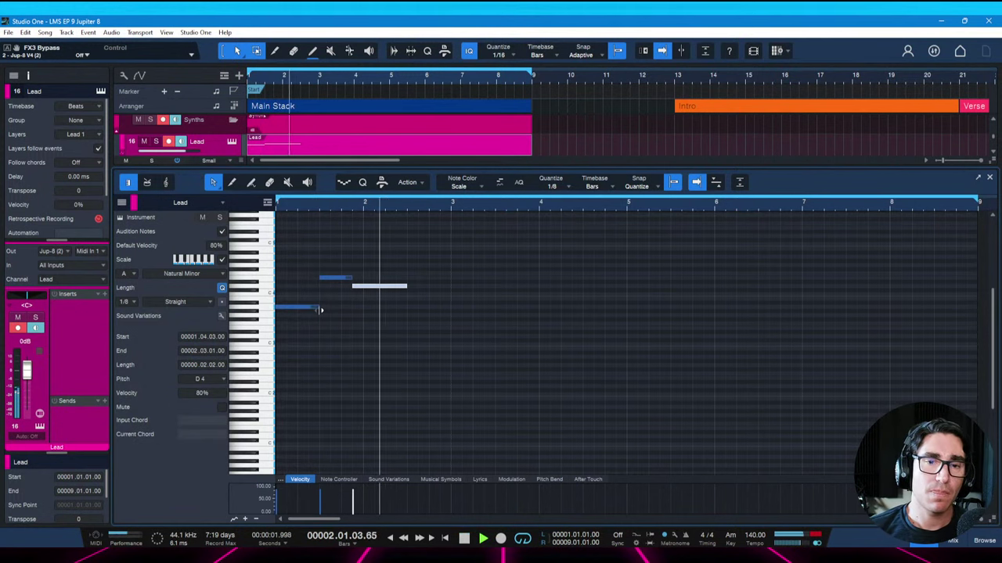
pyautogui.press('space')
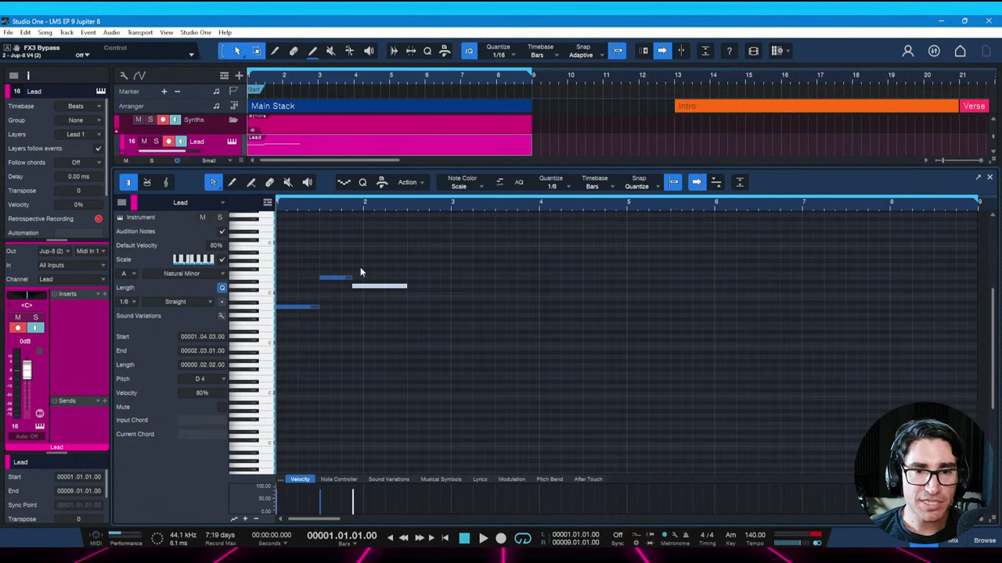
pyautogui.press('space')
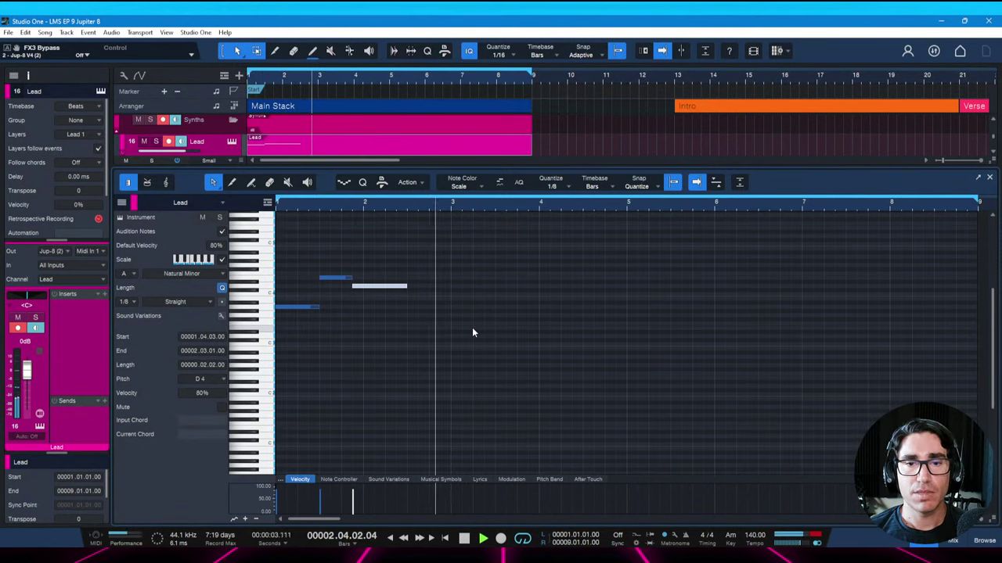
pyautogui.press('space')
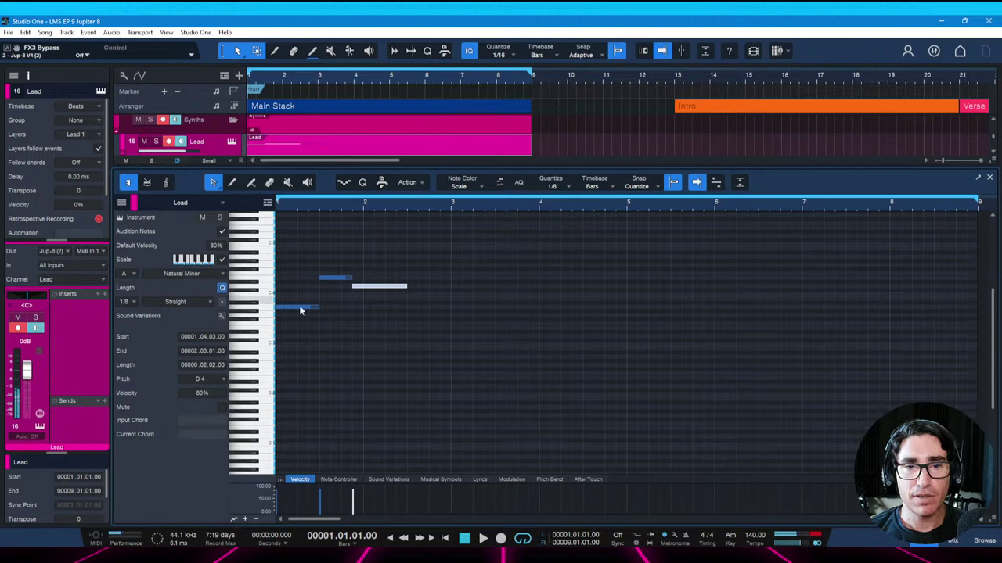
# Add a one-beat B3 note at the start of bar 3 and duplicate it three times to fill the bar
pyautogui.click(456, 299)
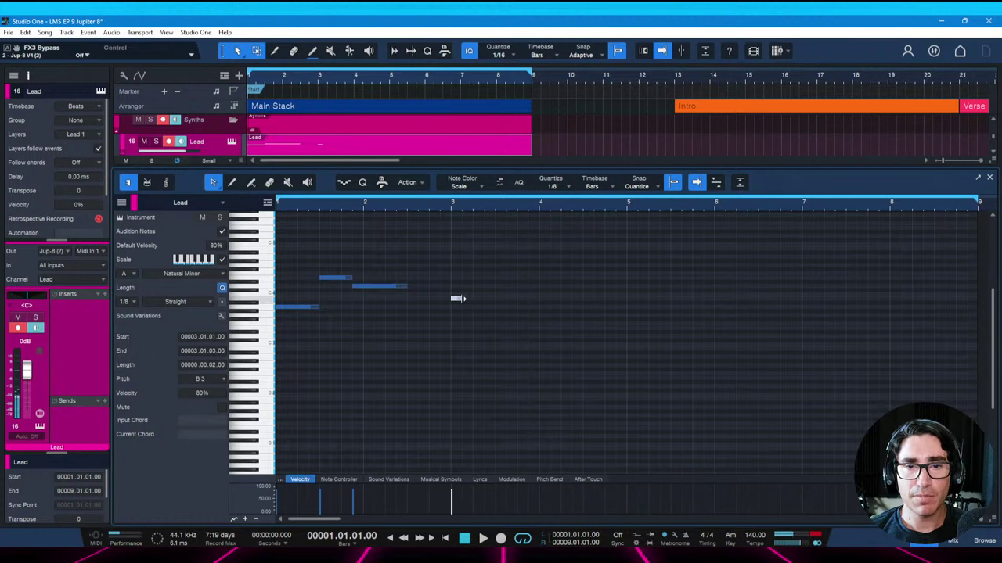
pyautogui.moveTo(461, 298); pyautogui.dragTo(473, 298)
pyautogui.press('d')
pyautogui.press('d')
pyautogui.press('d')
# Lower the second note of bar 3 to A3 and the third to G3, play the melody and save the song
pyautogui.press('Left')
pyautogui.press('Left')
pyautogui.press('Left')
pyautogui.press('Right')
pyautogui.press('Down')
pyautogui.press('Right')
pyautogui.press('Down')
pyautogui.press('Down')
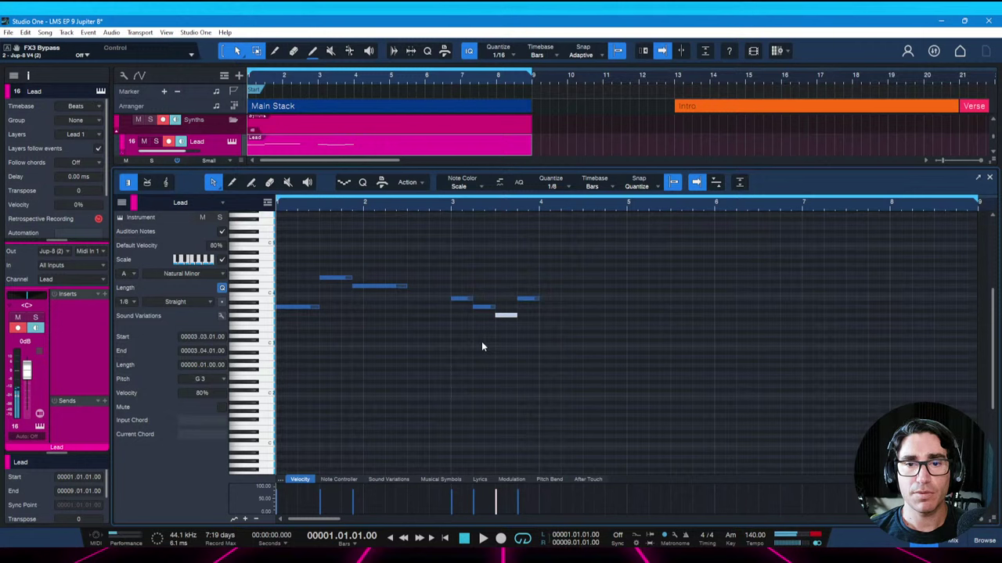
pyautogui.press('Right')
pyautogui.press('space')
pyautogui.hotkey('ctrl', 's')
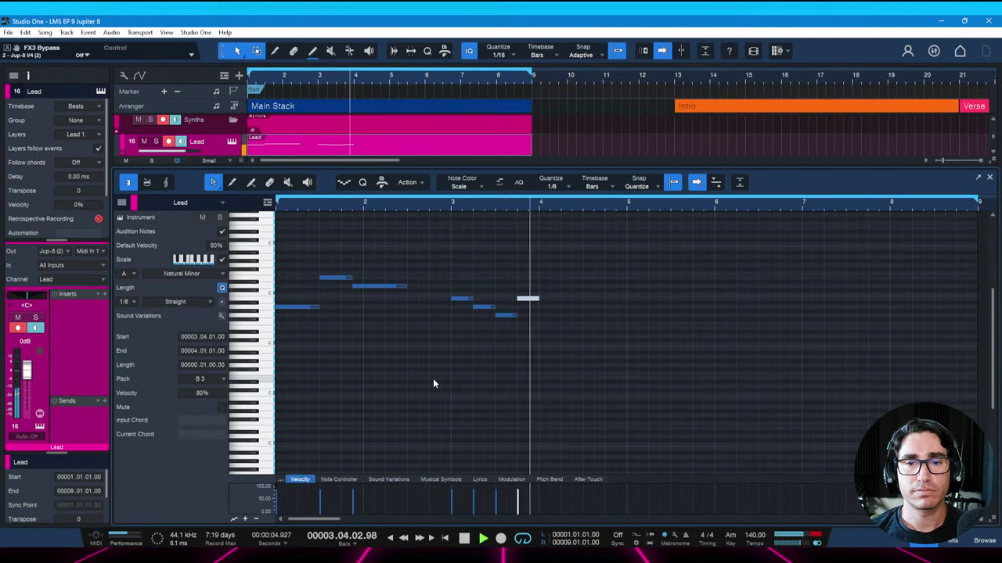
pyautogui.press('space')
# Shift all four notes of the second phrase half a beat later to start at 3.1.3, play and save the song
pyautogui.moveTo(453, 288); pyautogui.dragTo(539, 329)
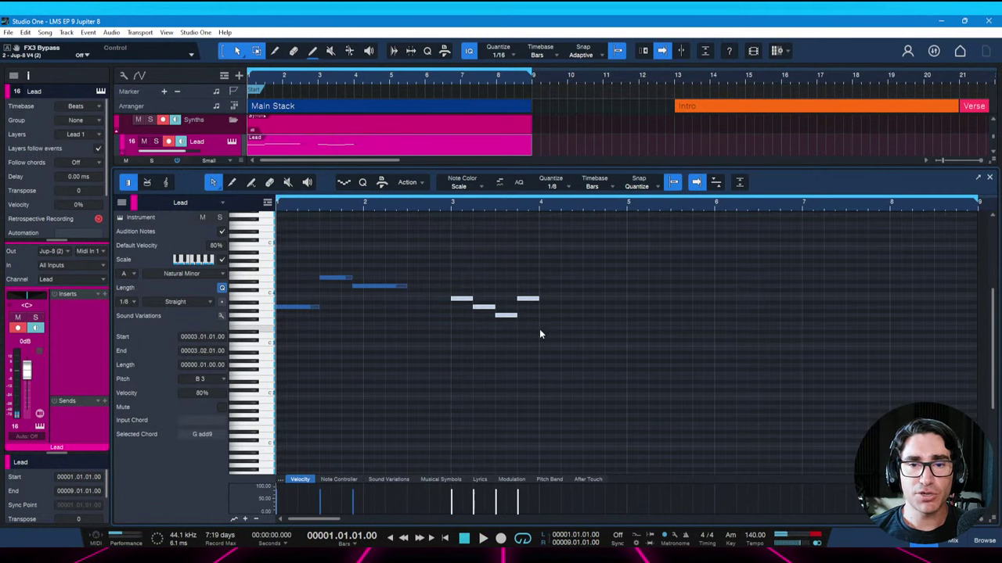
pyautogui.hotkey('alt', 'Right')
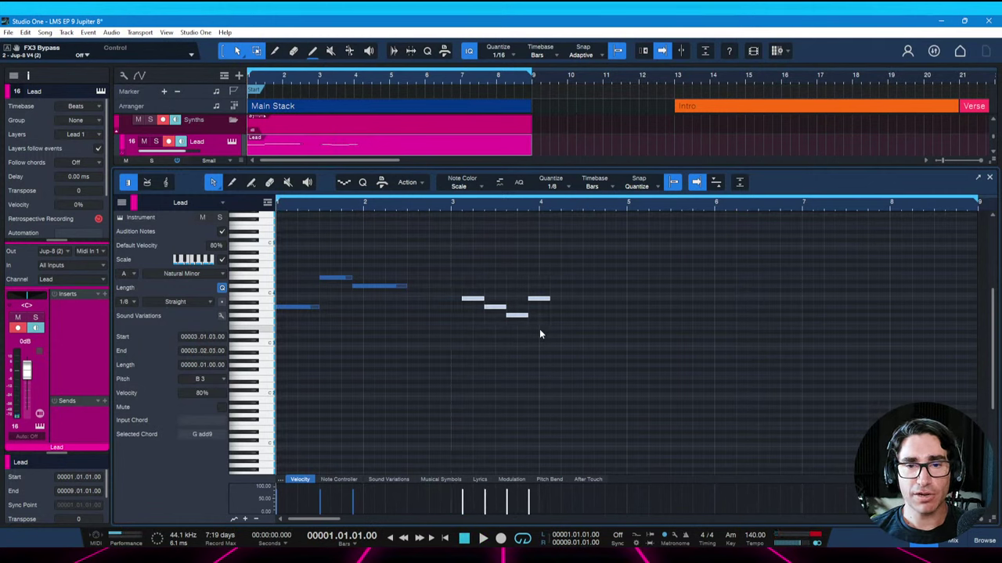
pyautogui.press('space')
pyautogui.hotkey('ctrl', 's')
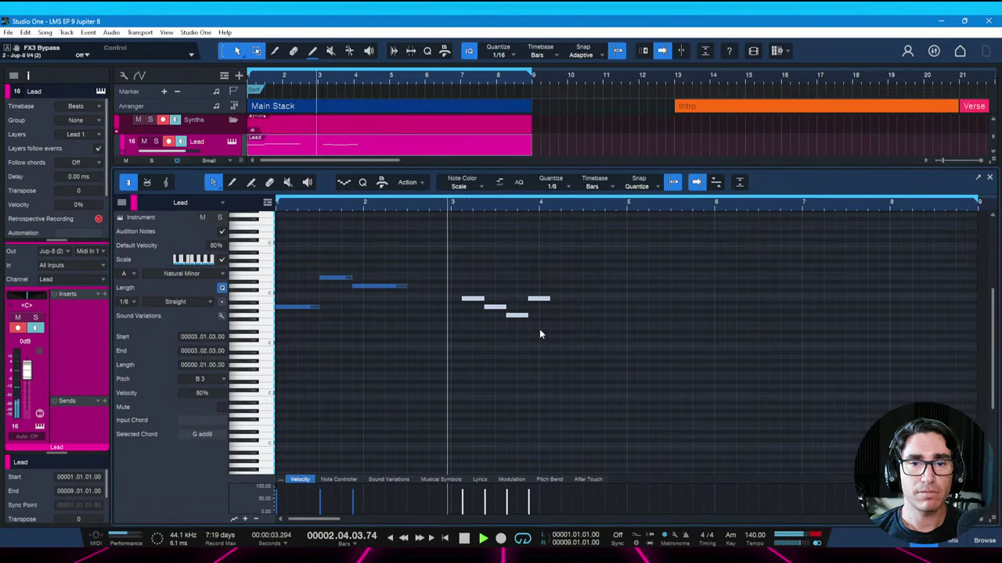
pyautogui.press('space')
# Audition the individual notes of the second phrase and play it back from around bar 3
pyautogui.click(472, 292)
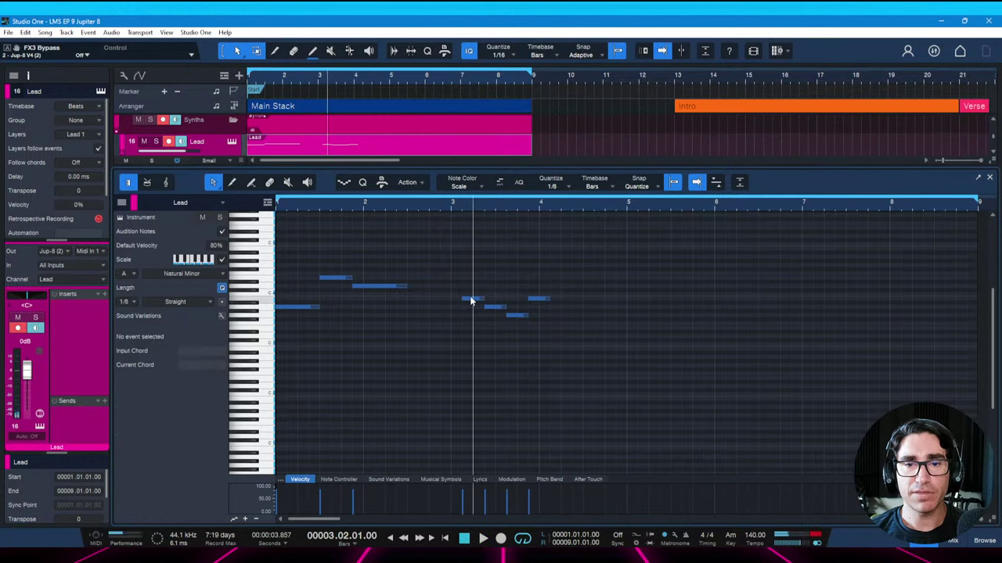
pyautogui.click(515, 316)
pyautogui.click(537, 300)
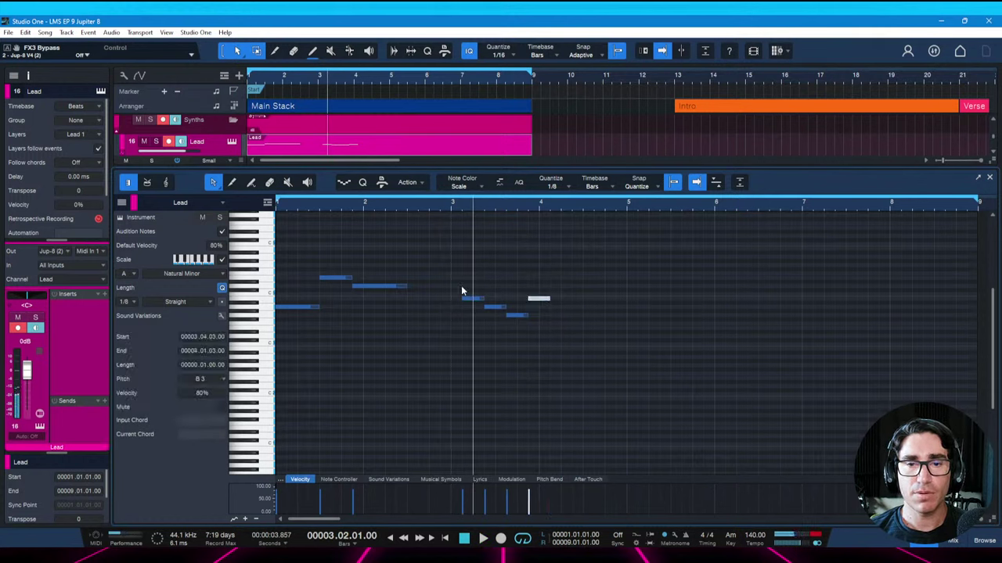
pyautogui.click(476, 354)
pyautogui.press('space')
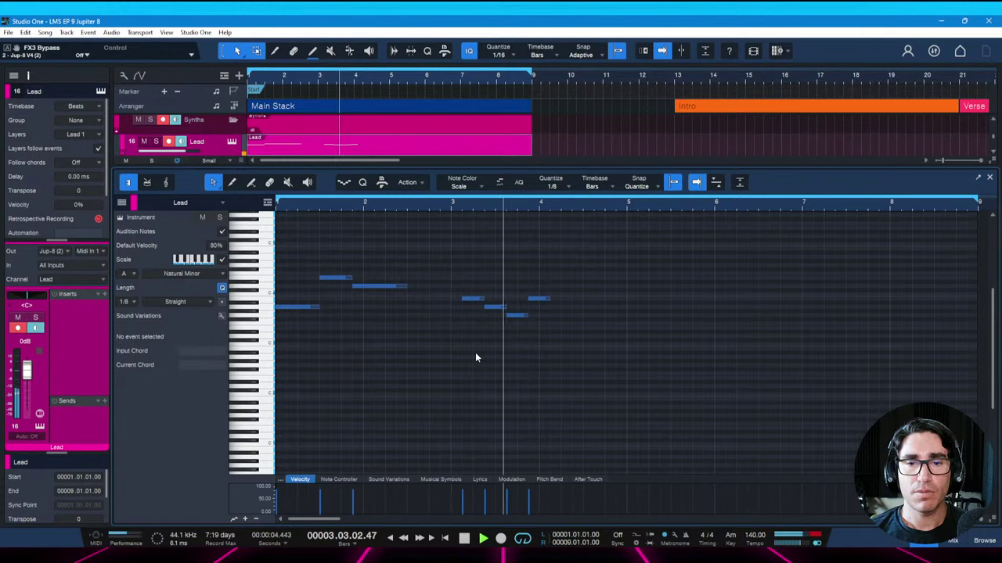
pyautogui.press('space')
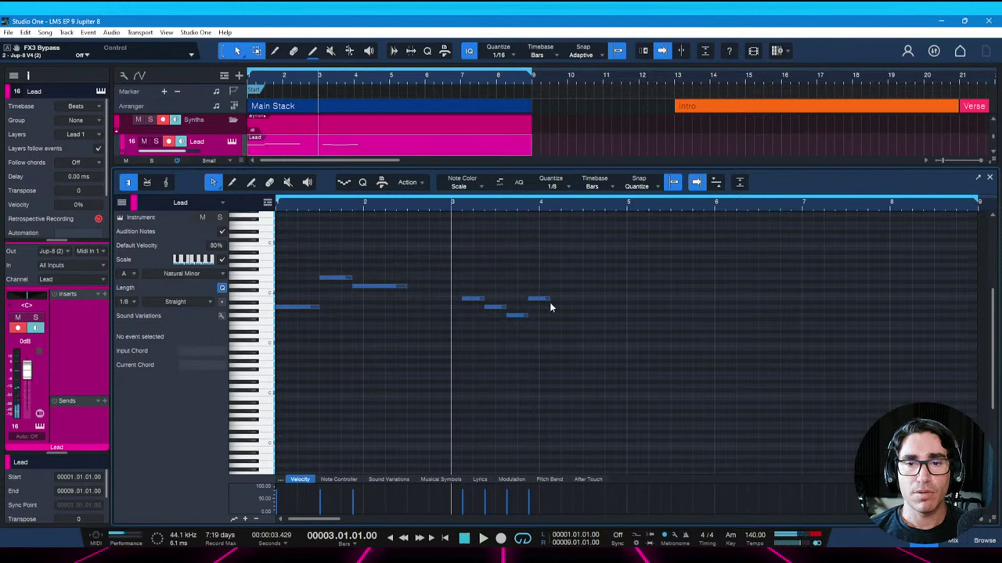
# Lengthen the second phrase's last note to two and a half beats, raise it to C4 and play from bar 3
pyautogui.moveTo(548, 300); pyautogui.dragTo(583, 300)
pyautogui.press('space')
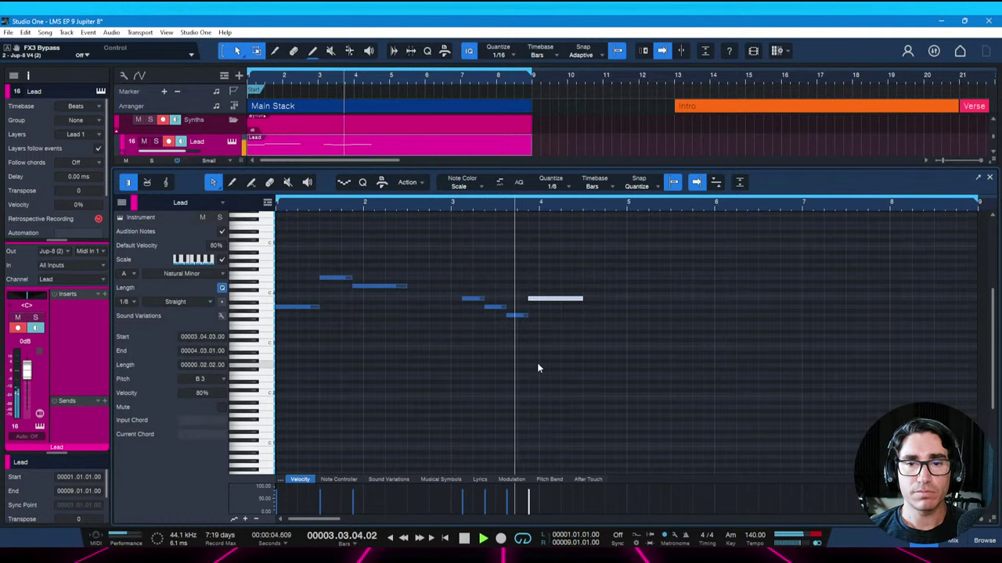
pyautogui.press('space')
pyautogui.hotkey('alt', 'Up')
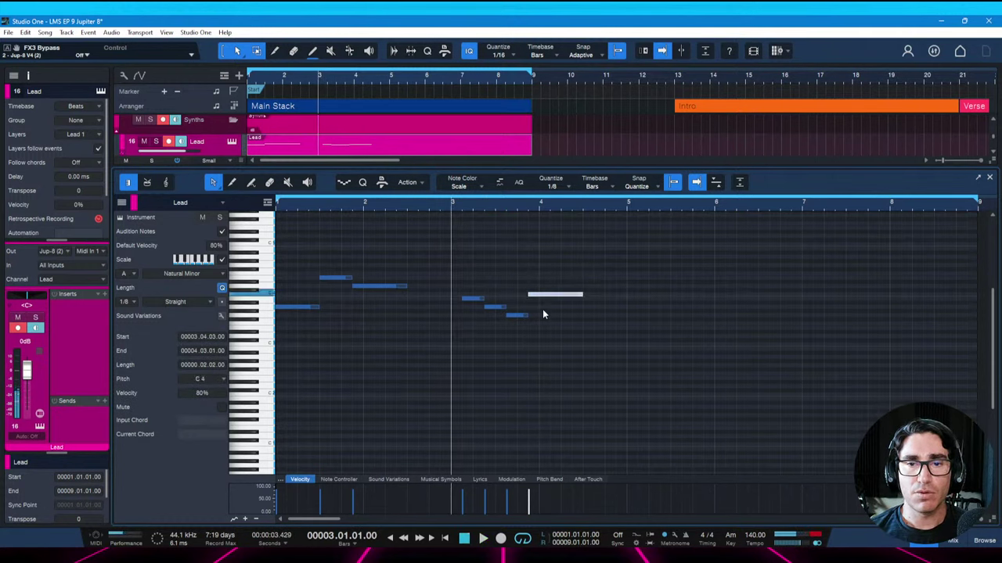
pyautogui.press('space')
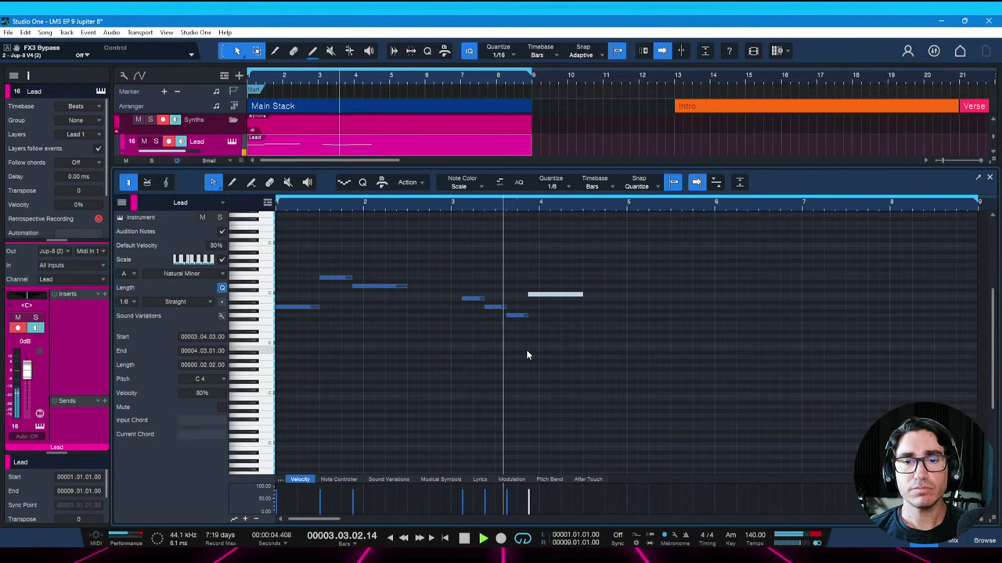
pyautogui.press('space')
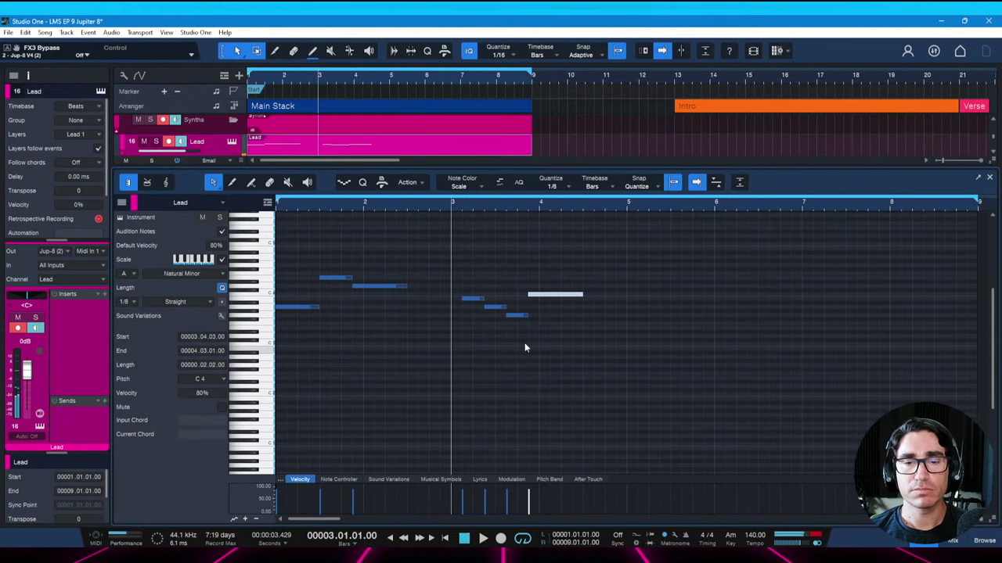
pyautogui.press('space')
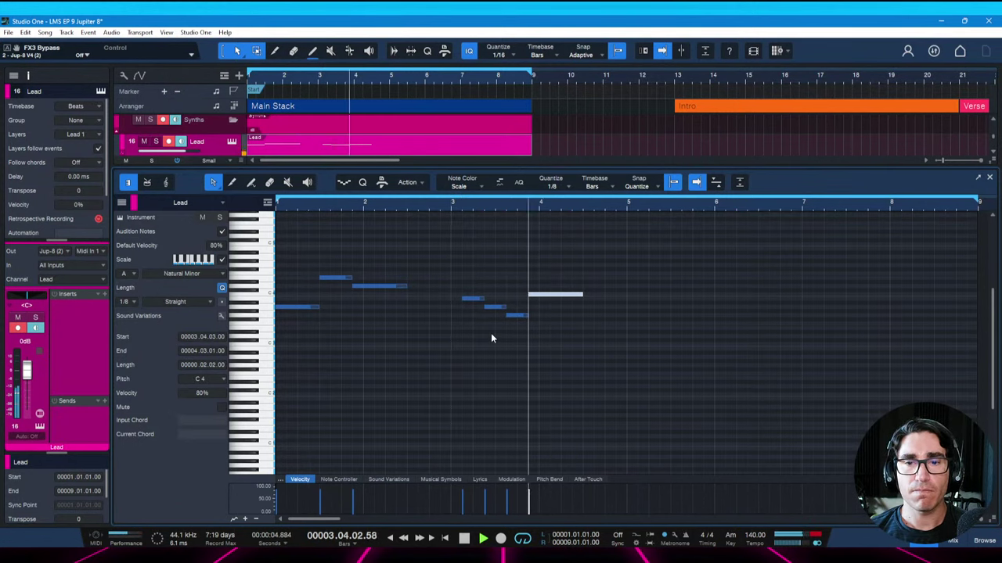
pyautogui.press('space')
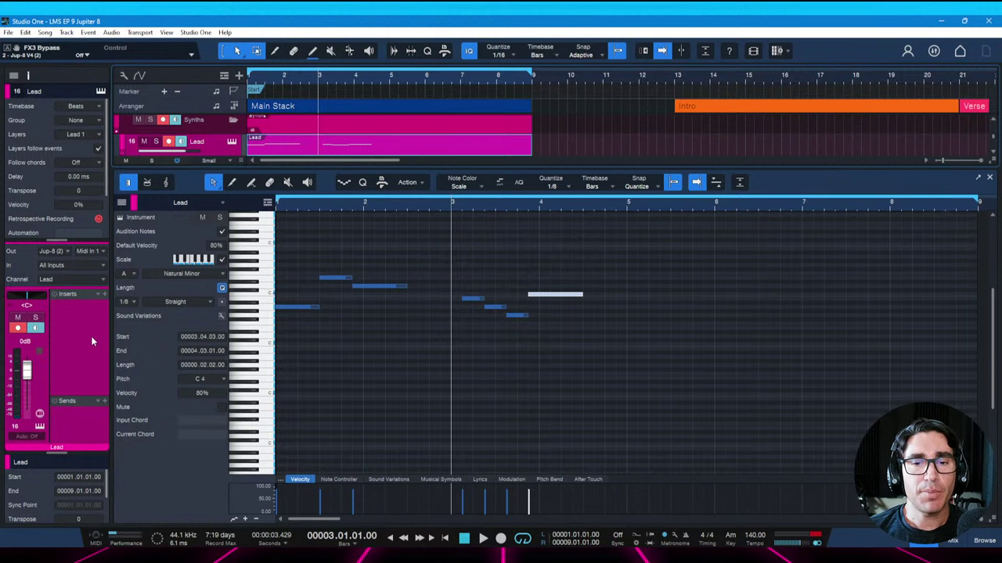
# Show the mixer, insert the Pulse reverb on the Synth Verb channel and turn its mix fully up
pyautogui.press('F3')
pyautogui.moveTo(657, 520); pyautogui.dragTo(735, 530)
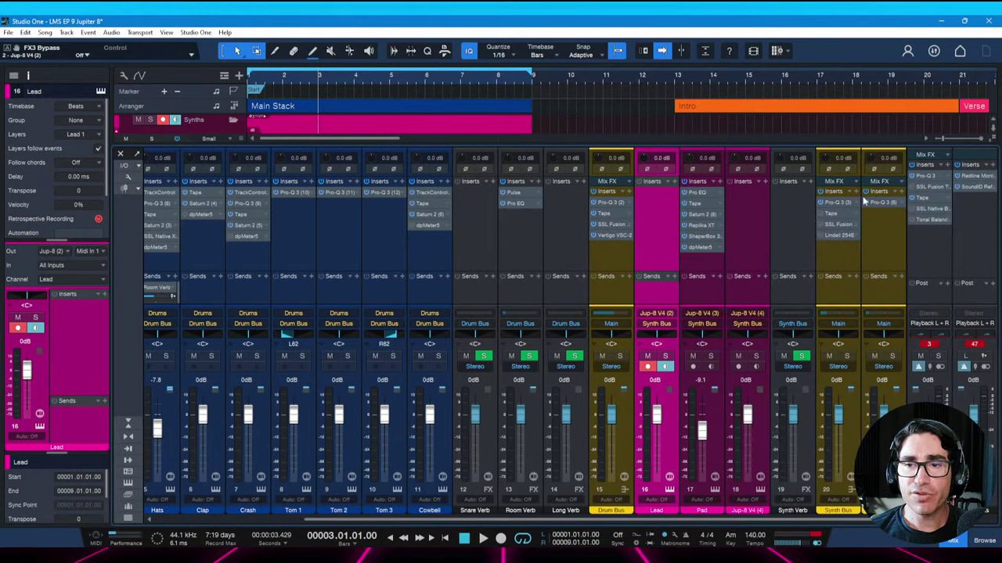
pyautogui.click(793, 215)
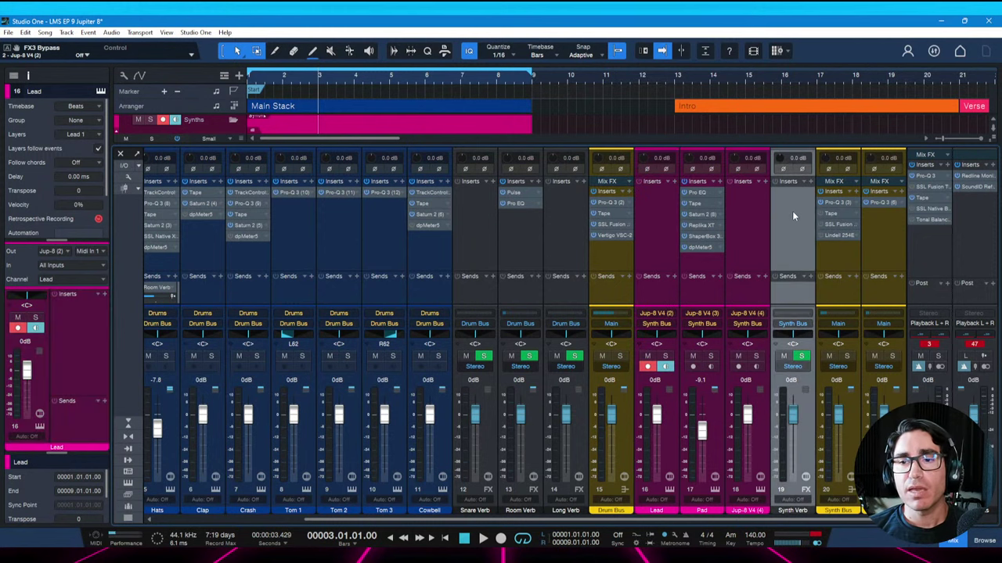
pyautogui.click(810, 181)
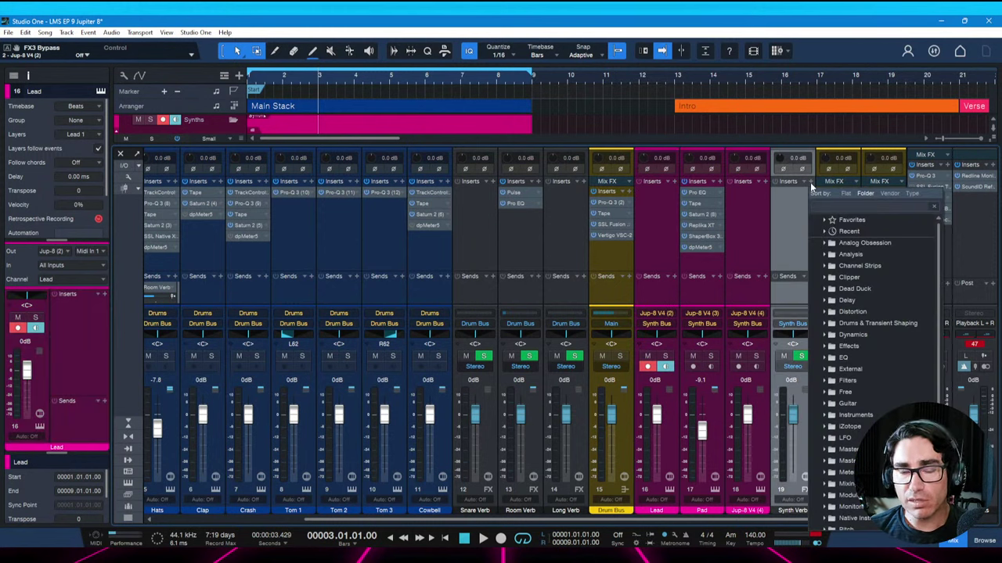
pyautogui.write('pulse')
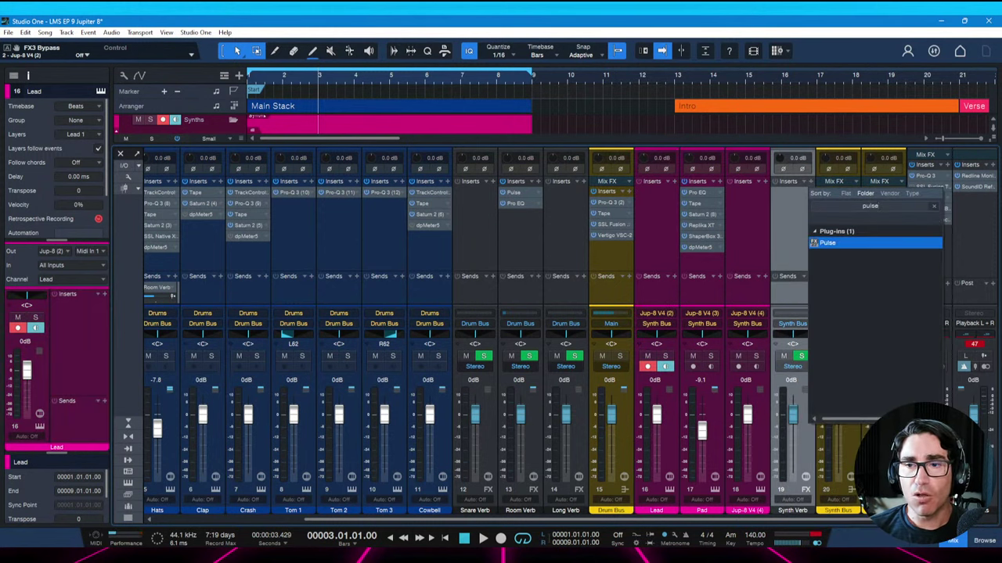
pyautogui.press('Return')
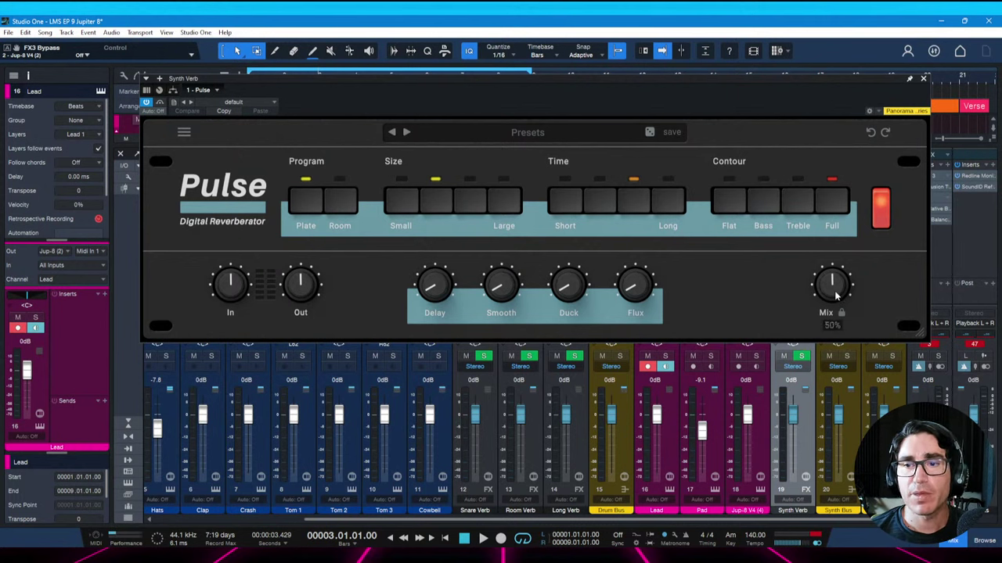
pyautogui.moveTo(820, 78); pyautogui.dragTo(810, 122)
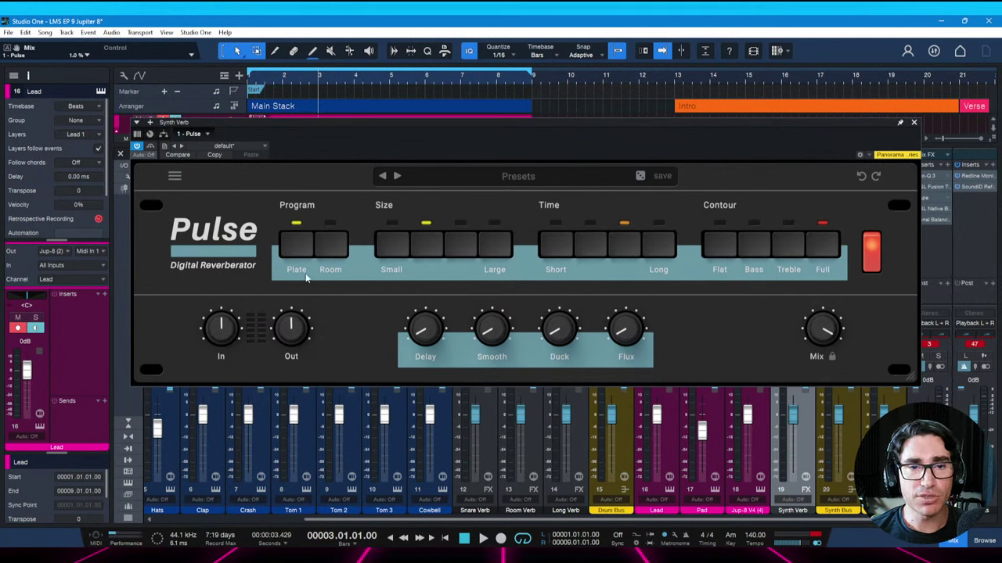
# Set Pulse to Room with the third size setting and a raised delay, and insert Pro EQ on the Synth Verb channel
pyautogui.click(462, 258)
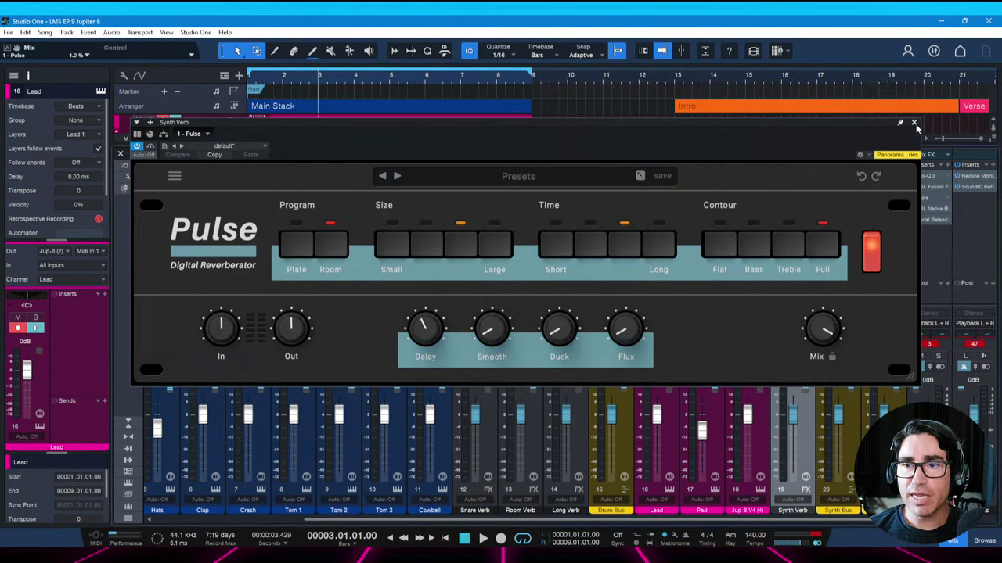
pyautogui.click(810, 183)
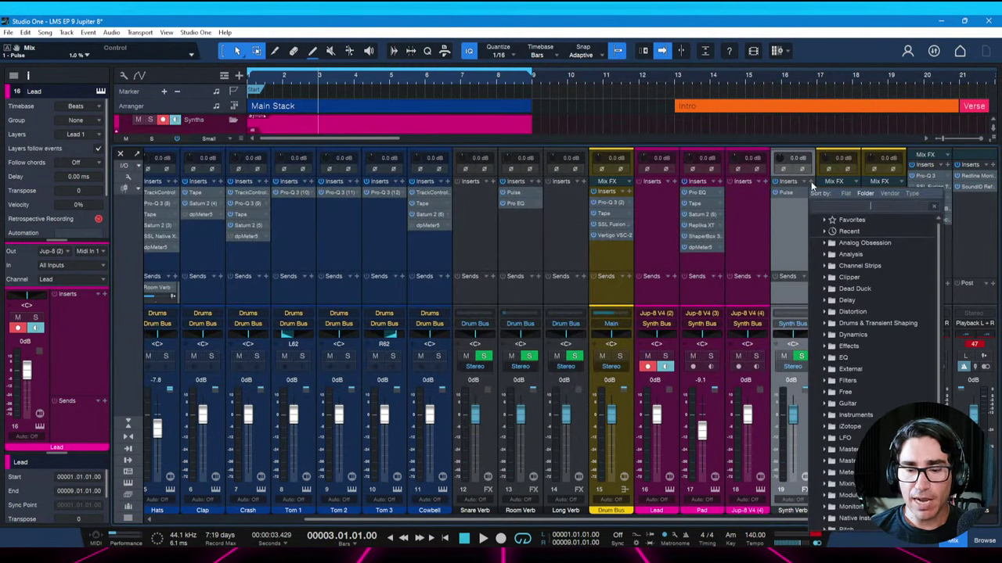
pyautogui.write('pro')
pyautogui.press('Return')
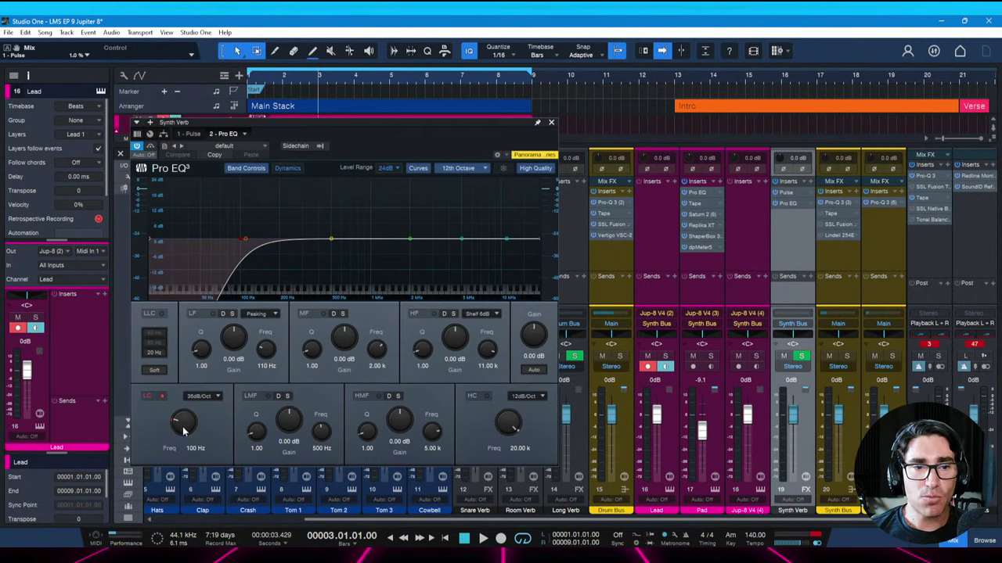
# Set Pro EQ's low cut to 263 Hz and enable a 24dB/Oct high cut at 6.40 kHz, save the song and close the plug-in
pyautogui.moveTo(183, 430); pyautogui.dragTo(183, 418)
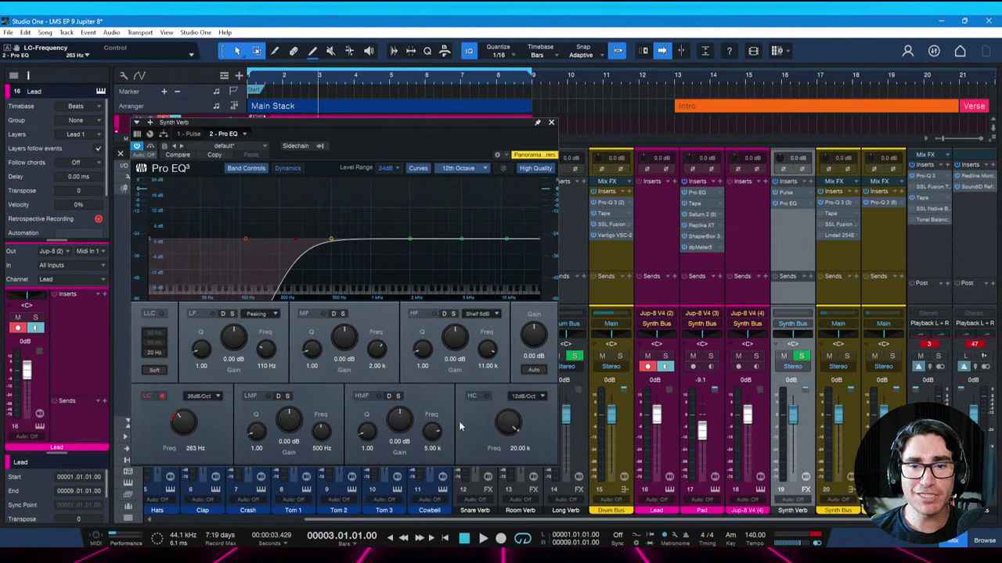
pyautogui.click(486, 396)
pyautogui.moveTo(506, 428); pyautogui.dragTo(502, 445)
pyautogui.click(541, 397)
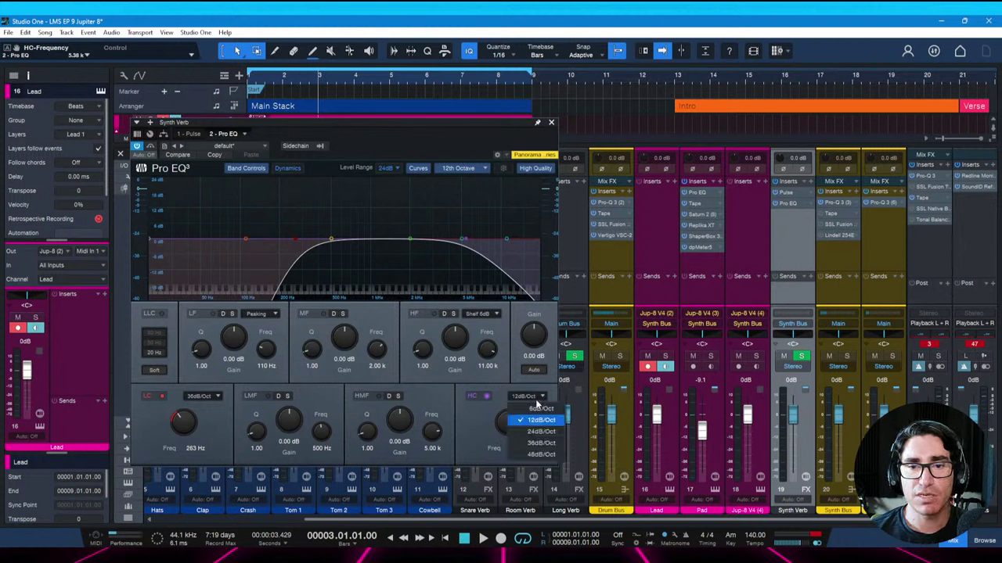
pyautogui.click(534, 432)
pyautogui.moveTo(512, 423); pyautogui.dragTo(509, 417)
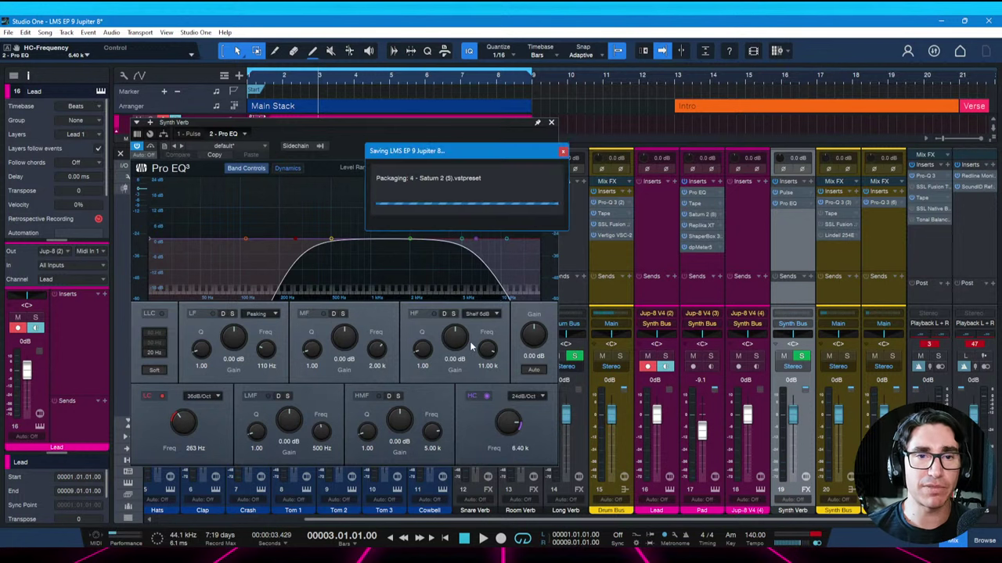
pyautogui.click(552, 124)
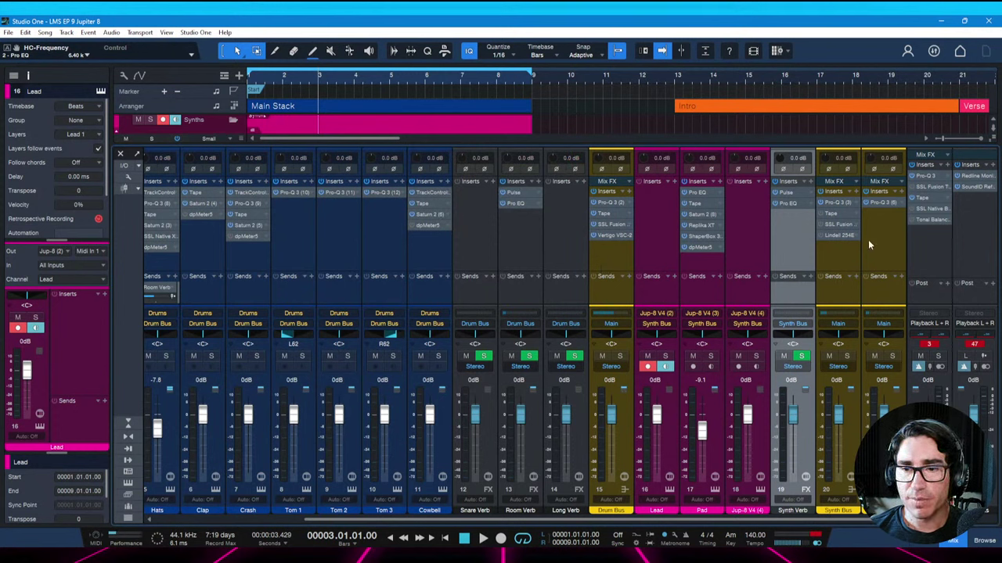
# Insert ShaperBox 3 on the Synth Verb channel, load its Volume shaper with the Sidechain 4 shape and close the plug-in
pyautogui.click(811, 181)
pyautogui.write('sha')
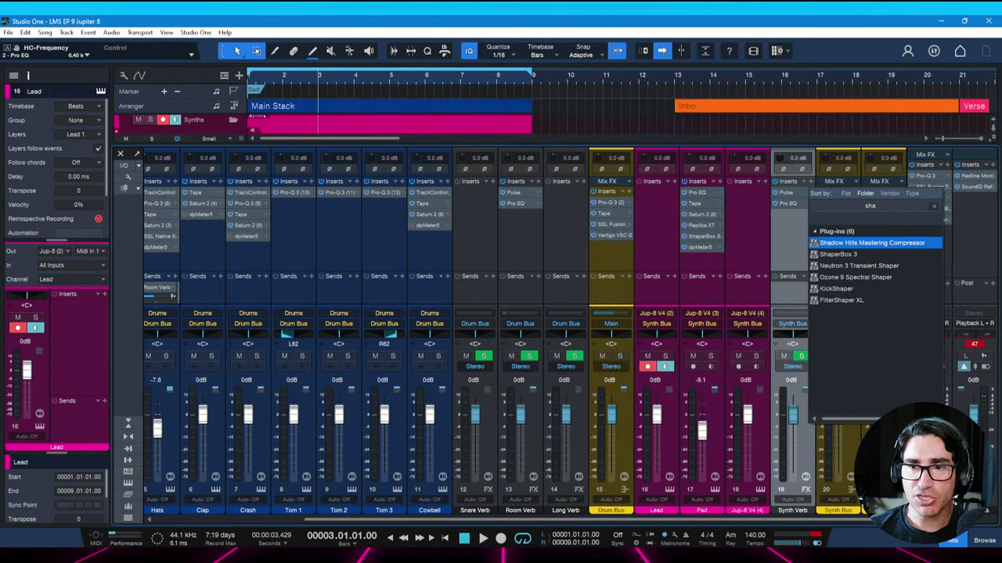
pyautogui.press('Down')
pyautogui.press('Return')
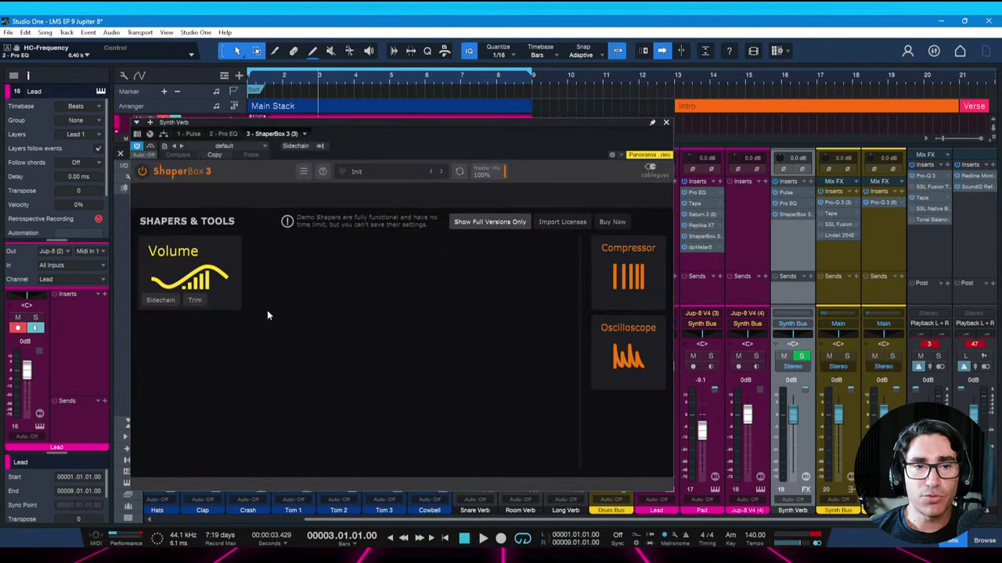
pyautogui.click(164, 301)
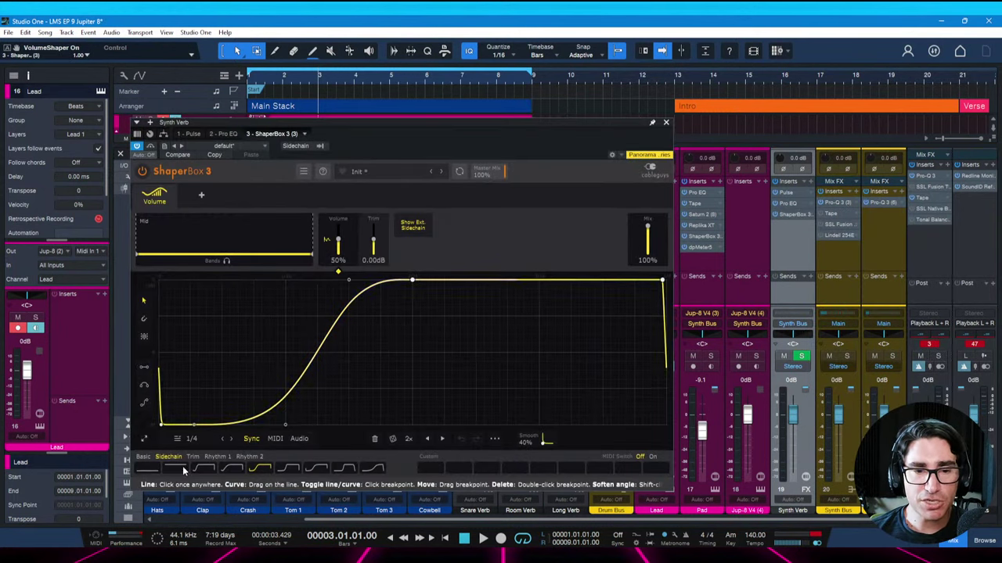
pyautogui.click(286, 470)
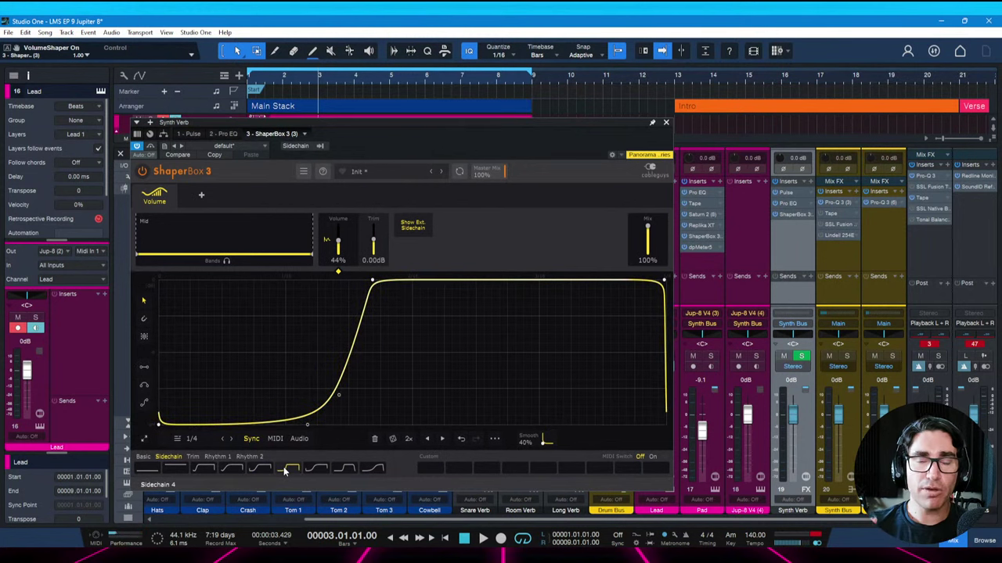
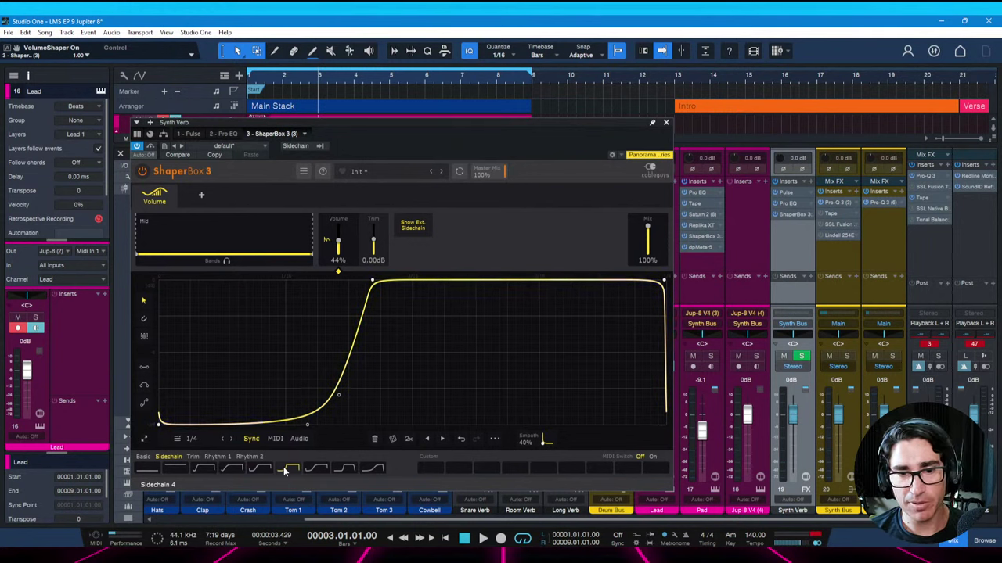
pyautogui.click(666, 122)
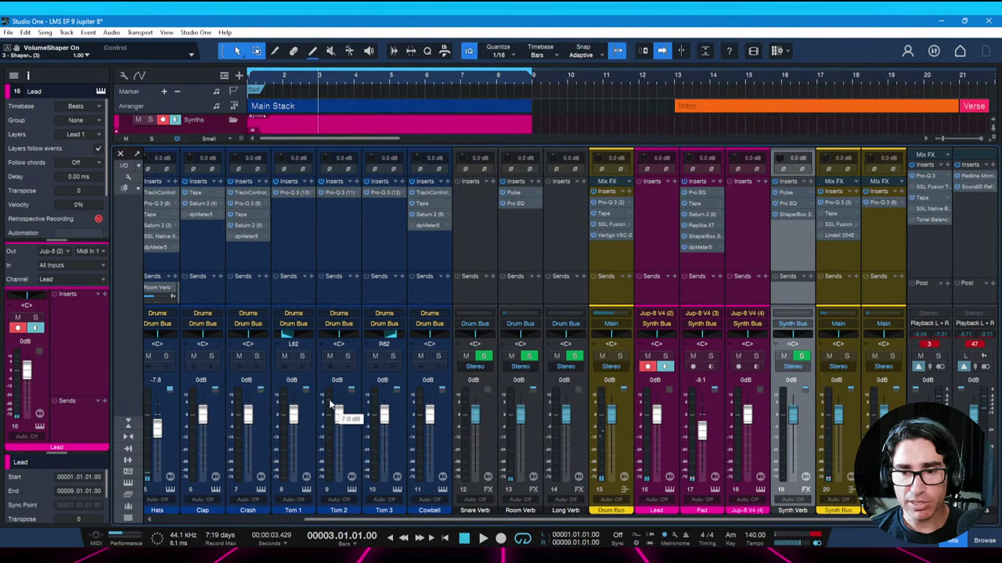
# Hide the mixer and add a Synth Verb send to the Lead track
pyautogui.press('F3')
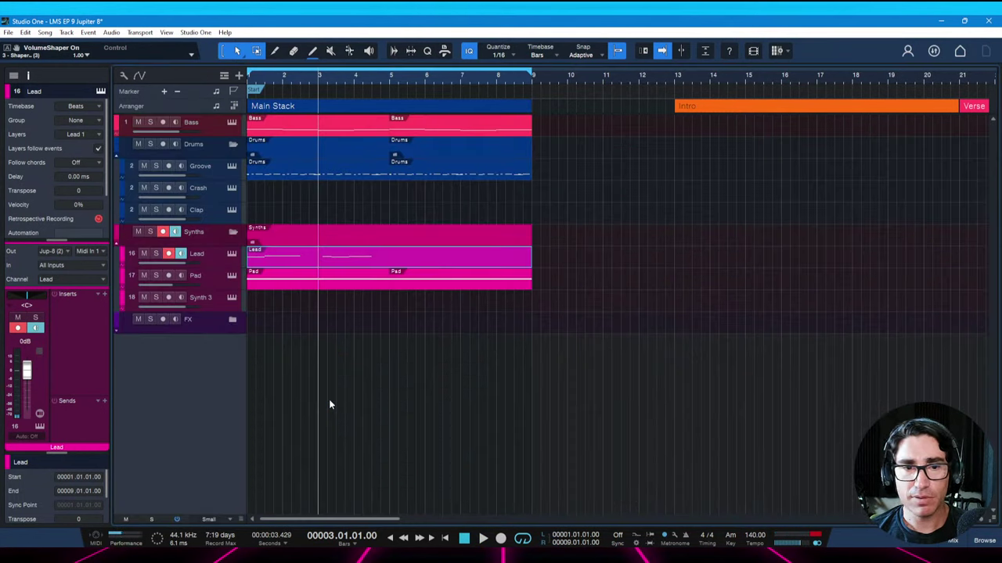
pyautogui.click(213, 253)
pyautogui.click(104, 401)
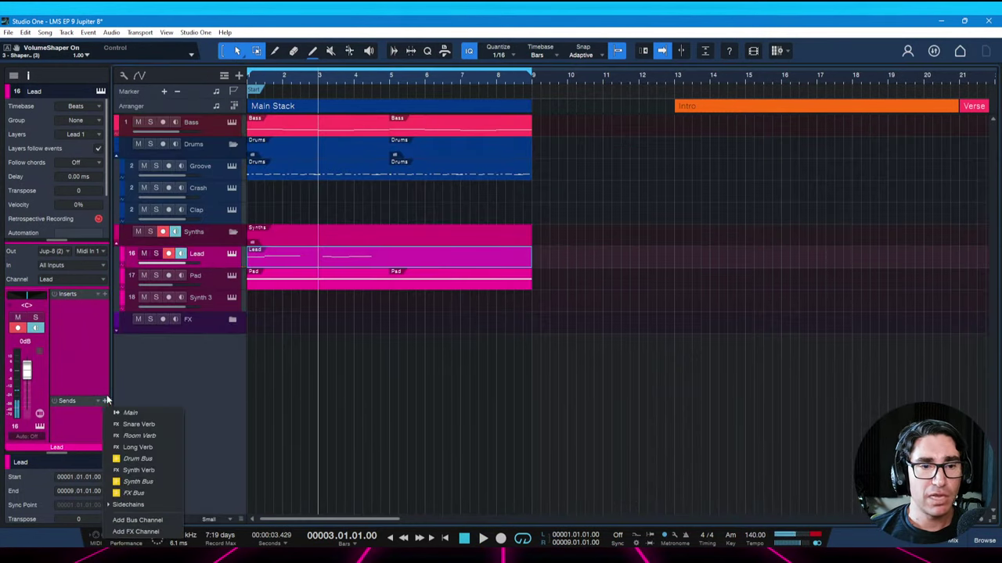
pyautogui.click(125, 469)
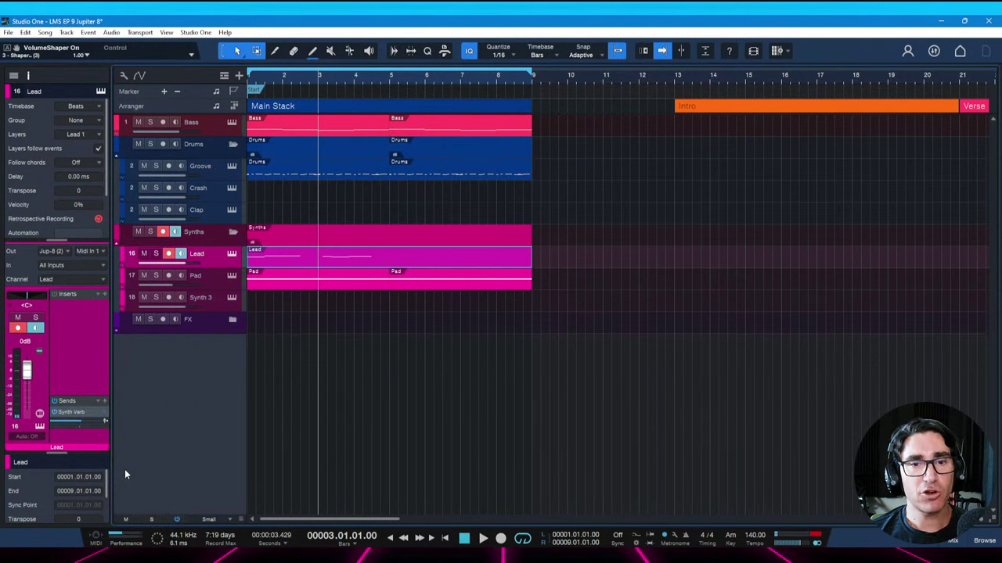
# Raise the Lead's Synth Verb send level to +1.8 during playback, replay from the start and save the song
pyautogui.press('space')
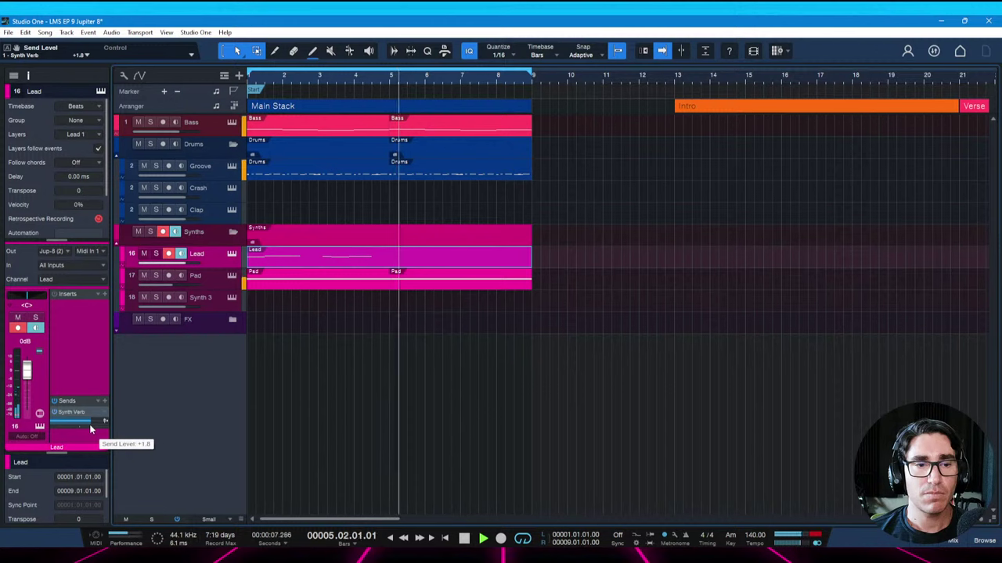
pyautogui.press('space')
pyautogui.press('Home')
pyautogui.press('space')
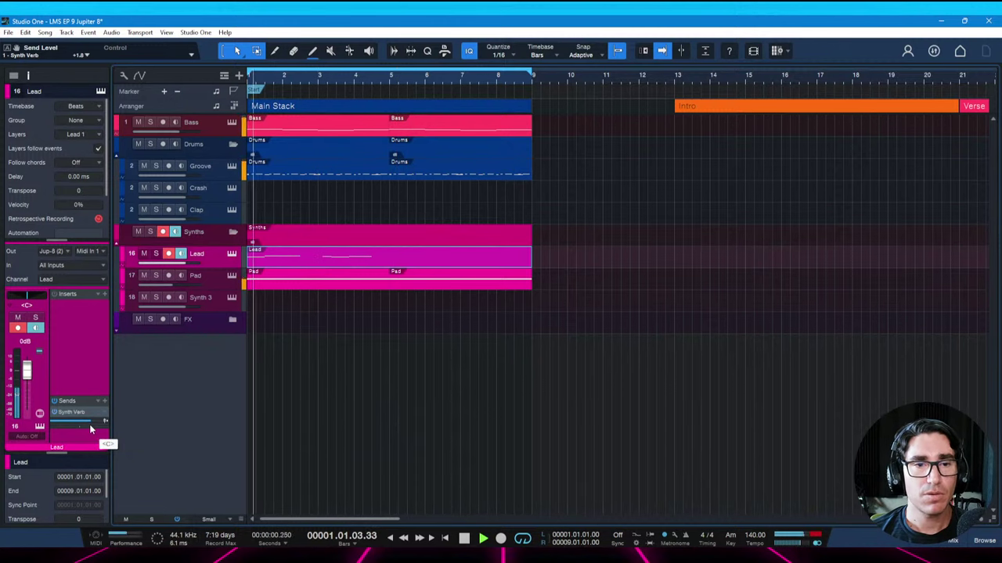
pyautogui.press('space')
pyautogui.press('space')
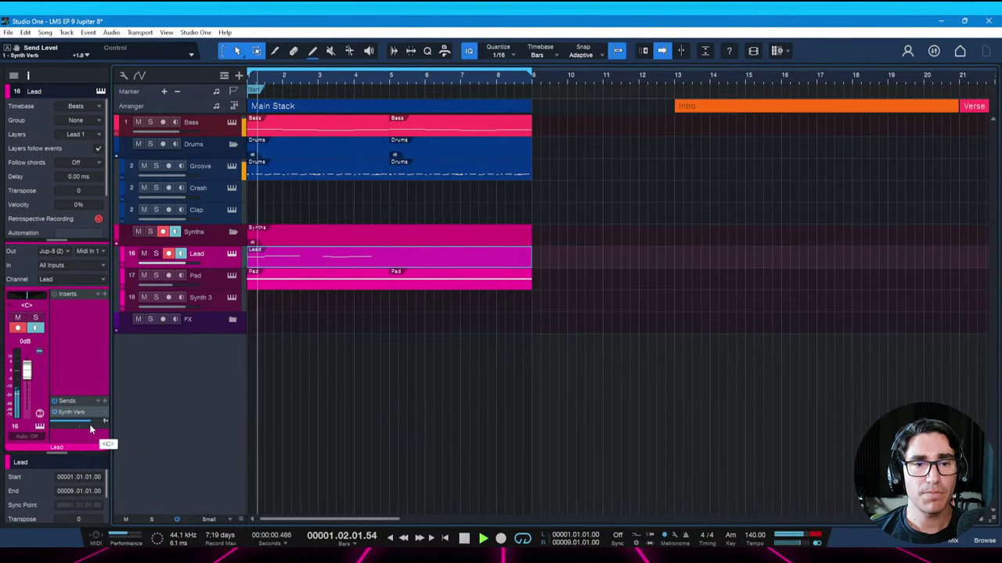
pyautogui.hotkey('ctrl', 's')
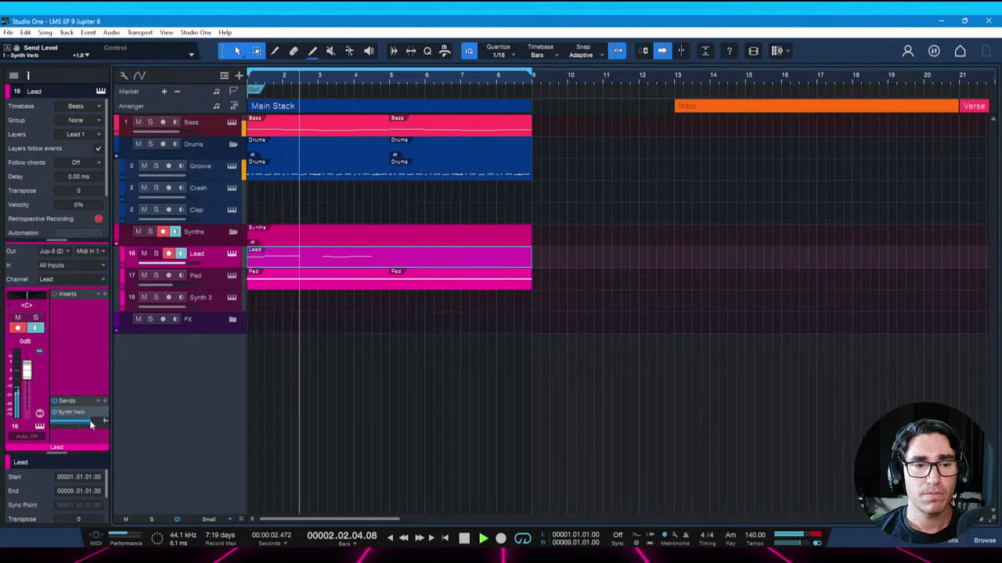
# Set the Lead's Synth Verb send level to +2.7, save the song and stop playback
pyautogui.scroll(3, 92, 421)
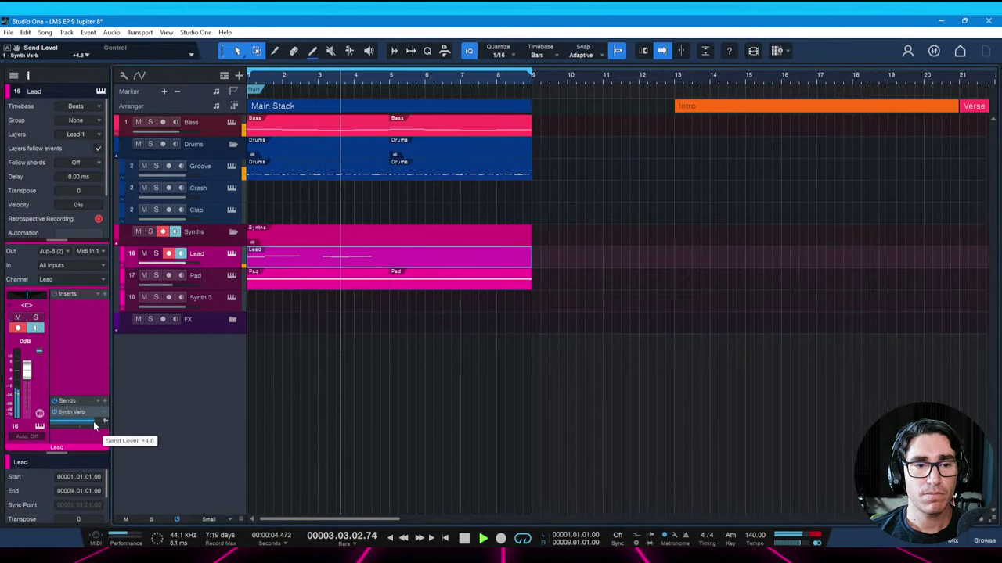
pyautogui.scroll(-2, 93, 421)
pyautogui.hotkey('ctrl', 's')
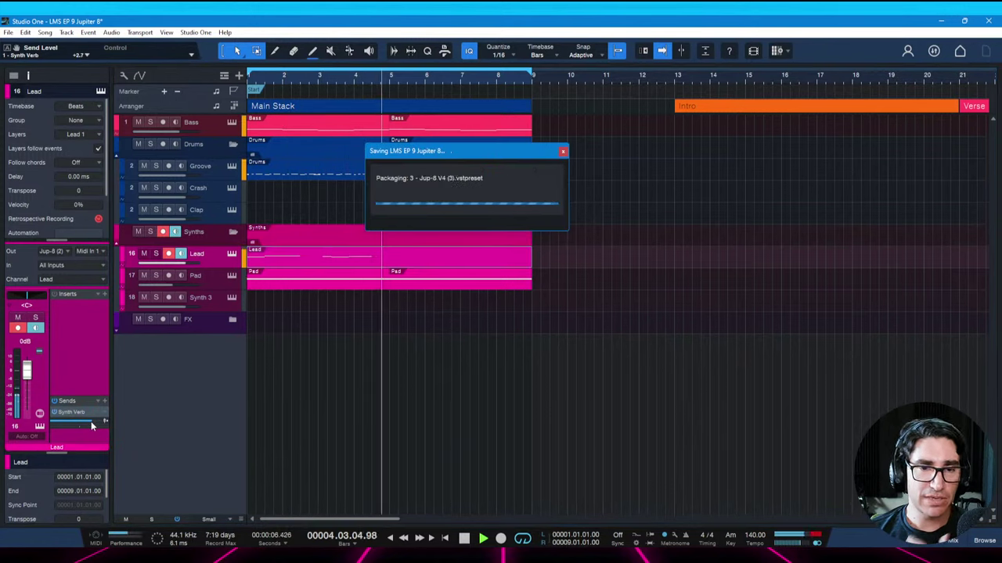
pyautogui.press('space')
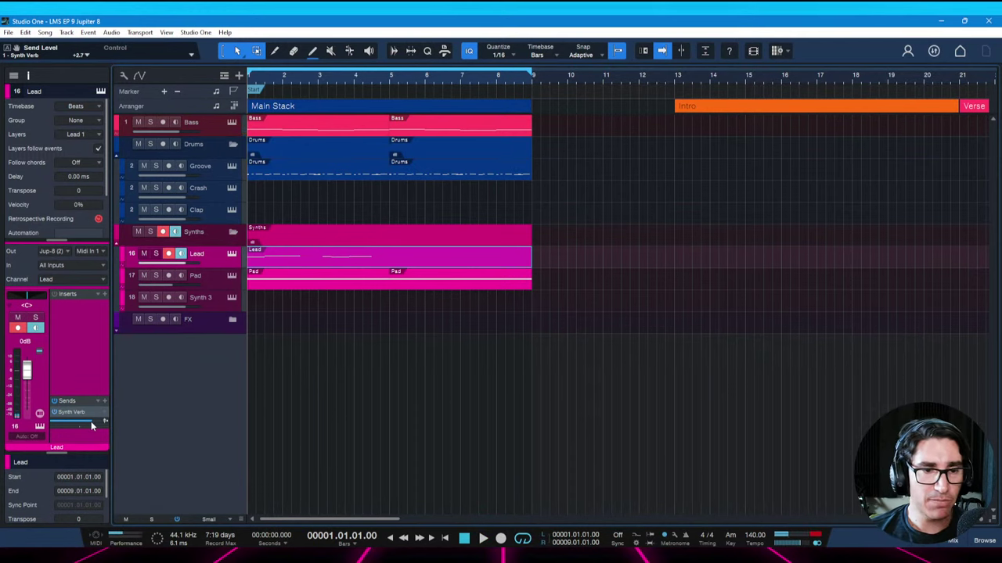
# Insert the Replika XT delay on the Lead track, save the song and move the plug-in window clear of the channel controls
pyautogui.click(105, 294)
pyautogui.write('repl')
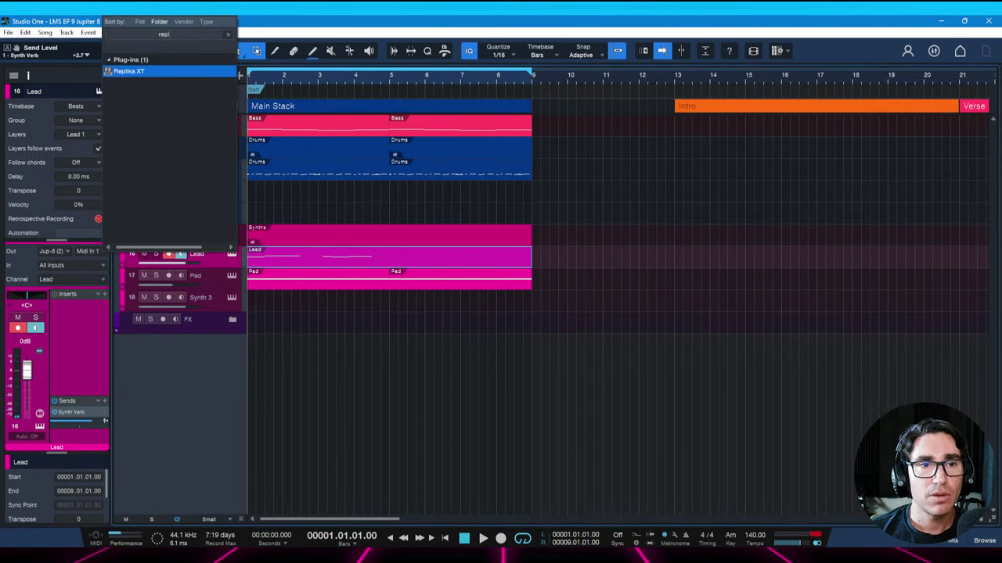
pyautogui.press('Return')
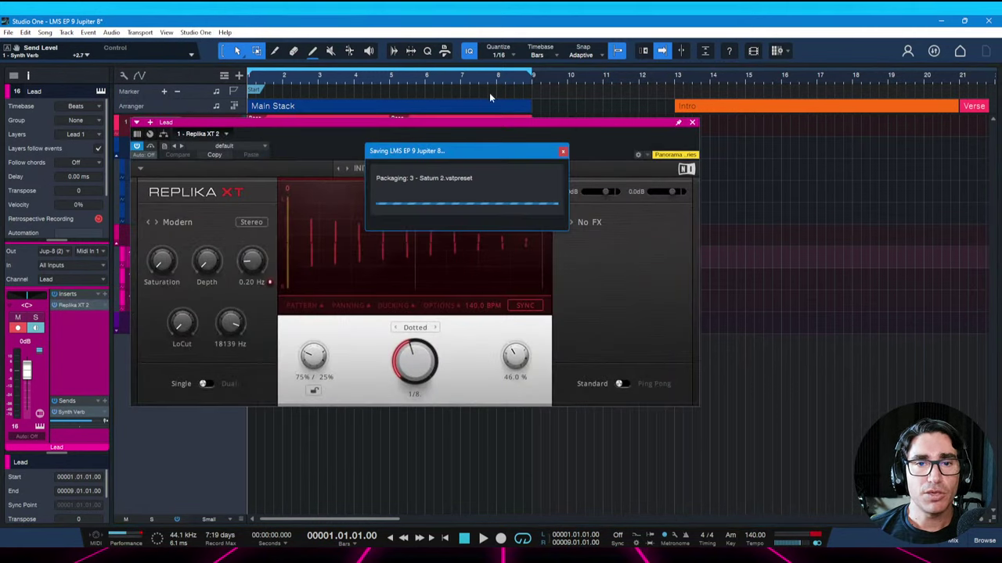
pyautogui.moveTo(445, 124); pyautogui.dragTo(524, 154)
# Play the song from the start and lower the Lead's Synth Verb send level to -0.1
pyautogui.press('space')
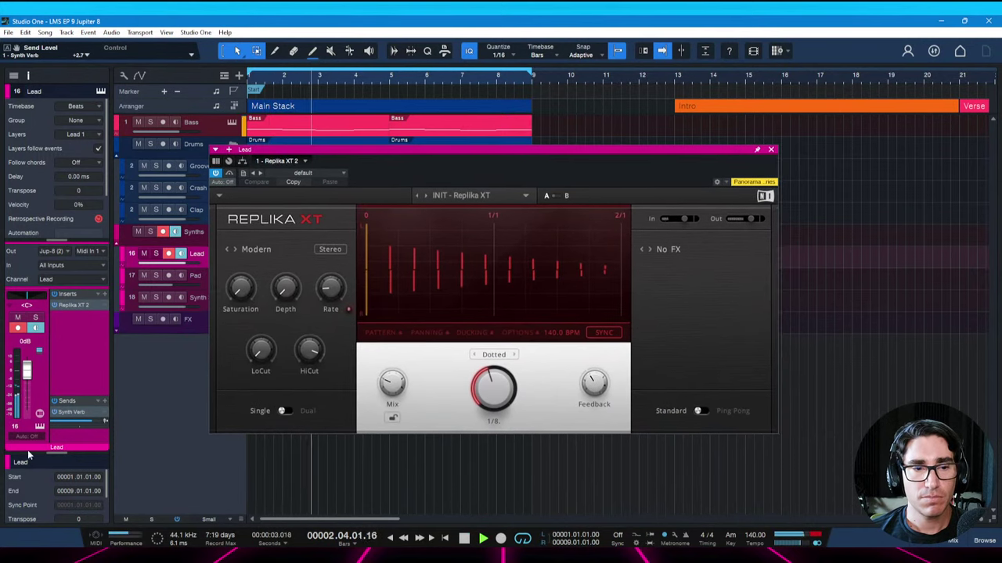
pyautogui.moveTo(89, 421); pyautogui.dragTo(75, 424)
pyautogui.moveTo(661, 151); pyautogui.dragTo(645, 152)
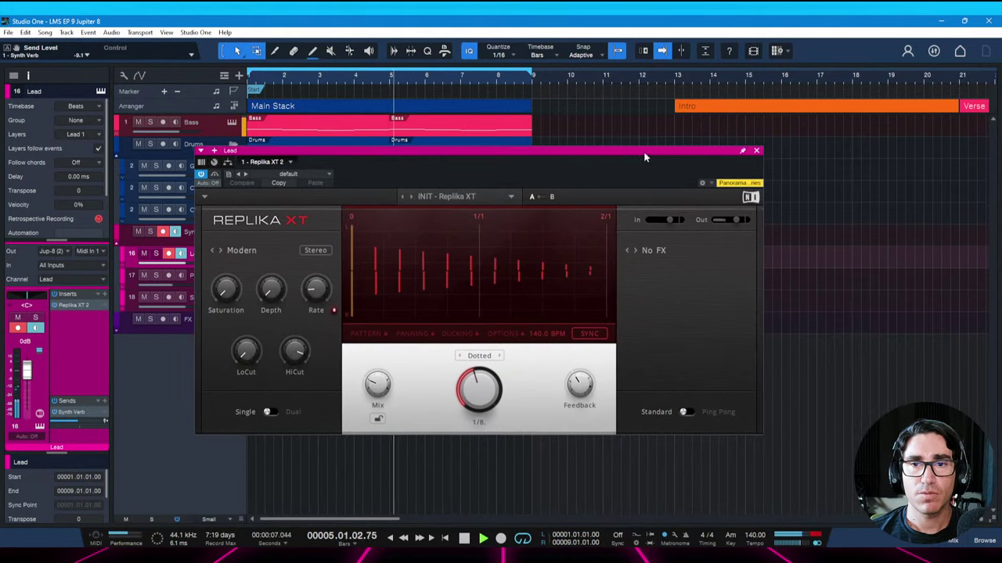
# Set Replika XT's mix to 81% / 19%, feedback to 67% and LoCut to about 145 Hz, and lower its HiCut during playback
pyautogui.moveTo(578, 384); pyautogui.dragTo(578, 368)
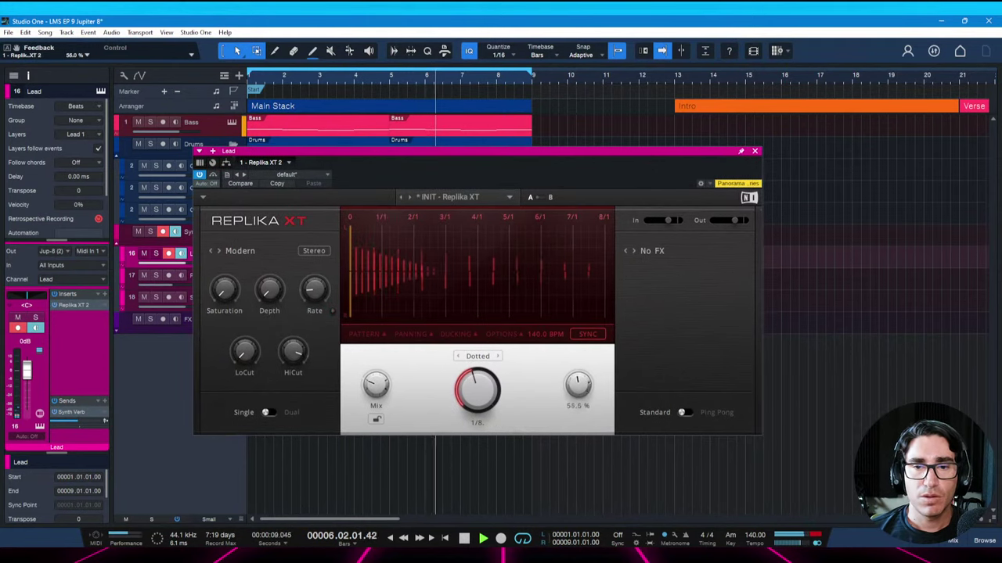
pyautogui.moveTo(378, 383)
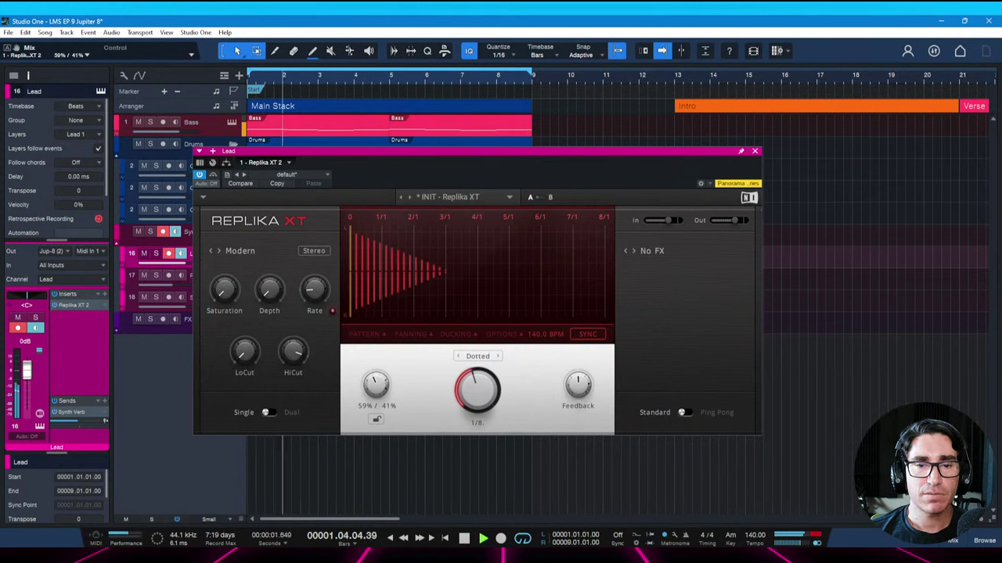
pyautogui.moveTo(379, 383); pyautogui.dragTo(378, 365)
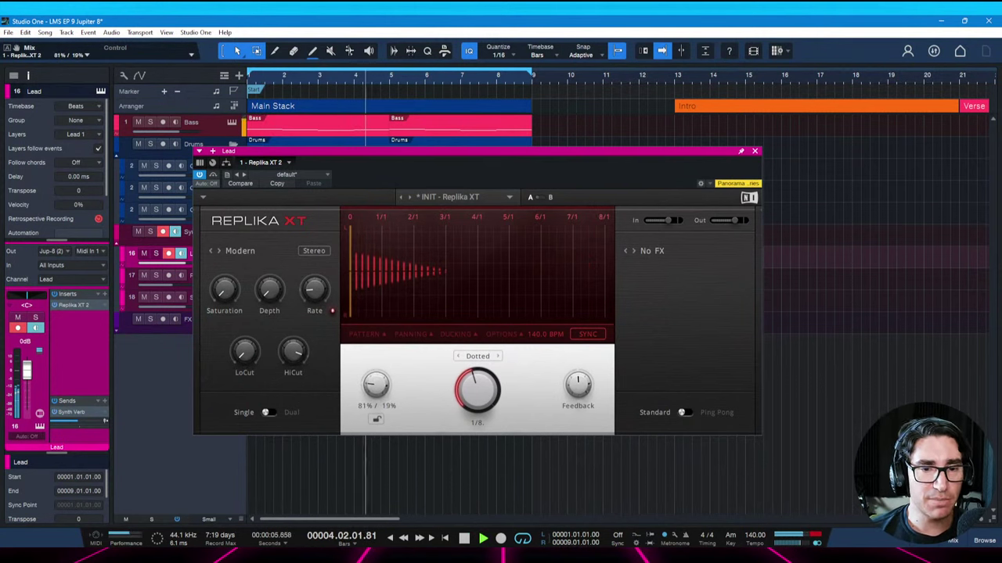
pyautogui.moveTo(244, 352); pyautogui.dragTo(244, 333)
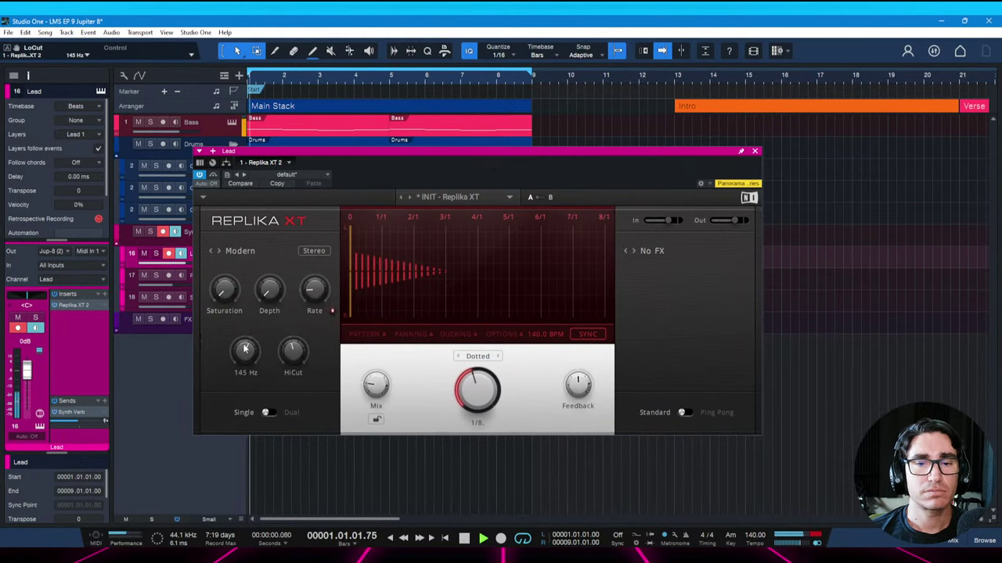
pyautogui.moveTo(579, 391)
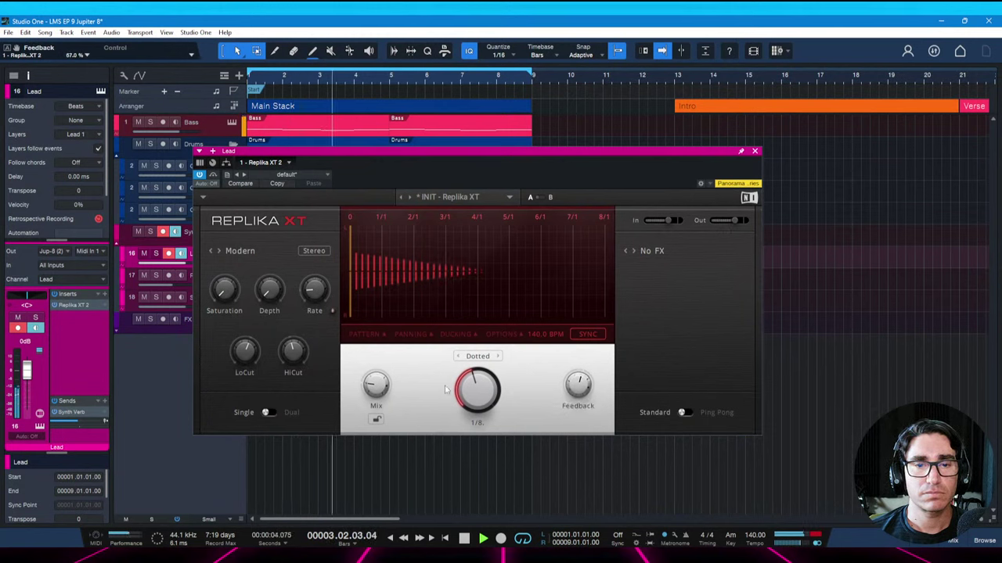
# Set Replika XT's mix to 69% / 31%, switch the delay to Ping Pong and save the song
pyautogui.moveTo(383, 389)
pyautogui.moveTo(383, 389); pyautogui.dragTo(450, 397)
pyautogui.moveTo(580, 389)
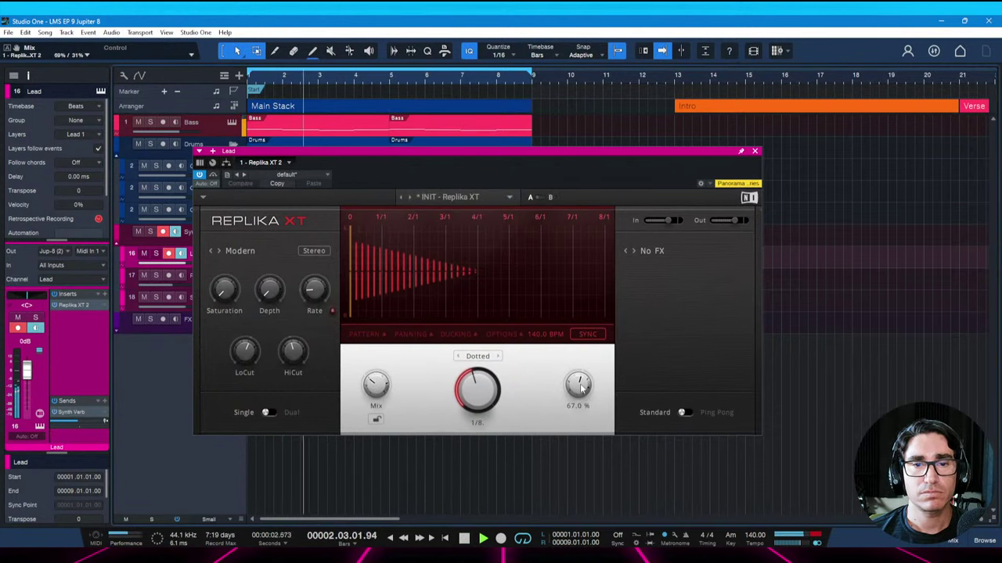
pyautogui.click(687, 412)
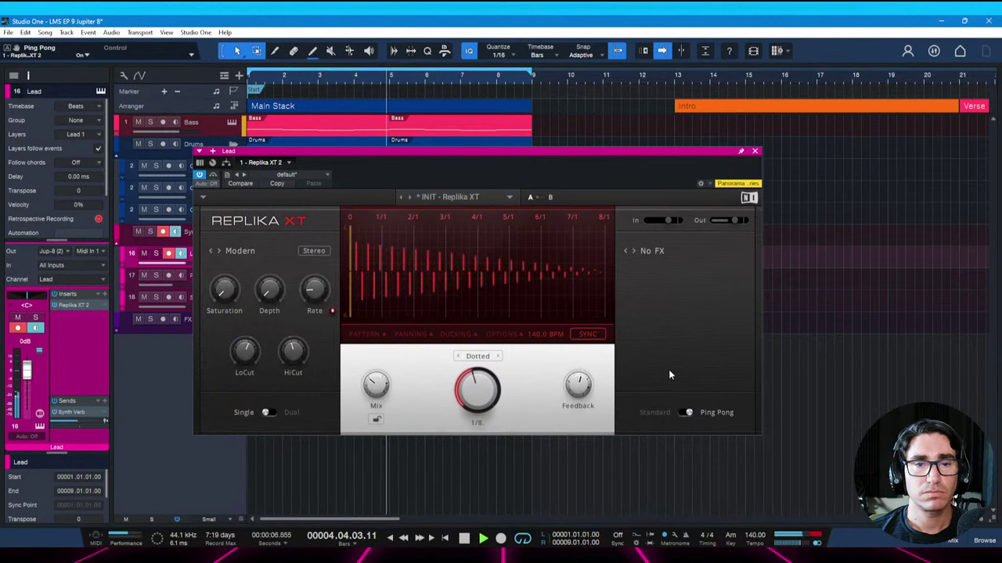
pyautogui.hotkey('ctrl', 's')
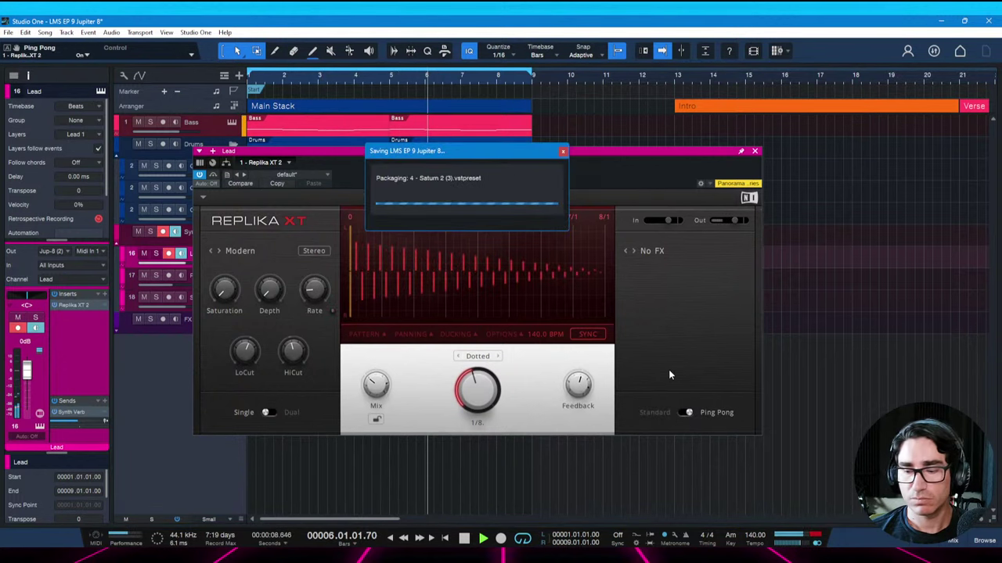
# Play the song and switch Replika XT's delay from Ping Pong back to Standard
pyautogui.press('space')
pyautogui.press('space')
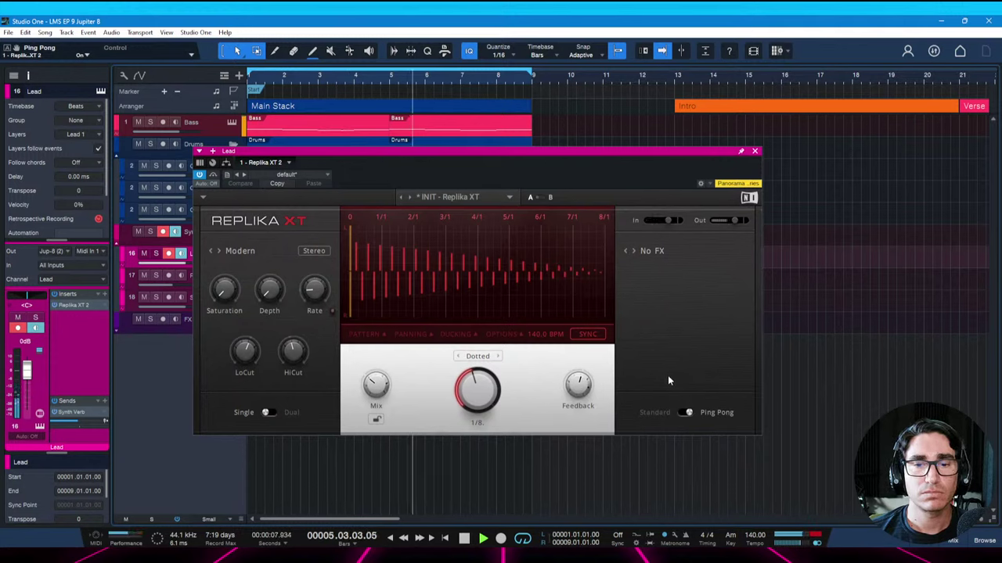
pyautogui.click(683, 413)
pyautogui.press('space')
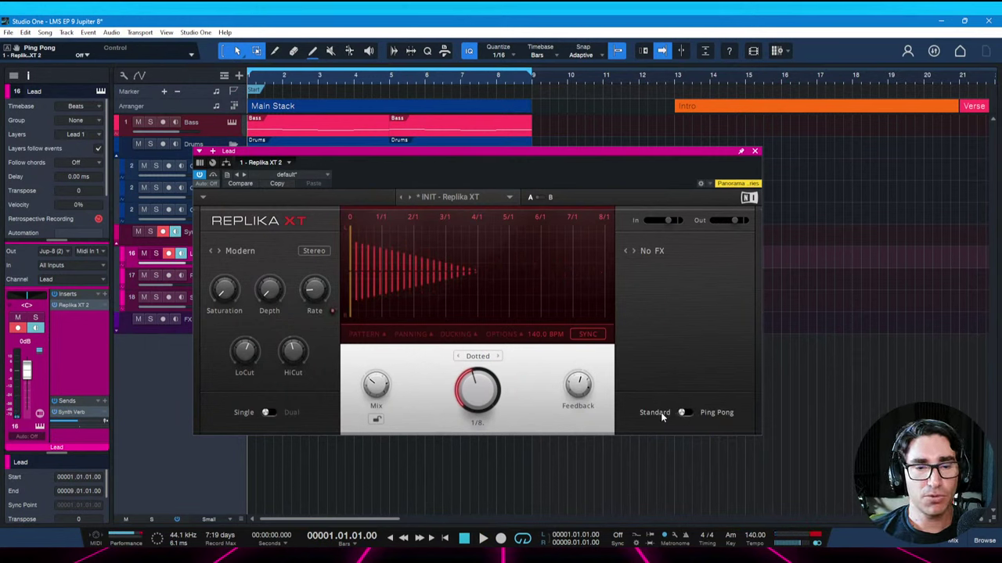
# Switch Replika XT to Dual mode with the second delay at straight 1/8, and pan delay A left and delay B right
pyautogui.click(273, 415)
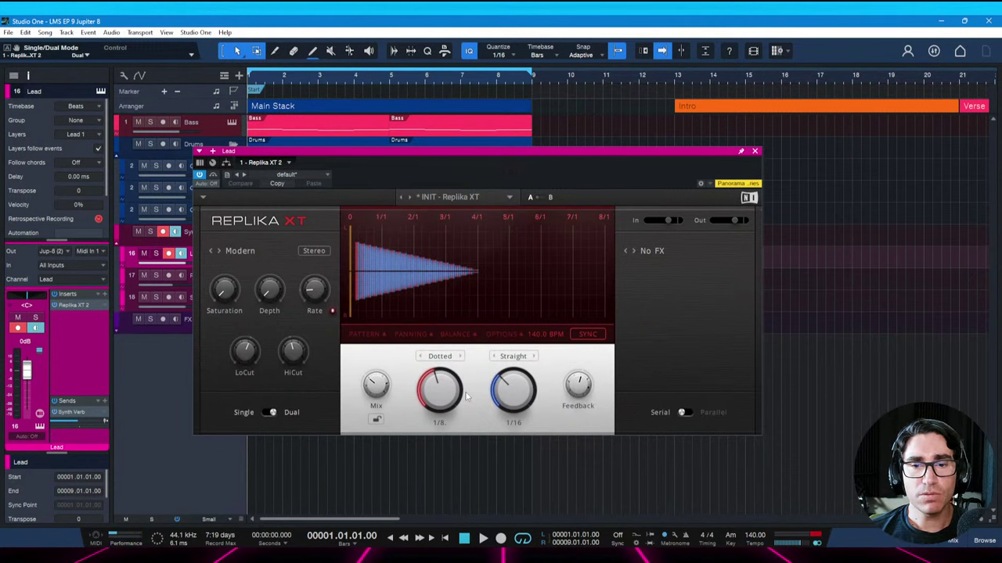
pyautogui.press('space')
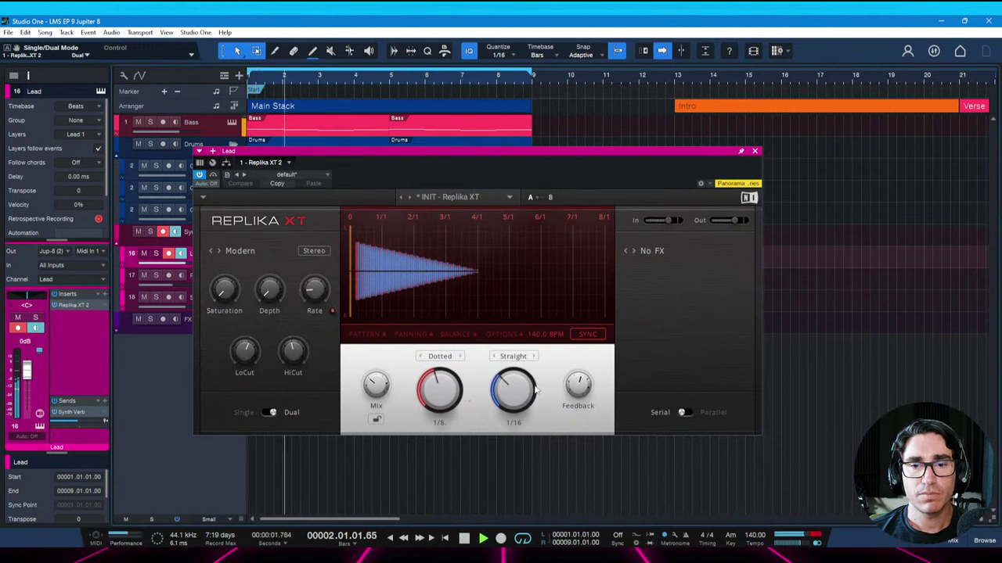
pyautogui.moveTo(536, 389); pyautogui.dragTo(520, 393)
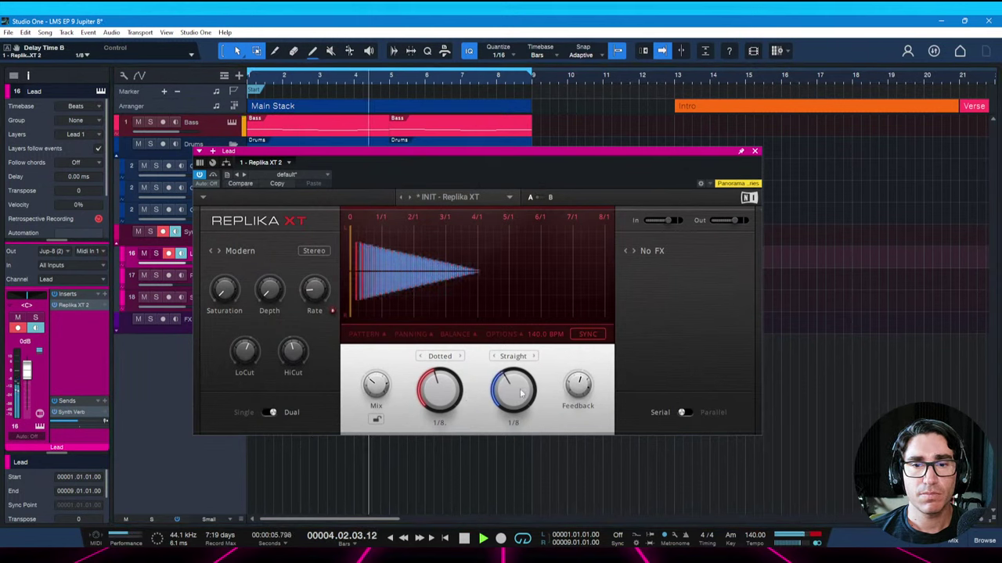
pyautogui.click(413, 337)
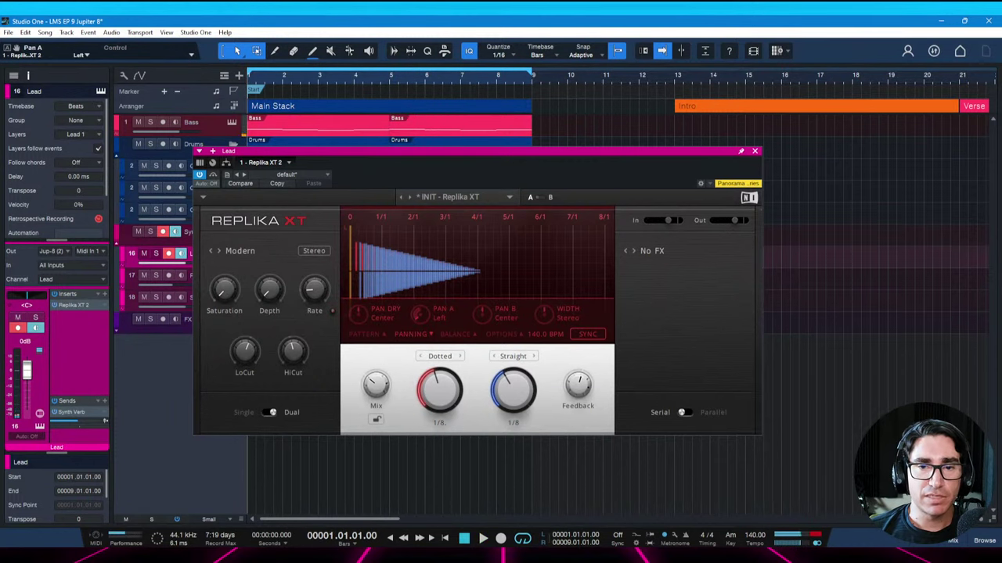
pyautogui.moveTo(485, 314); pyautogui.dragTo(485, 282)
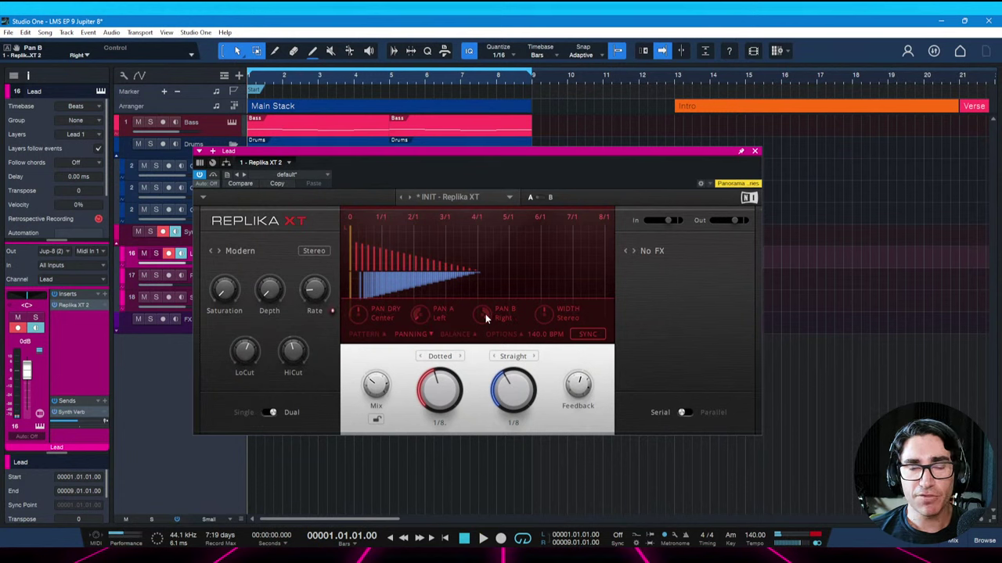
# Set Replika XT's mix to 88% / 12% during playback and save the song
pyautogui.press('space')
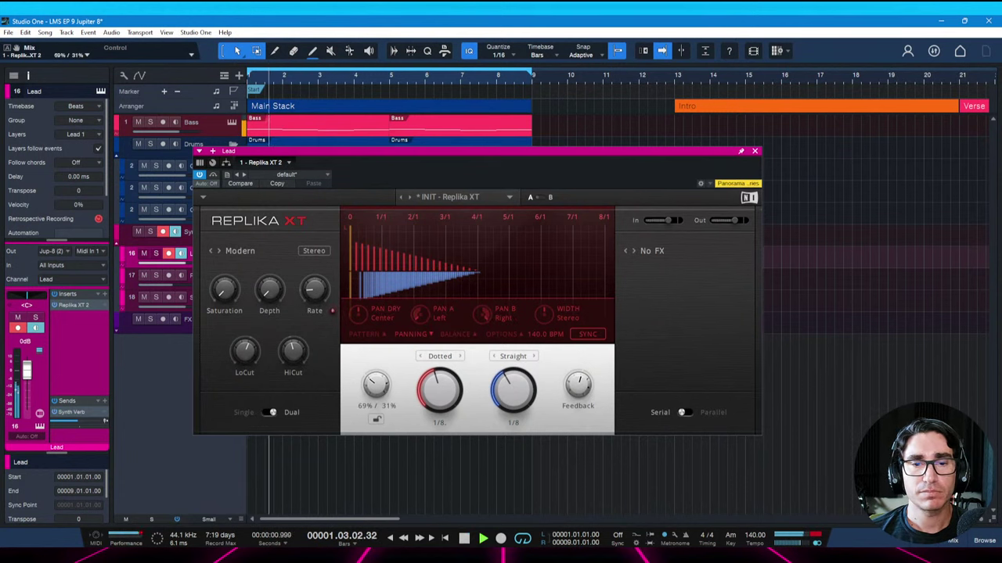
pyautogui.moveTo(376, 384); pyautogui.dragTo(376, 385)
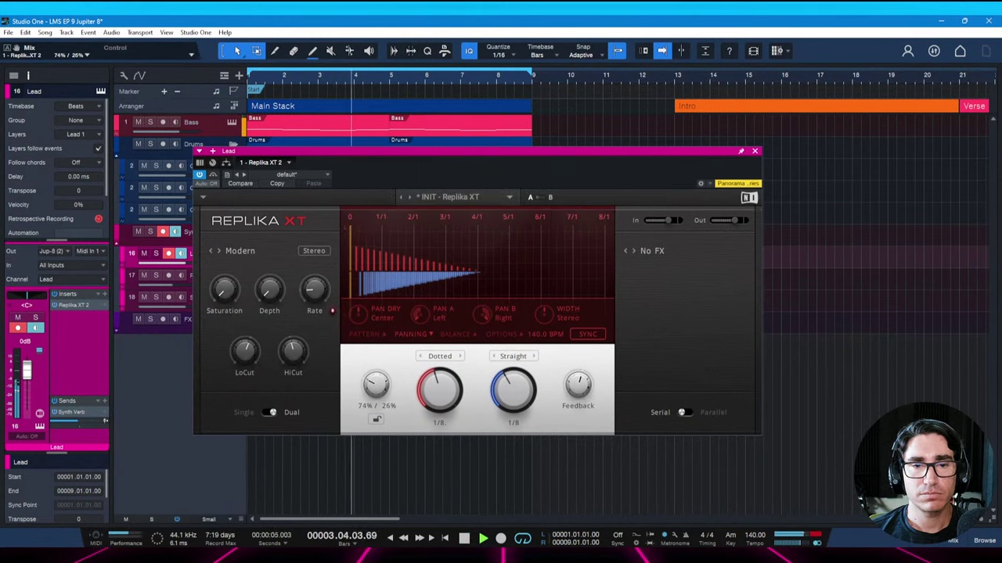
pyautogui.moveTo(382, 392)
pyautogui.mouseDown()
pyautogui.moveTo(383, 372)
pyautogui.moveTo(376, 385)
pyautogui.mouseUp()
pyautogui.press('space')
pyautogui.press('space')
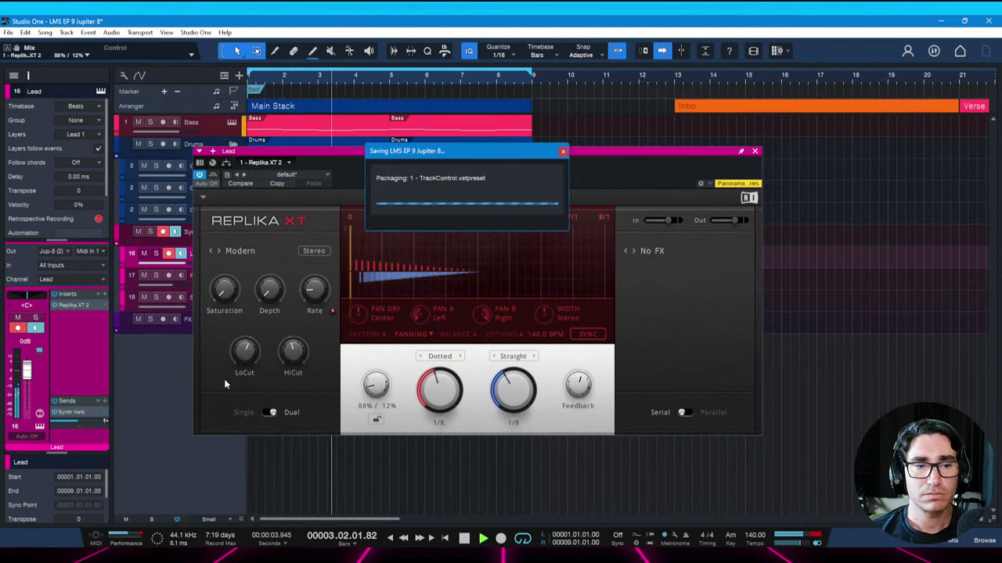
# Set the Lead's Synth Verb send level to -13.3 and Replika XT's feedback to 63.5%, closing the plug-in and saving the song
pyautogui.moveTo(72, 421); pyautogui.dragTo(71, 421)
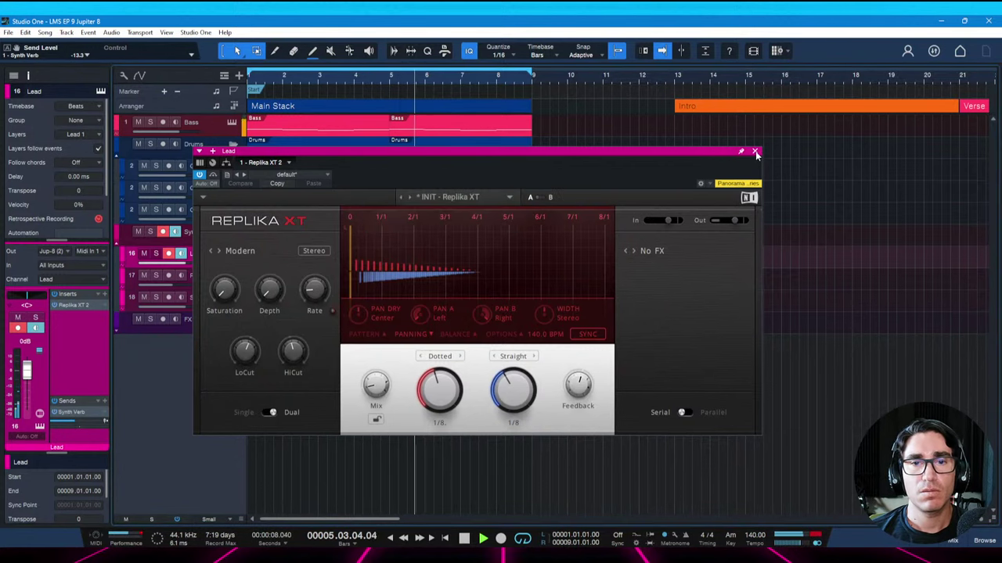
pyautogui.press('space')
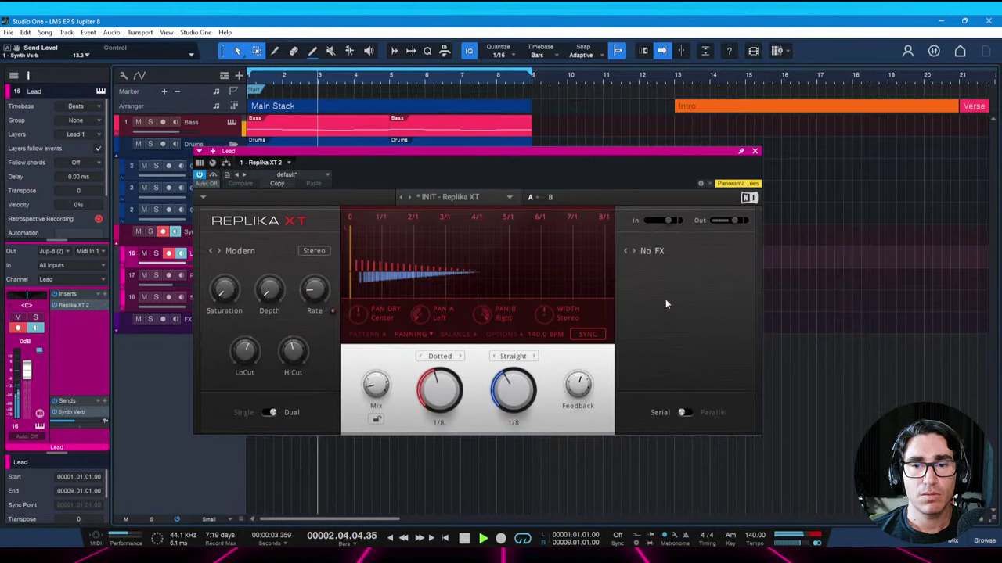
pyautogui.moveTo(578, 384); pyautogui.dragTo(577, 382)
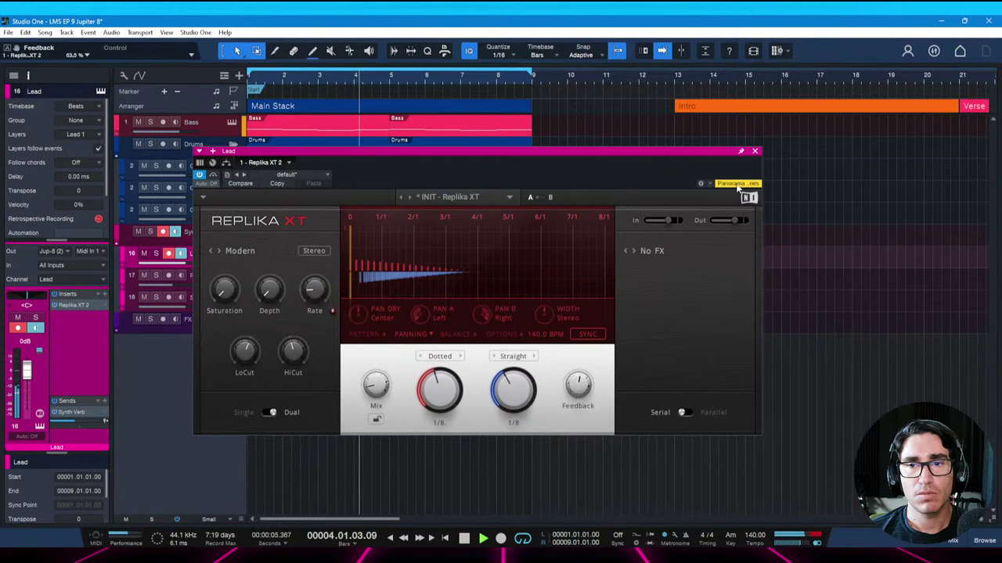
pyautogui.press('space')
pyautogui.click(754, 153)
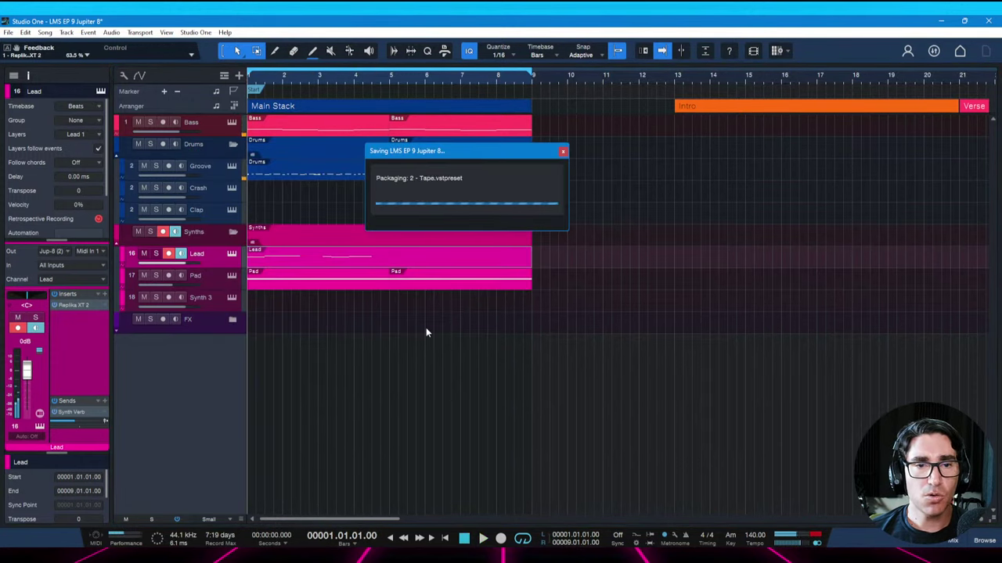
# Open the Lead part for note editing, play it and move the A3 note in bar 3 to start at 3.2.1
pyautogui.doubleClick(384, 264)
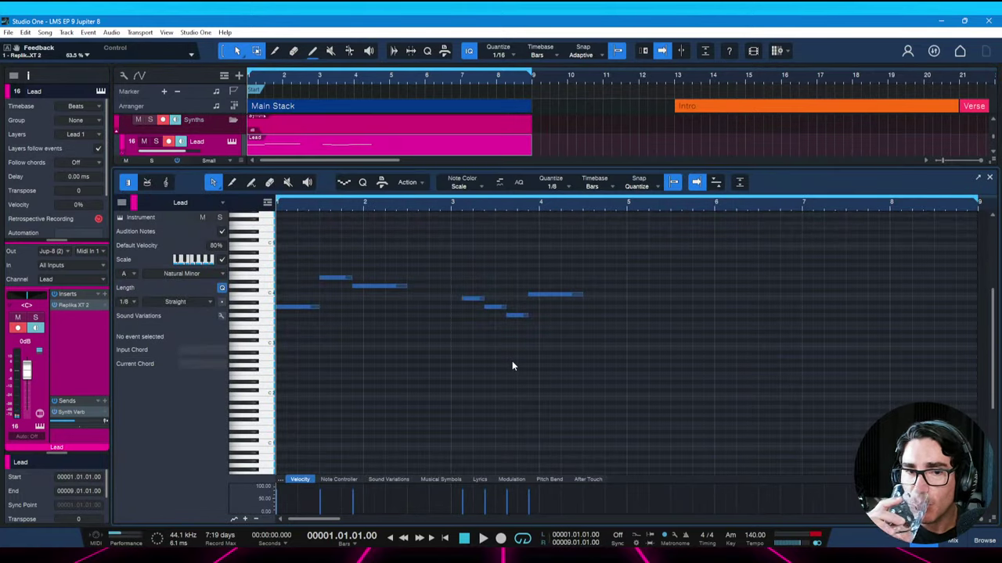
pyautogui.press('space')
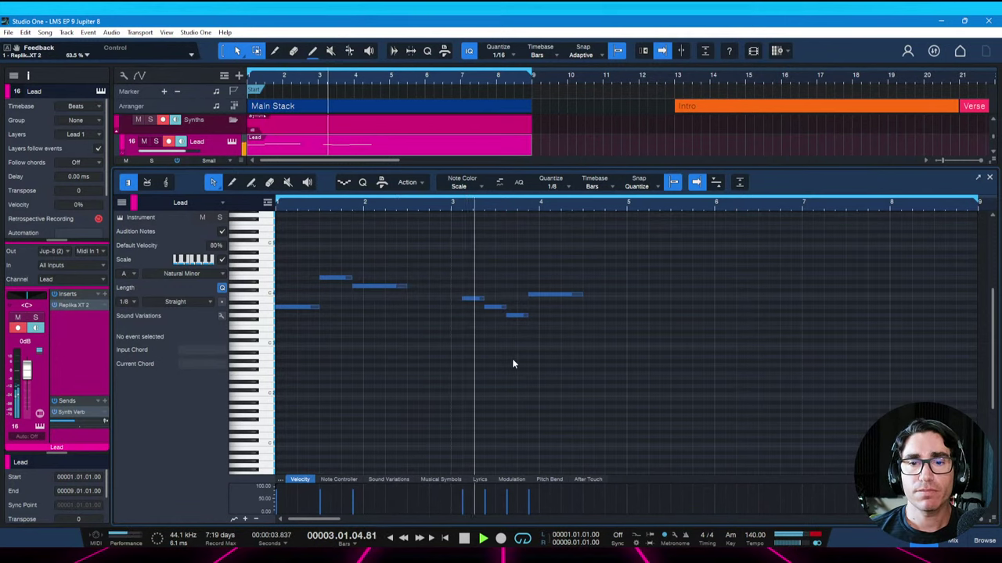
pyautogui.press('space')
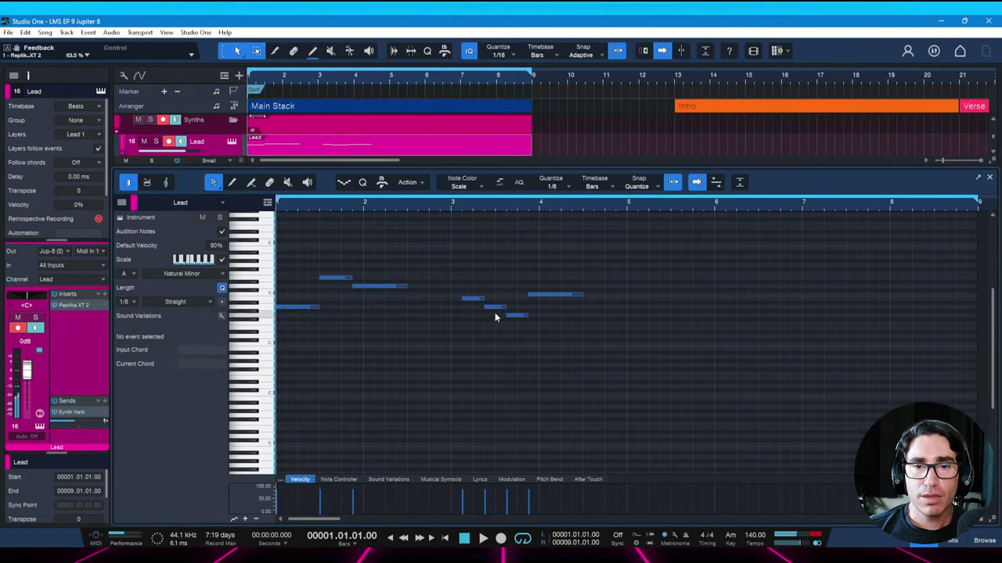
pyautogui.moveTo(492, 309); pyautogui.dragTo(481, 308)
# Set the Lead's Synth Verb send level to -34.2 and Replika XT's feedback to 41.0%, closing the plug-in during playback
pyautogui.moveTo(74, 423); pyautogui.dragTo(60, 423)
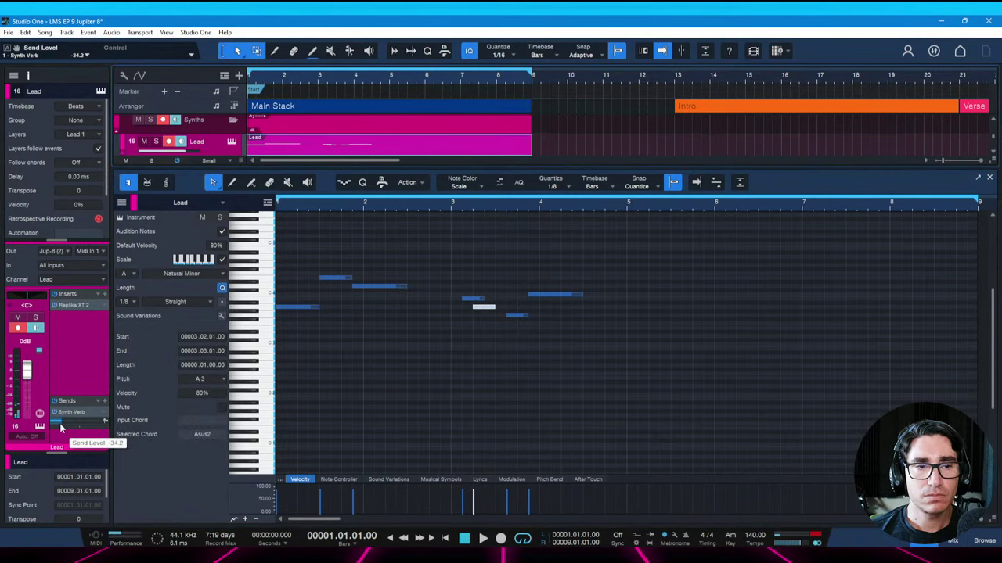
pyautogui.click(73, 304)
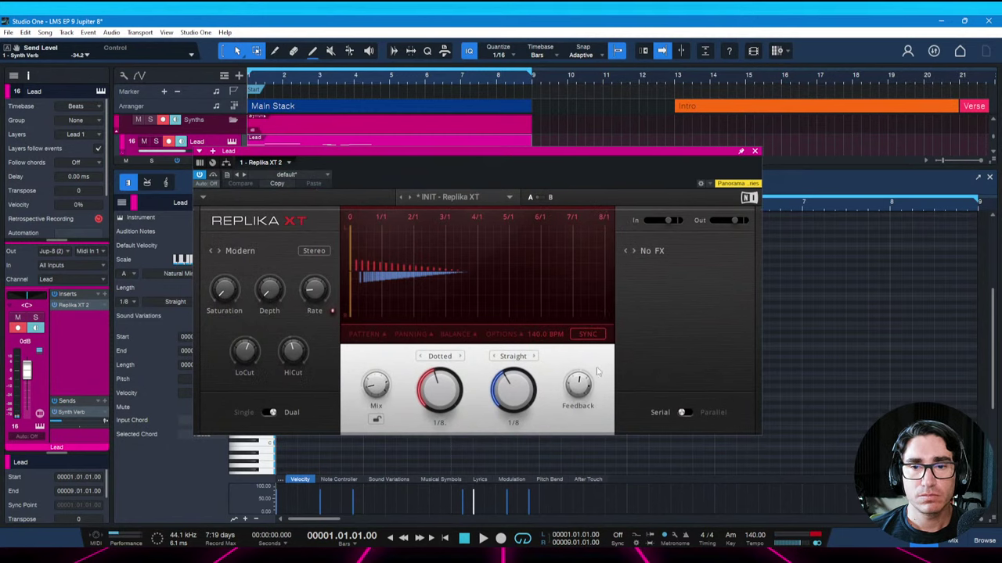
pyautogui.moveTo(577, 386); pyautogui.dragTo(577, 390)
pyautogui.press('space')
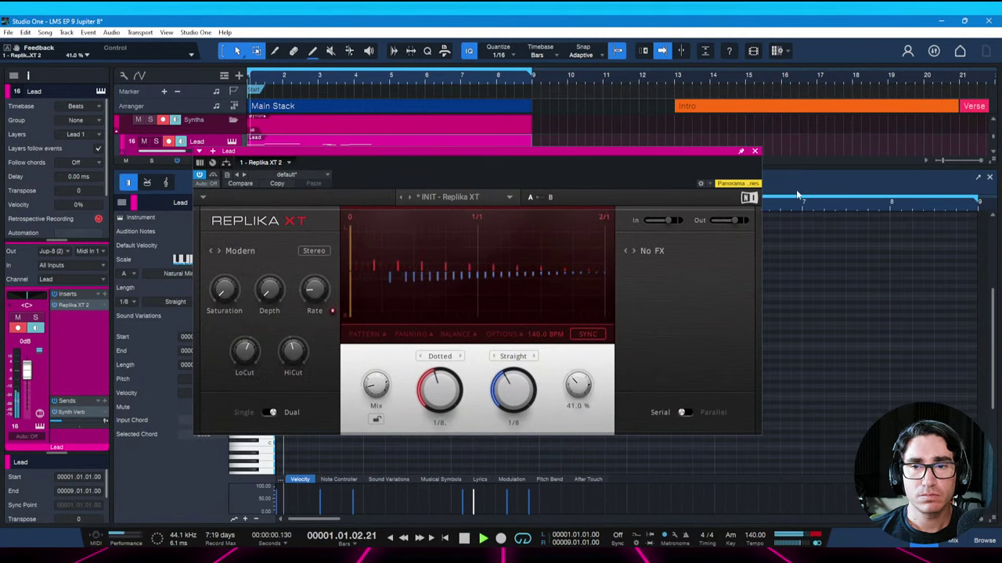
pyautogui.click(754, 150)
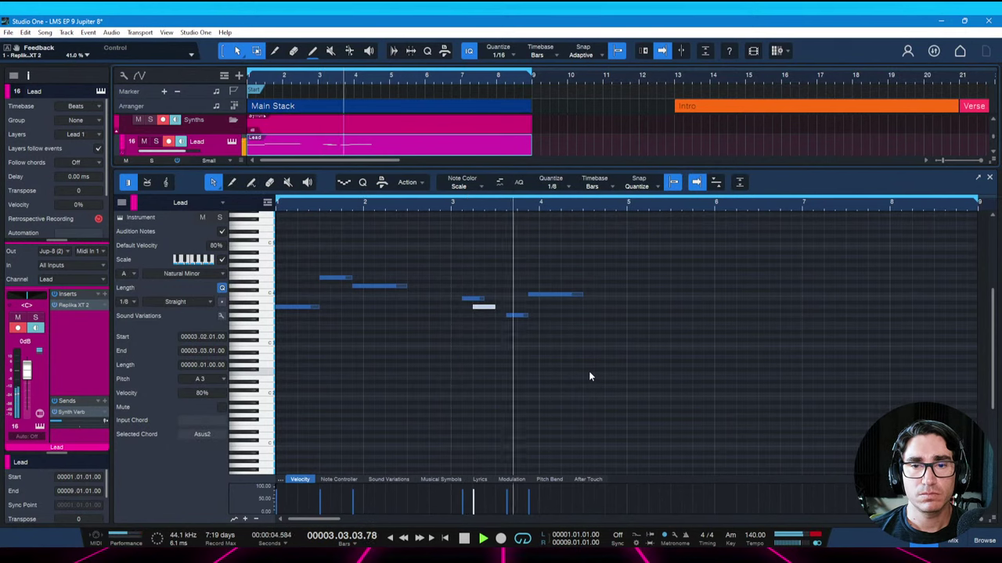
# Shorten the B3 and A3 notes in bar 3 to eighth notes and move the G3 note to start at 3.2.3
pyautogui.press('space')
pyautogui.click(477, 299)
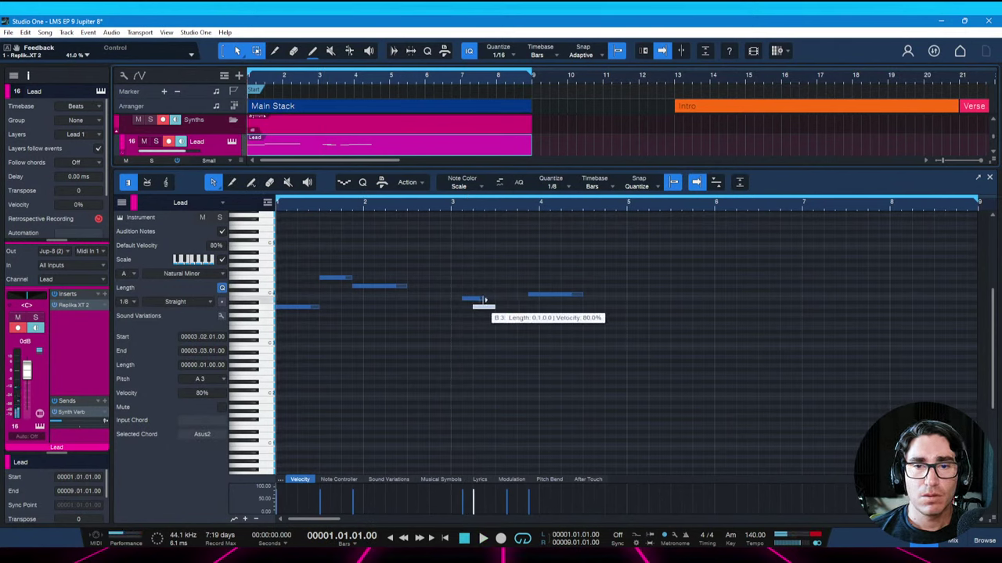
pyautogui.moveTo(480, 302); pyautogui.dragTo(495, 318)
# Play the Lead from bar 3 and shorten the G3 note to an eighth note, 0.0.2 long
pyautogui.click(450, 206)
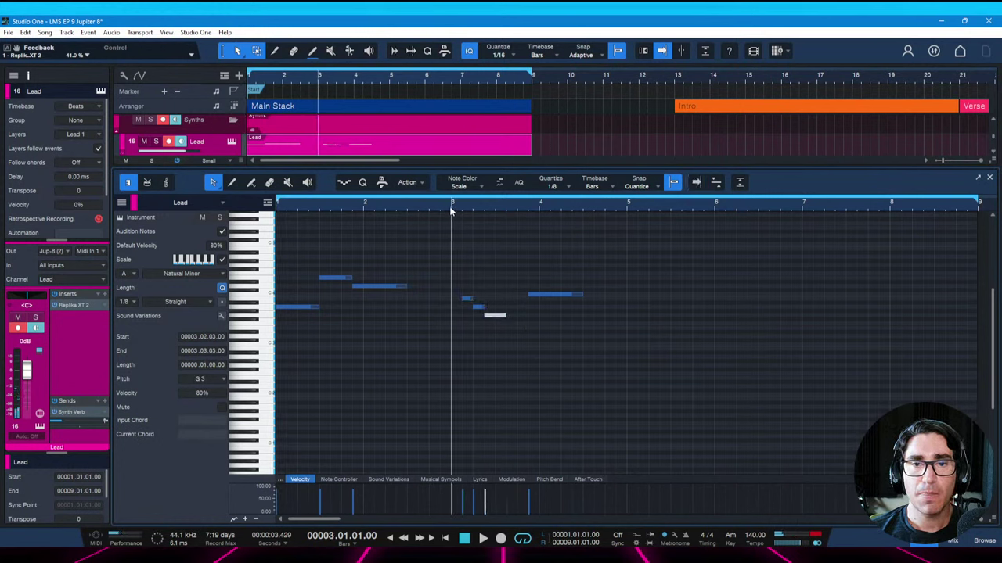
pyautogui.press('space')
pyautogui.press('space')
pyautogui.press('space')
pyautogui.press('space')
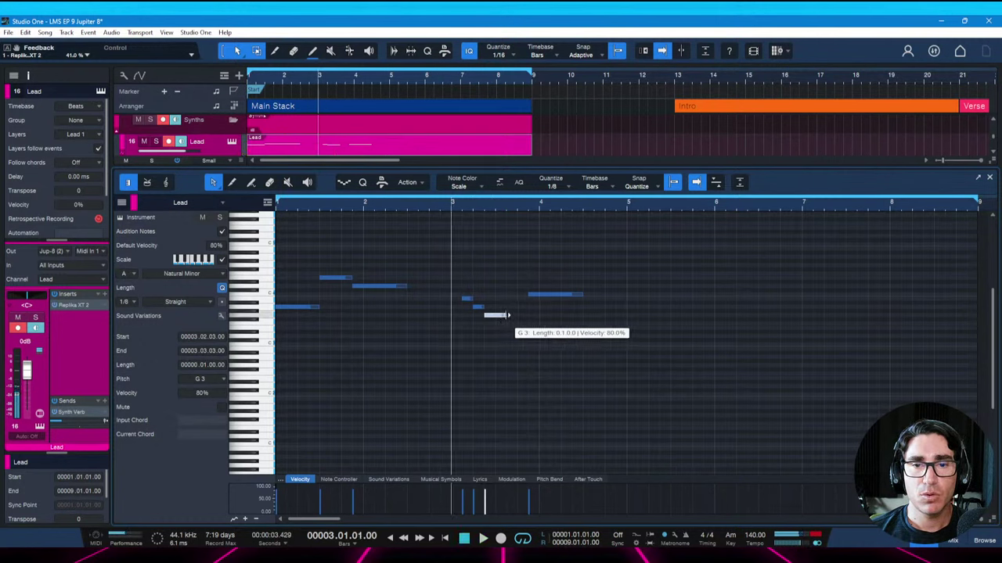
pyautogui.moveTo(502, 318); pyautogui.dragTo(494, 317)
pyautogui.press('space')
pyautogui.press('space')
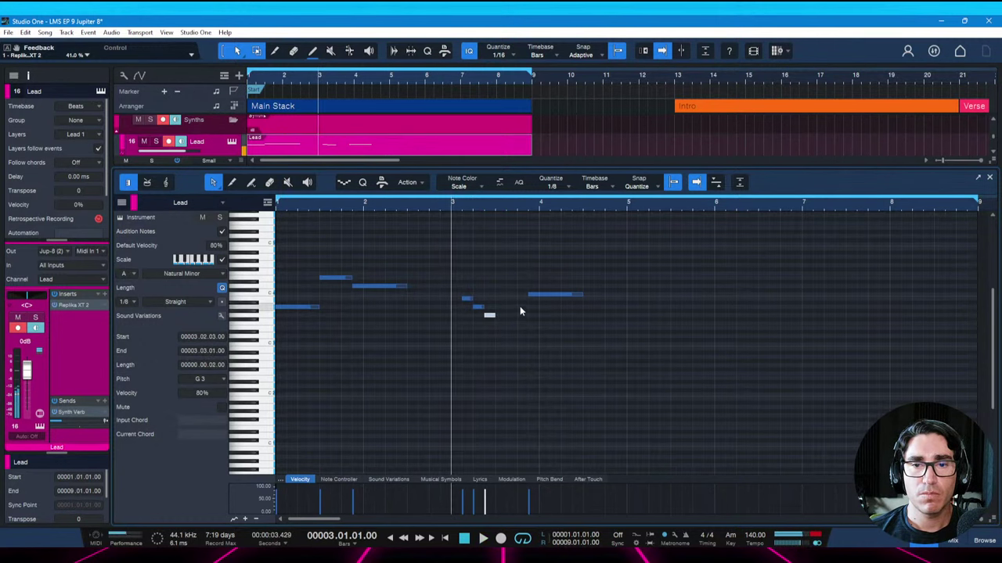
pyautogui.click(526, 344)
# Audition the Lead from bar 3 and move the C4 note earlier to start at 3.3.1
pyautogui.press('space')
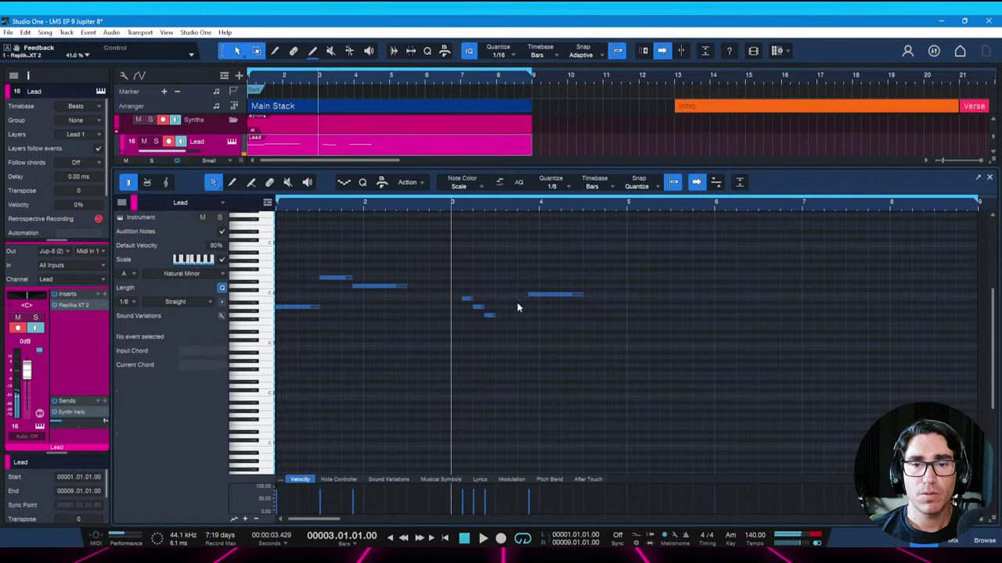
pyautogui.press('space')
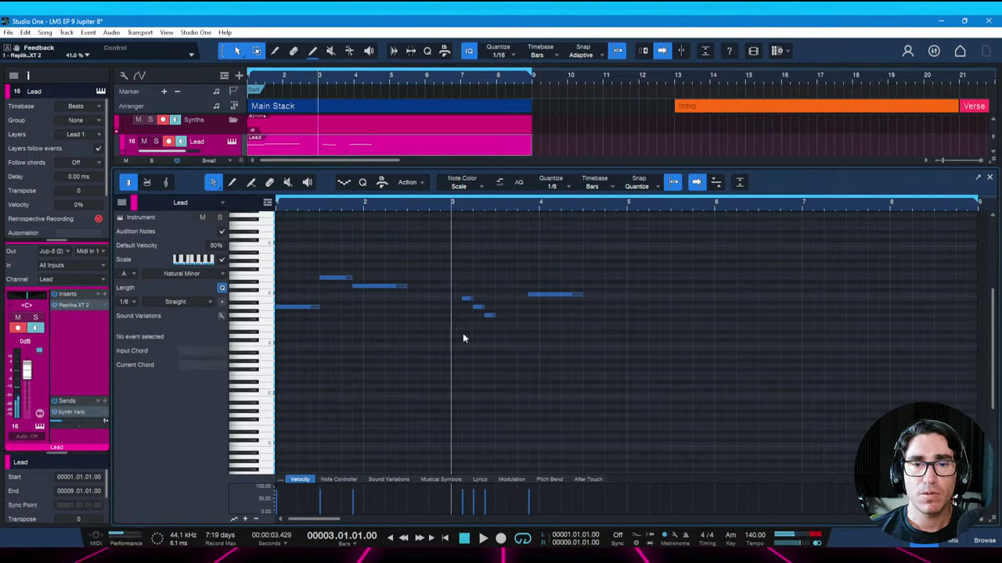
pyautogui.press('space')
pyautogui.press('space')
pyautogui.click(541, 296)
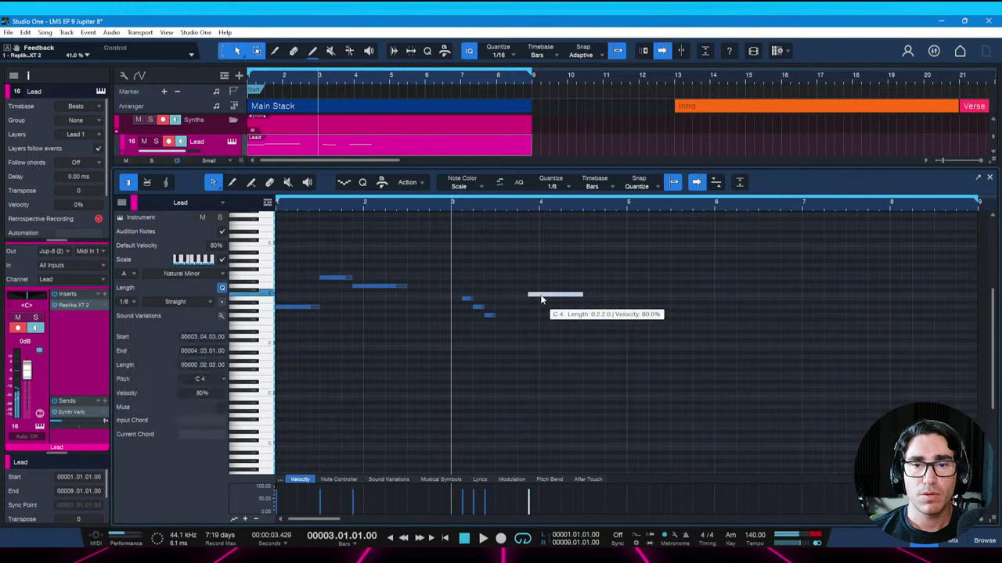
pyautogui.press('Delete')
pyautogui.hotkey('ctrl', 'z')
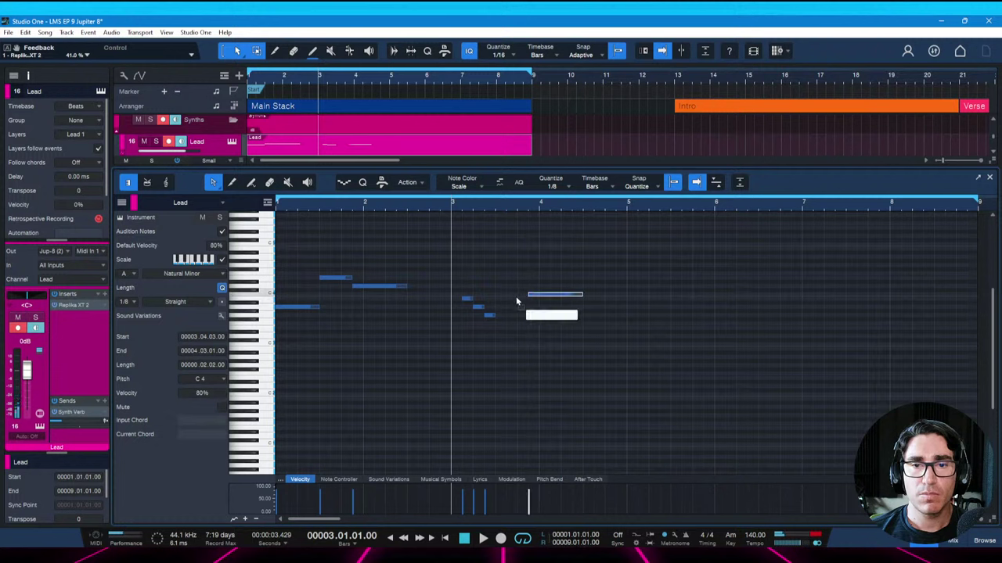
pyautogui.moveTo(506, 299); pyautogui.dragTo(501, 298)
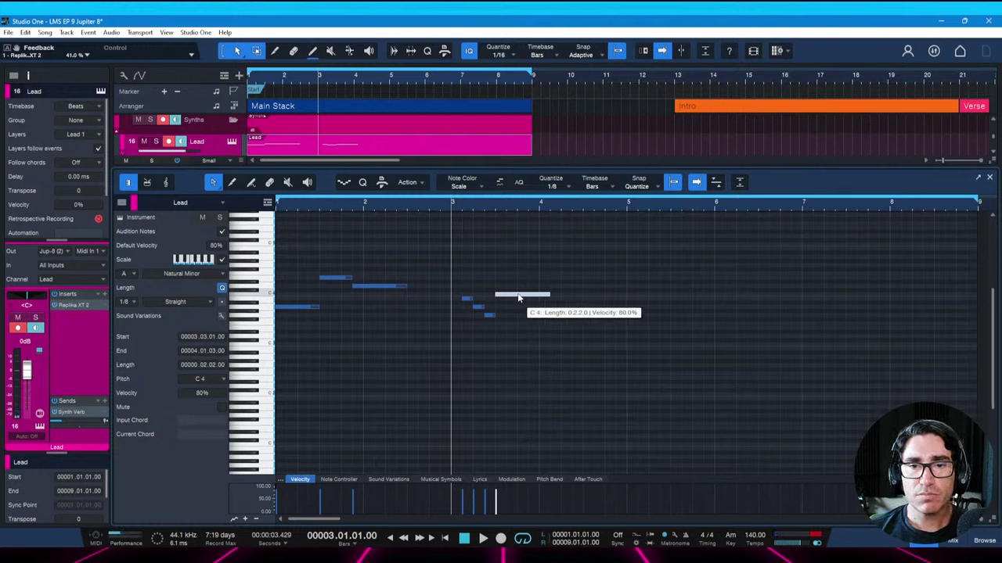
# Raise the C4 note to D4, shorten it to two beats and play the phrase from bar 3
pyautogui.press('Up')
pyautogui.press('space')
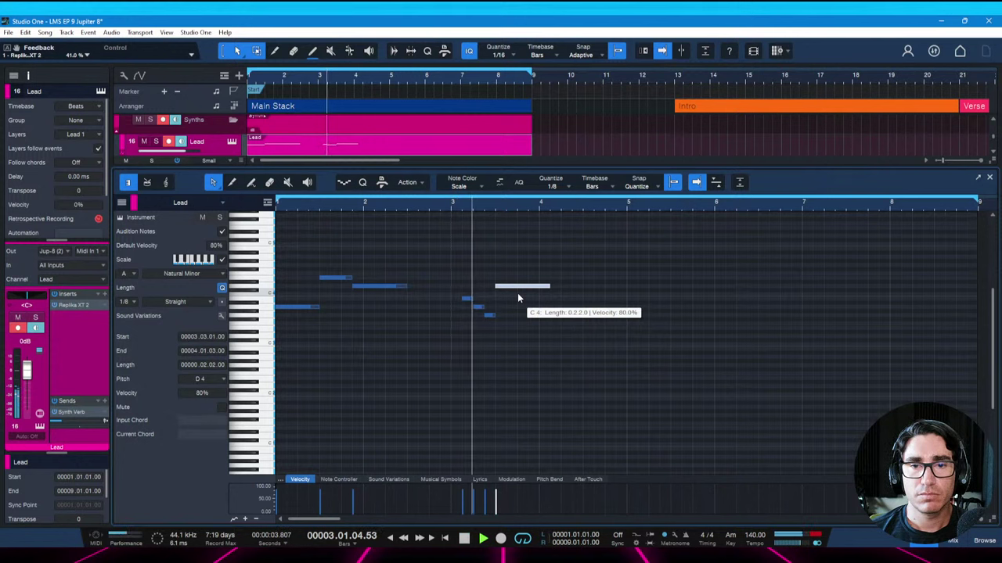
pyautogui.press('space')
pyautogui.moveTo(549, 287); pyautogui.dragTo(539, 287)
pyautogui.press('space')
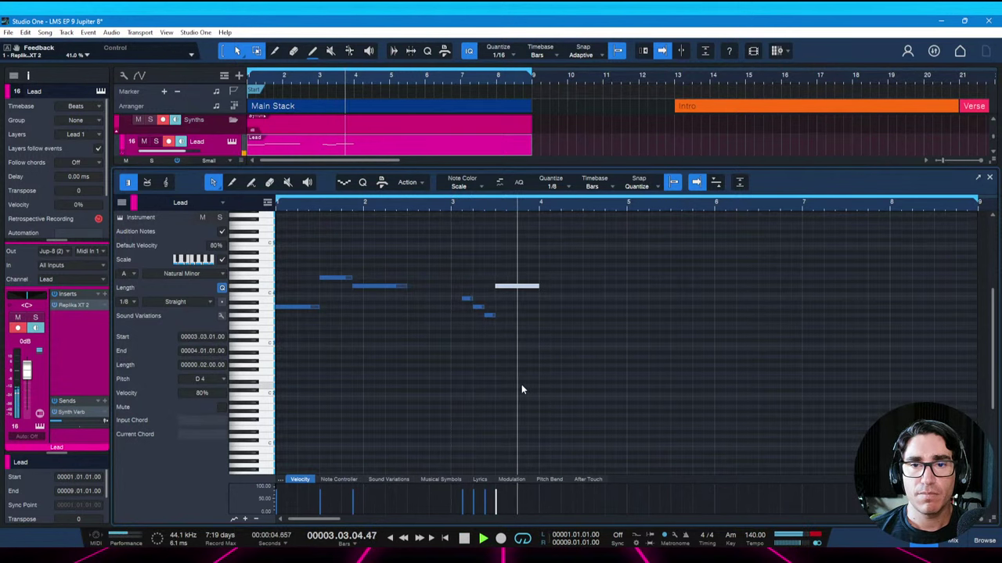
pyautogui.press('space')
# Add an F4 note at 4.1.1 with a length of 0.3.2 and play the phrase from bar 3
pyautogui.moveTo(506, 288)
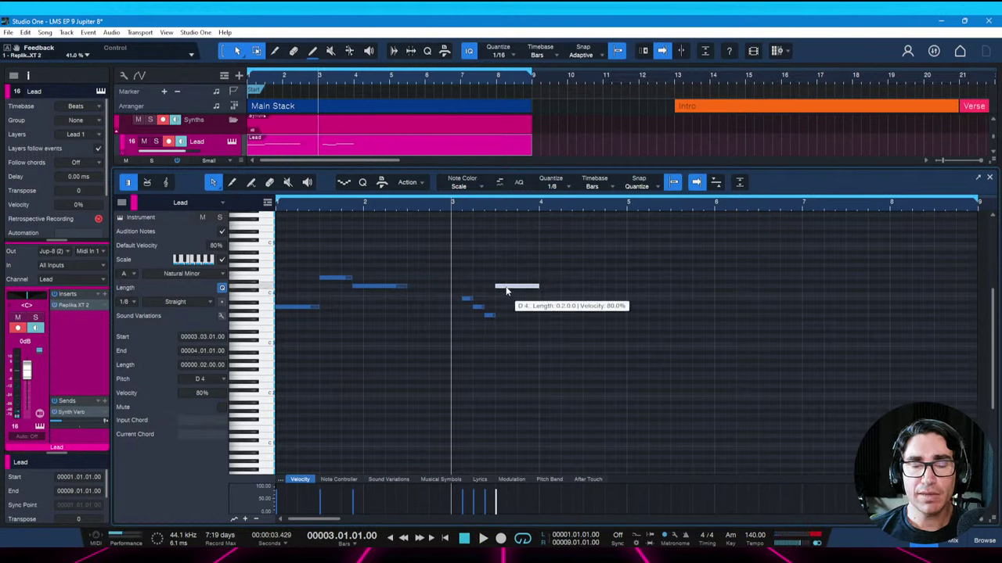
pyautogui.press('space')
pyautogui.press('space')
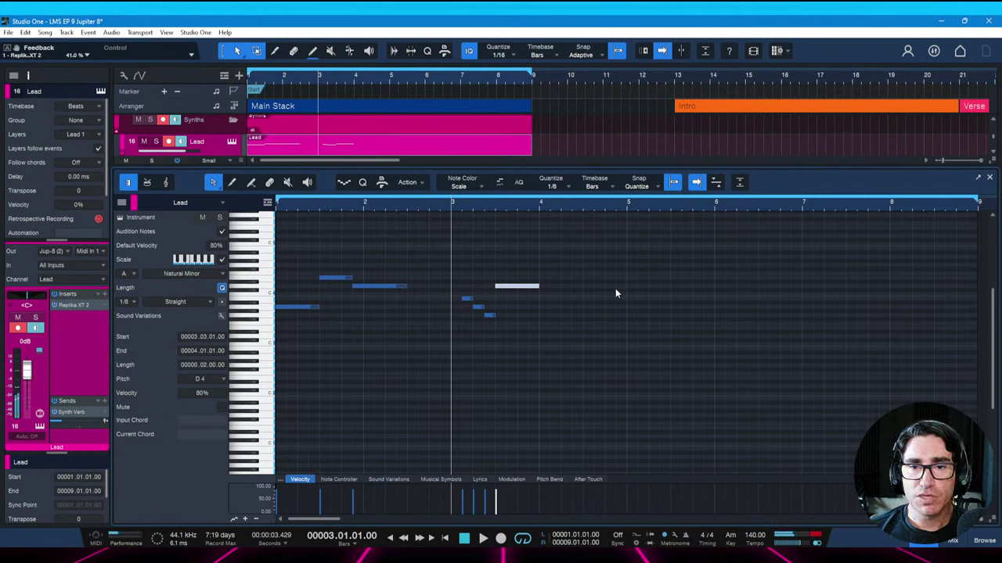
pyautogui.moveTo(544, 272); pyautogui.dragTo(616, 274)
pyautogui.press('space')
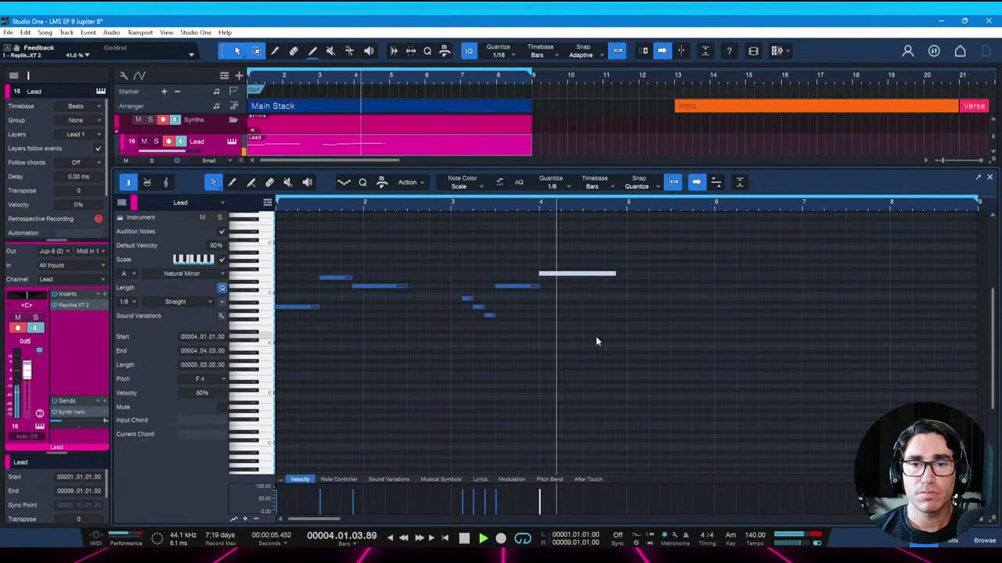
# Lower the F4 note at 4.1.1 to E4 and play the phrase from bar 3
pyautogui.press('space')
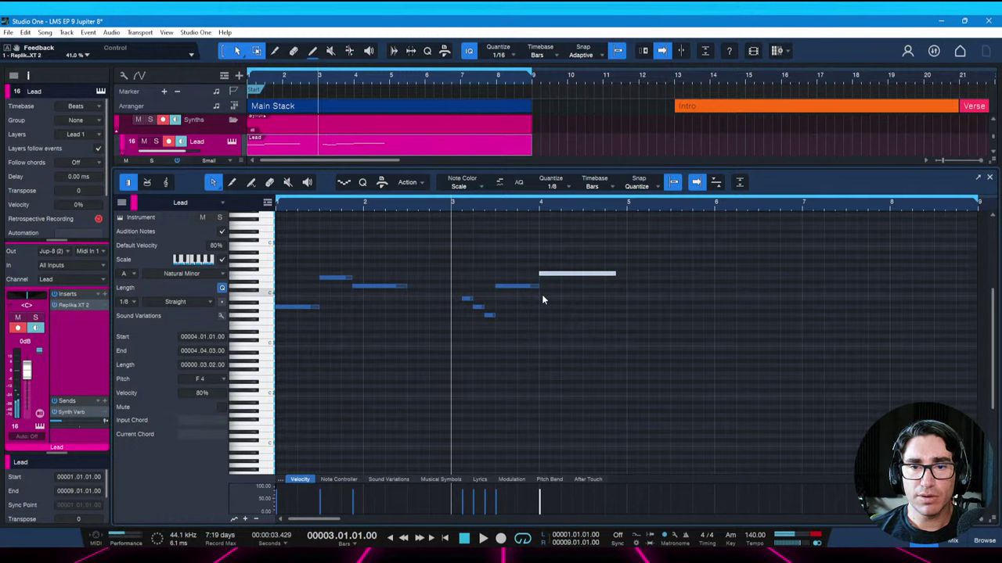
pyautogui.press('space')
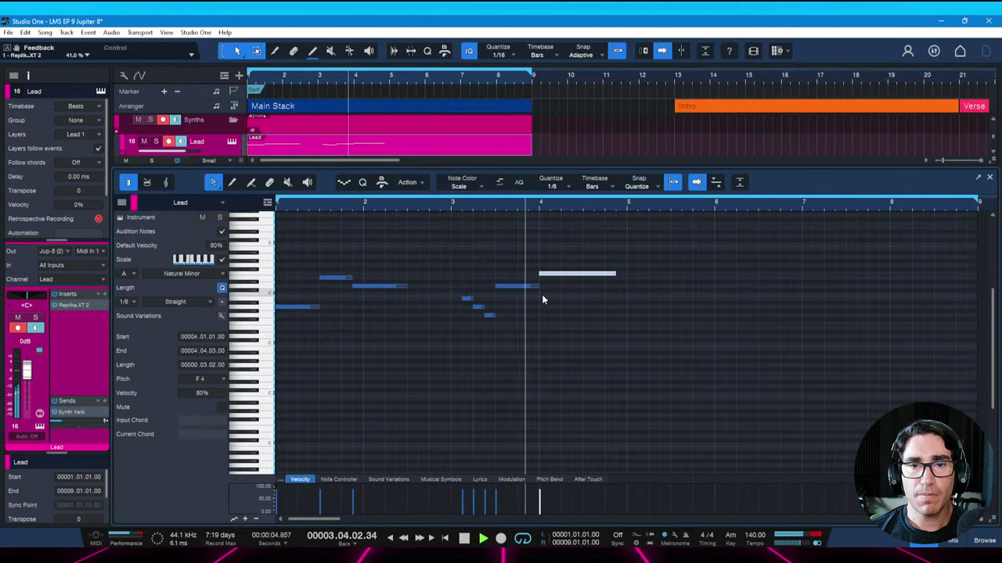
pyautogui.press('space')
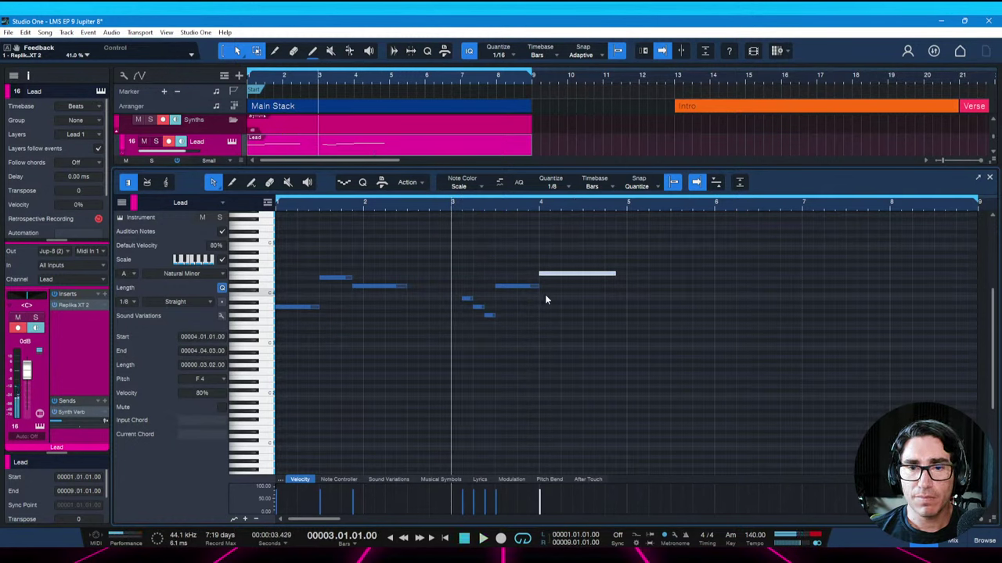
pyautogui.press('Down')
pyautogui.press('space')
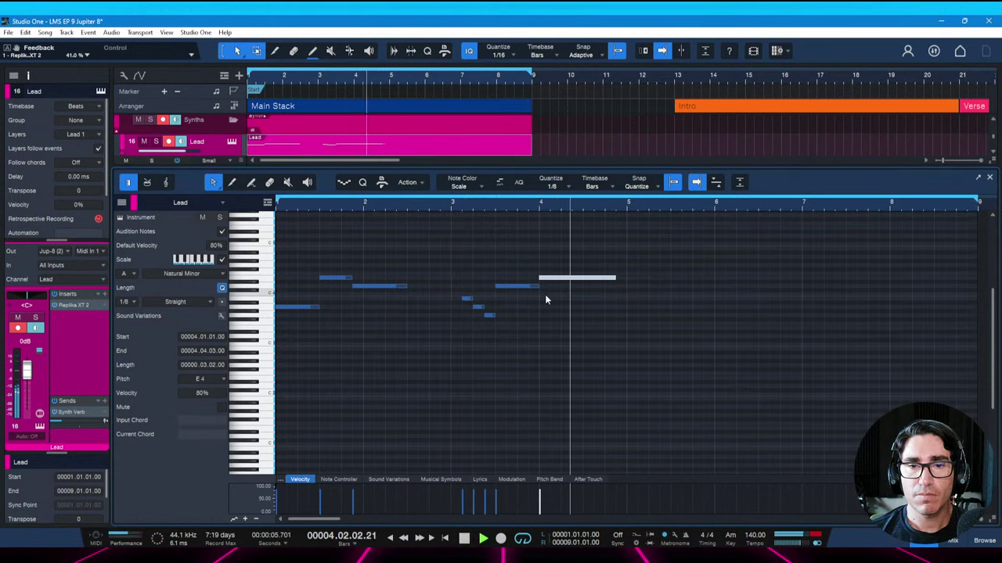
pyautogui.press('space')
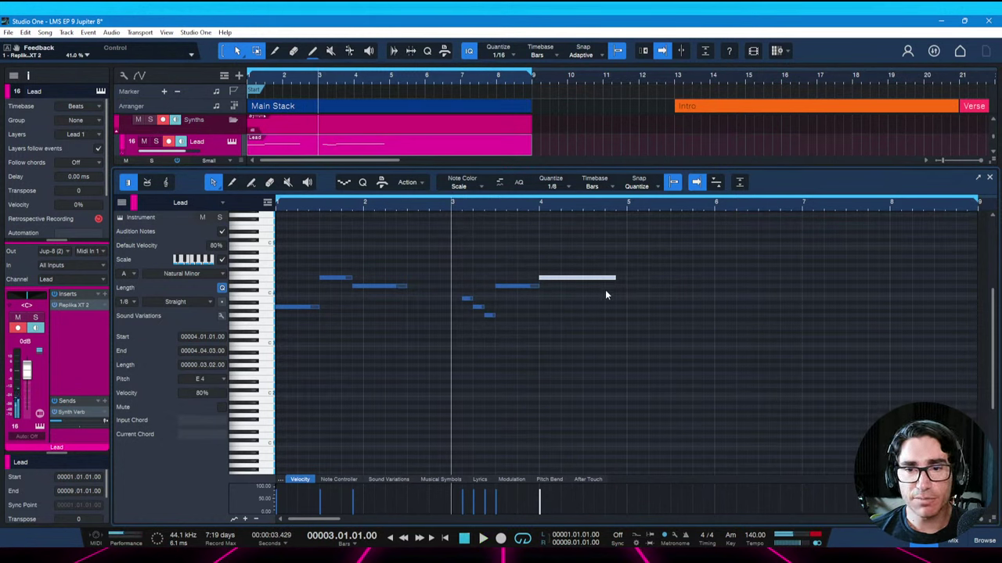
# Shorten the E4 note at 4.1.1 to two beats and play the phrase from bar 3
pyautogui.moveTo(615, 280); pyautogui.dragTo(582, 279)
pyautogui.press('space')
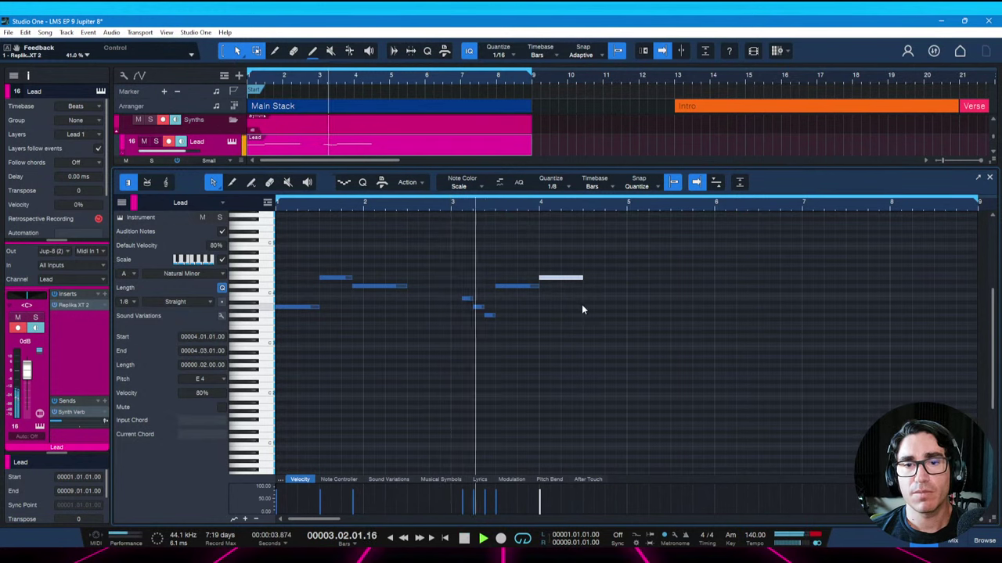
pyautogui.press('space')
# End the D4 note of bar 3 at 3.4.3, move the E4 note to start there and play the phrase from bar 3
pyautogui.click(536, 286)
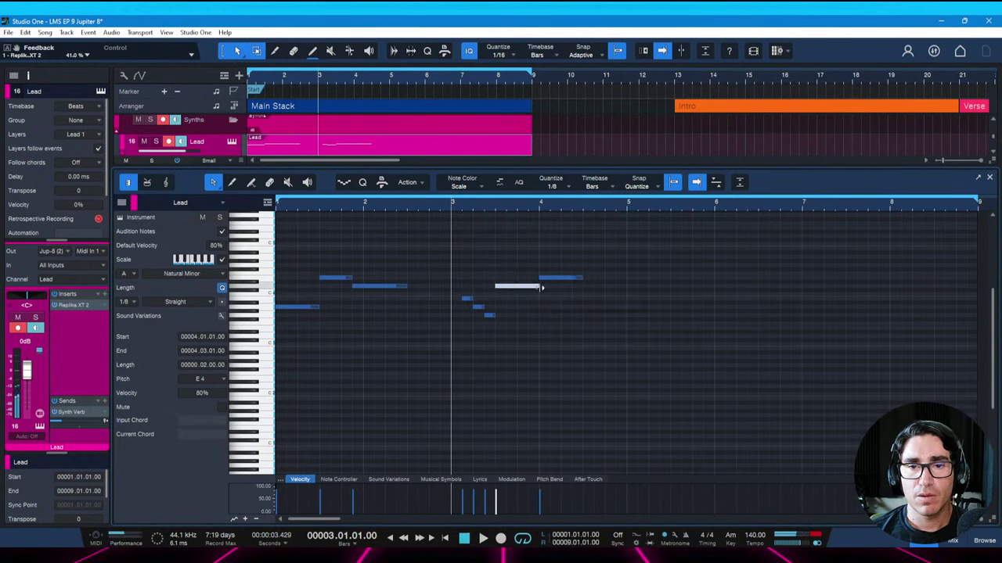
pyautogui.moveTo(538, 286)
pyautogui.mouseDown()
pyautogui.moveTo(530, 291)
pyautogui.moveTo(539, 285)
pyautogui.mouseUp()
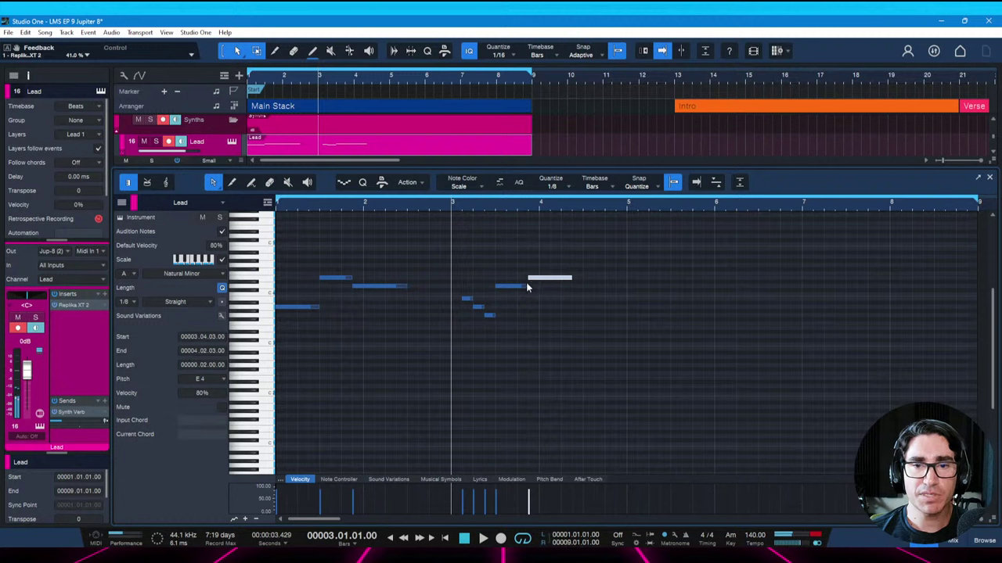
pyautogui.press('space')
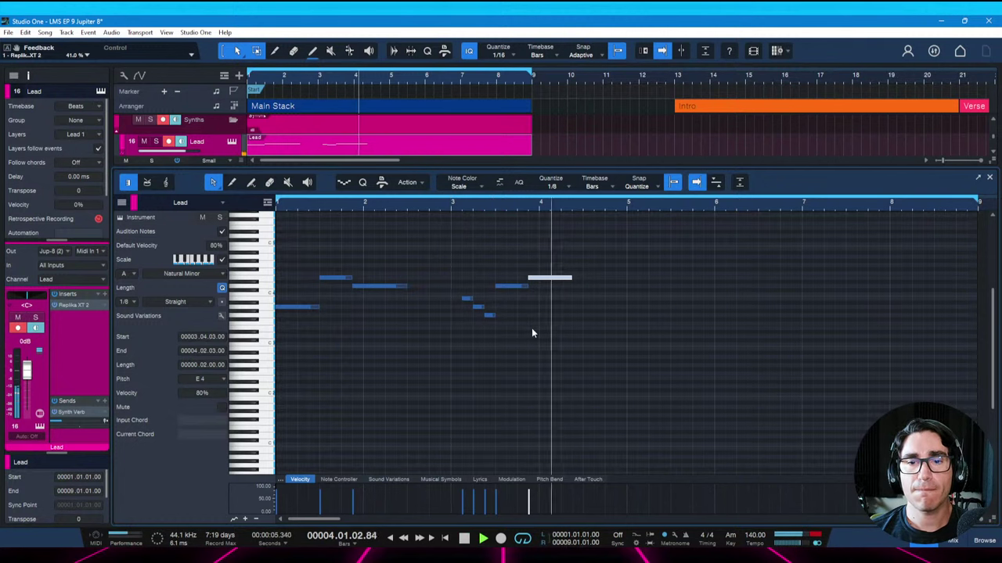
pyautogui.press('space')
pyautogui.press('space')
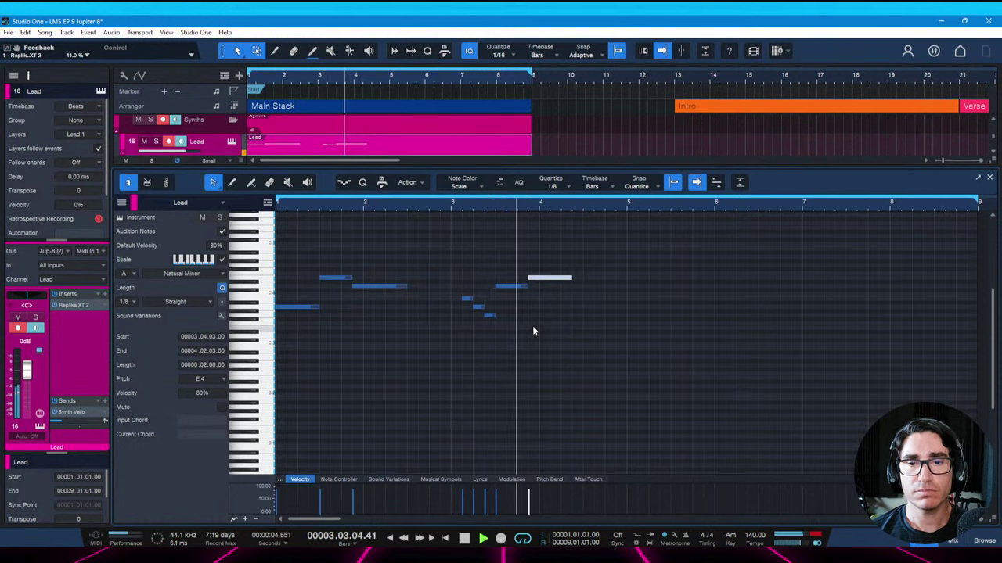
# Play the Lead melody from the start of the song to check the first four bars
pyautogui.press('space')
pyautogui.press('Home')
pyautogui.press('space')
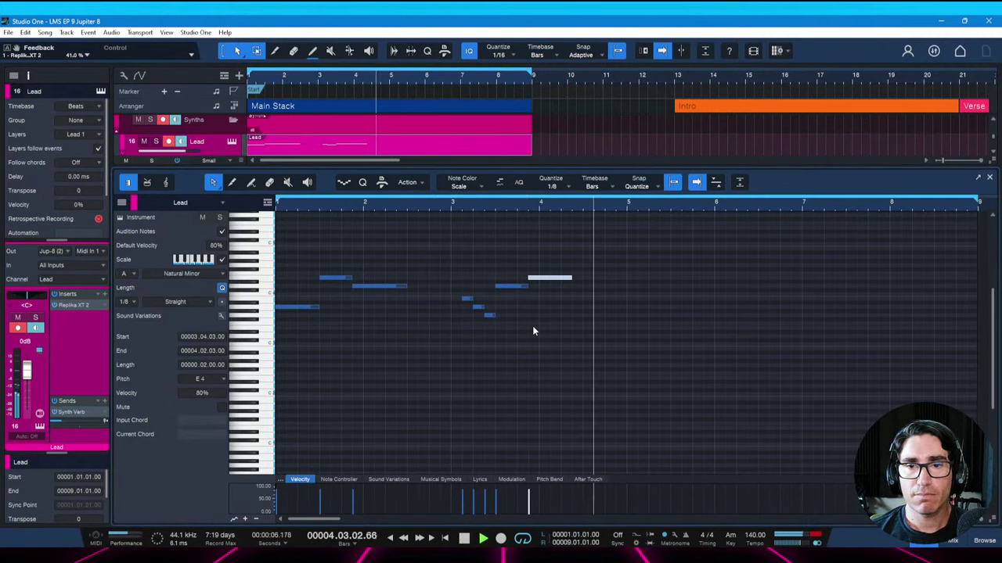
pyautogui.press('space')
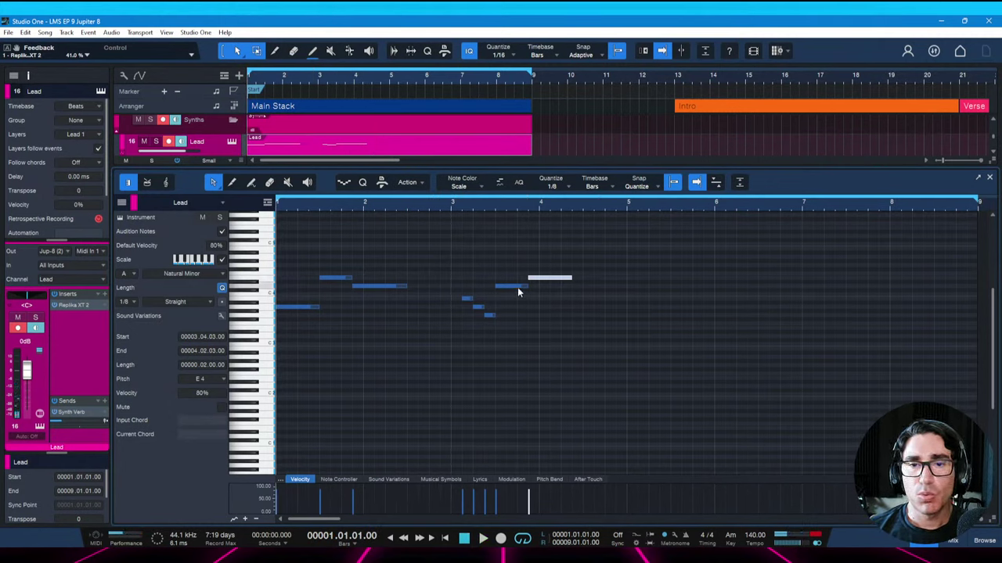
# Add an A3 note at 4.3.1 with a length of 0.1.2 and play the phrase from bar 3
pyautogui.click(521, 286)
pyautogui.click(549, 276)
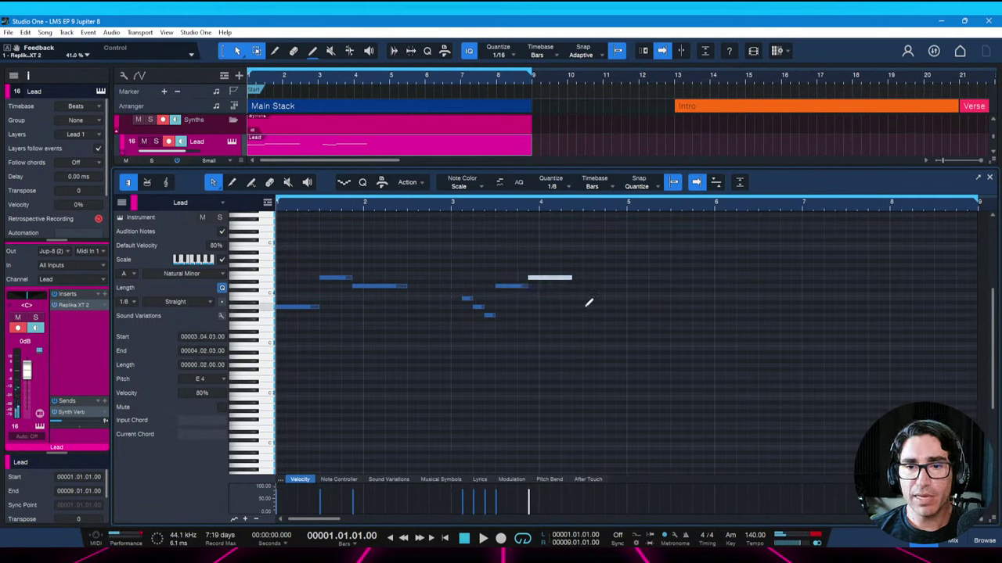
pyautogui.moveTo(585, 306); pyautogui.dragTo(615, 304)
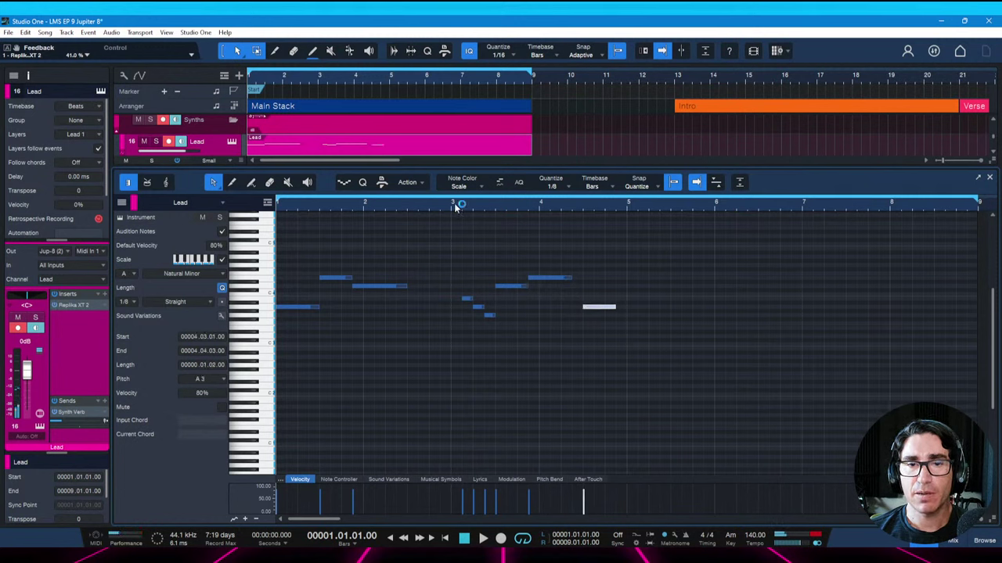
pyautogui.click(461, 206)
pyautogui.click(452, 333)
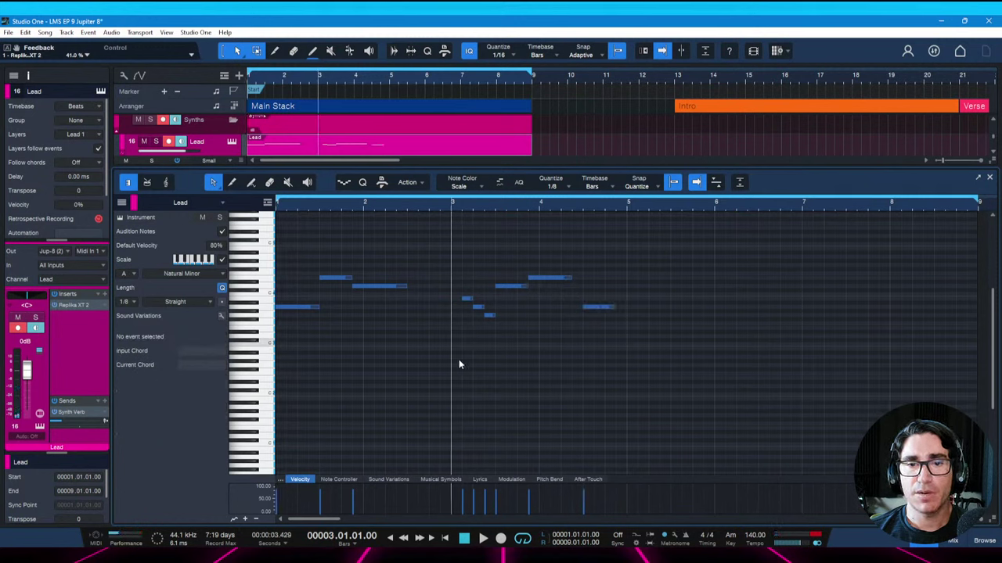
pyautogui.press('space')
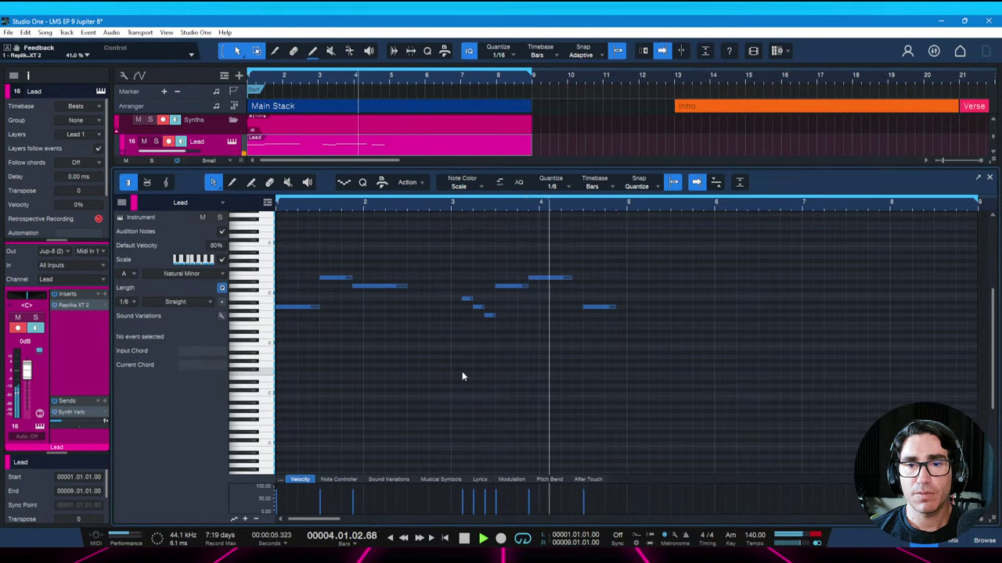
pyautogui.press('space')
# Move the A3 note to 4.2.1, shorten the preceding E4 note to 0.1.2 and play the phrase from bar 3
pyautogui.moveTo(591, 308); pyautogui.dragTo(573, 316)
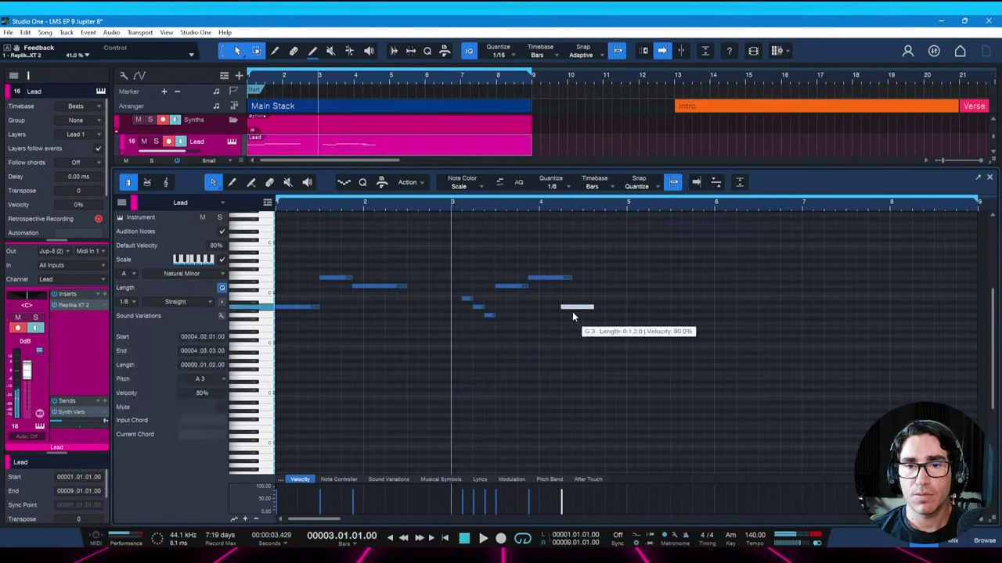
pyautogui.click(570, 279)
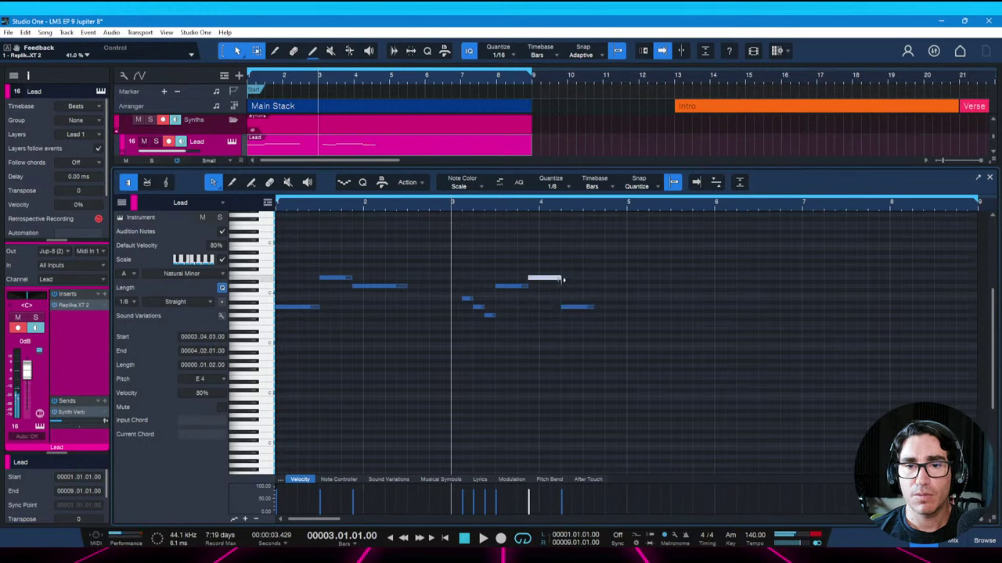
pyautogui.press('space')
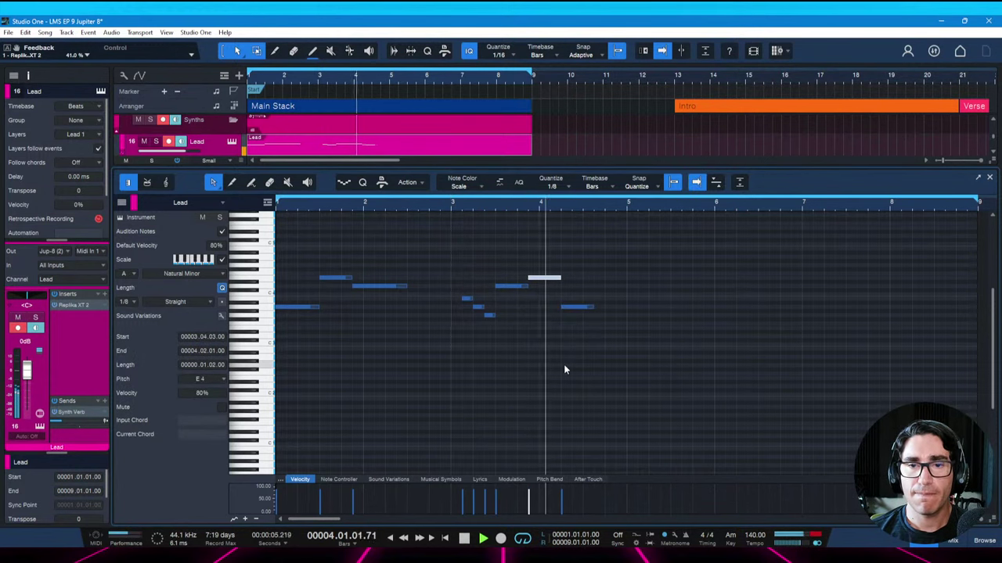
pyautogui.press('space')
pyautogui.press('space')
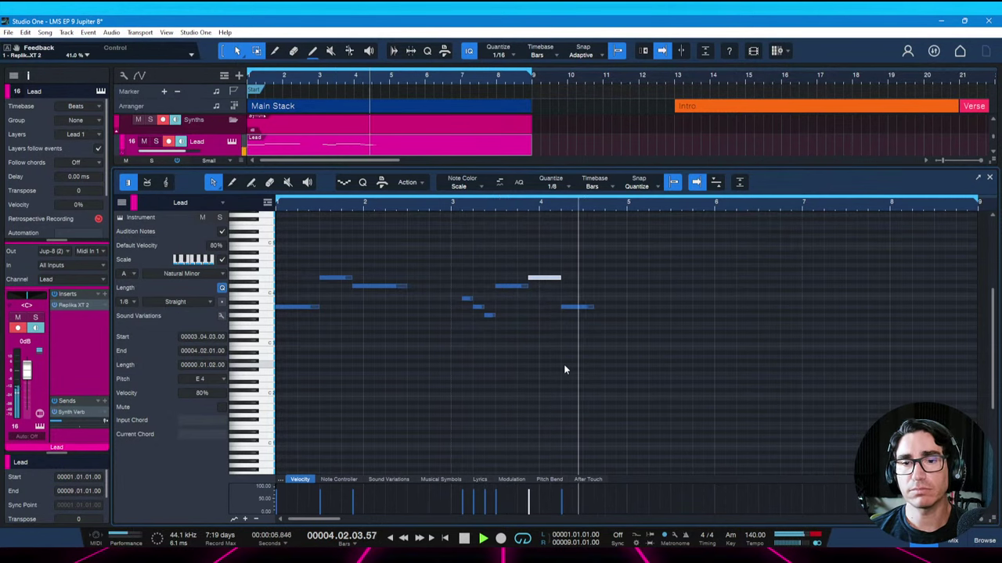
pyautogui.press('space')
# Lengthen the A3 note at 4.2.1 to two beats, play from bar 3 and save the song
pyautogui.moveTo(593, 307); pyautogui.dragTo(603, 308)
pyautogui.press('space')
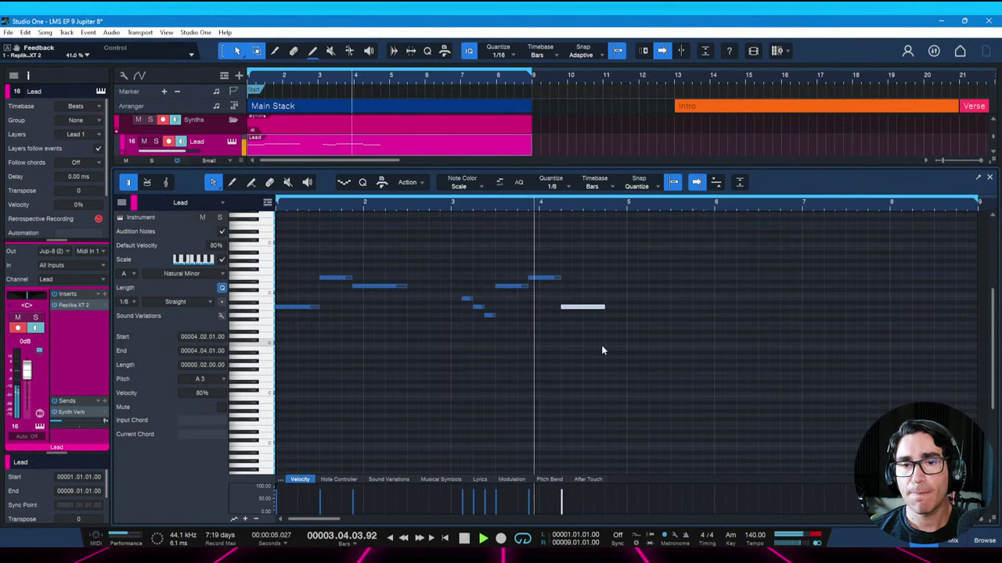
pyautogui.press('space')
pyautogui.hotkey('ctrl', 's')
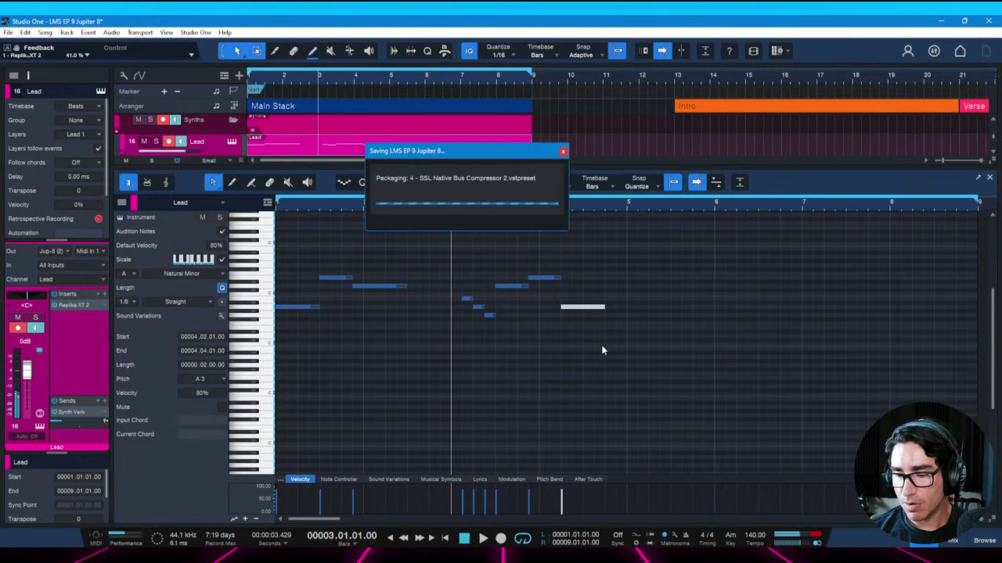
# Play the Lead phrase from bar 3, and the whole stack from the start of the song
pyautogui.press('space')
pyautogui.press('space')
pyautogui.press('Home')
pyautogui.press('space')
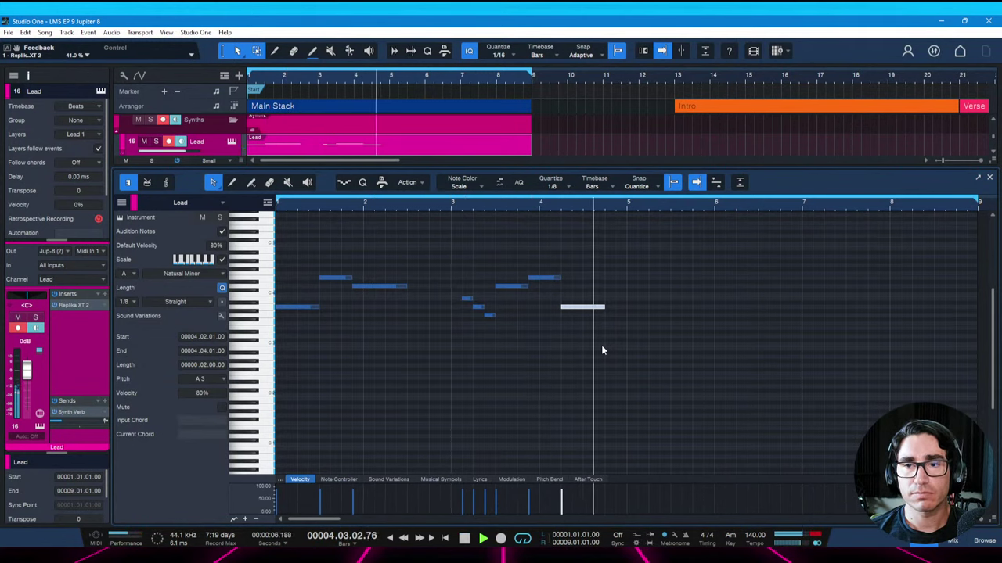
pyautogui.press('space')
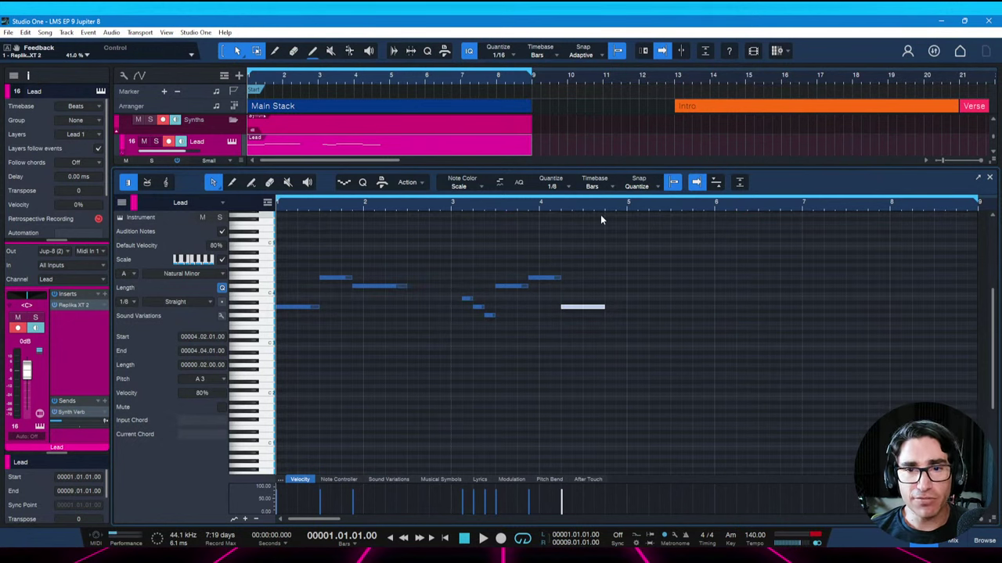
# Duplicate all the Lead notes into bars 5 to 8 and play the copied melody from bar 5
pyautogui.hotkey('ctrl', 'a')
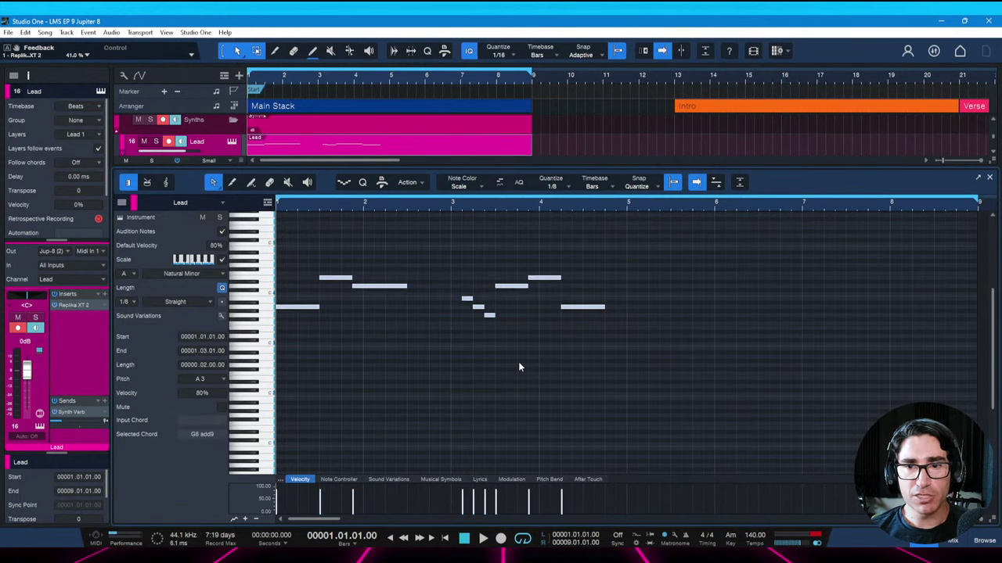
pyautogui.hotkey('ctrl', 'd')
pyautogui.click(709, 333)
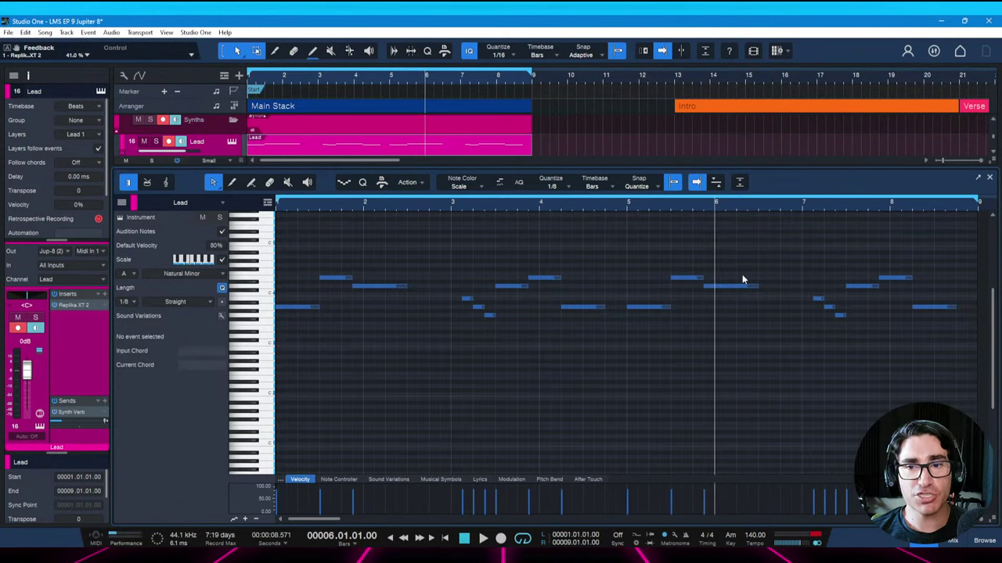
pyautogui.click(625, 206)
pyautogui.press('space')
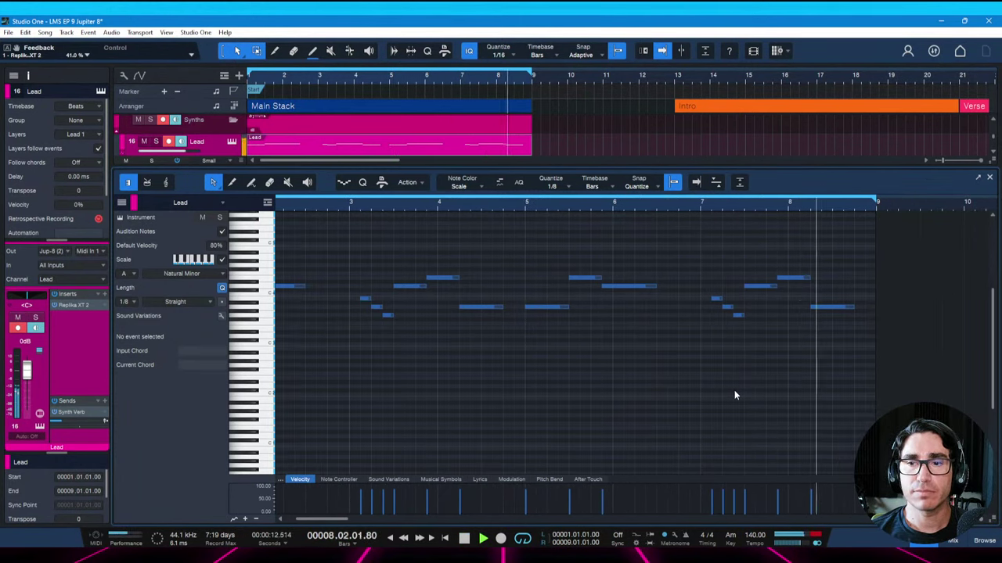
pyautogui.press('space')
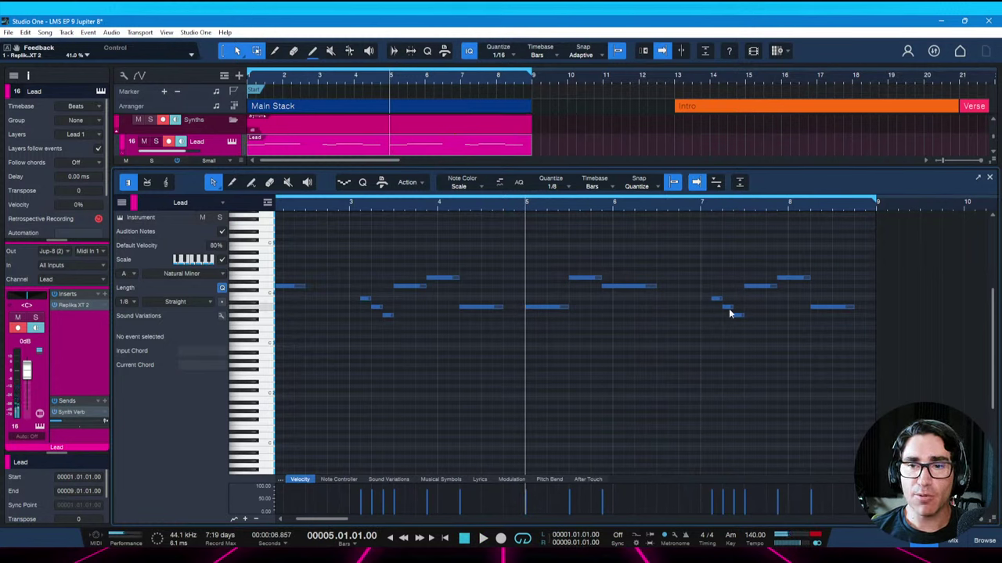
# Raise the A3 note at 7.2.1 to C4
pyautogui.click(727, 308)
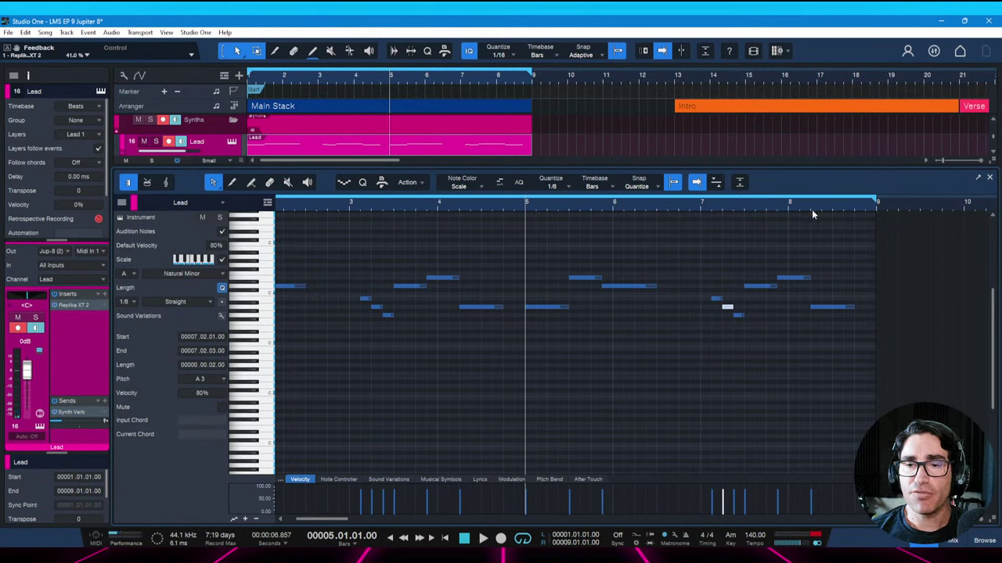
pyautogui.hotkey('alt', 'Up')
pyautogui.hotkey('alt', 'Up')
pyautogui.hotkey('alt', 'Up')
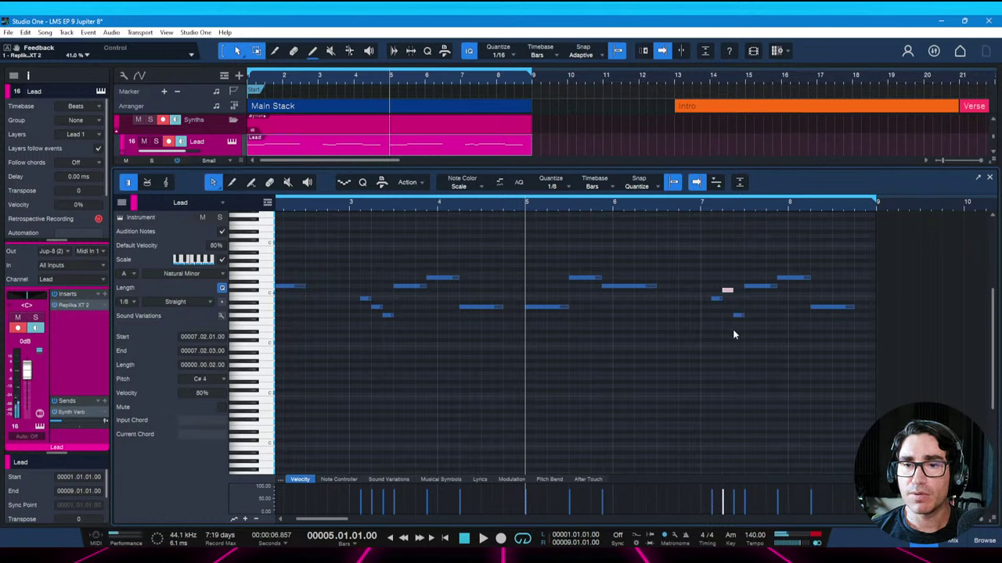
pyautogui.hotkey('alt', 'Down')
# Raise the G3 note at 7.2.3 to D4 and play the Lead from bar 5
pyautogui.press('Right')
pyautogui.hotkey('alt', 'Up')
pyautogui.hotkey('alt', 'Up')
pyautogui.hotkey('alt', 'Up')
pyautogui.hotkey('alt', 'Up')
pyautogui.hotkey('alt', 'Up')
pyautogui.hotkey('alt', 'Up')
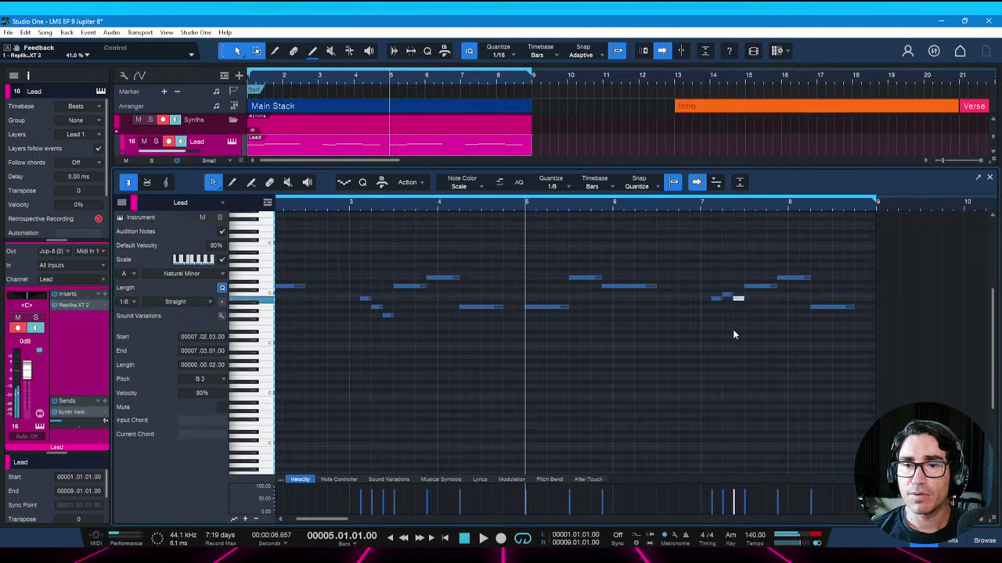
pyautogui.press('space')
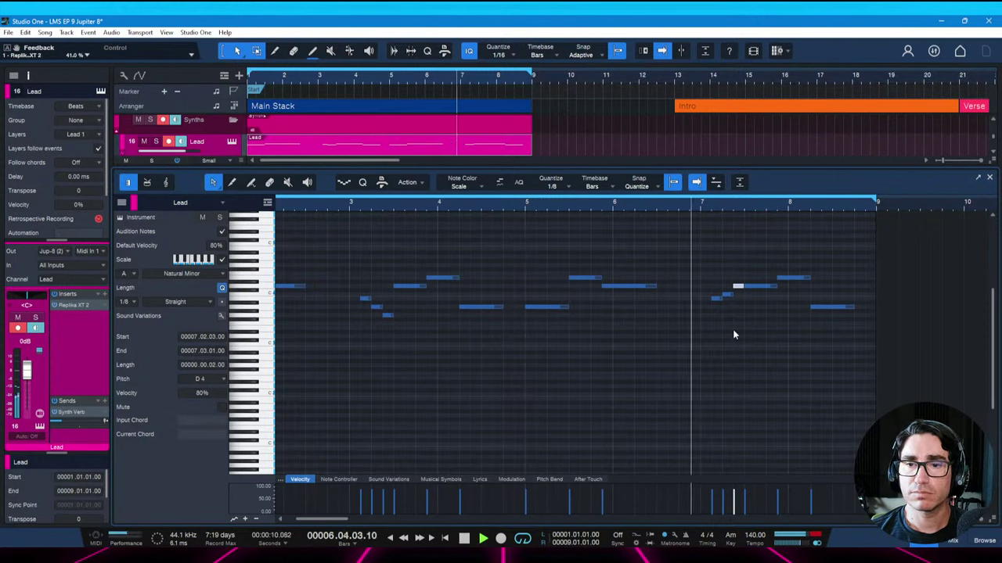
pyautogui.press('space')
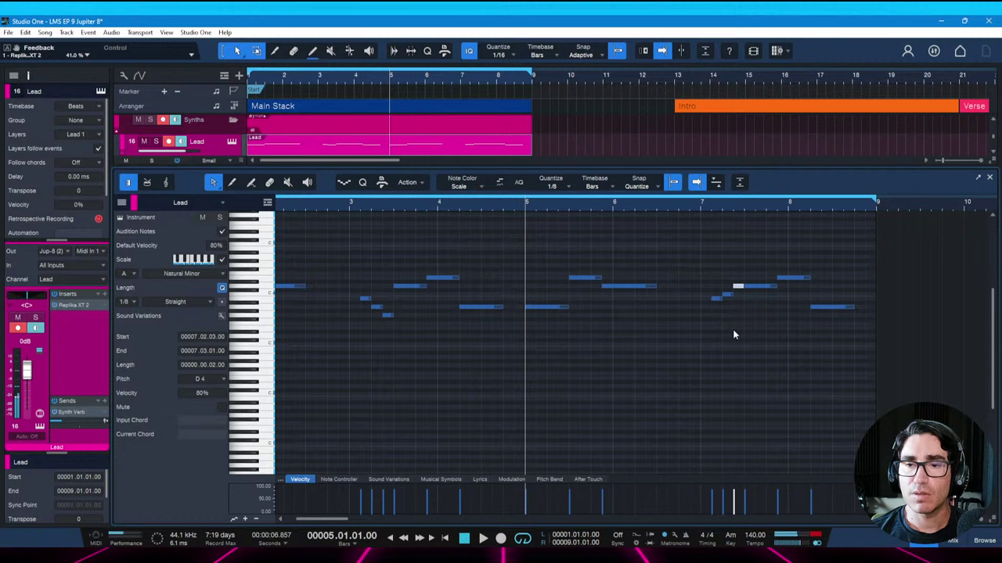
# Raise the note at 7.2.1 to D4 and the note at 7.2.3 to E4, and play the Lead from bar 5
pyautogui.hotkey('alt', 'Down')
pyautogui.hotkey('alt', 'Up')
pyautogui.hotkey('alt', 'Up')
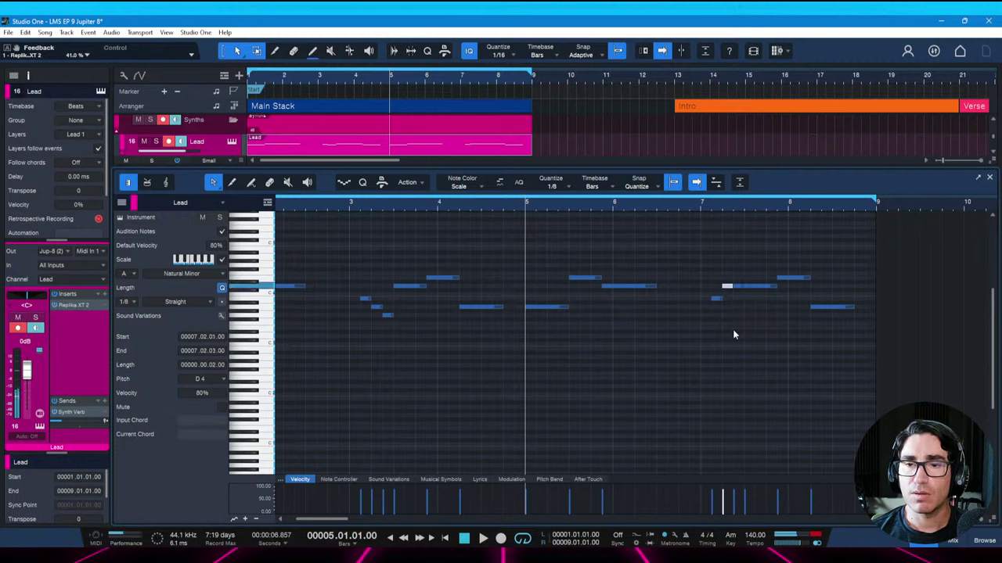
pyautogui.hotkey('alt', 'Up')
pyautogui.press('space')
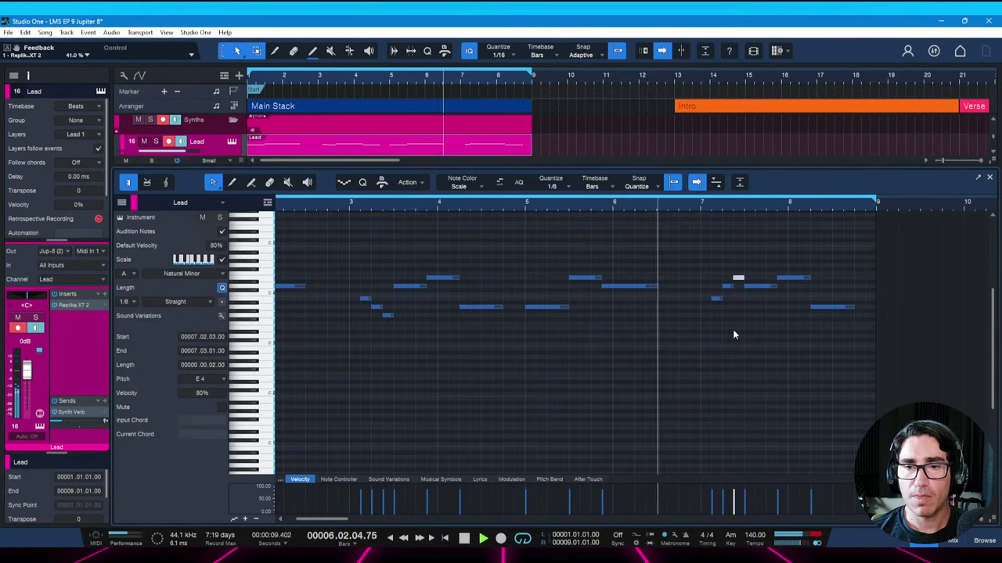
# Raise the note at 7.3.1 to G4 and play the Lead from bar 5
pyautogui.press('space')
pyautogui.press('Right')
pyautogui.hotkey('alt', 'Up')
pyautogui.hotkey('alt', 'Up')
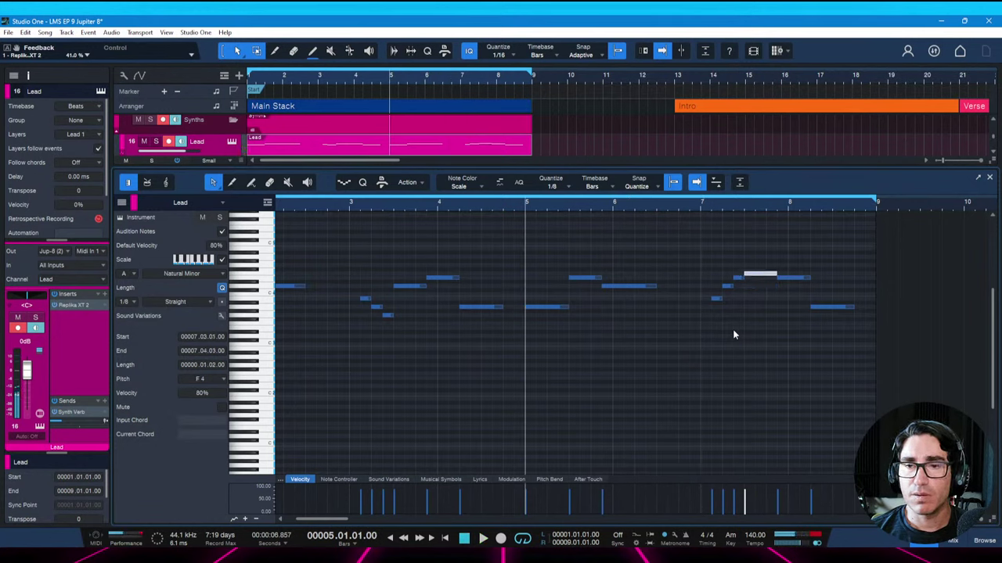
pyautogui.hotkey('alt', 'Up')
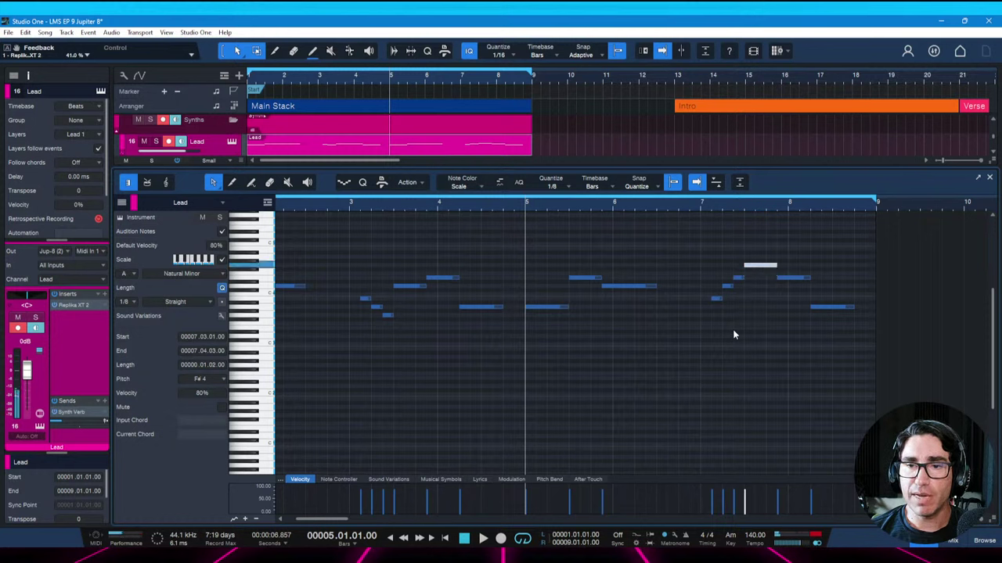
pyautogui.press('space')
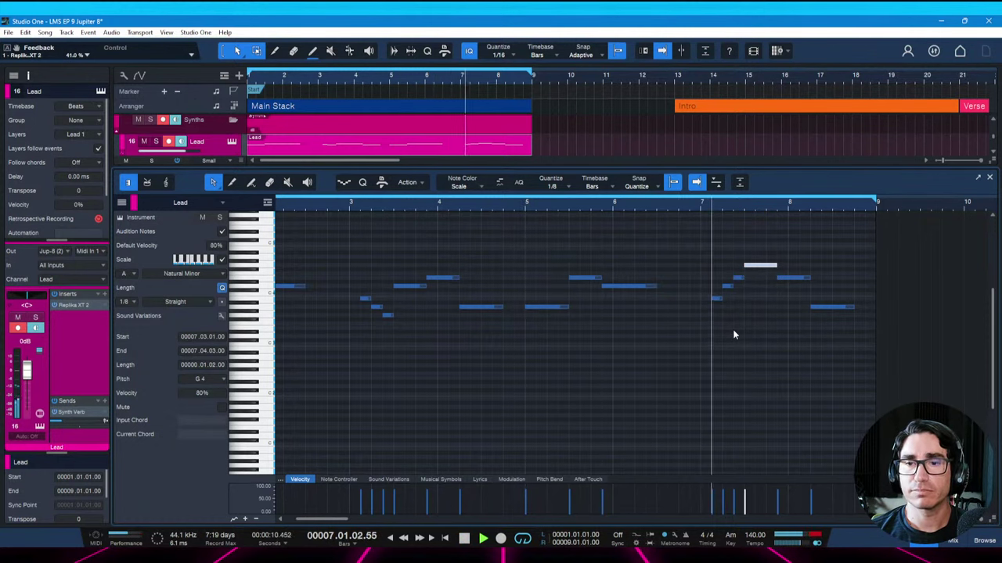
pyautogui.press('space')
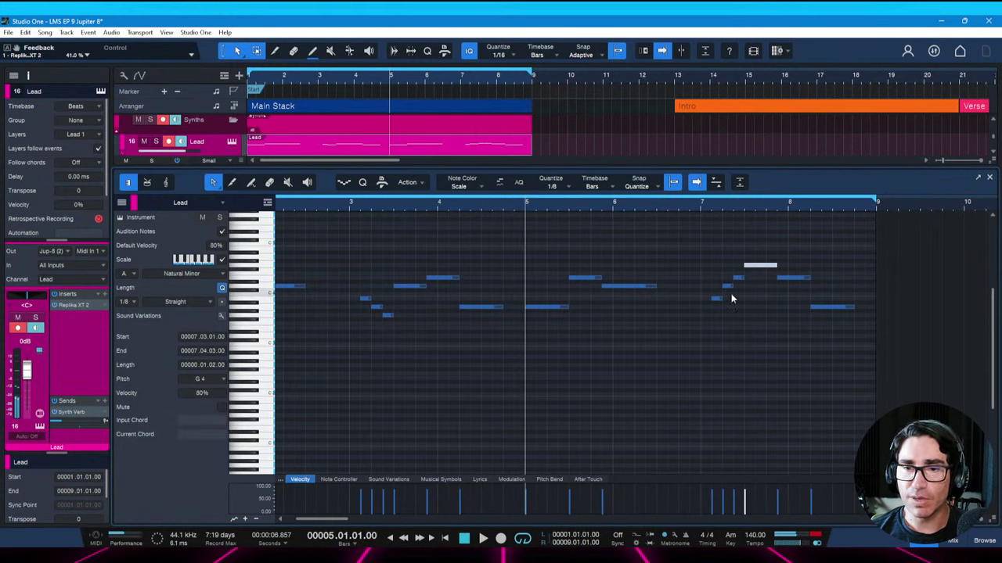
pyautogui.press('space')
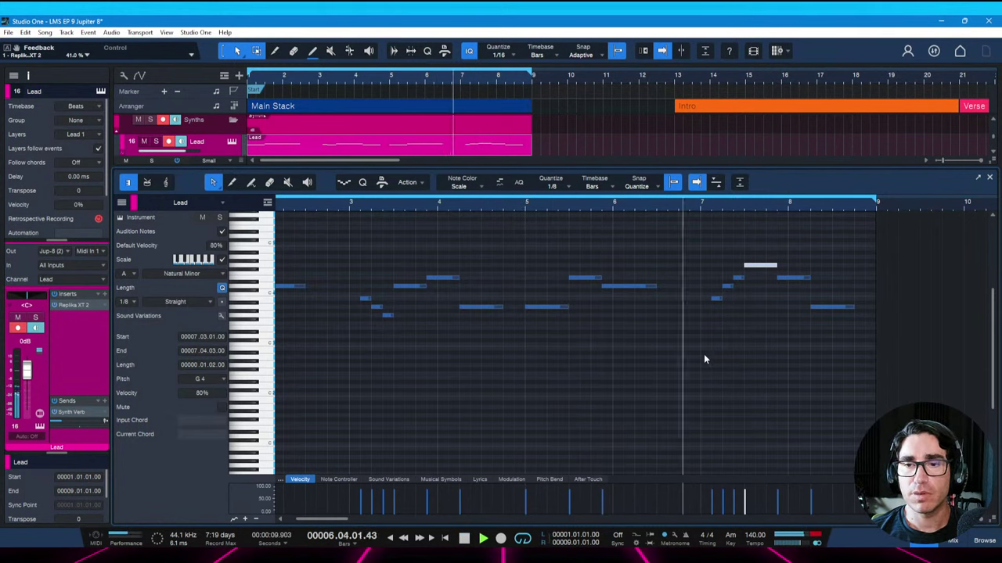
pyautogui.press('space')
# Delete all the Lead notes in bars 7 and 8, save the song and play from bar 5
pyautogui.moveTo(700, 246); pyautogui.dragTo(864, 345)
pyautogui.press('Delete')
pyautogui.press('space')
pyautogui.hotkey('ctrl', 's')
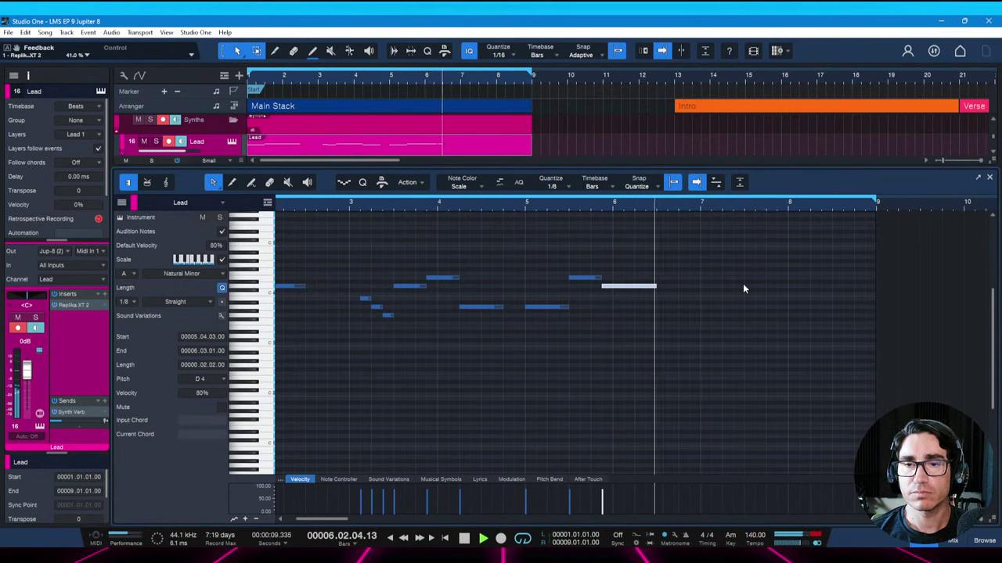
pyautogui.press('space')
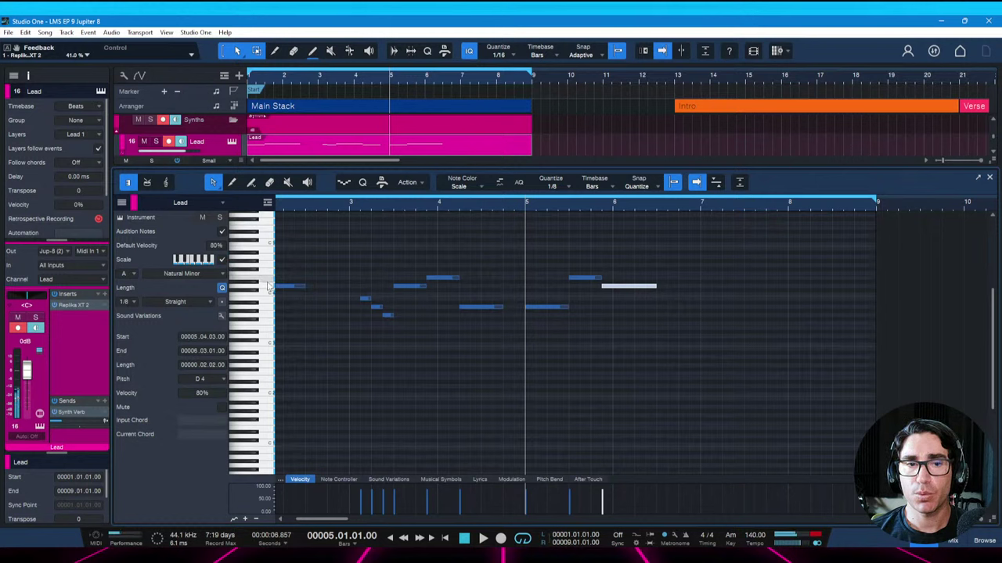
# Add an E4 note one beat long at 7.1.1 and set playback to start at bar 7
pyautogui.click(703, 278)
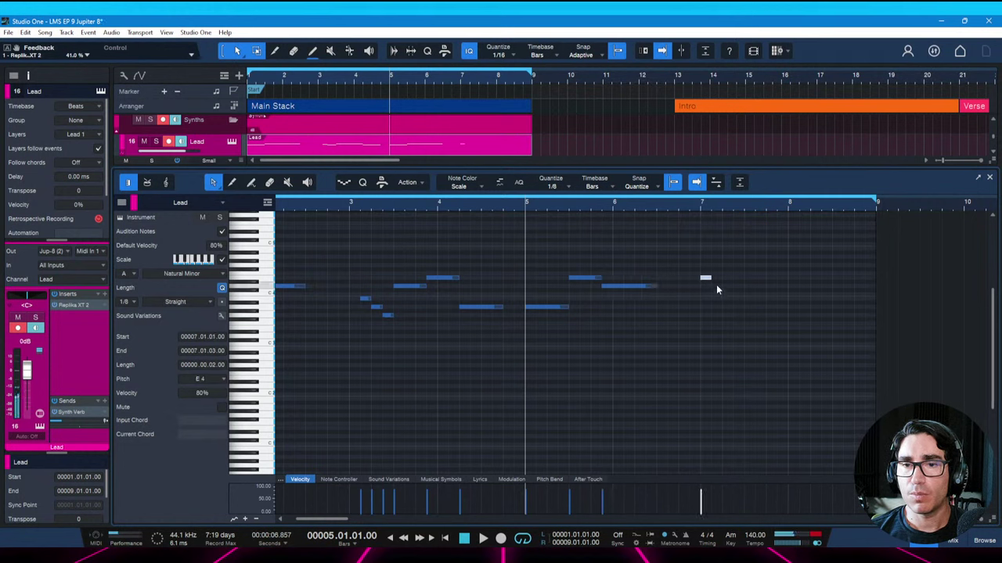
pyautogui.moveTo(717, 280); pyautogui.dragTo(722, 279)
pyautogui.click(699, 206)
pyautogui.press('space')
pyautogui.press('space')
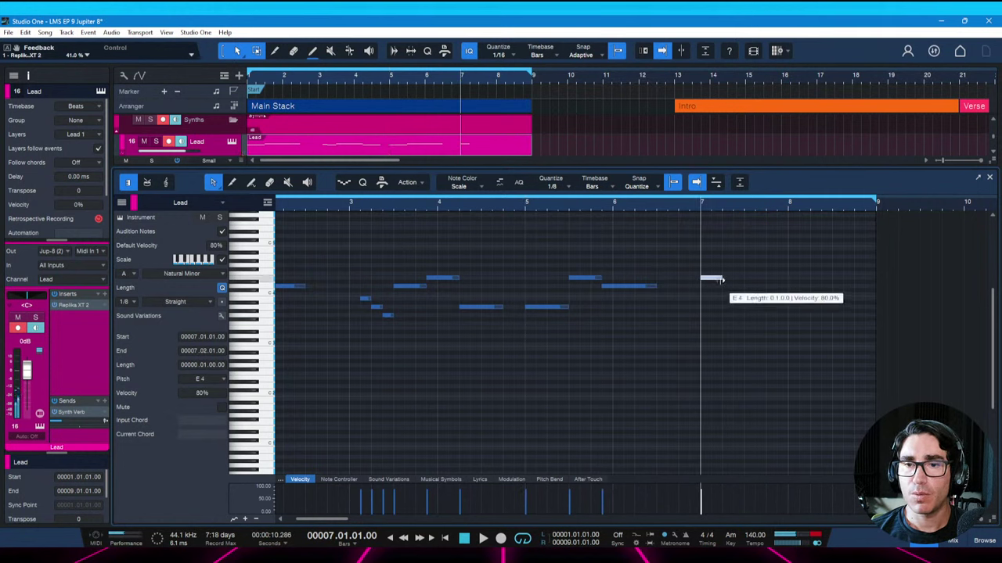
# Split the E4 note at 7.1.3, move its second half to D4 at 7.2.1, and play from bar 7
pyautogui.keyDown('alt'); pyautogui.click(711, 277); pyautogui.keyUp('alt')
pyautogui.hotkey('alt', 'Down')
pyautogui.hotkey('alt', 'Down')
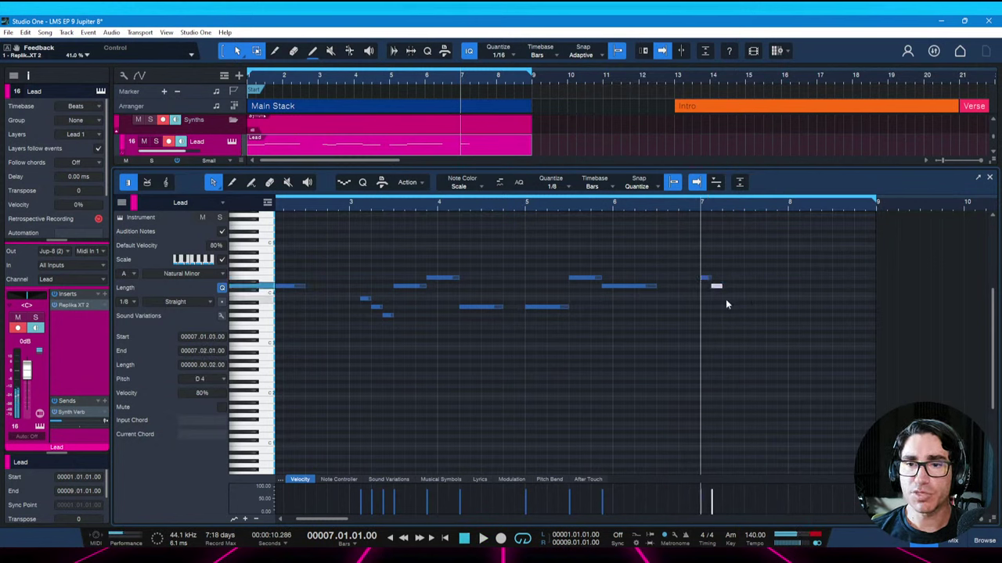
pyautogui.hotkey('alt', 'Right')
pyautogui.press('space')
pyautogui.press('space')
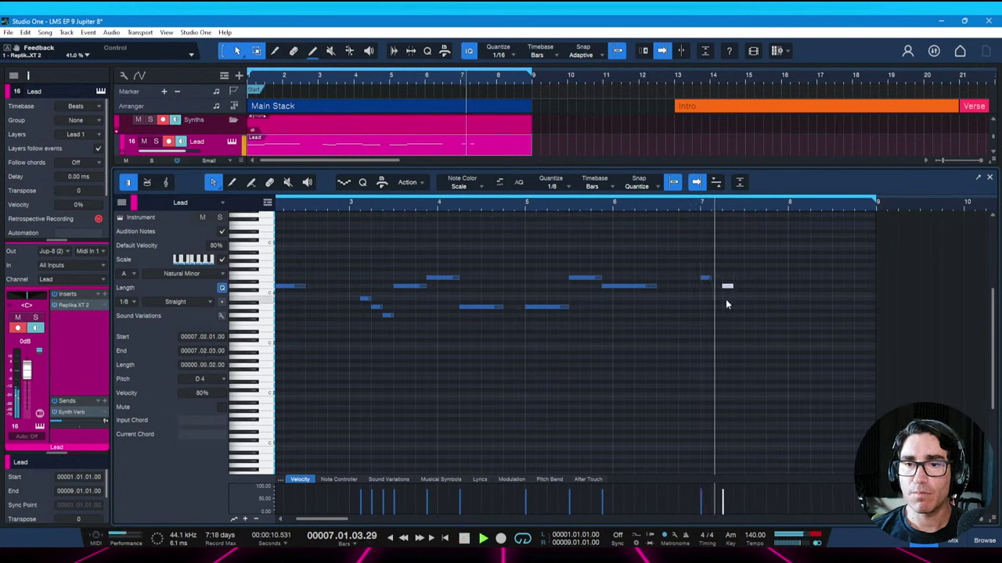
# Add an eighth-note E4 at 7.3.1 and play the Lead from bar 7
pyautogui.press('space')
pyautogui.press('space')
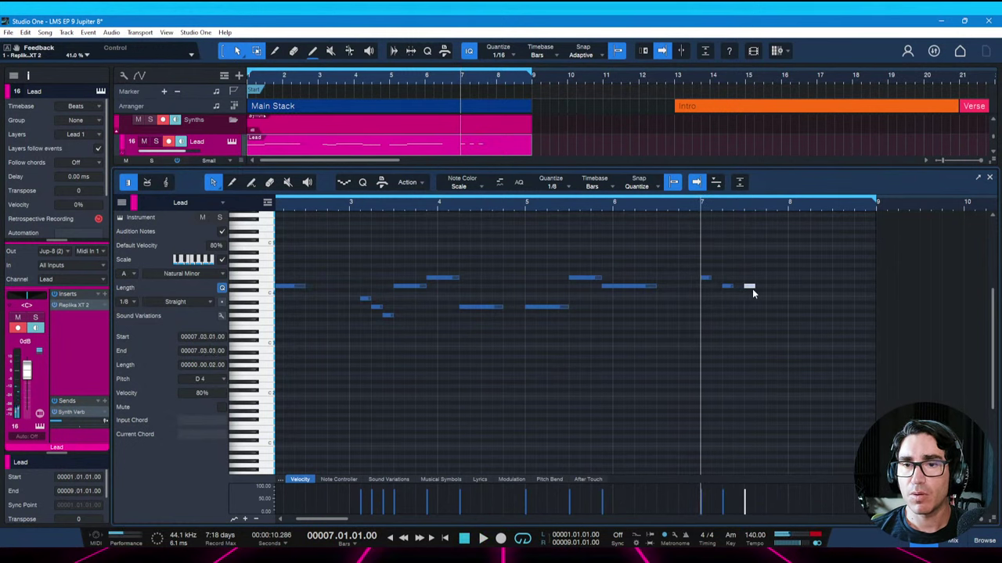
pyautogui.press('d')
pyautogui.press('space')
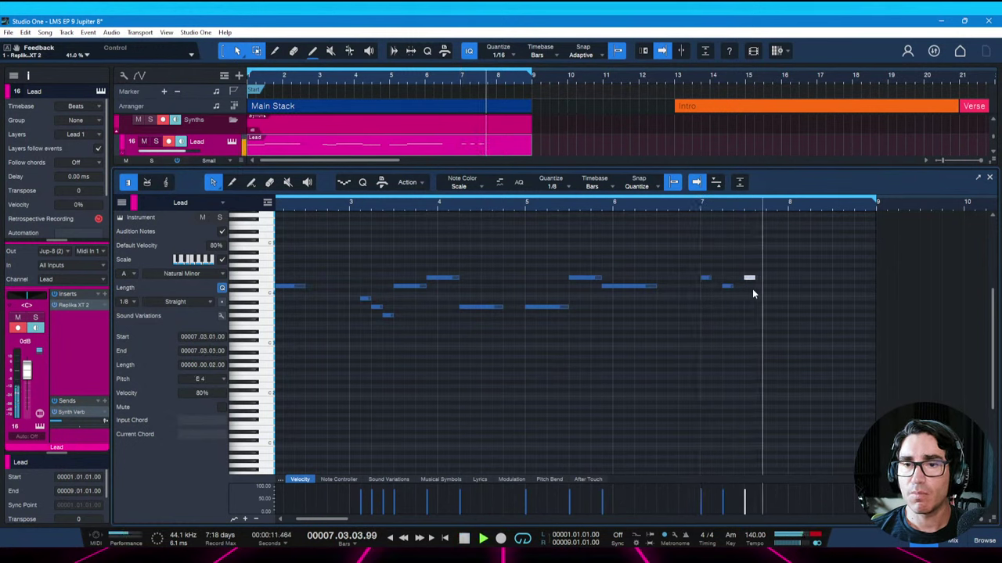
pyautogui.press('space')
# Add an eighth-note D4 at 7.3.3, play the Lead from bar 7 and save the song
pyautogui.press('Down')
pyautogui.press('space')
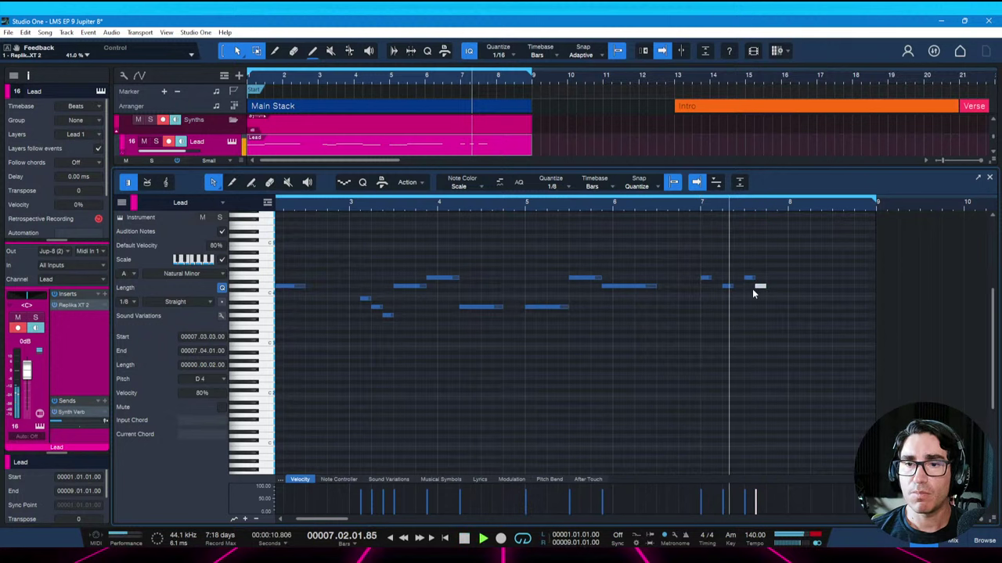
pyautogui.press('space')
pyautogui.press('space')
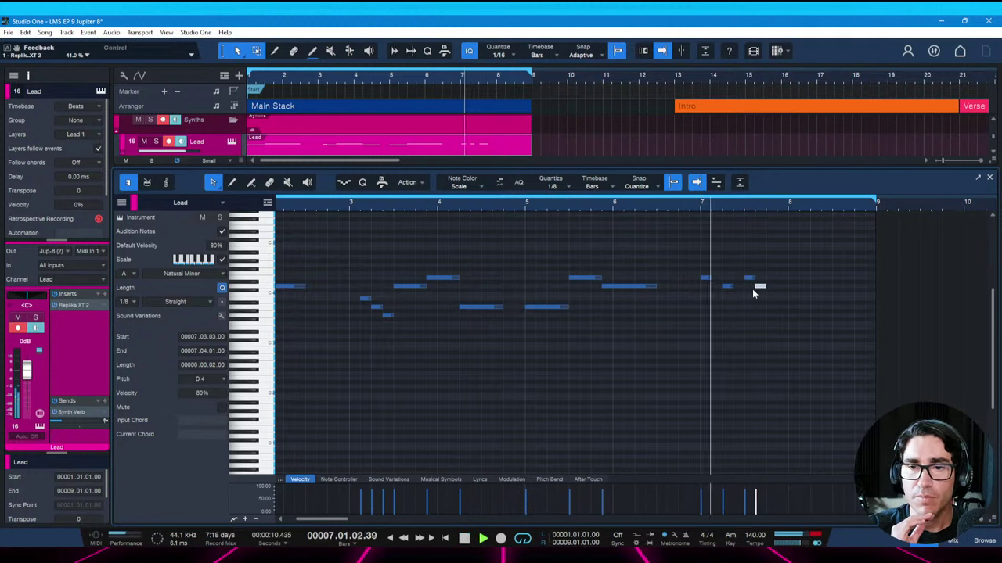
pyautogui.press('space')
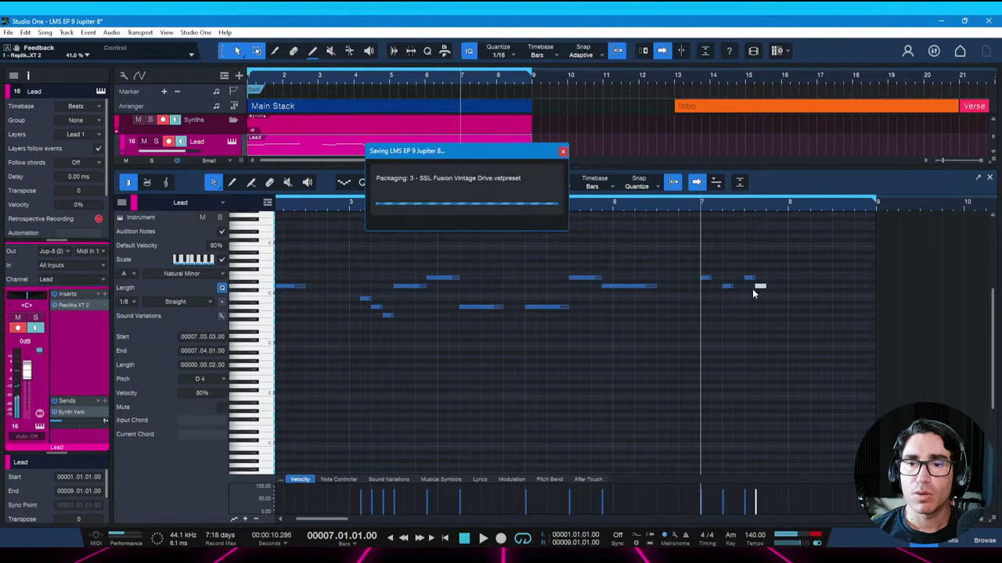
# Play the new phrase from bar 7 and audition pitches around D4 and E4 to find its continuation
pyautogui.press('space')
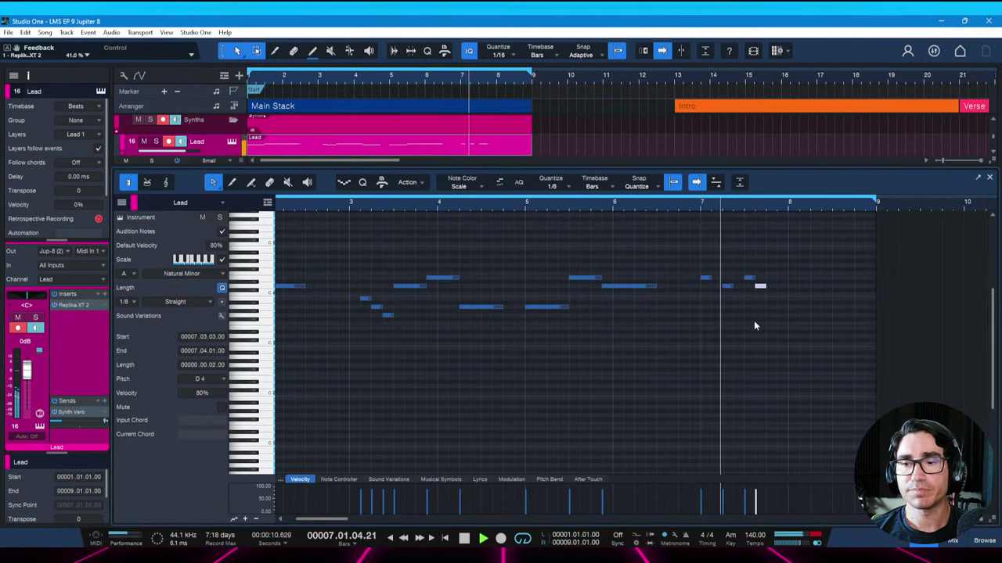
pyautogui.press('space')
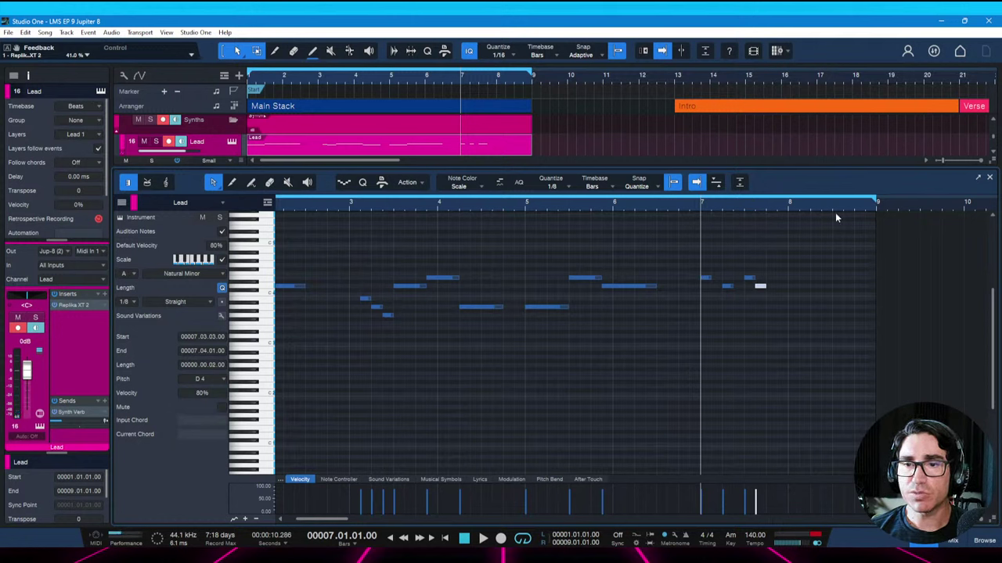
pyautogui.press('space')
pyautogui.press('space')
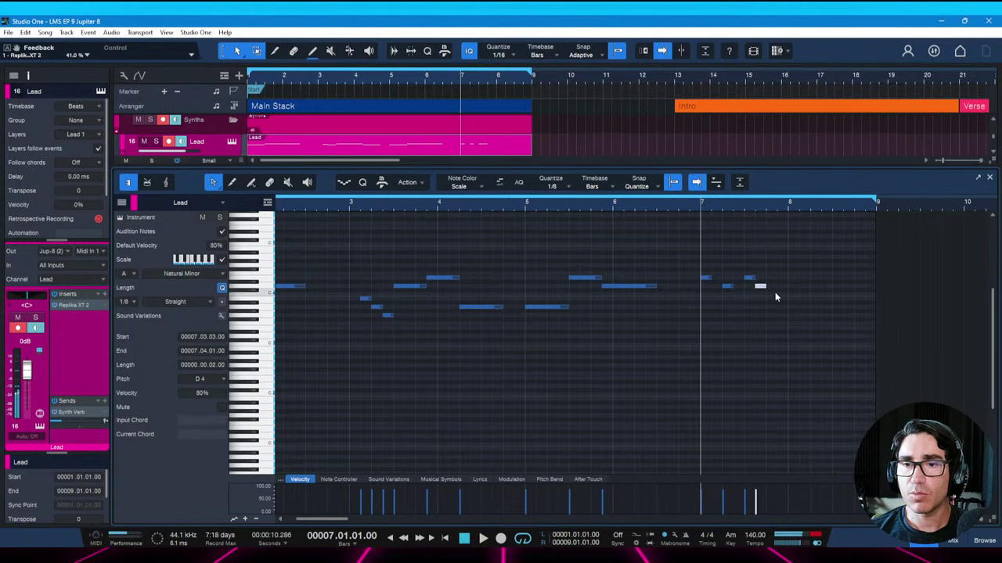
pyautogui.click(268, 288)
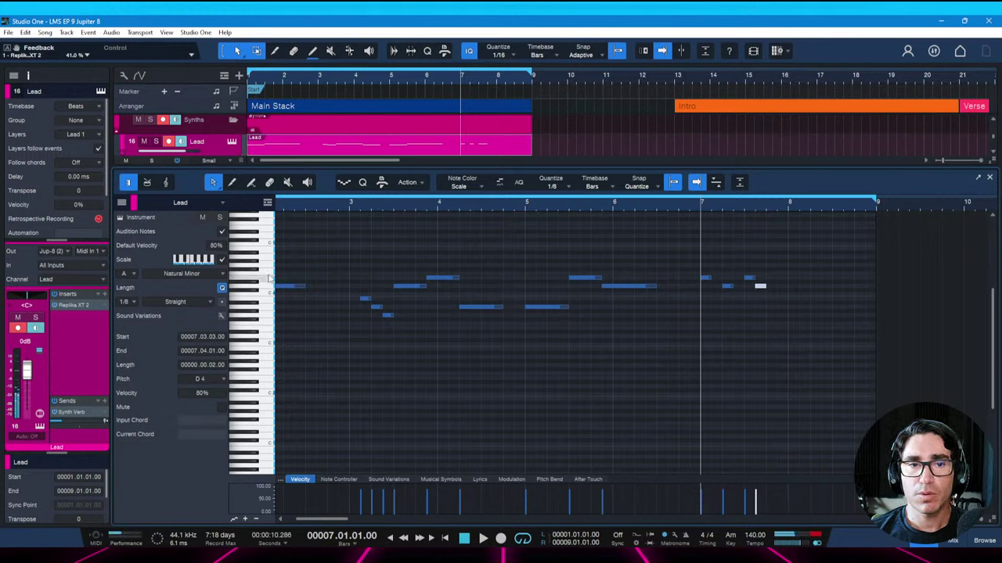
pyautogui.press('space')
pyautogui.press('space')
# Add a one-beat G4 at 7.4.1 and an A4 from 8.1.1 to 8.3.3, and play from bar 7
pyautogui.click(770, 264)
pyautogui.moveTo(785, 266); pyautogui.dragTo(845, 255)
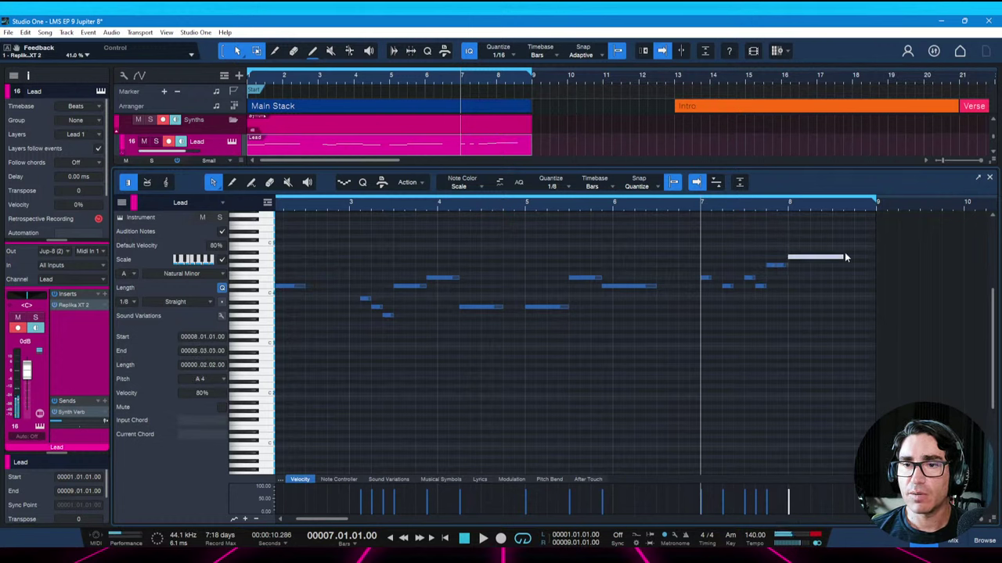
pyautogui.press('space')
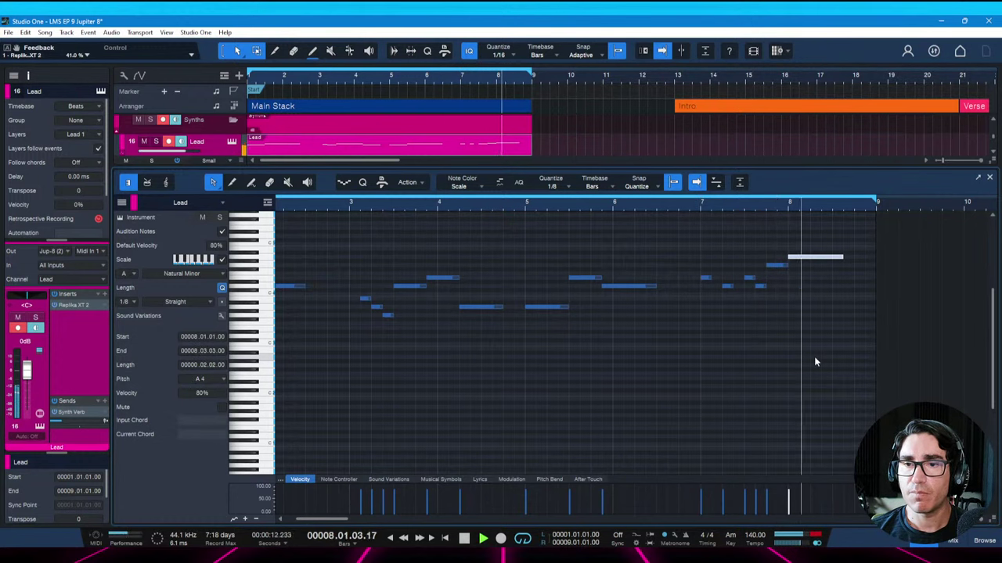
pyautogui.press('space')
pyautogui.press('space')
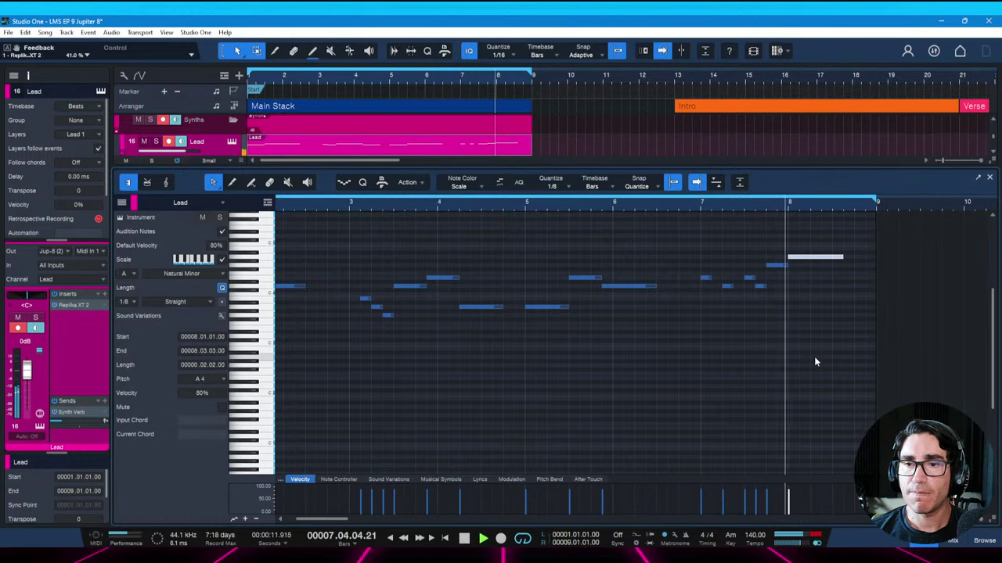
pyautogui.press('space')
# Move the G4 note to 7.4.3 and the A4 note to 8.2.1, and play the Lead from bar 7
pyautogui.moveTo(768, 267); pyautogui.dragTo(829, 258)
pyautogui.press('space')
pyautogui.press('space')
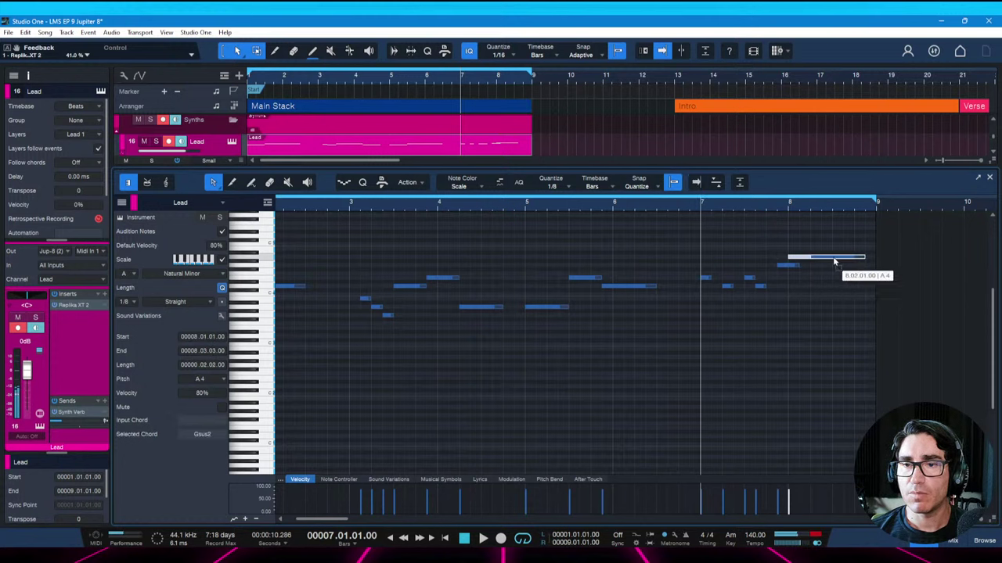
pyautogui.press('space')
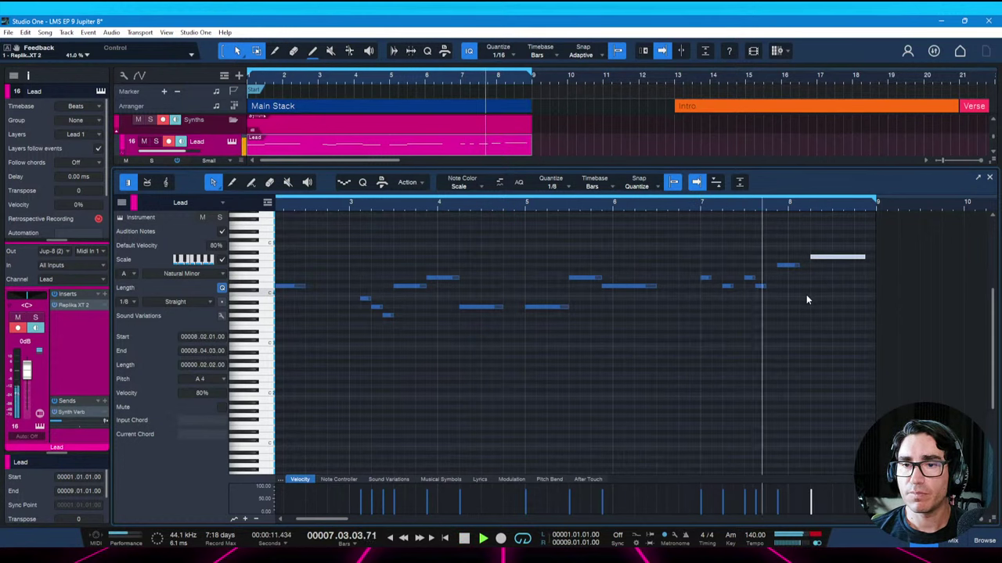
pyautogui.press('space')
# Lengthen the G4 note at 7.4.3 to end at 8.2.1 and play the Lead from bar 7
pyautogui.moveTo(798, 266); pyautogui.dragTo(811, 268)
pyautogui.press('space')
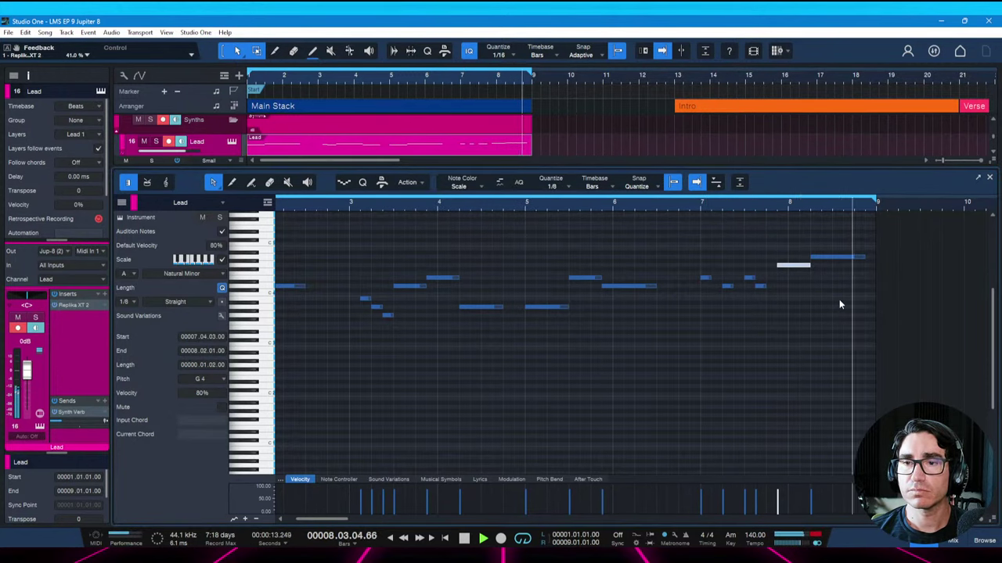
pyautogui.press('space')
# Extend the A4 note at 8.2.1 to the end of bar 8 and raise it to C5
pyautogui.moveTo(864, 257); pyautogui.dragTo(874, 260)
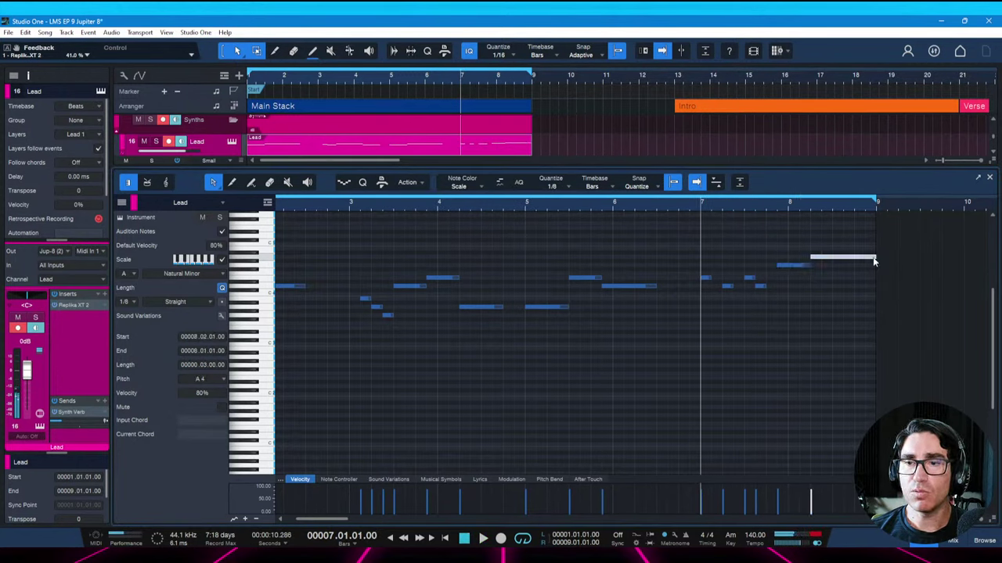
pyautogui.press('Up')
pyautogui.press('Up')
pyautogui.press('Up')
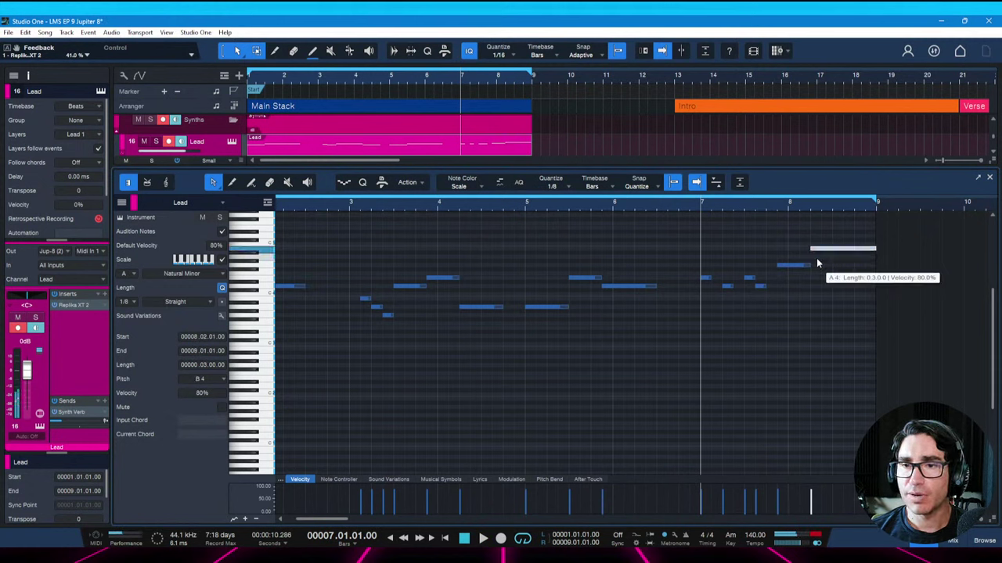
pyautogui.press('space')
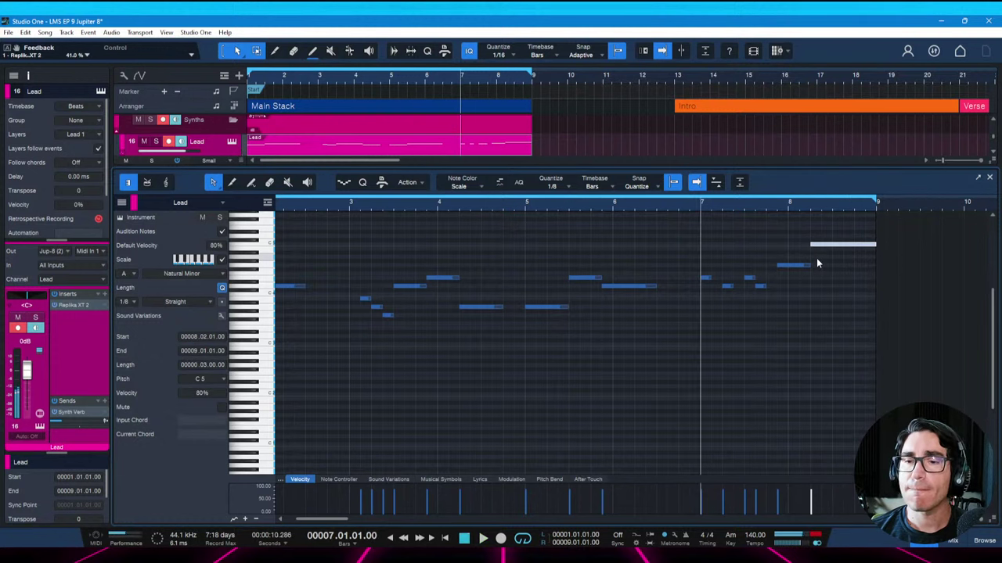
# Raise the G4 note at 7.4.3 to B4 and play the Lead from bar 7 and from bar 1
pyautogui.press('Left')
pyautogui.press('Up')
pyautogui.press('Up')
pyautogui.press('Up')
pyautogui.press('Up')
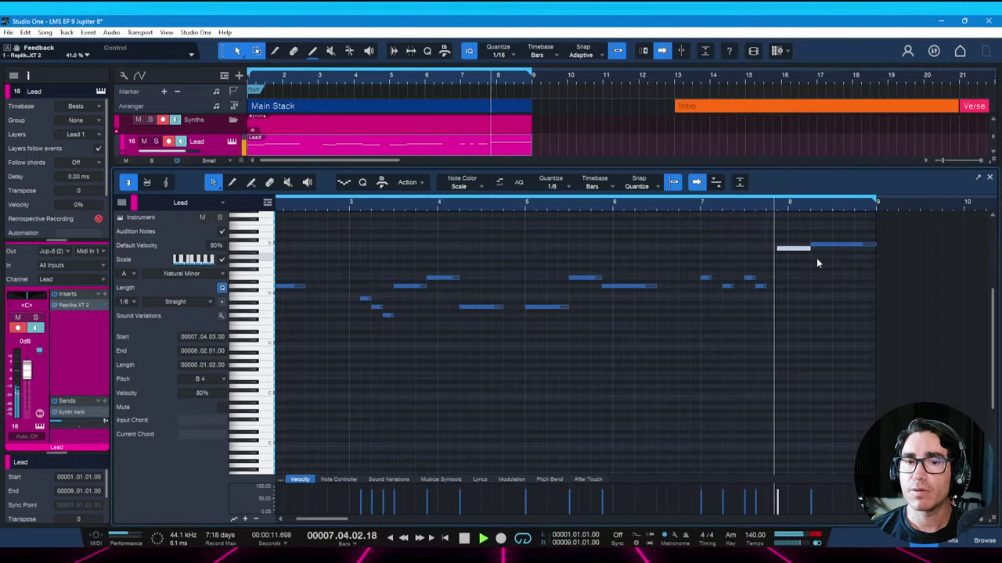
pyautogui.press('space')
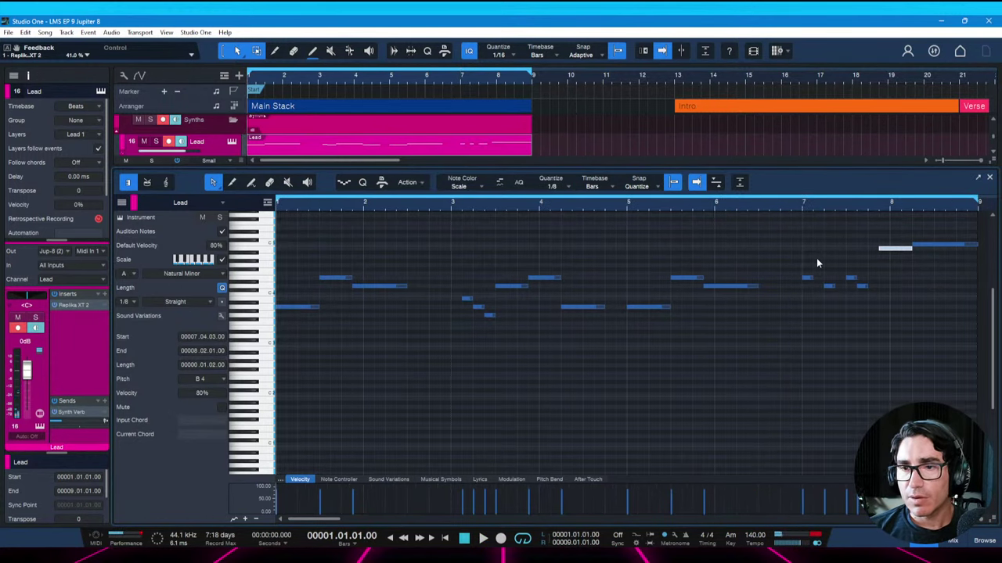
pyautogui.press('space')
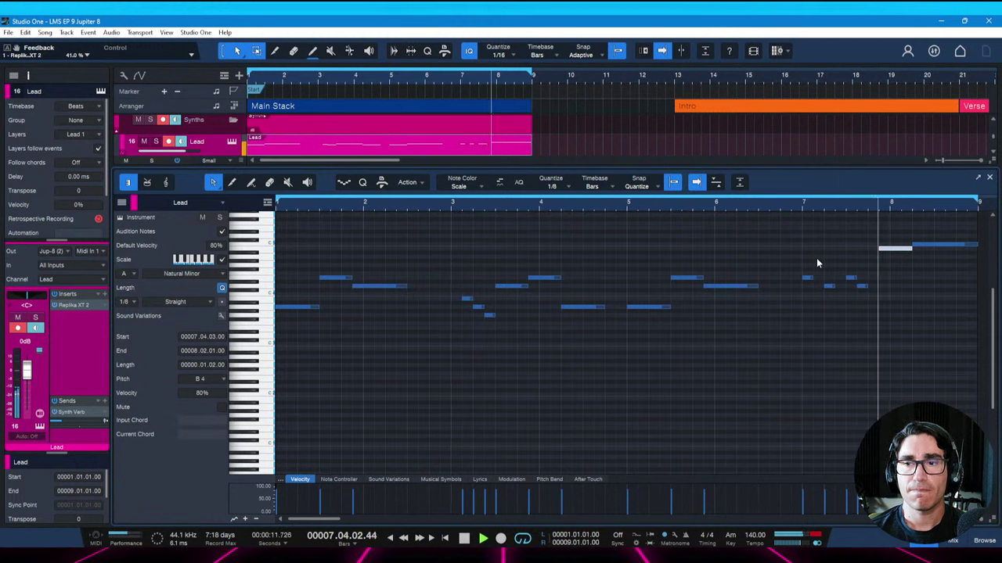
pyautogui.press('space')
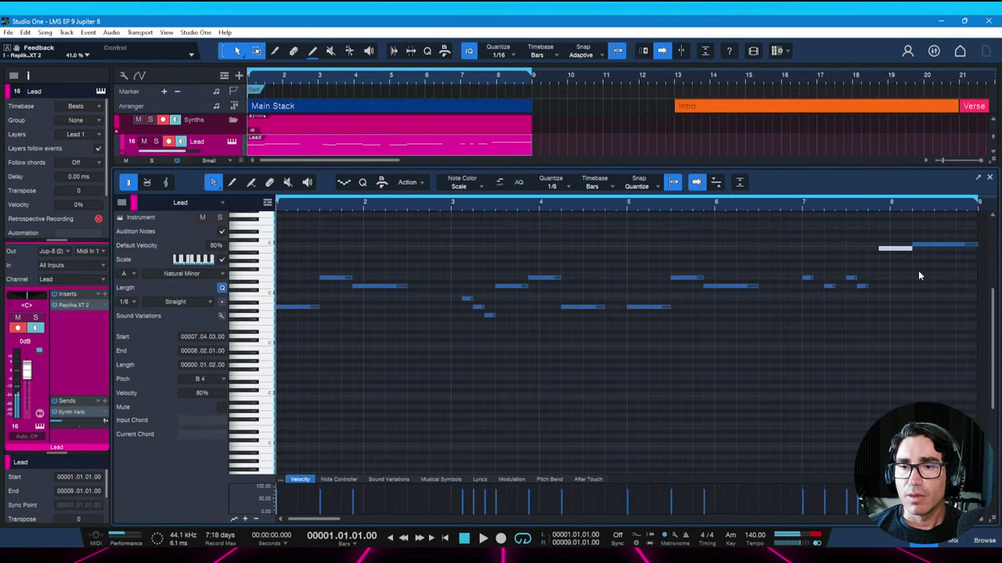
# Lower the B4 note at 7.4.3 in the Lead to G4
pyautogui.click(921, 275)
pyautogui.click(884, 250)
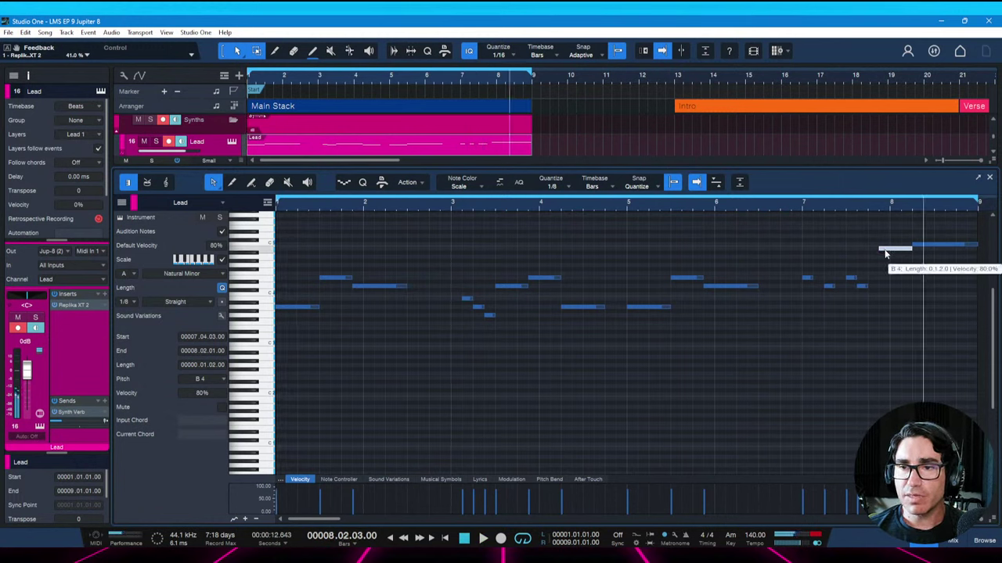
pyautogui.press('Down')
pyautogui.press('Down')
pyautogui.press('Down')
pyautogui.press('Down')
# Lower the C5 note at 8.2.1 to G#4 and play the Lead from bar 7
pyautogui.click(931, 246)
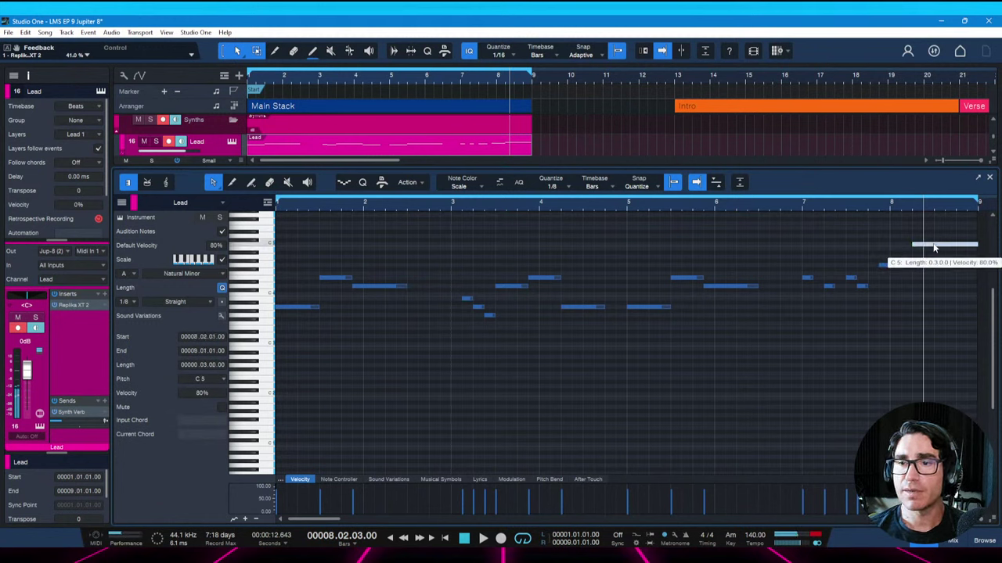
pyautogui.press('Down')
pyautogui.press('Down')
pyautogui.press('Down')
pyautogui.press('Down')
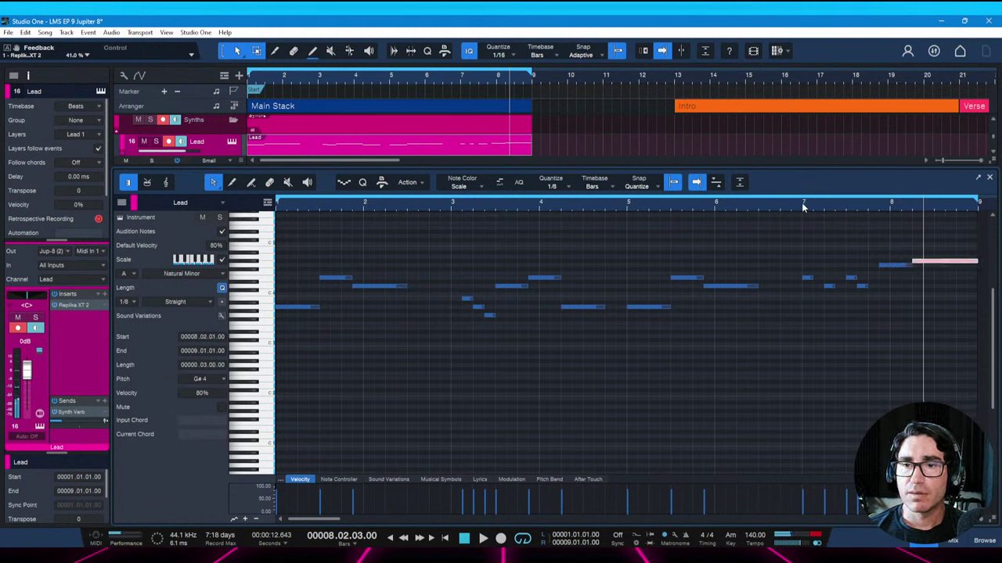
pyautogui.click(802, 205)
pyautogui.press('space')
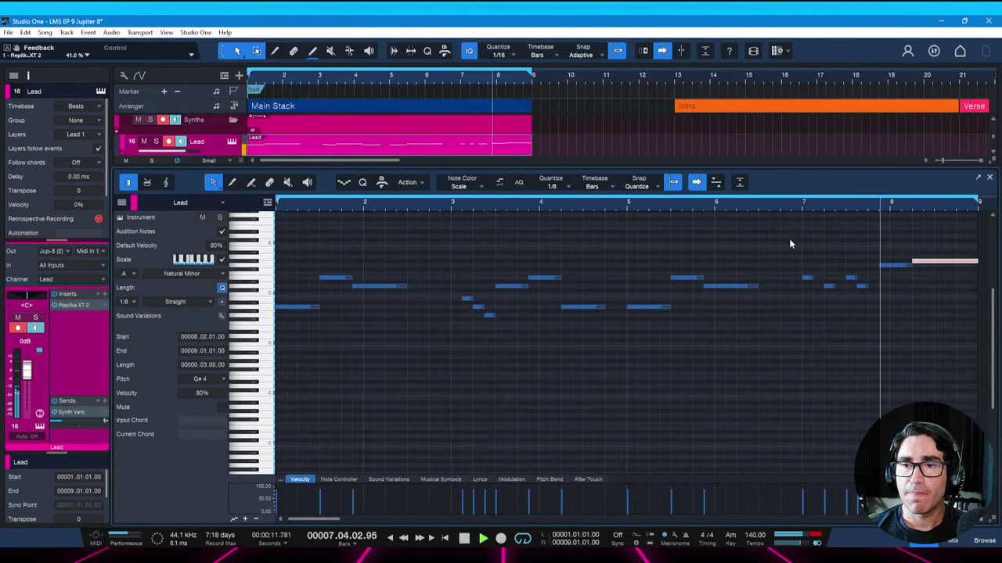
pyautogui.press('space')
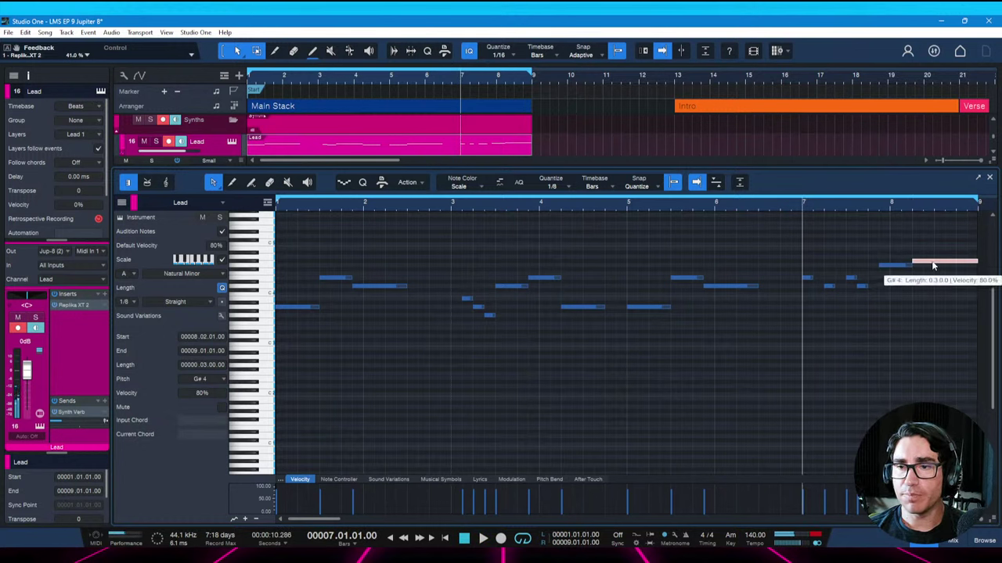
# Raise the G#4 note at 8.2.1 to A4 and play the ending from bar 7
pyautogui.moveTo(933, 266); pyautogui.dragTo(931, 261)
pyautogui.press('space')
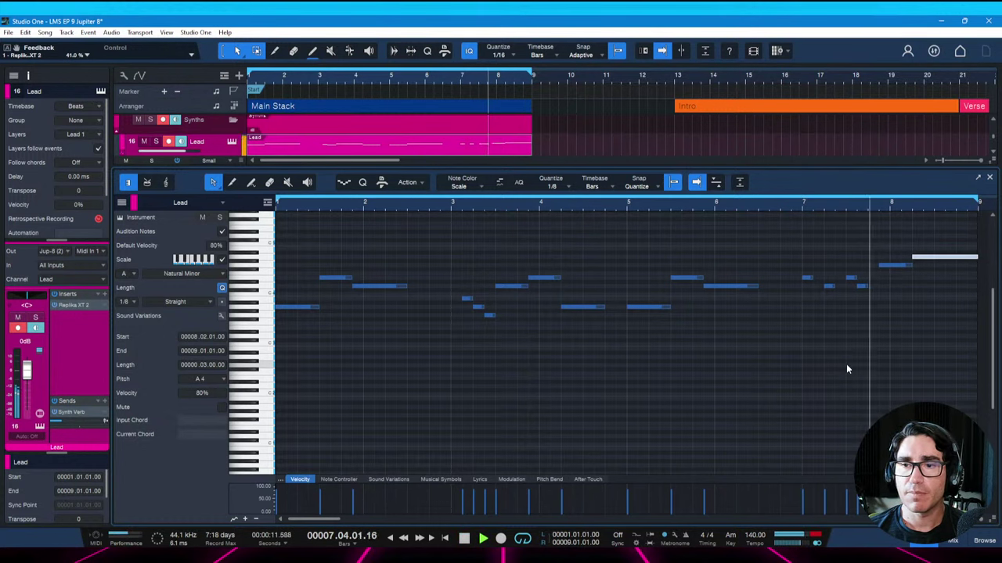
pyautogui.press('space')
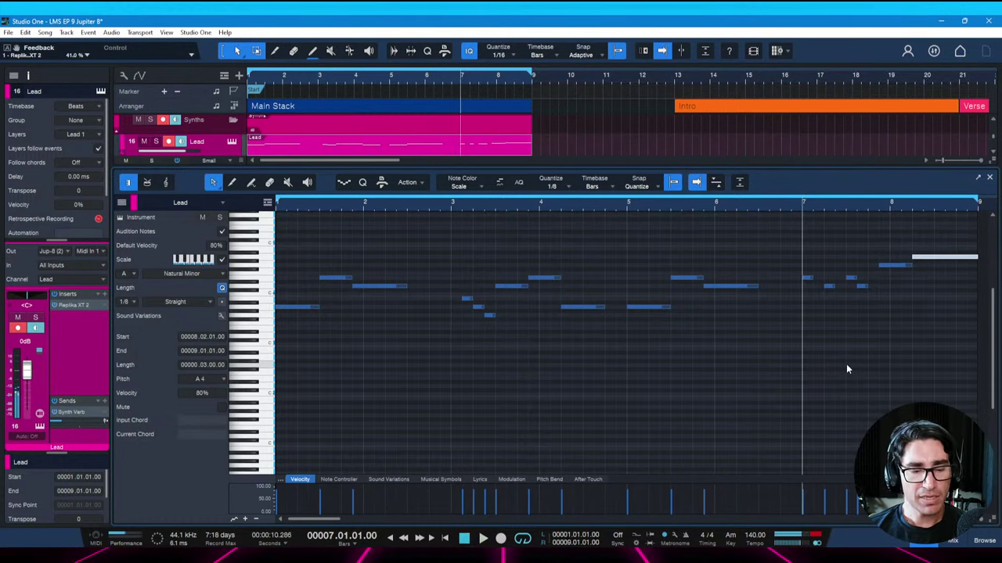
# Show automation on the arrangement tracks, deselect the notes and play the full Lead from bar 1
pyautogui.press('a')
pyautogui.click(744, 360)
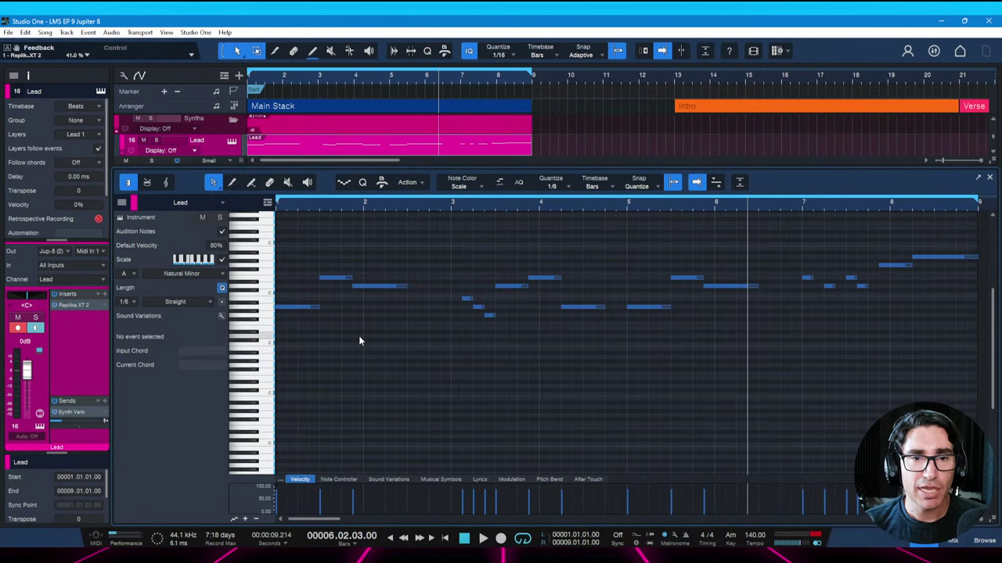
pyautogui.moveTo(280, 309)
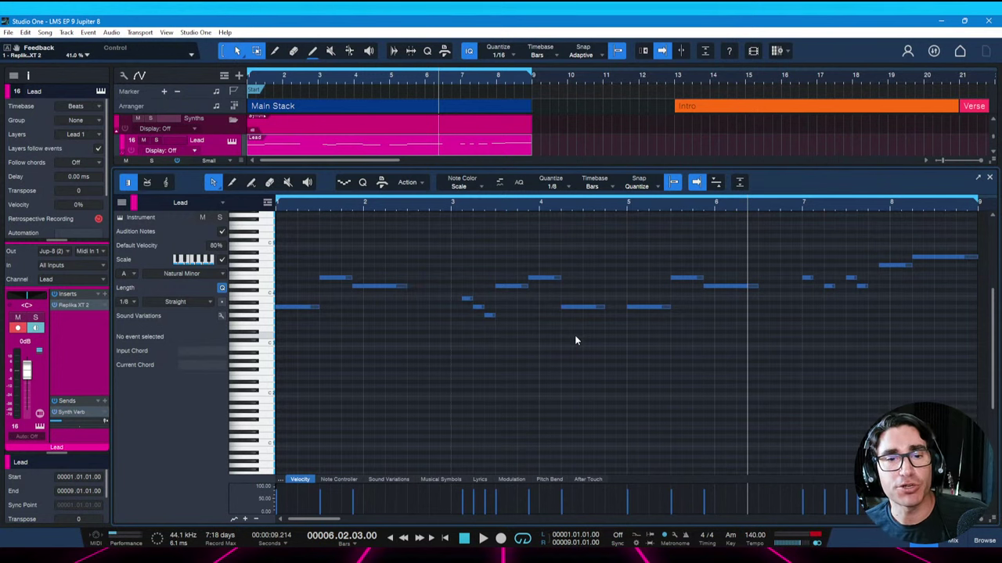
pyautogui.click(556, 352)
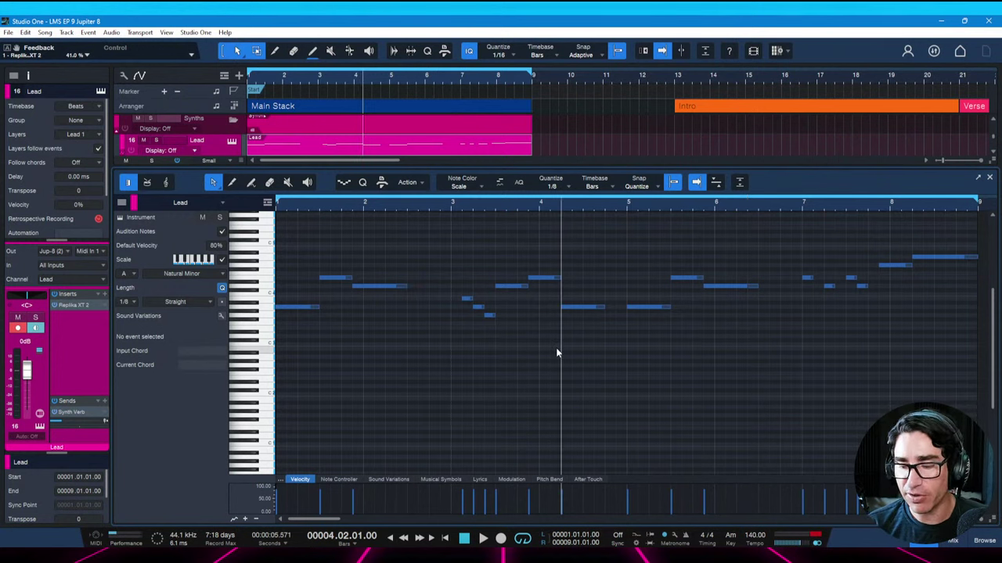
pyautogui.press('Home')
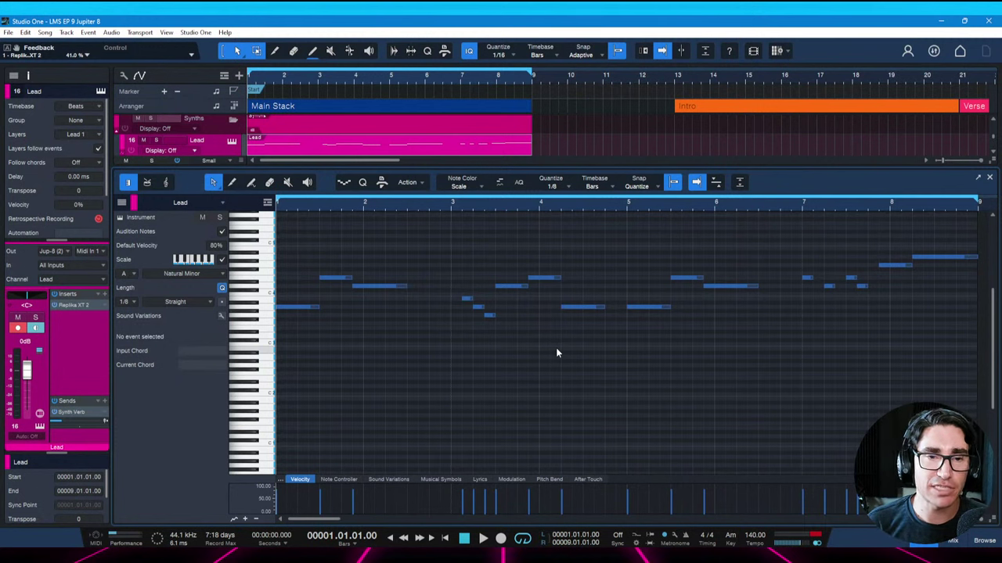
pyautogui.press('space')
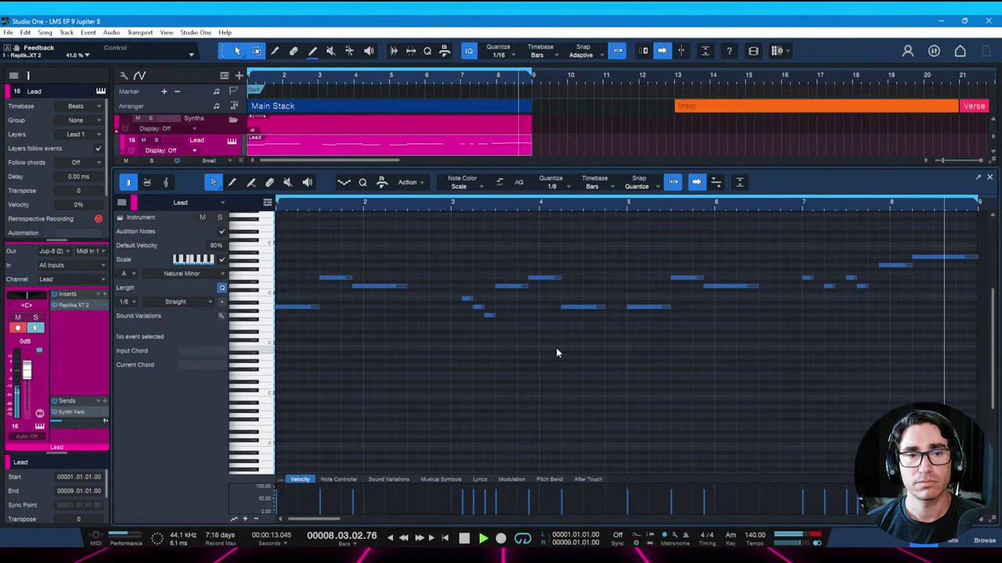
pyautogui.press('space')
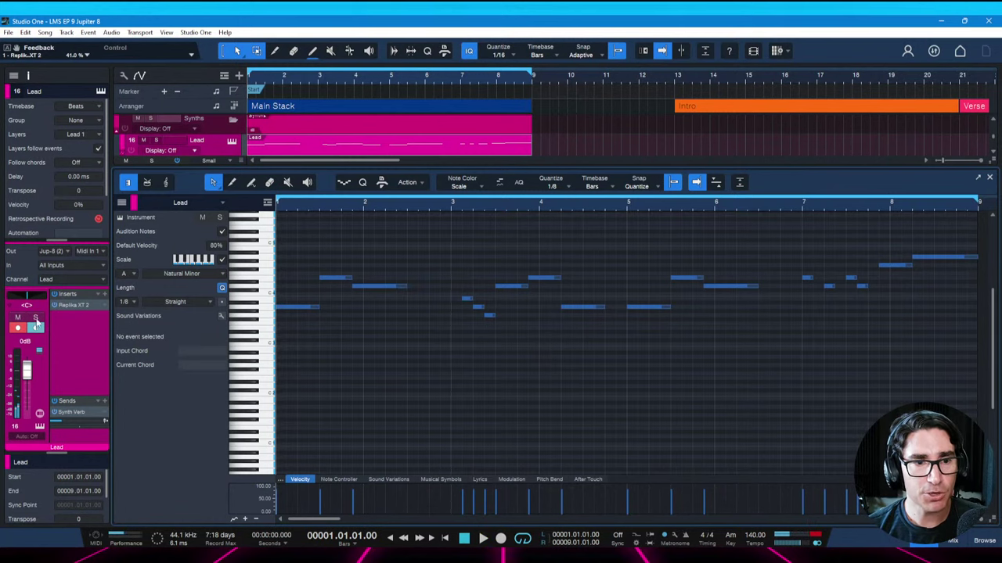
# Insert Pro EQ on the Lead channel and raise its low cut frequency to 272 Hz during playback
pyautogui.click(105, 295)
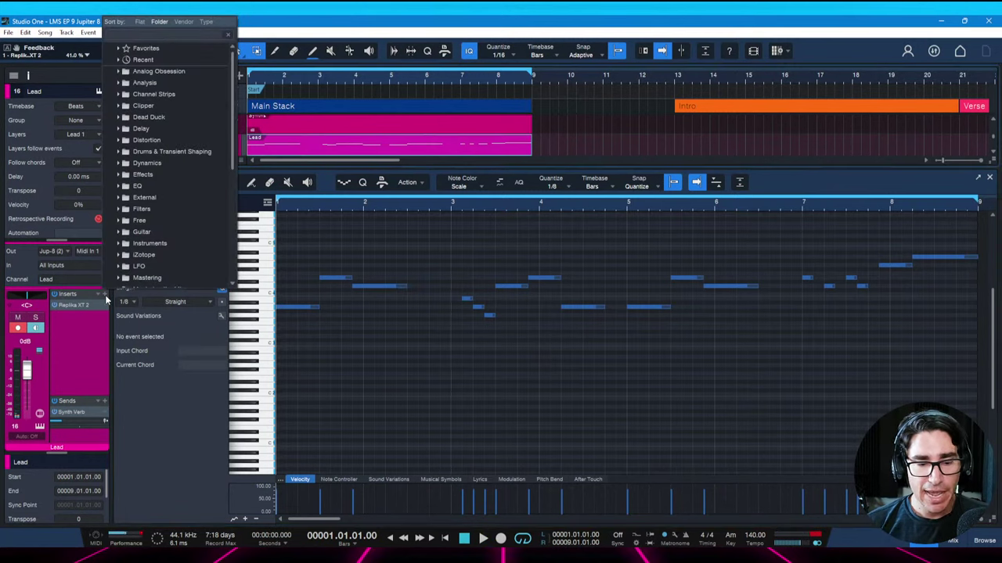
pyautogui.write('pro eq')
pyautogui.press('Return')
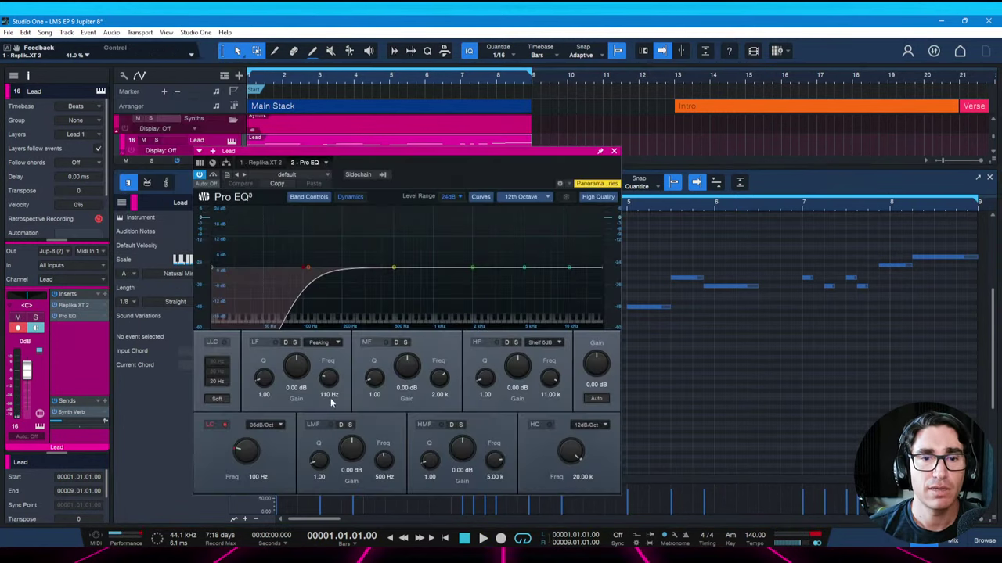
pyautogui.moveTo(247, 460)
pyautogui.mouseDown()
pyautogui.moveTo(247, 431)
pyautogui.moveTo(243, 464)
pyautogui.mouseUp()
pyautogui.press('space')
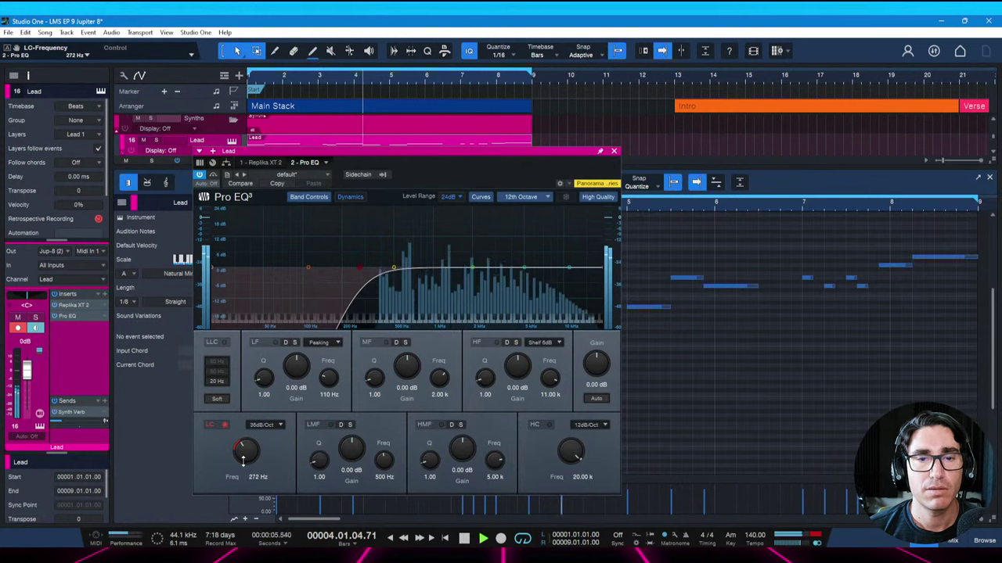
# Enable Pro EQ's high cut with a 24 dB/Oct slope and lower its frequency to 8.15 kHz during playback
pyautogui.click(550, 424)
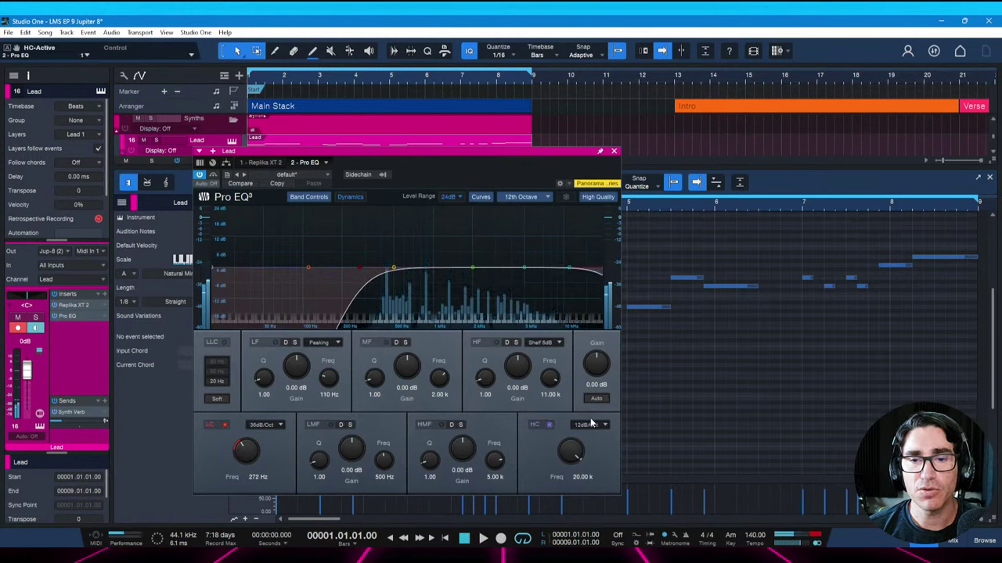
pyautogui.click(588, 425)
pyautogui.click(590, 462)
pyautogui.press('space')
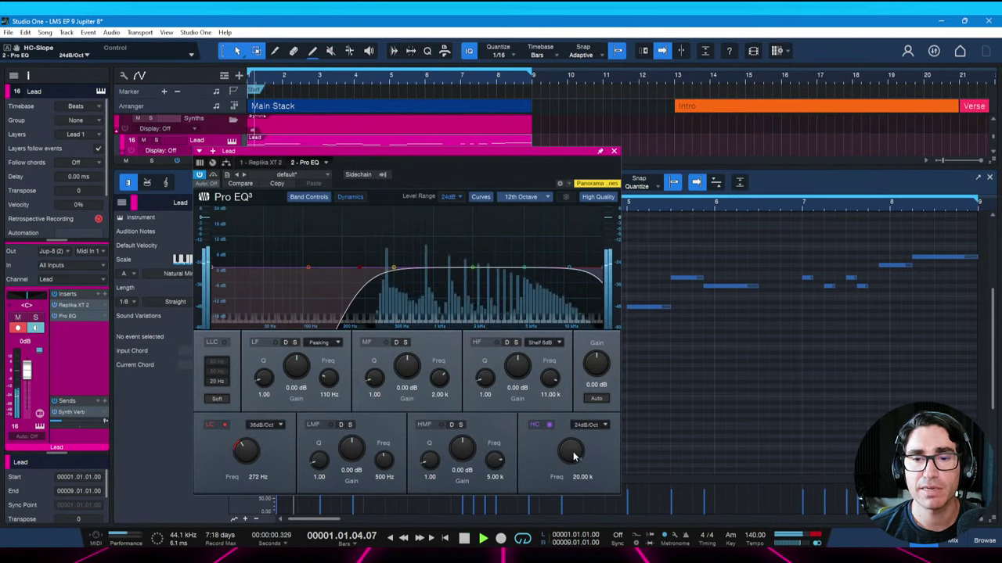
pyautogui.moveTo(571, 452); pyautogui.dragTo(572, 456)
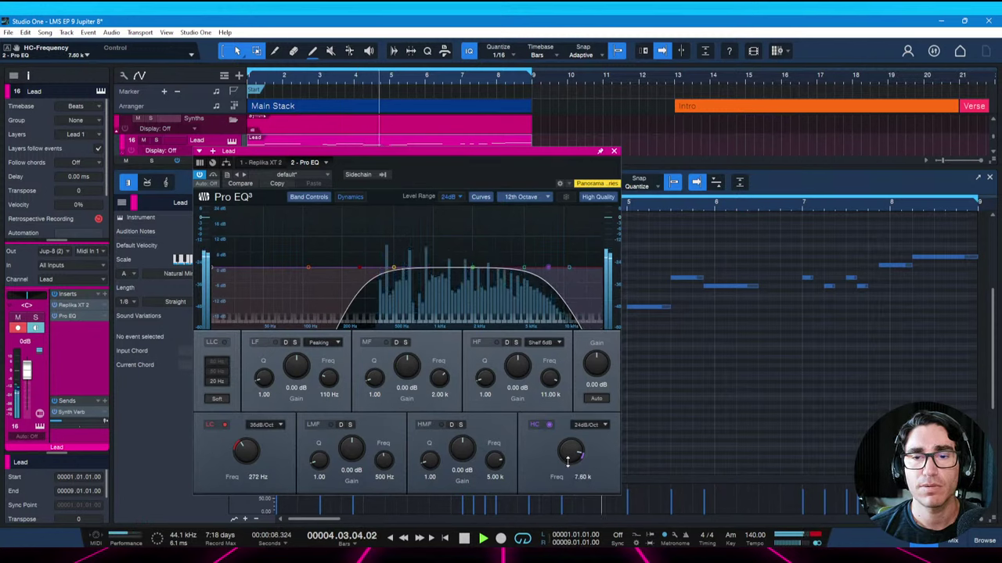
pyautogui.moveTo(569, 462); pyautogui.dragTo(569, 464)
pyautogui.press('space')
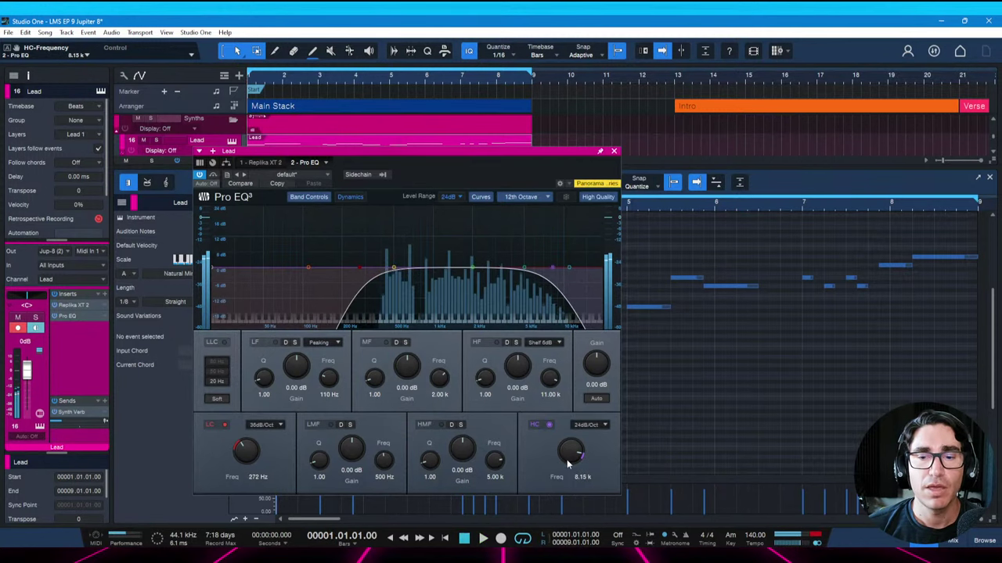
# Solo the Lead and sweep Pro EQ's high cut up to about 18 kHz and back to 9.04 kHz during playback
pyautogui.click(36, 318)
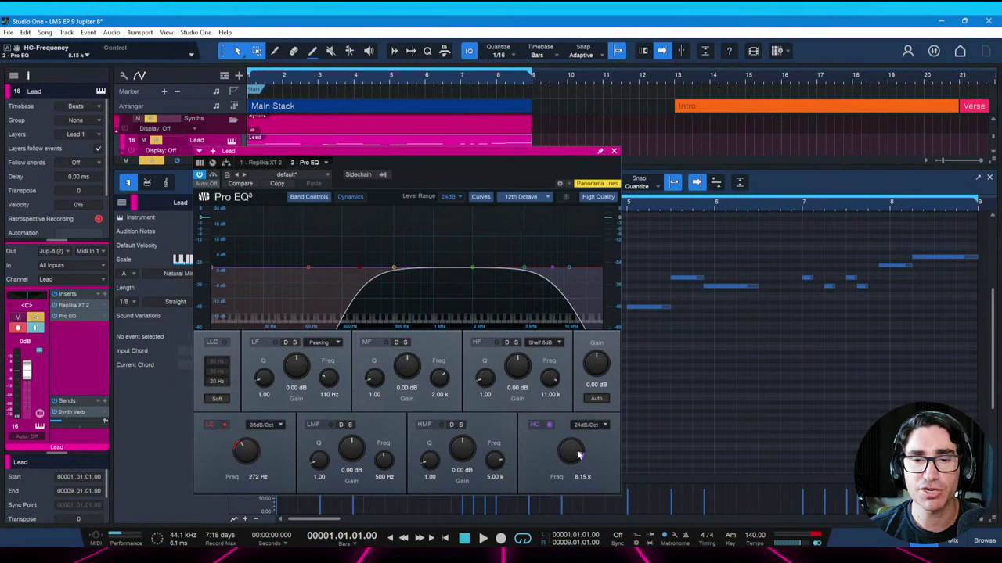
pyautogui.press('space')
pyautogui.moveTo(577, 454); pyautogui.dragTo(573, 444)
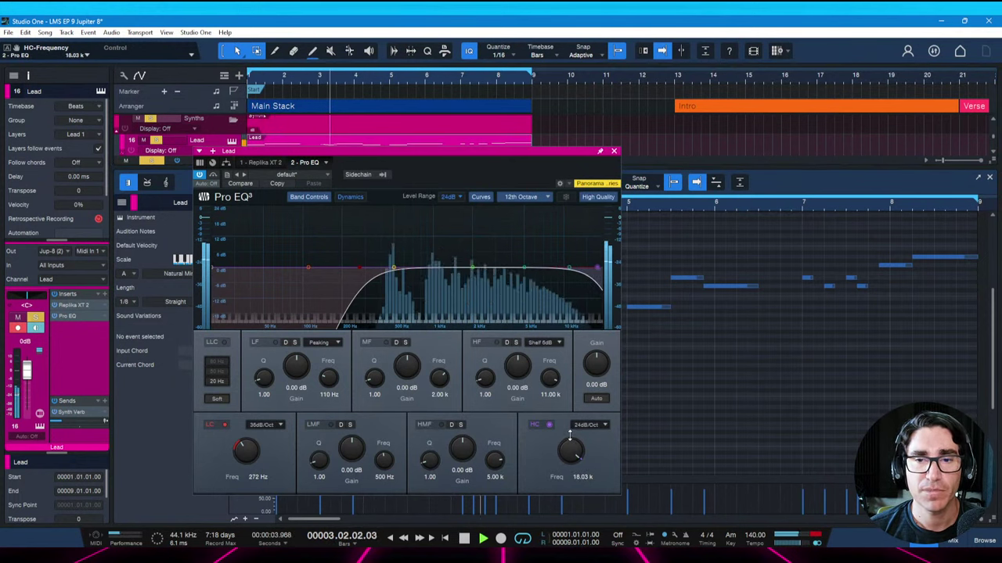
pyautogui.moveTo(570, 435); pyautogui.dragTo(564, 446)
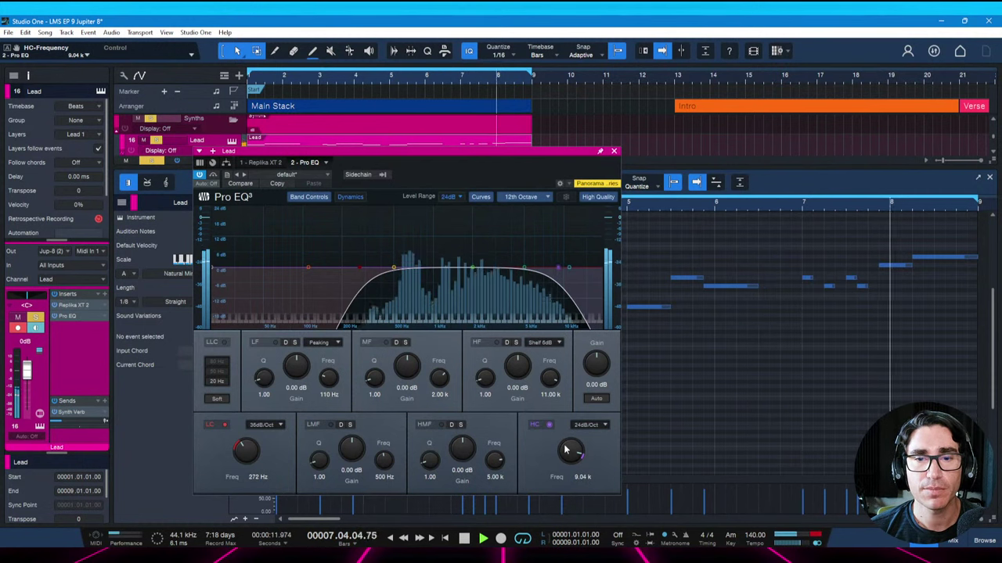
pyautogui.press('space')
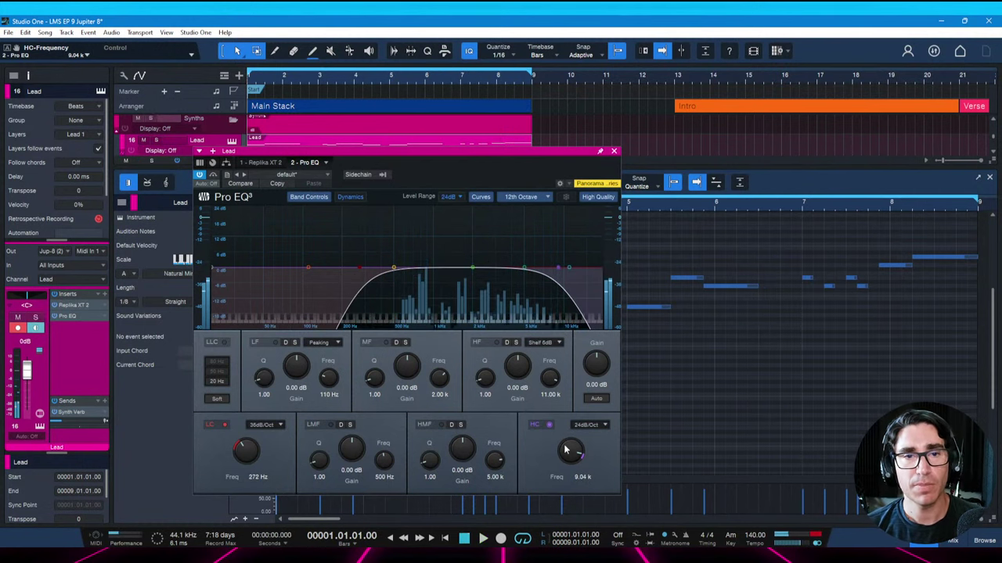
# Insert the Softube Tape plug-in on the Lead, with tape speed at 7 1/2 IPS and color amount at 7.1
pyautogui.click(104, 296)
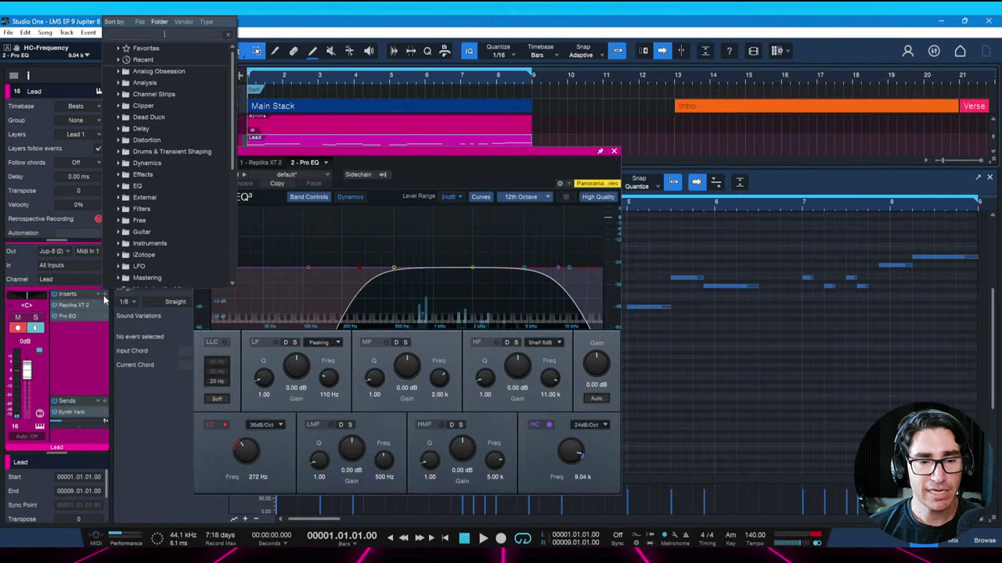
pyautogui.write('tape')
pyautogui.press('Down')
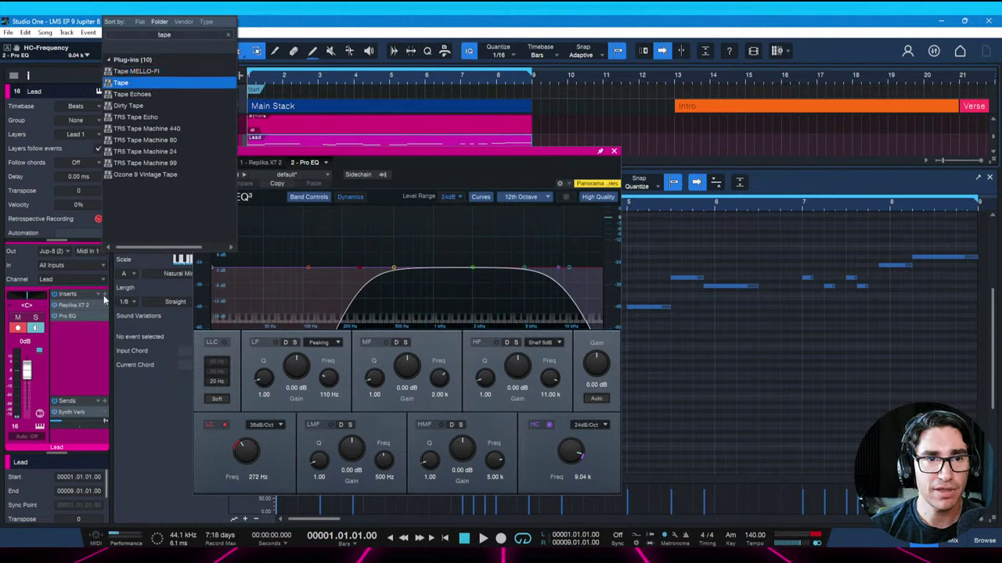
pyautogui.press('Return')
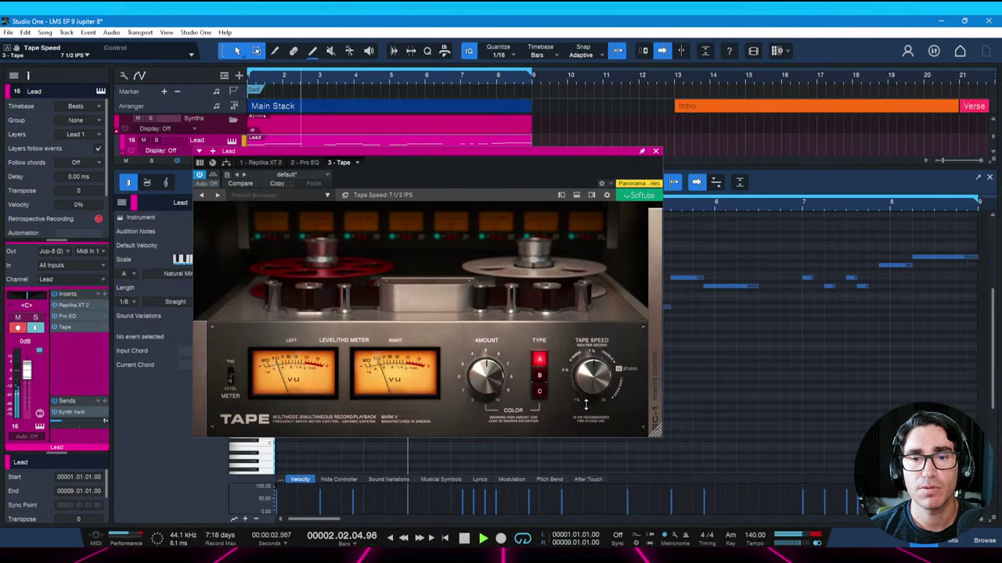
pyautogui.scroll(-3, 487, 374)
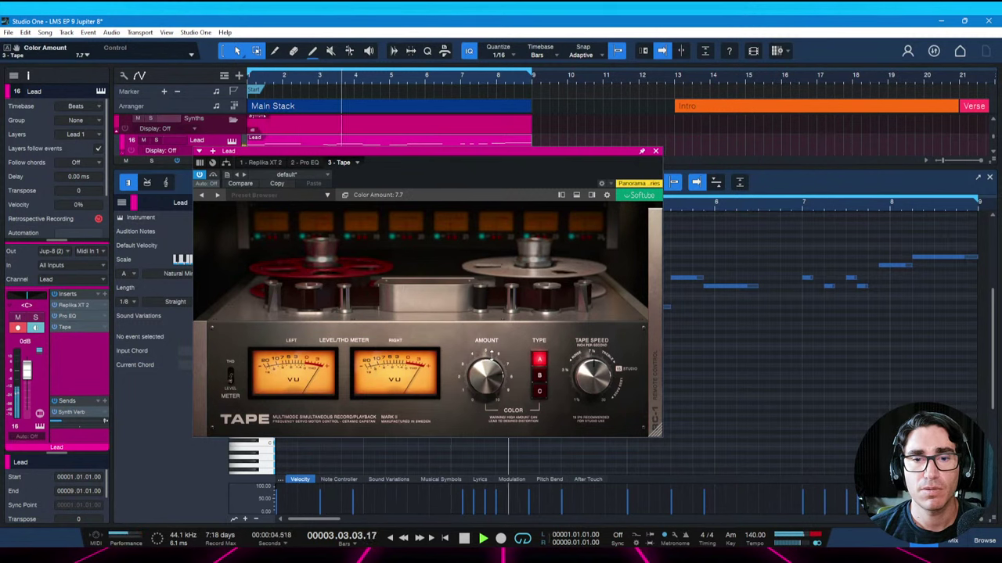
# Insert Saturn 2 on the Lead with the Gentle Saturation style, stop playback and save the song
pyautogui.click(104, 294)
pyautogui.write('satur')
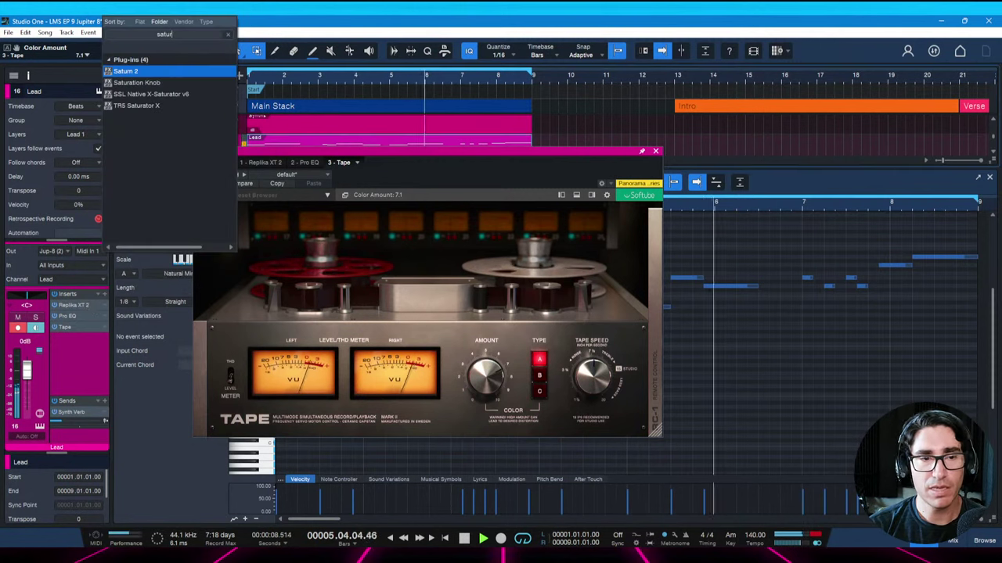
pyautogui.press('Return')
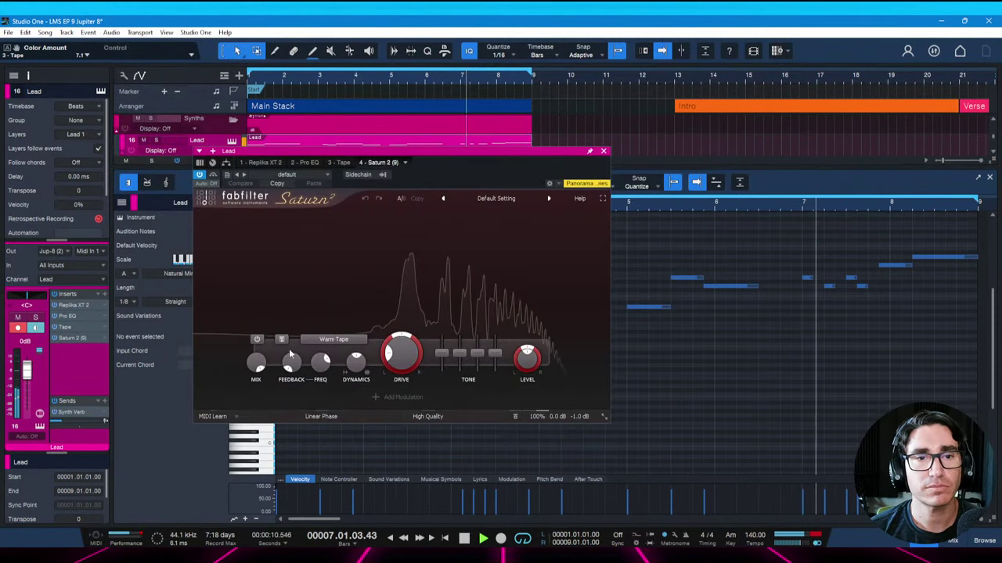
pyautogui.click(333, 340)
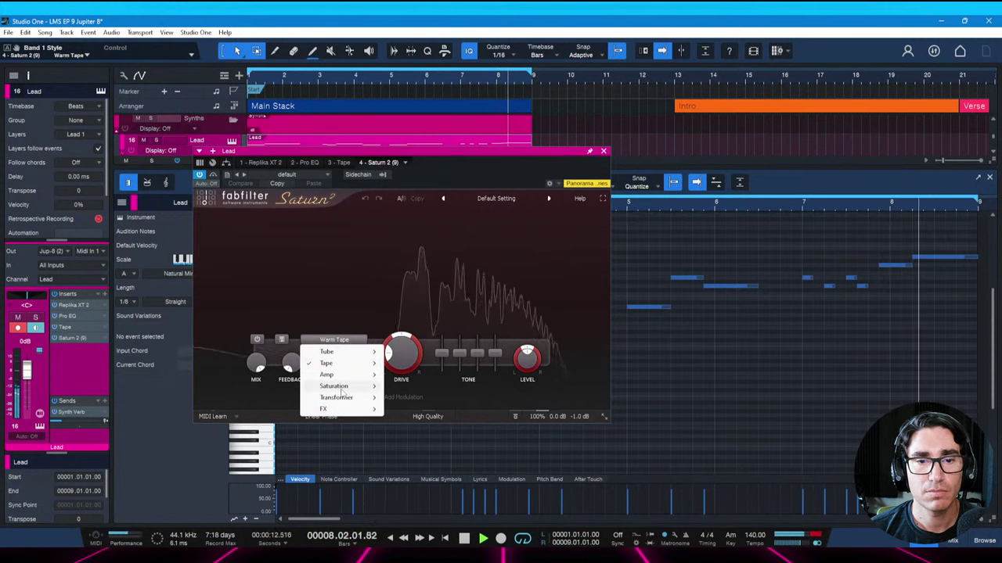
pyautogui.moveTo(334, 386)
pyautogui.click(413, 386)
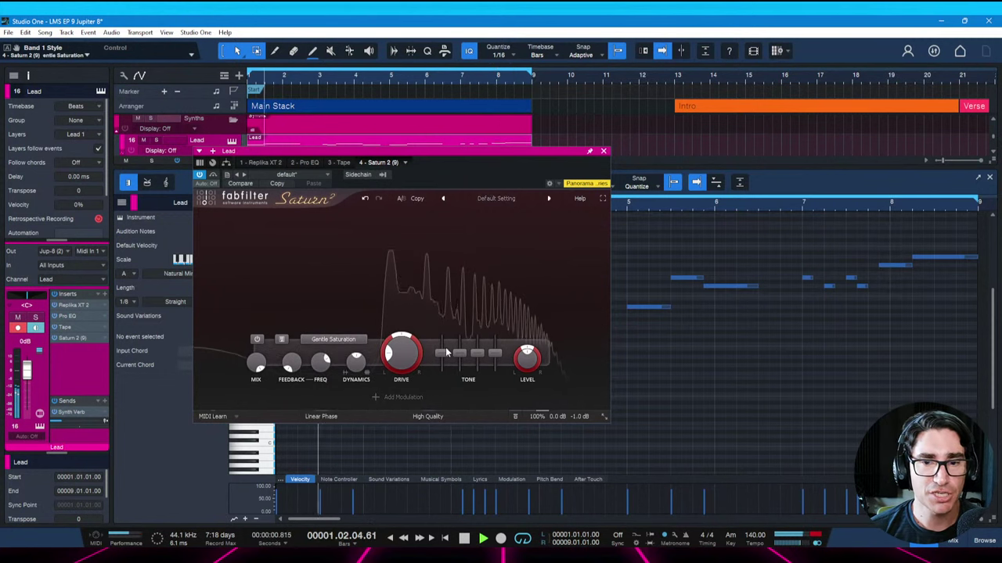
pyautogui.moveTo(400, 349)
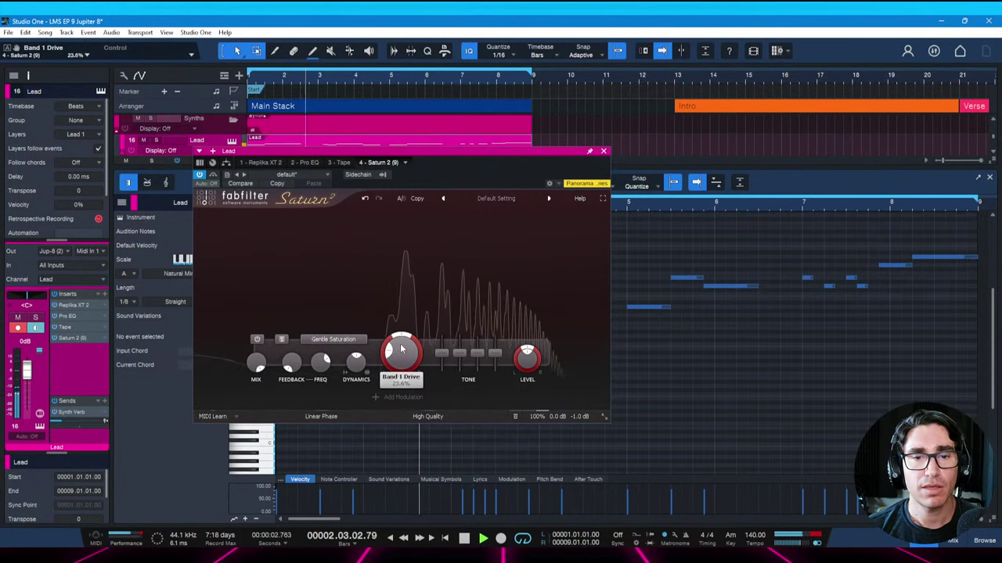
pyautogui.press('space')
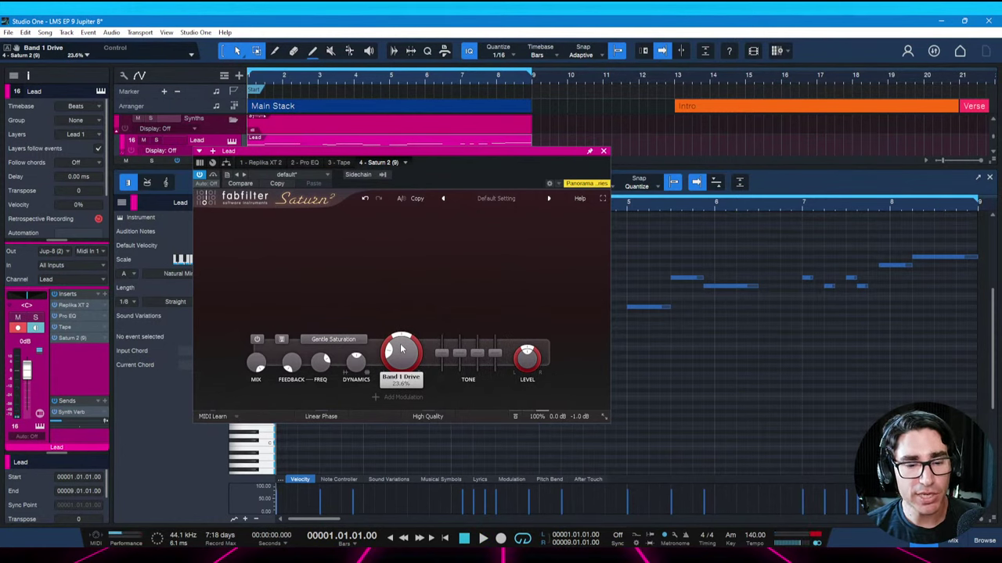
pyautogui.hotkey('ctrl', 's')
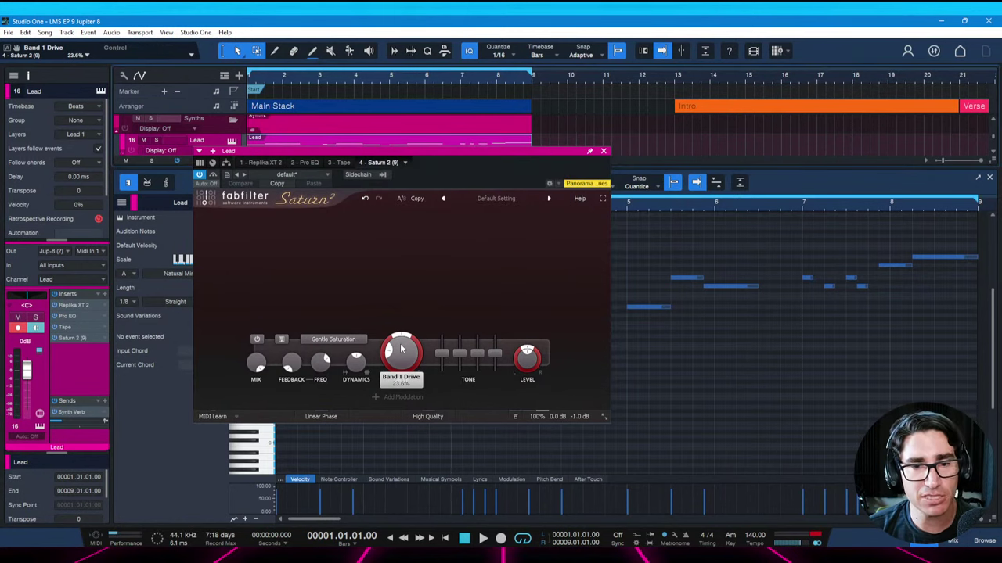
# Try Saturn 2's Lead Amp style on the Lead with drive raised to about 73.7% during playback
pyautogui.press('space')
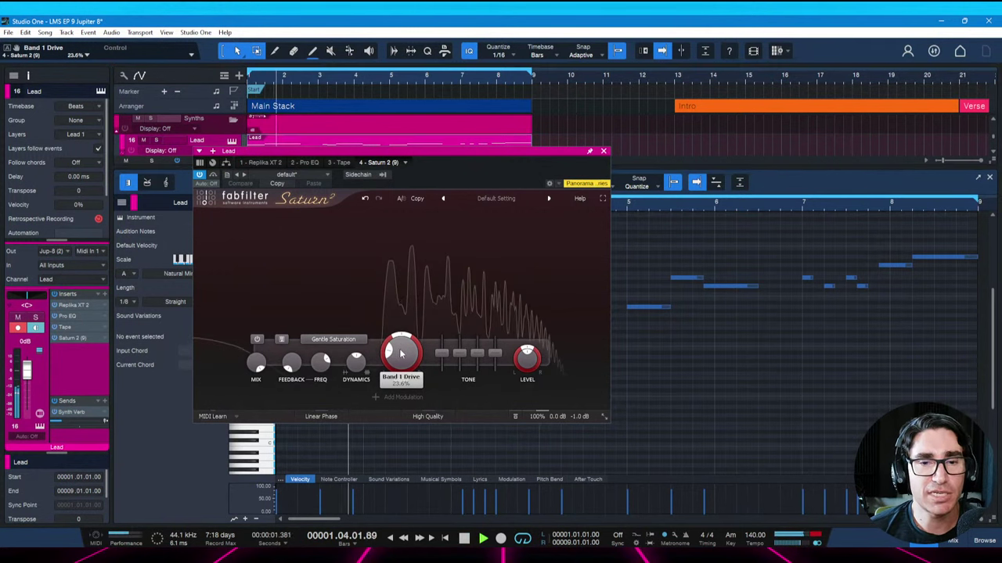
pyautogui.moveTo(401, 350)
pyautogui.mouseDown()
pyautogui.moveTo(400, 249)
pyautogui.moveTo(398, 360)
pyautogui.mouseUp()
pyautogui.click(344, 340)
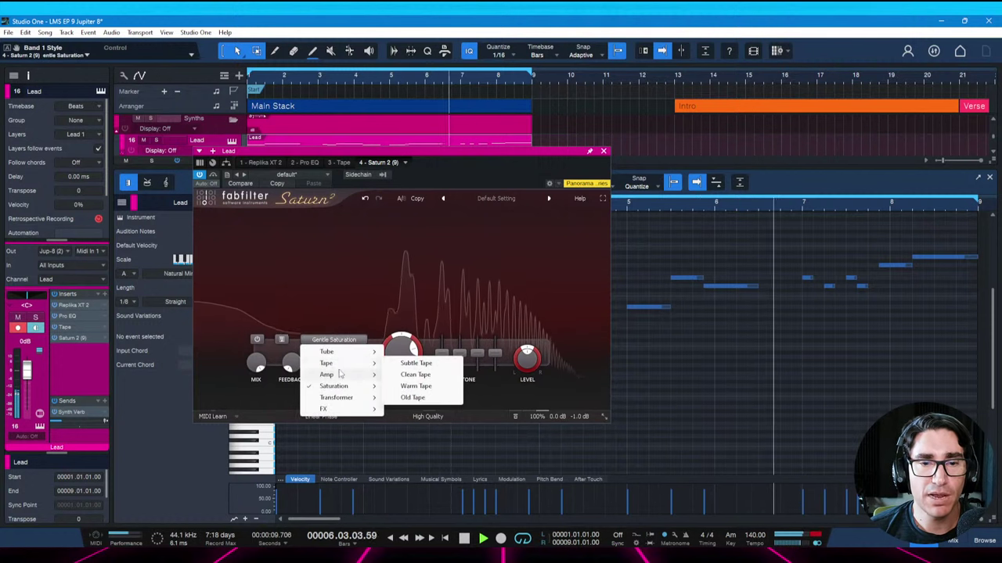
pyautogui.moveTo(351, 361)
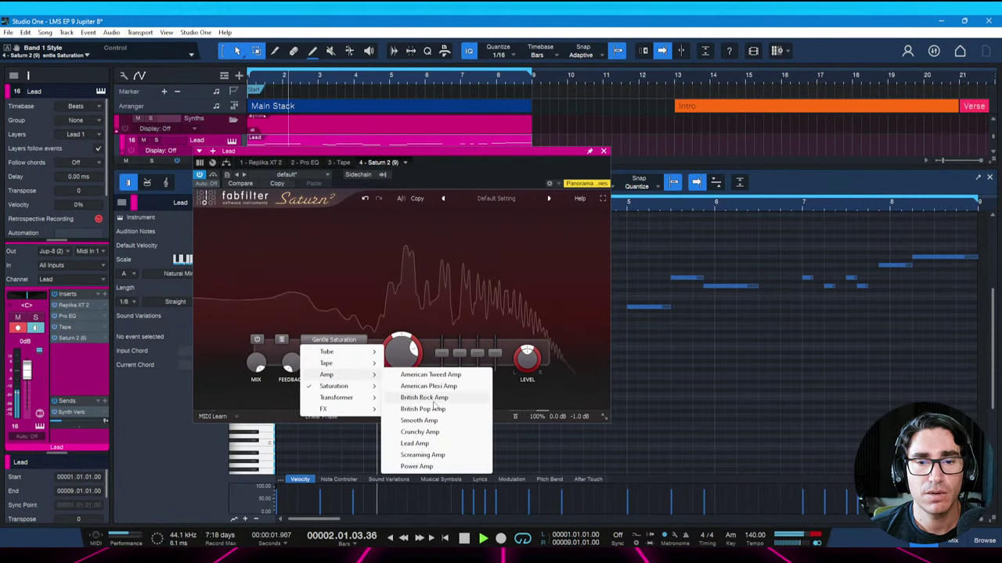
pyautogui.click(415, 443)
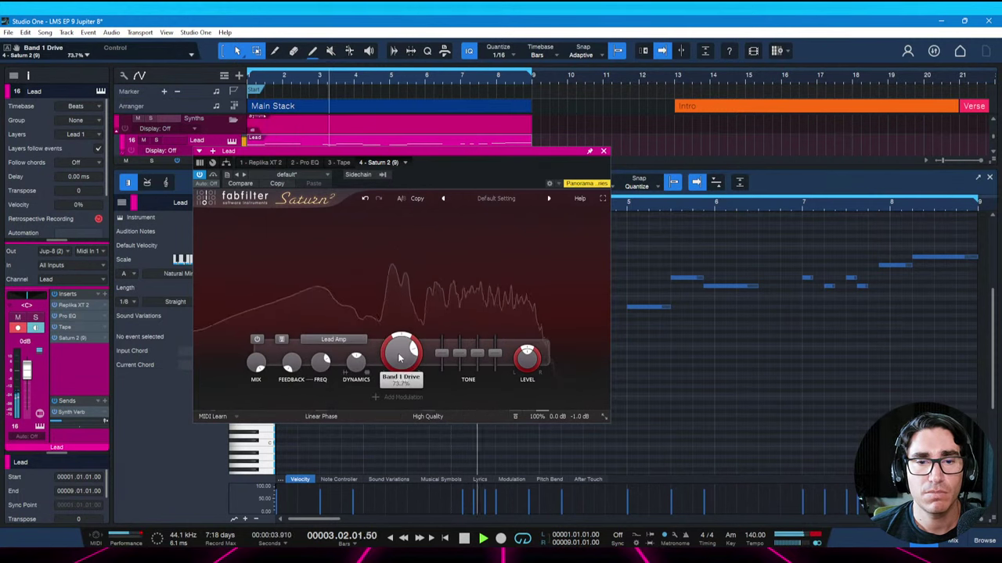
# Switch Saturn 2 to the Heavy Saturation style and bring its drive to 26.1% while the Lead plays
pyautogui.click(347, 339)
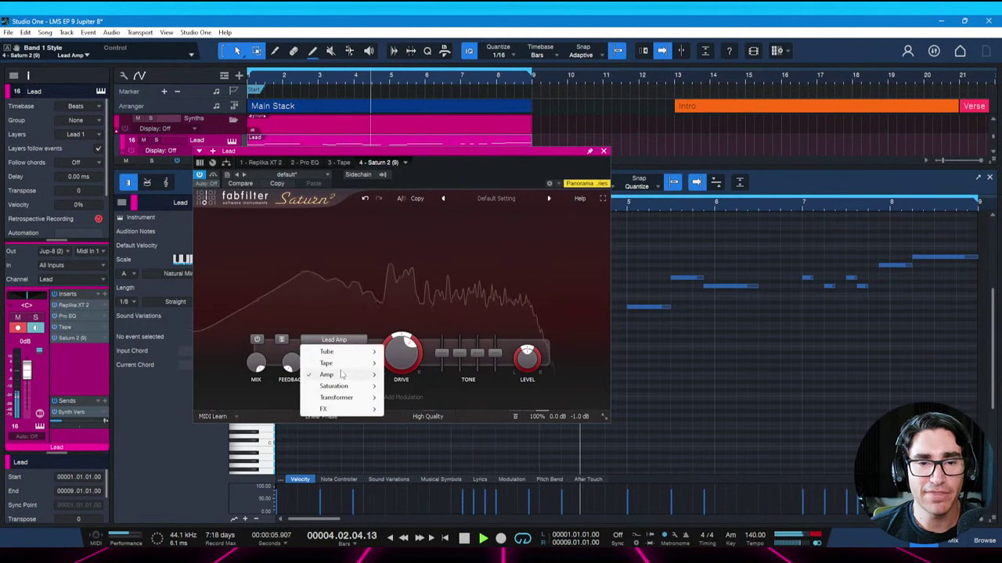
pyautogui.moveTo(336, 386)
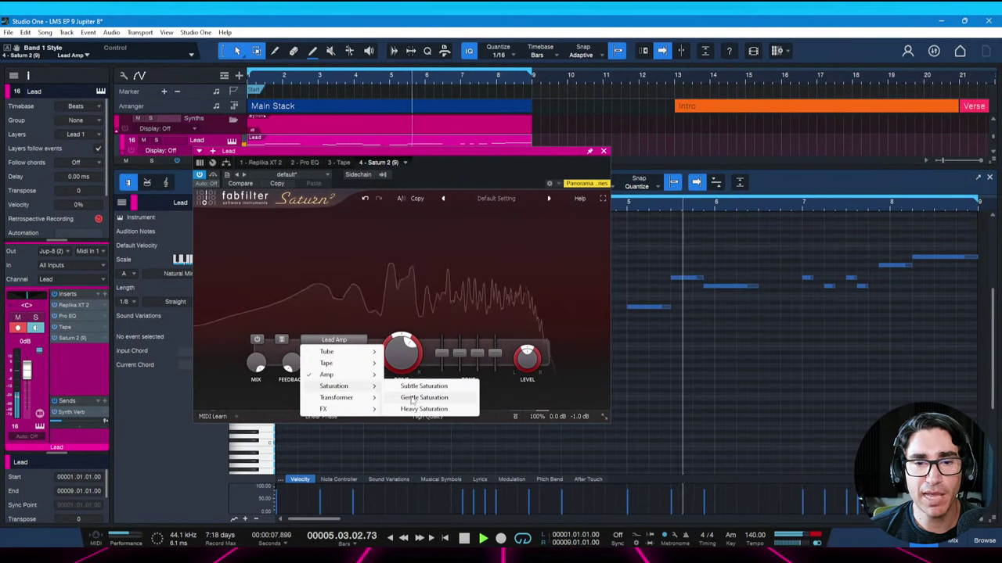
pyautogui.click(414, 408)
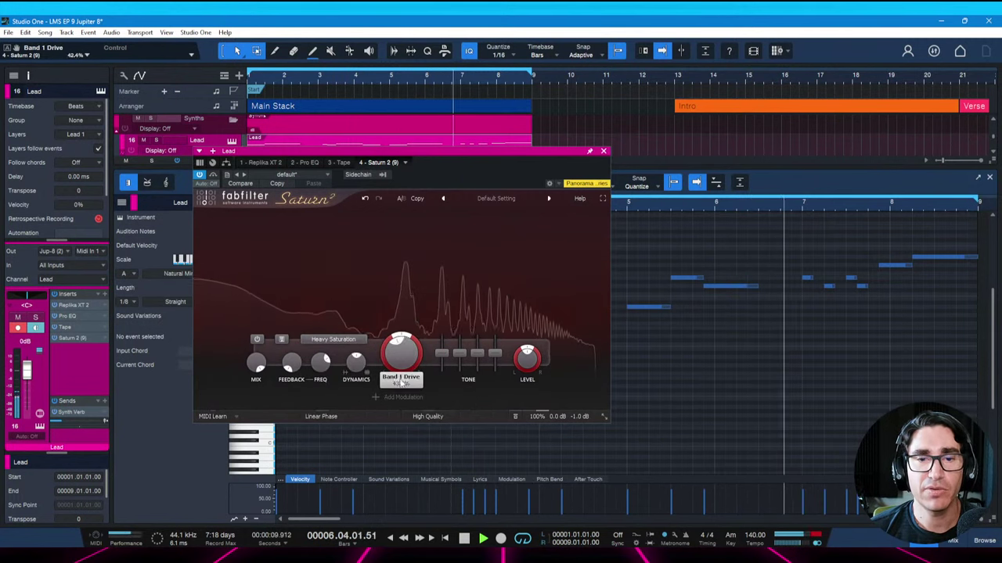
pyautogui.scroll(5, 404, 363)
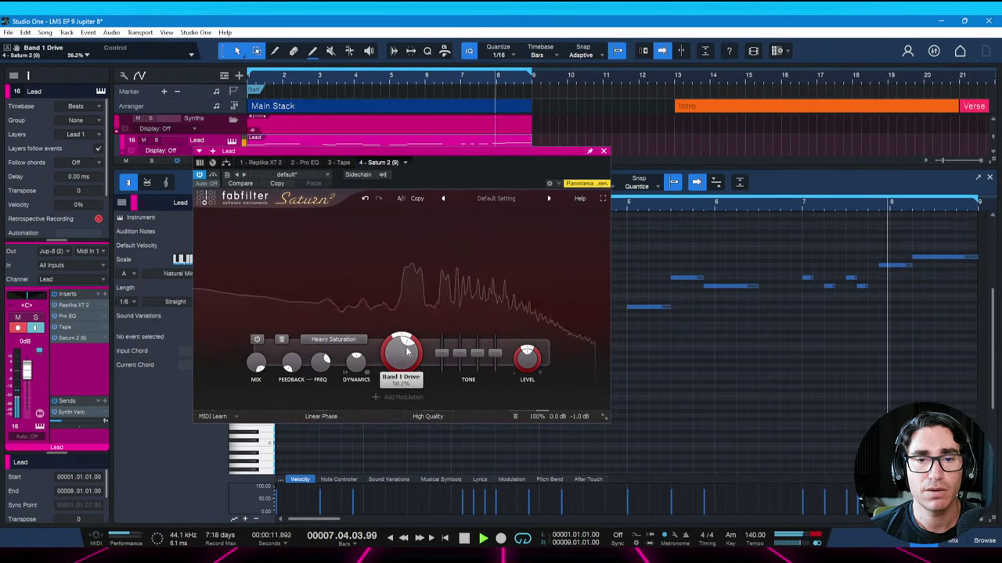
pyautogui.moveTo(404, 362); pyautogui.dragTo(396, 399)
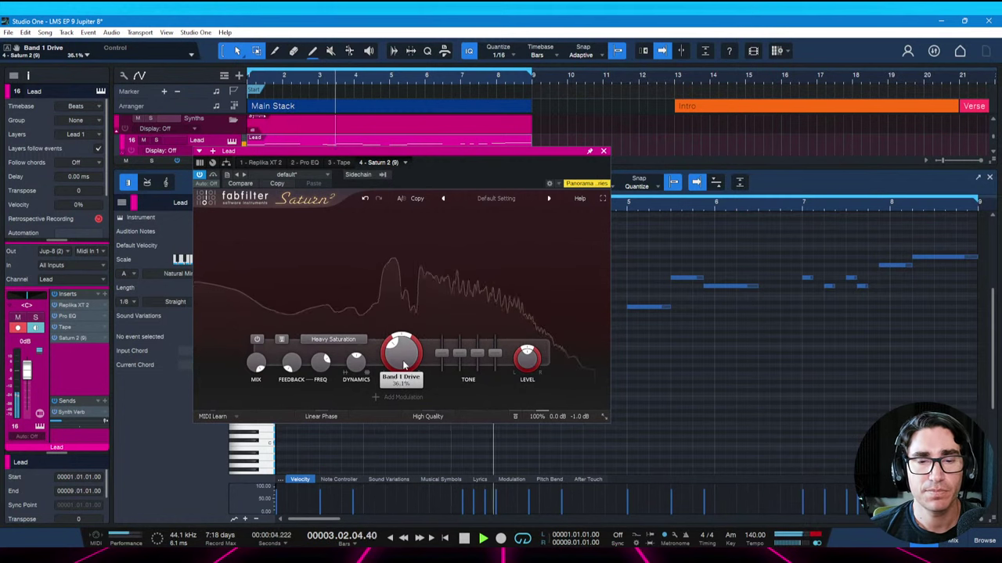
pyautogui.scroll(-3, 404, 364)
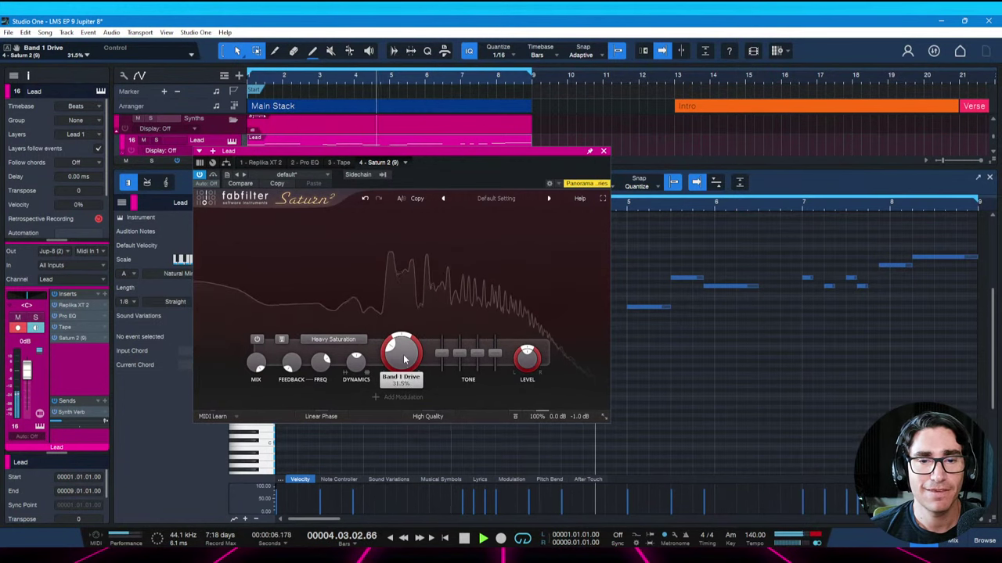
pyautogui.scroll(-1, 404, 364)
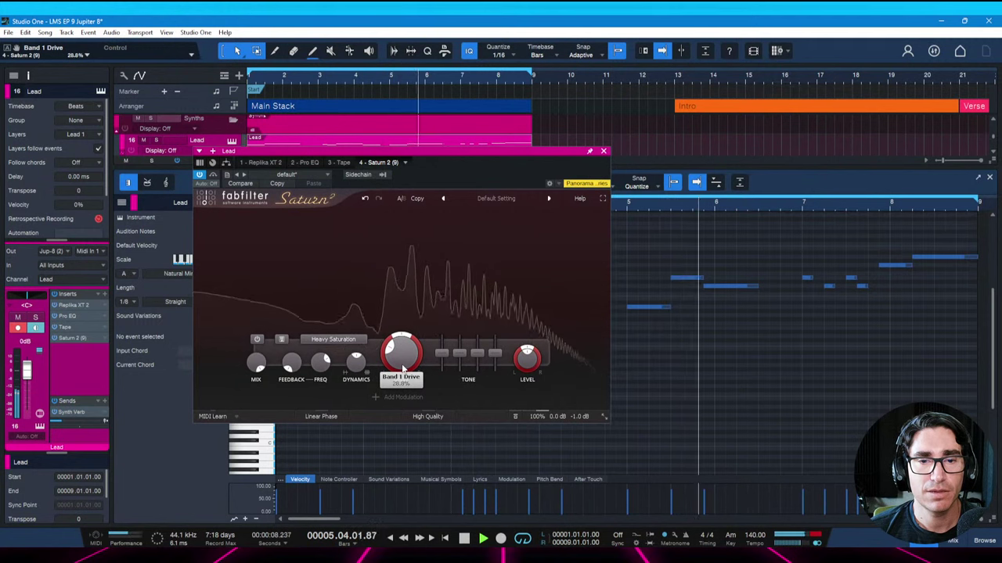
pyautogui.scroll(-2, 402, 364)
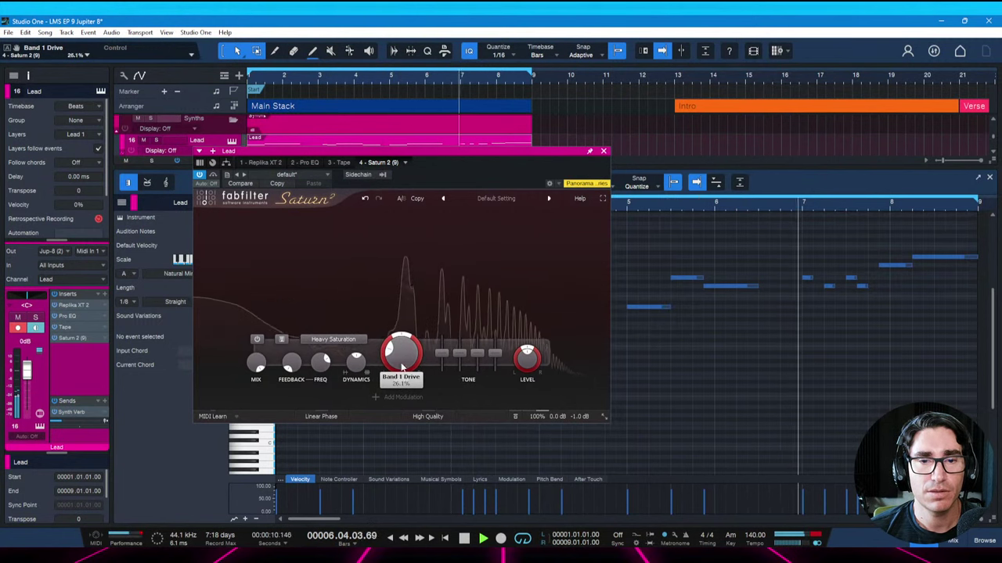
# Fine-tune Saturn 2's drive down to 16.8% during playback, saving the song, and stop playback
pyautogui.moveTo(402, 361); pyautogui.dragTo(403, 356)
pyautogui.moveTo(403, 353)
pyautogui.mouseDown()
pyautogui.moveTo(402, 369)
pyautogui.moveTo(397, 361)
pyautogui.mouseUp()
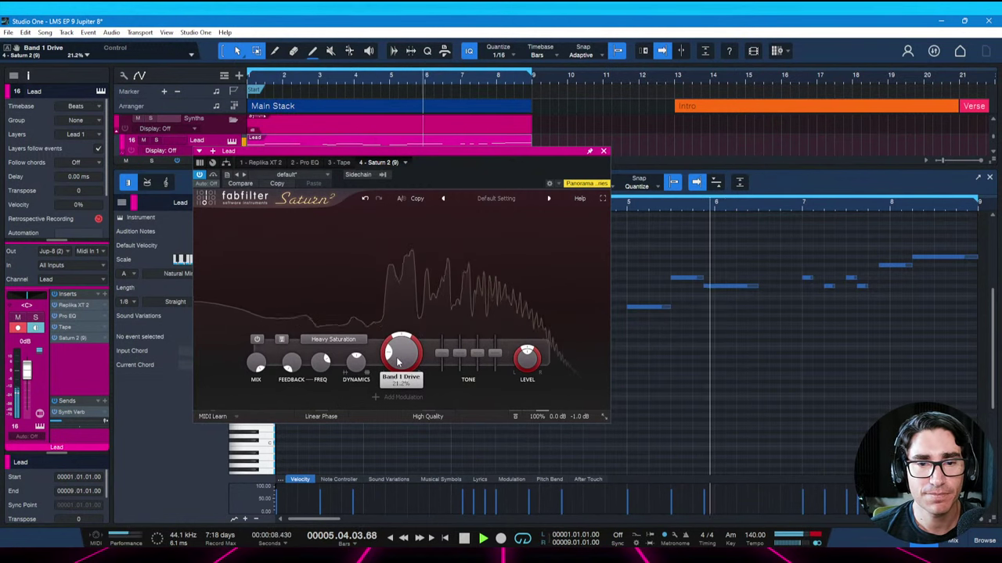
pyautogui.scroll(-4, 395, 357)
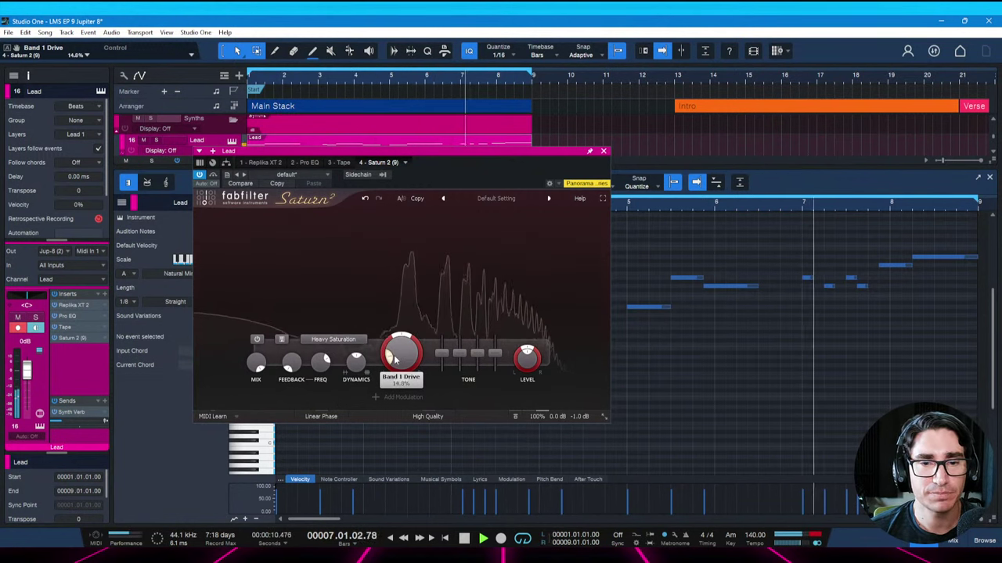
pyautogui.hotkey('ctrl', 's')
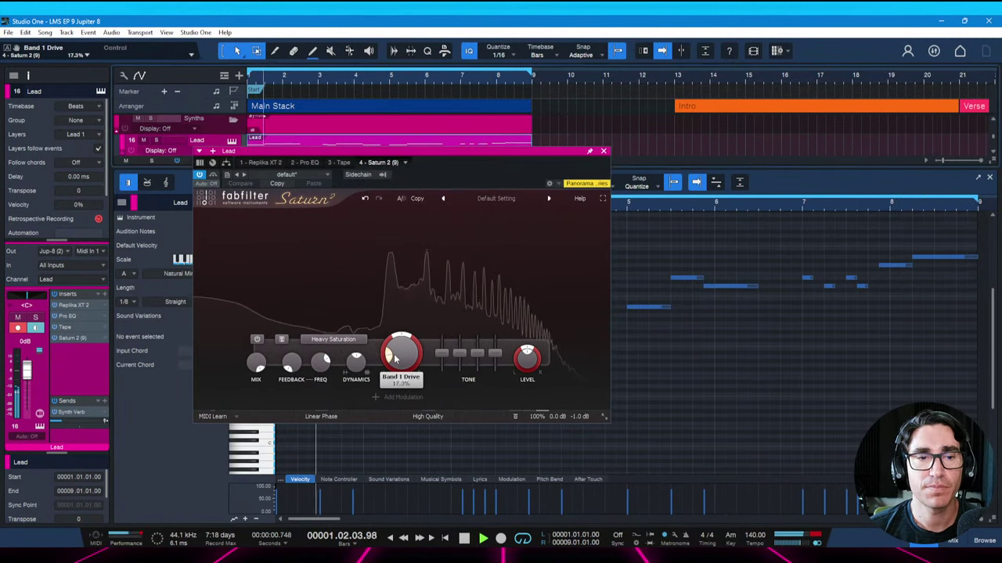
pyautogui.scroll(3, 395, 357)
pyautogui.scroll(-3, 395, 357)
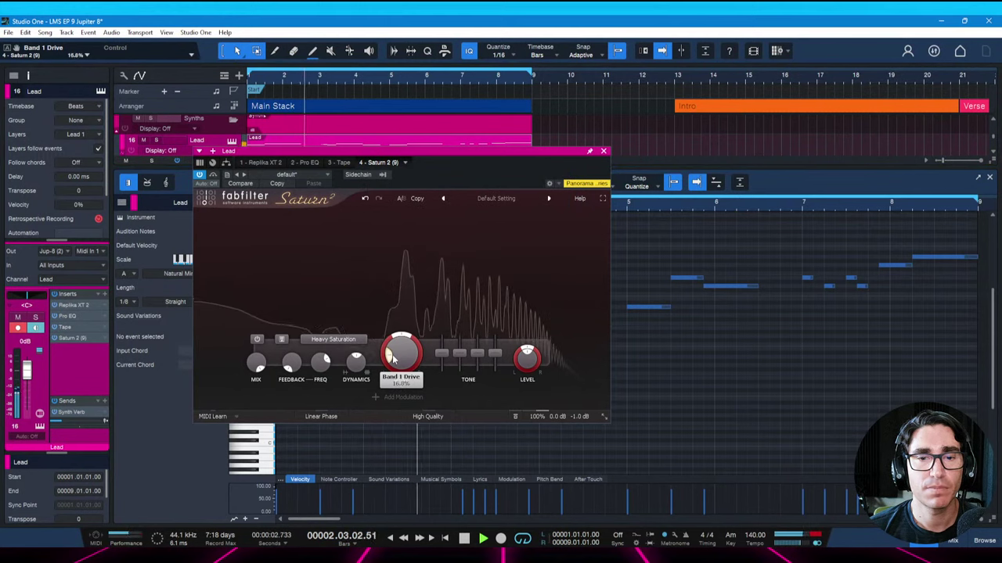
pyautogui.press('space')
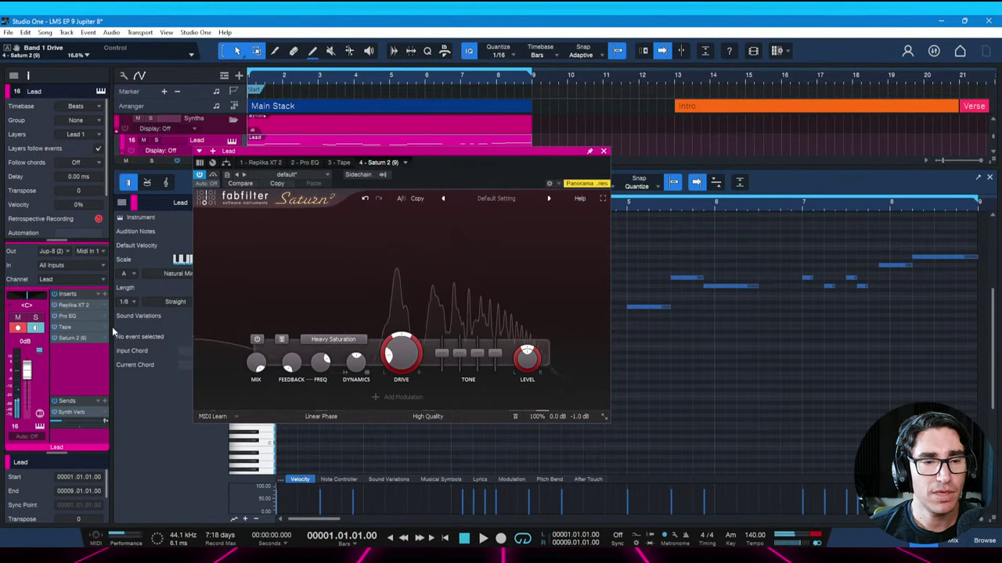
# Insert the TR5 White 2A compressor on the Lead after Saturn 2 and save the song
pyautogui.click(105, 294)
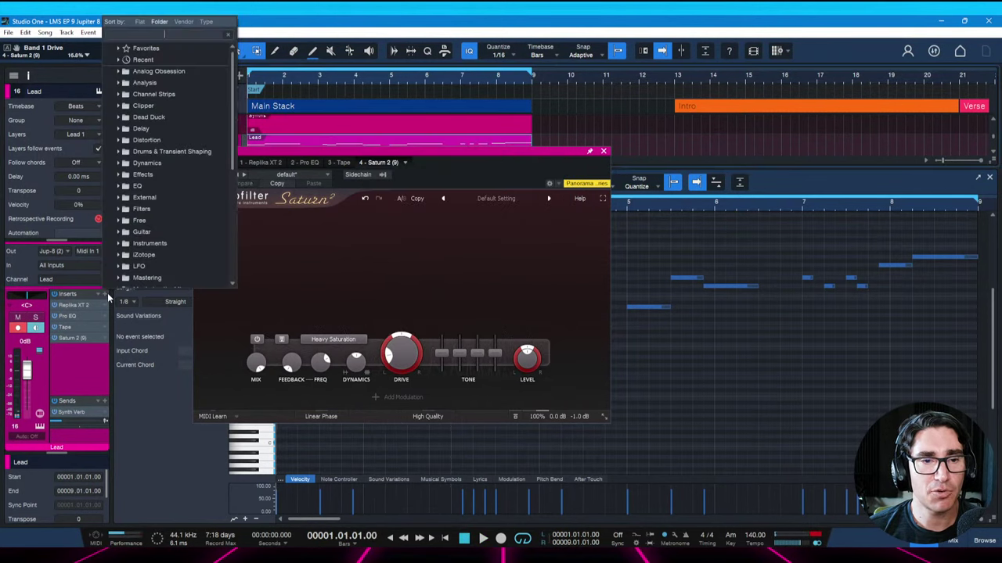
pyautogui.write('w')
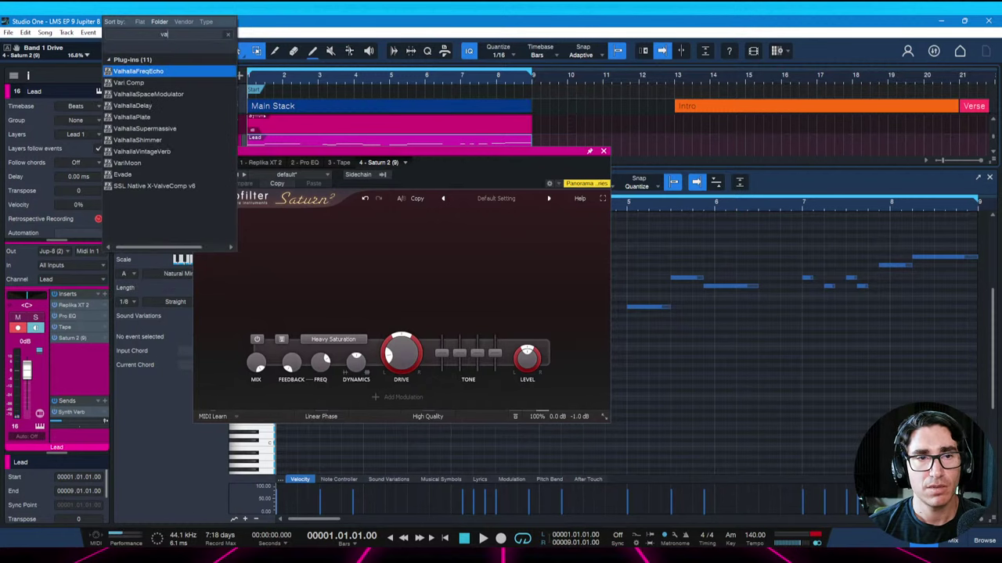
pyautogui.write('hite')
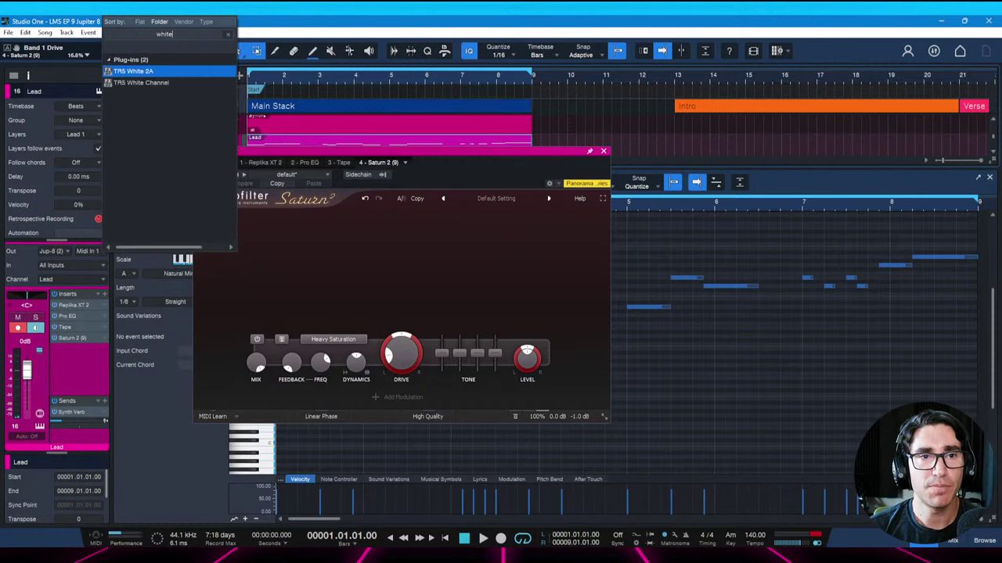
pyautogui.press('Return')
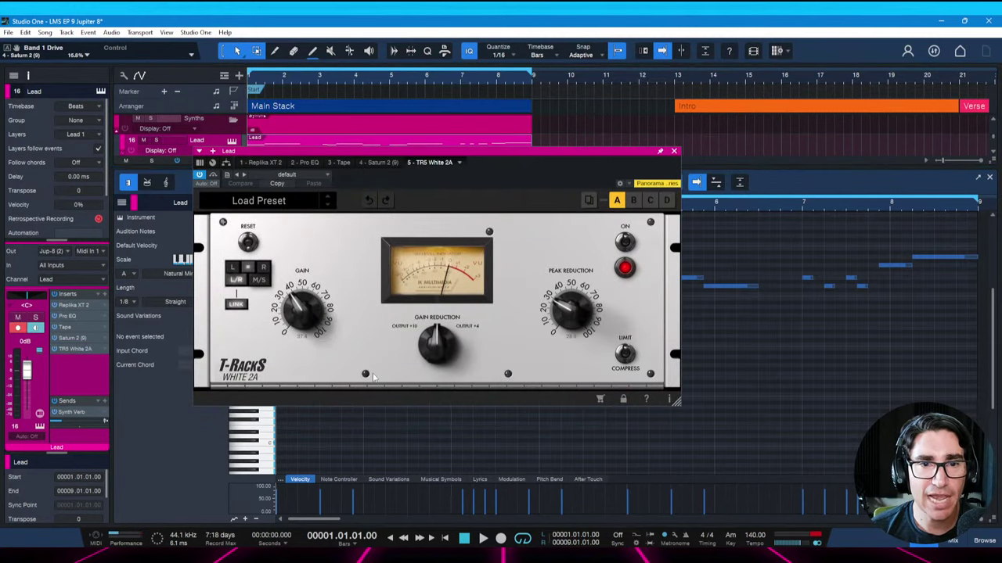
pyautogui.moveTo(584, 154); pyautogui.dragTo(568, 157)
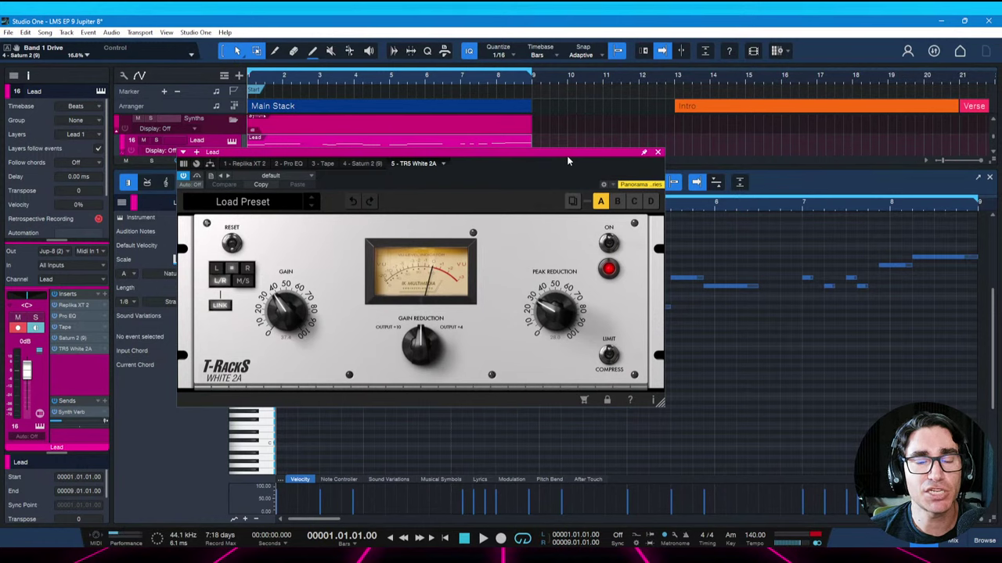
pyautogui.moveTo(567, 160); pyautogui.dragTo(577, 163)
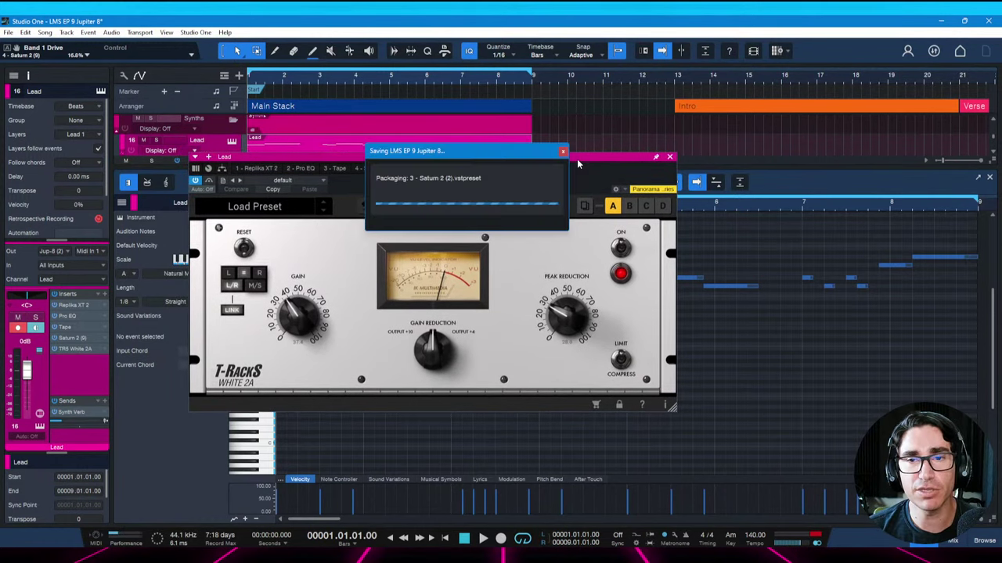
pyautogui.moveTo(577, 159); pyautogui.dragTo(543, 154)
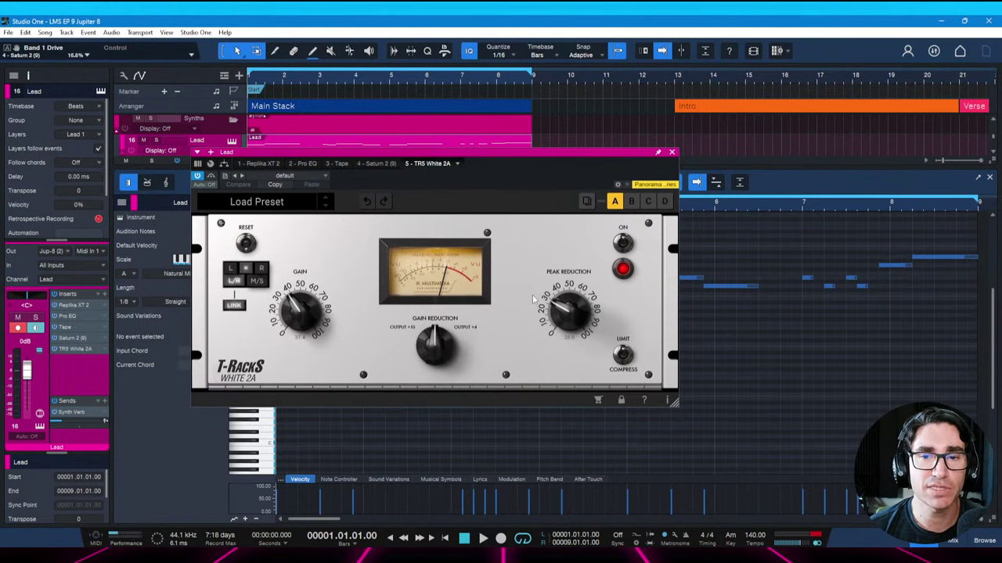
# Set White 2A's gain to about 16.7 dB and peak reduction to 43.3 dB during playback
pyautogui.press('space')
pyautogui.moveTo(300, 309); pyautogui.dragTo(298, 332)
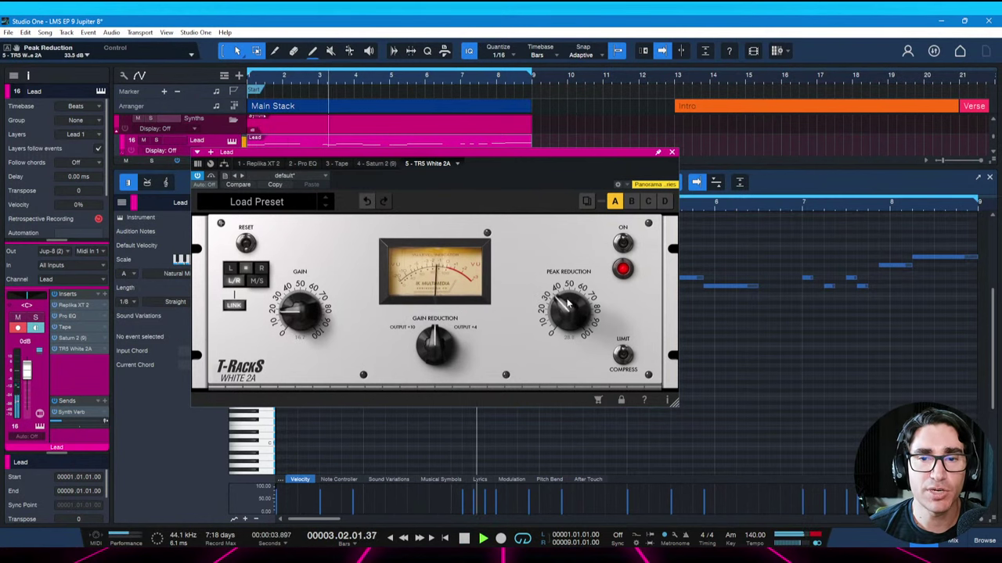
pyautogui.moveTo(567, 304); pyautogui.dragTo(540, 296)
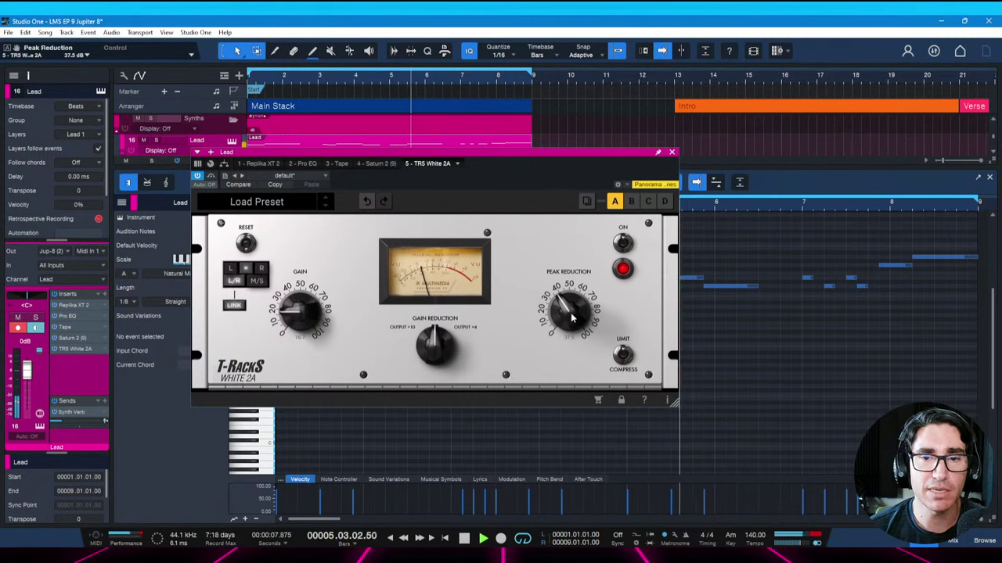
pyautogui.moveTo(571, 317); pyautogui.dragTo(574, 310)
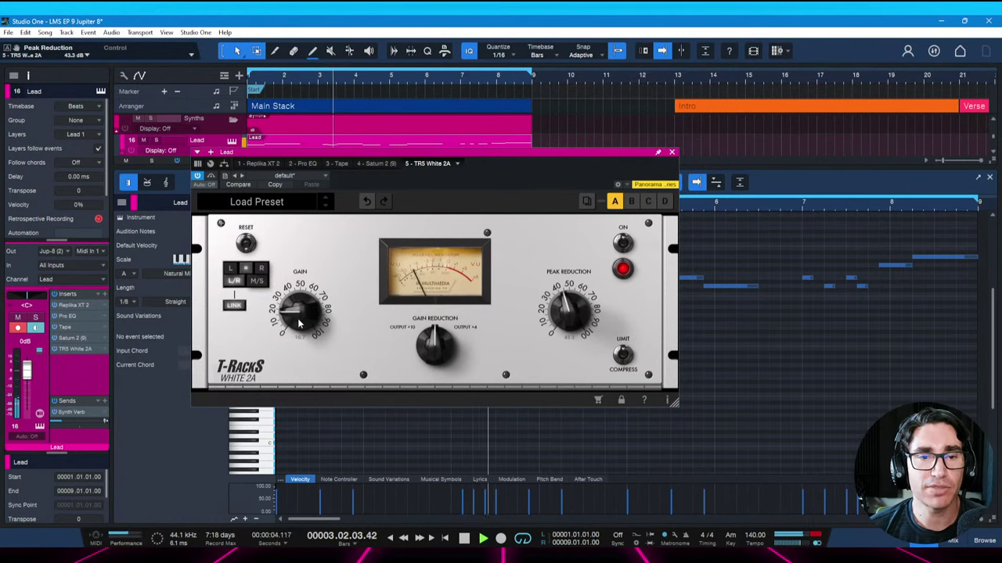
# Raise White 2A's gain to 32.7 dB while comparing against its bypassed signal, and stop playback
pyautogui.click(210, 177)
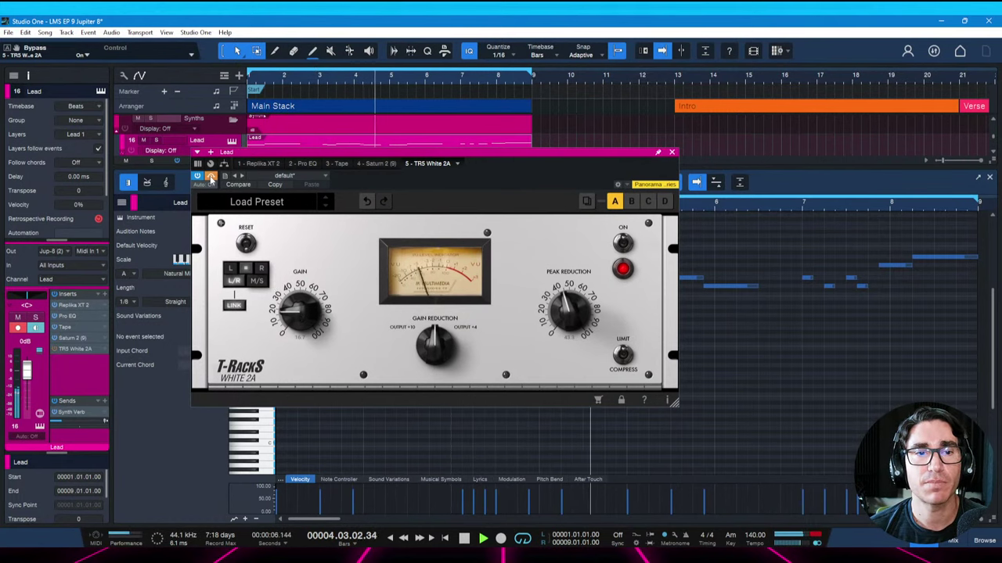
pyautogui.click(210, 177)
pyautogui.moveTo(294, 311); pyautogui.dragTo(296, 291)
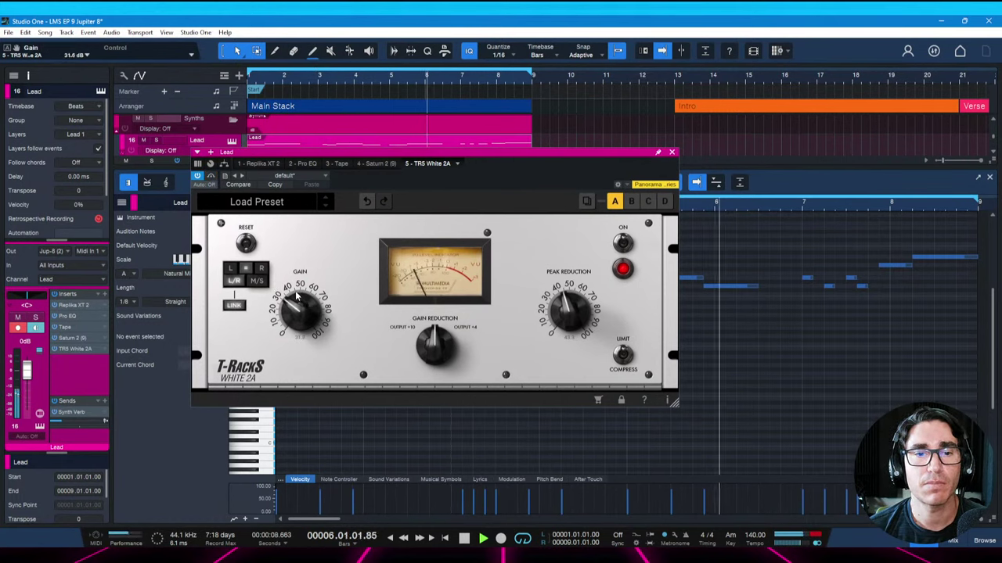
pyautogui.click(210, 177)
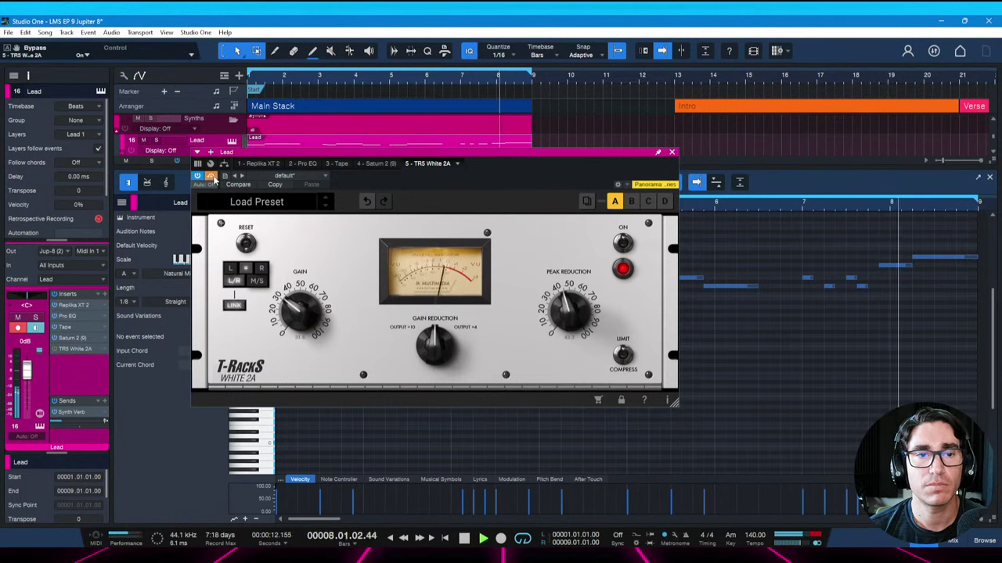
pyautogui.click(212, 178)
pyautogui.moveTo(291, 313); pyautogui.dragTo(289, 310)
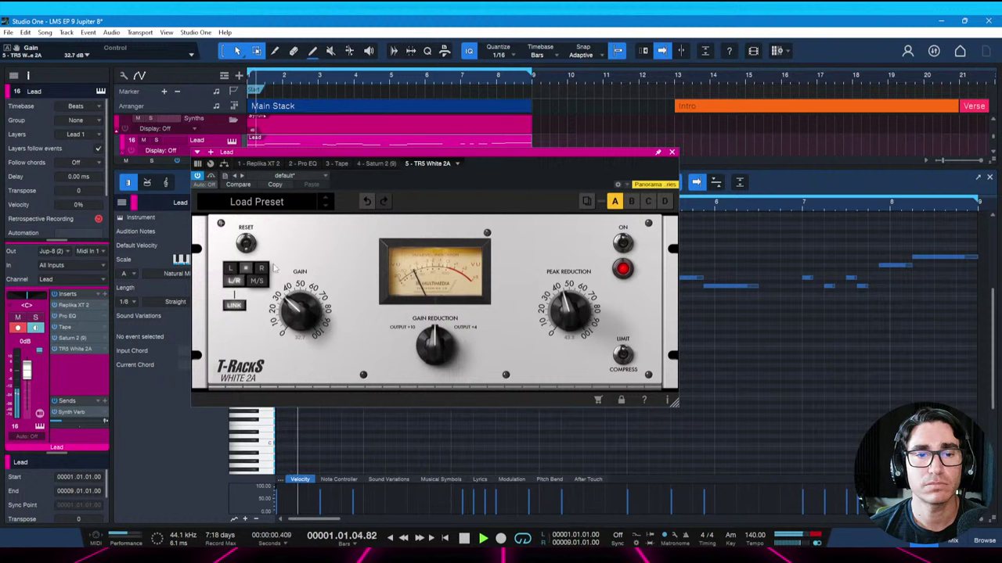
pyautogui.click(211, 177)
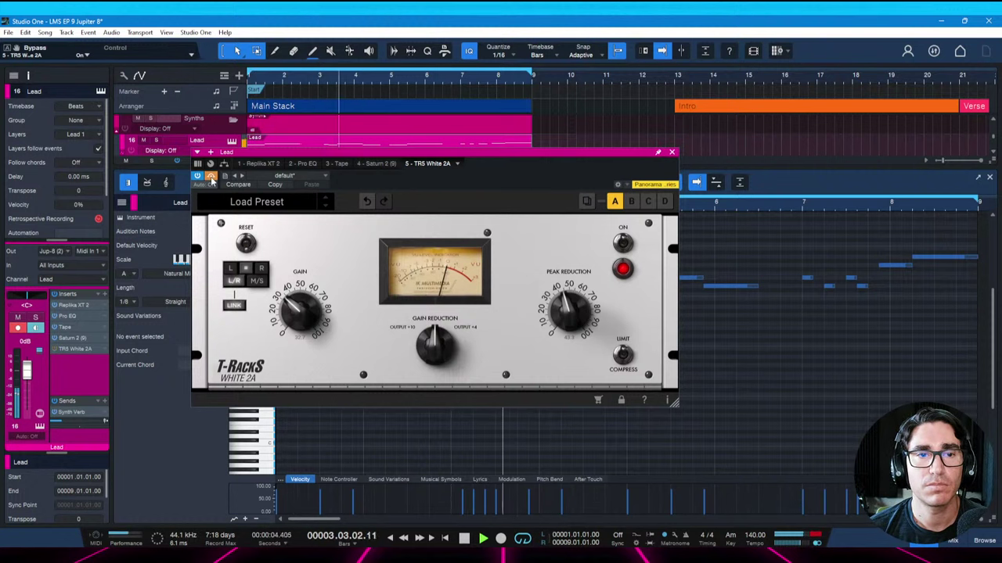
pyautogui.click(210, 177)
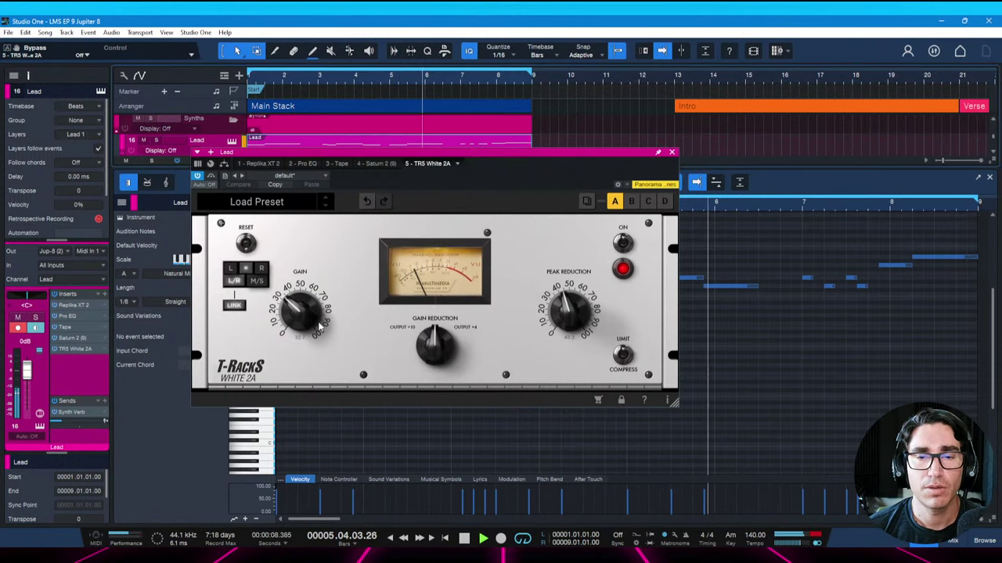
pyautogui.press('space')
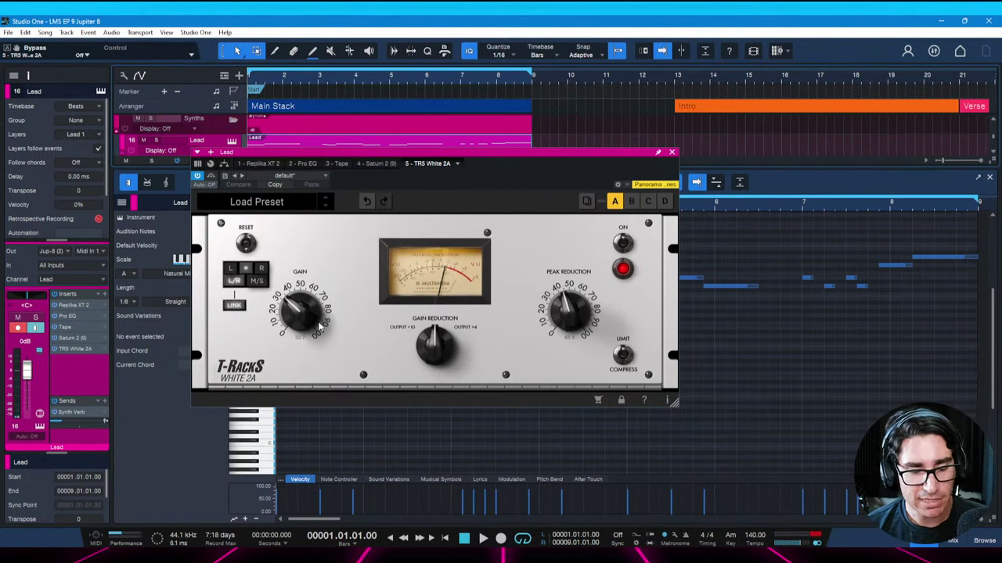
# Insert the dpMeter5 level meter on the Lead after White 2A
pyautogui.click(106, 295)
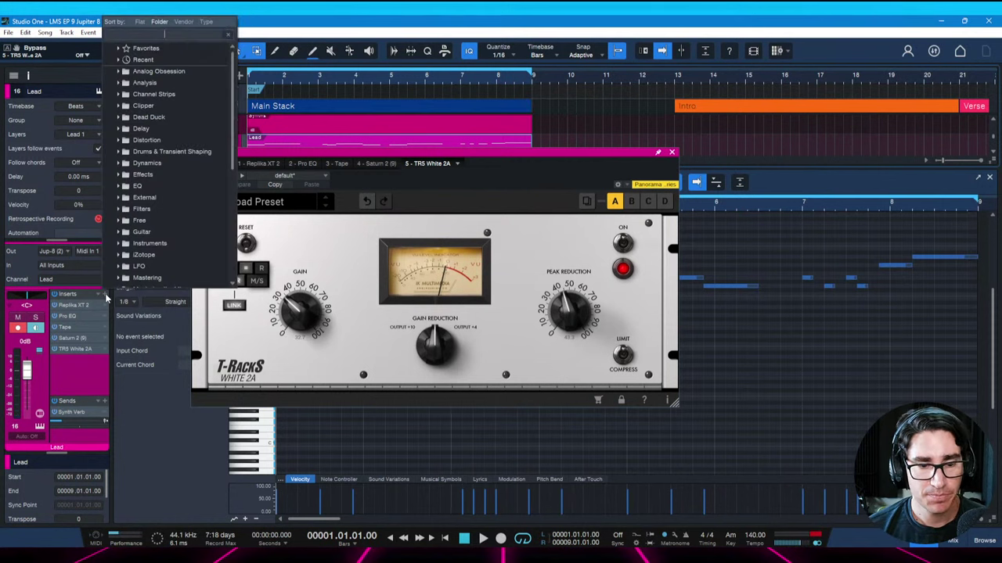
pyautogui.write('dpmeter')
pyautogui.press('Return')
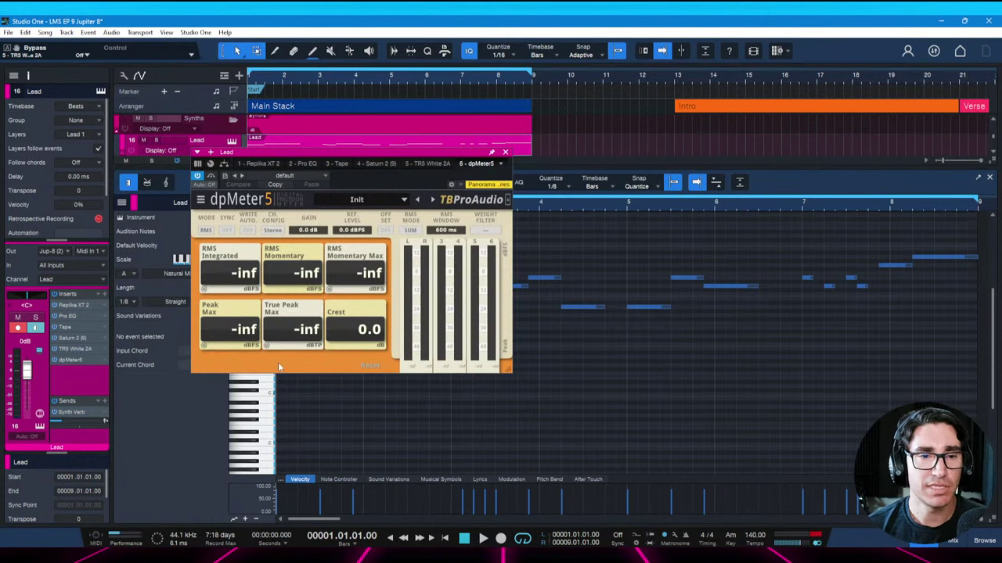
# Play the Lead through dpMeter5 with a reset measurement, stop playback and match the loudness using Peak Max
pyautogui.press('space')
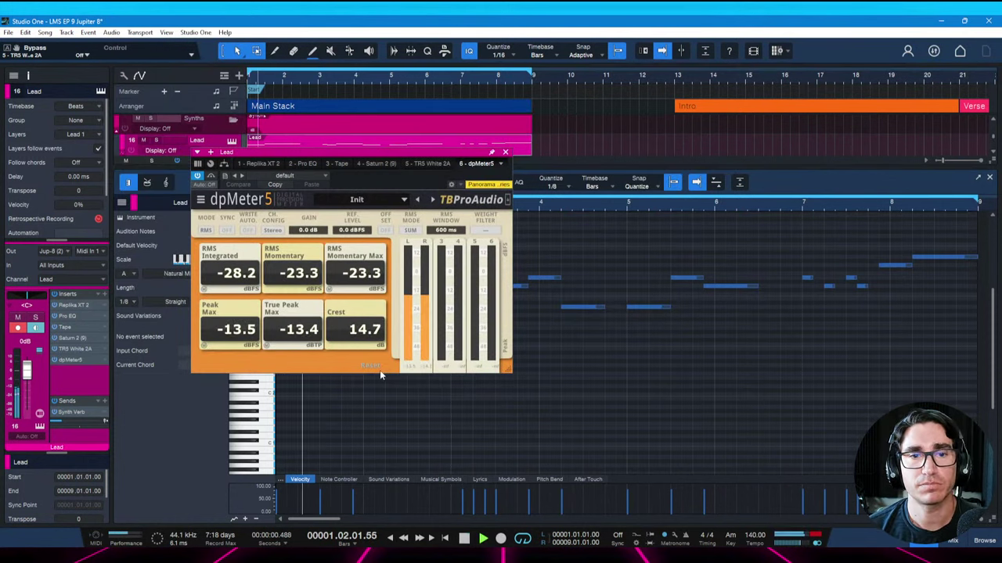
pyautogui.click(368, 367)
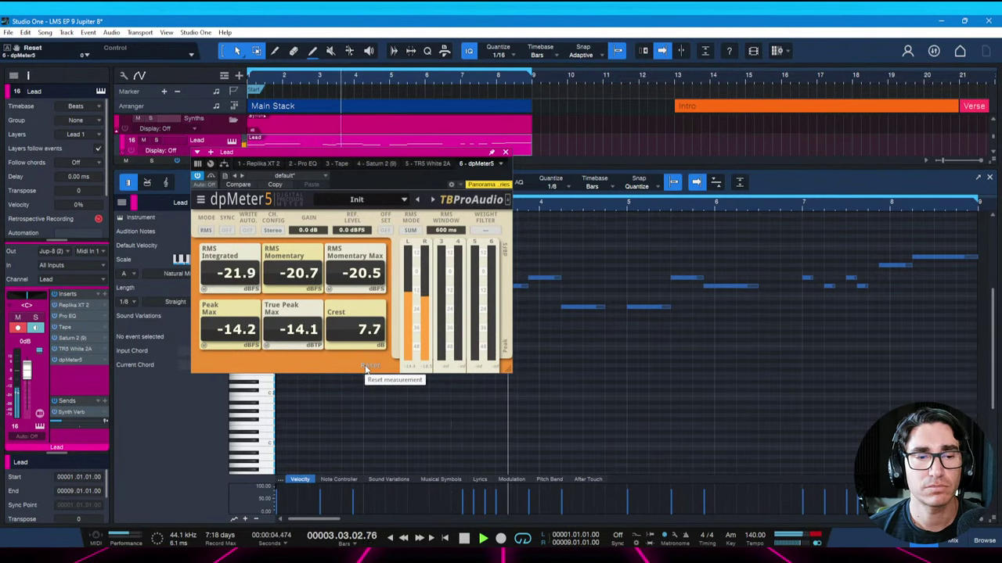
pyautogui.press('space')
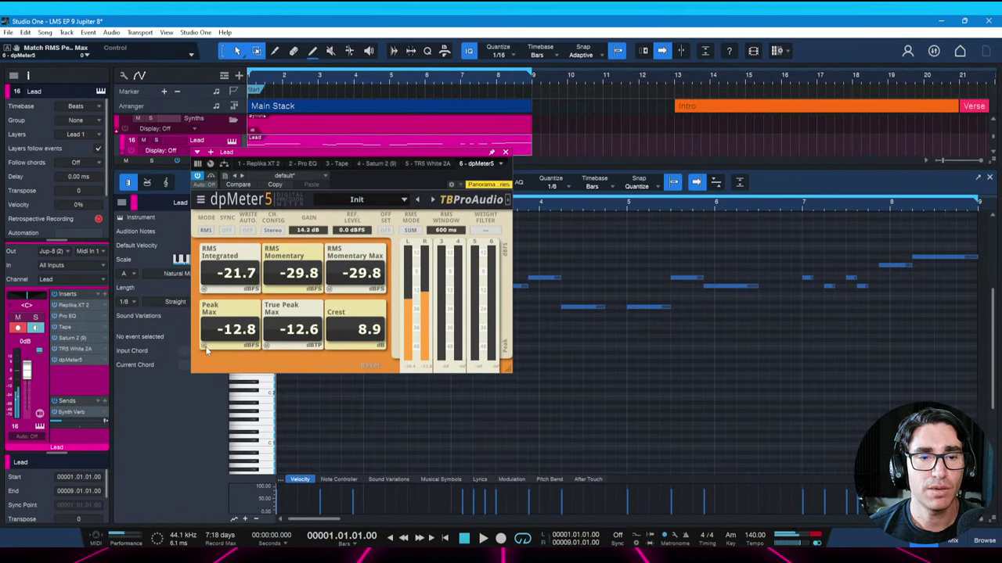
pyautogui.click(206, 351)
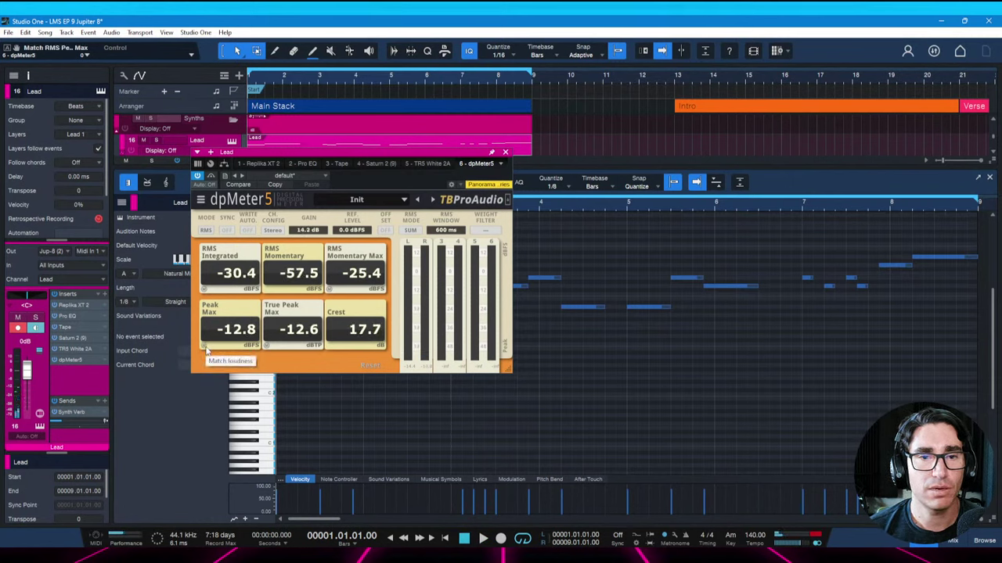
# Lower the Lead track's volume to -12.5 dB during playback, close its dpMeter5 window and save the song
pyautogui.moveTo(26, 371); pyautogui.dragTo(27, 389)
pyautogui.press('space')
pyautogui.hotkey('ctrl', 's')
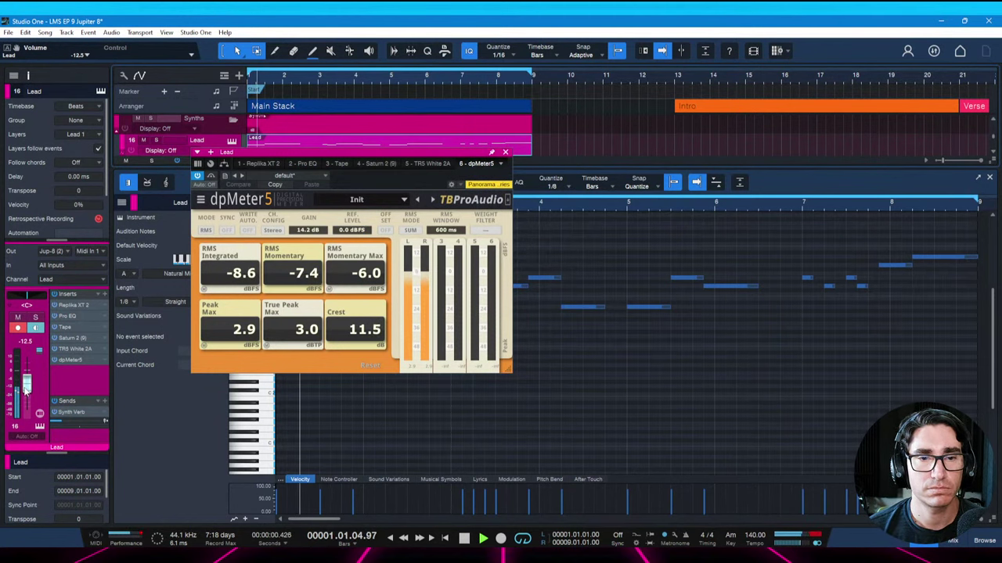
pyautogui.hotkey('ctrl', 's')
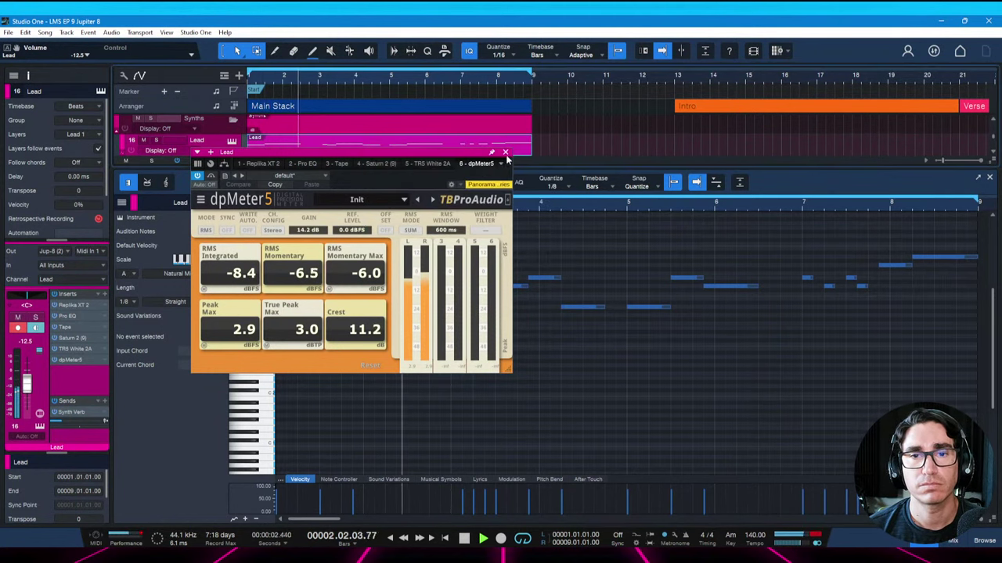
pyautogui.click(505, 152)
pyautogui.hotkey('ctrl', 's')
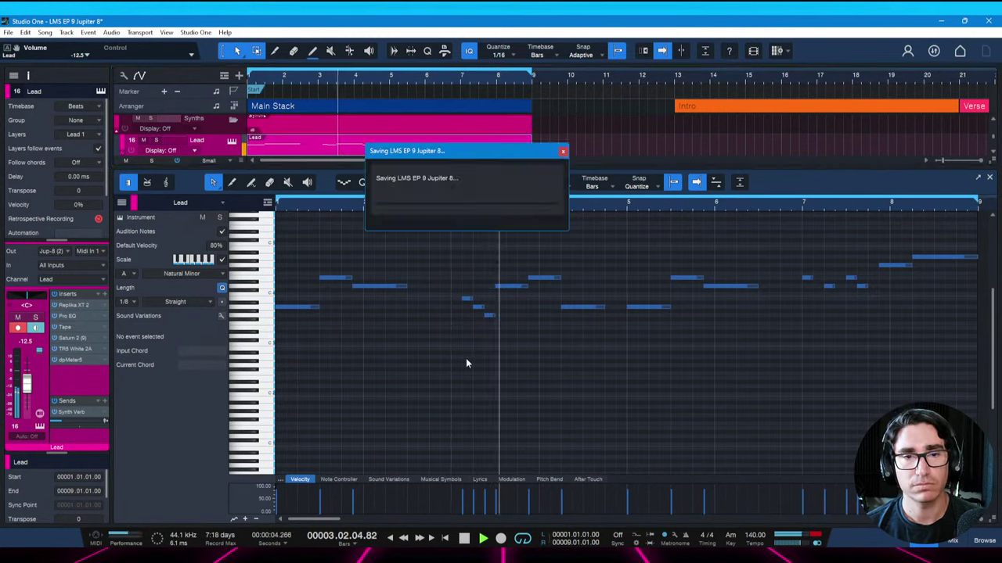
# Show the mixing console with playback stopped, resize it so the synth tracks stay visible above the channels, and save
pyautogui.press('F3')
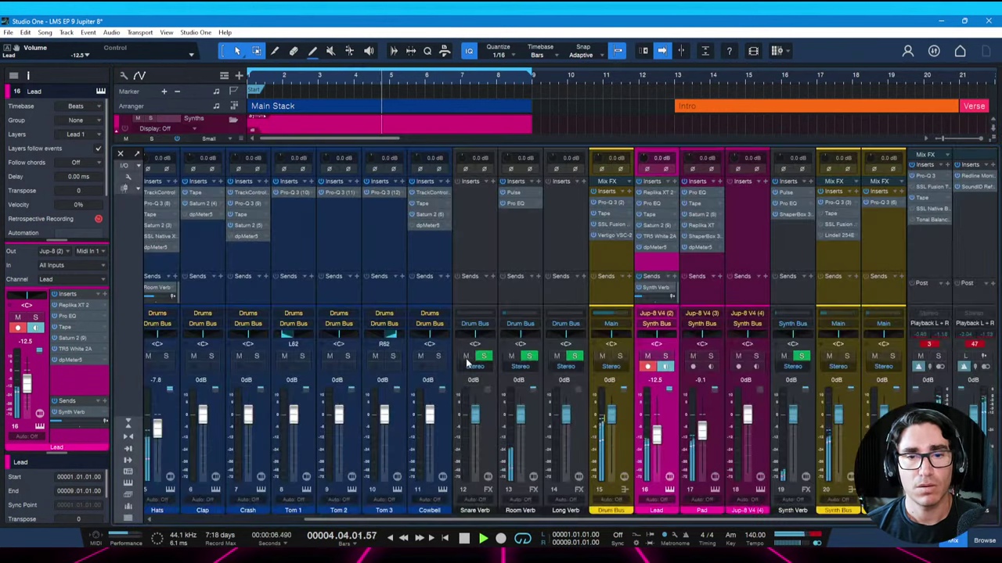
pyautogui.press('space')
pyautogui.hotkey('ctrl', 's')
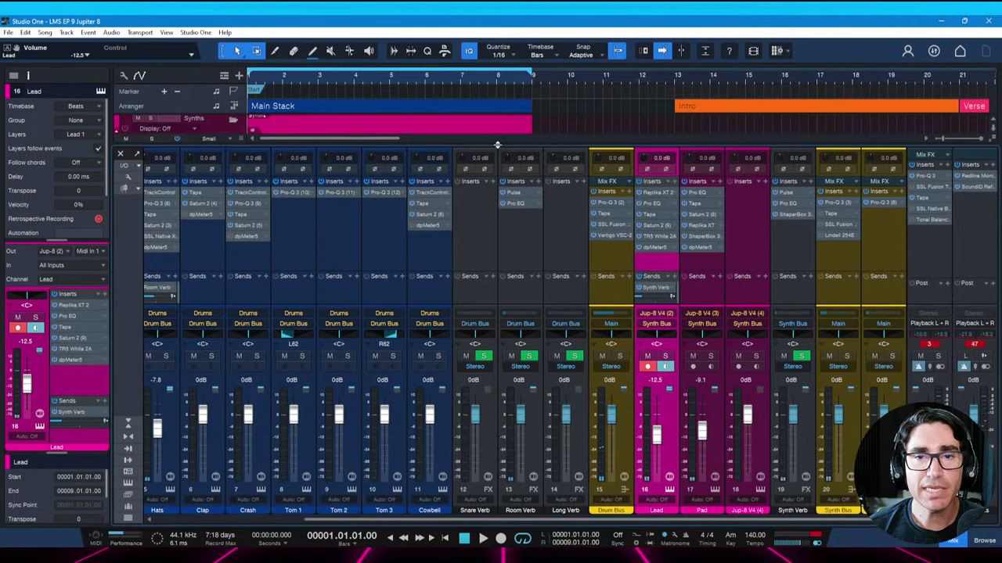
pyautogui.moveTo(497, 145); pyautogui.dragTo(480, 278)
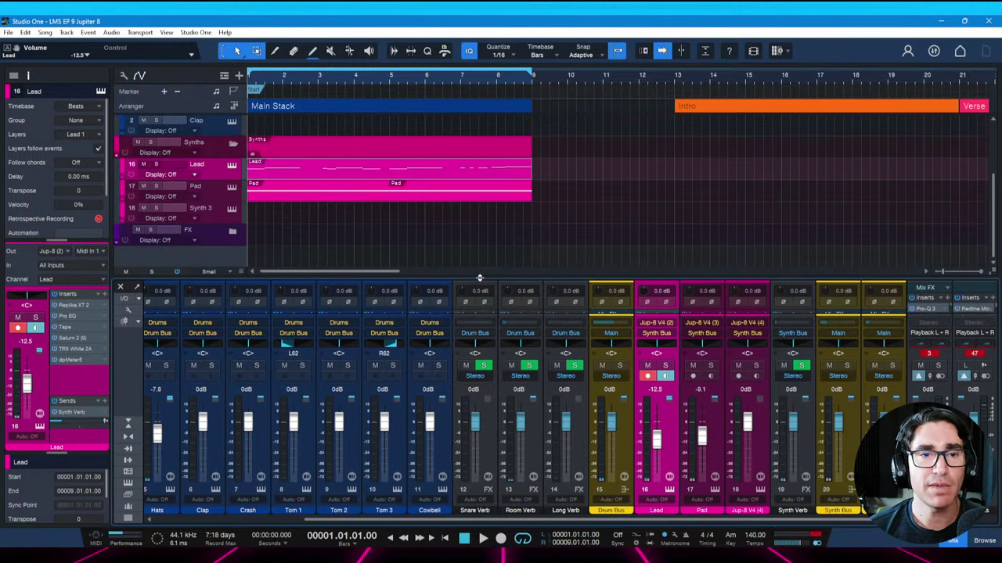
pyautogui.scroll(4, 374, 228)
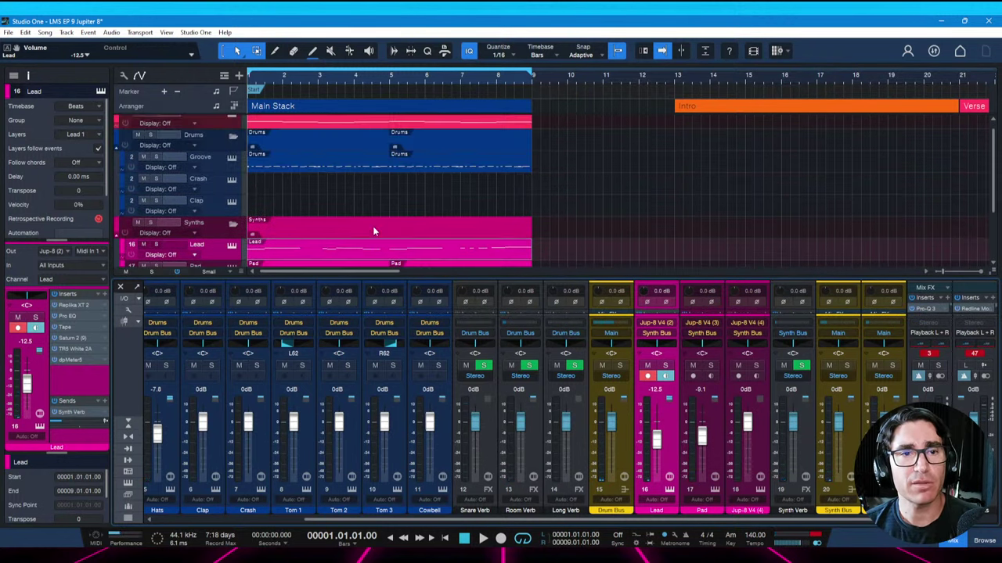
pyautogui.scroll(-3, 253, 186)
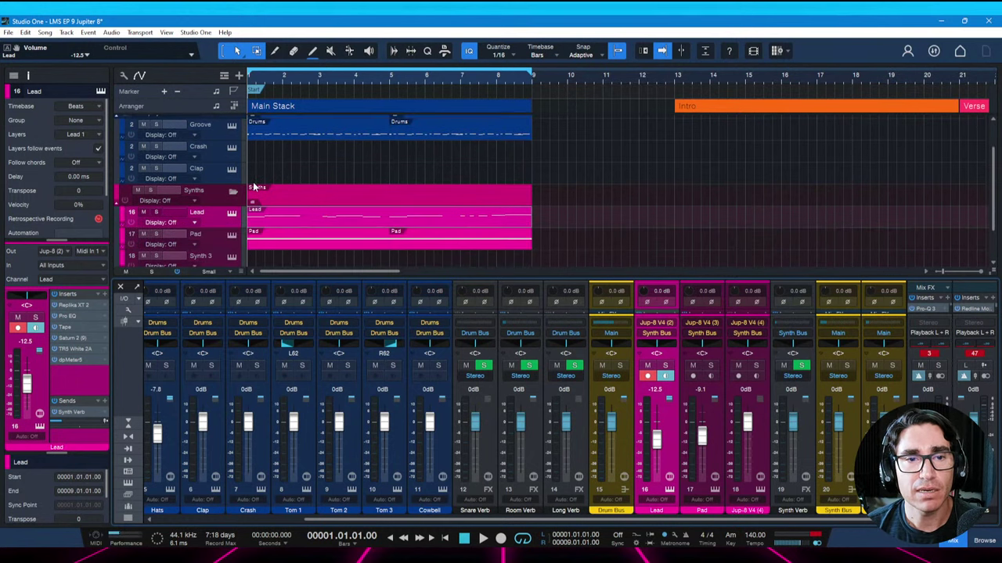
pyautogui.scroll(-1, 283, 252)
pyautogui.hotkey('ctrl', 's')
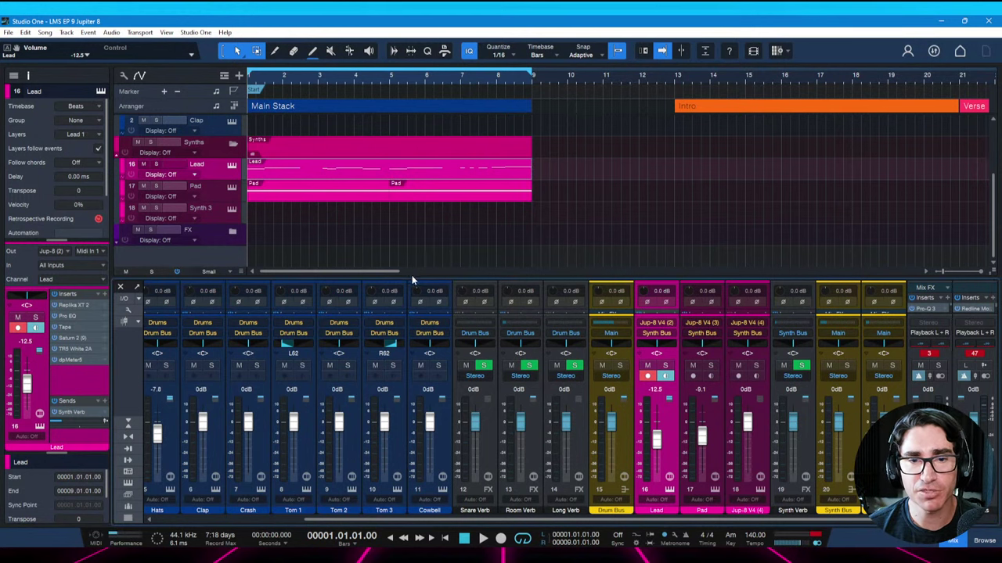
pyautogui.moveTo(413, 277); pyautogui.dragTo(405, 235)
pyautogui.hotkey('ctrl', 's')
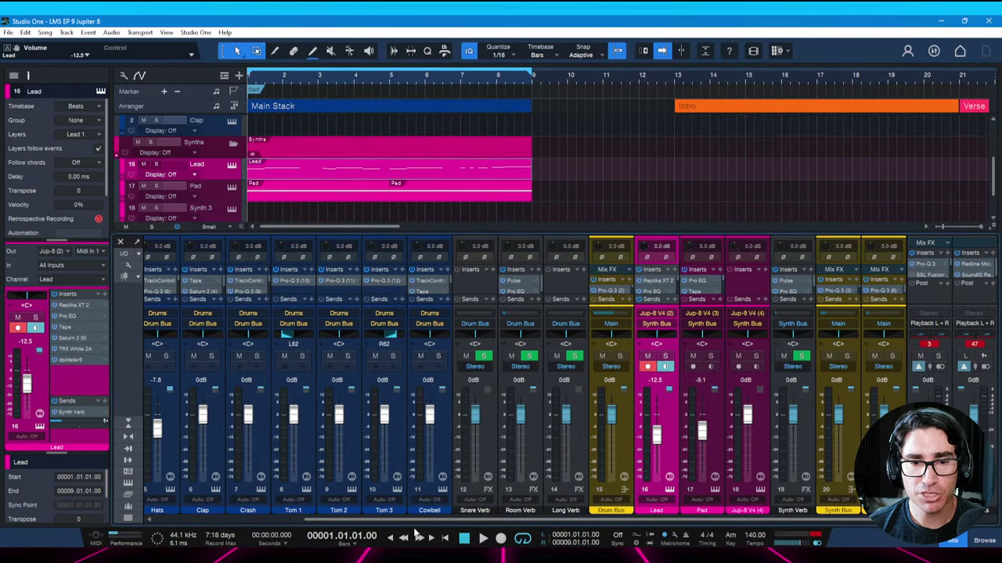
# Balance the synths during playback by setting Pad to -6.9 dB and Lead to -15.5 dB, and save the song
pyautogui.moveTo(415, 520); pyautogui.dragTo(198, 517)
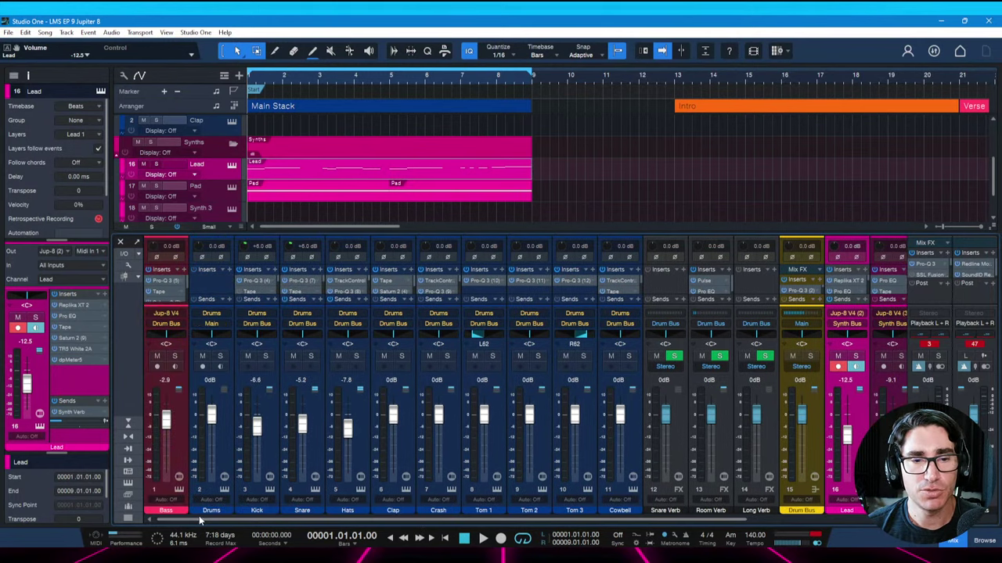
pyautogui.press('space')
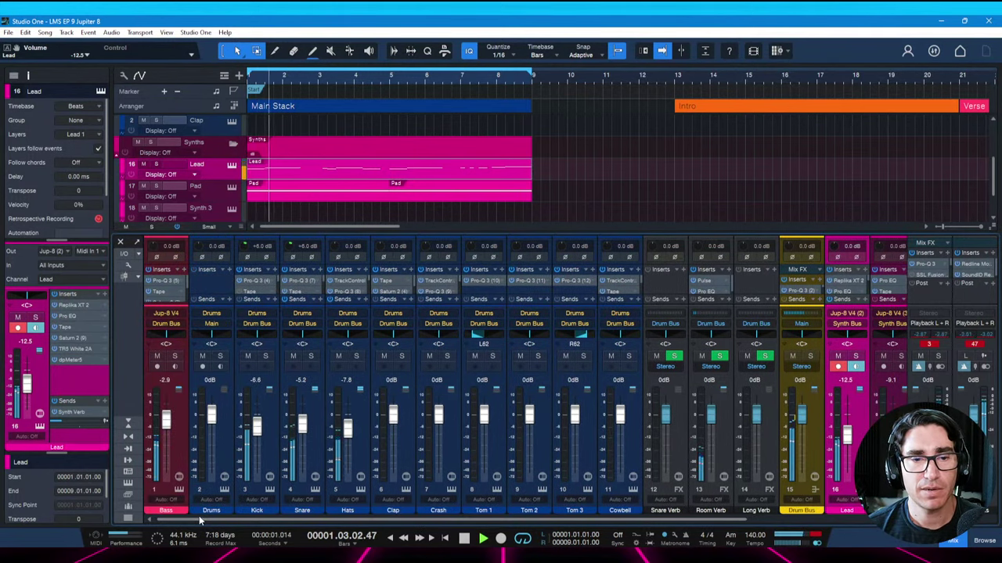
pyautogui.moveTo(469, 520); pyautogui.dragTo(719, 532)
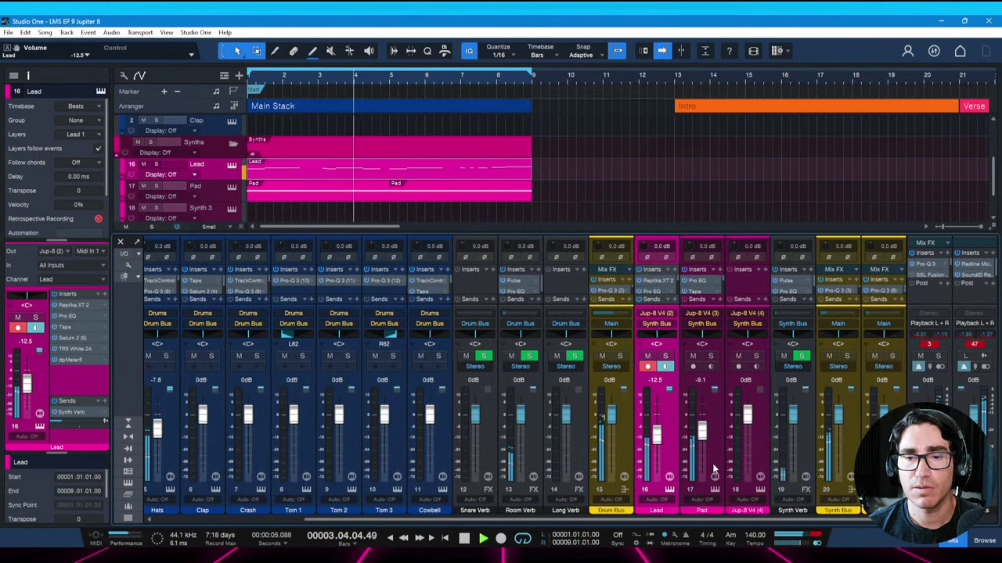
pyautogui.moveTo(701, 435); pyautogui.dragTo(702, 429)
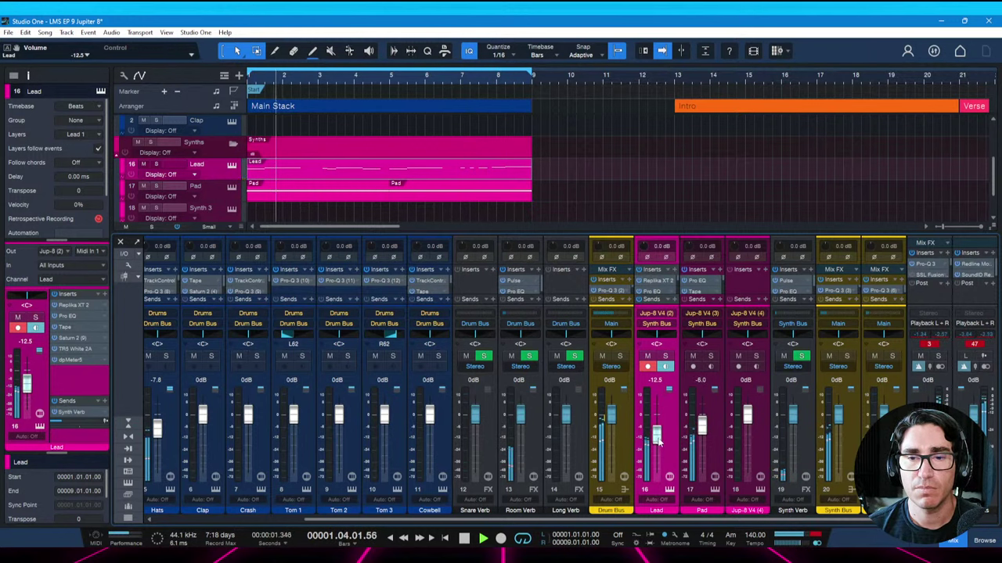
pyautogui.moveTo(655, 444); pyautogui.dragTo(659, 439)
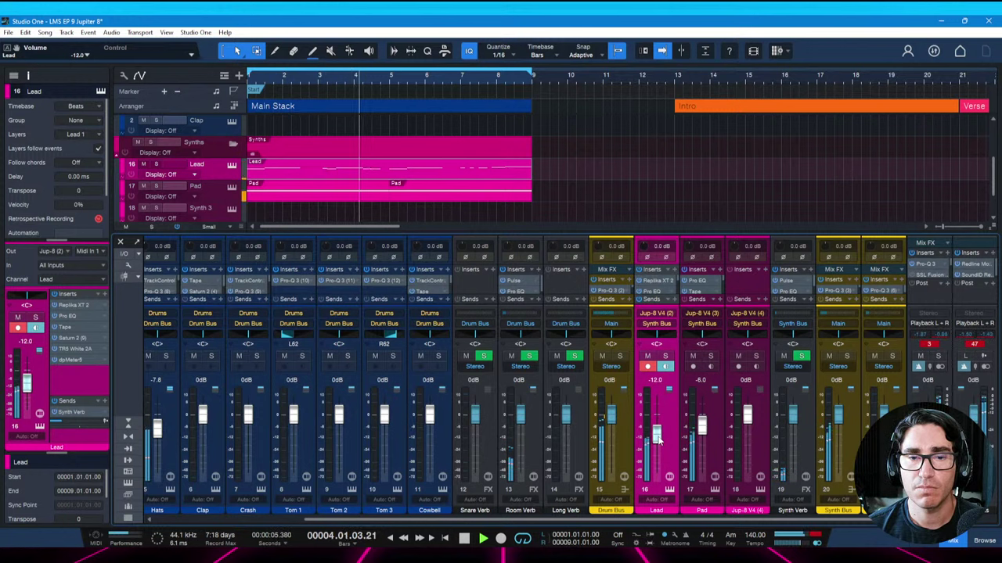
pyautogui.hotkey('ctrl', 's')
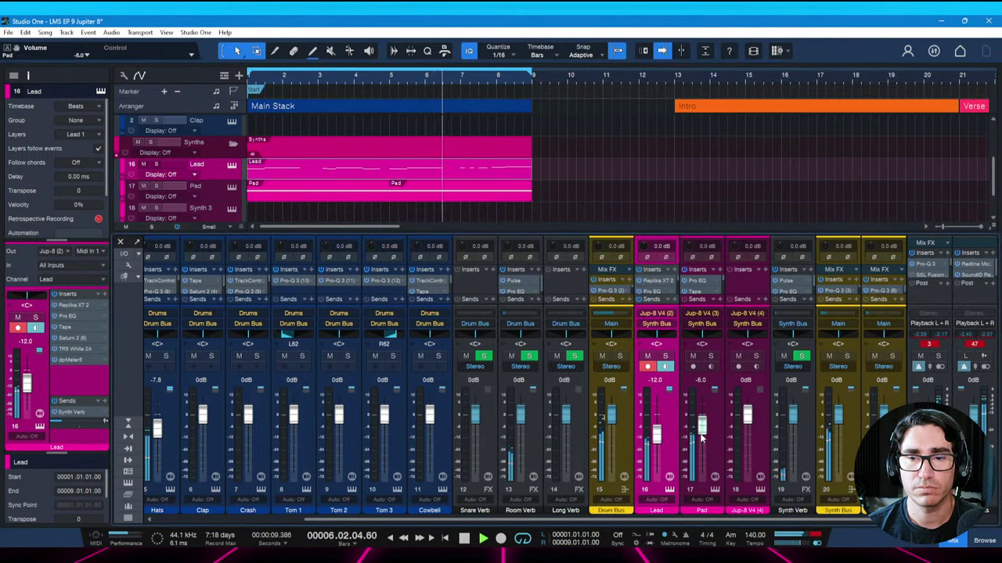
pyautogui.hotkey('ctrl', 's')
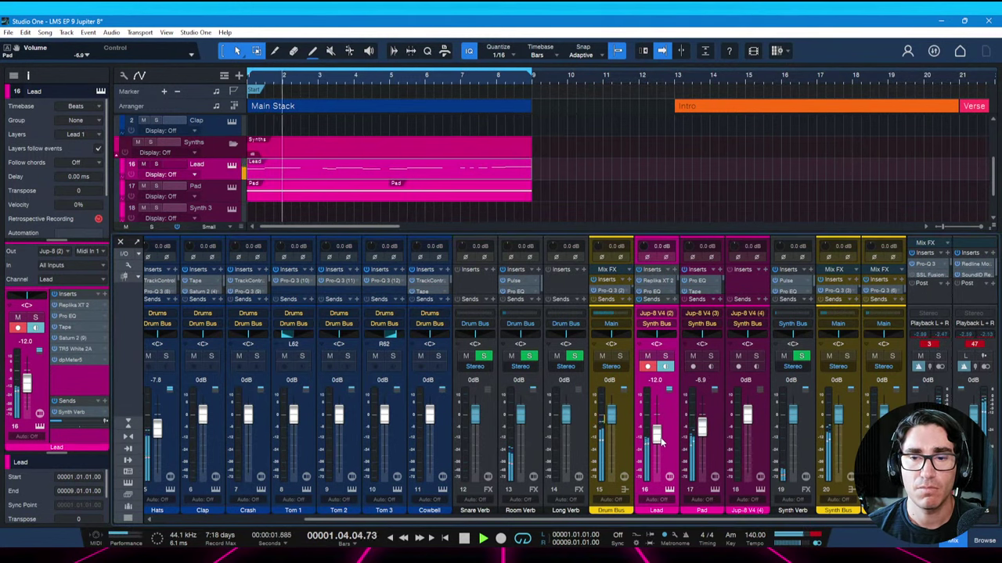
pyautogui.press('space')
pyautogui.hotkey('ctrl', 's')
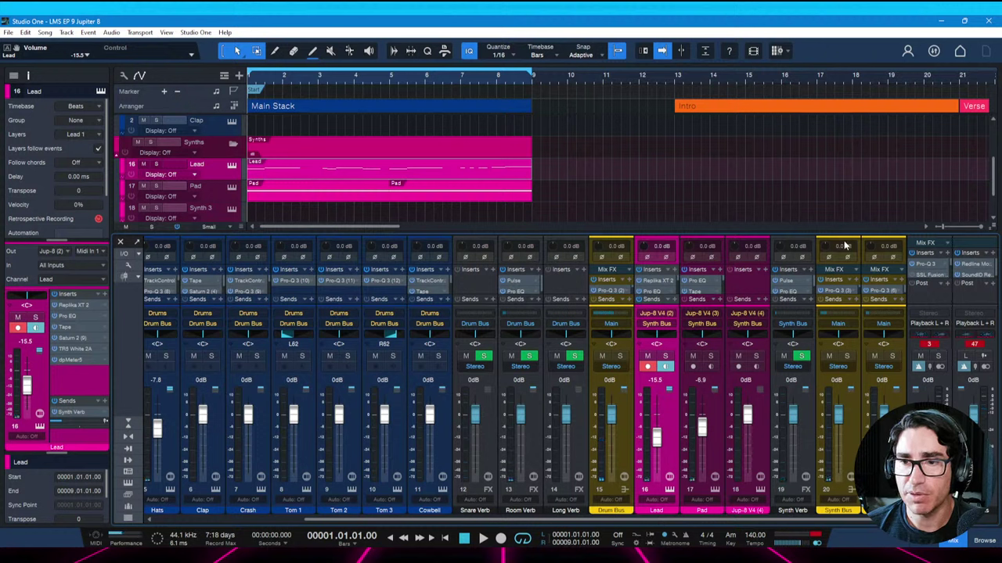
# Open the Tape insert on the Synth Bus during playback and set its tape speed to 7 1/2 IPS
pyautogui.moveTo(844, 233); pyautogui.dragTo(829, 147)
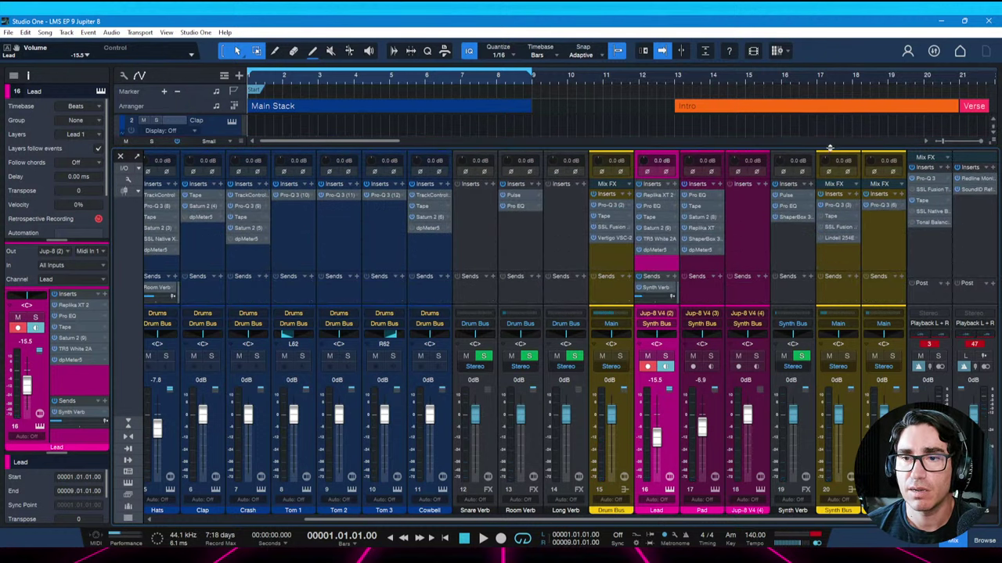
pyautogui.click(831, 217)
pyautogui.press('space')
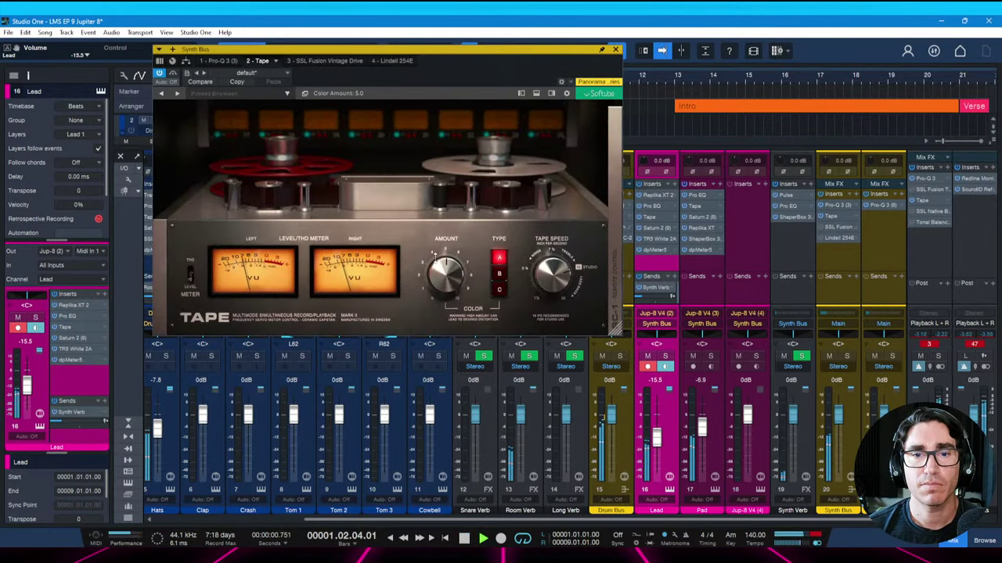
pyautogui.scroll(-1, 447, 266)
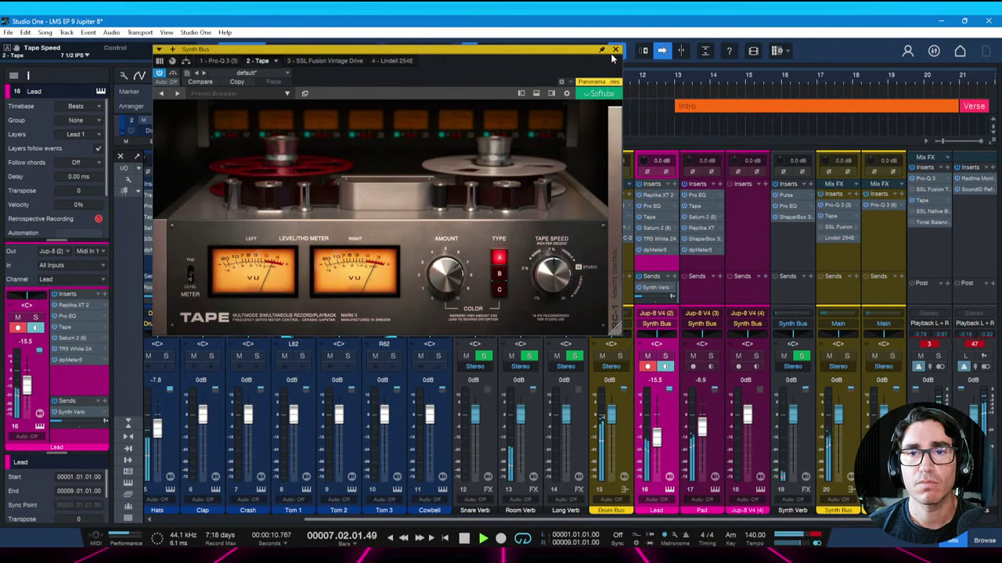
# Set the Synth Bus's Lindell 254E compressor to Fast with a threshold of -6 dBu, and adjust its gain slightly
pyautogui.click(394, 61)
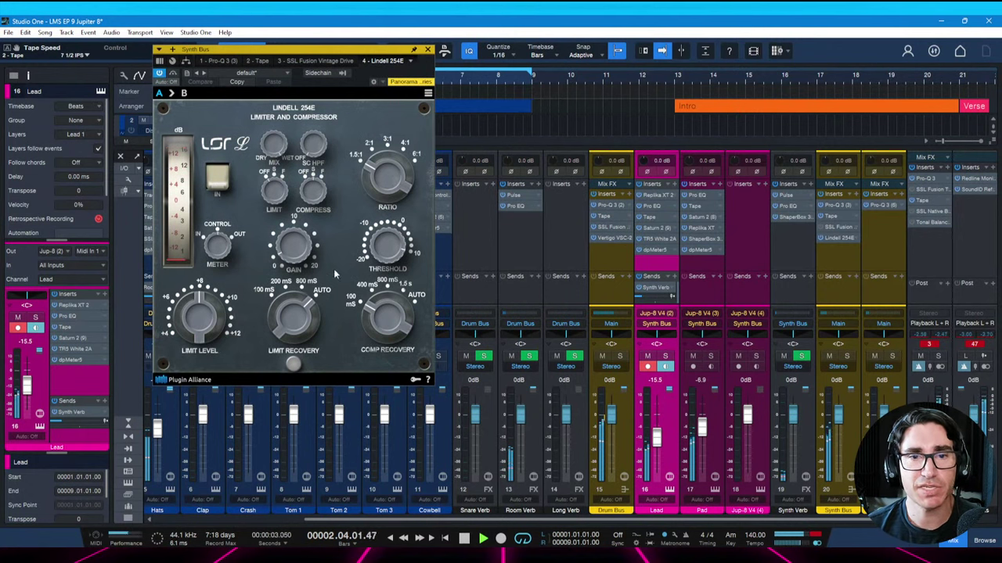
pyautogui.moveTo(379, 248); pyautogui.dragTo(384, 278)
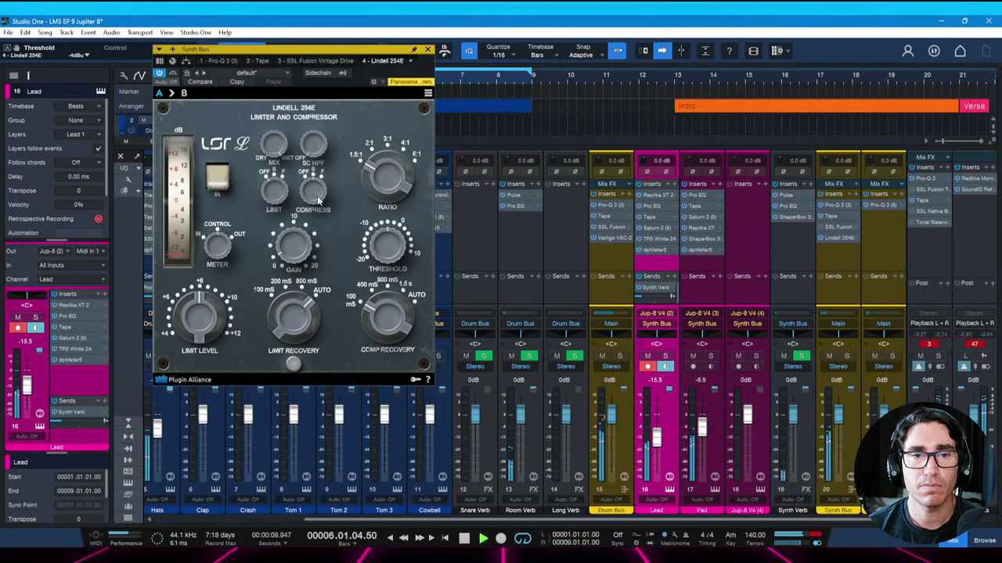
pyautogui.click(315, 194)
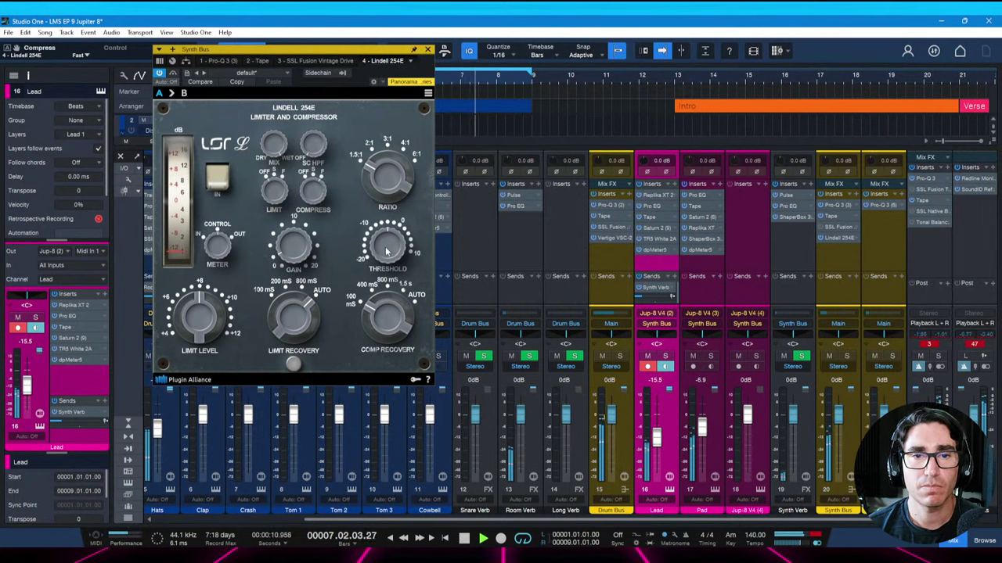
pyautogui.moveTo(378, 244); pyautogui.dragTo(378, 255)
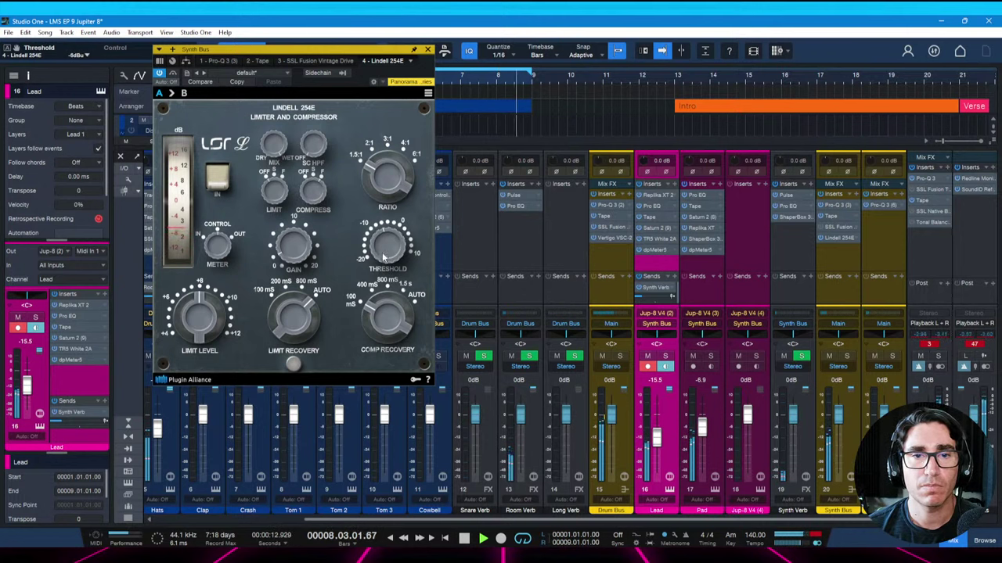
pyautogui.moveTo(301, 259); pyautogui.dragTo(302, 255)
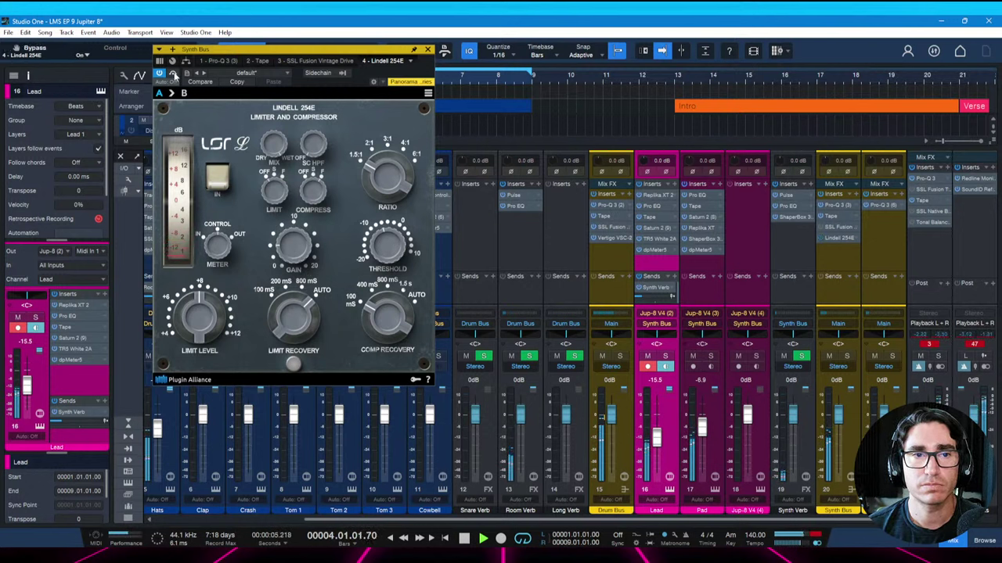
# Close the compressor window, rebalance Lead to -16.6 dB and Pad to -12.5 dB during playback, and save the song
pyautogui.moveTo(703, 434); pyautogui.dragTo(658, 437)
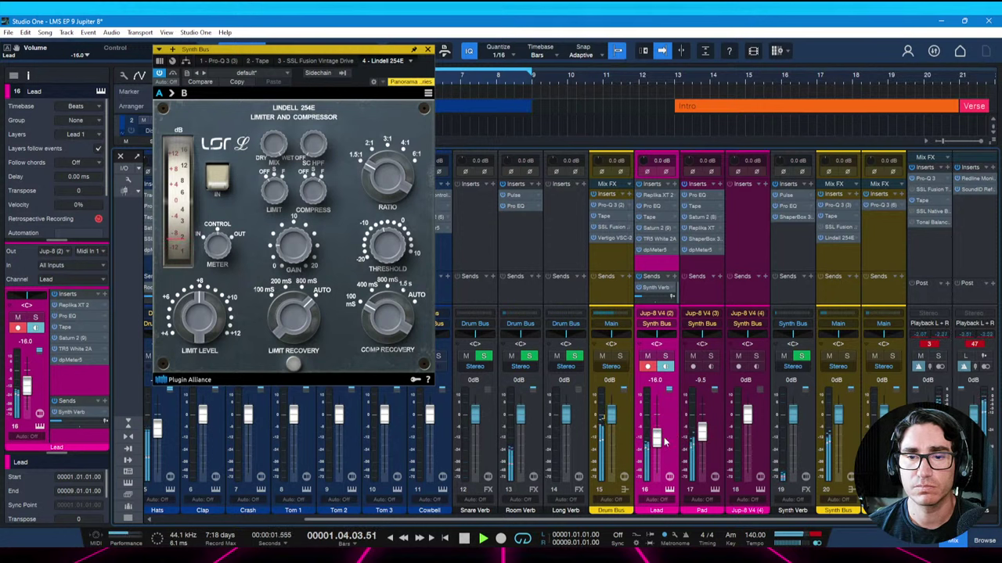
pyautogui.moveTo(662, 444); pyautogui.dragTo(658, 442)
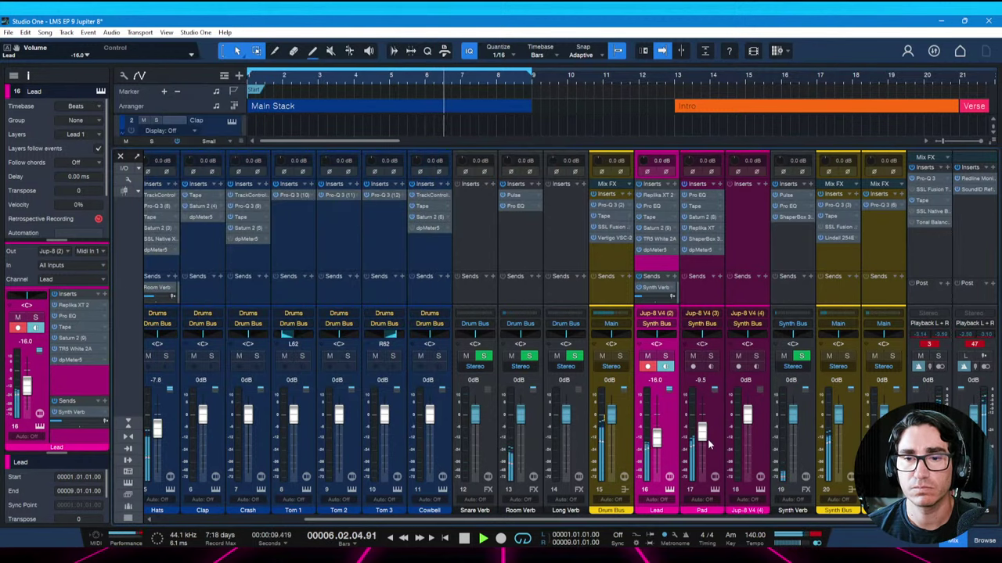
pyautogui.moveTo(708, 443); pyautogui.dragTo(703, 445)
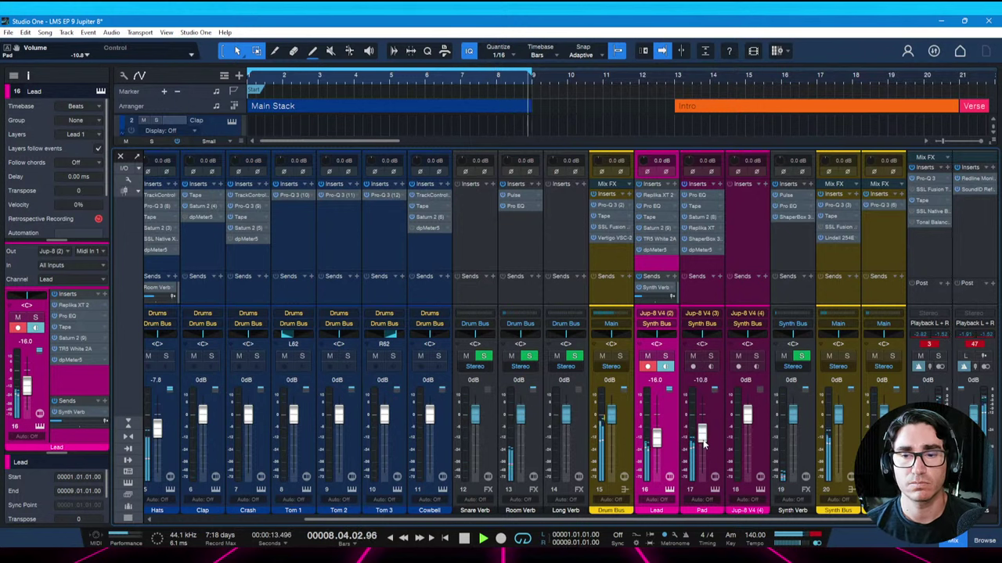
pyautogui.moveTo(704, 444); pyautogui.dragTo(658, 447)
pyautogui.hotkey('ctrl', 's')
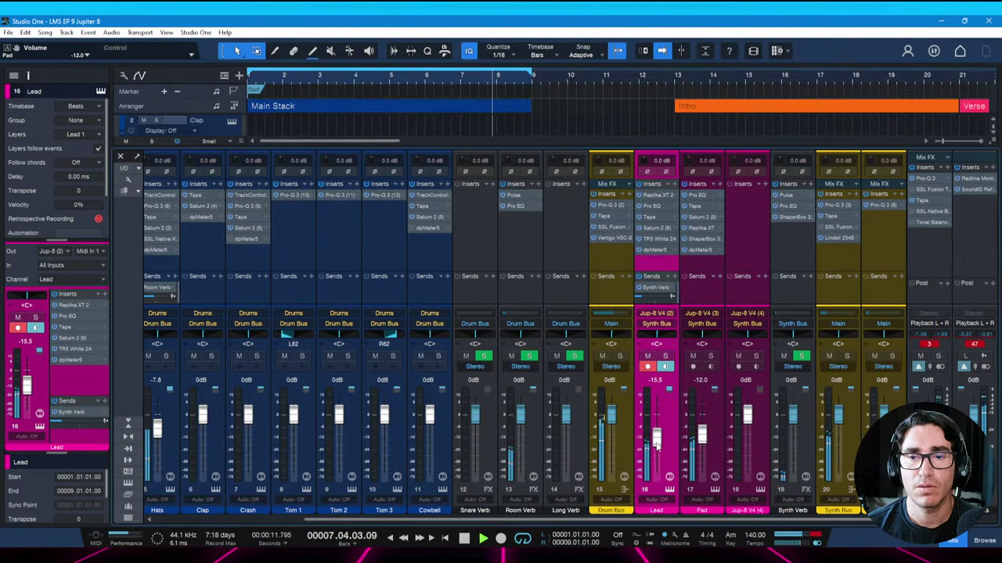
pyautogui.moveTo(657, 444); pyautogui.dragTo(657, 446)
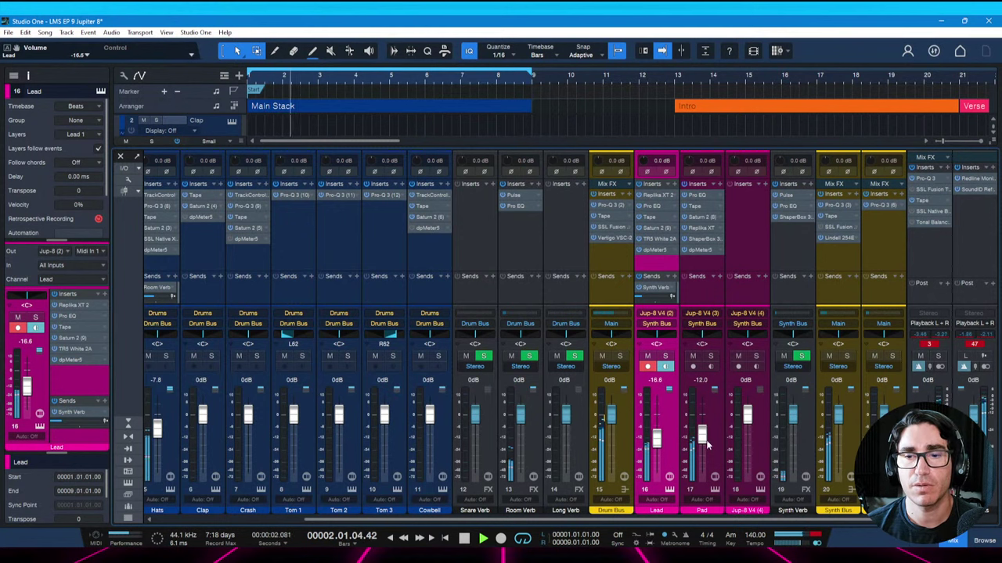
pyautogui.moveTo(705, 443); pyautogui.dragTo(703, 447)
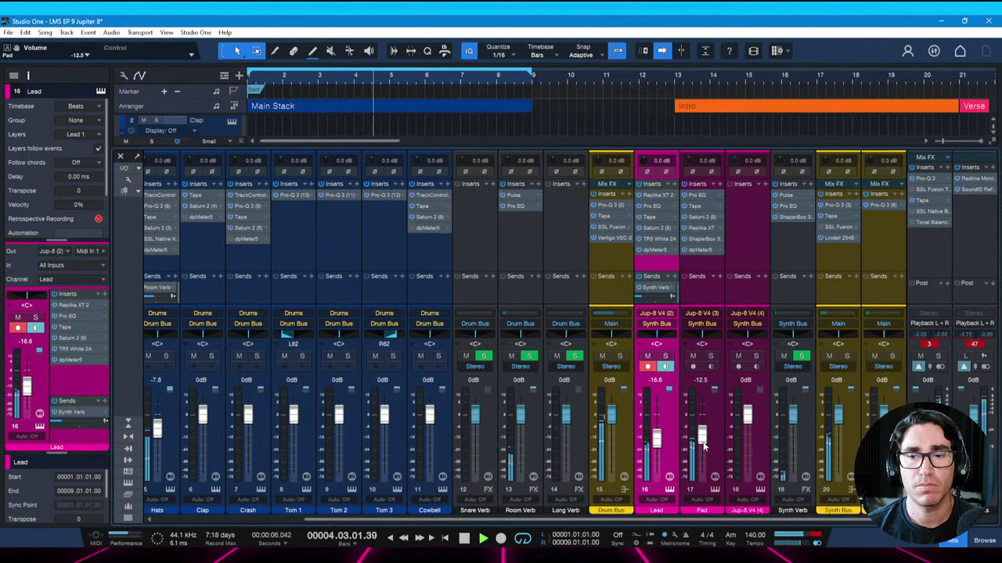
pyautogui.hotkey('ctrl', 's')
pyautogui.press('space')
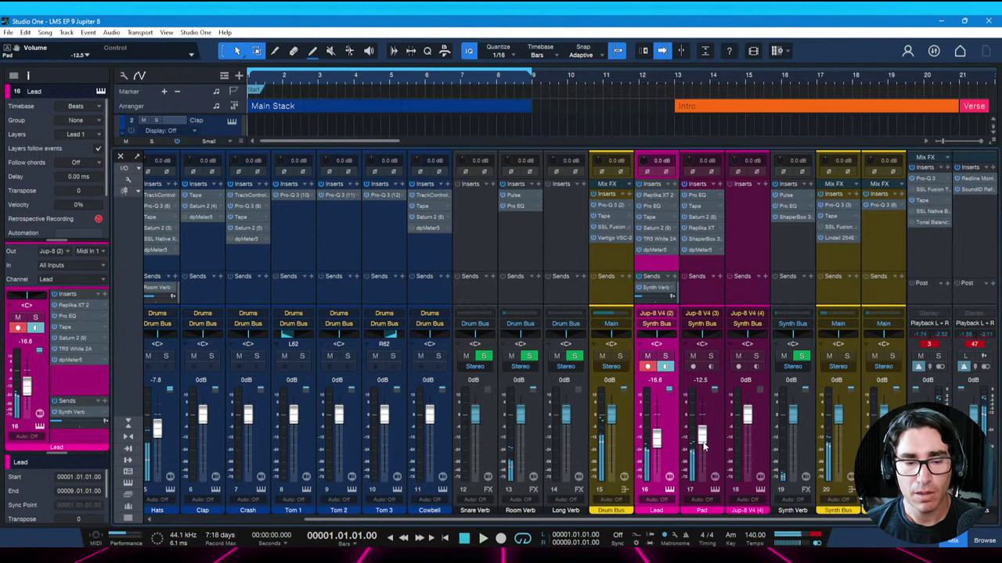
# Hide the mixing console, save the song and show the whole arrangement from Main Stack to Outro
pyautogui.press('F3')
pyautogui.hotkey('ctrl', 's')
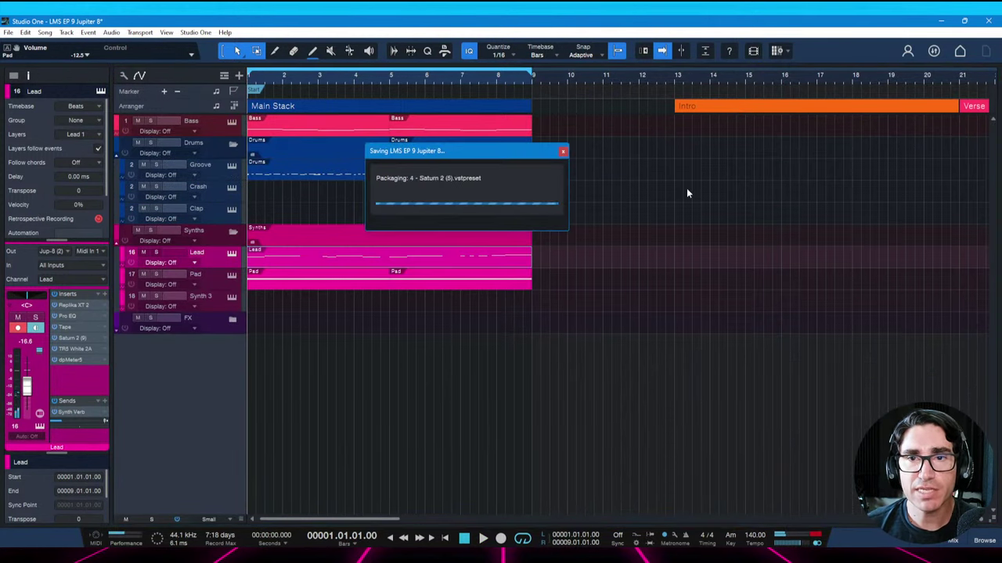
pyautogui.press('w')
pyautogui.press('w')
pyautogui.press('w')
pyautogui.press('w')
pyautogui.press('w')
pyautogui.press('w')
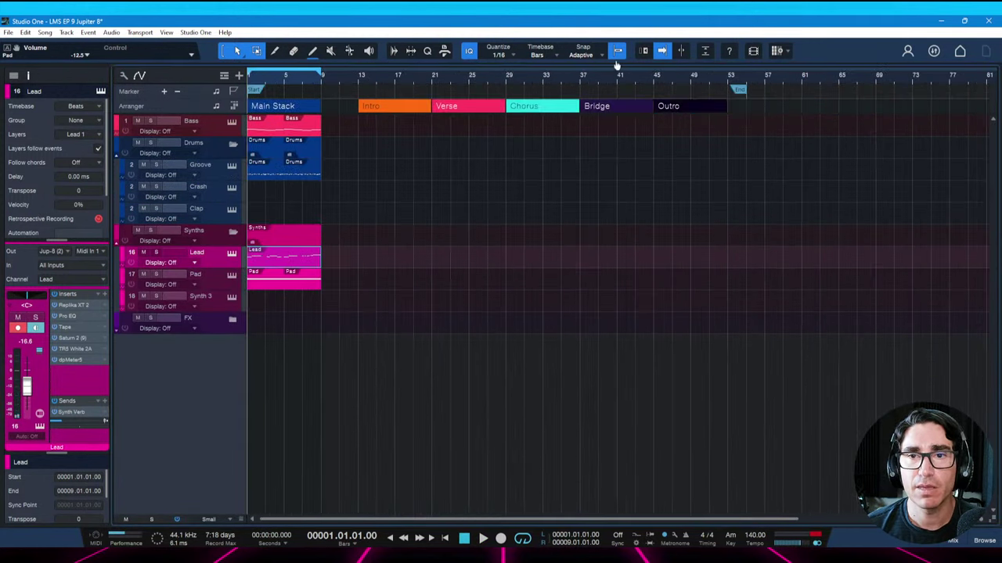
# Save the song and copy all of the Main Stack's Bass, Groove, Lead and Pad events into the Chorus section at bar 29
pyautogui.press('e')
pyautogui.press('e')
pyautogui.press('w')
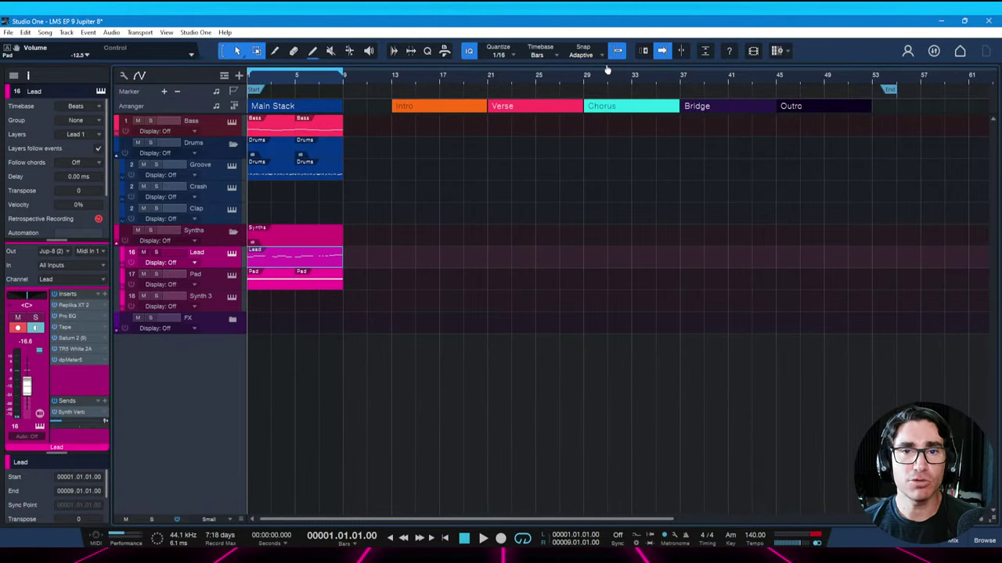
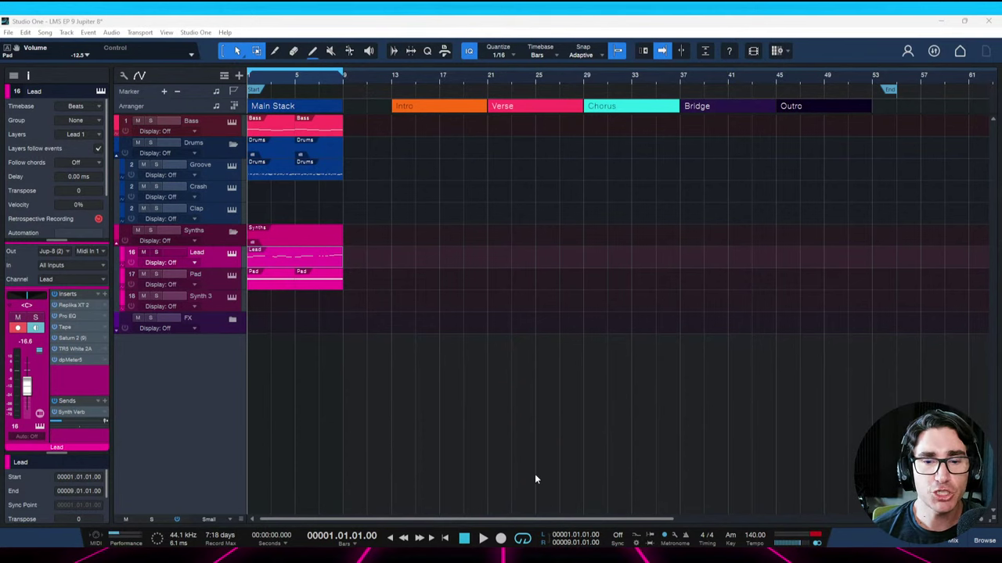
pyautogui.hotkey('ctrl', 's')
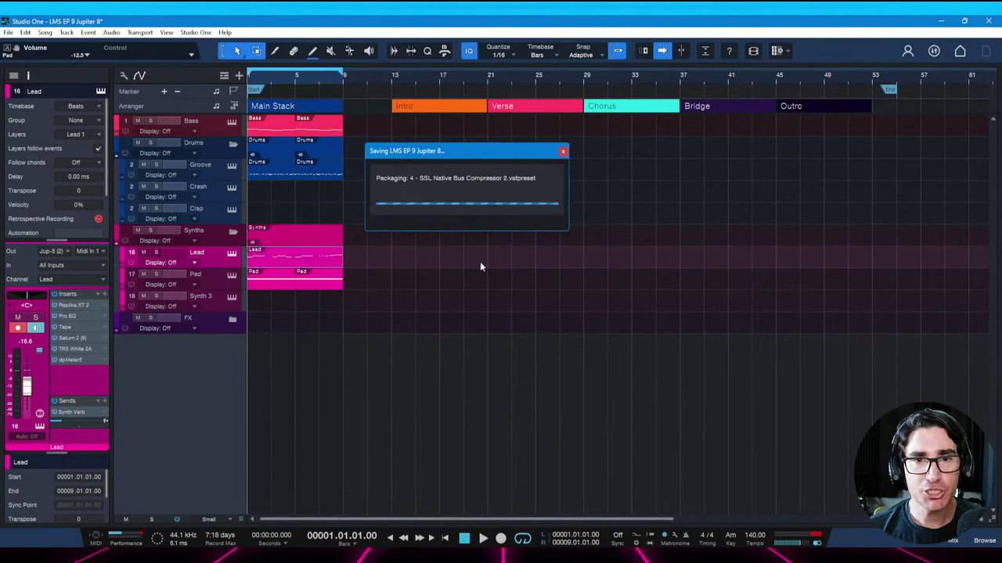
pyautogui.click(525, 75)
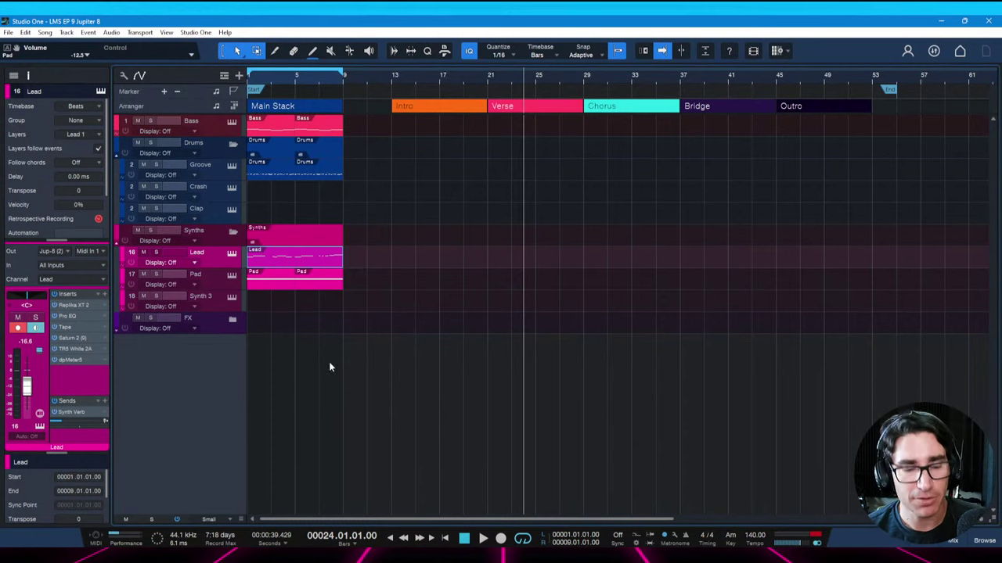
pyautogui.click(371, 321)
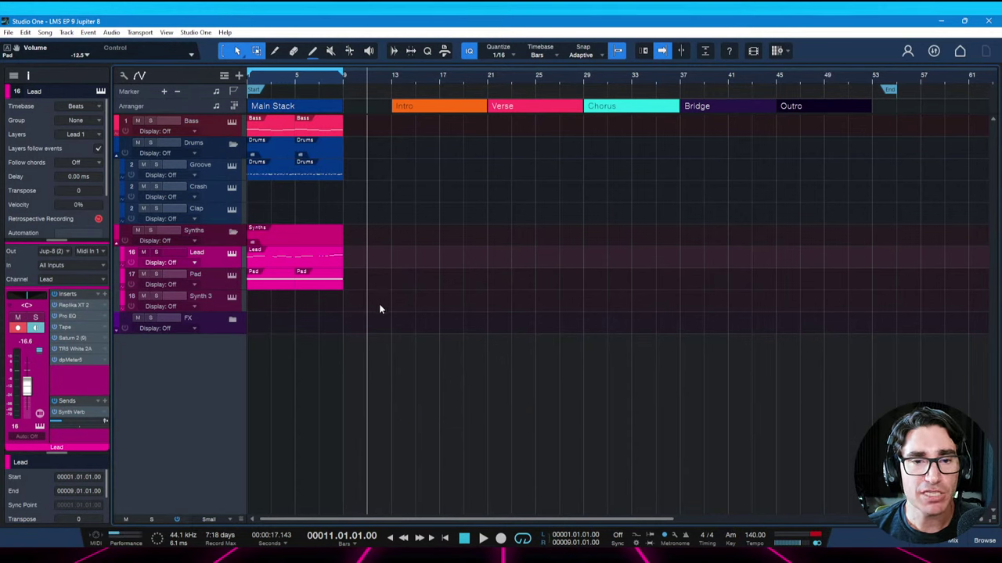
pyautogui.moveTo(379, 310); pyautogui.dragTo(251, 125)
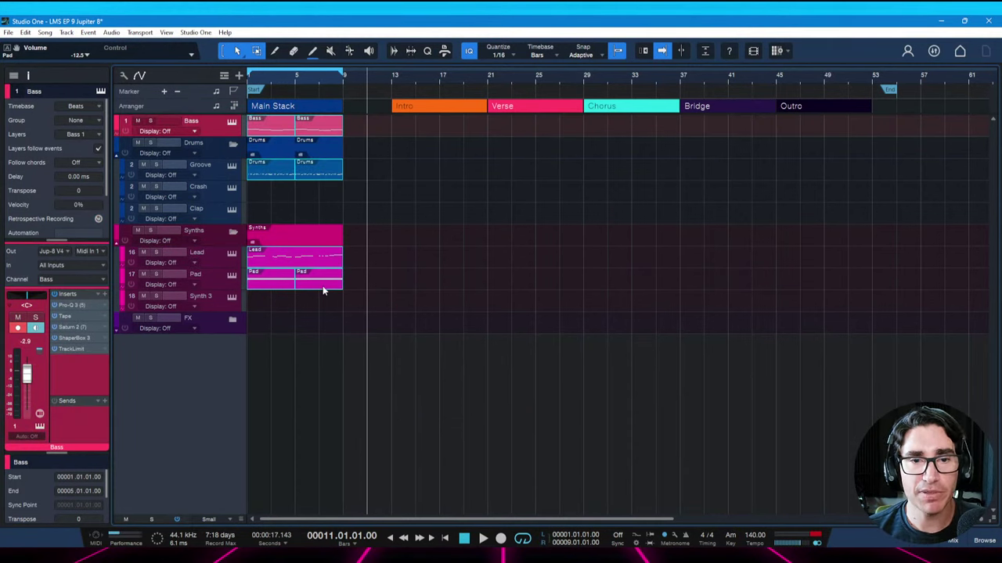
pyautogui.moveTo(323, 286); pyautogui.dragTo(662, 274)
pyautogui.click(635, 317)
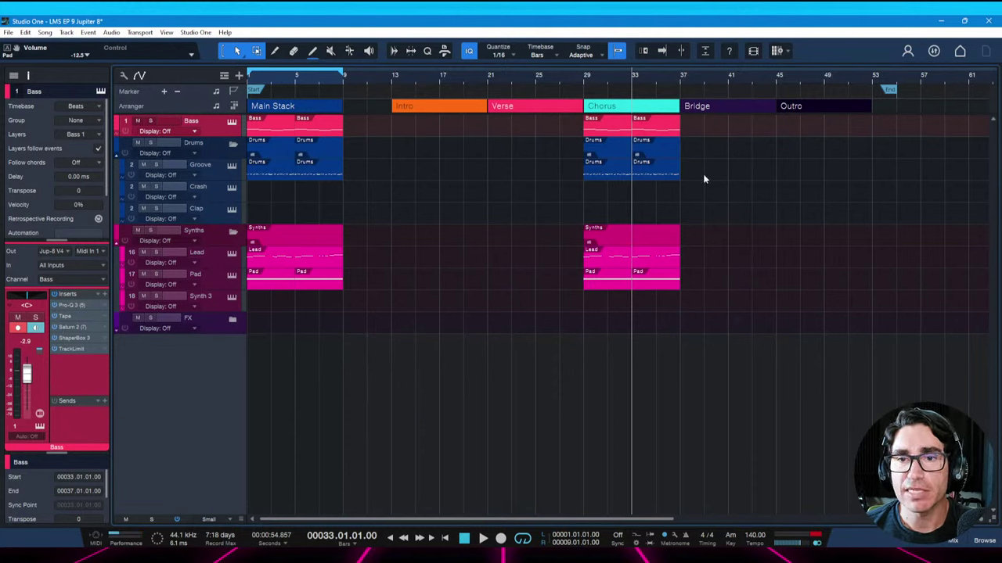
# Duplicate the Chorus's Bass and Groove events into the Bridge section and save the song
pyautogui.moveTo(714, 202); pyautogui.dragTo(584, 113)
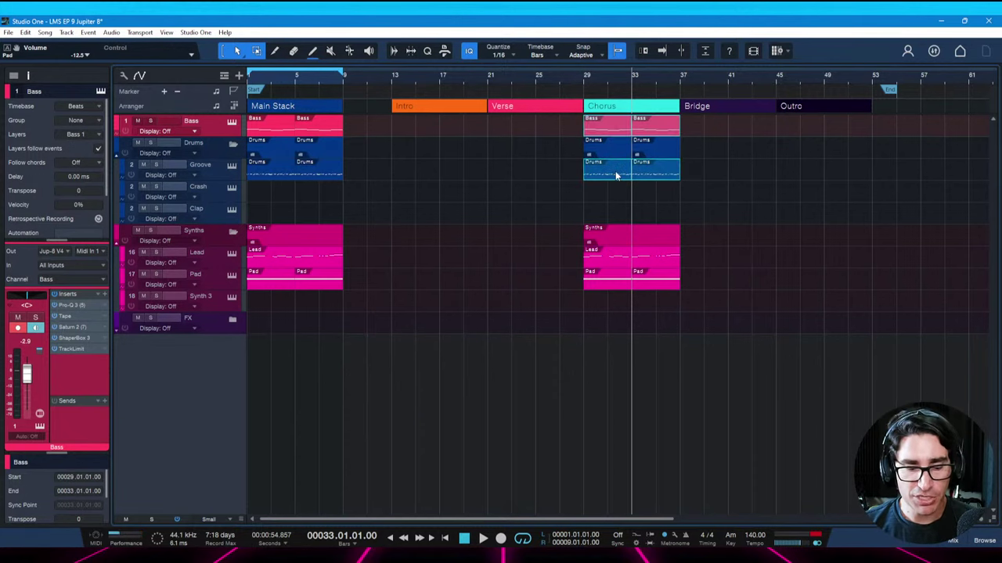
pyautogui.press('d')
pyautogui.hotkey('ctrl', 's')
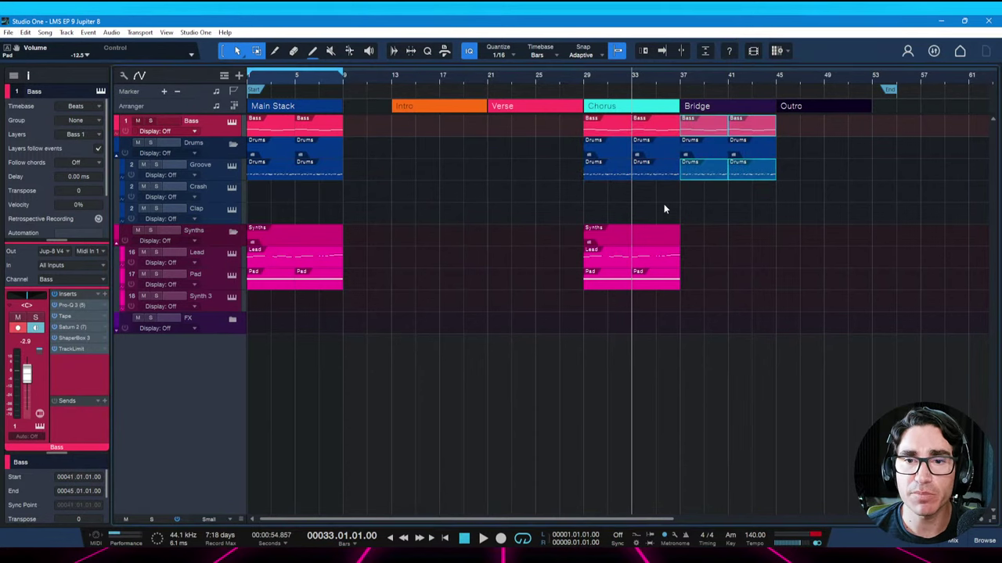
pyautogui.click(614, 260)
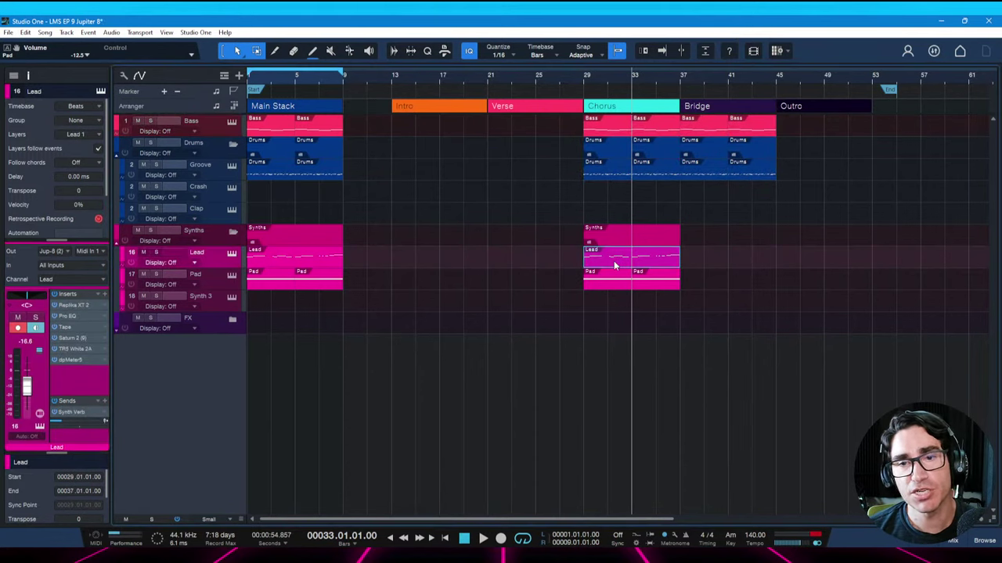
pyautogui.click(642, 288)
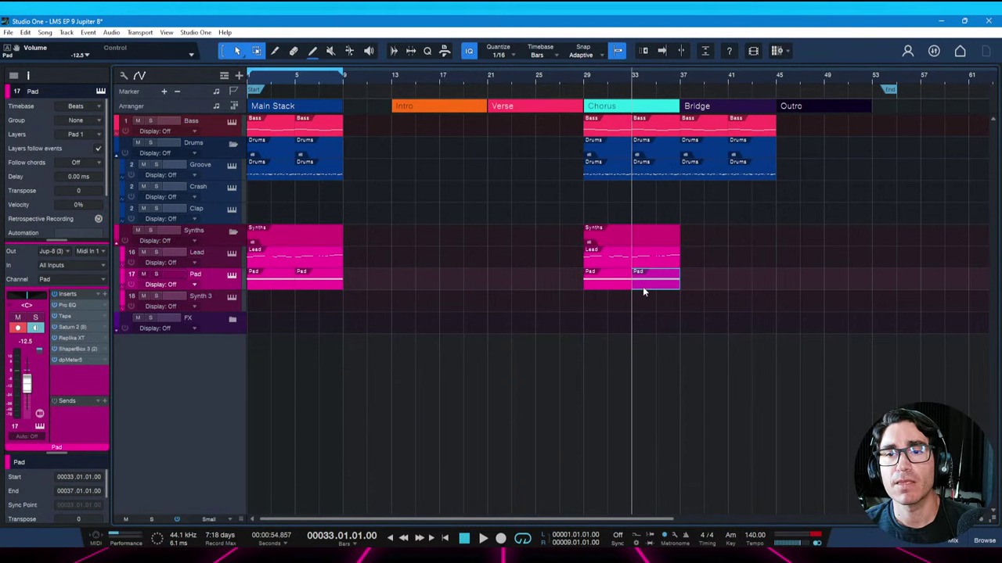
# Rename the Synth 3 track as Pluck
pyautogui.click(200, 296)
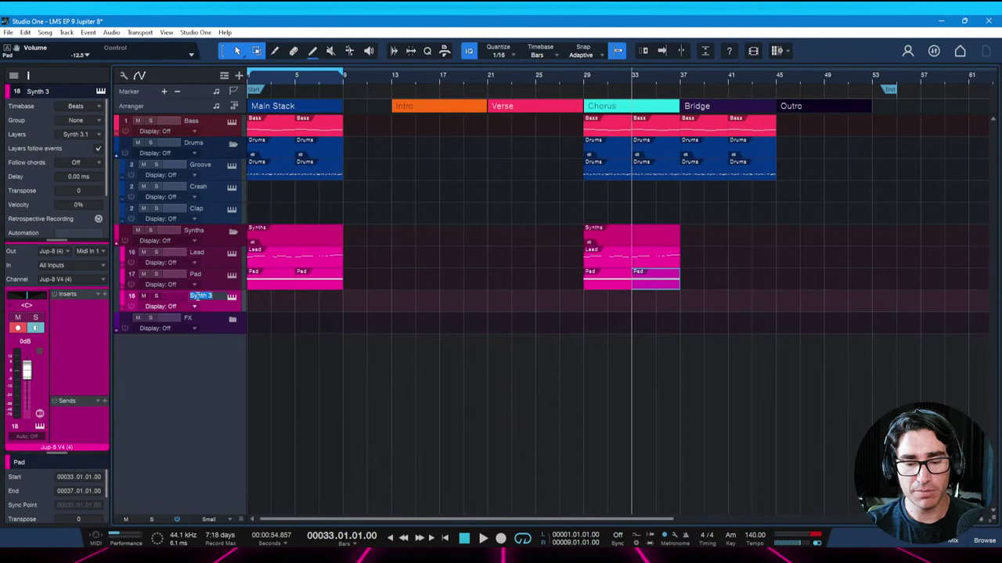
pyautogui.write('Pad')
pyautogui.press('BackSpace')
pyautogui.press('BackSpace')
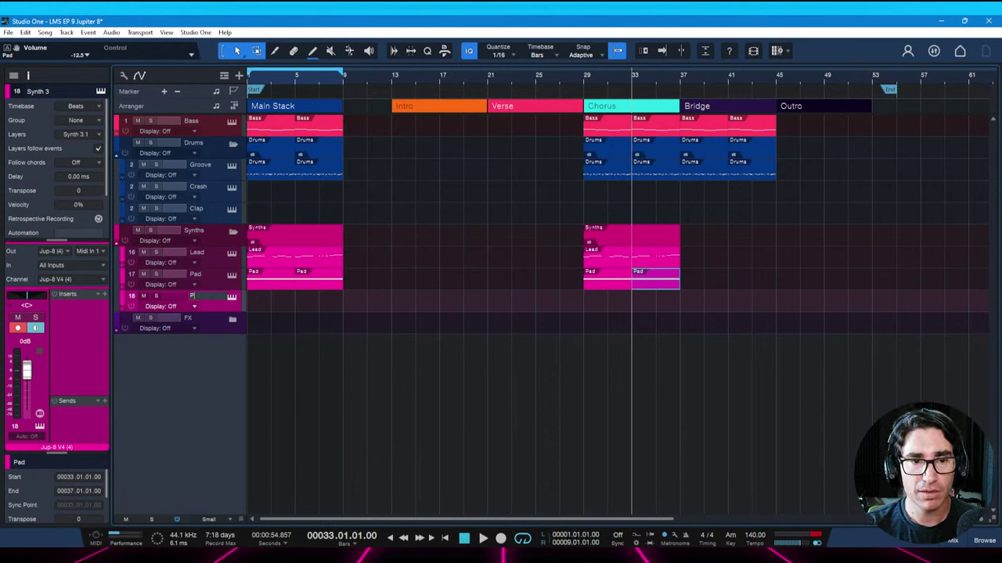
pyautogui.write('luck')
pyautogui.press('Return')
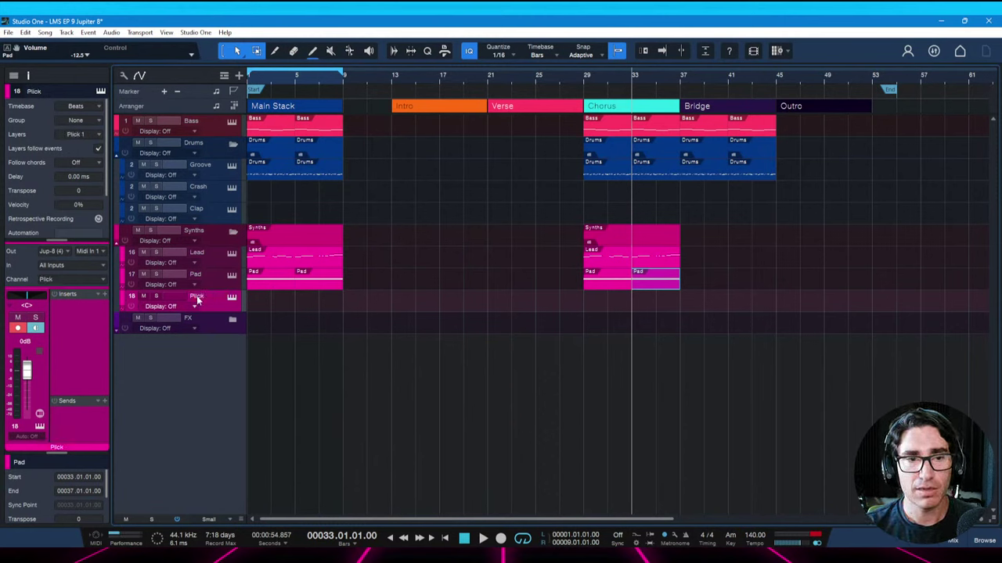
pyautogui.doubleClick(197, 298)
pyautogui.write('Pluck')
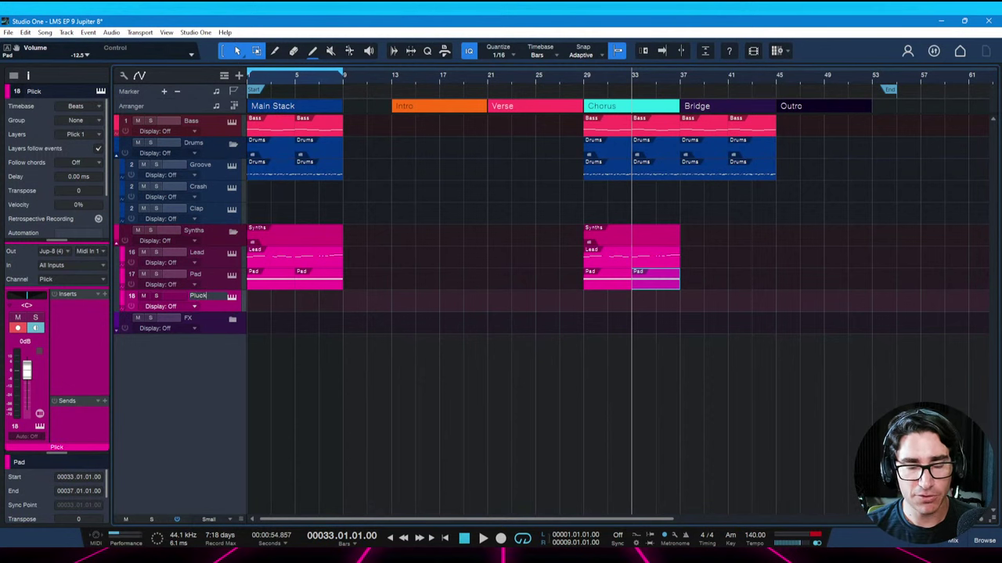
pyautogui.press('Return')
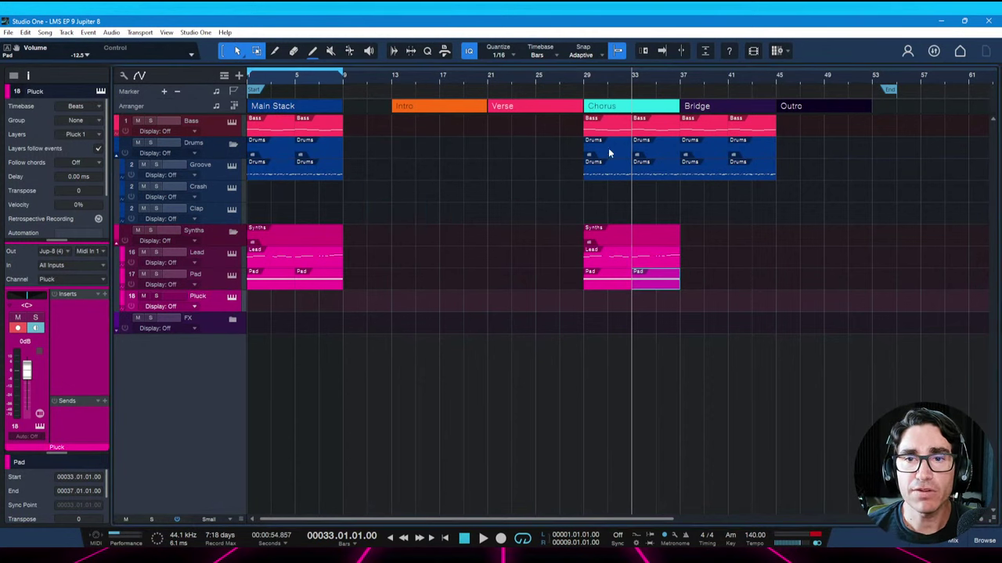
# Copy all Chorus events into the Verse section at bar 21, delete the Verse's Lead event and save
pyautogui.moveTo(677, 299); pyautogui.dragTo(588, 135)
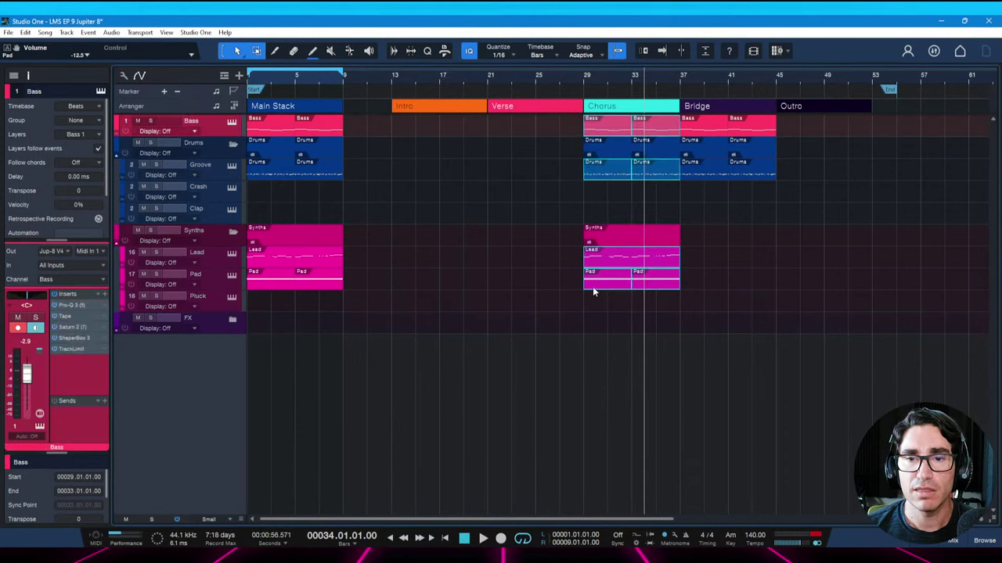
pyautogui.moveTo(591, 285); pyautogui.dragTo(499, 289)
pyautogui.click(499, 305)
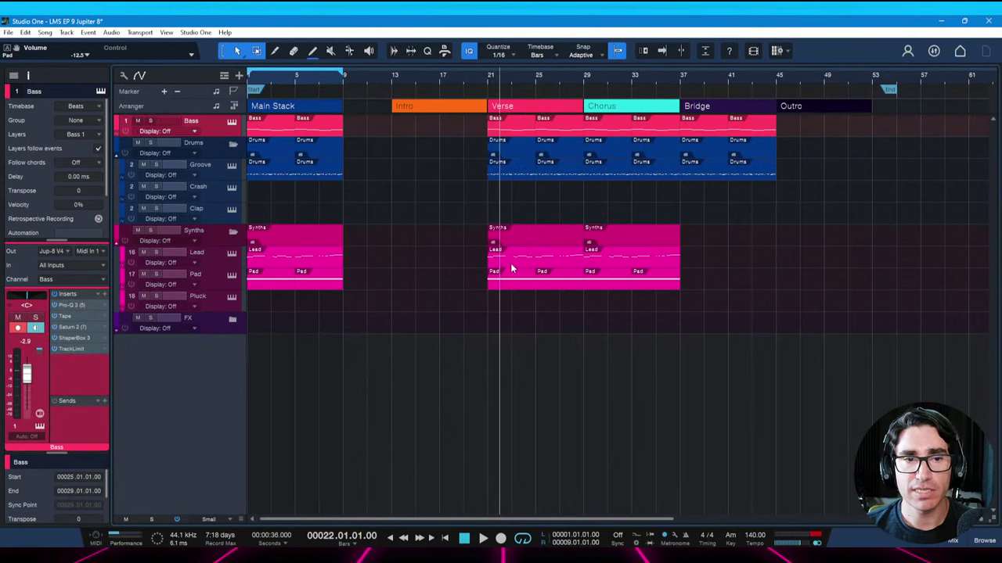
pyautogui.click(510, 261)
pyautogui.press('Delete')
pyautogui.hotkey('ctrl', 's')
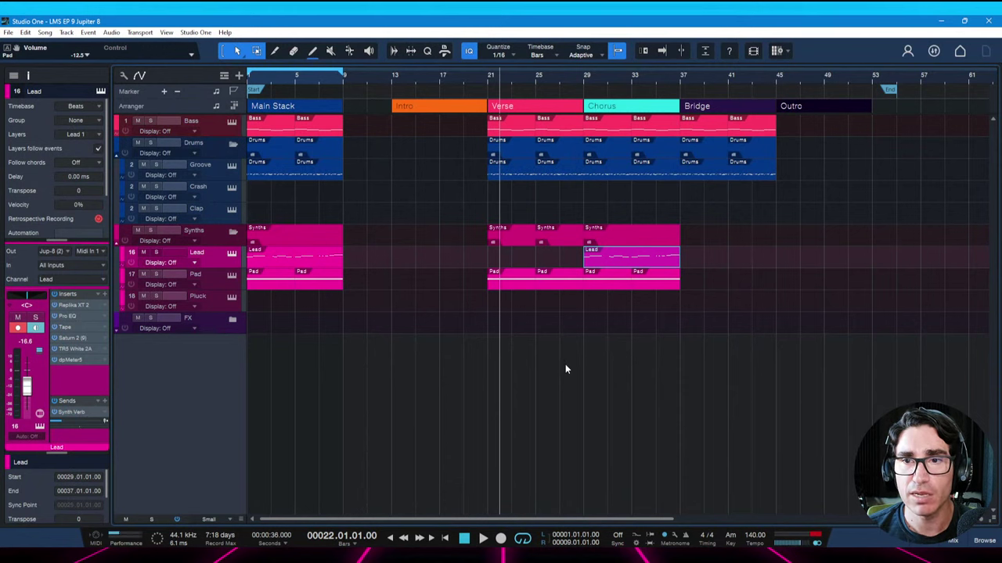
# Duplicate the Chorus's last Pad event twice to fill the Bridge section, and save the song
pyautogui.click(657, 286)
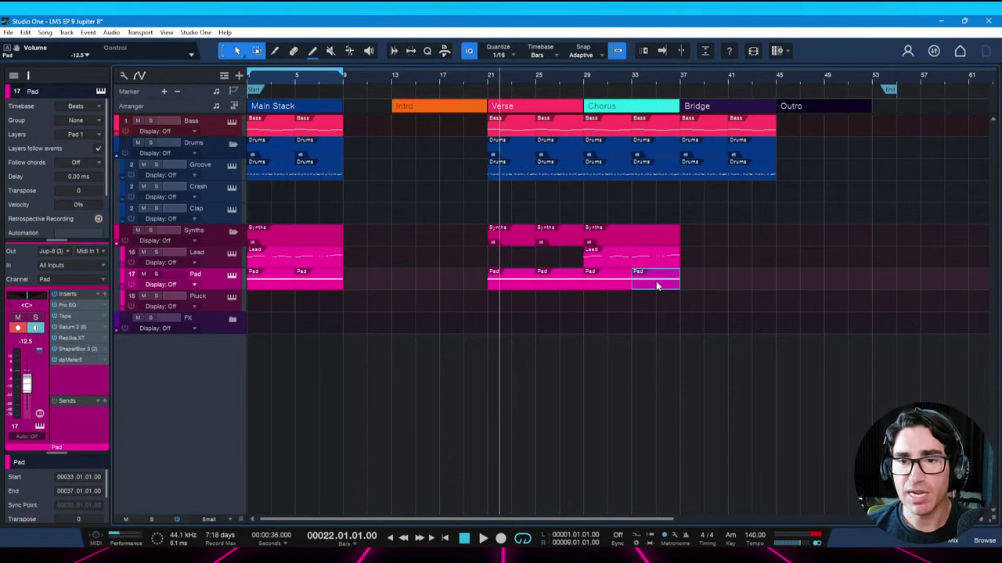
pyautogui.hotkey('ctrl', 'd')
pyautogui.hotkey('ctrl', 'd')
pyautogui.hotkey('ctrl', 's')
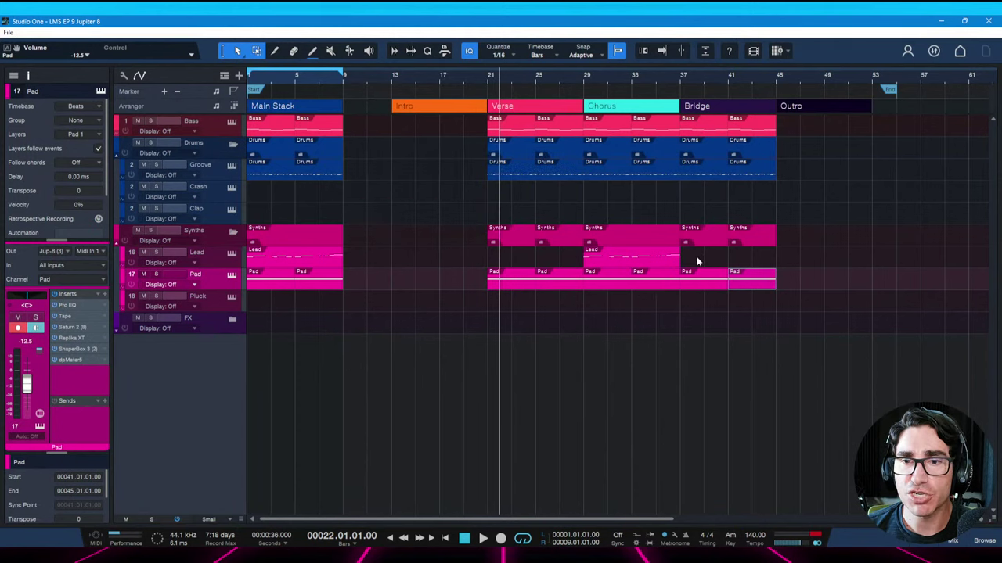
pyautogui.click(698, 284)
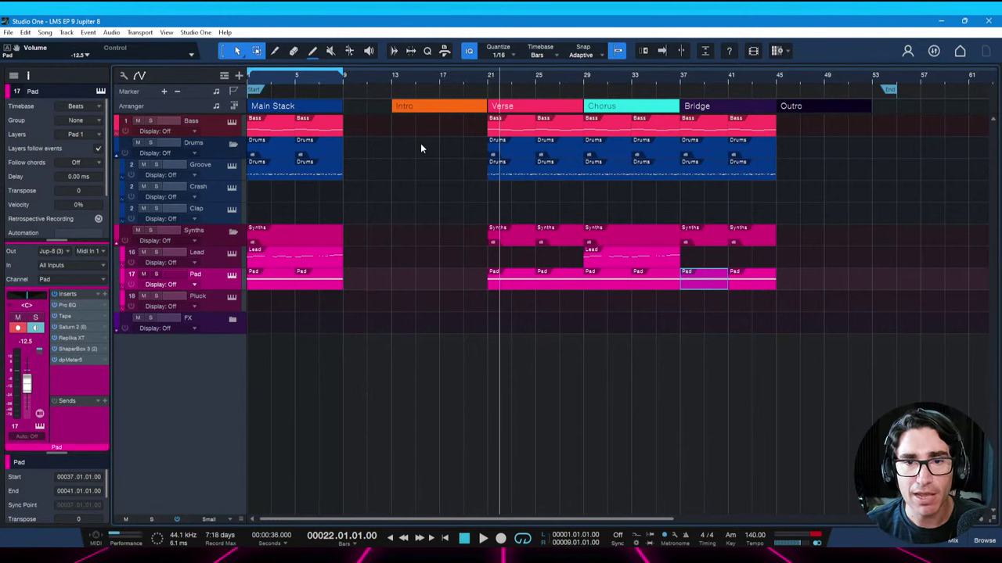
pyautogui.click(426, 183)
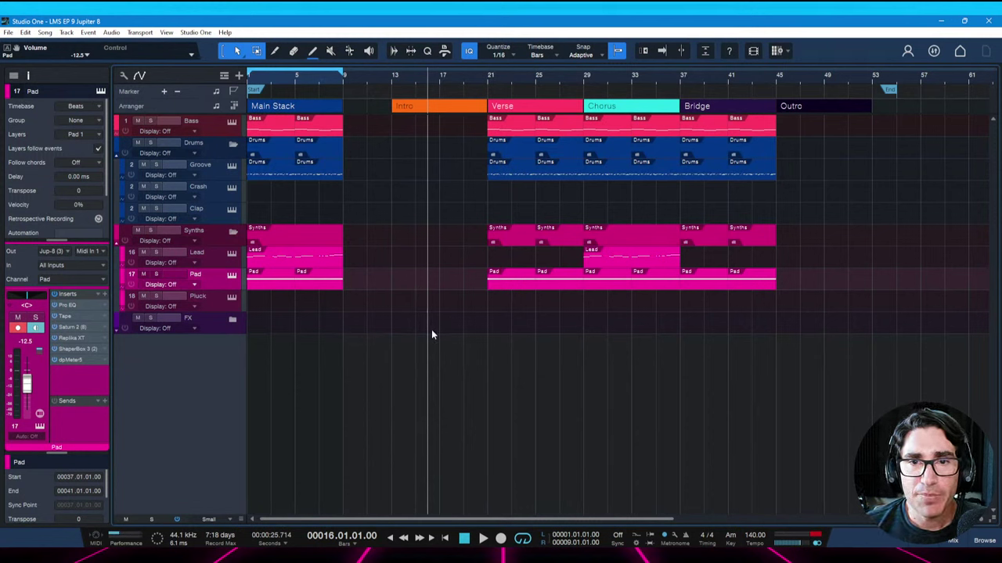
# Create an empty Groove event spanning the Intro section and copy the Verse's first Bass event to bar 13
pyautogui.click(506, 176)
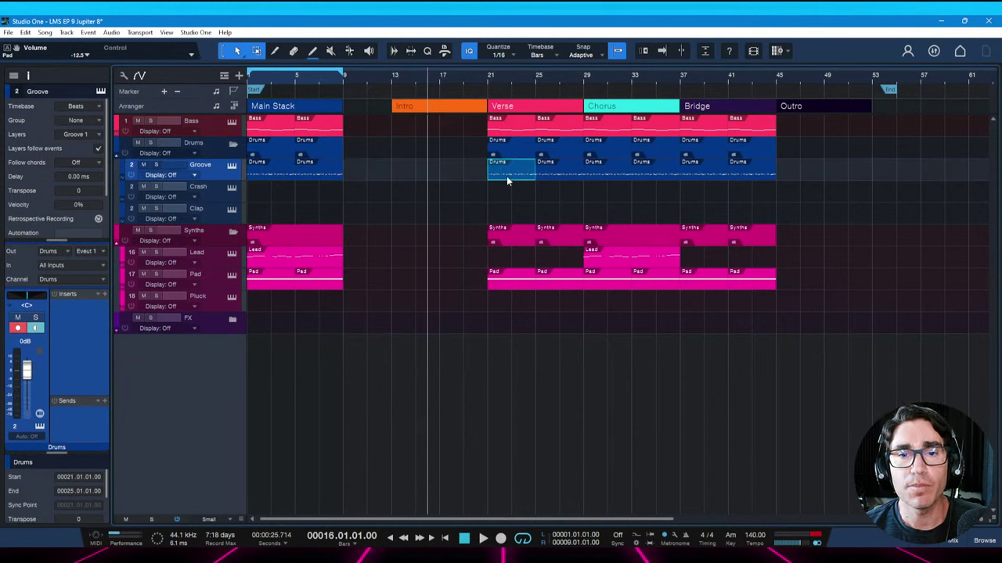
pyautogui.moveTo(398, 168)
pyautogui.mouseDown()
pyautogui.moveTo(483, 167)
pyautogui.moveTo(483, 179)
pyautogui.mouseUp()
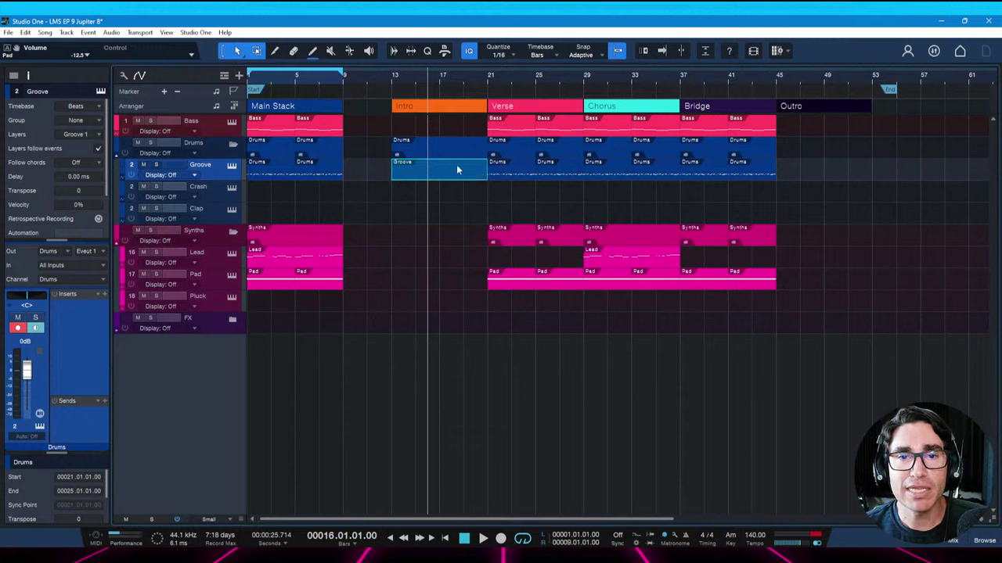
pyautogui.click(505, 135)
pyautogui.moveTo(506, 138); pyautogui.dragTo(413, 133)
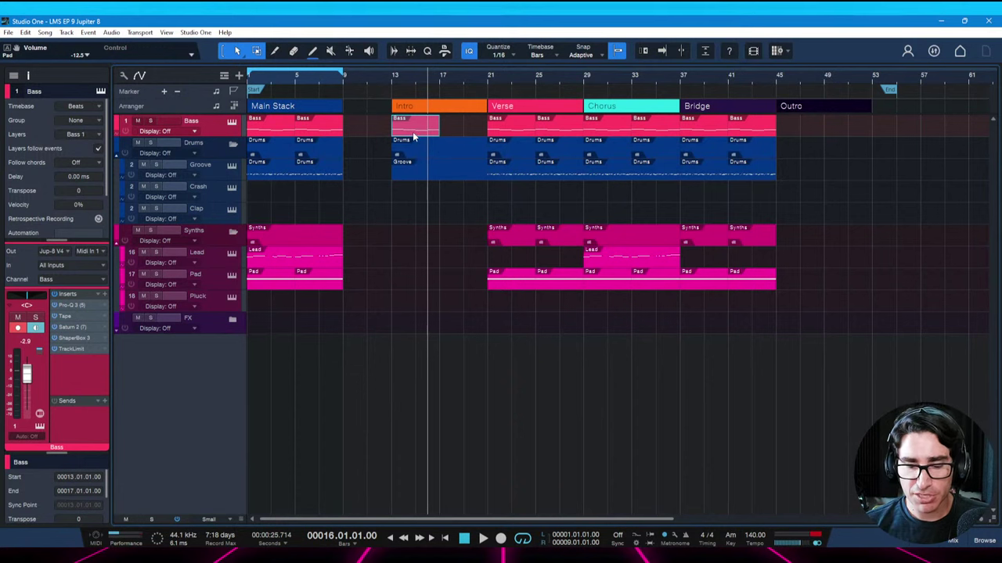
# Loop the Intro's Bass event from bar 13 to 17 and play it briefly
pyautogui.press('p')
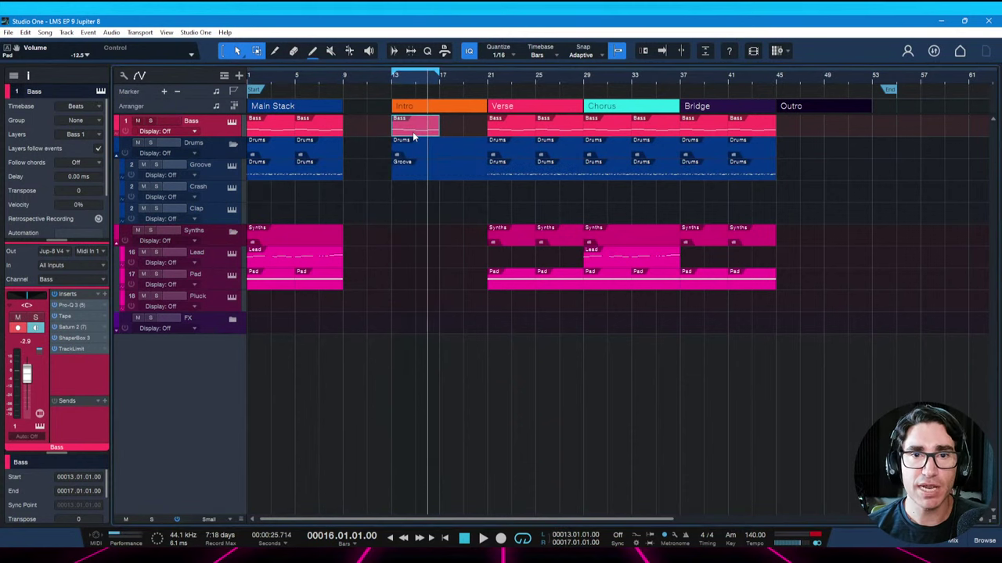
pyautogui.press('space')
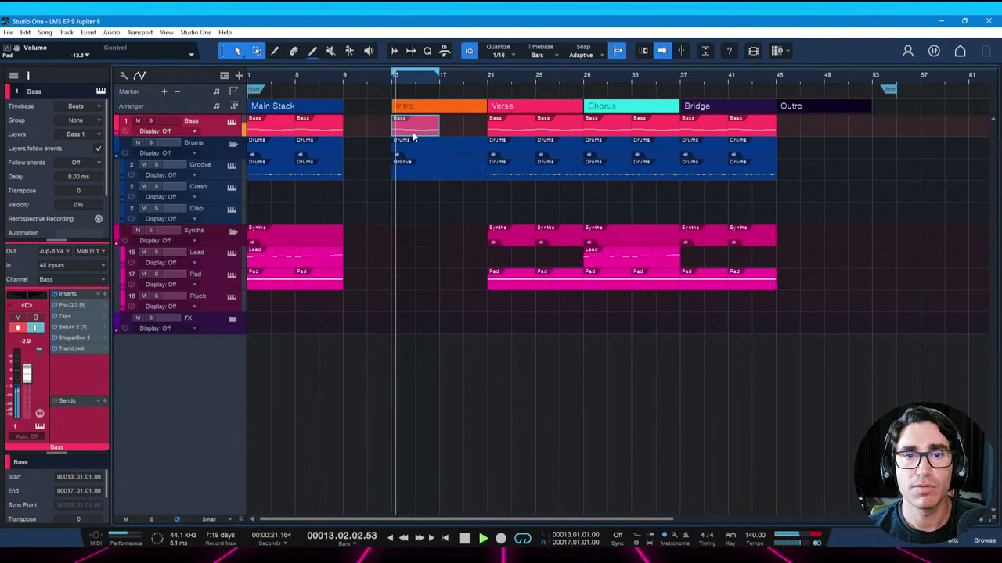
pyautogui.press('space')
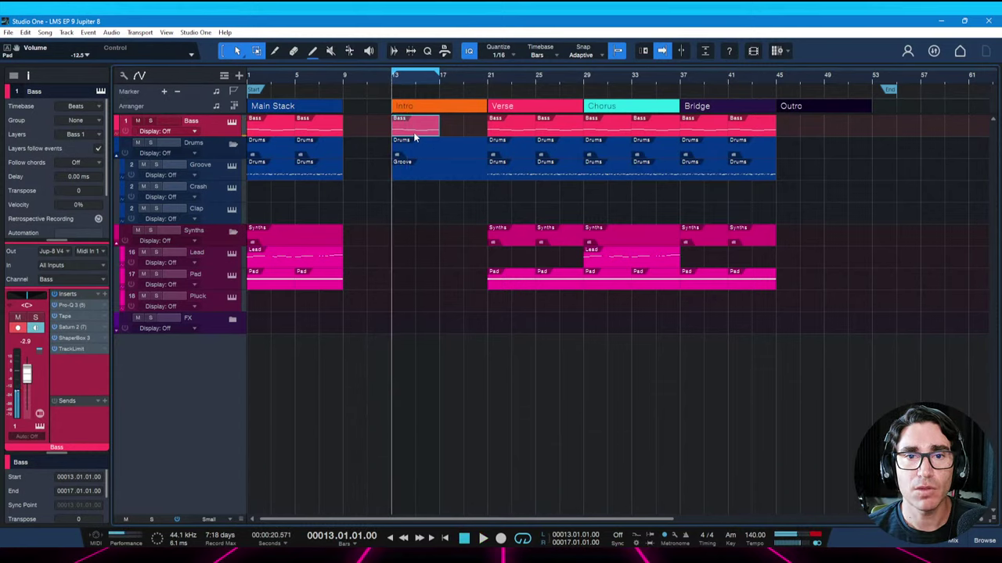
# Replace the Intro Bass event's notes in bars 14 to 16 with three duplicates of its first bar, and play it back
pyautogui.doubleClick(414, 131)
pyautogui.moveTo(481, 335); pyautogui.dragTo(937, 419)
pyautogui.press('Delete')
pyautogui.click(418, 414)
pyautogui.press('d')
pyautogui.press('d')
pyautogui.press('d')
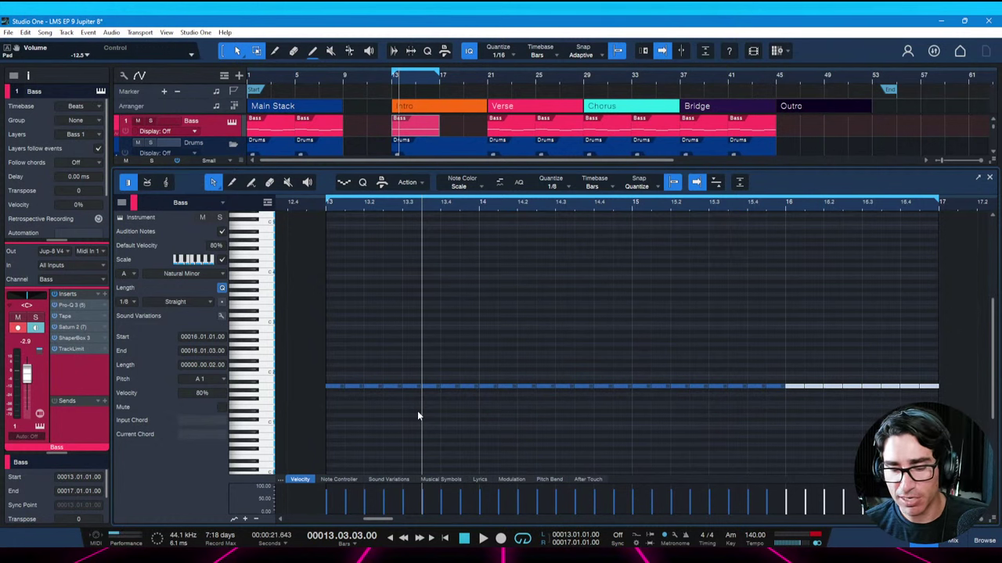
pyautogui.press('space')
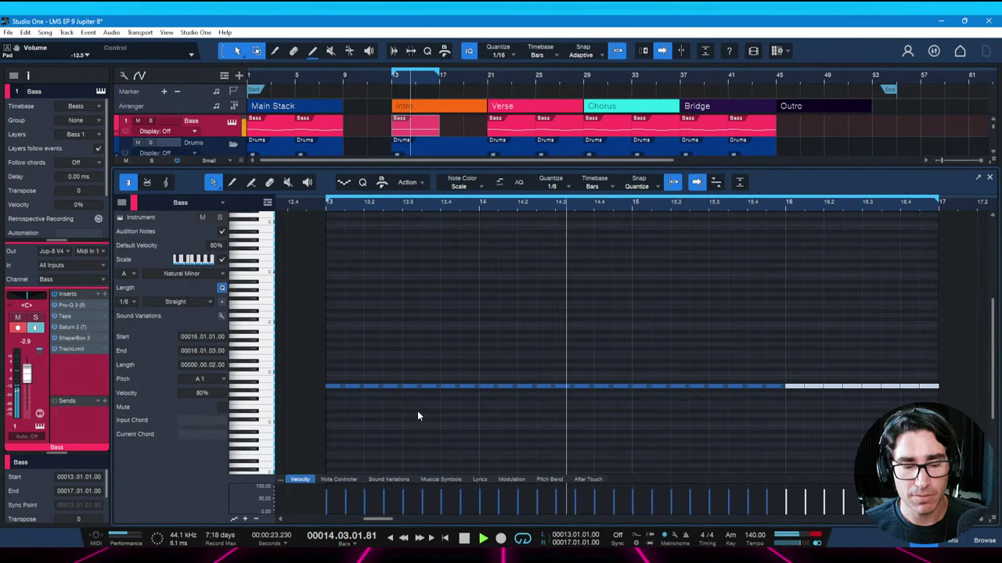
pyautogui.press('space')
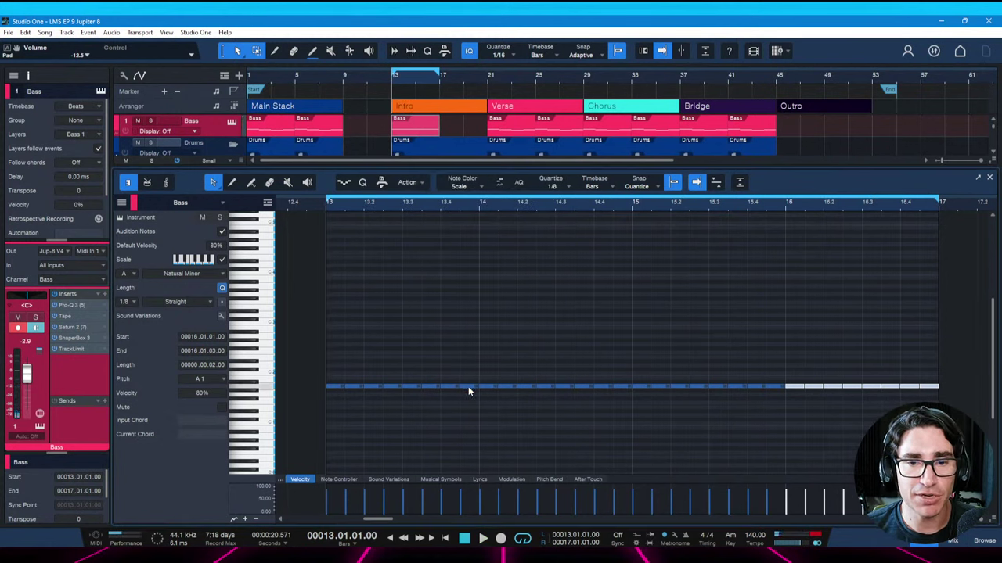
# Raise the last Bass note of bar 13 to E 2 and play the Intro loop
pyautogui.press('space')
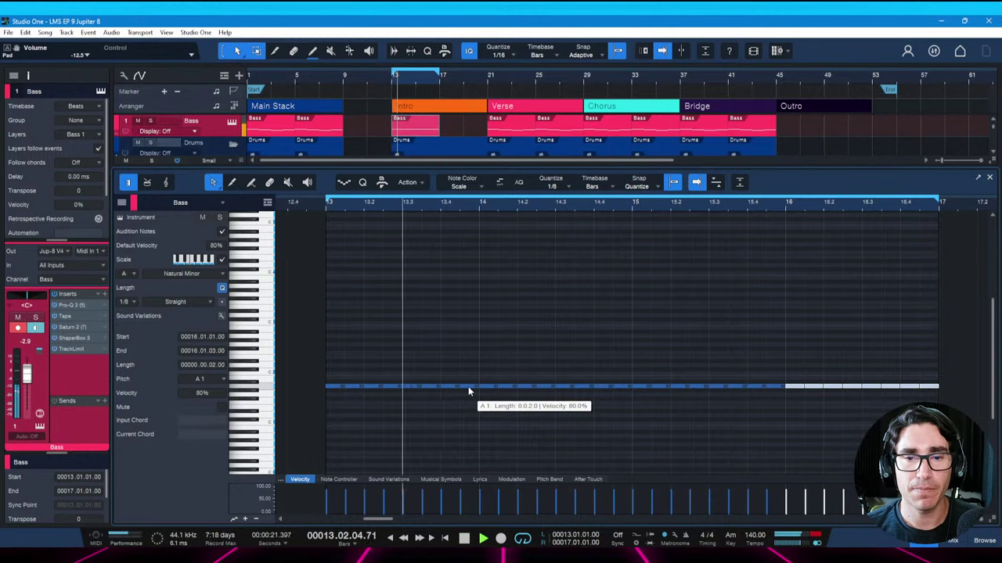
pyautogui.click(468, 386)
pyautogui.press('space')
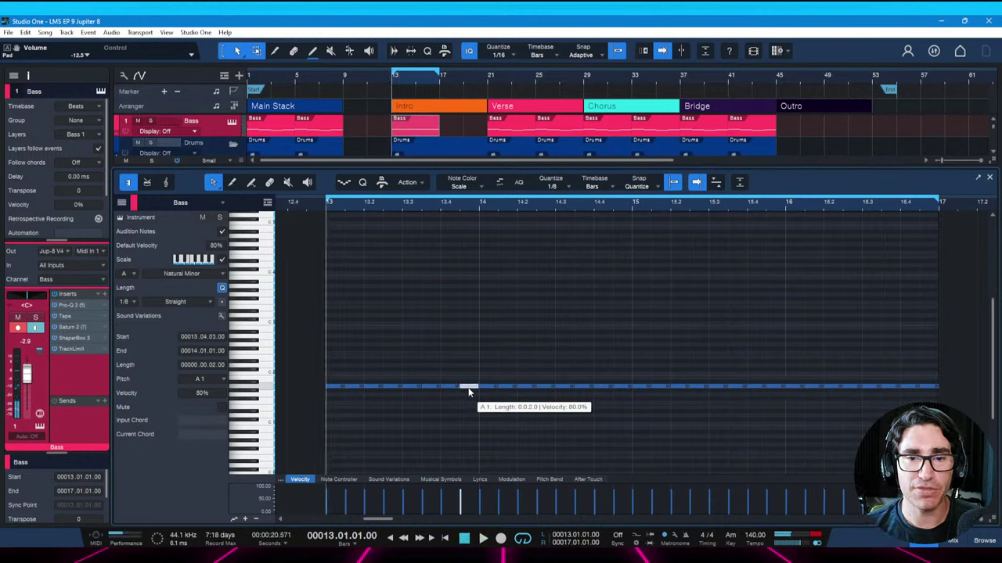
pyautogui.press('Up')
pyautogui.press('Up')
pyautogui.press('Up')
pyautogui.press('Up')
pyautogui.press('Up')
pyautogui.press('Up')
pyautogui.press('Up')
pyautogui.press('space')
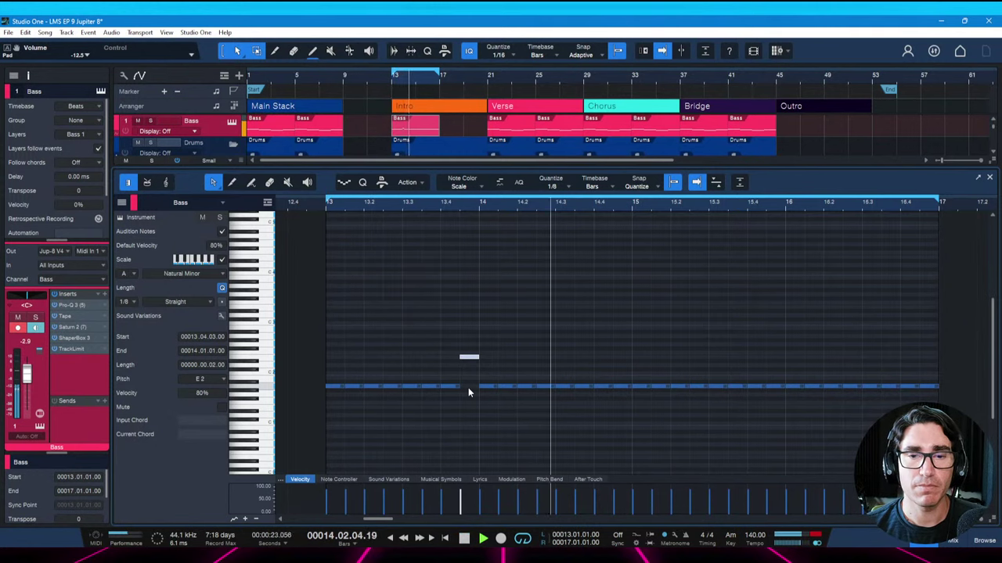
# Raise the second-to-last Bass note of bar 13 to G 2 and play back the Intro loop
pyautogui.press('space')
pyautogui.press('space')
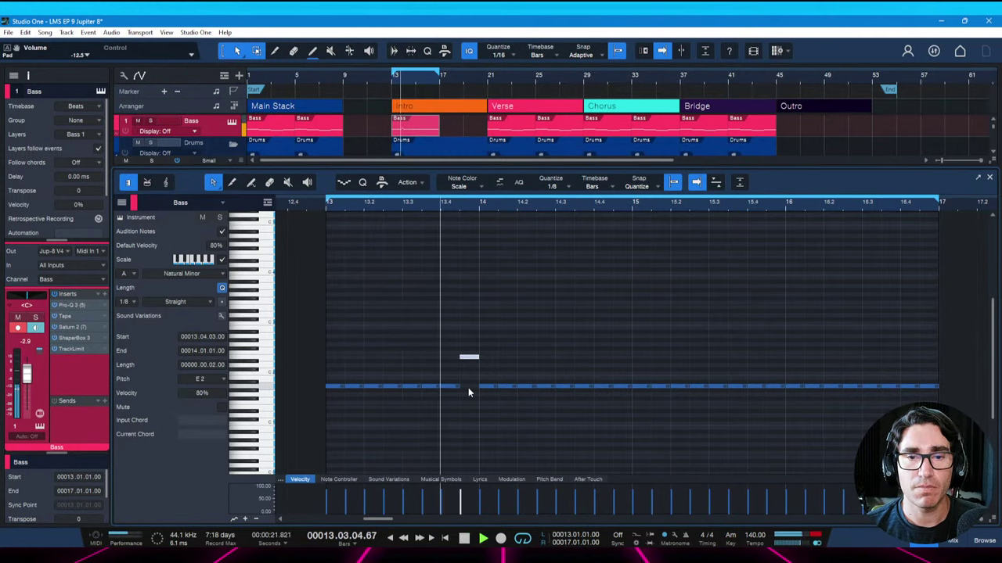
pyautogui.press('space')
pyautogui.hotkey('alt', 'Left')
pyautogui.hotkey('alt', 'Up')
pyautogui.hotkey('alt', 'Up')
pyautogui.hotkey('alt', 'Up')
pyautogui.press('space')
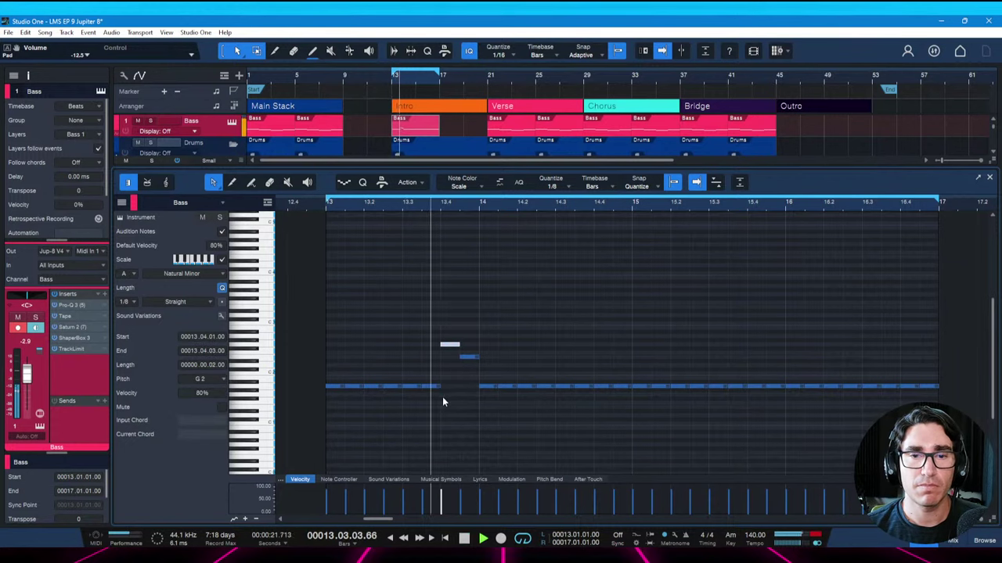
pyautogui.press('space')
pyautogui.press('space')
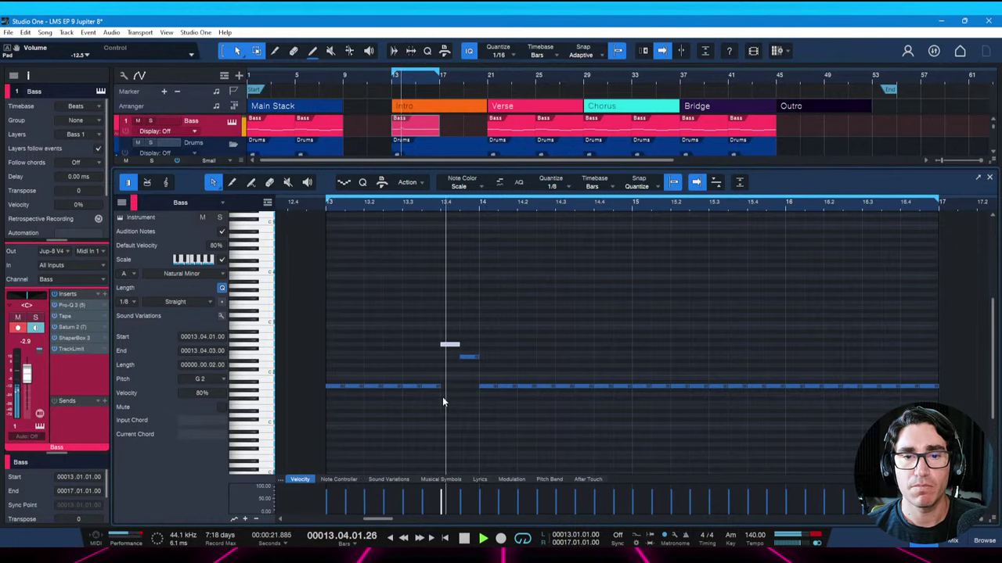
pyautogui.press('space')
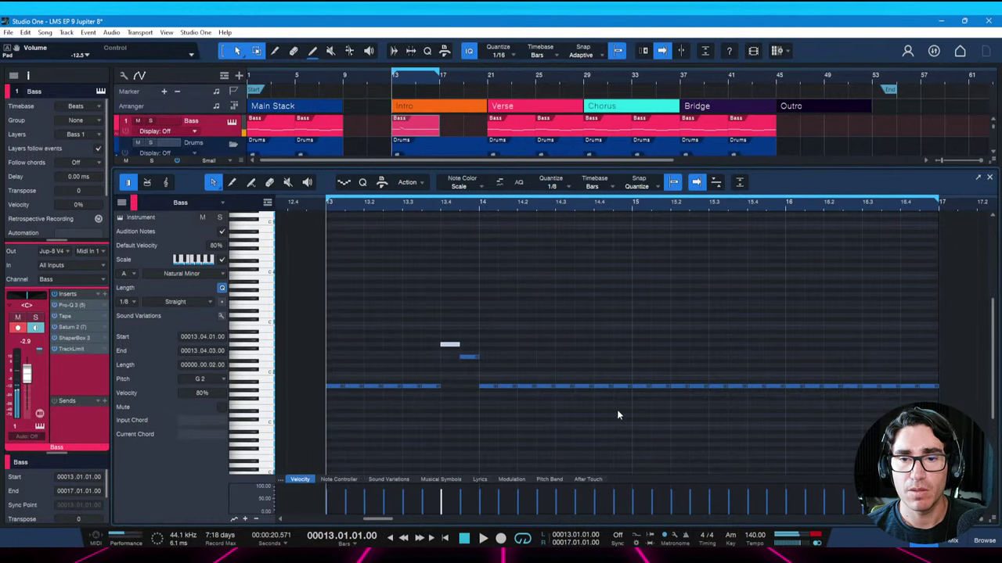
# Lower the second-to-last Bass note of bar 14 to G 1, raise the last one to B 1, and play it back
pyautogui.moveTo(601, 387); pyautogui.dragTo(602, 386)
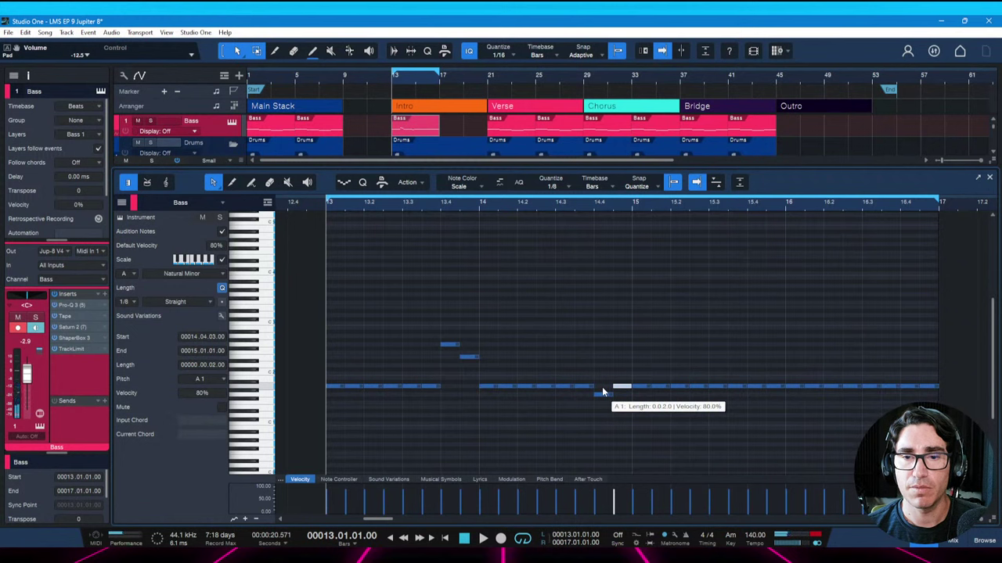
pyautogui.press('Up')
pyautogui.press('Up')
pyautogui.press('space')
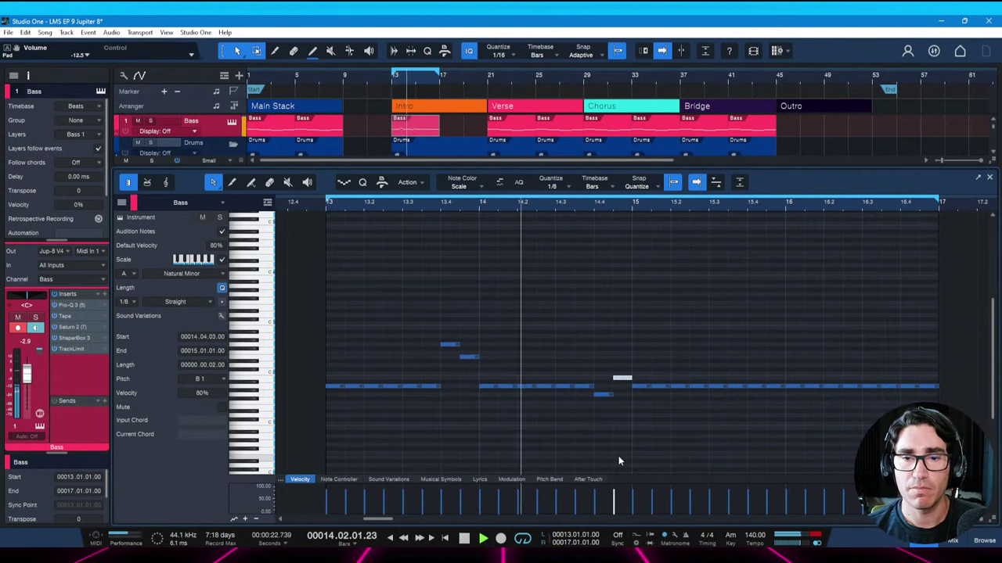
pyautogui.press('space')
# Replace the Bass notes in bars 15 and 16 with a duplicate of bars 13 and 14, play them, and save the song
pyautogui.moveTo(634, 364); pyautogui.dragTo(939, 396)
pyautogui.press('Delete')
pyautogui.hotkey('ctrl', 'z')
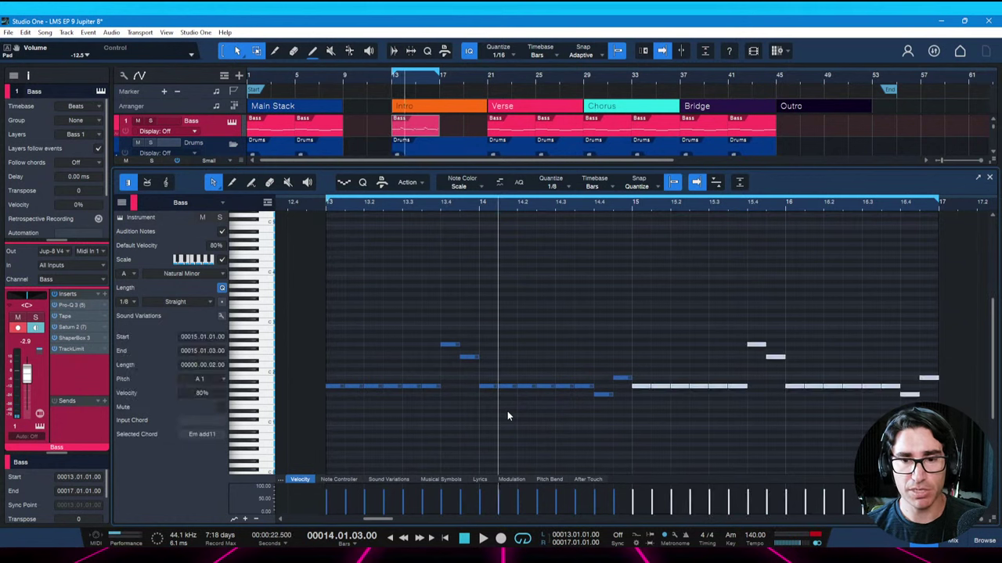
pyautogui.press('space')
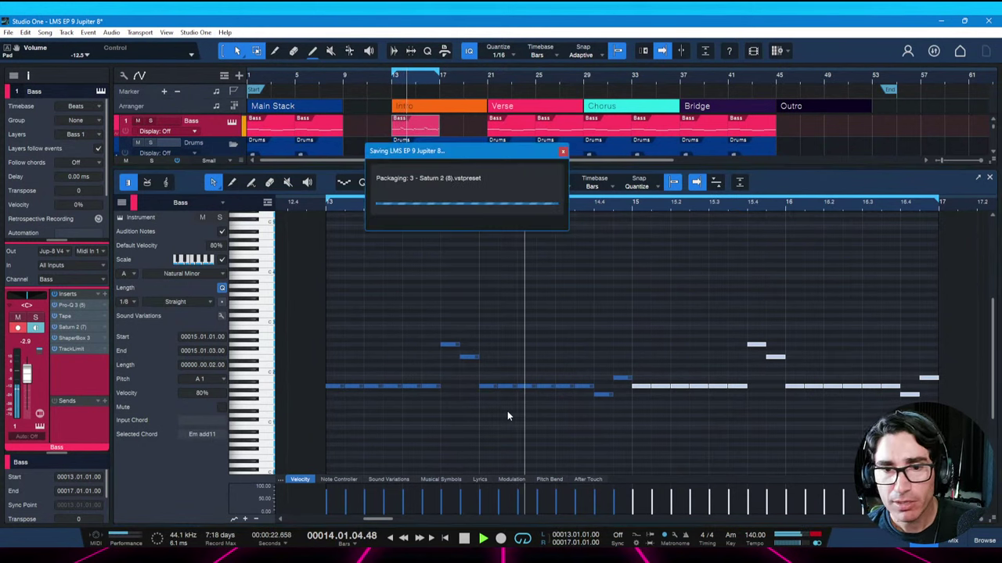
pyautogui.press('space')
pyautogui.click(502, 364)
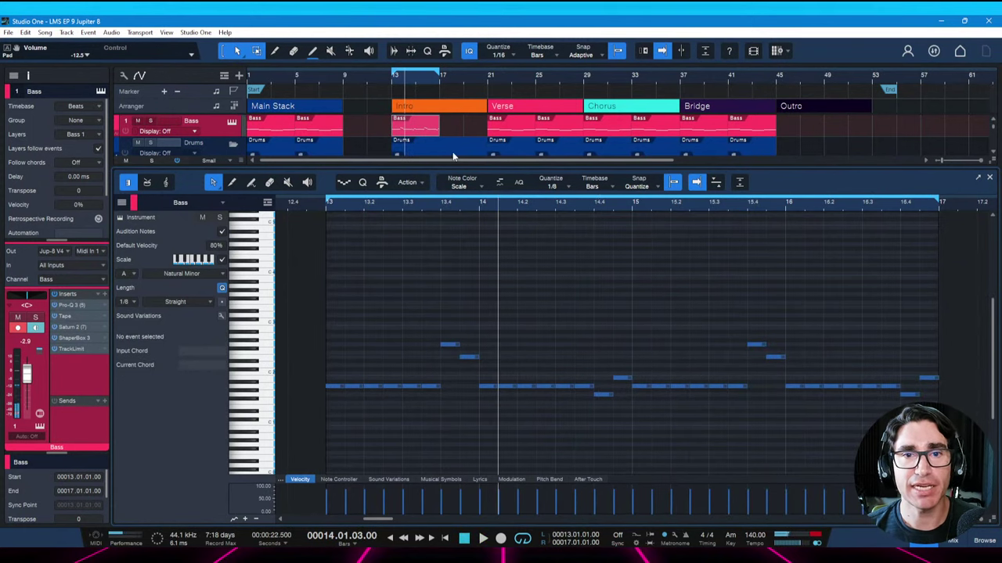
# Recolor the Intro's Bass event turquoise and rename it Bass Intro
pyautogui.rightClick(410, 134)
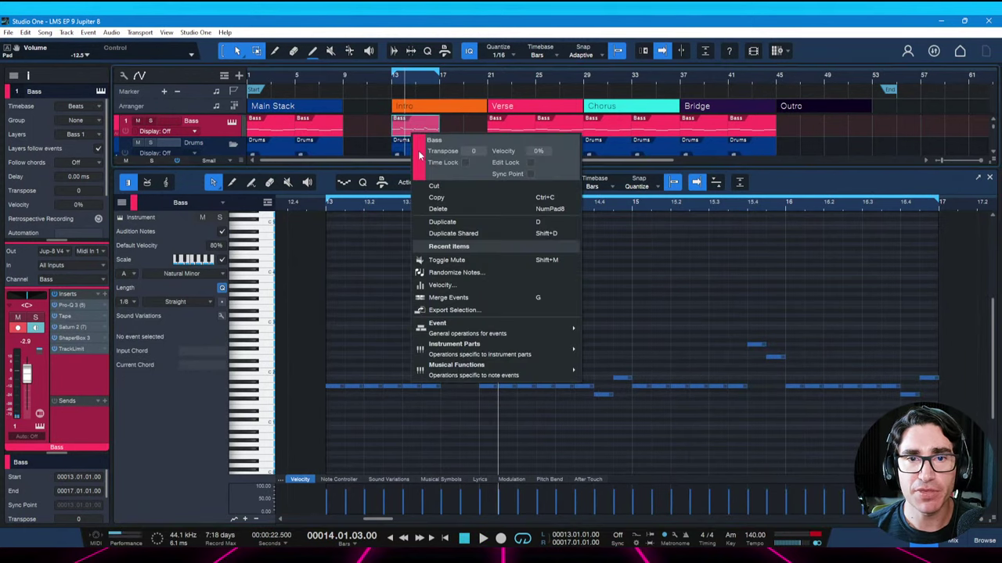
pyautogui.click(452, 204)
pyautogui.click(457, 193)
pyautogui.click(446, 140)
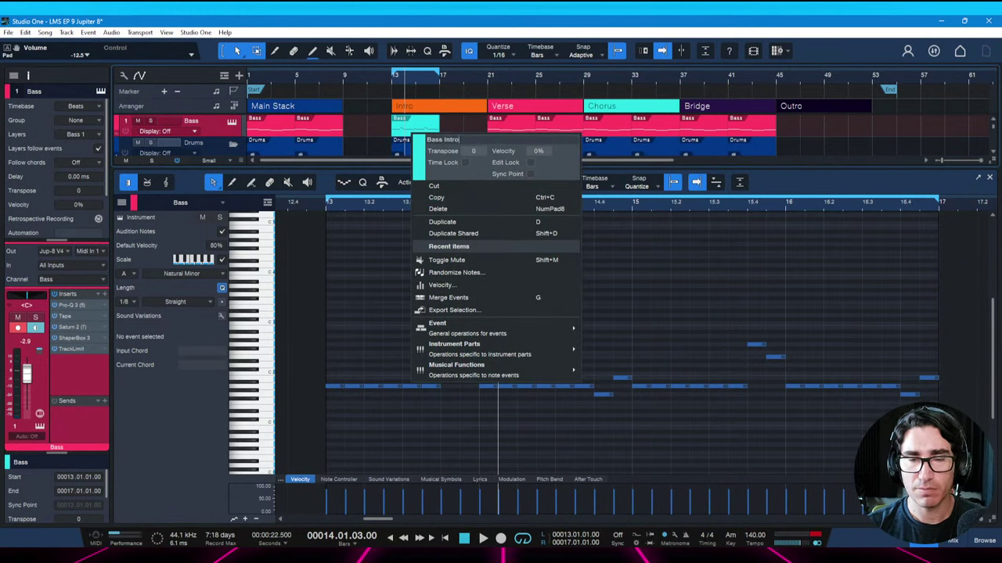
pyautogui.write('Intro')
pyautogui.press('Return')
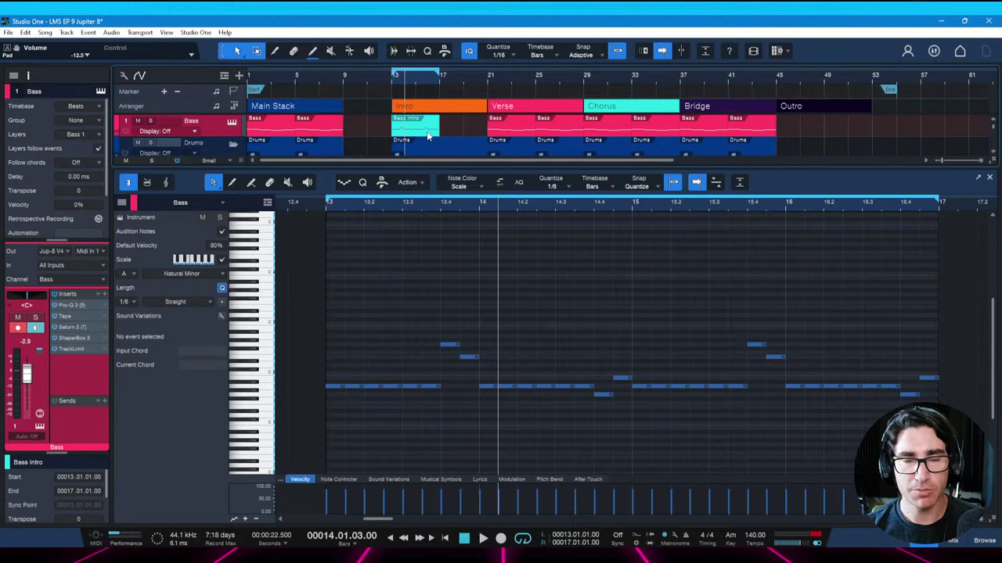
# Duplicate the Bass Intro event to bar 17, extend the loop to bar 21, and save the song
pyautogui.press('d')
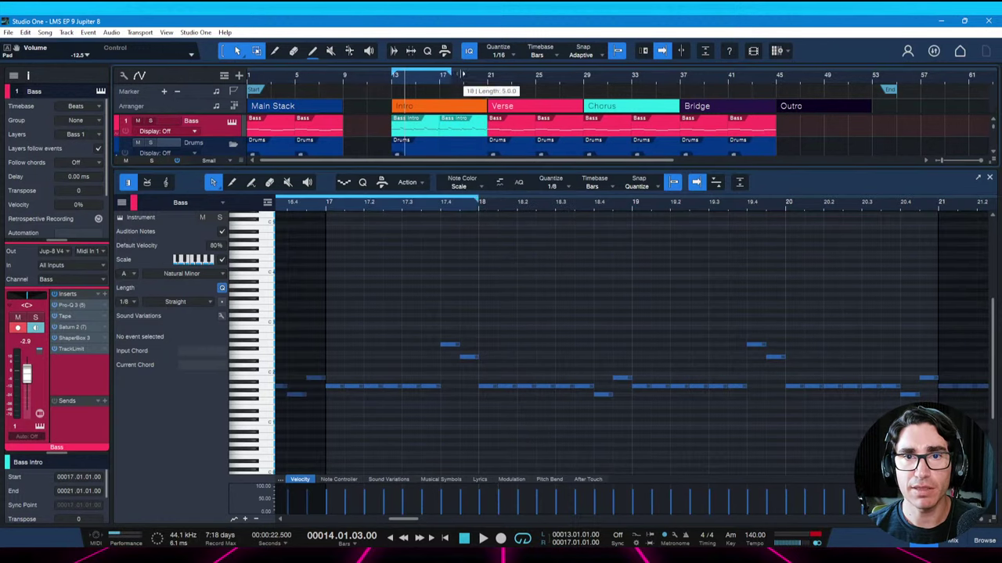
pyautogui.moveTo(462, 75); pyautogui.dragTo(487, 75)
pyautogui.hotkey('ctrl', 's')
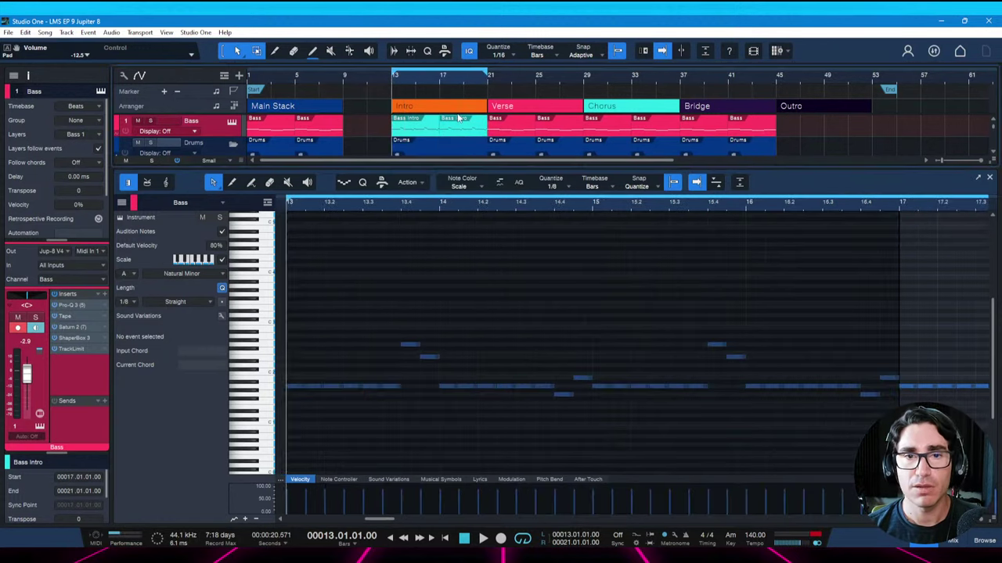
# Fill the Intro's Groove event with Kick notes on every beat from bar 13 to 21 and play it back
pyautogui.scroll(-1, 443, 145)
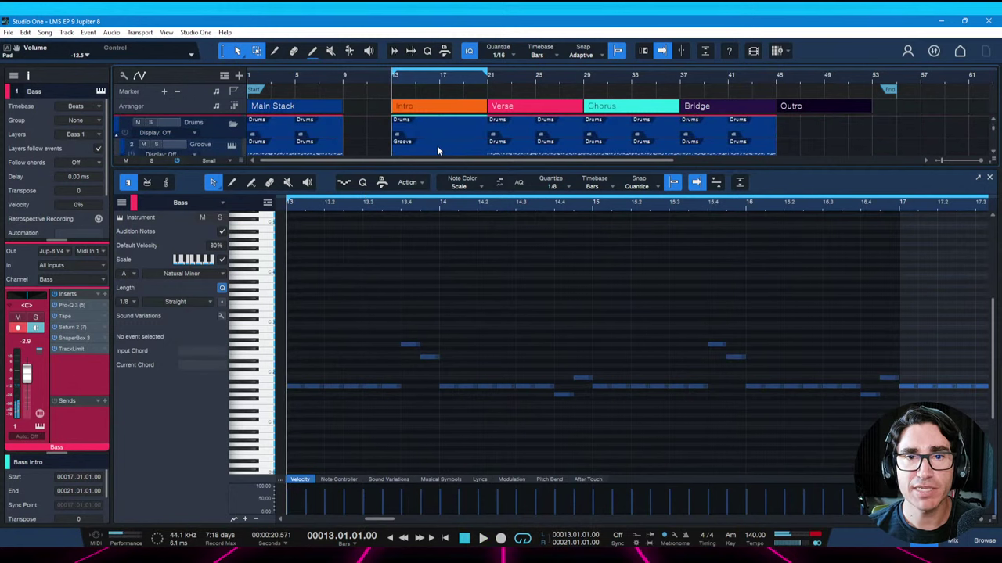
pyautogui.scroll(-1, 429, 155)
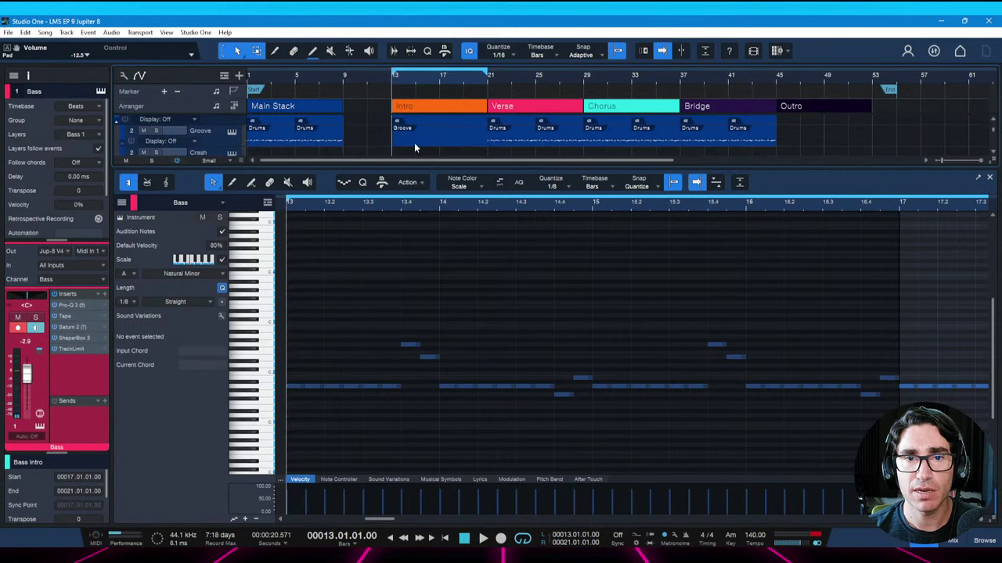
pyautogui.click(414, 143)
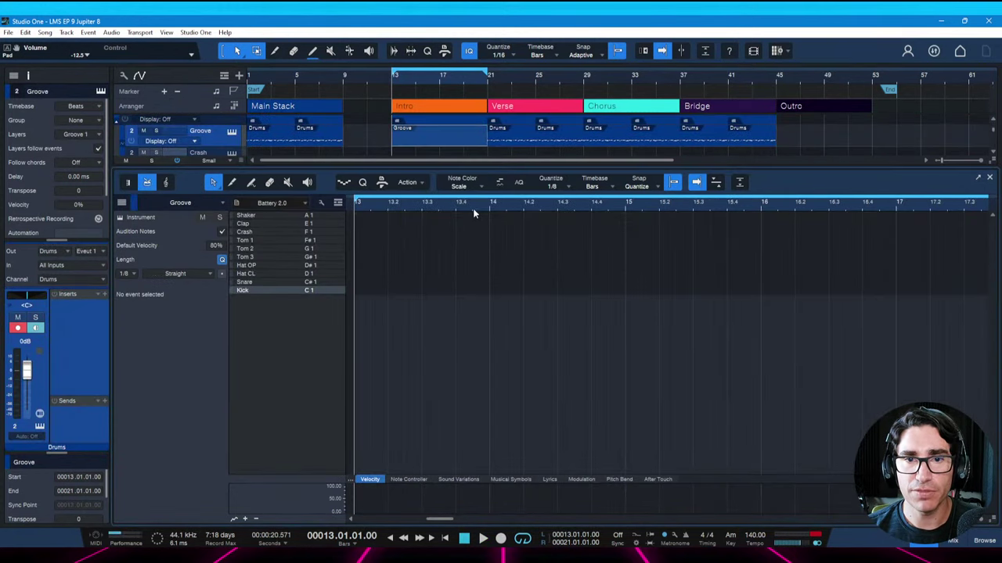
pyautogui.scroll(-3, 472, 213)
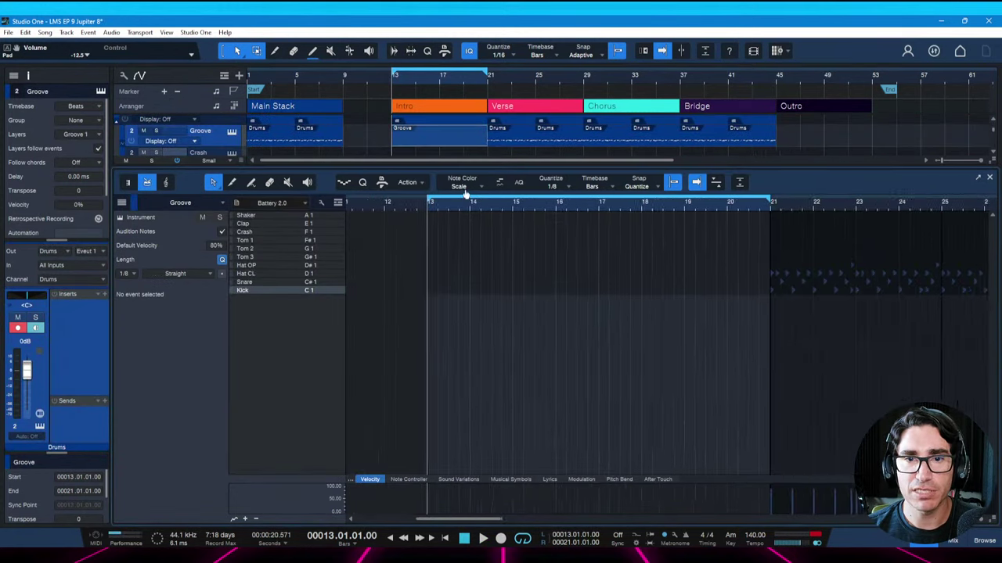
pyautogui.press('space')
pyautogui.press('space')
pyautogui.click(438, 291)
pyautogui.press('space')
pyautogui.press('space')
pyautogui.hotkey('ctrl', 'a')
pyautogui.press('d')
pyautogui.press('d')
pyautogui.press('d')
pyautogui.press('d')
pyautogui.press('d')
pyautogui.press('d')
pyautogui.press('d')
pyautogui.press('d')
pyautogui.press('d')
pyautogui.press('d')
pyautogui.press('d')
pyautogui.press('d')
pyautogui.press('d')
pyautogui.press('d')
pyautogui.press('d')
pyautogui.press('d')
pyautogui.press('d')
pyautogui.press('d')
pyautogui.press('d')
pyautogui.press('d')
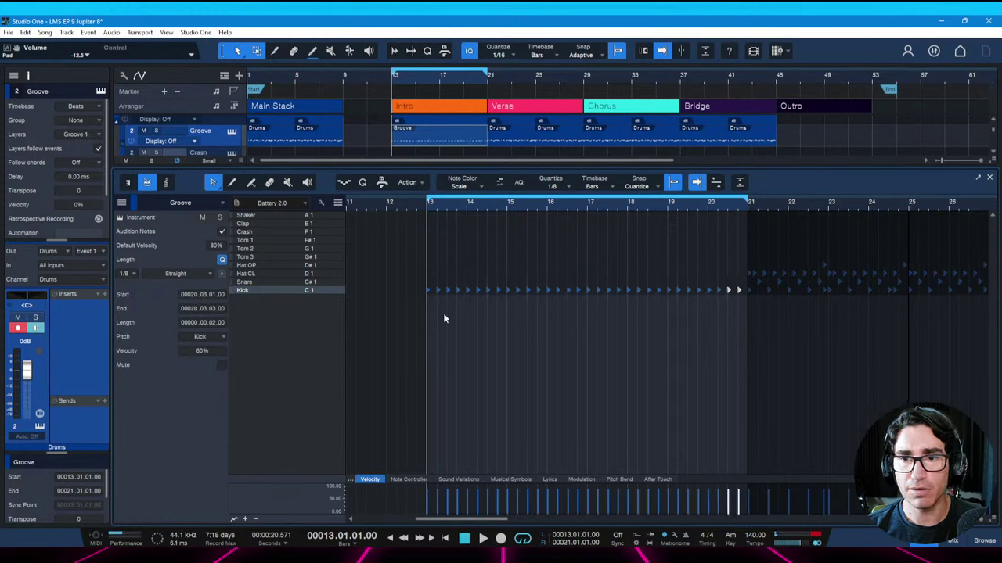
pyautogui.press('space')
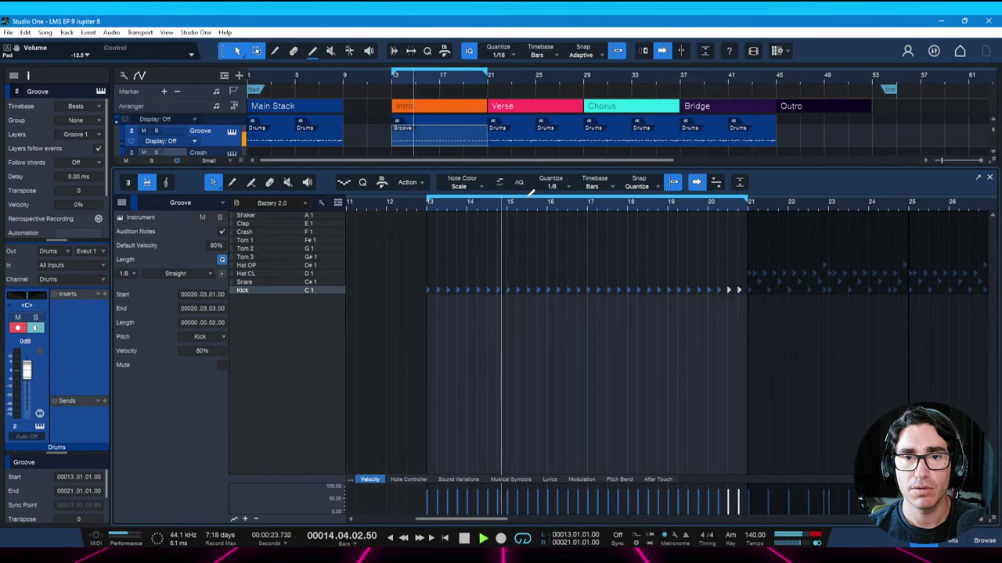
pyautogui.press('space')
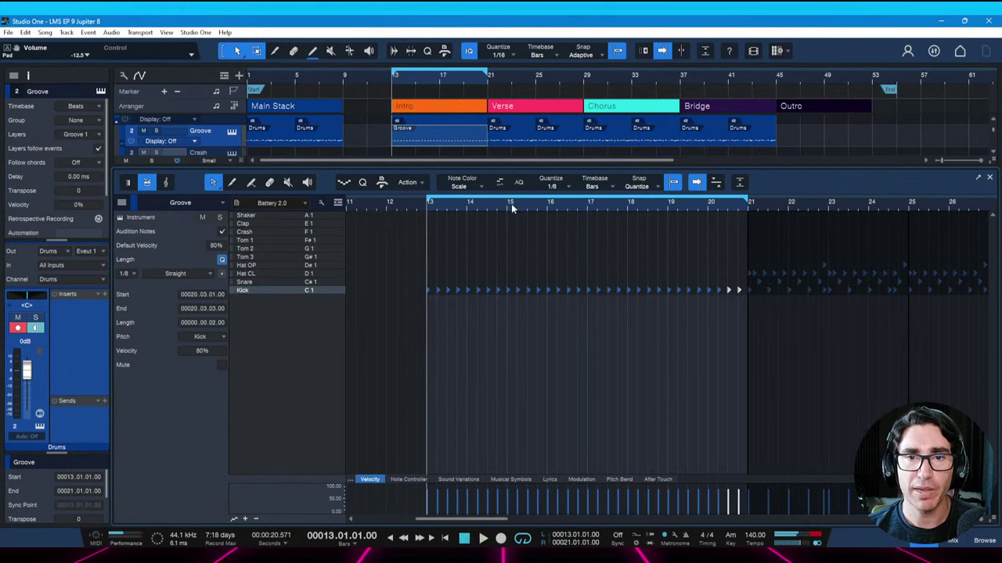
# Add a Hat OP note on the last eighth of bar 13 in the Intro Groove event, play it, and save
pyautogui.scroll(3, 512, 215)
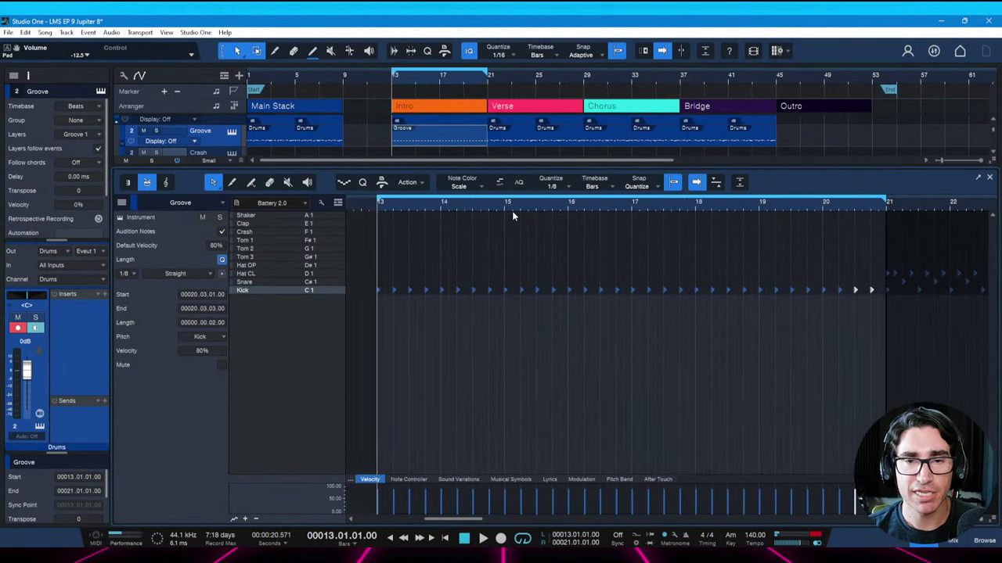
pyautogui.press('space')
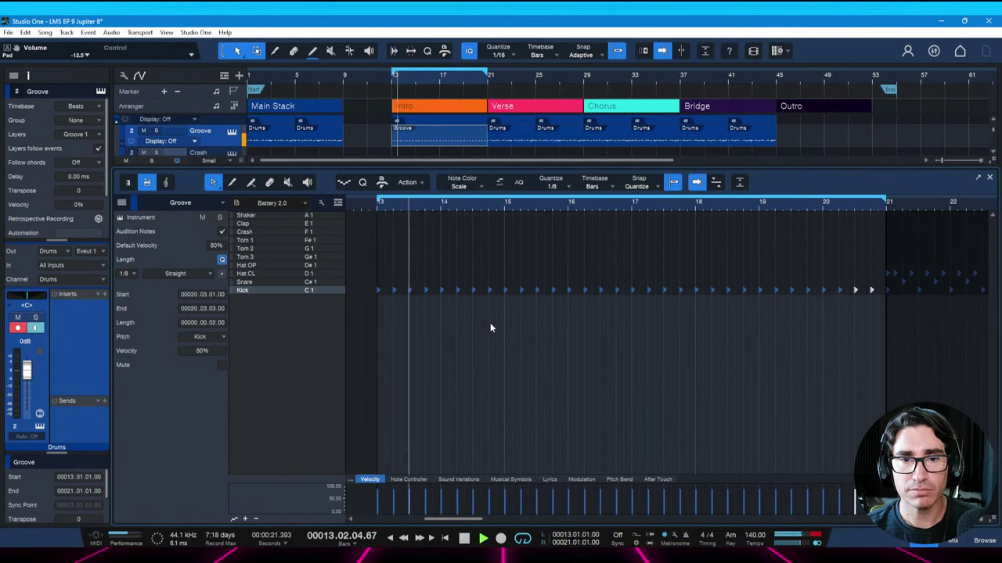
pyautogui.press('space')
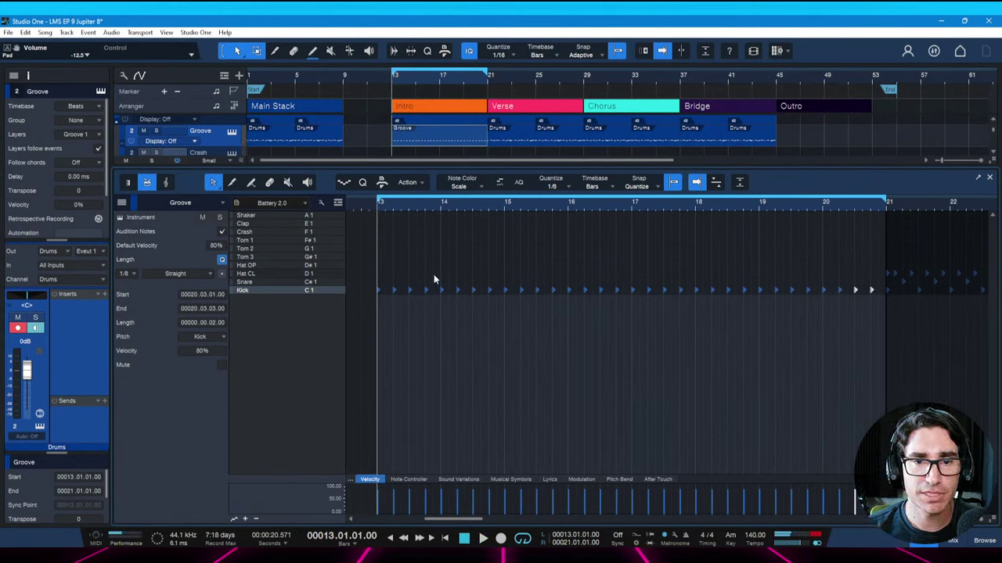
pyautogui.click(433, 266)
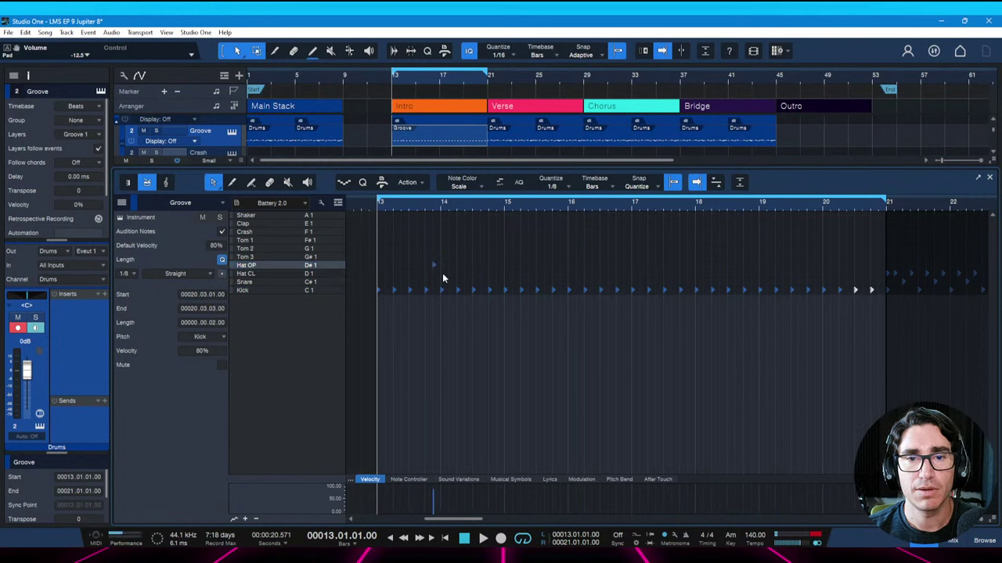
pyautogui.press('space')
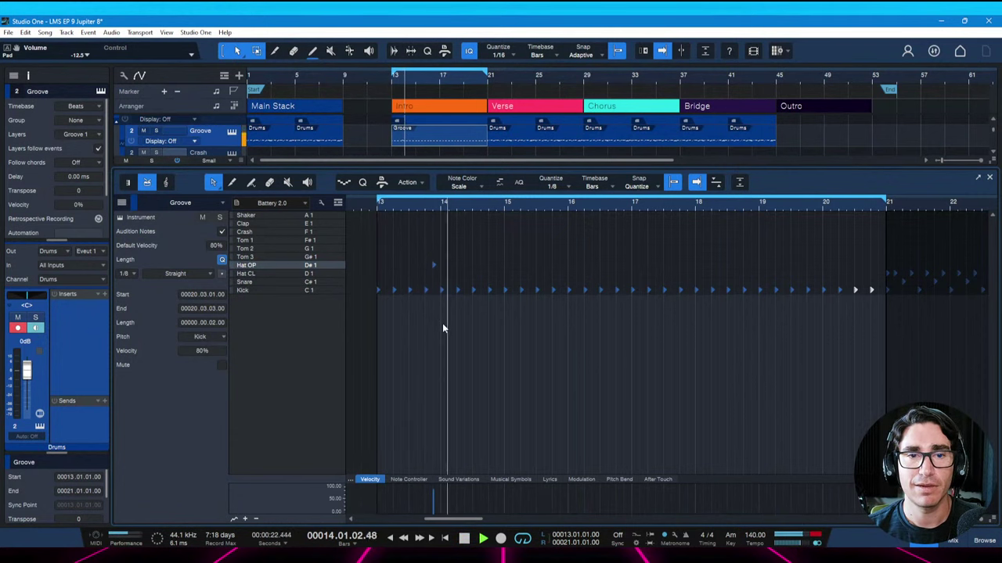
pyautogui.press('space')
pyautogui.hotkey('ctrl', 's')
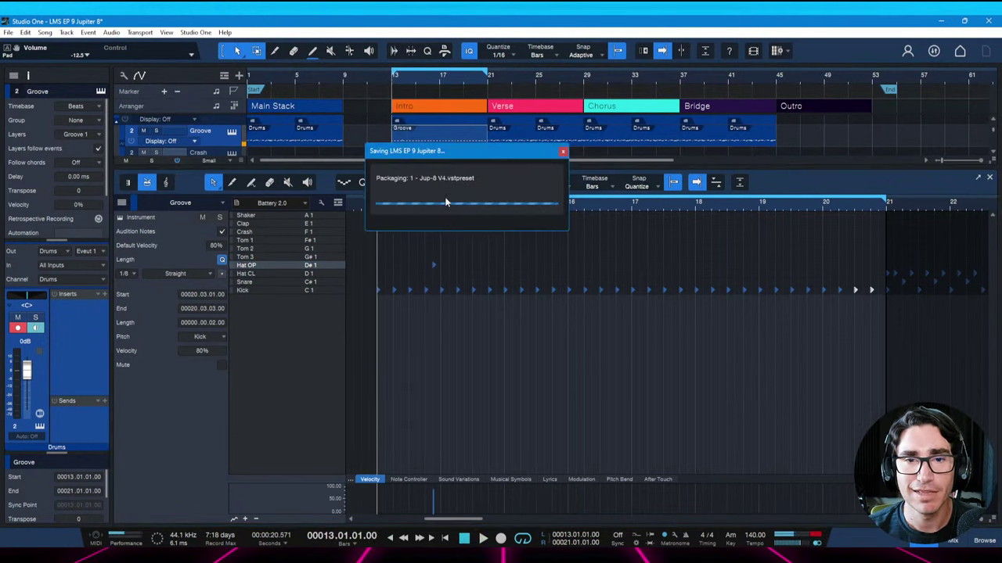
# Listen to the Intro groove with the open hat and inspect the drum sounds in the Battery instrument
pyautogui.hscroll(-1, 424, 235)
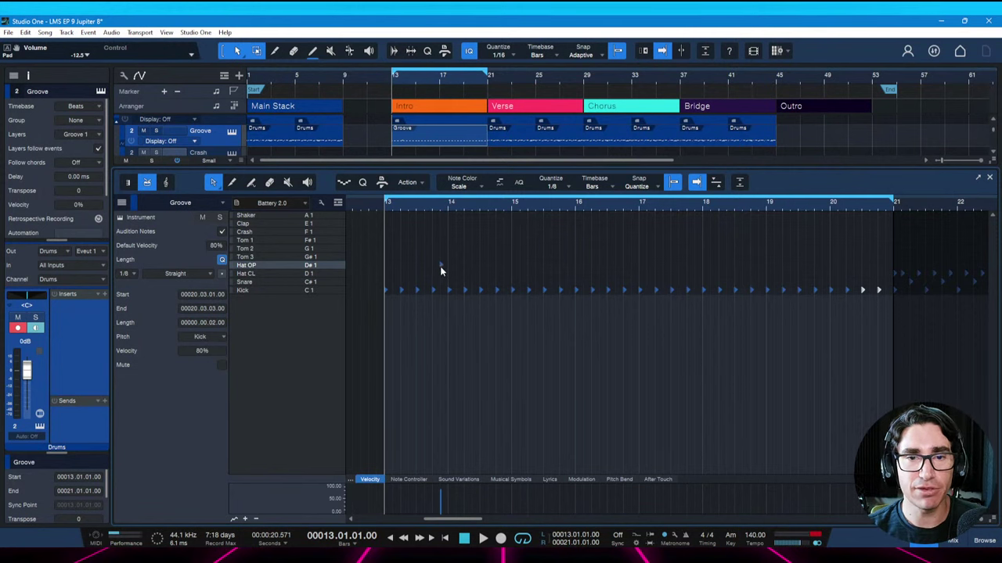
pyautogui.press('space')
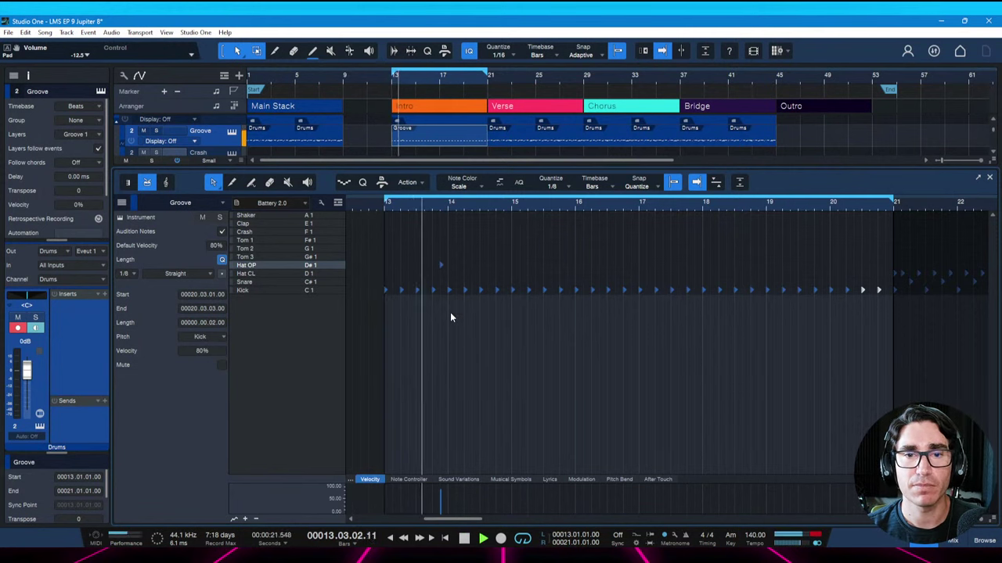
pyautogui.press('space')
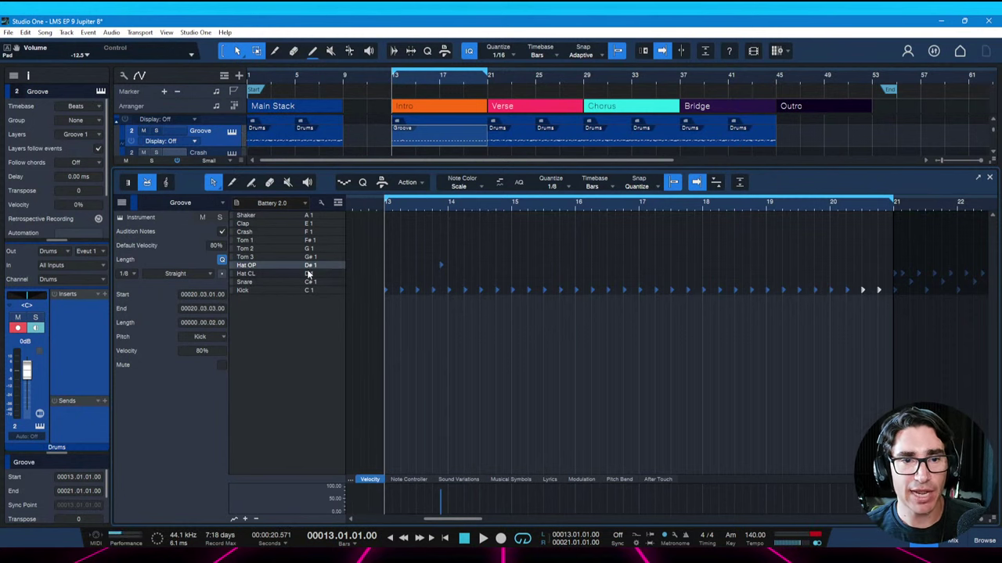
pyautogui.click(121, 217)
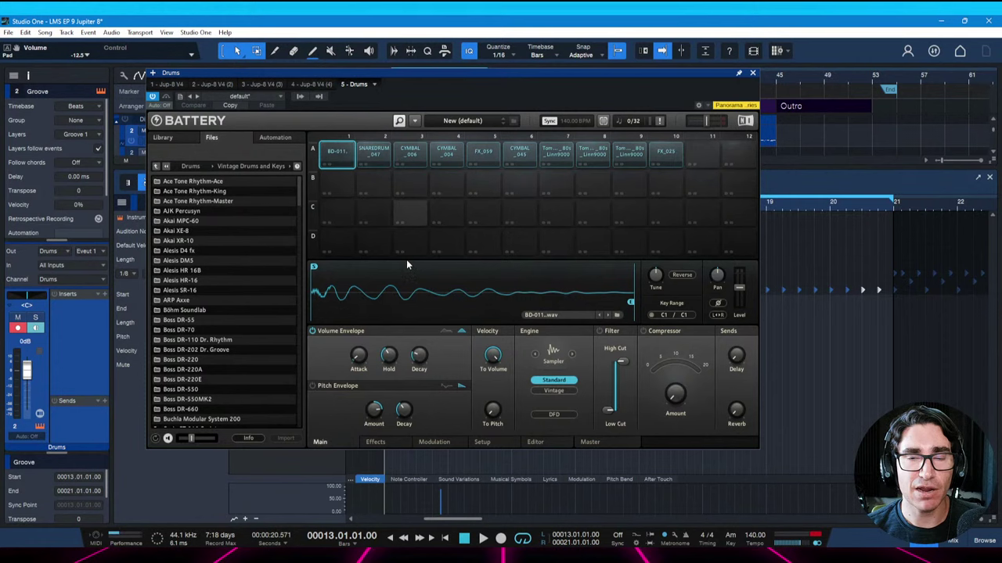
pyautogui.click(752, 74)
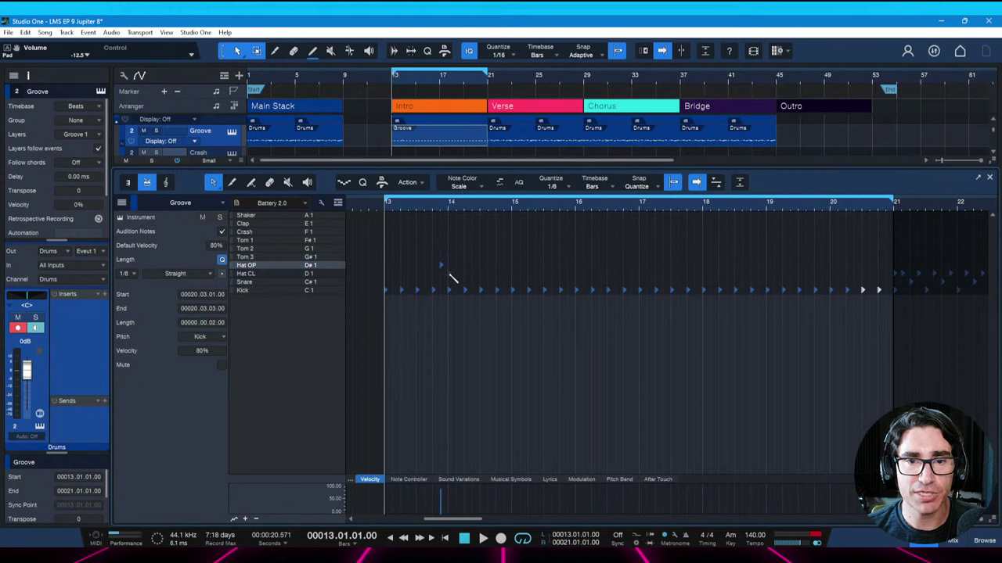
# Add a Hat CL note at the start of bar 14, play the groove, and select that note
pyautogui.press('space')
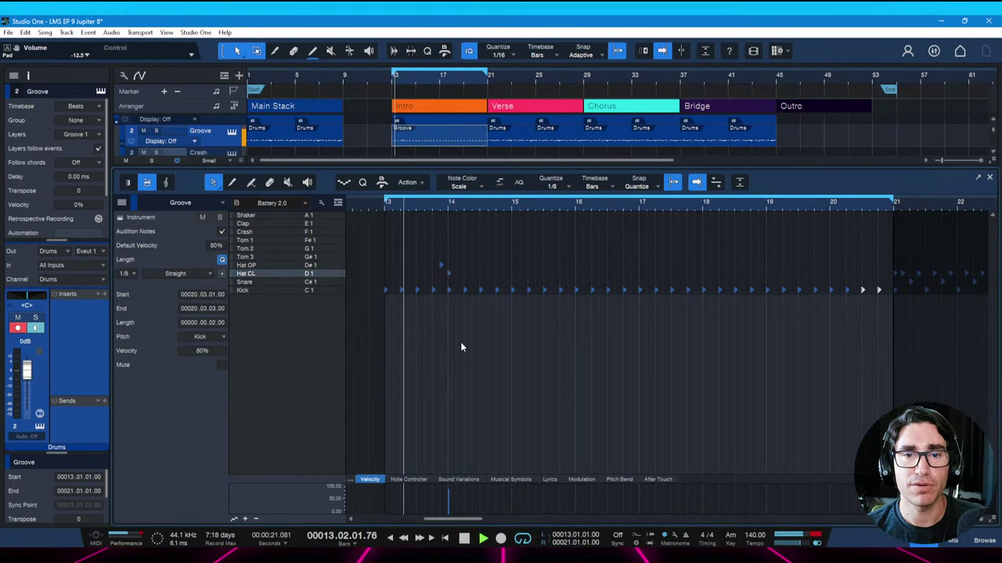
pyautogui.press('space')
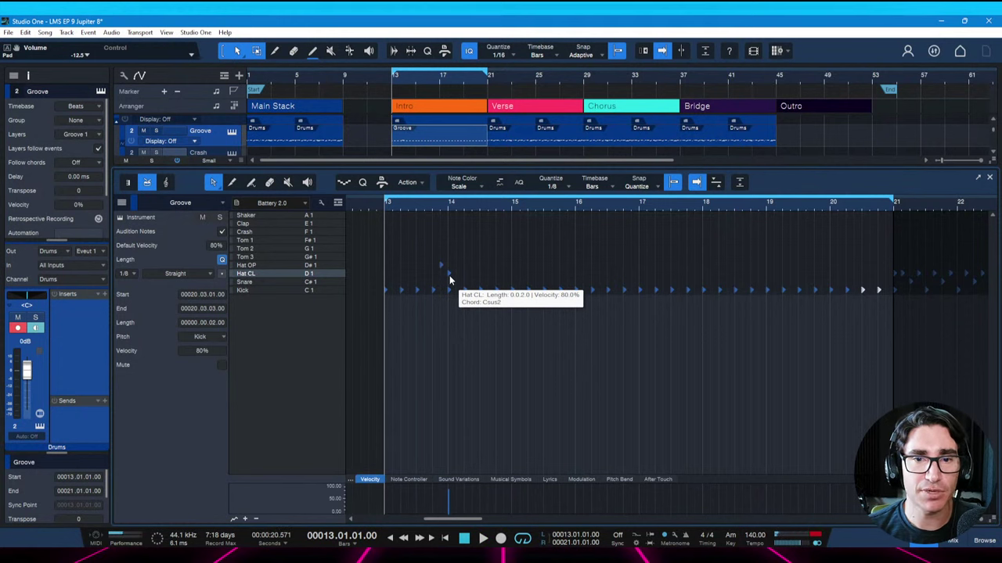
pyautogui.click(449, 276)
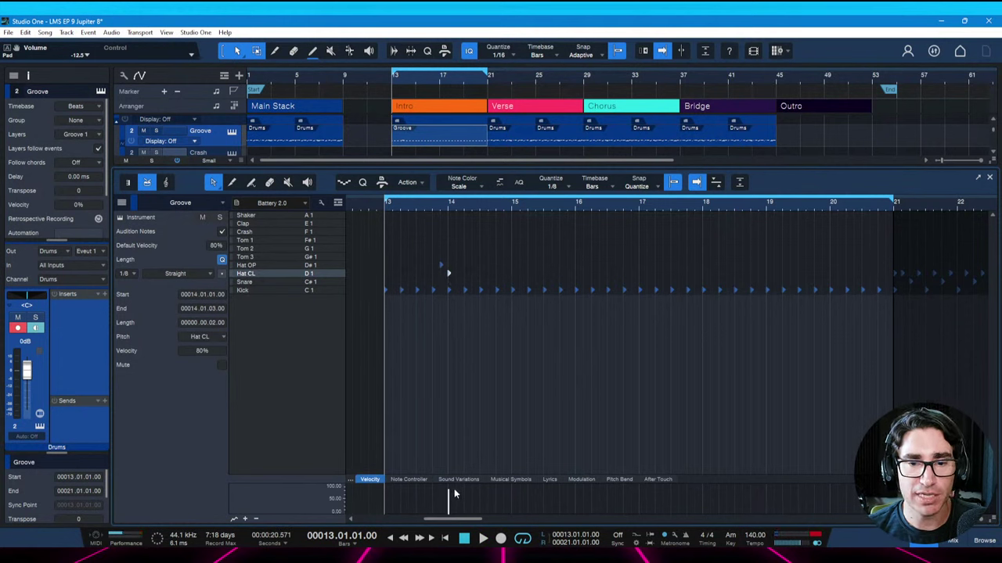
# Lower the velocity of the Hat CL note at the start of bar 14 to 1% and play the groove
pyautogui.moveTo(450, 497); pyautogui.dragTo(448, 528)
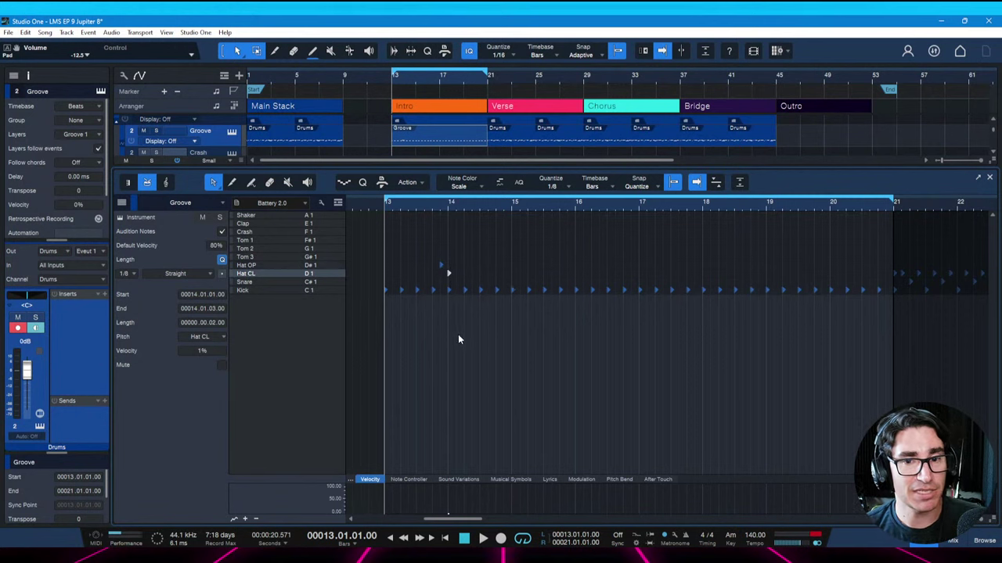
pyautogui.press('space')
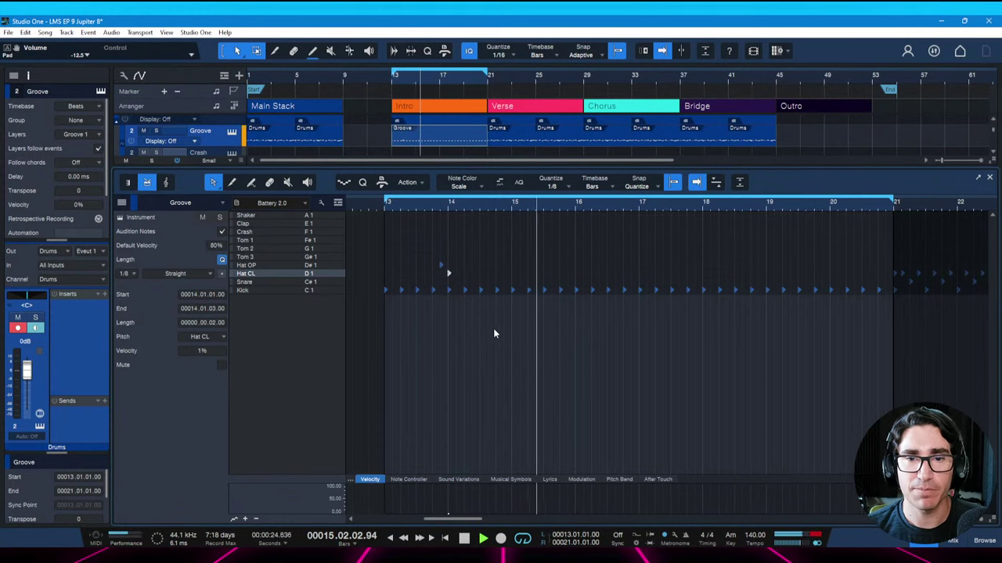
pyautogui.press('space')
pyautogui.press('space')
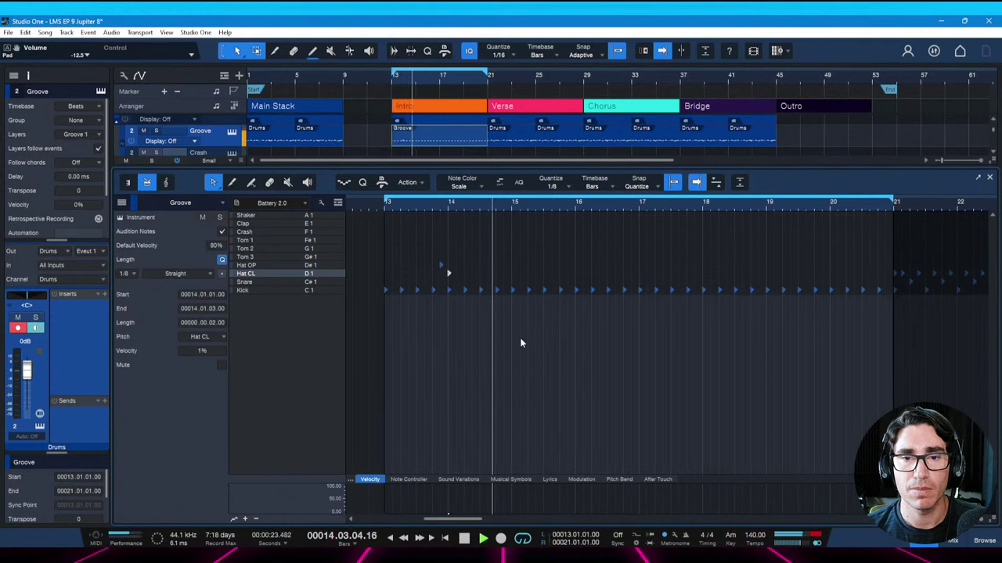
pyautogui.press('space')
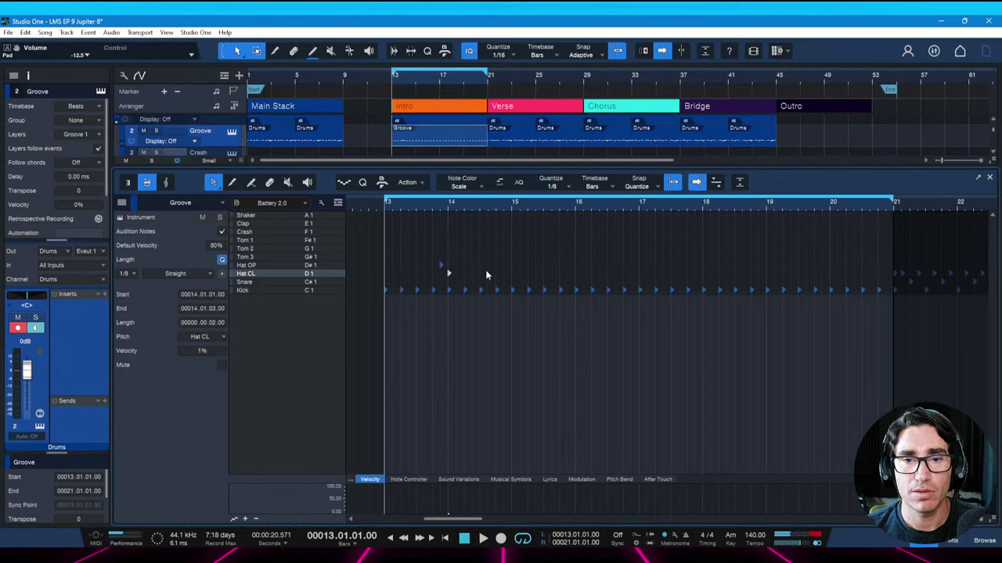
pyautogui.press('space')
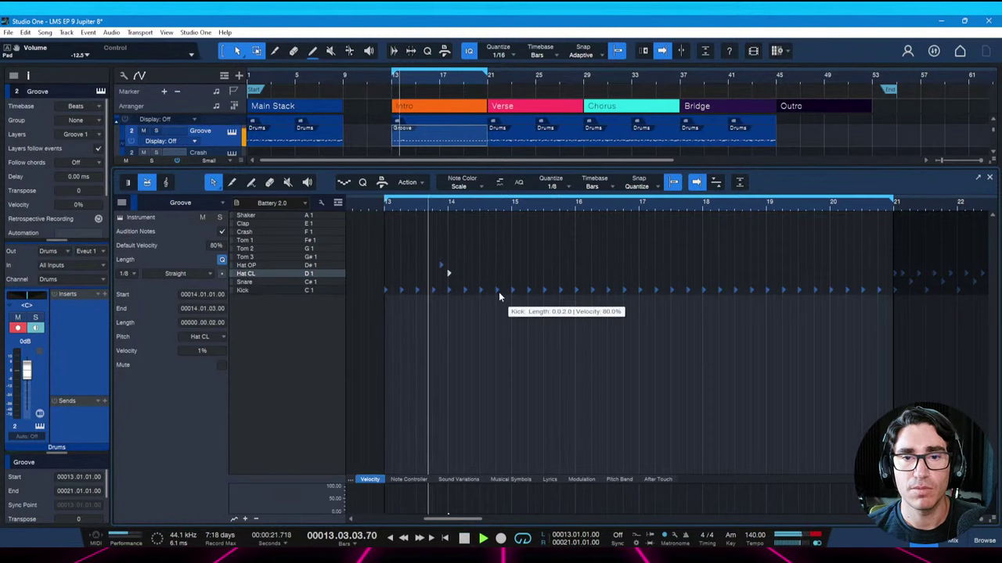
pyautogui.press('space')
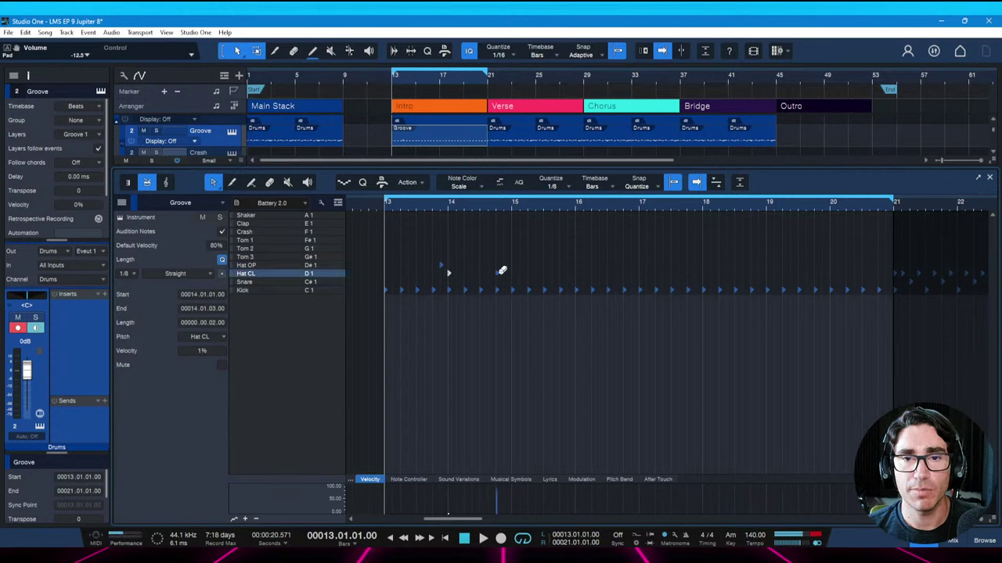
# Add Hat CL notes on beat 4 and the last eighth of bar 14 in the Intro groove and play it
pyautogui.click(505, 274)
pyautogui.press('space')
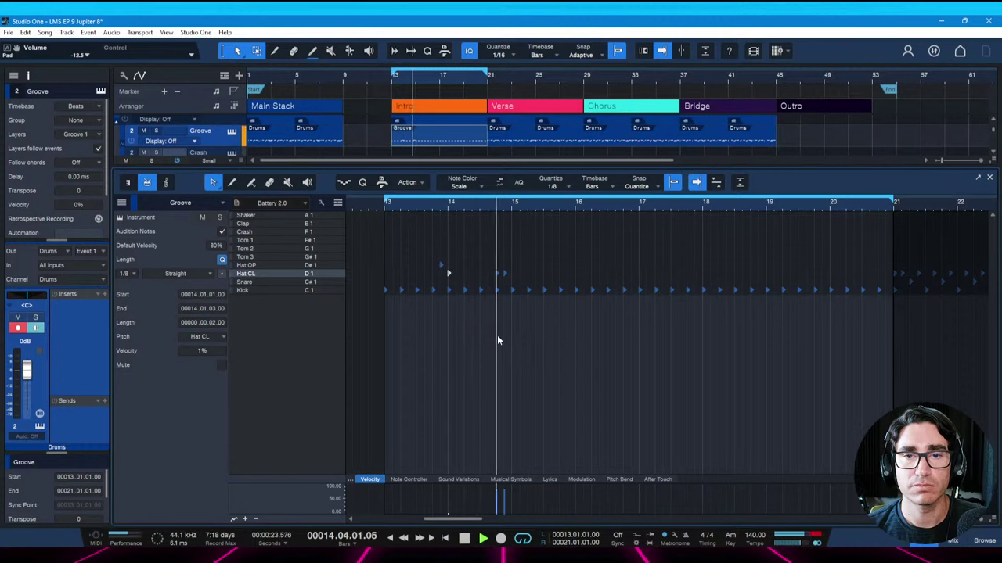
pyautogui.press('space')
# Delete the Hat CL note on beat 4 of bar 14 and set the note editor's quantize to 1/16
pyautogui.scroll(4, 516, 222)
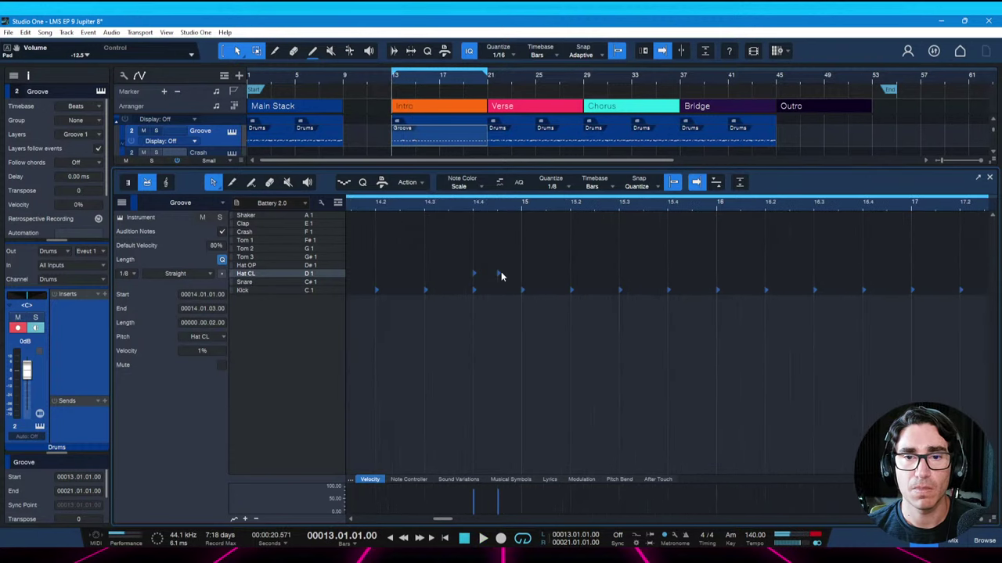
pyautogui.doubleClick(476, 273)
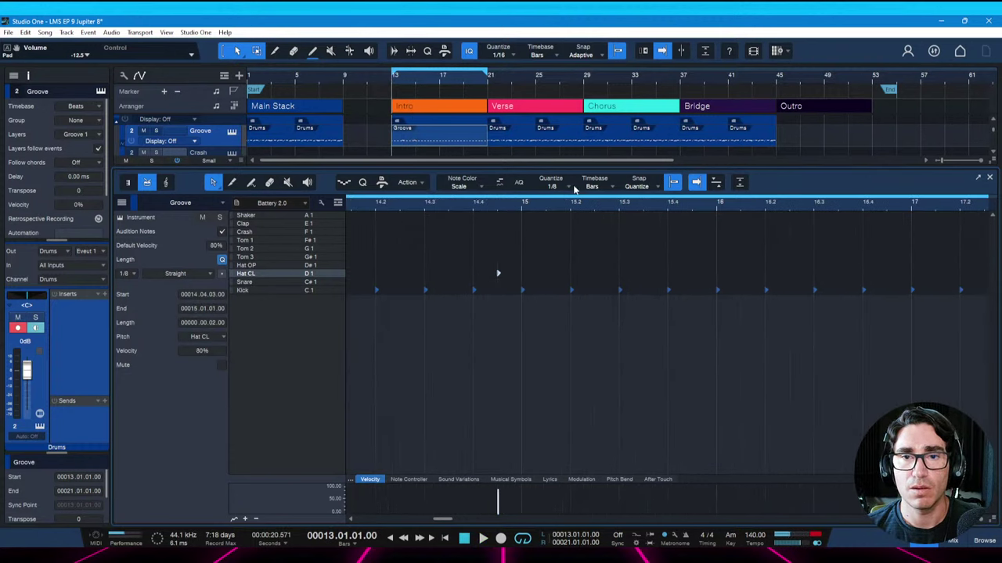
pyautogui.click(569, 185)
pyautogui.click(648, 203)
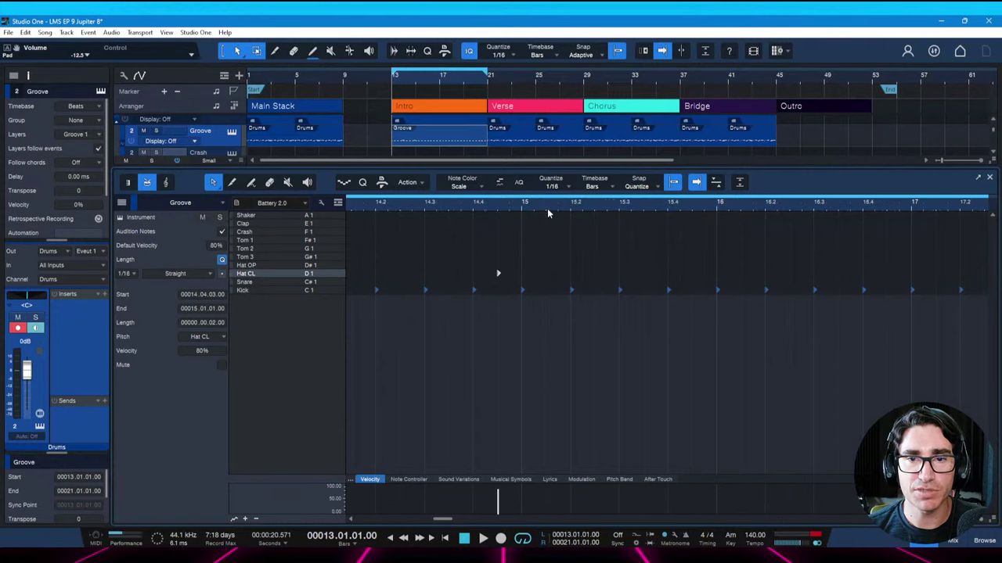
# Add a Hat CL note on the last sixteenth of bar 14 and play the groove from bar 14
pyautogui.scroll(-2, 547, 209)
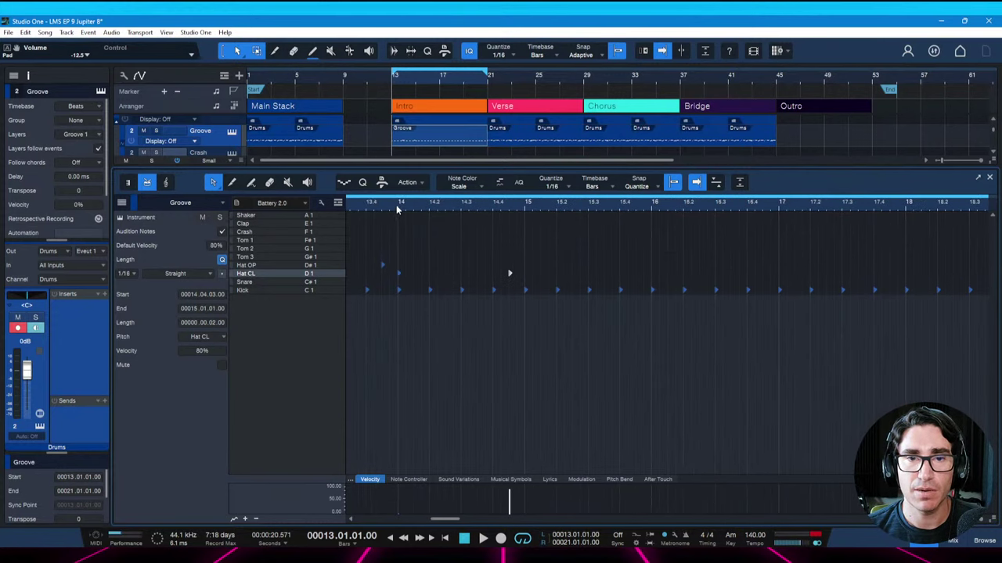
pyautogui.click(397, 205)
pyautogui.press('space')
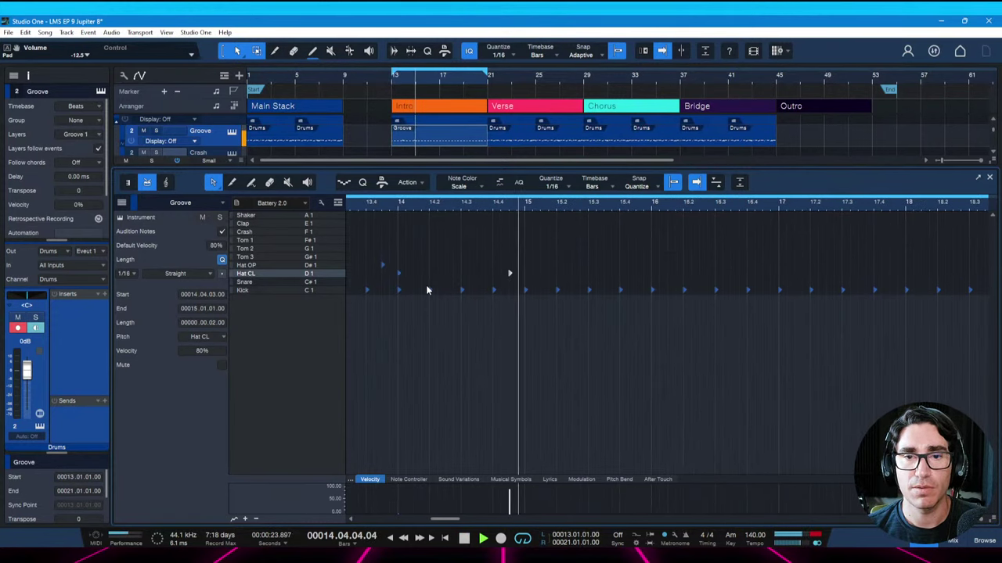
pyautogui.press('space')
pyautogui.press('space')
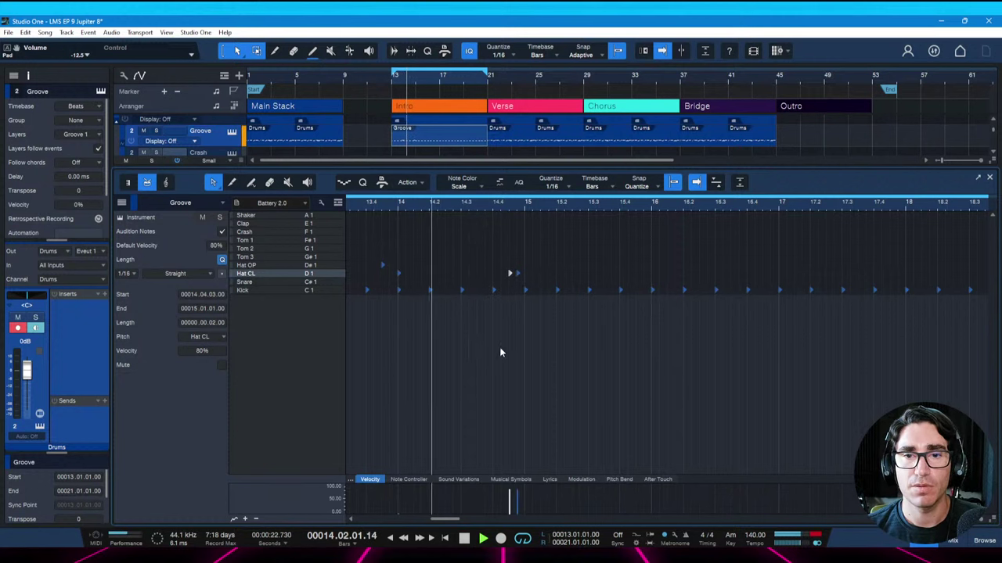
pyautogui.press('space')
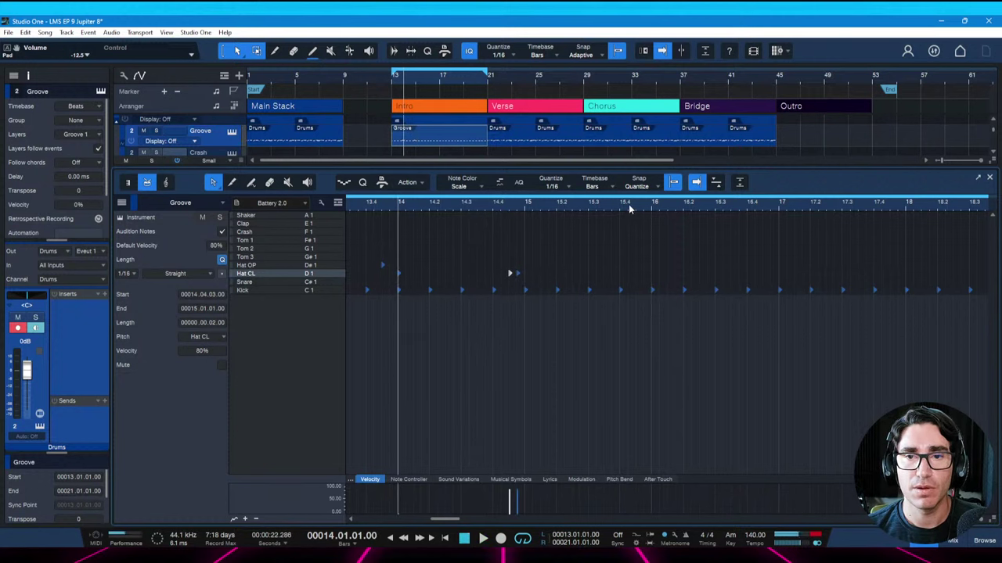
# Listen to the Intro groove from bar 13 with the new closed hats
pyautogui.press('z')
pyautogui.press('space')
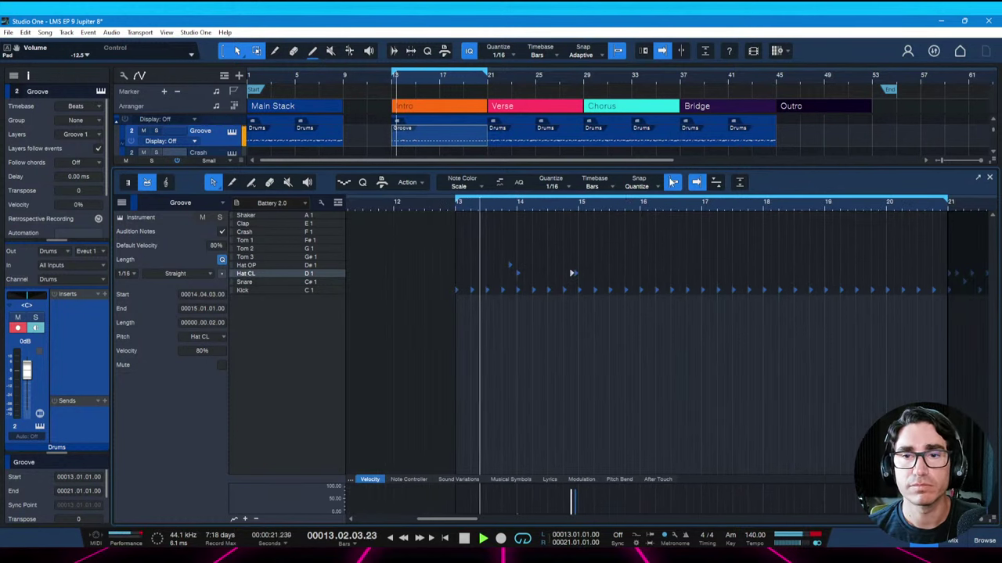
pyautogui.press('z')
pyautogui.press('w')
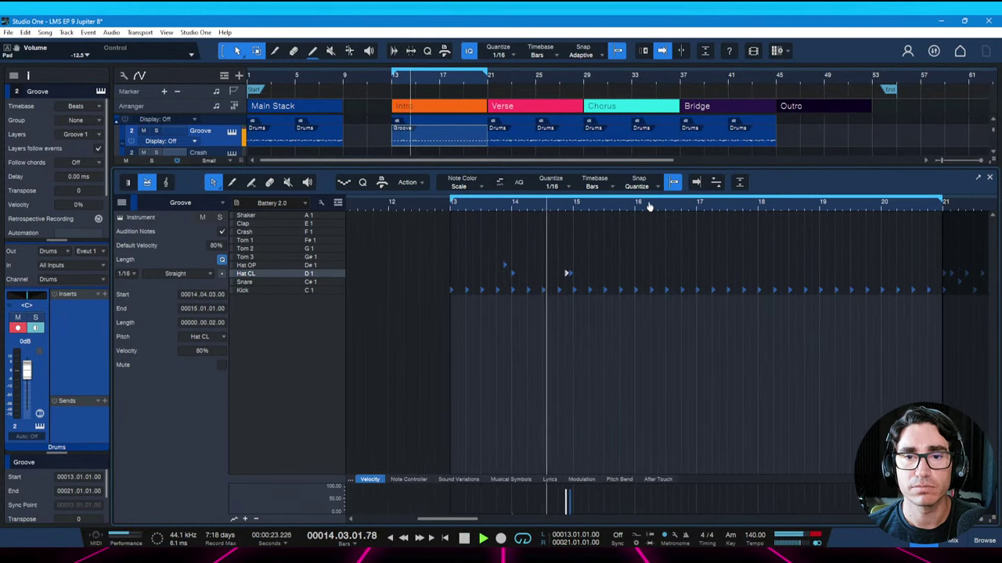
pyautogui.press('e')
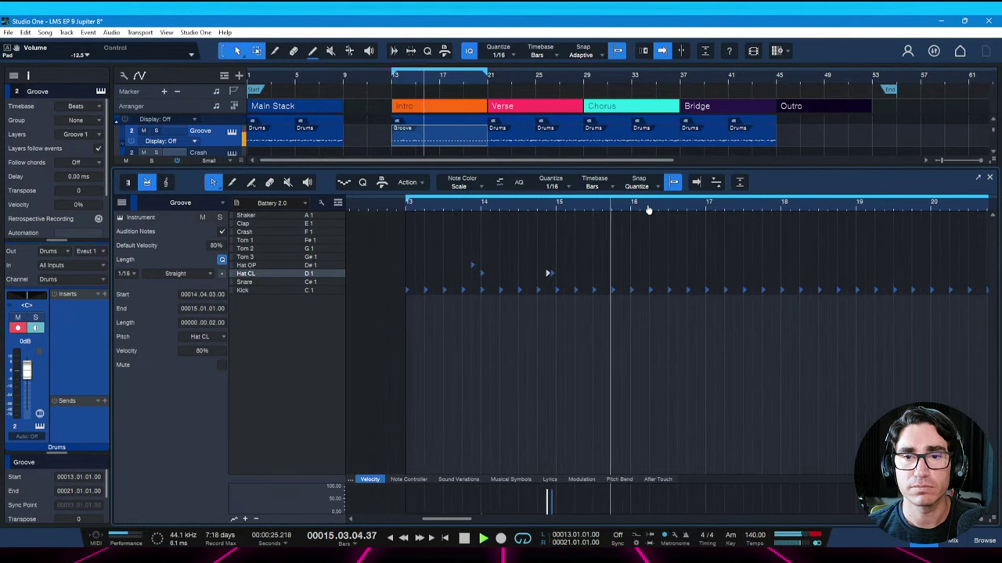
pyautogui.press('f')
pyautogui.press('space')
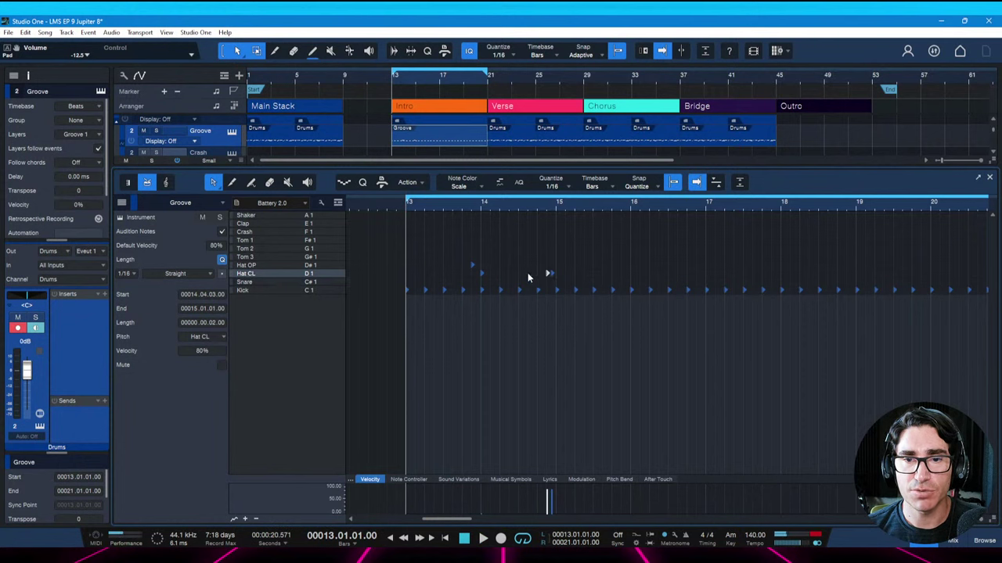
# Duplicate the two-bar hat pattern from bars 13–14 until it fills the Intro to bar 21, save the song and play it
pyautogui.moveTo(406, 264); pyautogui.dragTo(555, 274)
pyautogui.press('d')
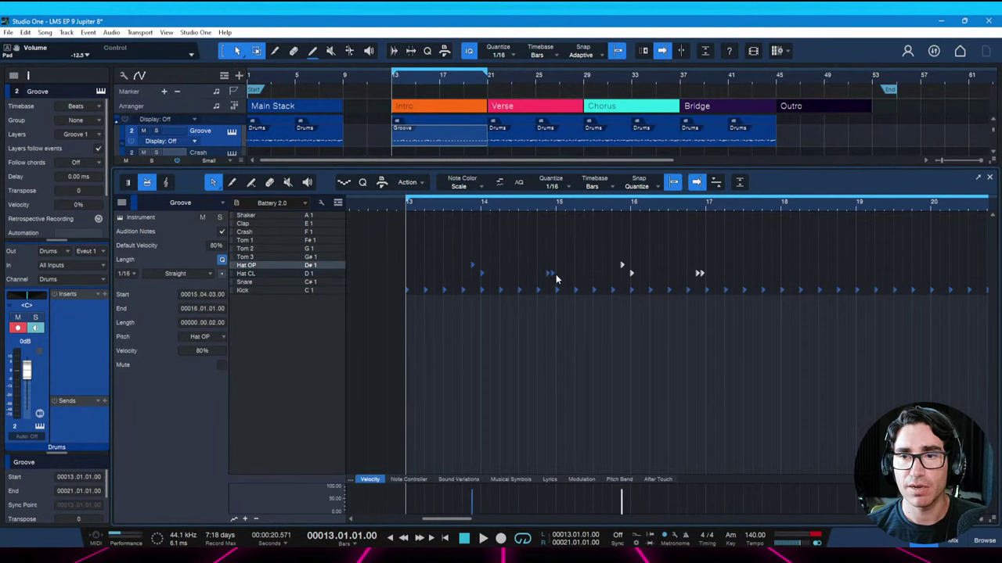
pyautogui.press('d')
pyautogui.hotkey('shift', 'z')
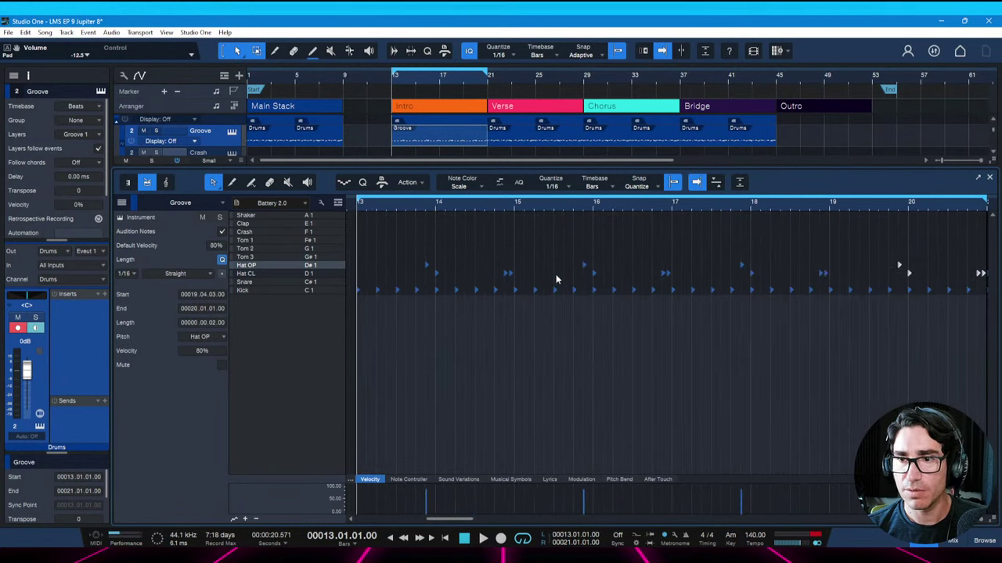
pyautogui.hotkey('ctrl', 's')
pyautogui.press('space')
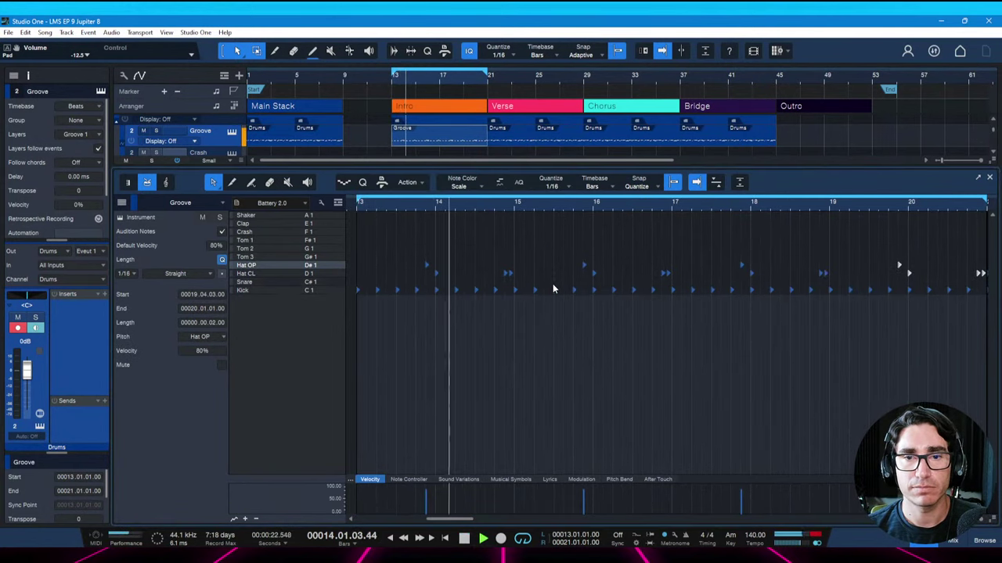
pyautogui.press('space')
# Add a Snare note on beat 3 of bar 16, play the Intro groove and save the song
pyautogui.click(634, 282)
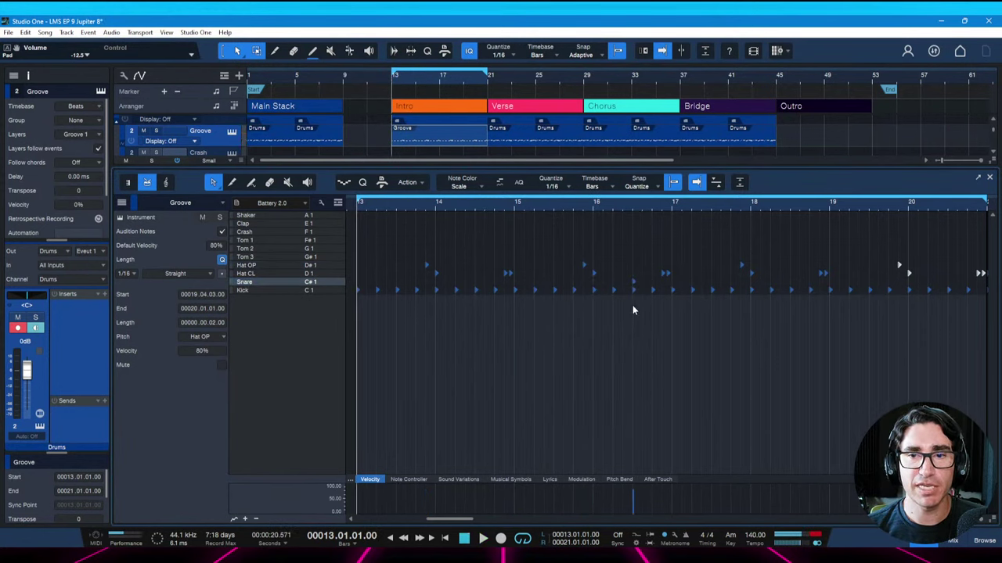
pyautogui.press('space')
pyautogui.hotkey('ctrl', 's')
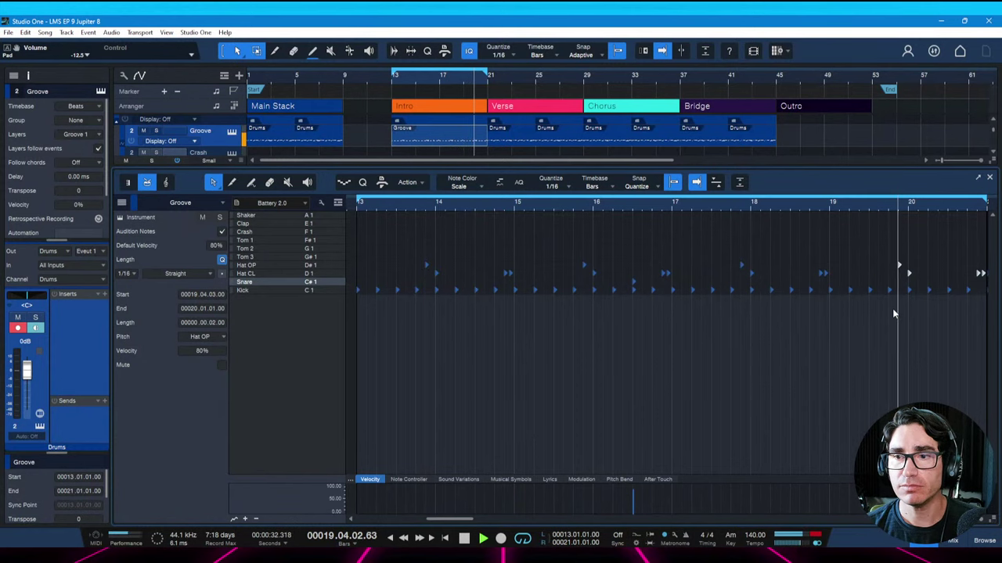
pyautogui.press('space')
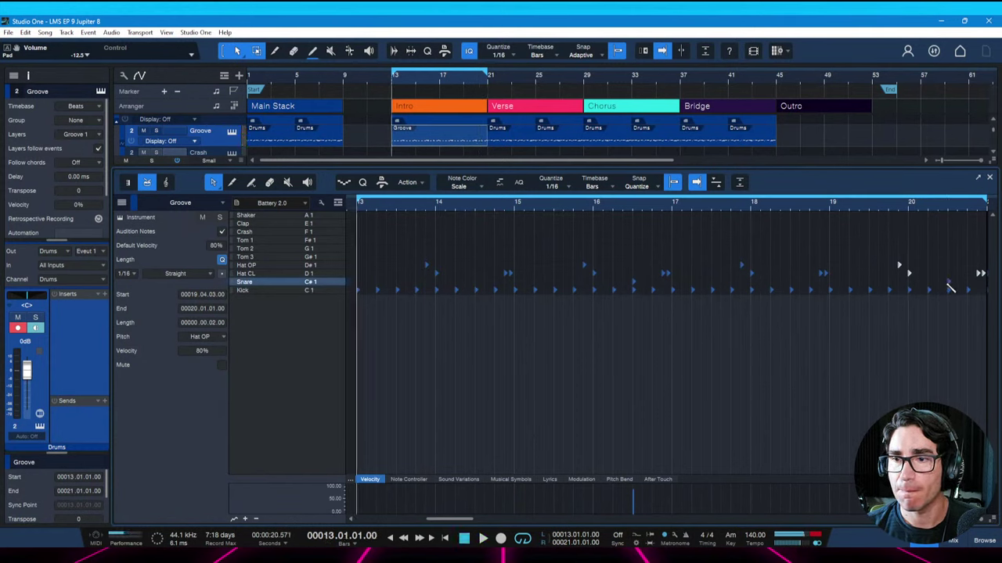
# Add Snare notes on beat 3 of bar 20 and an eighth after it, play from just before bar 19, and save
pyautogui.click(831, 213)
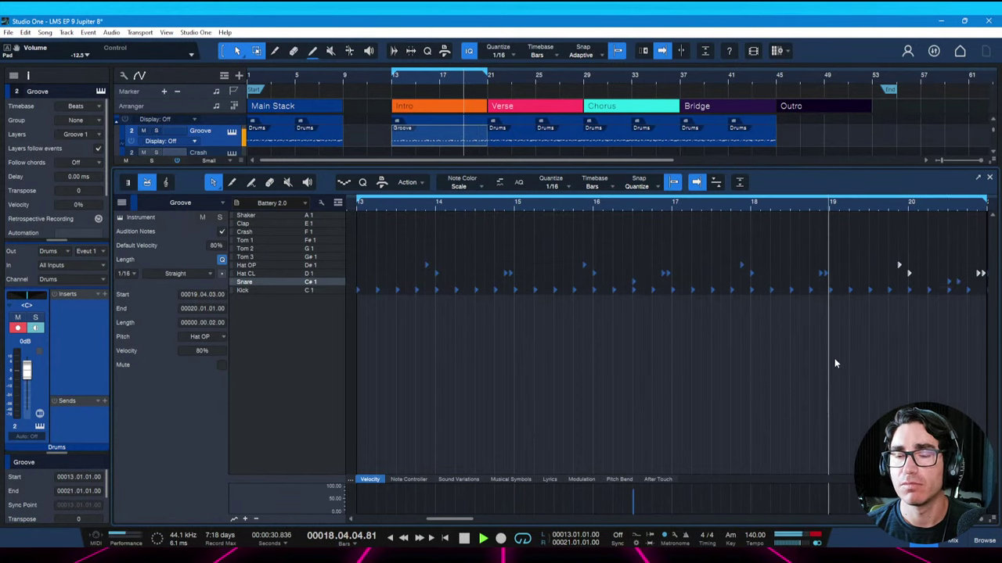
pyautogui.hotkey('ctrl', 's')
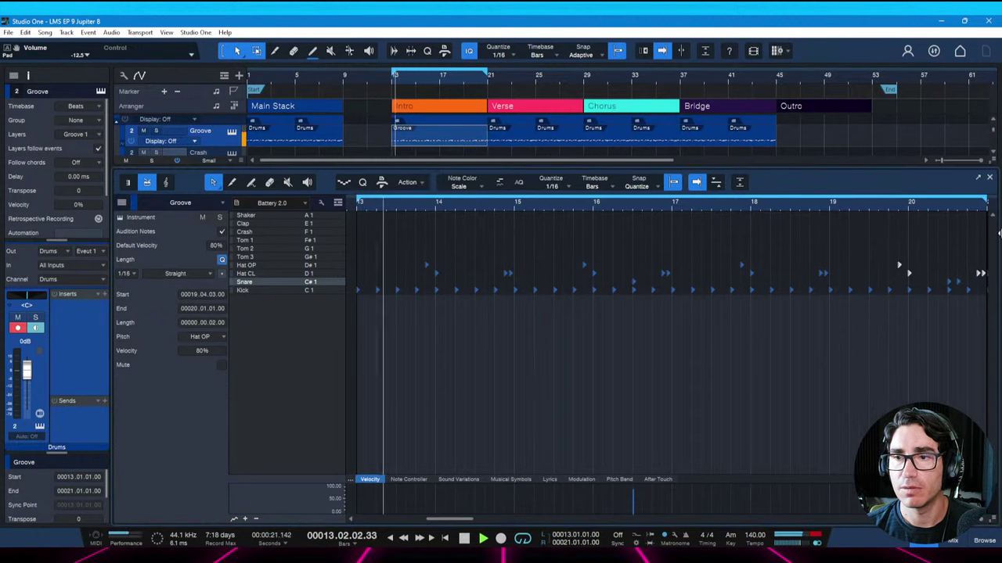
pyautogui.click(827, 362)
# Move the second Snare note in bar 20 one sixteenth earlier, to 20.03.02, play the groove and save the song
pyautogui.scroll(3, 923, 273)
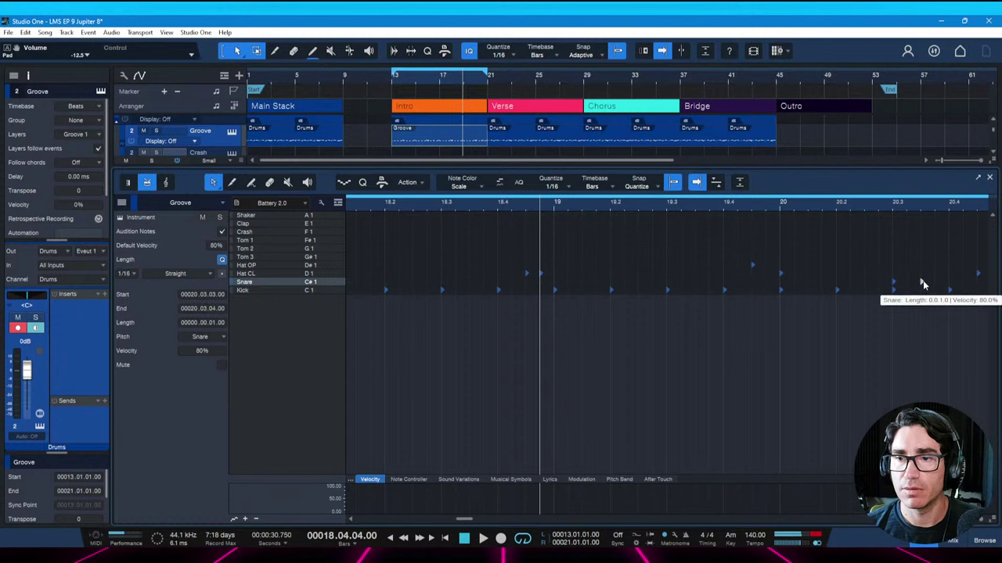
pyautogui.hotkey('alt', 'Left')
pyautogui.press('space')
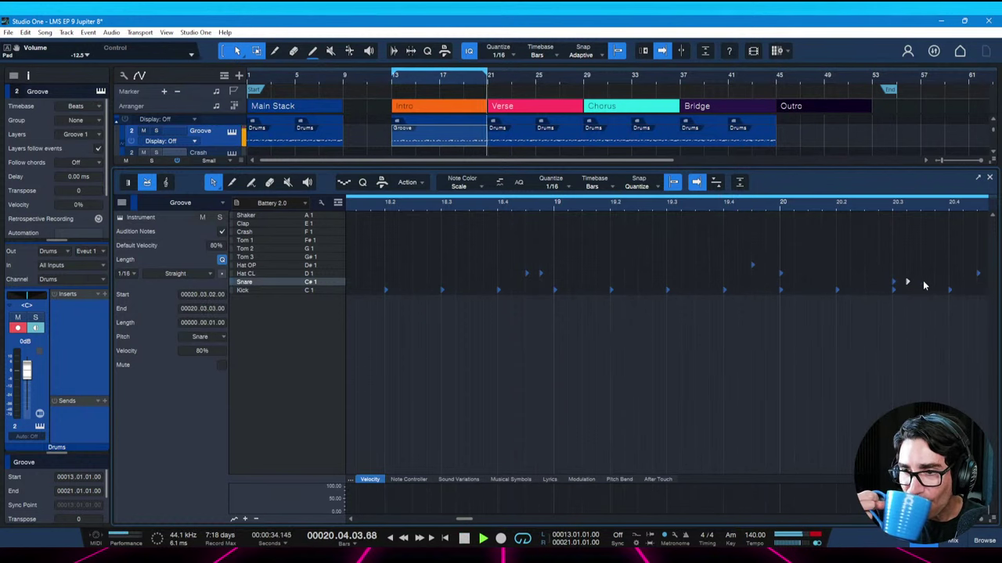
pyautogui.press('space')
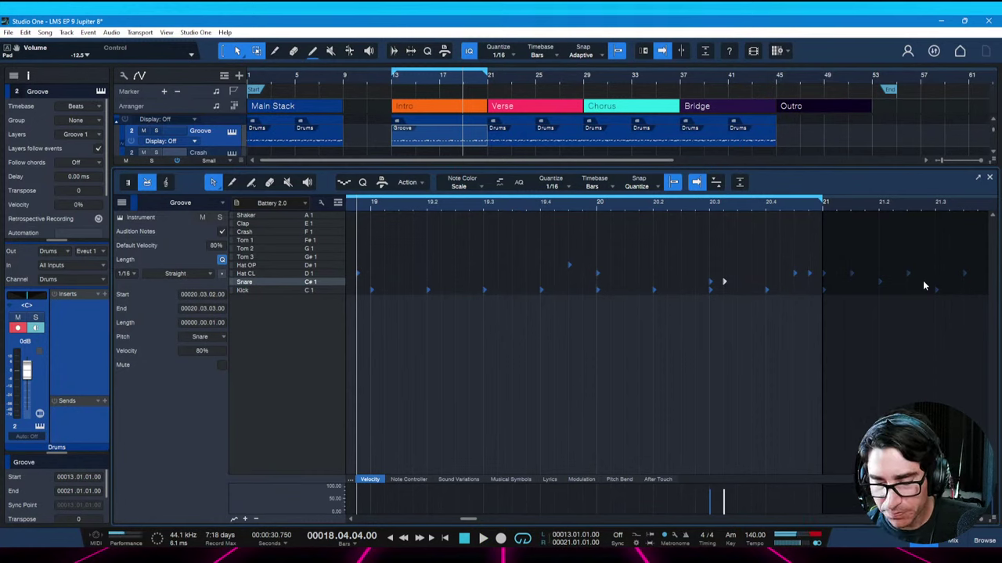
pyautogui.hotkey('ctrl', 's')
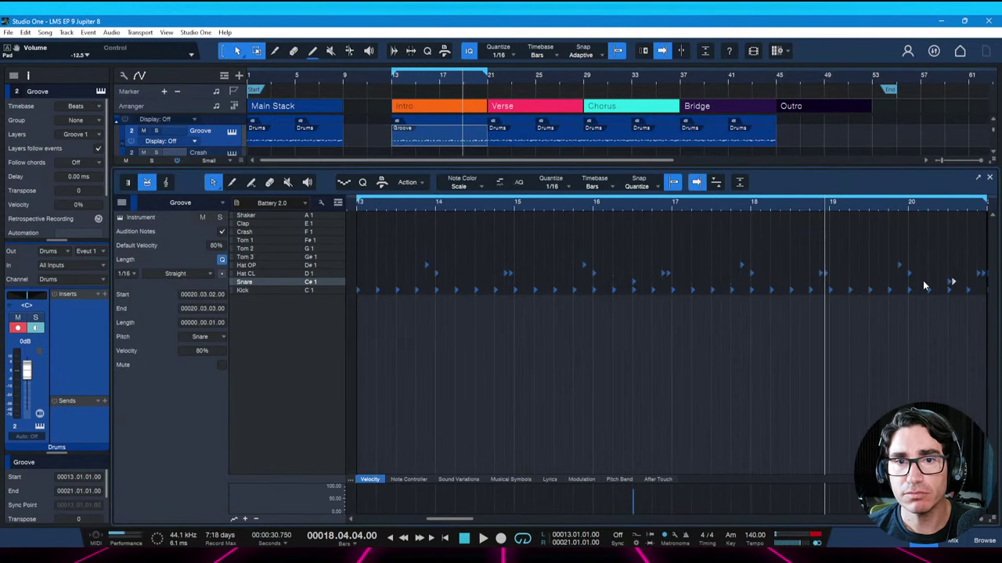
pyautogui.press('space')
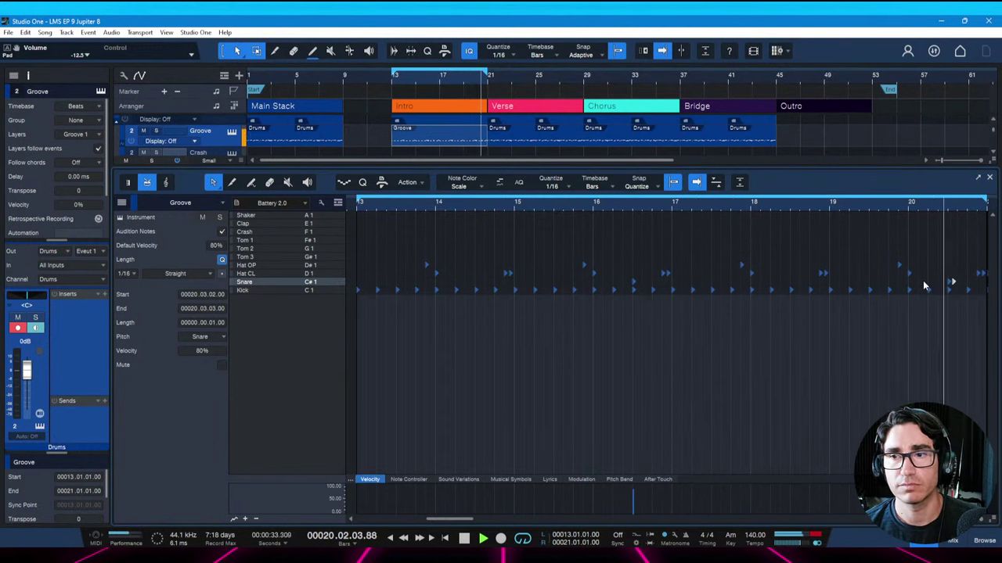
pyautogui.press('space')
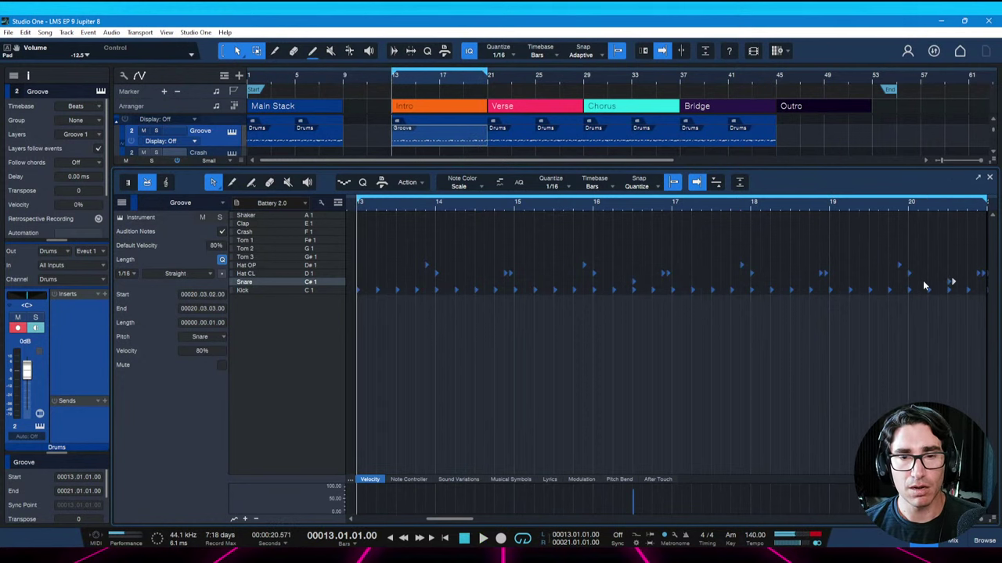
# Create an event on the Crash track from bar 13 to 15 and add a Crash note at the start of bar 13
pyautogui.press('F2')
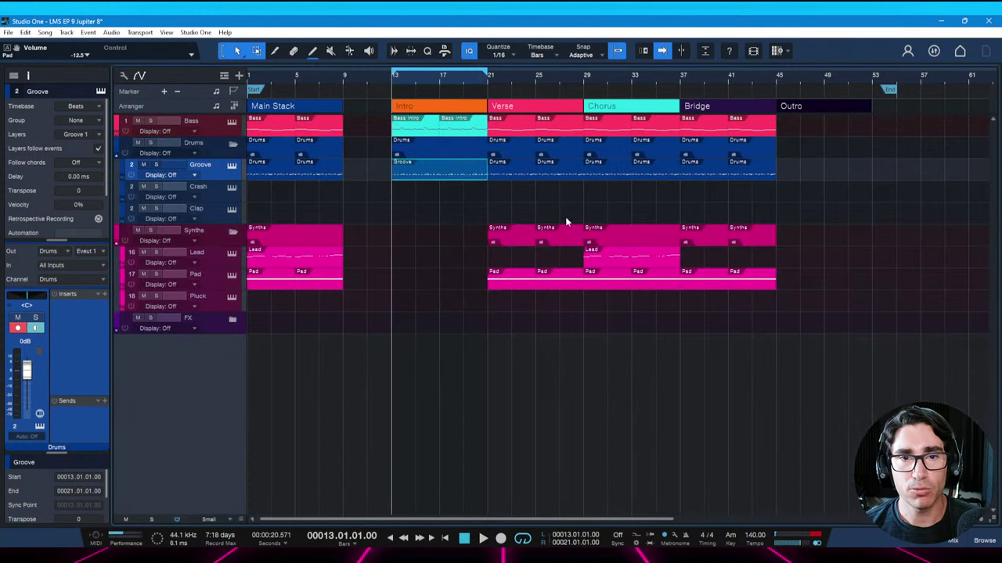
pyautogui.moveTo(396, 194); pyautogui.dragTo(420, 200)
pyautogui.doubleClick(402, 200)
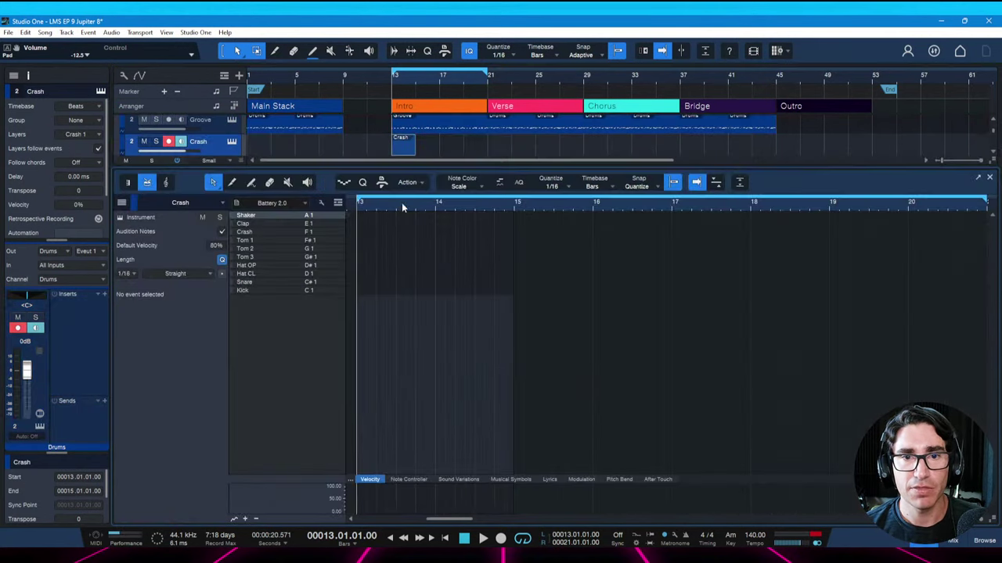
pyautogui.click(338, 230)
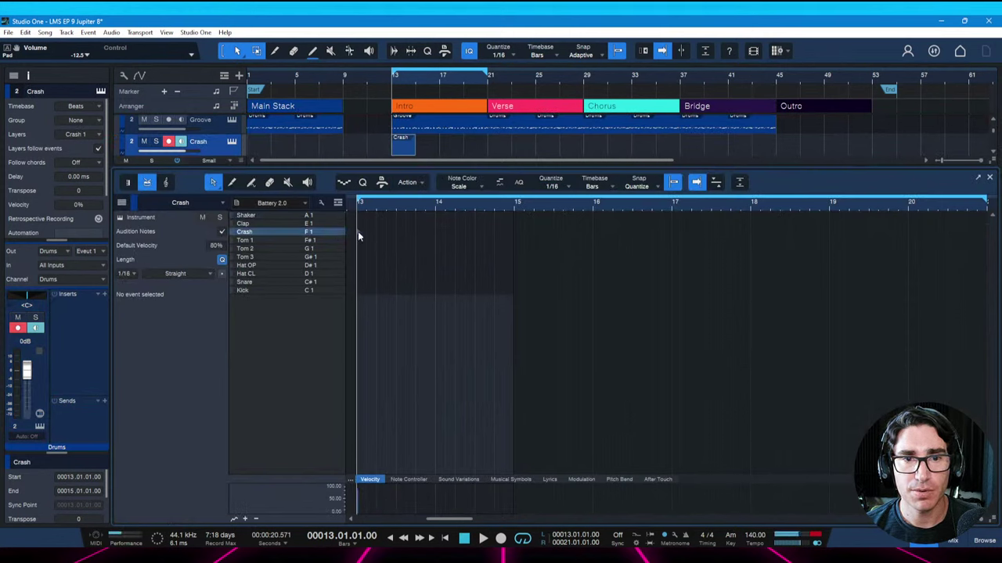
# Place a Crash note at the start of bar 13, play it and open the mixer
pyautogui.click(357, 232)
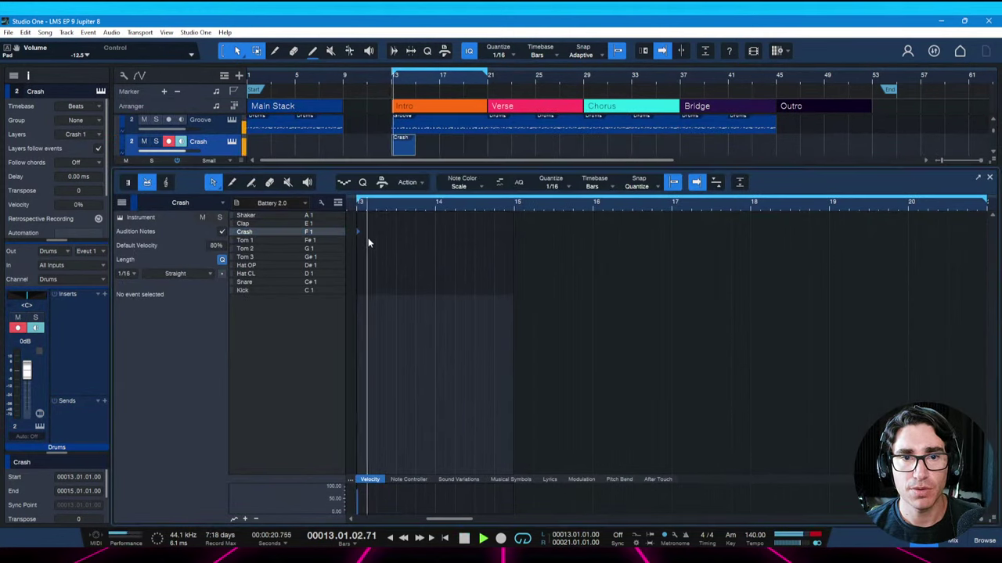
pyautogui.press('space')
pyautogui.press('F3')
pyautogui.press('space')
pyautogui.press('space')
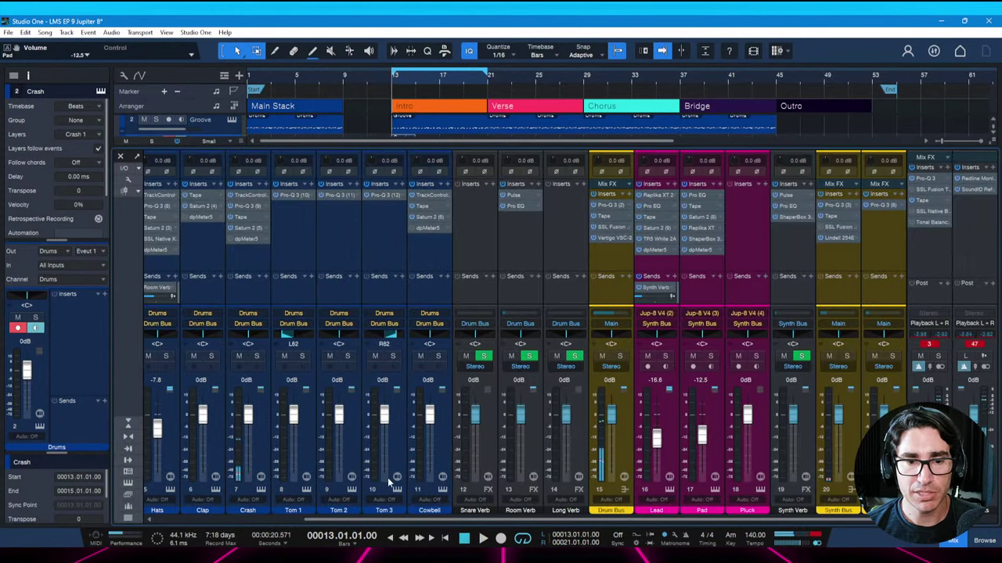
# Bring the Crash channel into view among the drum channels and audition the crash from bar 13 several times
pyautogui.moveTo(358, 522); pyautogui.dragTo(318, 523)
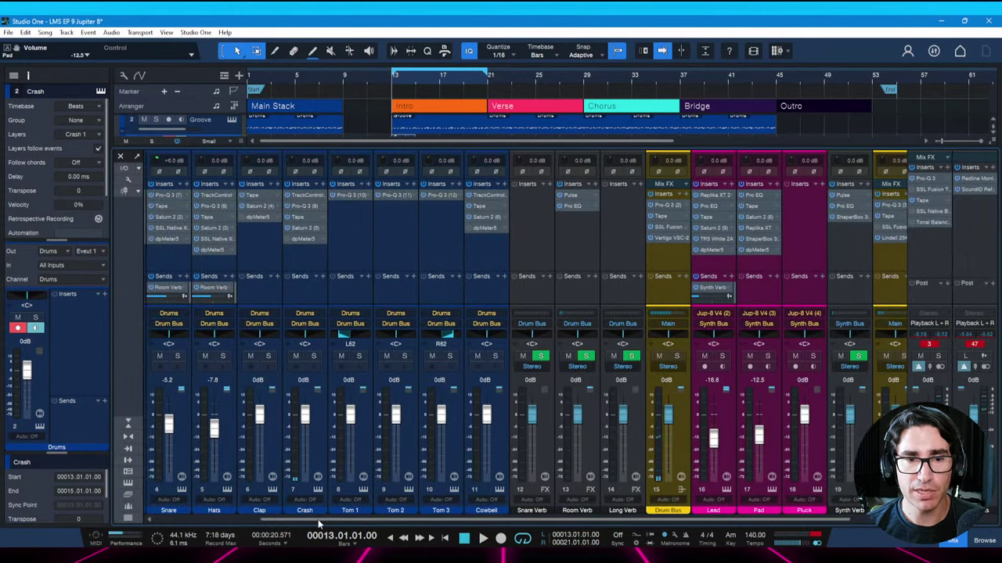
pyautogui.press('space')
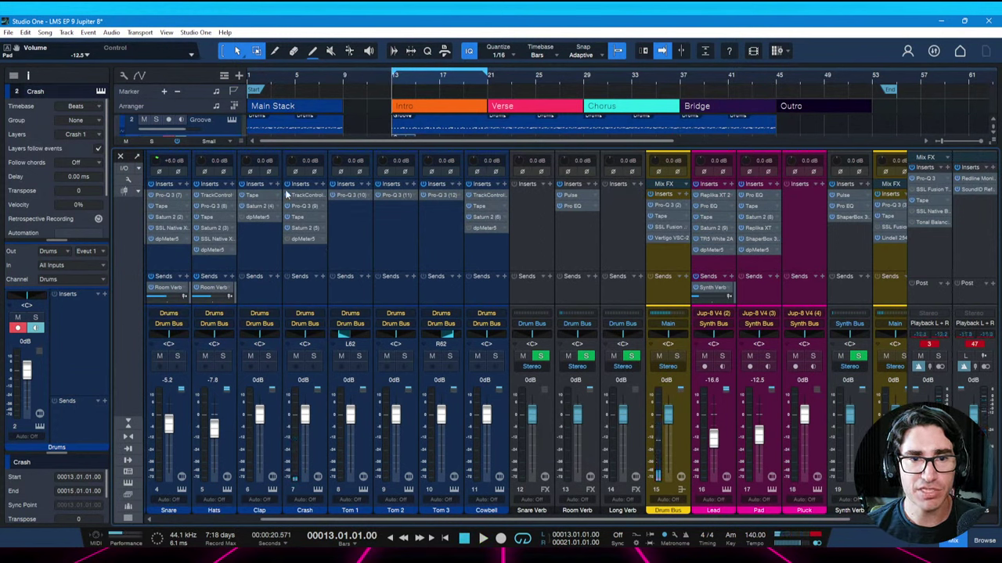
pyautogui.press('space')
pyautogui.press('space')
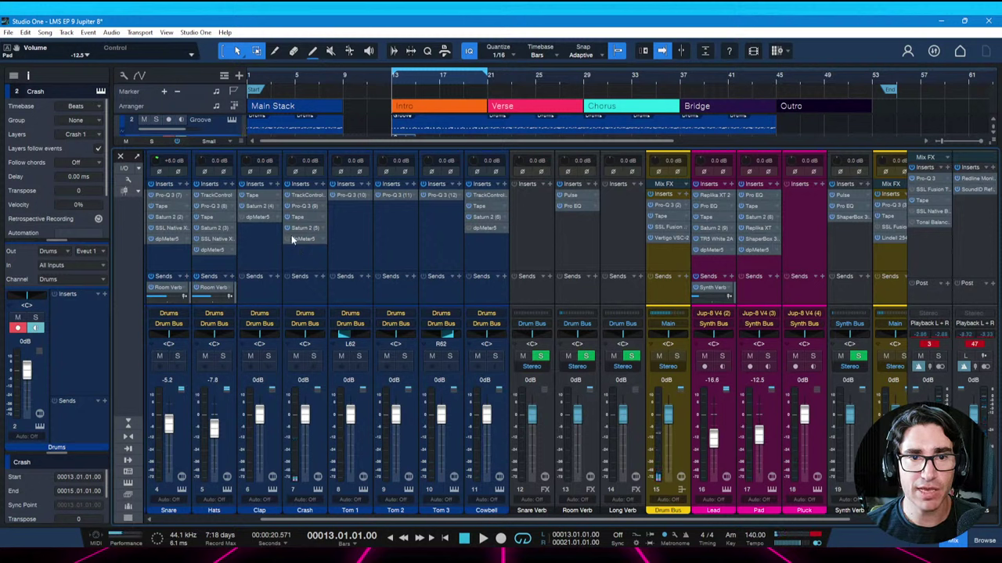
pyautogui.press('space')
pyautogui.press('space')
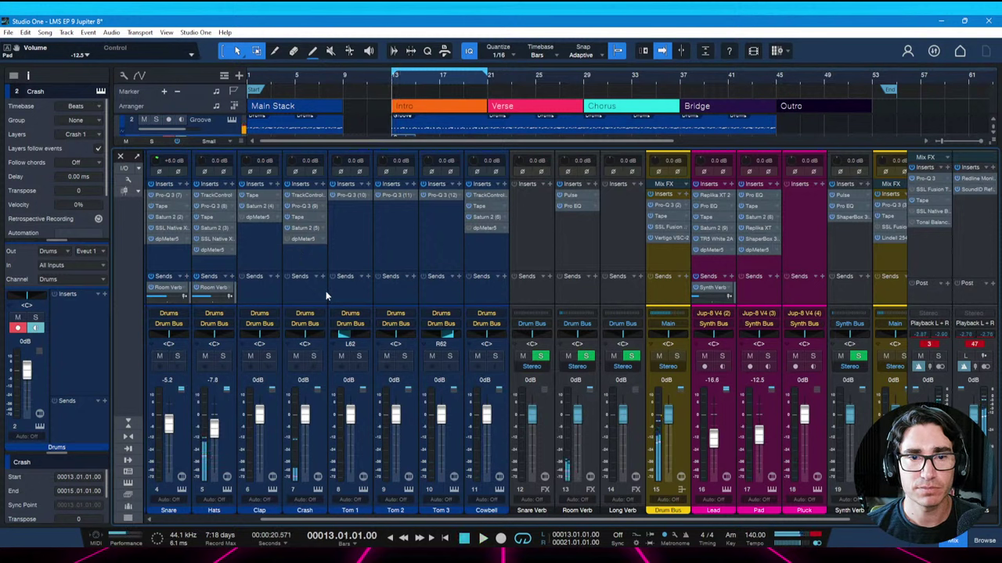
pyautogui.press('space')
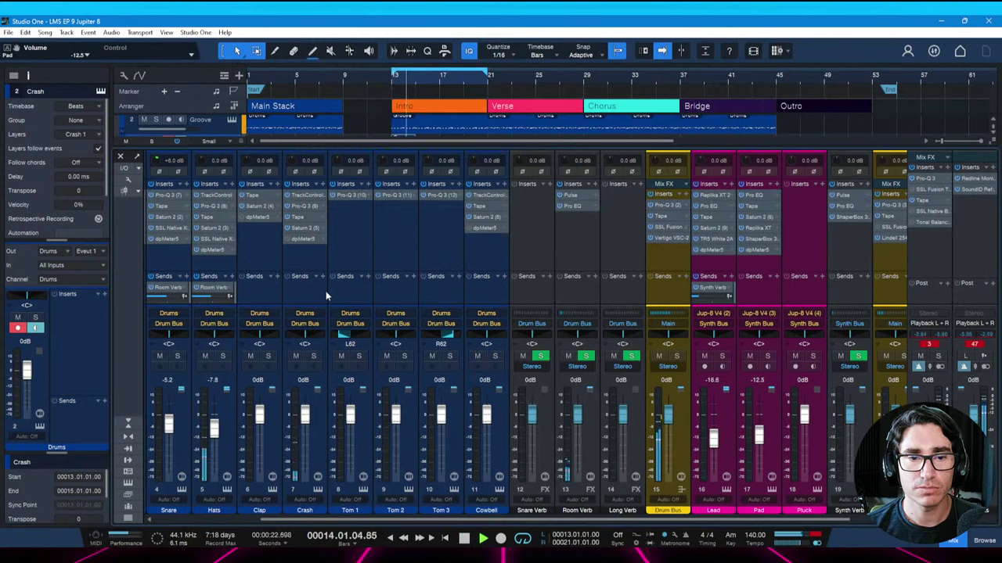
pyautogui.press('space')
pyautogui.press('space')
pyautogui.press('space')
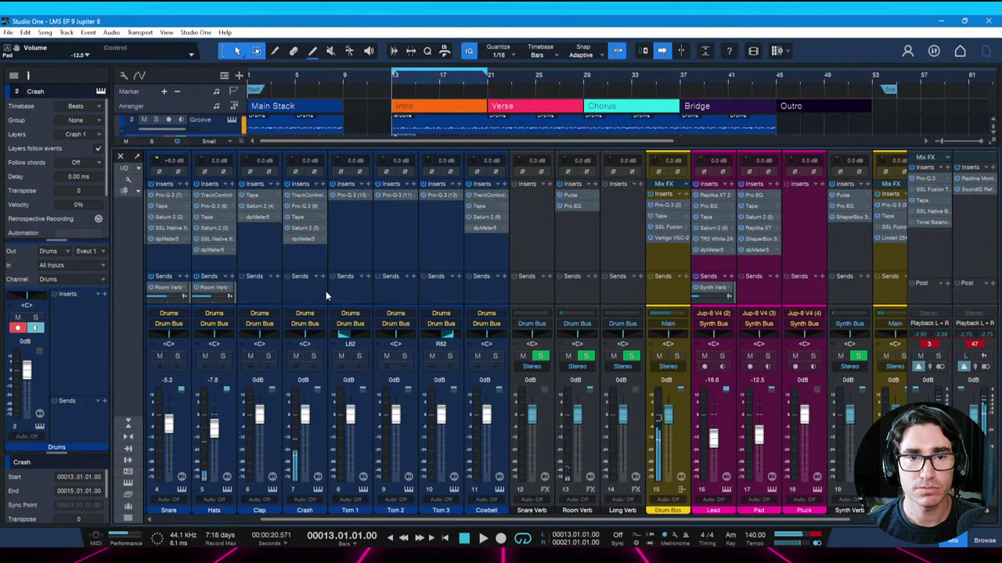
# Insert Replika XT on the Crash channel with Ping Pong on, dotted 1/8 delay, LoCut at 251 Hz and a 75% / 25% mix
pyautogui.click(324, 185)
pyautogui.write('pro')
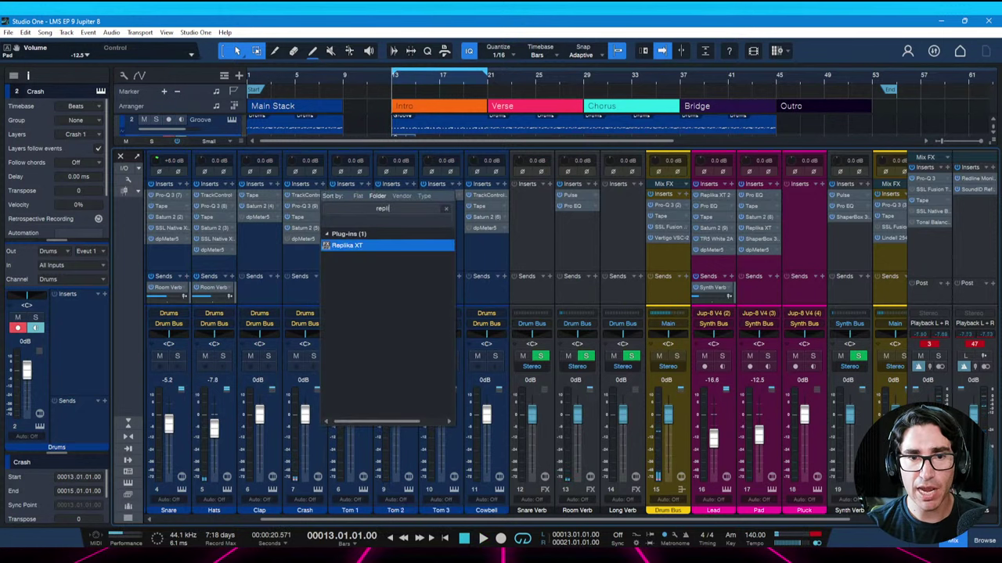
pyautogui.press('Escape')
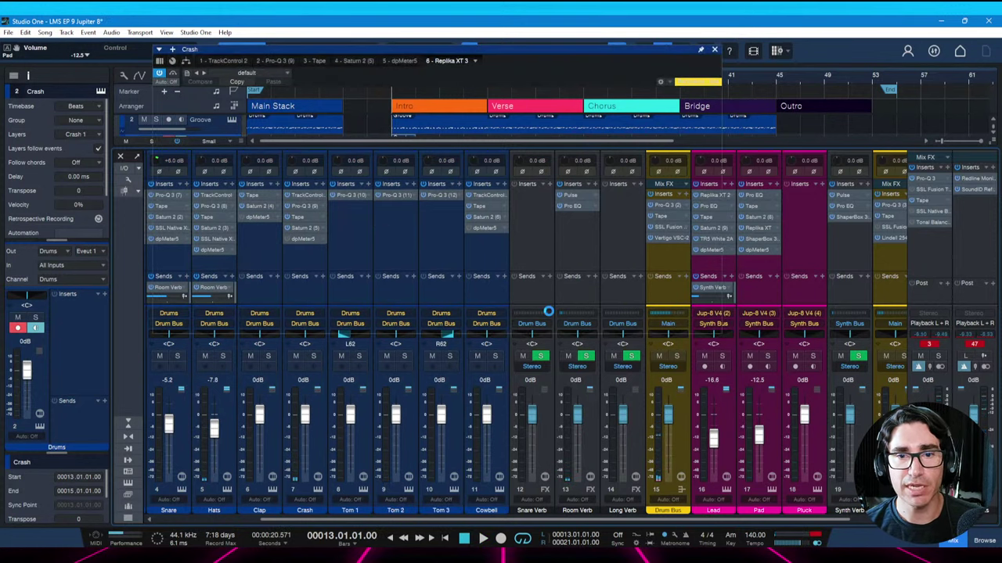
pyautogui.click(648, 310)
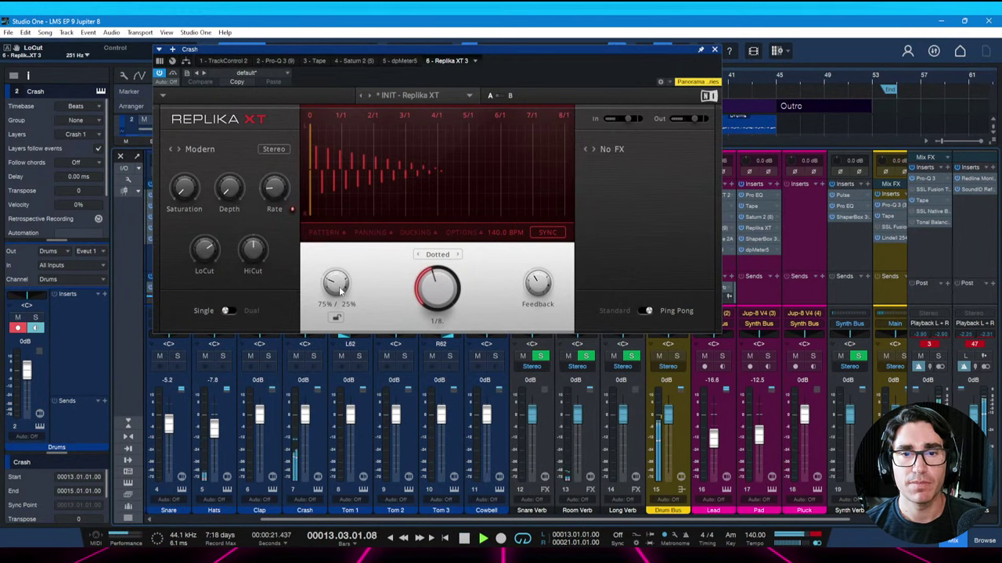
pyautogui.click(714, 50)
pyautogui.press('space')
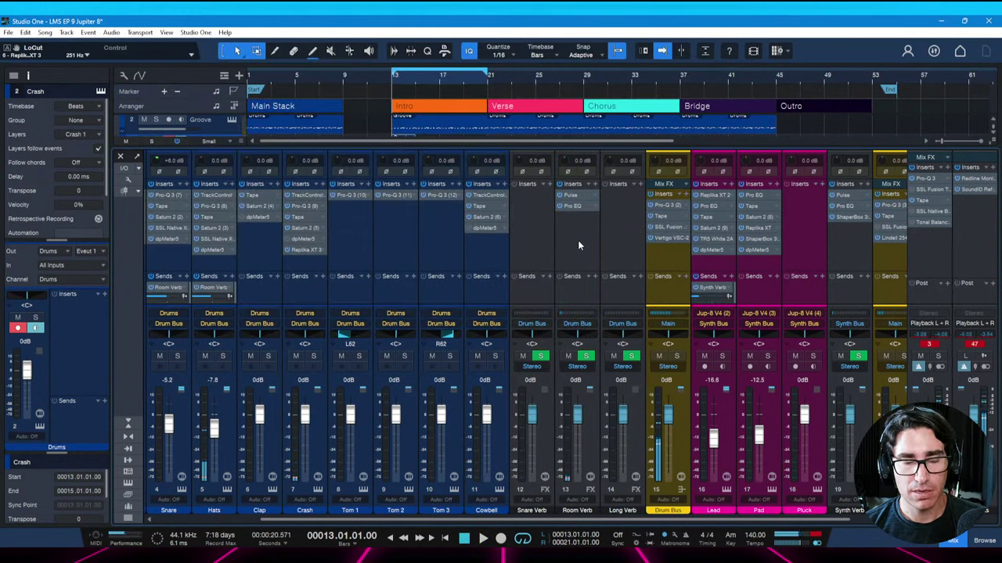
# Copy the Crash event to the start of the Verse, Chorus, Bridge and Outro at bars 21, 29, 37 and 45, and save
pyautogui.press('F2')
pyautogui.press('F2')
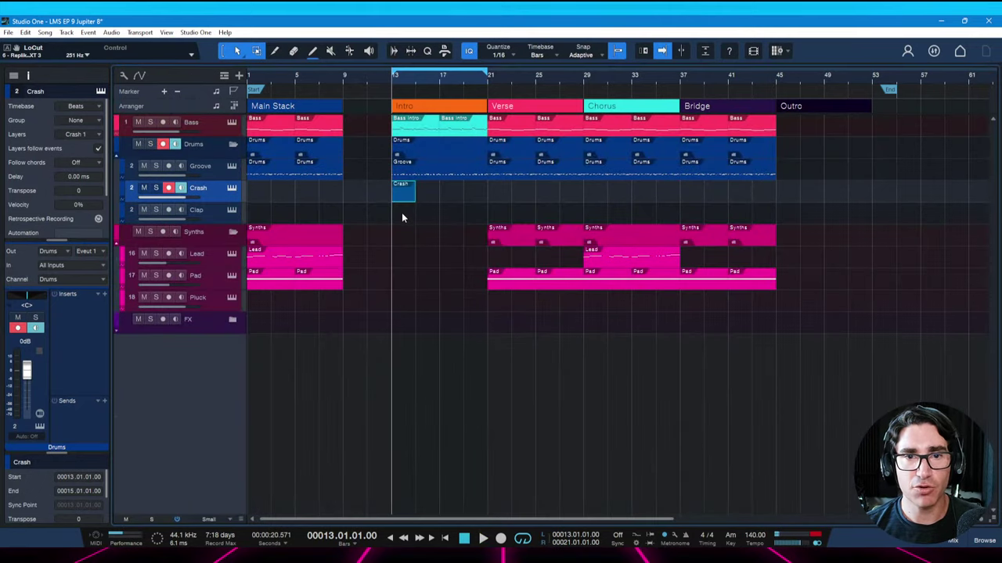
pyautogui.moveTo(399, 198); pyautogui.dragTo(792, 197)
pyautogui.hotkey('ctrl', 's')
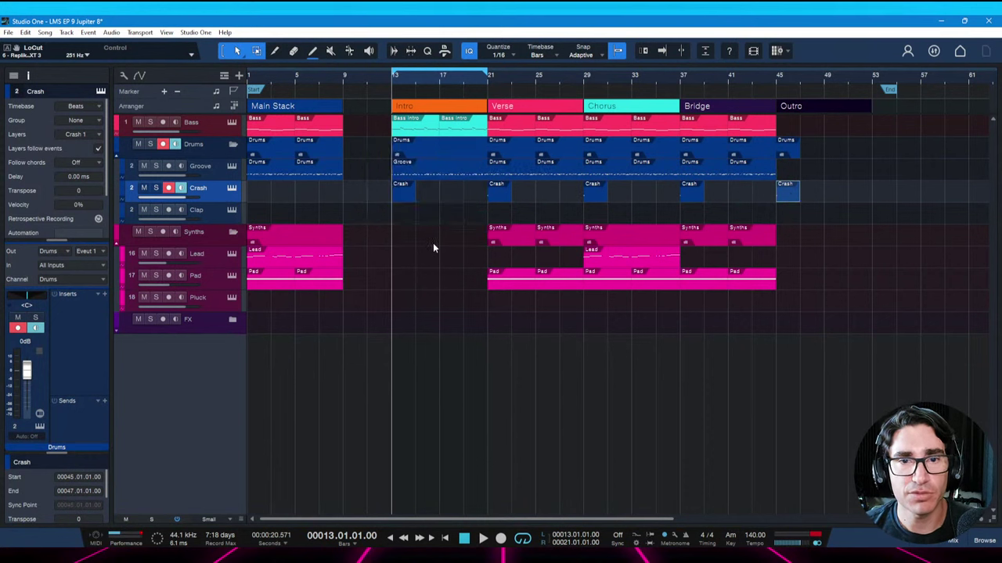
# Play the Intro from bar 13 several times to judge the crash and drum groove
pyautogui.press('space')
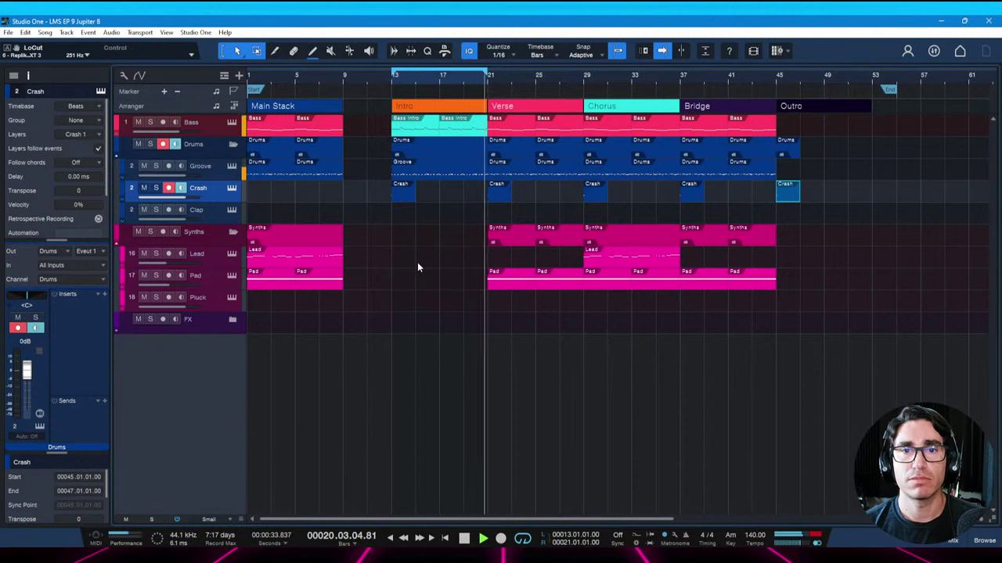
pyautogui.press('space')
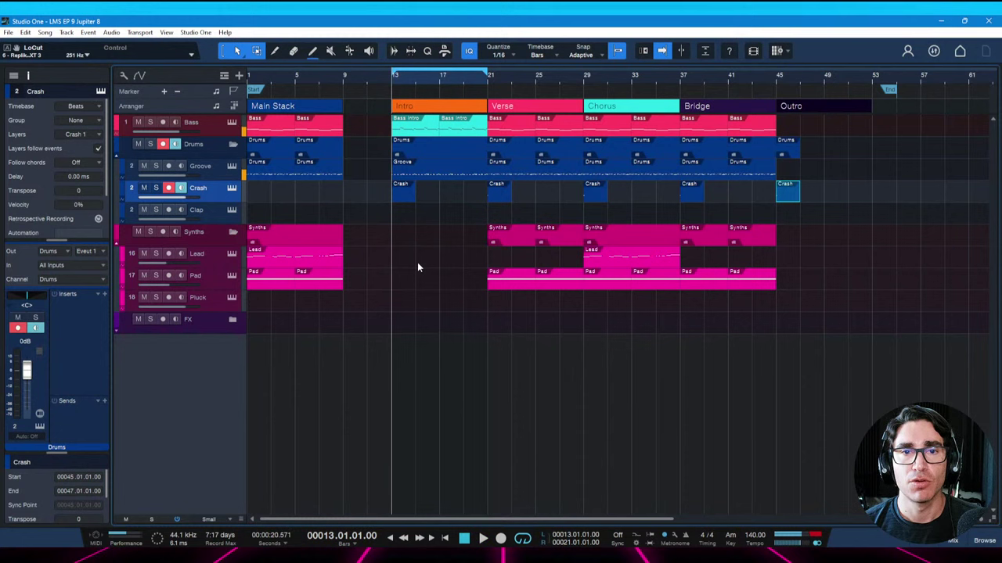
pyautogui.press('space')
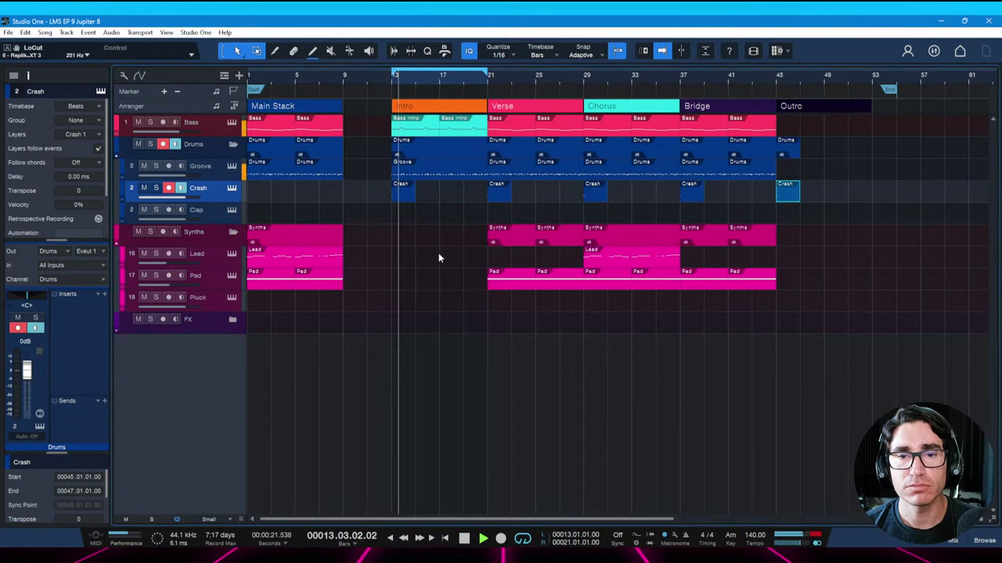
pyautogui.press('space')
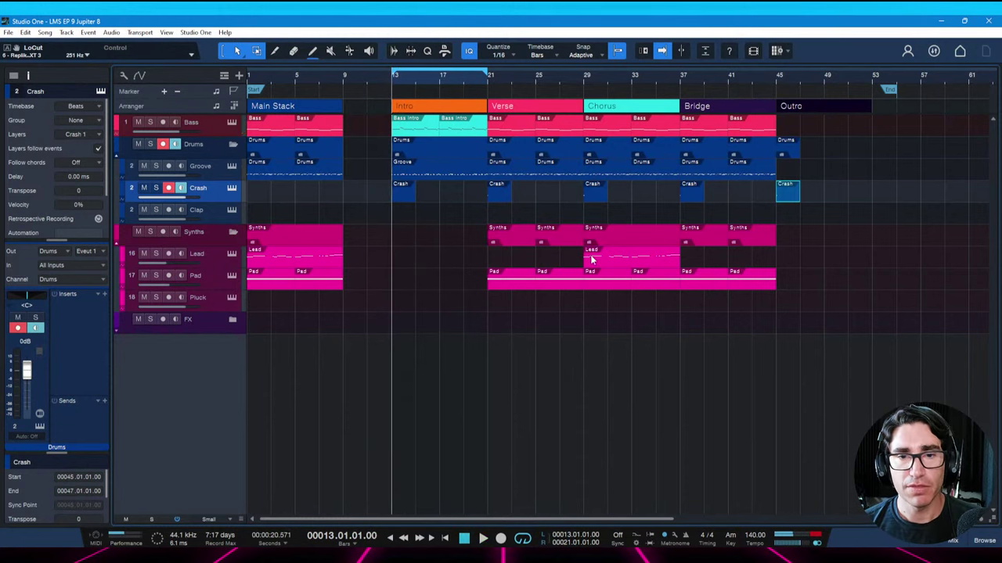
pyautogui.press('space')
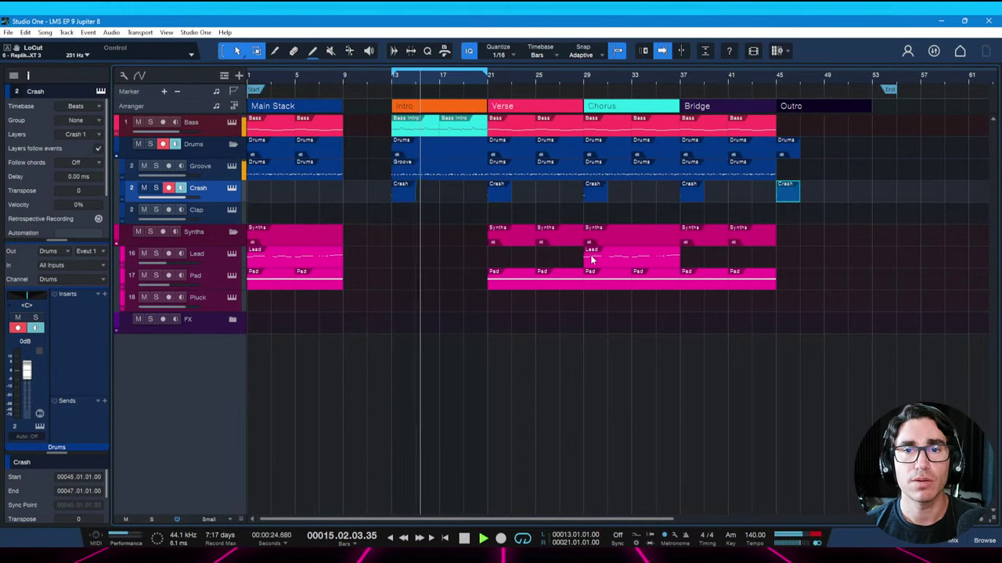
pyautogui.press('space')
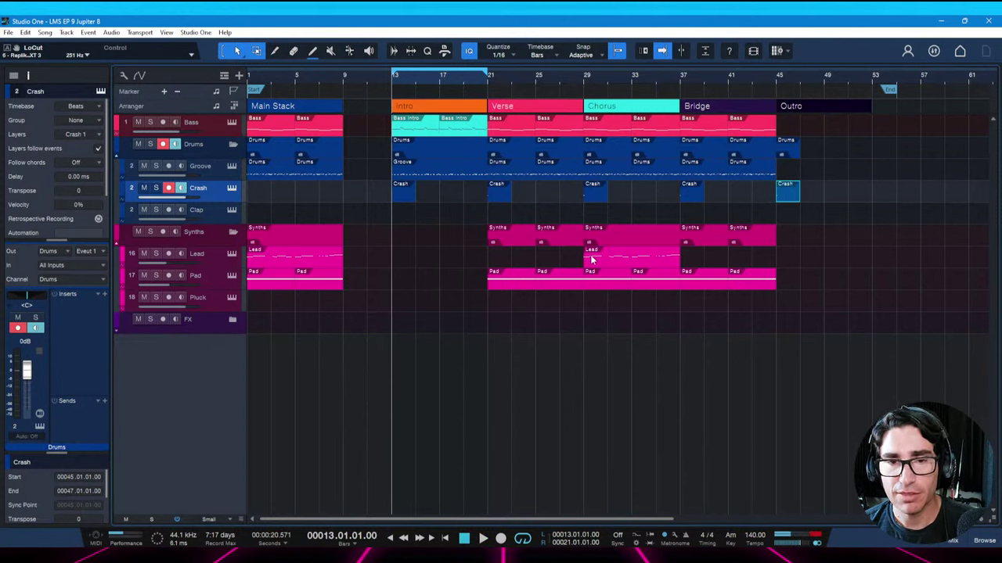
# Add the idea "-band pass filter during intro" to the song notes and save the song
pyautogui.hotkey('ctrl', 'i')
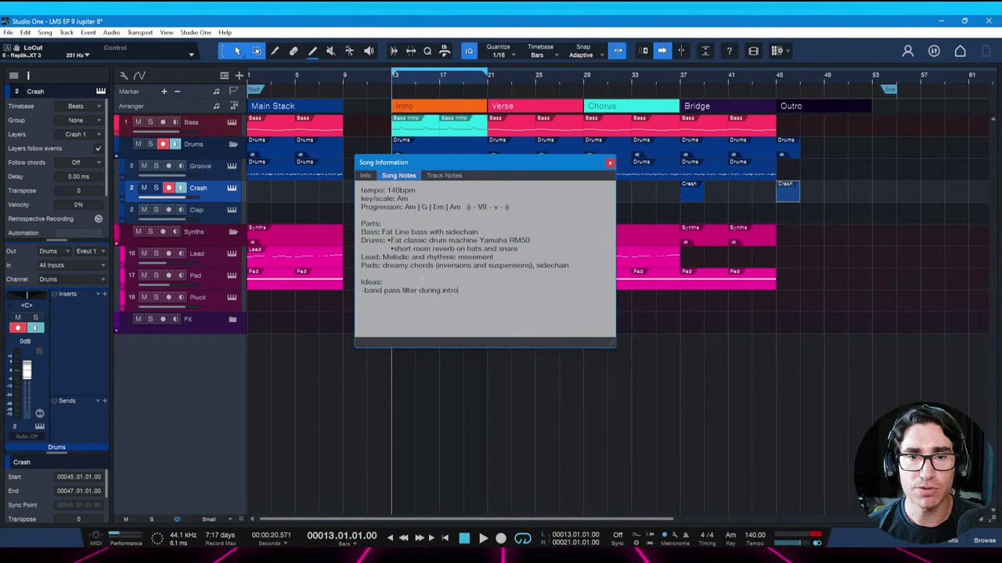
pyautogui.press('Escape')
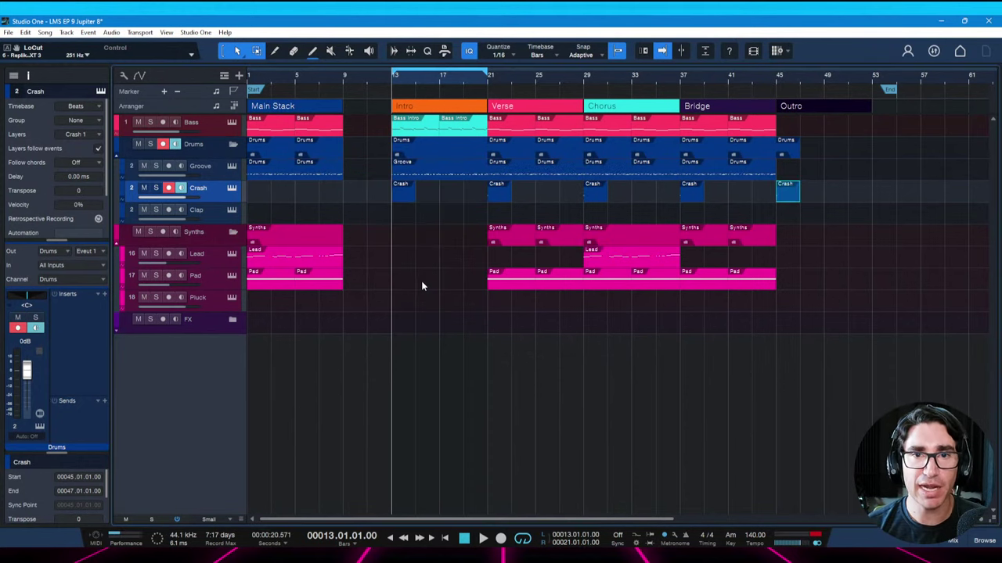
pyautogui.hotkey('ctrl', 's')
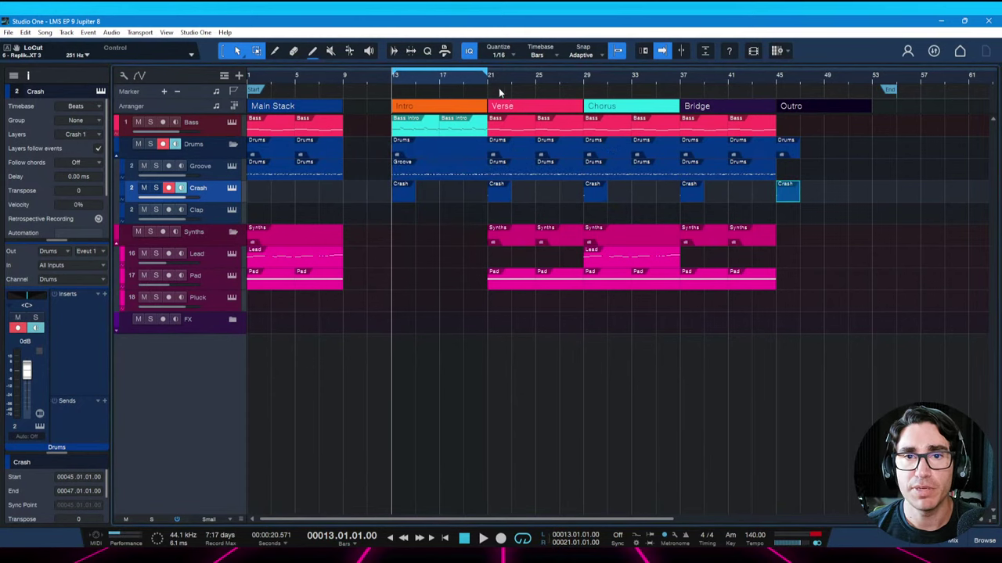
# Turn off looping, play from bar 20 into the Verse and save the song
pyautogui.click(479, 79)
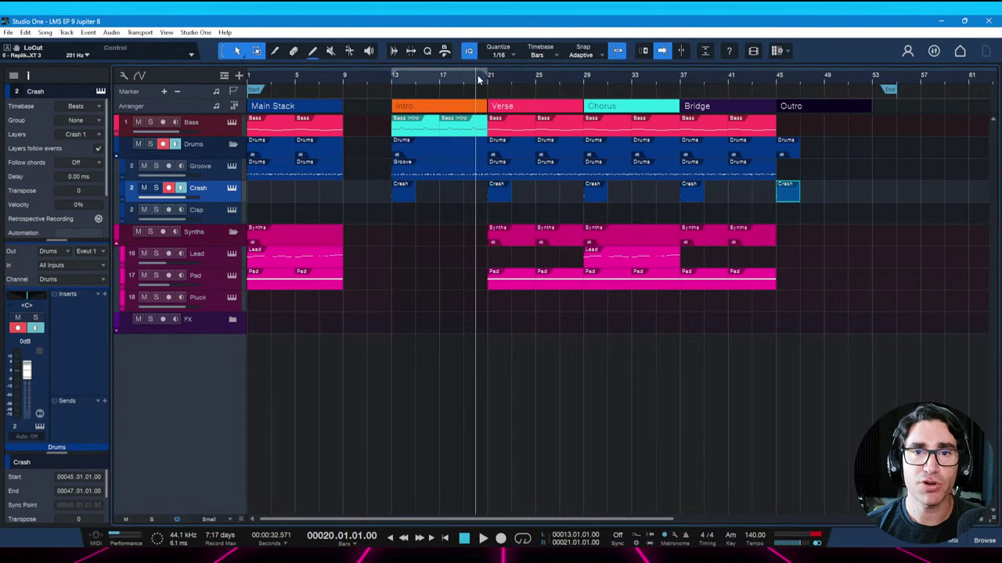
pyautogui.press('space')
pyautogui.scroll(2, 551, 82)
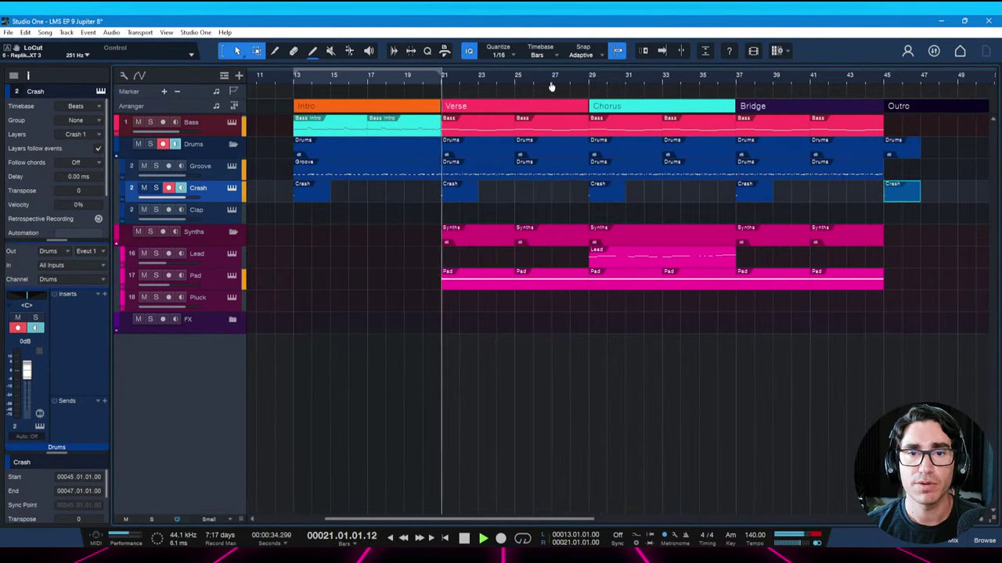
pyautogui.scroll(-1, 551, 86)
pyautogui.scroll(1, 546, 84)
pyautogui.hotkey('ctrl', 's')
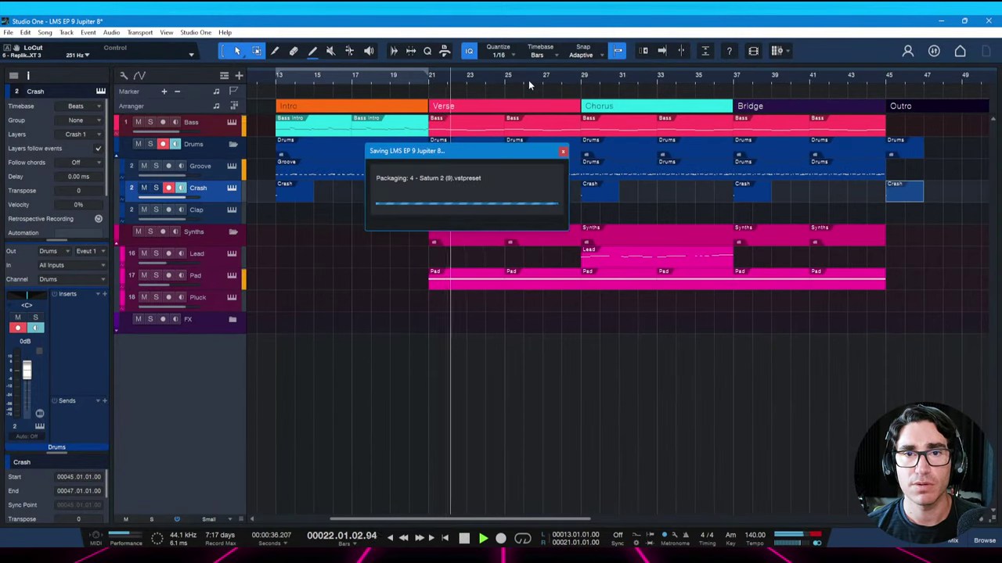
# Replay the Intro-to-Verse transition from 19.04.01
pyautogui.press('space')
pyautogui.click(404, 80)
pyautogui.press('space')
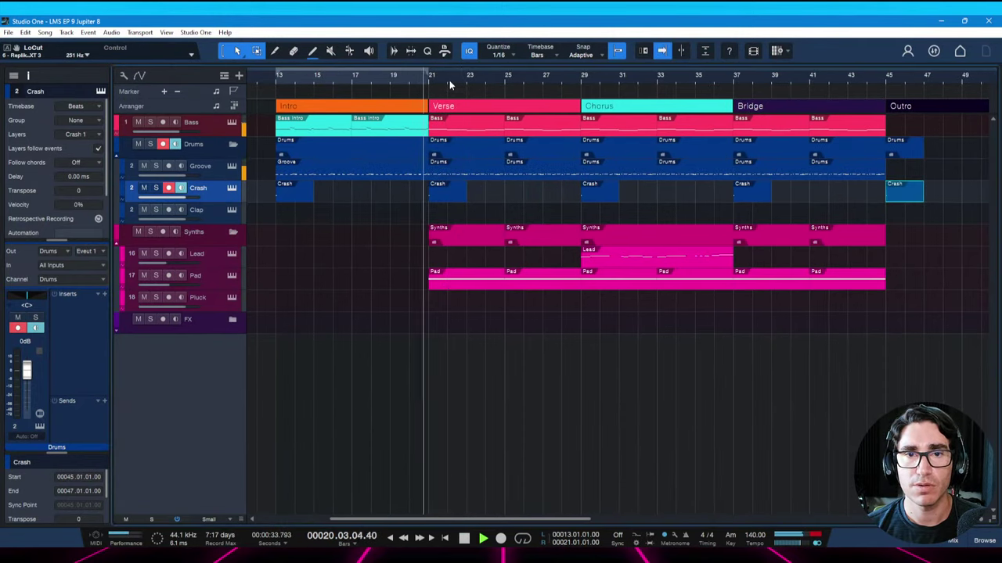
pyautogui.press('space')
# Open the Intro's Groove event for note editing and play its ending from bar 18 and from within bar 19
pyautogui.scroll(2, 454, 84)
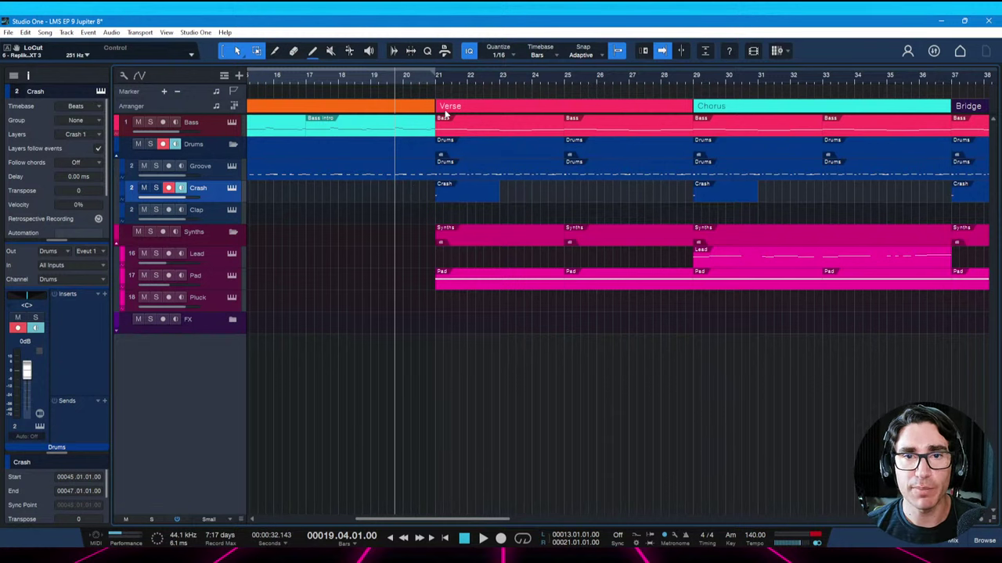
pyautogui.doubleClick(426, 177)
pyautogui.moveTo(724, 205); pyautogui.dragTo(555, 221)
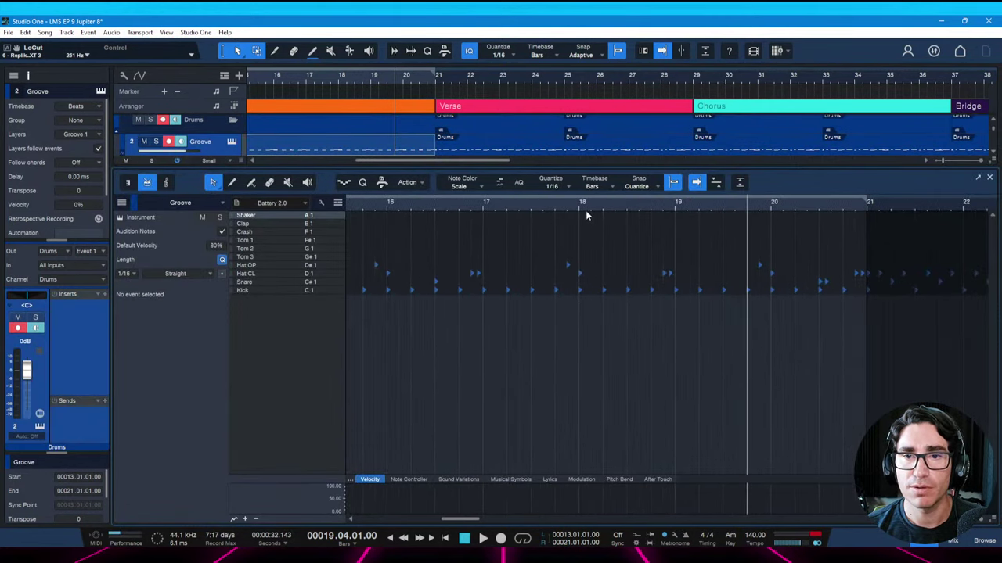
pyautogui.click(585, 210)
pyautogui.press('space')
pyautogui.press('space')
pyautogui.click(692, 210)
pyautogui.press('space')
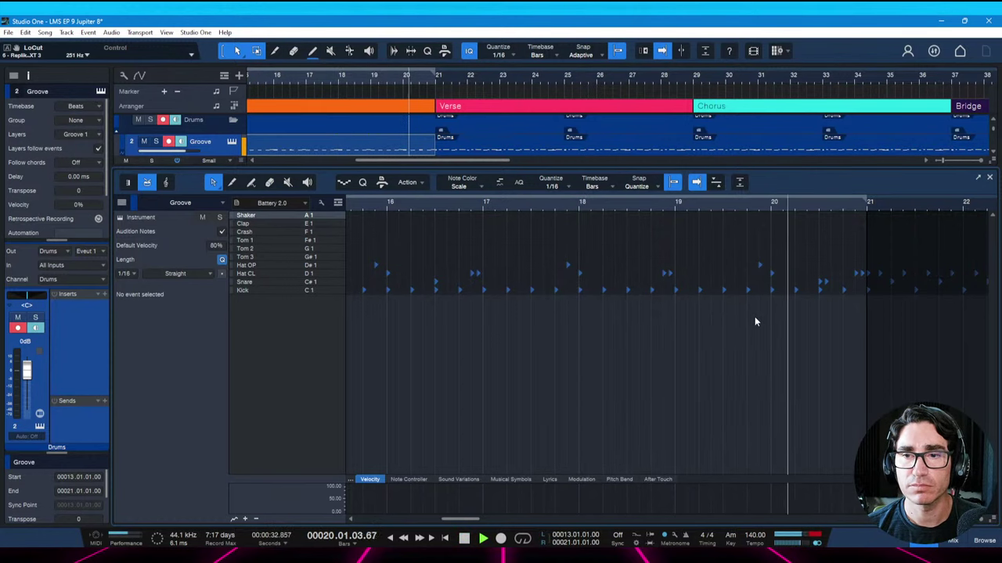
pyautogui.press('space')
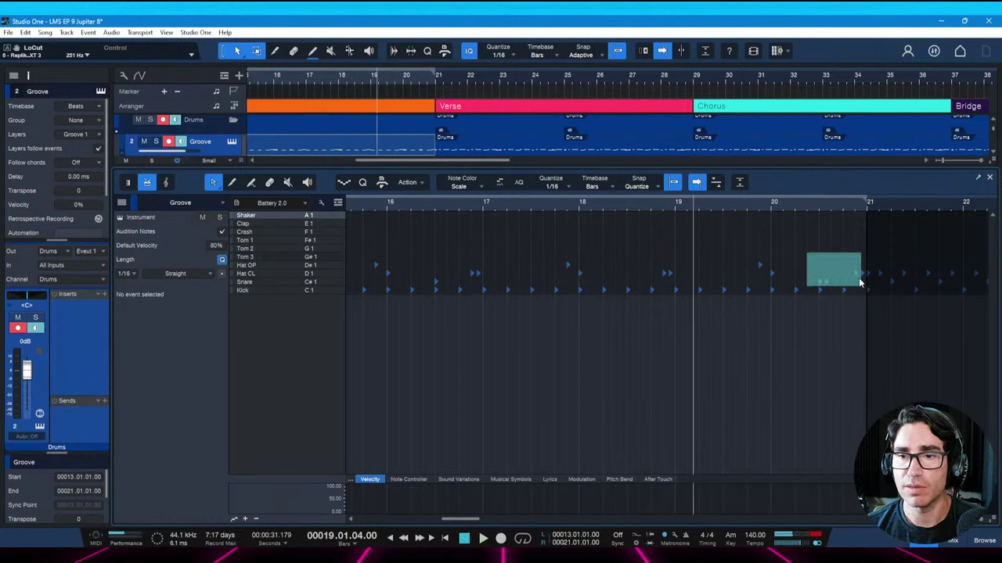
# Delete the Snare and Hat CL notes in the second half of bar 20, save the song and play the groove
pyautogui.moveTo(860, 284); pyautogui.dragTo(860, 281)
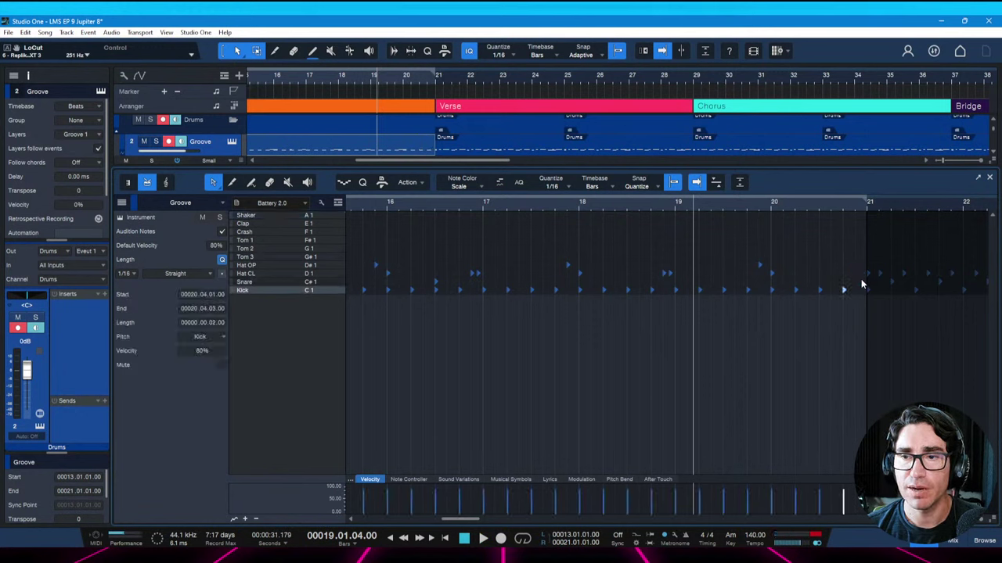
pyautogui.press('space')
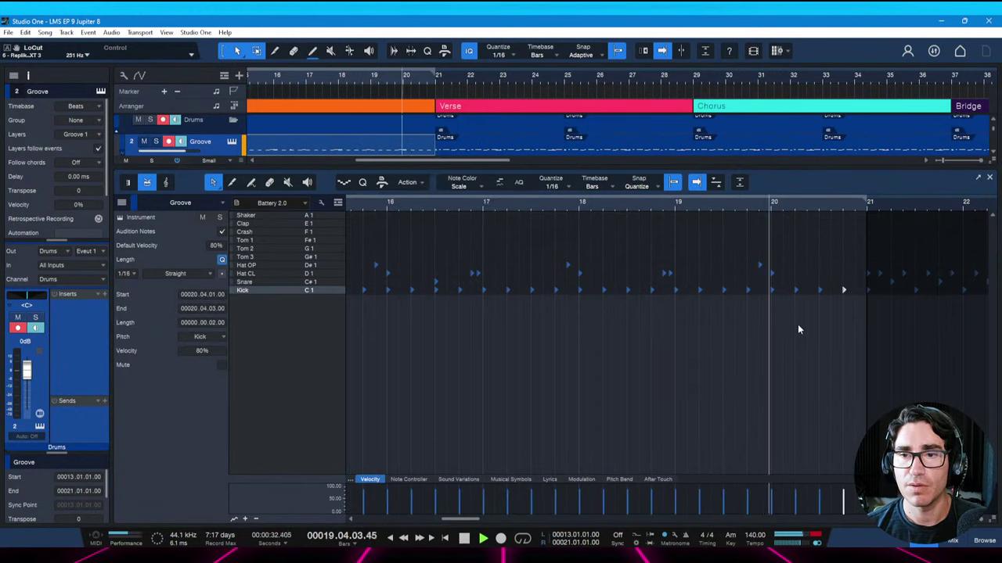
pyautogui.press('space')
# Add four Snare notes an eighth apart from beat 3 of bar 20 and play the fill
pyautogui.click(821, 281)
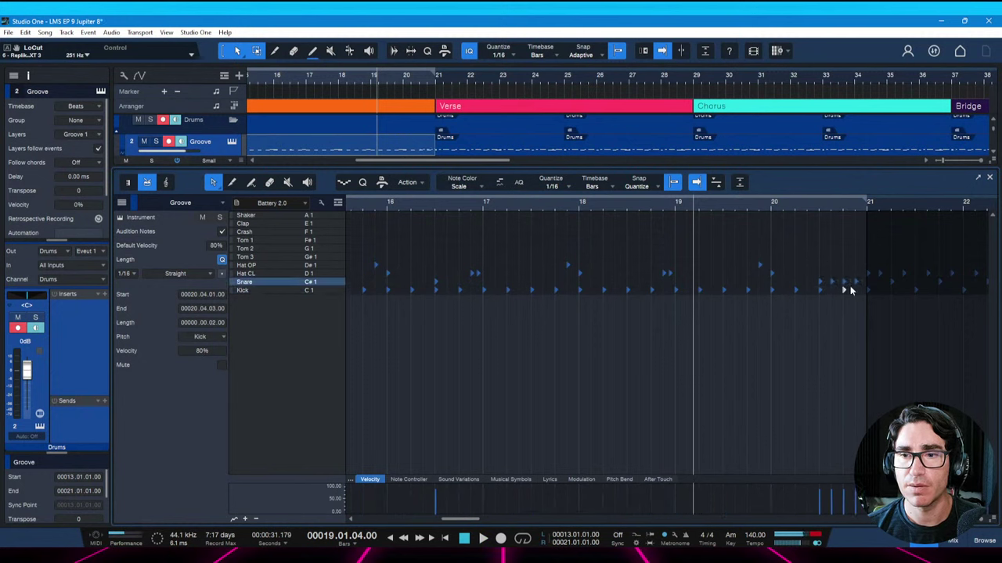
pyautogui.press('space')
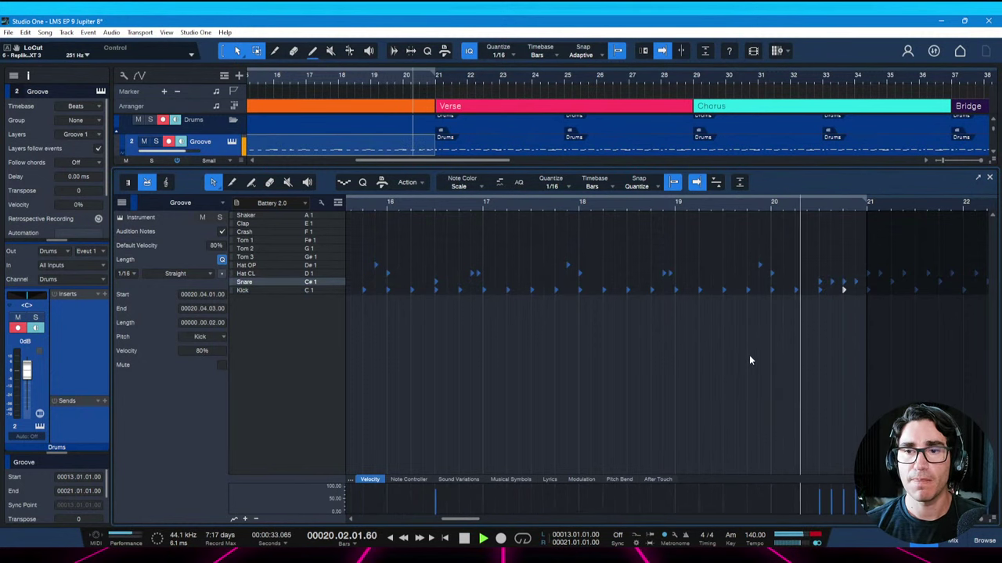
# Add a fifth Snare note on the last sixteenth of bar 20 and play the fill
pyautogui.press('space')
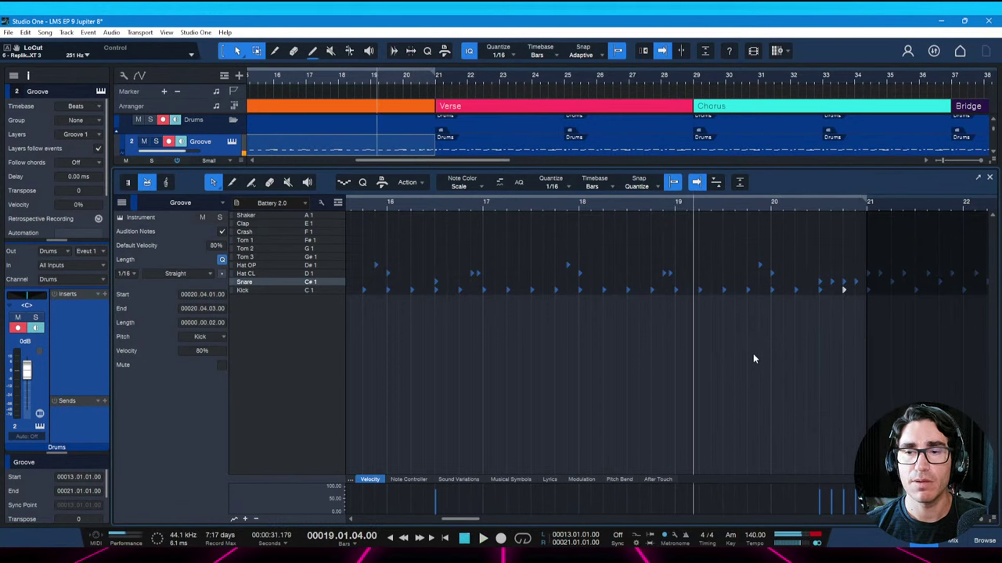
pyautogui.moveTo(846, 206); pyautogui.dragTo(812, 288)
pyautogui.press('space')
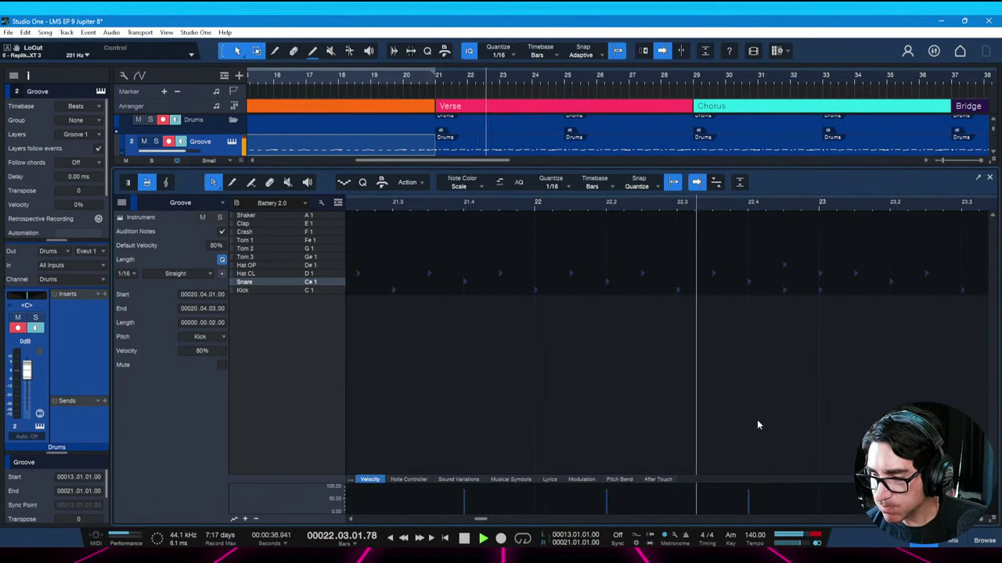
pyautogui.press('space')
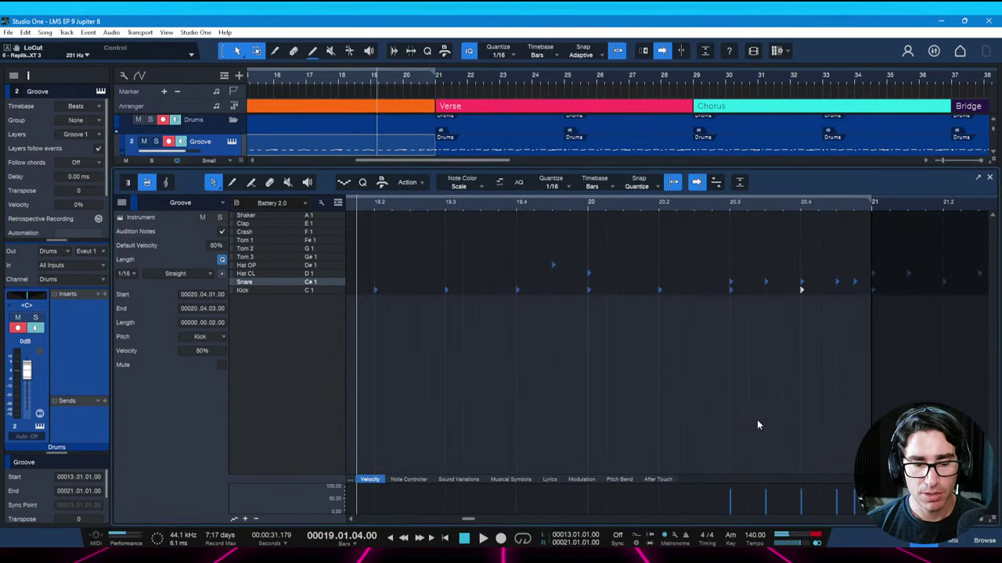
# Close the note editor, save the song and play from bar 19 through the Verse into the Chorus
pyautogui.press('F2')
pyautogui.hotkey('ctrl', 's')
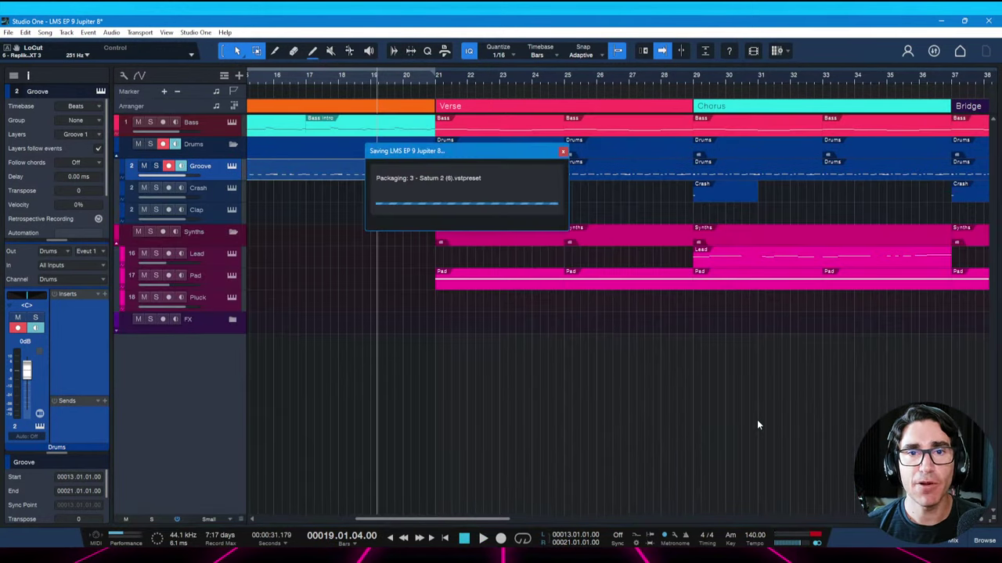
pyautogui.press('space')
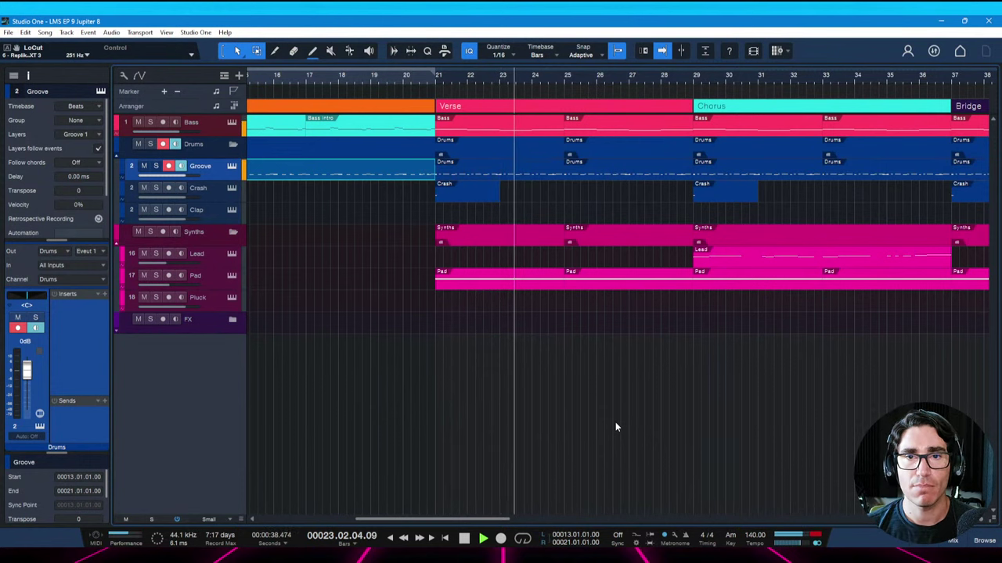
pyautogui.moveTo(668, 84); pyautogui.dragTo(626, 79)
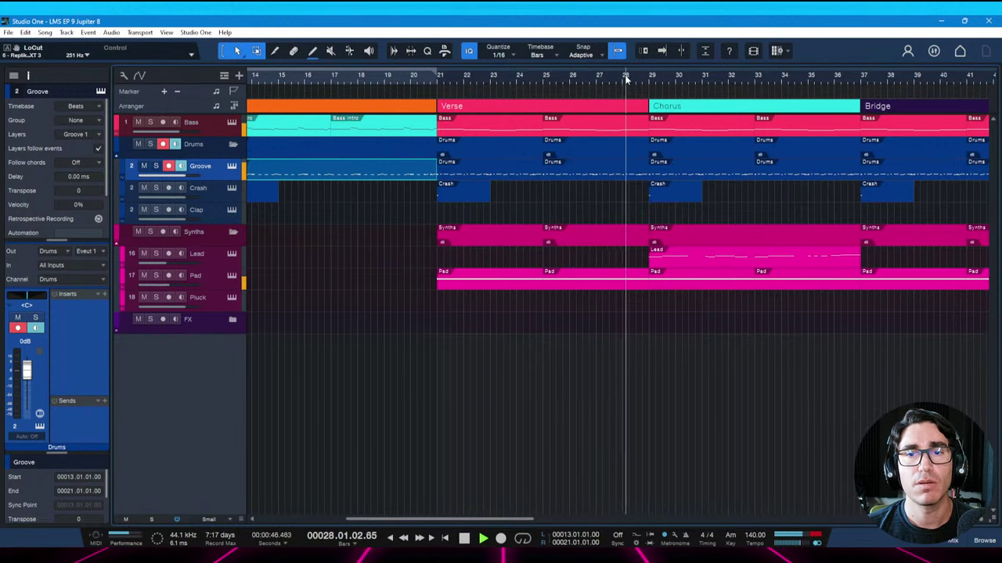
pyautogui.scroll(-1, 617, 79)
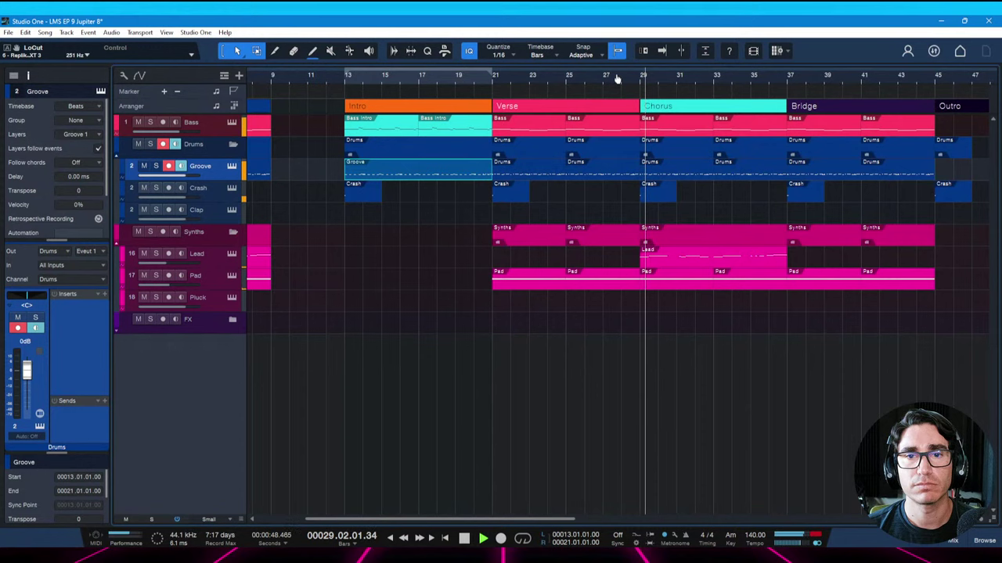
pyautogui.press('space')
# Save the song and replay the Intro-to-Verse transition with its new snare fill
pyautogui.hotkey('ctrl', 's')
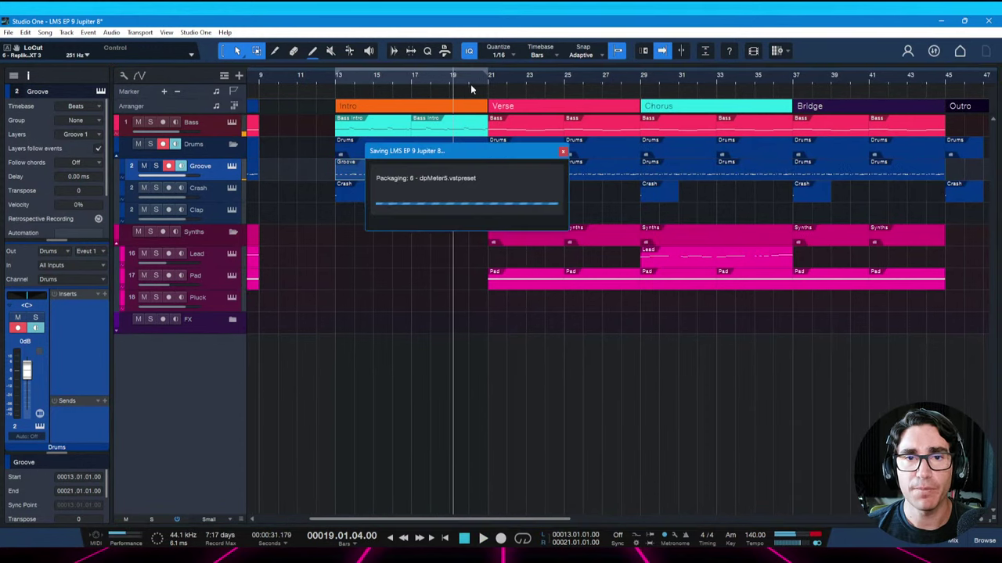
pyautogui.press('space')
pyautogui.scroll(2, 558, 91)
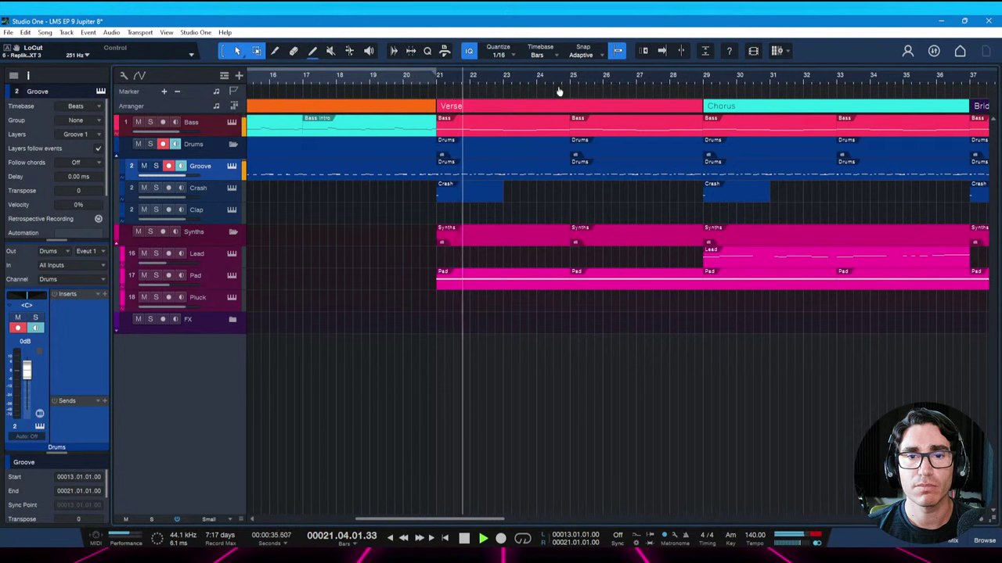
pyautogui.hotkey('ctrl', 's')
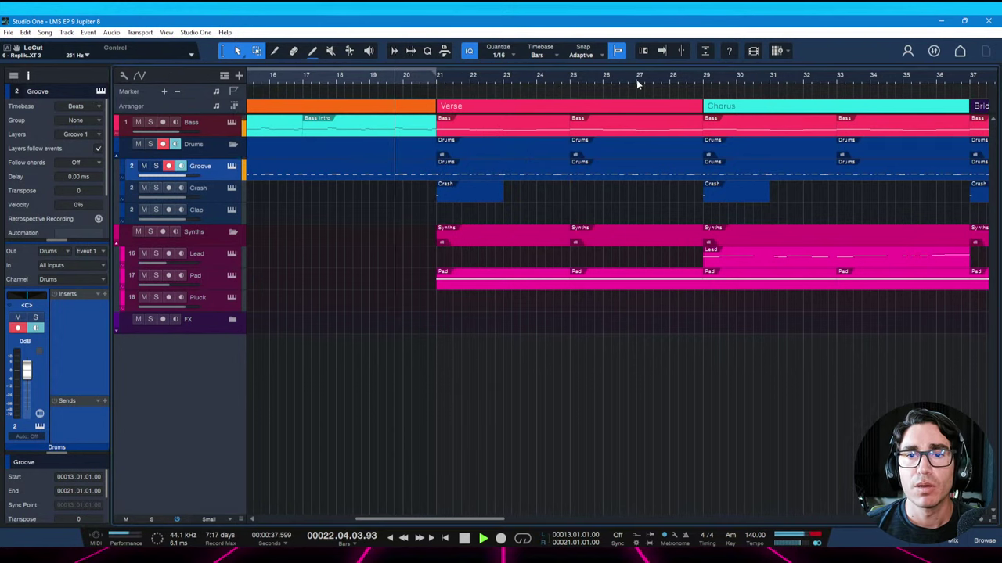
pyautogui.press('space')
# Move the Chorus, Bridge and Outro sections eight bars later and duplicate the Verse section into bar 29
pyautogui.scroll(-5, 566, 79)
pyautogui.scroll(2, 473, 64)
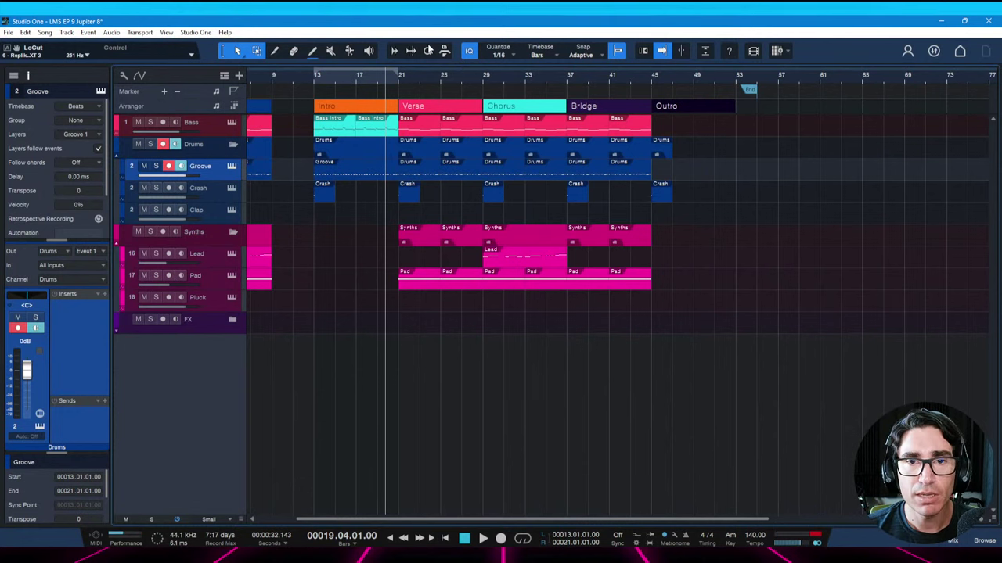
pyautogui.scroll(3, 415, 78)
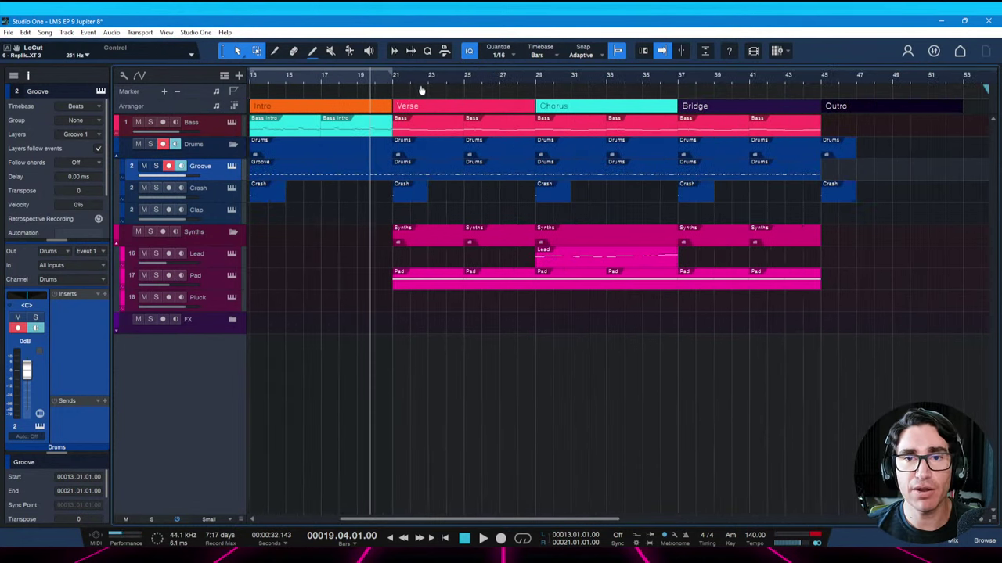
pyautogui.scroll(-3, 411, 85)
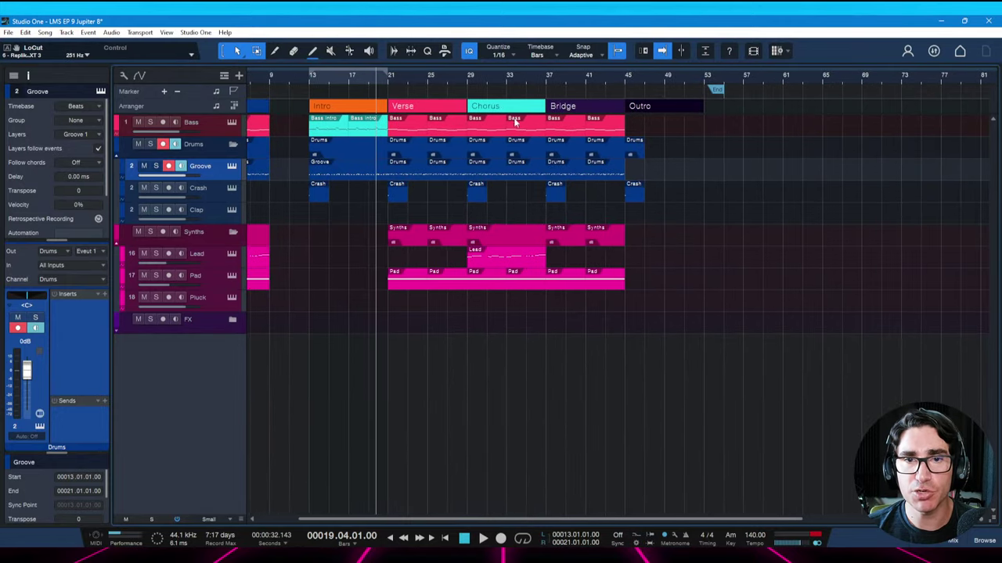
pyautogui.click(501, 108)
pyautogui.click(591, 111)
pyautogui.click(640, 108)
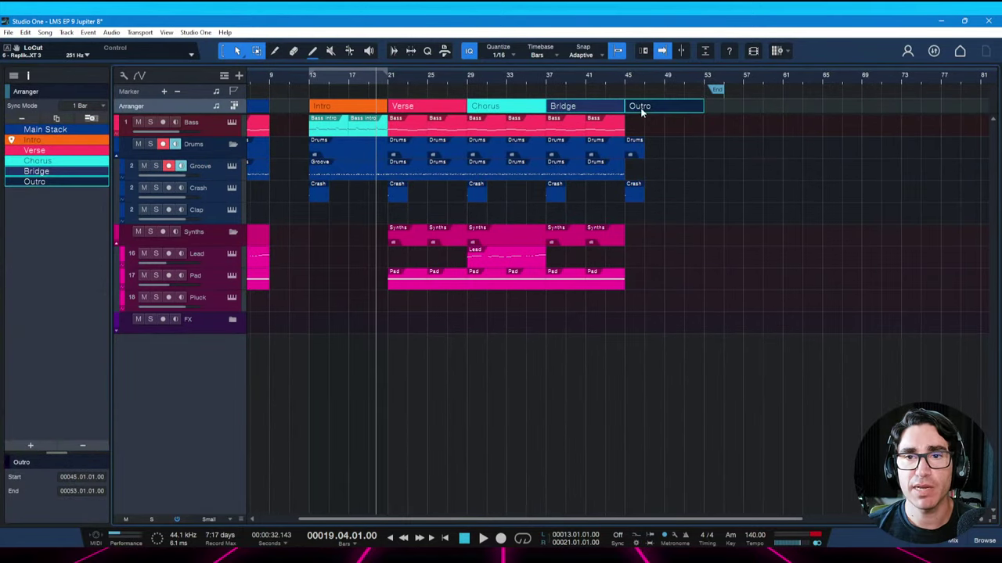
pyautogui.moveTo(480, 112); pyautogui.dragTo(558, 108)
pyautogui.click(417, 107)
pyautogui.hotkey('ctrl', 'd')
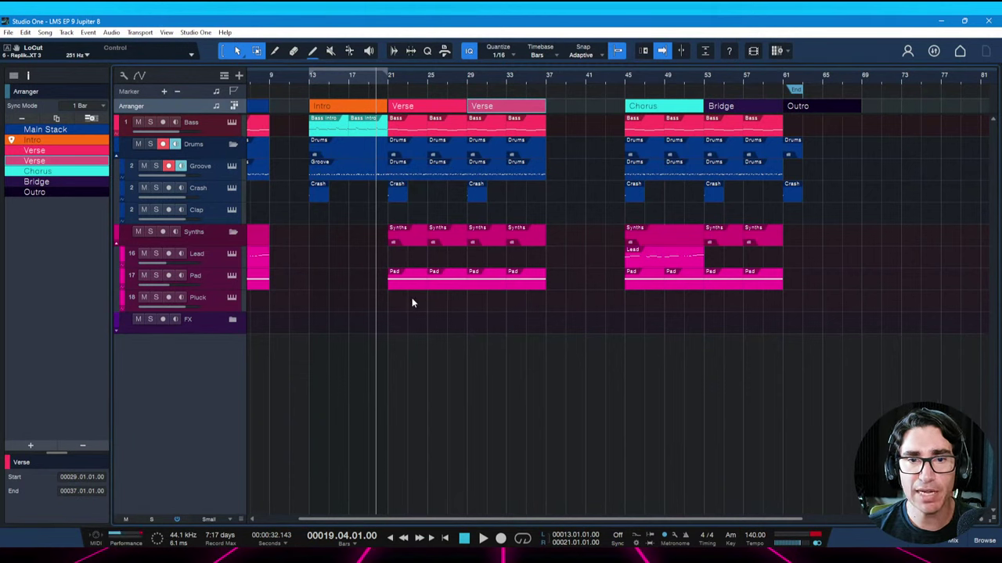
# Move the Chorus, Bridge and Outro sections together so the Chorus starts at bar 37, directly after the second Verse
pyautogui.click(678, 109)
pyautogui.keyDown('shift'); pyautogui.click(720, 106); pyautogui.keyUp('shift')
pyautogui.keyDown('shift'); pyautogui.click(815, 105); pyautogui.keyUp('shift')
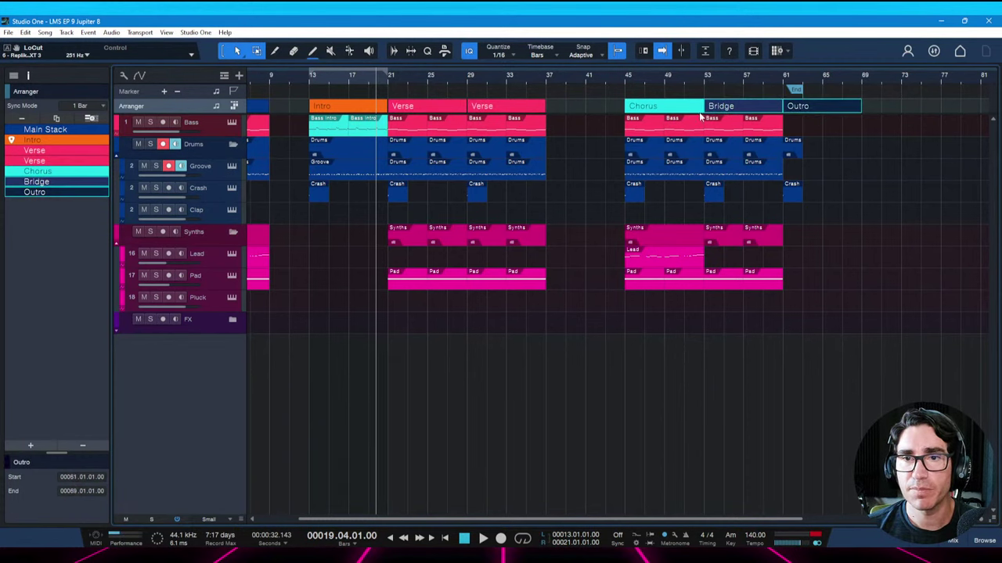
pyautogui.moveTo(682, 114); pyautogui.dragTo(601, 111)
pyautogui.click(753, 147)
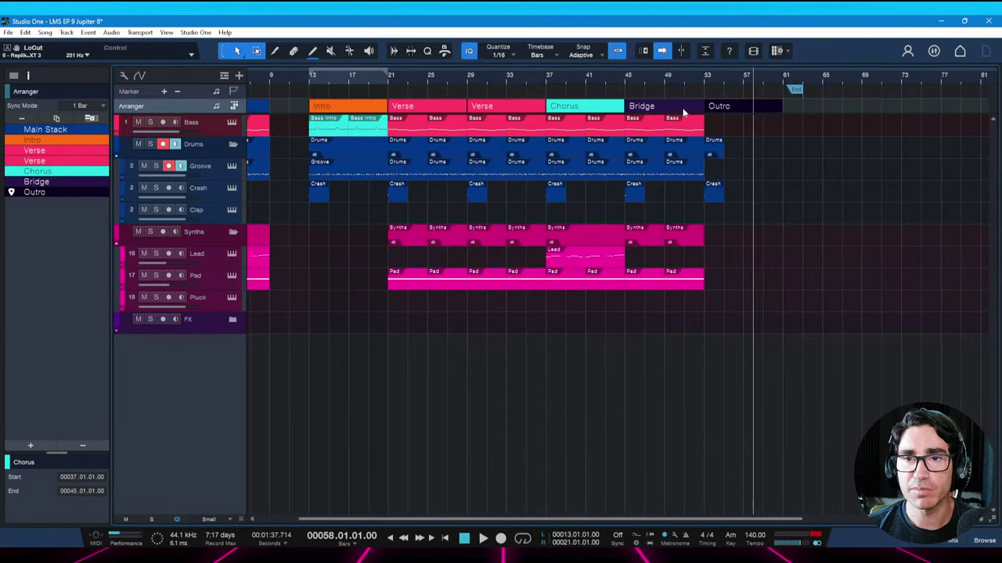
# Move the Bridge and Outro sections eight bars later and duplicate the Chorus section into bar 45
pyautogui.click(728, 110)
pyautogui.moveTo(647, 112); pyautogui.dragTo(727, 109)
pyautogui.click(611, 111)
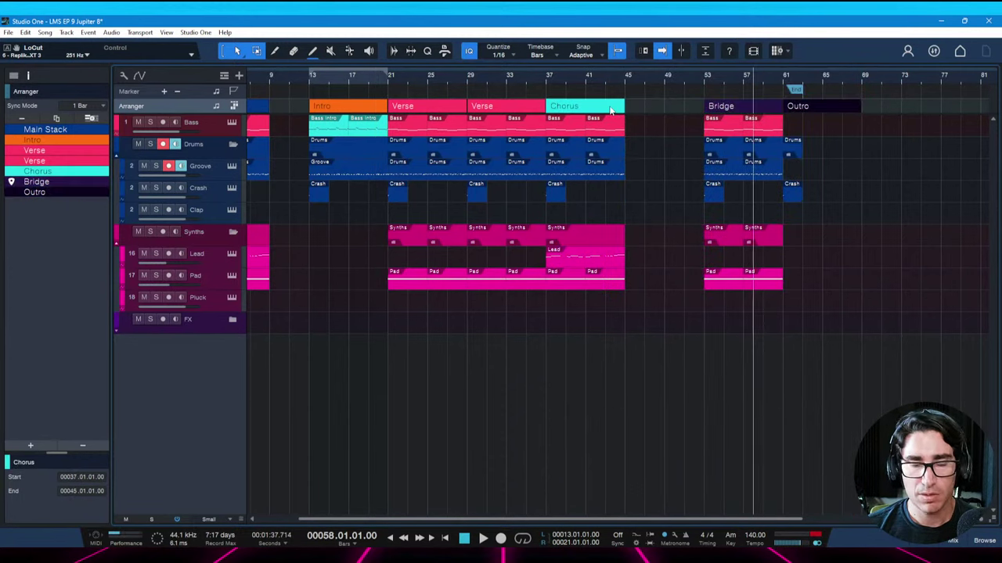
pyautogui.hotkey('ctrl', 'd')
pyautogui.click(790, 111)
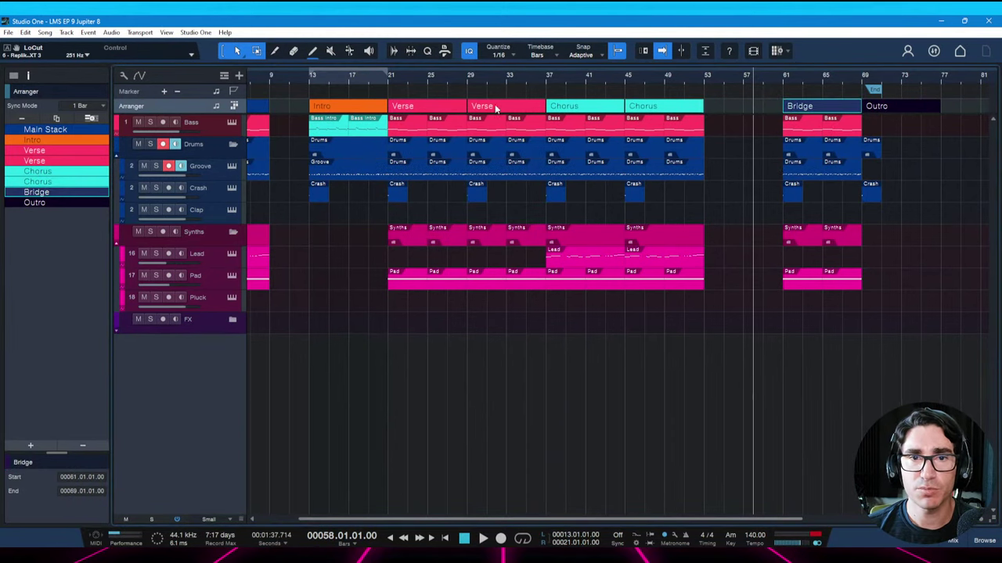
# Play the first Verse from bar 21 and select its first Pad event
pyautogui.click(385, 80)
pyautogui.press('space')
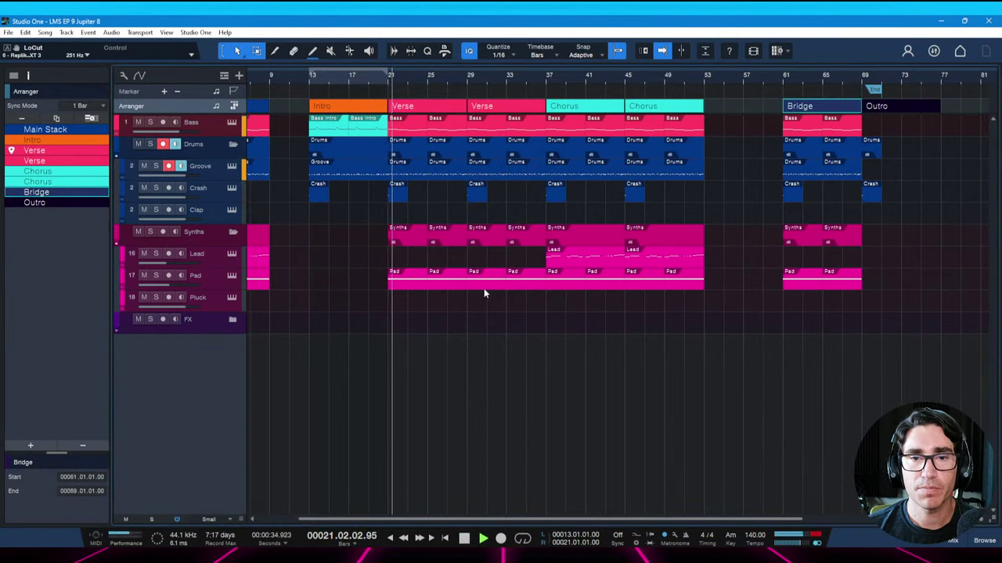
pyautogui.press('space')
pyautogui.click(400, 284)
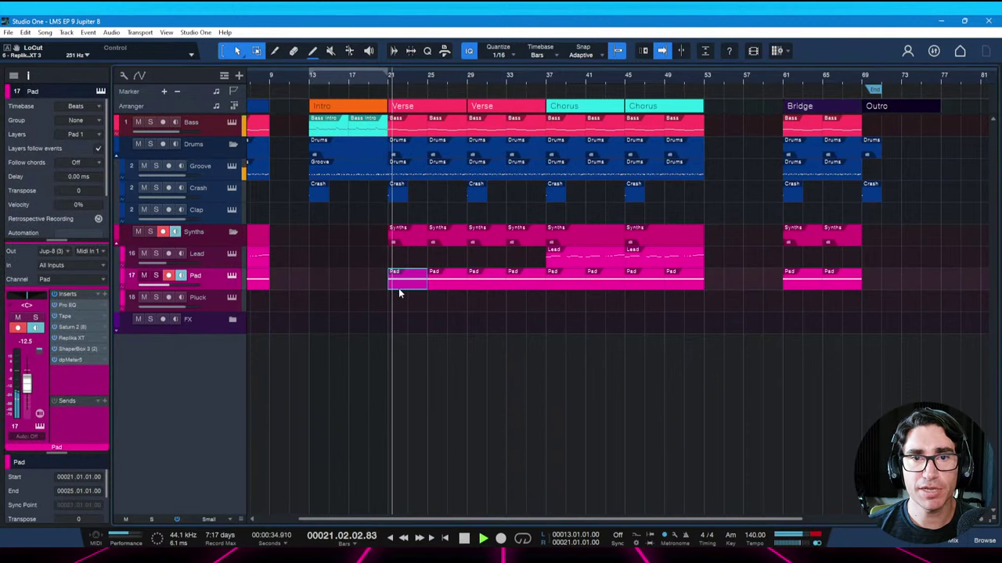
pyautogui.press('space')
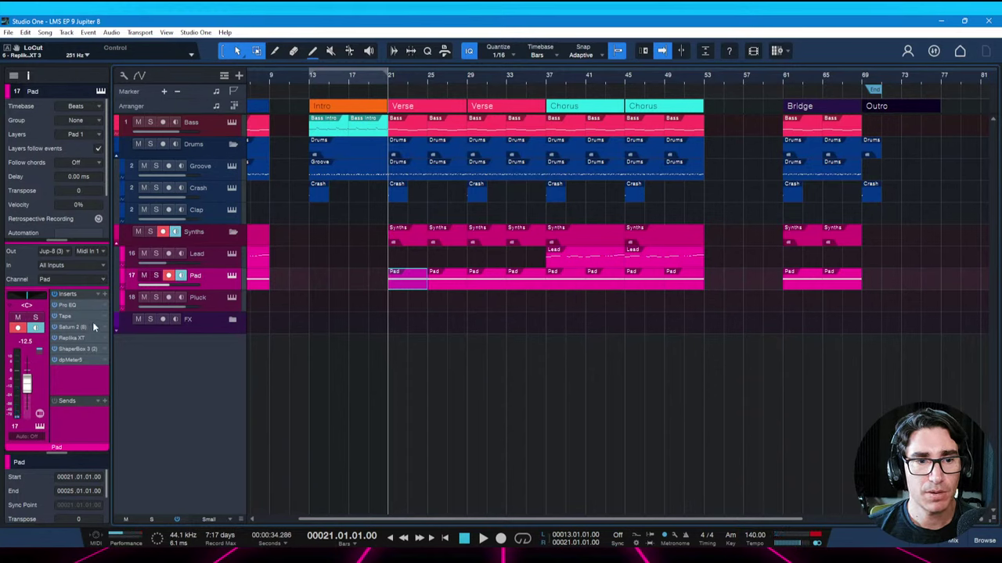
# Search the insert effects for "filter" and add FilterShaper XL to the Pad track
pyautogui.click(103, 295)
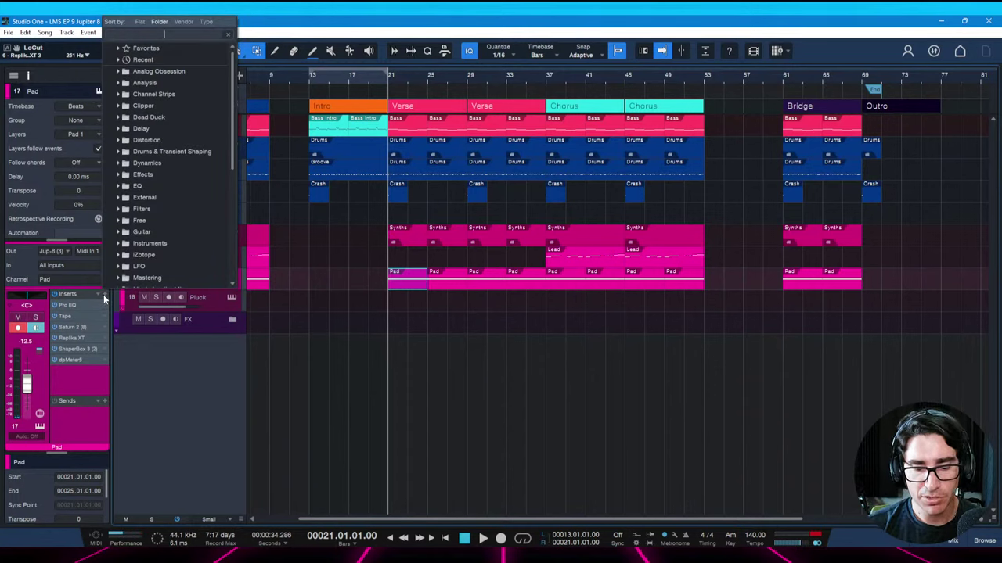
pyautogui.write('pro')
pyautogui.press('BackSpace')
pyautogui.press('BackSpace')
pyautogui.press('BackSpace')
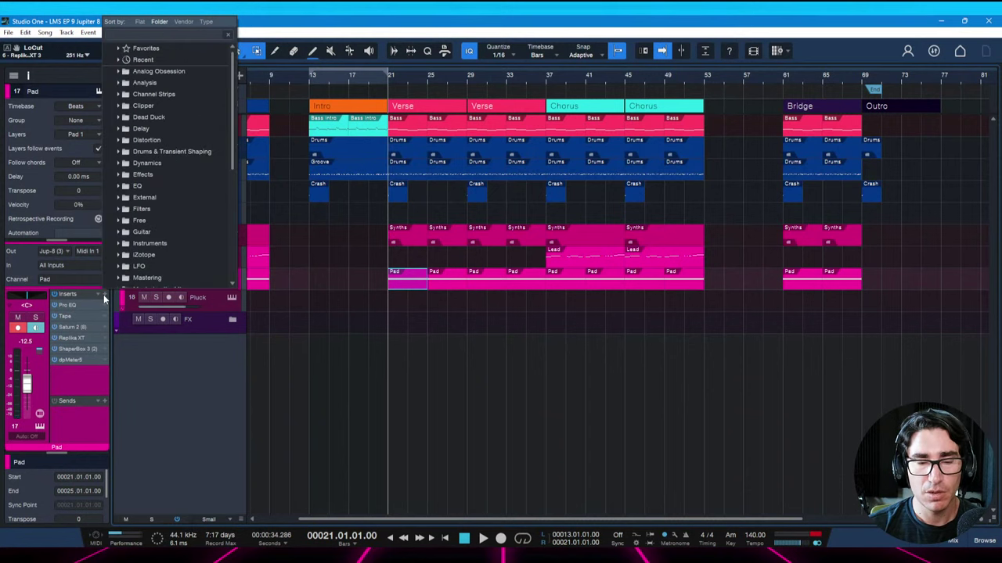
pyautogui.write('filter')
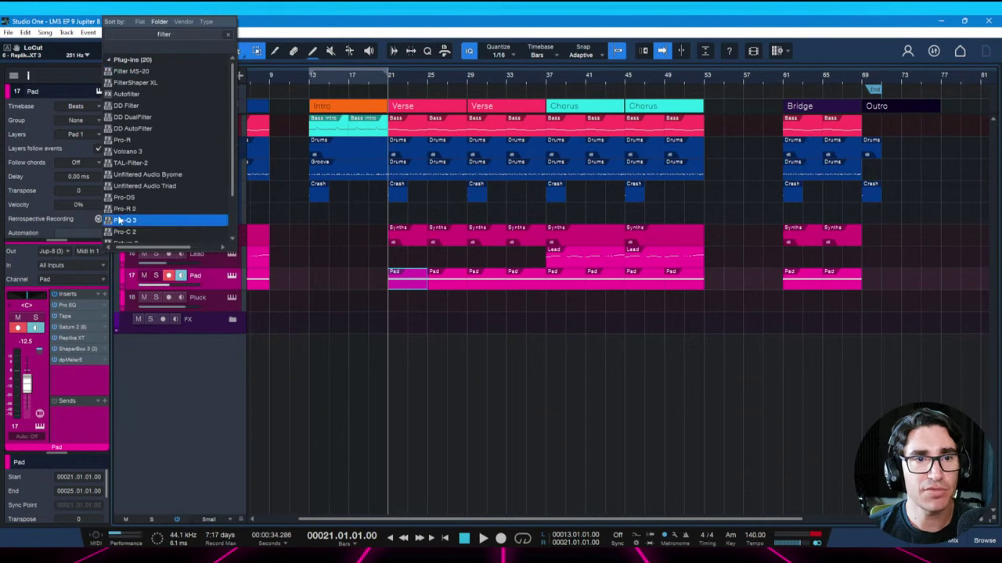
pyautogui.doubleClick(144, 83)
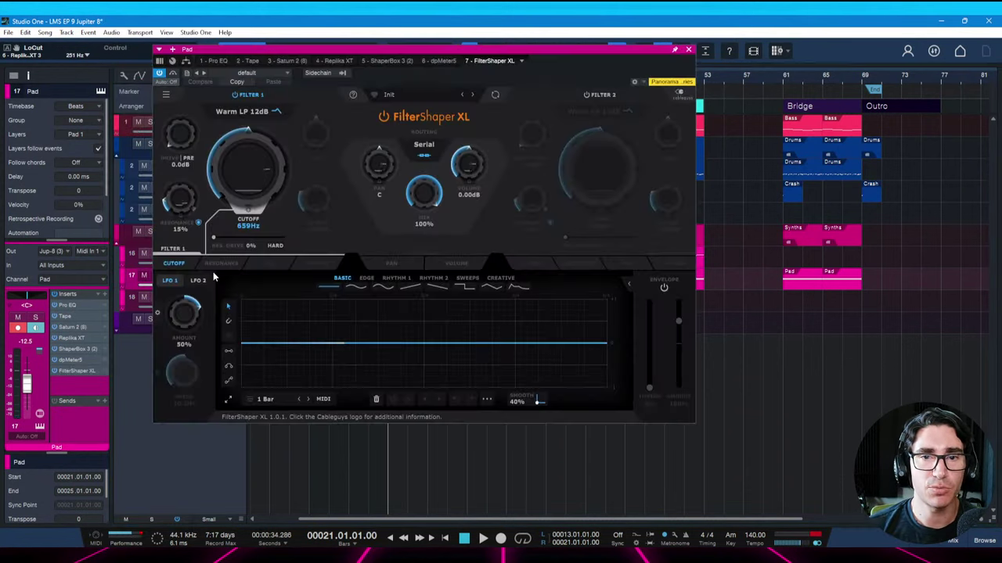
# Set Filter 1 to Warm LP 24dB with a cutoff of 4.59 kHz while the Verse plays, and save the song
pyautogui.click(244, 112)
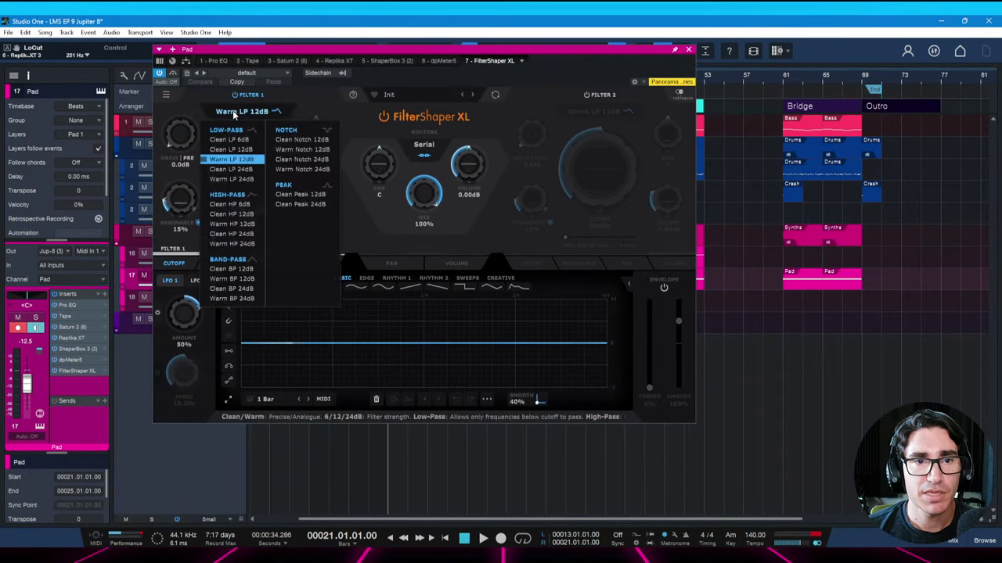
pyautogui.click(211, 180)
pyautogui.press('space')
pyautogui.moveTo(473, 56); pyautogui.dragTo(460, 213)
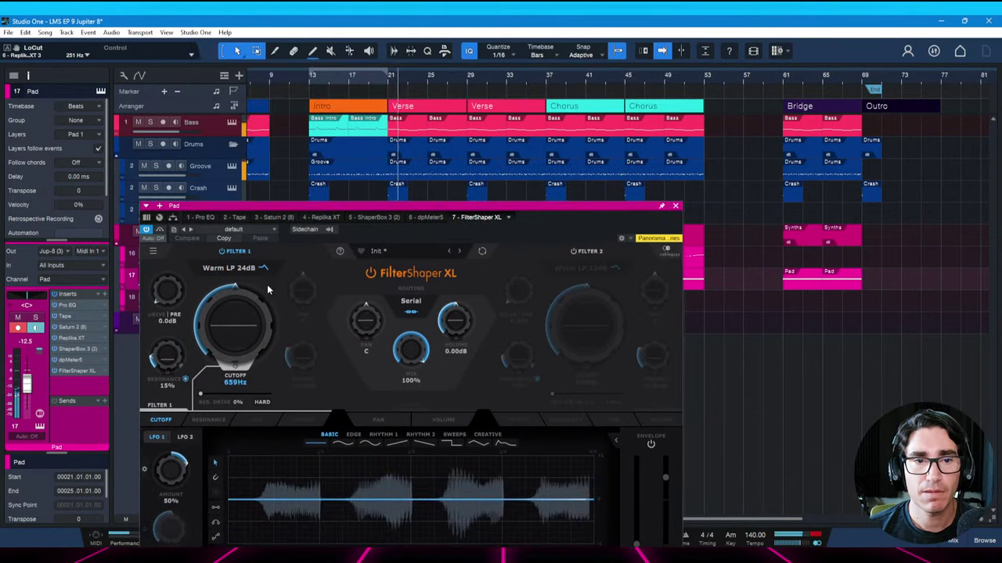
pyautogui.moveTo(235, 365); pyautogui.dragTo(237, 234)
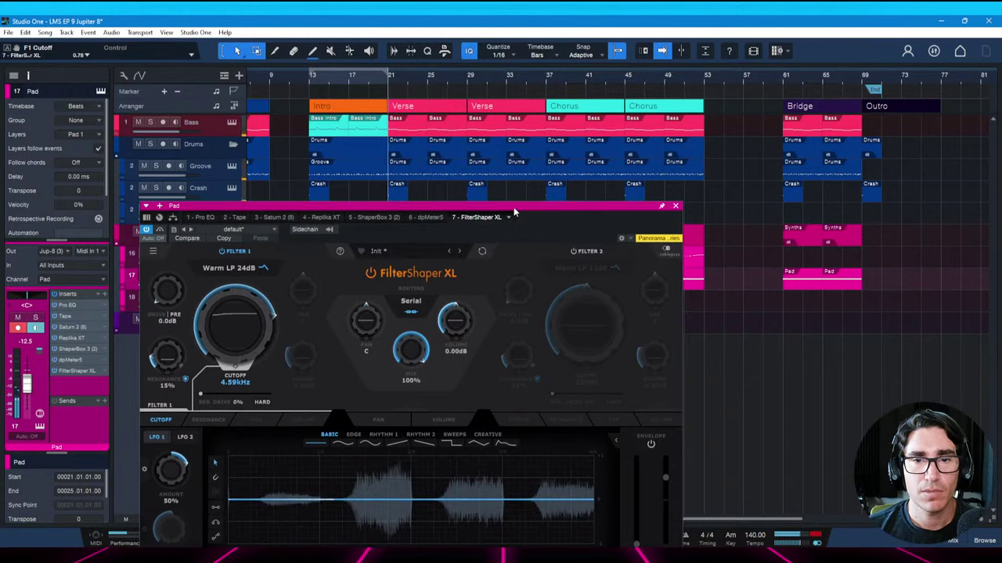
pyautogui.hotkey('ctrl', 's')
pyautogui.moveTo(564, 210); pyautogui.dragTo(586, 154)
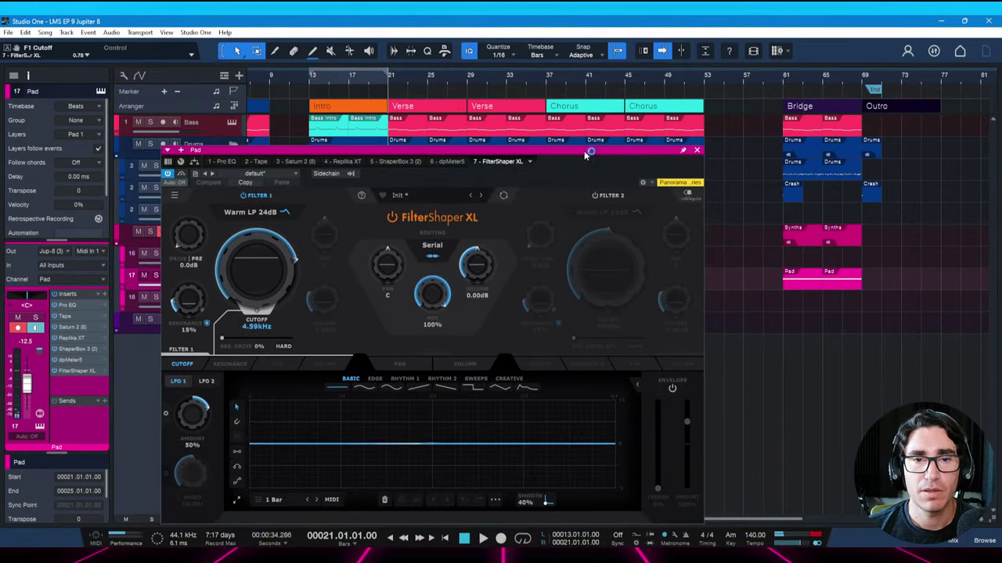
# Raise the Filter 1 cutoff to 9.18 kHz, listen to it in the Verse and save the song
pyautogui.moveTo(296, 272); pyautogui.dragTo(279, 253)
pyautogui.press('space')
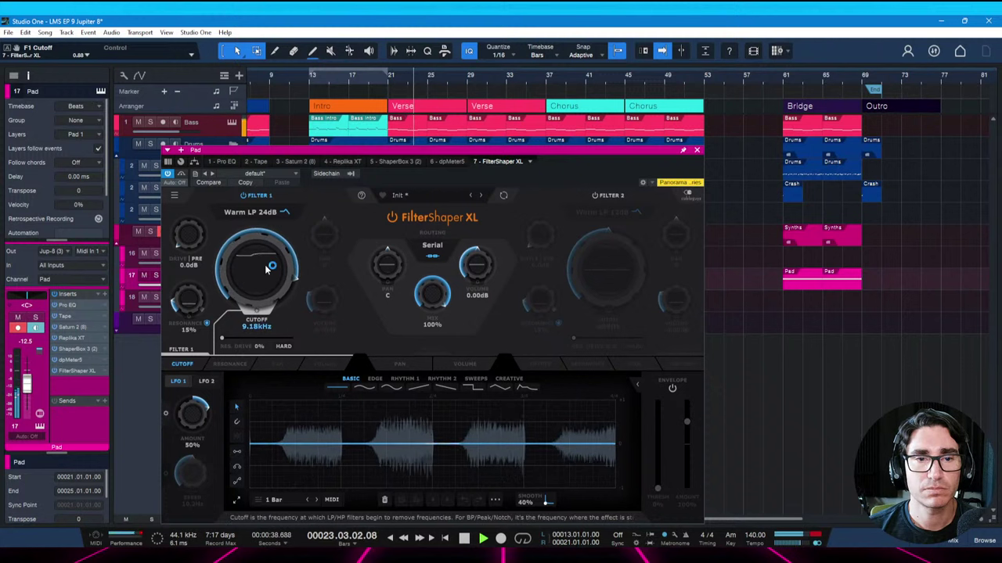
pyautogui.press('space')
pyautogui.hotkey('ctrl', 's')
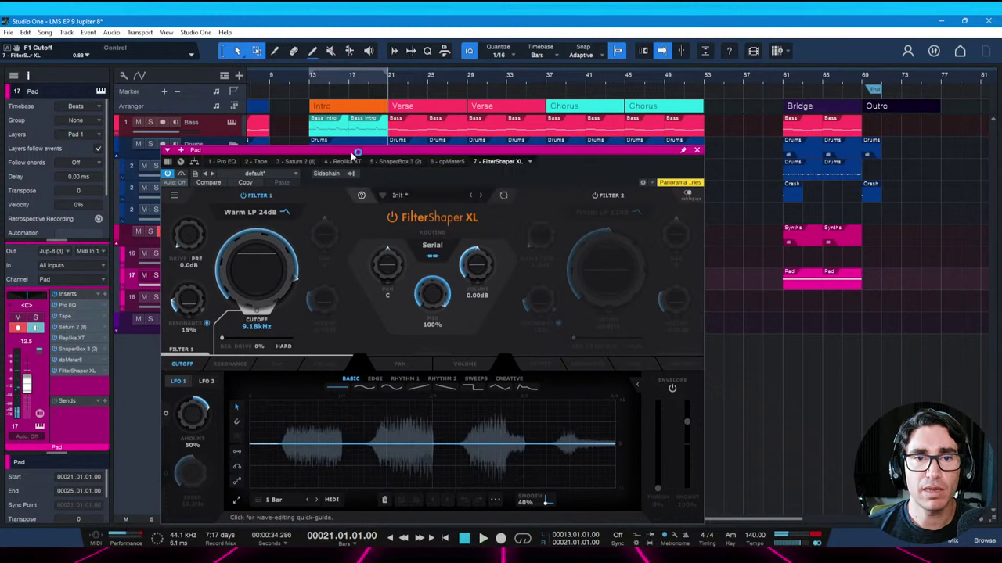
# Show the track automation and expand the F1 Cutoff envelope lane below the Pad track
pyautogui.moveTo(356, 153); pyautogui.dragTo(443, 141)
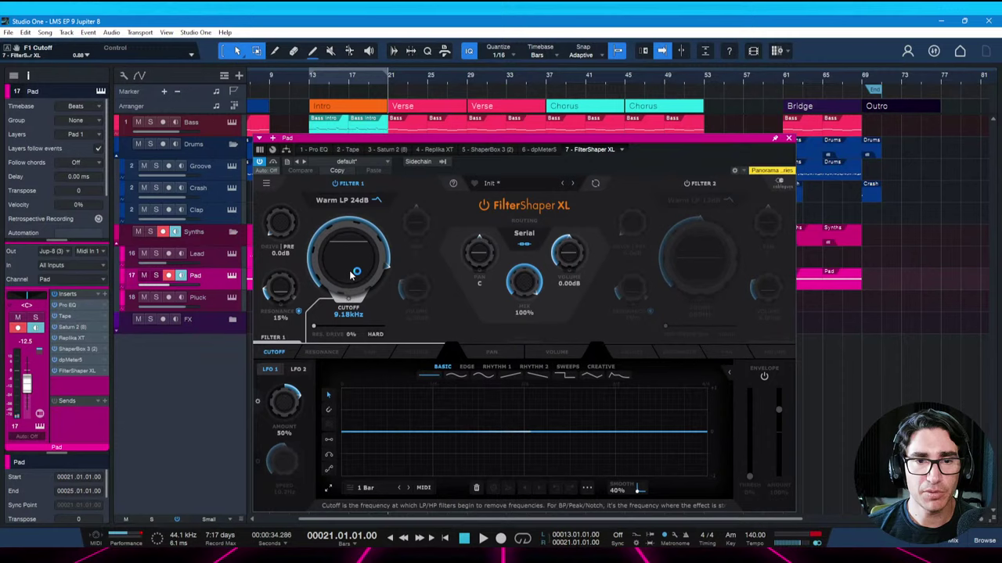
pyautogui.press('a')
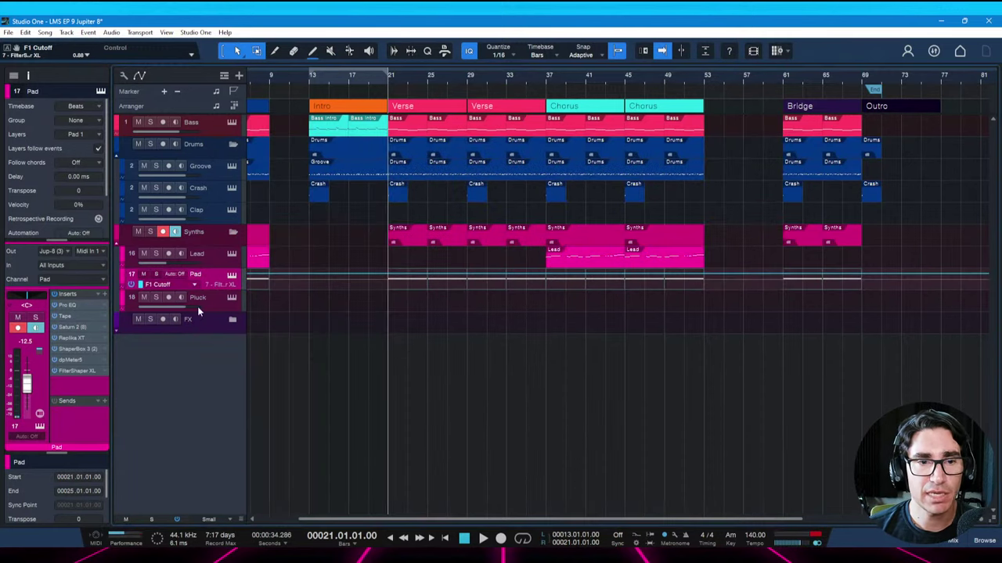
pyautogui.click(123, 288)
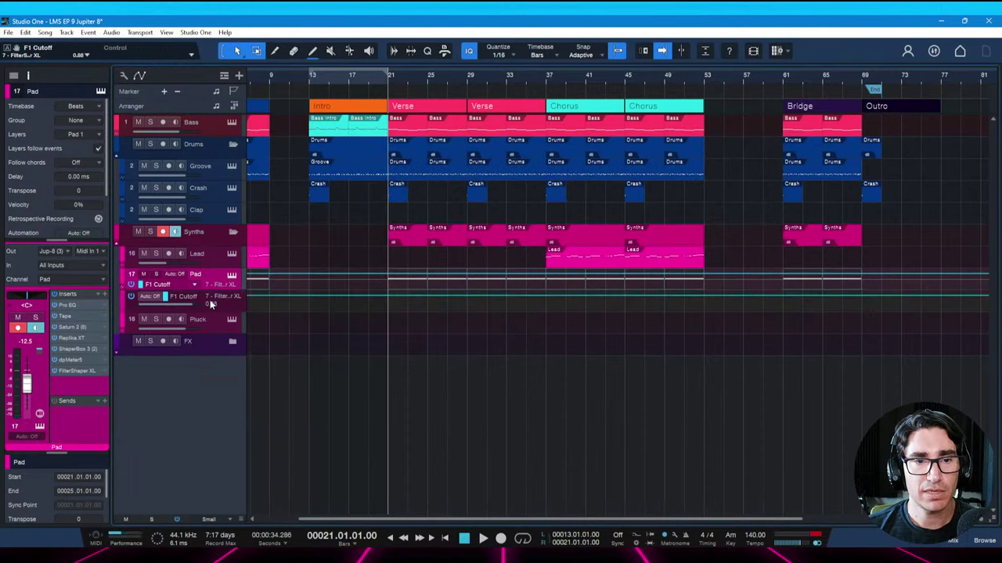
# Enlarge the Pad's F1 Cutoff lane and draw a ramp rising from 0.00 at bar 21 to 0.88 at bar 37
pyautogui.press('a')
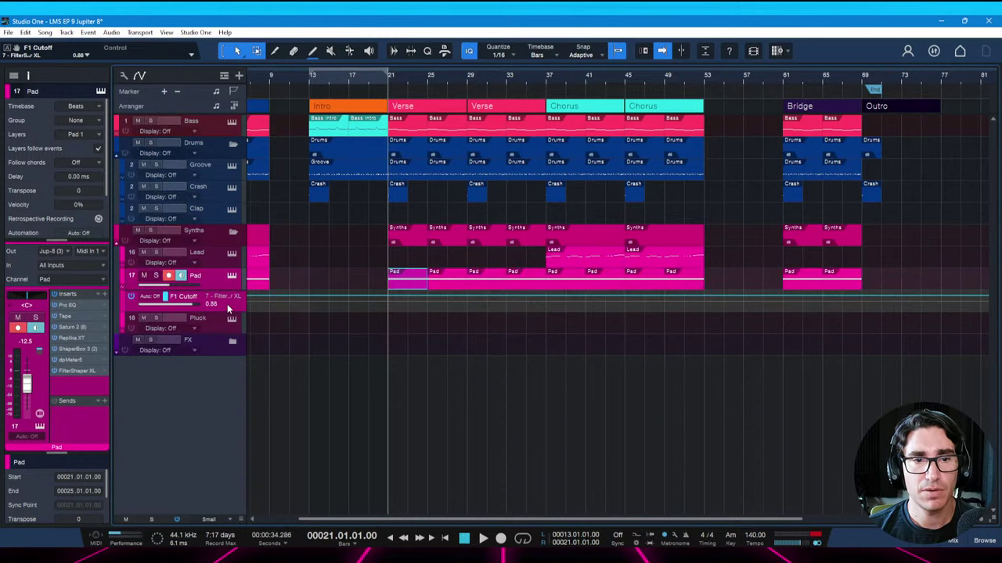
pyautogui.moveTo(227, 308); pyautogui.dragTo(231, 382)
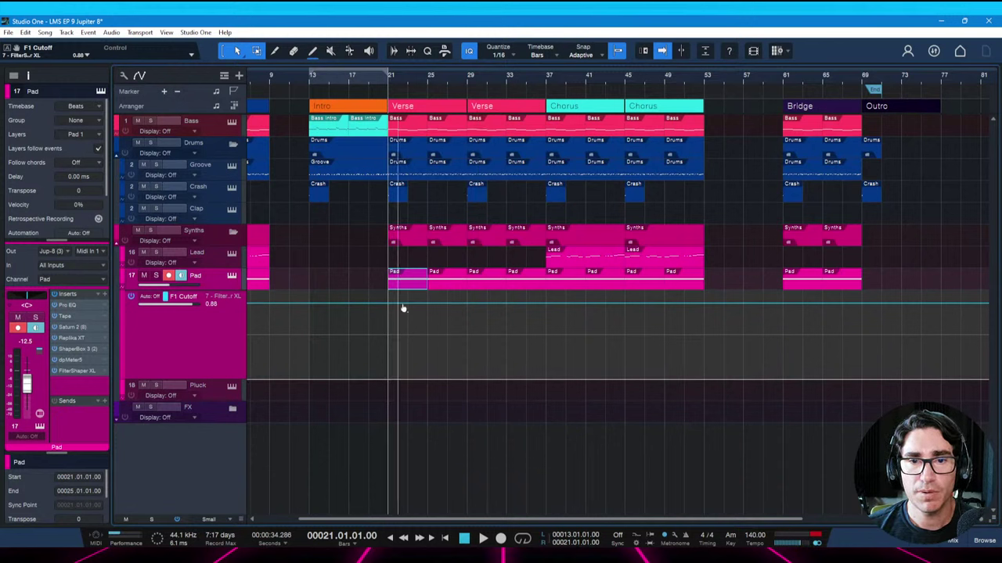
pyautogui.click(545, 305)
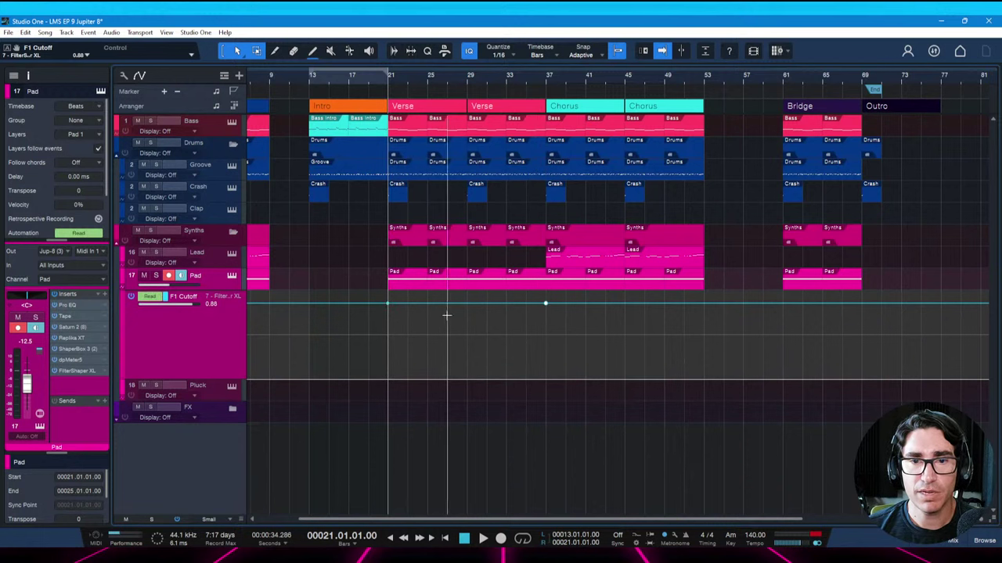
pyautogui.moveTo(408, 307); pyautogui.dragTo(392, 386)
pyautogui.click(465, 340)
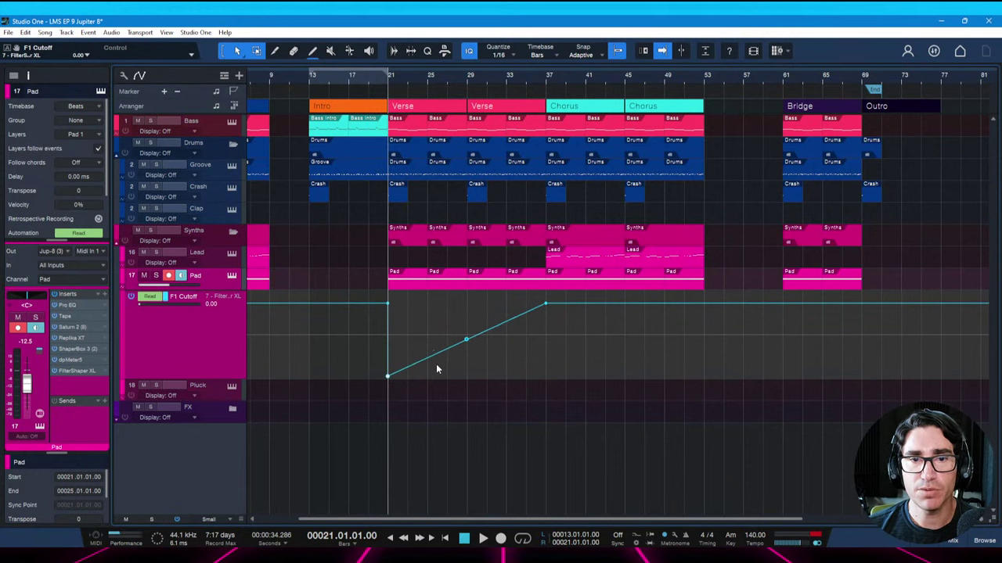
# Listen to the cutoff sweep, bend the ramp upward into a curve, and raise its start point at bar 21 to about 0.11
pyautogui.press('space')
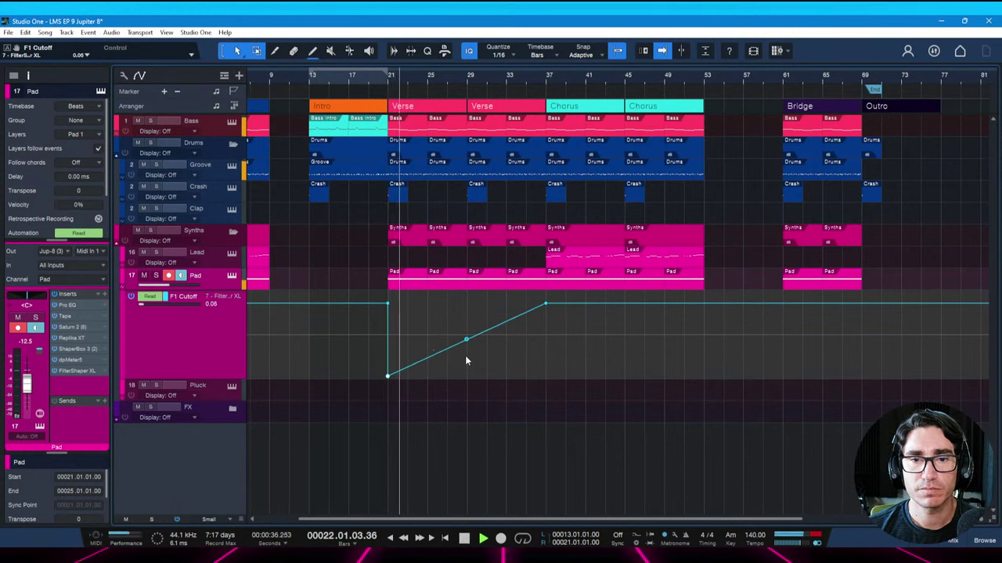
pyautogui.press('space')
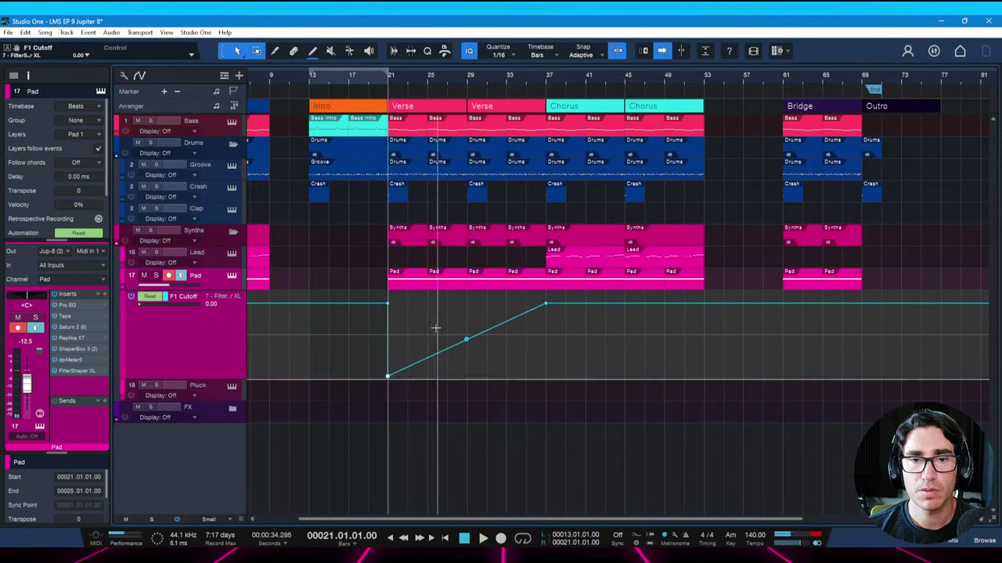
pyautogui.click(429, 352)
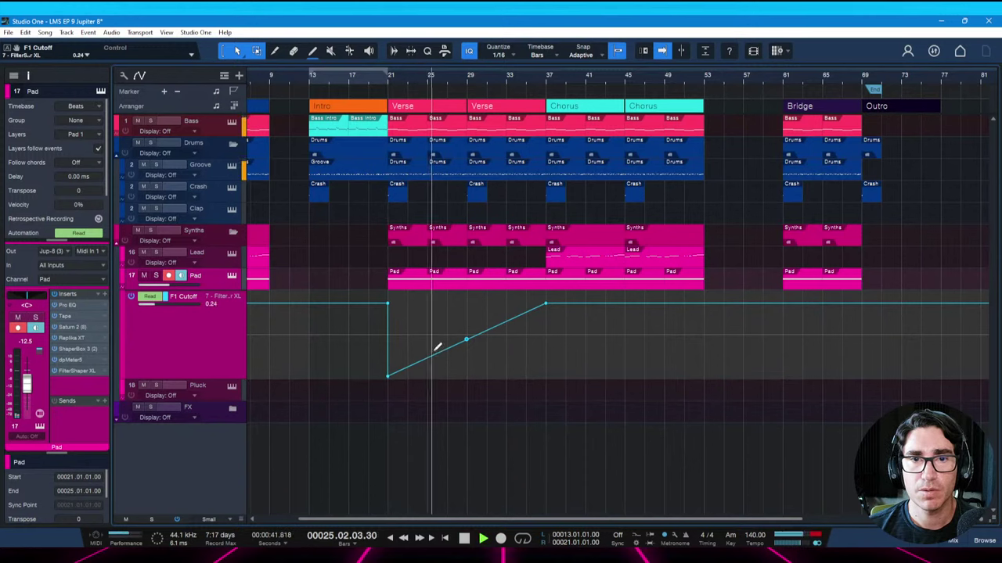
pyautogui.moveTo(466, 340); pyautogui.dragTo(465, 335)
pyautogui.press('space')
pyautogui.moveTo(390, 381); pyautogui.dragTo(390, 369)
pyautogui.press('space')
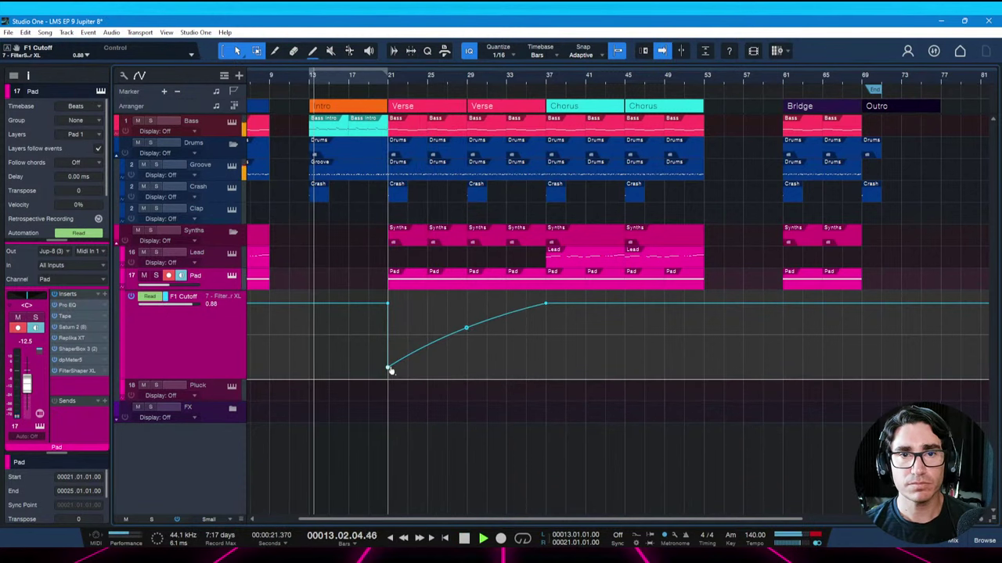
pyautogui.press('space')
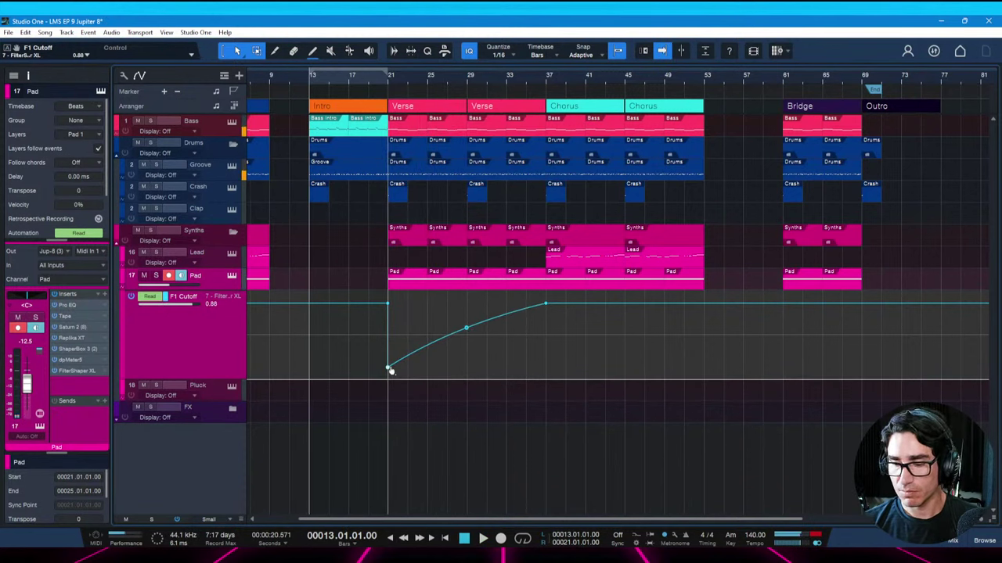
# Loop both Verses from bar 21 to bar 37 and play the Pad's filter sweep through them
pyautogui.click(405, 108)
pyautogui.press('p')
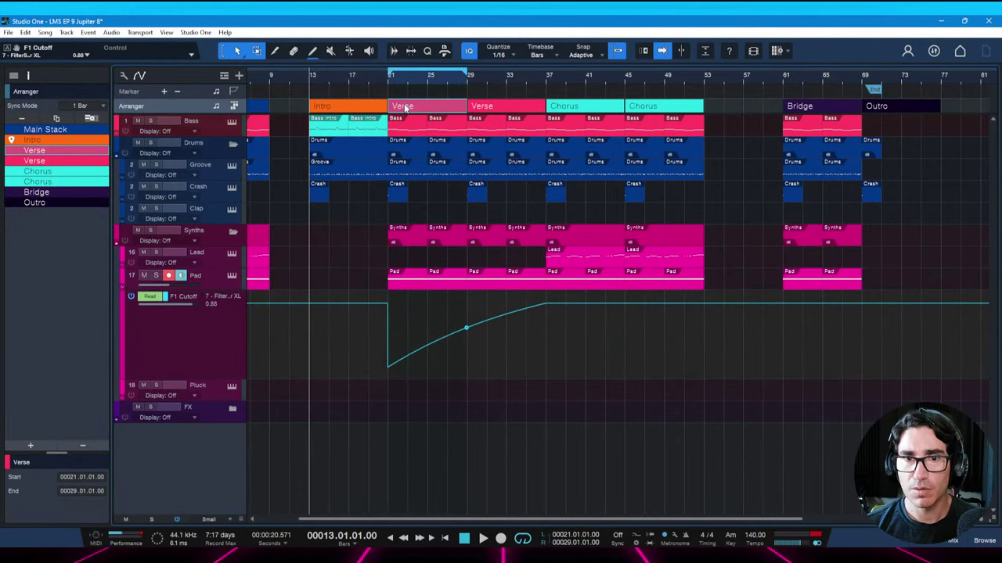
pyautogui.moveTo(468, 75); pyautogui.dragTo(534, 76)
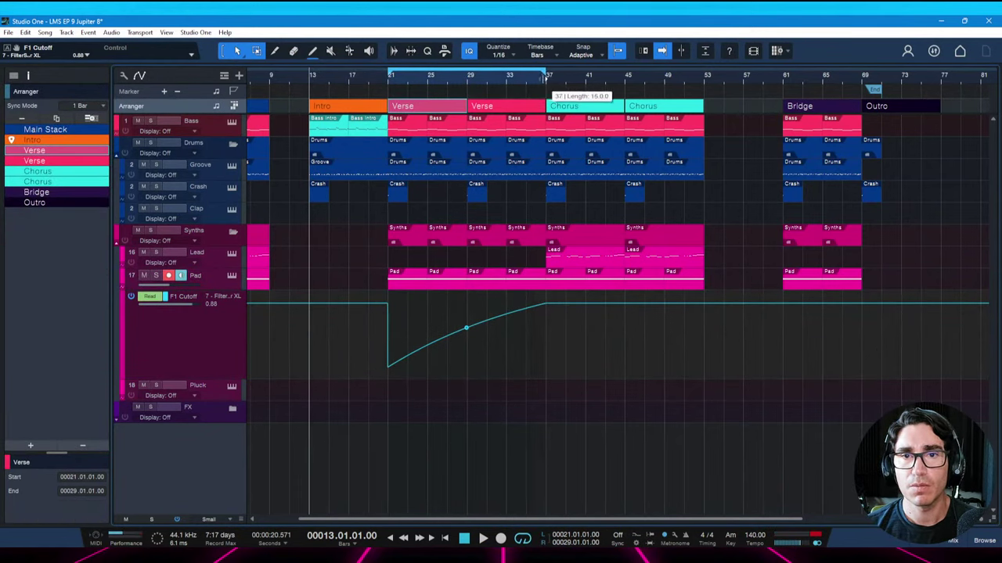
pyautogui.press('space')
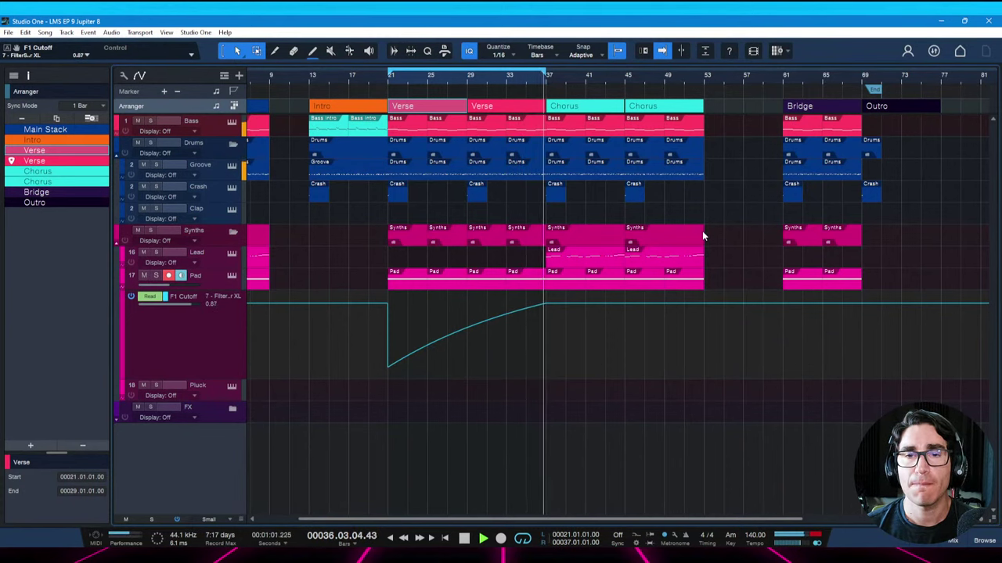
pyautogui.press('space')
# Open the Groove track's last Verse drum event, bars 33 to 37, for note editing
pyautogui.scroll(4, 601, 97)
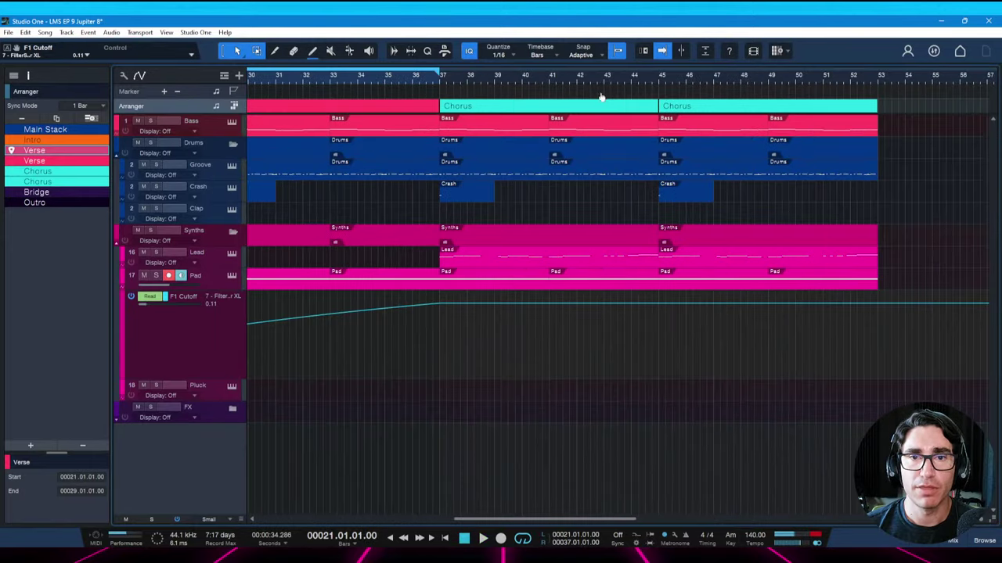
pyautogui.scroll(-4, 601, 97)
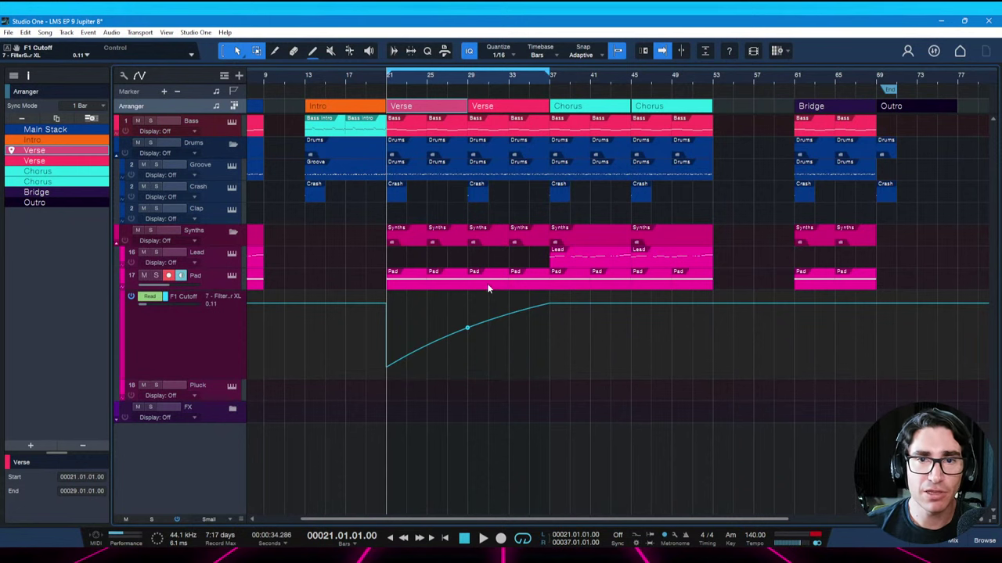
pyautogui.scroll(3, 592, 76)
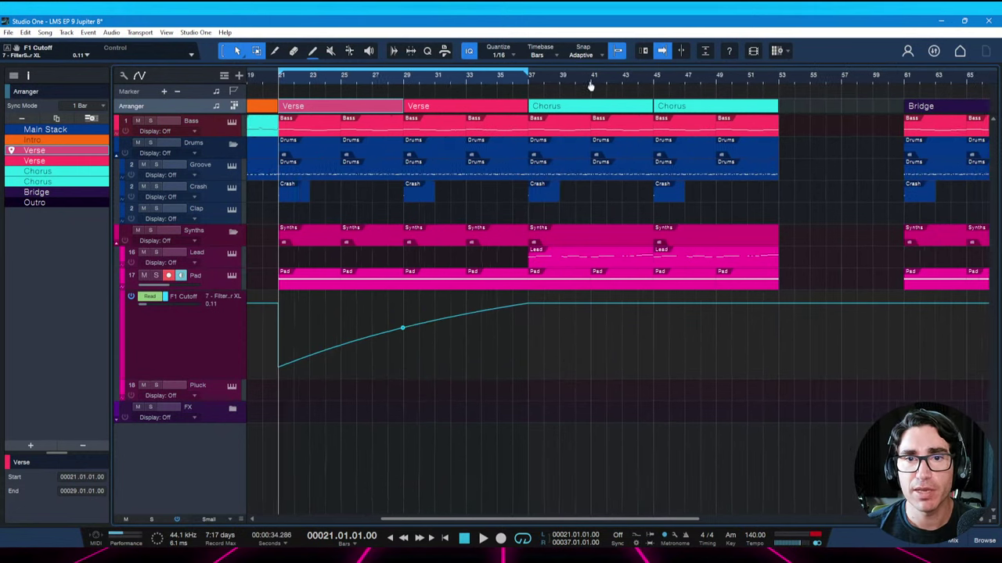
pyautogui.click(513, 171)
pyautogui.scroll(2, 520, 95)
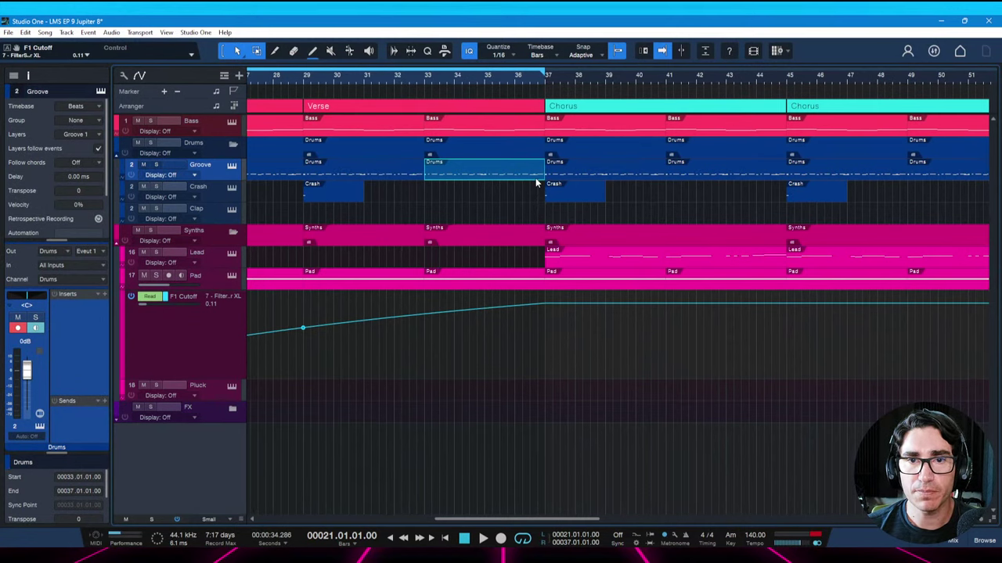
pyautogui.doubleClick(537, 181)
pyautogui.scroll(-3, 644, 213)
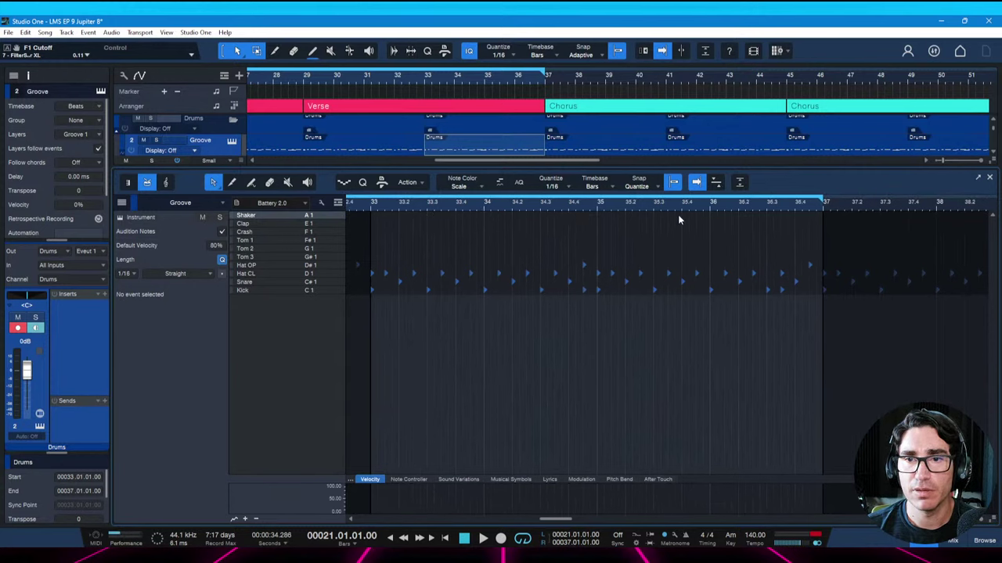
# Listen to the drums around bar 36 and delete the Groove notes from beat 36.3 up to bar 37
pyautogui.press('space')
pyautogui.scroll(2, 626, 227)
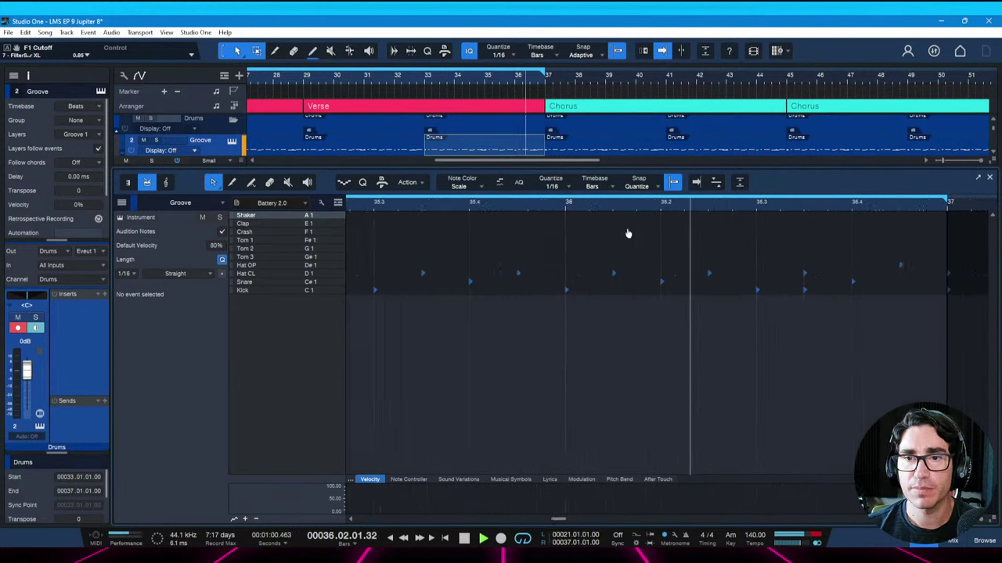
pyautogui.press('space')
pyautogui.press('space')
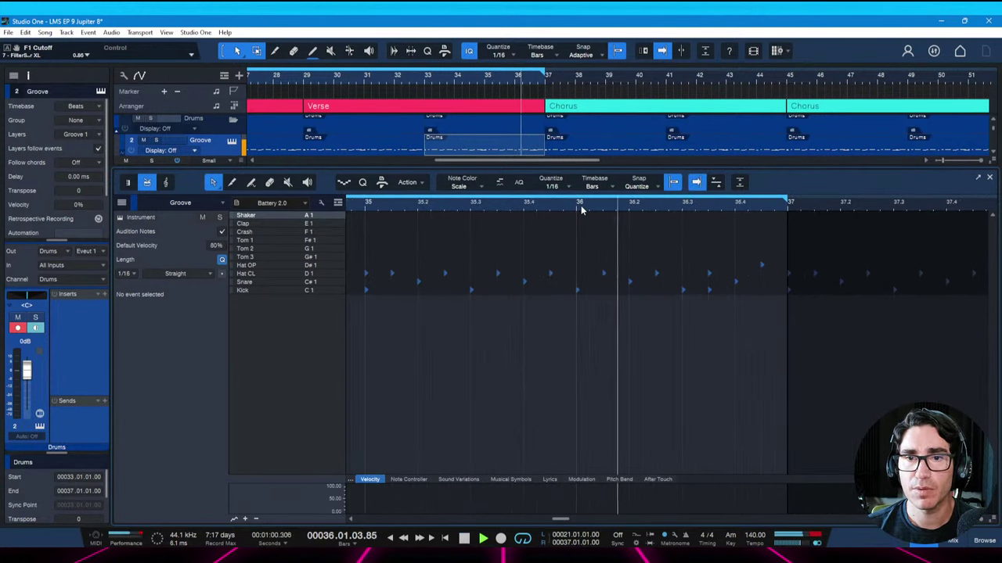
pyautogui.press('space')
pyautogui.press('space')
pyautogui.press('space')
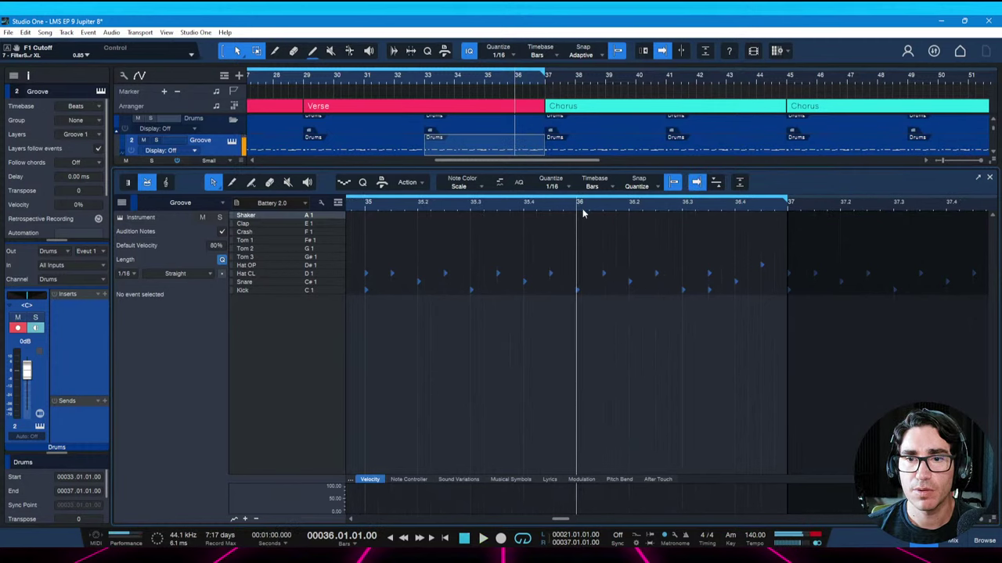
pyautogui.moveTo(681, 244); pyautogui.dragTo(787, 298)
pyautogui.press('Delete')
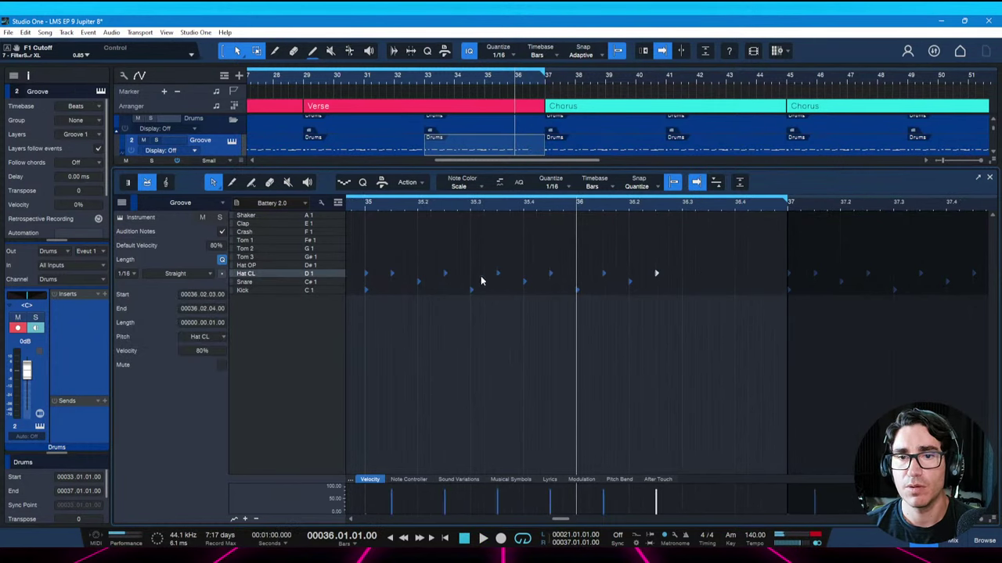
# Play the shortened groove from beat 35.2 and delete the remaining drum notes in the first half of bar 36
pyautogui.click(421, 219)
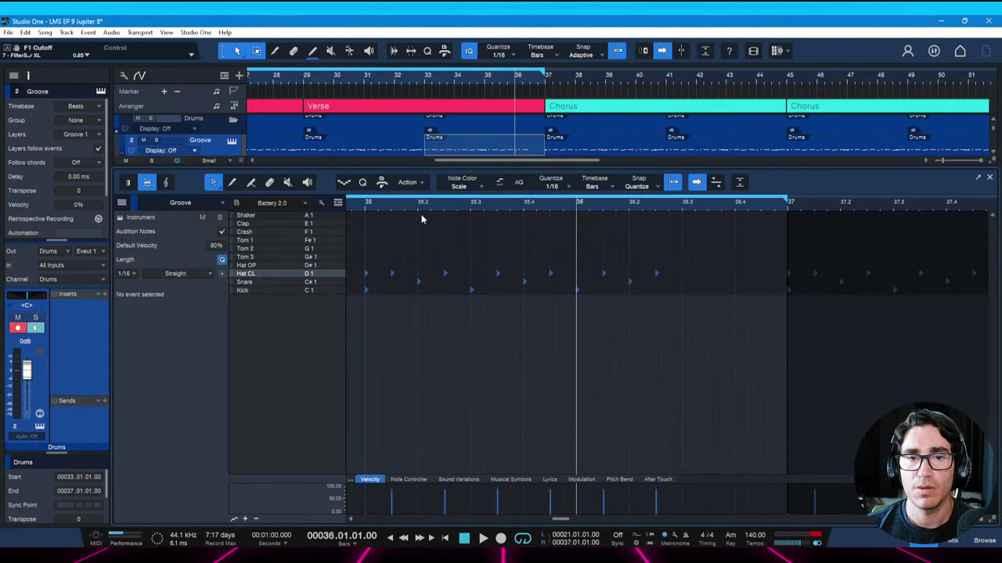
pyautogui.click(426, 378)
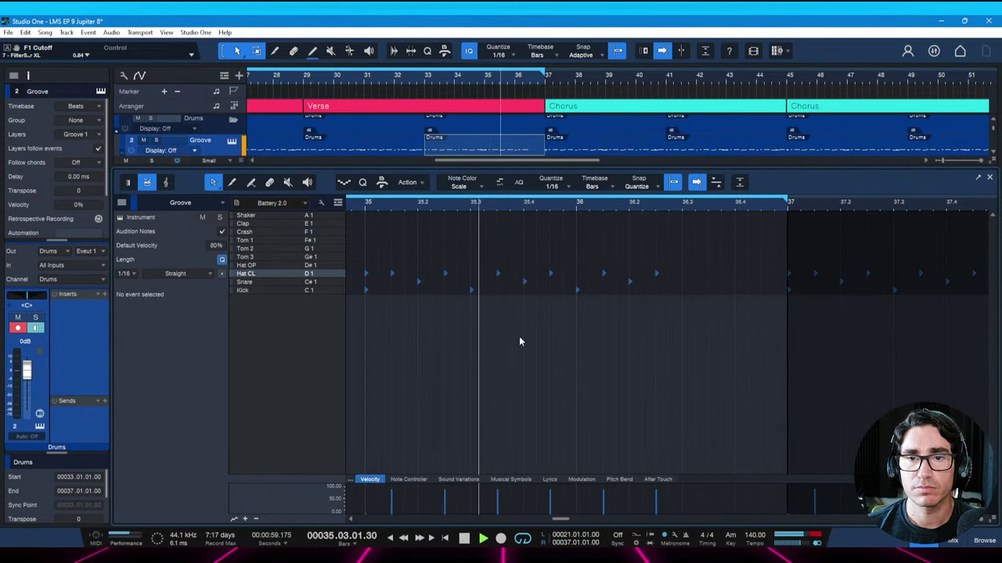
pyautogui.press('space')
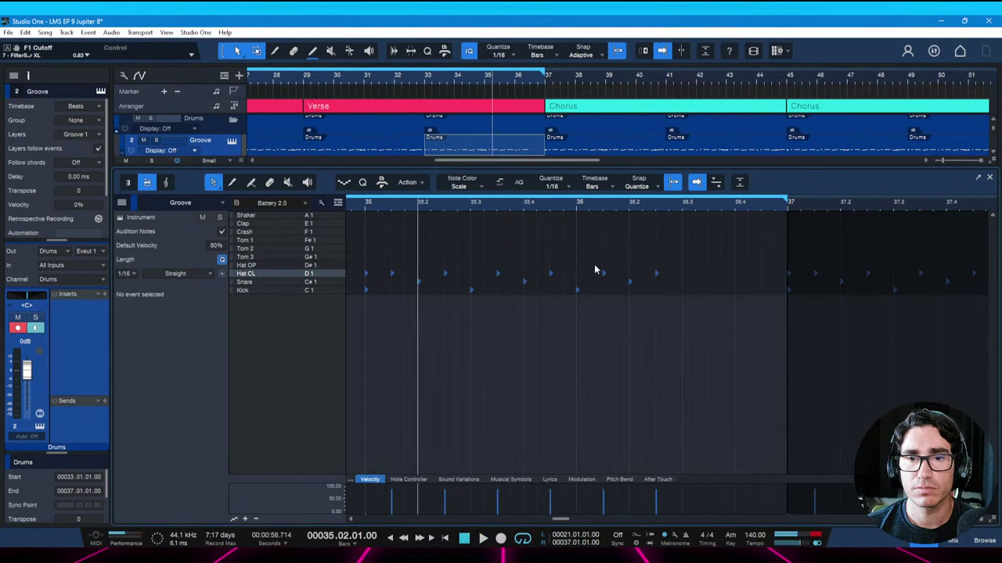
pyautogui.click(592, 266)
pyautogui.moveTo(578, 255); pyautogui.dragTo(671, 292)
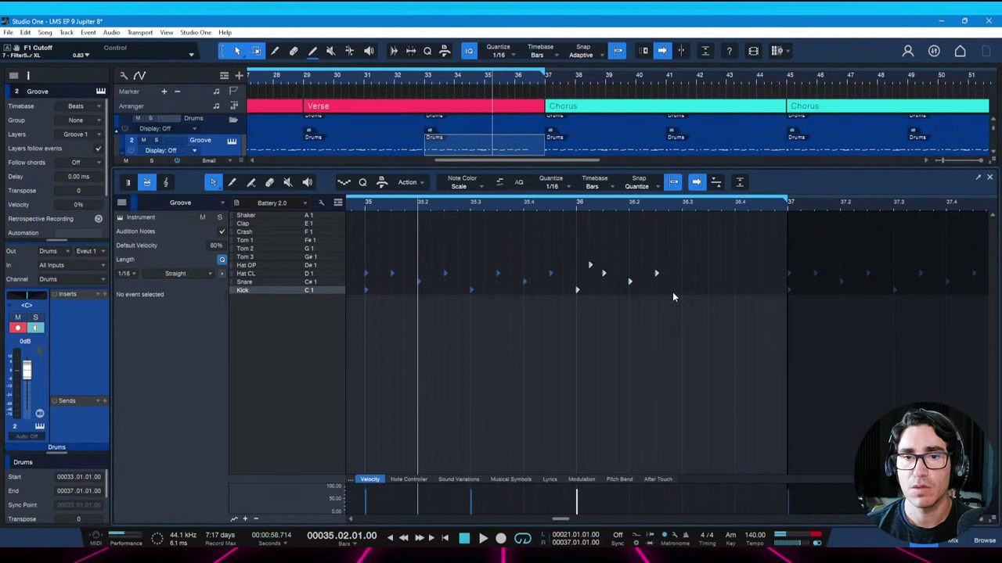
pyautogui.press('Delete')
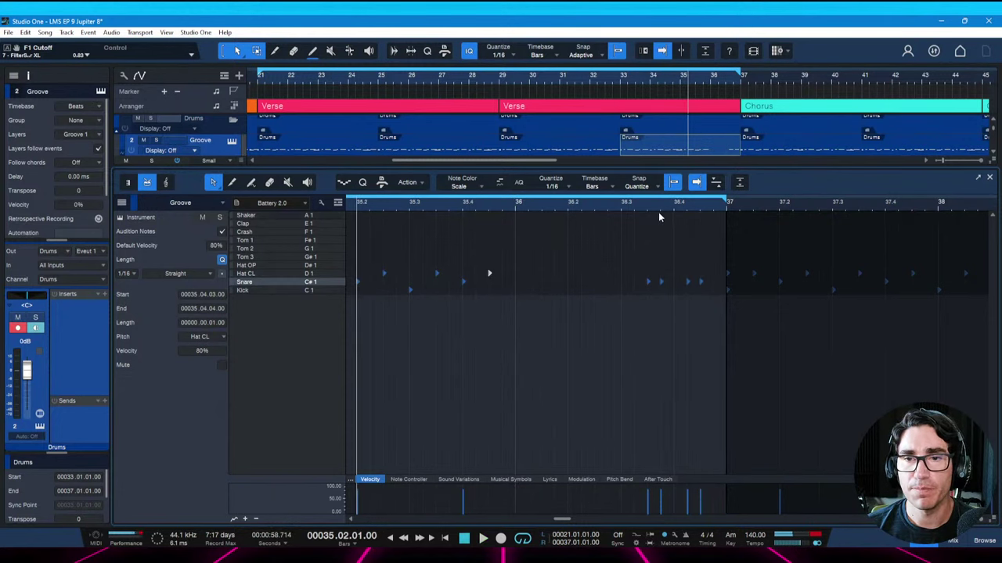
# Play the snare fill at the end of bar 36 and close the note editor
pyautogui.scroll(2, 661, 222)
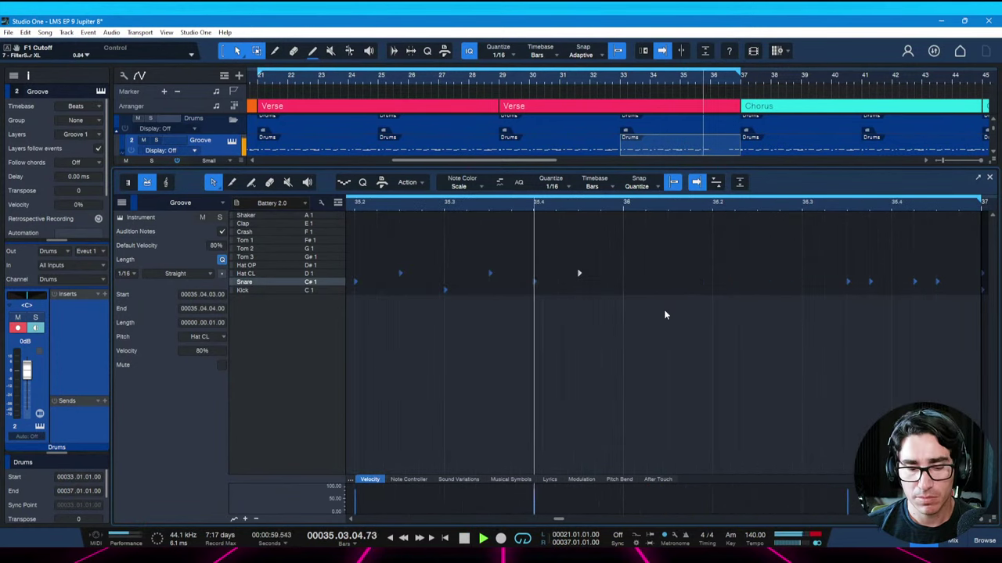
pyautogui.press('f')
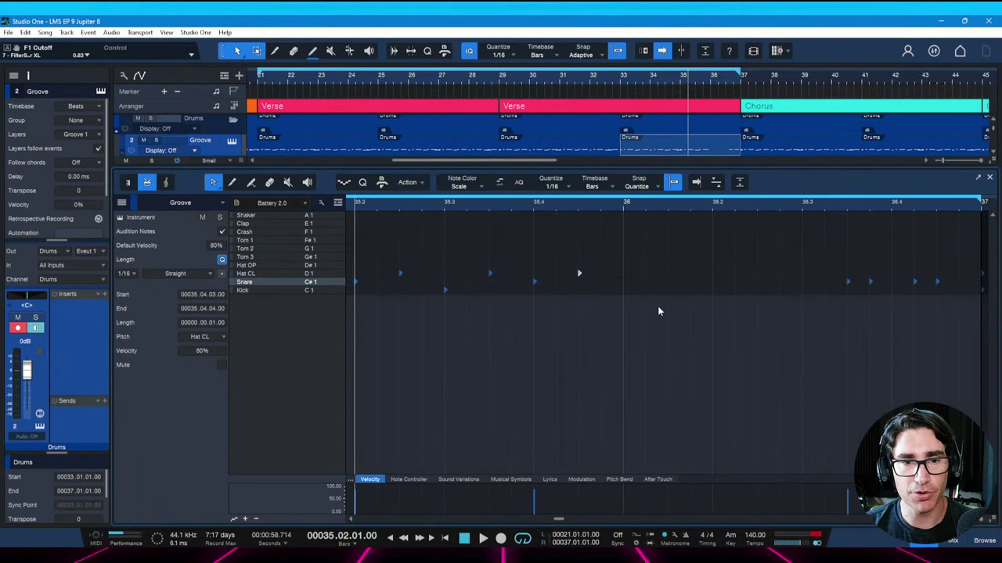
pyautogui.press('F2')
# Turn off the loop, play the transition from 32.04 into the Chorus, and save the song
pyautogui.moveTo(660, 81); pyautogui.dragTo(595, 62)
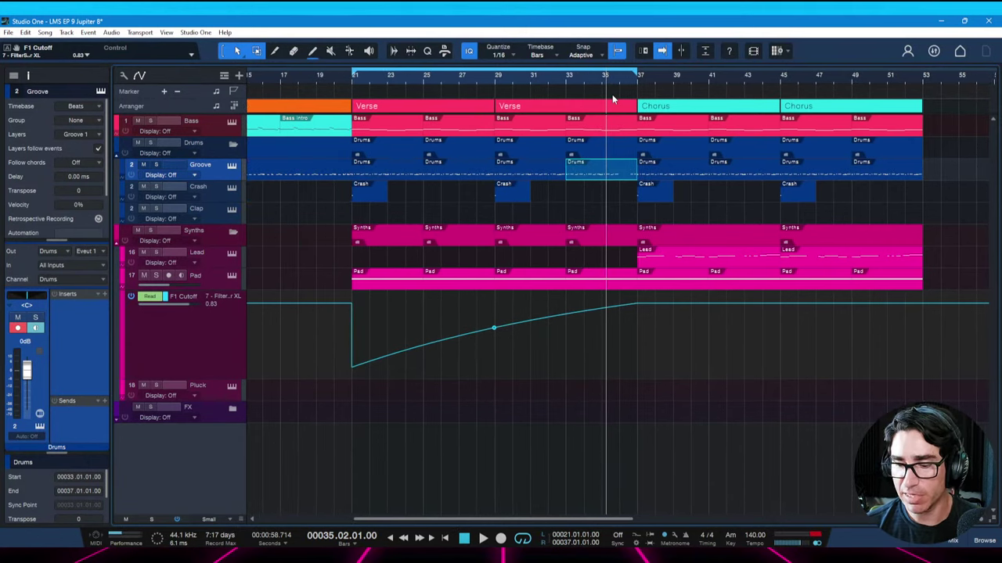
pyautogui.click(564, 77)
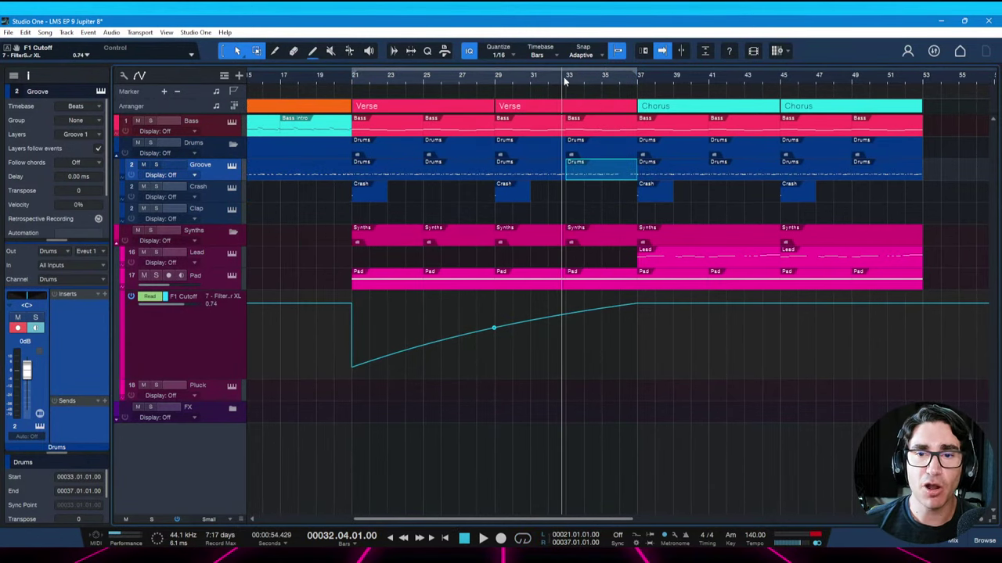
pyautogui.press('space')
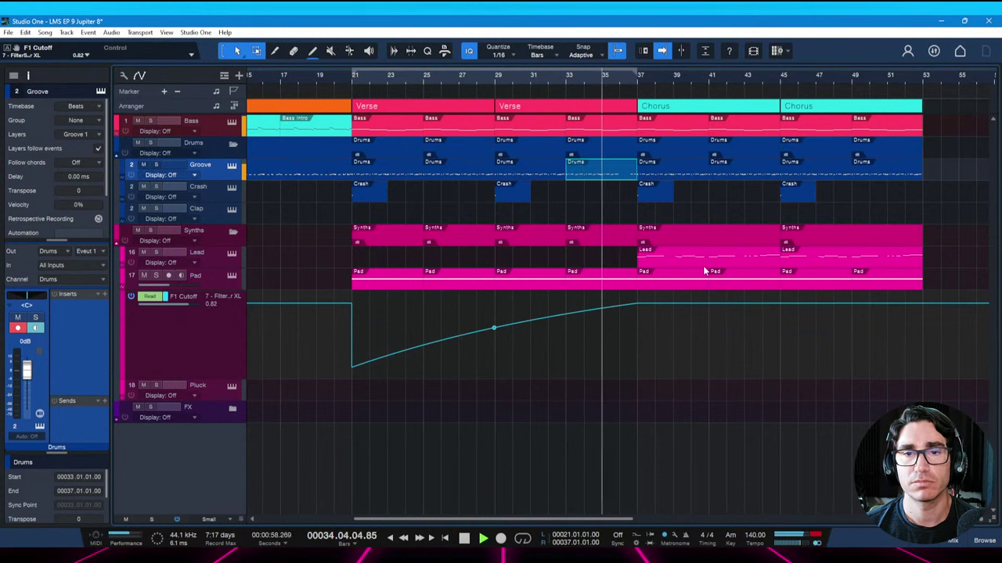
pyautogui.hotkey('ctrl', 's')
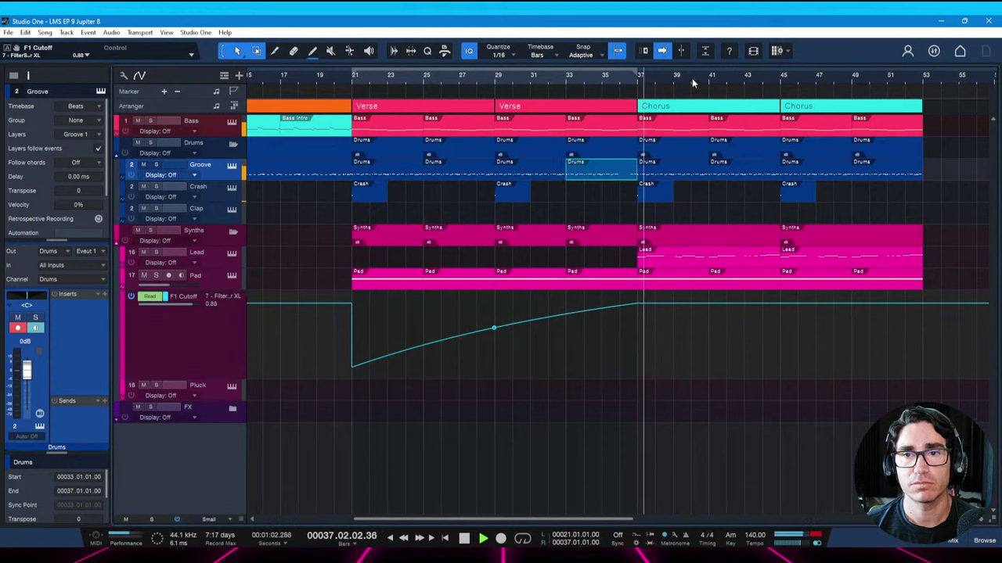
pyautogui.press('space')
# Shorten the second Verse's last Bass event to end at 36.03 and listen to the gap before the Chorus
pyautogui.scroll(3, 673, 77)
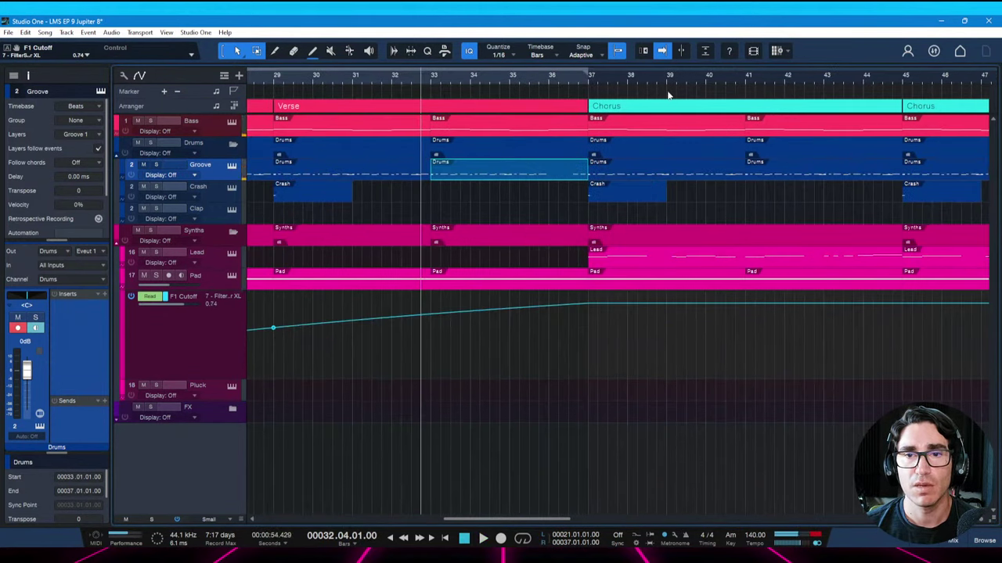
pyautogui.click(574, 125)
pyautogui.moveTo(587, 127); pyautogui.dragTo(577, 130)
pyautogui.press('space')
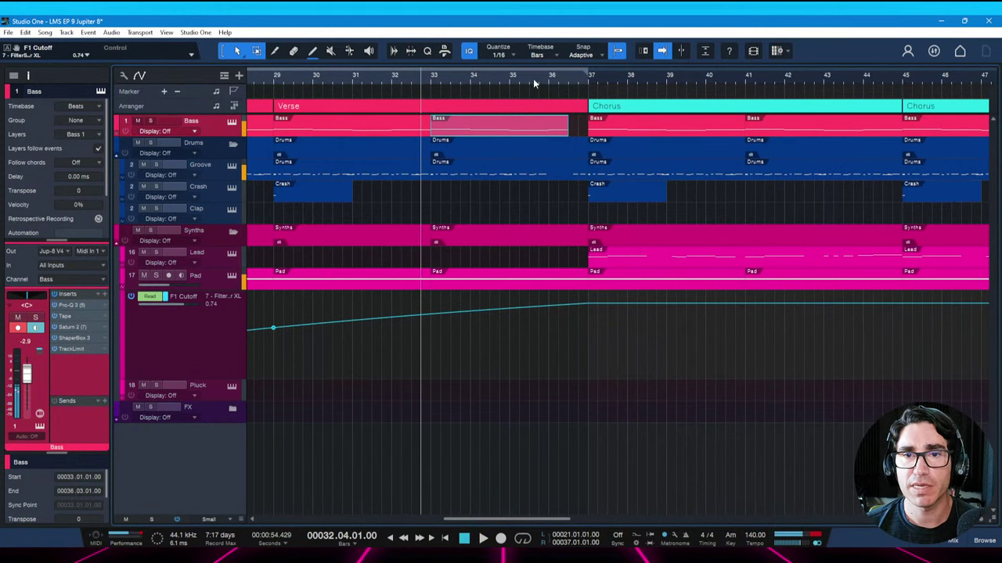
pyautogui.press('space')
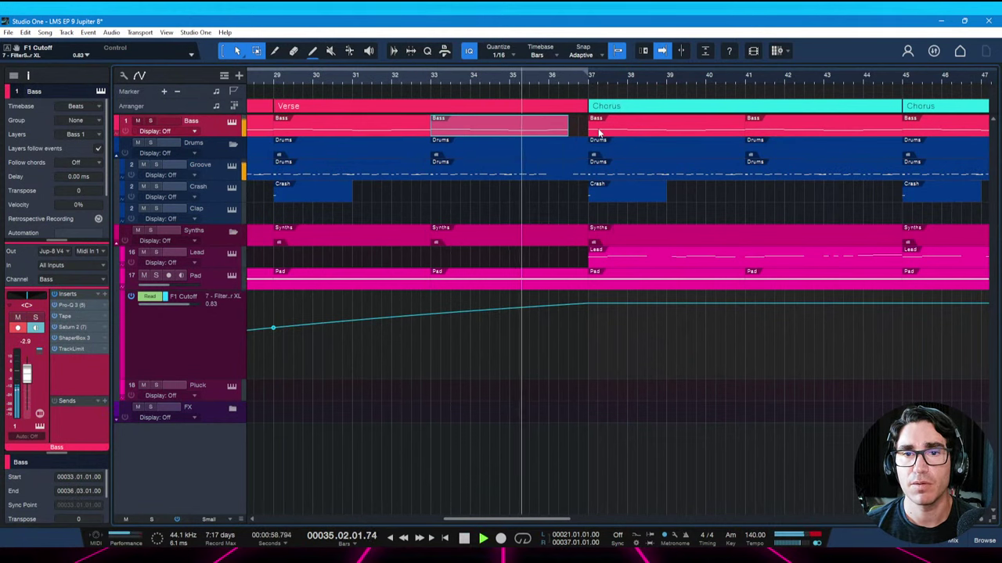
# Shorten the second Verse's last Bass event to end at 36.01, listen to the gap before the Chorus, and save the song
pyautogui.press('space')
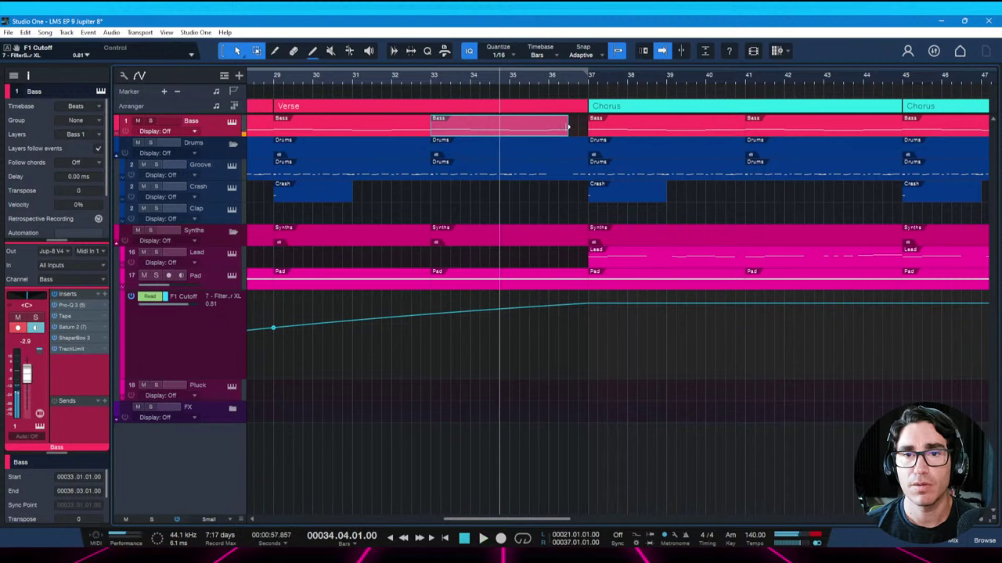
pyautogui.moveTo(566, 128); pyautogui.dragTo(551, 131)
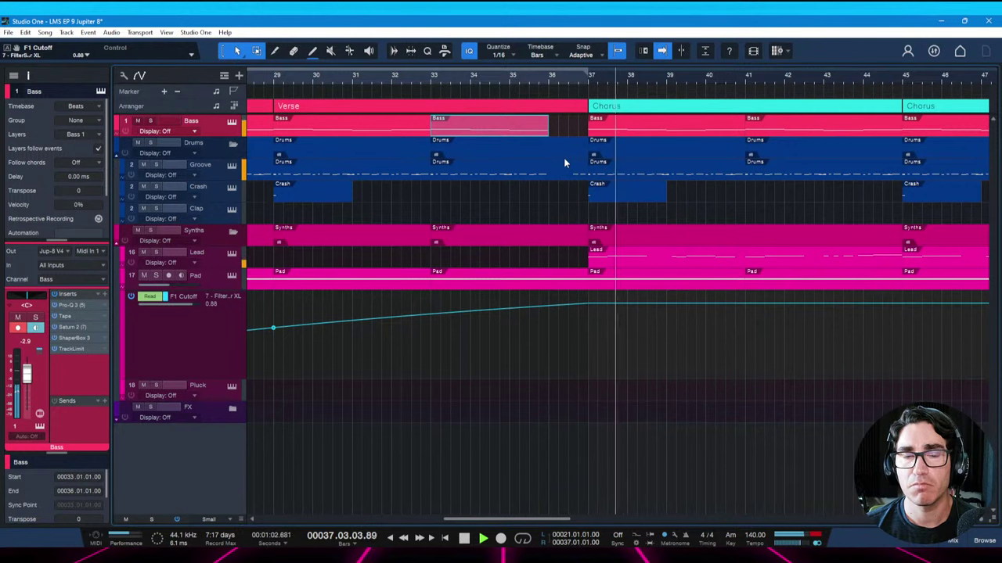
pyautogui.press('space')
pyautogui.hotkey('ctrl', 's')
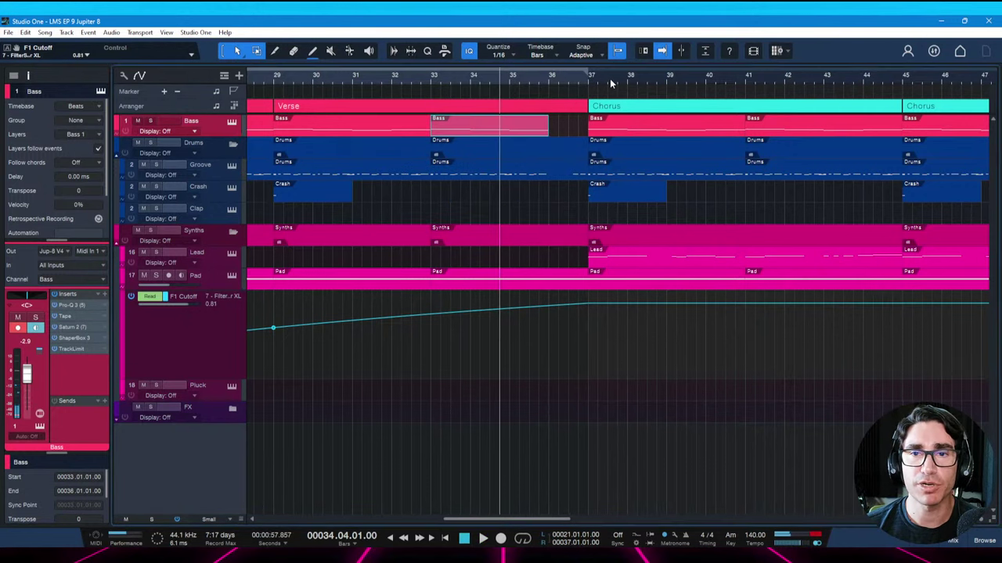
# Play the transition from bar 32 up to the Chorus and save the song
pyautogui.press('z')
pyautogui.press('space')
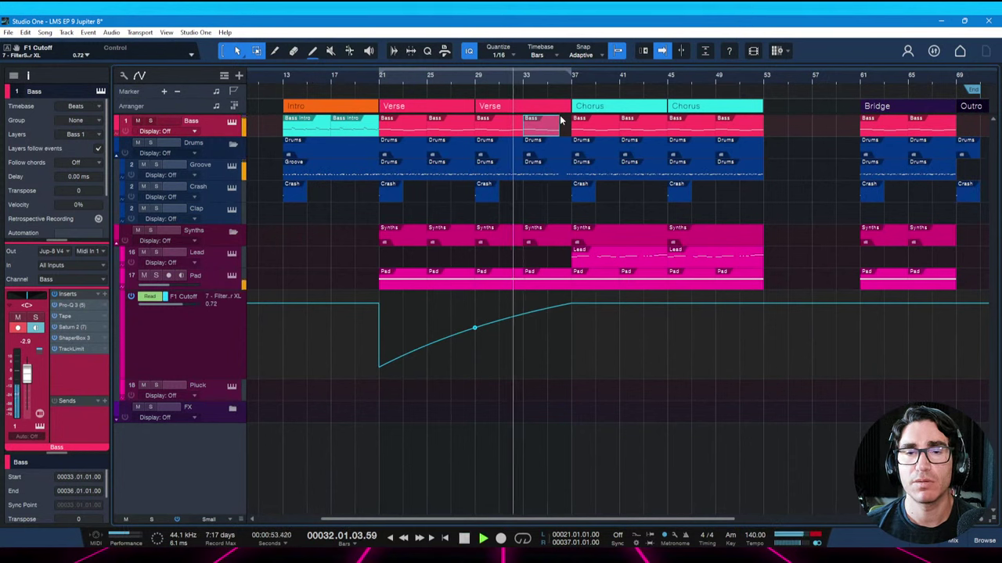
pyautogui.hotkey('ctrl', 's')
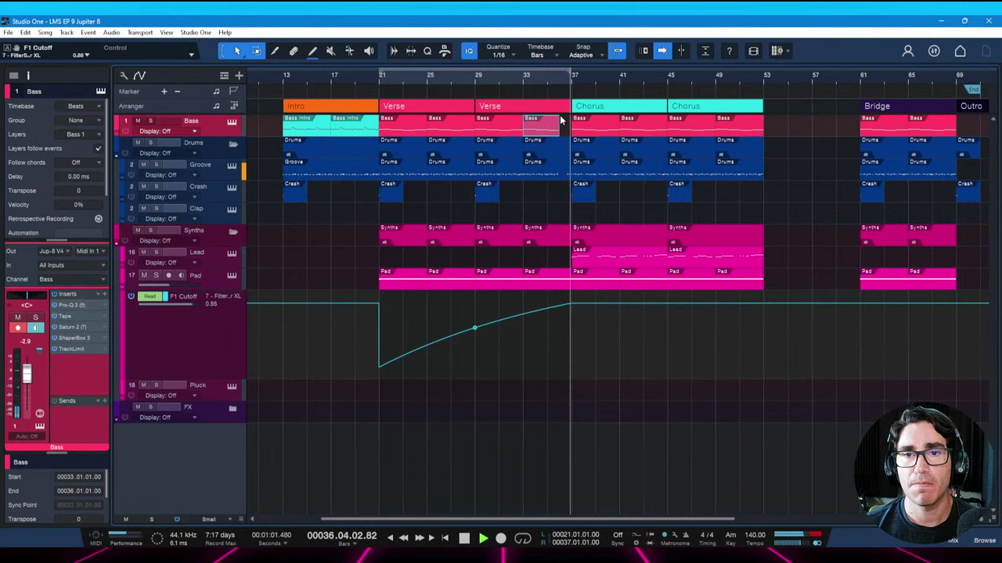
pyautogui.press('space')
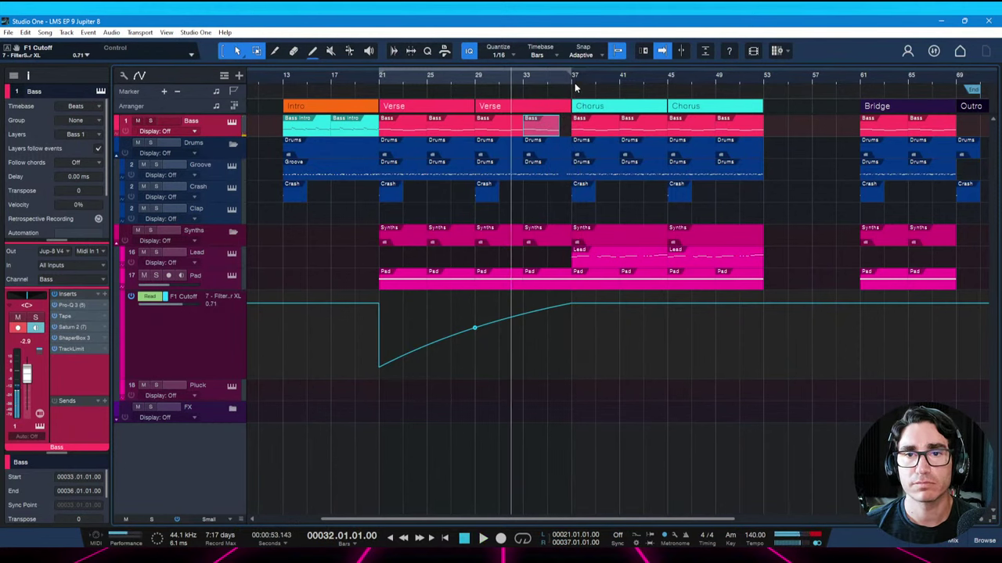
# Shorten the first Chorus Crash event, place a copy at 36.01 ending at 36.04, play it from 34.04, and save
pyautogui.scroll(2, 577, 93)
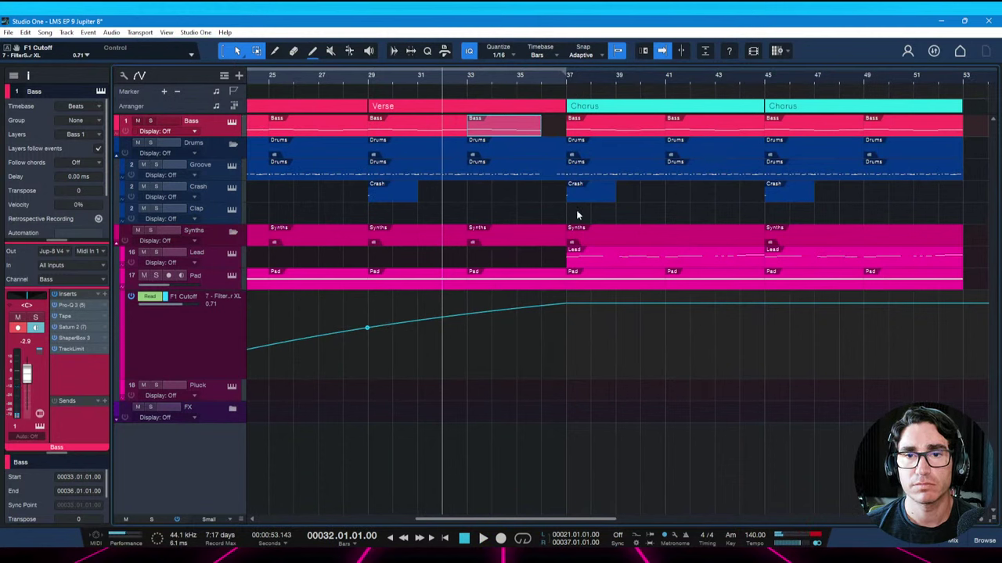
pyautogui.moveTo(616, 201); pyautogui.dragTo(550, 205)
pyautogui.click(507, 79)
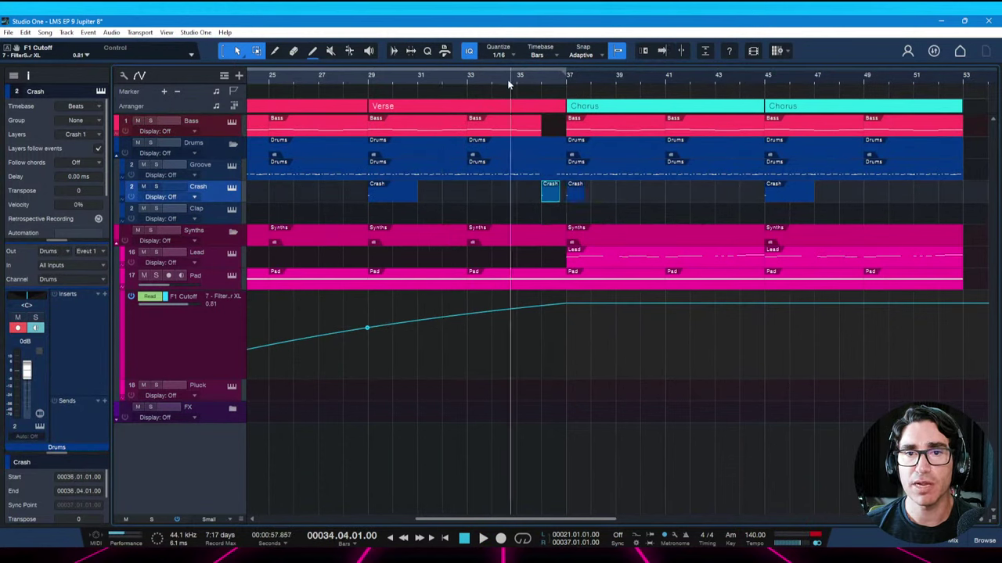
pyautogui.press('space')
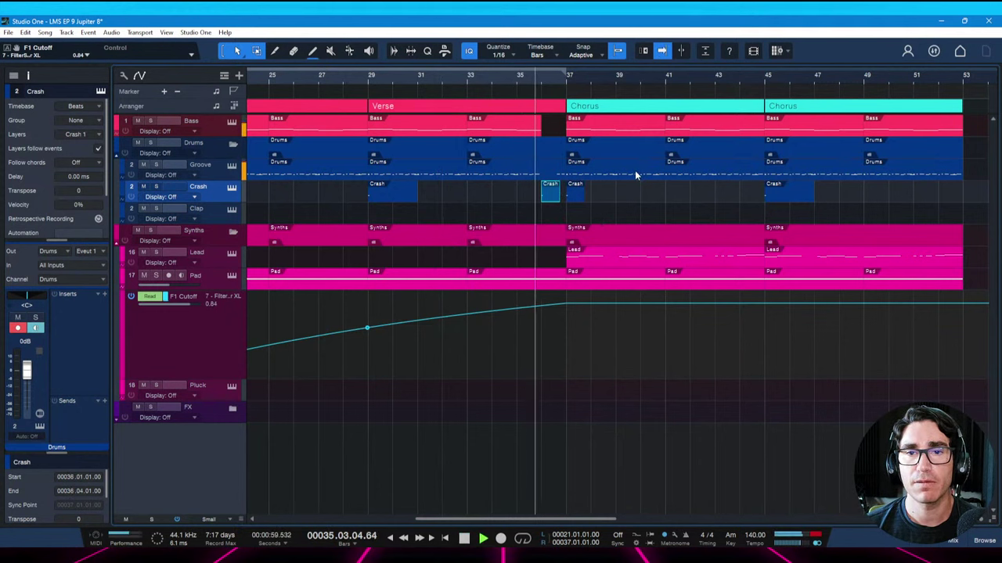
pyautogui.hotkey('ctrl', 's')
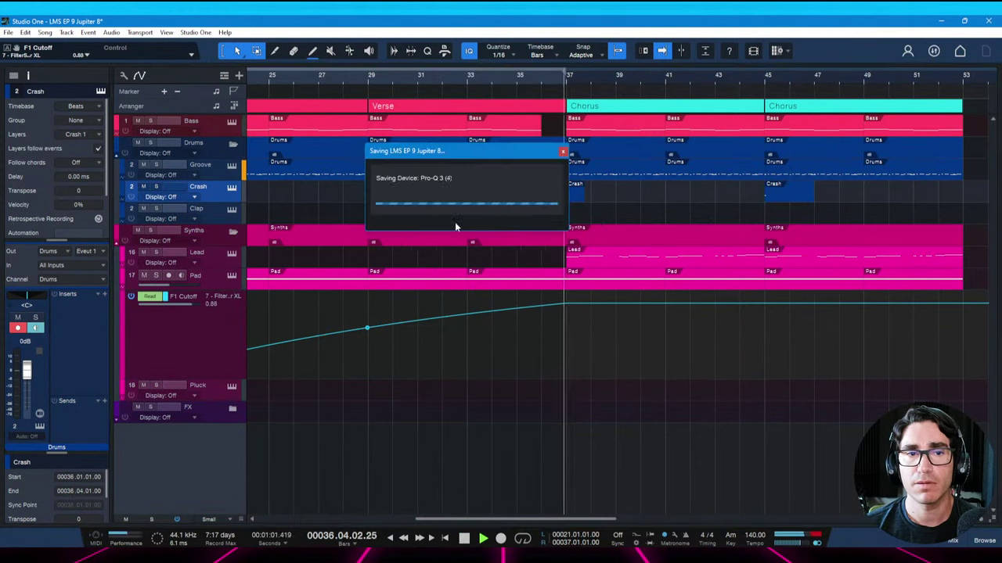
# Lower the Crash channel's volume to -6.6 dB while listening to the break, and save the song
pyautogui.press('F3')
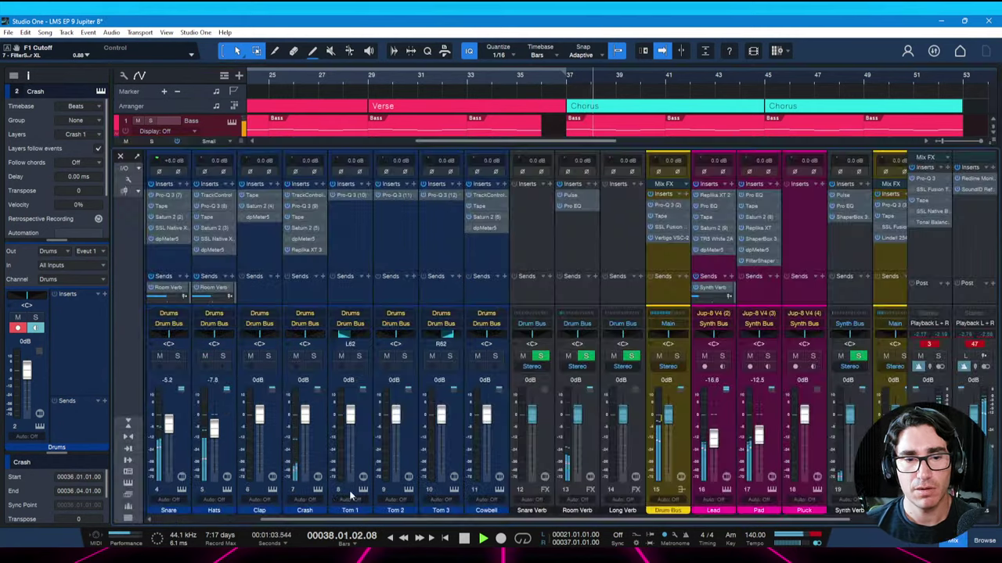
pyautogui.moveTo(306, 425); pyautogui.dragTo(306, 433)
pyautogui.press('space')
pyautogui.press('space')
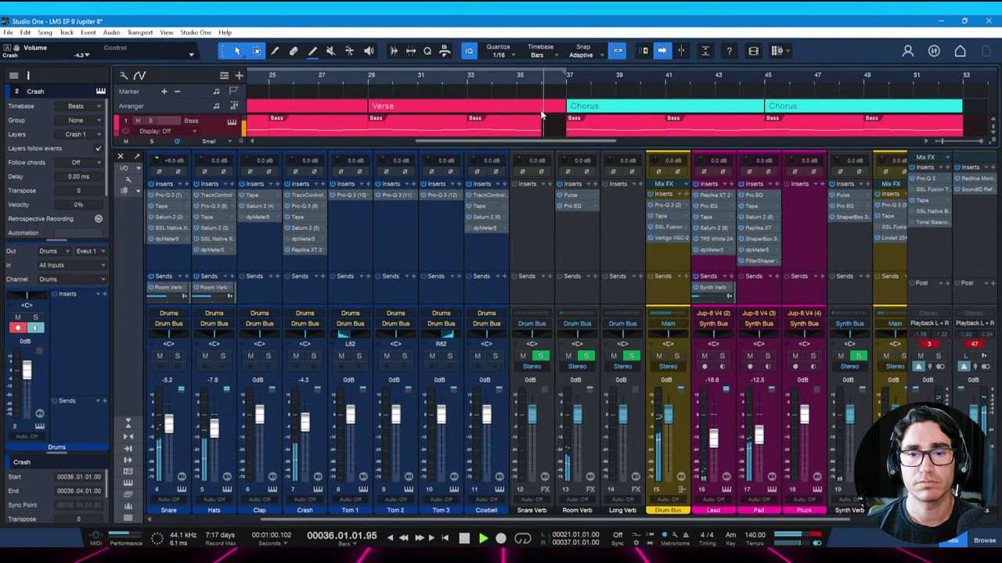
pyautogui.press('space')
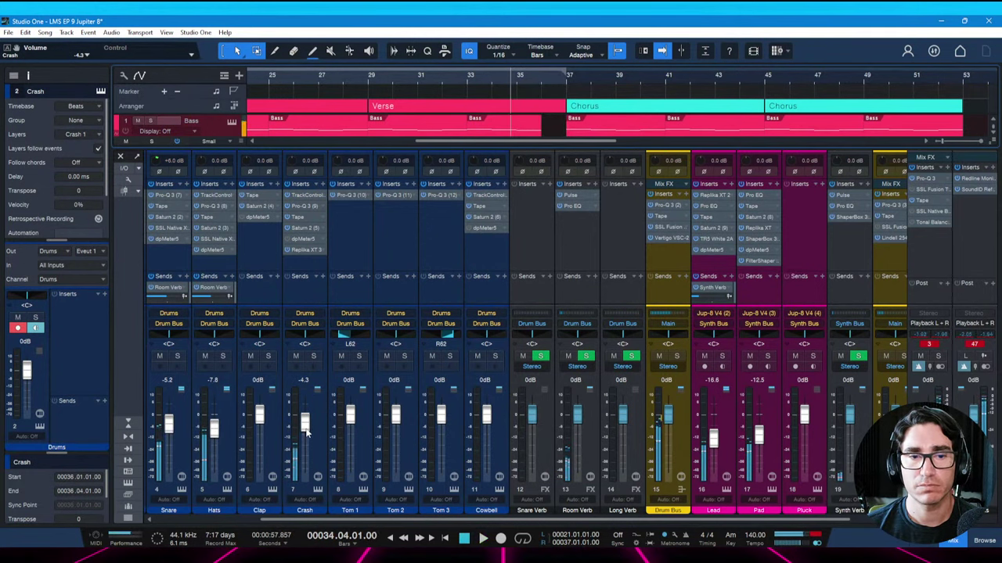
pyautogui.moveTo(305, 427); pyautogui.dragTo(306, 431)
pyautogui.press('space')
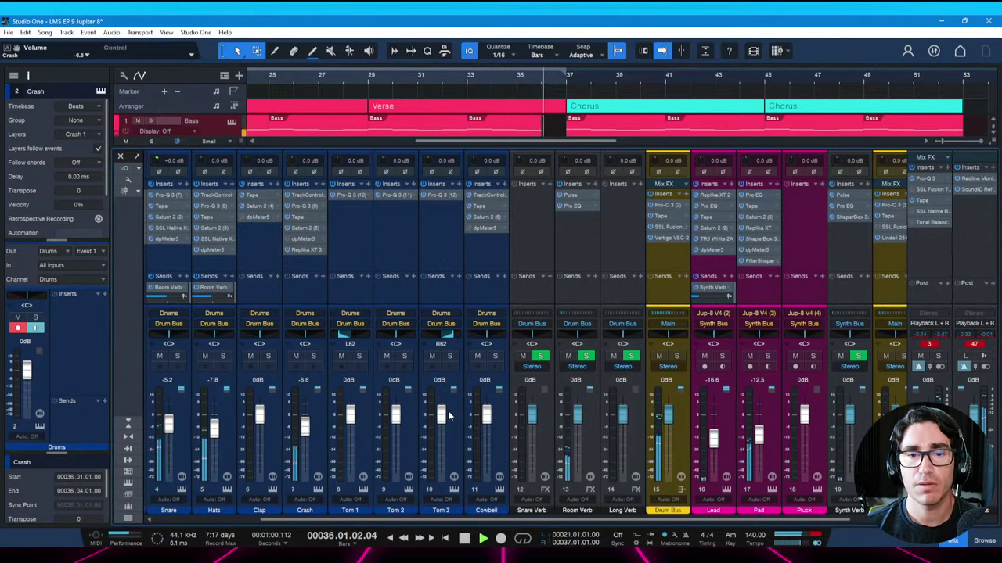
pyautogui.hotkey('ctrl', 's')
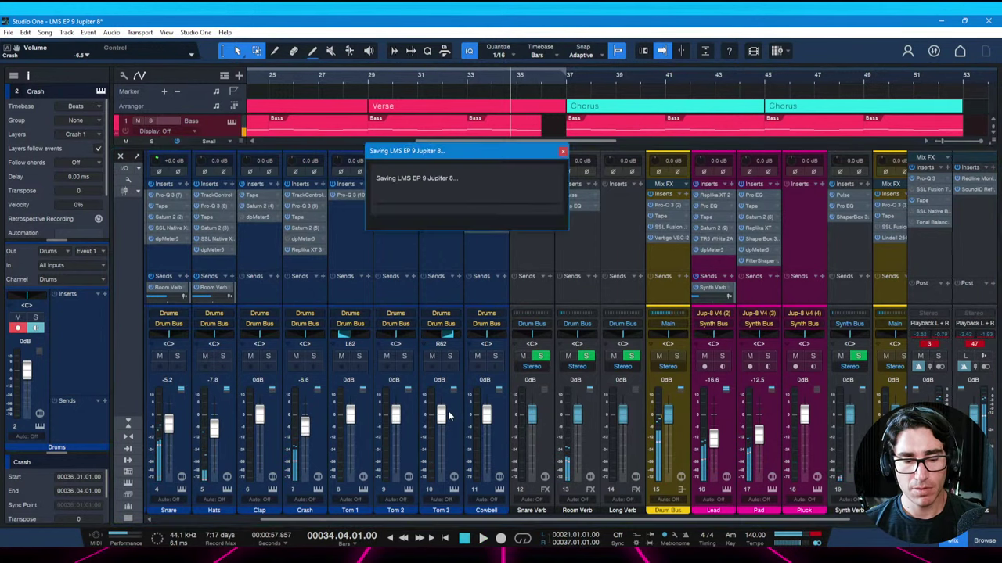
pyautogui.press('F3')
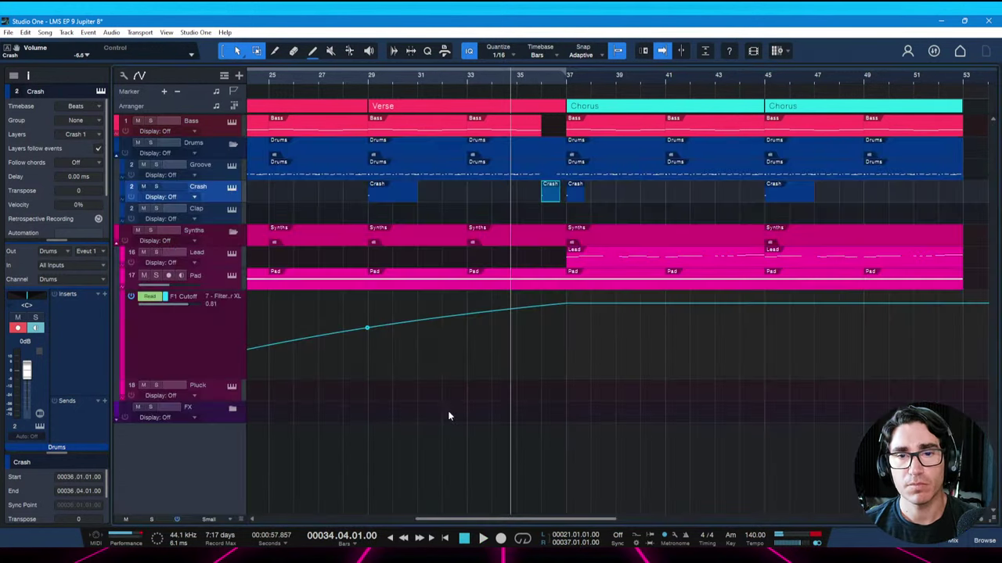
# Play both Verses from bar 21 through the break into the Chorus
pyautogui.scroll(-4, 556, 75)
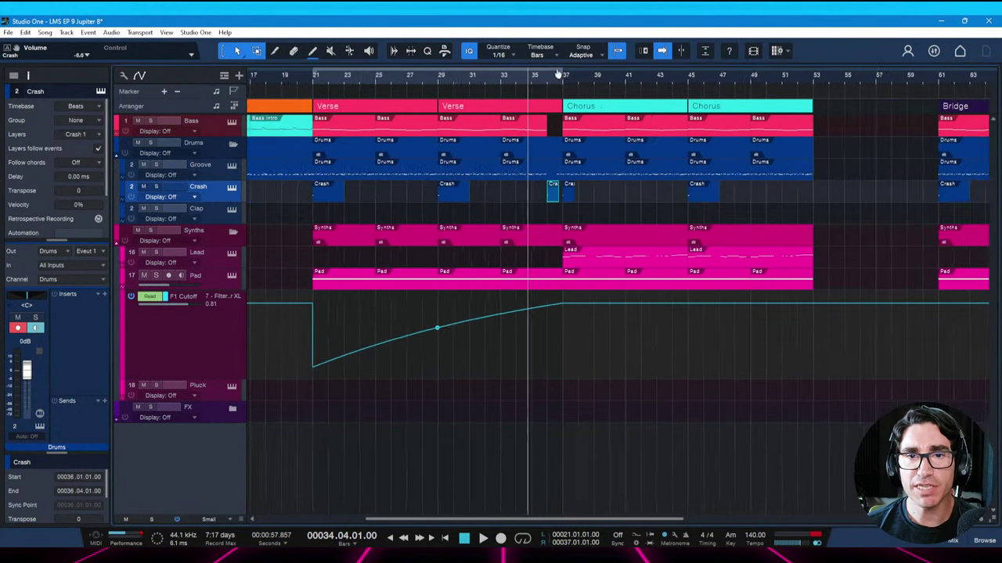
pyautogui.click(356, 82)
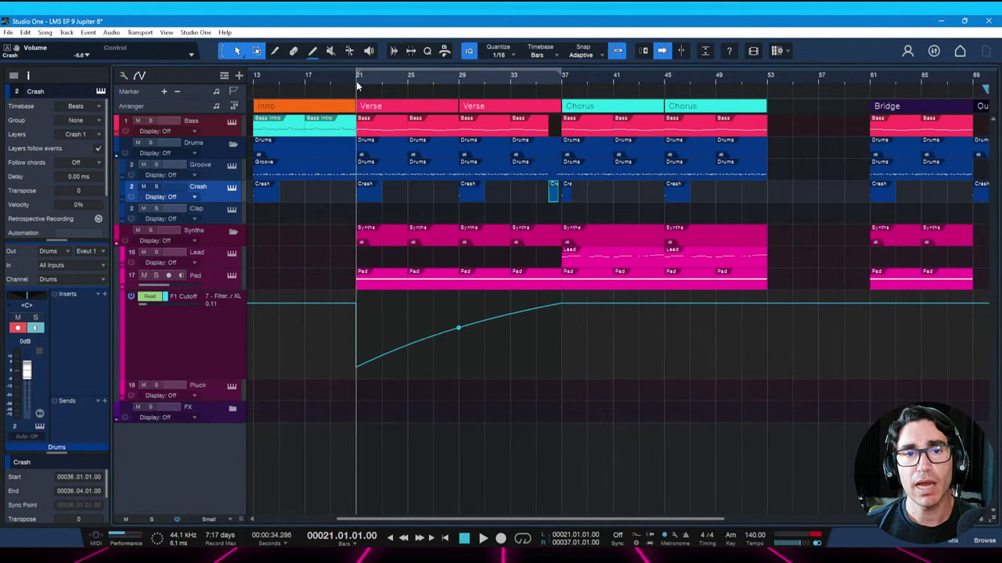
pyautogui.press('space')
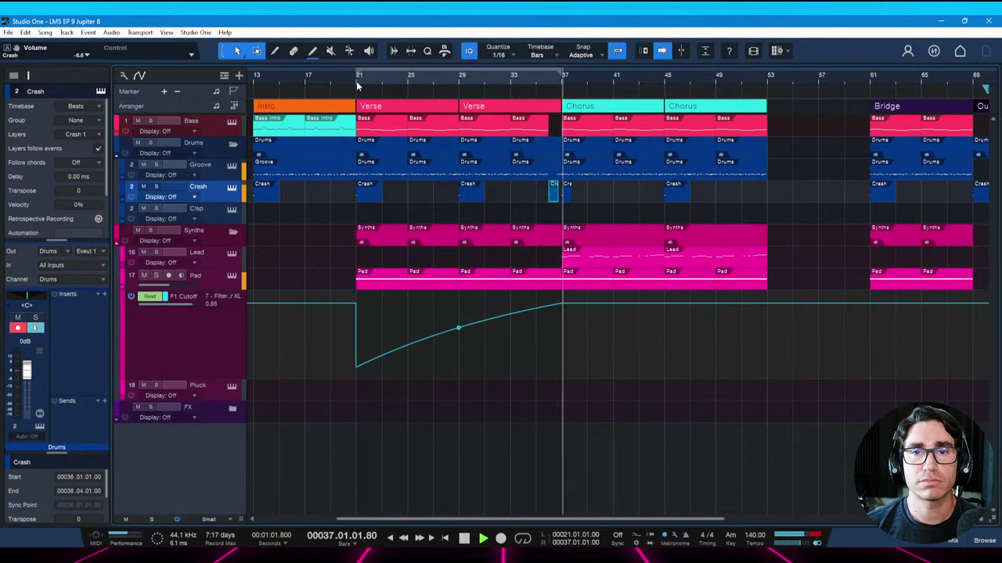
pyautogui.press('space')
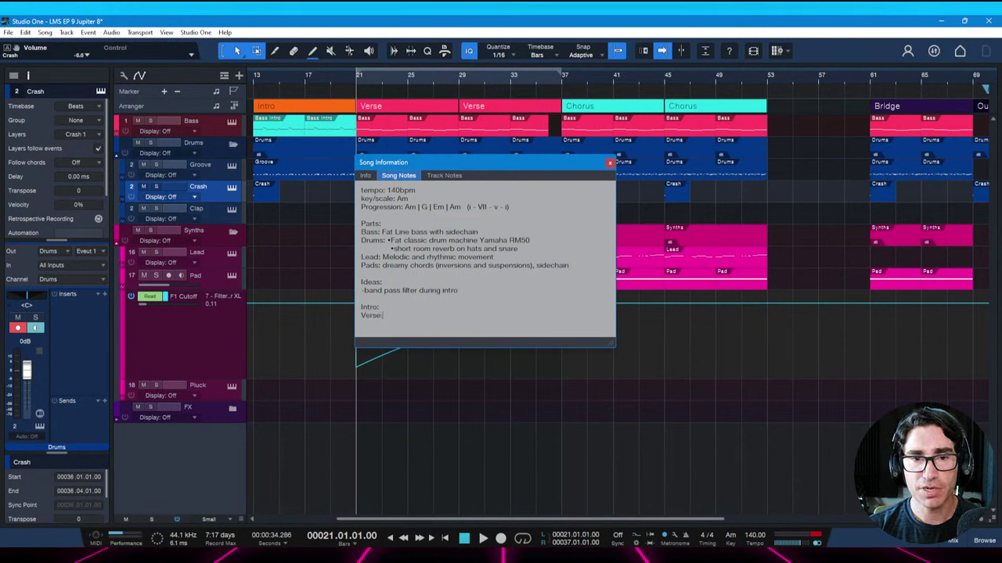
# List Intro, Verse, Chorus, Bridge and Outro in the song notes and mark the Verse as DONE
pyautogui.write(':')
pyautogui.press('Return')
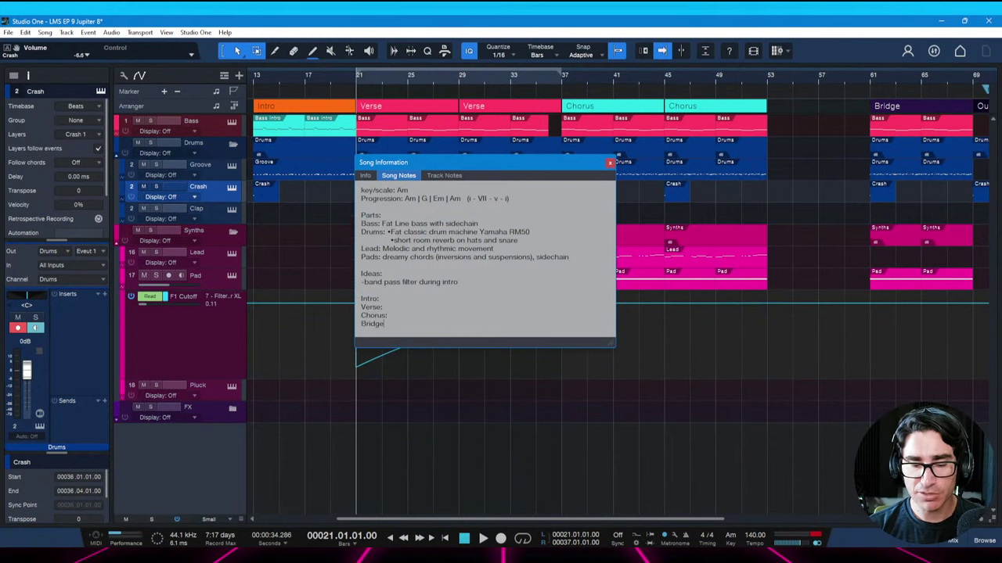
pyautogui.write('Bridge:')
pyautogui.press('Return')
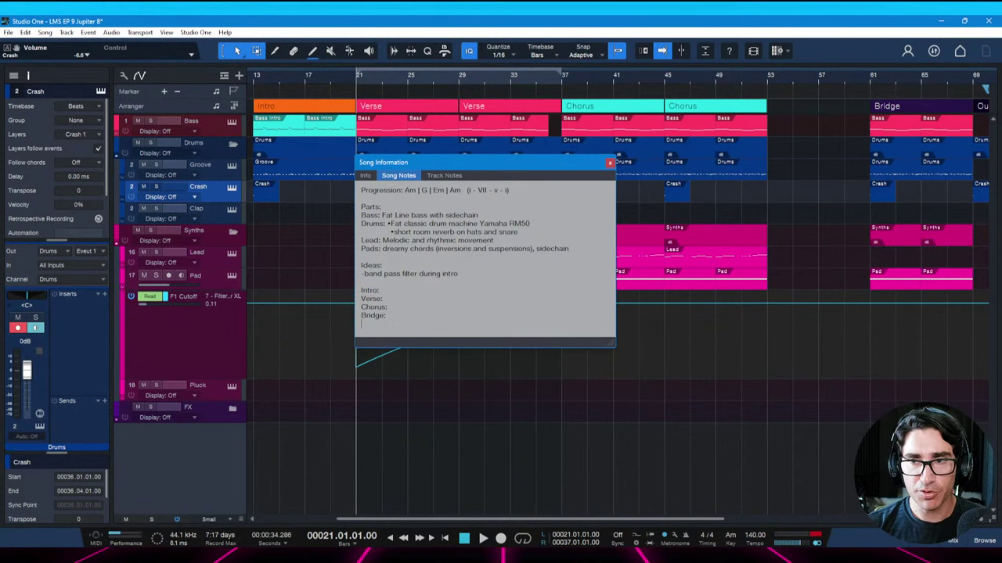
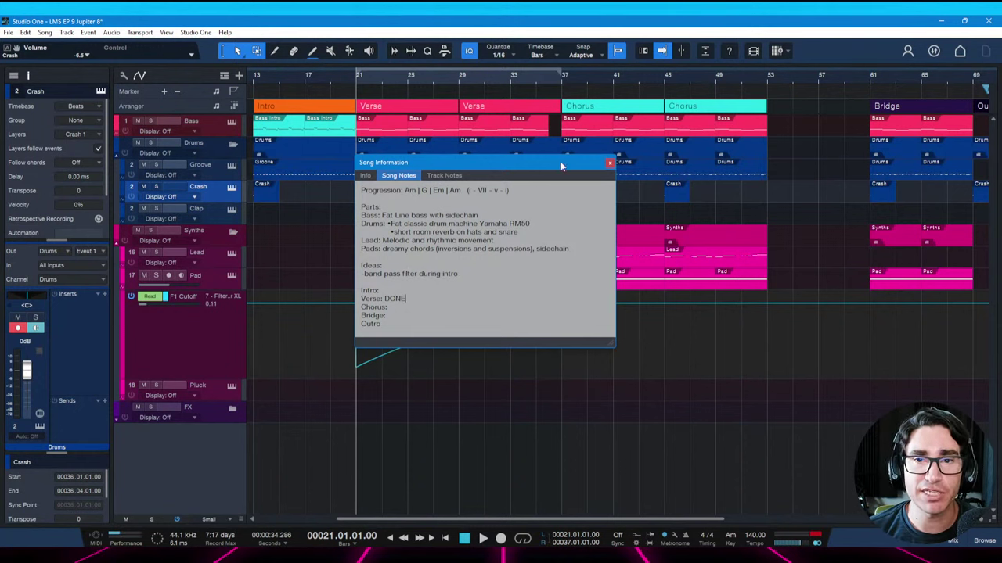
# Move the "band pass filter" idea from Ideas to the Intro line of the song notes and close them
pyautogui.moveTo(561, 161); pyautogui.dragTo(556, 157)
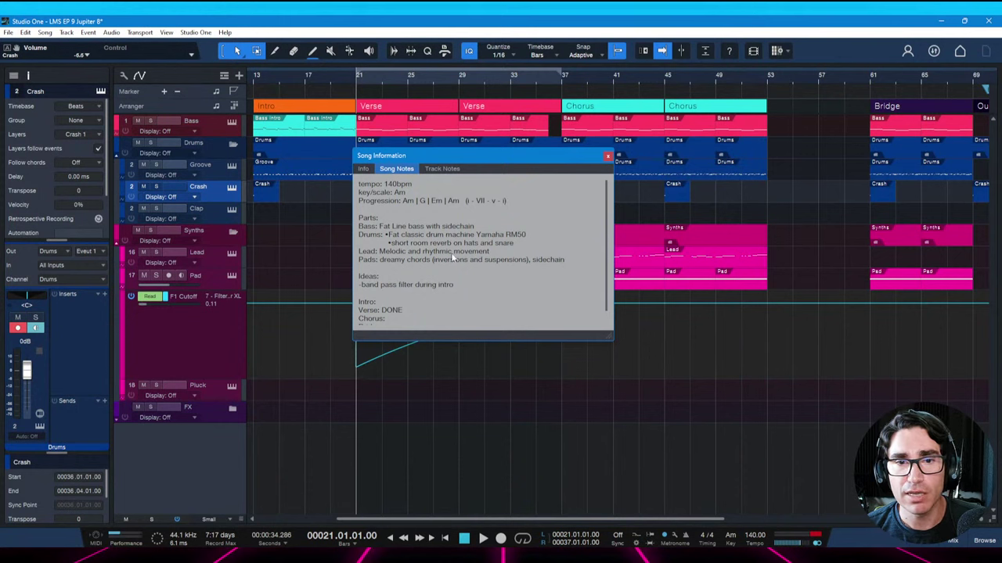
pyautogui.click(374, 301)
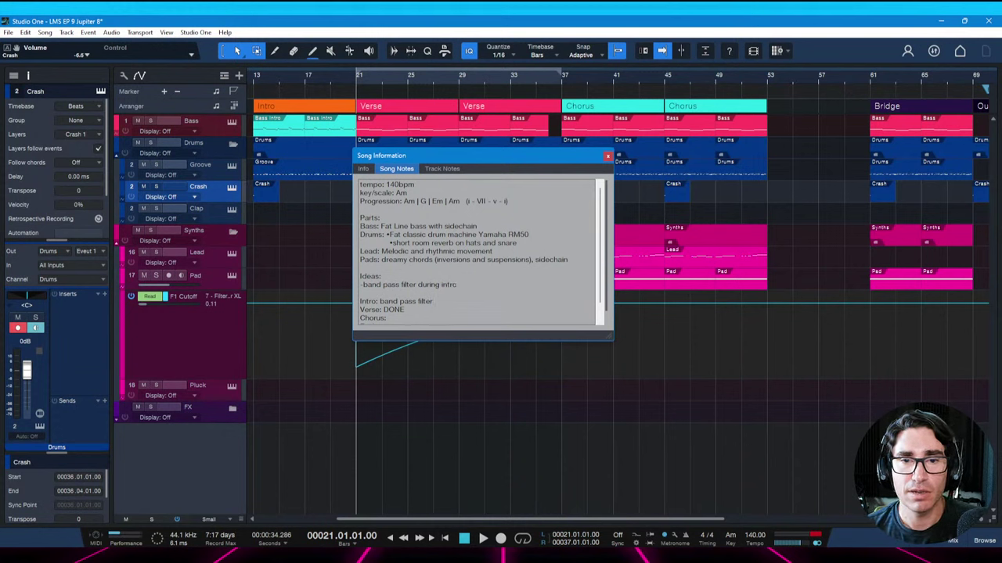
pyautogui.moveTo(458, 285); pyautogui.dragTo(358, 285)
pyautogui.press('BackSpace')
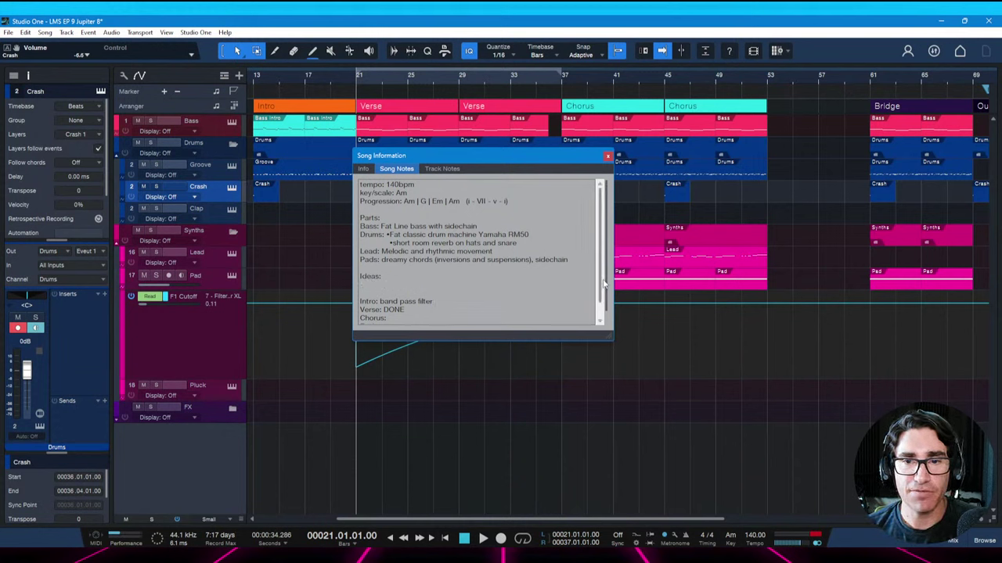
pyautogui.scroll(-1, 602, 298)
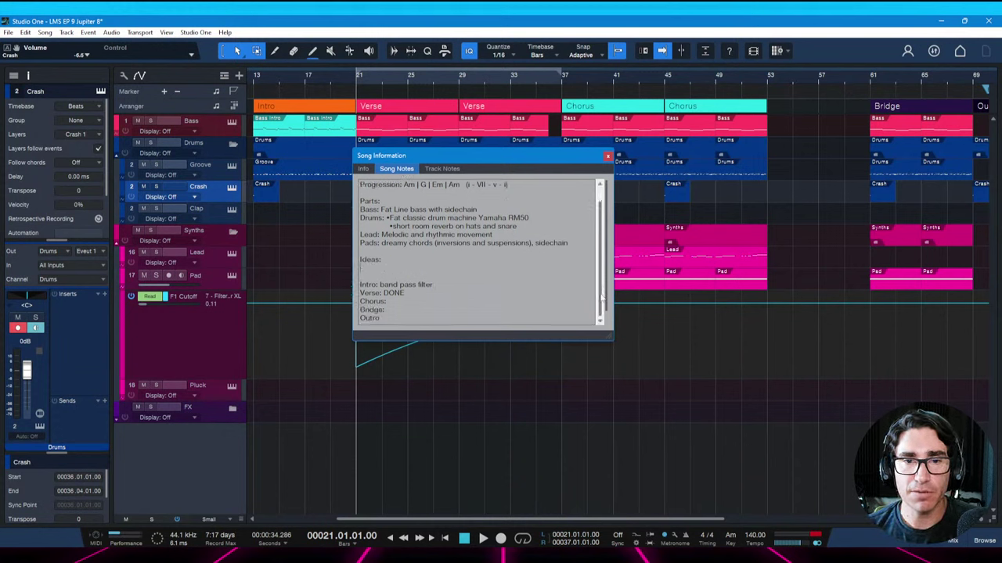
pyautogui.click(610, 160)
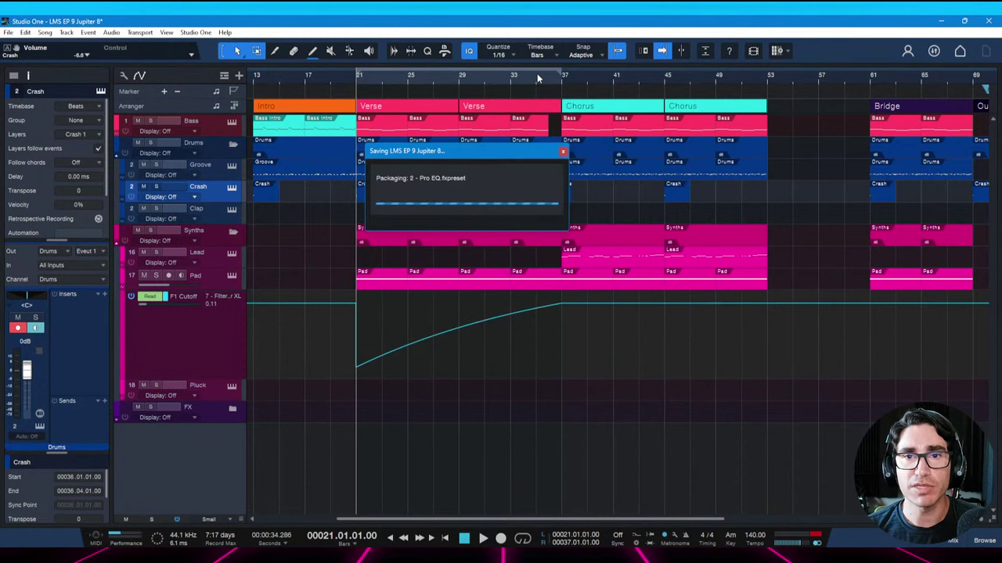
# Play the song from bar 35 through both Choruses to just before bar 53
pyautogui.click(537, 73)
pyautogui.press('space')
pyautogui.moveTo(712, 77); pyautogui.dragTo(653, 87)
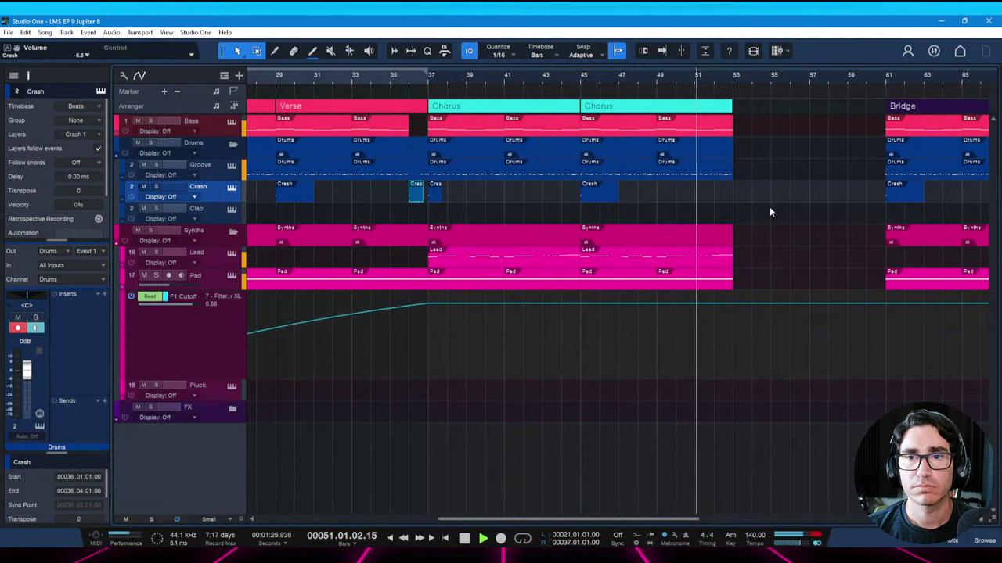
pyautogui.moveTo(773, 78); pyautogui.dragTo(770, 89)
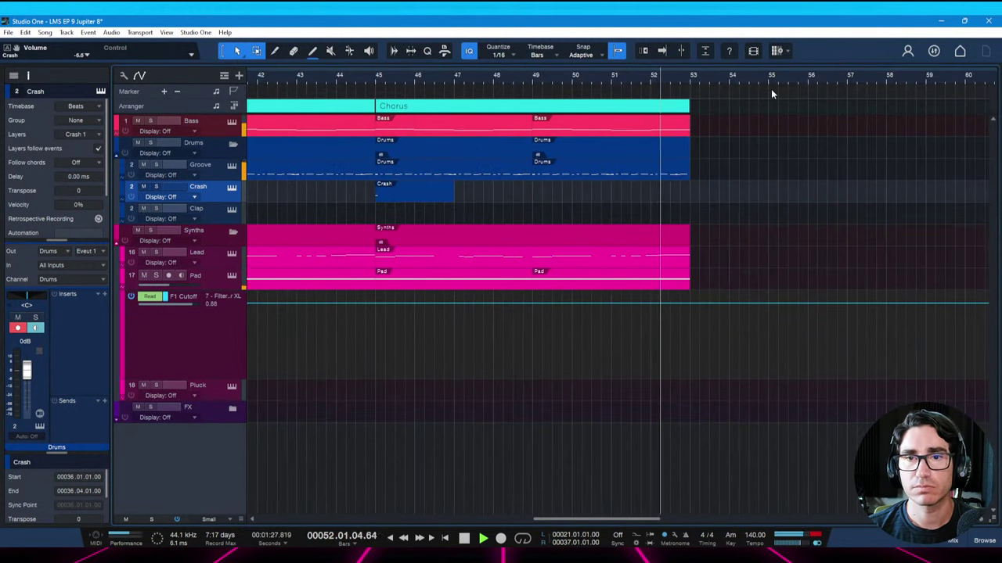
pyautogui.press('space')
pyautogui.press('f')
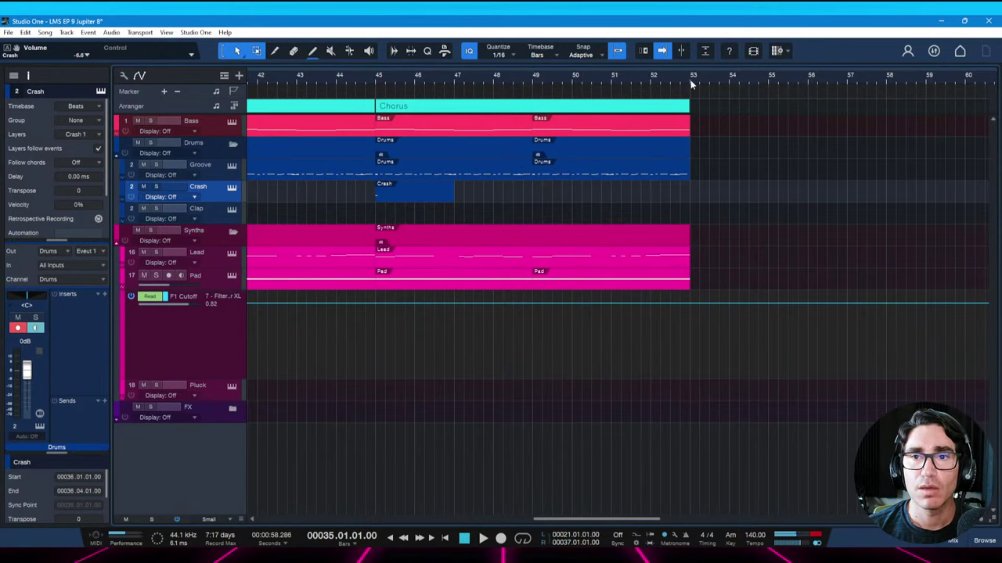
# Play the second Chorus from bar 49 into its last bar
pyautogui.moveTo(691, 80); pyautogui.dragTo(670, 69)
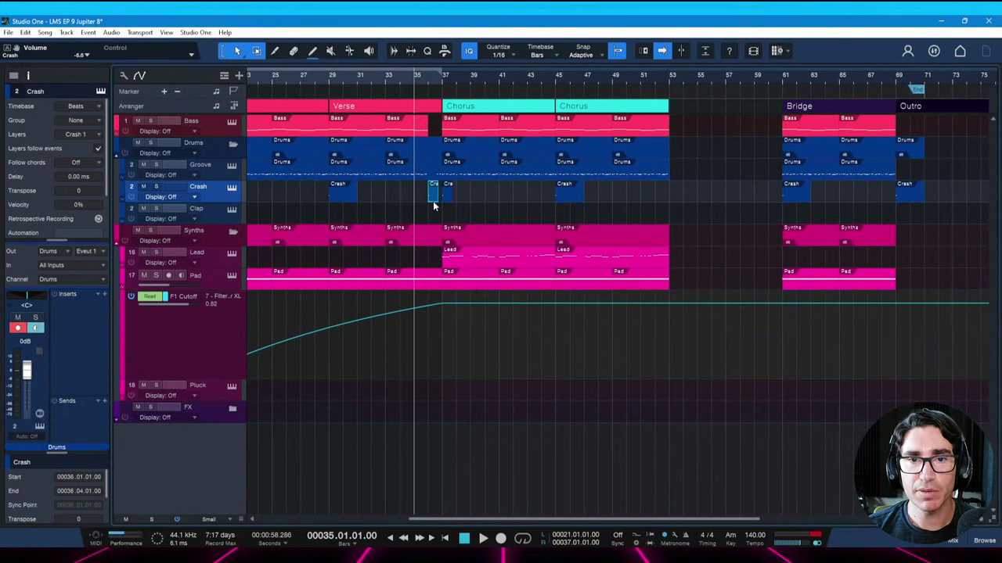
pyautogui.moveTo(699, 86); pyautogui.dragTo(672, 87)
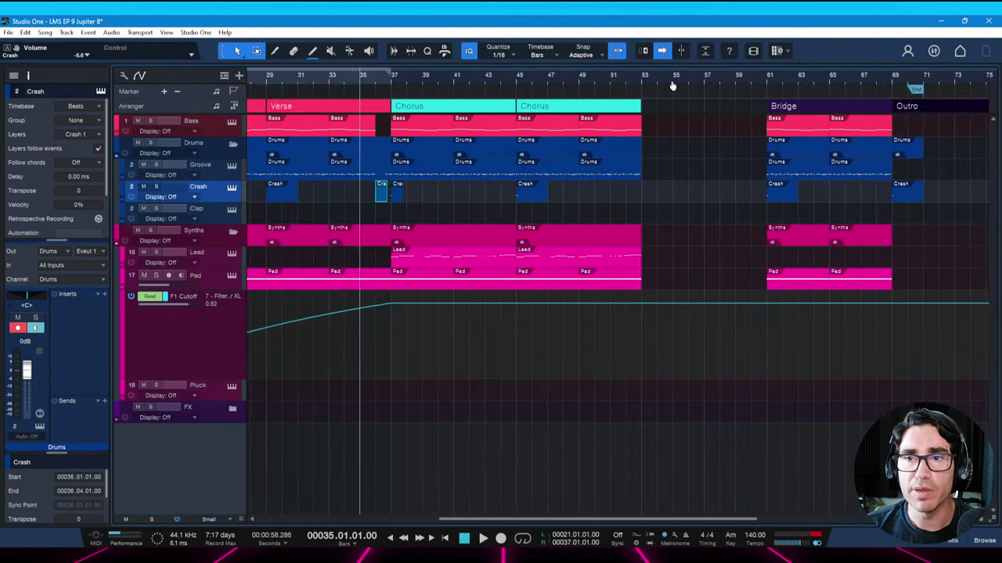
pyautogui.click(580, 80)
pyautogui.press('space')
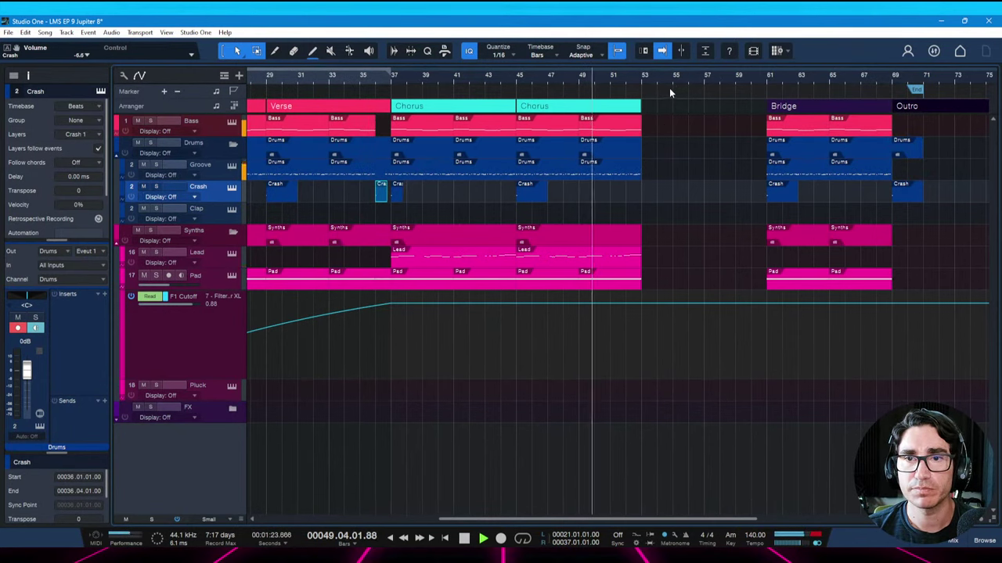
pyautogui.moveTo(670, 88); pyautogui.dragTo(669, 96)
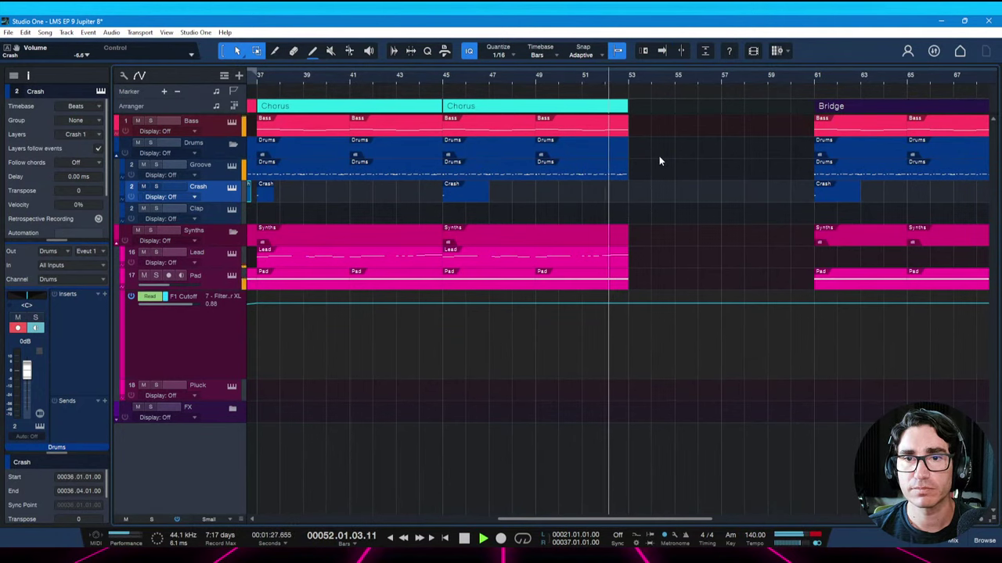
pyautogui.press('space')
# Shorten the second Chorus's last Bass event to end at 52.03.01.00 and play the Chorus ending
pyautogui.moveTo(627, 121); pyautogui.dragTo(618, 121)
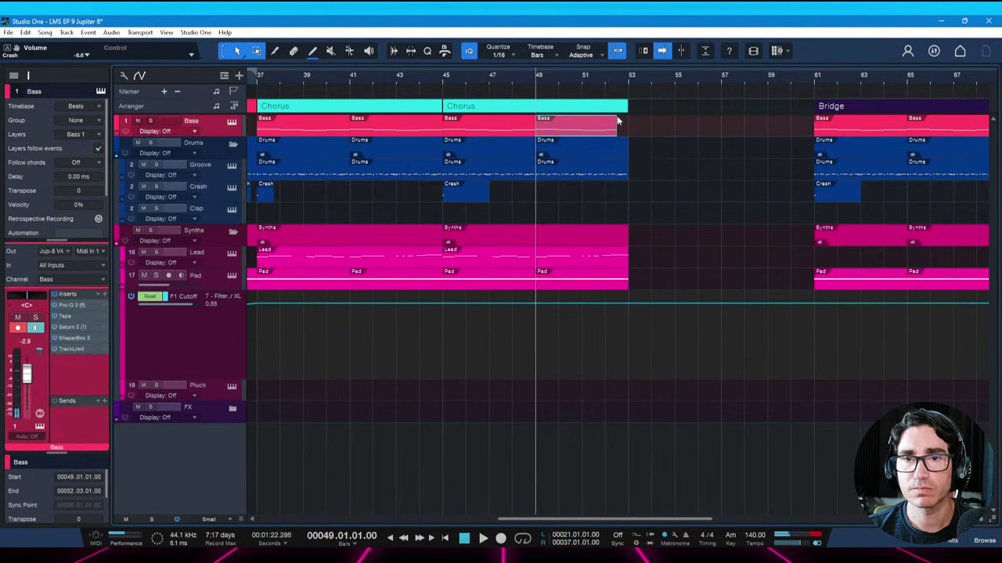
pyautogui.moveTo(616, 87); pyautogui.dragTo(607, 86)
pyautogui.press('space')
pyautogui.click(579, 86)
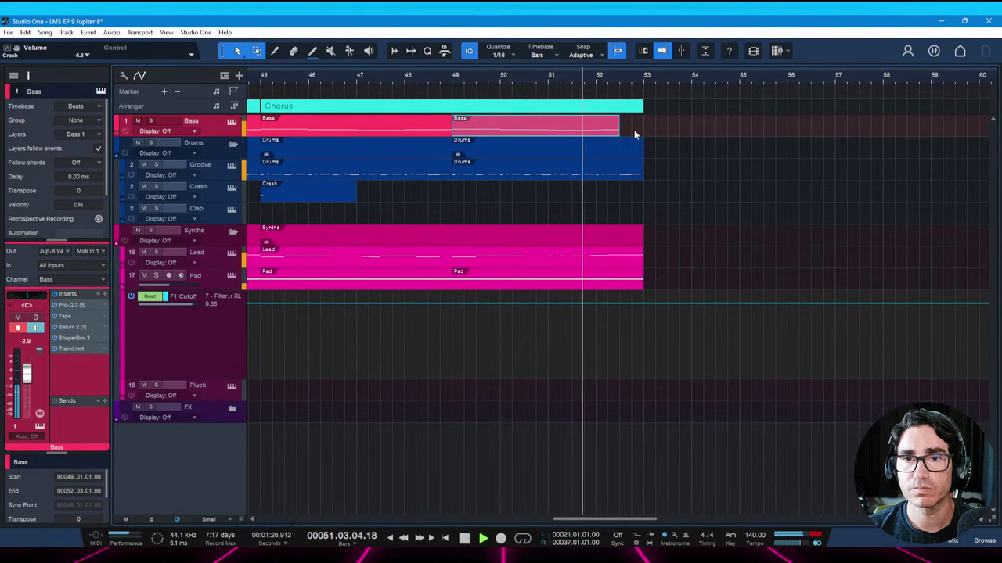
pyautogui.press('space')
pyautogui.press('space')
pyautogui.press('space')
pyautogui.press('space')
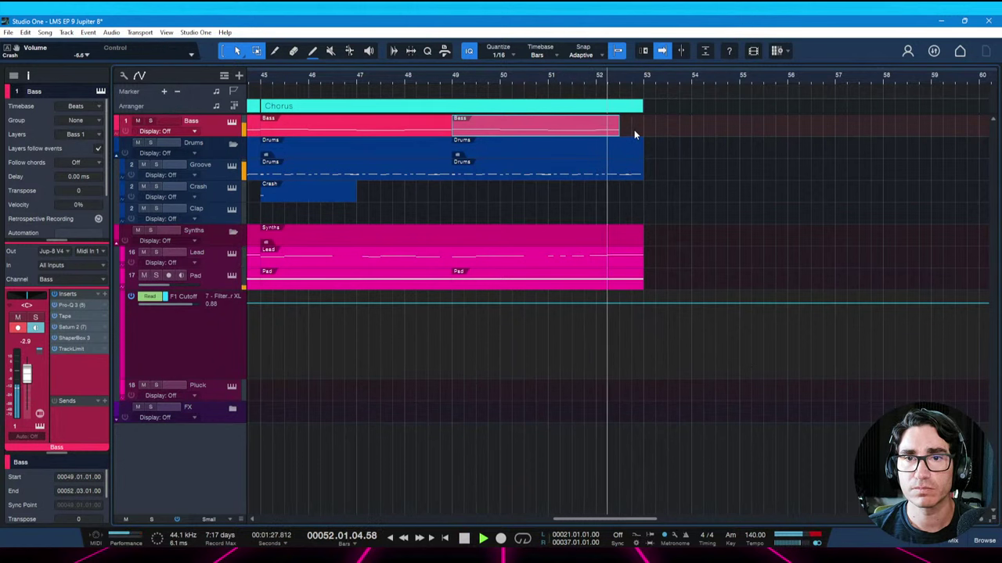
pyautogui.press('space')
# Trim the second Chorus's last Bass event to end at 52.02.01.00 and play the ending
pyautogui.moveTo(622, 127); pyautogui.dragTo(610, 131)
pyautogui.press('space')
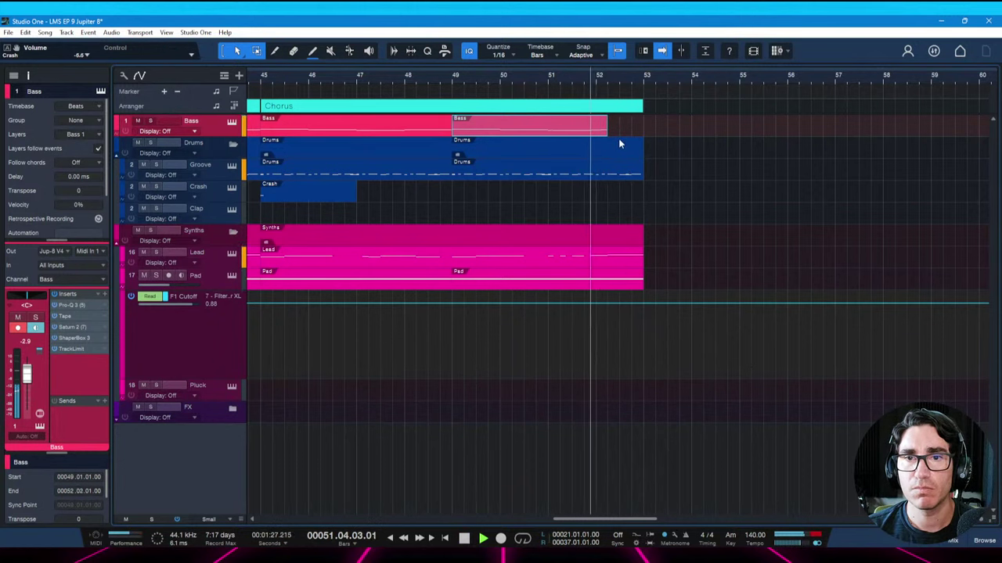
pyautogui.press('space')
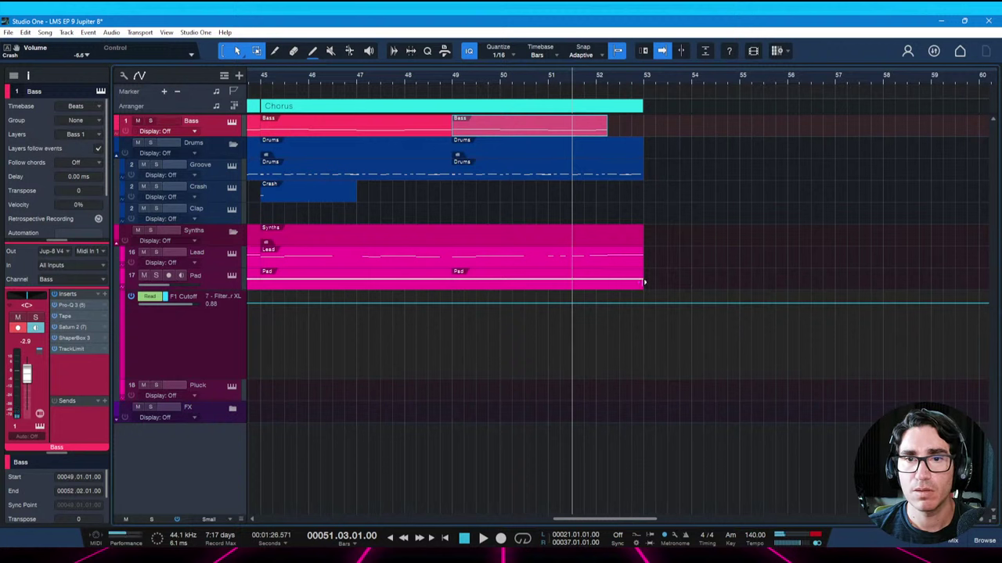
# Trim the second Chorus's last Pad event to end at 52.02.01.00 and play the ending
pyautogui.moveTo(641, 280); pyautogui.dragTo(607, 288)
pyautogui.press('space')
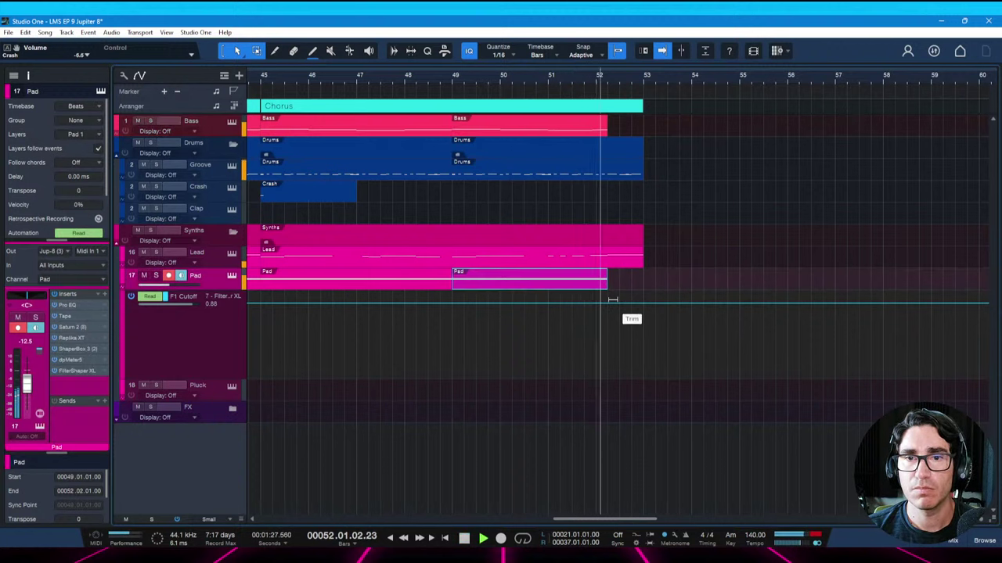
pyautogui.press('space')
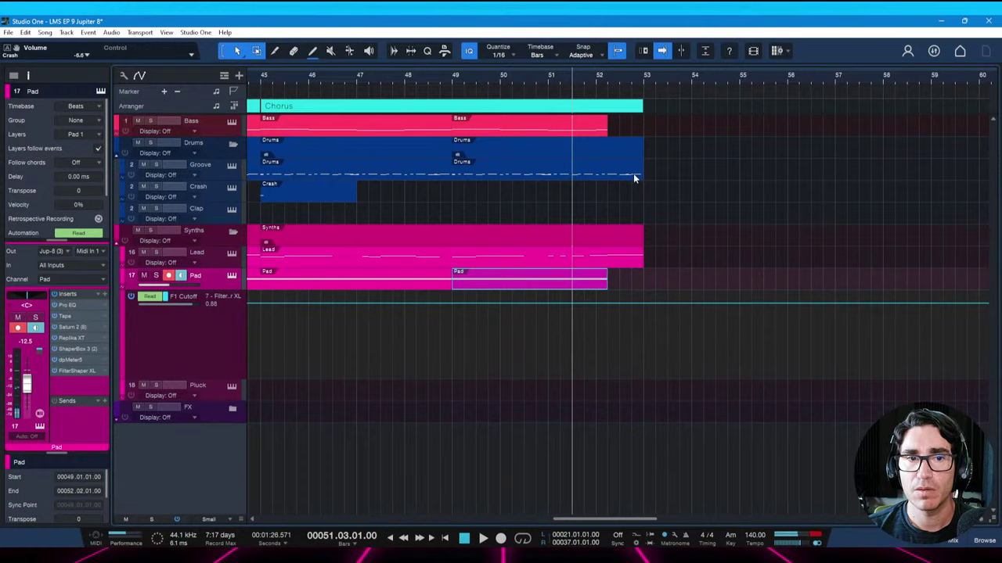
# Open the Groove event starting at bar 49 and delete every drum note after the snare at 52.02.01
pyautogui.doubleClick(633, 178)
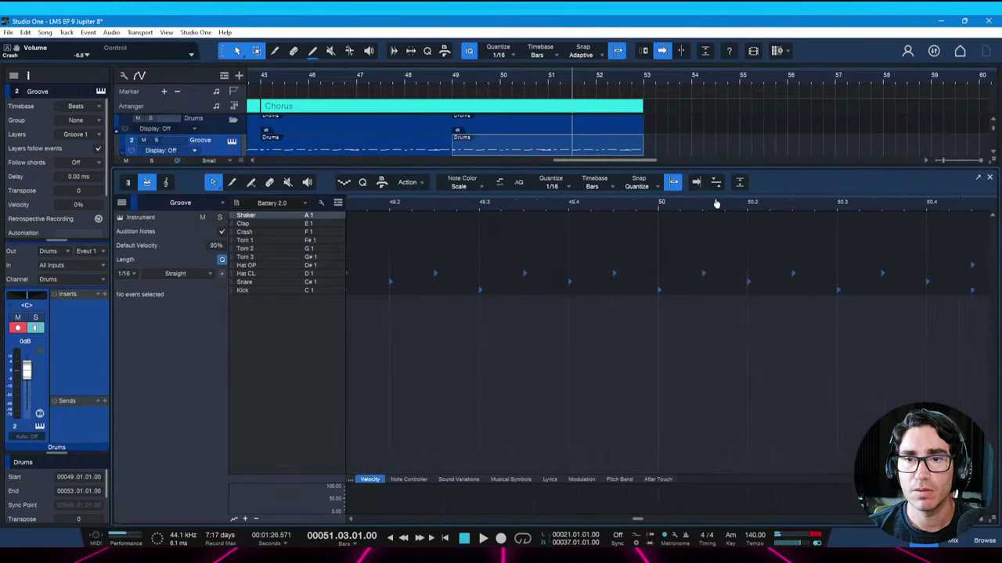
pyautogui.scroll(-5, 678, 269)
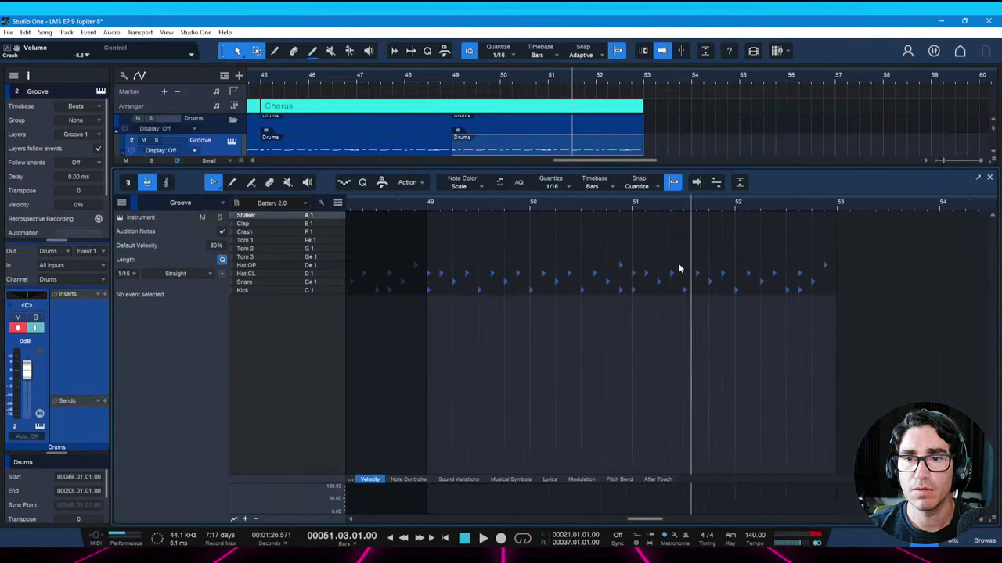
pyautogui.hscroll(3, 677, 268)
pyautogui.click(548, 202)
pyautogui.press('space')
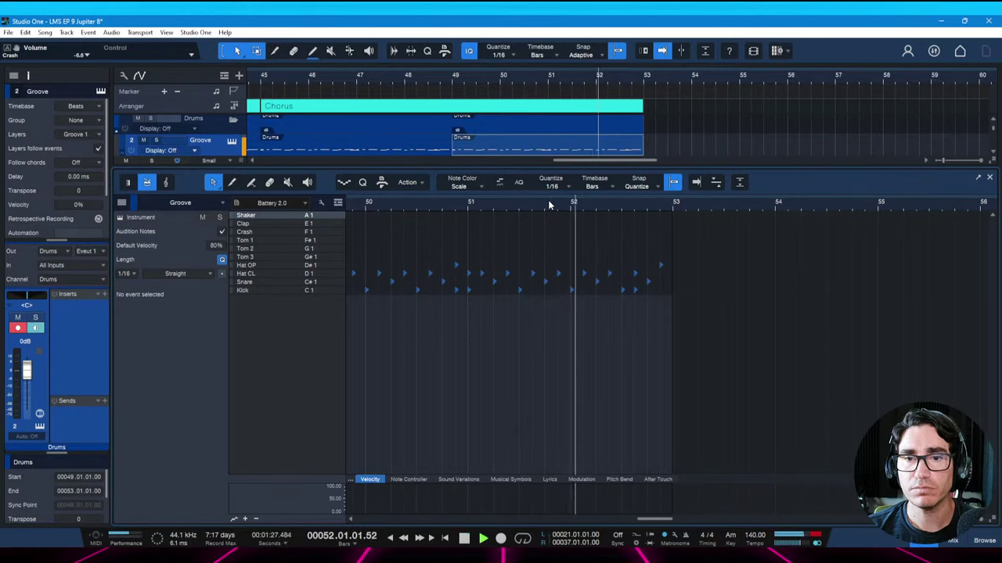
pyautogui.press('space')
pyautogui.moveTo(620, 238); pyautogui.dragTo(666, 294)
pyautogui.press('Delete')
pyautogui.press('space')
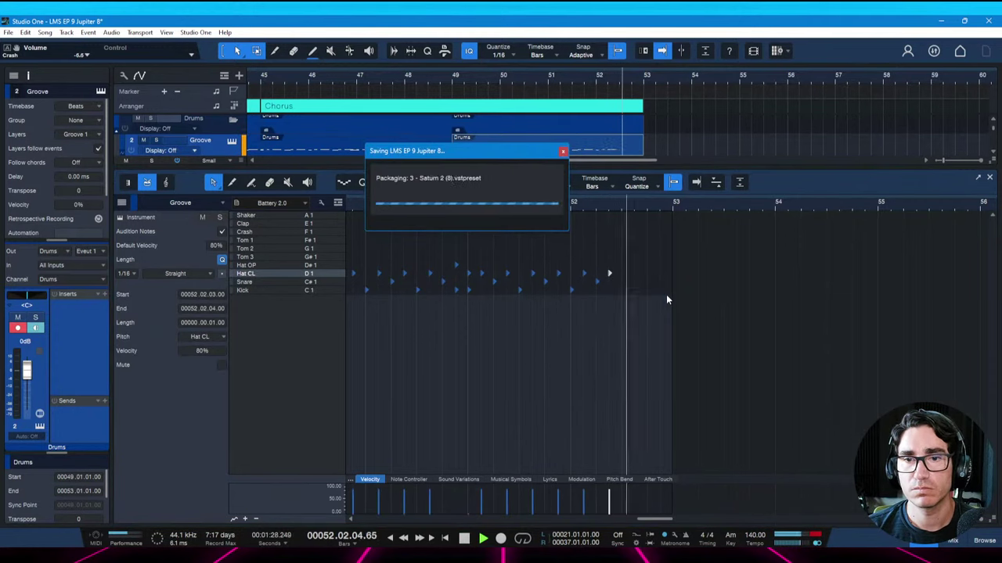
pyautogui.press('space')
pyautogui.press('Delete')
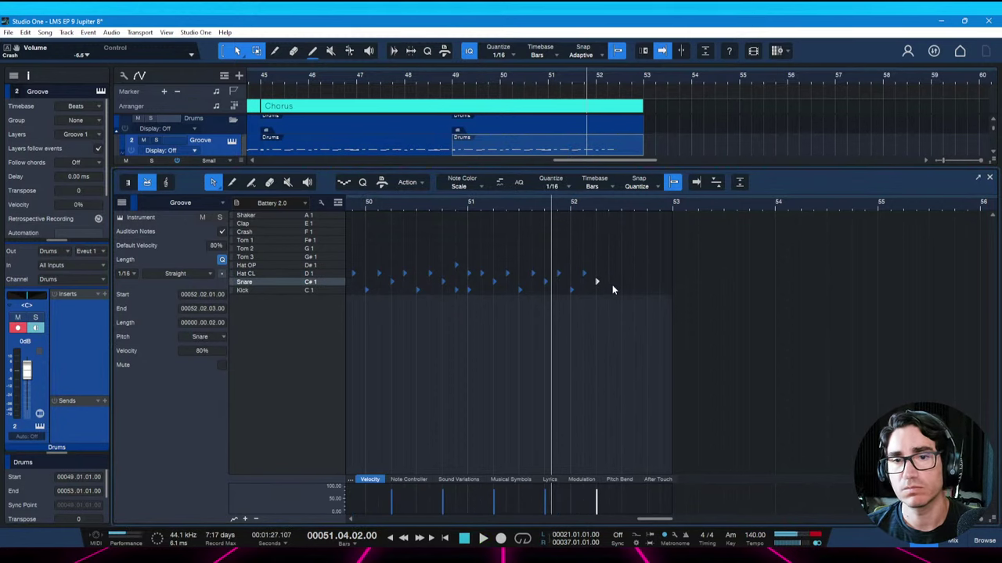
# Play the emptied drum break from 51.04.02 and add a snare hit at 52.03.02
pyautogui.press('space')
pyautogui.press('space')
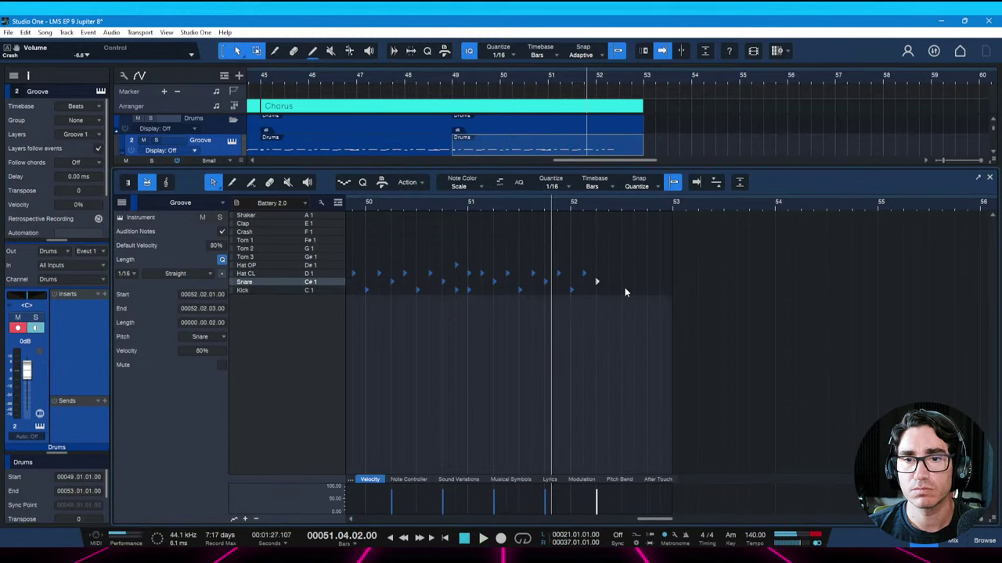
pyautogui.press('space')
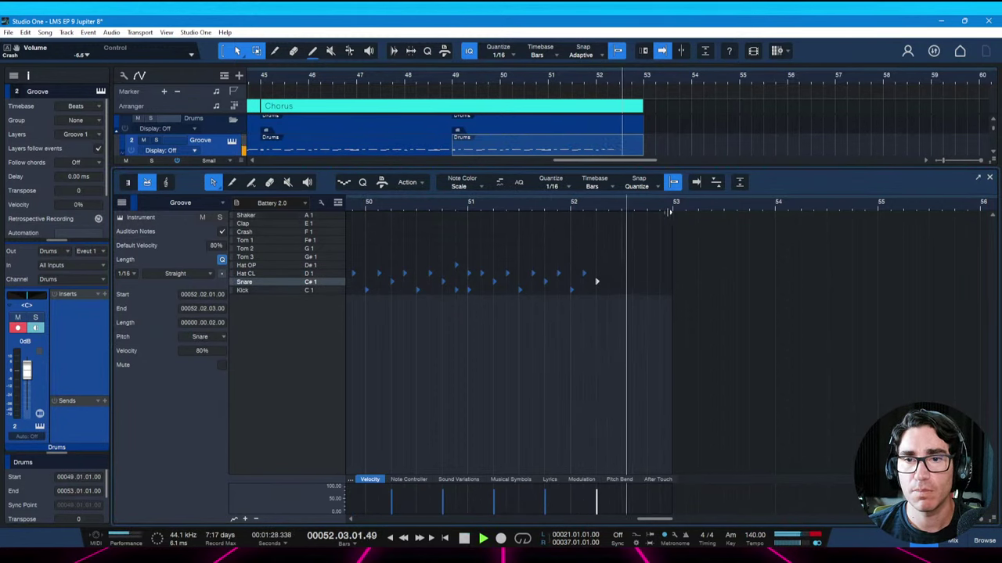
pyautogui.press('space')
pyautogui.moveTo(660, 204); pyautogui.dragTo(655, 220)
pyautogui.press('space')
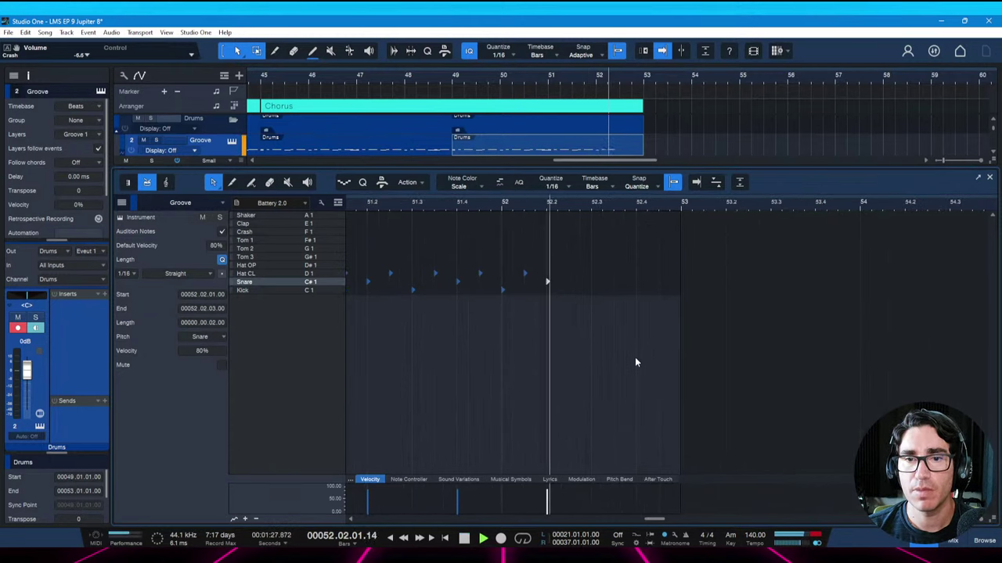
pyautogui.press('space')
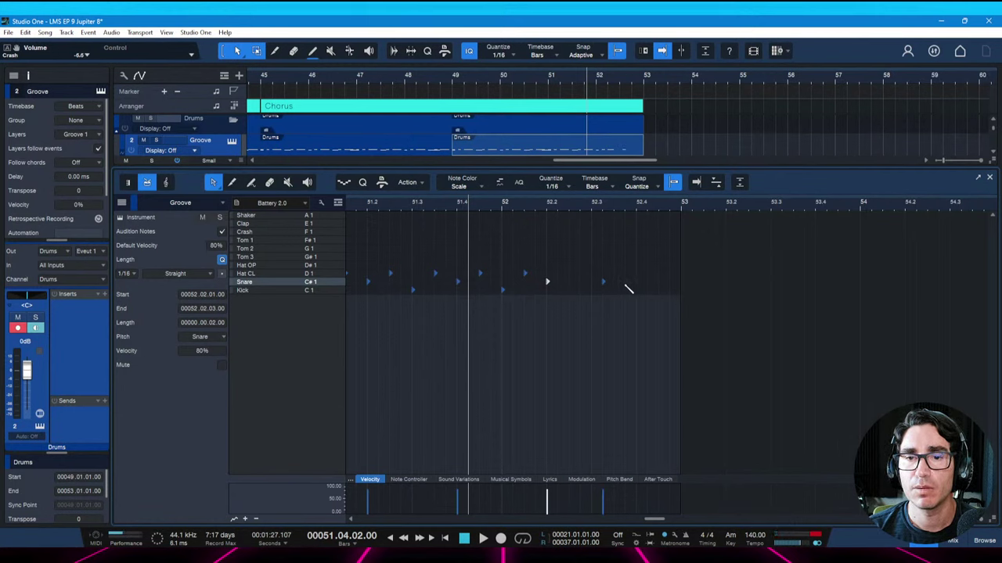
# Try a snare hit at 52.04.01, delete it and place one at 52.03.04 instead, playing the fill
pyautogui.press('space')
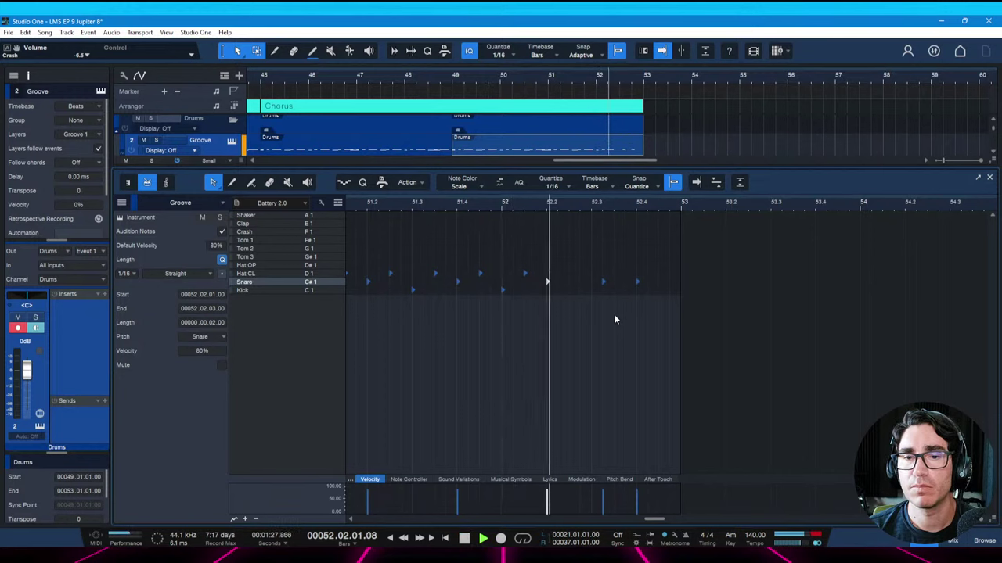
pyautogui.press('space')
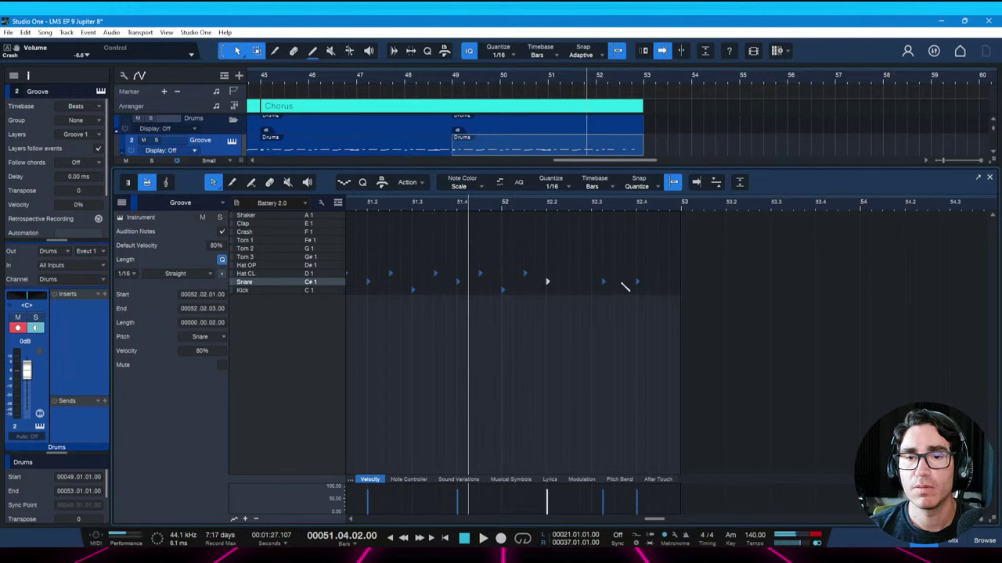
pyautogui.click(638, 285)
pyautogui.press('Delete')
pyautogui.press('space')
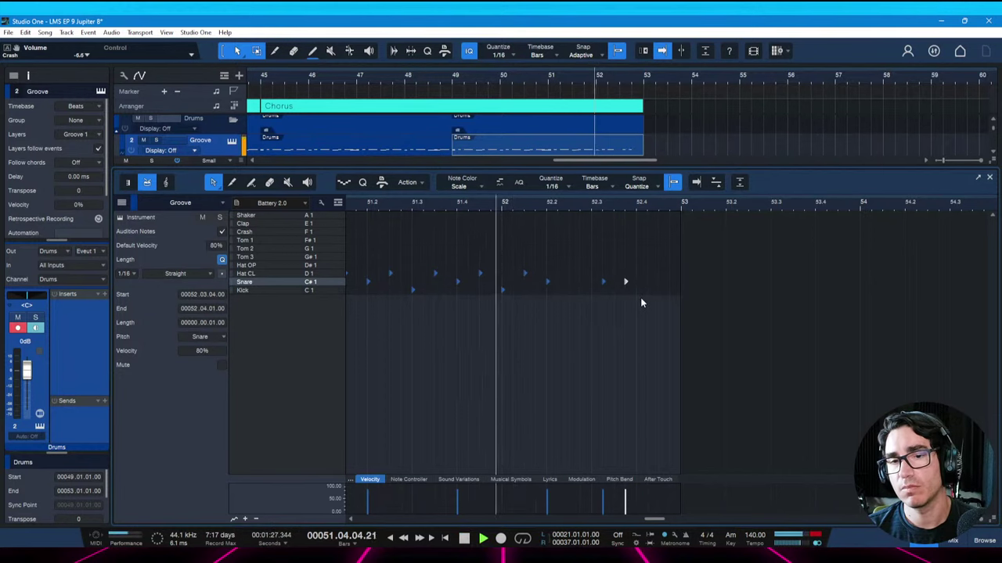
pyautogui.press('space')
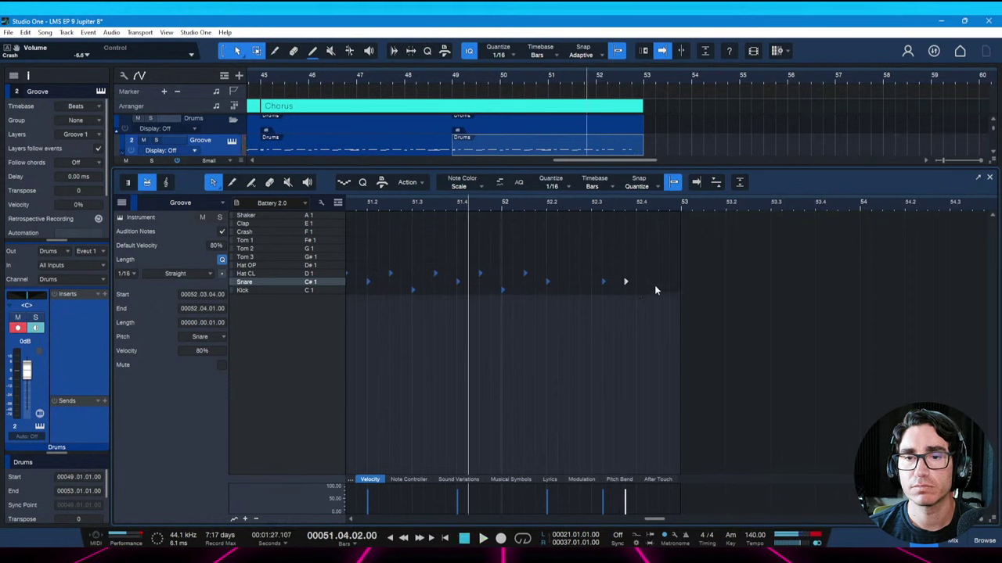
# Replace the trial snare hit at 52.04.03 with one at 52.04.02 and replay the fill
pyautogui.press('space')
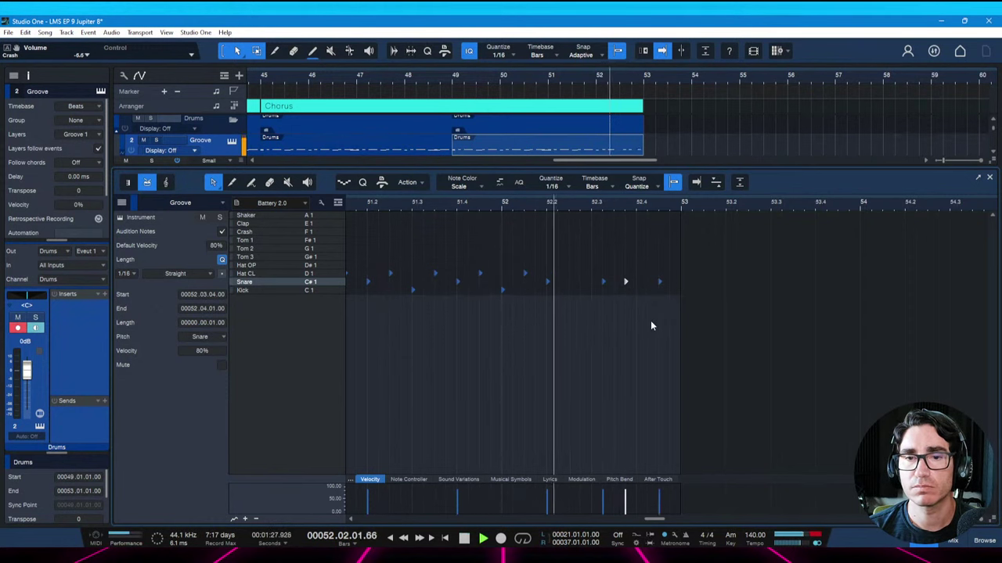
pyautogui.press('space')
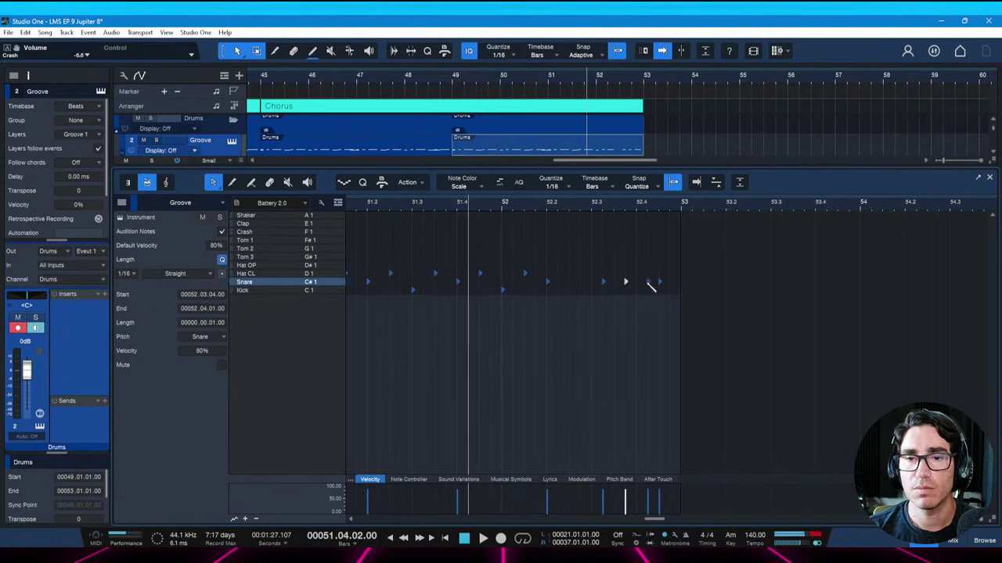
pyautogui.hotkey('ctrl', 'z')
pyautogui.press('space')
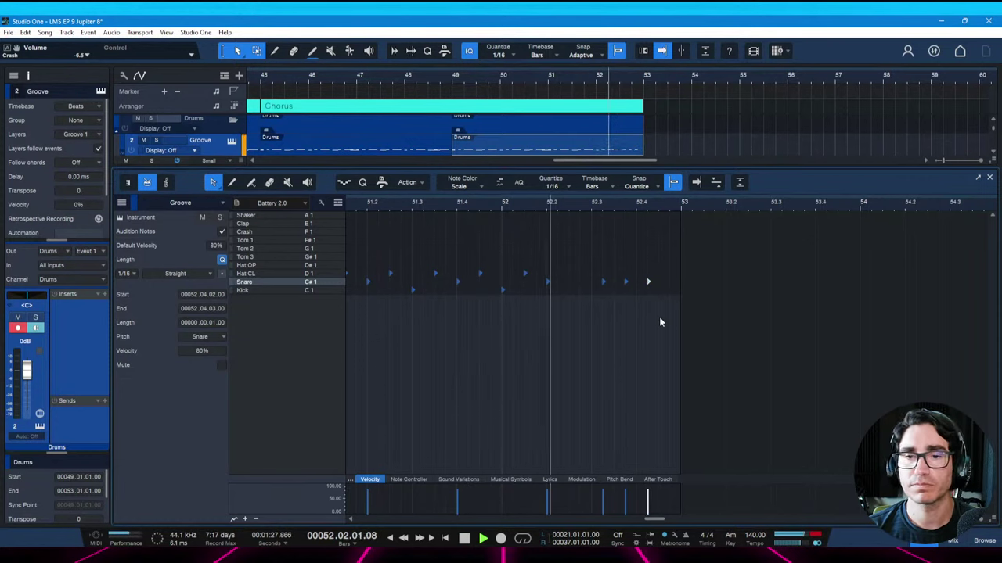
pyautogui.press('space')
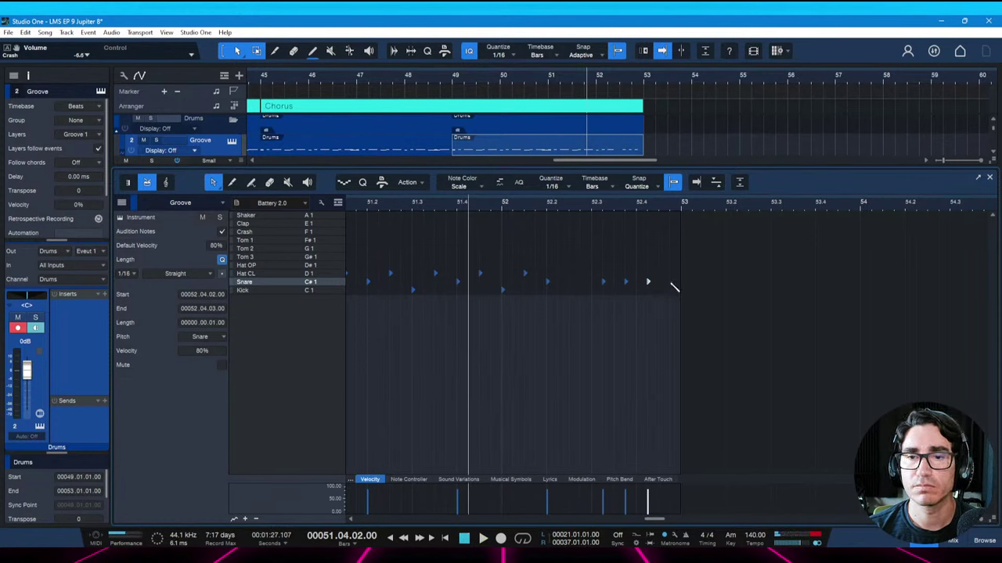
pyautogui.press('space')
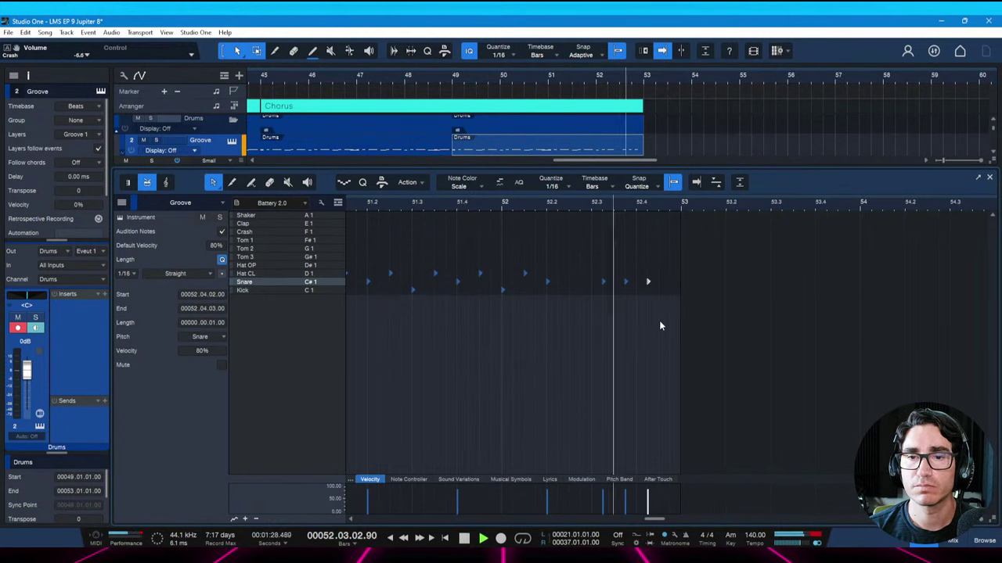
pyautogui.press('space')
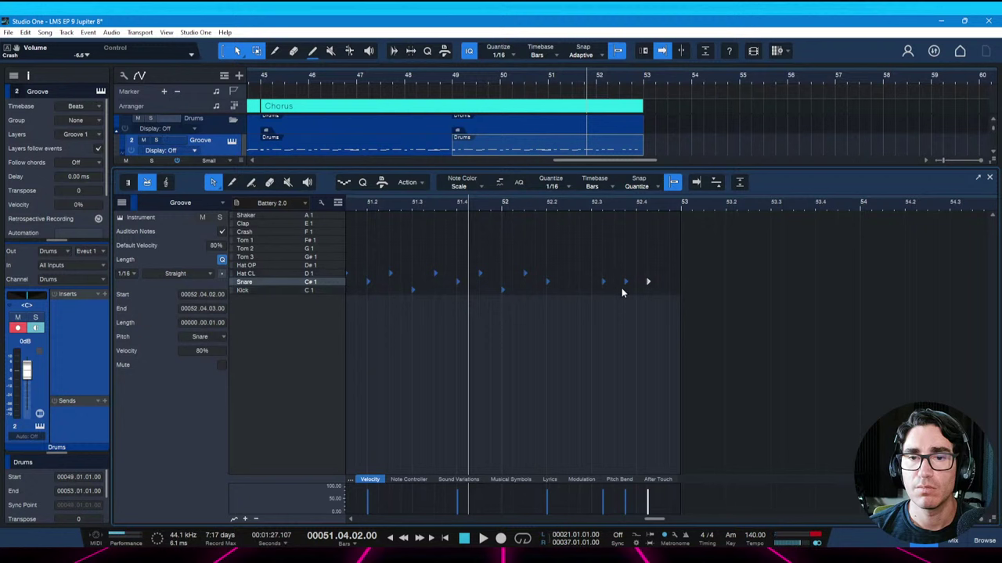
pyautogui.press('space')
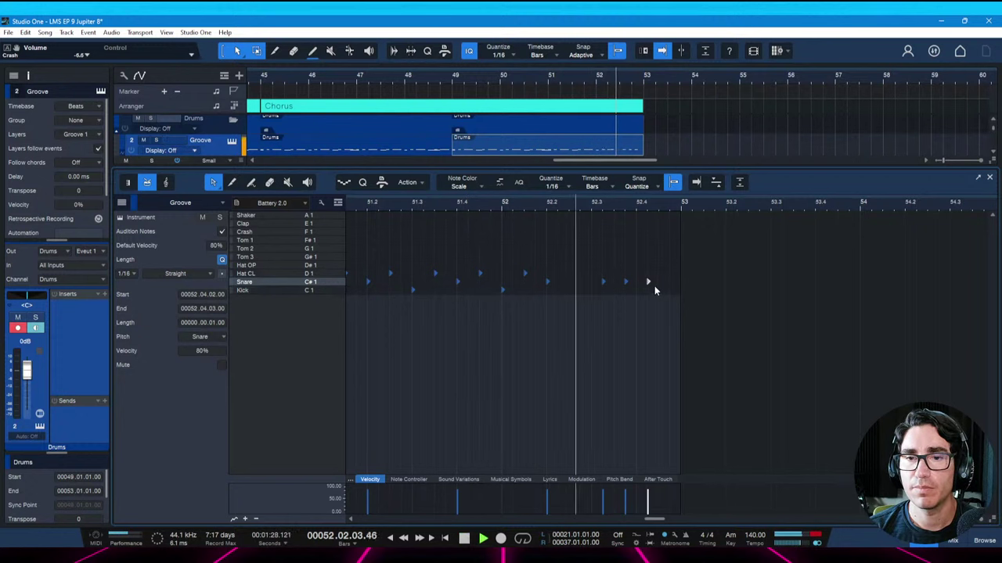
# Complete the fill with 1/16 snare hits from 52.04.01 through 52.04.04 and play it
pyautogui.click(656, 283)
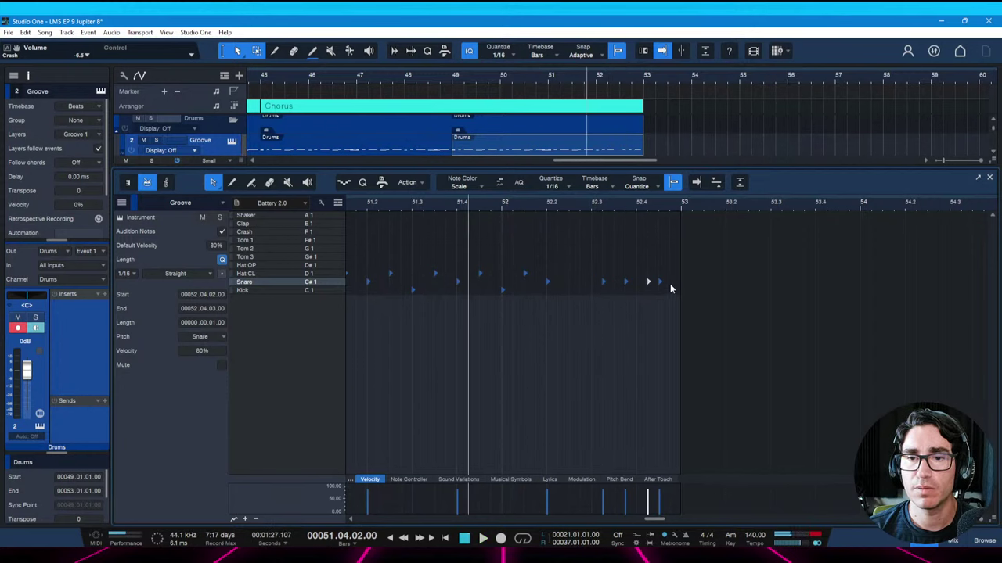
pyautogui.moveTo(635, 264); pyautogui.dragTo(665, 290)
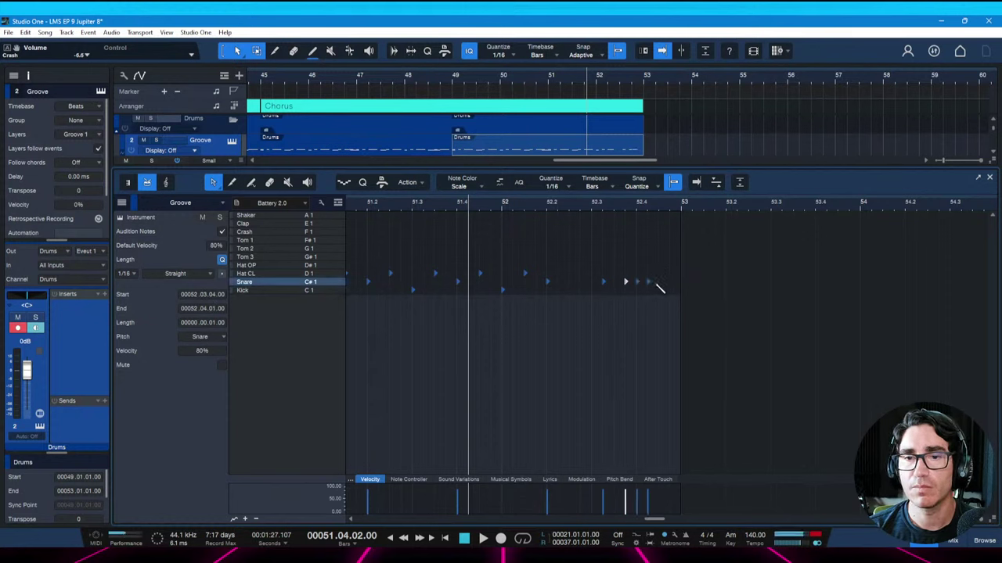
pyautogui.click(671, 282)
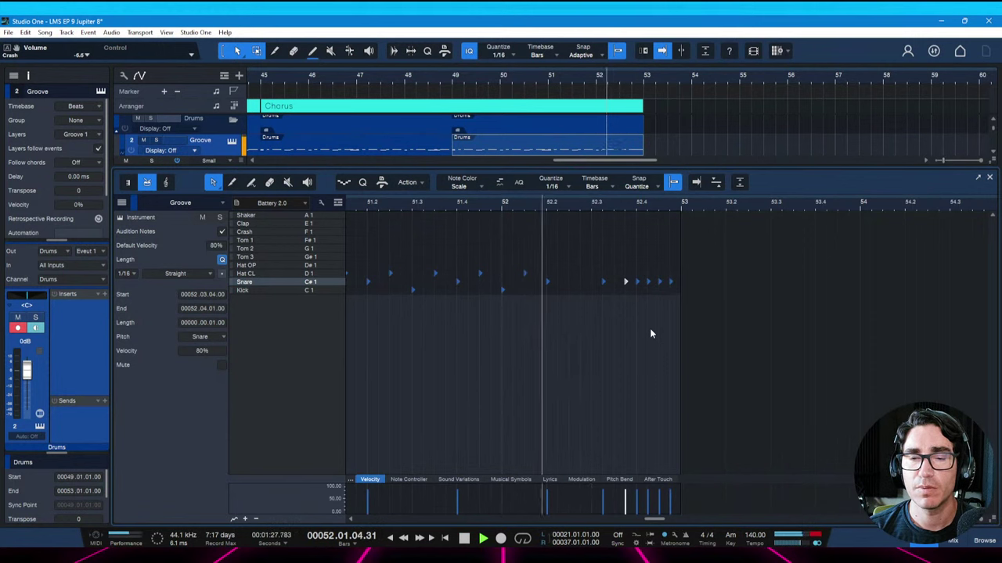
pyautogui.press('space')
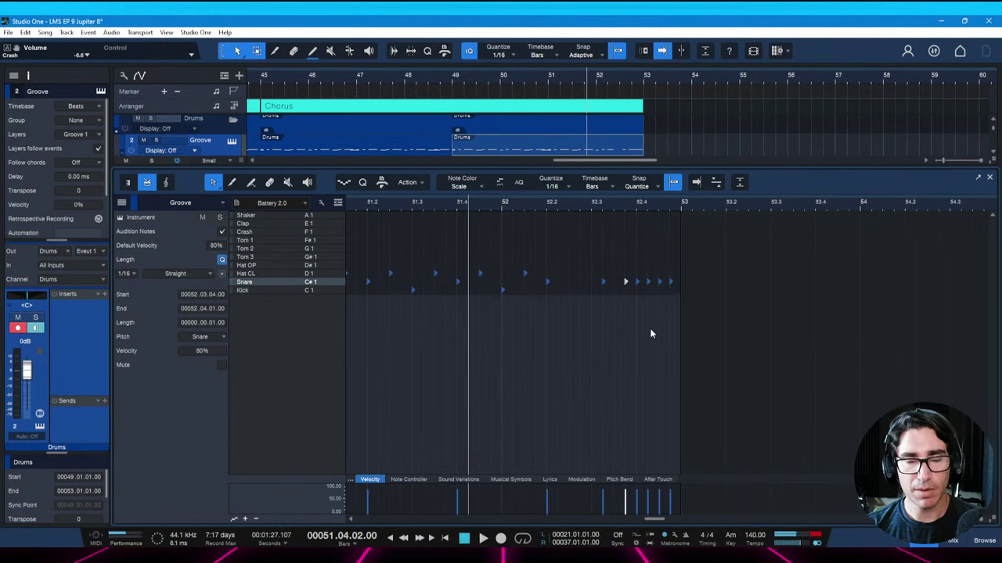
# Save the song and move the Bridge and Outro sections forward so the Bridge starts at bar 53
pyautogui.press('F2')
pyautogui.moveTo(667, 78); pyautogui.dragTo(611, 61)
pyautogui.hotkey('ctrl', 's')
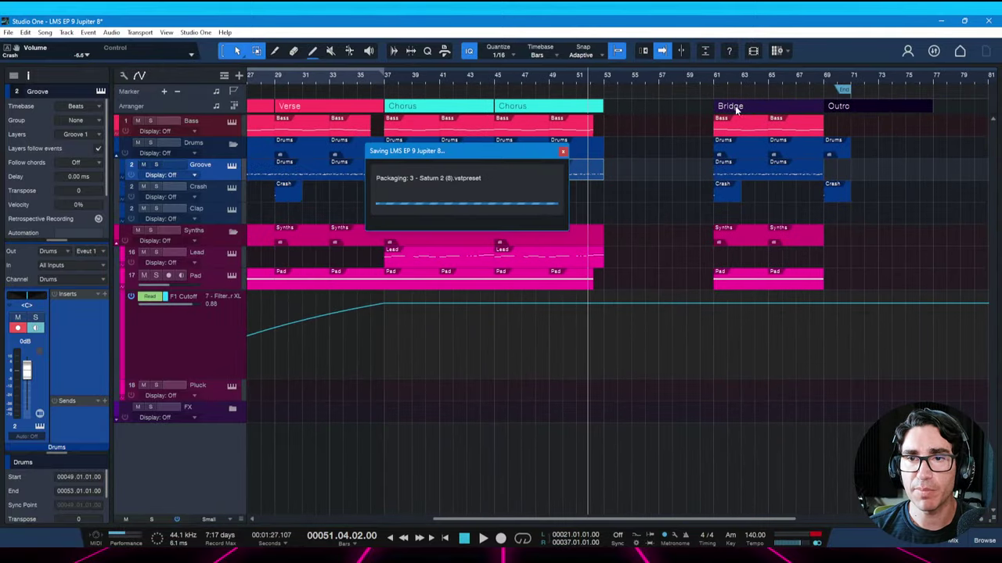
pyautogui.click(734, 106)
pyautogui.moveTo(835, 112); pyautogui.dragTo(629, 108)
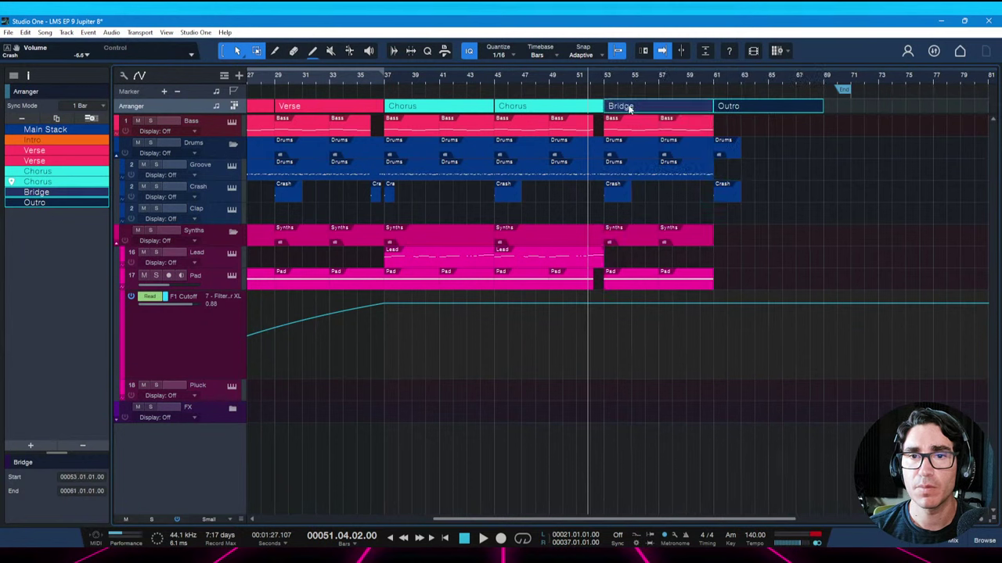
# Play the transition from the second Chorus into the Bridge from 48.02.01 and again from 51.02.01
pyautogui.click(537, 82)
pyautogui.press('space')
pyautogui.scroll(2, 695, 86)
pyautogui.scroll(-1, 694, 90)
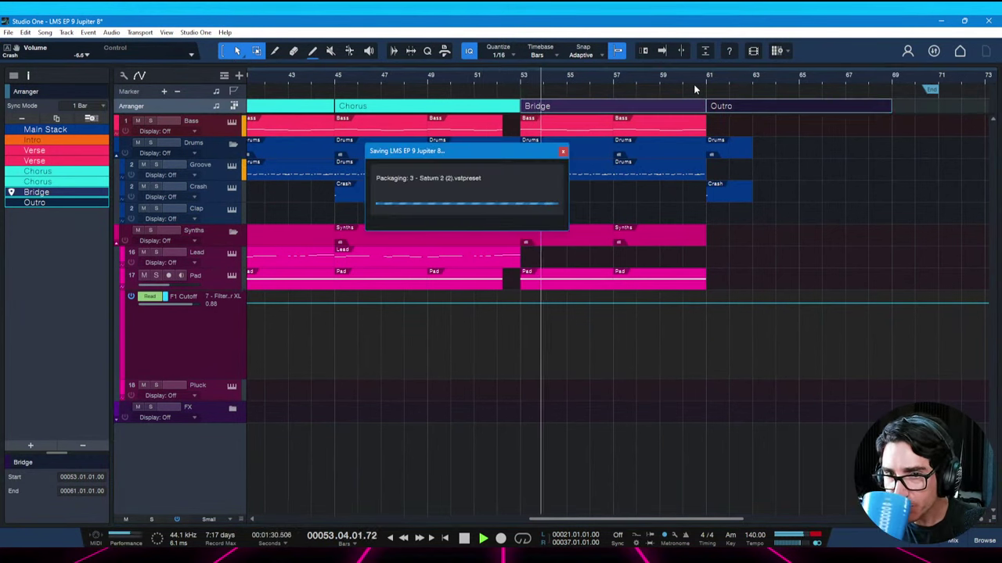
pyautogui.press('space')
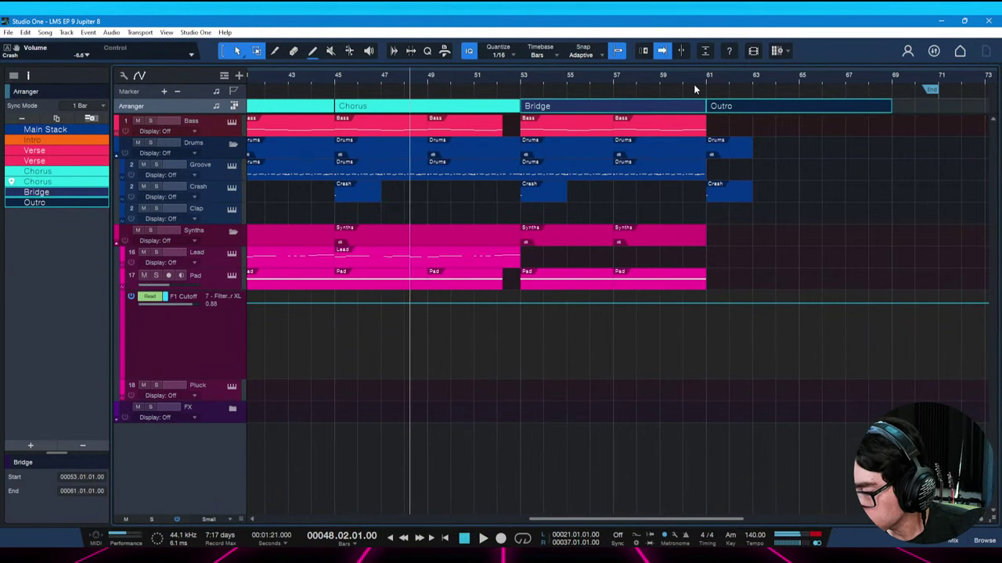
pyautogui.click(481, 79)
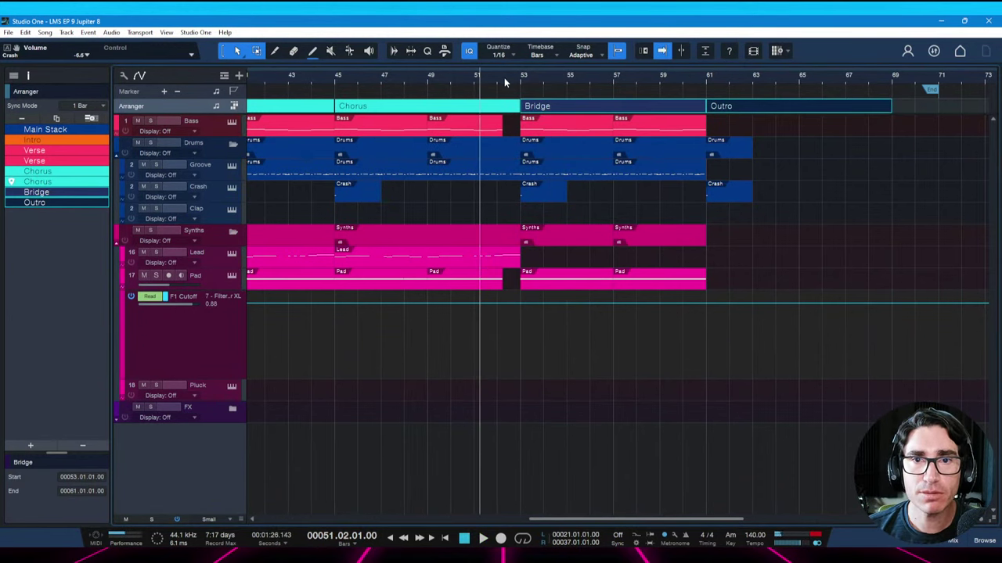
pyautogui.scroll(3, 516, 89)
pyautogui.press('space')
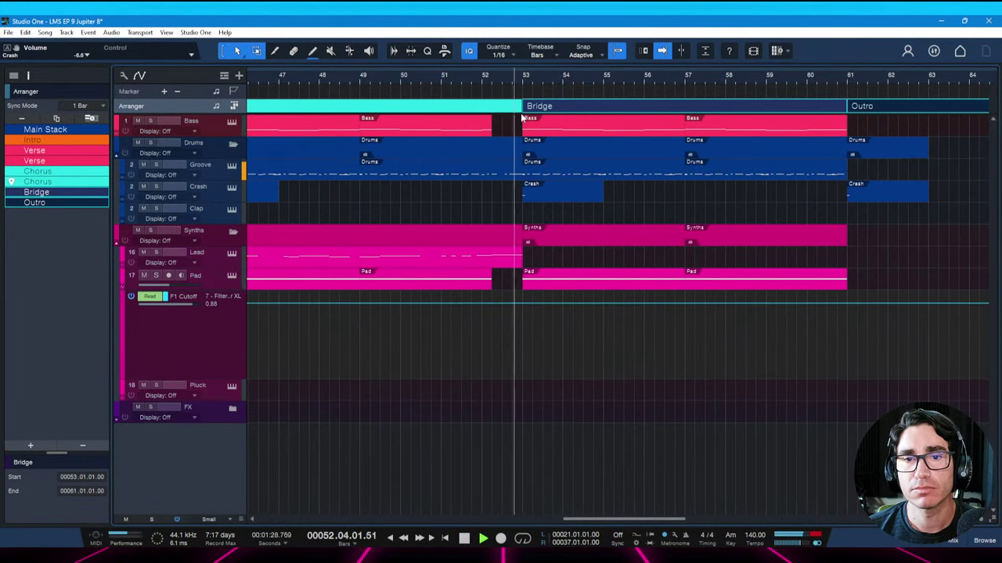
pyautogui.press('space')
pyautogui.scroll(6, 536, 82)
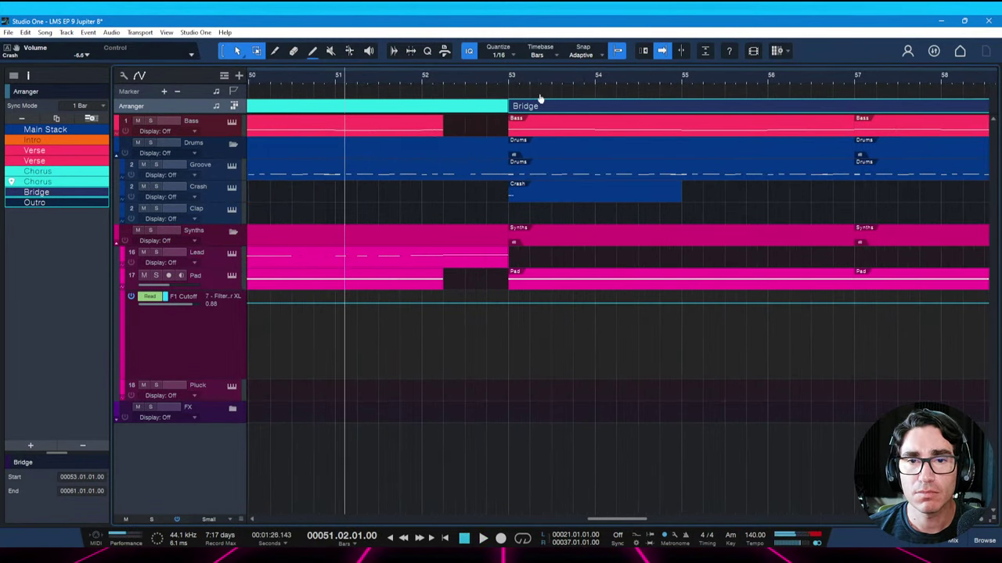
# Check the Groove events on both sides of bar 53 and play the transition from 52.02.01
pyautogui.click(517, 166)
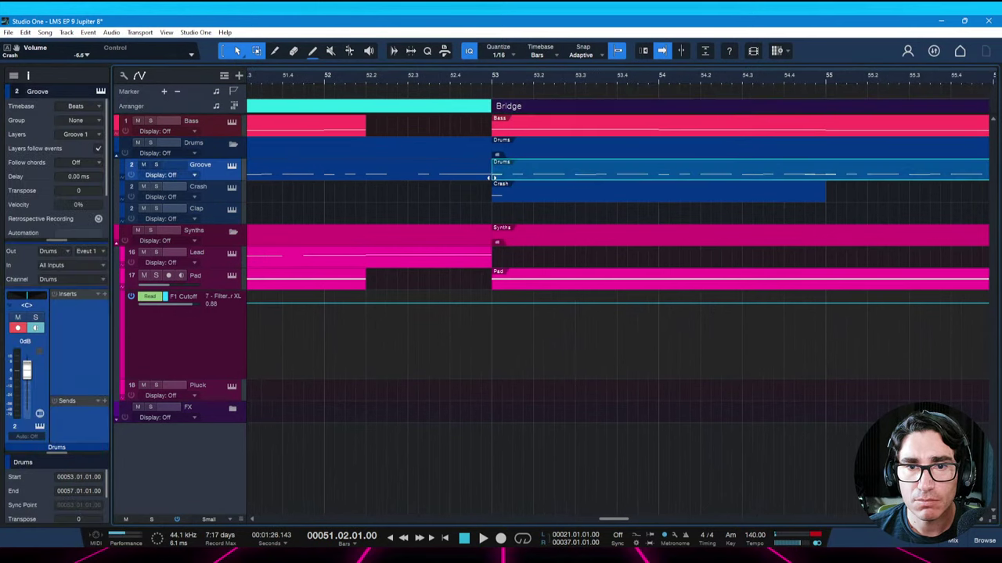
pyautogui.click(478, 177)
pyautogui.moveTo(491, 173)
pyautogui.mouseDown()
pyautogui.moveTo(481, 172)
pyautogui.moveTo(495, 173)
pyautogui.mouseUp()
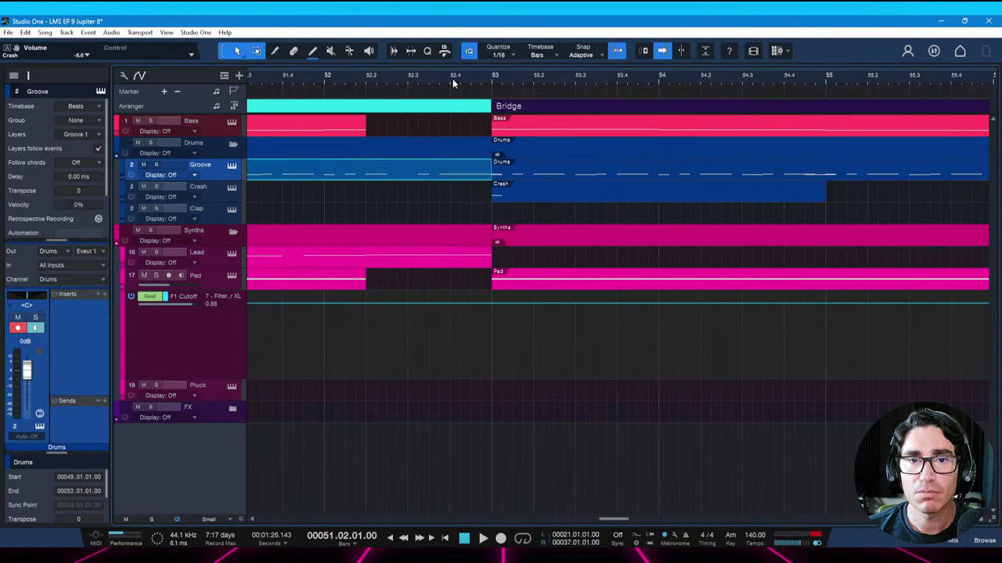
pyautogui.press('space')
pyautogui.press('space')
pyautogui.click(366, 79)
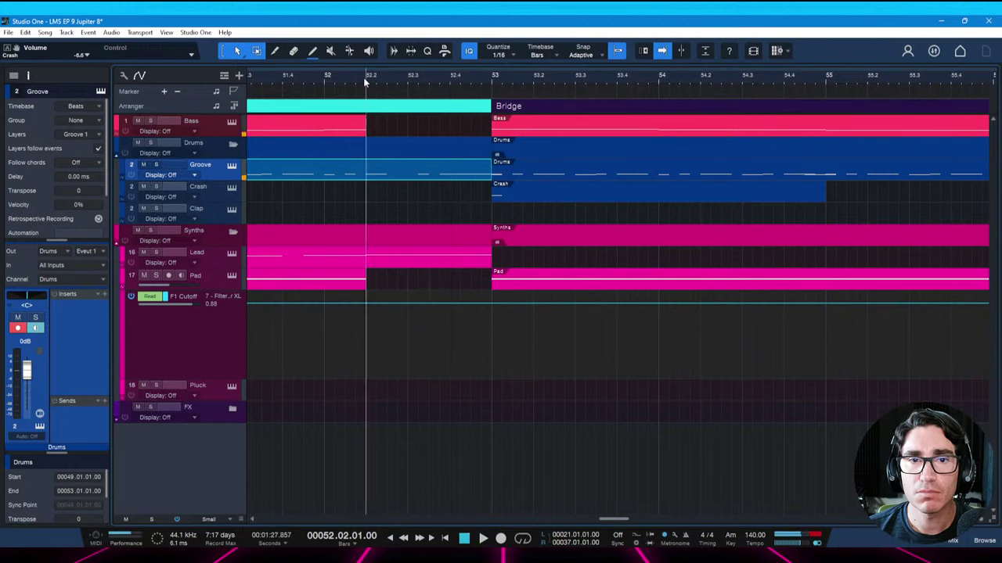
pyautogui.press('space')
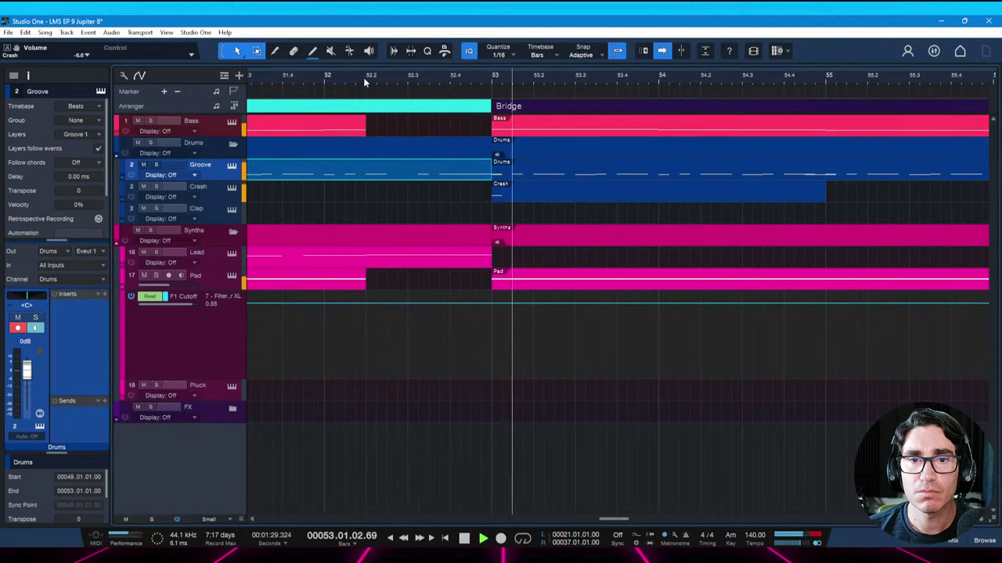
pyautogui.press('space')
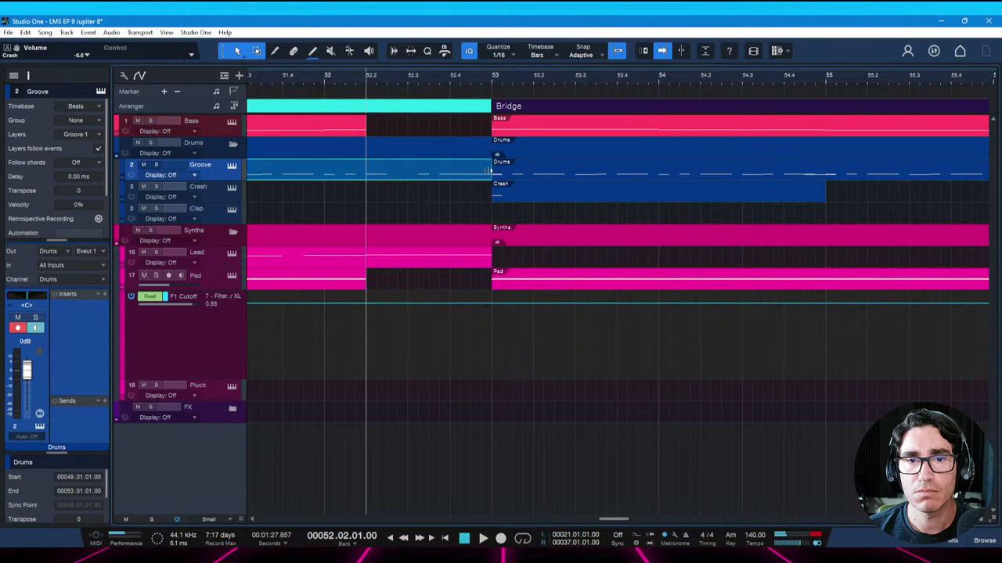
# Try shortening the Chorus's last Groove event just before bar 53, and restore its full length after playing from 53.01.01
pyautogui.moveTo(481, 176); pyautogui.dragTo(471, 175)
pyautogui.click(507, 172)
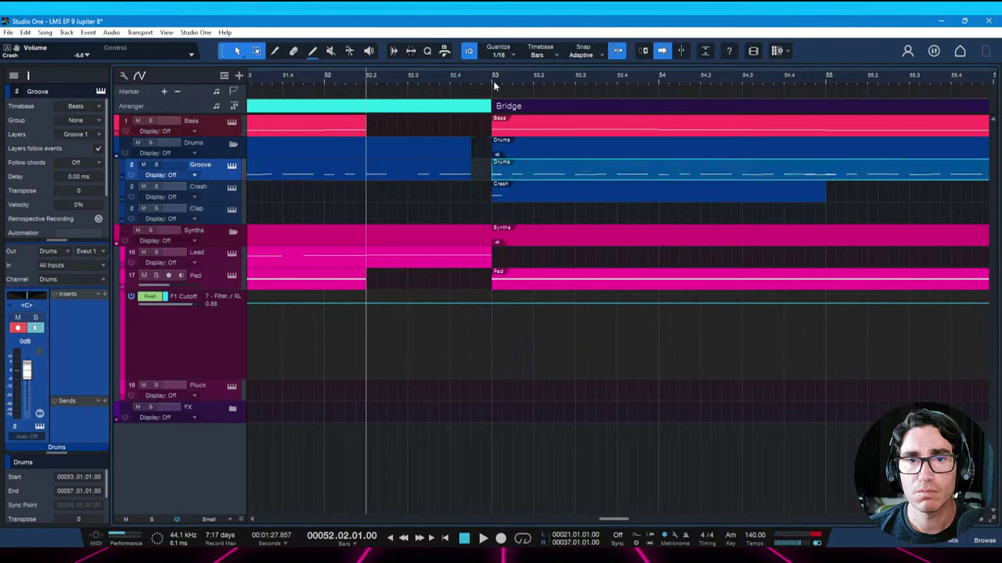
pyautogui.click(493, 79)
pyautogui.press('space')
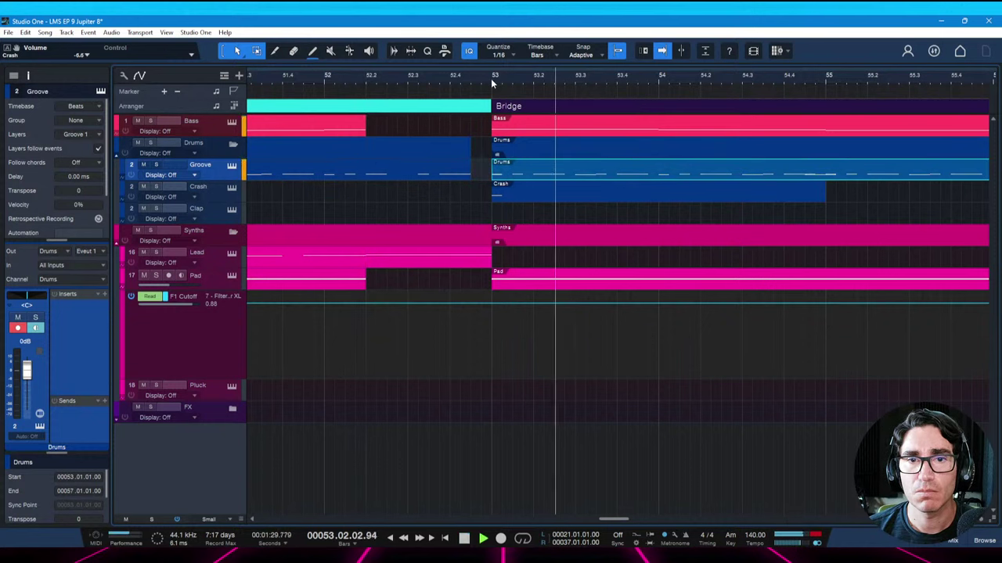
pyautogui.press('space')
pyautogui.click(461, 172)
pyautogui.moveTo(468, 169); pyautogui.dragTo(487, 176)
# Delete the snare hits from 52.03.02 through 52.04.04 in the Groove event and play the emptied break from 51.03.03
pyautogui.doubleClick(483, 172)
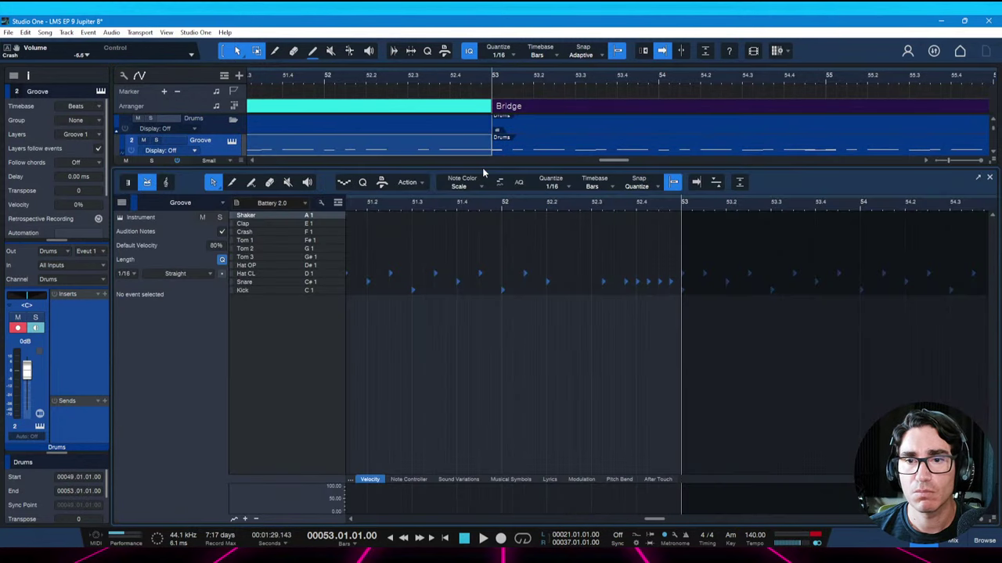
pyautogui.moveTo(592, 270); pyautogui.dragTo(668, 290)
pyautogui.press('Delete')
pyautogui.click(435, 201)
pyautogui.press('space')
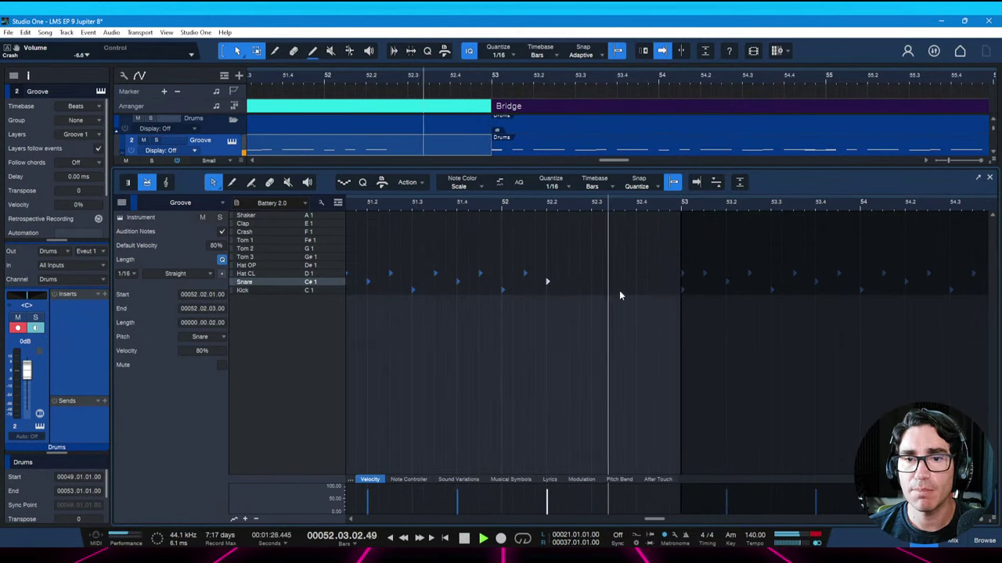
pyautogui.press('space')
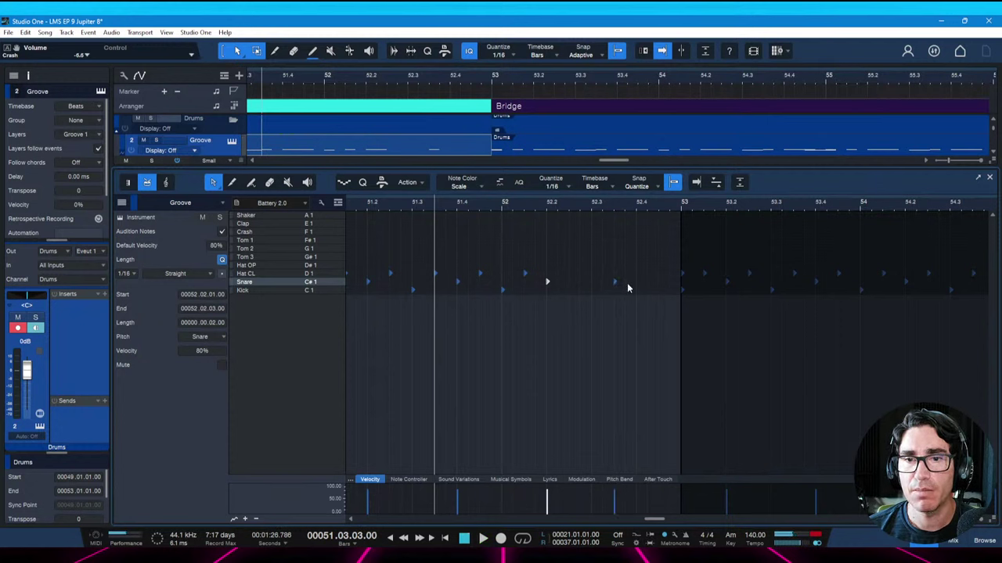
# Rebuild the fill with snare hits at 52.03.03 and from 52.04.01 through 52.04.04, playing it as it grows, and save the song
pyautogui.press('space')
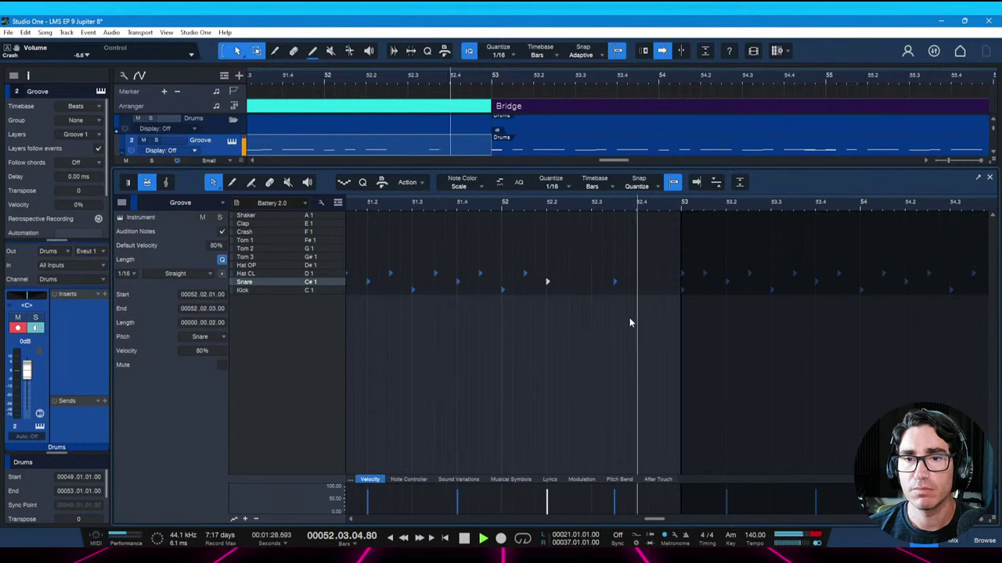
pyautogui.press('space')
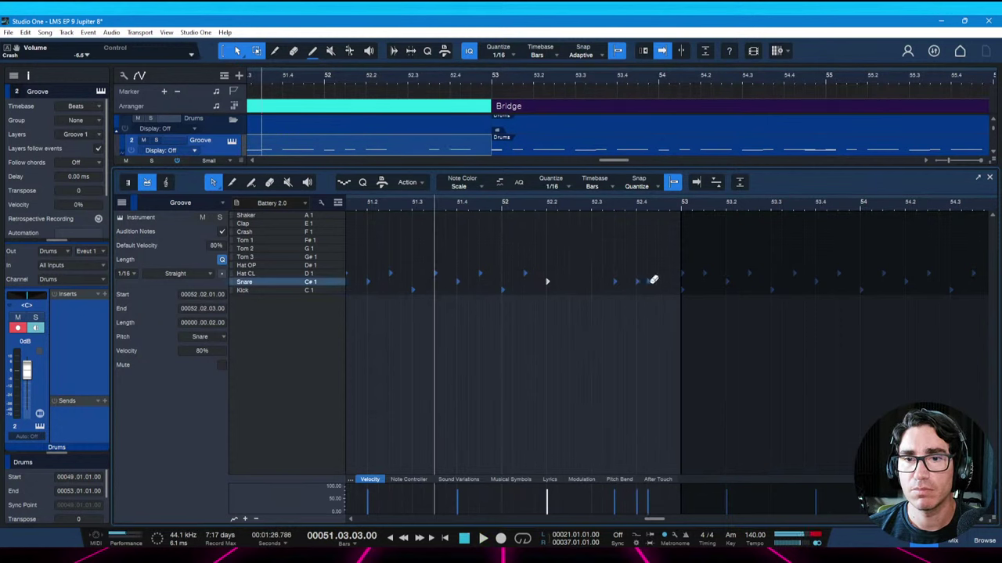
pyautogui.press('space')
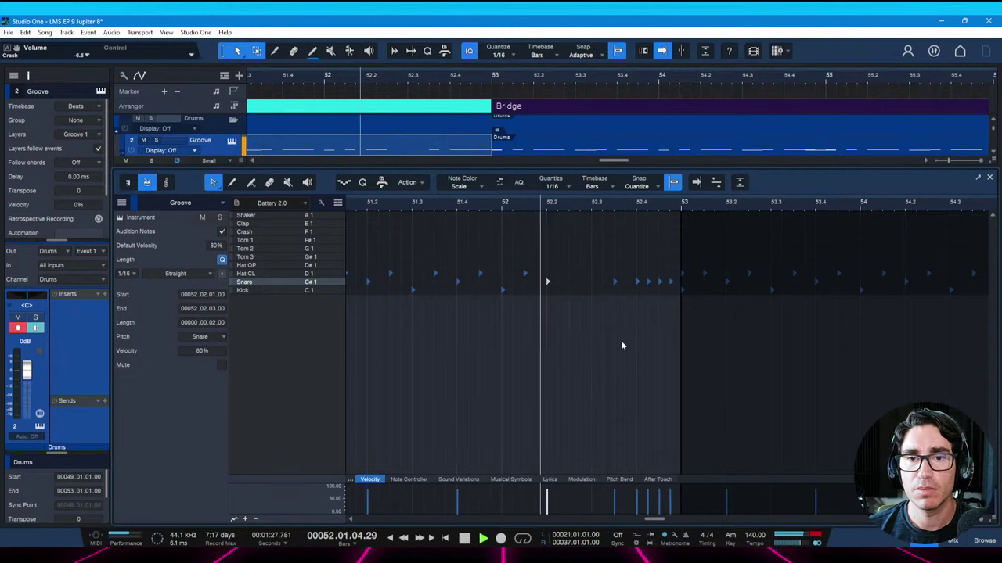
pyautogui.press('space')
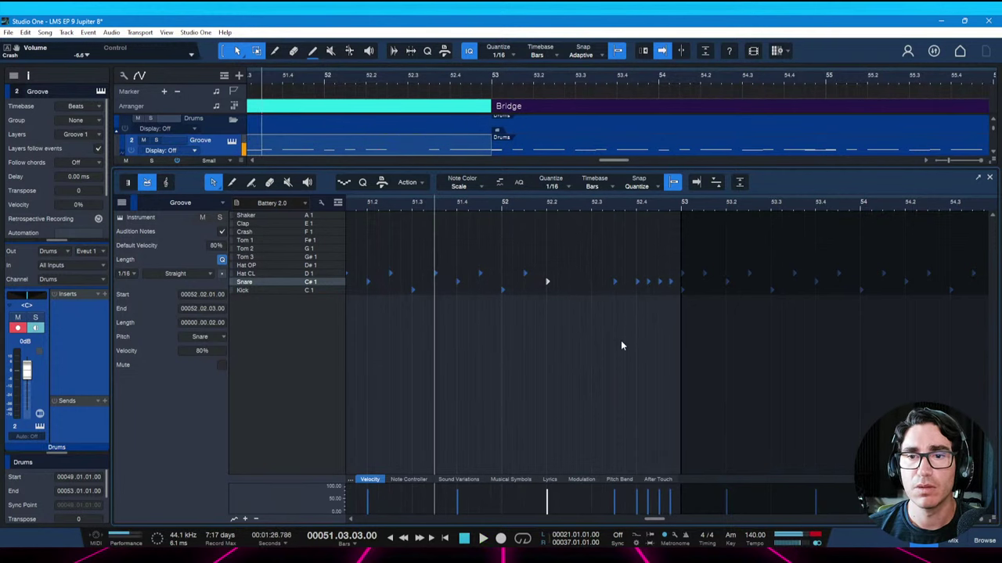
pyautogui.hotkey('ctrl', 's')
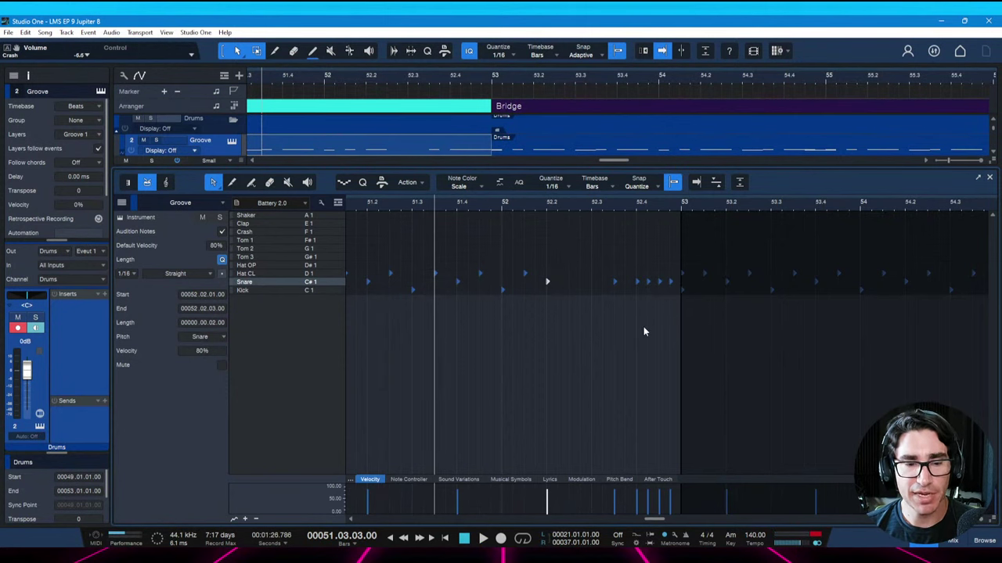
# Return to the full arrangement, save, and play the new fill into the Bridge from 51.03.03
pyautogui.press('F2')
pyautogui.hotkey('ctrl', 's')
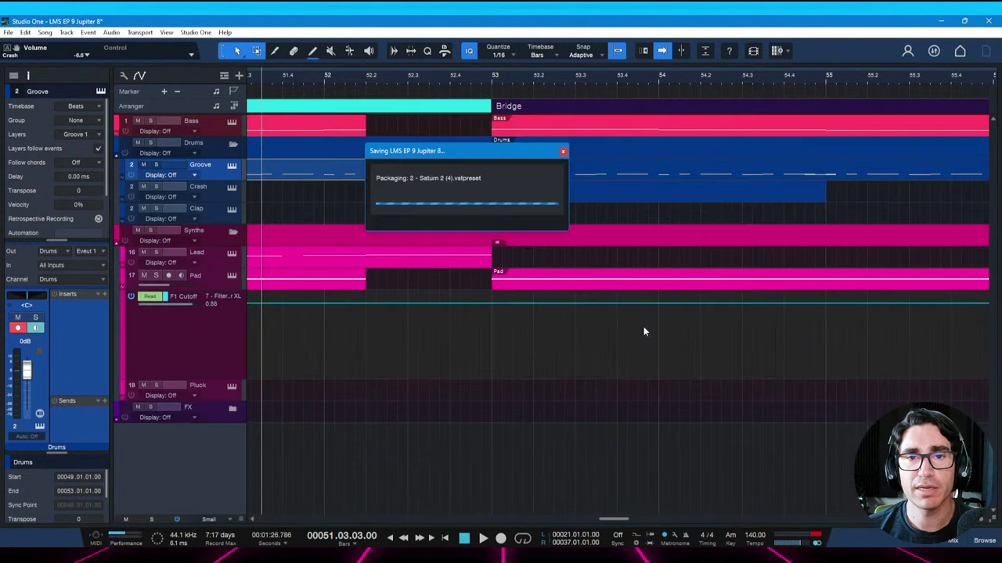
pyautogui.press('space')
pyautogui.scroll(-3, 466, 70)
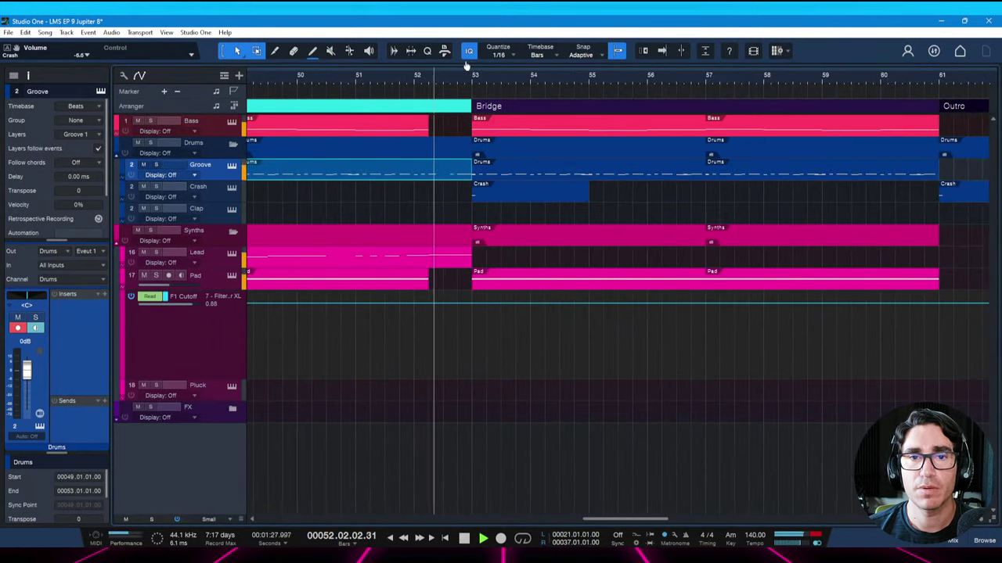
pyautogui.press('space')
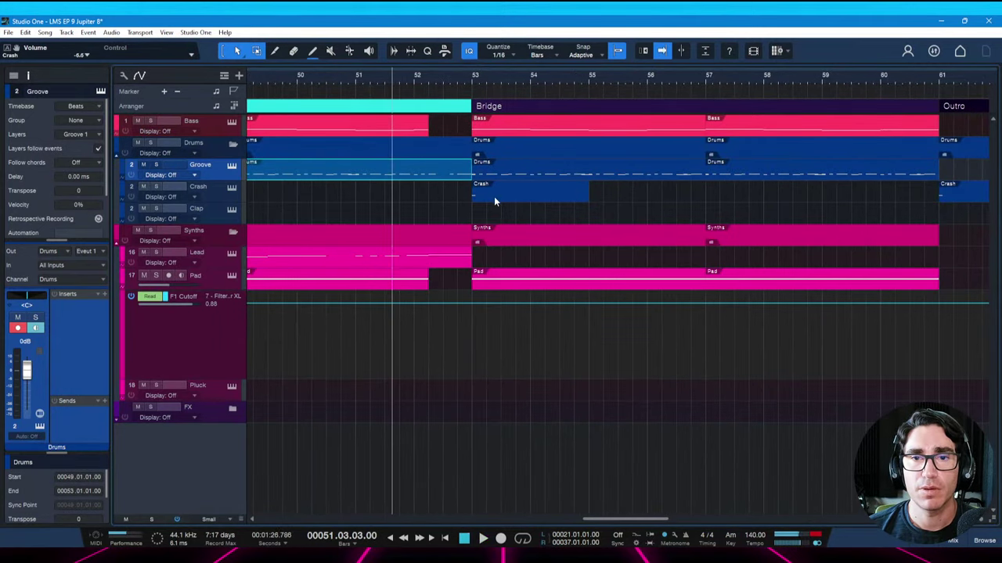
# Shorten the Bridge's Crash event, place a copy spanning 52.02.01 to 52.03.03 at the break, and play it
pyautogui.click(494, 197)
pyautogui.moveTo(592, 202); pyautogui.dragTo(446, 204)
pyautogui.press('space')
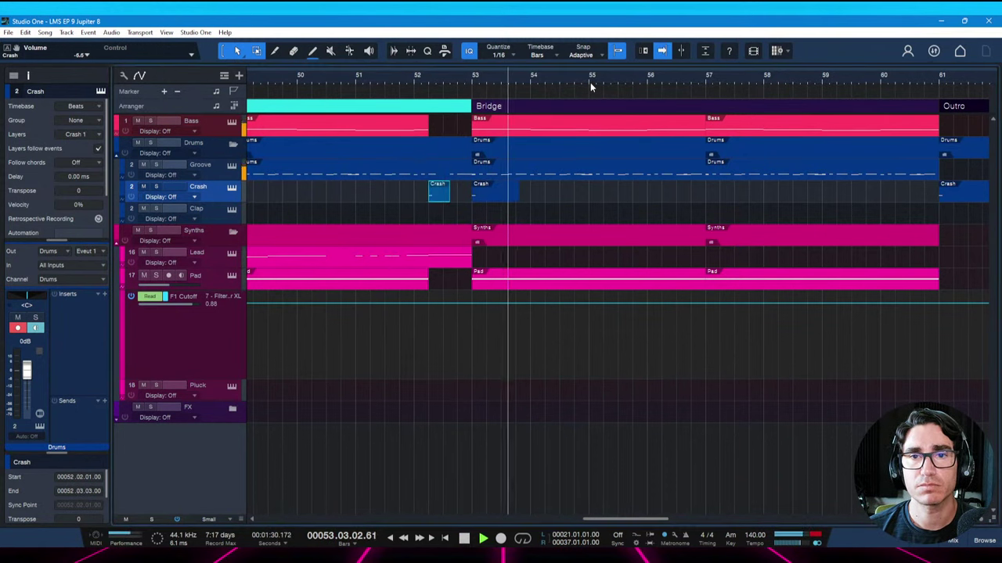
pyautogui.press('space')
# Play both Choruses and the break from 36.04.01
pyautogui.press('w')
pyautogui.press('w')
pyautogui.press('w')
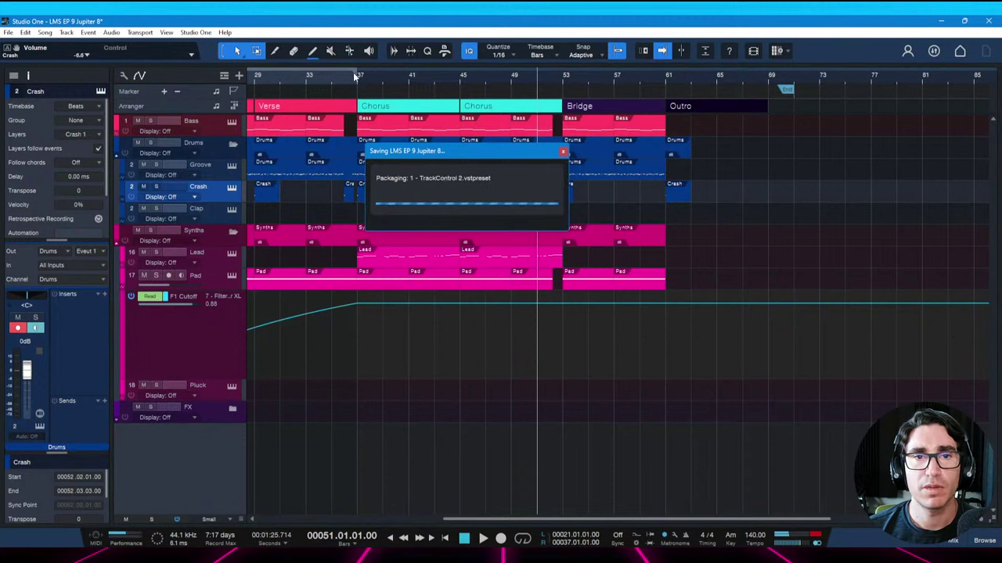
pyautogui.click(353, 76)
pyautogui.press('space')
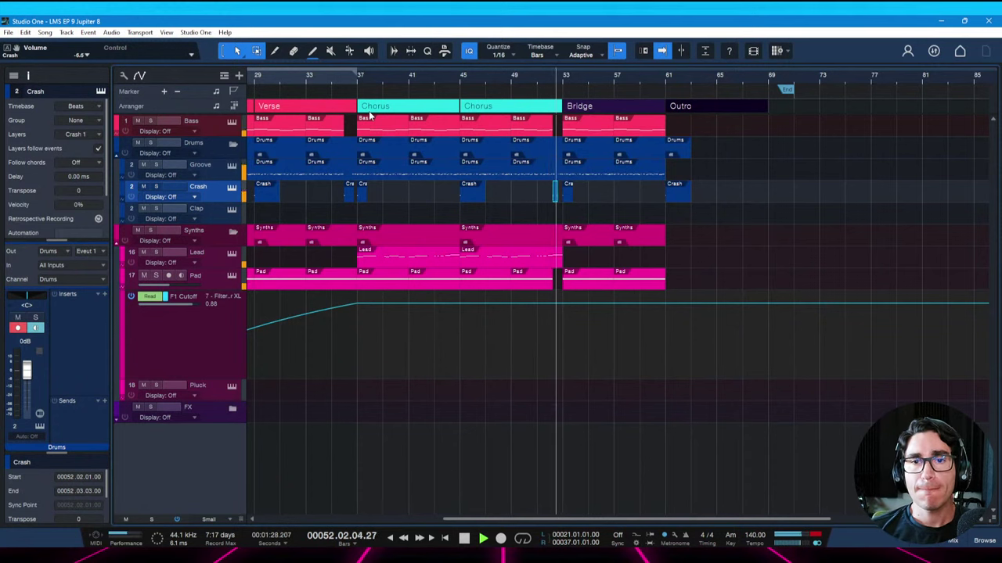
pyautogui.press('space')
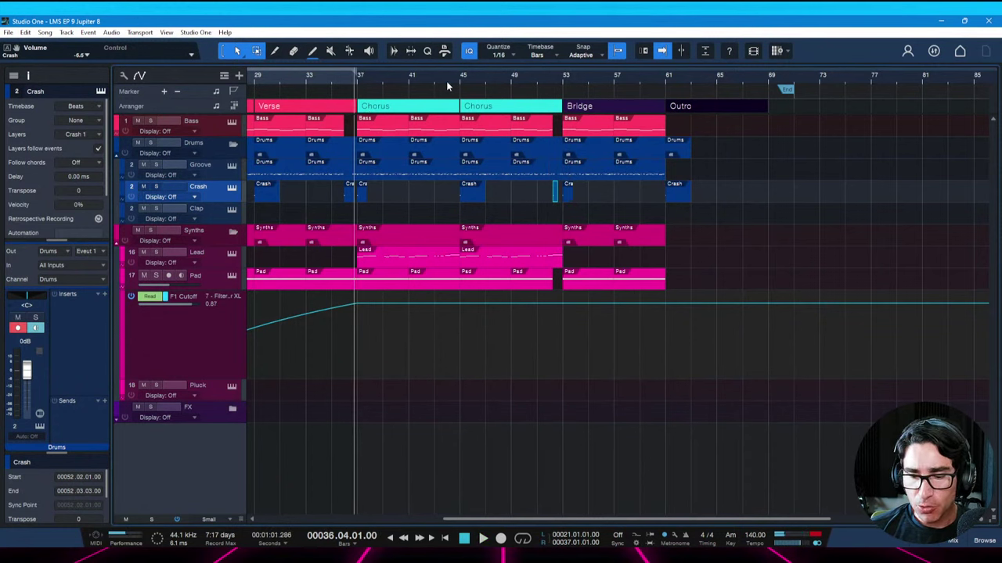
# Mark the Chorus as DONE in the song notes and save the song
pyautogui.hotkey('ctrl', 'shift', 'i')
pyautogui.scroll(-1, 446, 253)
pyautogui.click(389, 312)
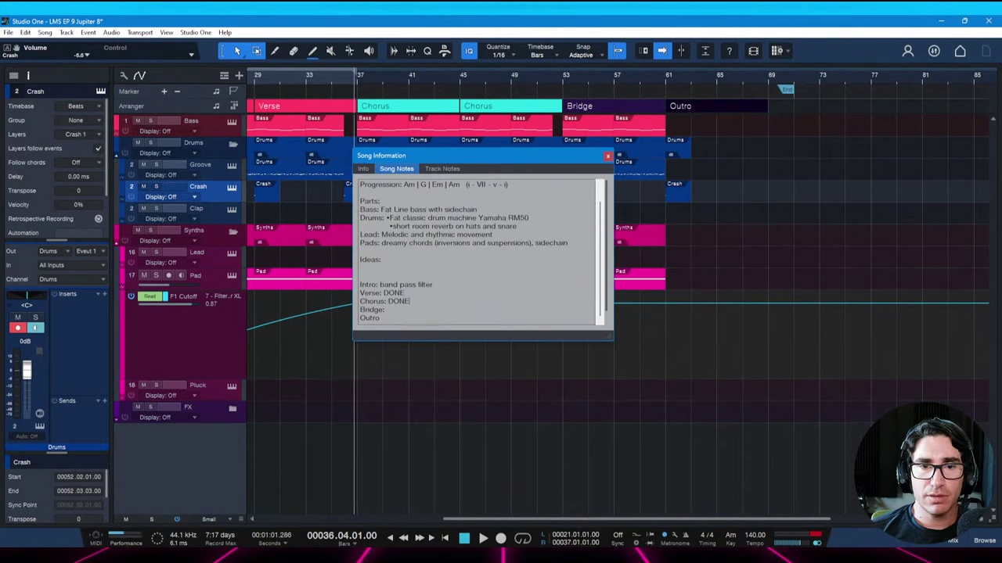
pyautogui.click(607, 157)
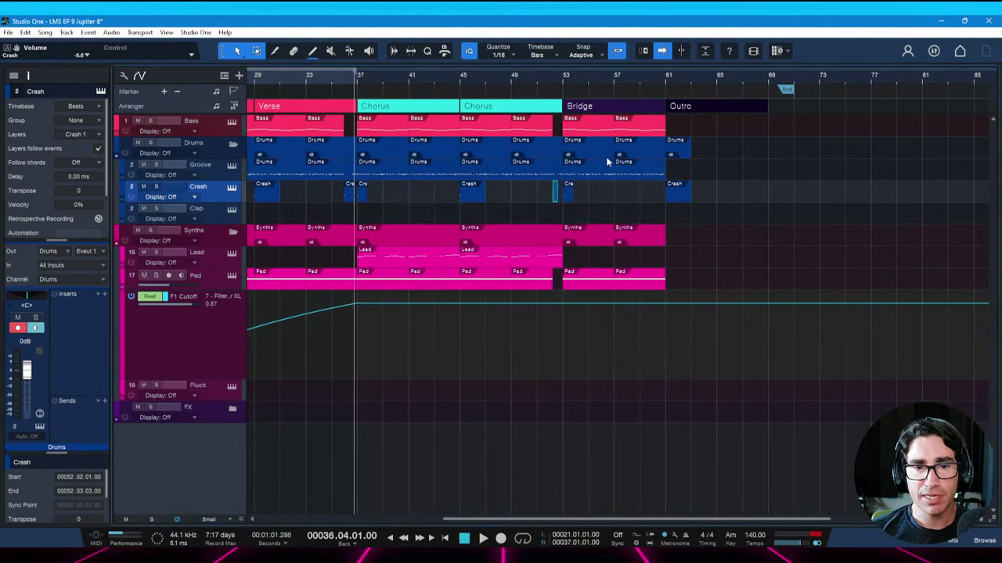
pyautogui.hotkey('ctrl', 's')
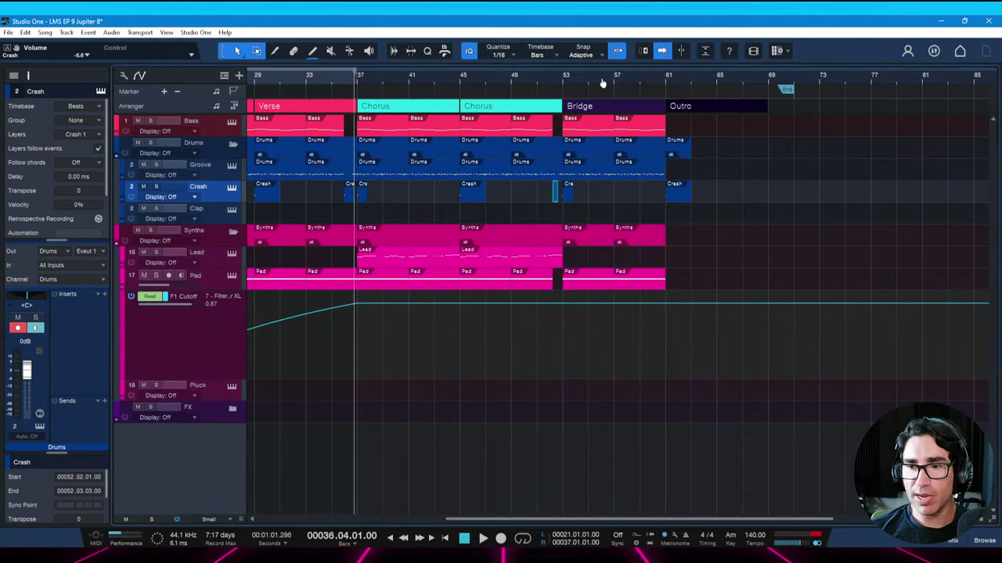
# Save the song and play the transition into the Bridge from 51.04.01
pyautogui.moveTo(602, 83); pyautogui.dragTo(488, 92)
pyautogui.hotkey('ctrl', 's')
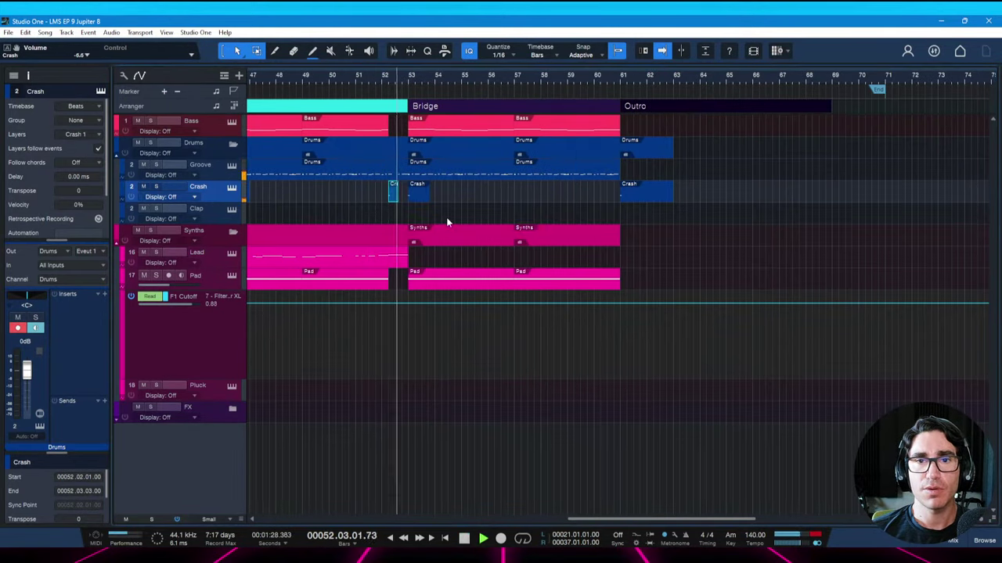
pyautogui.press('space')
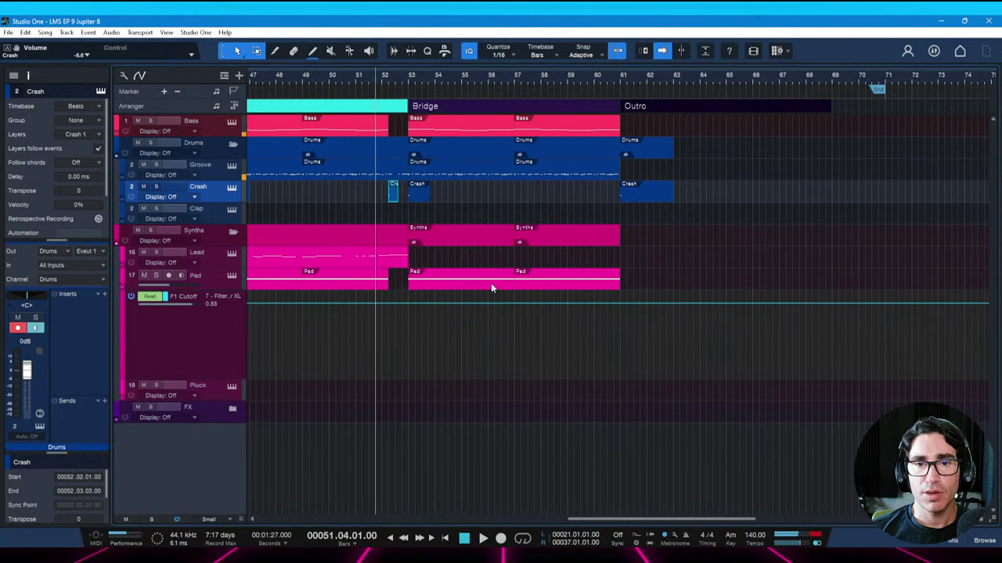
# Mute both Pad events in the Bridge and save the song
pyautogui.click(491, 282)
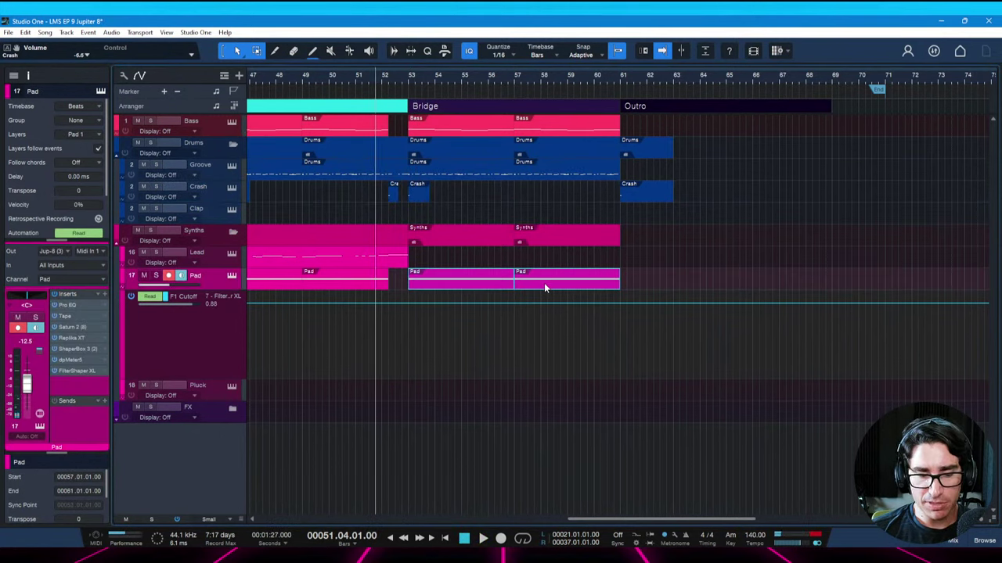
pyautogui.hotkey('ctrl', 'b')
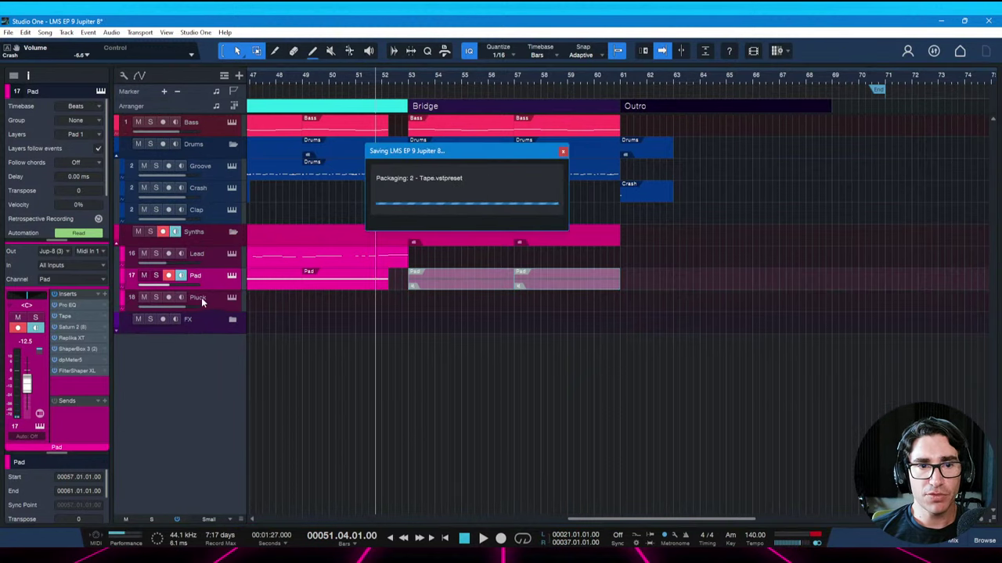
# Create an empty Pluck event from 53.01.01 to 57.01.01 in the Bridge, set the loop range to it, and save the song
pyautogui.click(202, 297)
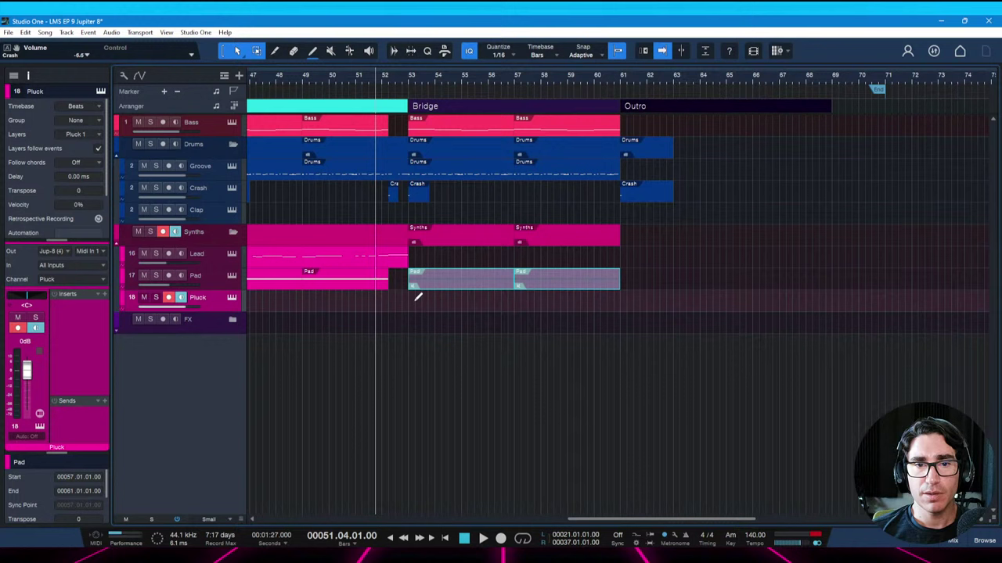
pyautogui.moveTo(411, 296); pyautogui.dragTo(513, 301)
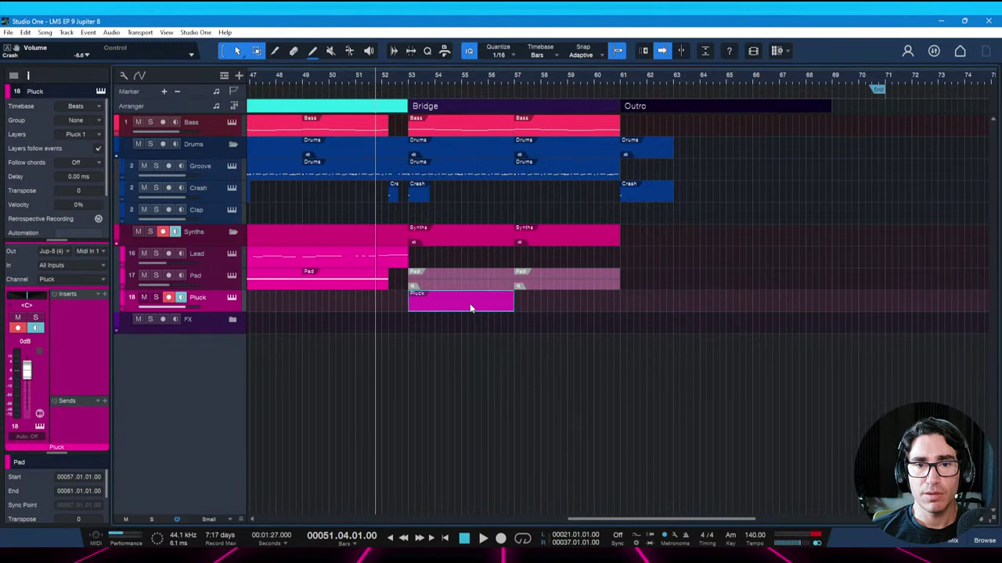
pyautogui.press('p')
pyautogui.hotkey('ctrl', 's')
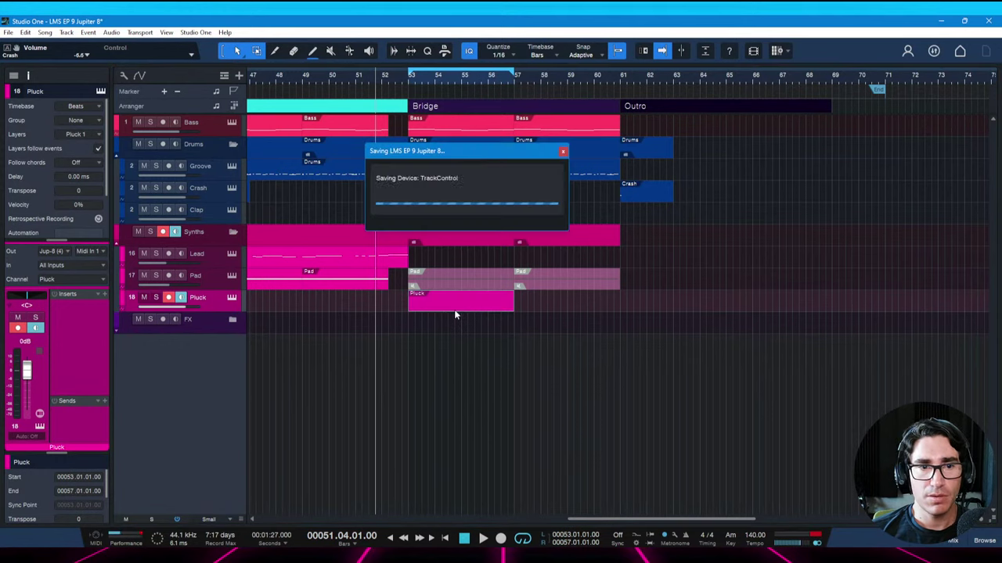
# Open the new Pluck event for note editing with the playhead at 53.01.01 and bring up the track's JUP-8 V instrument
pyautogui.doubleClick(441, 309)
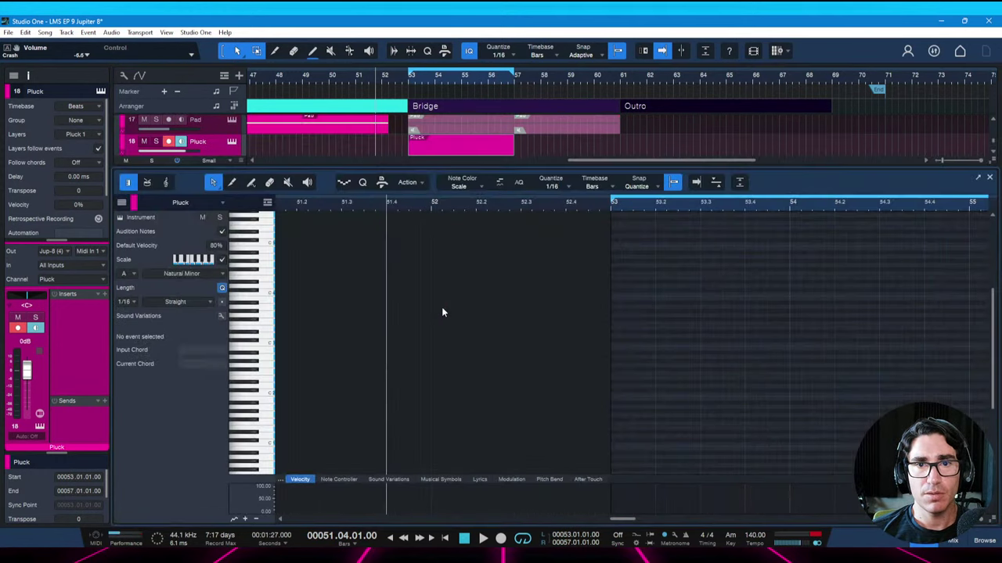
pyautogui.click(622, 222)
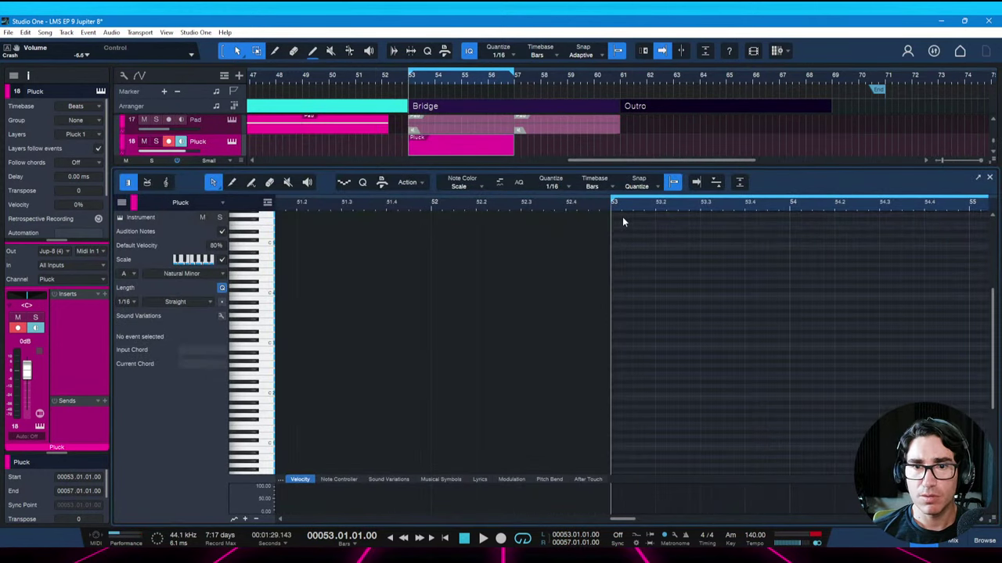
pyautogui.hotkey('shift', 'z')
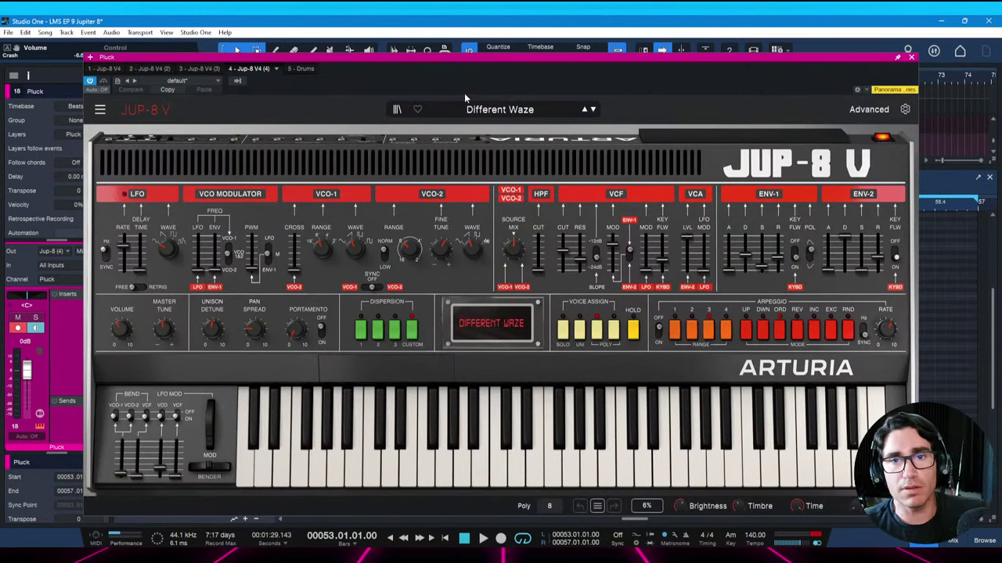
# Load the 80's Keys preset from the User sound bank, sorting the bank's presets by type
pyautogui.click(397, 109)
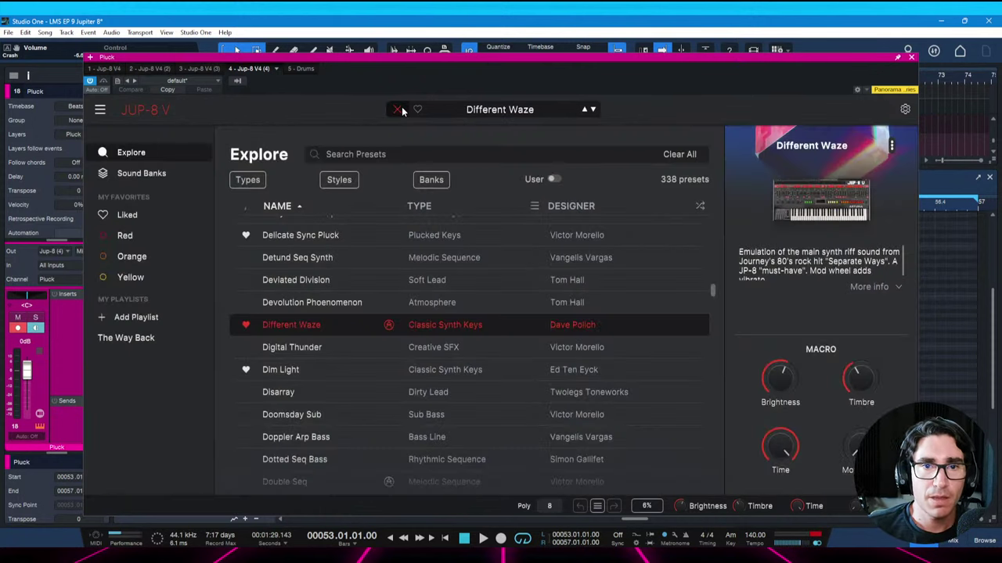
pyautogui.click(186, 171)
pyautogui.click(422, 219)
pyautogui.click(461, 227)
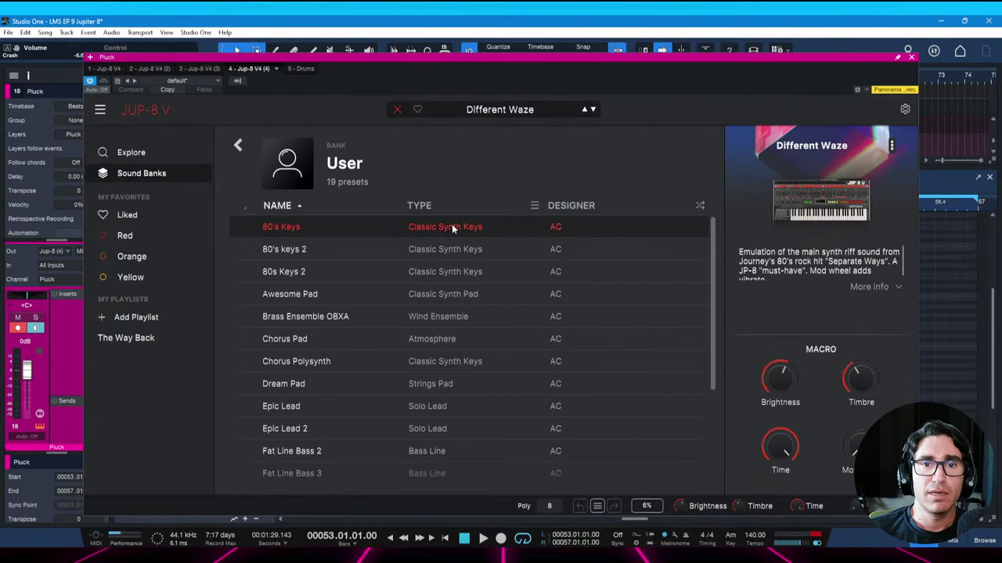
pyautogui.click(420, 206)
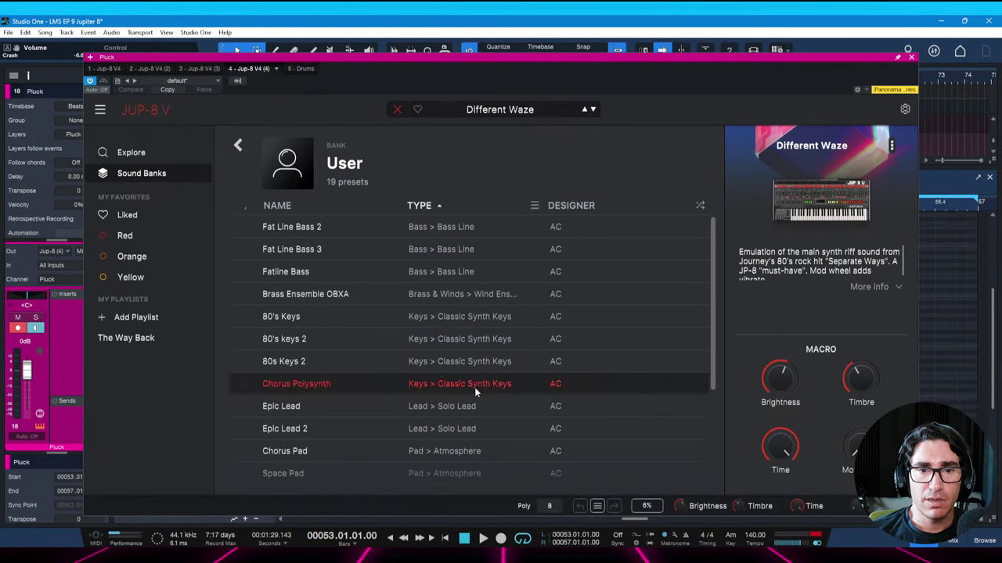
pyautogui.scroll(-3, 474, 387)
pyautogui.scroll(3, 474, 387)
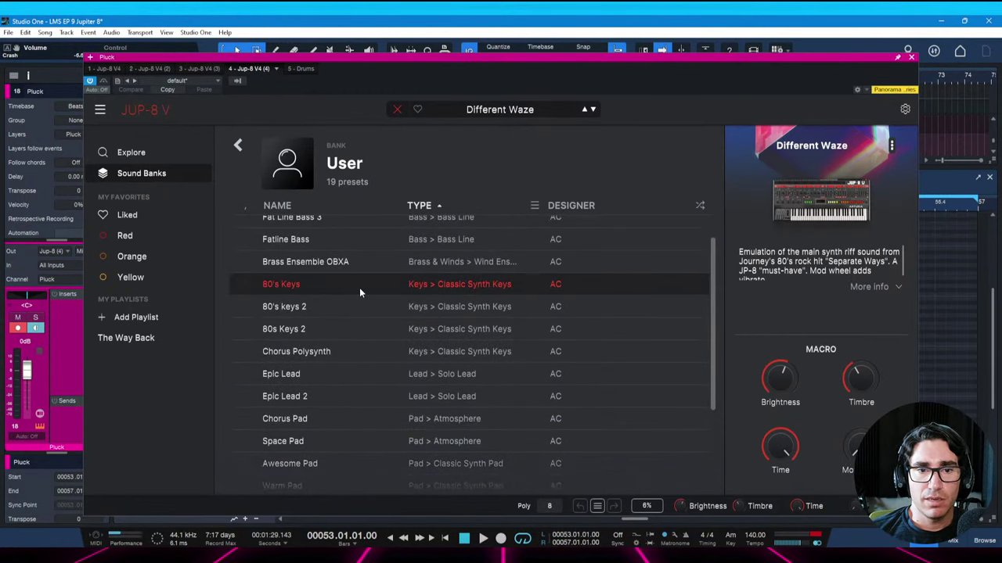
pyautogui.doubleClick(421, 285)
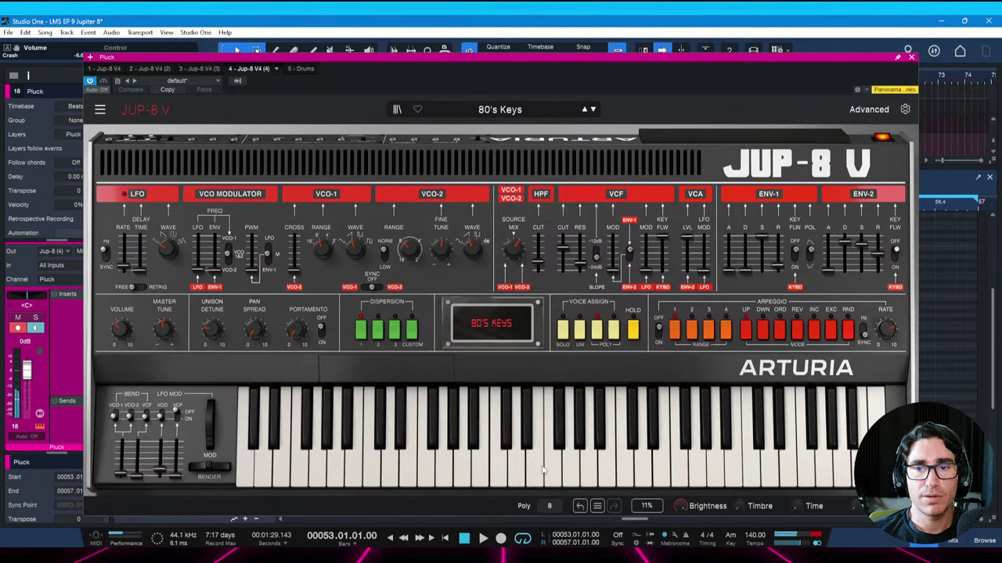
# Lower the ENV-2 sustain to minimum, set its decay to about 1117 ms, and close the synth window
pyautogui.moveTo(855, 251); pyautogui.dragTo(845, 249)
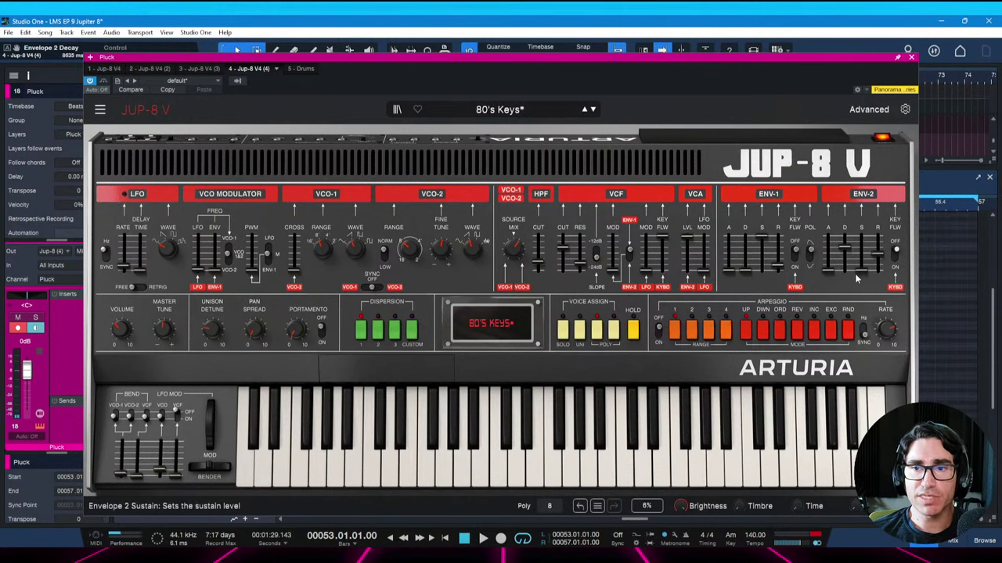
pyautogui.moveTo(763, 242)
pyautogui.moveTo(845, 247); pyautogui.dragTo(845, 249)
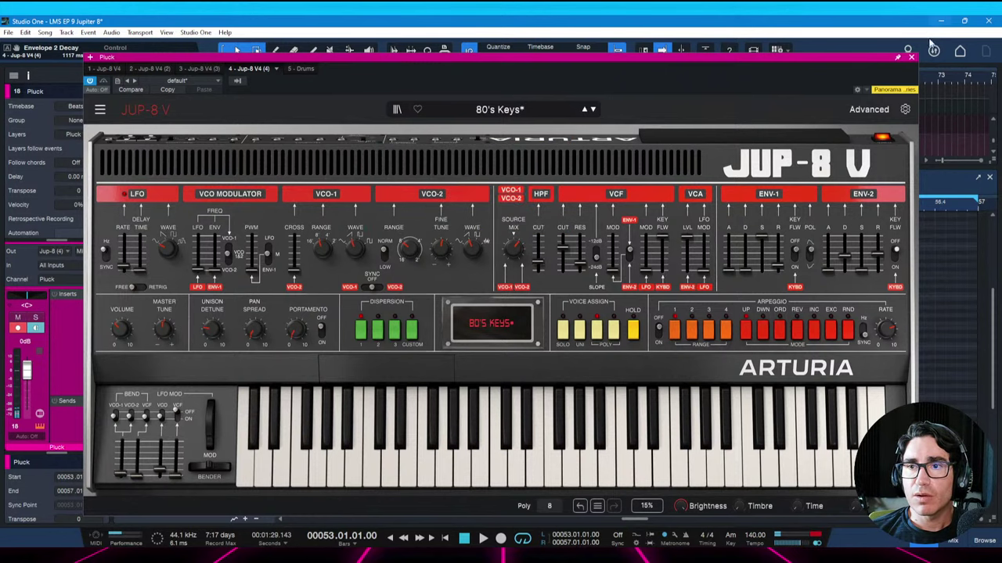
pyautogui.click(911, 57)
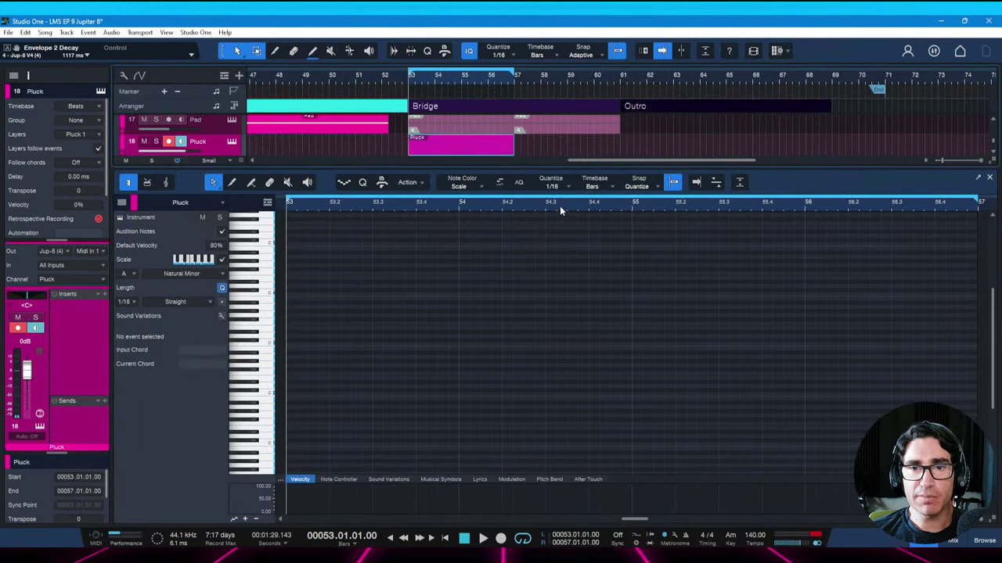
# Audition a note on the Pluck track's piano keyboard and save the song
pyautogui.press('space')
pyautogui.press('space')
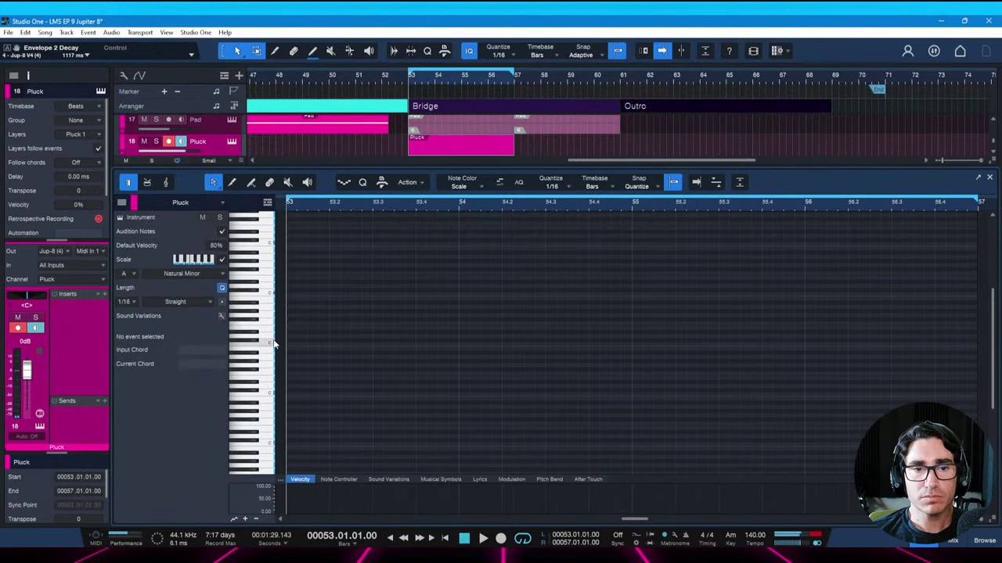
pyautogui.click(269, 336)
pyautogui.hotkey('ctrl', 's')
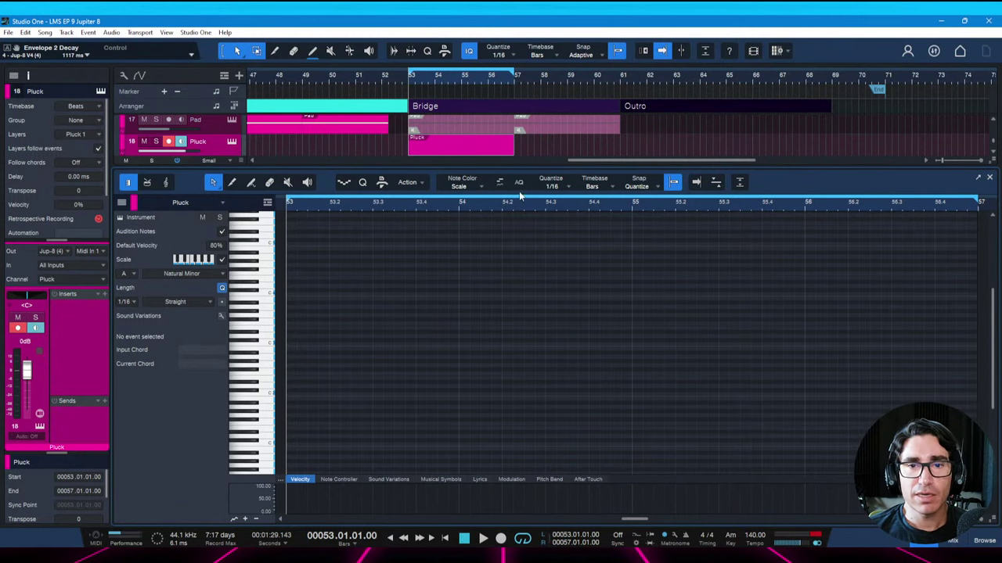
pyautogui.scroll(-2, 517, 203)
pyautogui.scroll(1, 516, 203)
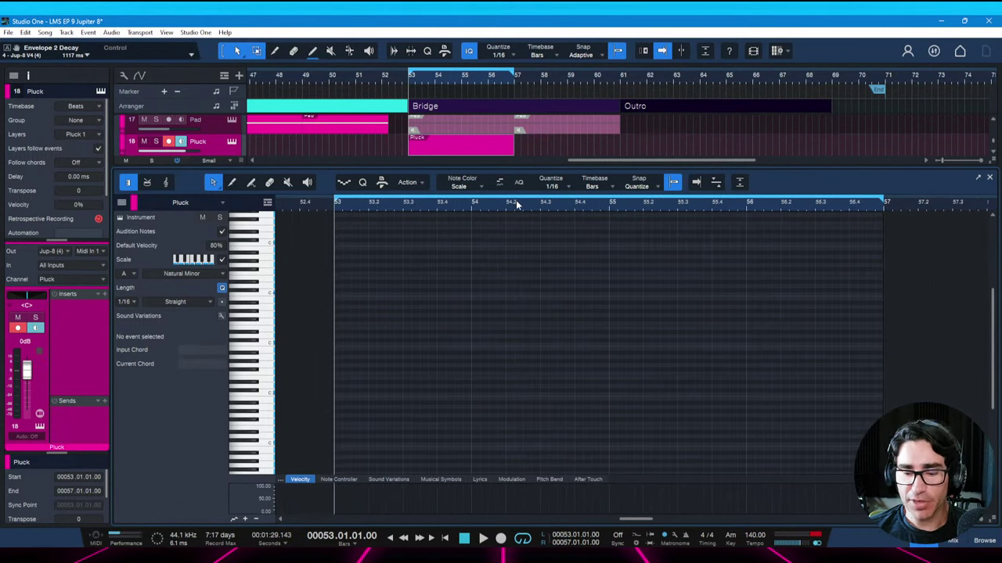
pyautogui.hotkey('ctrl', 's')
pyautogui.press('z')
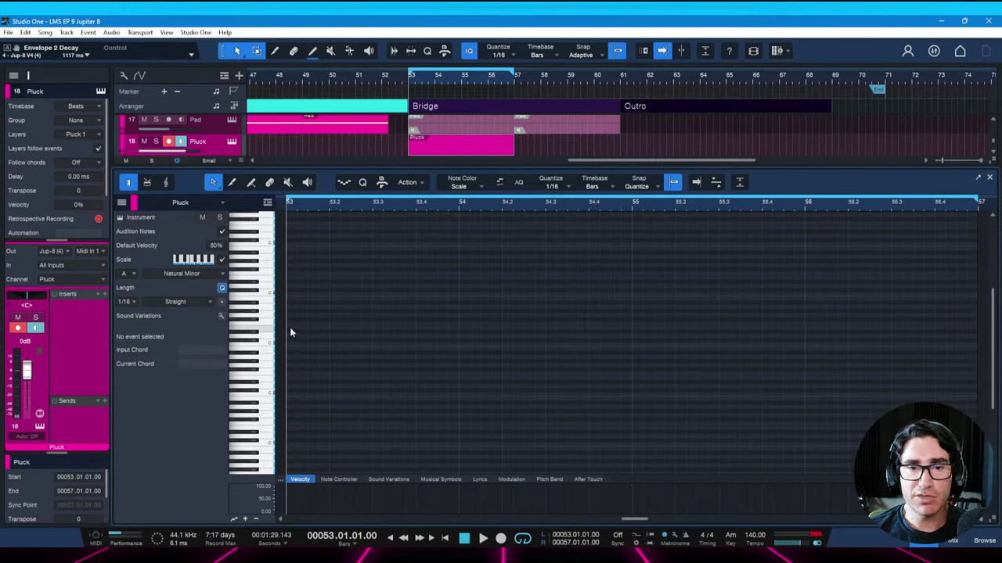
# Set the note editor's quantize to 1/8 and audition notes in several octaves on its piano keyboard
pyautogui.click(561, 186)
pyautogui.click(623, 206)
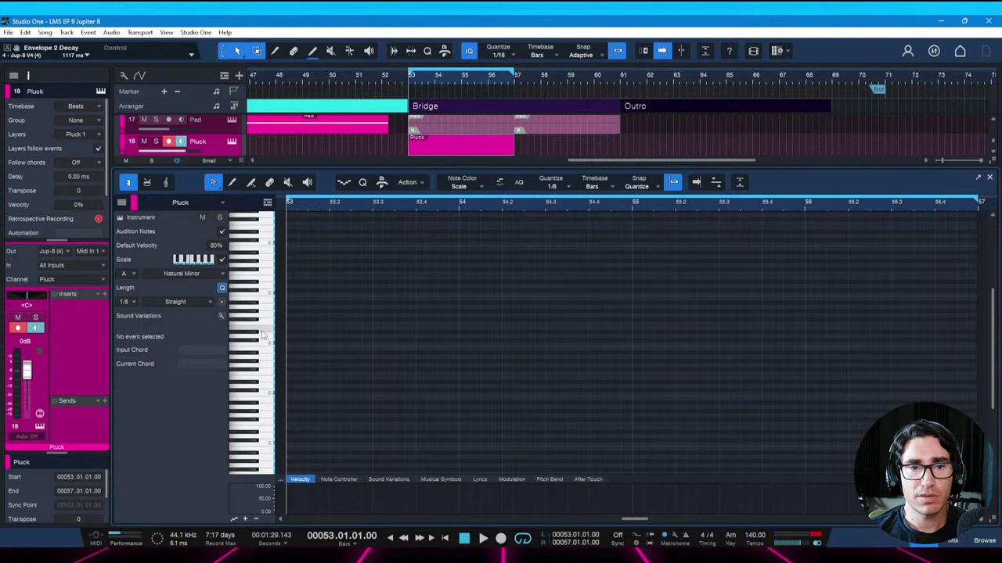
pyautogui.click(266, 313)
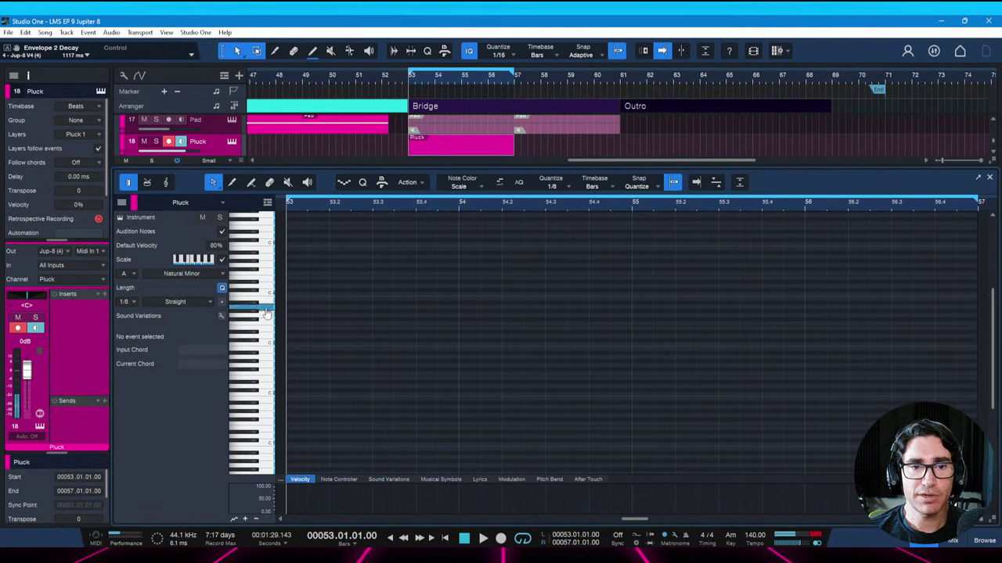
pyautogui.click(266, 359)
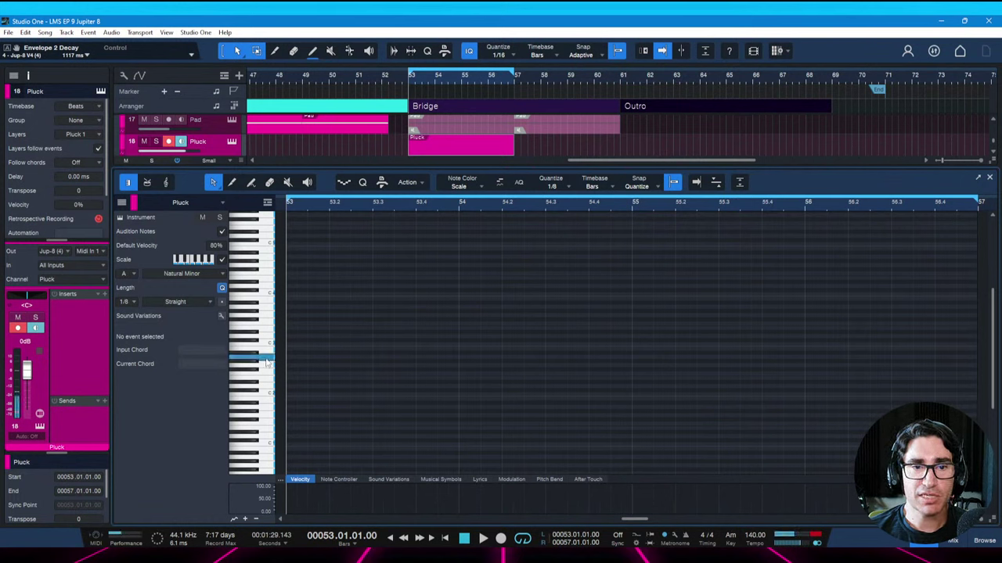
pyautogui.click(266, 312)
pyautogui.click(266, 262)
pyautogui.click(266, 298)
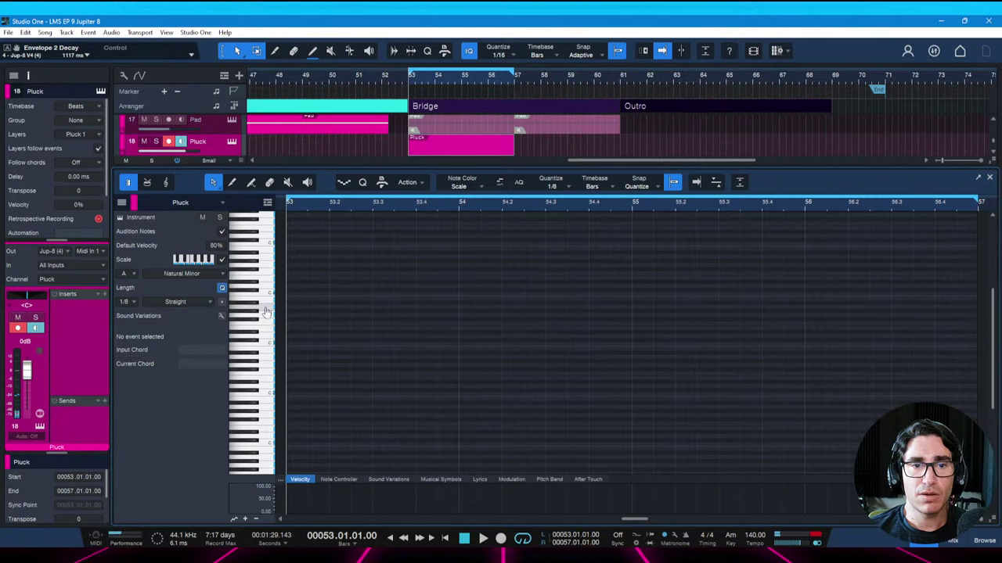
# Add an eighth note on A3 at the start of bar 53 and duplicate it repeatedly to fill the four-bar Pluck part
pyautogui.click(291, 306)
pyautogui.press('d')
pyautogui.press('d')
pyautogui.press('d')
pyautogui.press('d')
pyautogui.press('d')
pyautogui.press('d')
pyautogui.press('d')
pyautogui.press('d')
pyautogui.press('d')
pyautogui.press('d')
pyautogui.press('d')
pyautogui.press('d')
pyautogui.press('d')
pyautogui.press('d')
pyautogui.press('d')
pyautogui.press('d')
pyautogui.press('d')
pyautogui.press('d')
pyautogui.press('d')
pyautogui.press('d')
pyautogui.press('d')
pyautogui.press('d')
pyautogui.press('d')
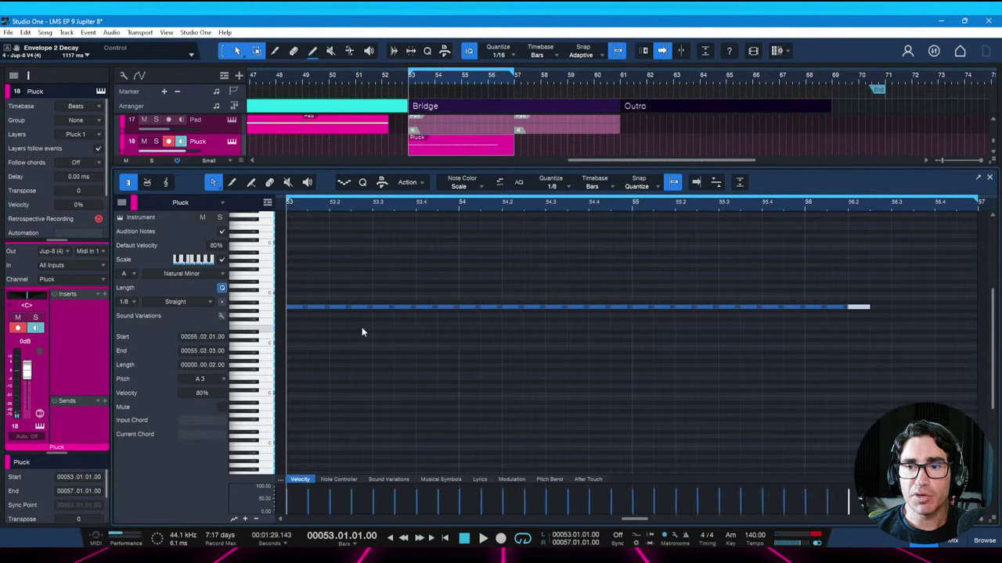
# Play back the Pluck part and shorten the synth's ENV-2 decay to about 474 ms
pyautogui.press('space')
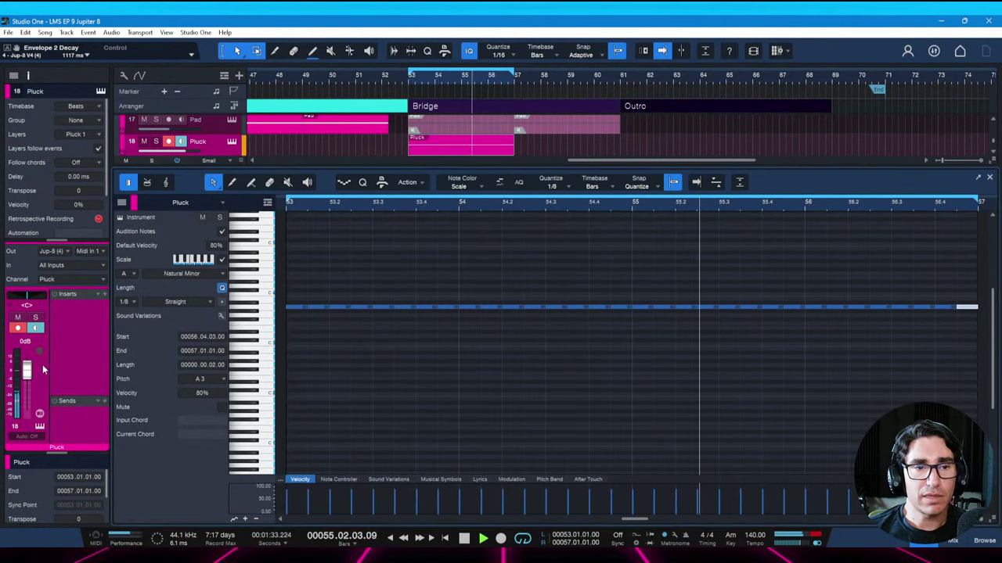
pyautogui.click(40, 426)
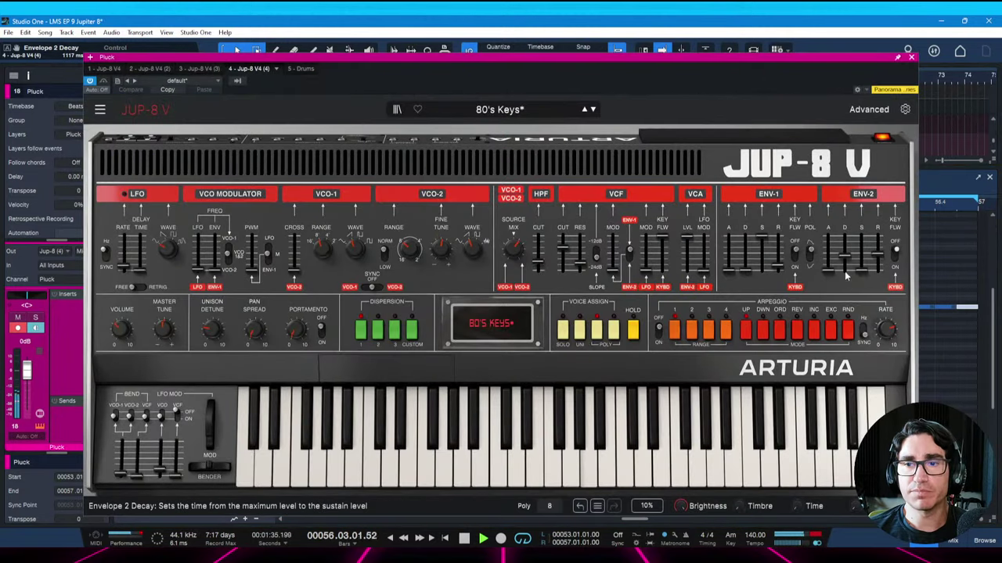
pyautogui.moveTo(844, 254)
pyautogui.mouseDown()
pyautogui.moveTo(844, 263)
pyautogui.moveTo(844, 254)
pyautogui.mouseUp()
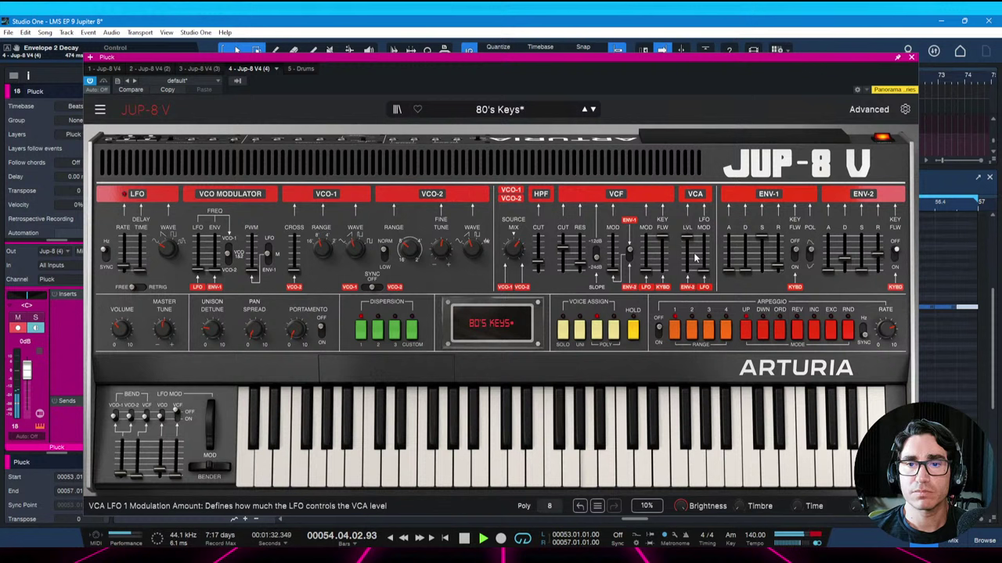
# Shape the synth's filter by lowering the VCF cutoff and adjusting its resonance and envelope modulation
pyautogui.click(568, 251)
pyautogui.moveTo(569, 250)
pyautogui.mouseDown()
pyautogui.moveTo(614, 265)
pyautogui.moveTo(614, 252)
pyautogui.moveTo(564, 250)
pyautogui.mouseUp()
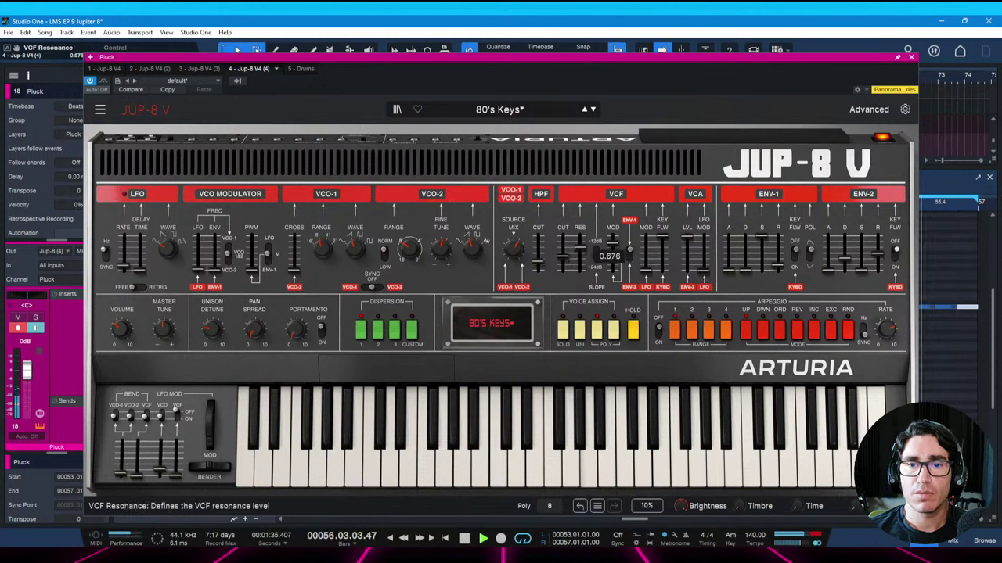
pyautogui.moveTo(564, 255); pyautogui.dragTo(614, 243)
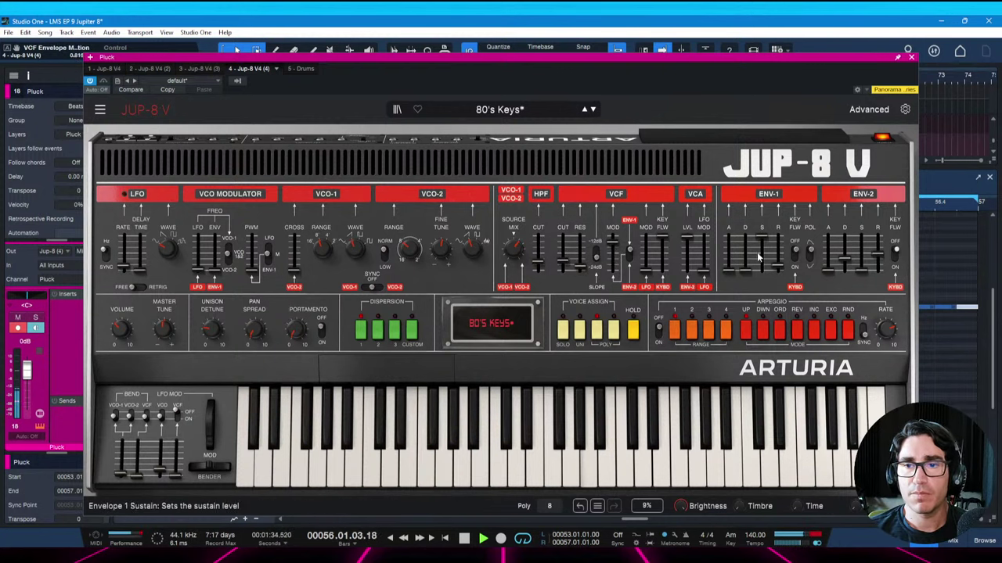
# Set the ENV-2 decay to 604 ms, save the song, and close the synth window with playback stopped
pyautogui.moveTo(845, 261); pyautogui.dragTo(845, 264)
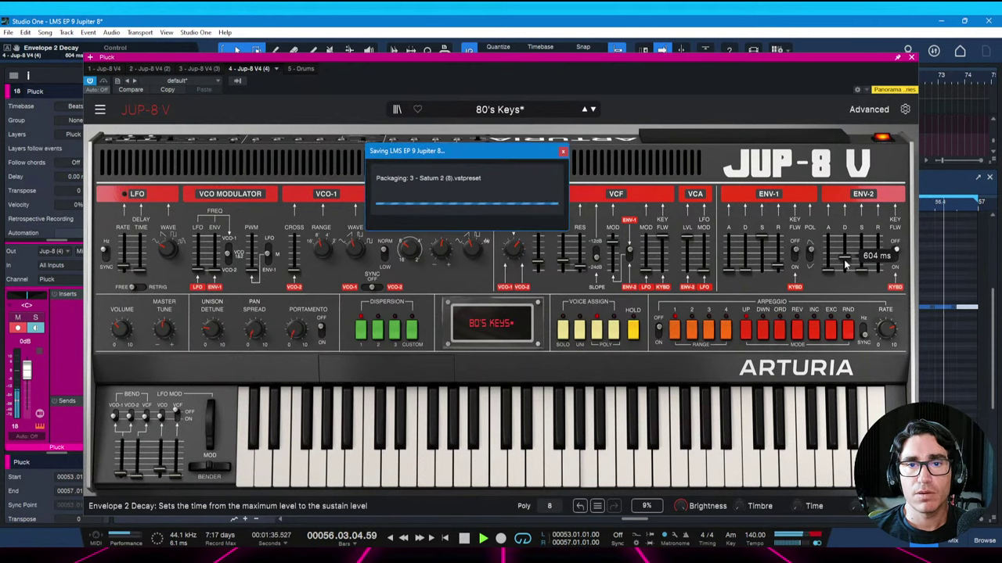
pyautogui.click(912, 60)
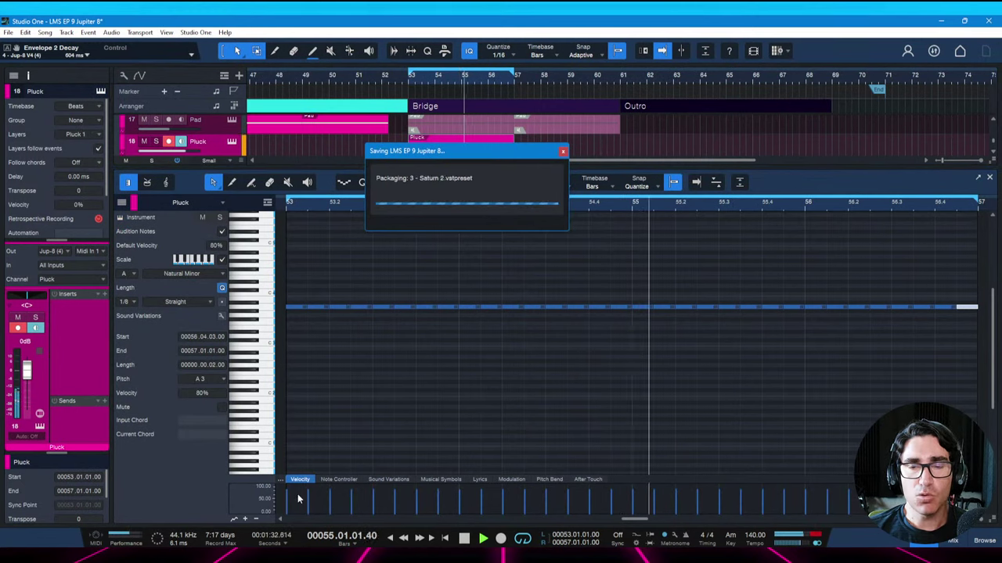
pyautogui.press('space')
# Insert the Replika XT delay on the Pluck channel
pyautogui.click(103, 296)
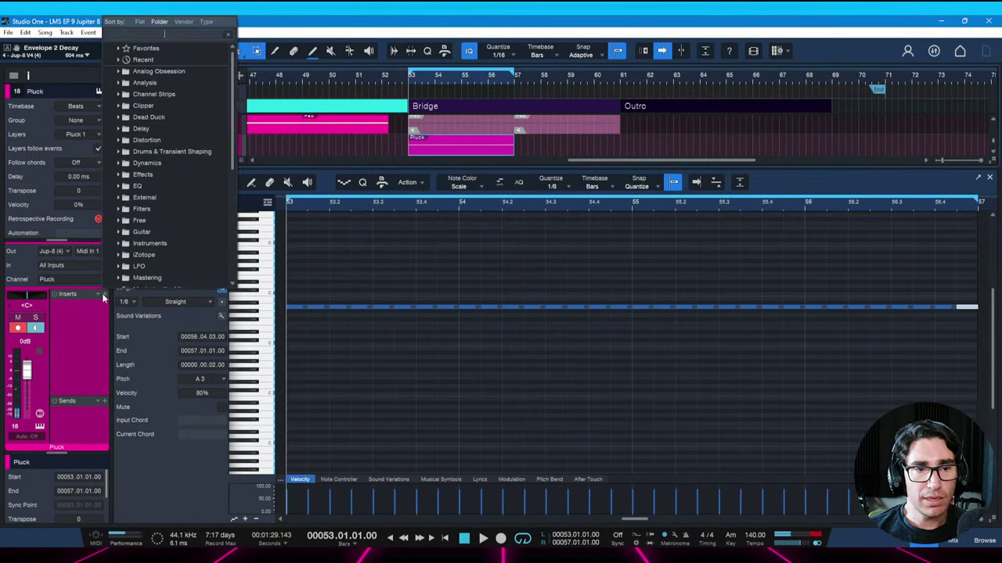
pyautogui.write('repl')
pyautogui.press('Return')
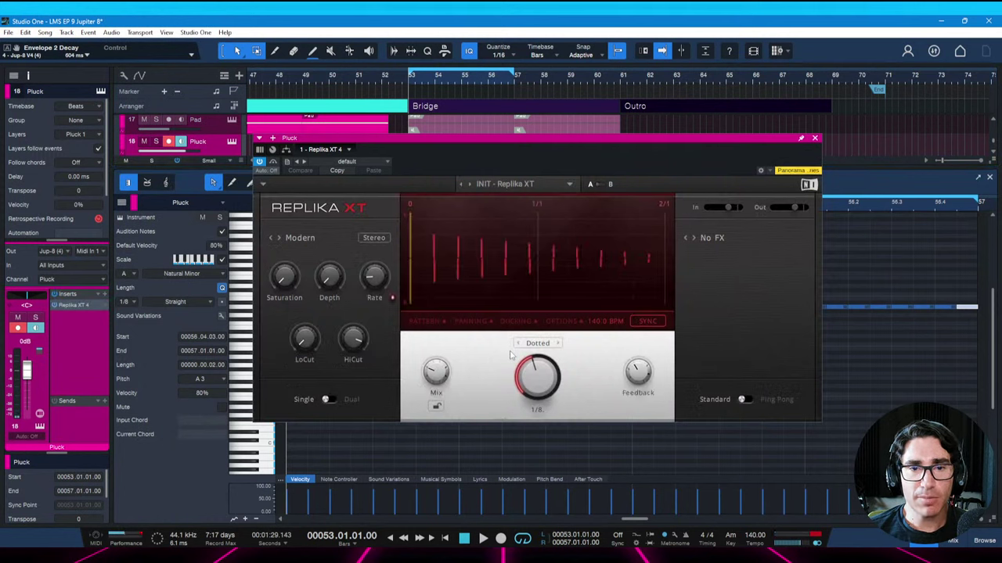
# During playback, raise the delay's mix and low cut and set its high cut to about 7249 Hz
pyautogui.press('space')
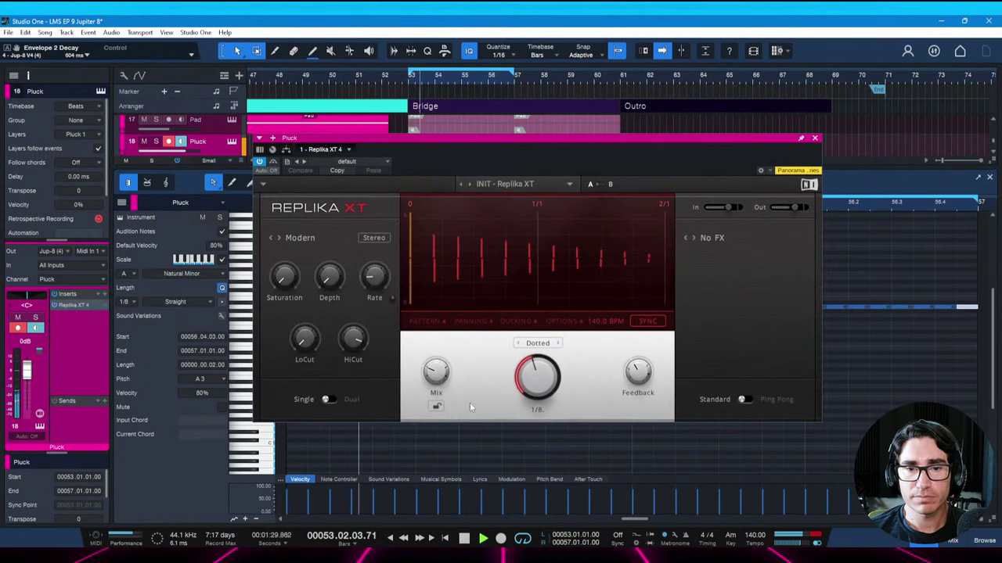
pyautogui.moveTo(433, 375)
pyautogui.moveTo(433, 374); pyautogui.dragTo(433, 385)
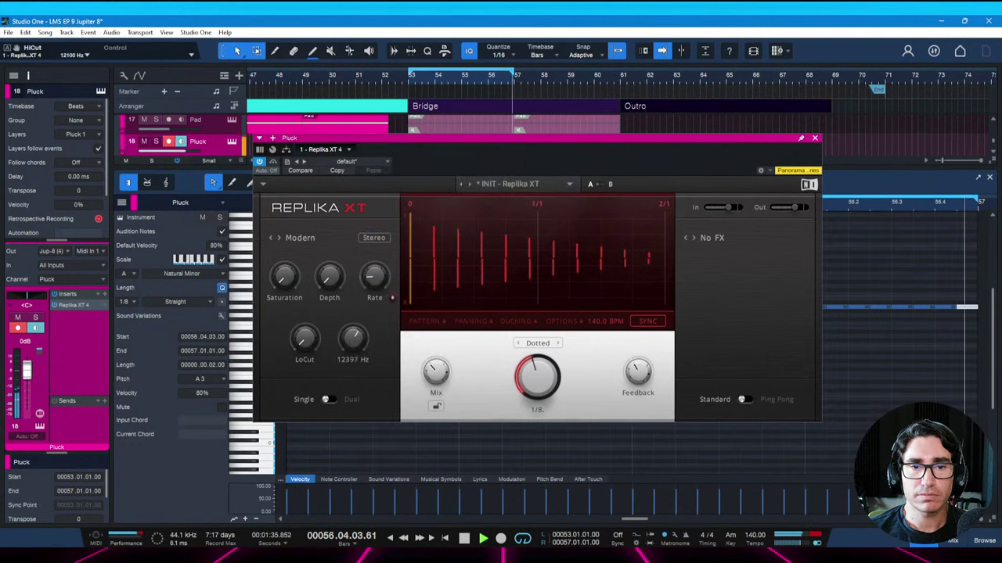
pyautogui.moveTo(306, 337); pyautogui.dragTo(341, 357)
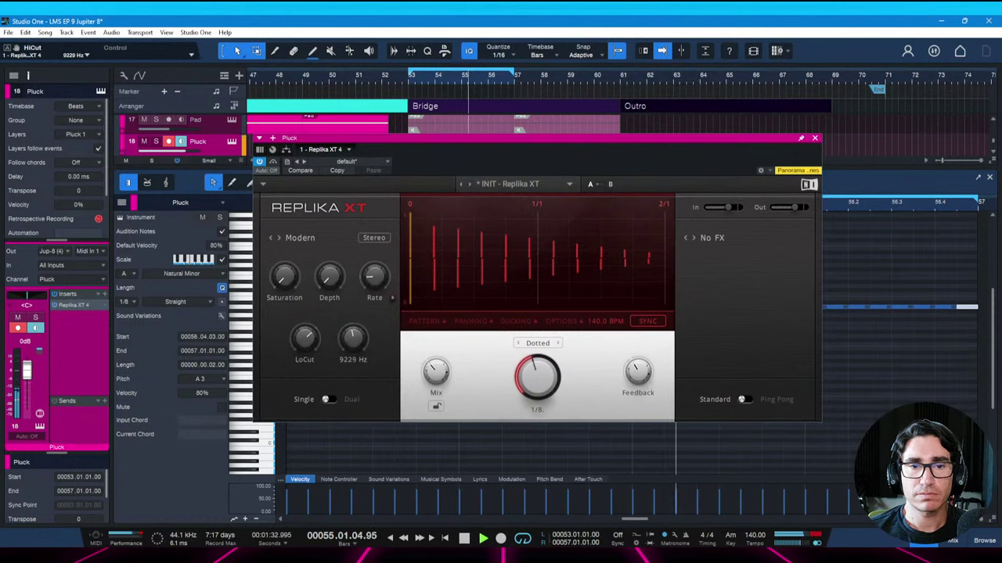
pyautogui.click(814, 138)
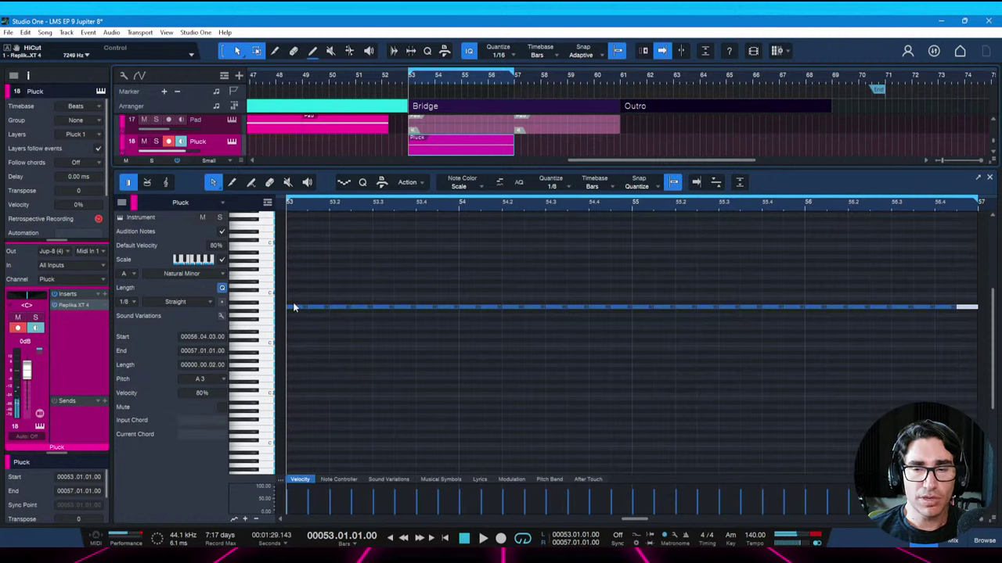
# Raise the A3 note just before beat 3 of bar 53 to D4
pyautogui.press('space')
pyautogui.click(373, 336)
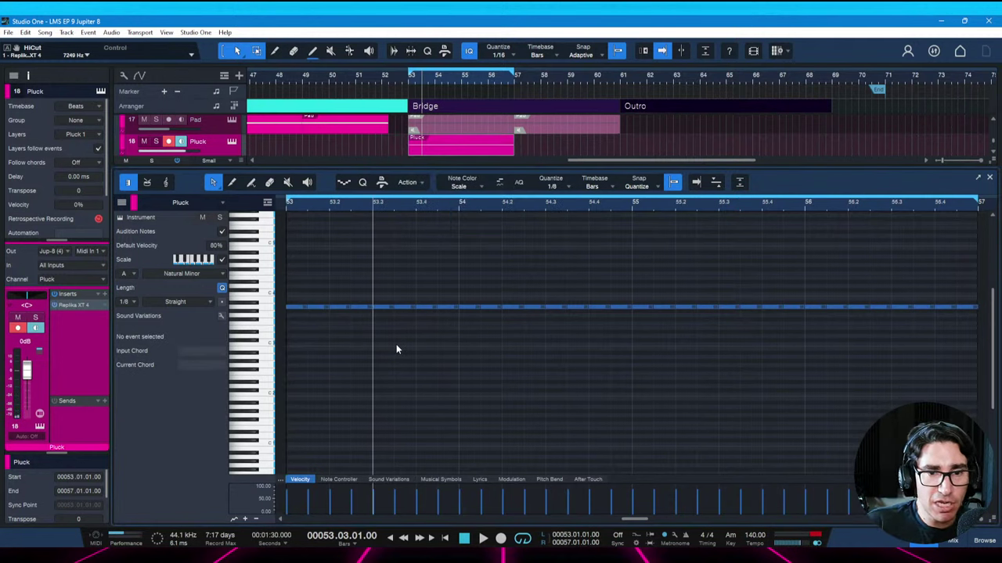
pyautogui.scroll(1, 375, 346)
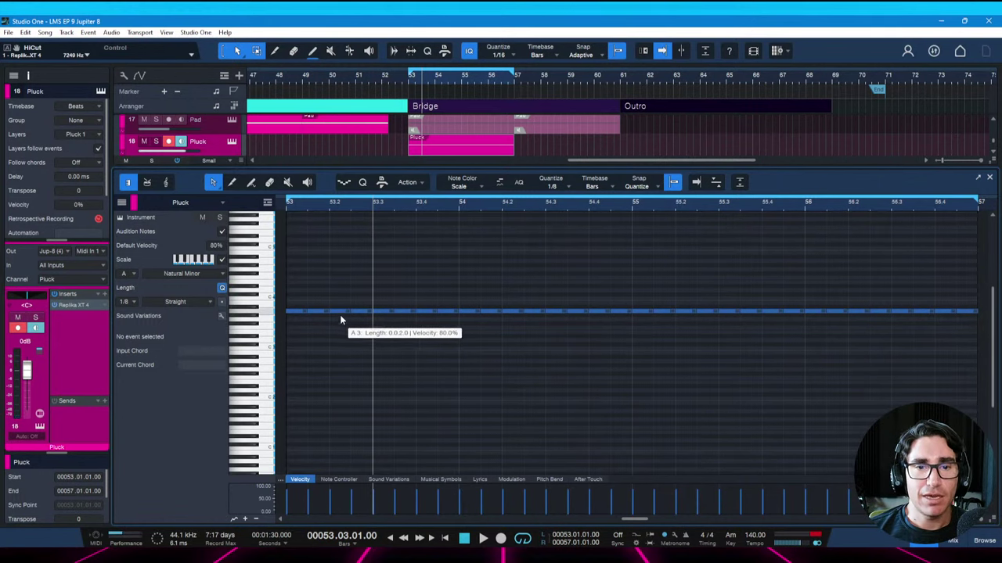
pyautogui.click(365, 310)
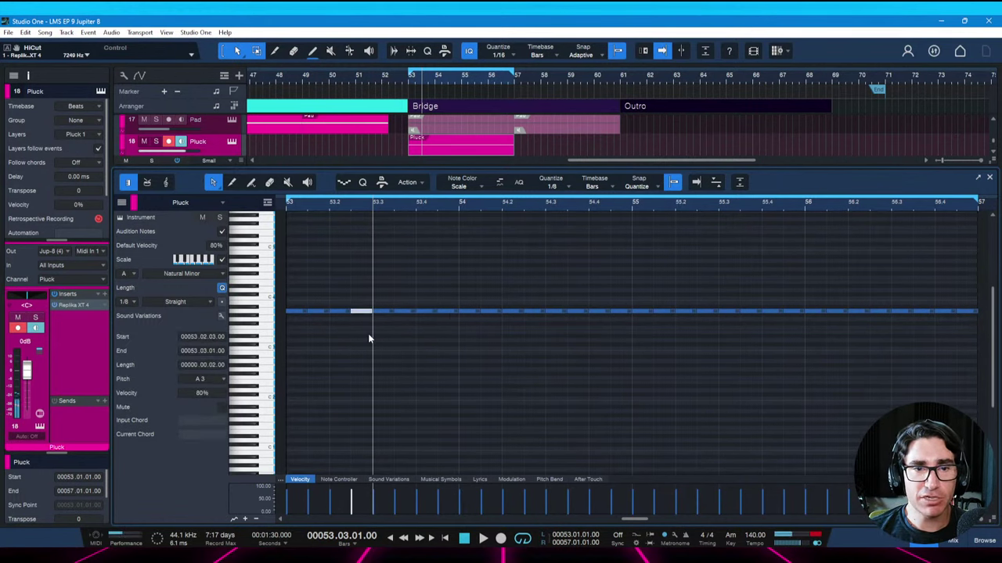
pyautogui.press('Up')
pyautogui.press('Up')
pyautogui.press('Up')
pyautogui.press('Up')
pyautogui.press('Up')
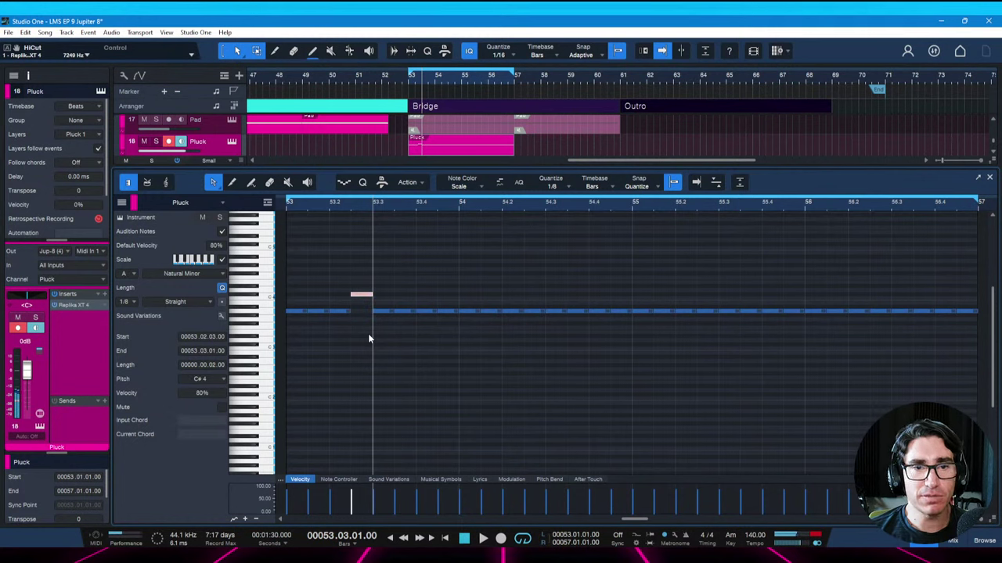
# Raise the A3 note on the last eighth of bar 53 to G4
pyautogui.press('Right')
pyautogui.press('Right')
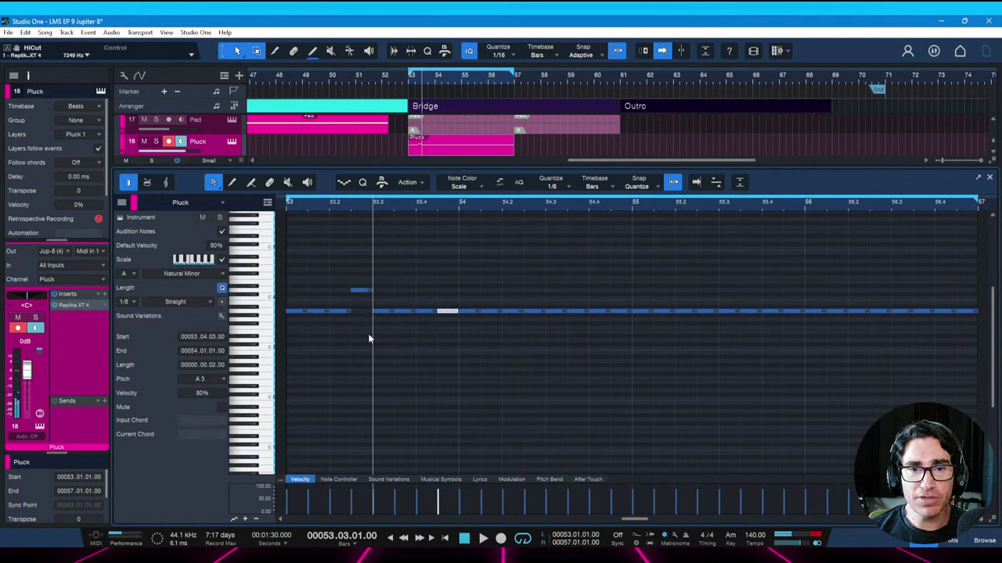
pyautogui.press('Up')
pyautogui.press('Up')
pyautogui.press('Up')
pyautogui.press('Up')
pyautogui.press('Up')
pyautogui.press('Up')
pyautogui.press('Up')
pyautogui.press('Up')
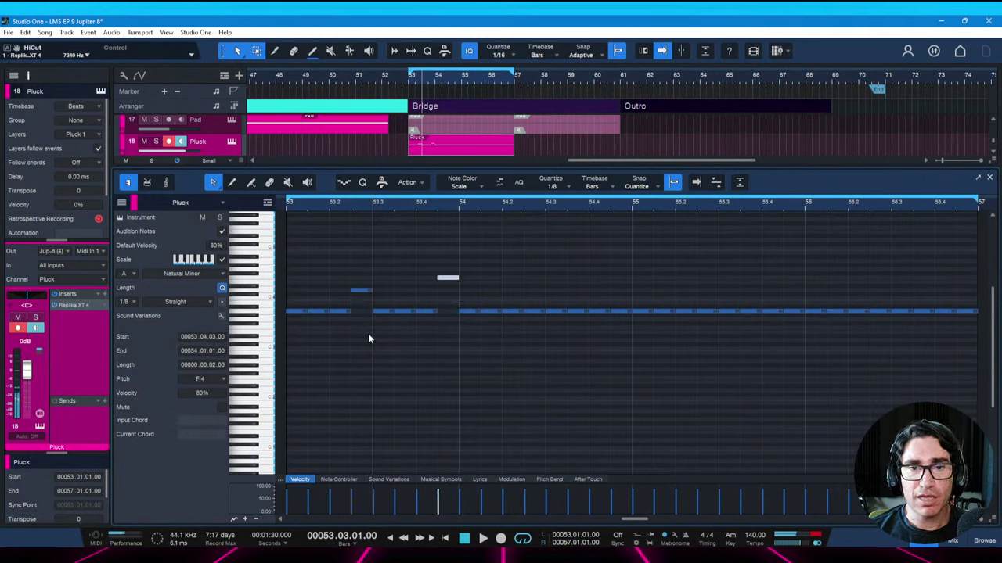
pyautogui.press('Up')
pyautogui.press('Up')
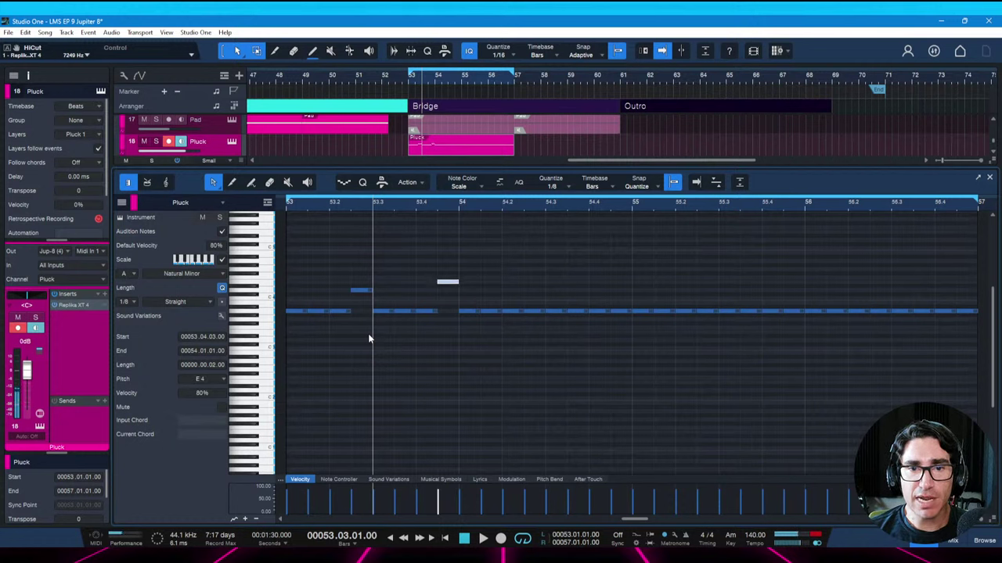
# Raise the A3 note on beat 3 of bar 54 to C4
pyautogui.press('Right')
pyautogui.press('Right')
pyautogui.press('Right')
pyautogui.press('Right')
pyautogui.press('Right')
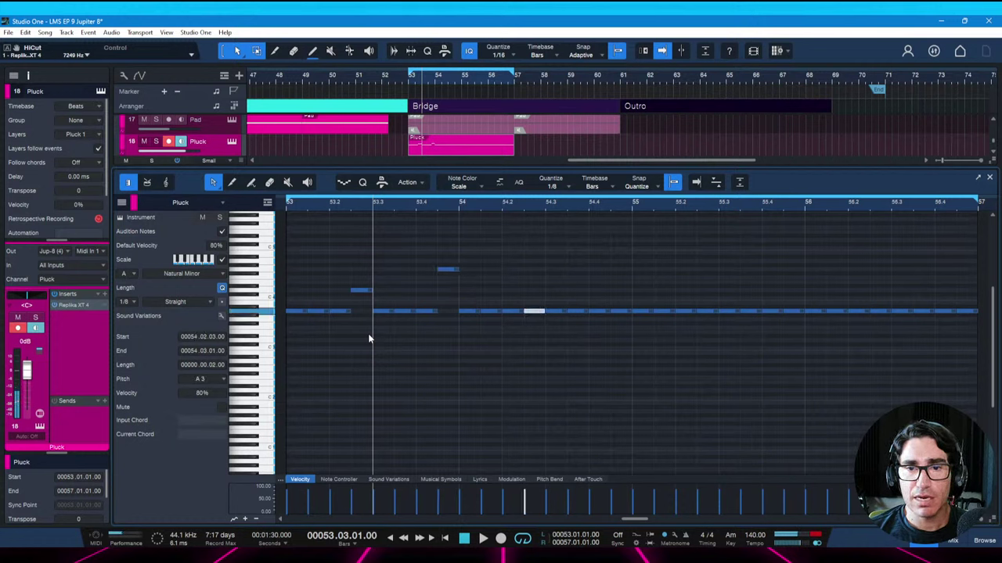
pyautogui.press('Up')
pyautogui.press('Up')
pyautogui.press('Up')
pyautogui.press('Up')
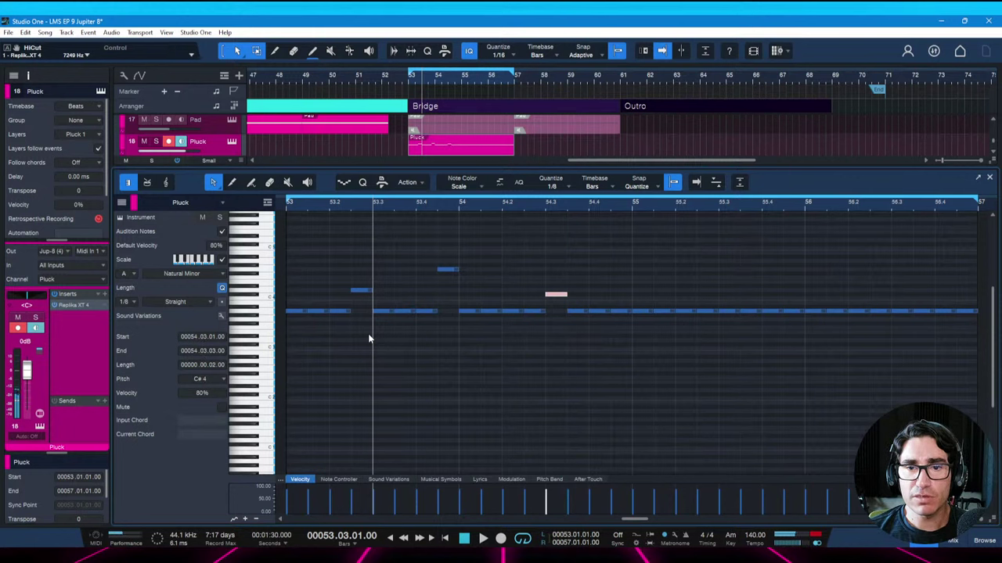
pyautogui.press('Down')
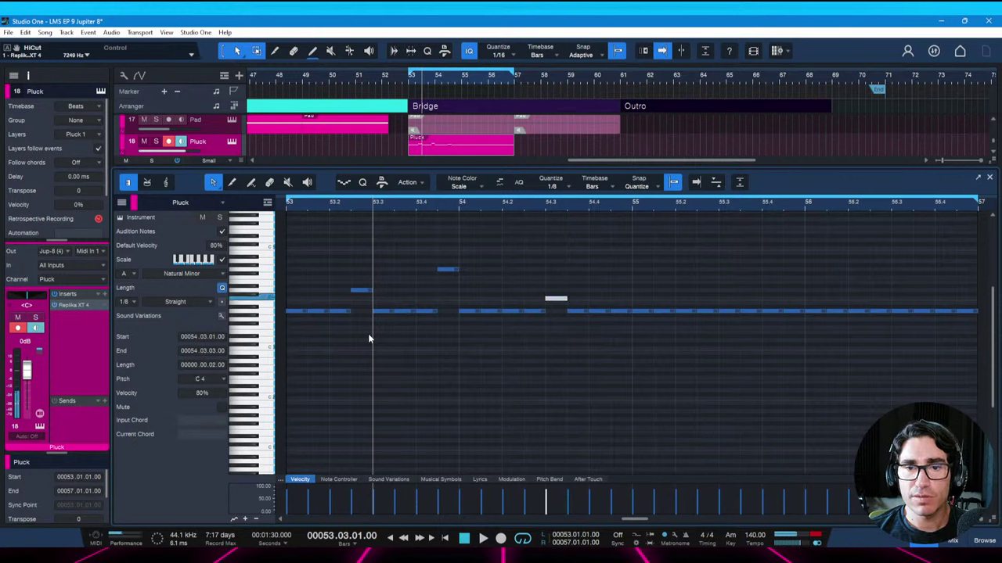
# Lower the A3 note on the second eighth of bar 55 to F3
pyautogui.press('Right')
pyautogui.press('Right')
pyautogui.press('Right')
pyautogui.press('Right')
pyautogui.press('Right')
pyautogui.press('Down')
pyautogui.press('Down')
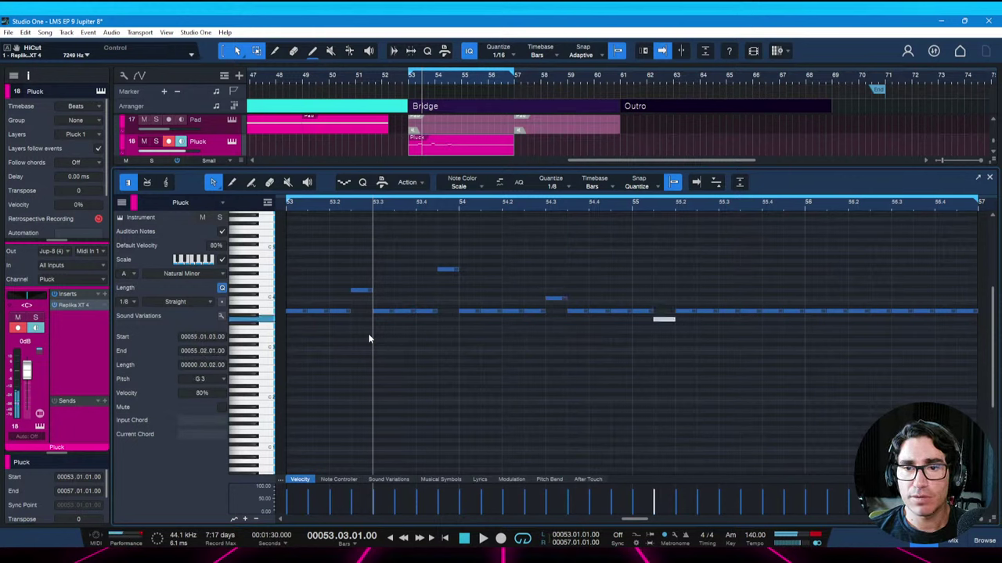
pyautogui.press('Down')
pyautogui.press('Down')
# Audition the pluck pattern, stop playback, and return the F3 note in bar 55 to A3
pyautogui.press('space')
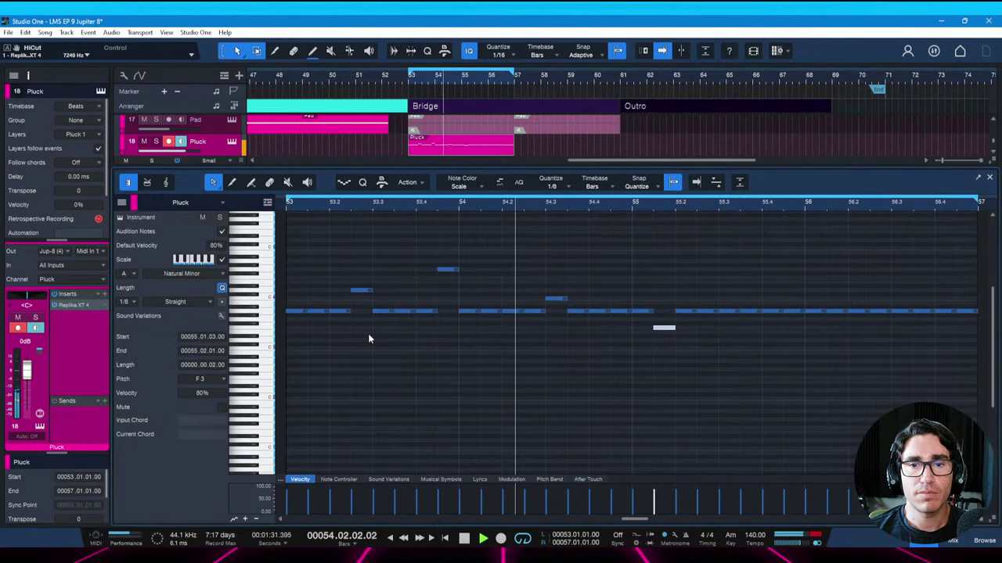
pyautogui.press('space')
pyautogui.press('space')
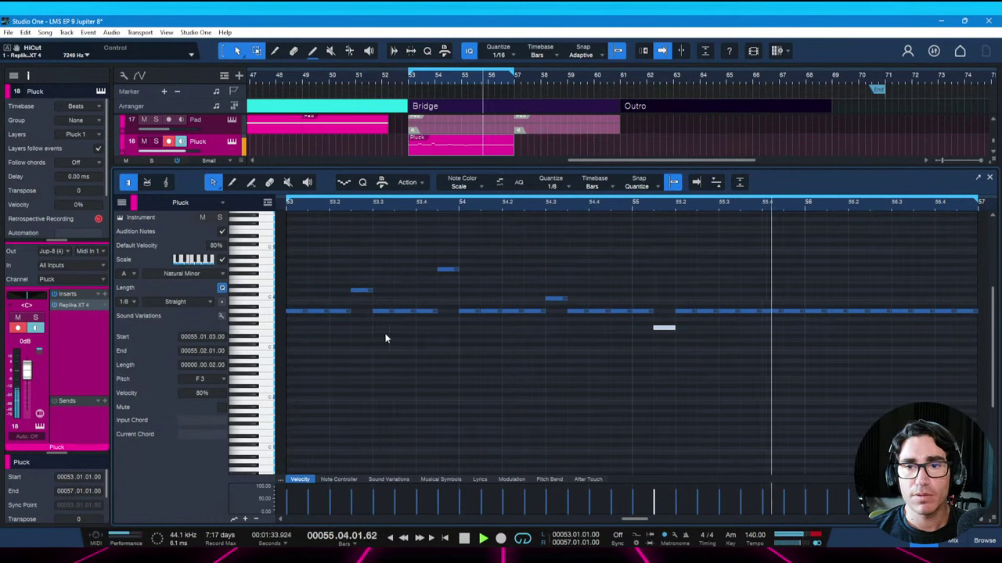
pyautogui.press('space')
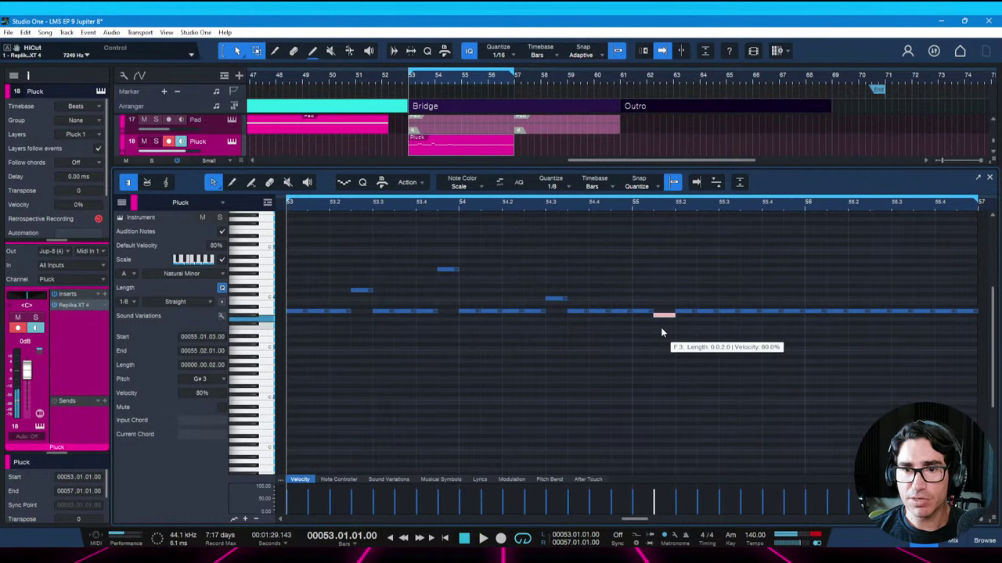
pyautogui.press('Up')
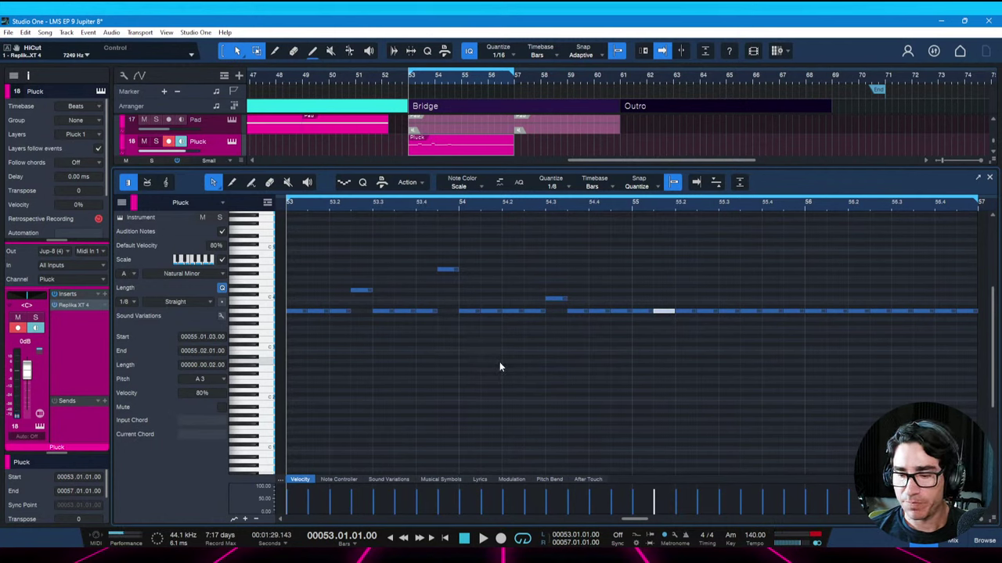
# Audition the pattern from bar 53, raise the A3 note on the second eighth of bar 54 to E4, and replay it
pyautogui.press('space')
pyautogui.press('space')
pyautogui.press('space')
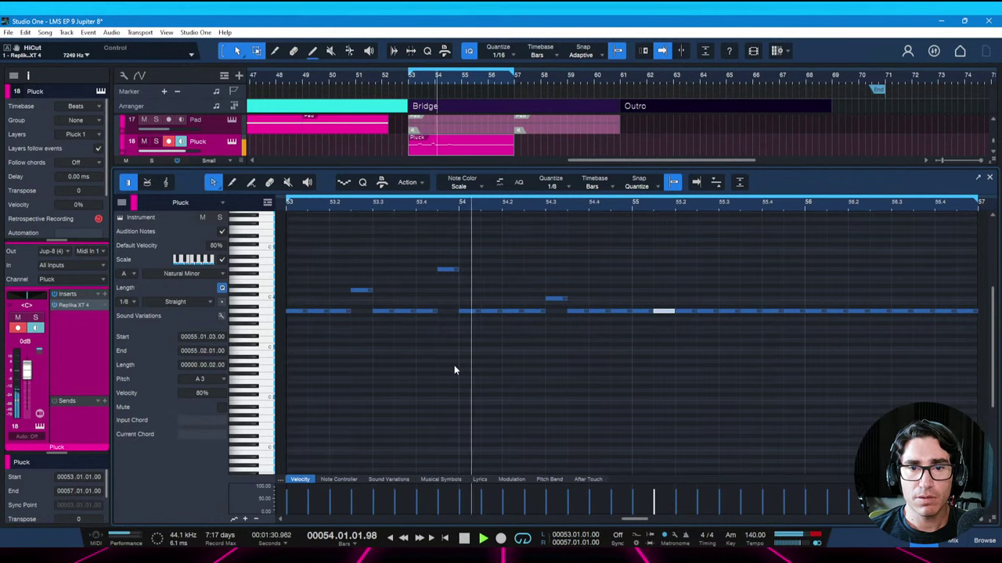
pyautogui.press('space')
pyautogui.press('space')
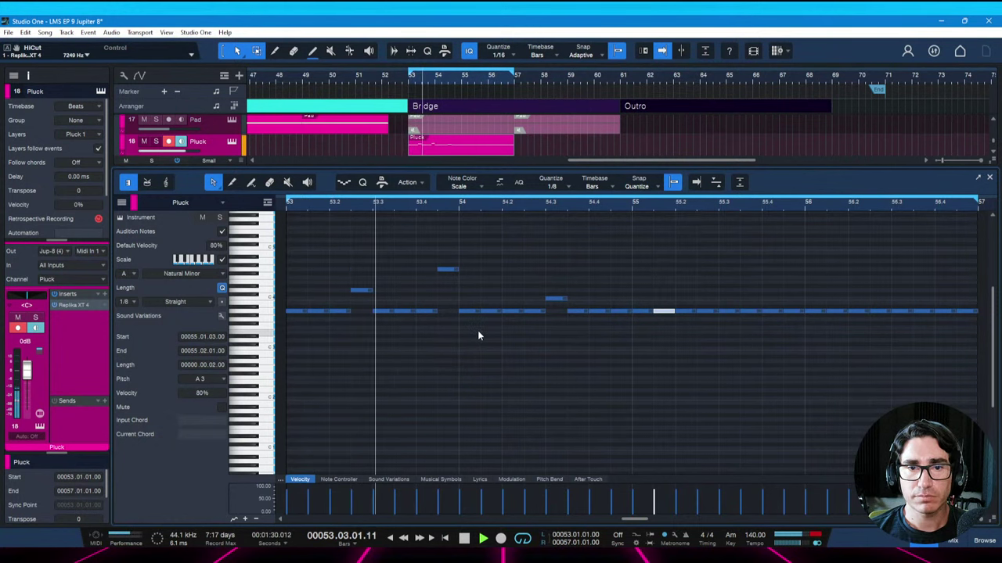
pyautogui.press('space')
pyautogui.click(491, 312)
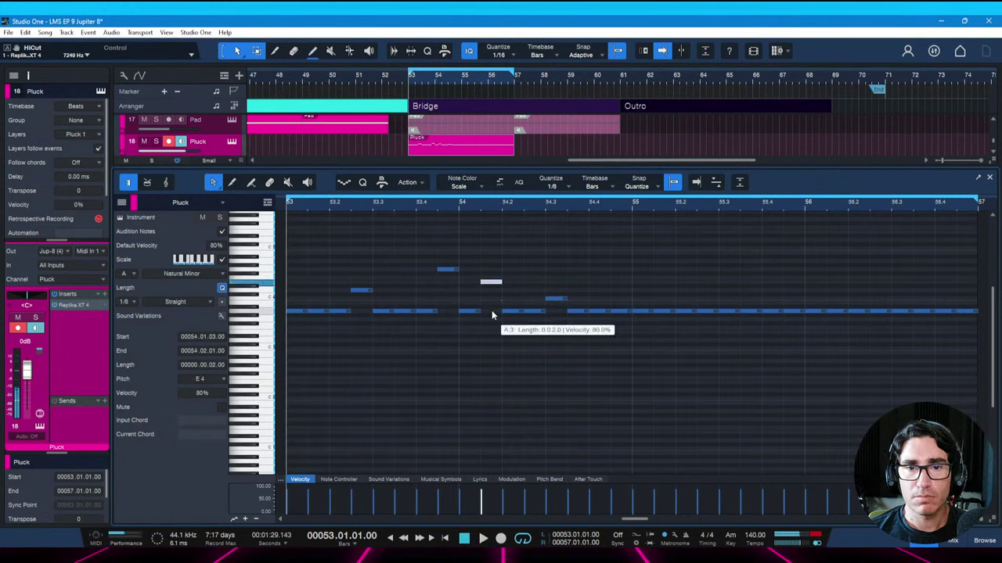
pyautogui.press('space')
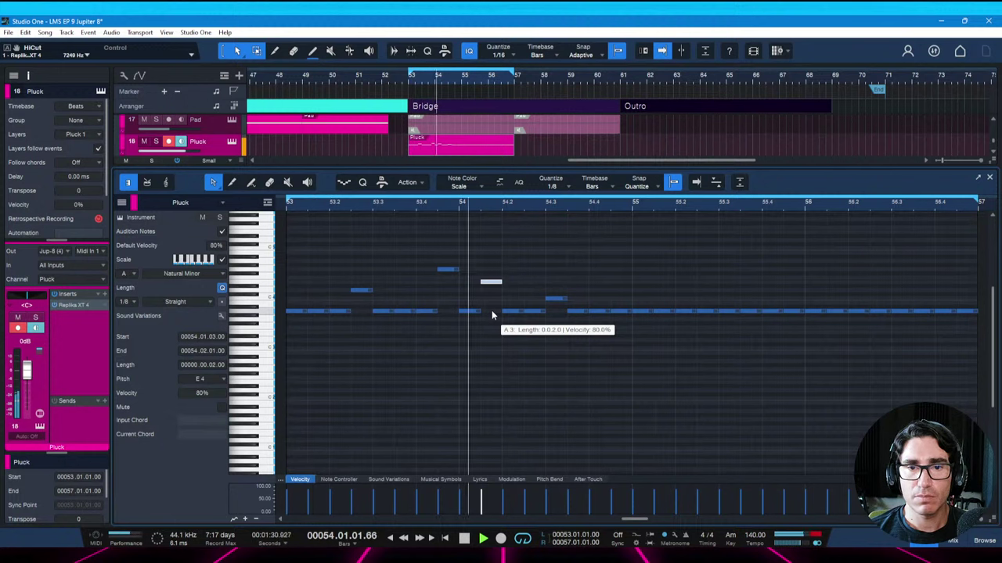
pyautogui.press('space')
# Raise the note on beat 3 of bar 54 to A4 and audition the pattern
pyautogui.press('Right')
pyautogui.press('Right')
pyautogui.press('Right')
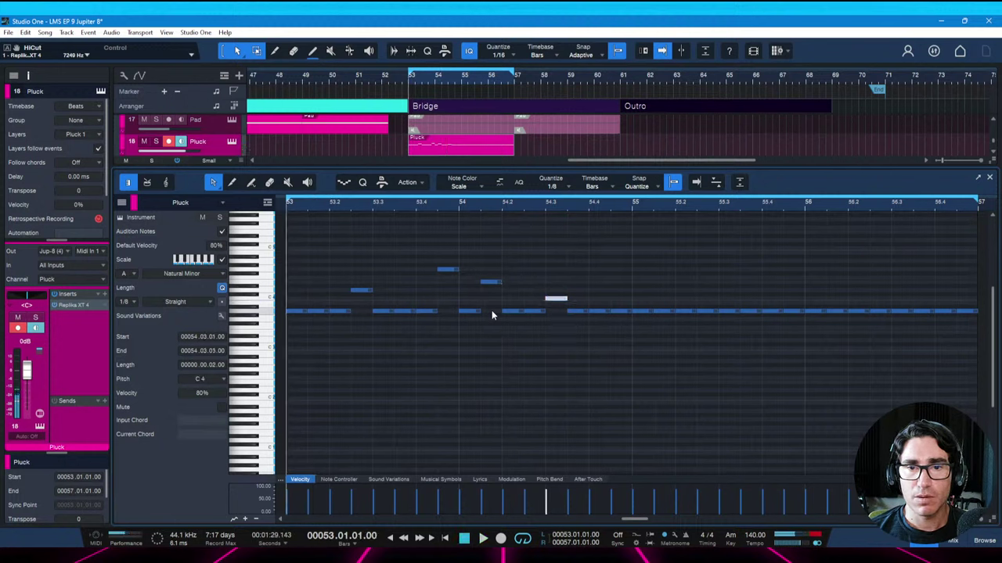
pyautogui.hotkey('alt', 'Up')
pyautogui.hotkey('alt', 'Up')
pyautogui.hotkey('alt', 'Up')
pyautogui.hotkey('alt', 'Up')
pyautogui.hotkey('alt', 'Up')
pyautogui.press('space')
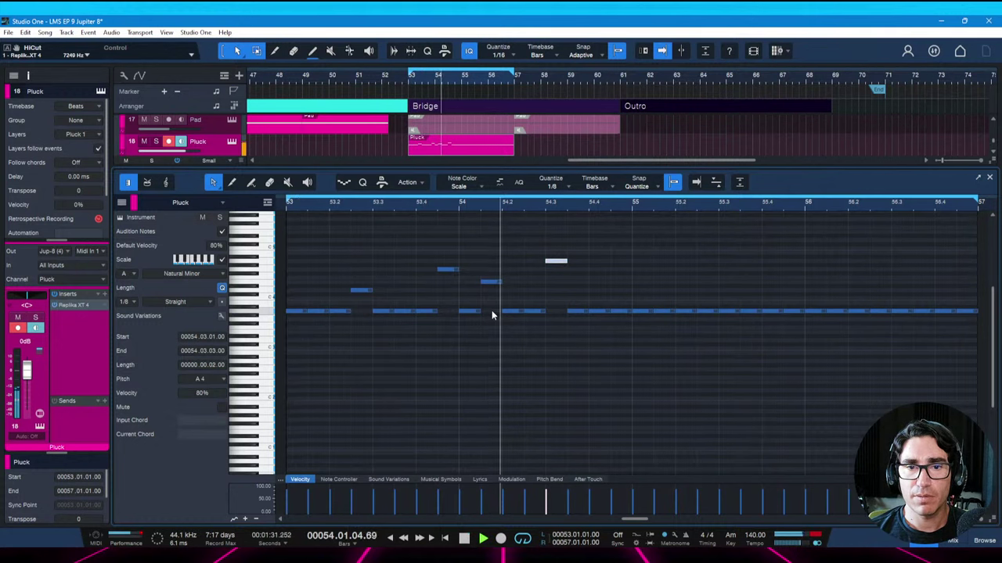
pyautogui.press('space')
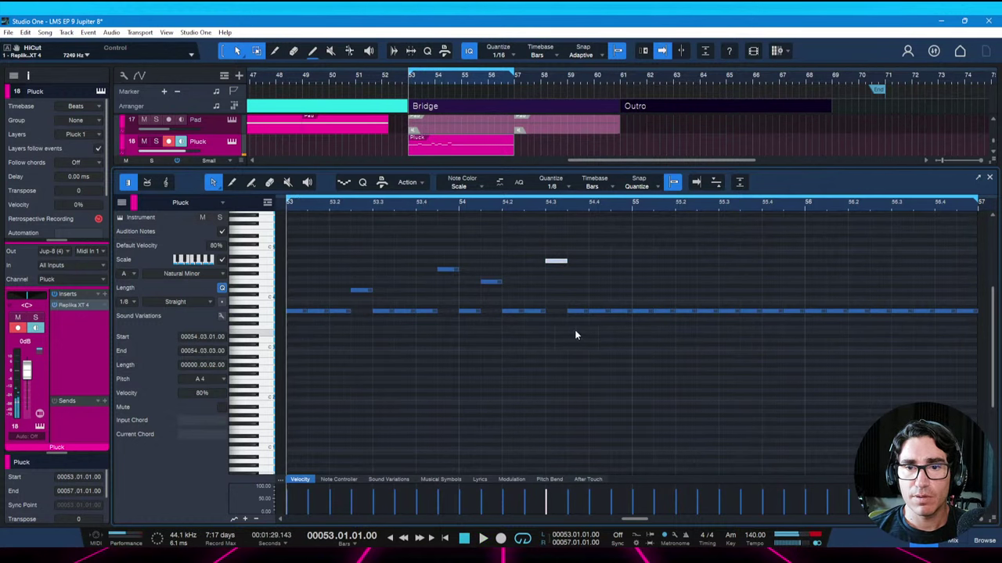
# Delete all the notes in bars 55 and 56 of the Pluck part and save the song
pyautogui.moveTo(637, 296); pyautogui.dragTo(974, 331)
pyautogui.press('Delete')
pyautogui.click(452, 377)
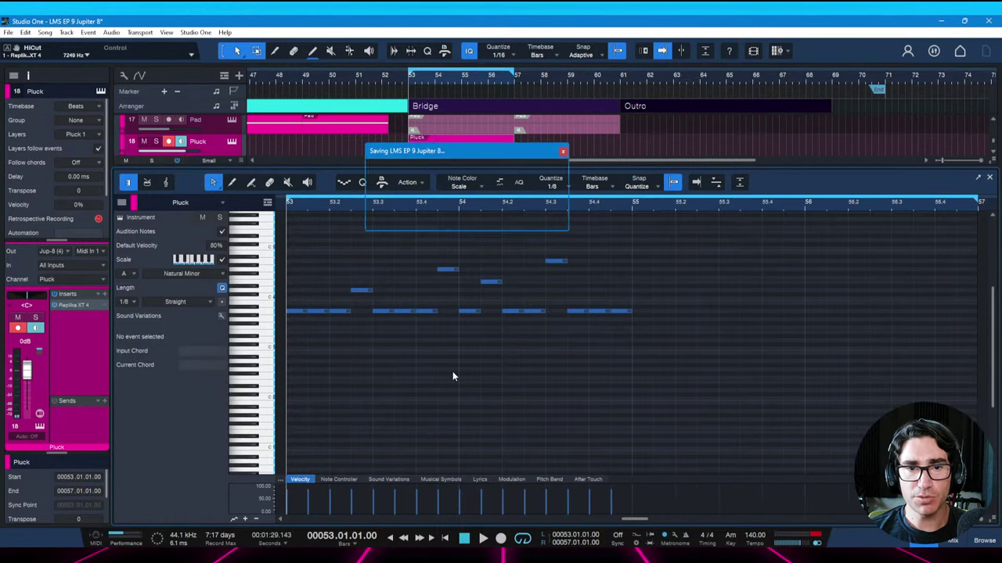
pyautogui.hotkey('ctrl', 's')
# Duplicate the note pattern of bars 53 and 54 into bars 55 and 56 and play the full four bars
pyautogui.hotkey('ctrl', 'z')
pyautogui.hotkey('ctrl', 'z')
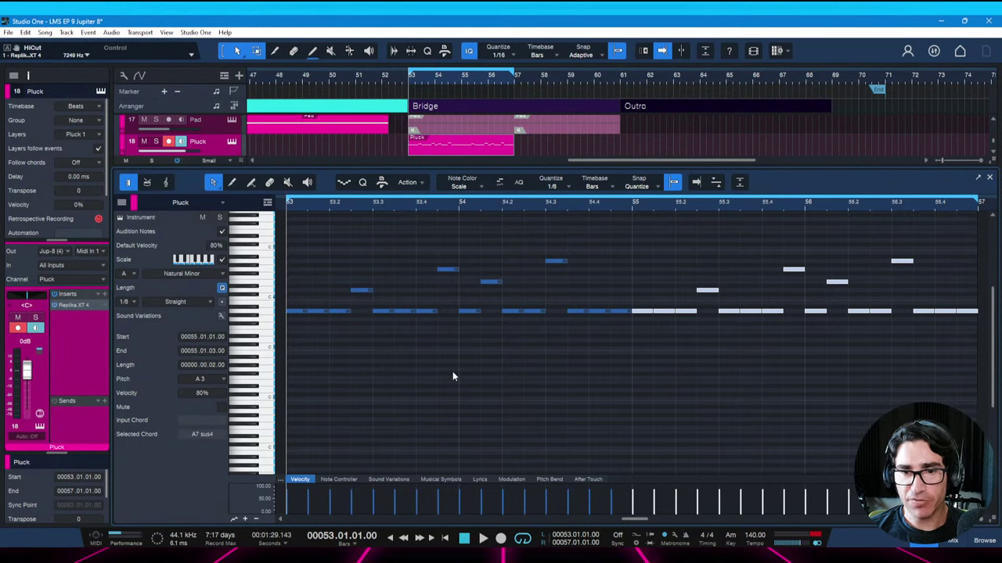
pyautogui.click(452, 371)
pyautogui.press('space')
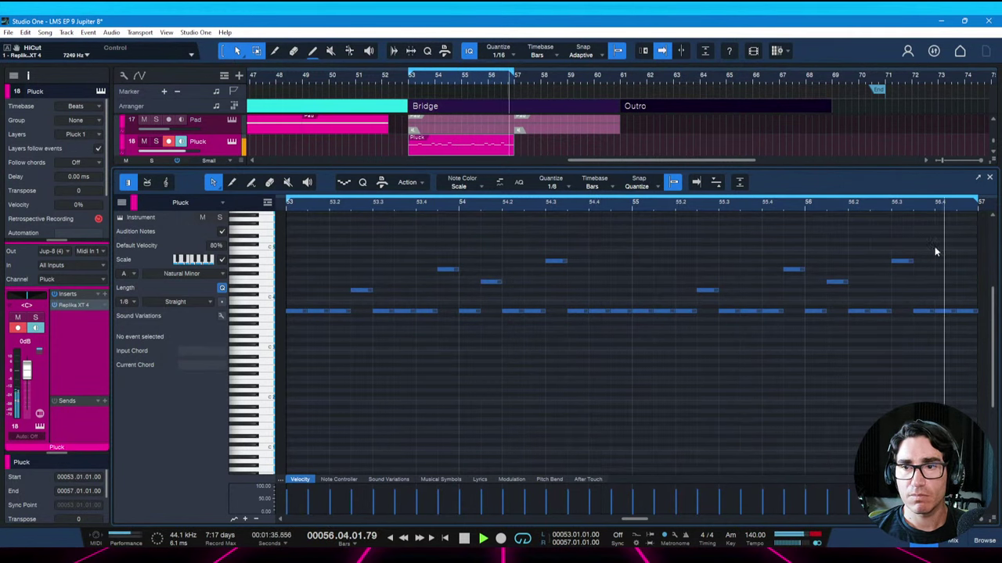
pyautogui.press('space')
# Lower the A4 note on beat 3 of bar 56 to D4 and audition from bar 55
pyautogui.click(898, 260)
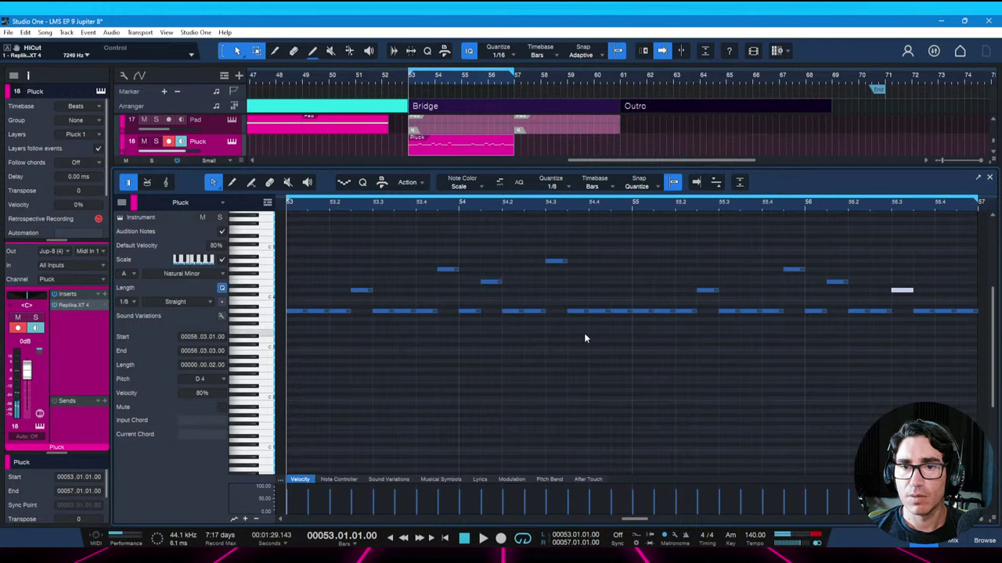
pyautogui.click(634, 207)
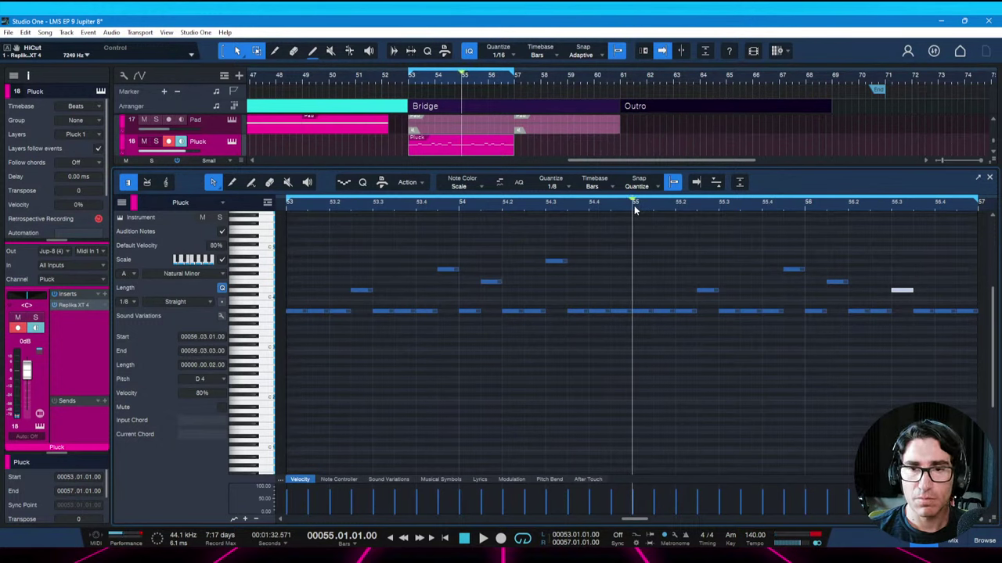
pyautogui.press('space')
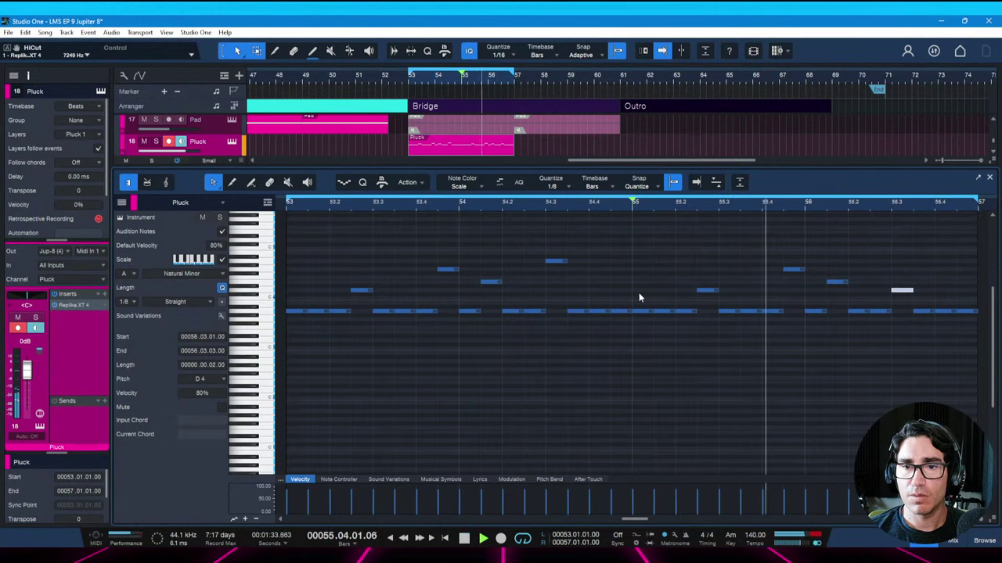
pyautogui.press('space')
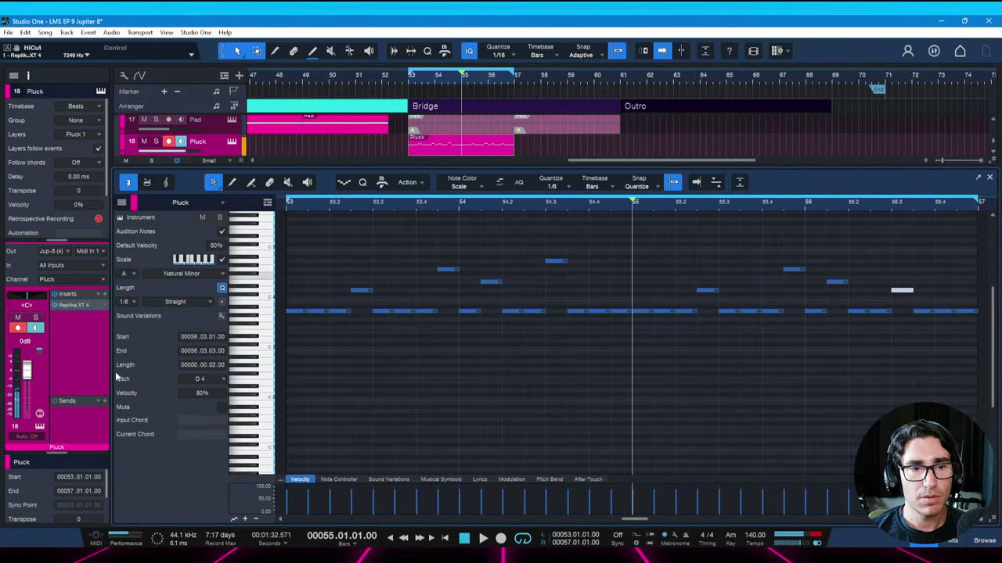
# Set the Pluck synth's VCO LFO modulation to 0.000 st, audition the sound, and close the synth window
pyautogui.click(40, 425)
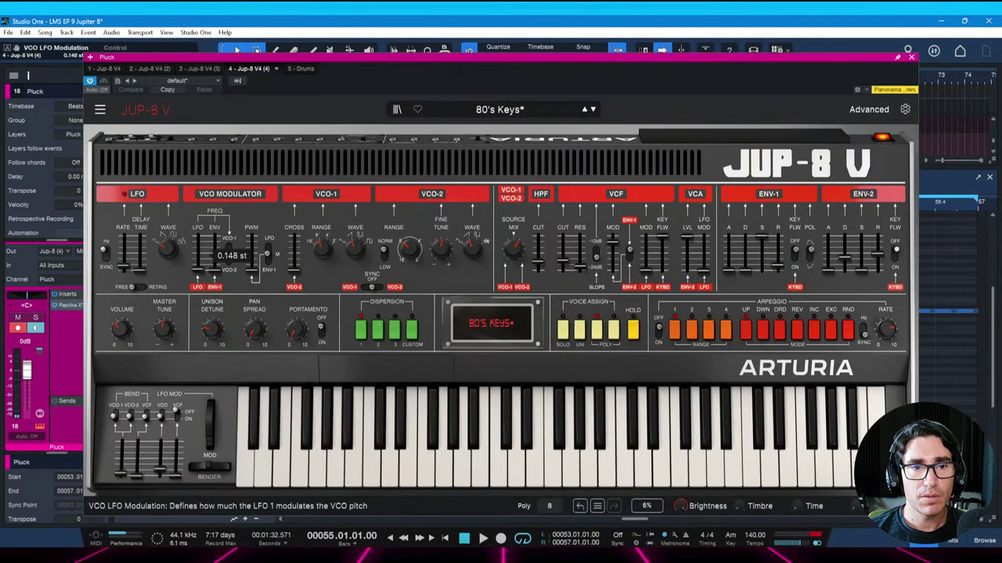
pyautogui.press('space')
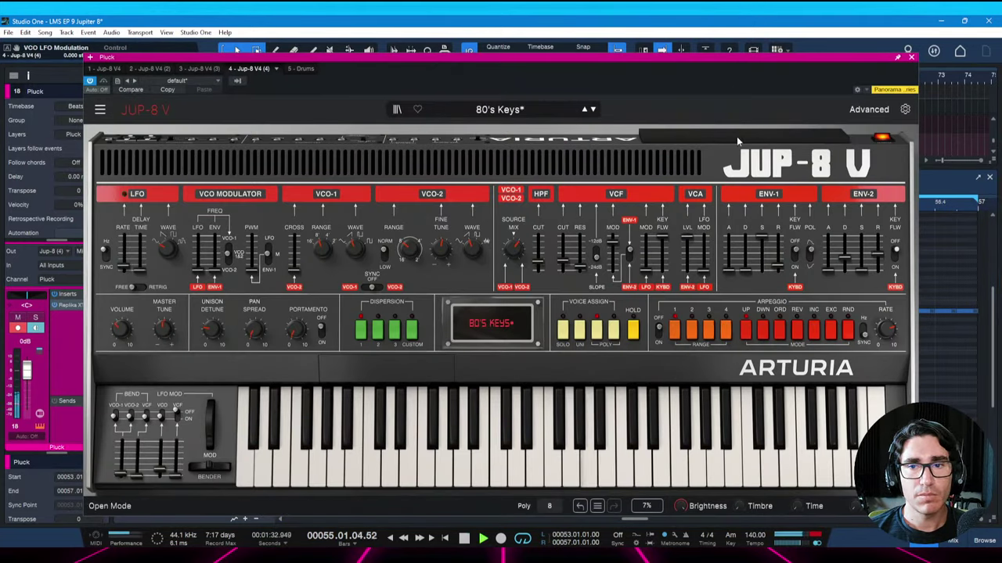
pyautogui.click(911, 57)
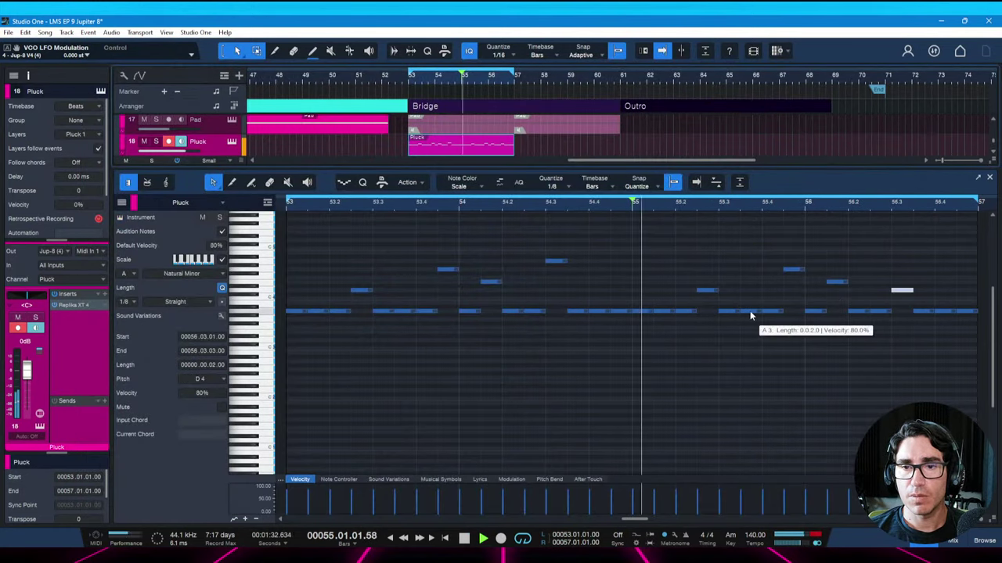
pyautogui.press('space')
# Raise the D4 note just before beat 3 of bar 55 to E4 and audition from bar 55
pyautogui.click(708, 292)
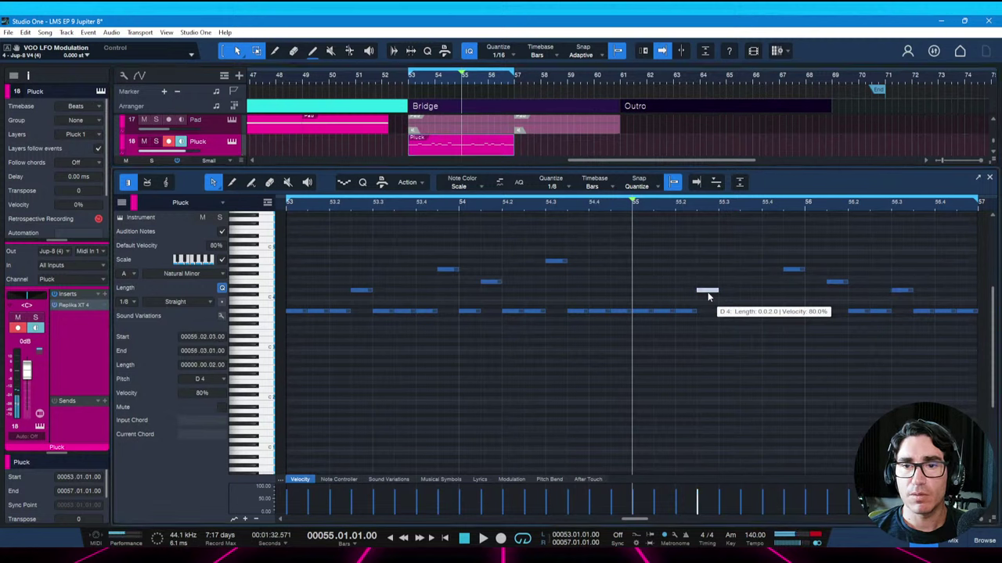
pyautogui.press('Up')
pyautogui.press('space')
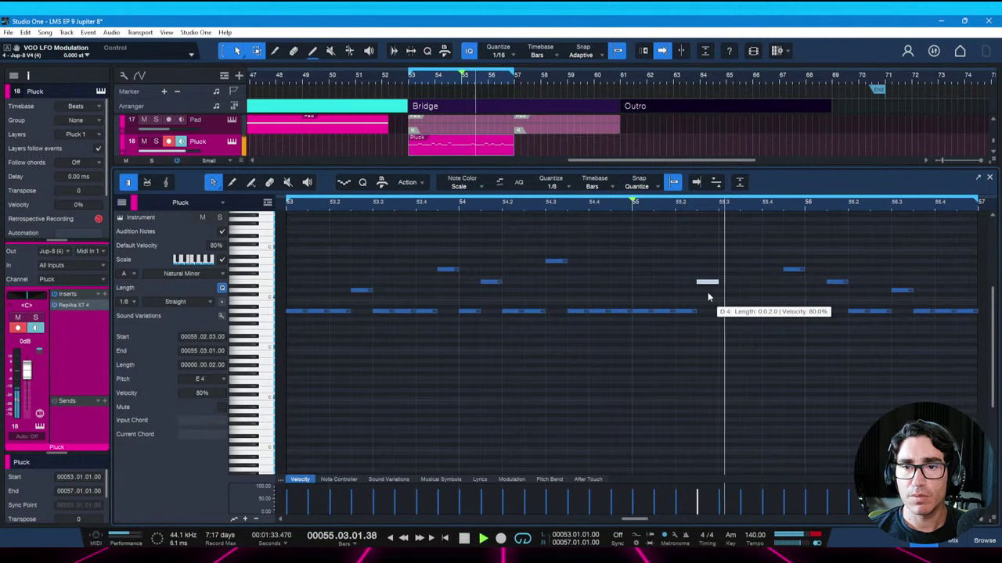
pyautogui.press('space')
pyautogui.press('space')
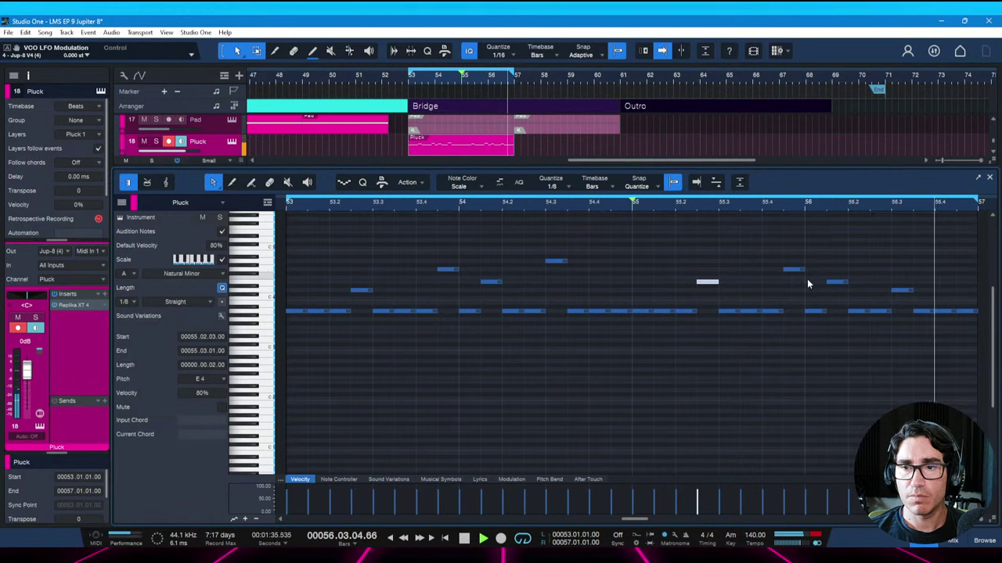
pyautogui.press('space')
# Lower the D4 note on beat 3 of bar 56 to B3 and audition from bar 55
pyautogui.click(906, 292)
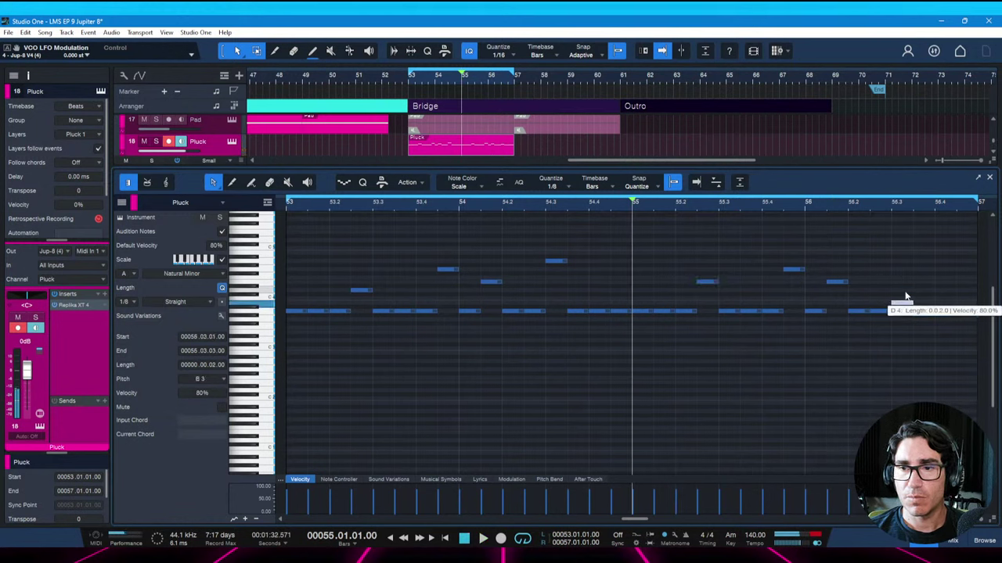
pyautogui.press('space')
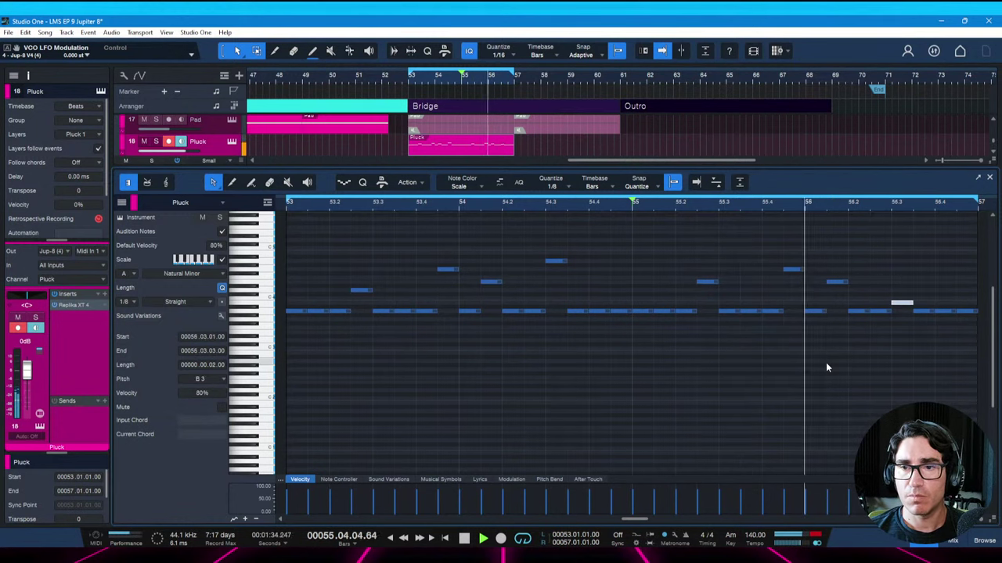
pyautogui.press('space')
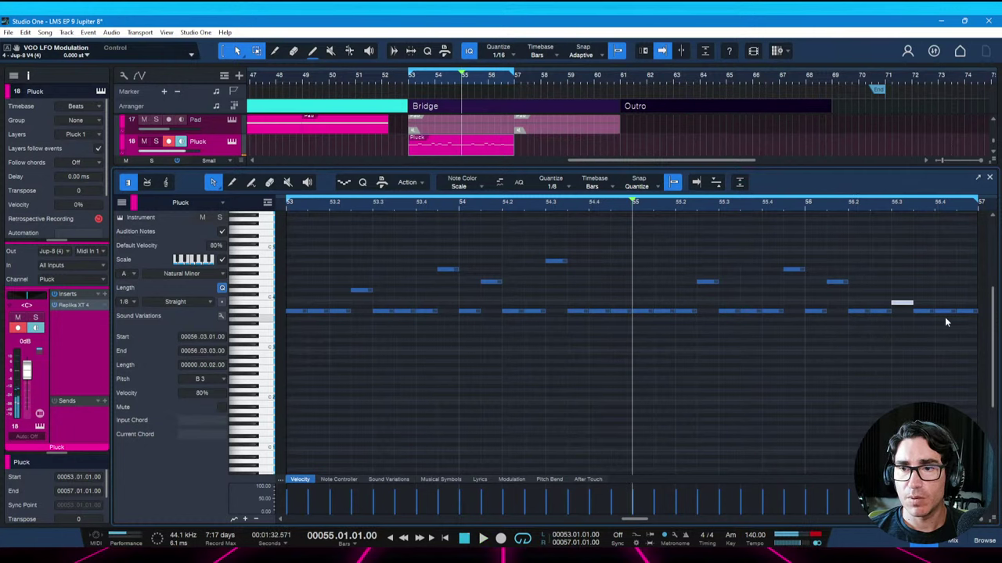
# Raise the A3 note on beat 4 of bar 56 to A4, audition from bar 55, and save the song
pyautogui.moveTo(943, 311); pyautogui.dragTo(944, 310)
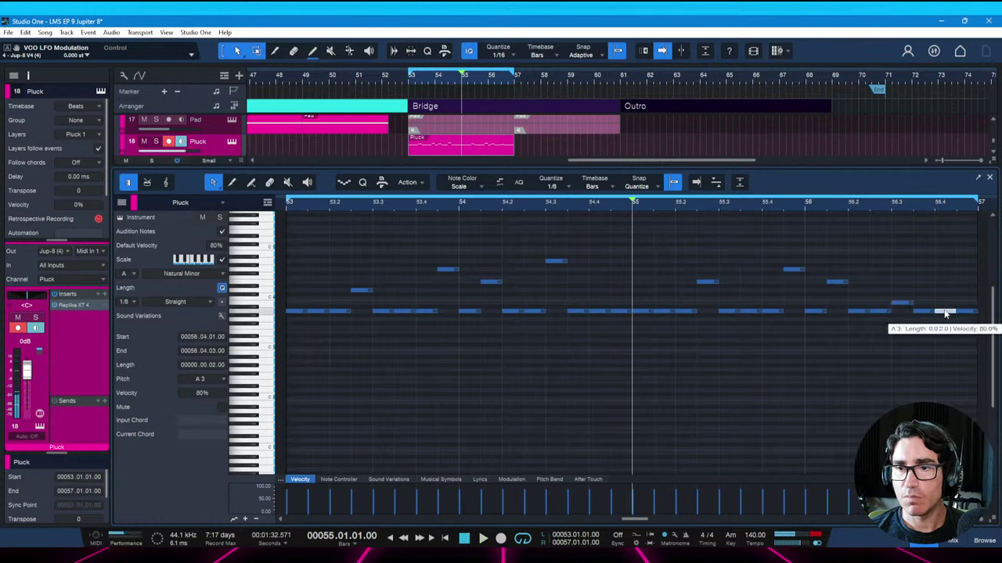
pyautogui.press('Up')
pyautogui.press('Up')
pyautogui.press('Up')
pyautogui.press('Up')
pyautogui.press('Up')
pyautogui.press('Up')
pyautogui.press('Up')
pyautogui.press('Up')
pyautogui.press('Up')
pyautogui.press('Up')
pyautogui.press('Up')
pyautogui.press('space')
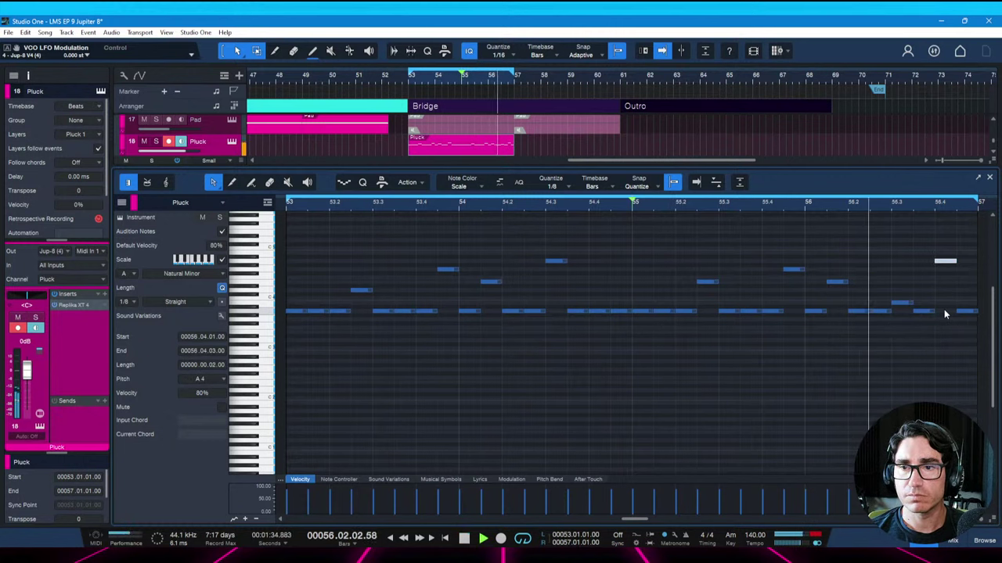
pyautogui.hotkey('ctrl', 's')
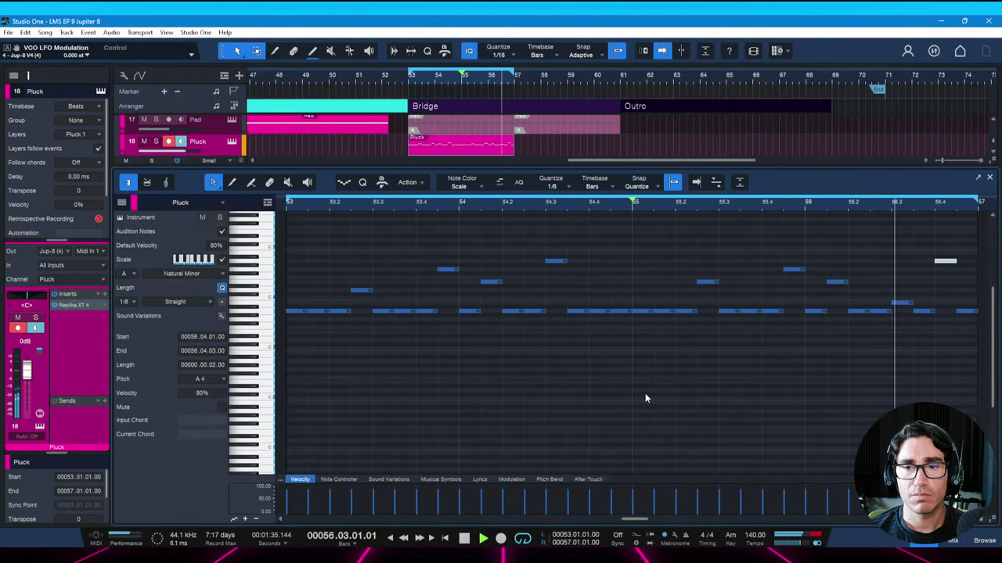
pyautogui.press('space')
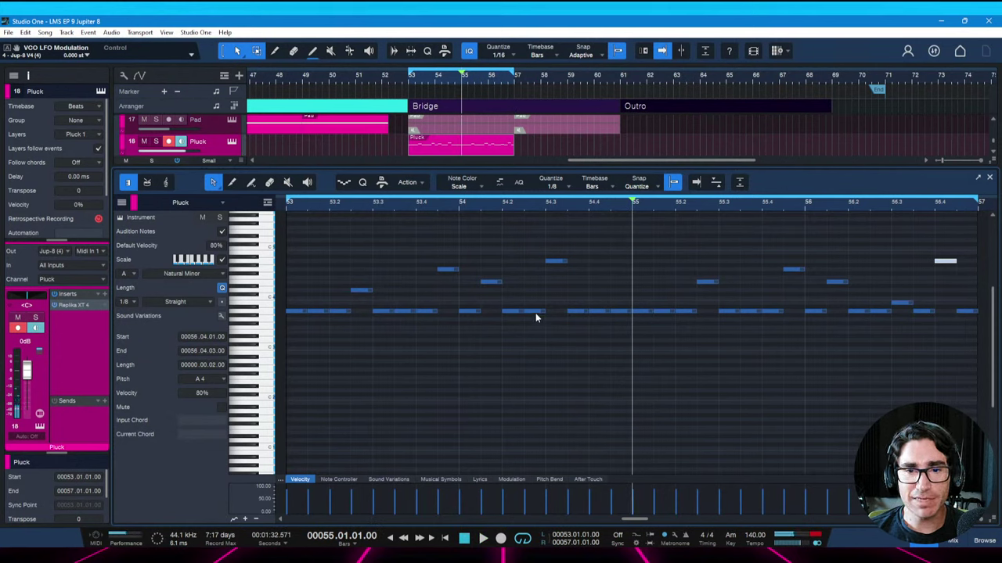
# Lower the A3 notes just before beat 3 of bar 54 and beat 4 of bar 55 to G3 and E3, and audition from bar 53
pyautogui.press('Down')
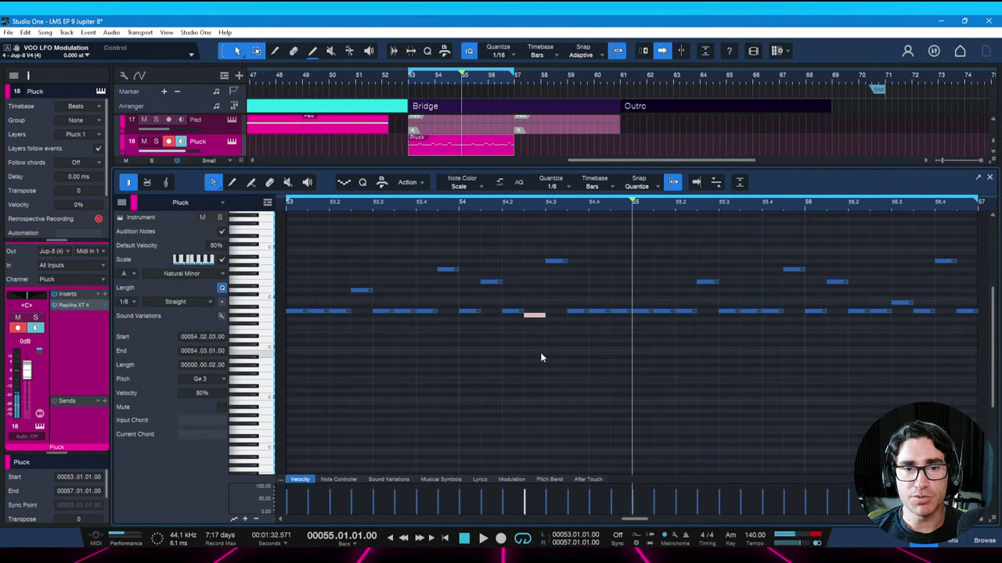
pyautogui.press('Down')
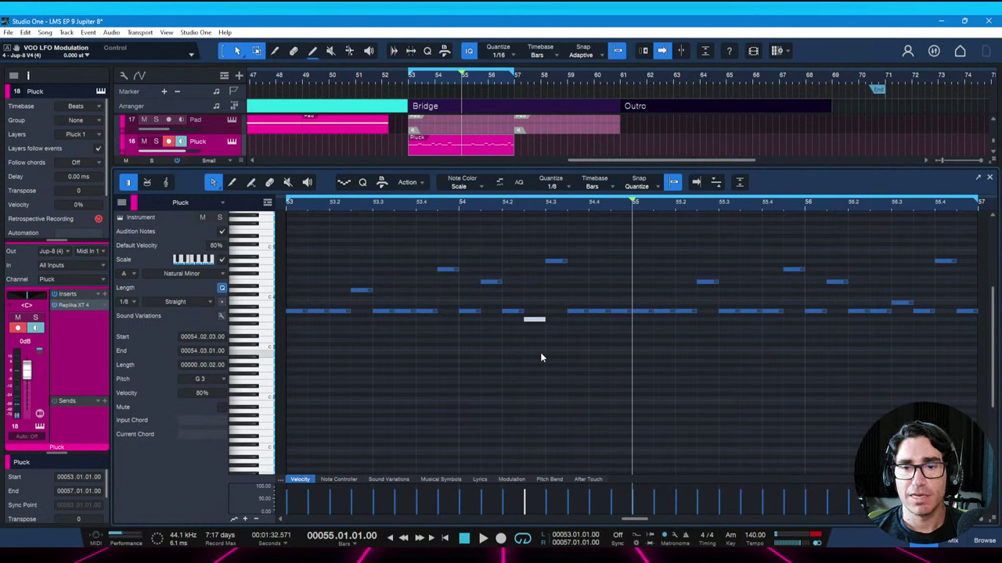
pyautogui.press('Down')
pyautogui.press('Down')
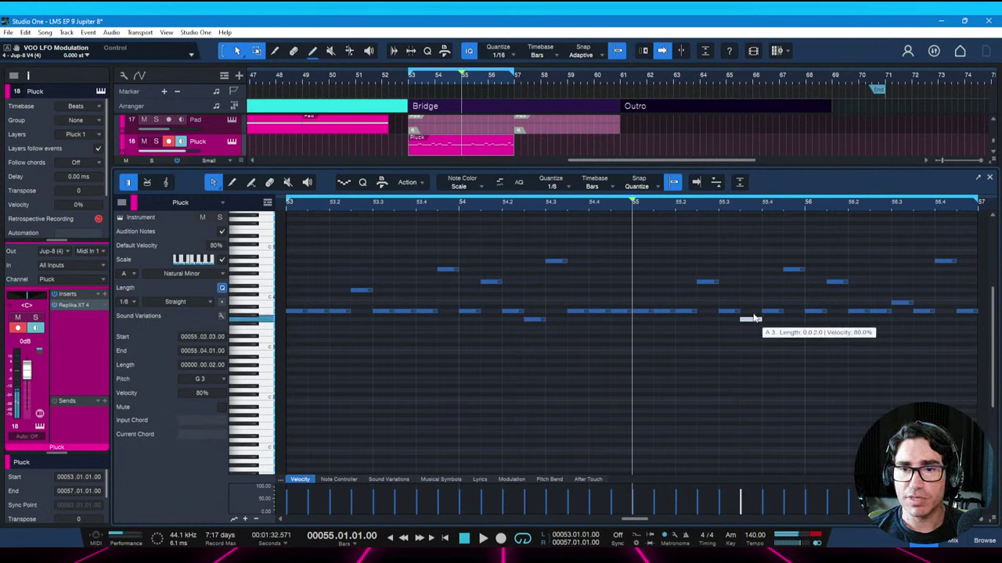
pyautogui.press('KP_1')
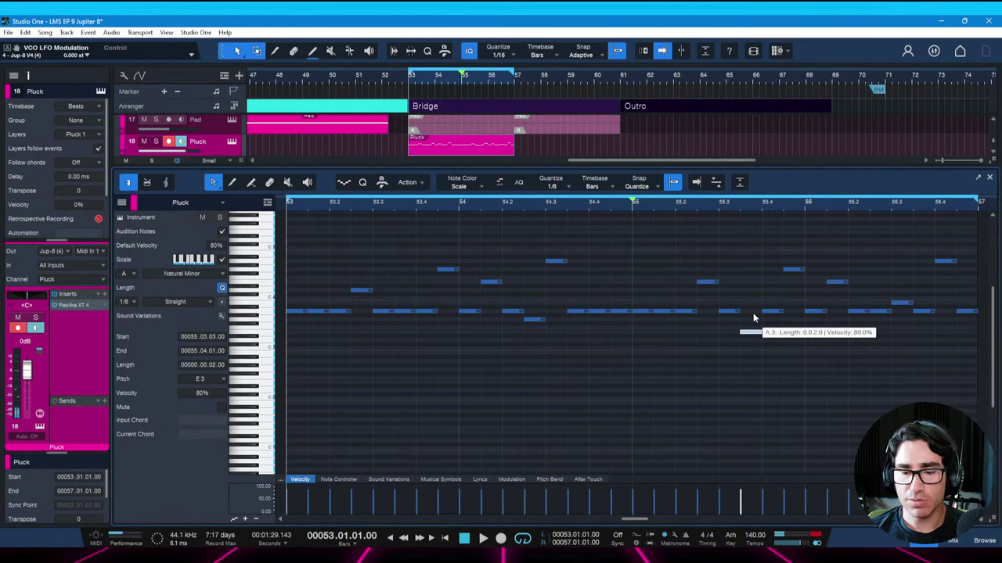
pyautogui.press('space')
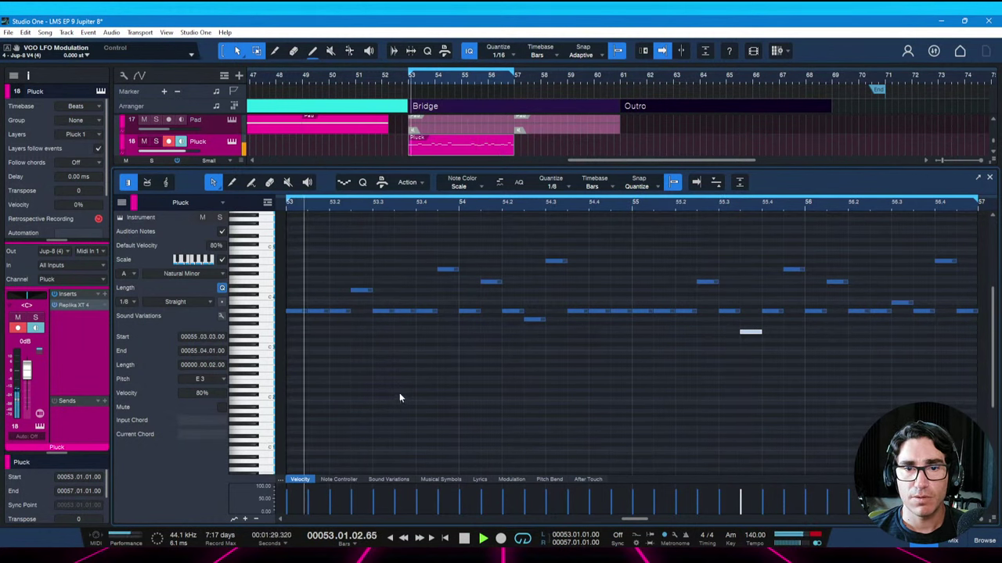
pyautogui.press('space')
# Lower the A3 note just before beat 4 of bar 53 to E3 and the last note of bar 54 to F3, and audition
pyautogui.click(404, 314)
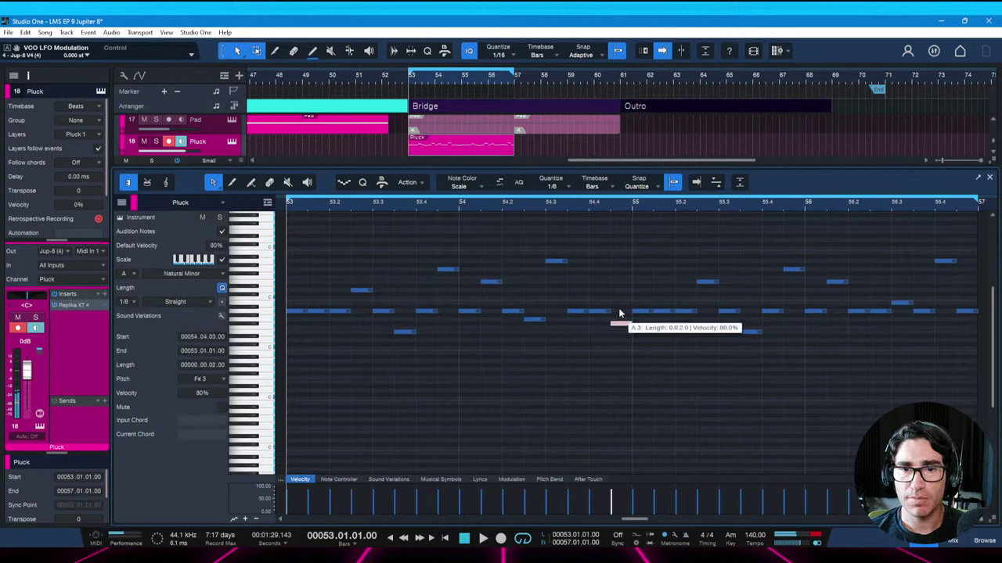
pyautogui.press('space')
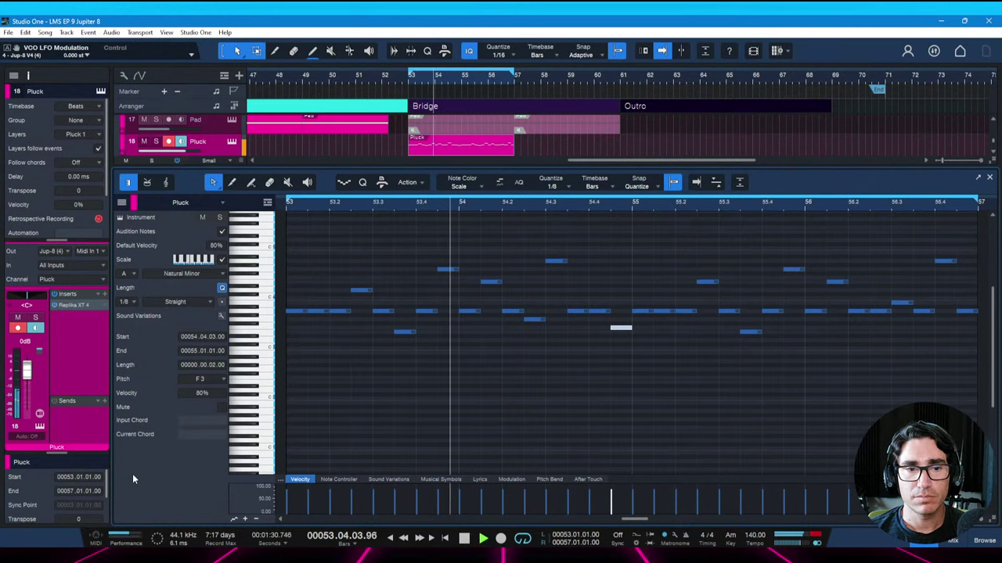
pyautogui.press('space')
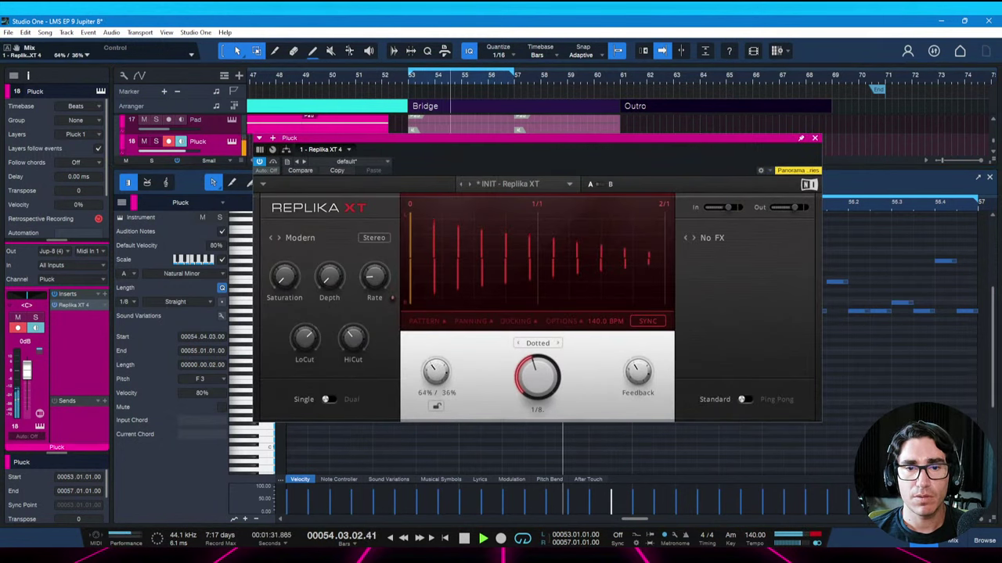
# Set the Pluck track's Replika XT mix to 65% / 35%, close its window, and save the song
pyautogui.hotkey('ctrl', 's')
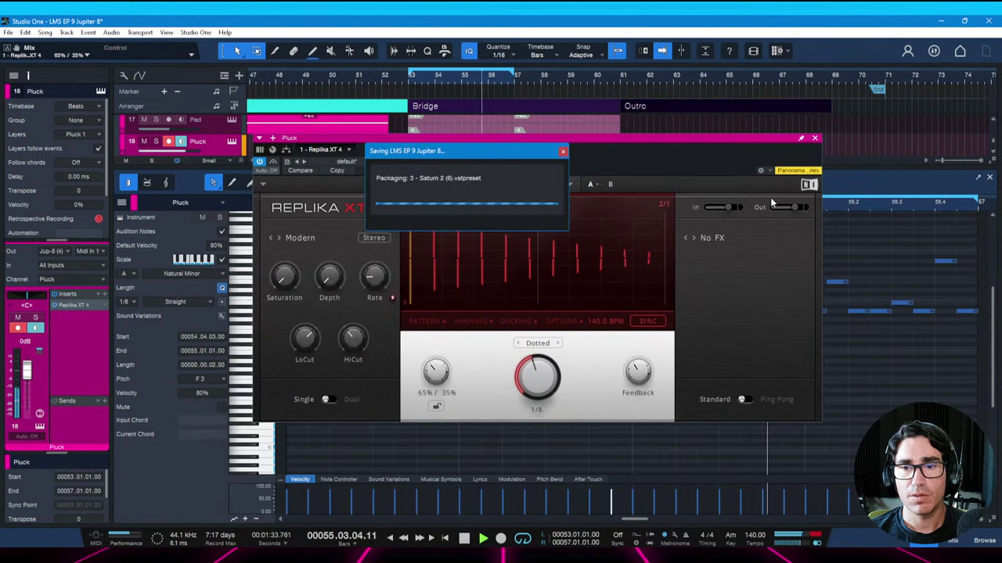
pyautogui.click(815, 138)
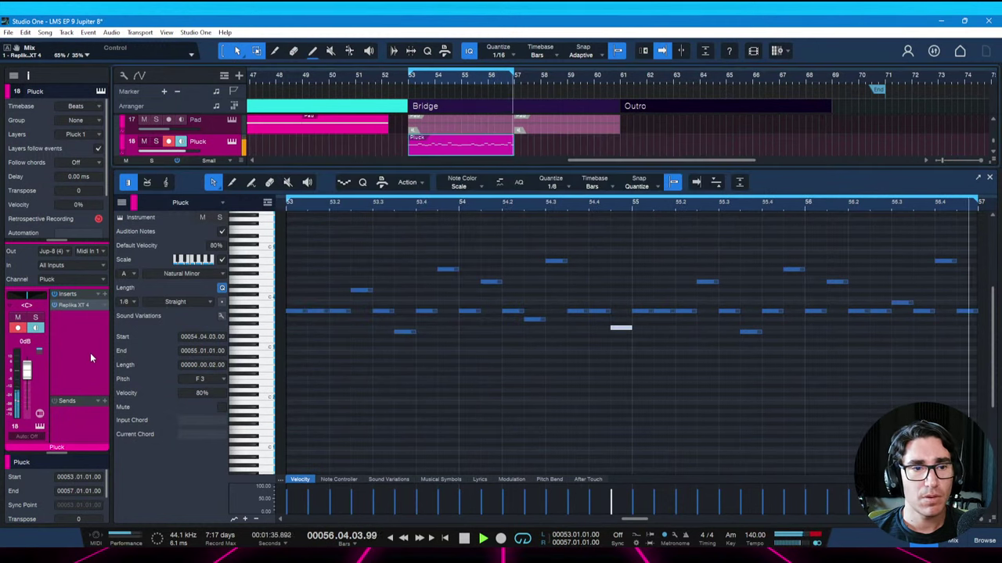
pyautogui.hotkey('ctrl', 's')
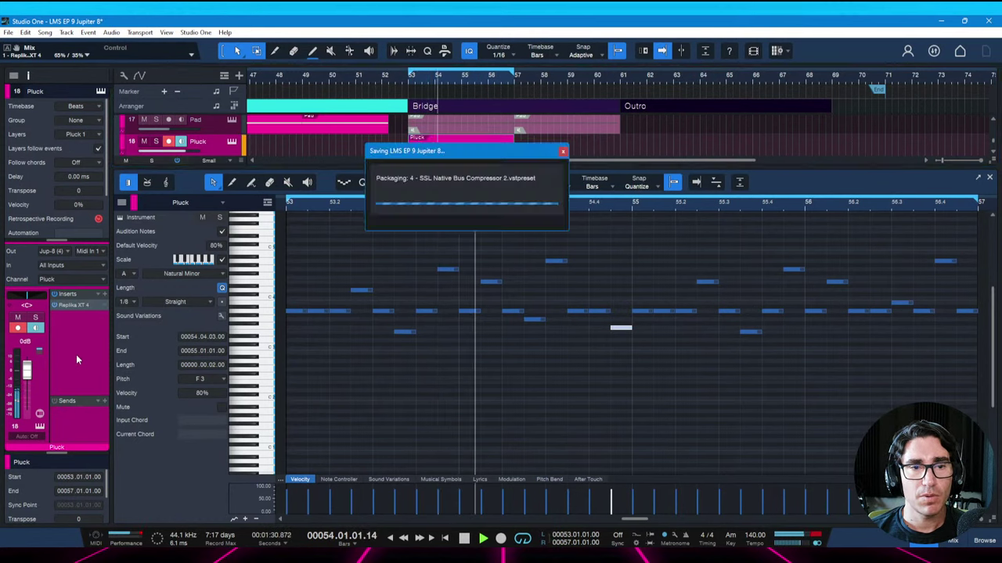
pyautogui.press('space')
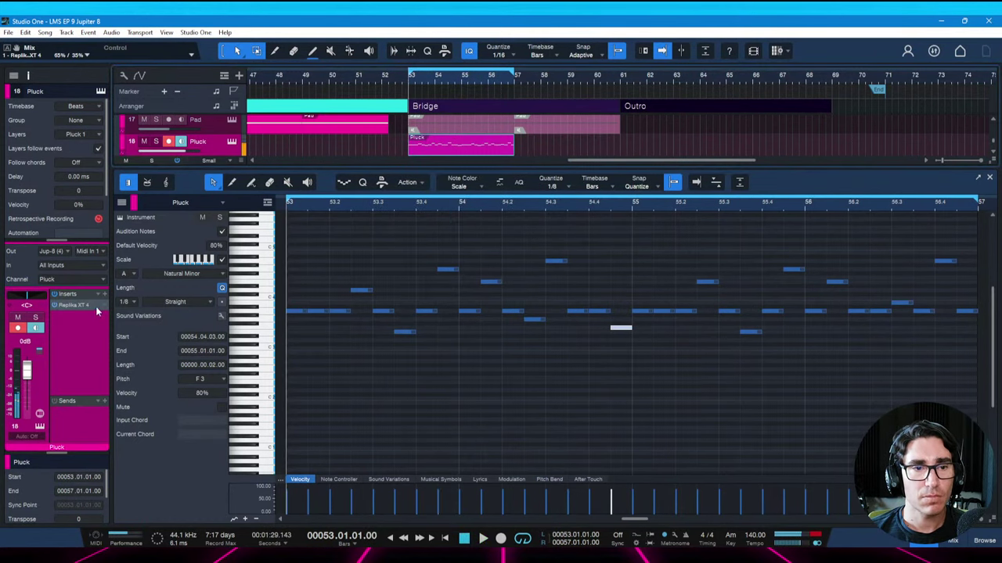
# Insert the TR5 White 2A compressor on the Pluck track after Replika XT and bypass it
pyautogui.click(105, 296)
pyautogui.write('white')
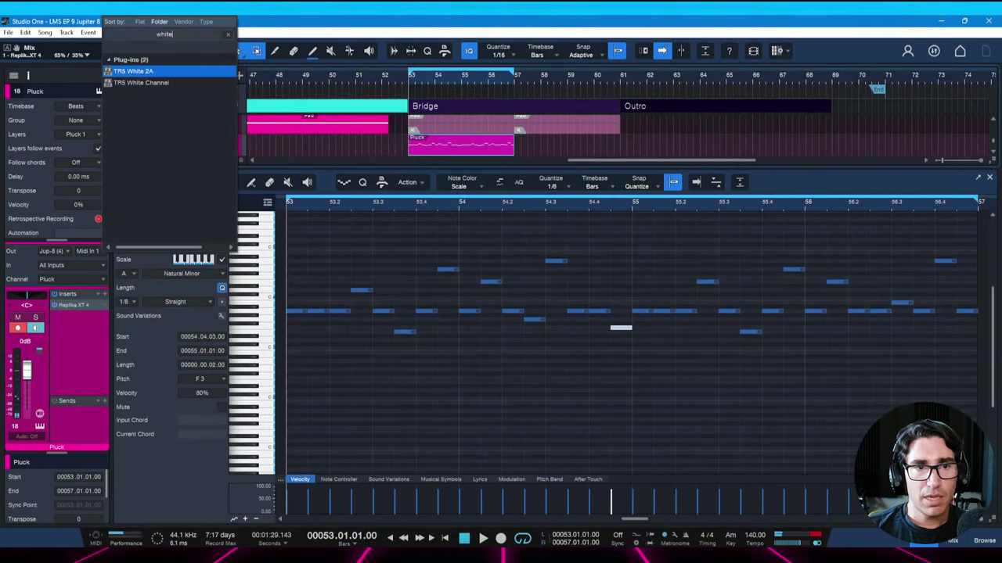
pyautogui.press('Return')
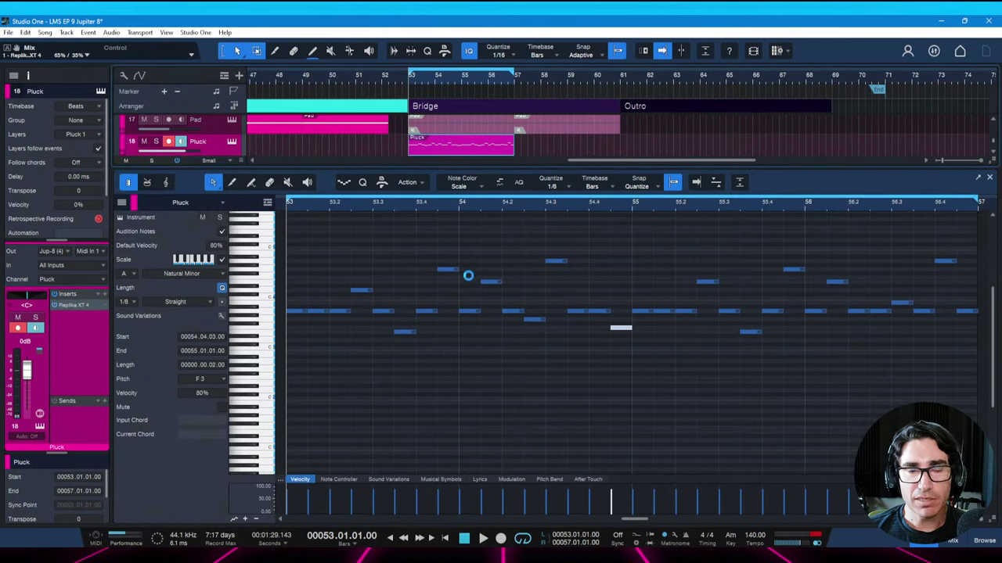
pyautogui.moveTo(586, 141); pyautogui.dragTo(575, 150)
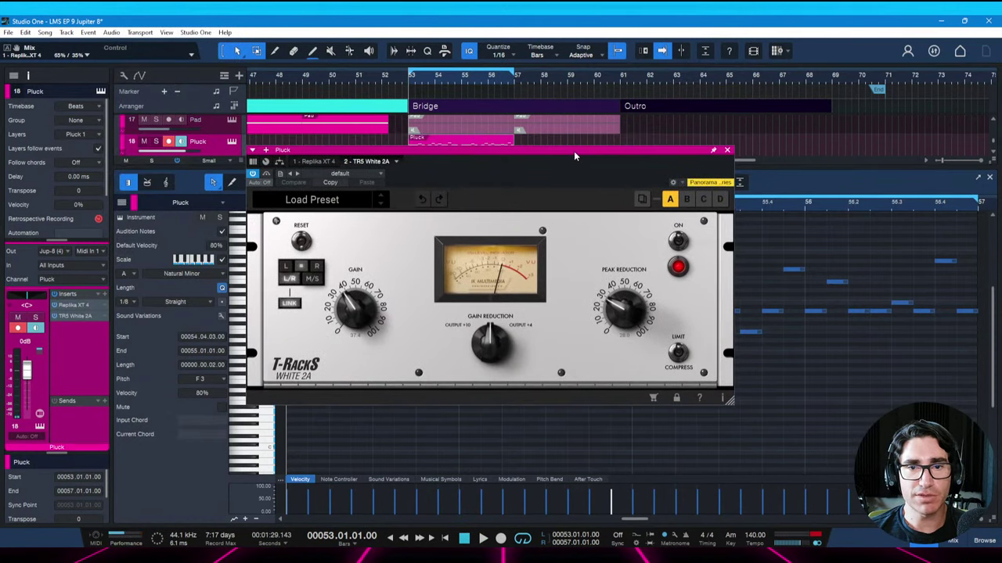
pyautogui.click(399, 161)
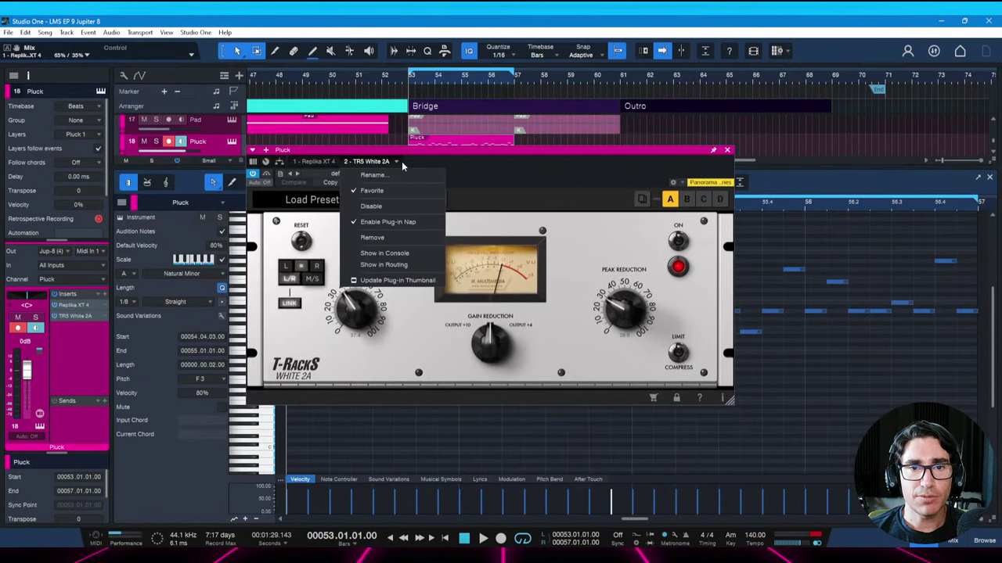
pyautogui.click(368, 175)
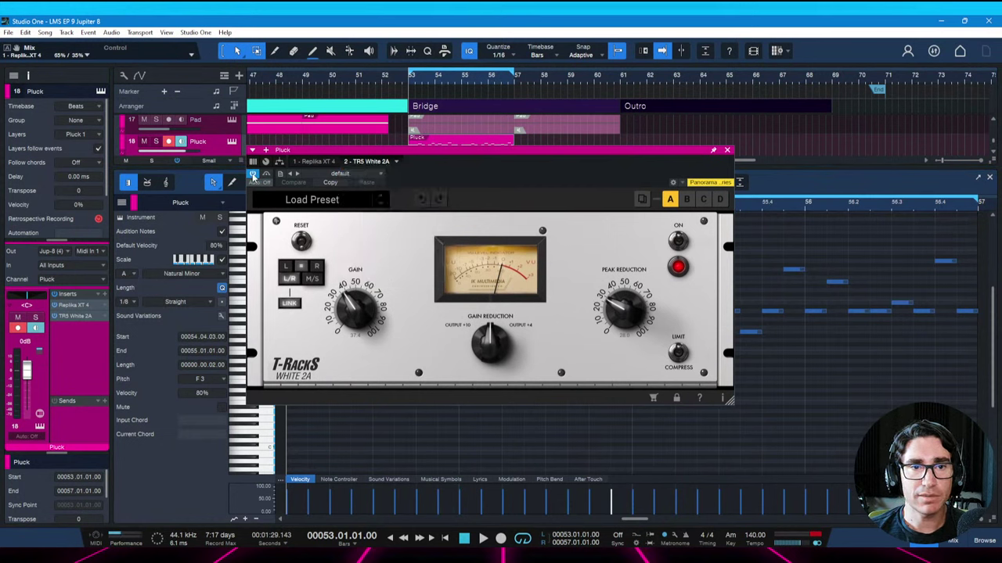
# Insert the Softube Tape plug-in on the Pluck track and set its color amount to 8.1 while auditioning
pyautogui.click(105, 296)
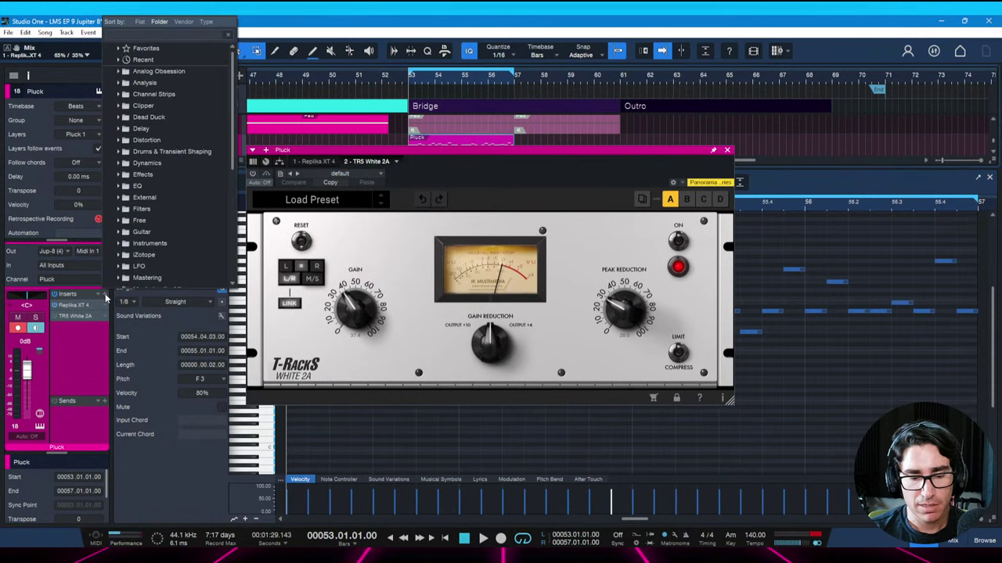
pyautogui.write('tape')
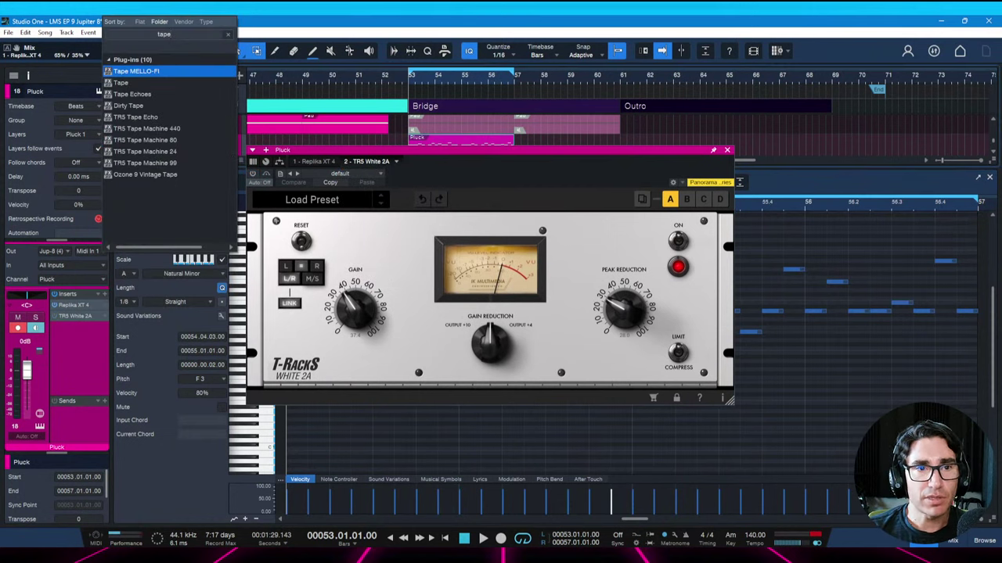
pyautogui.click(105, 294)
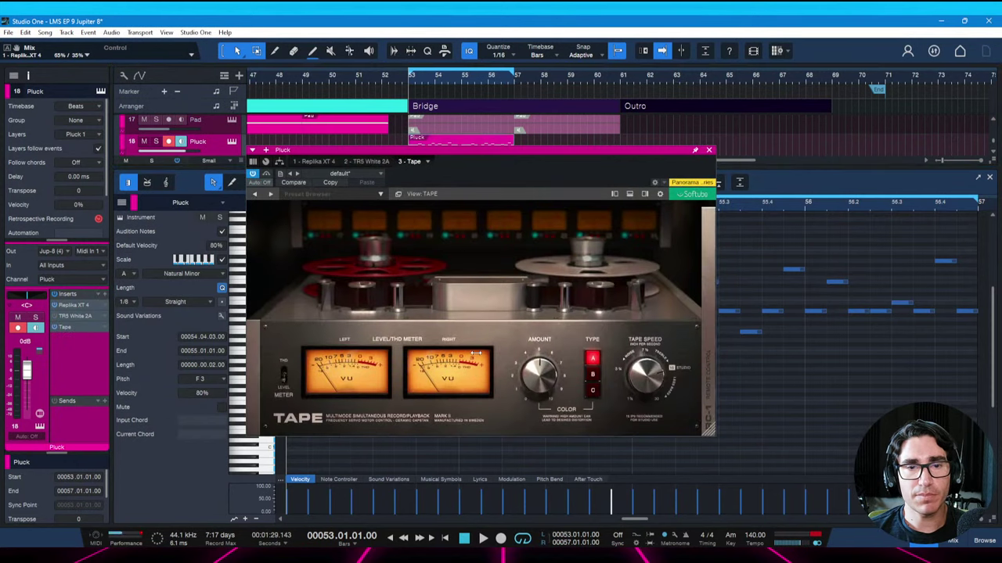
pyautogui.press('space')
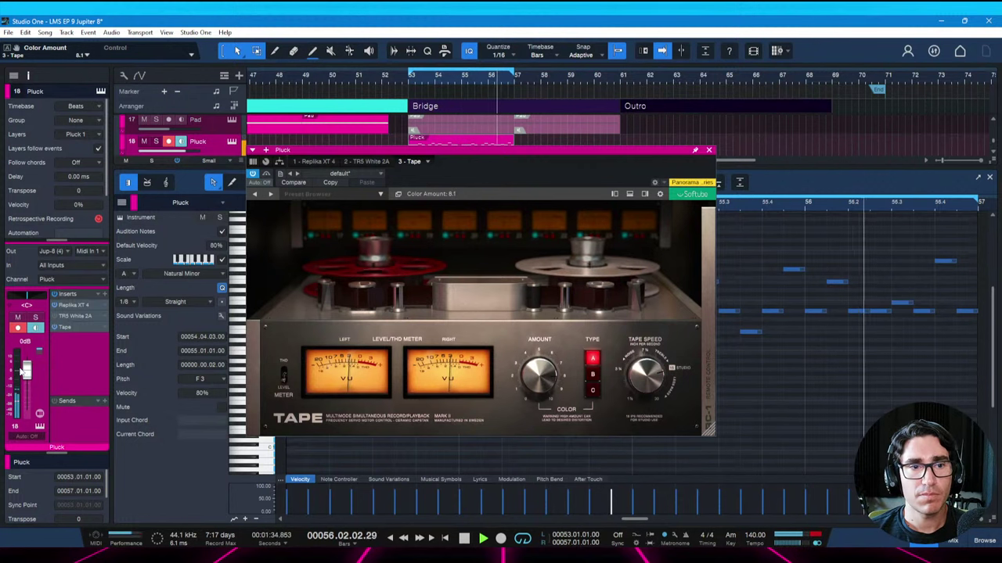
pyautogui.press('space')
# Insert the FabFilter Saturn 2 saturator on the Pluck track after Tape
pyautogui.click(107, 294)
pyautogui.write('dsu')
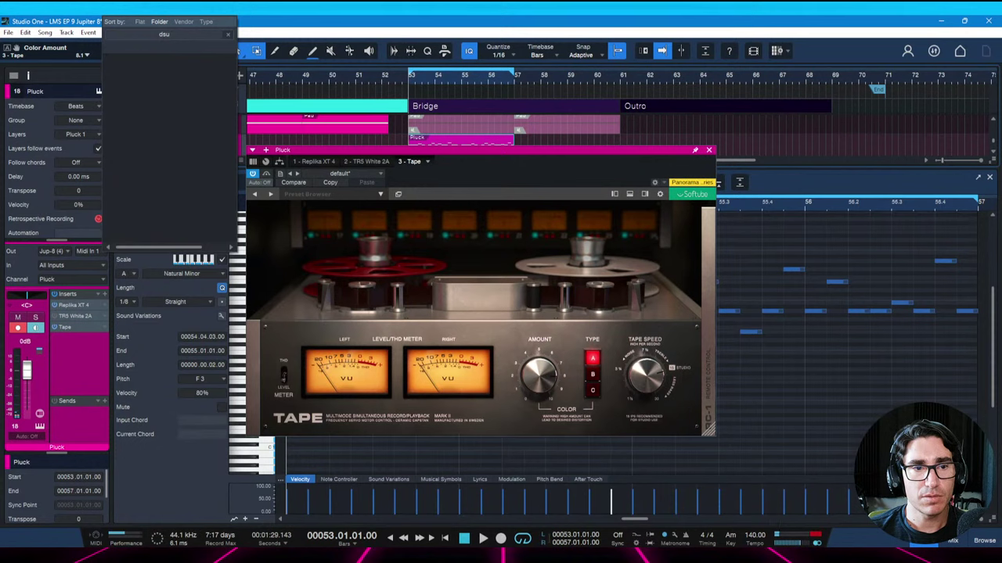
pyautogui.press('BackSpace')
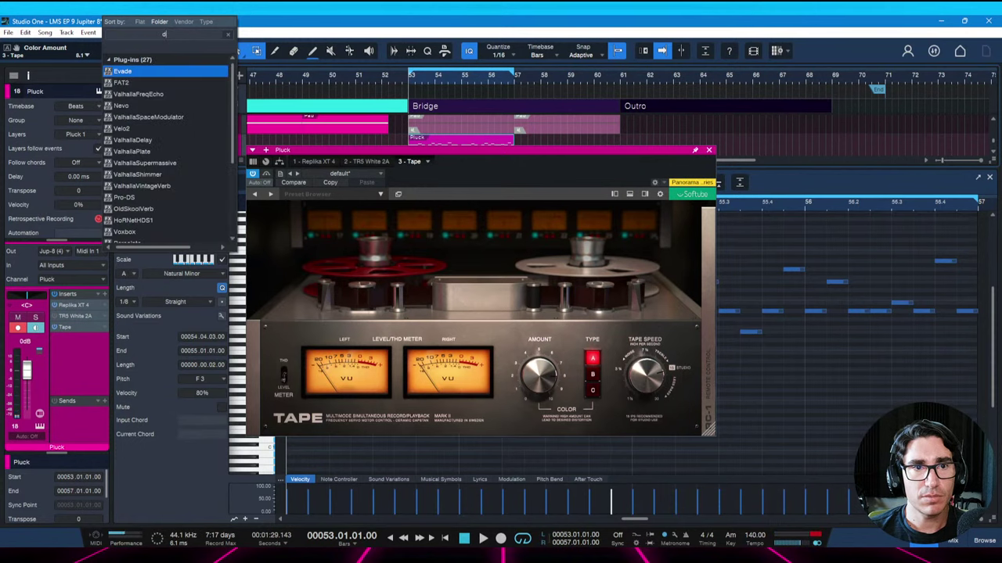
pyautogui.press('BackSpace')
pyautogui.press('BackSpace')
pyautogui.write('satur')
pyautogui.press('Return')
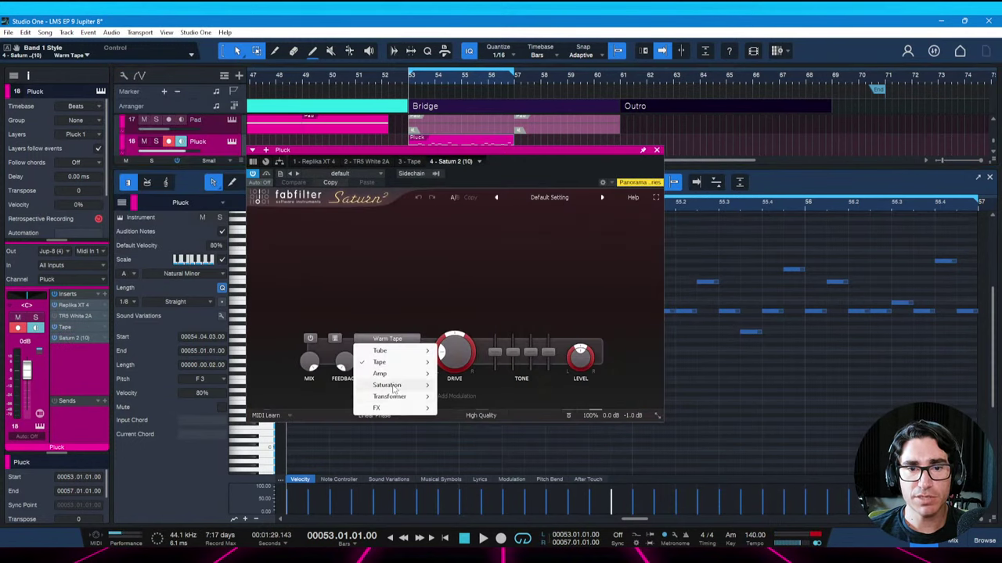
# Set Saturn 2's band style to Gentle Saturation and raise its drive to about 60.3% while auditioning
pyautogui.moveTo(393, 389)
pyautogui.click(482, 397)
pyautogui.press('space')
pyautogui.moveTo(457, 356); pyautogui.dragTo(458, 300)
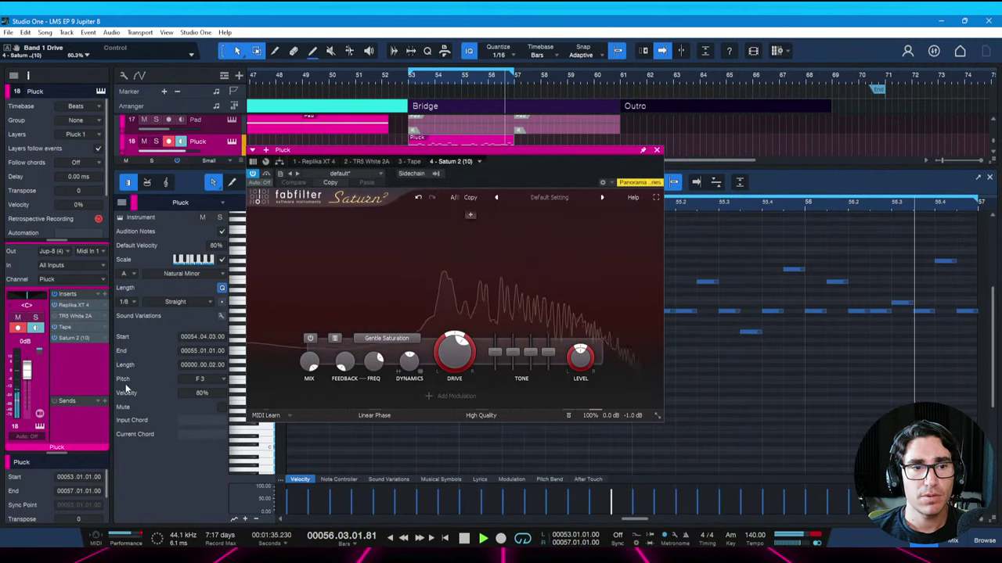
pyautogui.press('space')
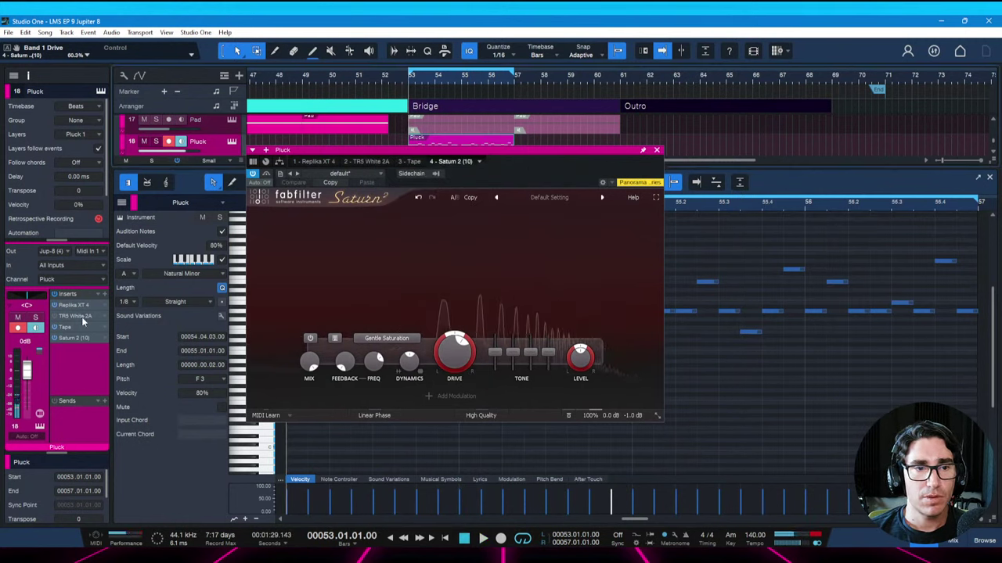
# Move TR5 White 2A below Saturn 2 in the Pluck inserts, reactivate it, and set its peak reduction to about 59
pyautogui.moveTo(83, 319); pyautogui.dragTo(77, 345)
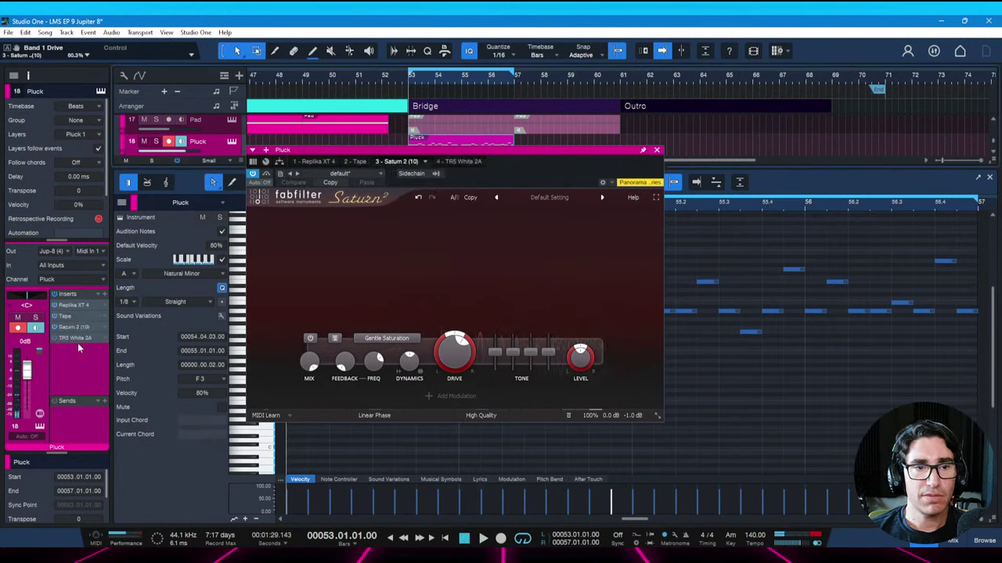
pyautogui.click(462, 160)
pyautogui.hotkey('ctrl', 's')
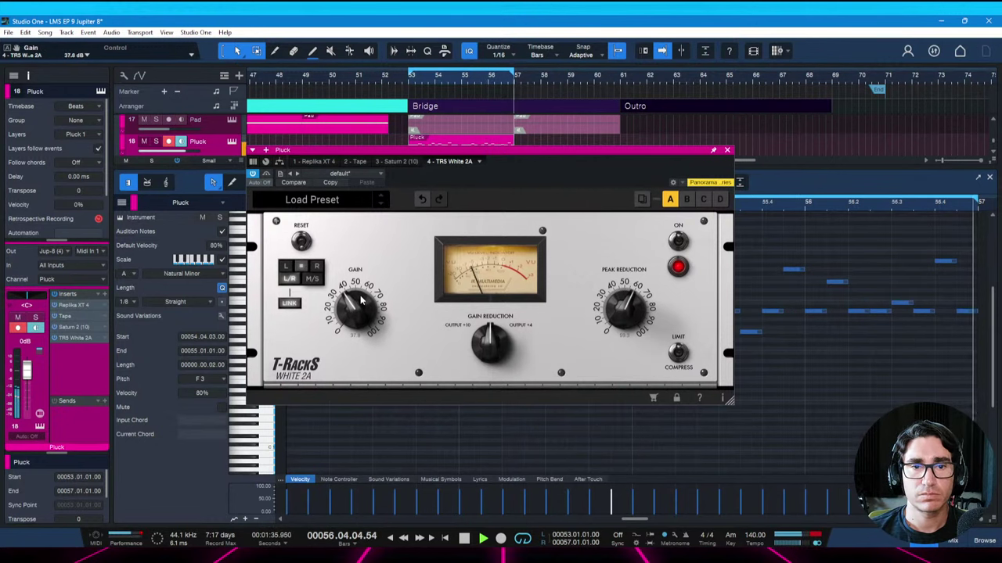
# Fine-tune the White 2A gain to 36.7 dB during playback and save the song
pyautogui.hotkey('ctrl', 's')
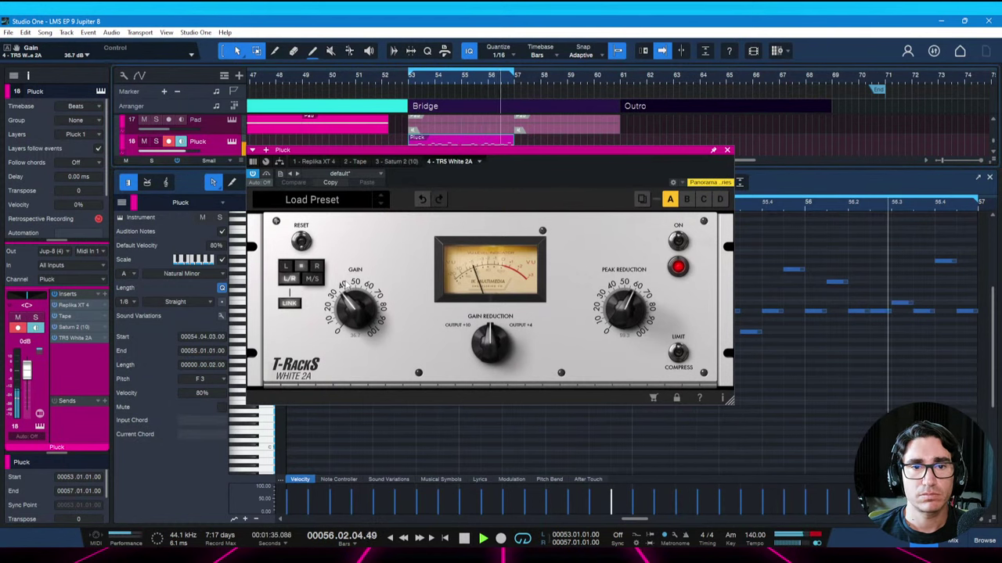
pyautogui.scroll(2, 346, 303)
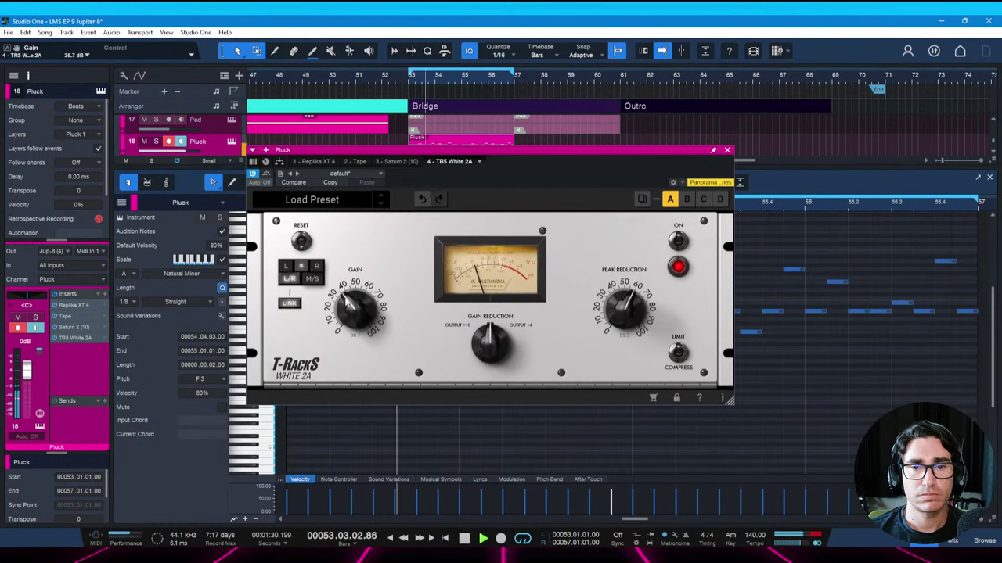
pyautogui.hotkey('ctrl', 's')
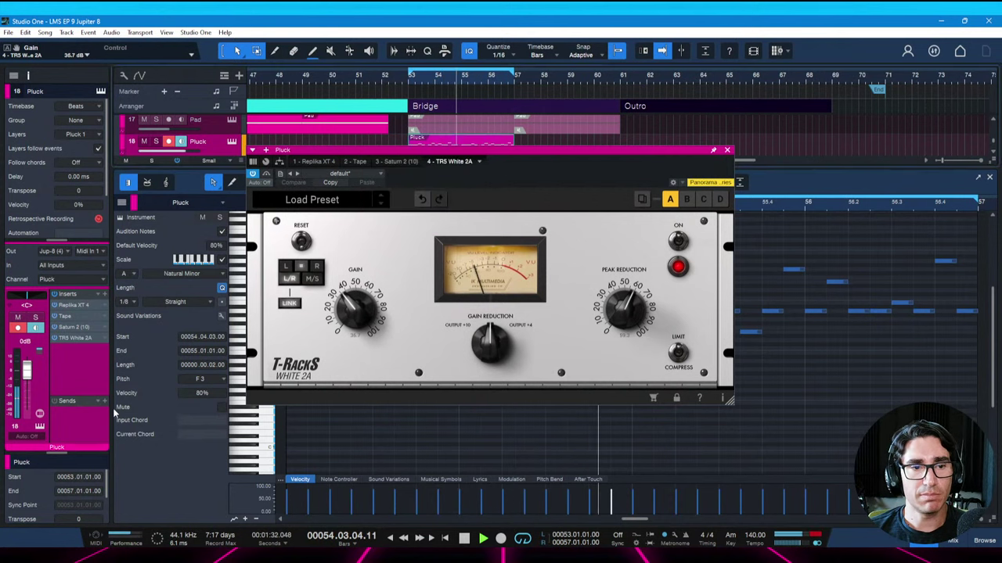
# Add a Synth Verb send to the Pluck track and set its send level to about -14.2 dB
pyautogui.click(104, 404)
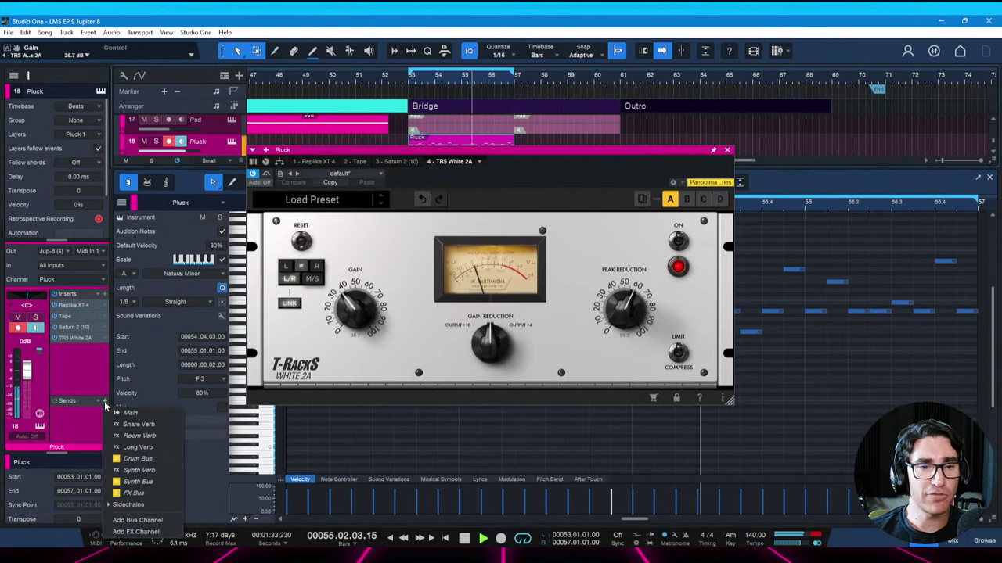
pyautogui.click(131, 470)
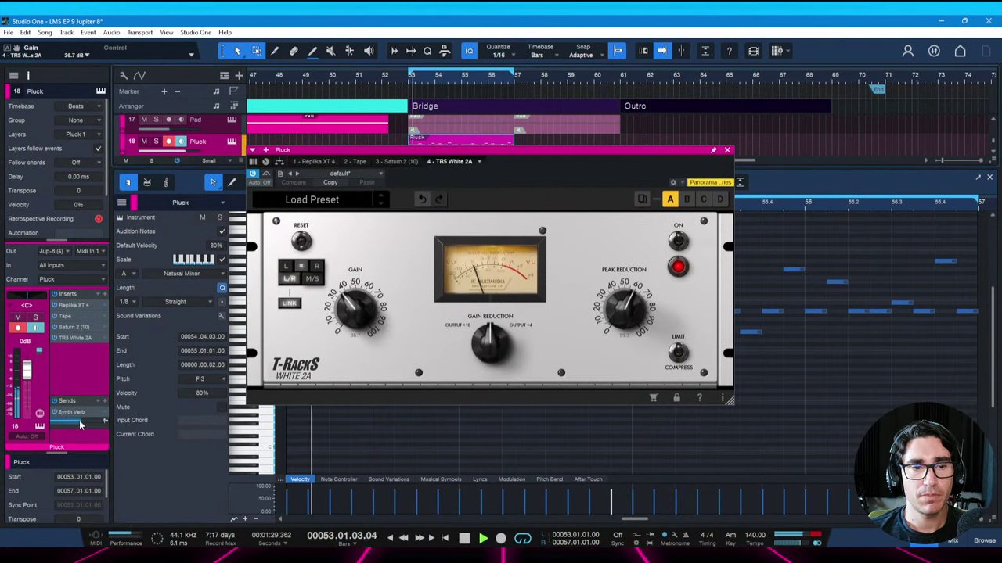
pyautogui.scroll(-1, 76, 427)
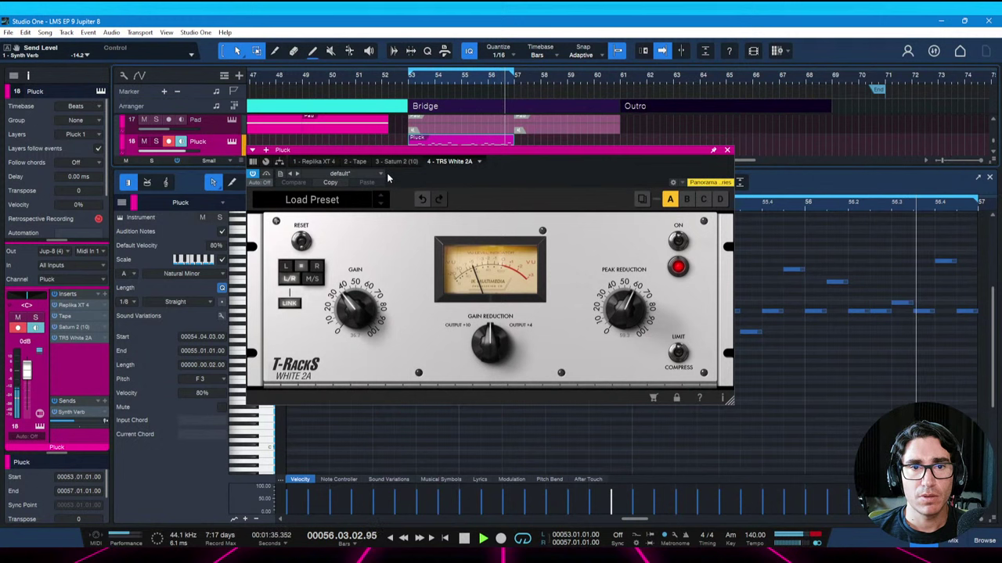
# Insert Pro EQ on the Pluck track and move it to the first position in the insert chain
pyautogui.click(105, 296)
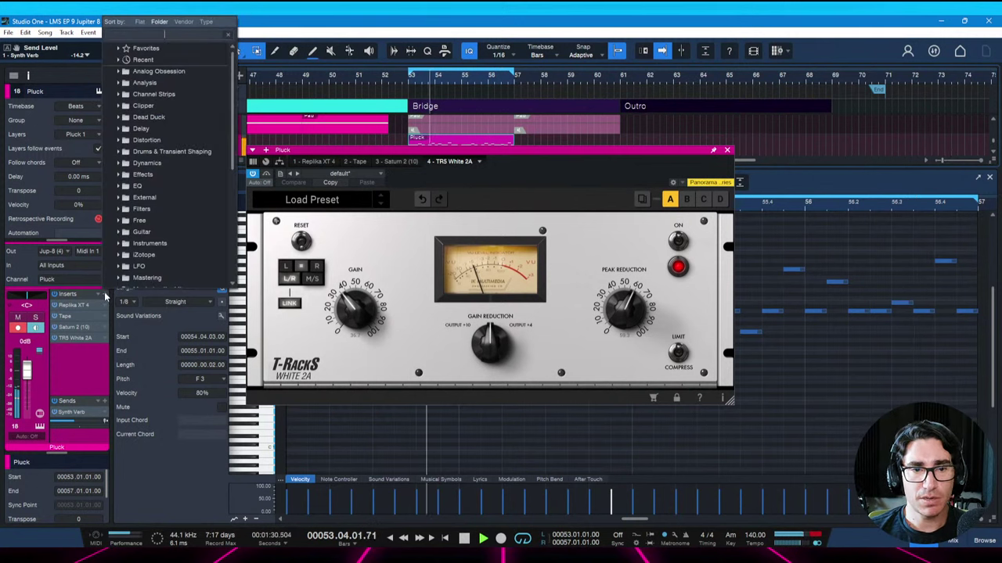
pyautogui.write('pro eq')
pyautogui.press('Return')
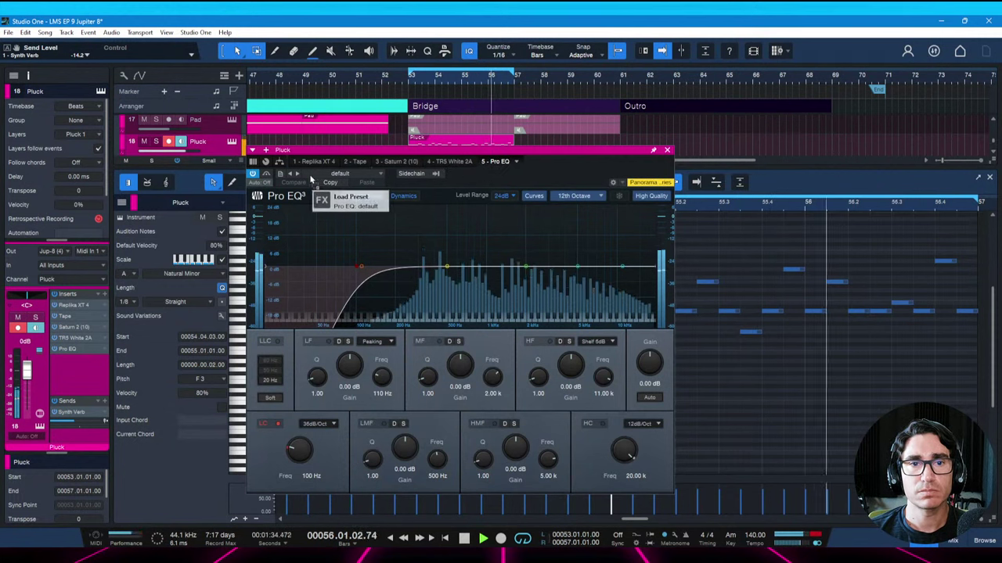
pyautogui.moveTo(302, 166); pyautogui.dragTo(305, 168)
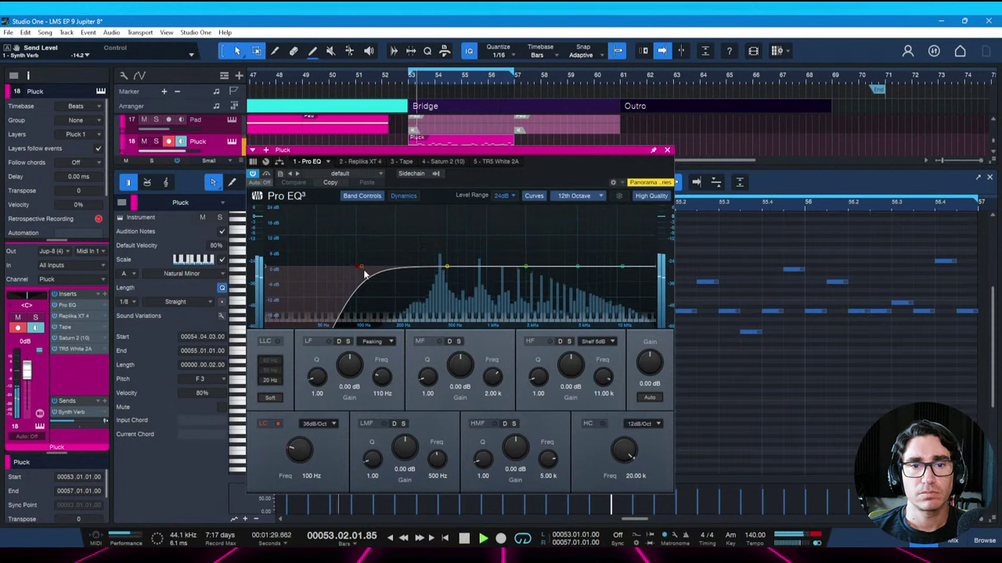
# Set Pro EQ's low cut to 207 Hz, enable a 24 dB/Oct high cut at about 8.43 kHz, and save
pyautogui.moveTo(298, 448); pyautogui.dragTo(299, 427)
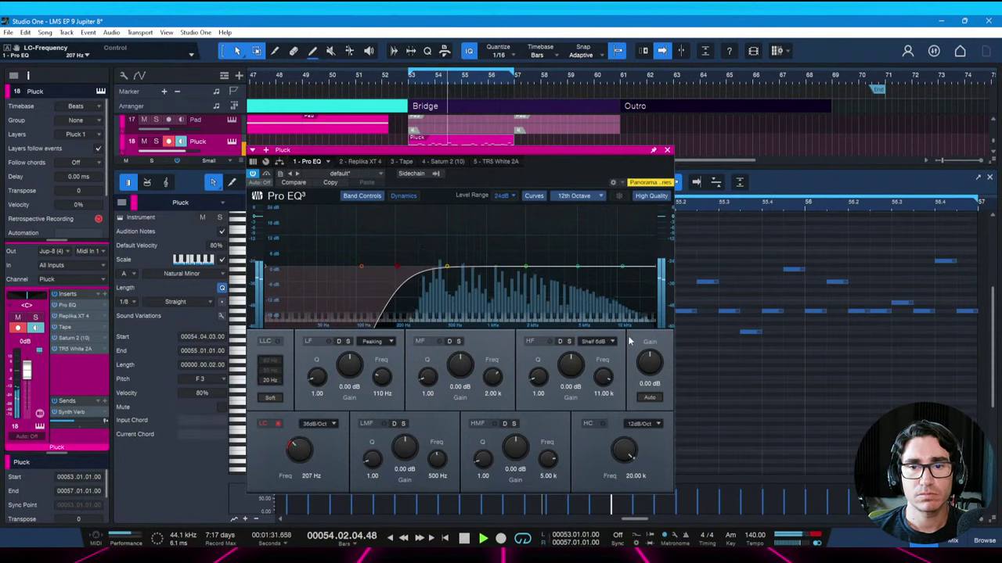
pyautogui.click(603, 423)
pyautogui.click(640, 425)
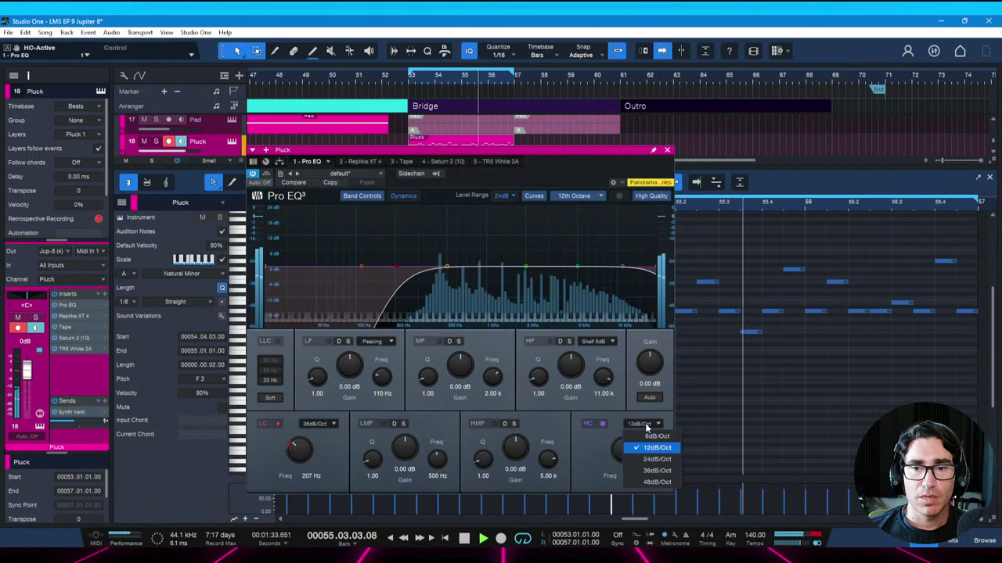
pyautogui.click(645, 458)
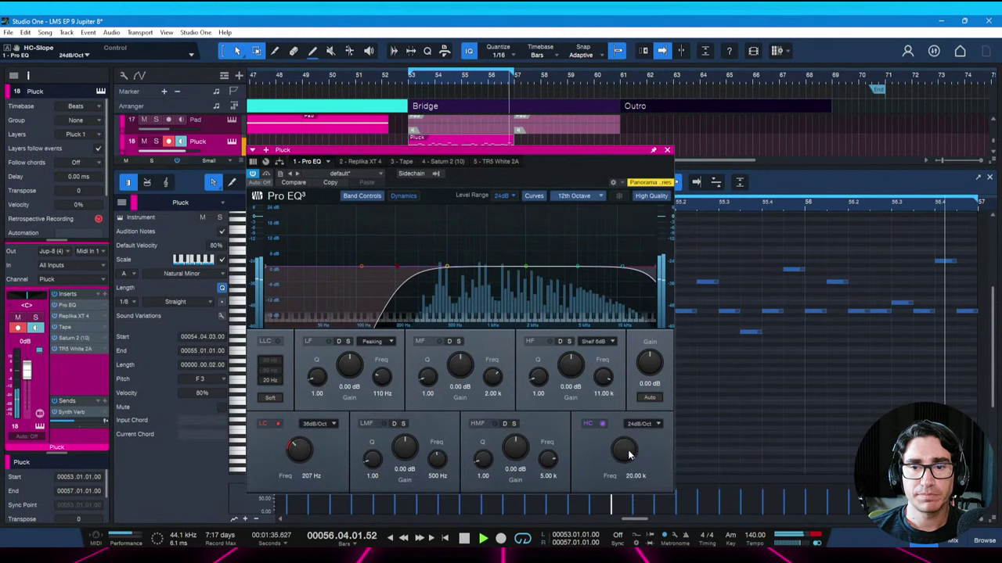
pyautogui.moveTo(626, 448)
pyautogui.mouseDown()
pyautogui.moveTo(623, 472)
pyautogui.moveTo(623, 460)
pyautogui.mouseUp()
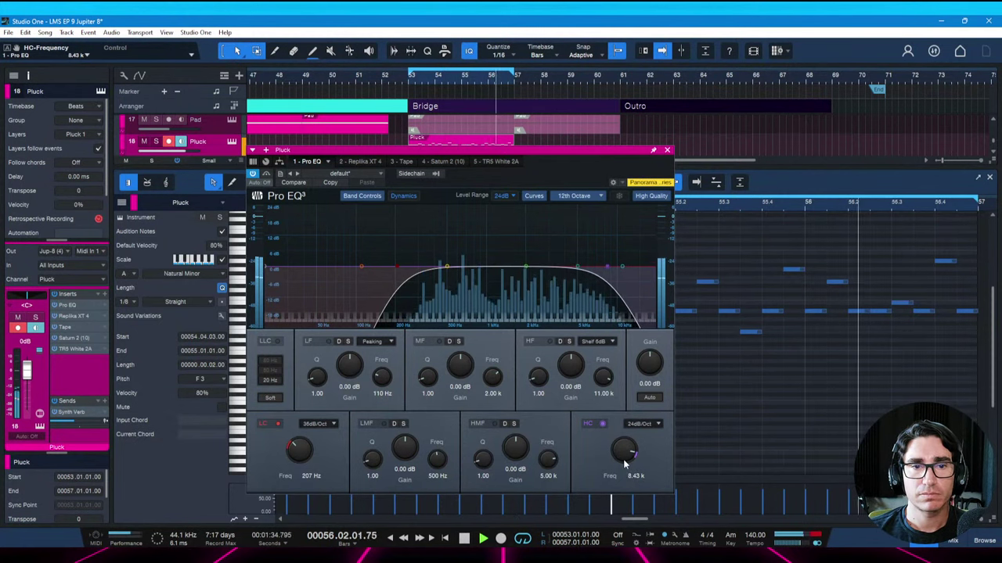
pyautogui.hotkey('ctrl', 's')
pyautogui.click(667, 149)
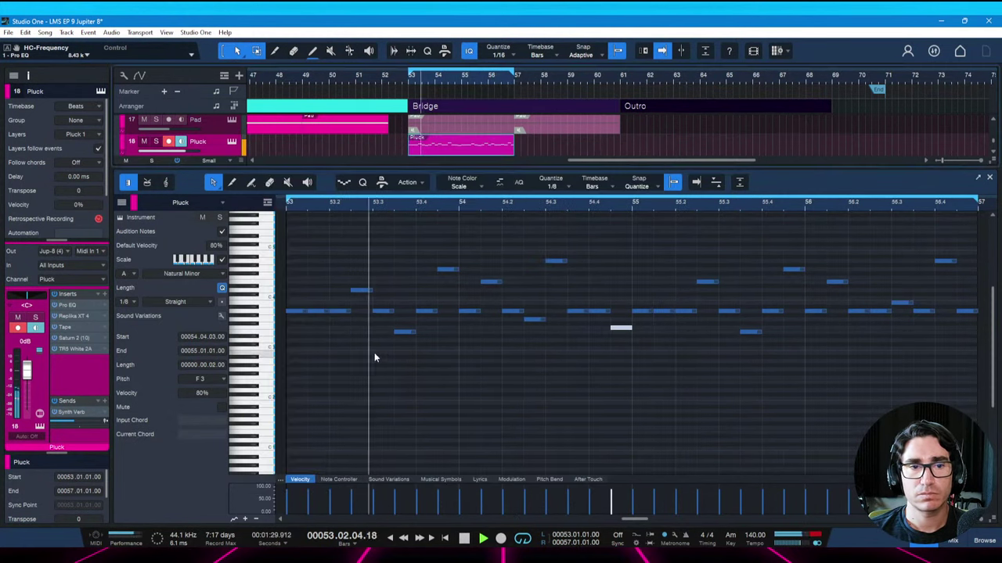
# Stop playback, duplicate the Pluck part into bars 57–60 of the Bridge, and save the song
pyautogui.press('space')
pyautogui.hotkey('ctrl', 's')
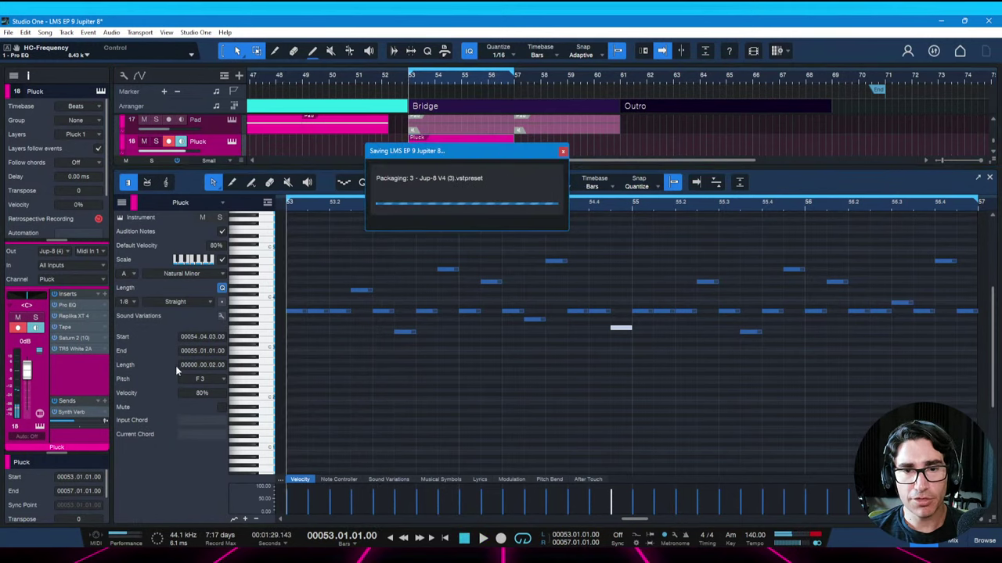
pyautogui.press('F2')
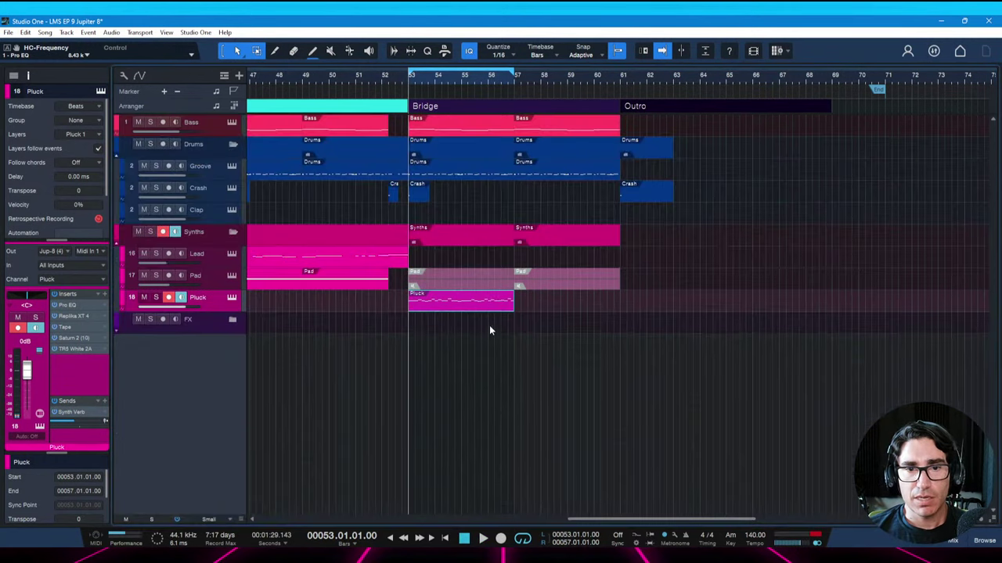
pyautogui.press('d')
pyautogui.hotkey('ctrl', 's')
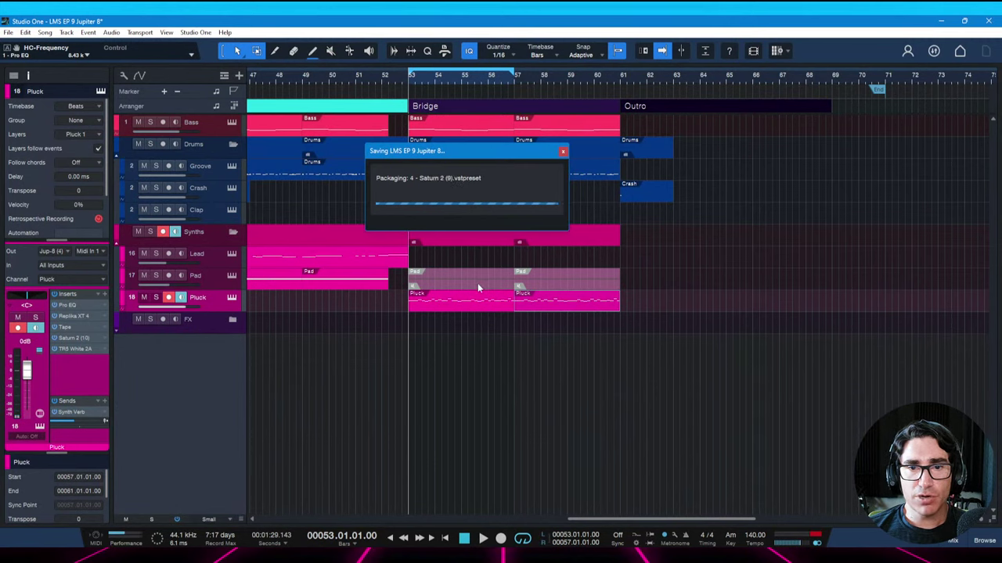
# Delete the two muted Pad parts in the Bridge and save the song
pyautogui.click(477, 284)
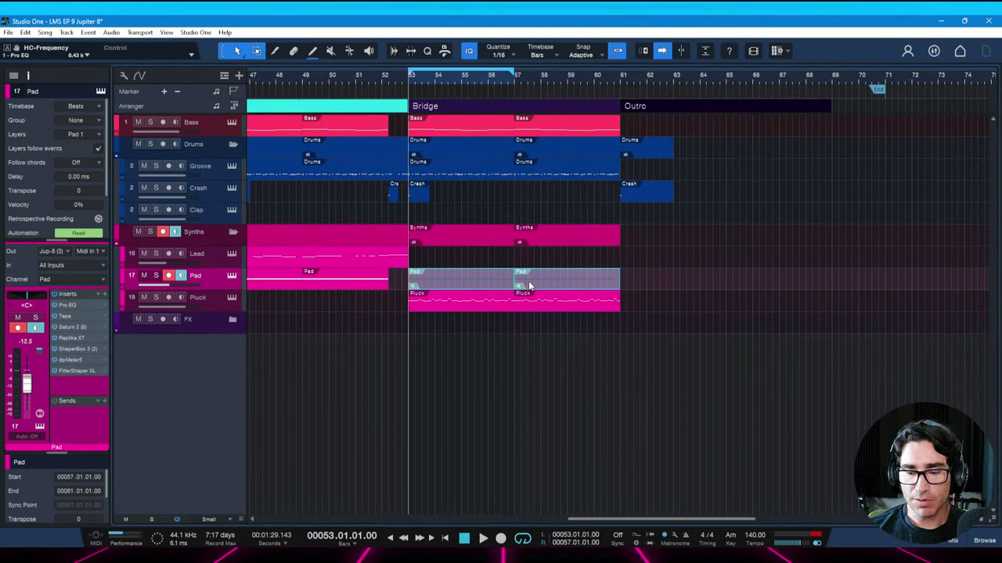
pyautogui.press('Delete')
pyautogui.hotkey('ctrl', 's')
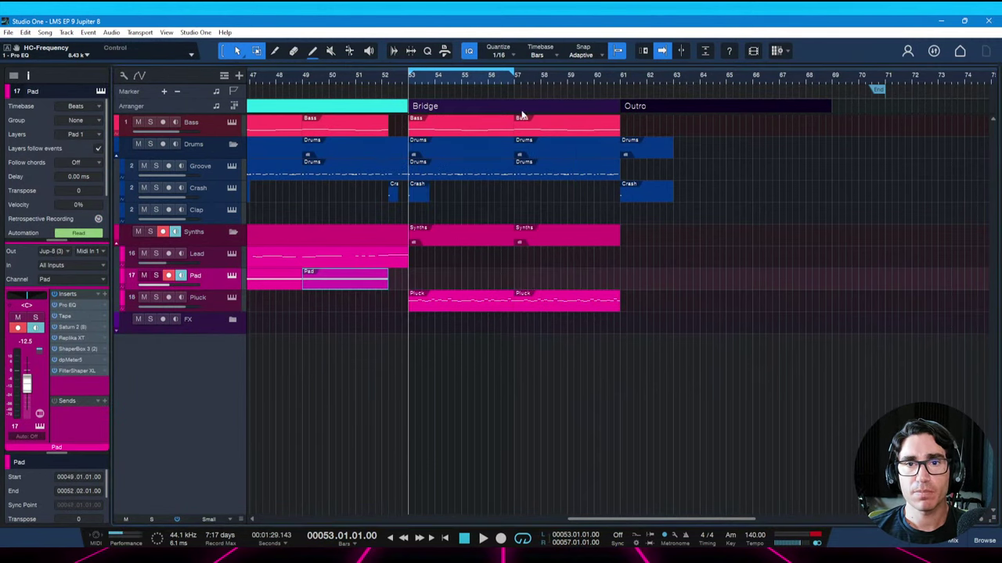
# Loop the whole Bridge section, raise the Pluck track's volume to about +1.5 dB during playback, and save
pyautogui.click(519, 110)
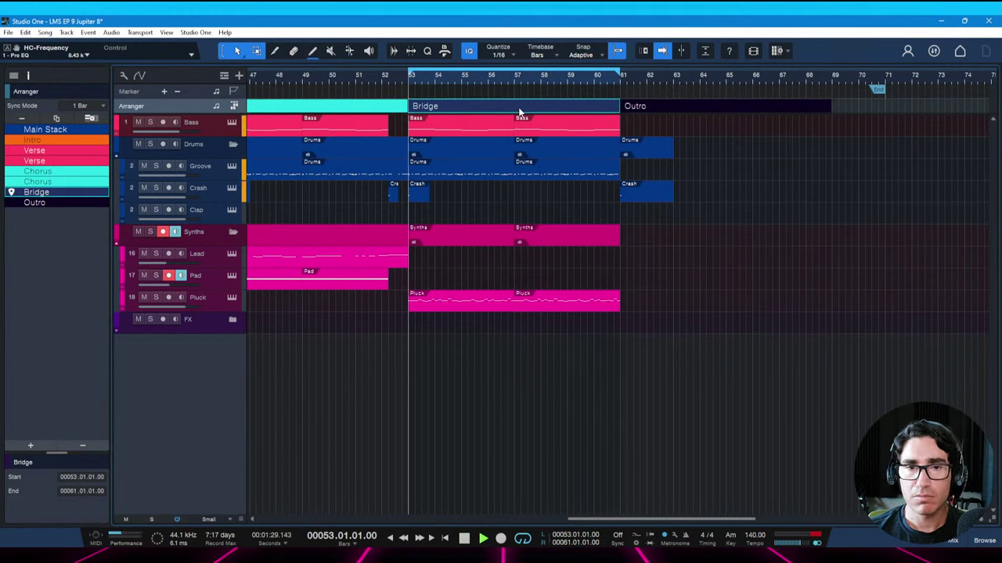
pyautogui.press('space')
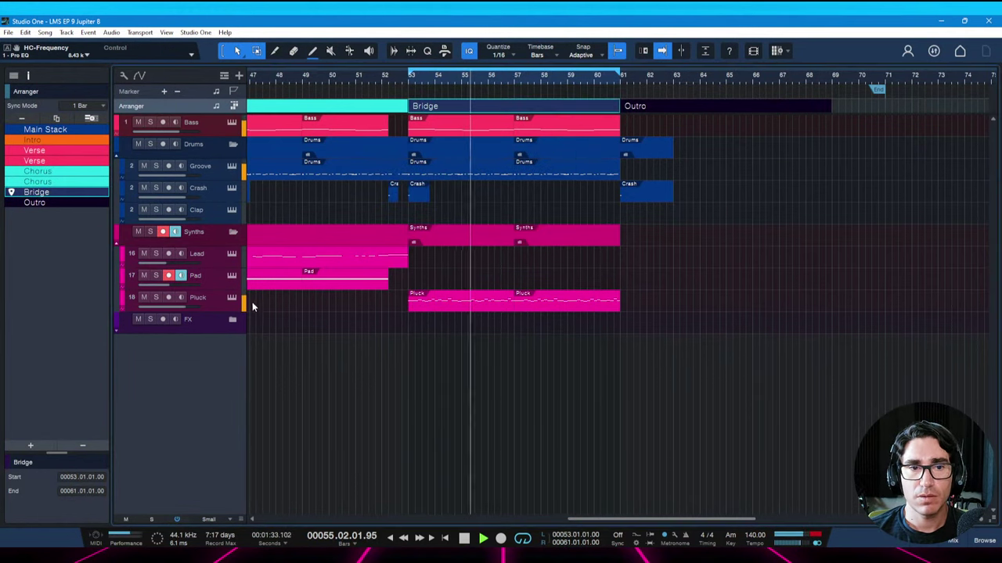
pyautogui.click(208, 303)
pyautogui.moveTo(187, 308); pyautogui.dragTo(187, 308)
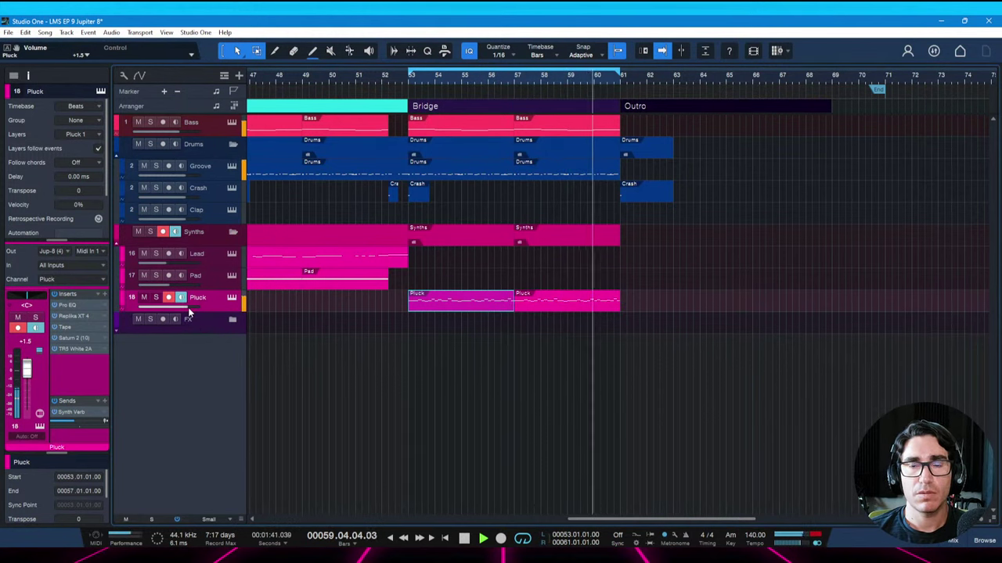
pyautogui.hotkey('ctrl', 's')
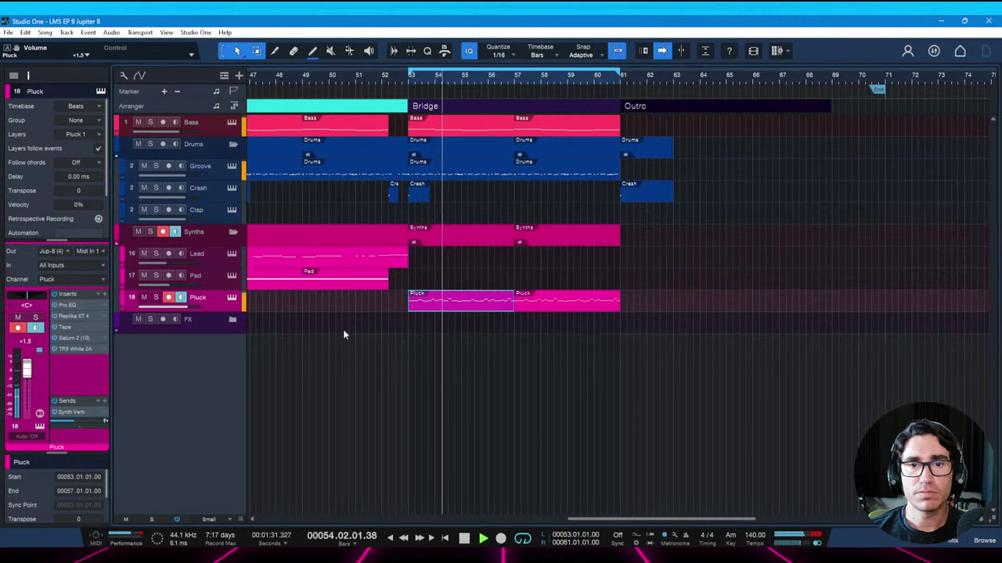
# Copy the Bridge's opening Crash part to bar 57, then review the song notes and save
pyautogui.moveTo(420, 196); pyautogui.dragTo(526, 195)
pyautogui.hotkey('ctrl', 's')
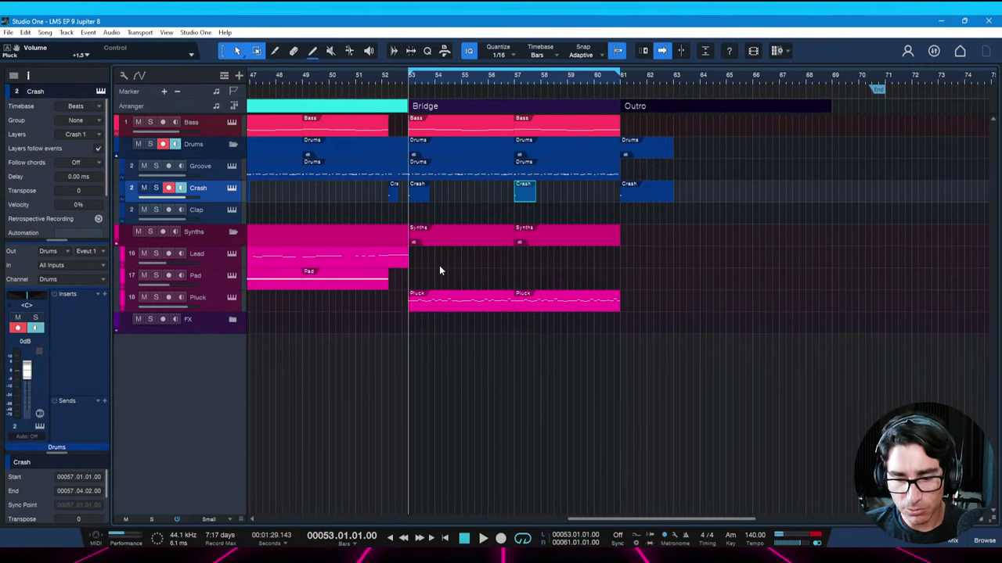
pyautogui.hotkey('ctrl', 'i')
pyautogui.scroll(-1, 417, 302)
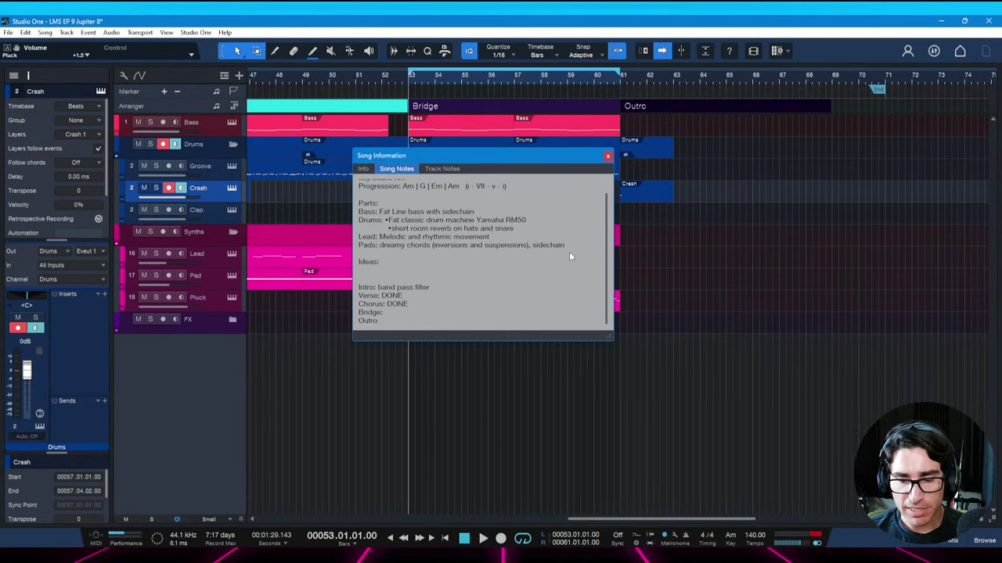
pyautogui.press('Escape')
pyautogui.hotkey('ctrl', 's')
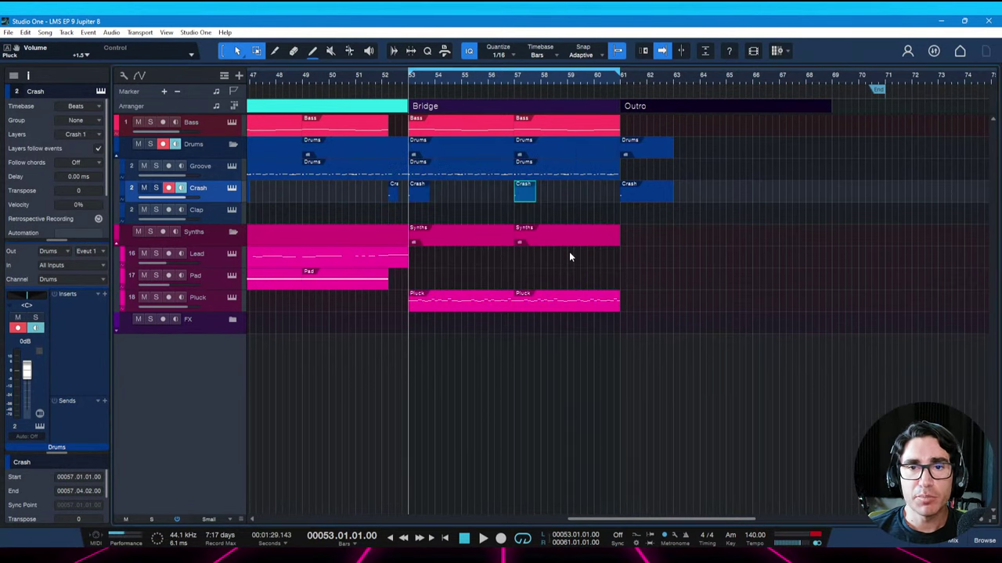
# Open the Groove track's Drums part starting at bar 57, audition bar 60, and delete the final closed hat, snare and open hat hits
pyautogui.scroll(3, 637, 90)
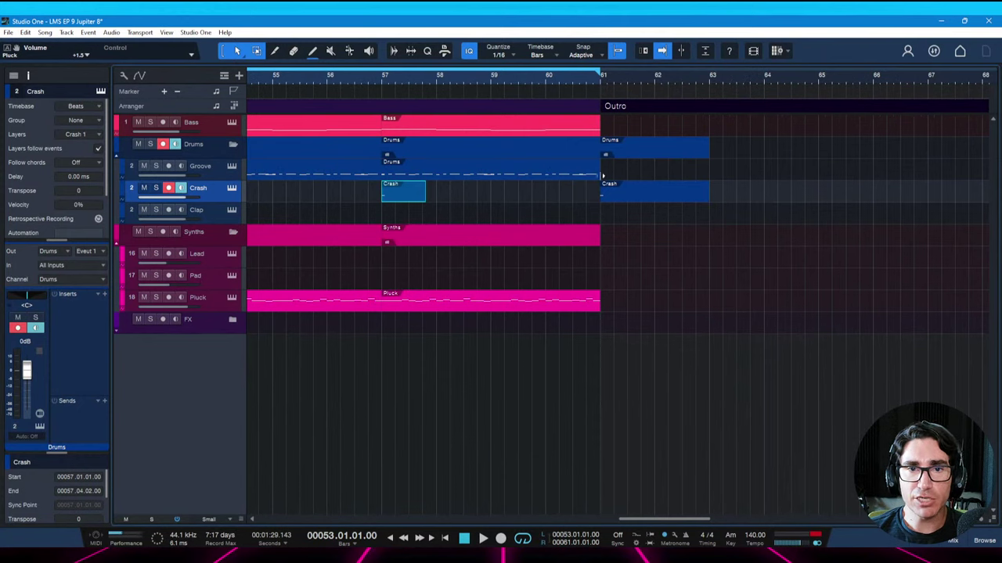
pyautogui.doubleClick(590, 177)
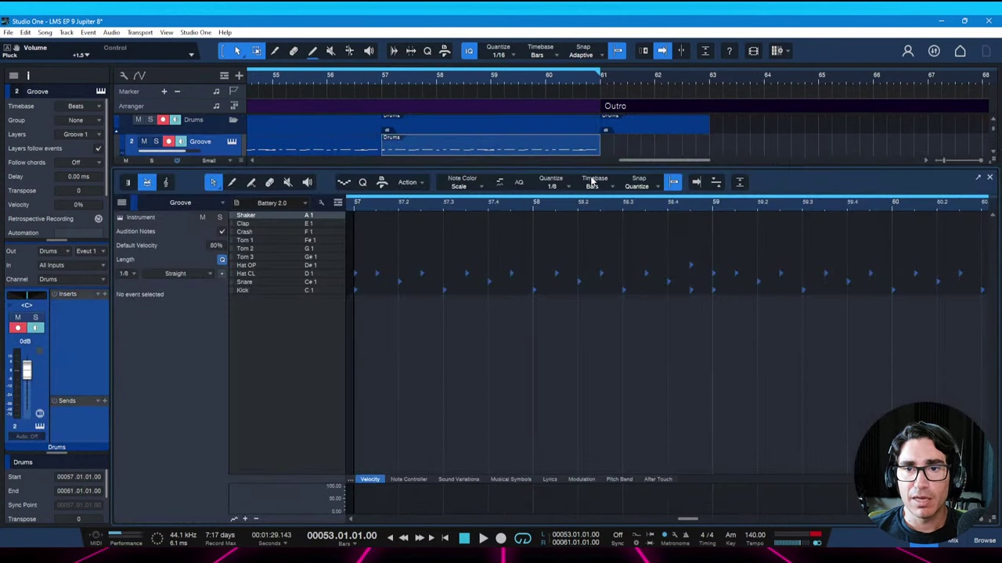
pyautogui.moveTo(671, 197); pyautogui.dragTo(410, 207)
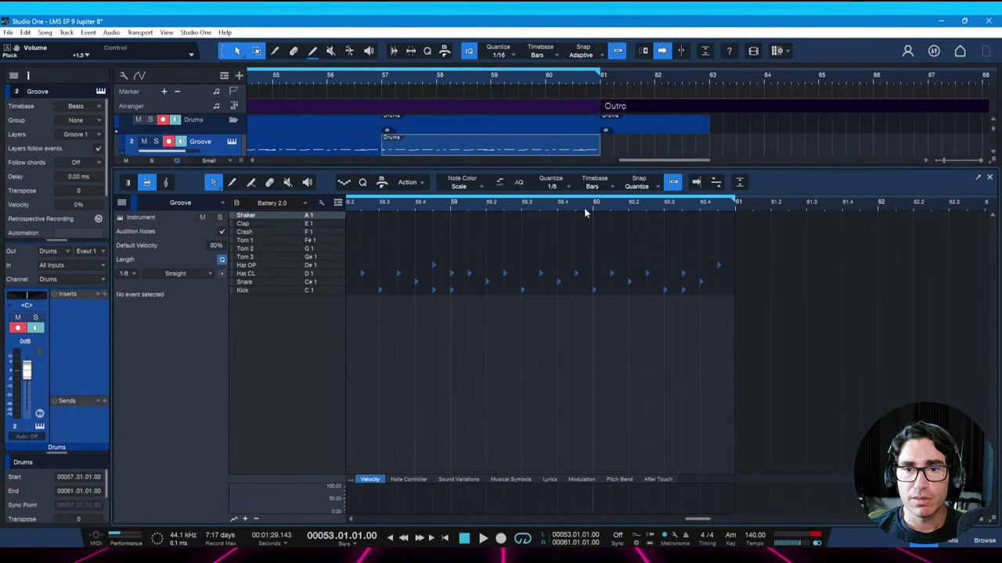
pyautogui.press('space')
pyautogui.press('space')
pyautogui.press('space')
pyautogui.press('space')
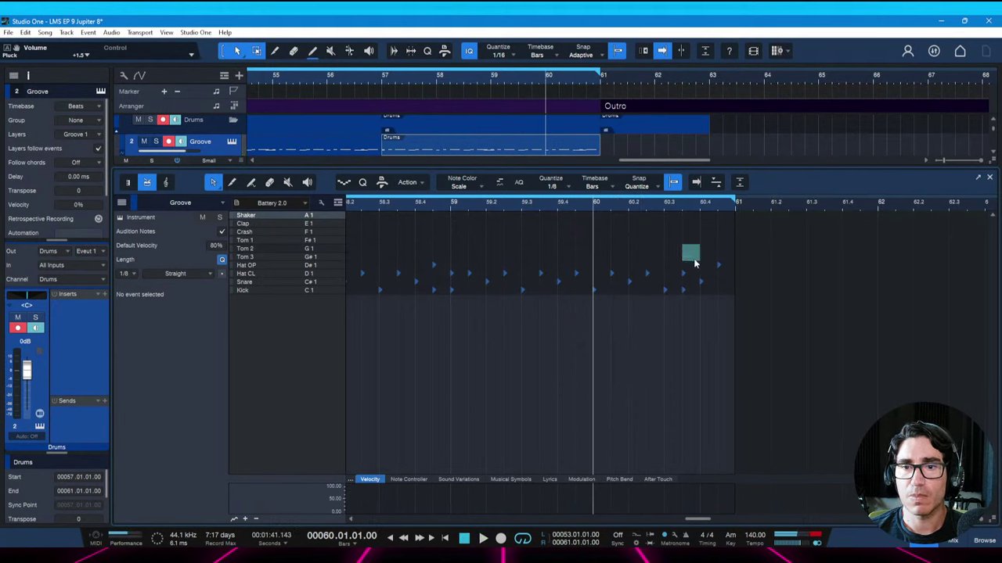
pyautogui.moveTo(719, 272); pyautogui.dragTo(705, 287)
pyautogui.press('space')
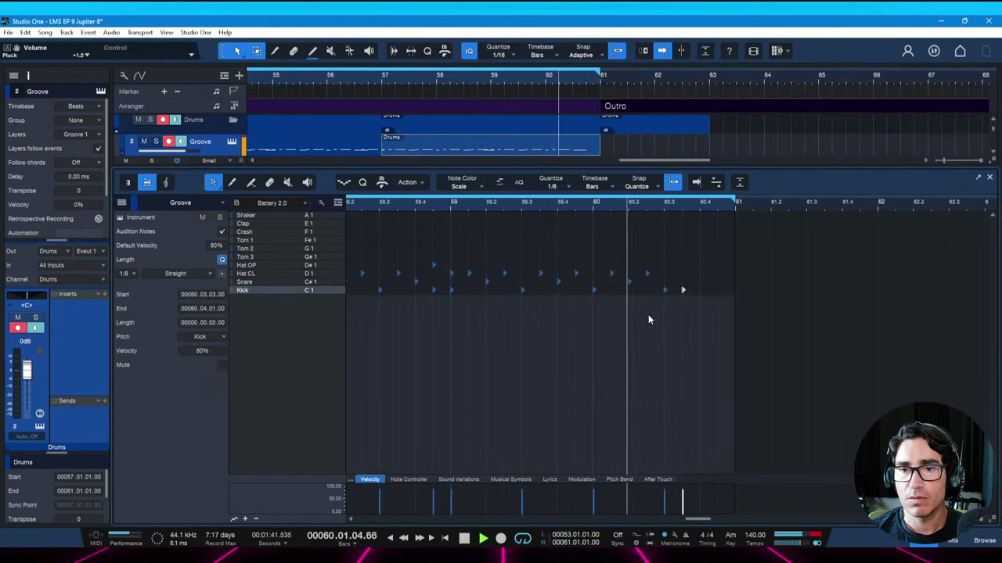
pyautogui.press('space')
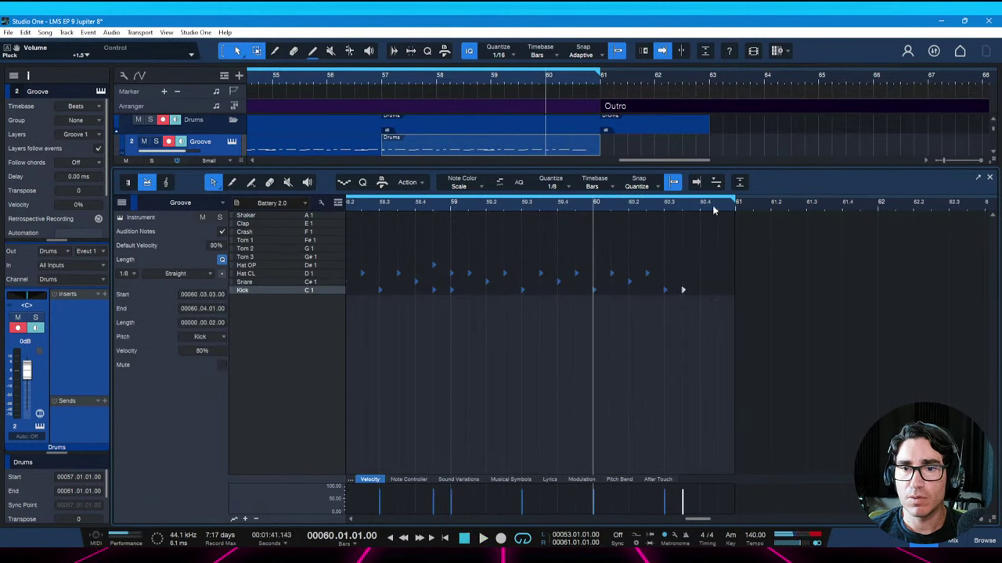
# Audition the end of bar 60, set quantize to 1/16, and add four consecutive snare hits on beat 4 as a fill
pyautogui.moveTo(713, 205); pyautogui.dragTo(696, 221)
pyautogui.press('space')
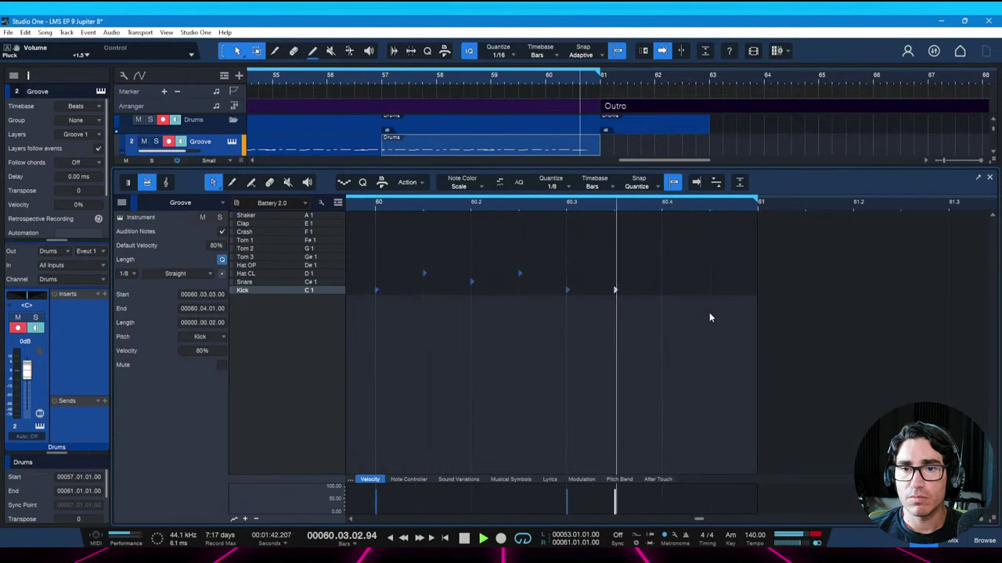
pyautogui.press('space')
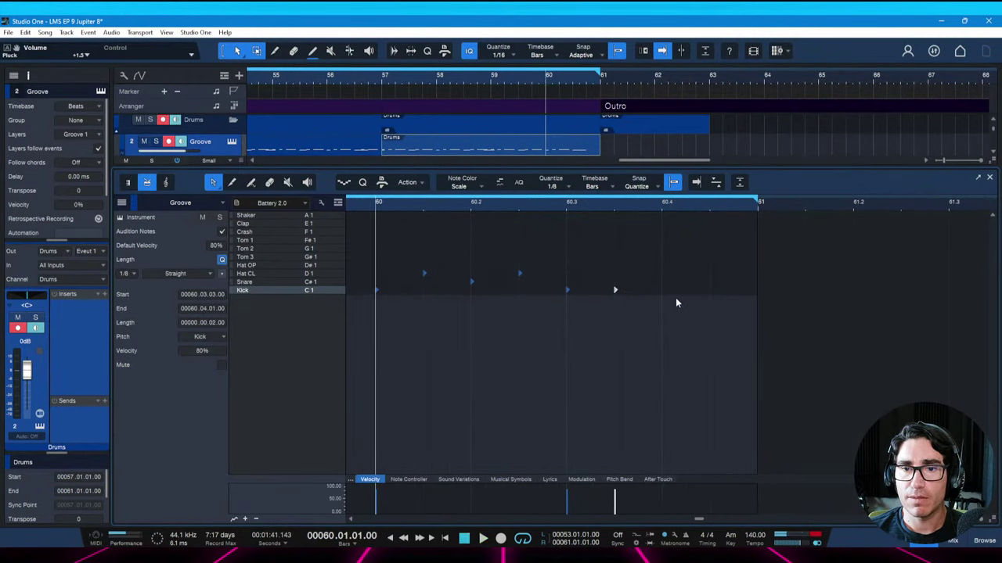
pyautogui.press('space')
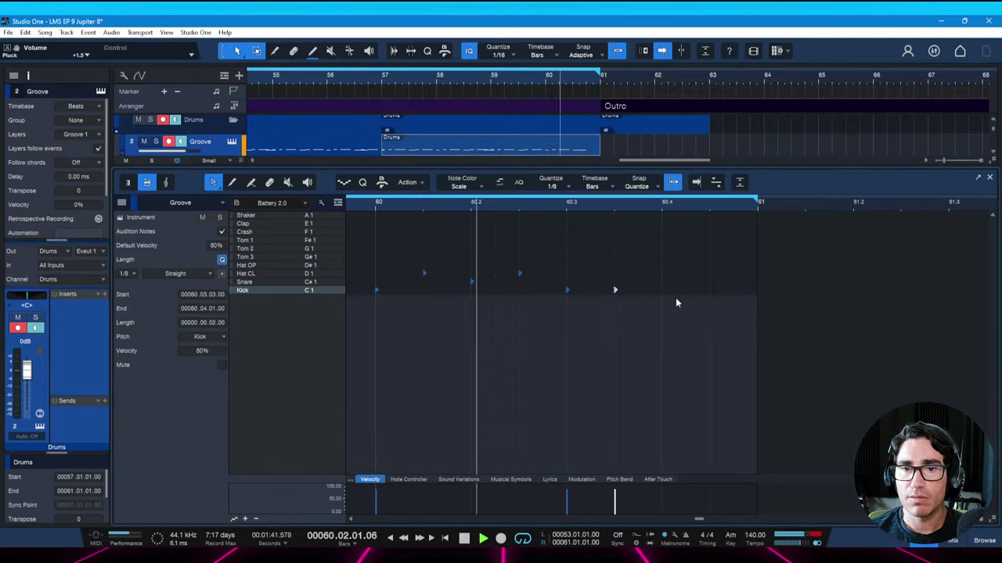
pyautogui.press('space')
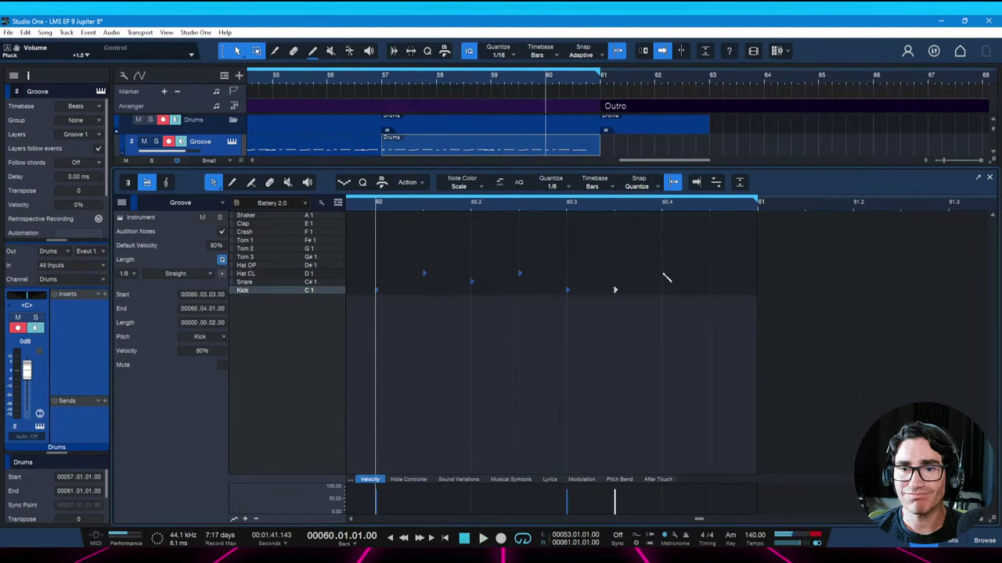
pyautogui.doubleClick(664, 280)
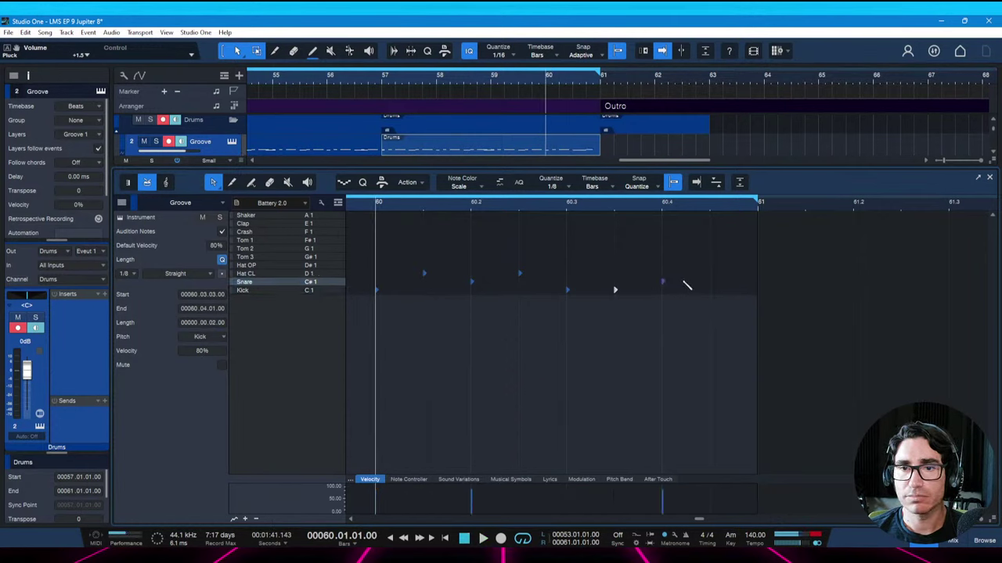
pyautogui.click(554, 188)
pyautogui.click(643, 208)
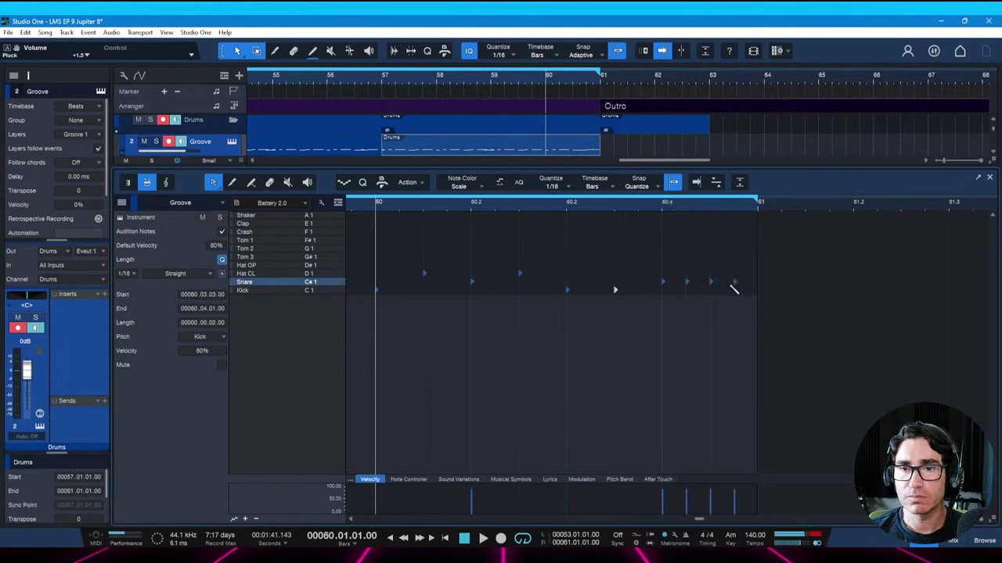
# Add kick hits in bar 60 on the sixteenth before beat 4 and beat 4's third sixteenth, audition the fill, and save
pyautogui.press('space')
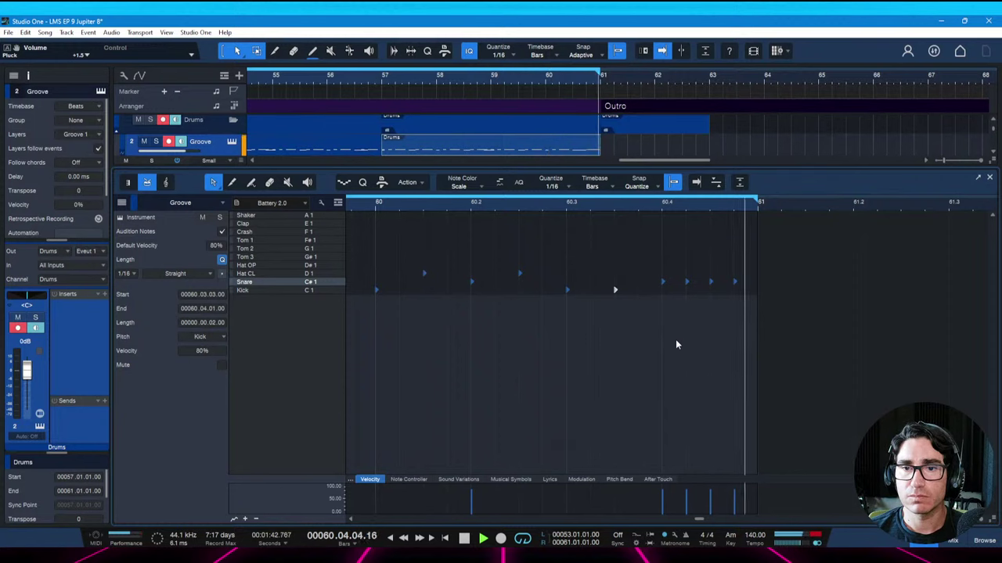
pyautogui.click(639, 290)
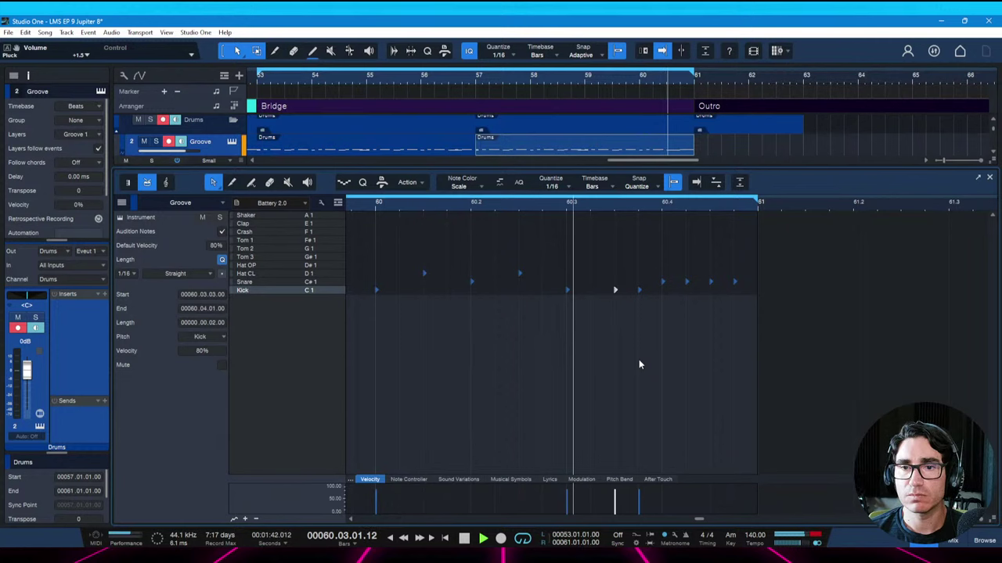
pyautogui.press('space')
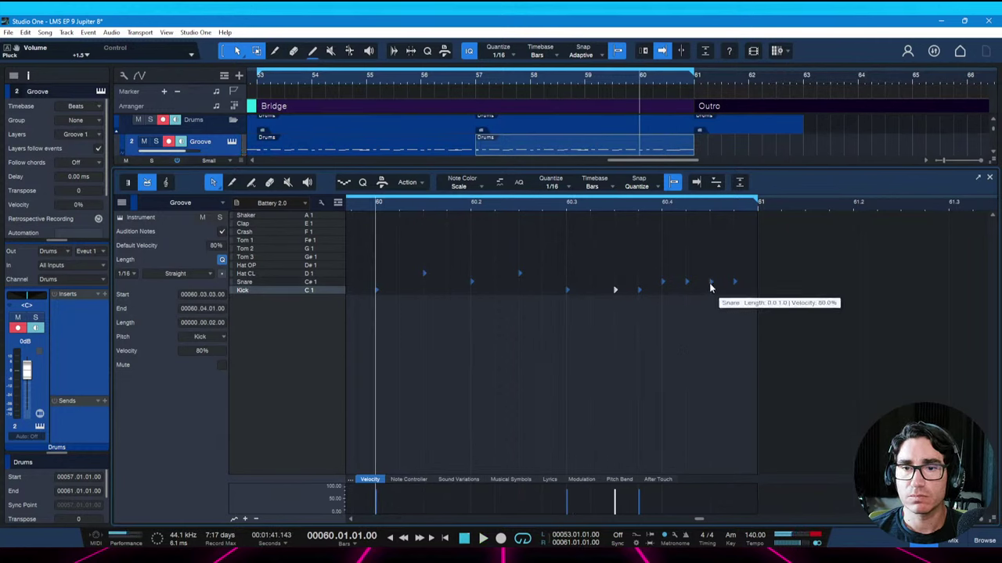
pyautogui.click(711, 291)
pyautogui.press('space')
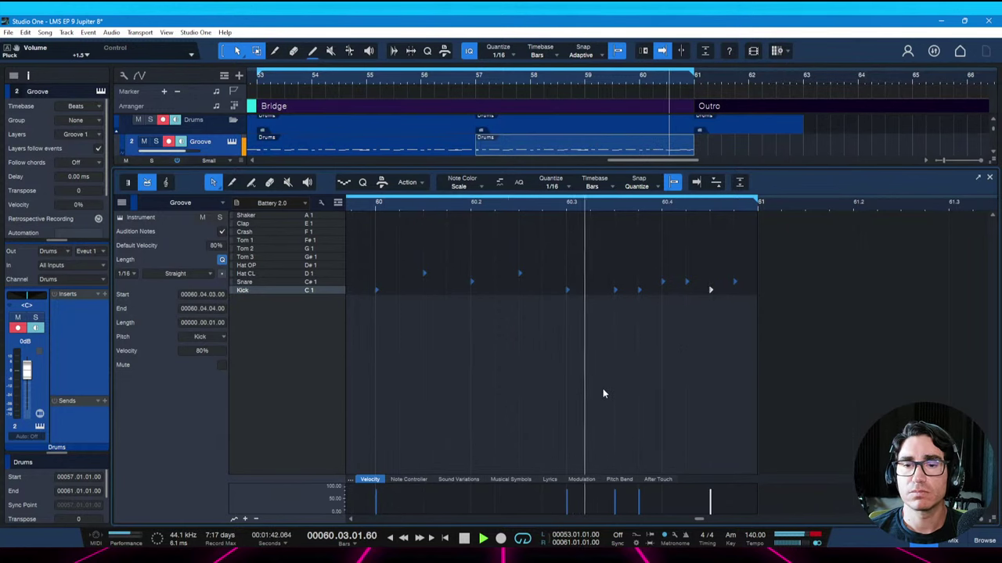
pyautogui.hotkey('ctrl', 's')
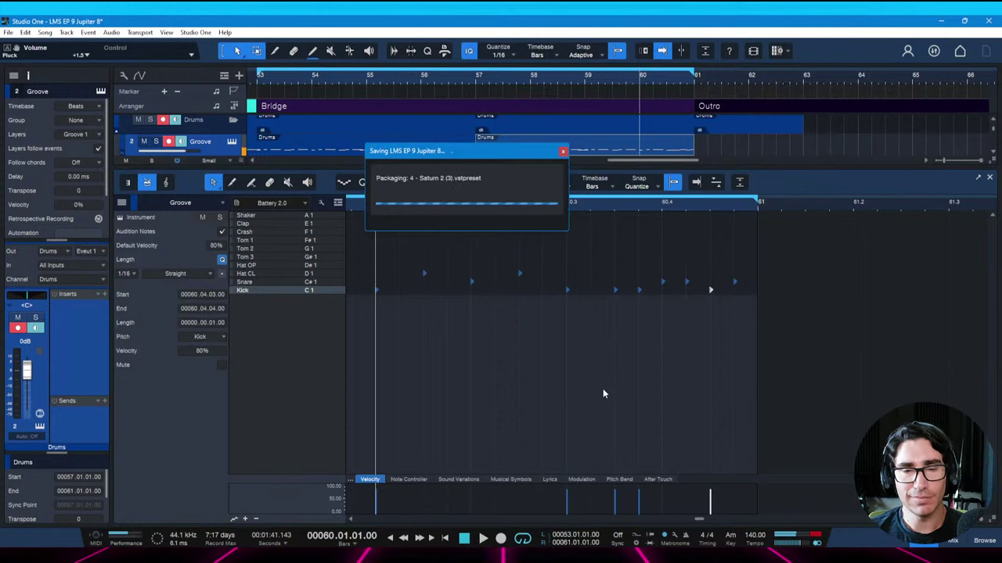
# Close the note editor and play the transition from the end of the Bridge into the Outro
pyautogui.press('F2')
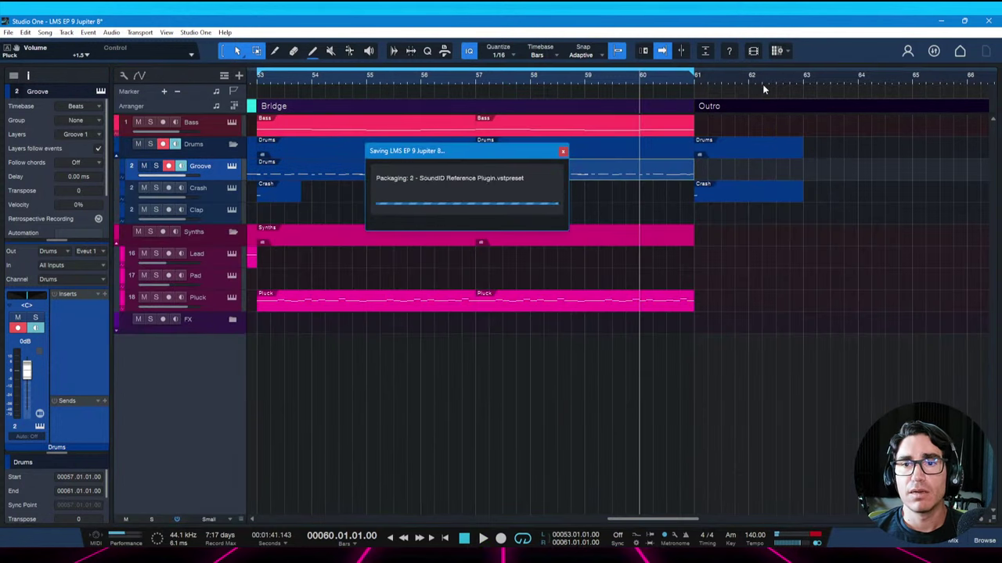
pyautogui.scroll(-3, 727, 77)
pyautogui.click(615, 80)
pyautogui.press('space')
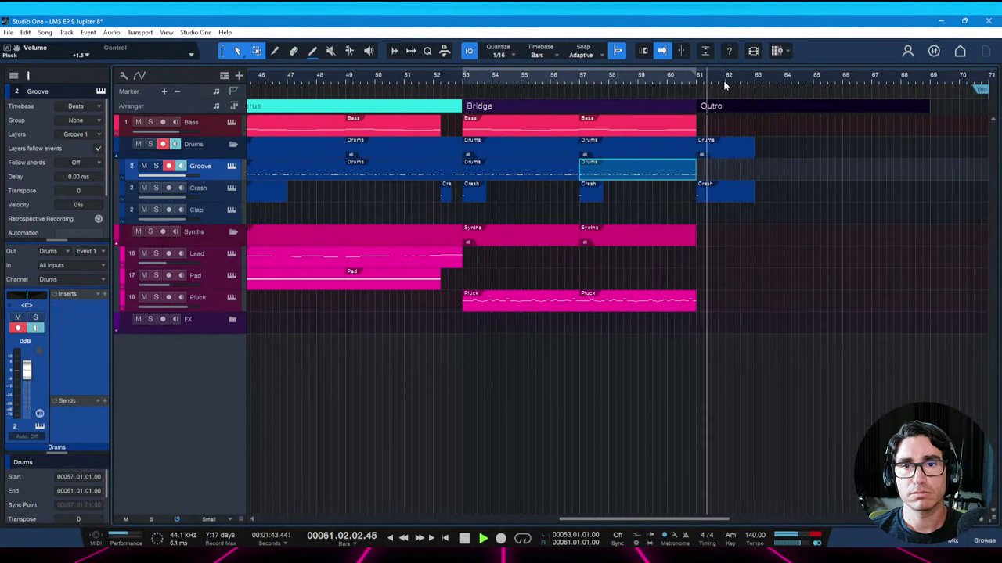
pyautogui.press('space')
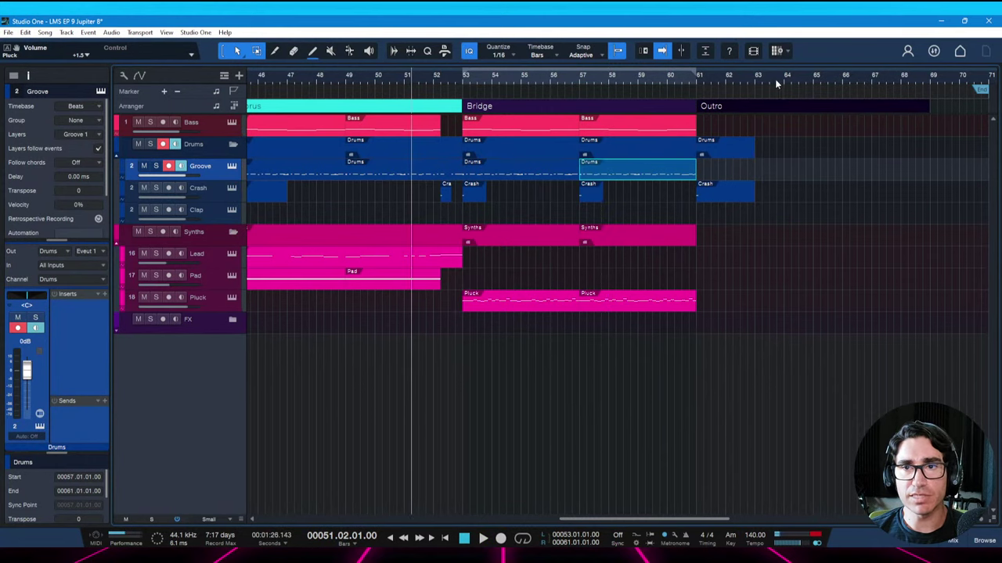
# Play the Bridge from bar 51, raise the Pluck track's volume to +2.6 dB, and save
pyautogui.press('space')
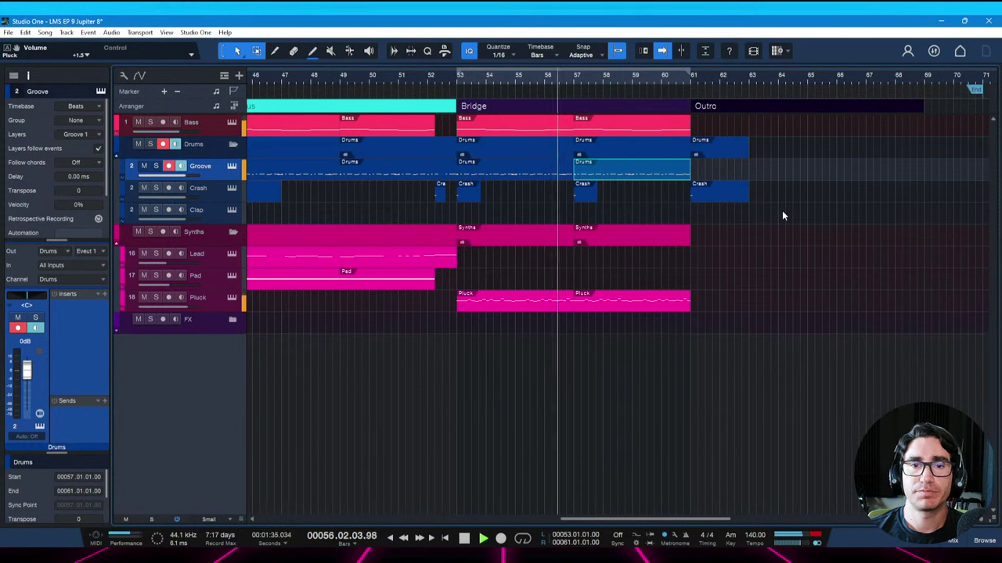
pyautogui.click(212, 304)
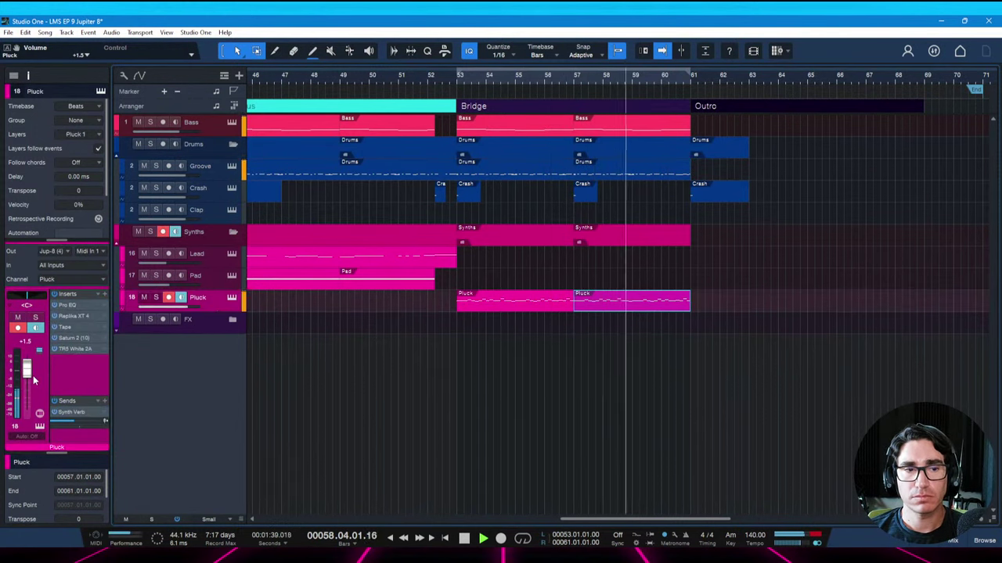
pyautogui.scroll(3, 27, 378)
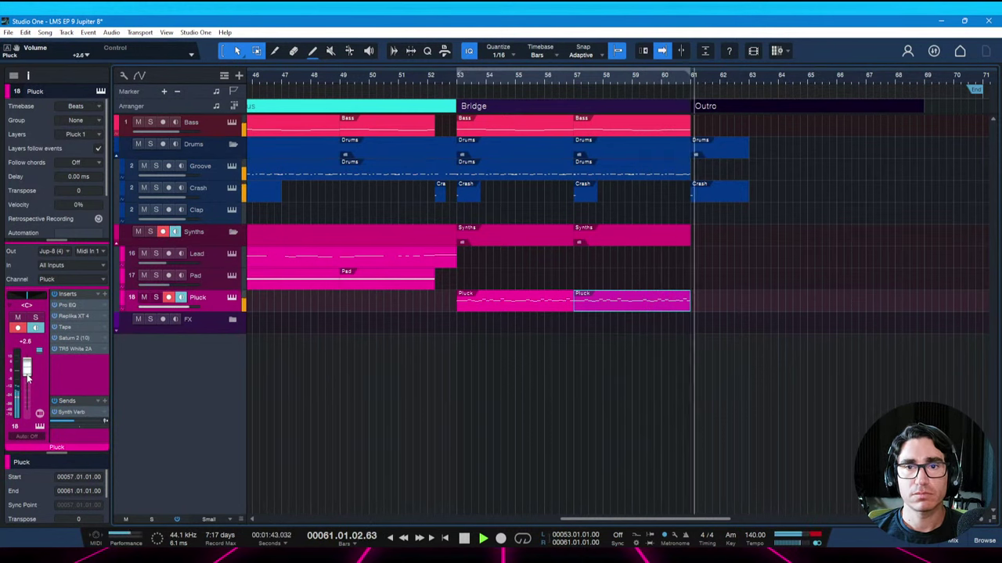
pyautogui.hotkey('ctrl', 's')
pyautogui.press('space')
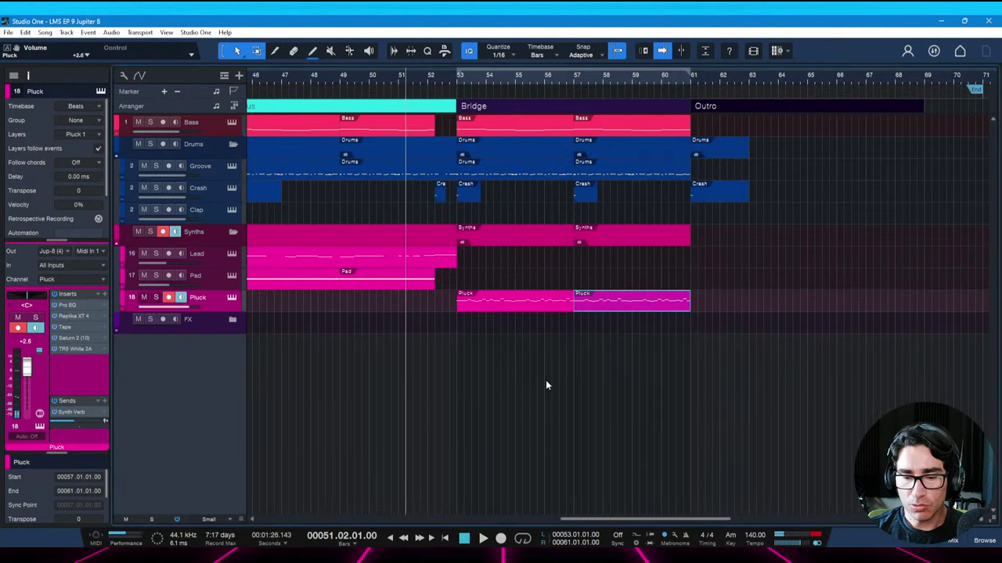
# Mark the Bridge as DONE in the song notes, close the notes, and save
pyautogui.hotkey('ctrl', 'i')
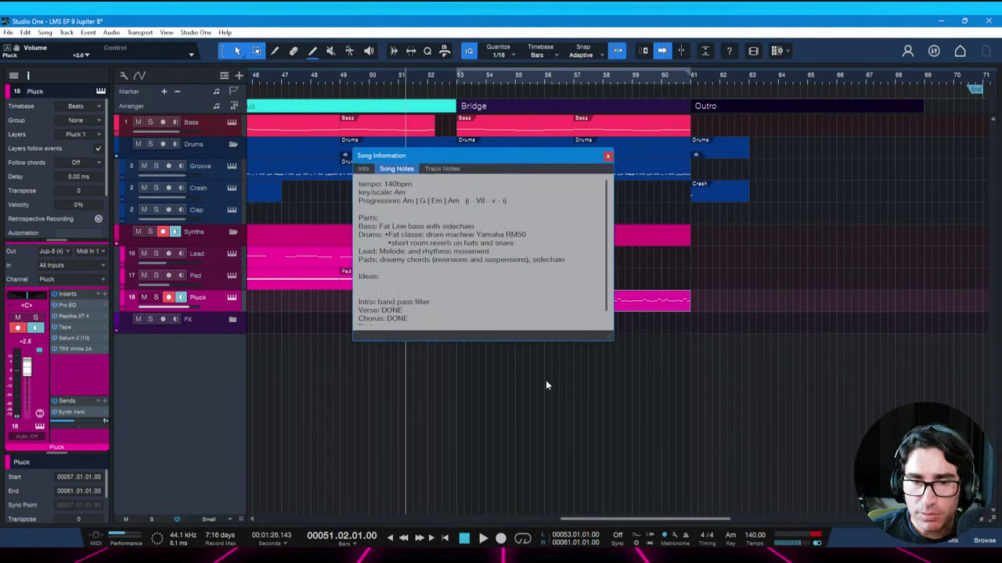
pyautogui.scroll(-5, 494, 303)
pyautogui.scroll(5, 476, 253)
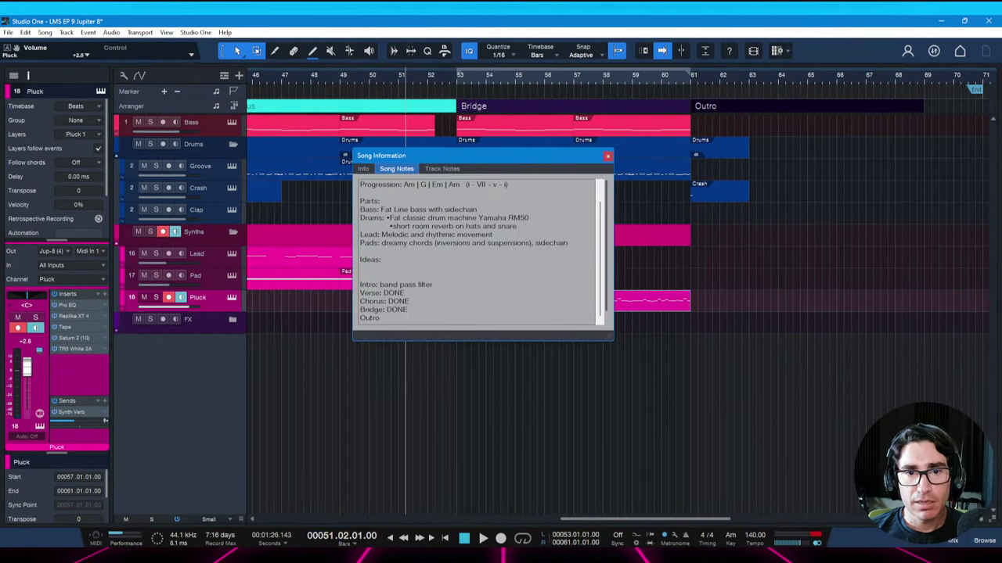
pyautogui.click(608, 156)
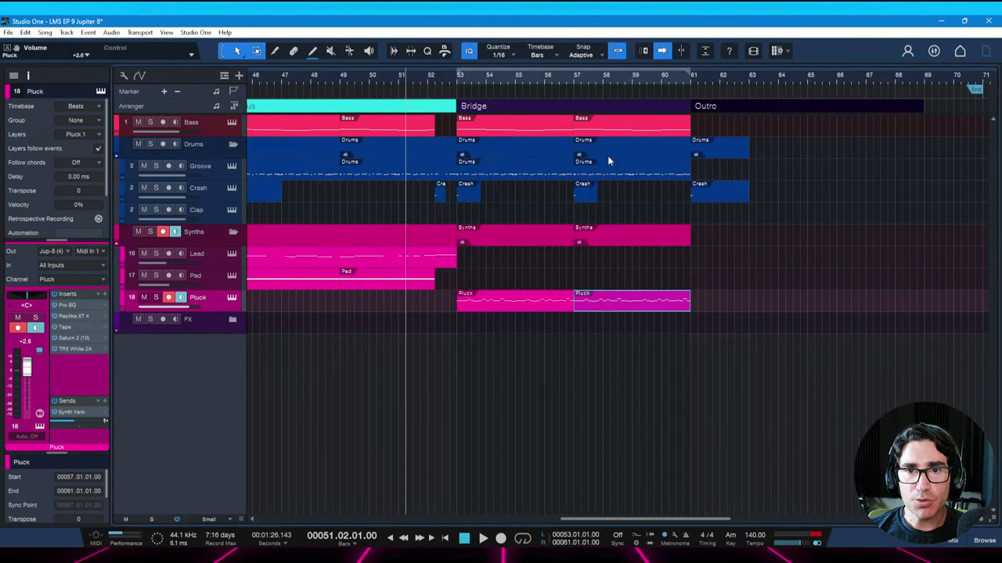
pyautogui.hotkey('ctrl', 's')
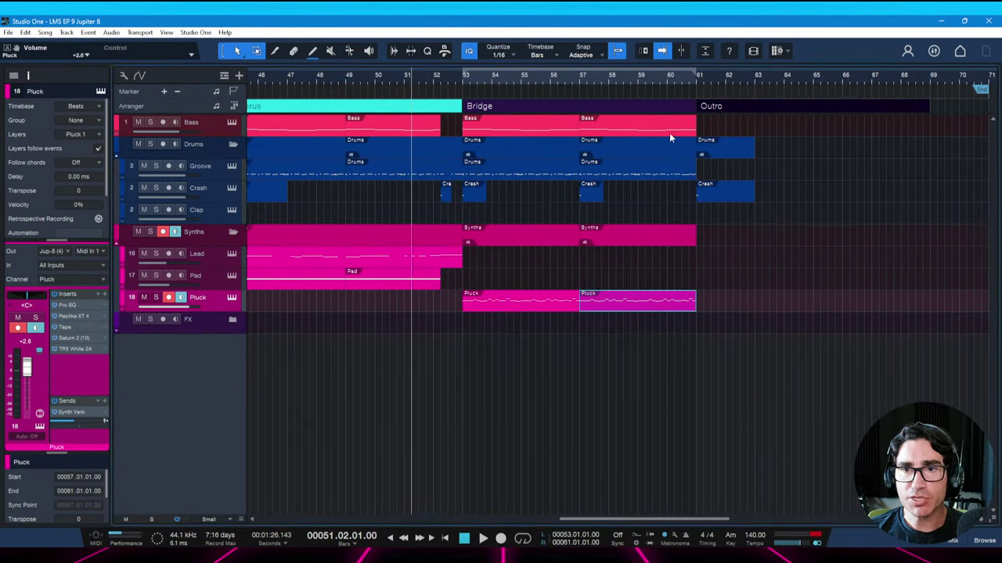
# Copy the Intro's two Bass Intro parts to the Outro, starting at bar 61
pyautogui.moveTo(717, 84); pyautogui.dragTo(707, 61)
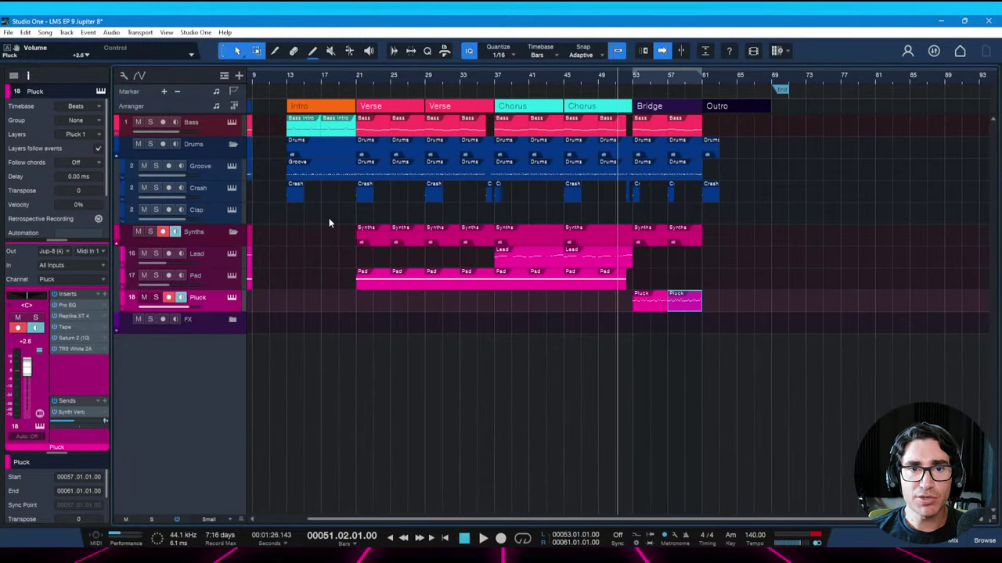
pyautogui.click(333, 135)
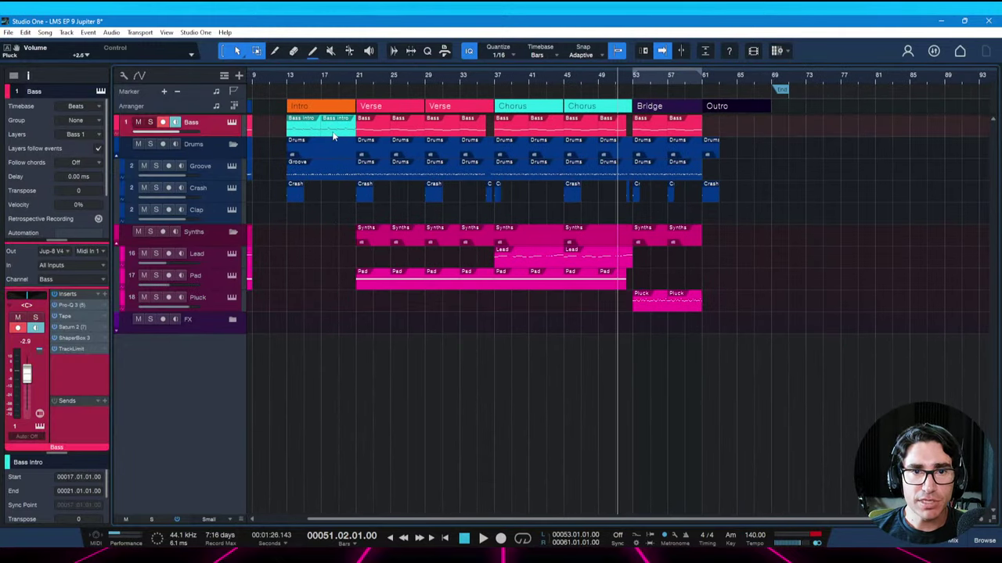
pyautogui.moveTo(559, 109); pyautogui.dragTo(724, 123)
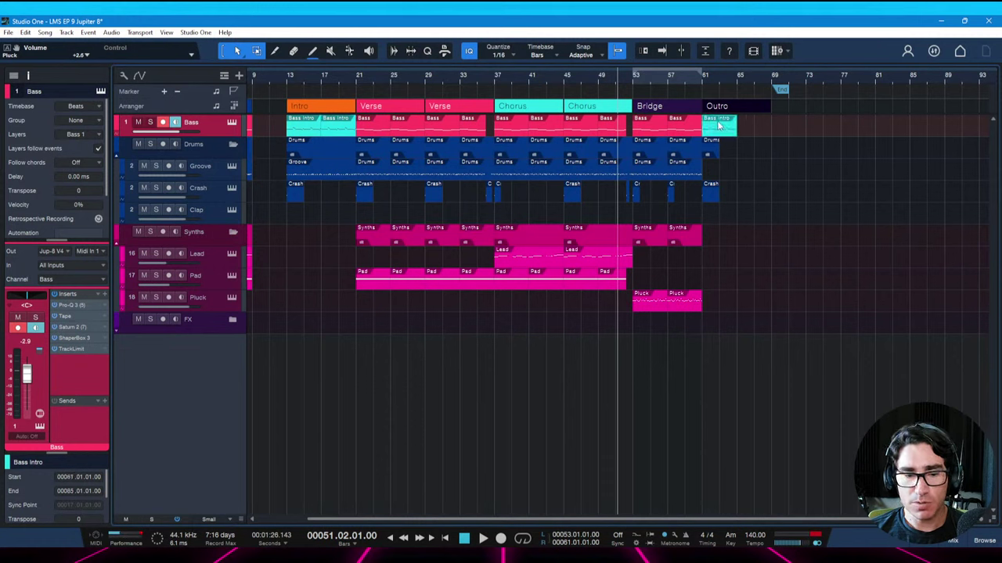
# Copy the Intro's Groove part to bar 61, audition the transition into the Outro, and save
pyautogui.click(327, 176)
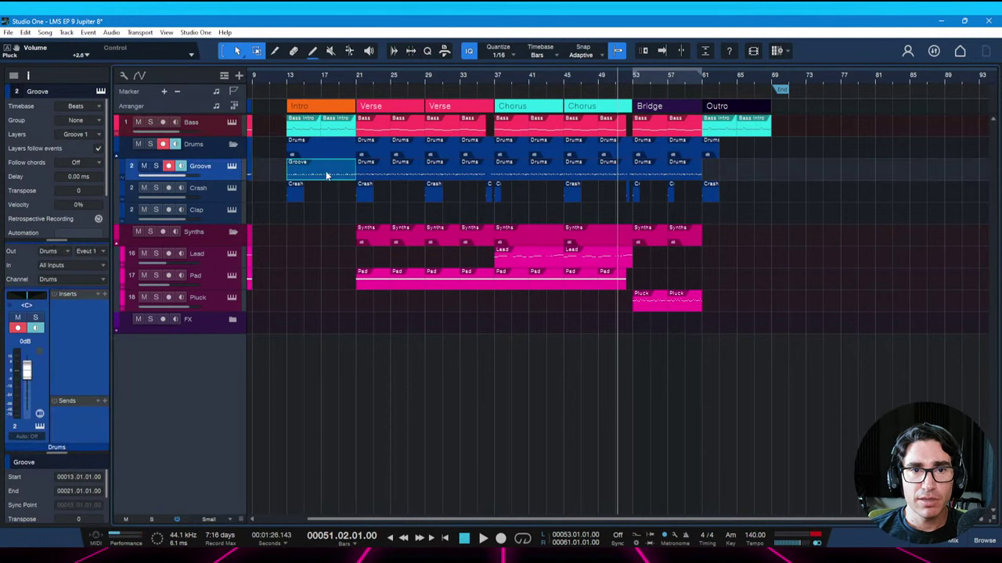
pyautogui.moveTo(320, 176); pyautogui.dragTo(736, 180)
pyautogui.moveTo(834, 80); pyautogui.dragTo(831, 89)
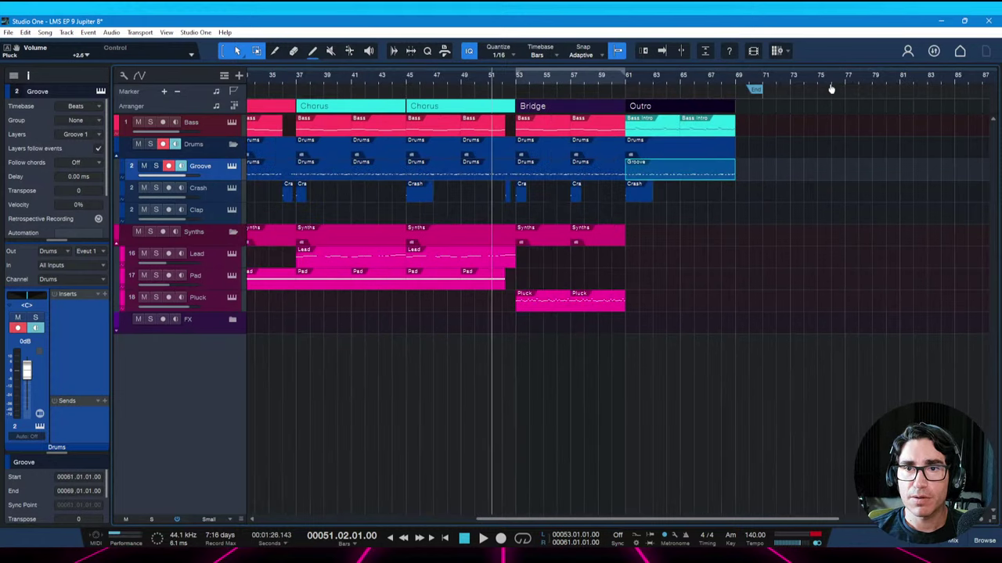
pyautogui.click(608, 82)
pyautogui.press('space')
pyautogui.hotkey('ctrl', 's')
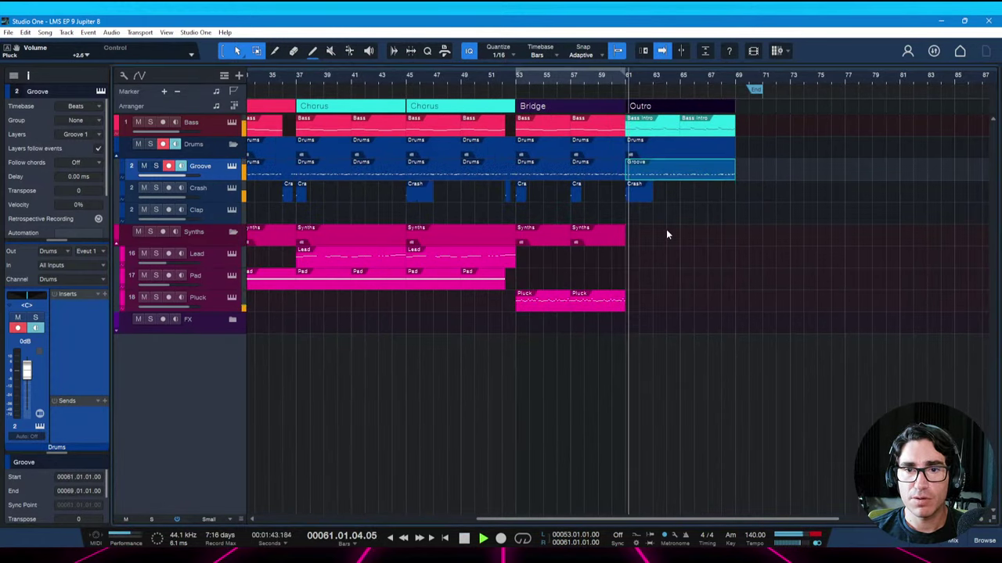
pyautogui.press('space')
# Copy a Chorus Pad part to bar 61, duplicate it to bar 65, then audition the Outro and save
pyautogui.click(475, 286)
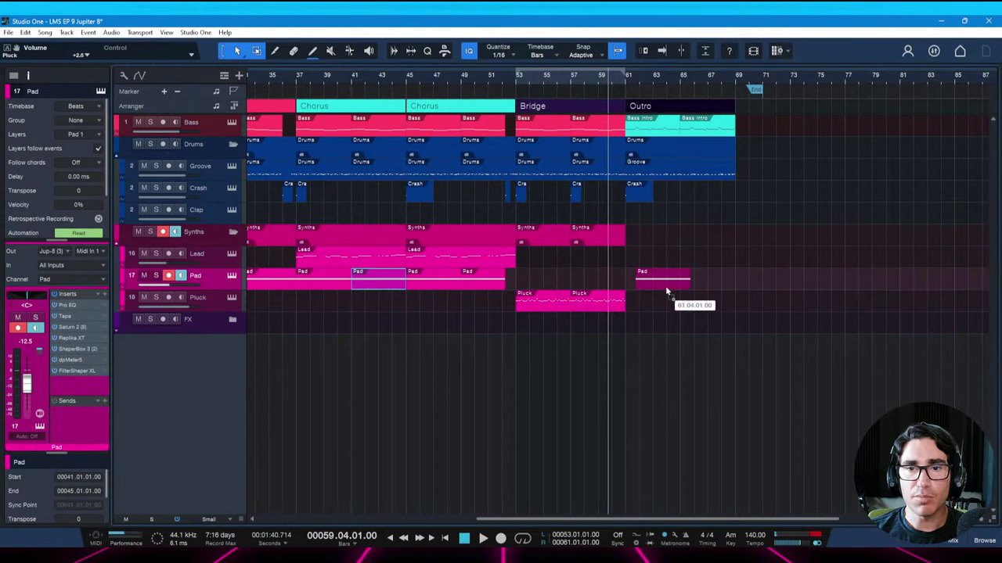
pyautogui.moveTo(666, 291)
pyautogui.mouseDown()
pyautogui.moveTo(679, 287)
pyautogui.moveTo(655, 289)
pyautogui.mouseUp()
pyautogui.press('d')
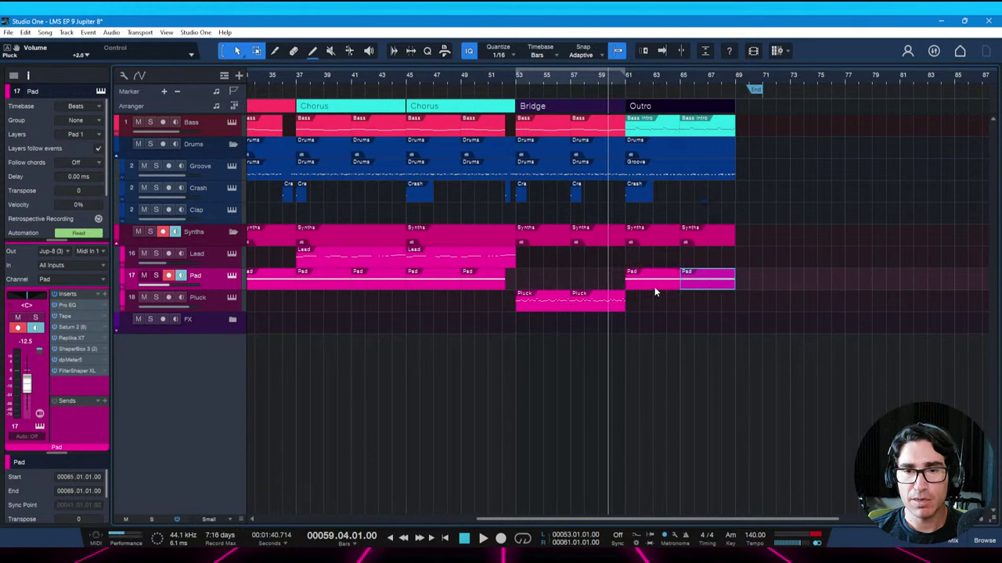
pyautogui.press('space')
pyautogui.hotkey('ctrl', 's')
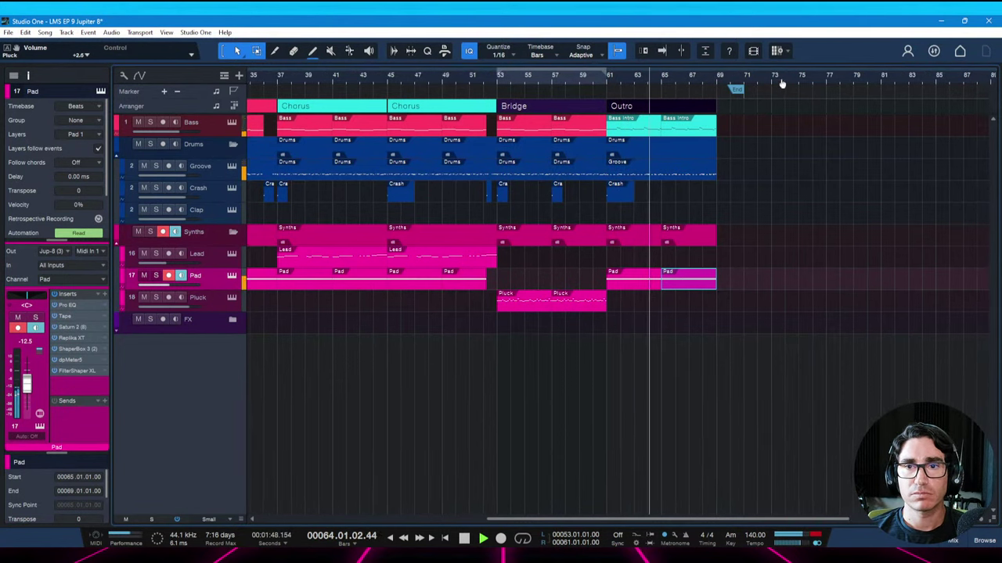
pyautogui.press('space')
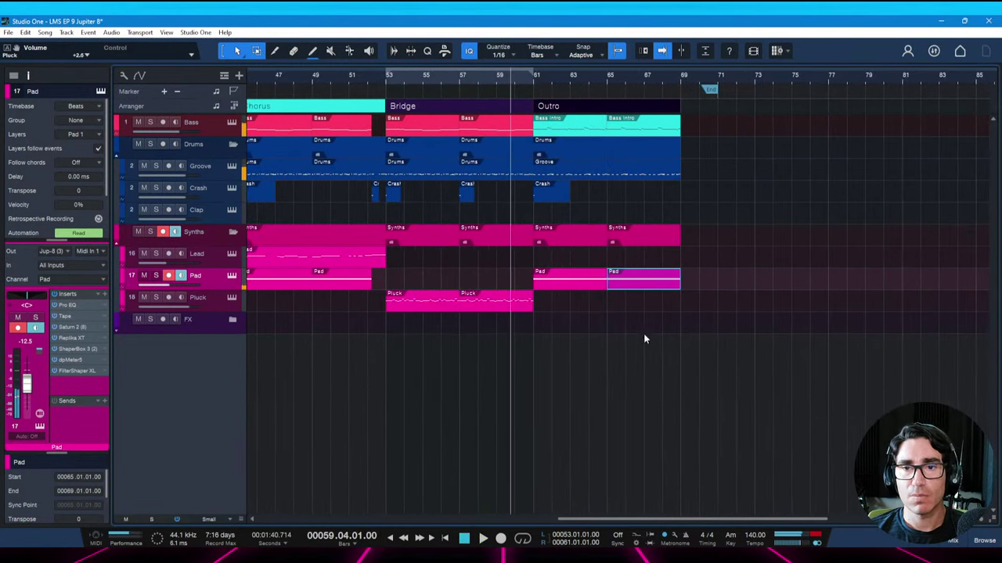
# Undo the Pad duplicate at bar 65, delete all notes inside the Pad part at bar 61, and save
pyautogui.hotkey('ctrl', 'z')
pyautogui.doubleClick(582, 282)
pyautogui.hotkey('ctrl', 's')
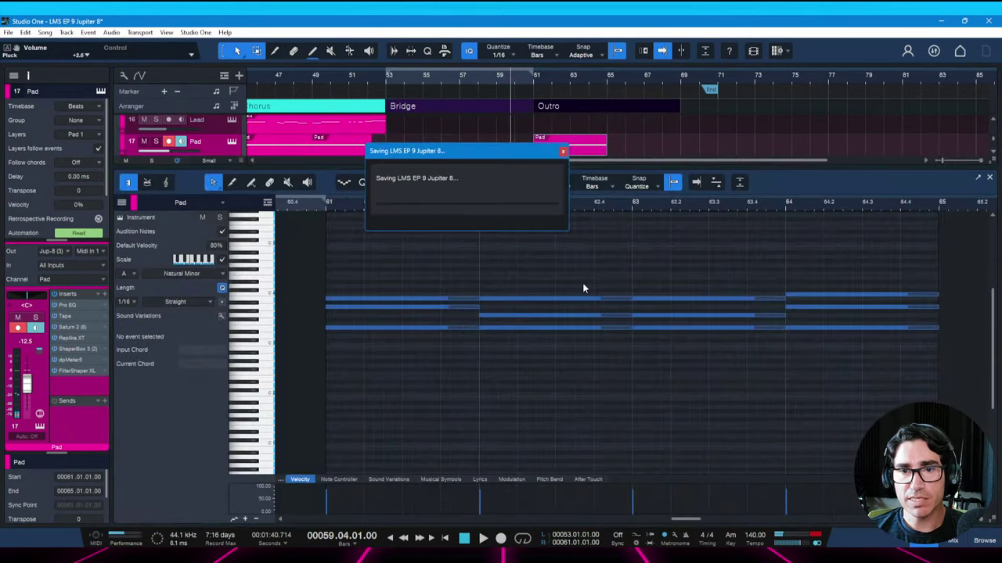
pyautogui.moveTo(335, 264); pyautogui.dragTo(911, 341)
pyautogui.press('Delete')
pyautogui.hotkey('ctrl', 's')
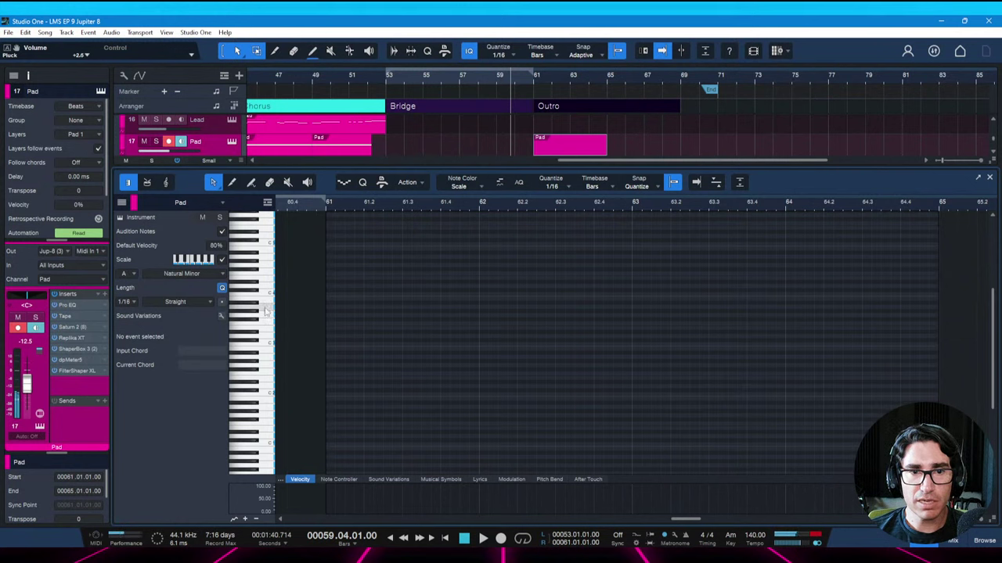
# Draw a four-bar A3 note in the empty Pad part and copy it to E4 and B3 to form an Asus2 chord
pyautogui.click(328, 307)
pyautogui.moveTo(332, 307); pyautogui.dragTo(932, 320)
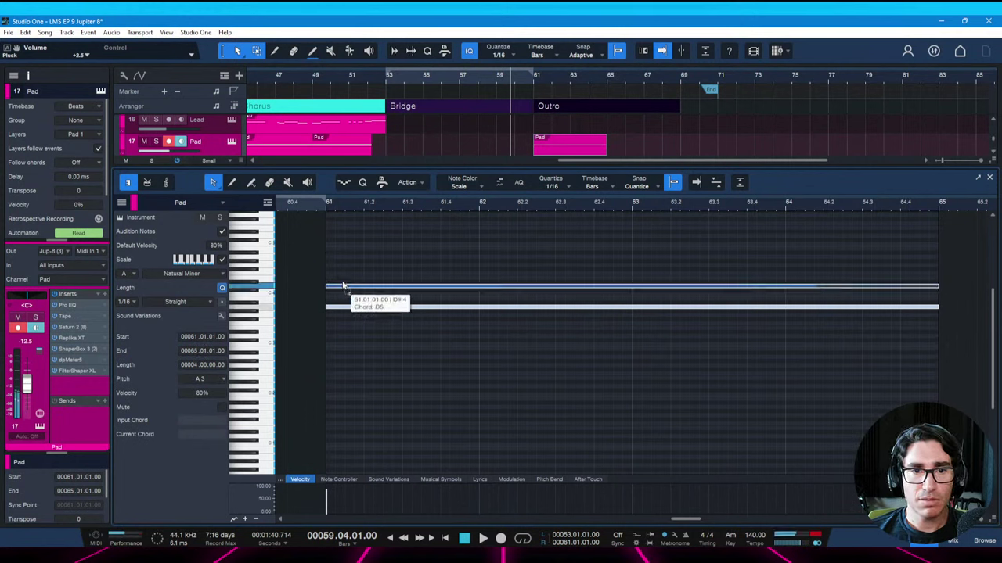
pyautogui.click(342, 278)
pyautogui.click(343, 283)
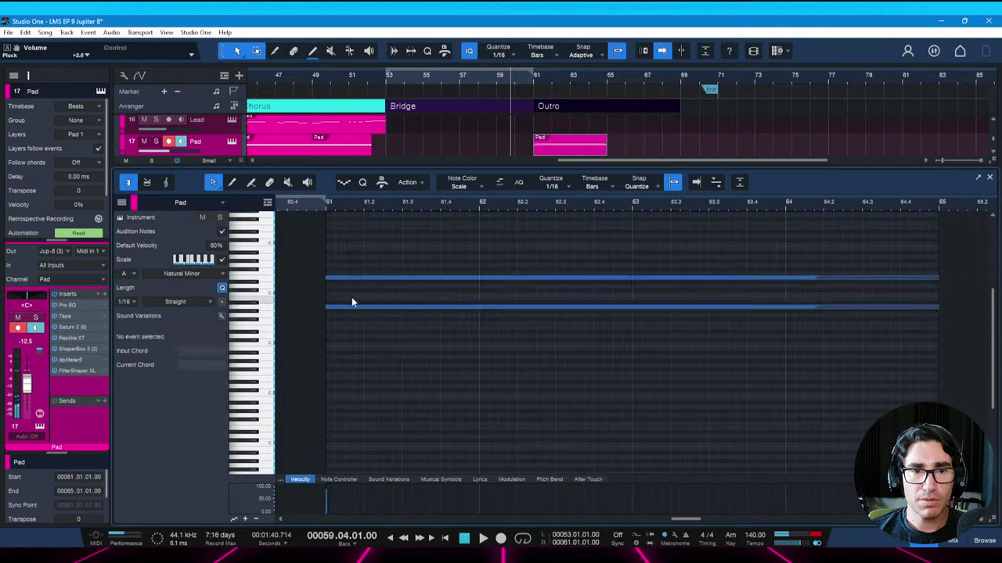
pyautogui.click(344, 307)
pyautogui.click(345, 299)
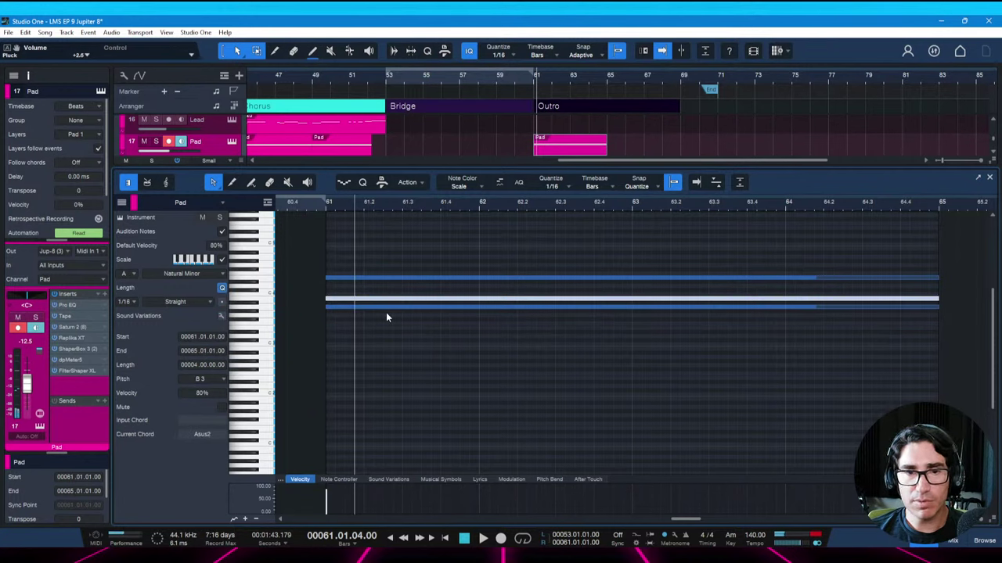
# Loop the Outro section from bar 61 to 69 and audition the sustained pad chord
pyautogui.click(547, 109)
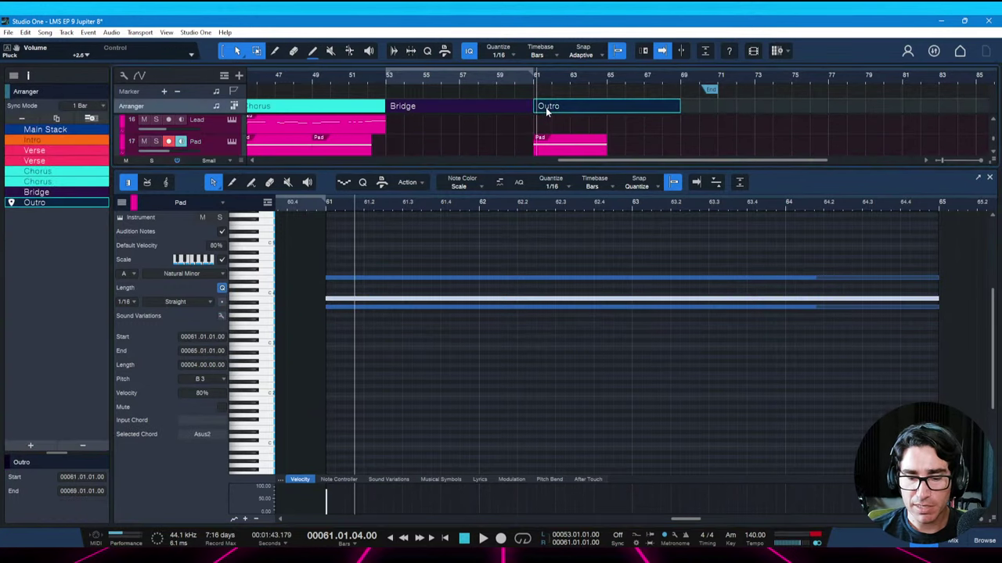
pyautogui.press('p')
pyautogui.press('space')
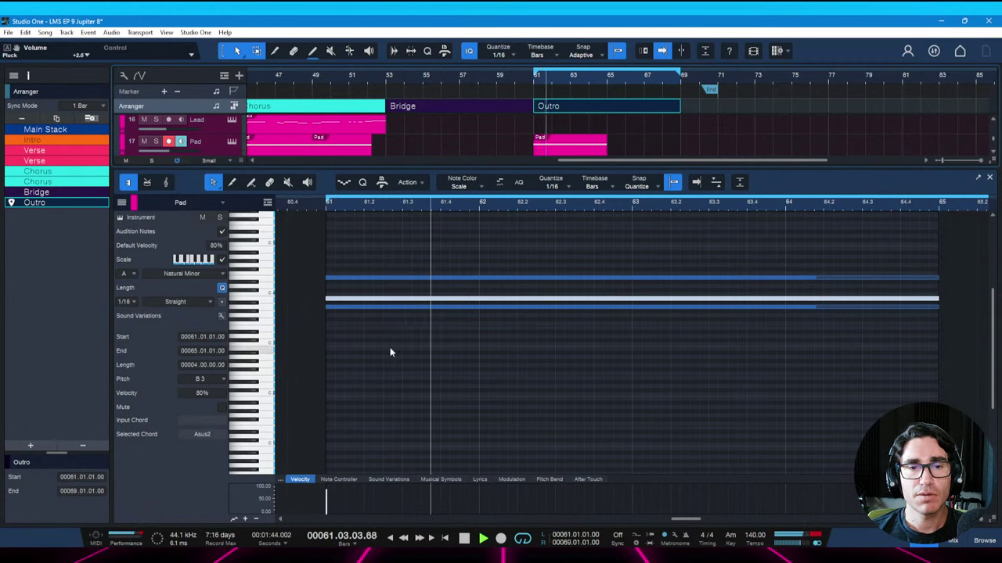
pyautogui.press('space')
# Raise the Pad chord's middle note from B3 to D4 to form Asus4, and audition it
pyautogui.press('Up')
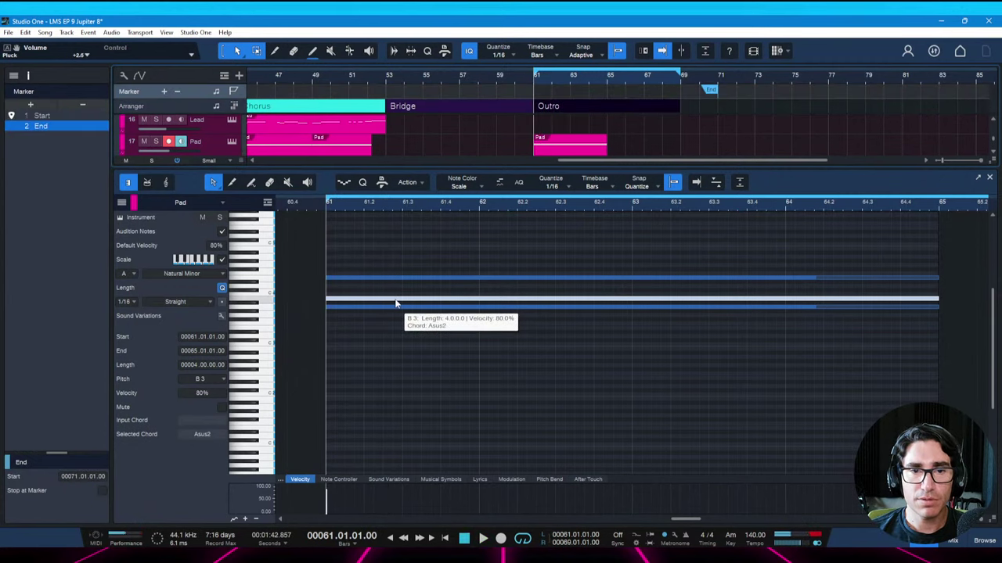
pyautogui.press('Up')
pyautogui.press('Up')
pyautogui.press('Up')
pyautogui.press('space')
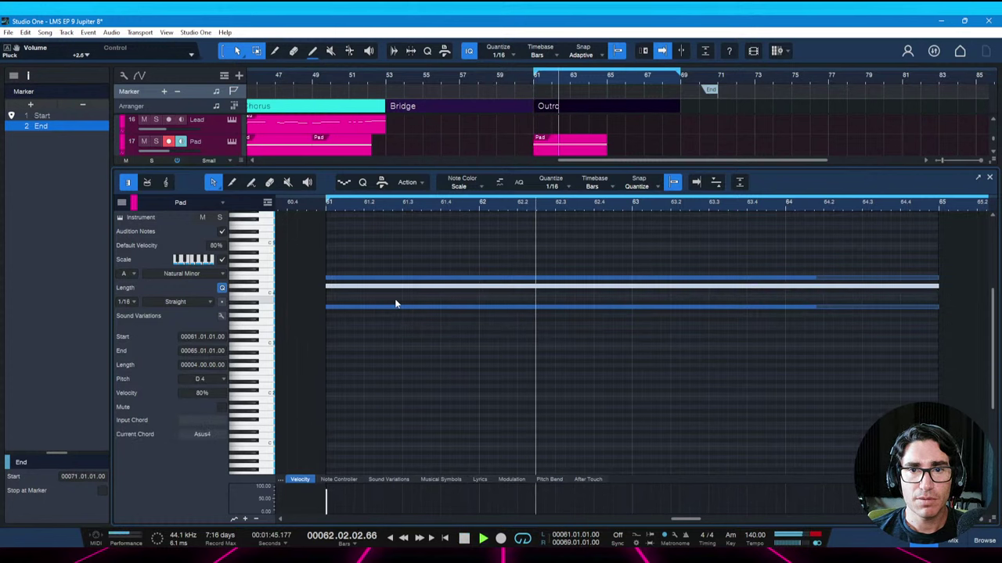
# Compare the Pad chord with its middle note lowered to B3 and raised back to D4, auditioning each version
pyautogui.press('space')
pyautogui.press('Down')
pyautogui.press('Down')
pyautogui.press('Down')
pyautogui.press('space')
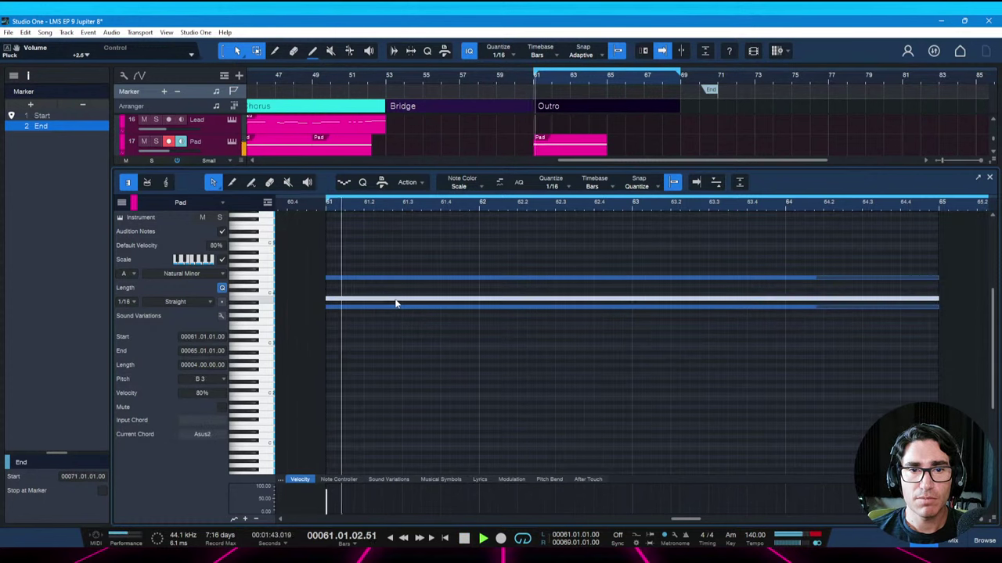
pyautogui.press('space')
pyautogui.press('Up')
pyautogui.press('Up')
pyautogui.press('Up')
pyautogui.press('space')
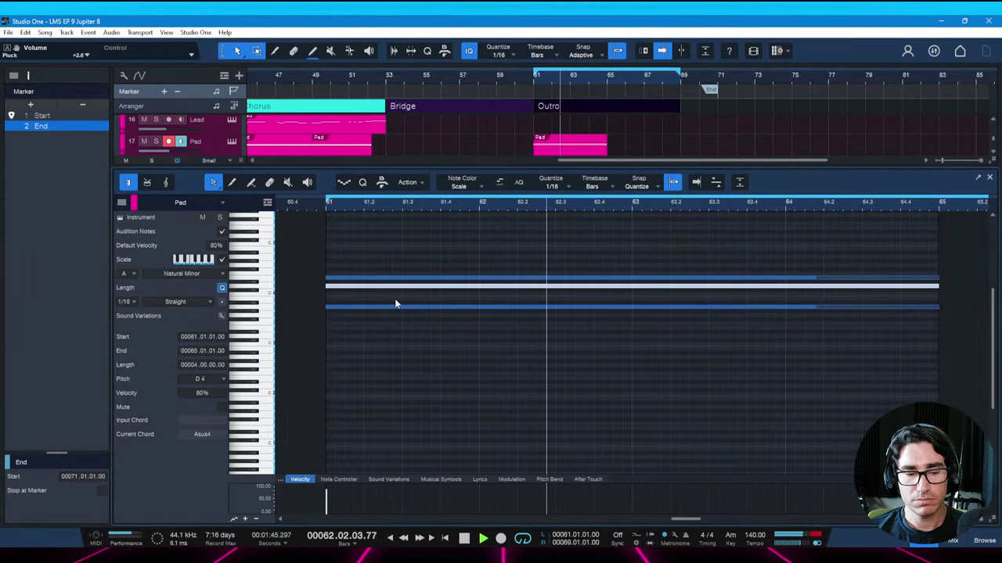
# Close the note editor, save the song, and recolour the Pad part at bar 61 turquoise
pyautogui.press('F2')
pyautogui.hotkey('ctrl', 's')
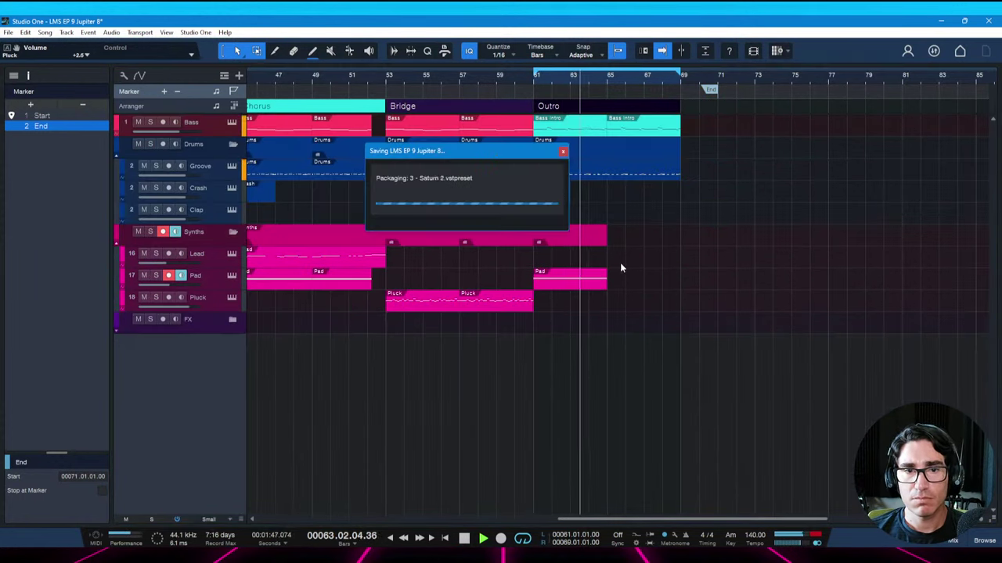
pyautogui.press('space')
pyautogui.click(569, 282)
pyautogui.rightClick(569, 283)
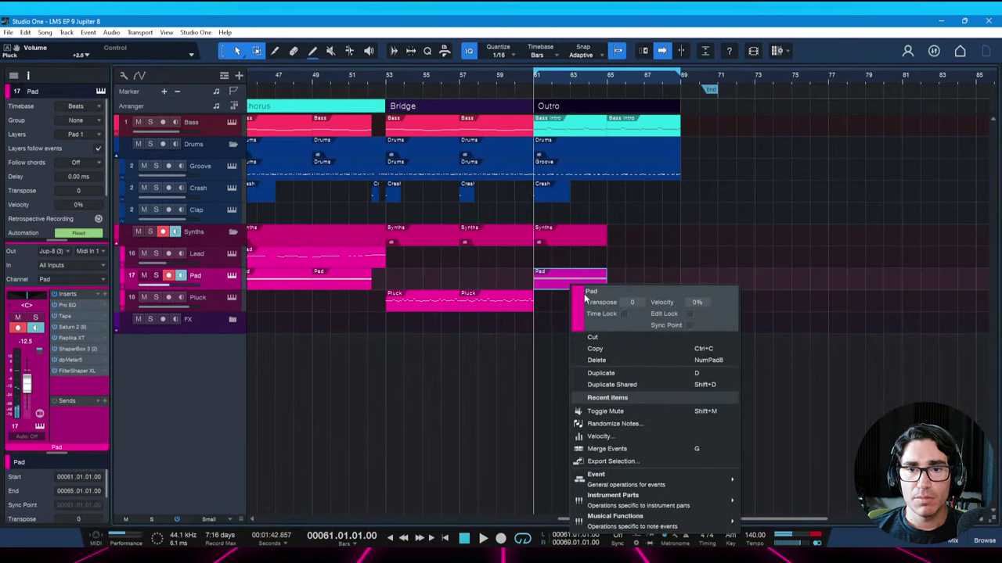
pyautogui.click(580, 304)
pyautogui.click(617, 343)
pyautogui.click(631, 274)
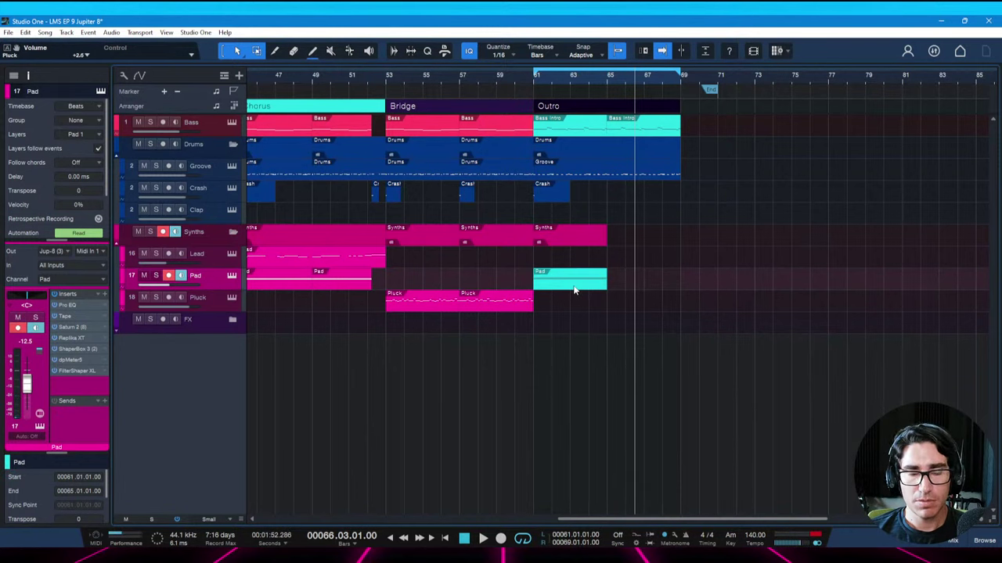
# Duplicate the Outro's Pad part to bar 65, save, and play back the looped Outro
pyautogui.press('d')
pyautogui.hotkey('ctrl', 's')
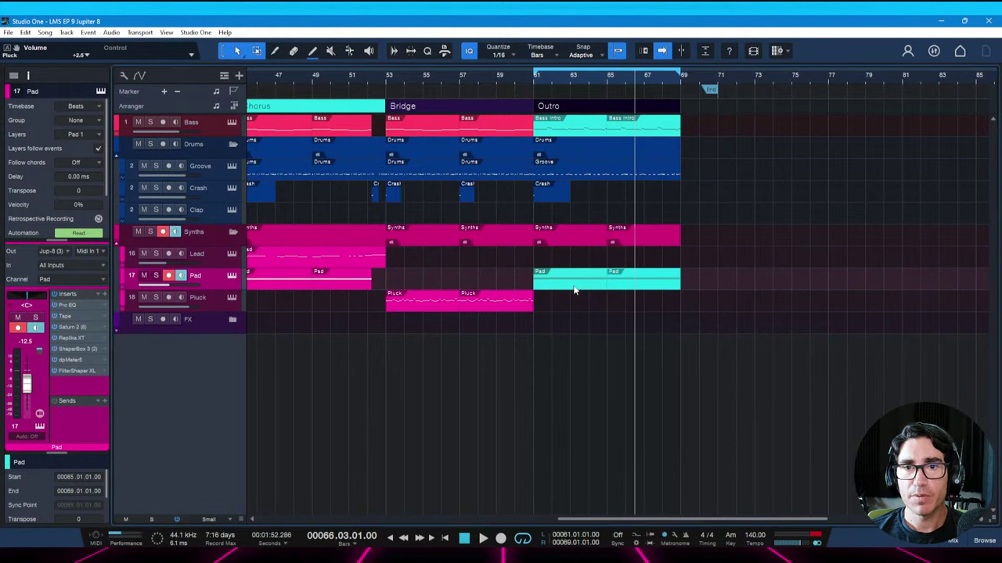
pyautogui.press('space')
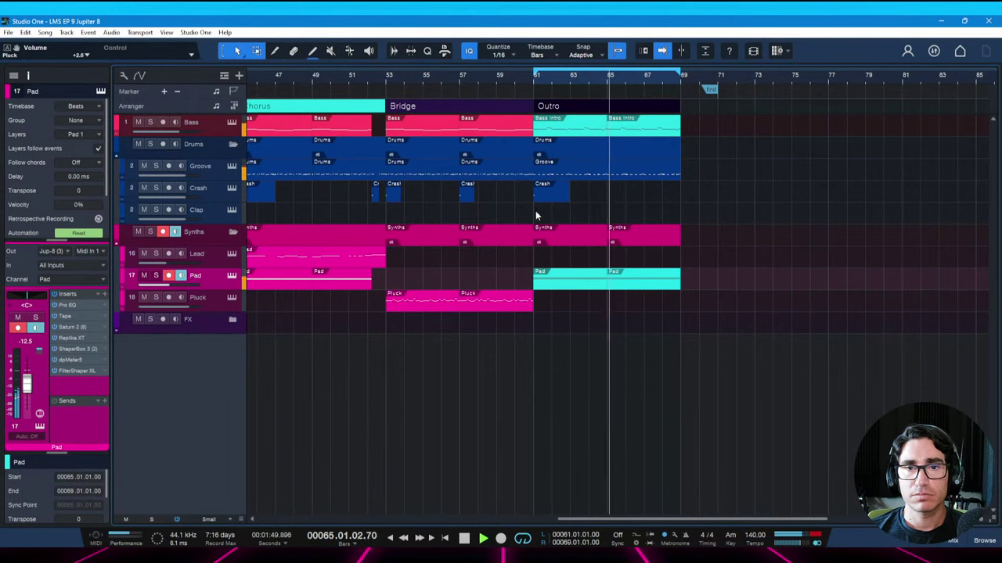
# Copy the Bridge's short Crash part to bar 65 and bar 69, and save the song
pyautogui.moveTo(467, 195); pyautogui.dragTo(616, 198)
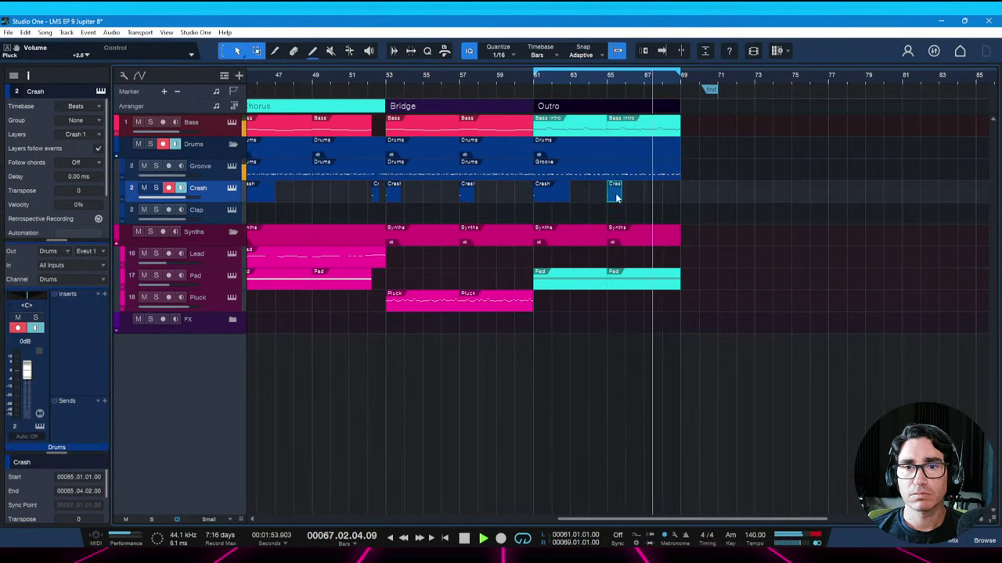
pyautogui.hotkey('ctrl', 's')
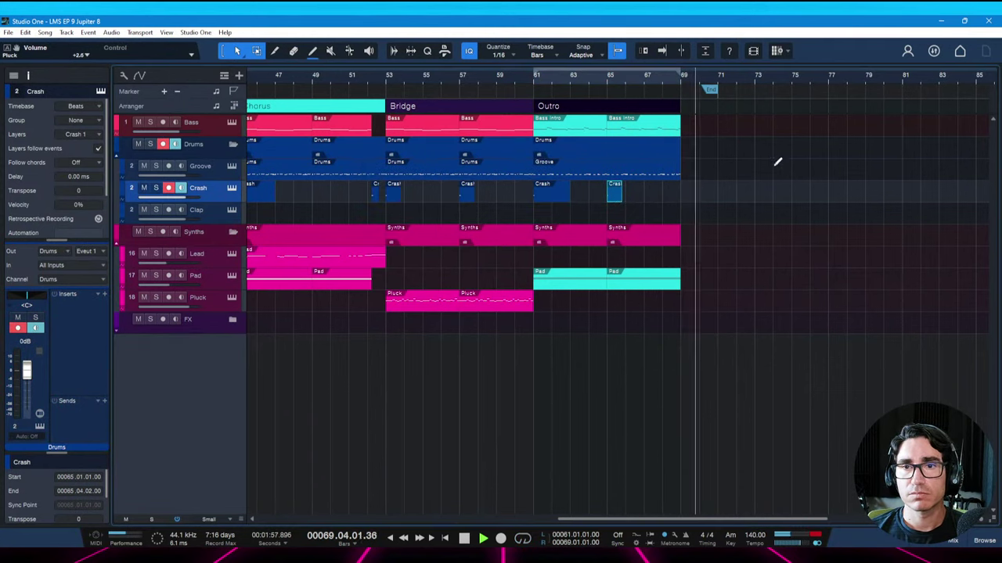
pyautogui.press('space')
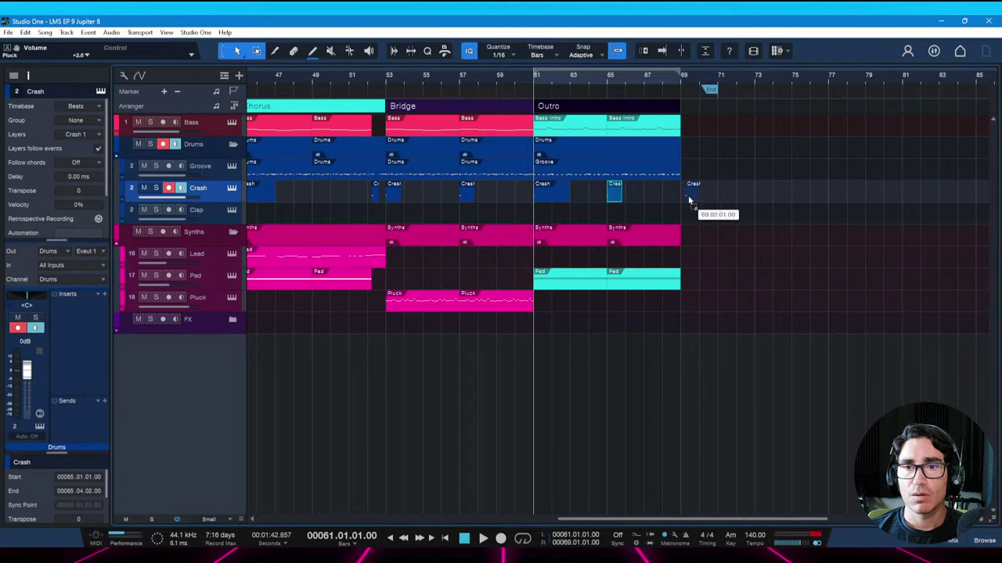
pyautogui.moveTo(688, 201); pyautogui.dragTo(689, 201)
pyautogui.press('space')
pyautogui.hotkey('ctrl', 's')
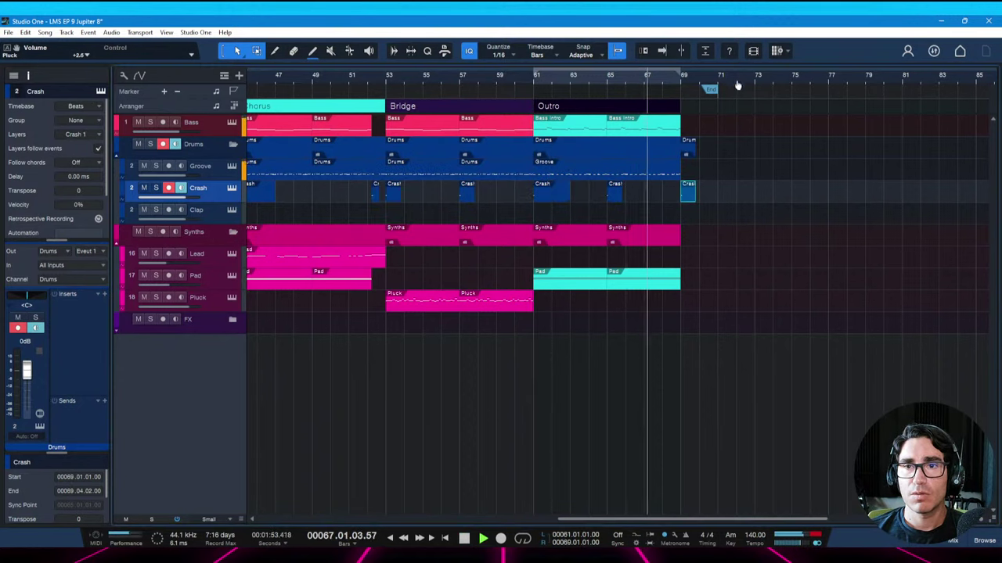
# Audition the Outro's ending, play the section again from just before bar 61, and save the song
pyautogui.scroll(3, 737, 85)
pyautogui.scroll(-1, 740, 88)
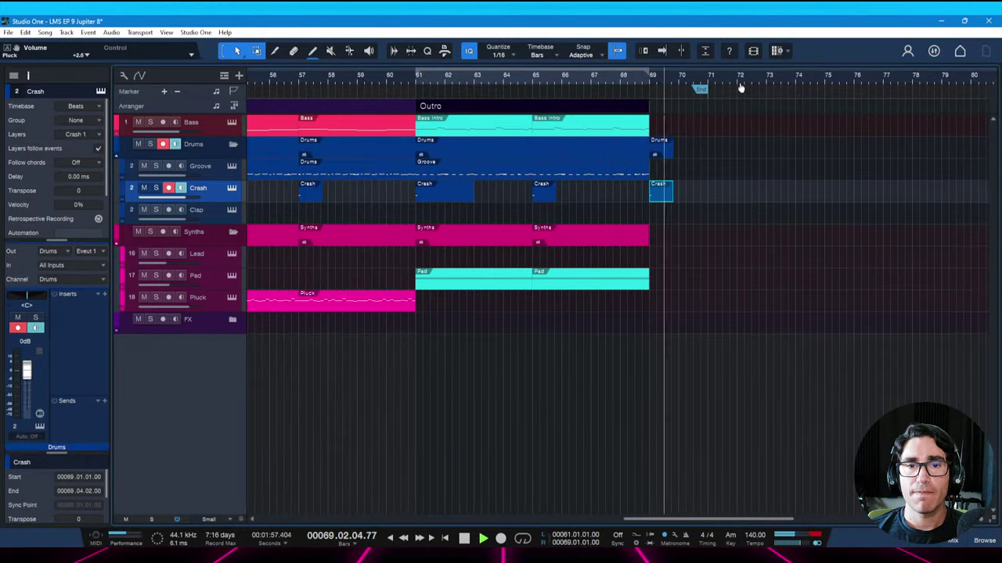
pyautogui.hotkey('ctrl', 's')
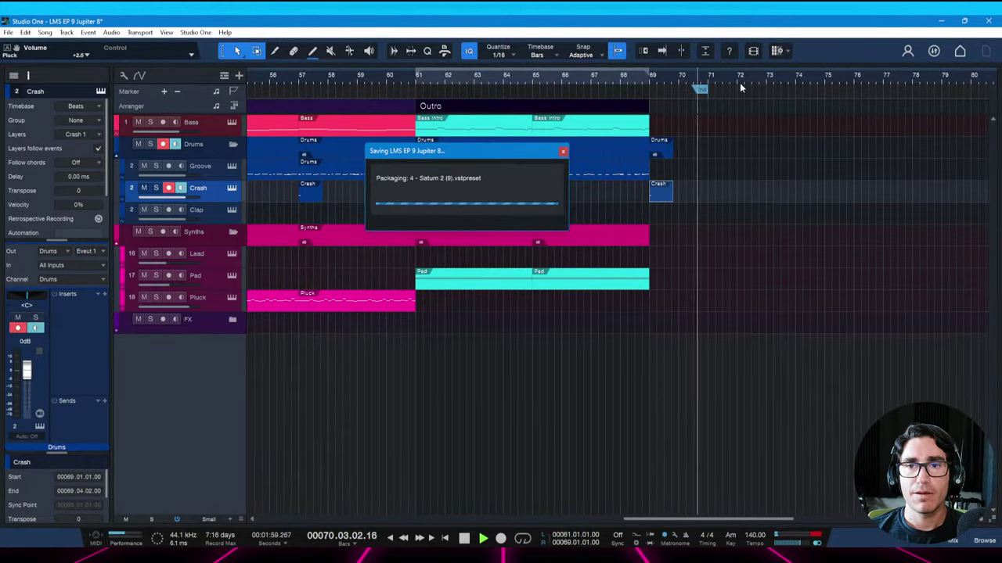
pyautogui.press('f')
pyautogui.moveTo(666, 83); pyautogui.dragTo(589, 78)
pyautogui.click(510, 77)
pyautogui.press('space')
pyautogui.hotkey('ctrl', 's')
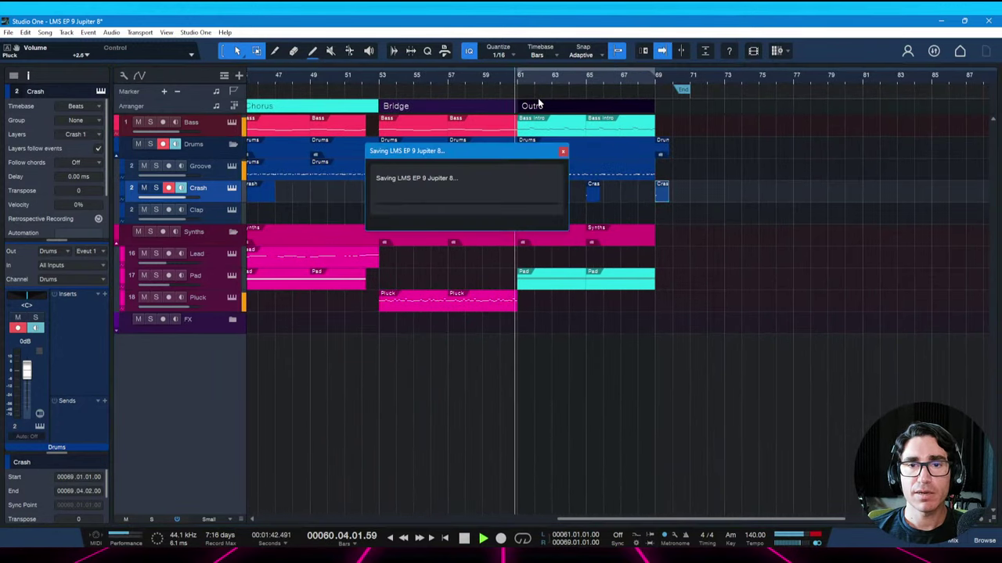
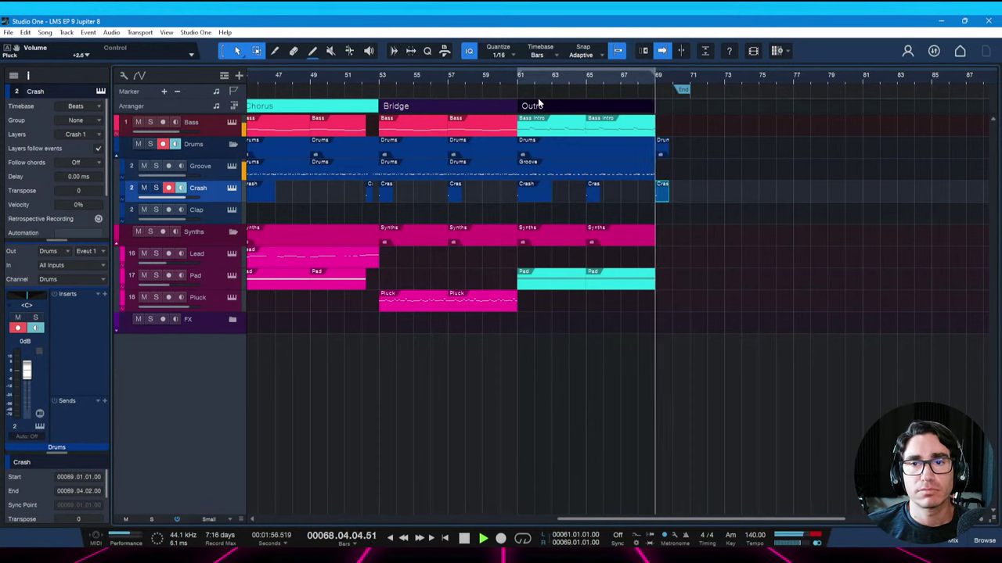
pyautogui.press('space')
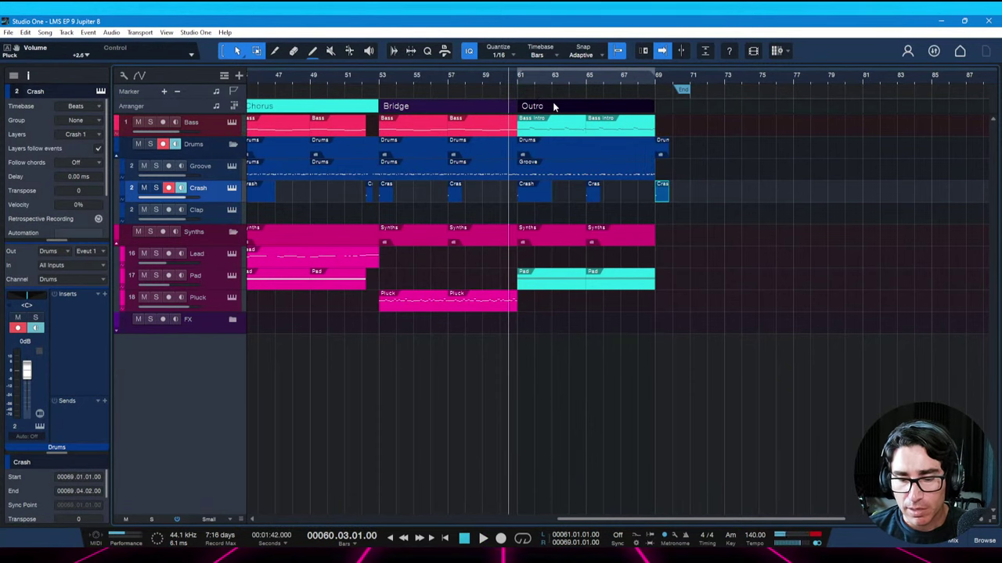
# Mark the Outro as DONE in the song notes and save the song
pyautogui.hotkey('ctrl', 'i')
pyautogui.scroll(-1, 429, 290)
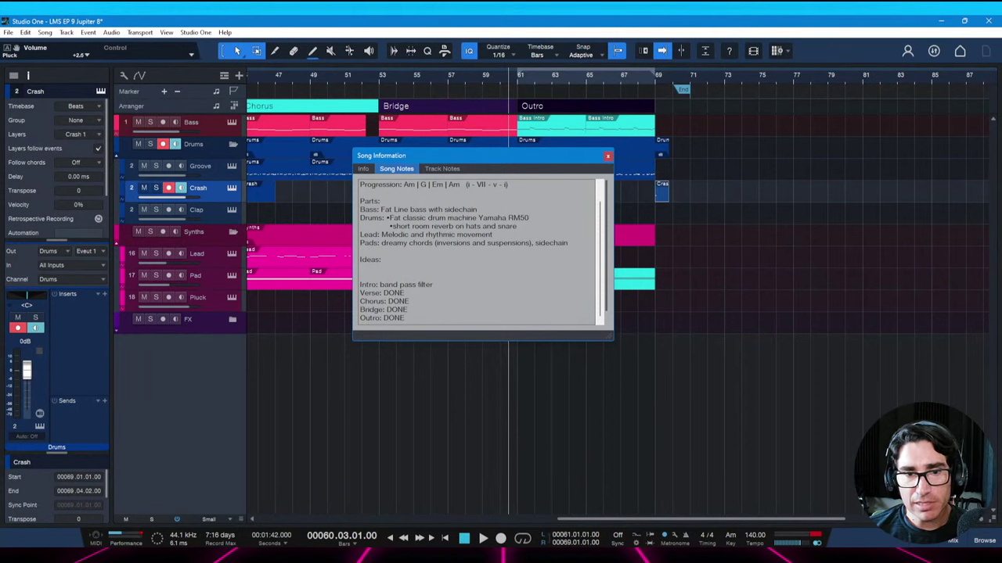
pyautogui.click(608, 157)
pyautogui.hotkey('ctrl', 's')
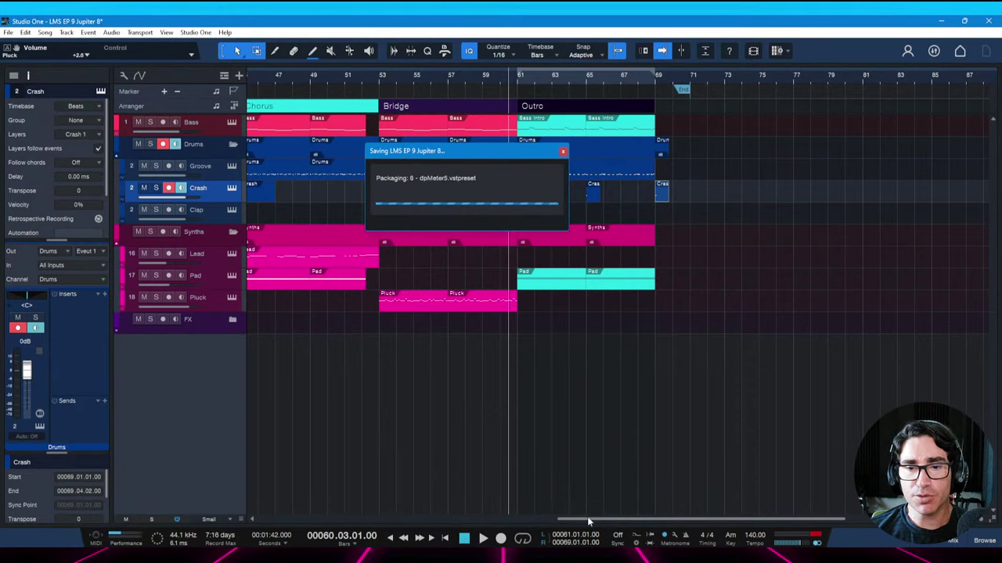
# Loop the Intro section from bar 13 to 21, save, and audition it
pyautogui.moveTo(587, 519); pyautogui.dragTo(386, 505)
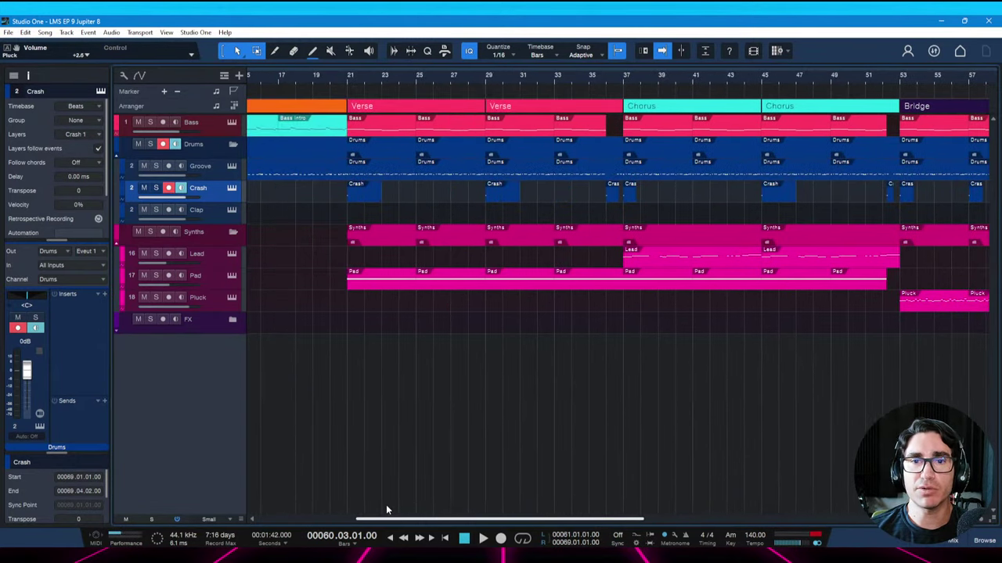
pyautogui.moveTo(452, 81); pyautogui.dragTo(448, 56)
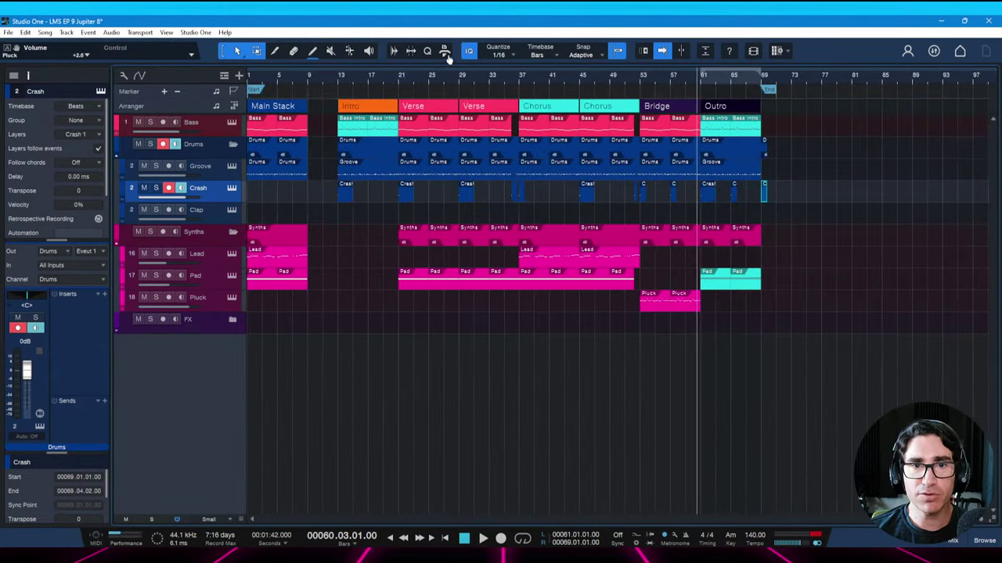
pyautogui.moveTo(359, 82); pyautogui.dragTo(375, 89)
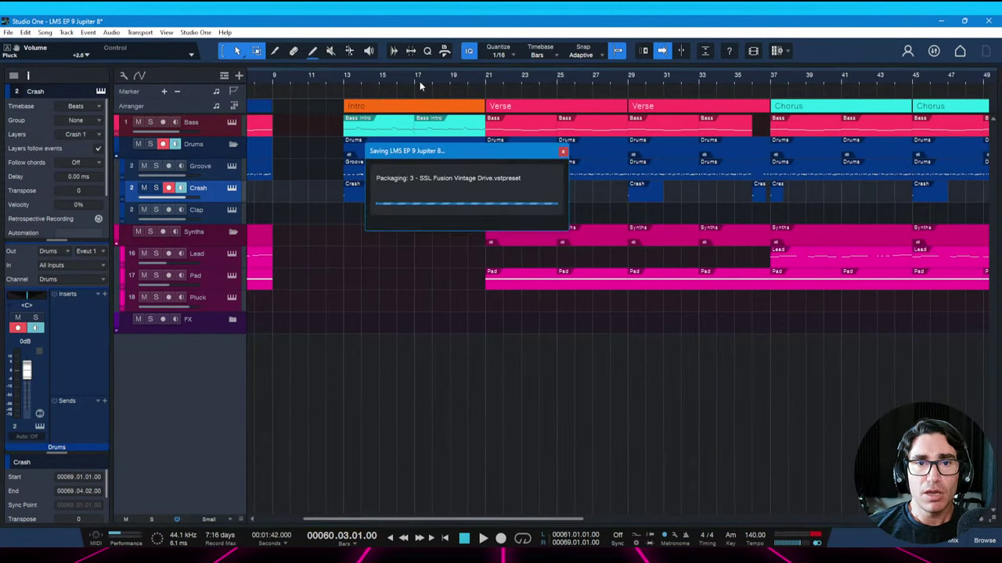
pyautogui.click(367, 112)
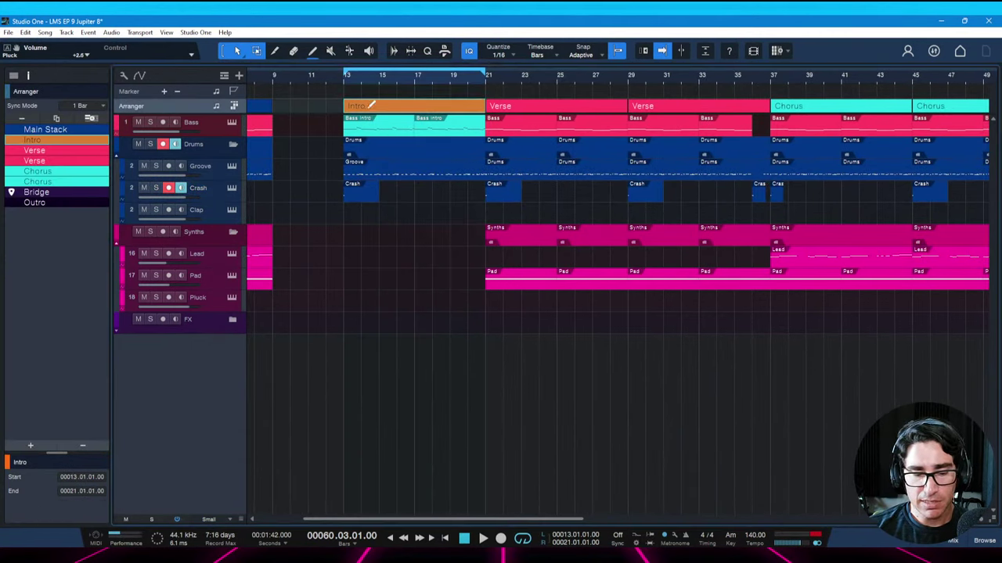
pyautogui.press('p')
pyautogui.hotkey('ctrl', 's')
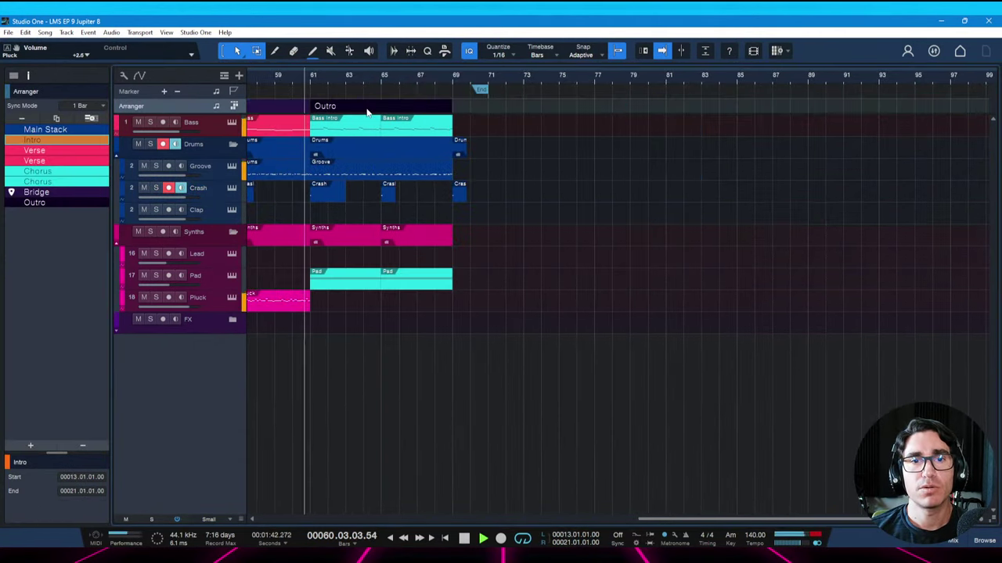
pyautogui.press('space')
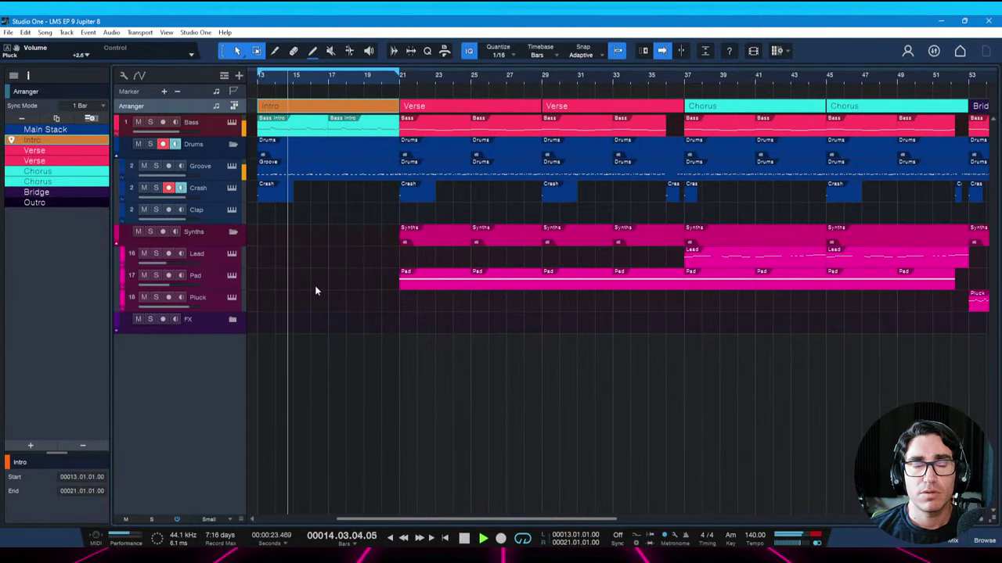
pyautogui.press('space')
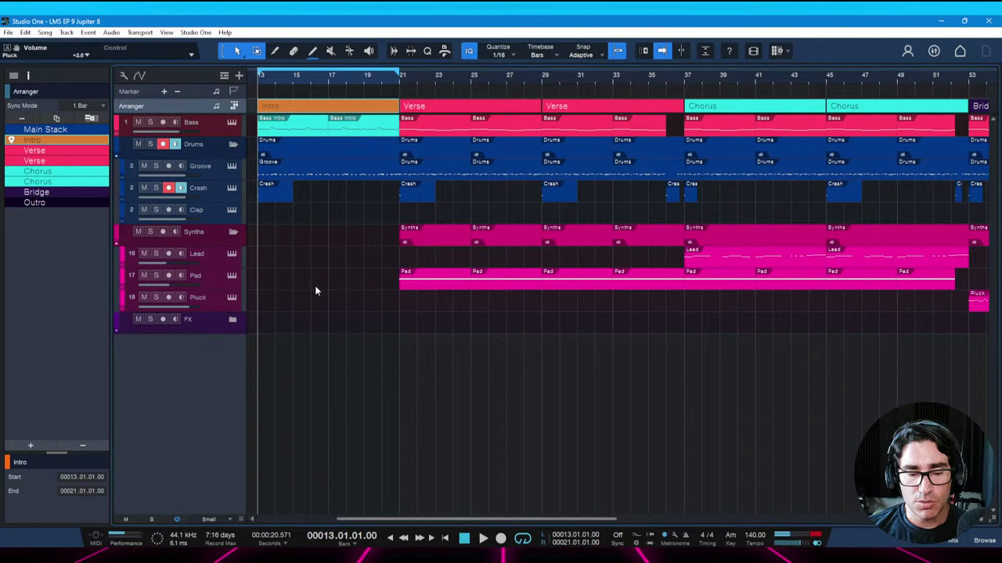
# Show the mixer, save, and insert a FilterShaper XL effect on the Main output
pyautogui.press('F3')
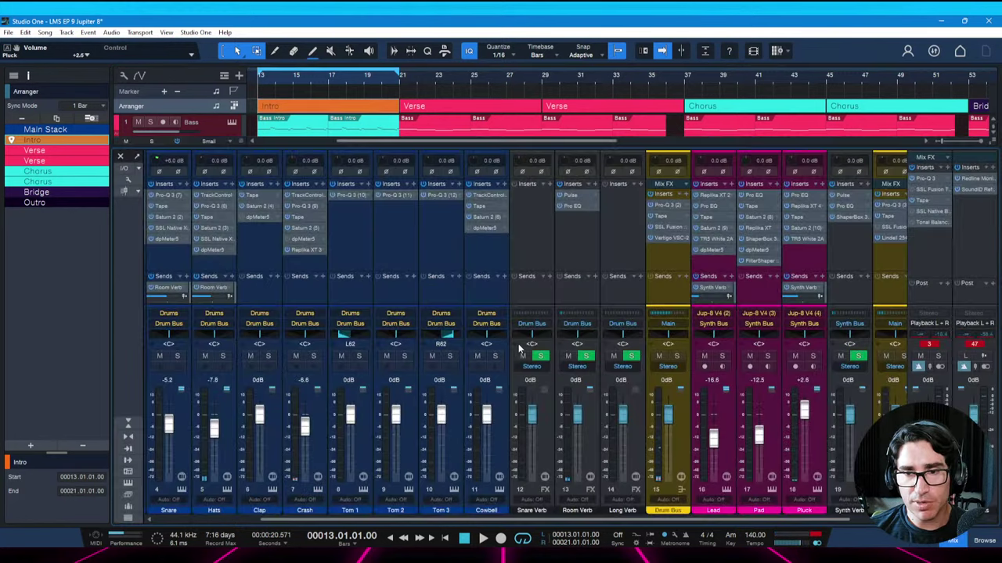
pyautogui.hotkey('ctrl', 's')
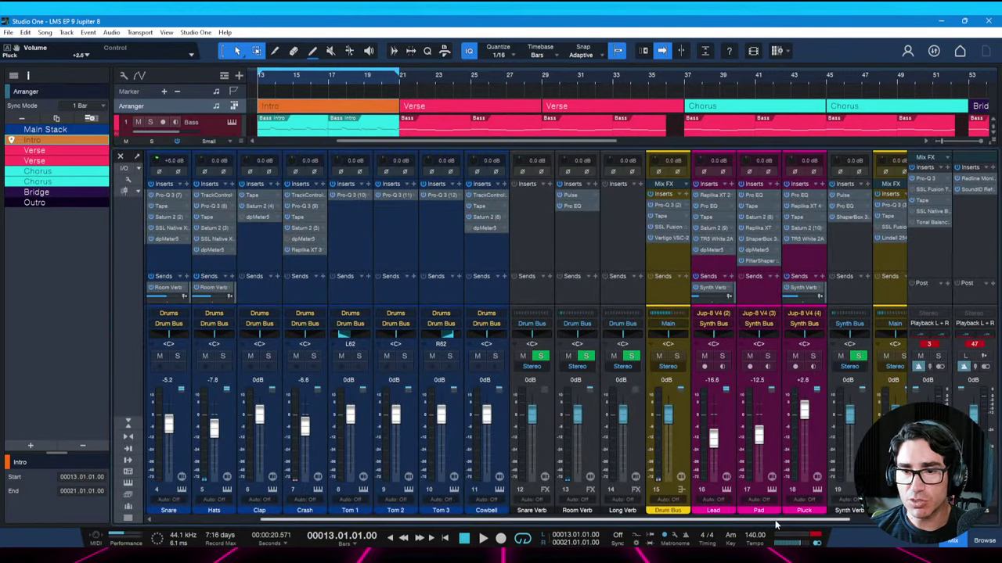
pyautogui.hscroll(1, 945, 249)
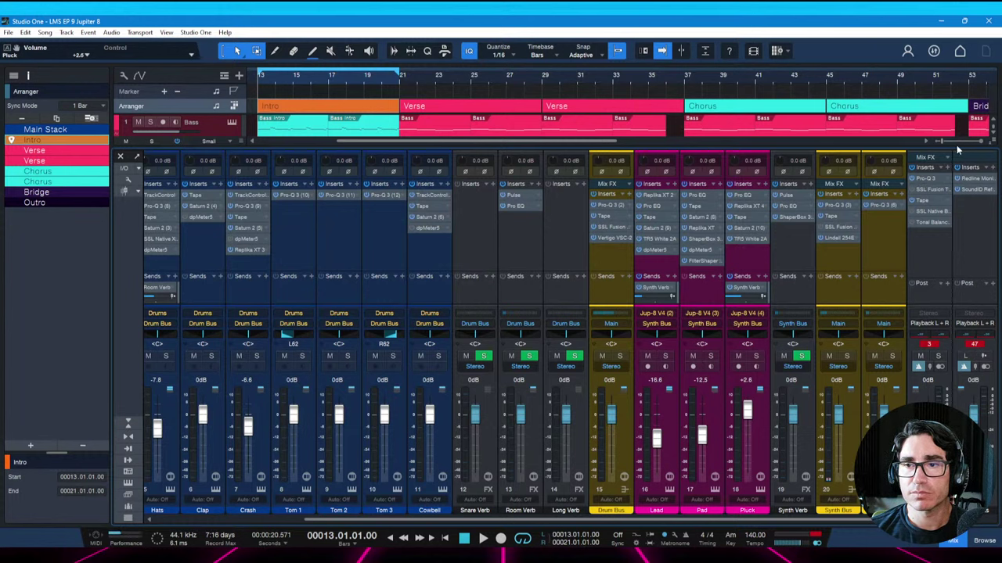
pyautogui.click(948, 168)
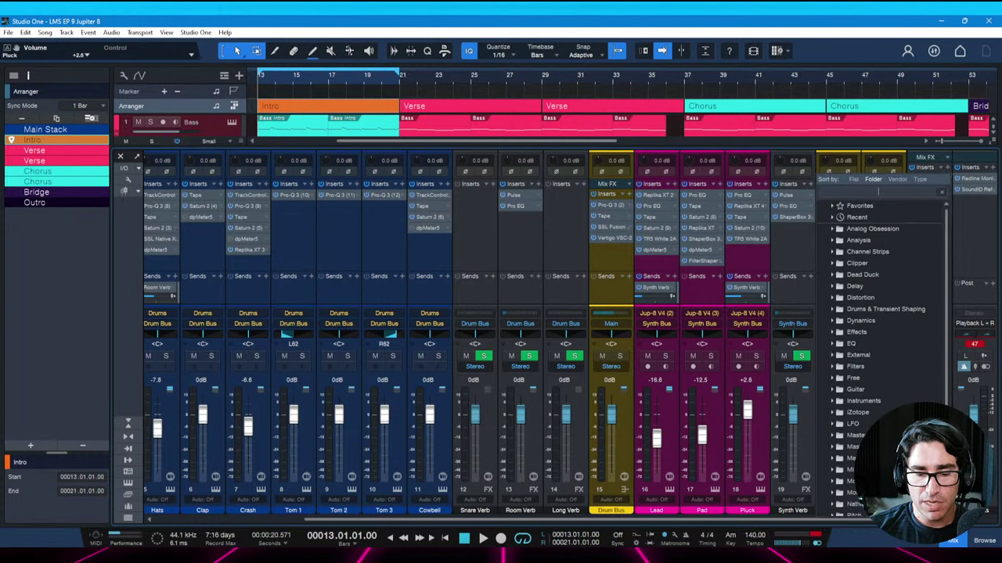
pyautogui.write('shape')
pyautogui.press('Down')
pyautogui.press('Down')
pyautogui.press('Down')
pyautogui.press('Down')
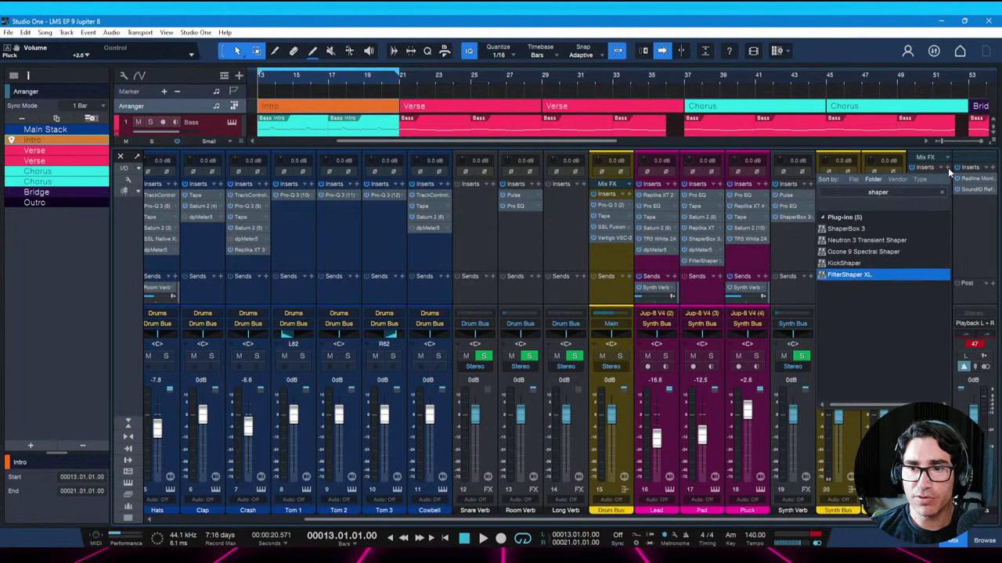
pyautogui.press('Return')
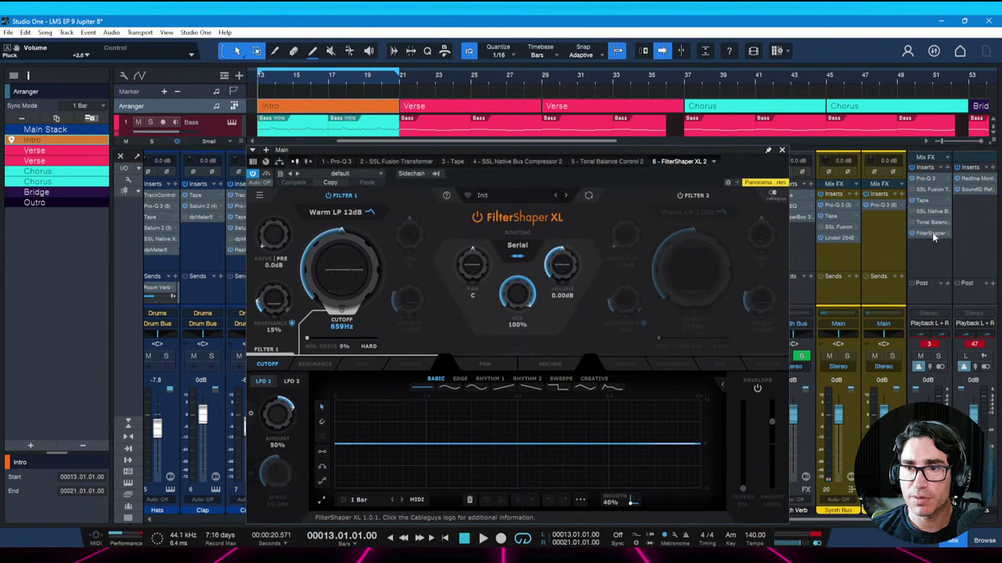
# Move FilterShaper XL between Tape and SSL Native Bus Compressor 2 in the Main effect chain, and save
pyautogui.moveTo(933, 237); pyautogui.dragTo(925, 211)
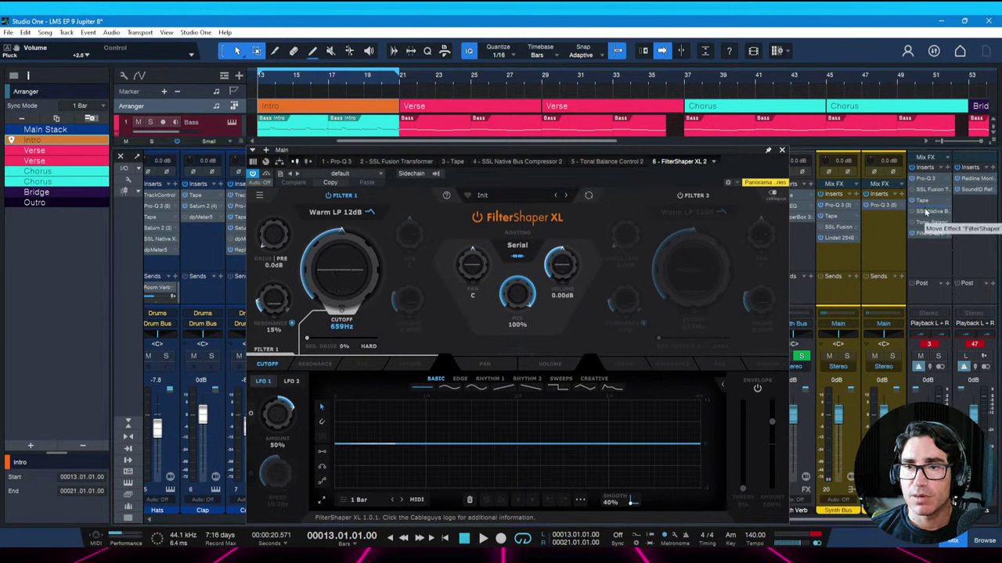
pyautogui.moveTo(926, 212); pyautogui.dragTo(926, 211)
pyautogui.hotkey('ctrl', 's')
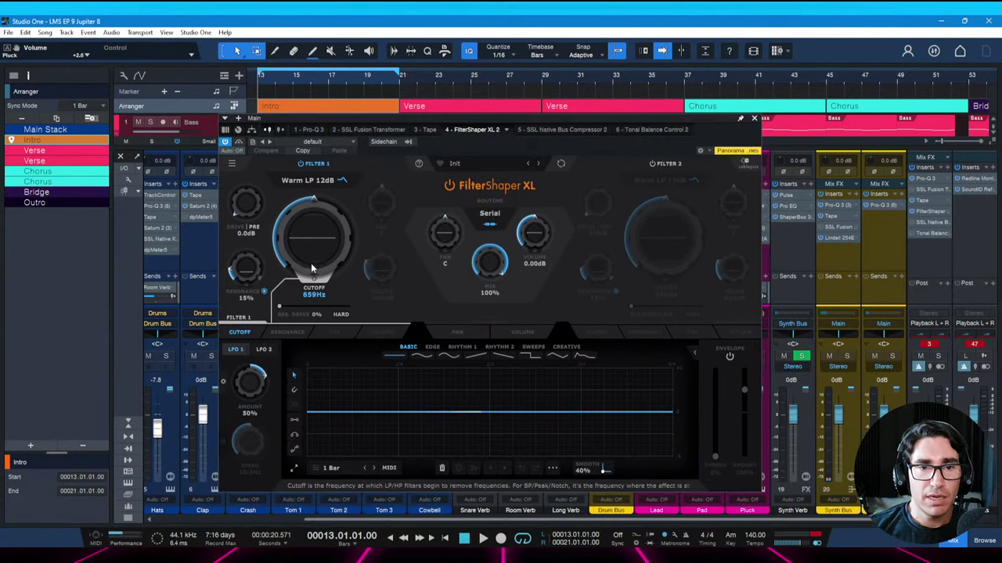
# Set FilterShaper XL's Filter 1 type to Warm BP 24dB
pyautogui.click(308, 180)
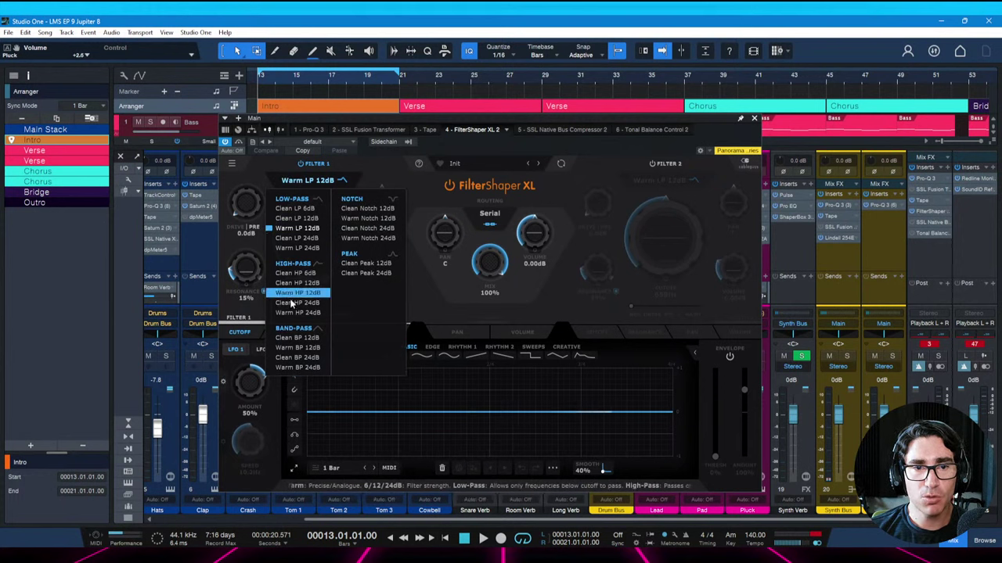
pyautogui.click(291, 367)
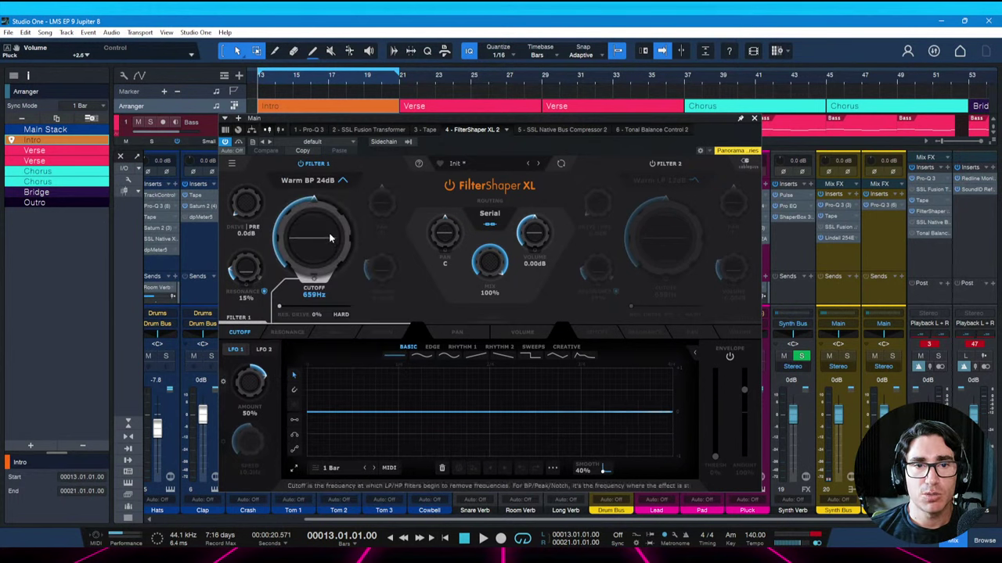
# Sweep Filter 1's cutoff while the Intro plays, set it to 1.07 kHz, and save the song
pyautogui.press('space')
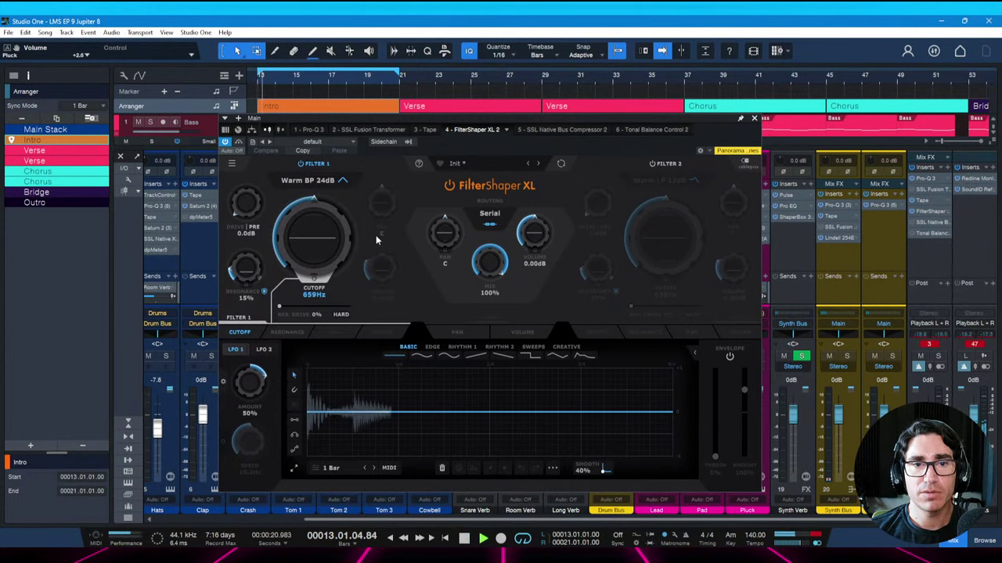
pyautogui.moveTo(313, 234)
pyautogui.mouseDown()
pyautogui.moveTo(313, 211)
pyautogui.moveTo(313, 227)
pyautogui.mouseUp()
pyautogui.moveTo(551, 119); pyautogui.dragTo(551, 104)
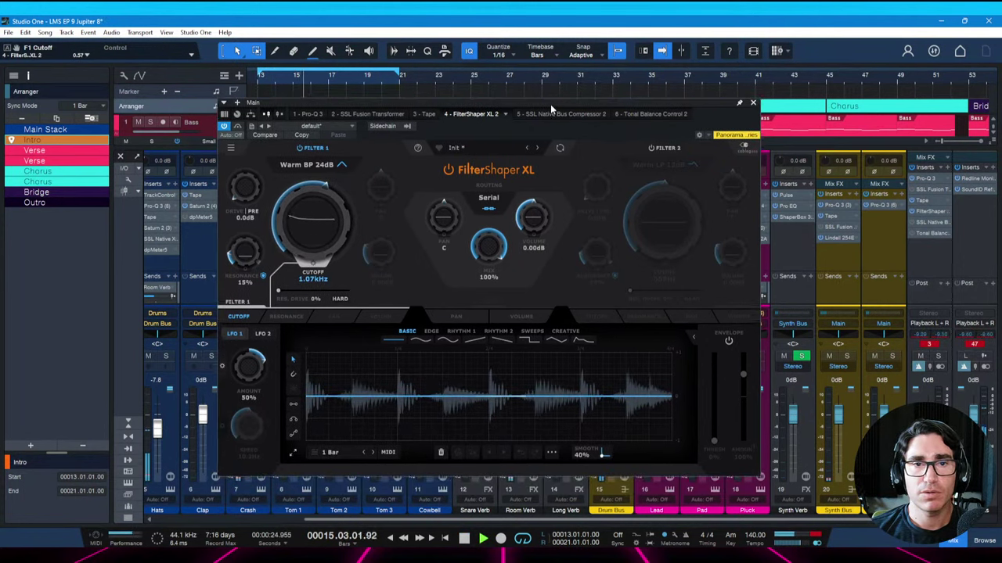
pyautogui.moveTo(311, 219); pyautogui.dragTo(312, 230)
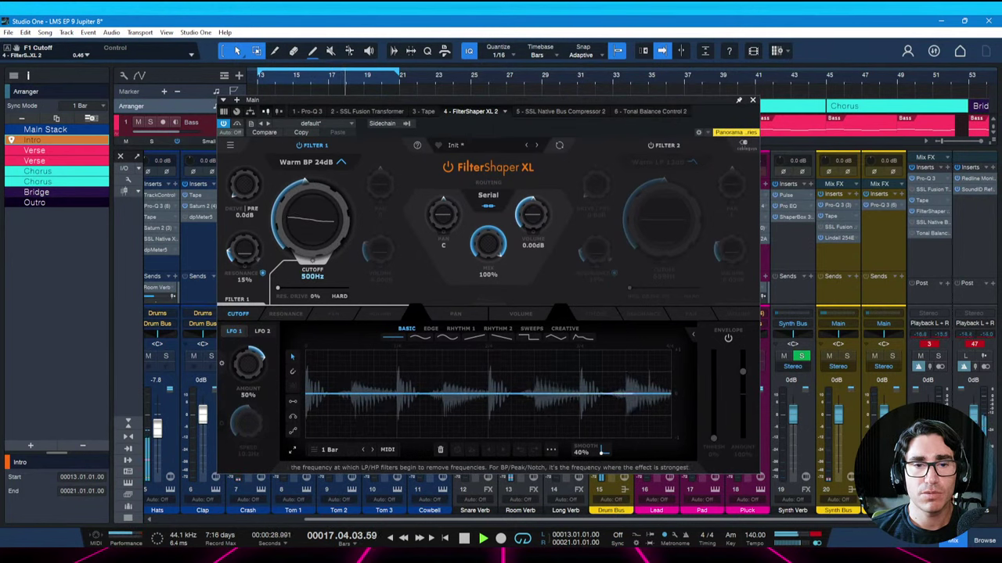
pyautogui.moveTo(311, 231); pyautogui.dragTo(311, 195)
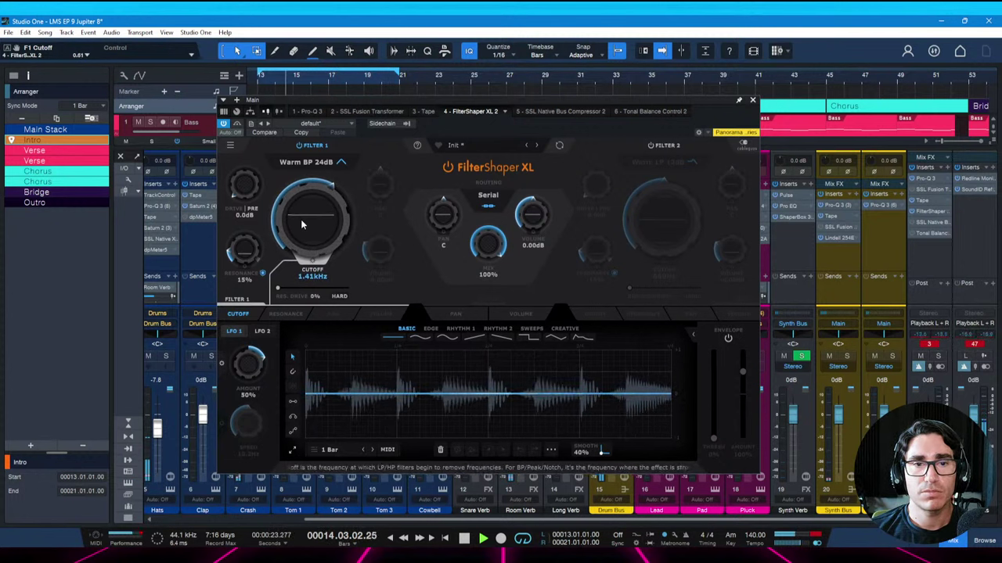
pyautogui.scroll(-5, 302, 225)
pyautogui.hotkey('ctrl', 's')
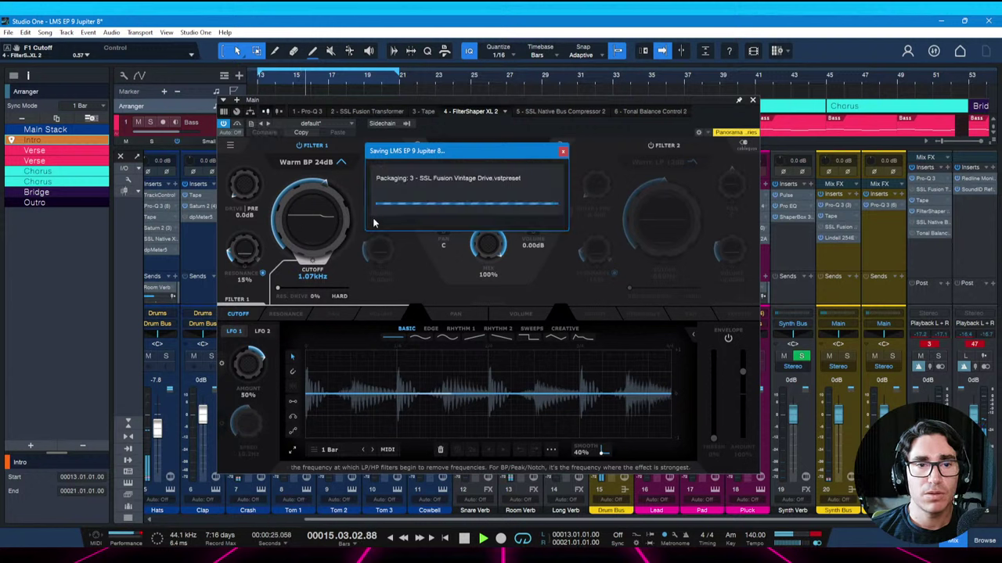
# Raise Filter 1's drive to 14.2 dB, set its cutoff to about 1.62 kHz during playback, and save
pyautogui.press('space')
pyautogui.scroll(5, 244, 186)
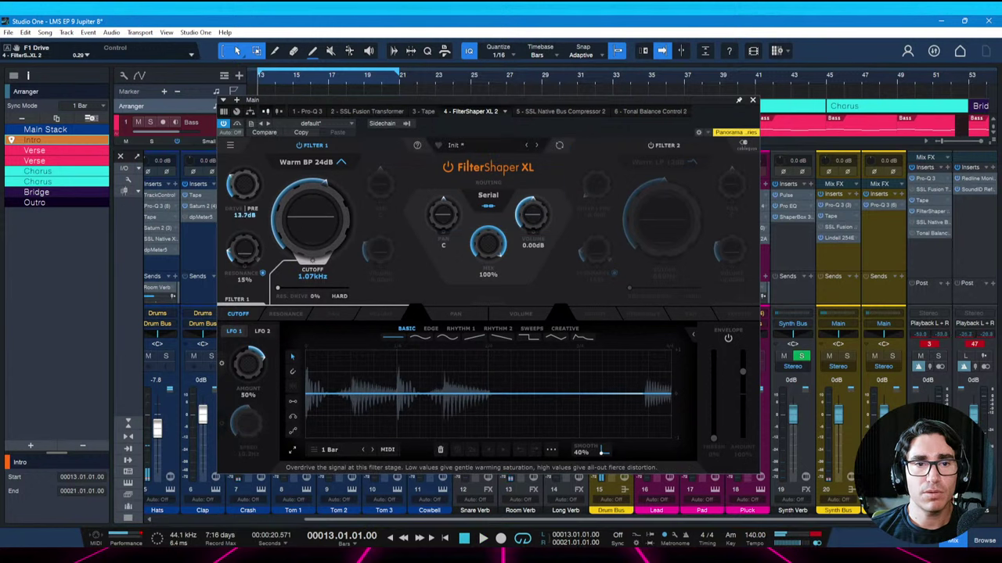
pyautogui.press('space')
pyautogui.scroll(6, 295, 225)
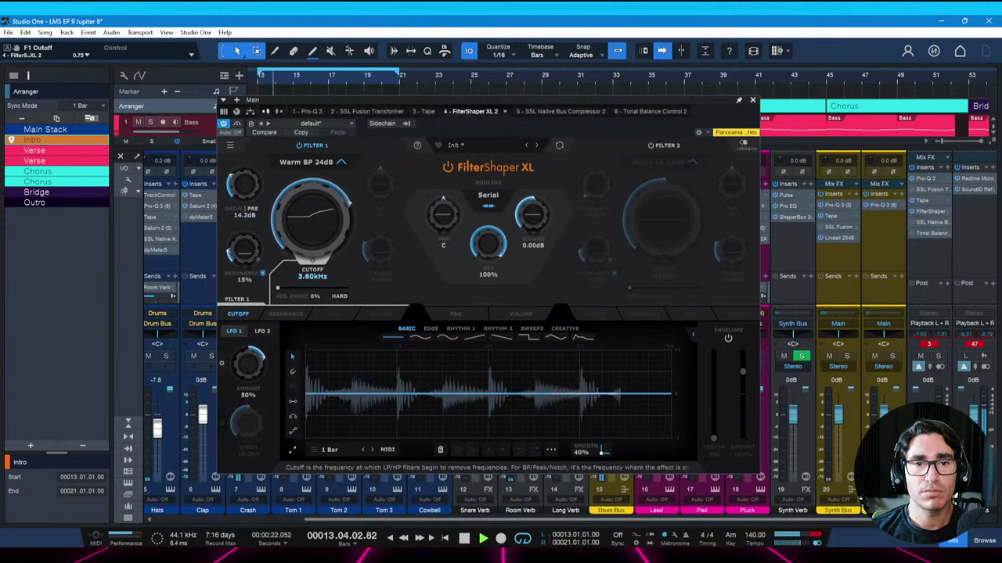
pyautogui.scroll(-1, 280, 249)
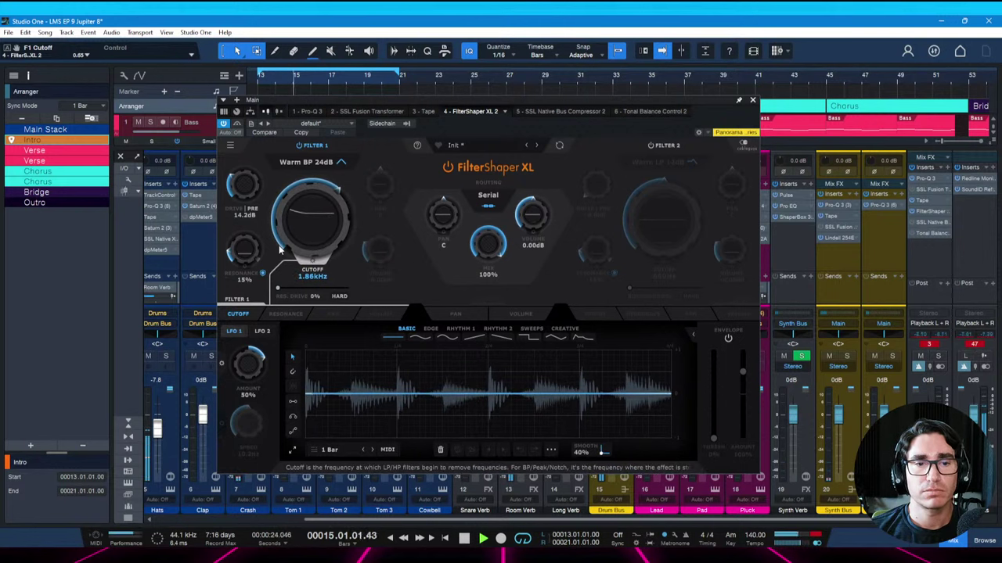
pyautogui.hotkey('ctrl', 's')
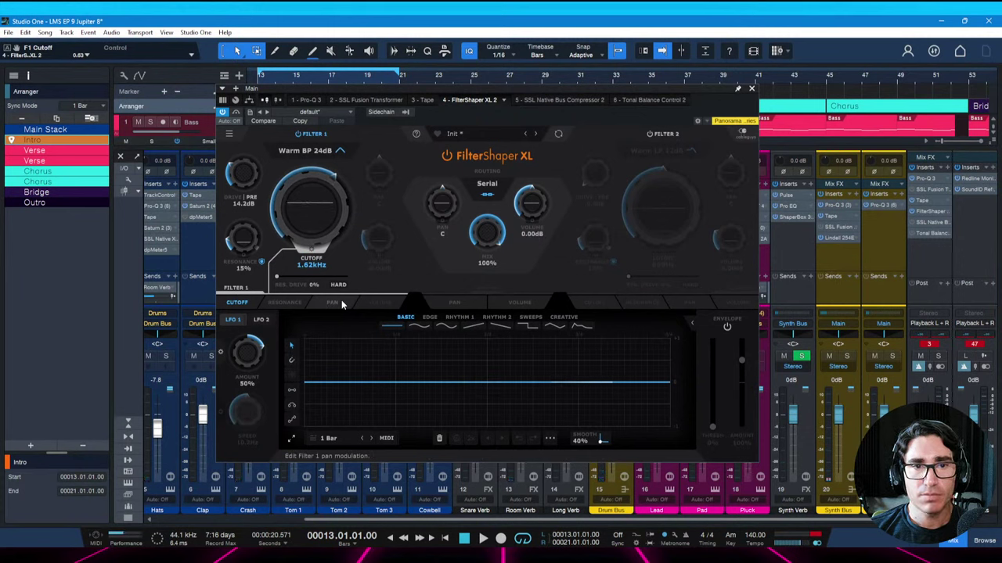
# Modulate Filter 1's cutoff with a sine-shaped LFO 1 lasting 4 Bars at a 15% amount
pyautogui.press('space')
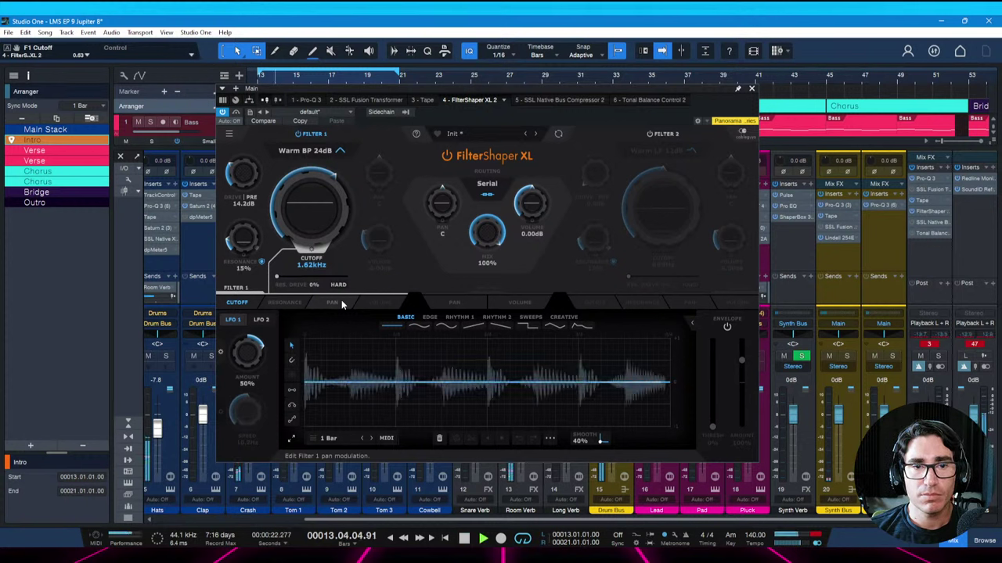
pyautogui.press('space')
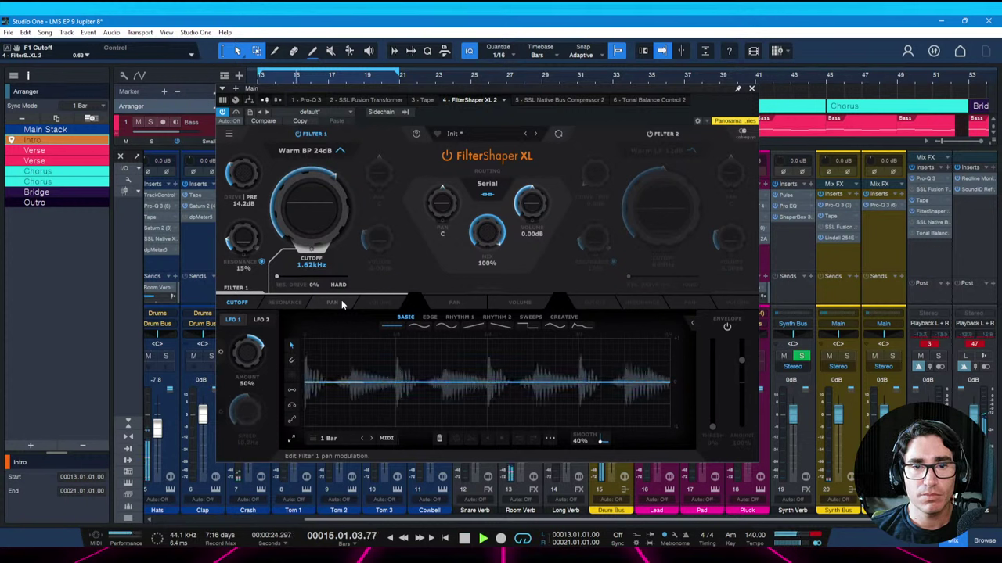
pyautogui.click(420, 328)
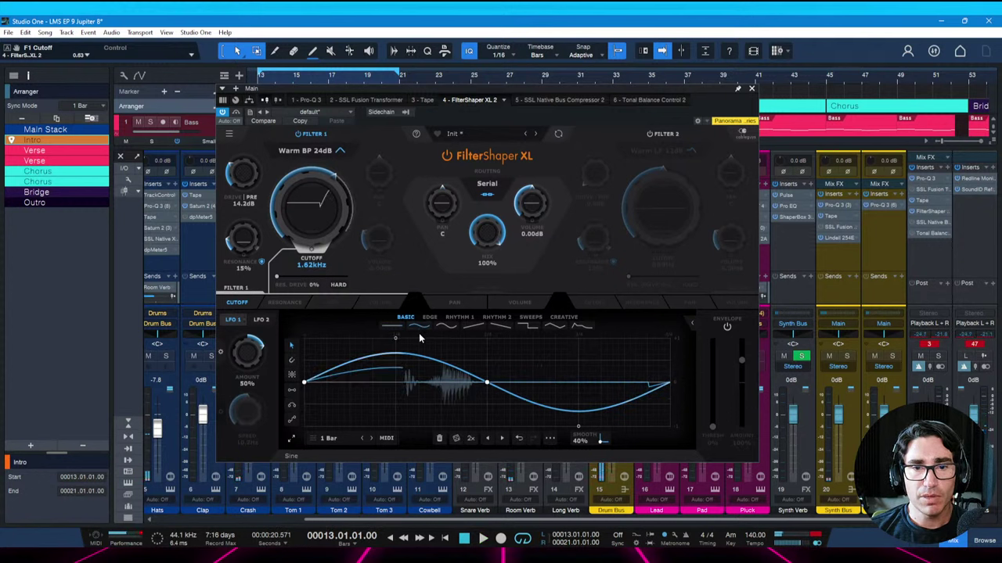
pyautogui.press('space')
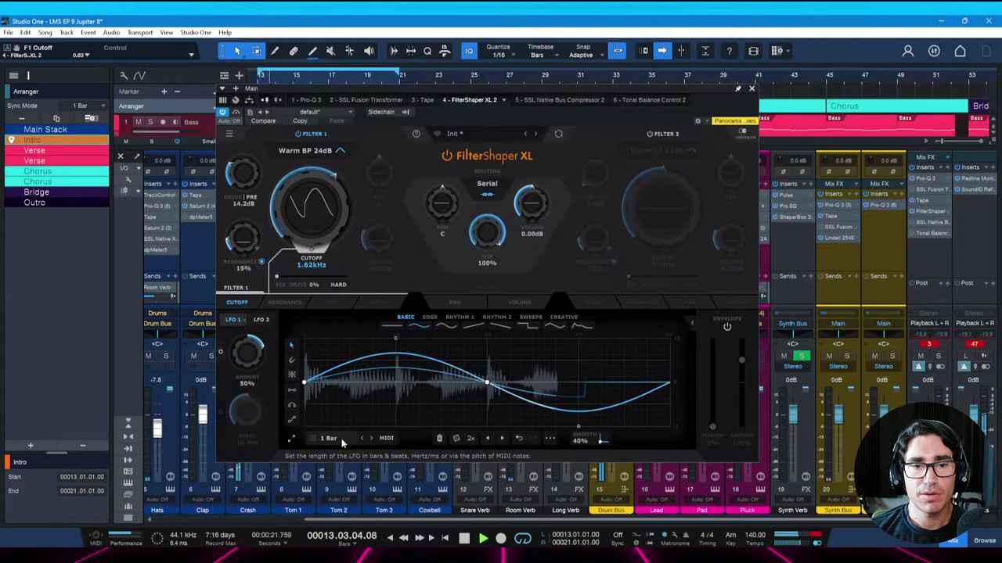
pyautogui.click(328, 438)
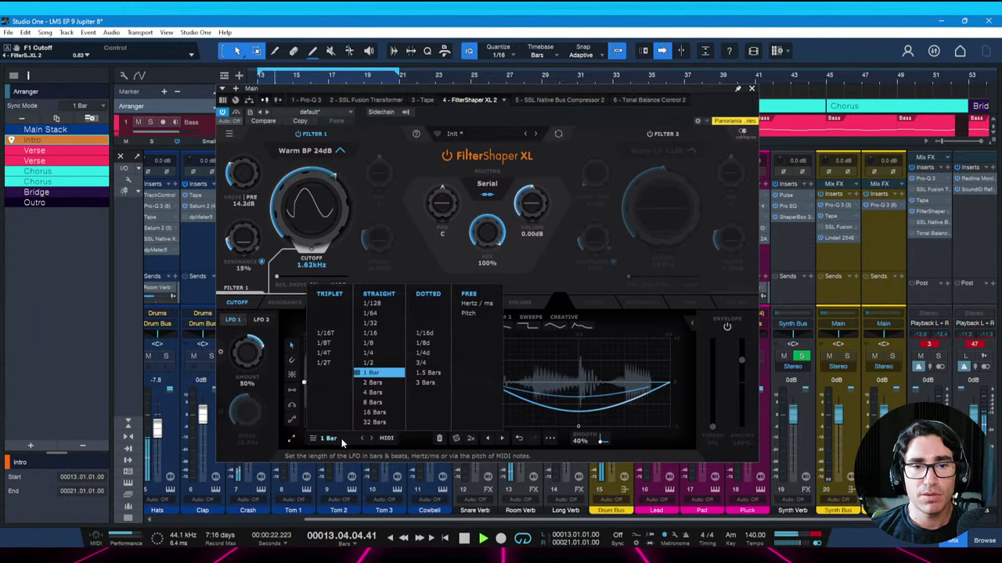
pyautogui.click(379, 393)
pyautogui.press('space')
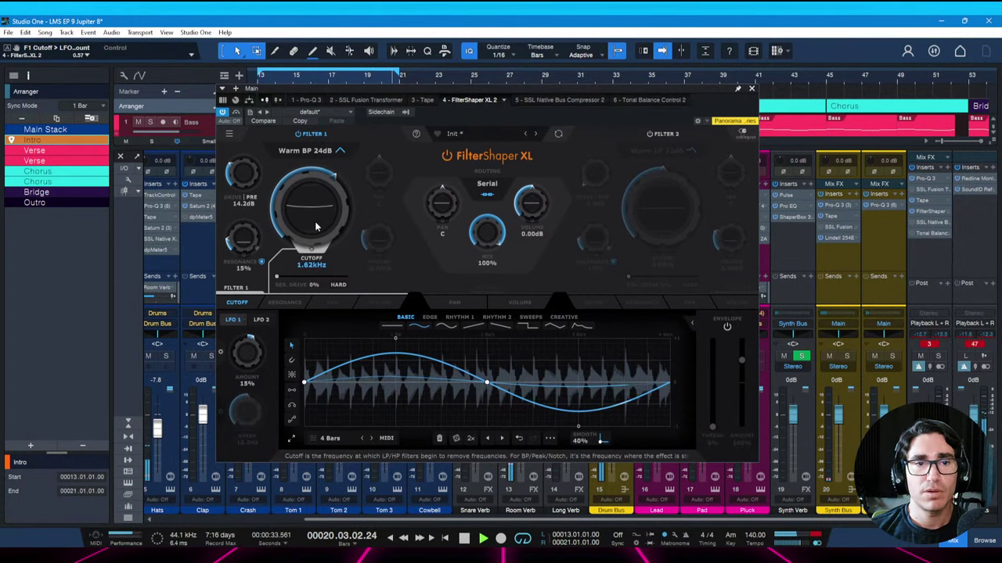
# Fine-tune Filter 1's cutoff to 1.68 kHz during playback, close the FilterShaper XL window, and save the song
pyautogui.scroll(5, 311, 247)
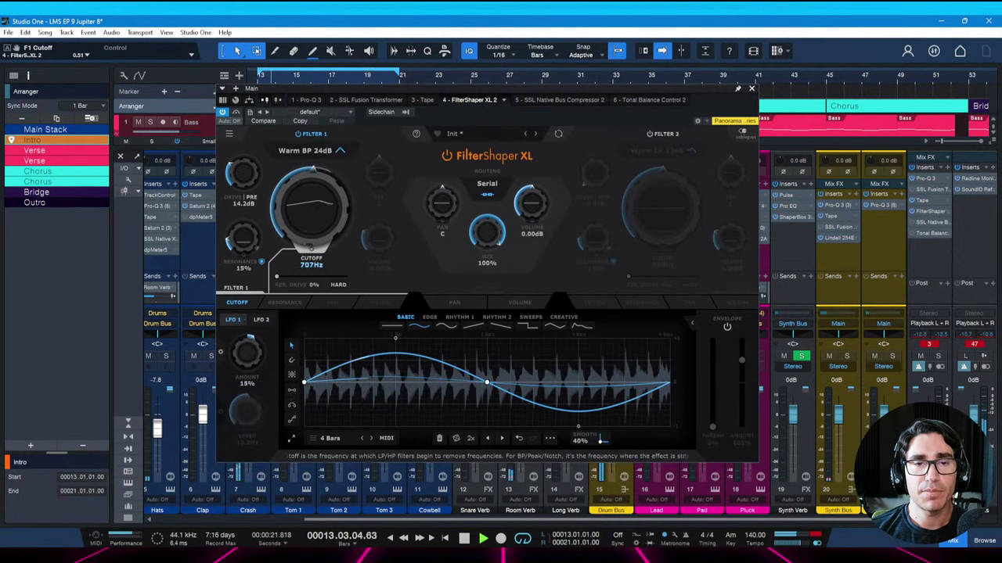
pyautogui.scroll(-12, 310, 247)
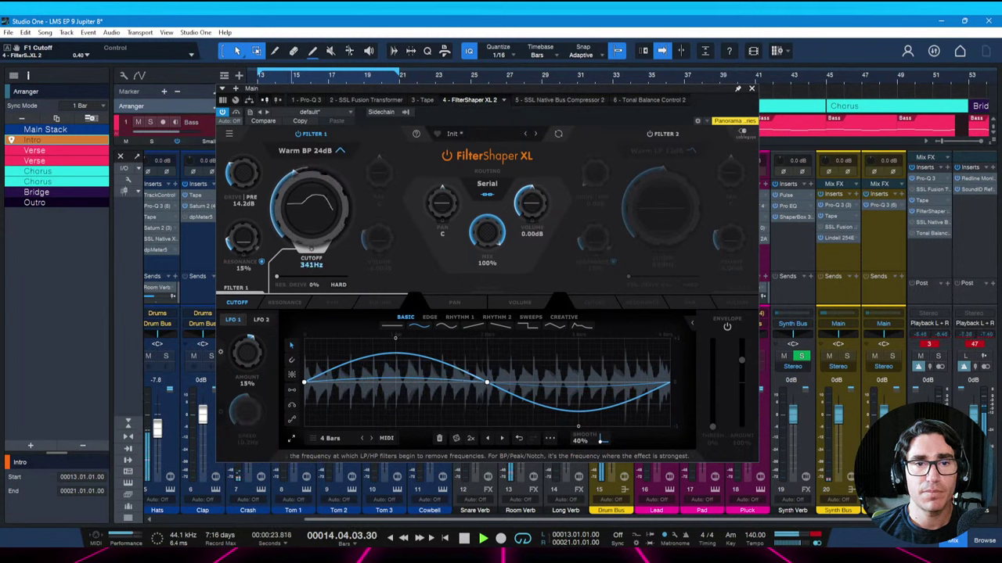
pyautogui.scroll(2, 311, 247)
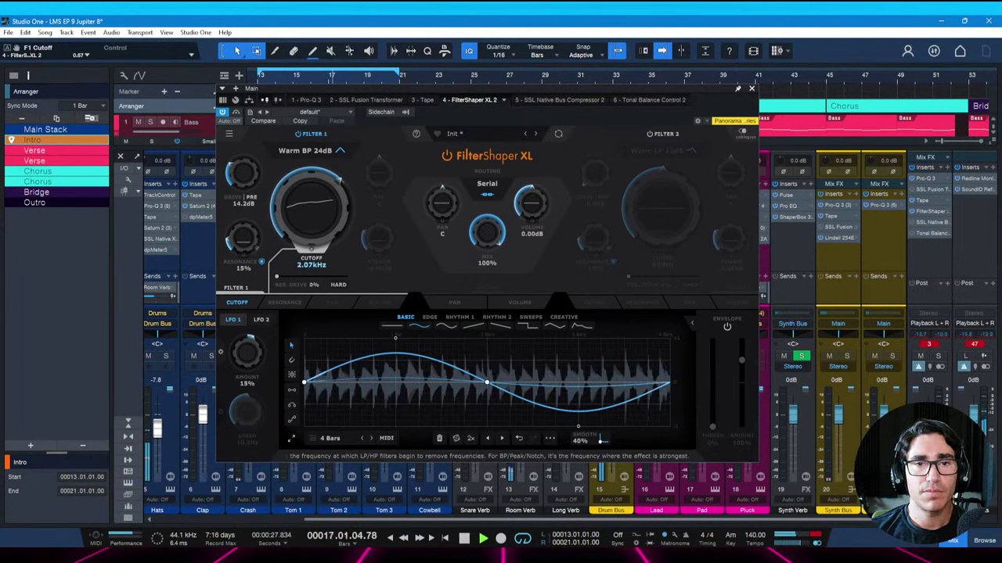
pyautogui.hotkey('ctrl', 's')
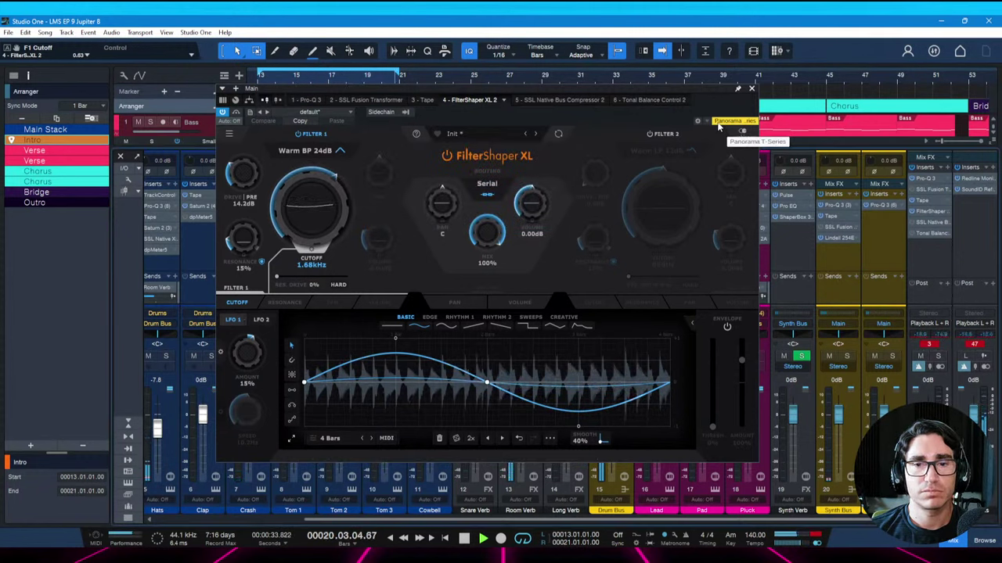
pyautogui.press('space')
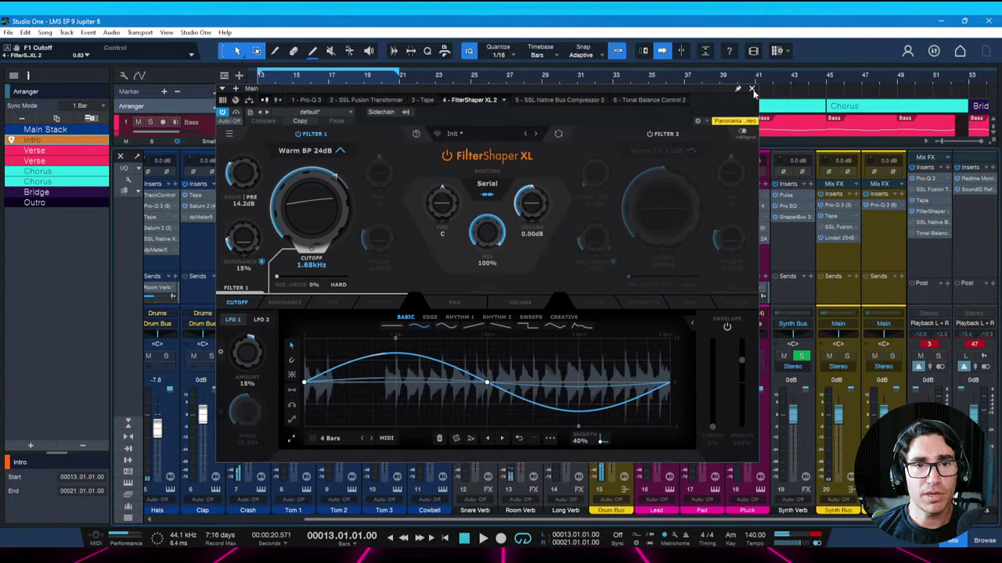
pyautogui.click(752, 89)
pyautogui.hotkey('ctrl', 's')
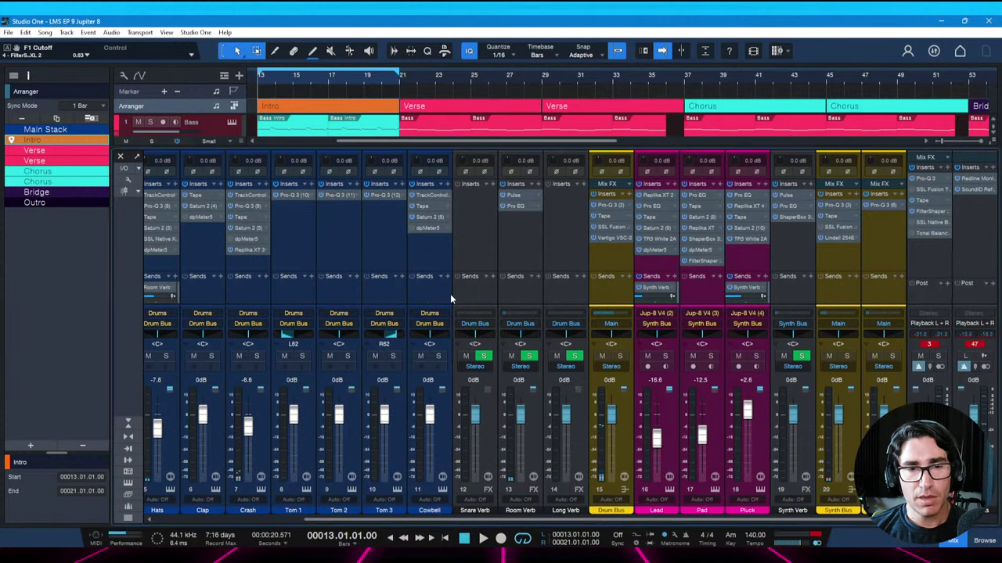
# Hide the mixer and audition the filtered Intro in the arrangement
pyautogui.press('F3')
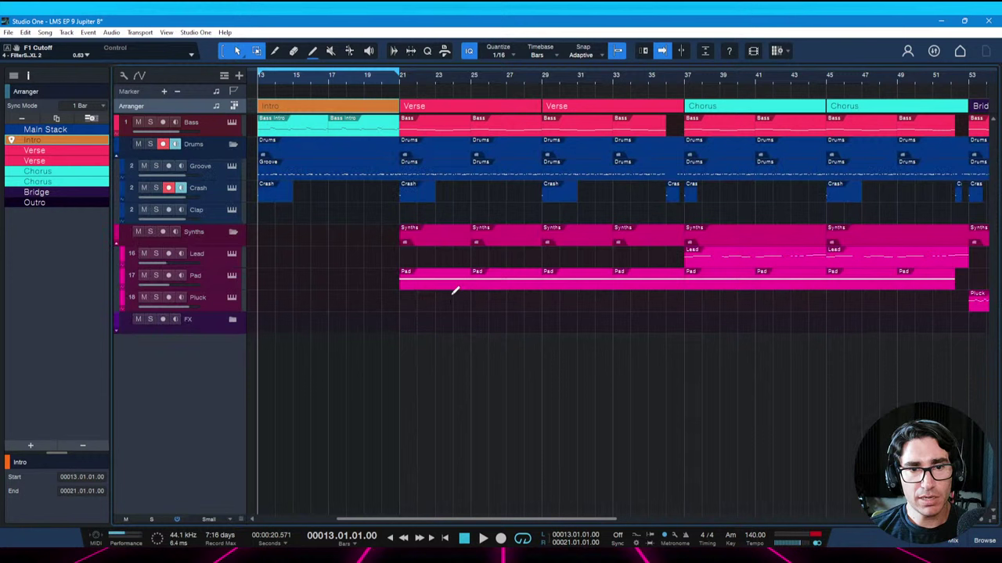
pyautogui.scroll(3, 354, 81)
pyautogui.scroll(-1, 429, 84)
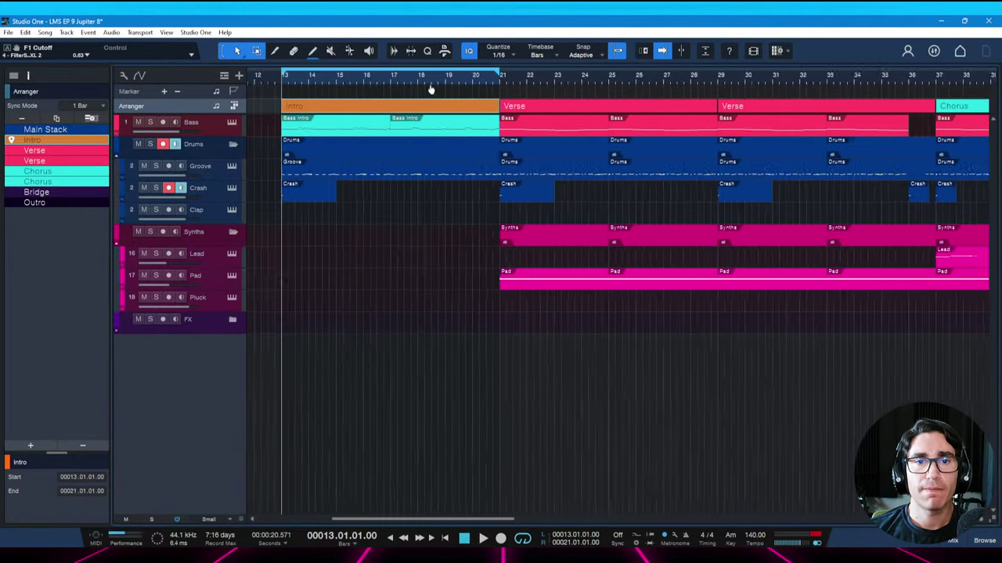
pyautogui.press('space')
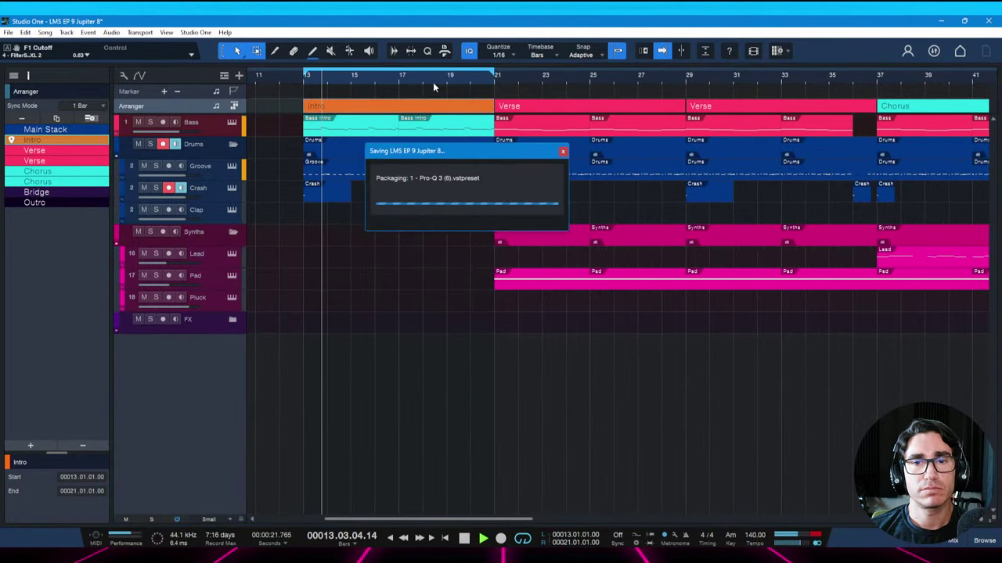
pyautogui.press('space')
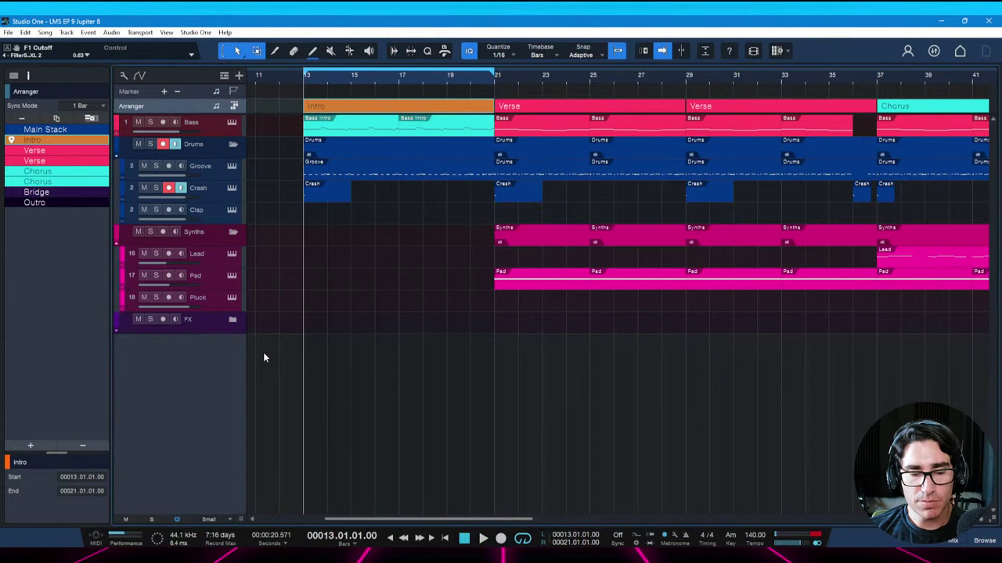
# Bypass FilterShaper XL on the Main output and create an automation lane for its Bypass parameter
pyautogui.press('F3')
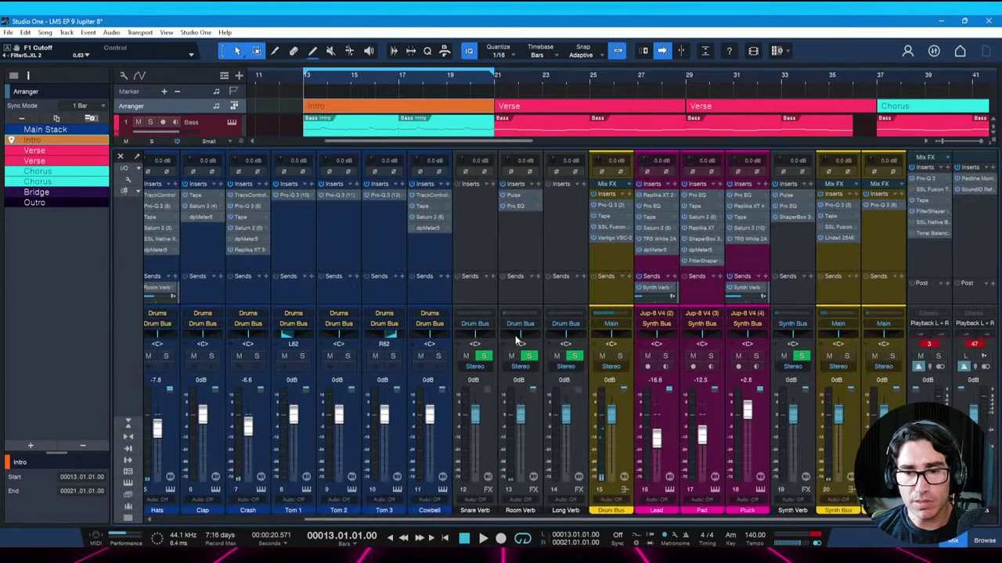
pyautogui.doubleClick(929, 214)
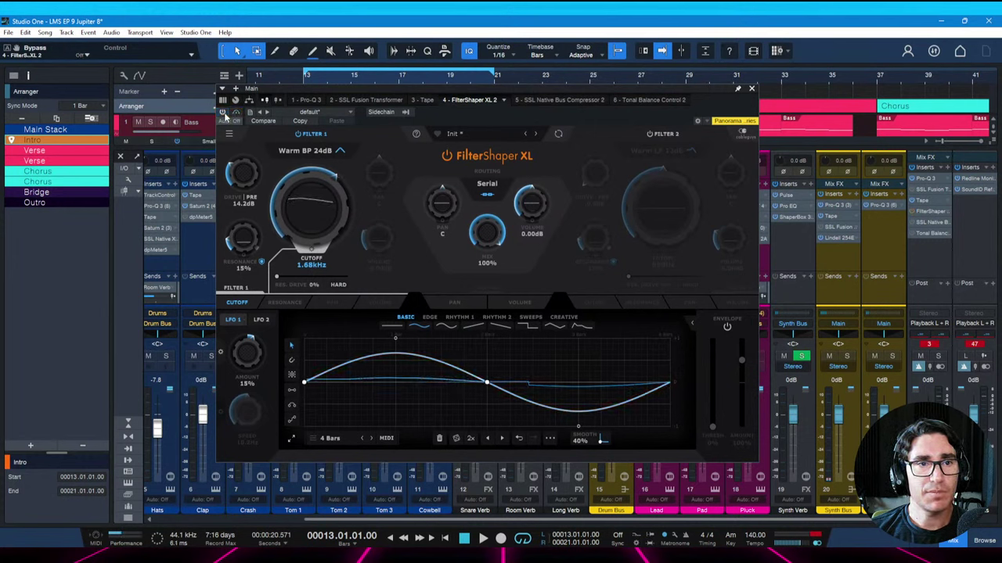
pyautogui.click(223, 113)
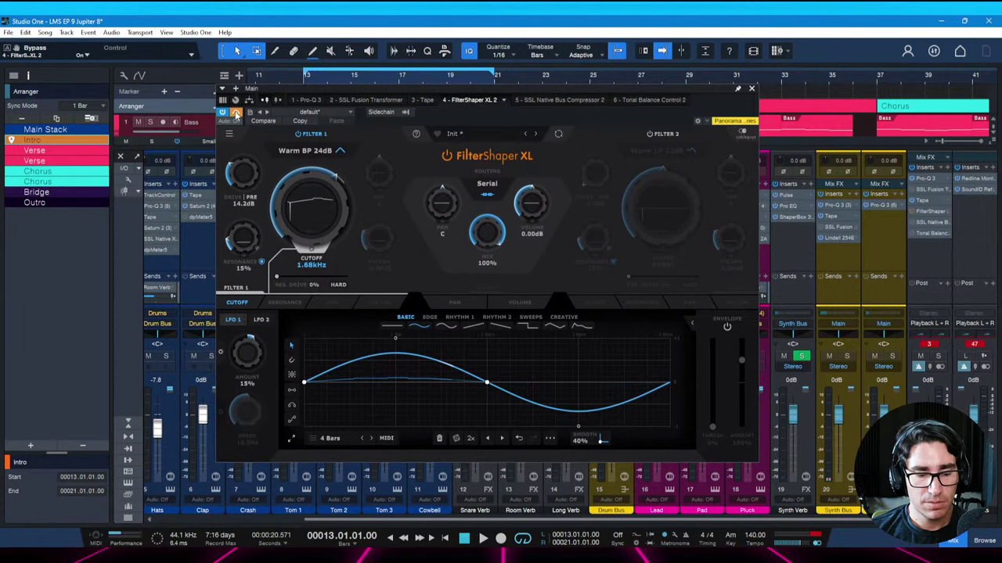
pyautogui.click(235, 114)
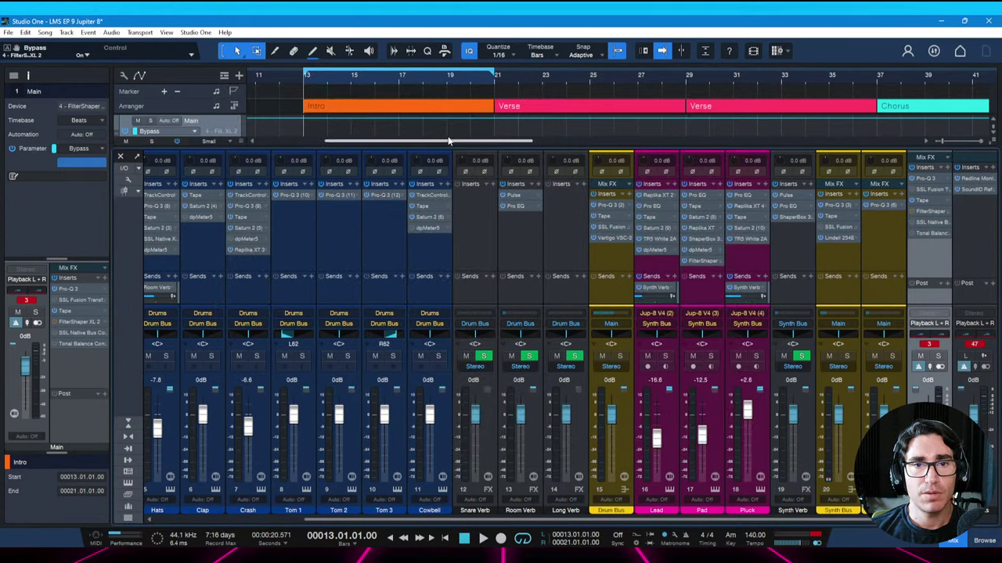
# Add a Bypass automation point at bar 21, set Bypass off across the Intro only, and audition the section
pyautogui.press('F3')
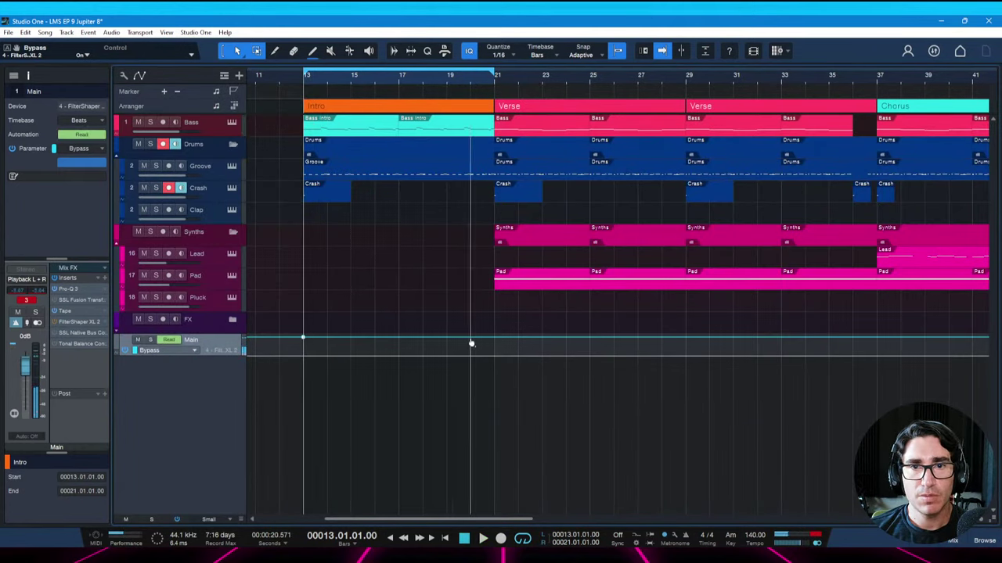
pyautogui.click(494, 340)
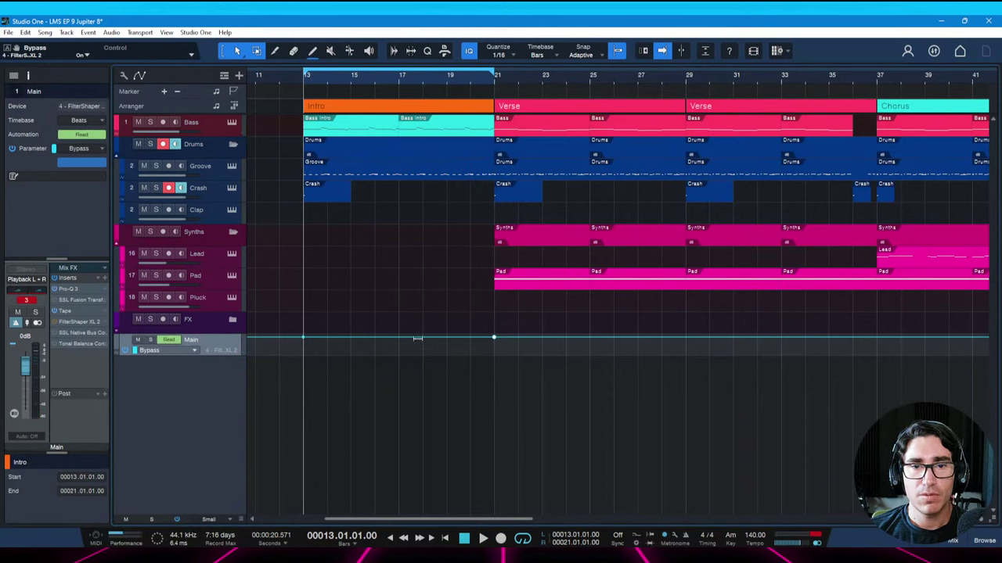
pyautogui.moveTo(418, 339); pyautogui.dragTo(418, 365)
pyautogui.press('space')
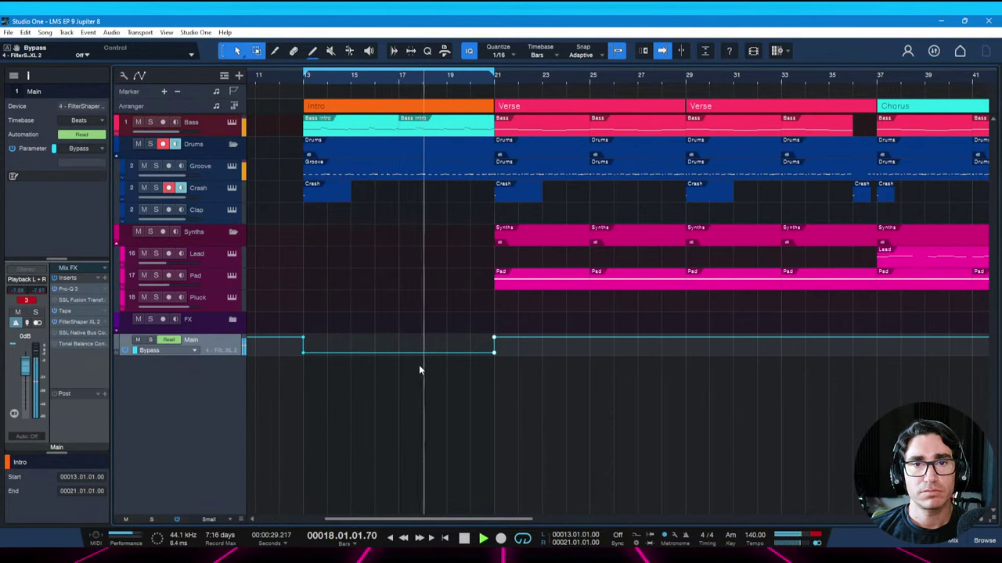
pyautogui.press('space')
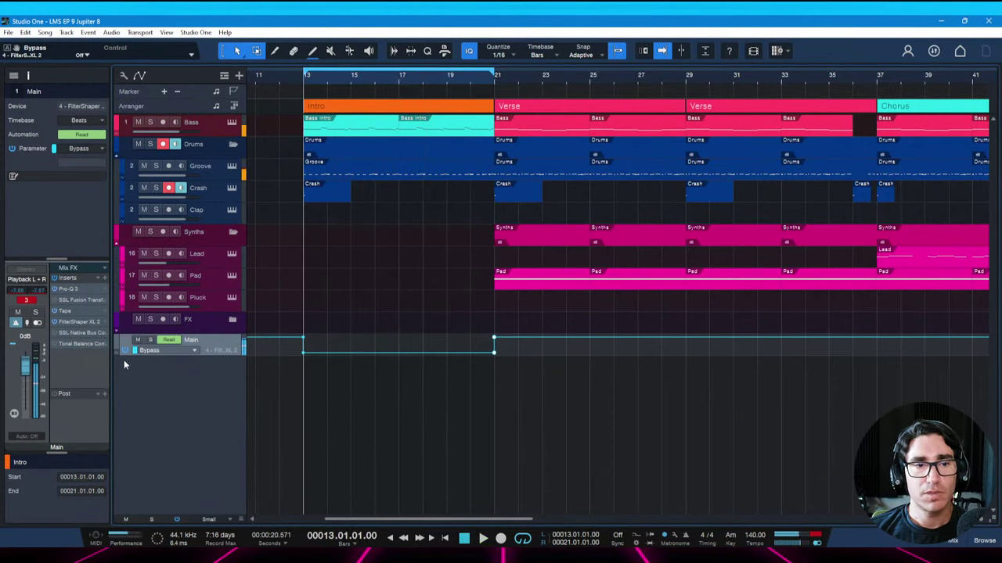
# Create Filter 1 cutoff automation for FilterShaper XL on Main, expand the Main output's automation lanes, and save the song during playback
pyautogui.click(74, 320)
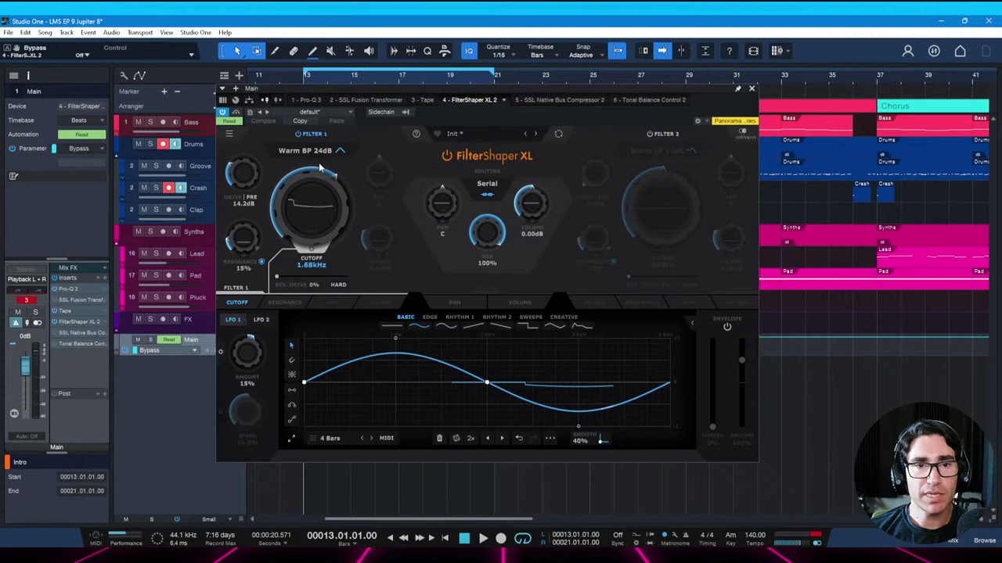
pyautogui.click(320, 211)
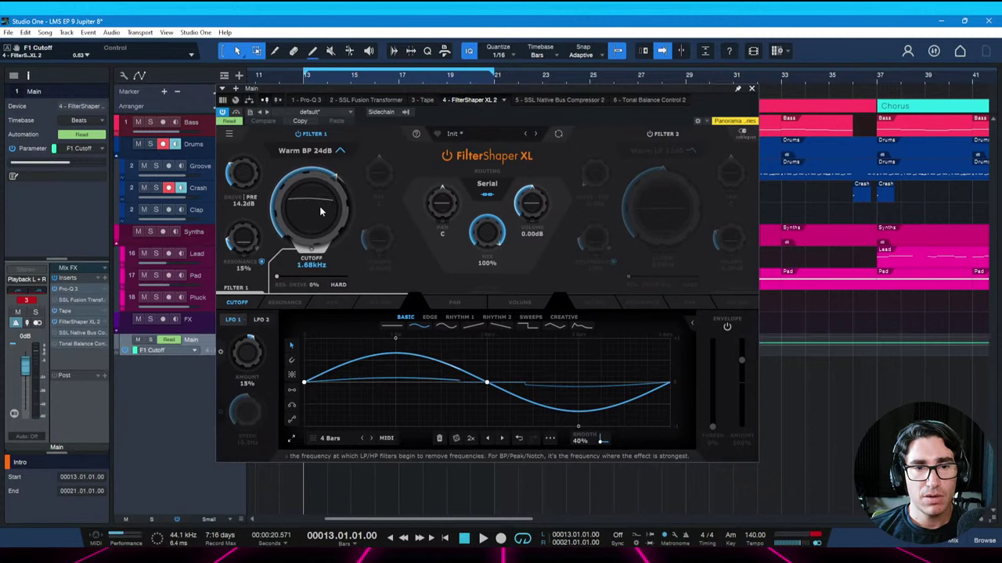
pyautogui.press('Escape')
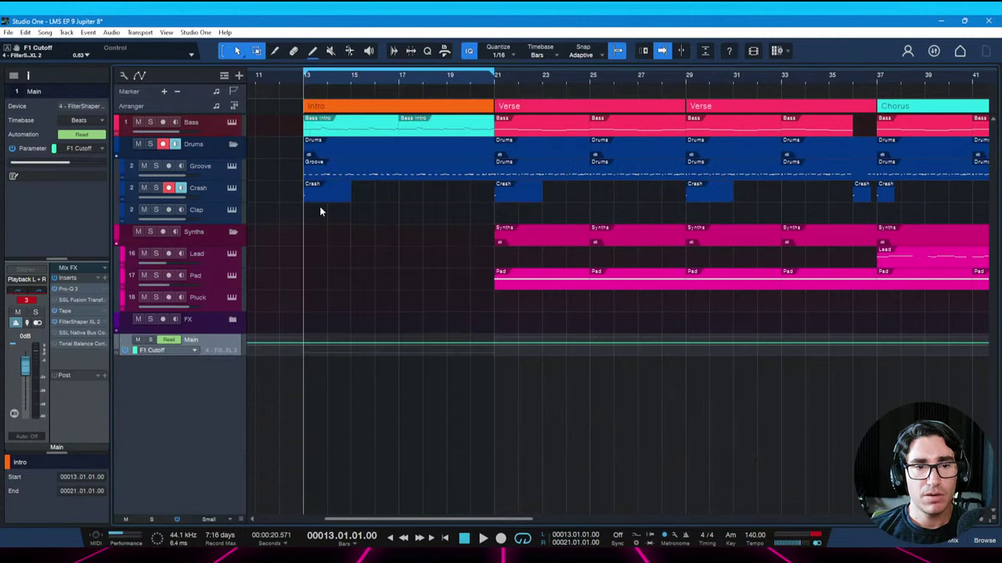
pyautogui.click(116, 351)
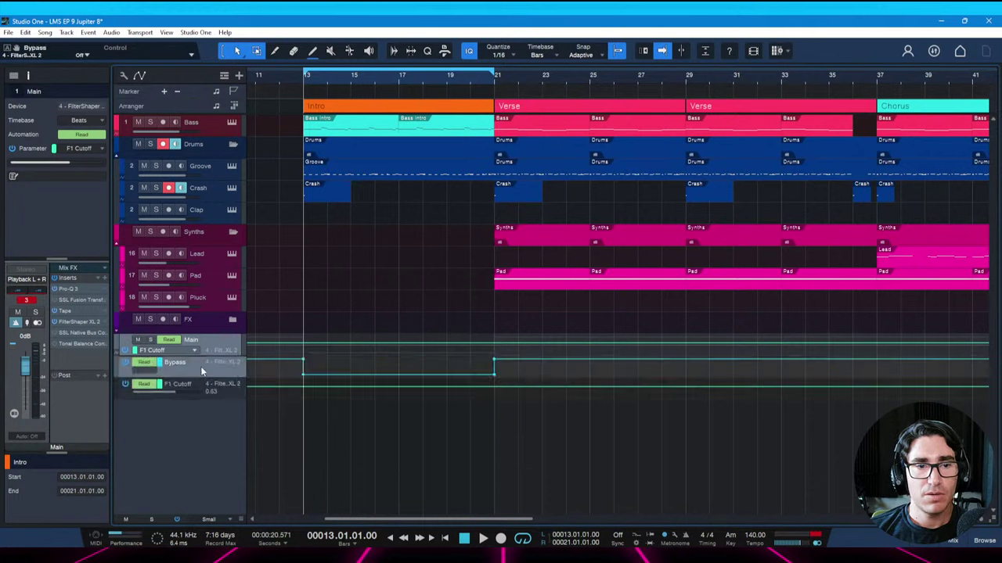
pyautogui.press('space')
pyautogui.hotkey('ctrl', 's')
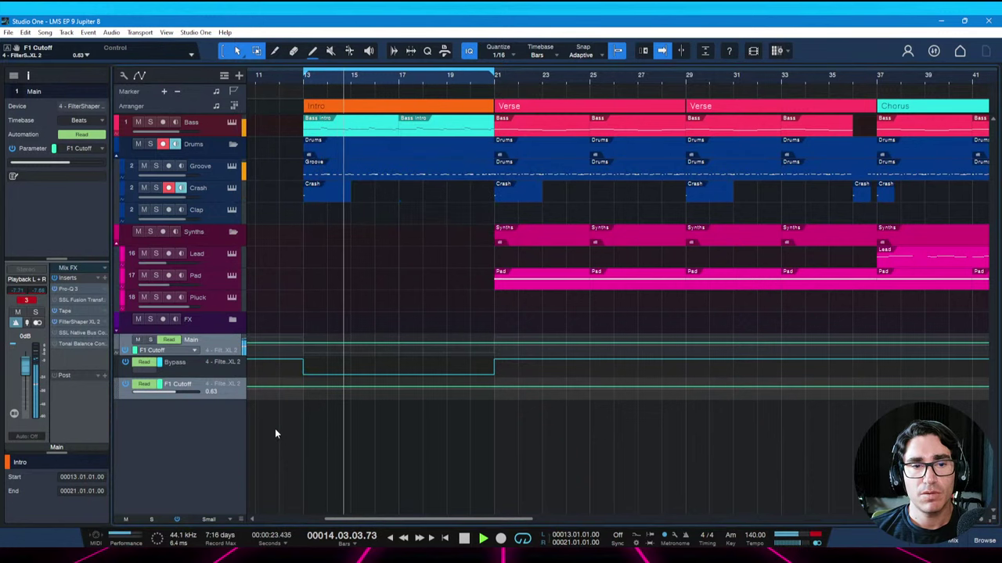
# Enlarge the F1 Cutoff lane, draw a dip to about 0.10 between points at beat 20.3 and bar 21, and audition it
pyautogui.moveTo(231, 399); pyautogui.dragTo(231, 435)
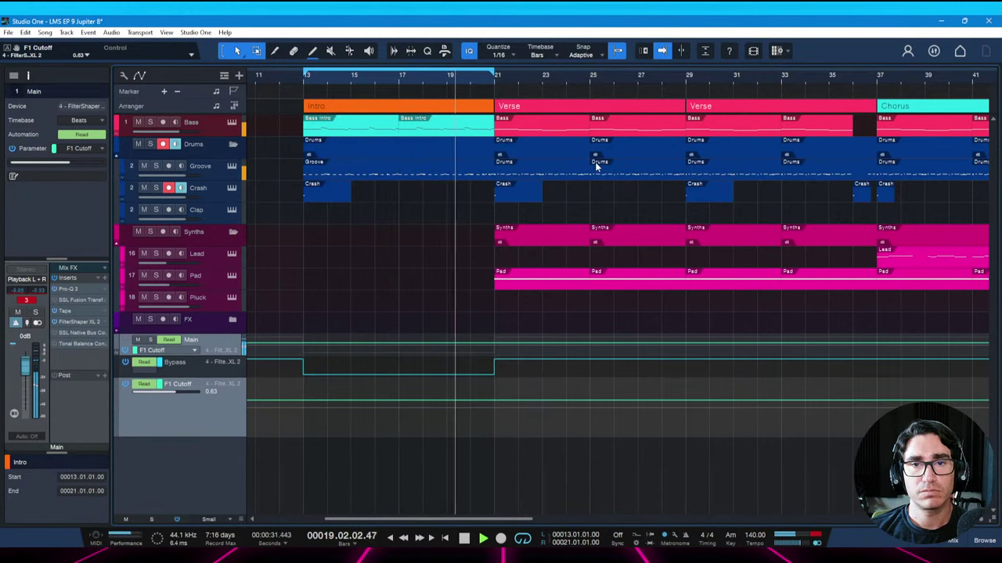
pyautogui.scroll(2, 534, 82)
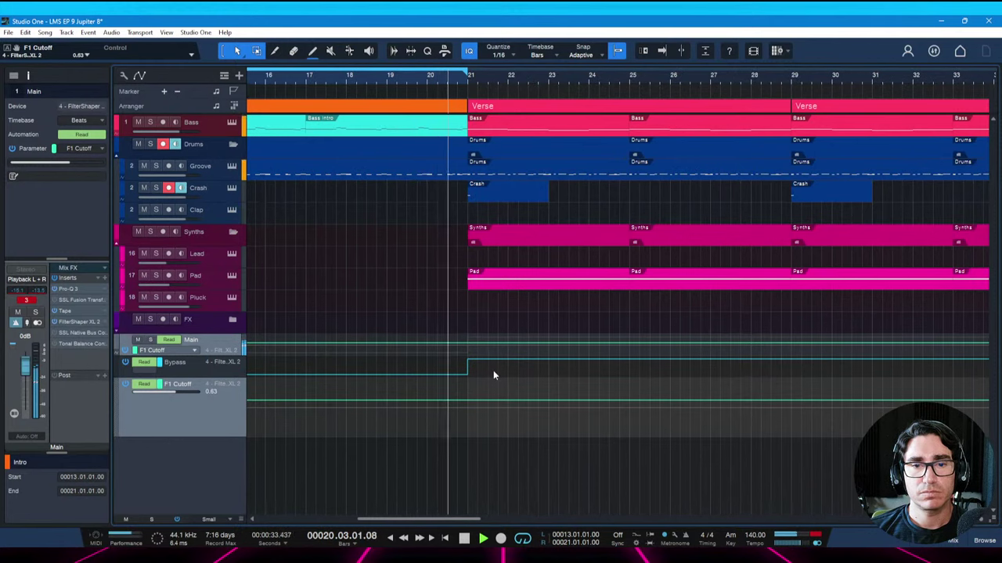
pyautogui.click(447, 401)
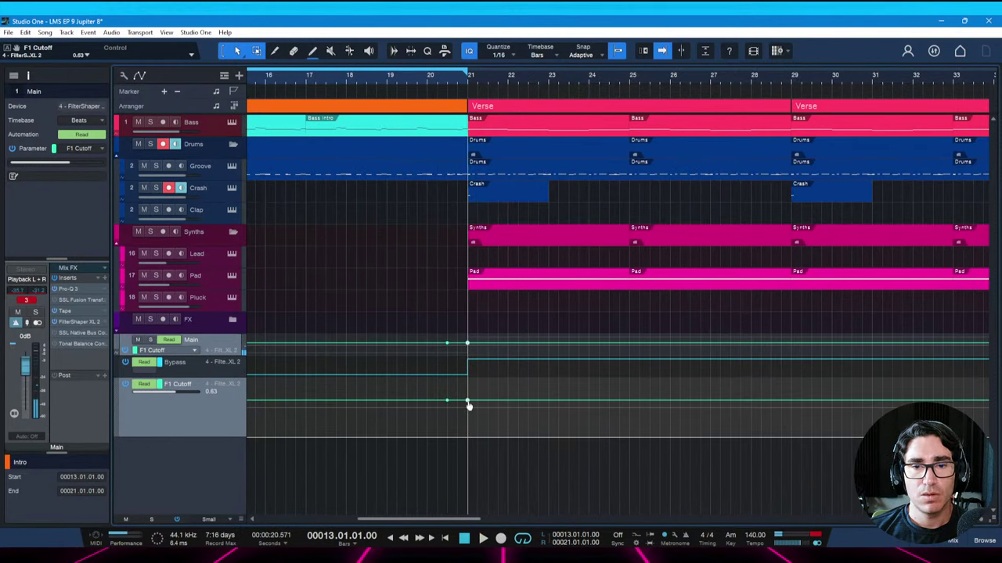
pyautogui.scroll(3, 446, 92)
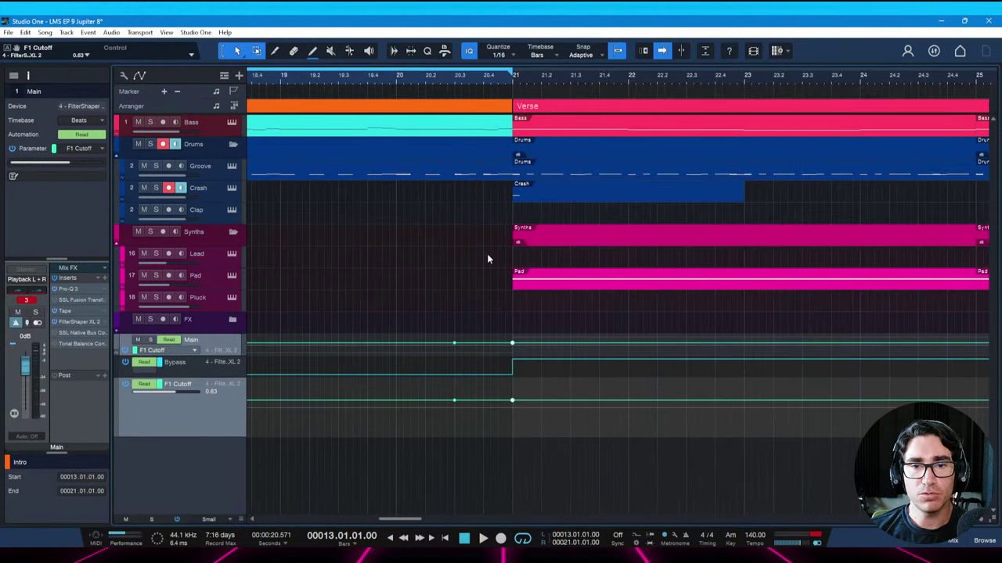
pyautogui.moveTo(483, 407); pyautogui.dragTo(468, 431)
pyautogui.click(397, 410)
pyautogui.press('space')
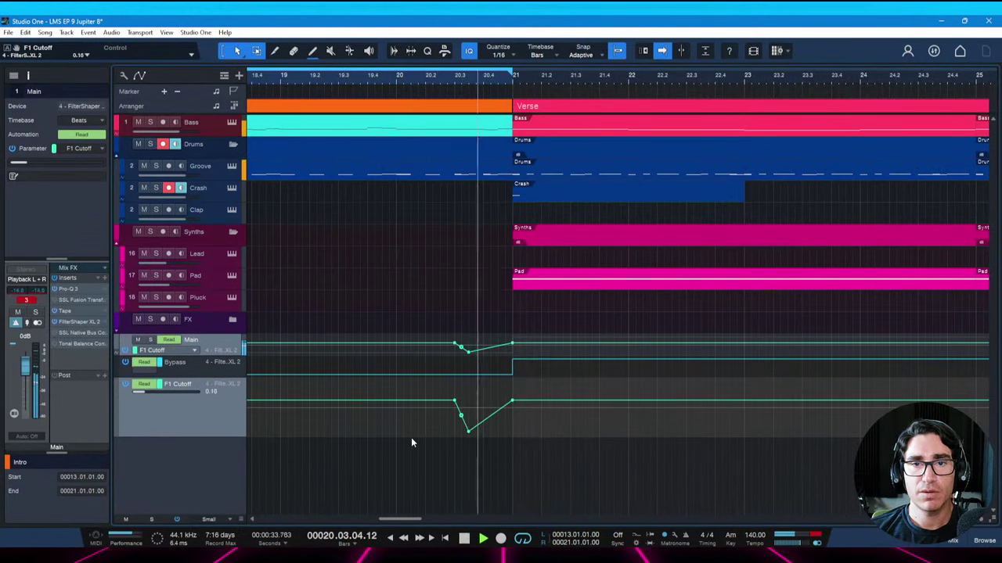
pyautogui.press('space')
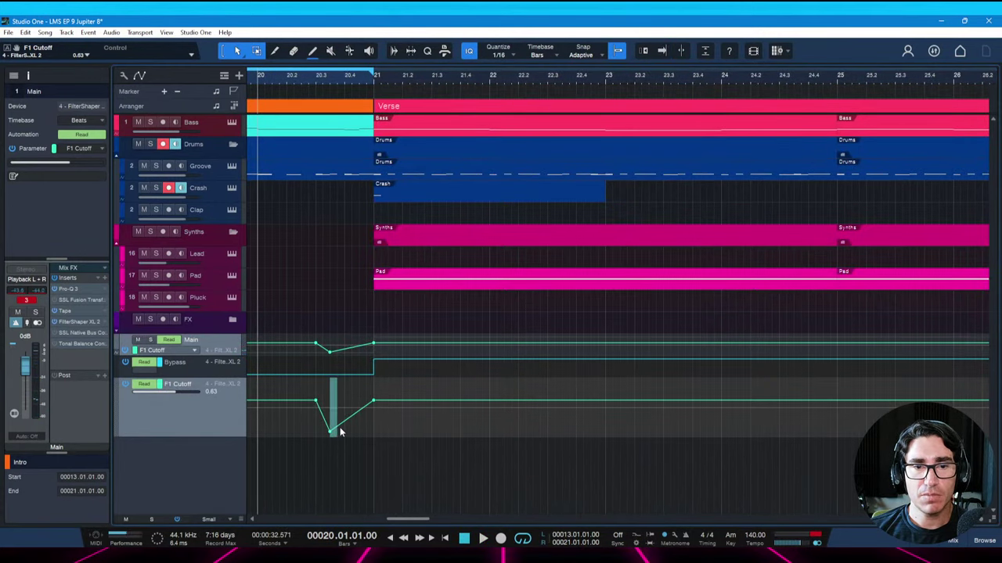
# Move the F1 Cutoff dip to beat 20.4 at about 0.20, add a rising point at about 0.50 before bar 21, and audition it
pyautogui.moveTo(340, 431); pyautogui.dragTo(365, 382)
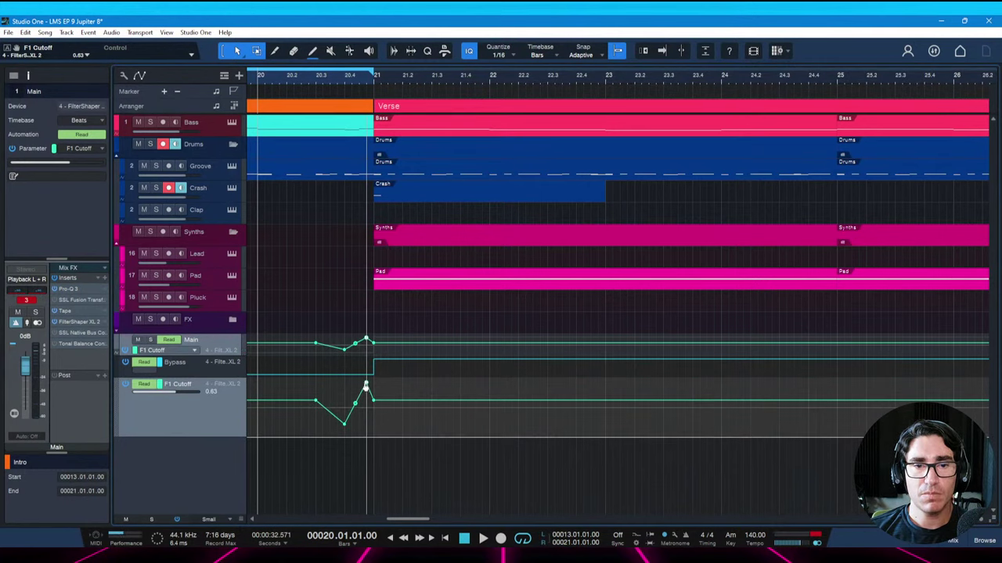
pyautogui.press('space')
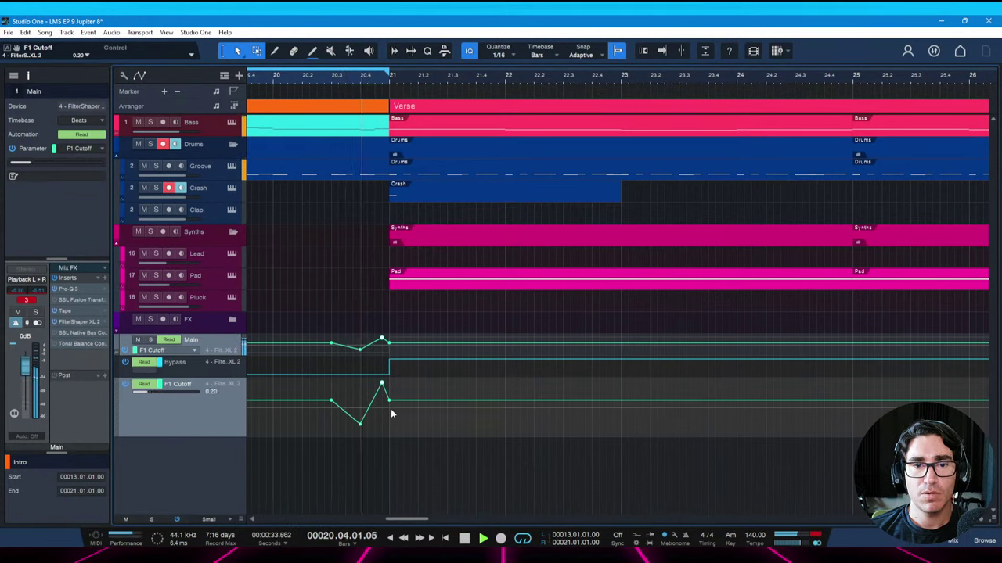
pyautogui.press('space')
pyautogui.moveTo(386, 397)
pyautogui.mouseDown()
pyautogui.moveTo(384, 413)
pyautogui.moveTo(376, 410)
pyautogui.mouseUp()
pyautogui.press('space')
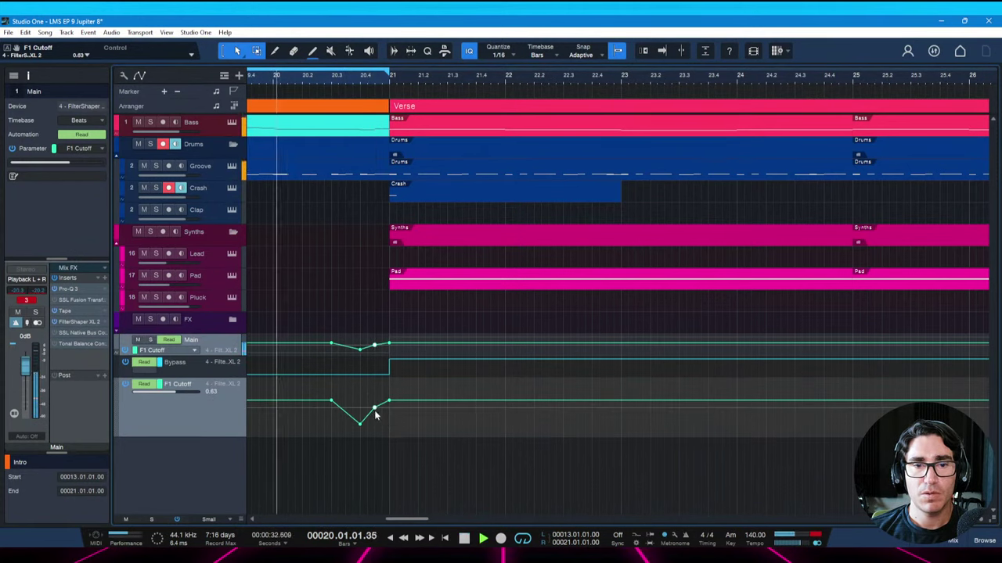
pyautogui.press('space')
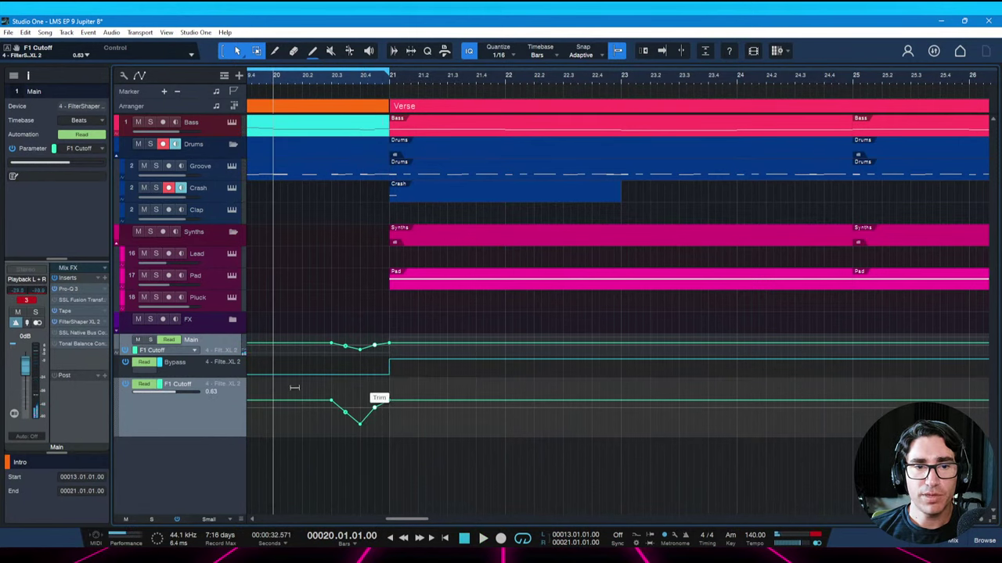
# Move the Bypass switch-on from bar 21 to the cutoff dip at beat 20.4, turn off looping, and save the song
pyautogui.click(234, 373)
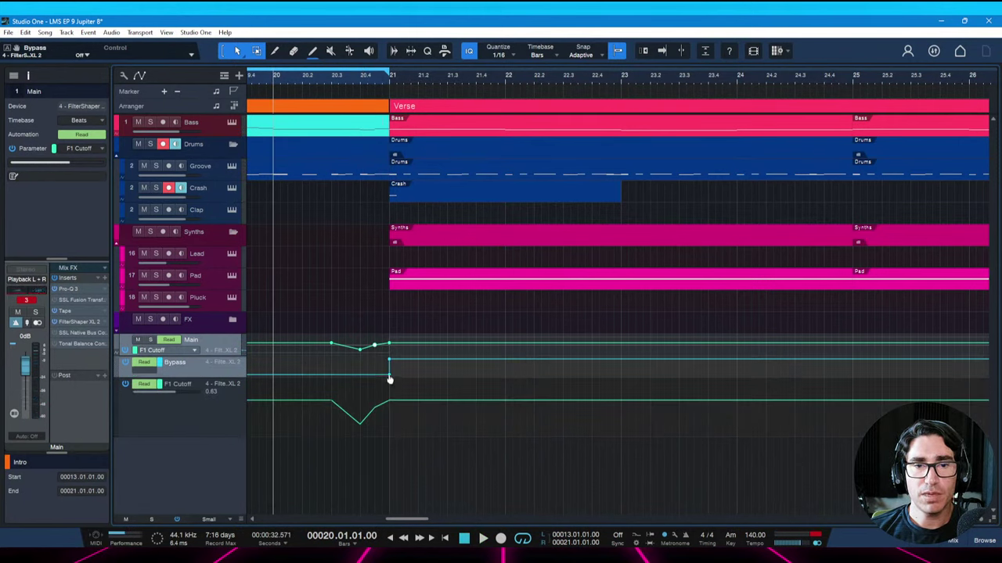
pyautogui.moveTo(390, 379); pyautogui.dragTo(360, 379)
pyautogui.press('space')
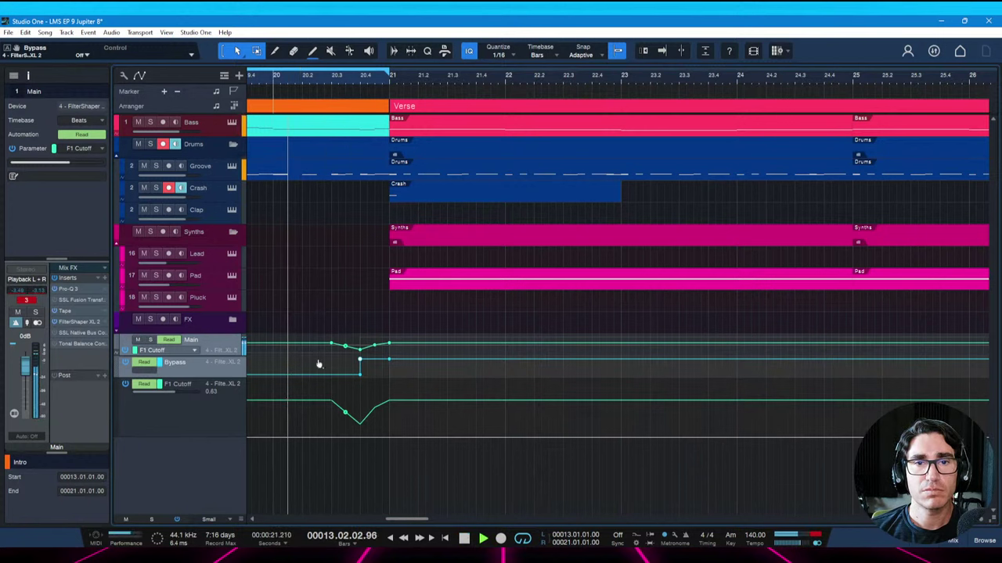
pyautogui.press('space')
pyautogui.moveTo(520, 85); pyautogui.dragTo(570, 67)
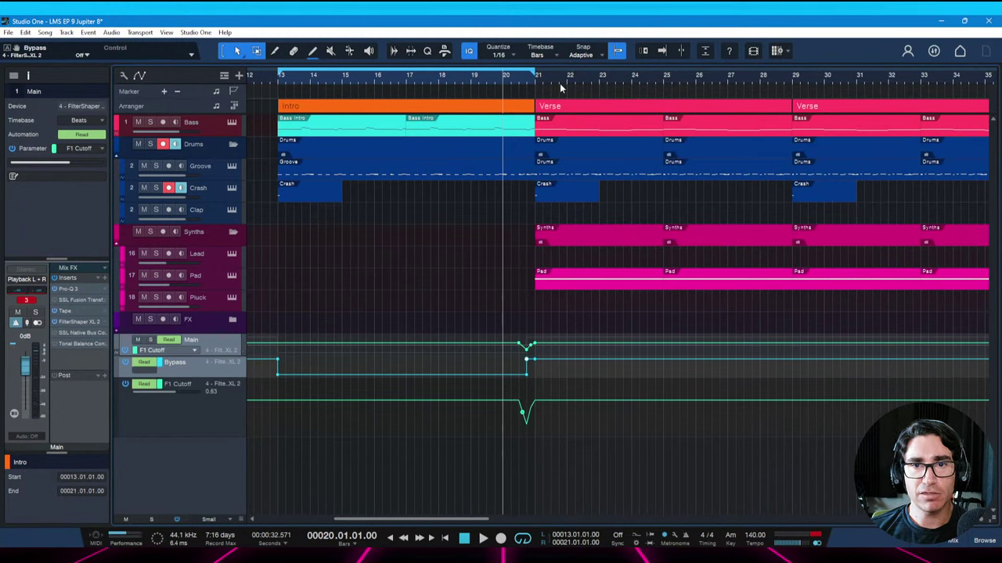
pyautogui.hotkey('ctrl', 's')
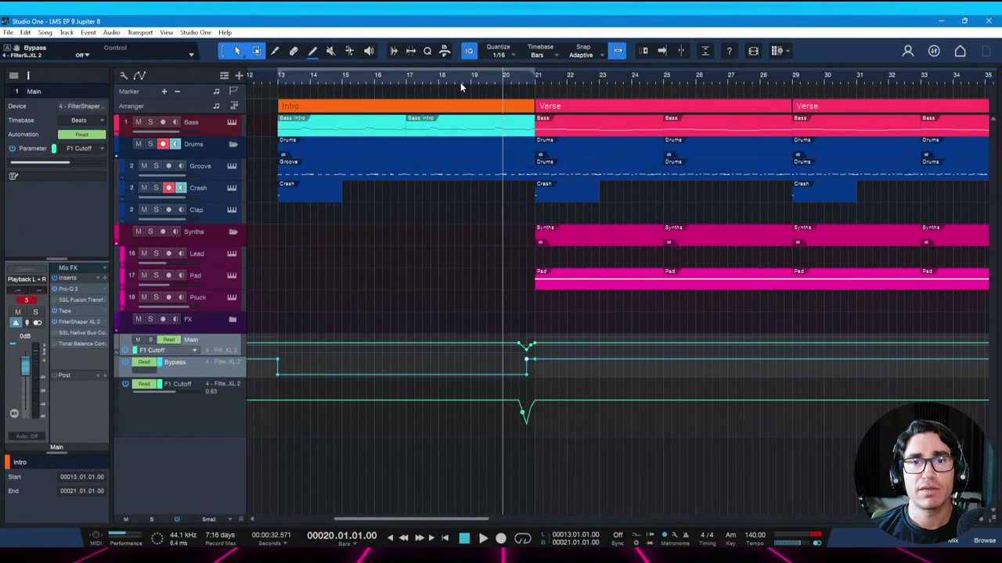
# Audition the filtered Intro and its transition into the Verse, starting from bar 18 and from bar 13
pyautogui.click(456, 81)
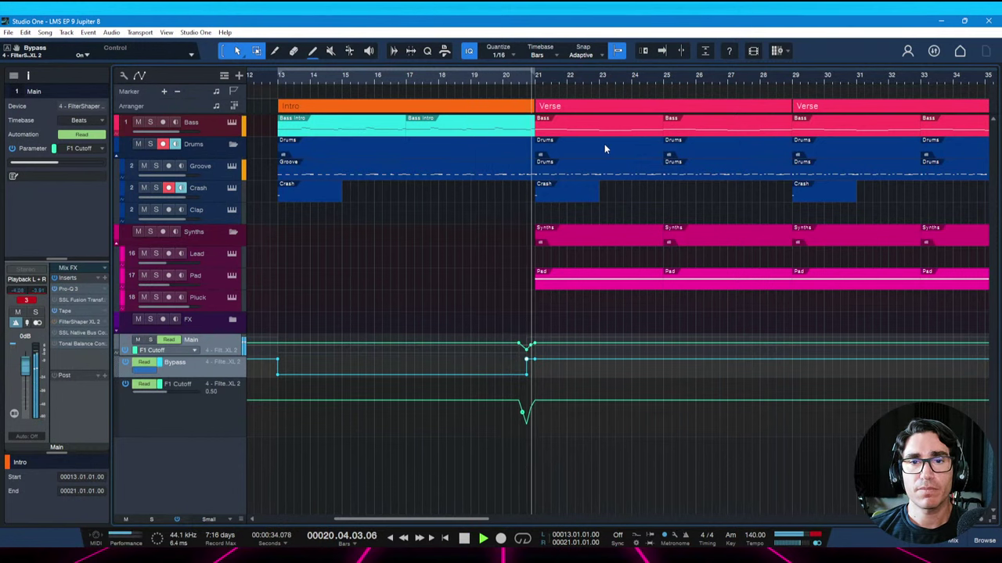
pyautogui.press('space')
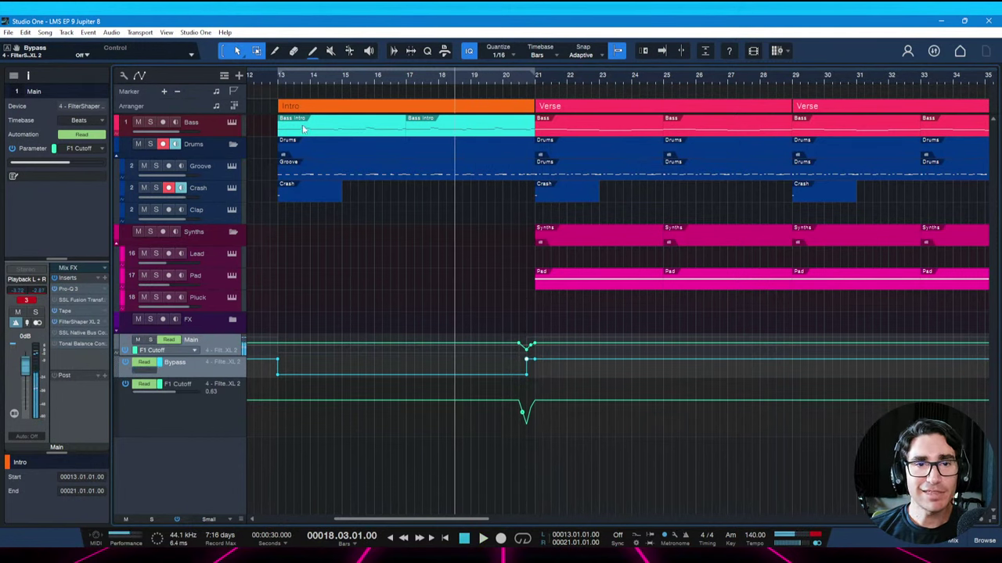
pyautogui.click(279, 83)
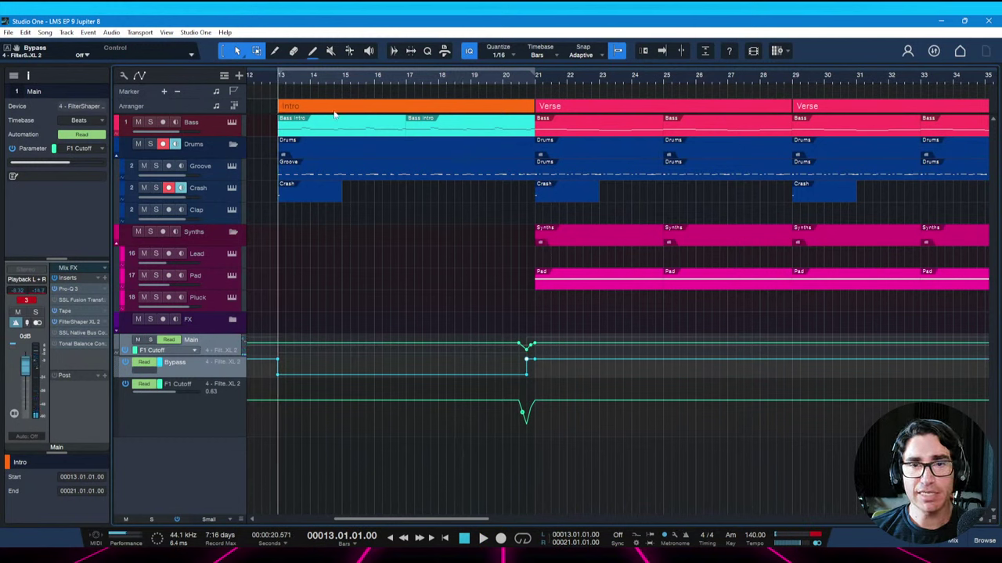
pyautogui.press('space')
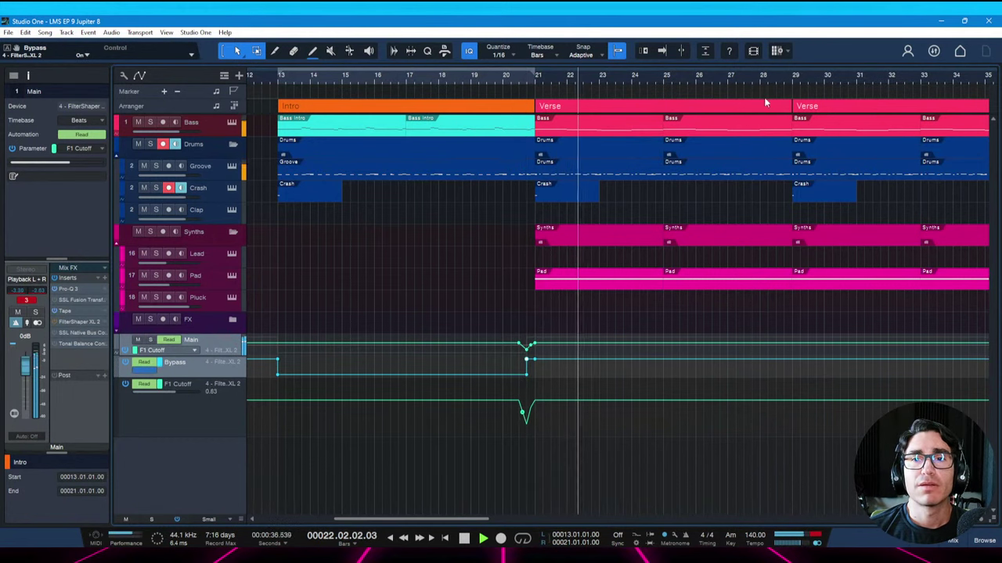
pyautogui.press('space')
pyautogui.moveTo(732, 85); pyautogui.dragTo(560, 82)
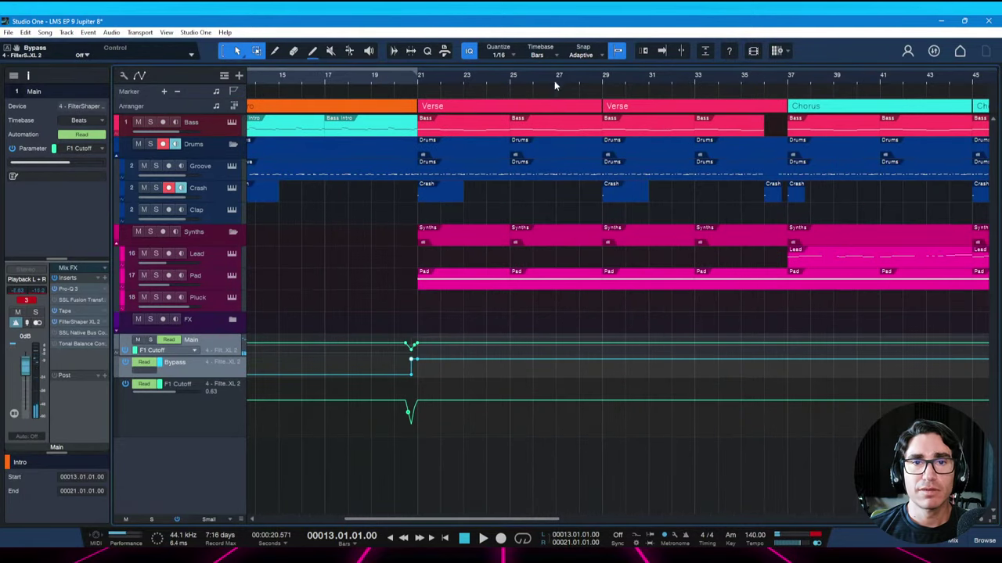
pyautogui.click(366, 83)
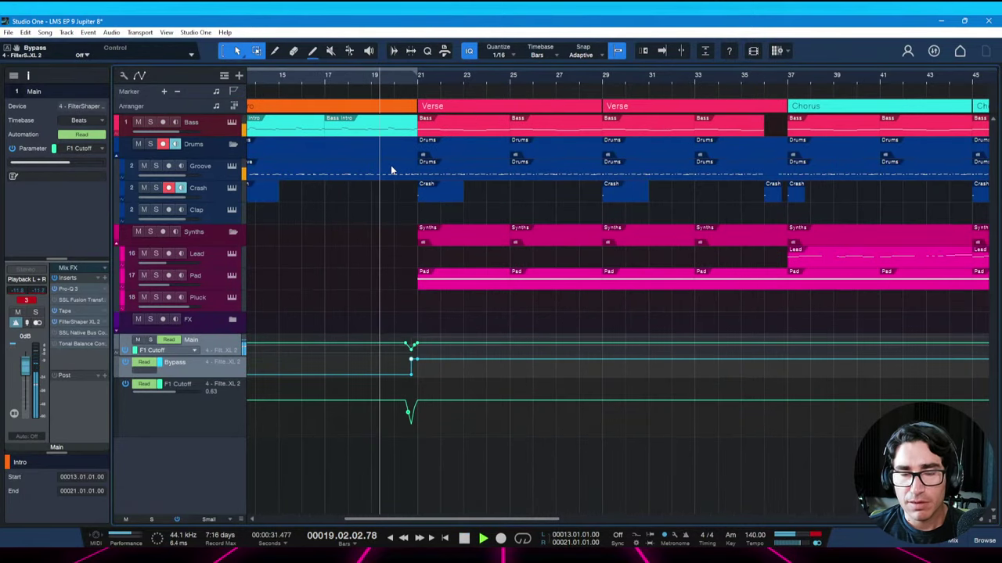
# Replace the Intro entry "band pass filter" in the song notes with "DONE", close the notes, and save the song
pyautogui.hotkey('ctrl', 'i')
pyautogui.scroll(-1, 563, 298)
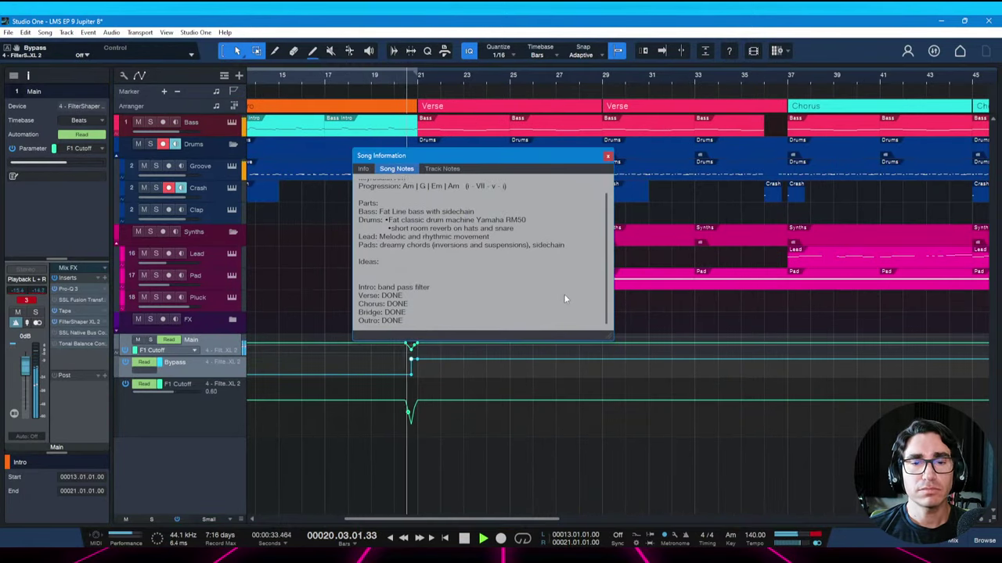
pyautogui.press('space')
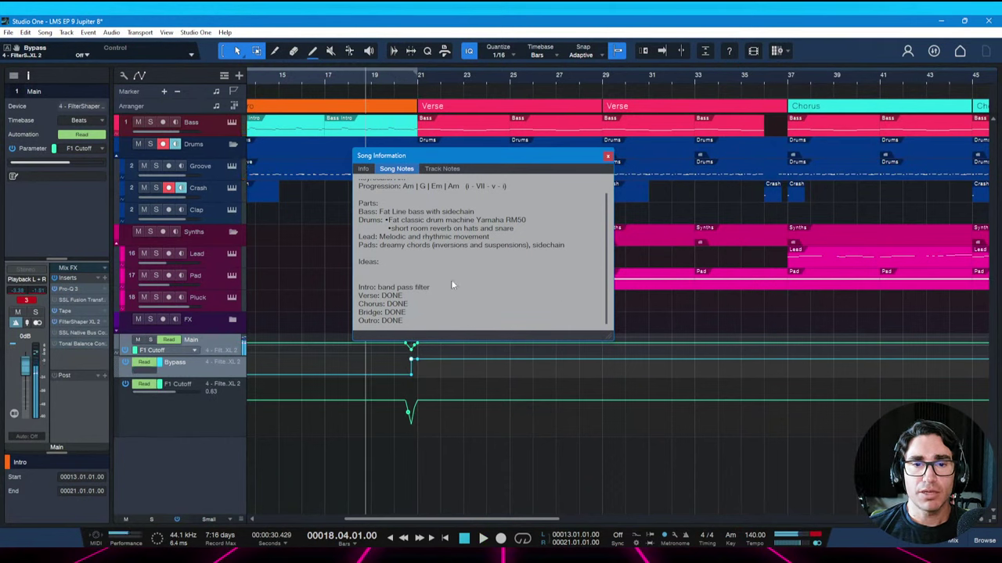
pyautogui.click(429, 290)
pyautogui.moveTo(431, 287); pyautogui.dragTo(379, 287)
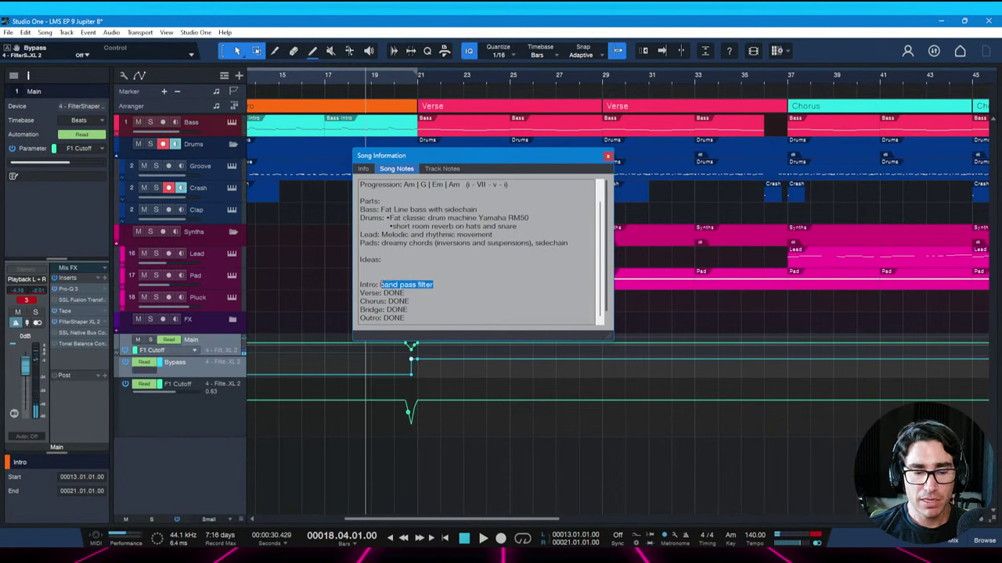
pyautogui.write('DONE')
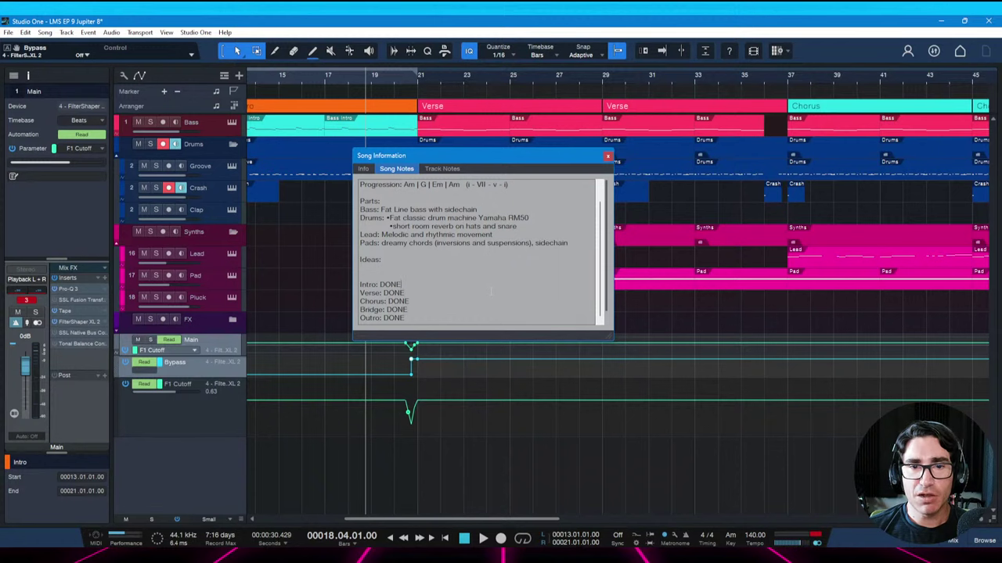
pyautogui.click(607, 156)
pyautogui.hotkey('ctrl', 's')
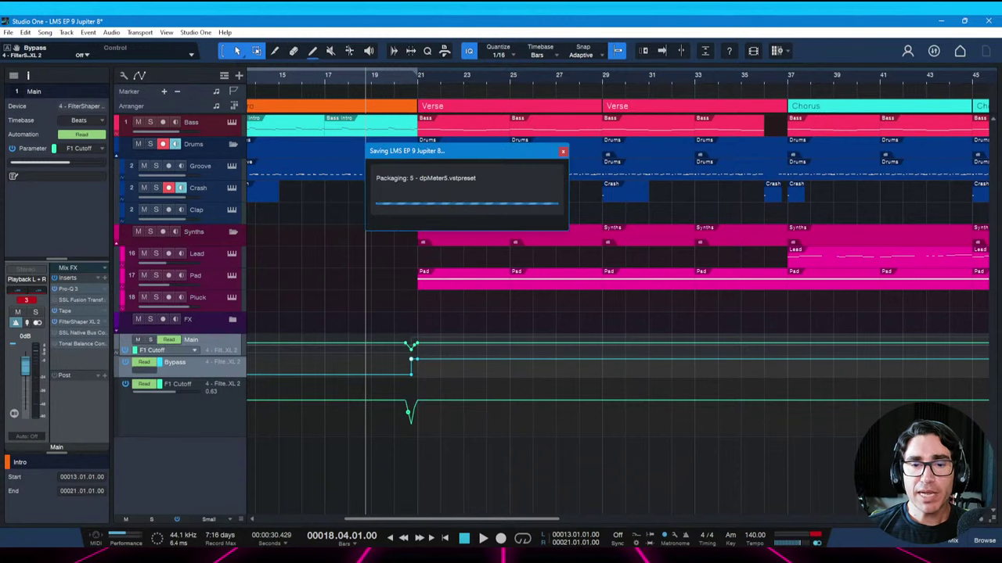
# Audition the arrangement from bar 56 in the Bridge through to the end of the Outro and save the song
pyautogui.hscroll(2, 461, 529)
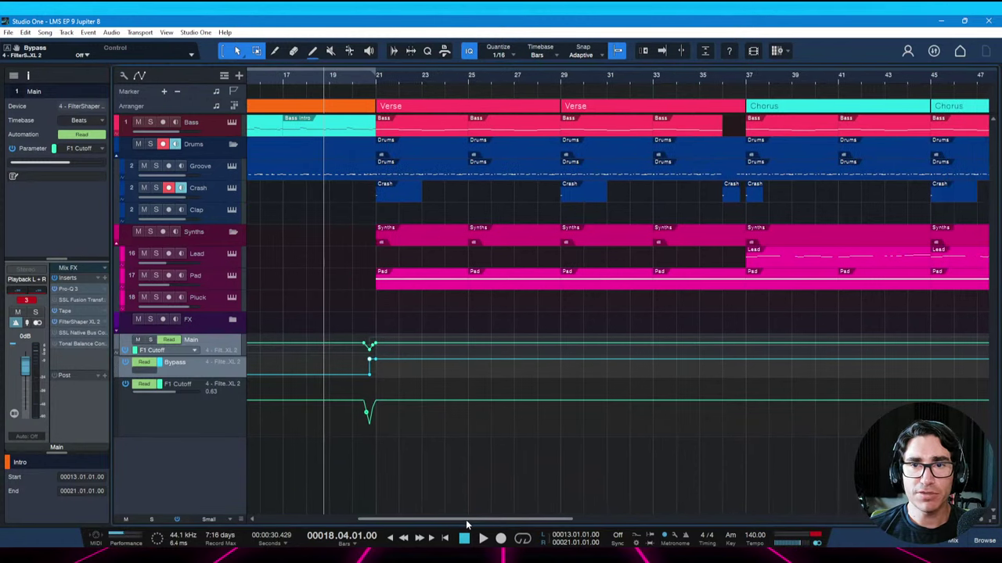
pyautogui.scroll(-5, 548, 81)
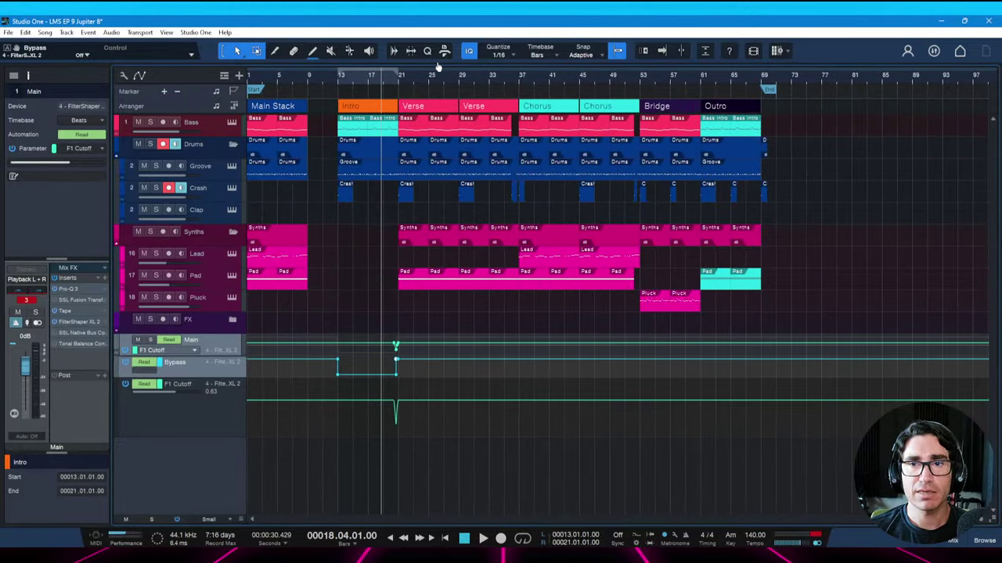
pyautogui.click(664, 79)
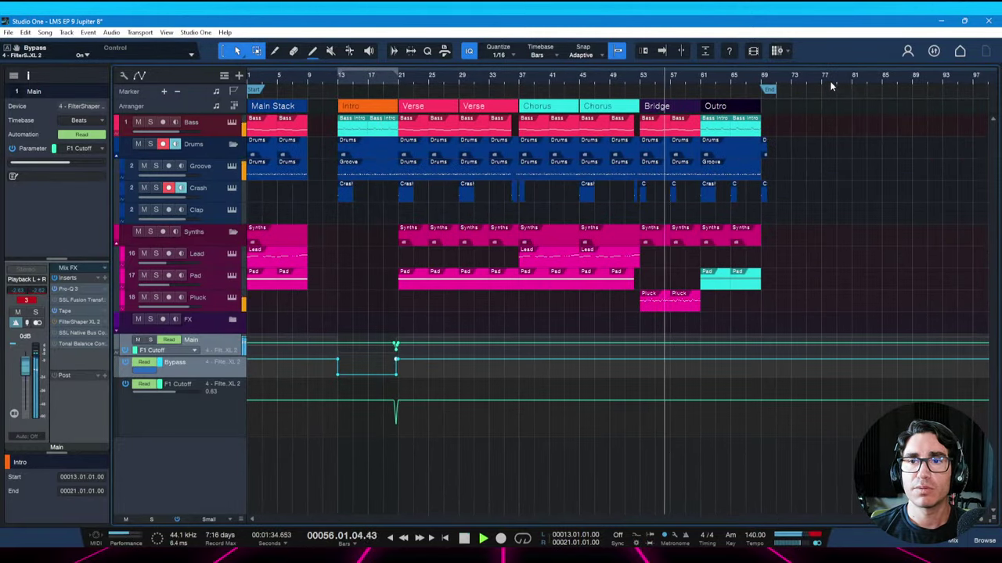
pyautogui.scroll(2, 829, 78)
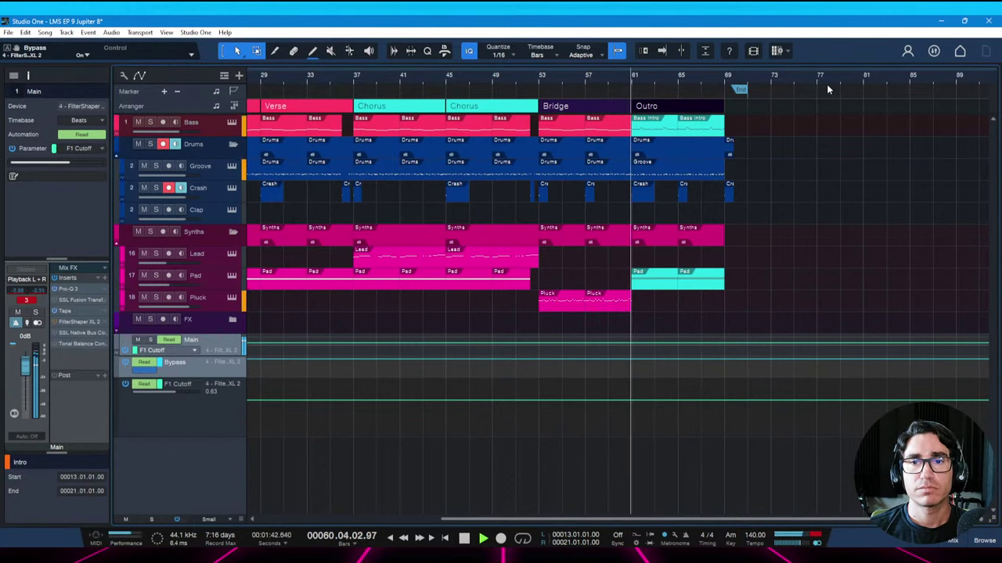
pyautogui.hotkey('ctrl', 's')
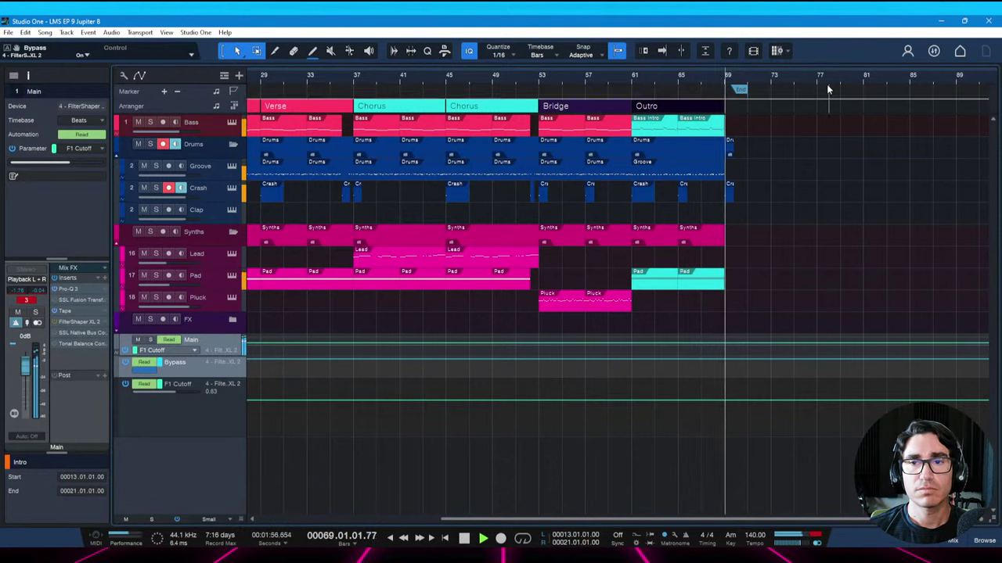
# Stop playback, review the section entries in the song notes, close the notes, and save the song
pyautogui.press('space')
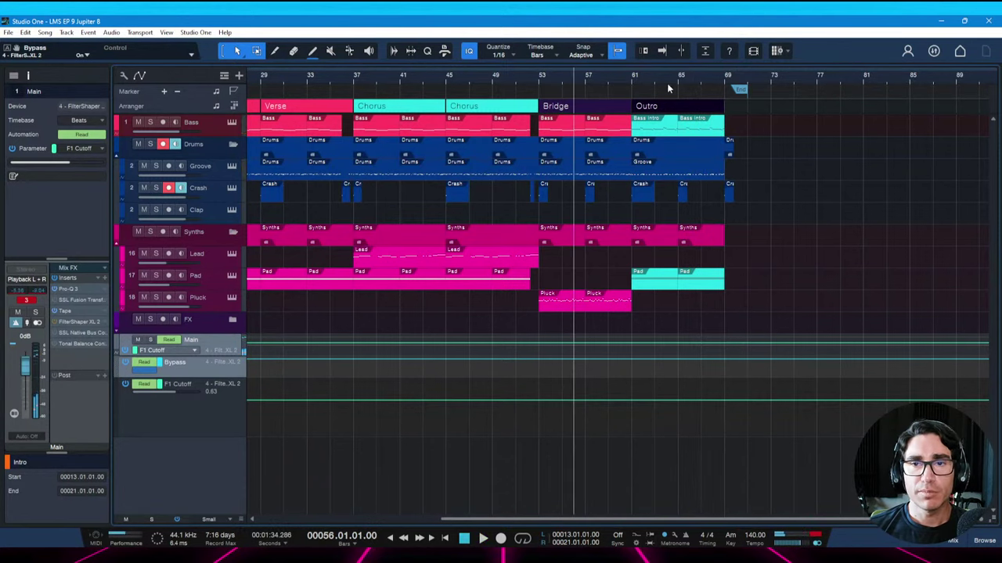
pyautogui.moveTo(671, 81); pyautogui.dragTo(699, 75)
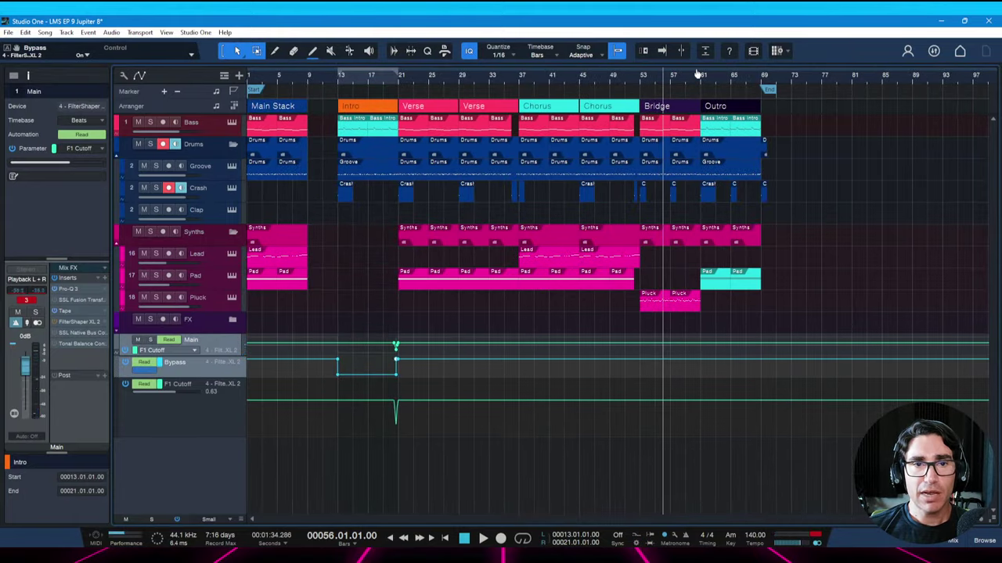
pyautogui.hotkey('ctrl', 'i')
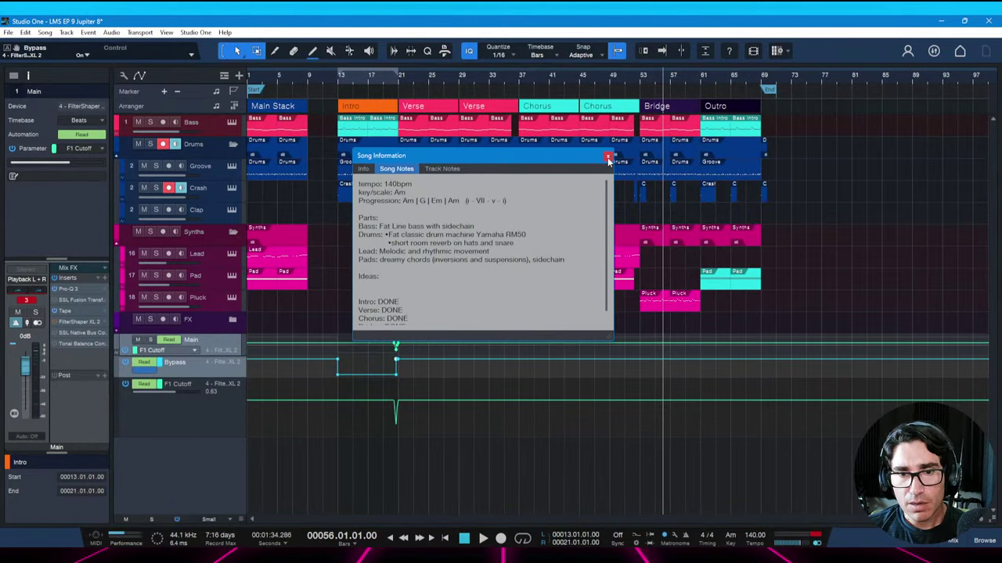
pyautogui.scroll(-1, 447, 285)
pyautogui.scroll(1, 447, 290)
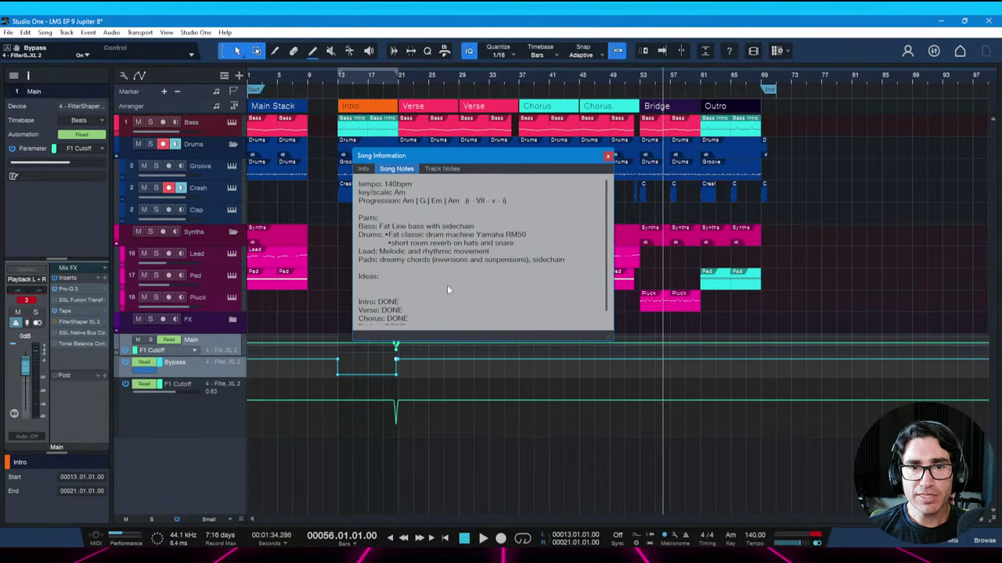
pyautogui.click(608, 156)
pyautogui.hotkey('ctrl', 's')
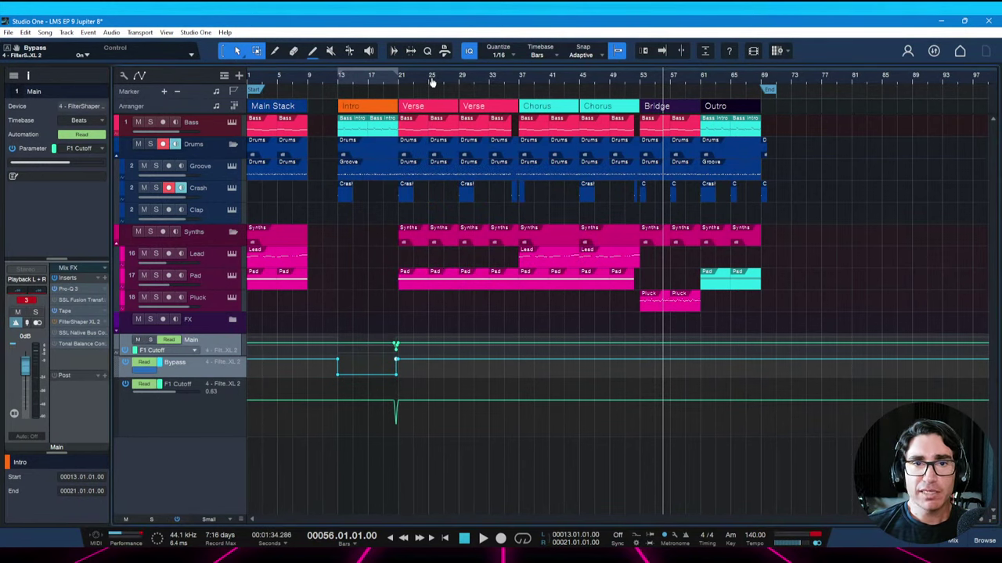
# Loop the first Chorus, bars 37 to 45, and play it from its start
pyautogui.press('e')
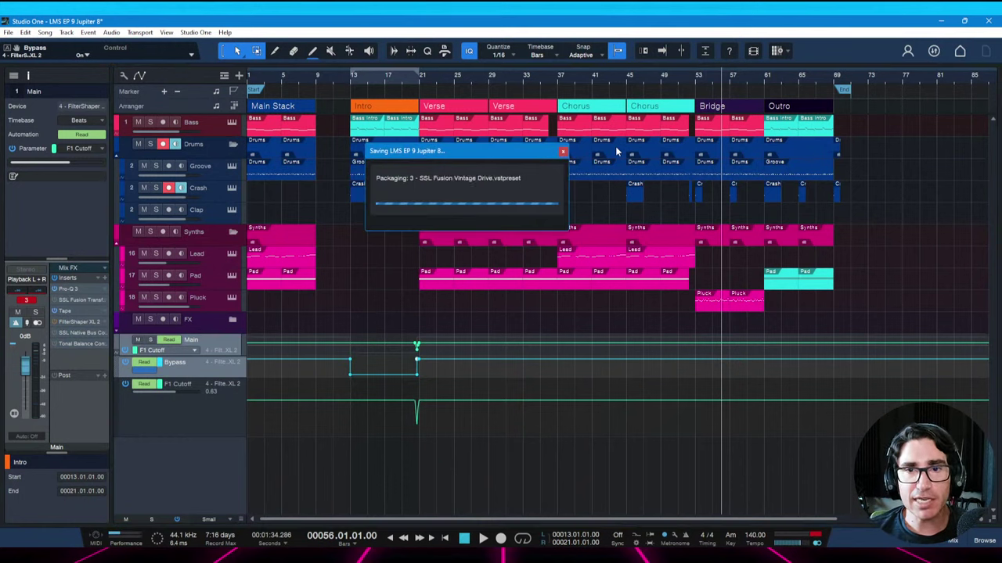
pyautogui.moveTo(651, 80); pyautogui.dragTo(641, 79)
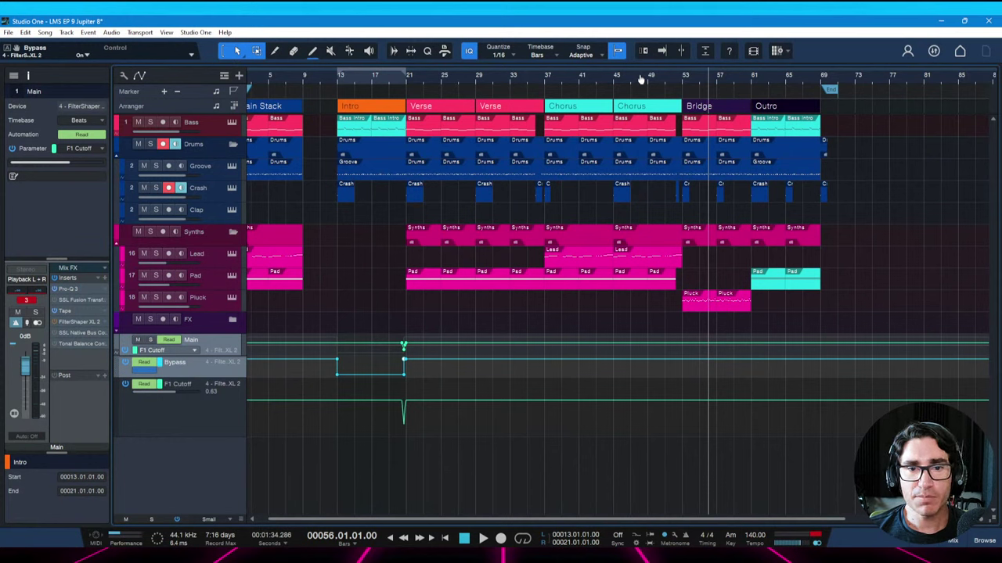
pyautogui.click(583, 77)
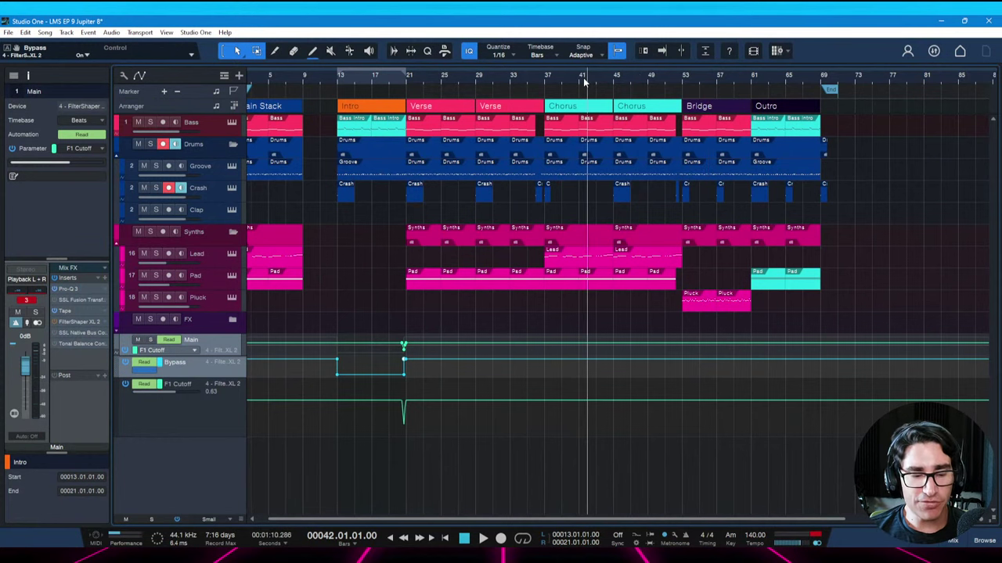
pyautogui.click(562, 112)
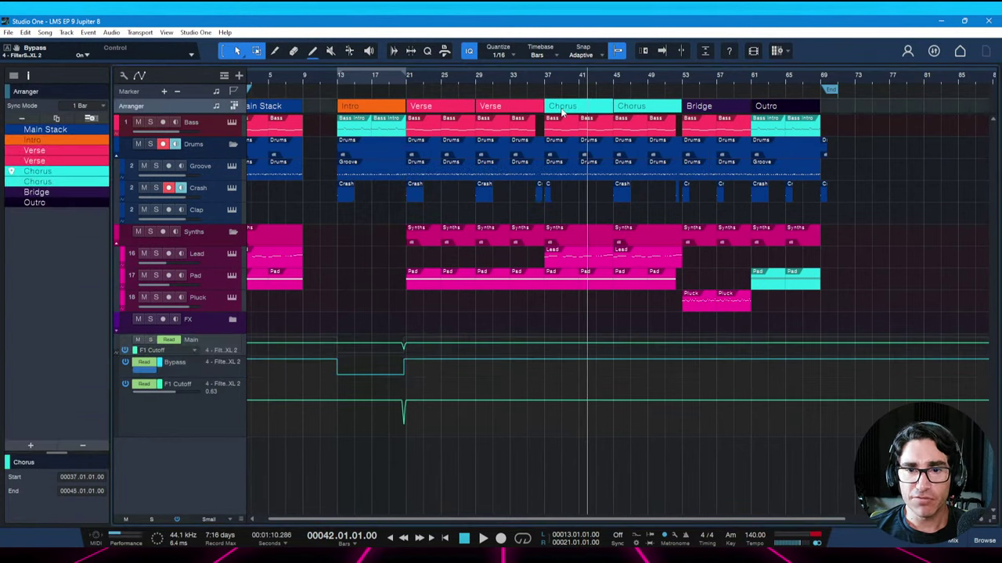
pyautogui.press('p')
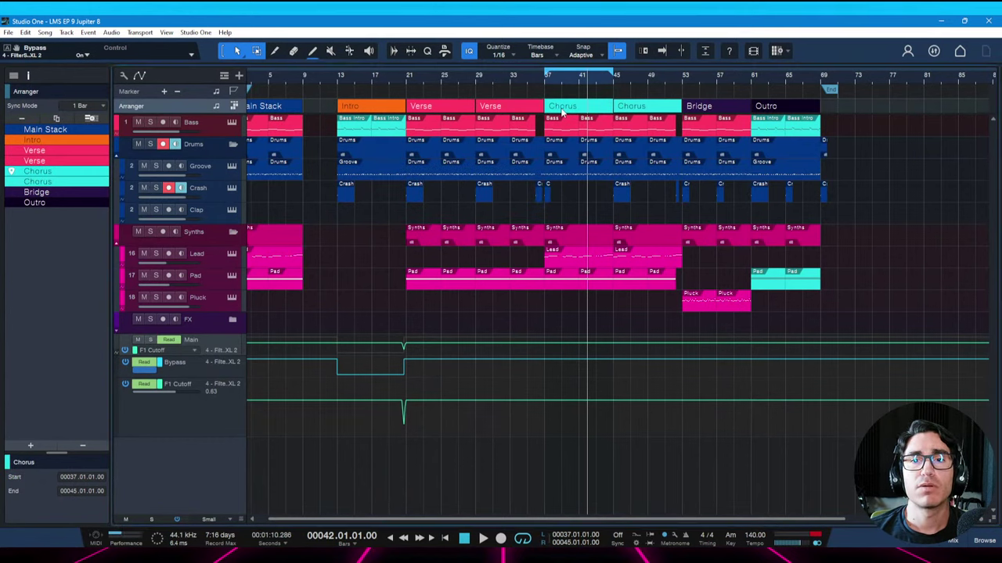
pyautogui.press('Home')
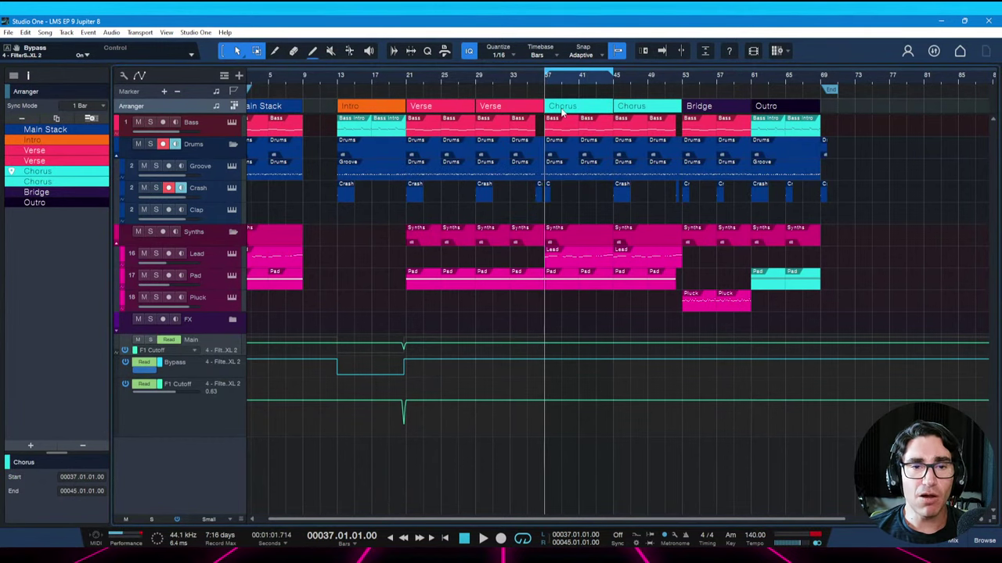
pyautogui.press('space')
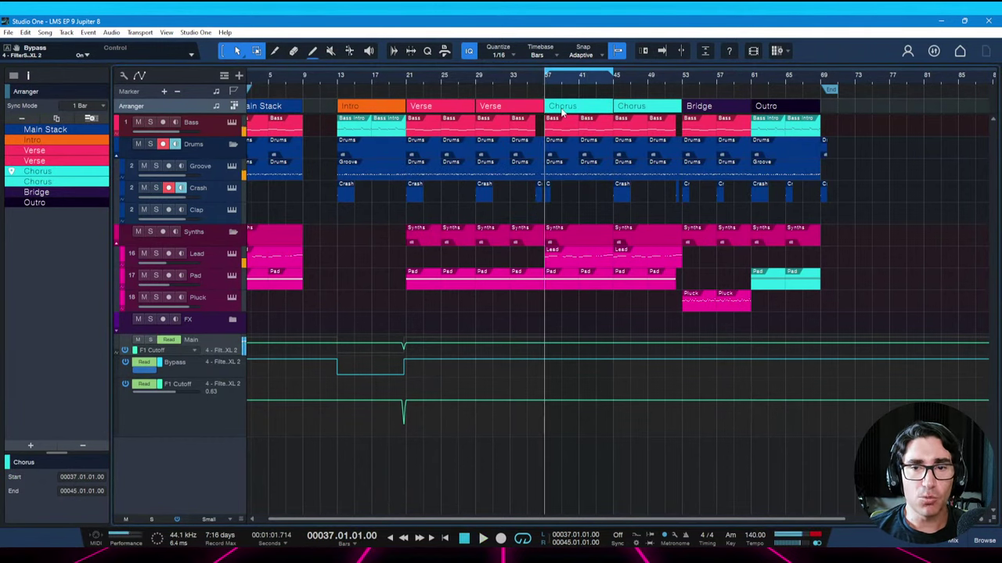
# Show the mixer and raise the Lead volume to -13.1 dB and the Pad volume to -8.9 dB while the Chorus loops
pyautogui.press('space')
pyautogui.press('F3')
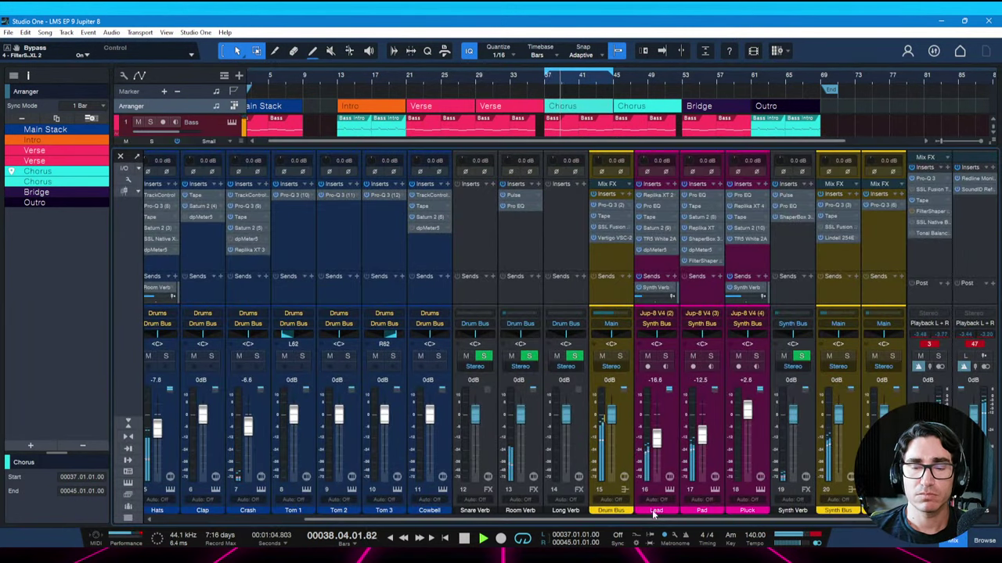
pyautogui.moveTo(656, 440)
pyautogui.mouseDown()
pyautogui.moveTo(656, 429)
pyautogui.moveTo(656, 440)
pyautogui.moveTo(704, 437)
pyautogui.moveTo(657, 439)
pyautogui.mouseUp()
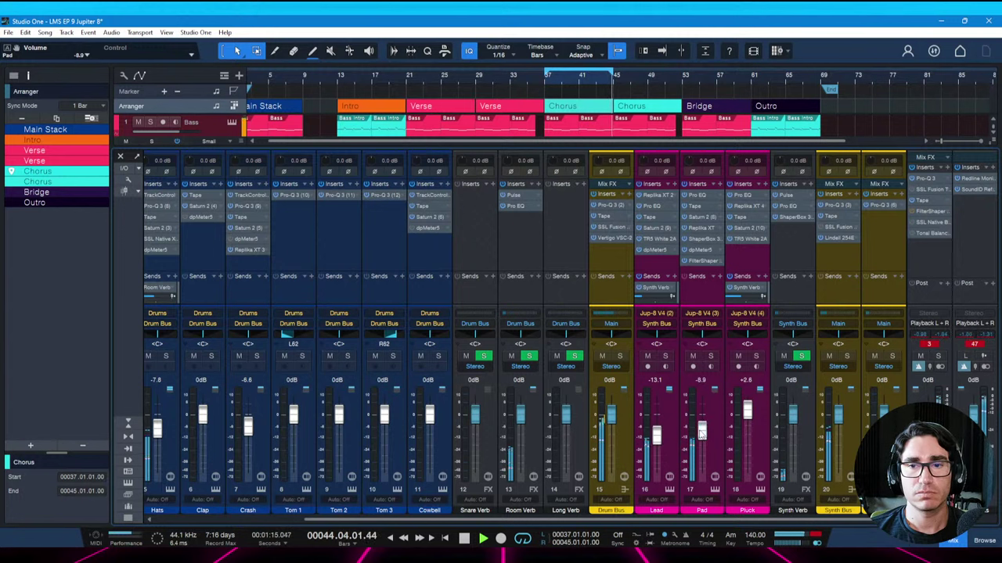
# Move FilterShaper XL ahead of ShaperBox 3 on the Pad channel, reduce ShaperBox's Volume Mix to about 74%, and save the song
pyautogui.click(711, 239)
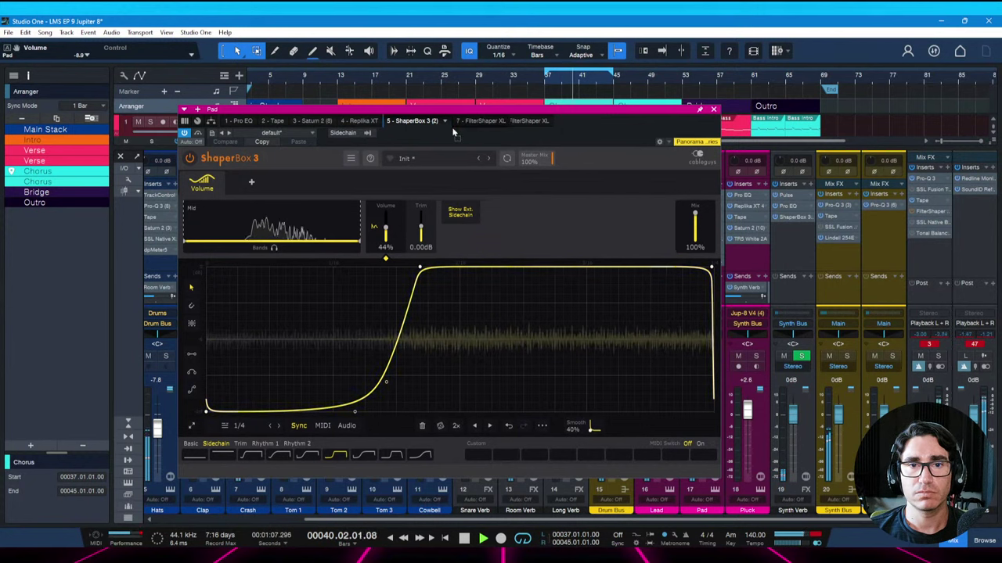
pyautogui.moveTo(452, 127); pyautogui.dragTo(381, 123)
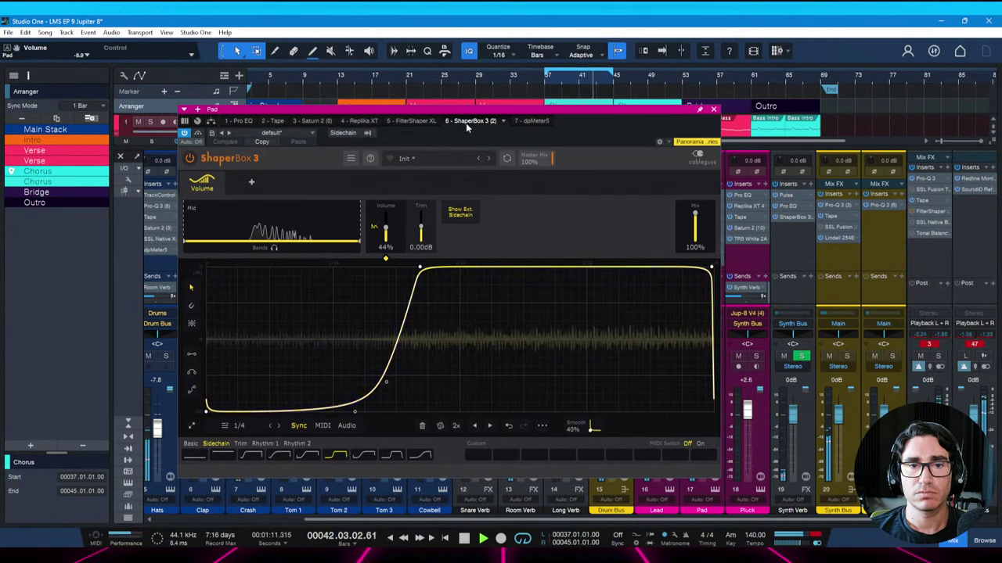
pyautogui.moveTo(679, 226); pyautogui.dragTo(680, 247)
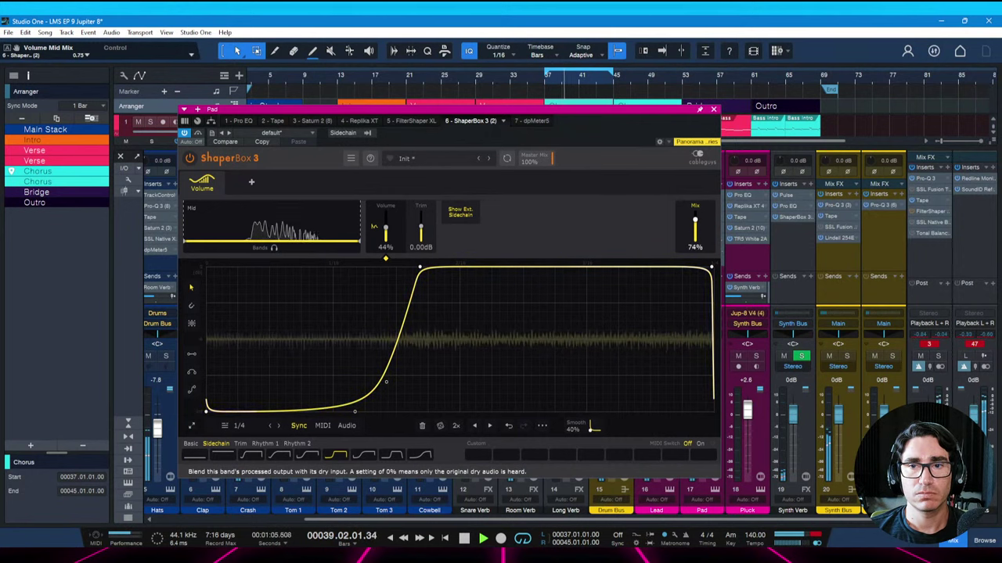
pyautogui.hotkey('ctrl', 's')
pyautogui.click(713, 109)
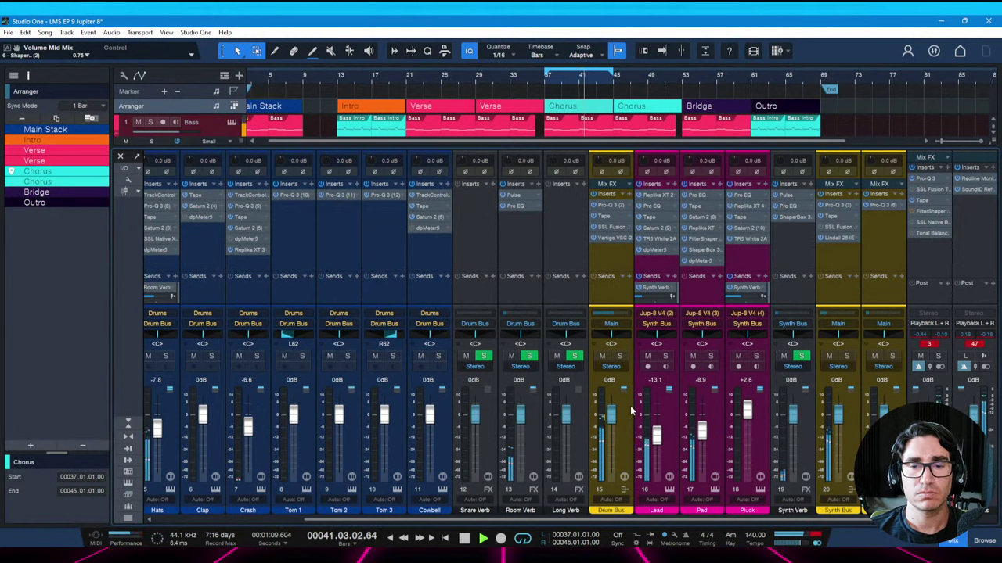
# Lower the Lead volume to -13.7 dB, save the song, and stop playback
pyautogui.moveTo(655, 432); pyautogui.dragTo(656, 436)
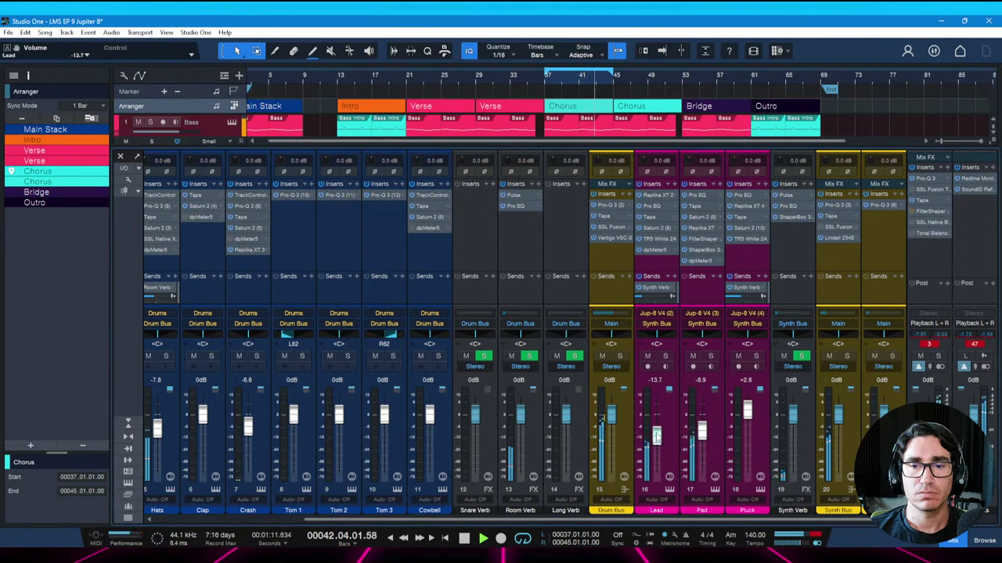
pyautogui.hotkey('ctrl', 's')
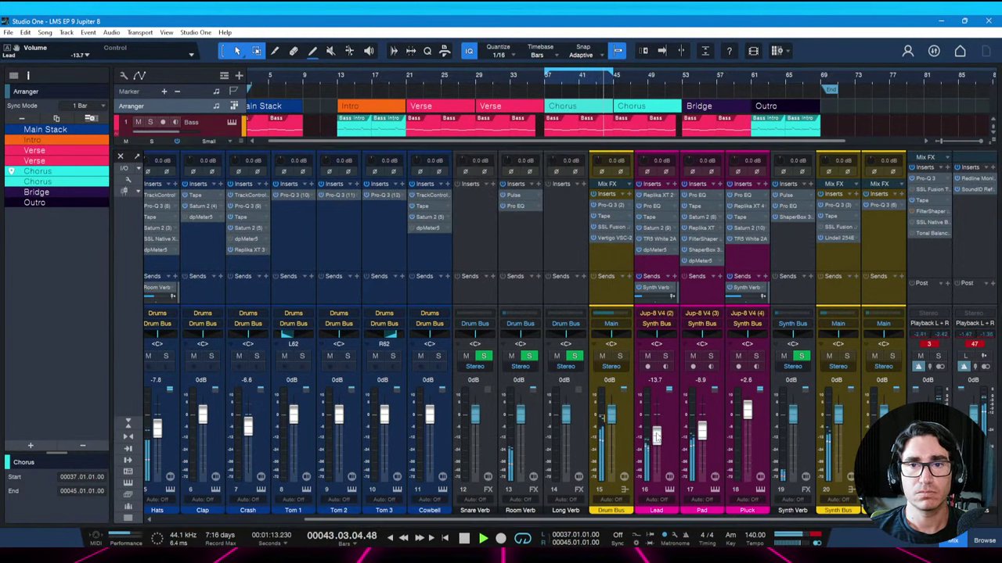
pyautogui.press('space')
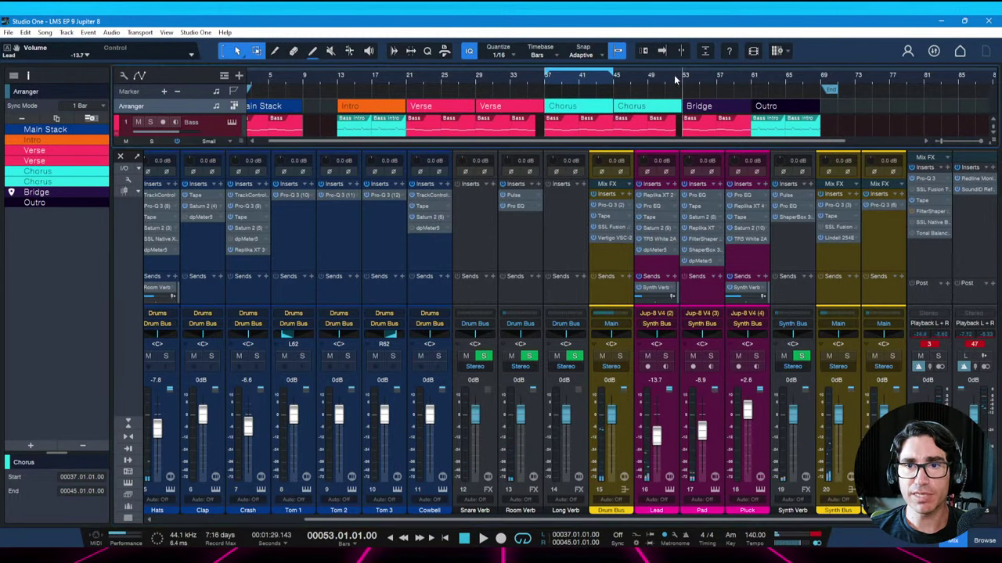
# Loop bars 52 to 61 across the Bridge and lower the Pluck volume to +1.3 dB during playback
pyautogui.click(673, 77)
pyautogui.moveTo(674, 67); pyautogui.dragTo(753, 71)
pyautogui.click(753, 71)
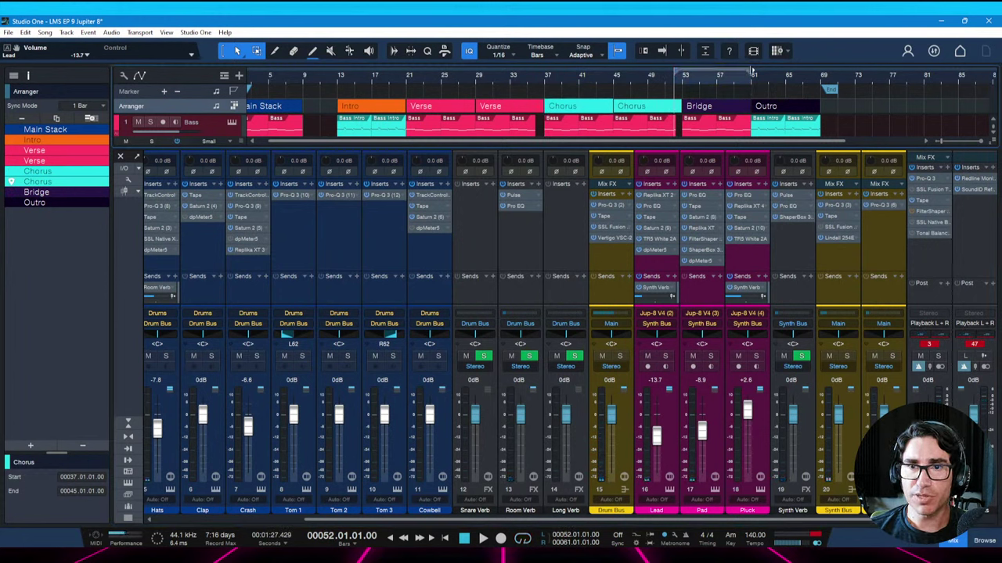
pyautogui.click(753, 70)
pyautogui.press('space')
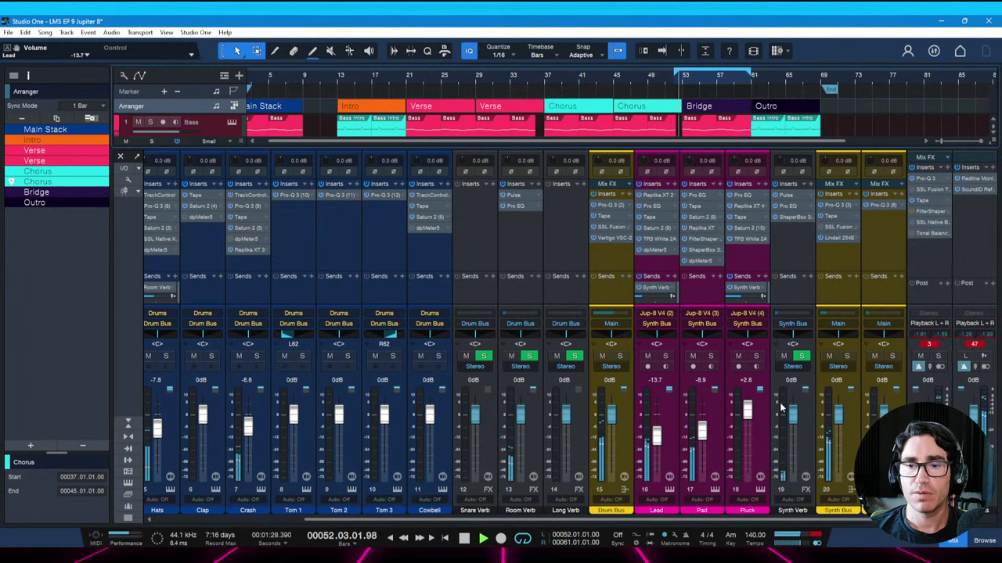
pyautogui.moveTo(747, 410); pyautogui.dragTo(749, 423)
pyautogui.press('space')
# Insert dpMeter5 at the end of the Pluck channel's effects and reset the channel volume to 0 dB
pyautogui.click(757, 253)
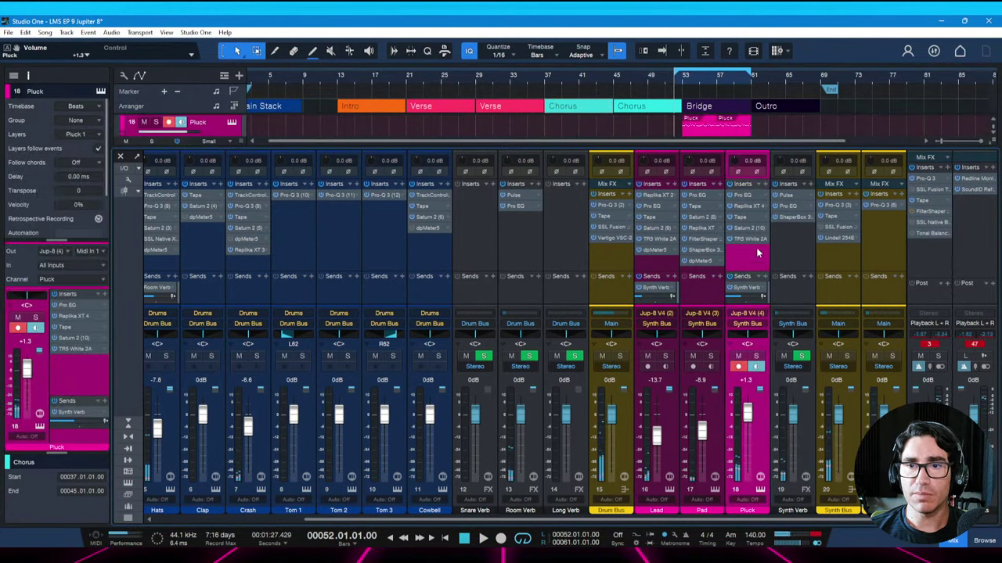
pyautogui.click(769, 189)
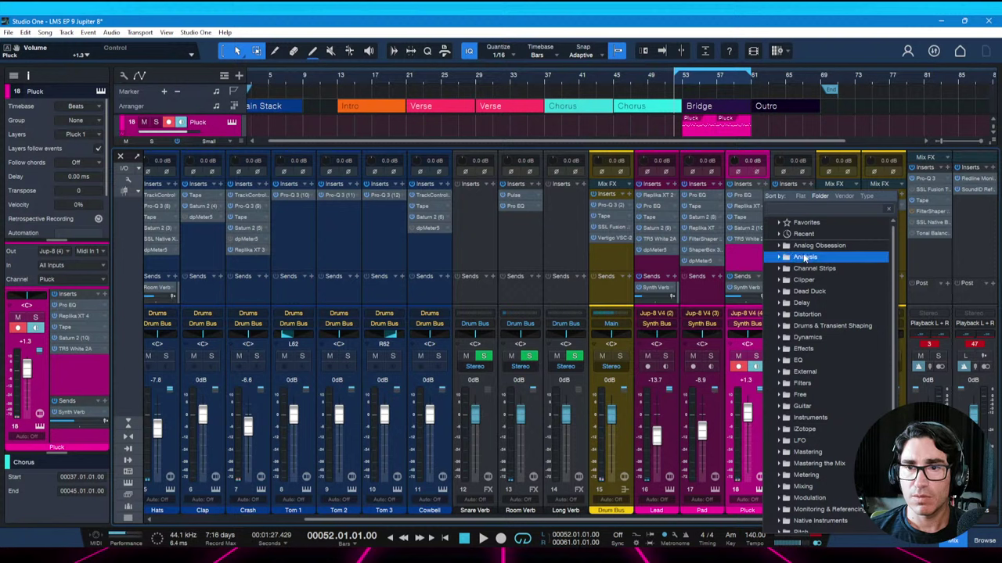
pyautogui.write('dp')
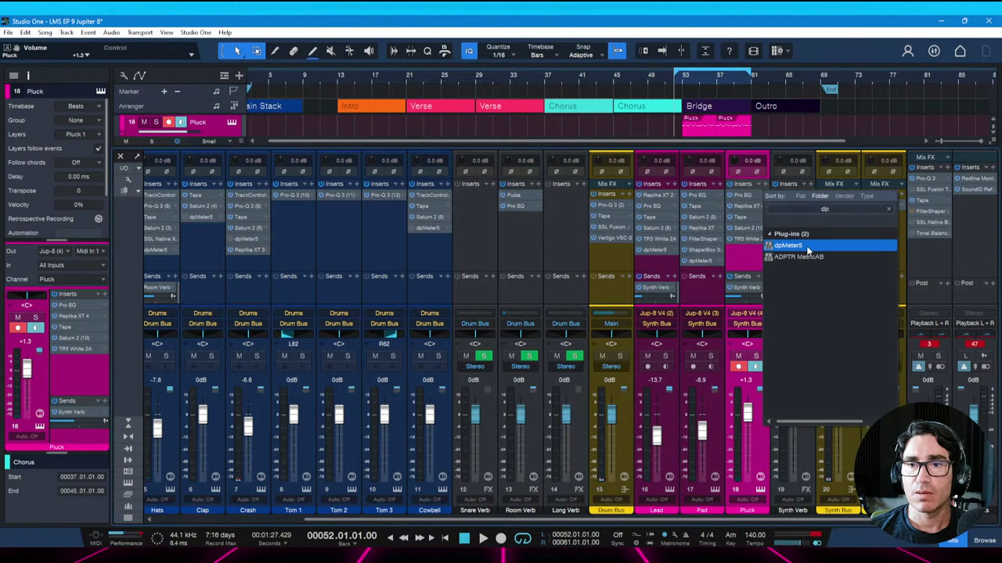
pyautogui.doubleClick(809, 247)
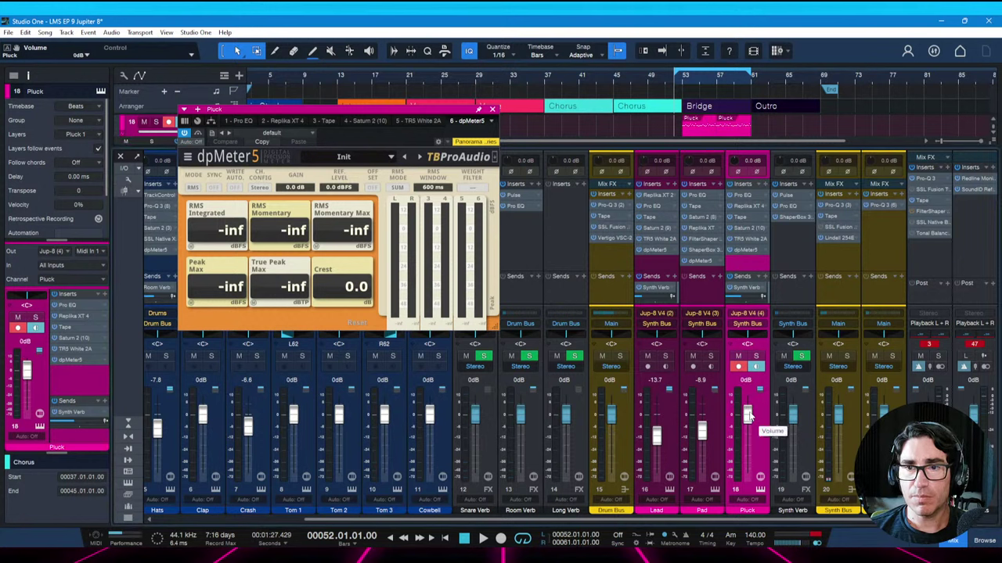
# Measure the Pluck's level through the Bridge with dpMeter5, match its gain to 12.0 dB, and close the plug-in
pyautogui.press('space')
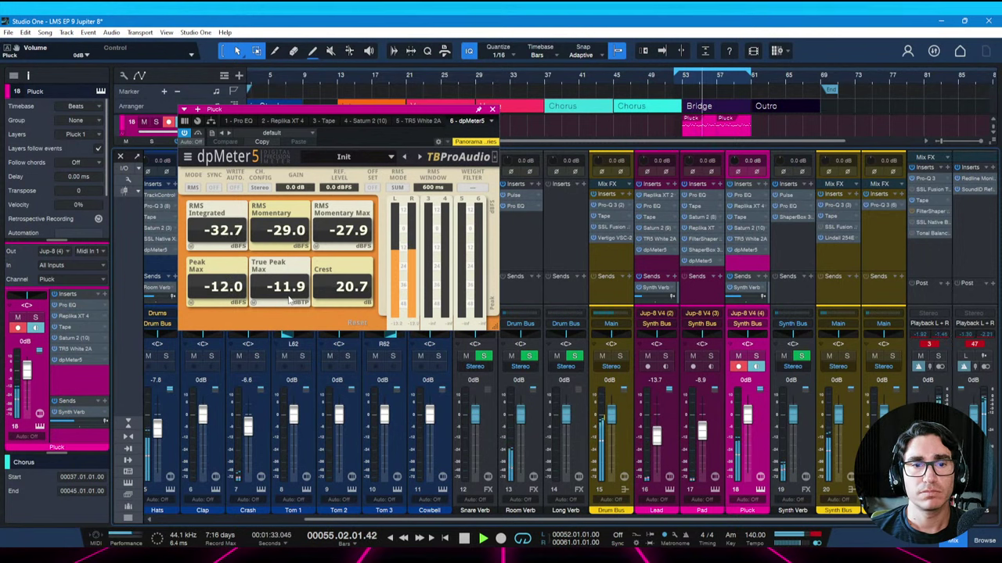
pyautogui.press('space')
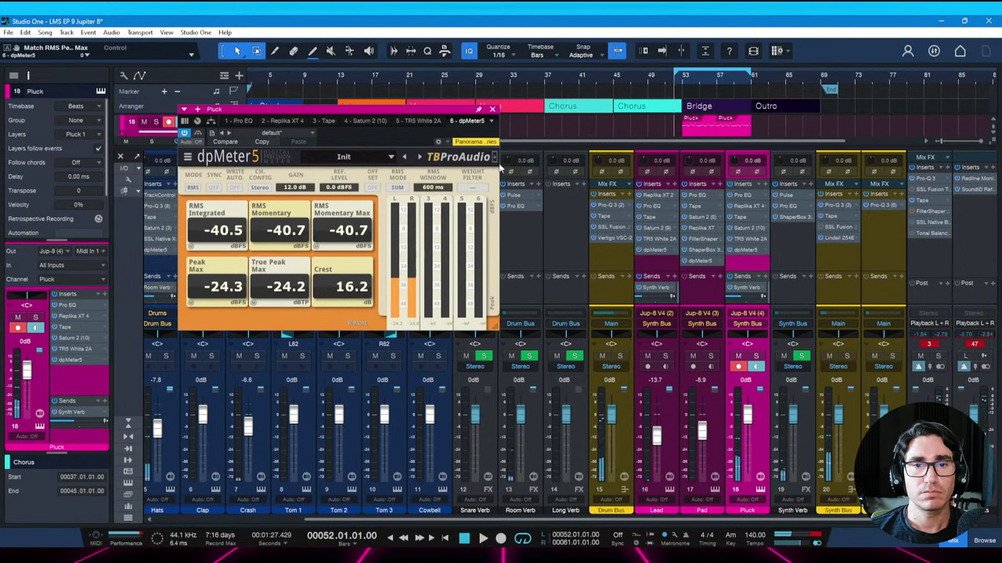
pyautogui.click(493, 110)
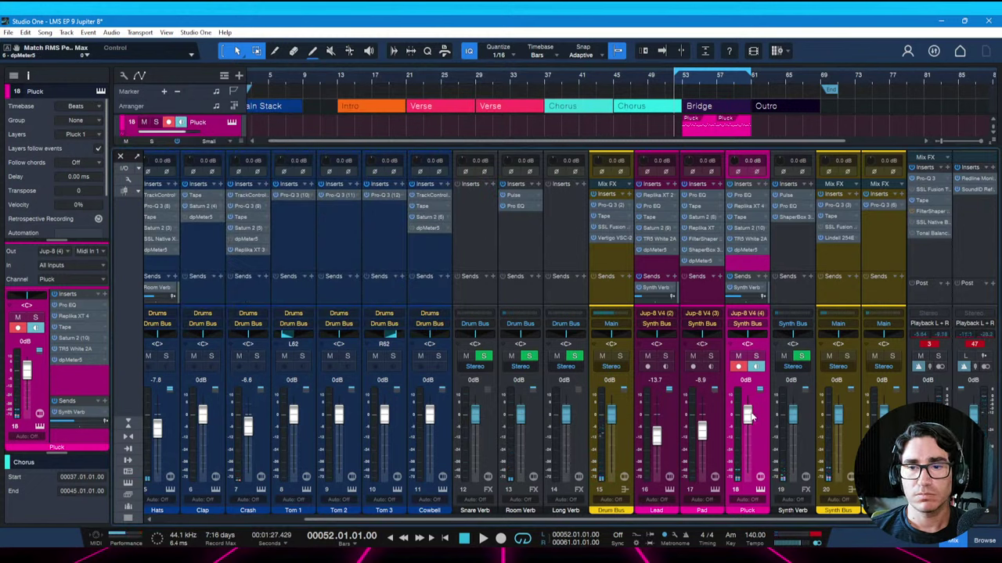
# Lower the Pluck volume to -7.8 dB while auditioning the Bridge, and save the song
pyautogui.moveTo(749, 417); pyautogui.dragTo(749, 429)
pyautogui.press('space')
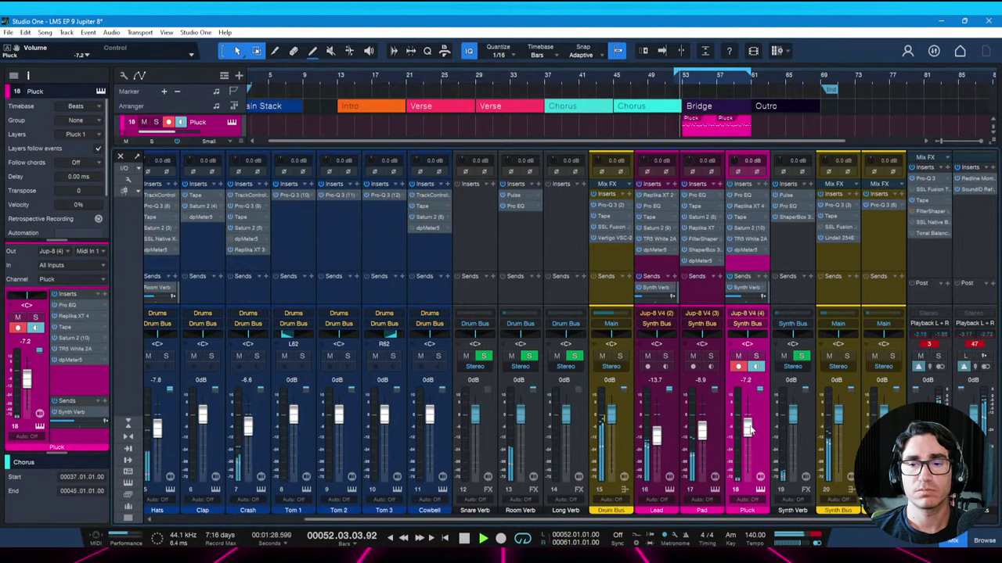
pyautogui.scroll(-2, 749, 429)
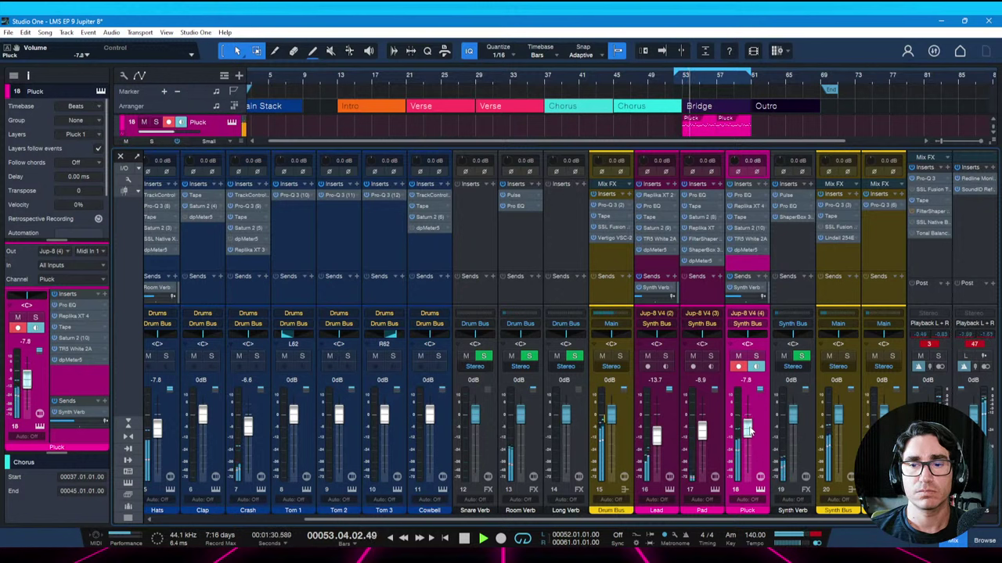
pyautogui.press('space')
pyautogui.press('space')
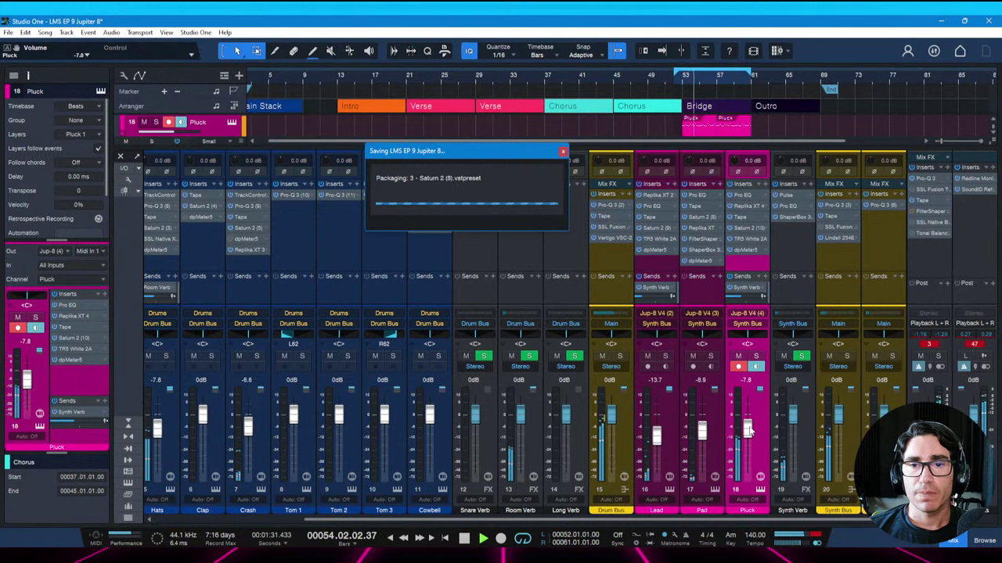
pyautogui.press('space')
# Audition the transition from the second Chorus through the Bridge into the Outro, save the song, and show the full timeline
pyautogui.scroll(2, 696, 88)
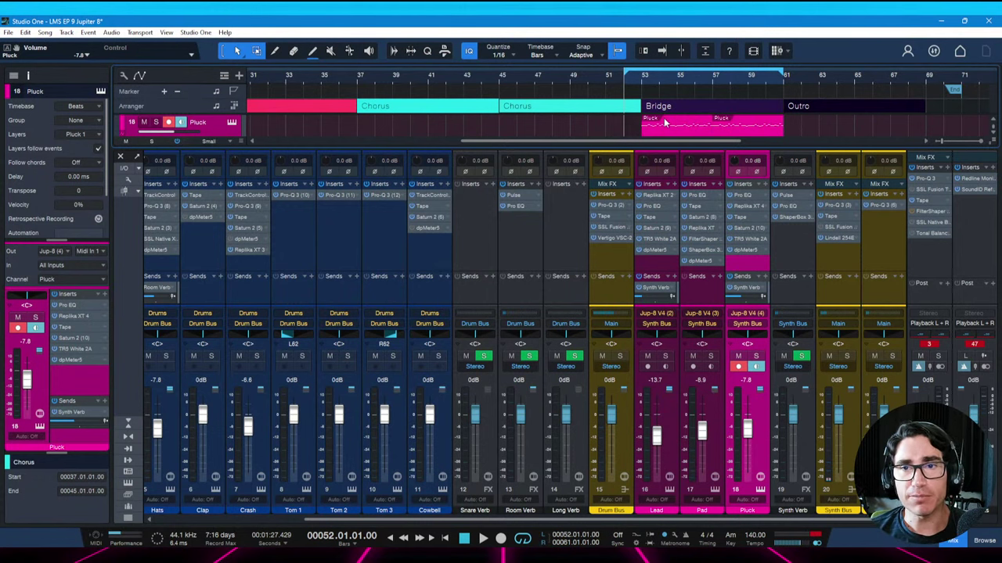
pyautogui.press('space')
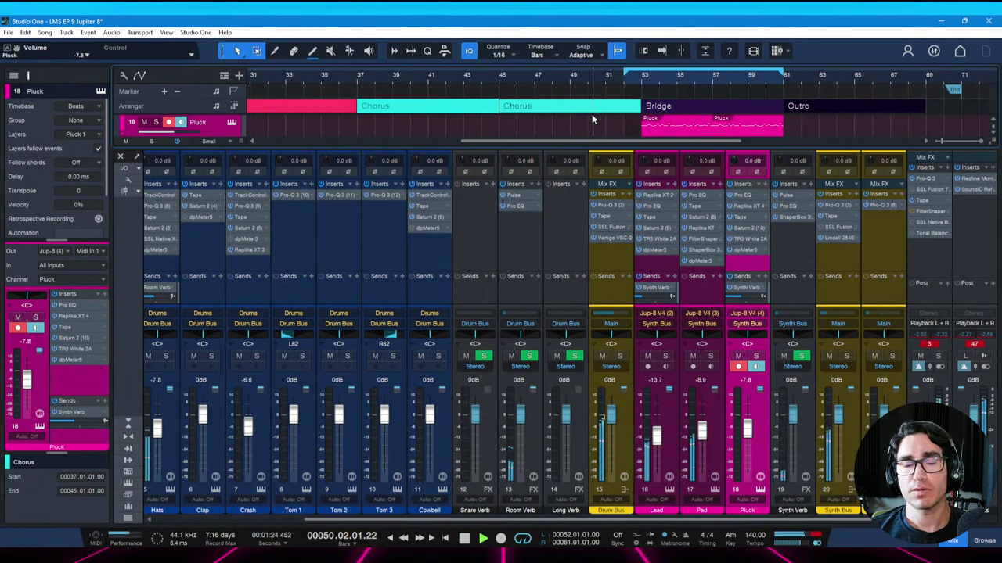
pyautogui.hotkey('ctrl', 's')
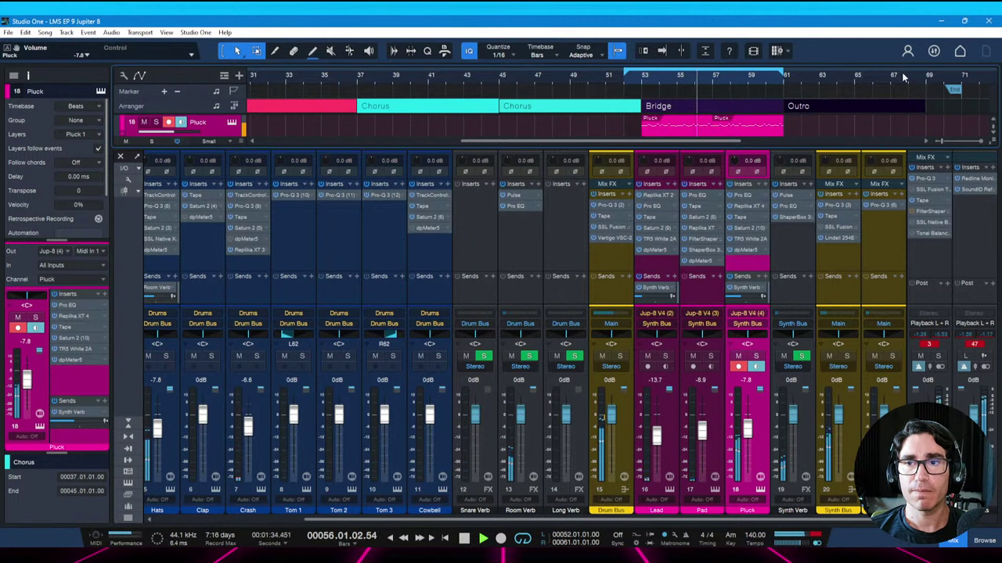
pyautogui.scroll(2, 839, 90)
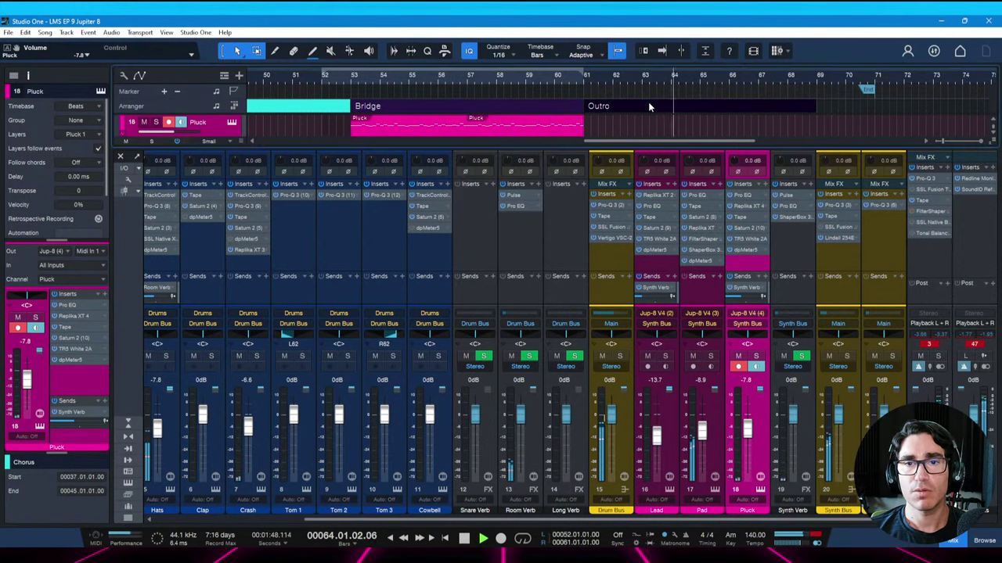
pyautogui.press('z')
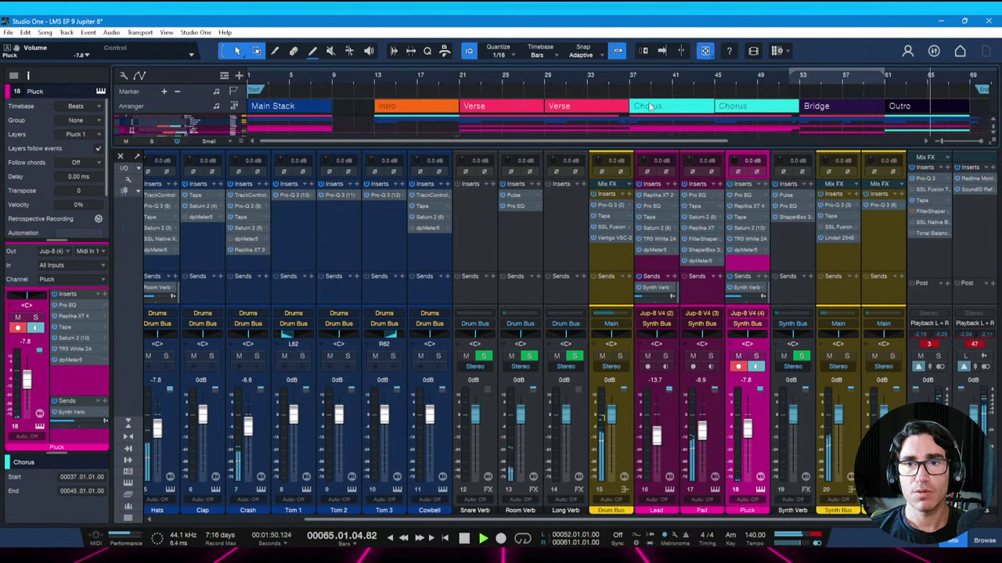
pyautogui.press('f')
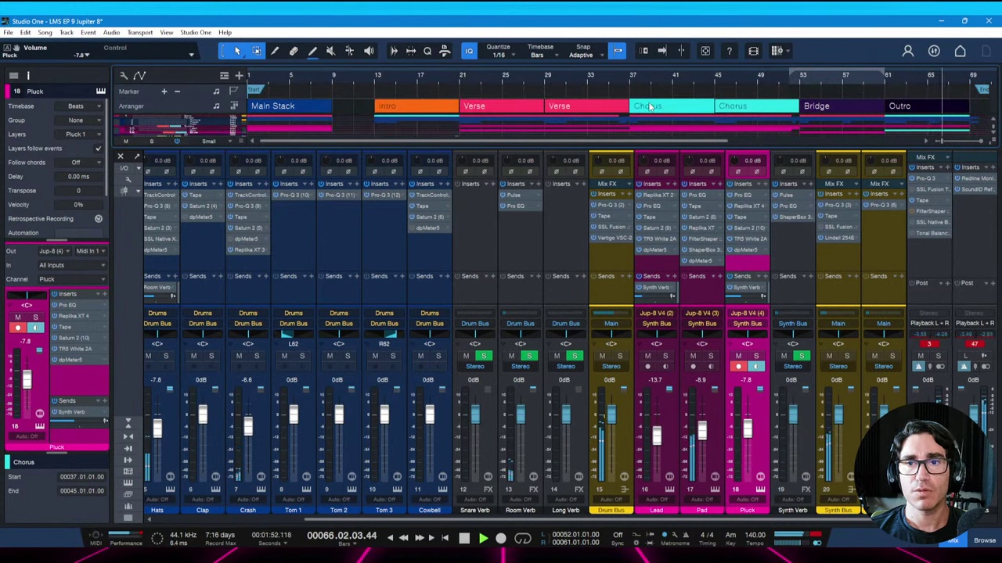
pyautogui.press('w')
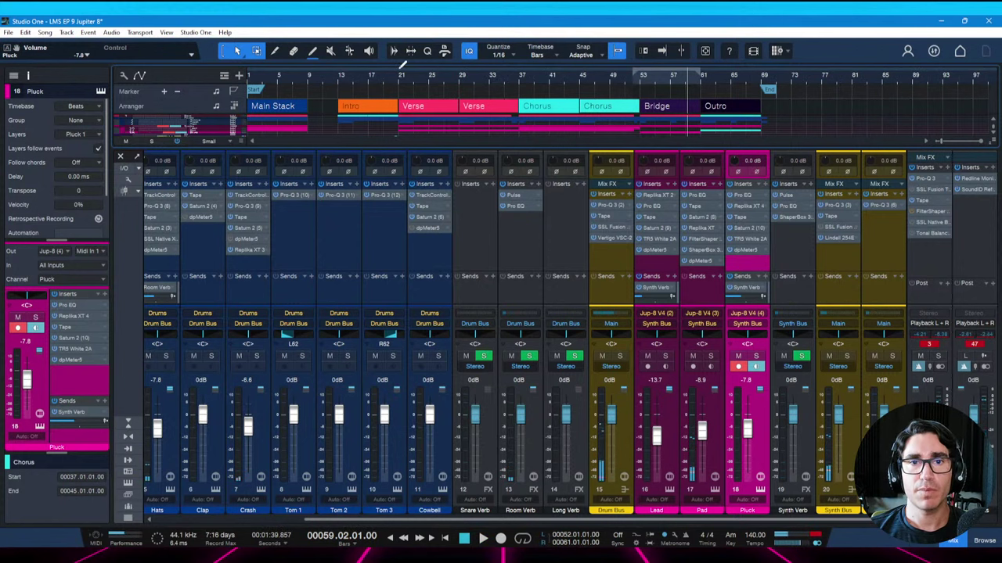
# Play the song from the first Verse at bar 21 with the mixer hidden, and save the song
pyautogui.click(401, 76)
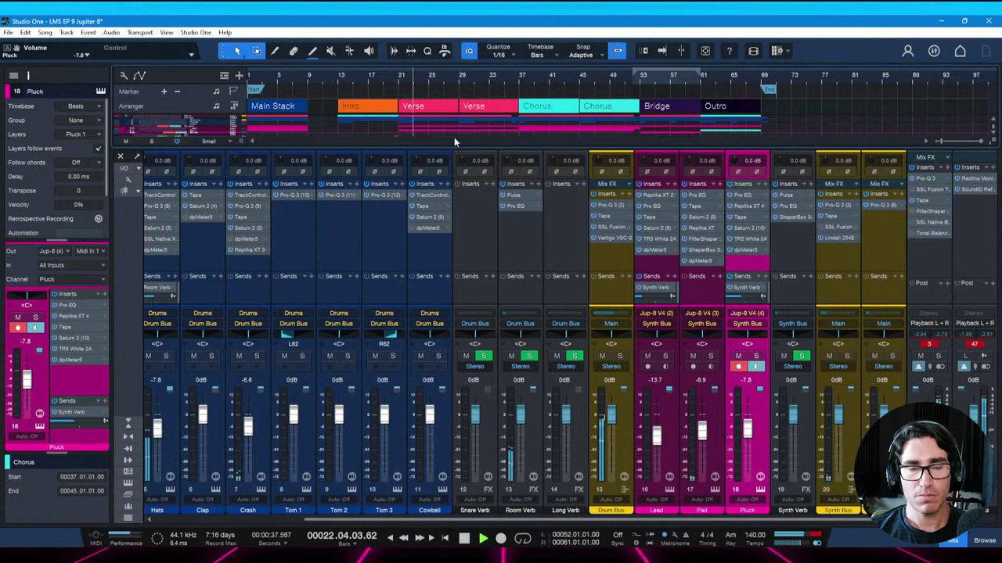
pyautogui.press('F3')
pyautogui.hotkey('shift', 'z')
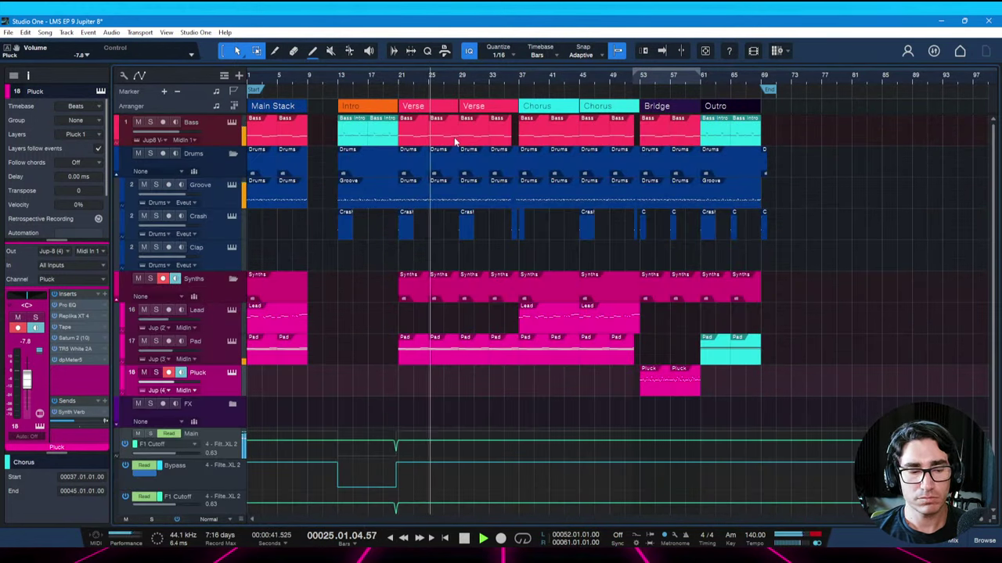
pyautogui.hotkey('ctrl', 's')
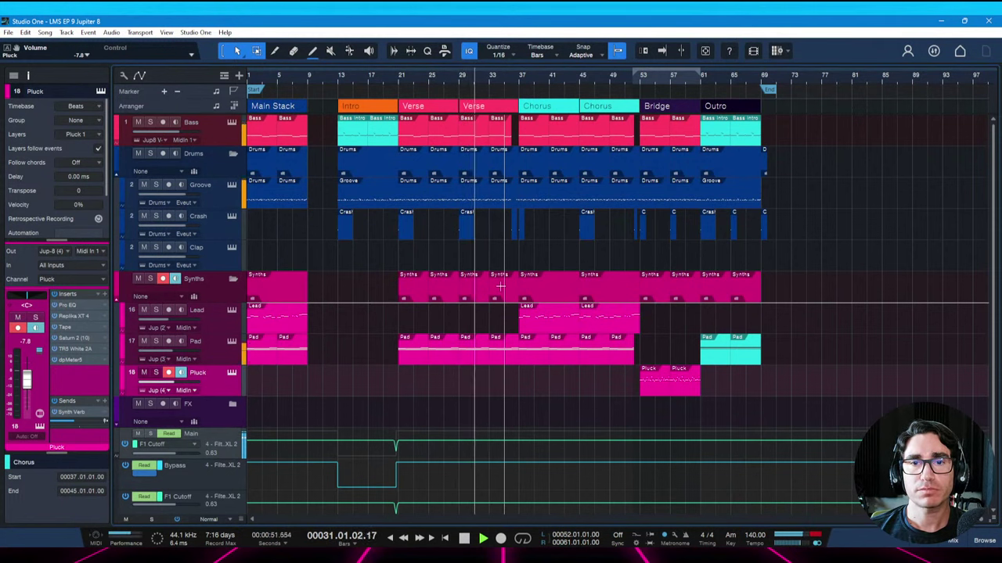
# Stop playback, set the loop range to the first Chorus from bar 37 to 45, and save the song
pyautogui.press('space')
pyautogui.click(530, 118)
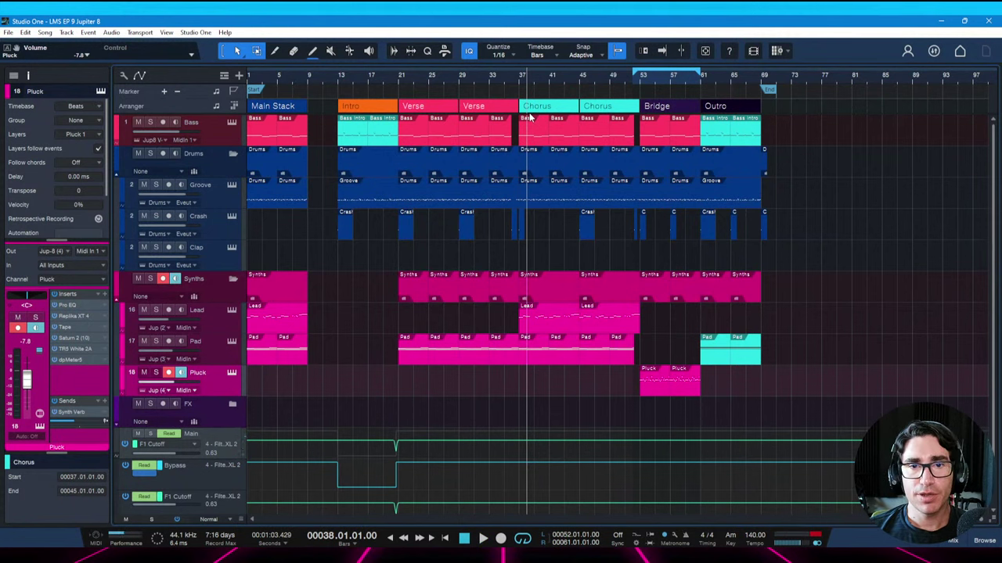
pyautogui.click(530, 113)
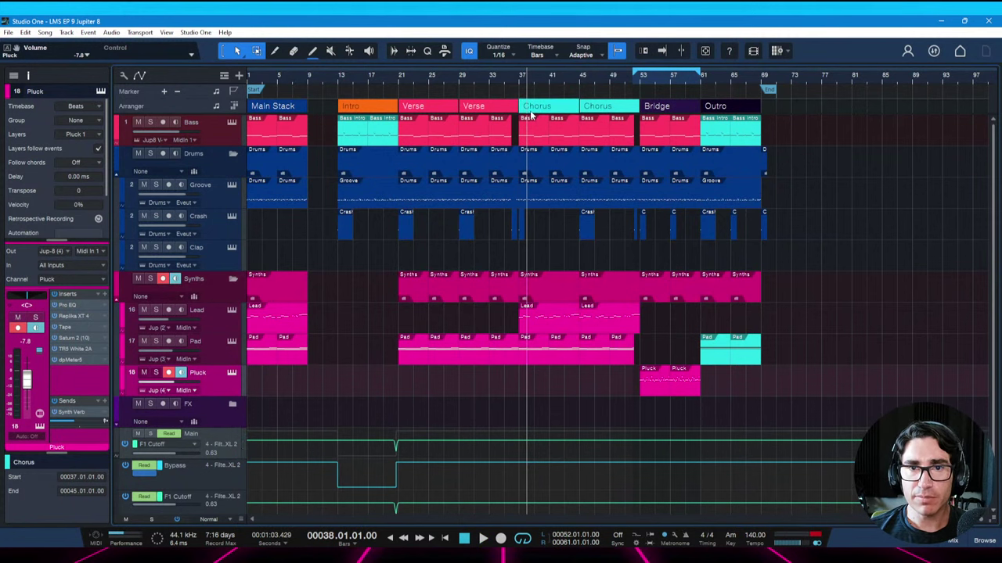
pyautogui.press('p')
pyautogui.hotkey('ctrl', 's')
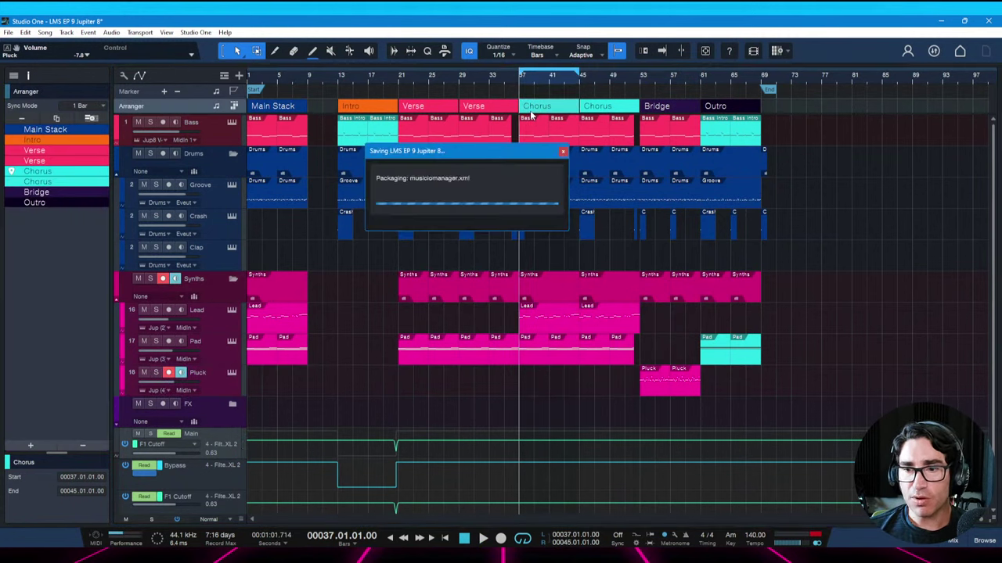
# Show the mixer and briefly audition the start of the looped Chorus
pyautogui.press('space')
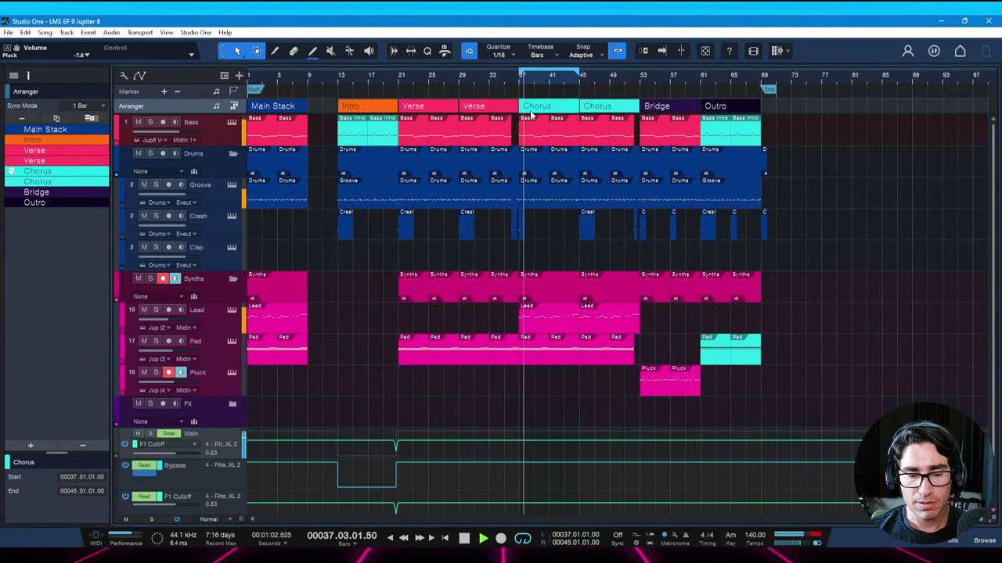
pyautogui.press('space')
pyautogui.press('F3')
pyautogui.press('space')
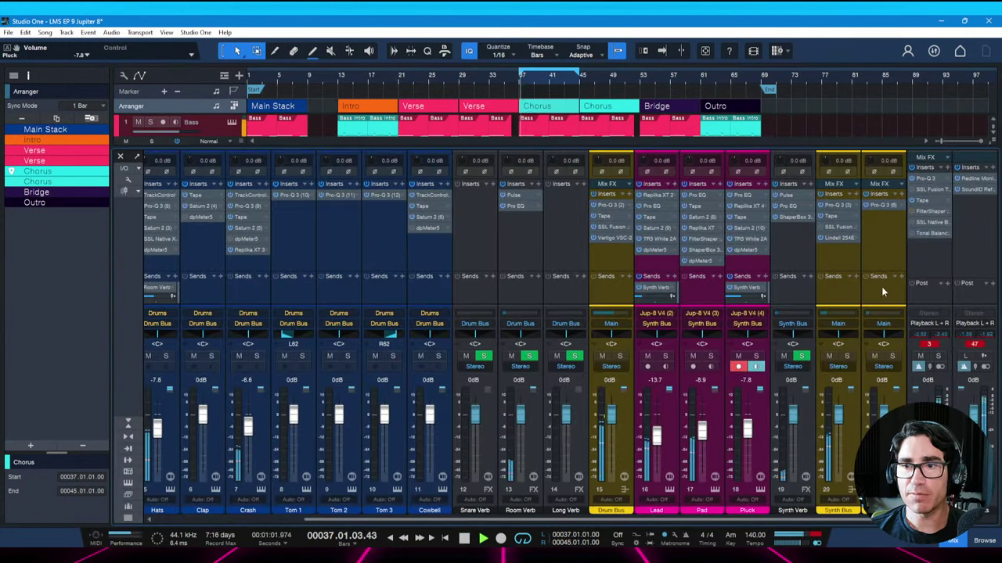
pyautogui.press('space')
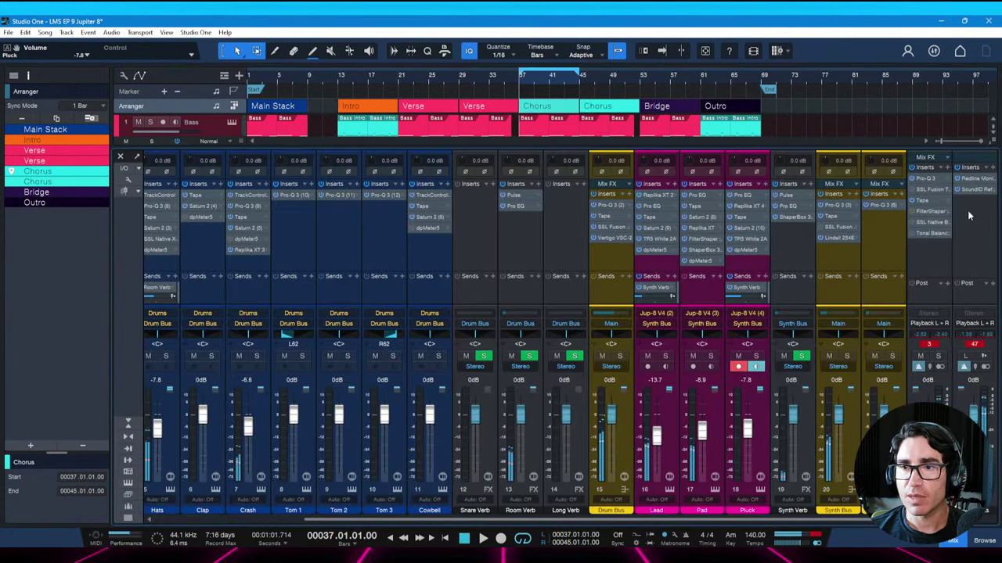
# Open and enable SSL Native Bus Compressor 2 on the Main channel, and adjust its sidechain high-pass filter and 0.1 s release
pyautogui.click(921, 225)
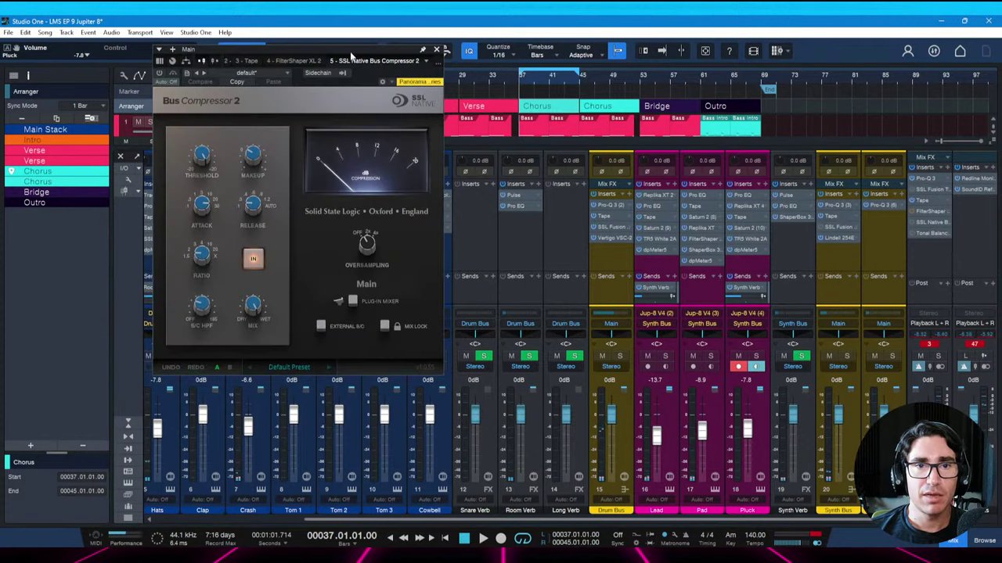
pyautogui.moveTo(302, 49); pyautogui.dragTo(343, 55)
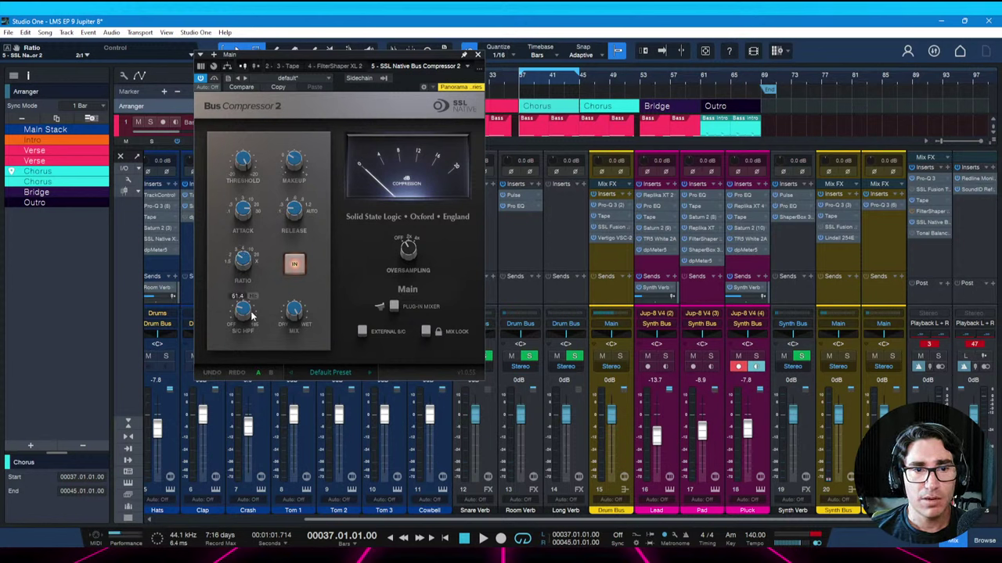
pyautogui.moveTo(251, 315); pyautogui.dragTo(244, 309)
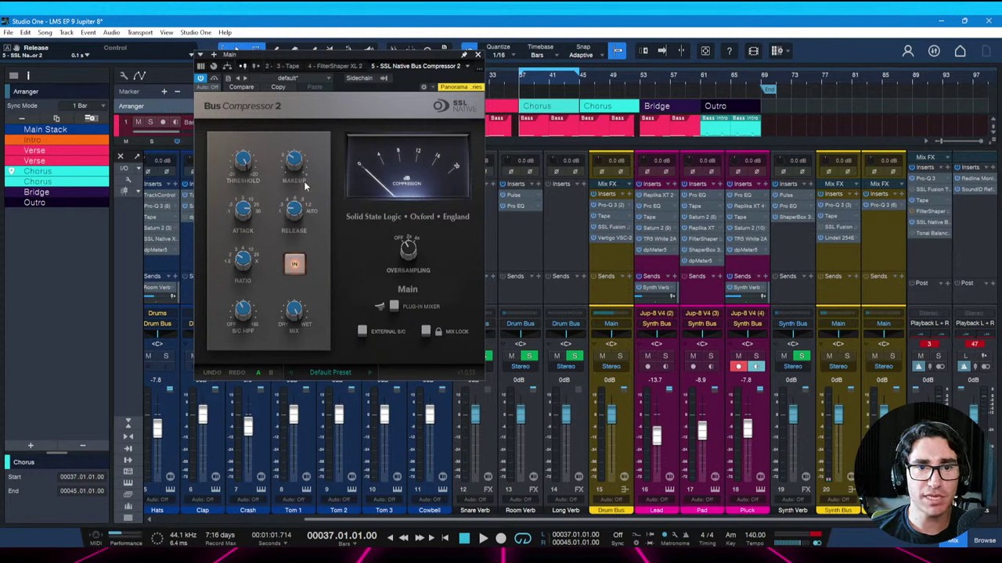
# Raise the bus compressor's makeup gain to 2.1 dB and compare it with bypass while the Chorus plays
pyautogui.press('space')
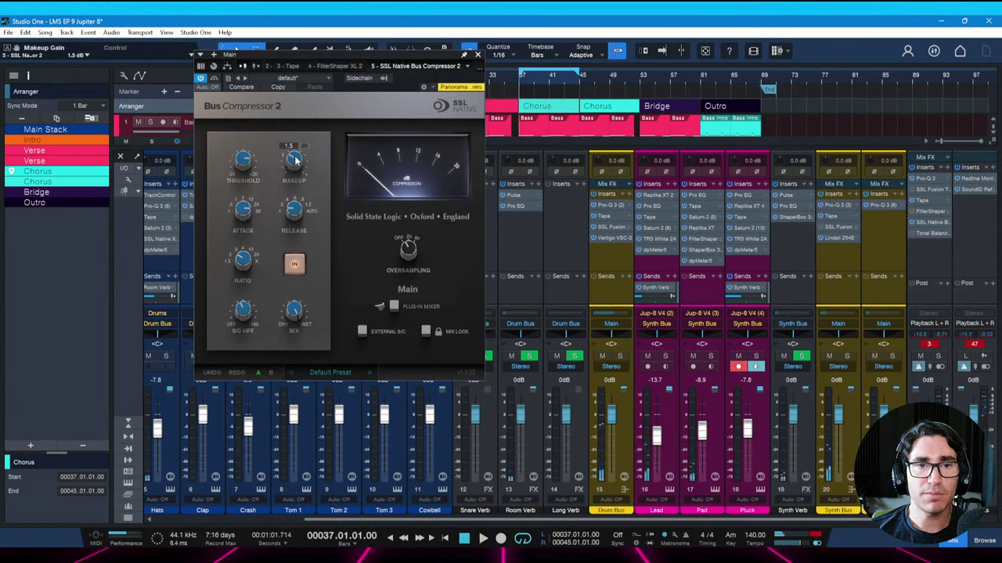
pyautogui.press('space')
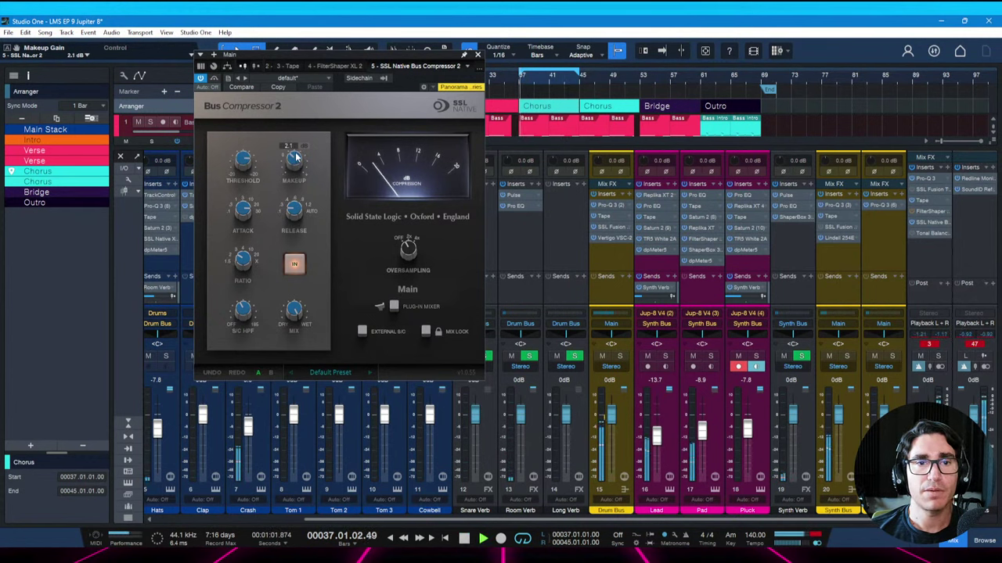
pyautogui.click(215, 80)
pyautogui.click(216, 79)
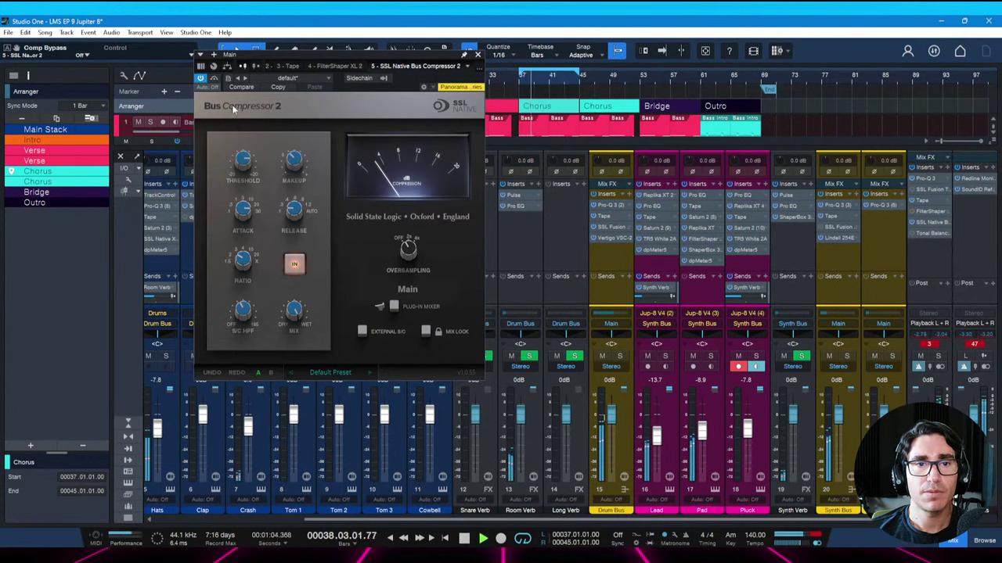
# Save the song, close the bus compressor, and return from the mixer to the full arrangement
pyautogui.hotkey('ctrl', 's')
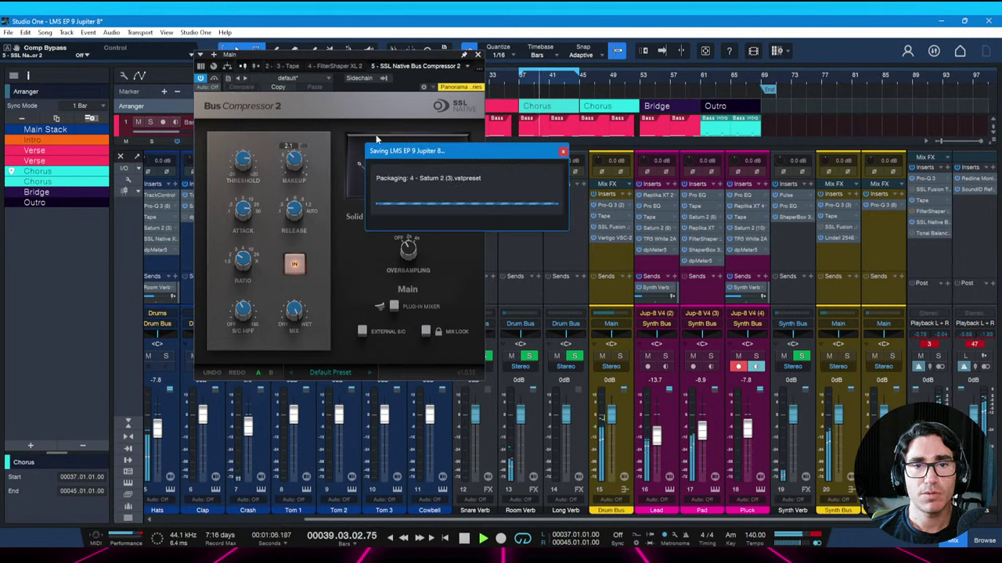
pyautogui.click(478, 57)
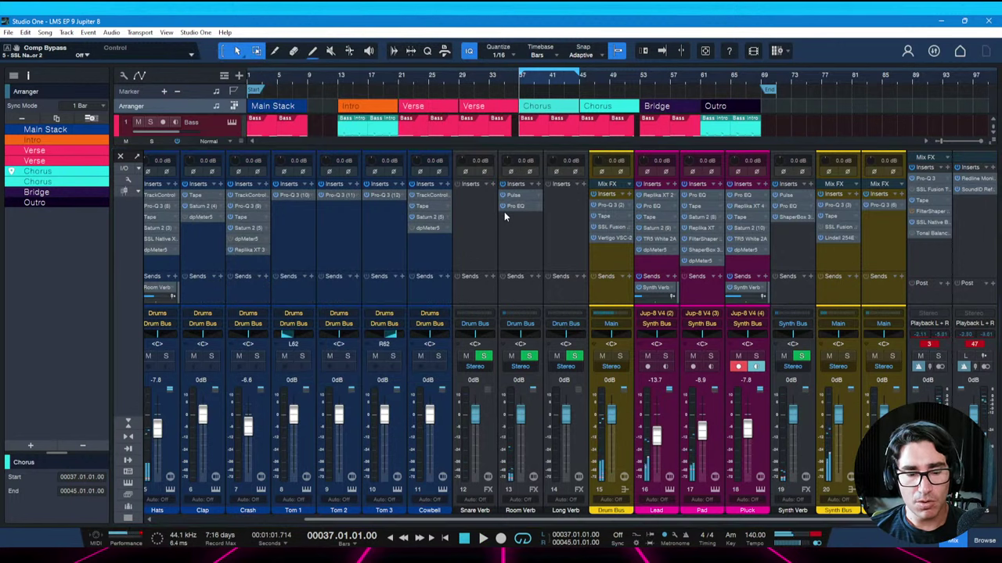
pyautogui.press('F3')
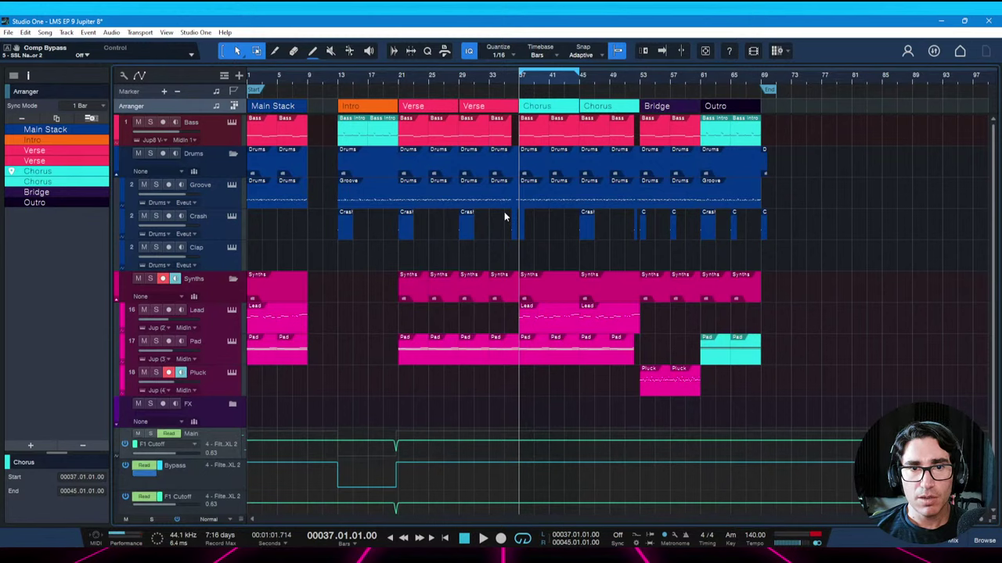
pyautogui.hotkey('ctrl', 's')
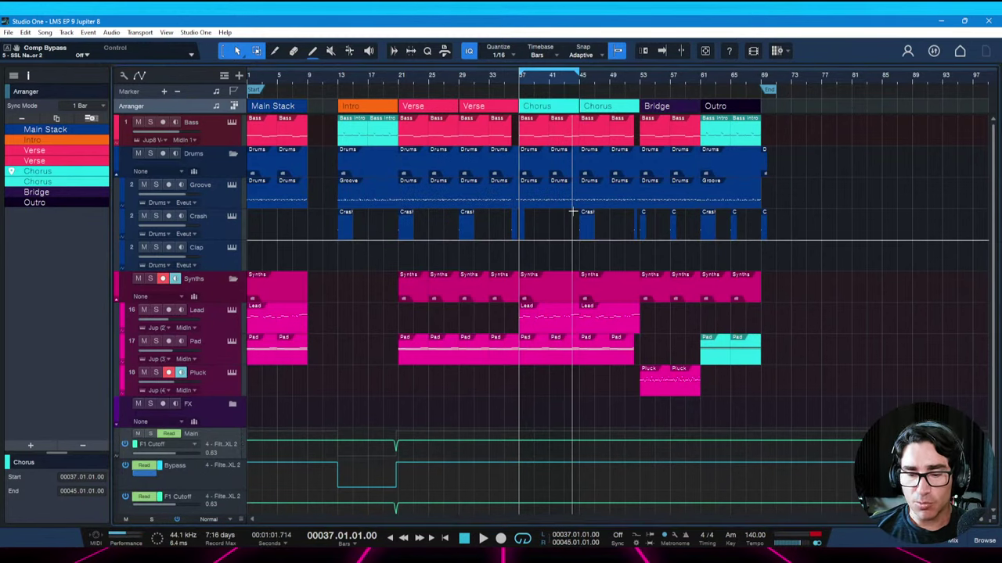
# Review the section checklist from Intro to Outro in the Song Notes, close the notes, and save the song
pyautogui.hotkey('ctrl', 'i')
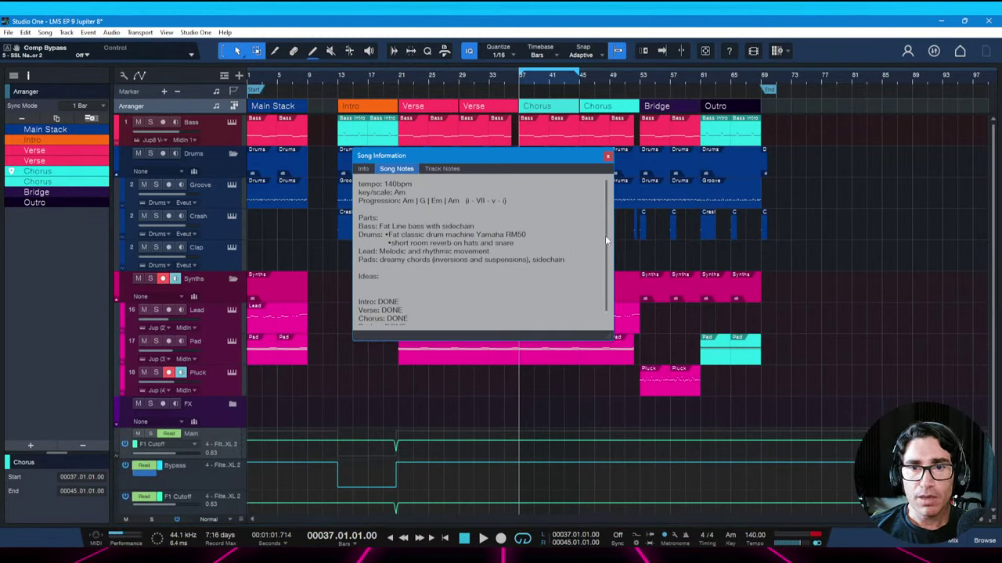
pyautogui.moveTo(605, 235); pyautogui.dragTo(605, 275)
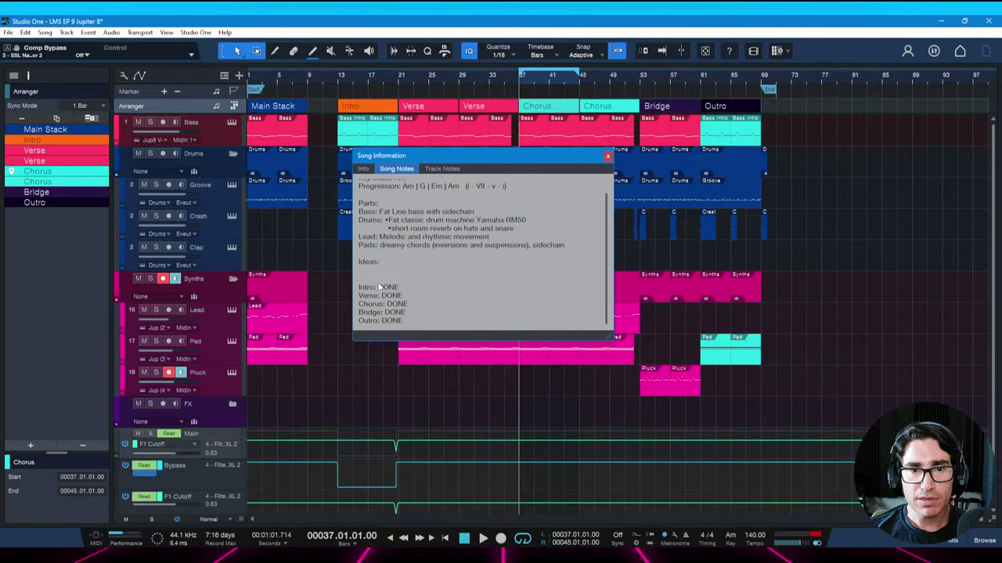
pyautogui.scroll(1, 473, 248)
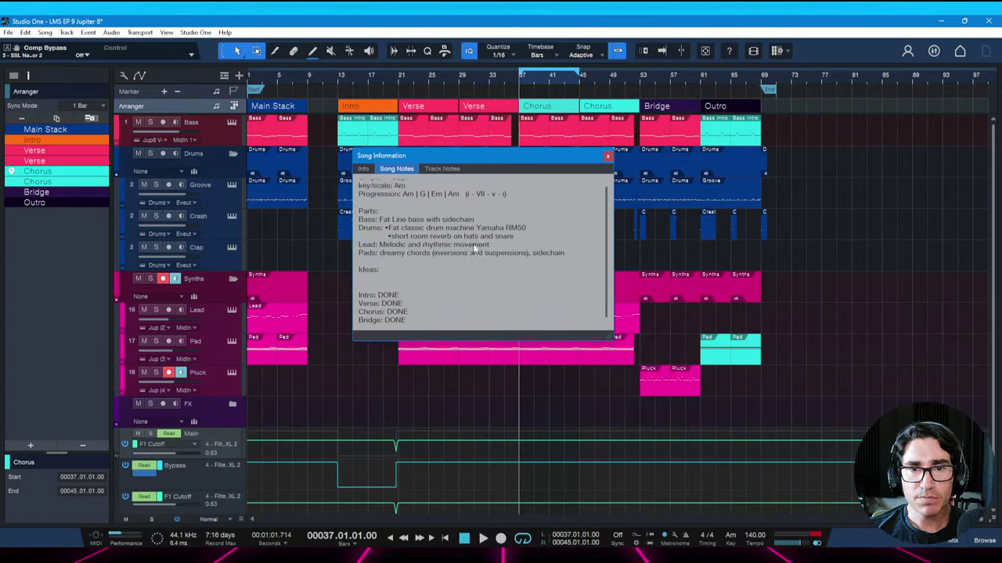
pyautogui.click(607, 157)
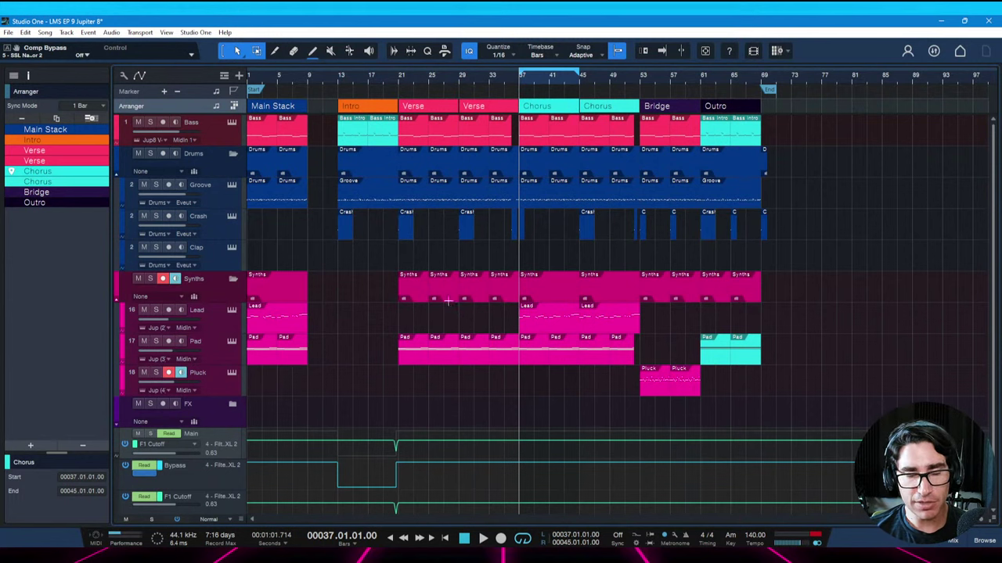
pyautogui.hotkey('ctrl', 's')
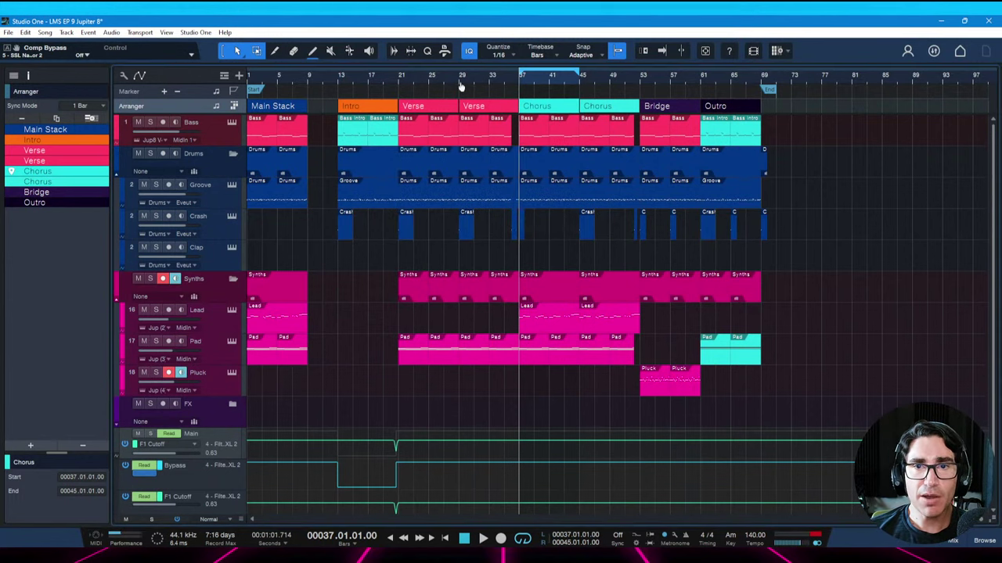
# Zoom the timeline in around the Intro at bar 13 and save the song again
pyautogui.scroll(2, 463, 86)
pyautogui.scroll(-1, 466, 90)
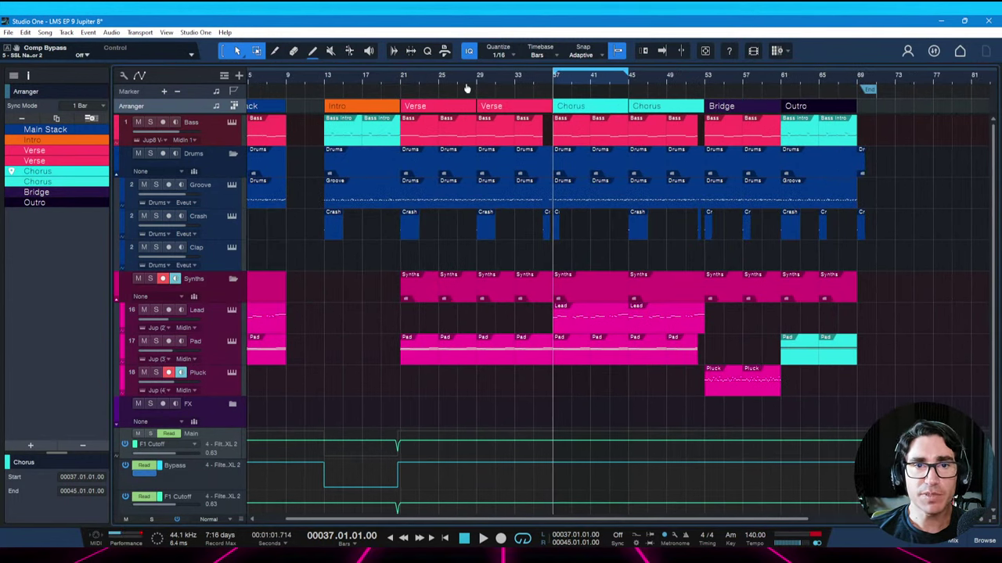
pyautogui.scroll(-1, 466, 89)
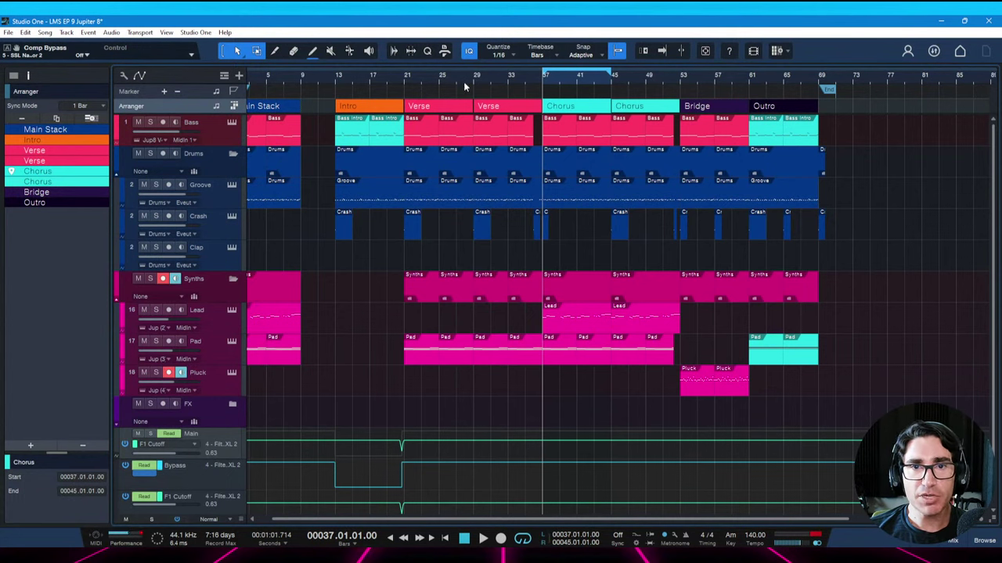
pyautogui.hotkey('ctrl', 's')
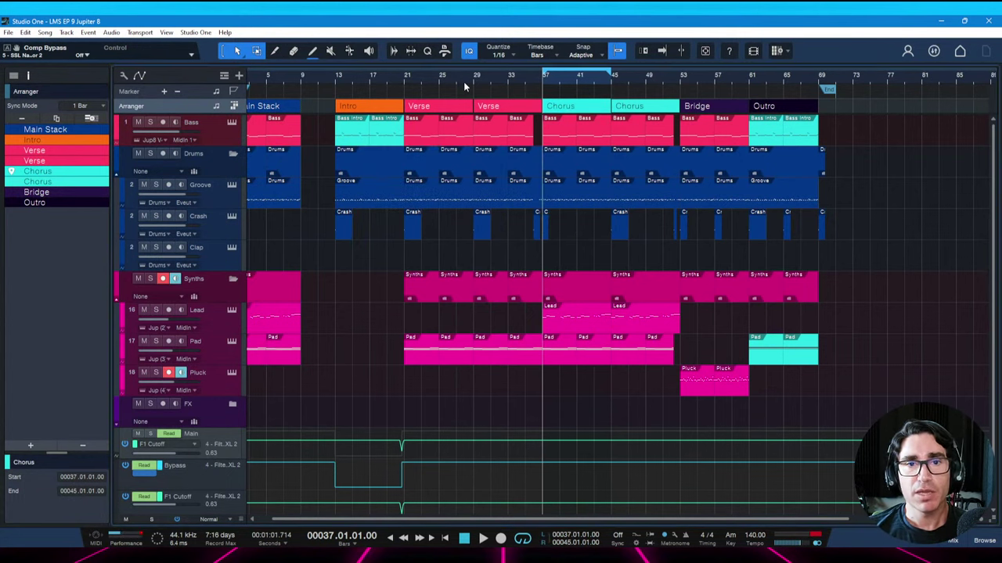
pyautogui.scroll(2, 436, 85)
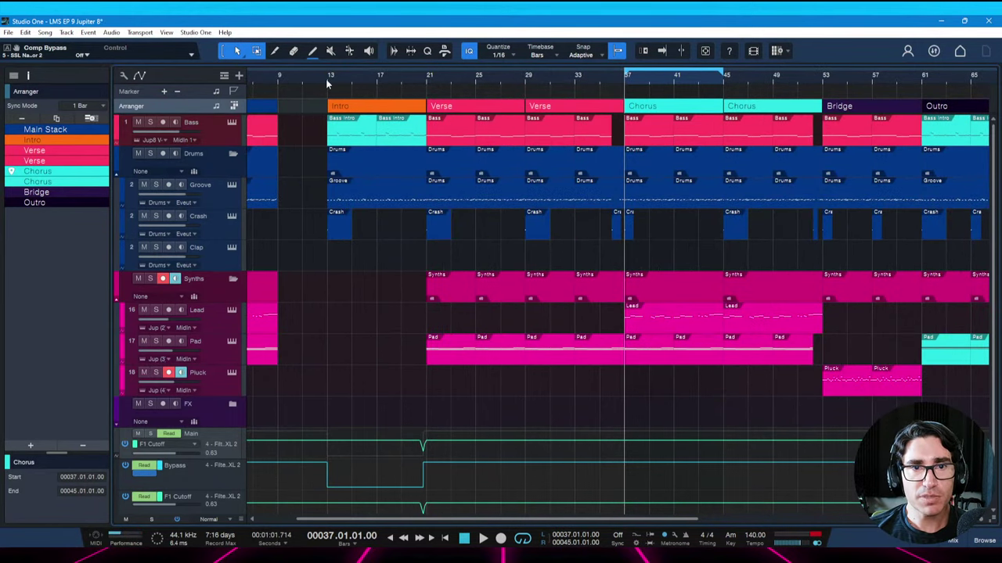
# Place the playback position at the start of the Intro at bar 13 and save the song
pyautogui.click(327, 82)
pyautogui.hotkey('ctrl', 's')
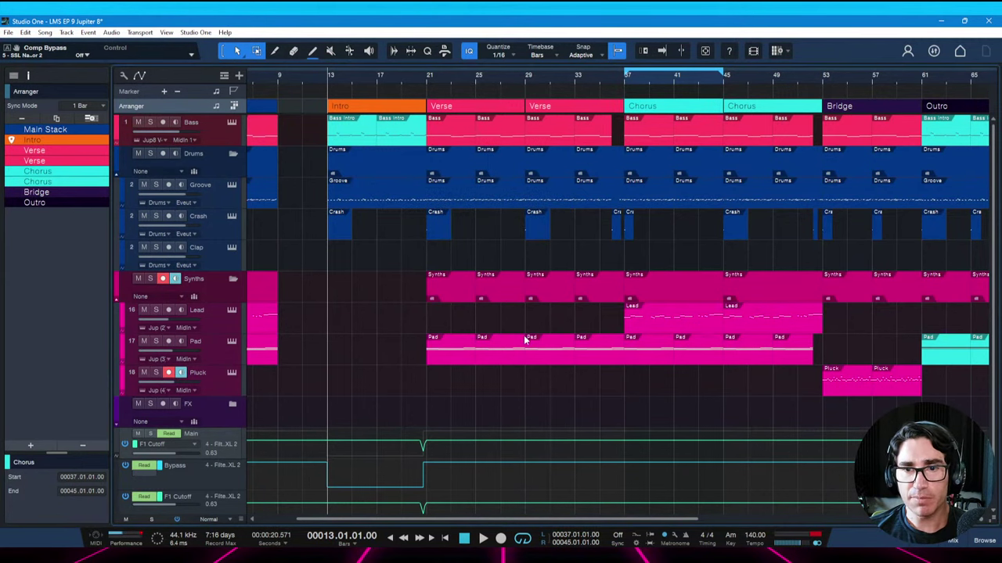
pyautogui.hscroll(3, 523, 336)
pyautogui.hscroll(1, 524, 336)
pyautogui.hotkey('ctrl', 's')
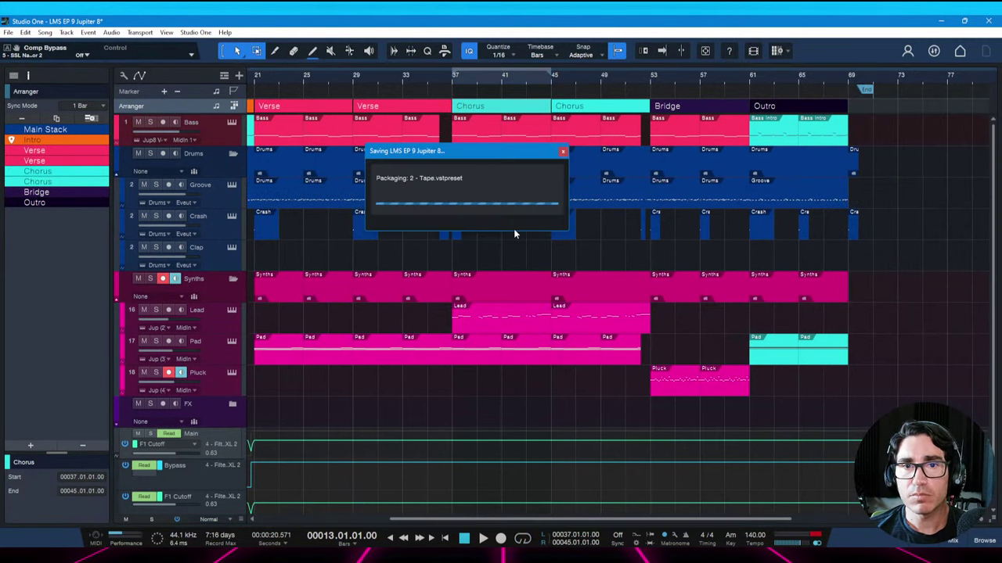
# Set the loop range from bar 12 to bar 72 around the whole arrangement and save the song
pyautogui.hscroll(-3, 426, 270)
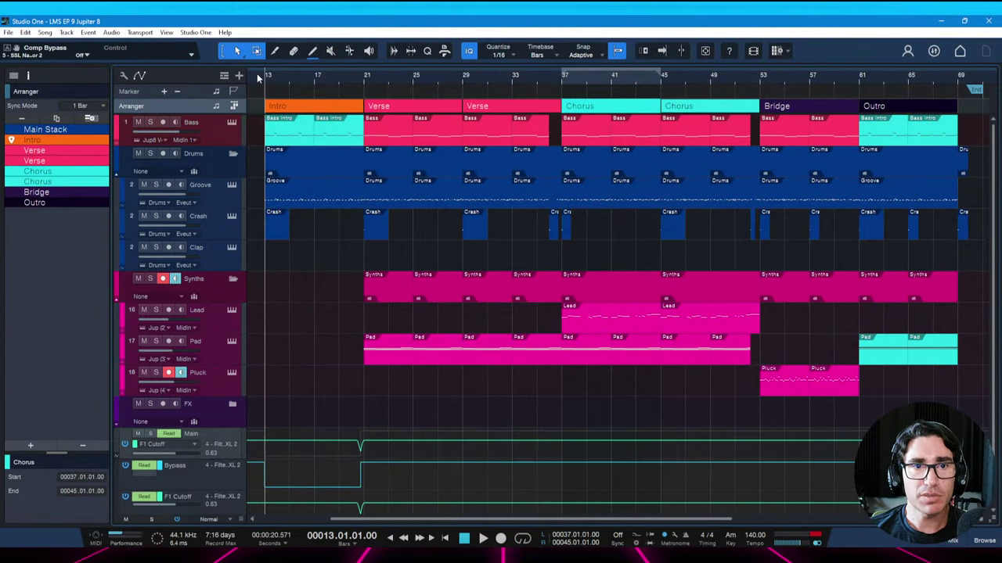
pyautogui.moveTo(975, 88)
pyautogui.mouseDown()
pyautogui.moveTo(994, 69)
pyautogui.moveTo(986, 76)
pyautogui.mouseUp()
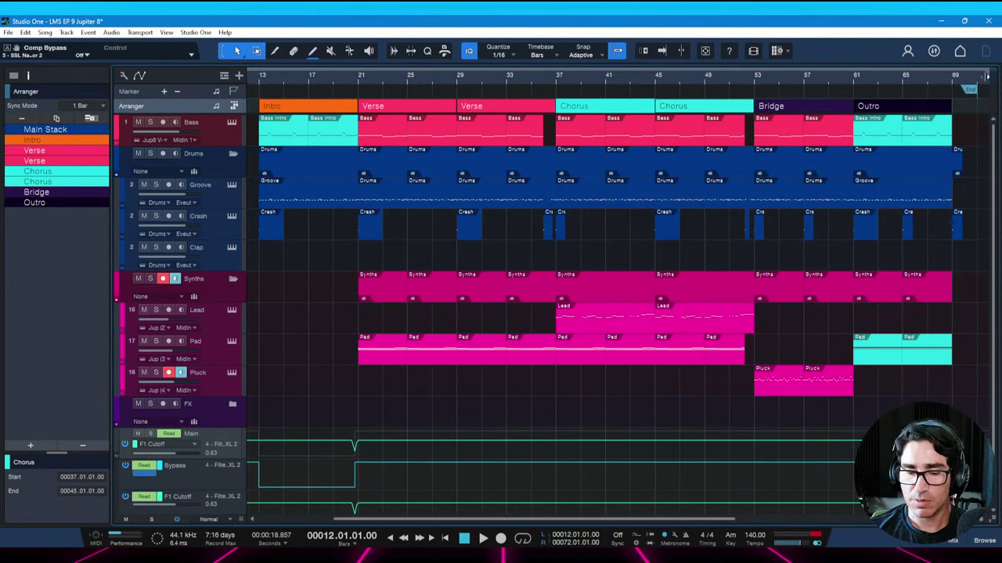
pyautogui.hotkey('ctrl', 's')
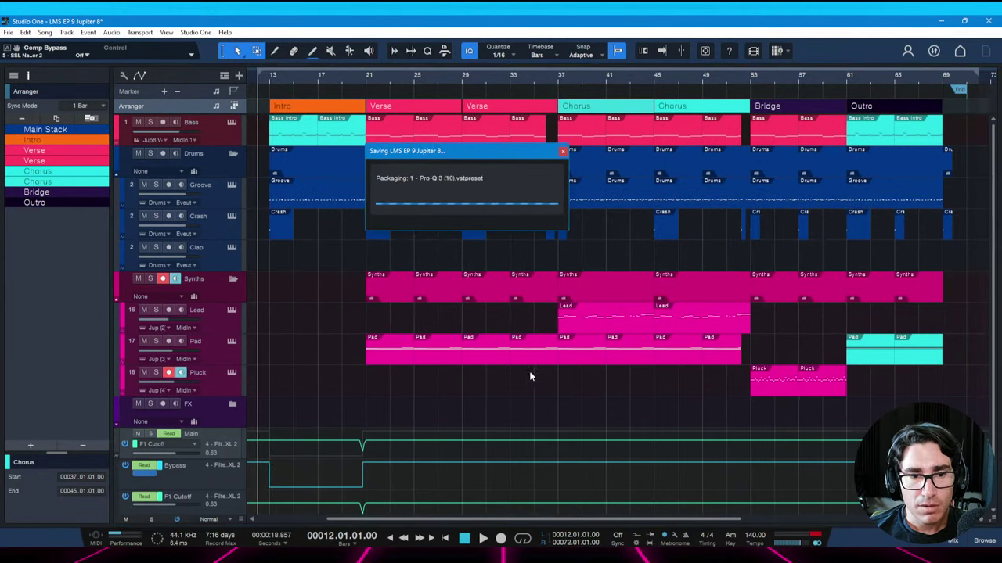
# Play the song from bar 12 to check all sections from Intro to Outro, with playback stopped at the end
pyautogui.press('space')
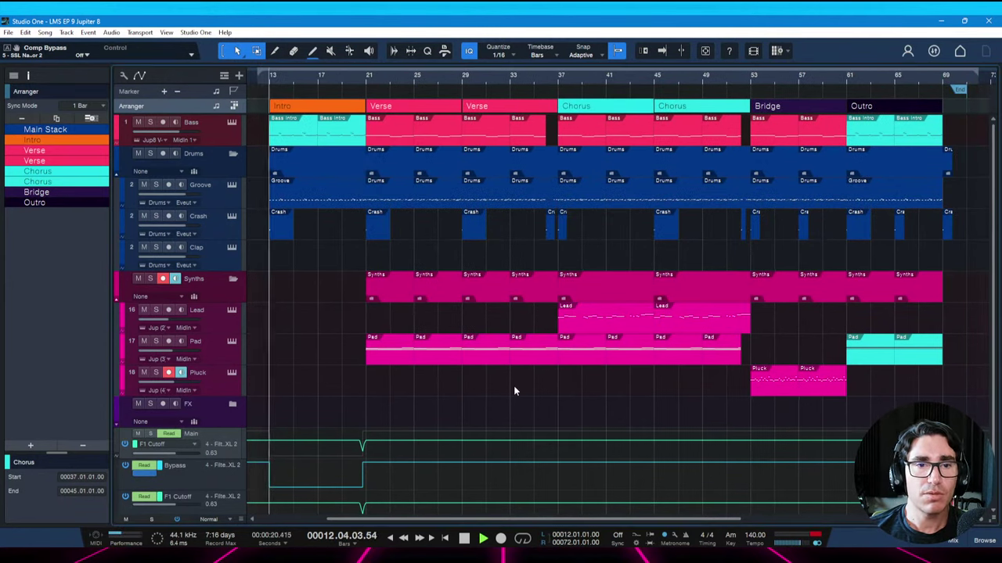
pyautogui.press('space')
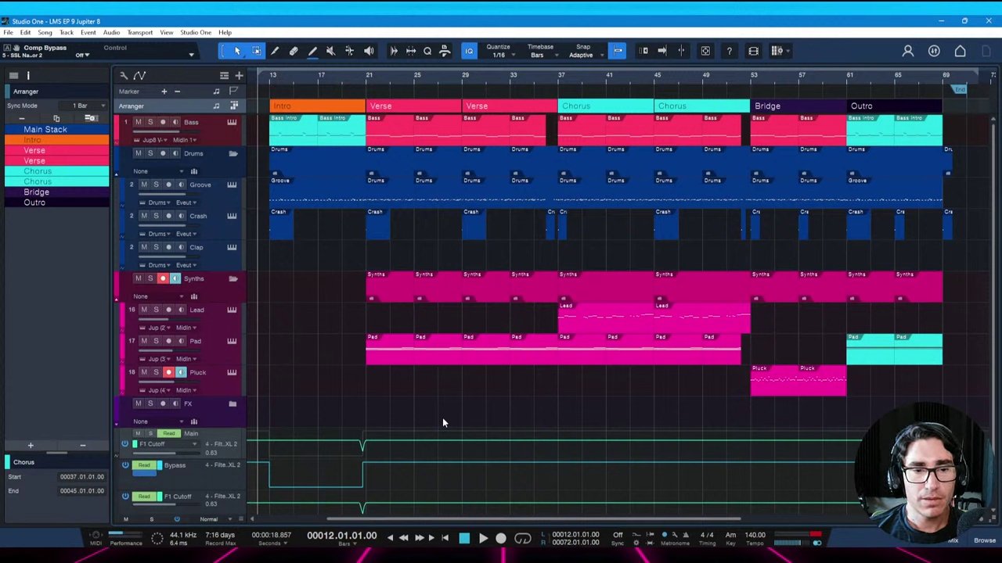
pyautogui.press('space')
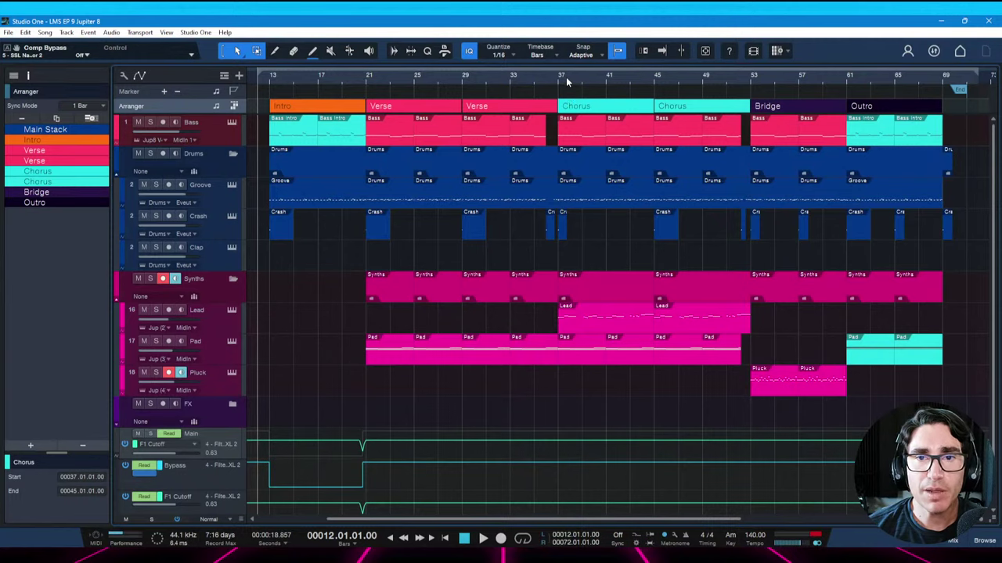
pyautogui.scroll(-2, 566, 76)
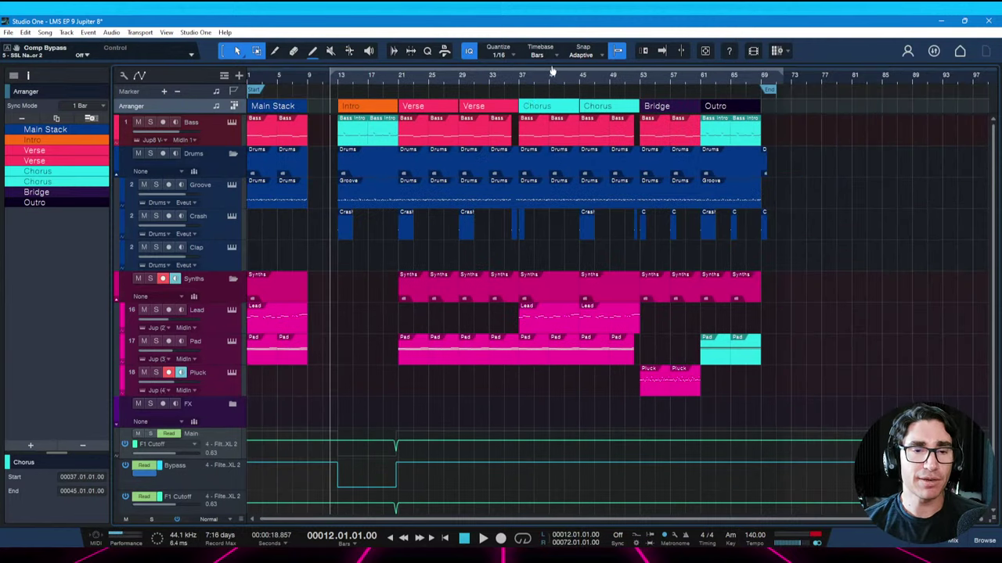